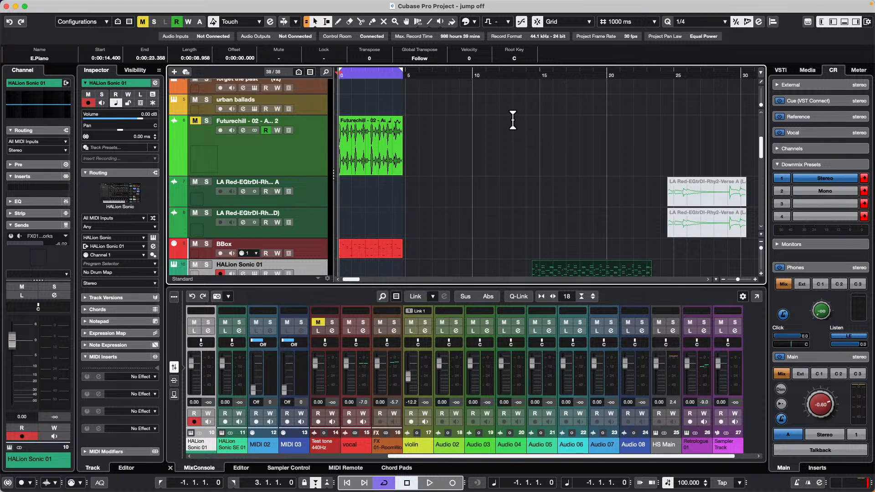
Step: Set the project ruler's time display to Bars+Beats
right_click(426, 73)
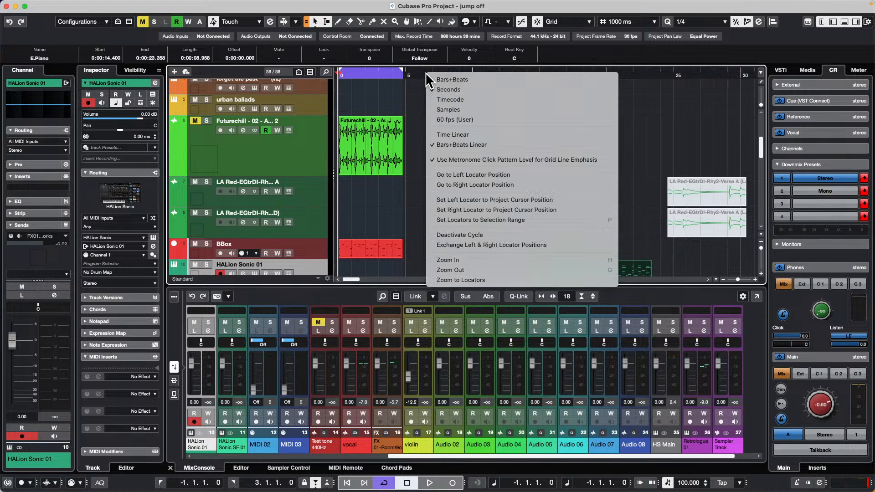
click(465, 85)
right_click(463, 75)
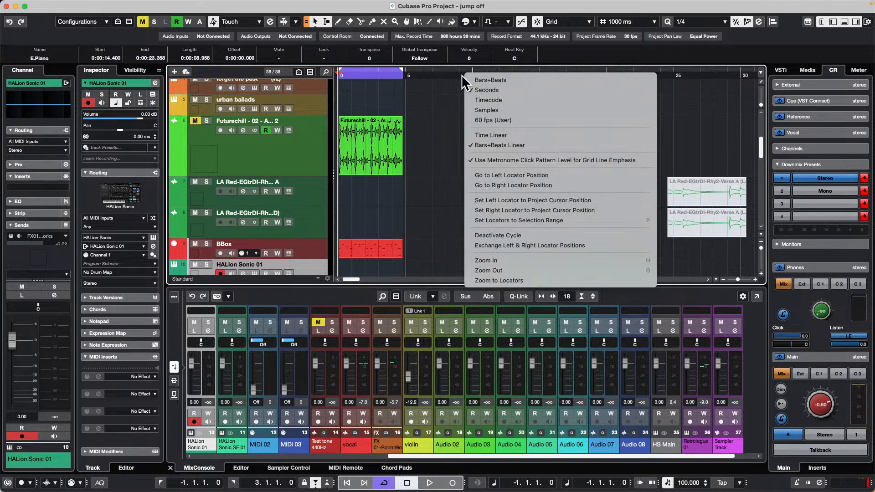
click(486, 82)
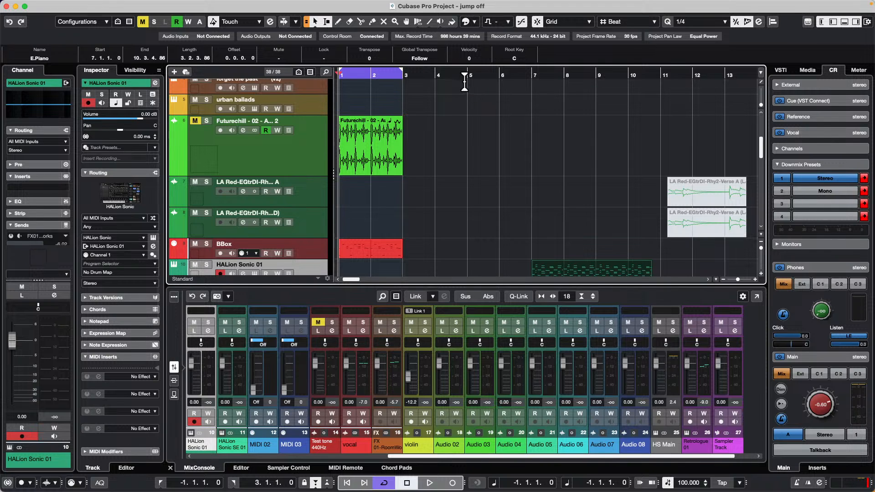
Step: Select the rhodes track, bring up the Chord Pads and audition the C chord
click(391, 160)
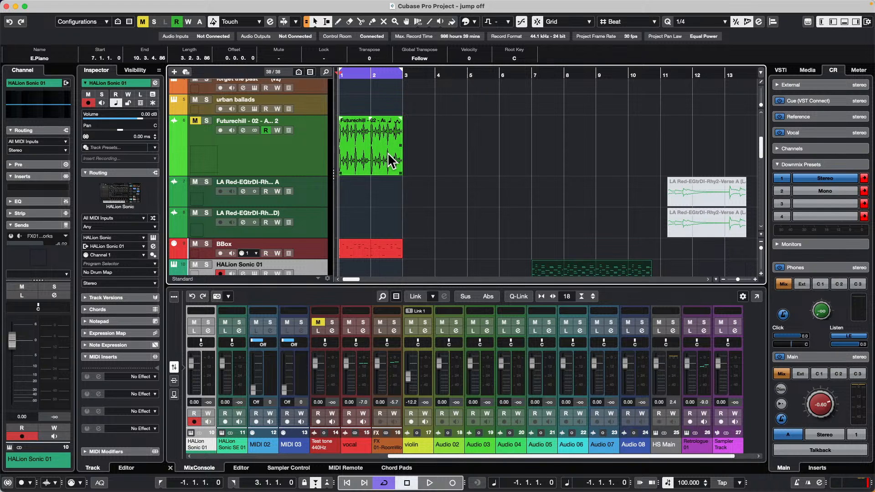
scroll(393, 152, up, 5)
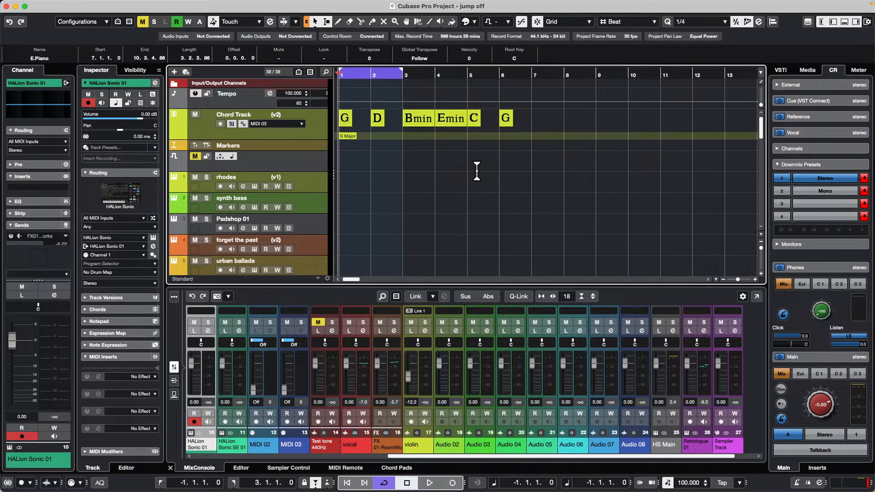
scroll(477, 172, down, 2)
scroll(476, 172, down, 5)
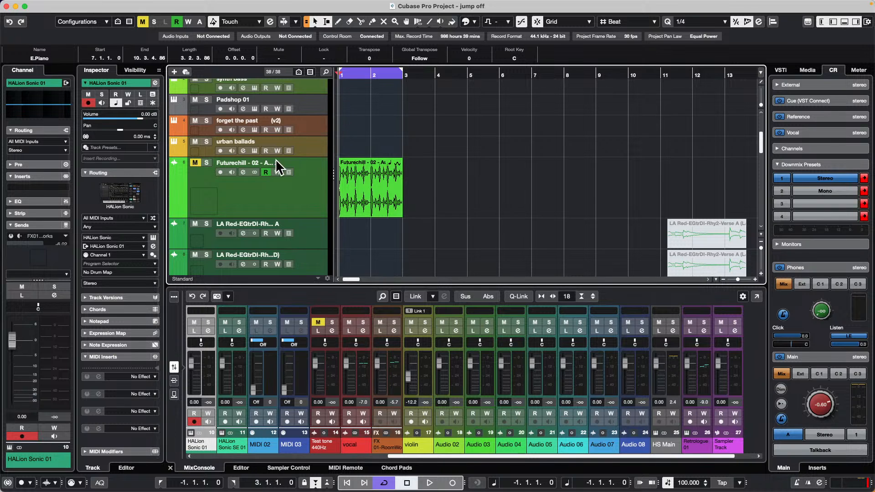
scroll(276, 158, up, 4)
click(310, 146)
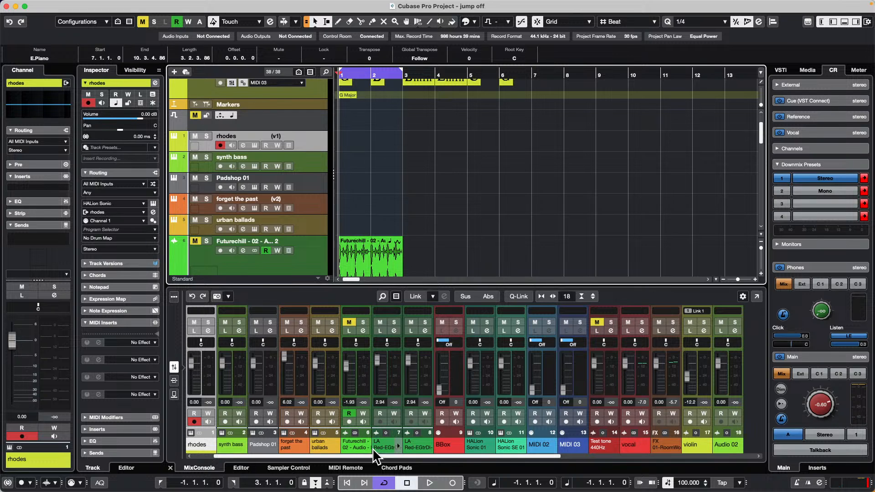
click(407, 468)
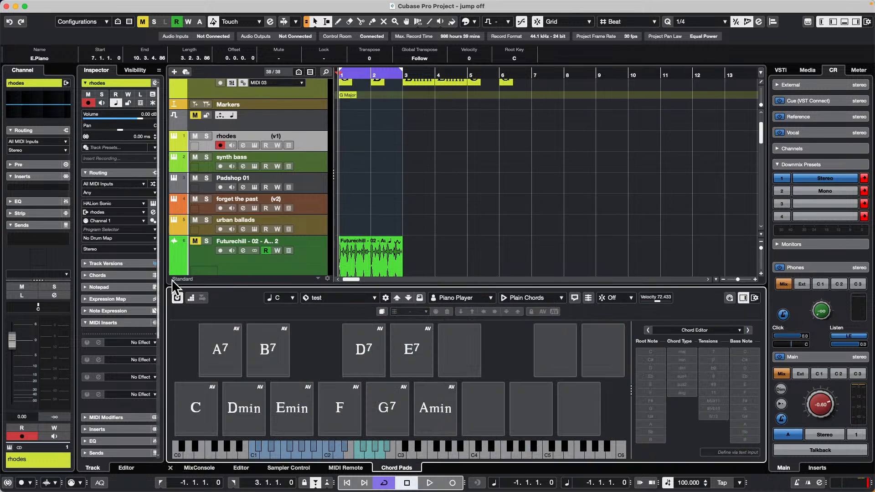
click(214, 409)
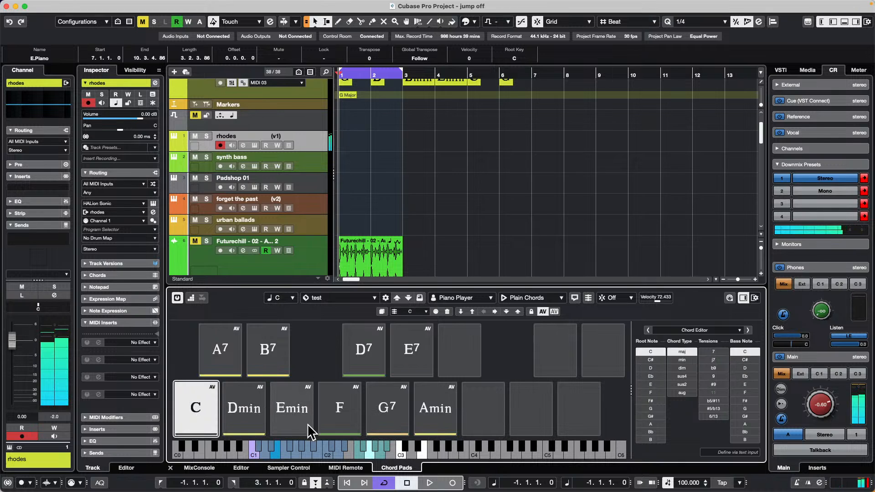
Step: Switch the chord pads' player mode to Pattern and load the factory preset FM EP Superstar
click(548, 299)
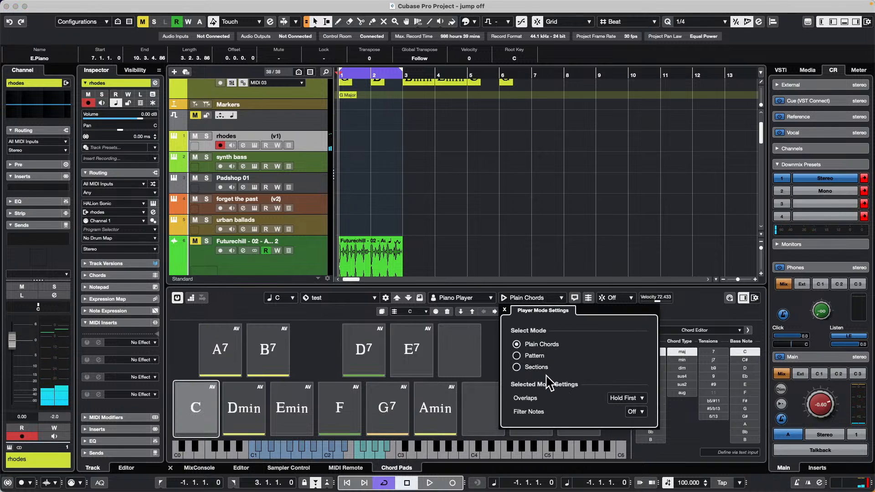
click(524, 356)
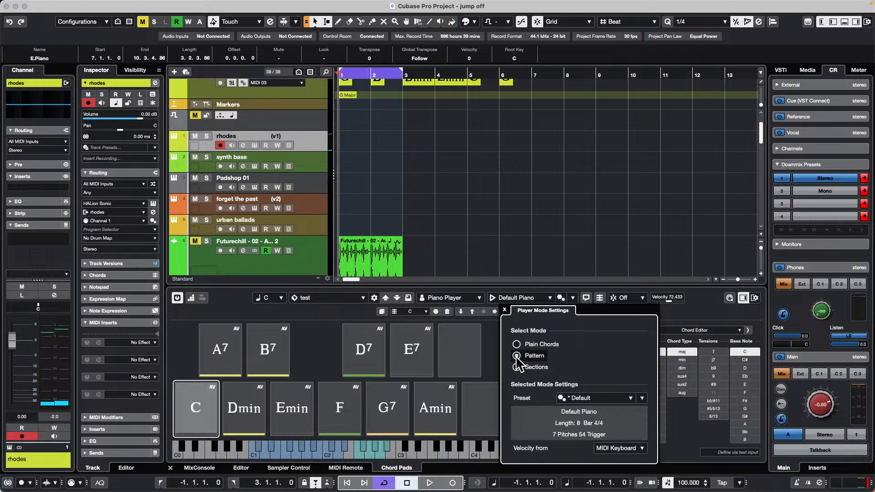
click(608, 400)
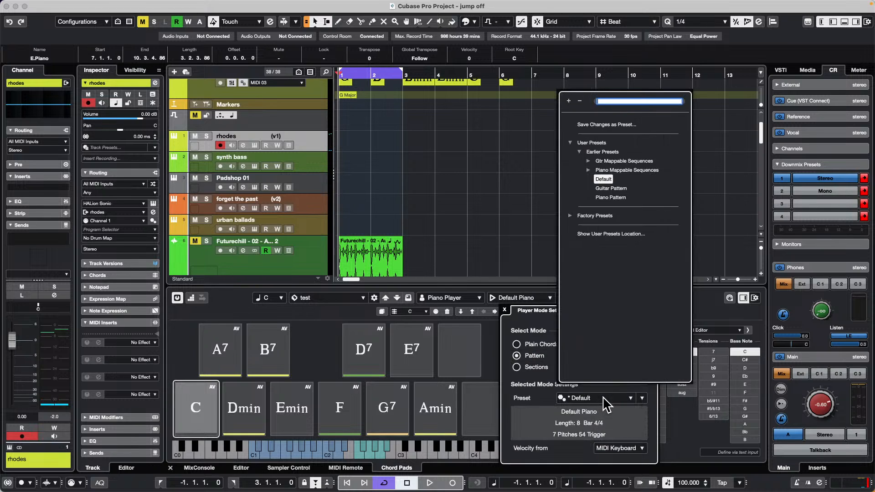
click(570, 216)
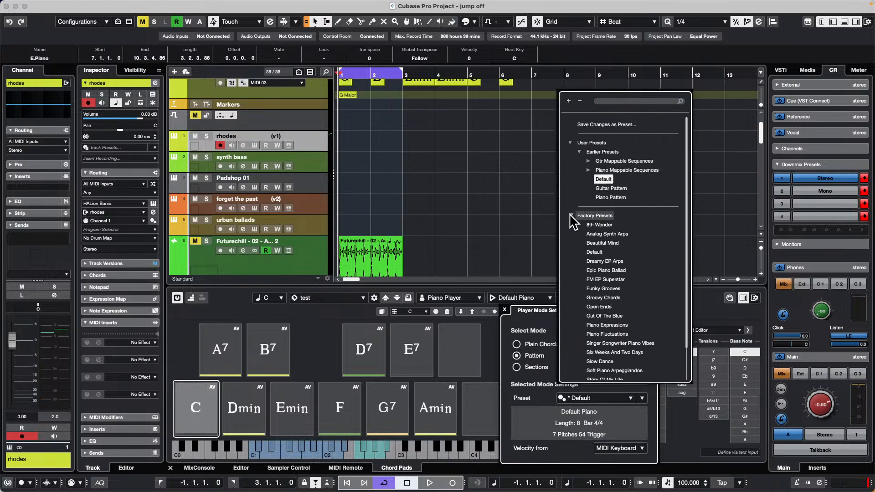
click(604, 280)
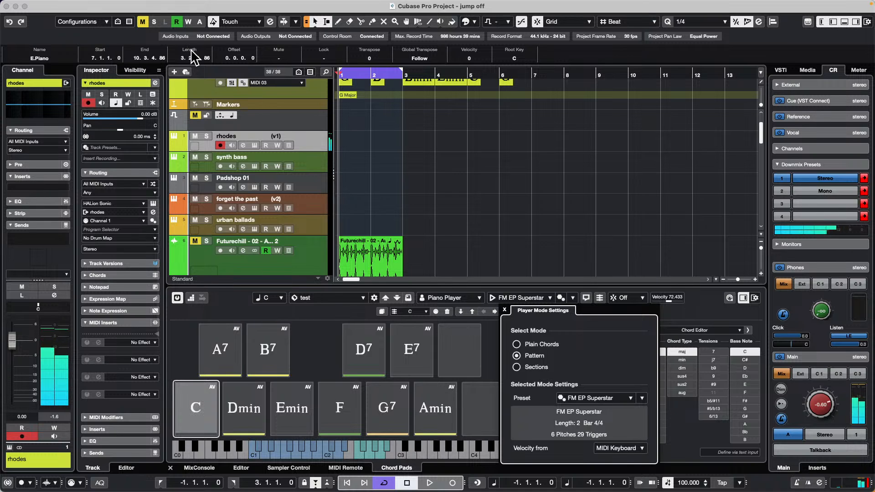
Step: Deactivate all mute states in the project and solo the synth bass track
click(206, 134)
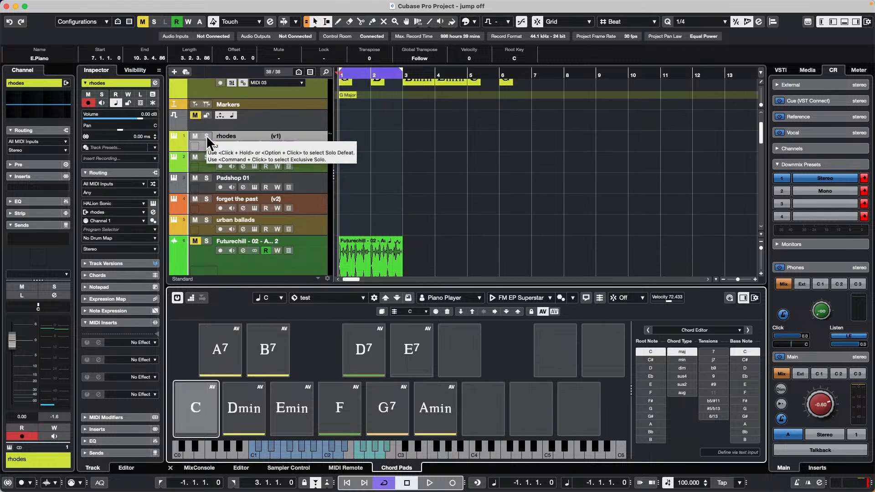
click(143, 22)
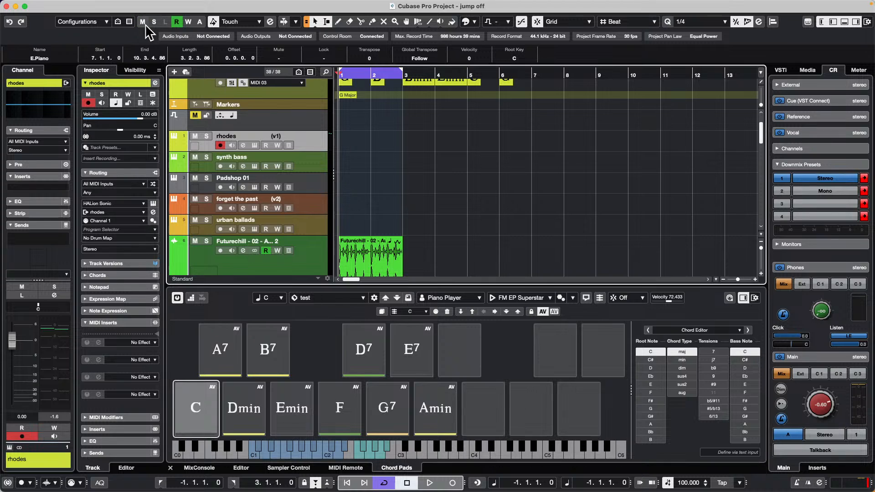
click(207, 157)
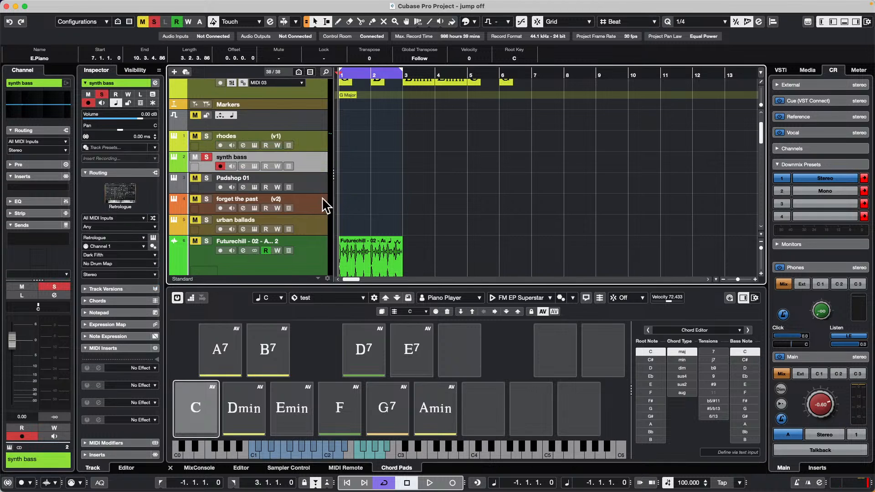
Step: Test the project playback, turn off cycle mode and restart playback
click(436, 486)
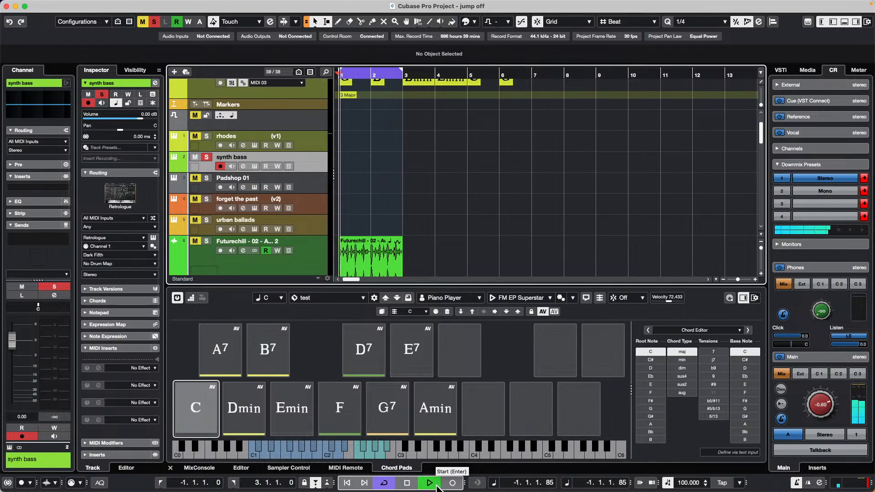
click(436, 485)
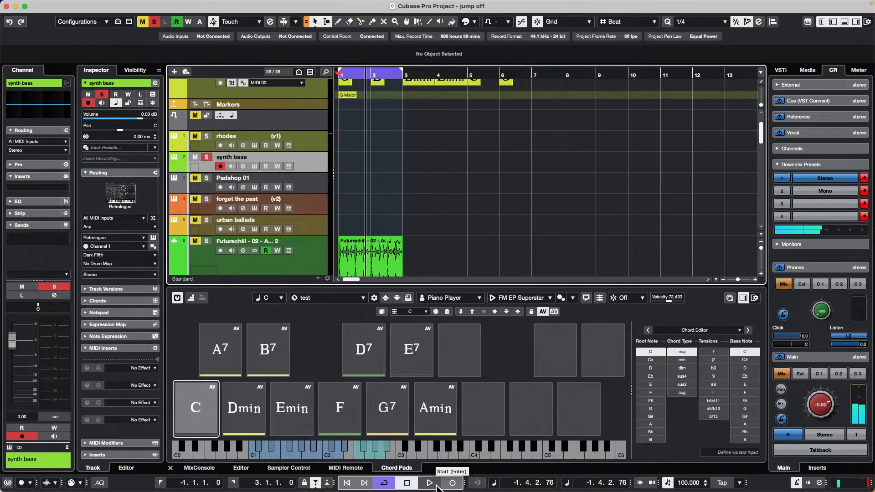
key(KP_Divide)
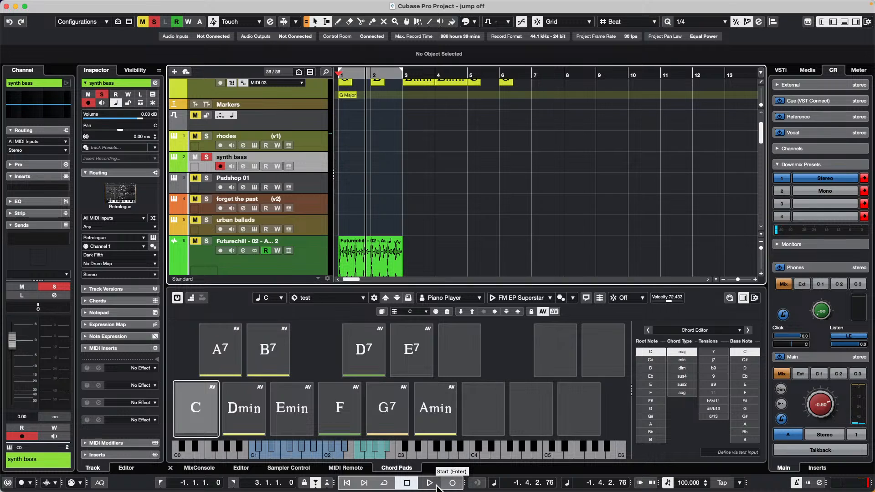
click(436, 486)
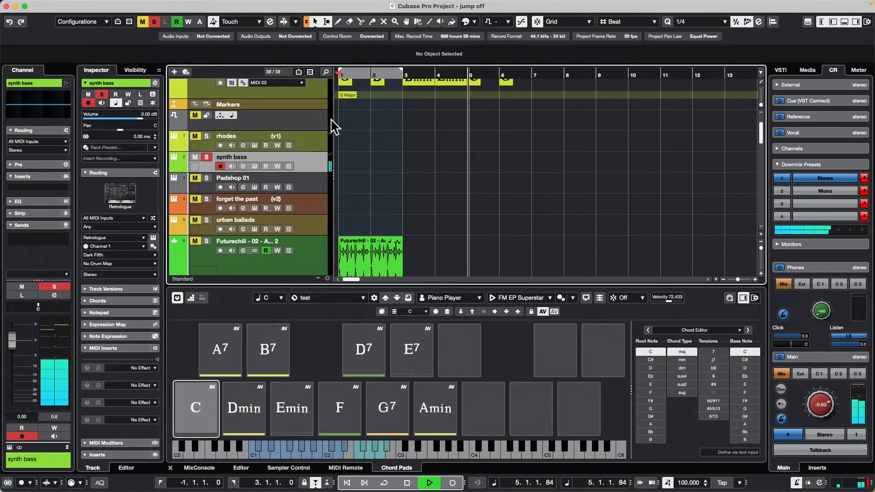
Step: Solo the rhodes track and record the chord pad pattern onto it as a MIDI part from bar 9 to bar 15
click(317, 137)
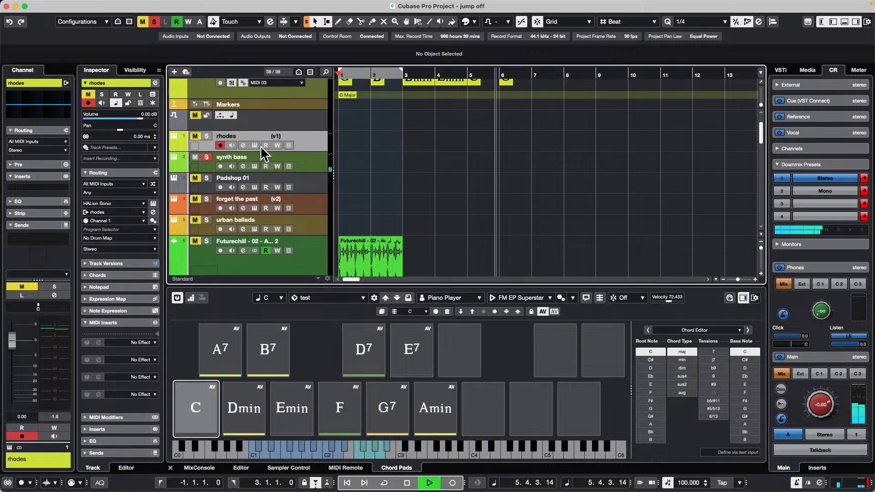
click(208, 136)
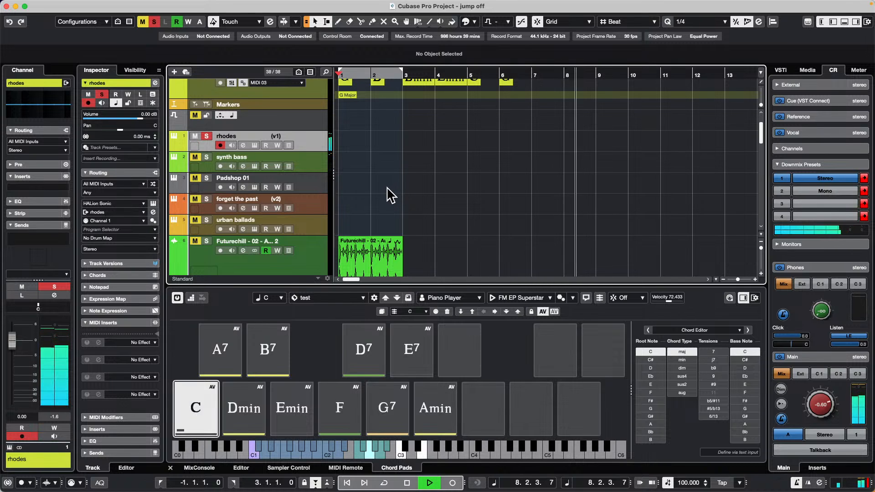
click(455, 483)
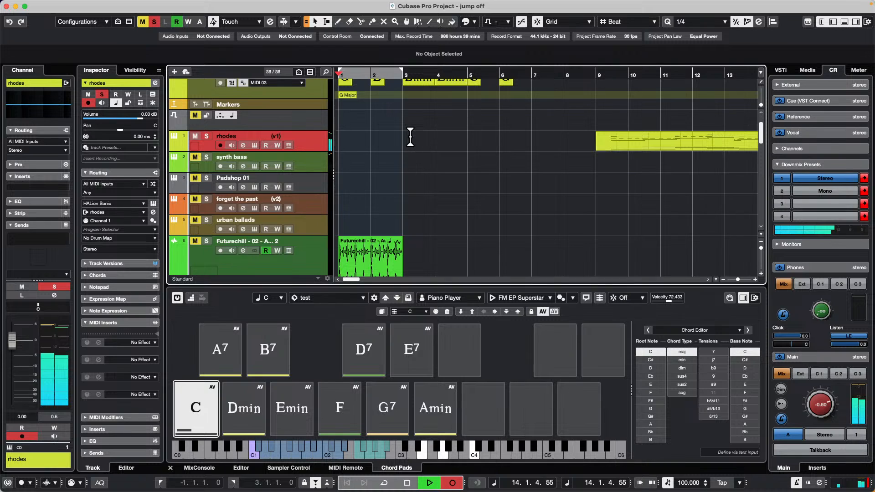
key(space)
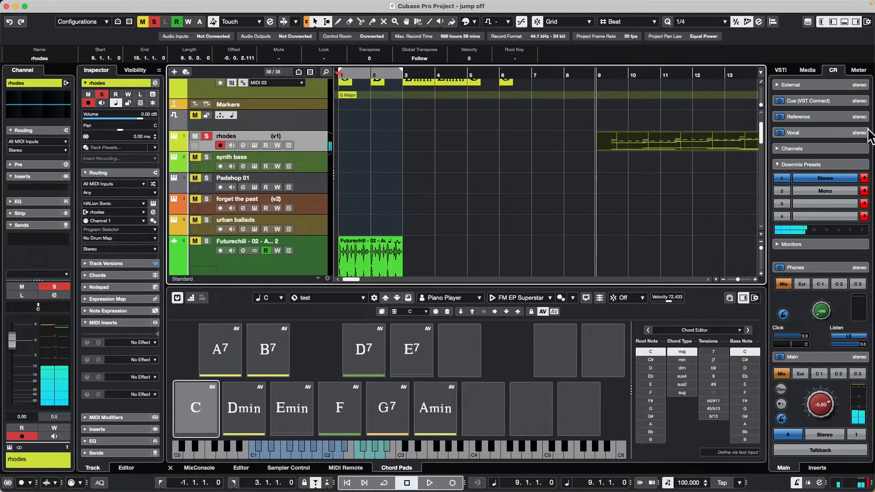
Step: Open the recorded rhodes part in the Key Editor, simplify the note display and examine its notes
double_click(648, 153)
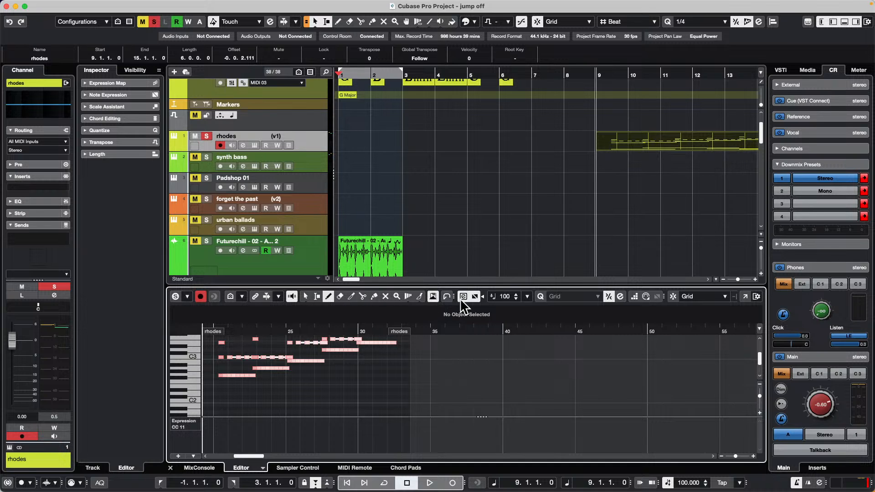
click(478, 301)
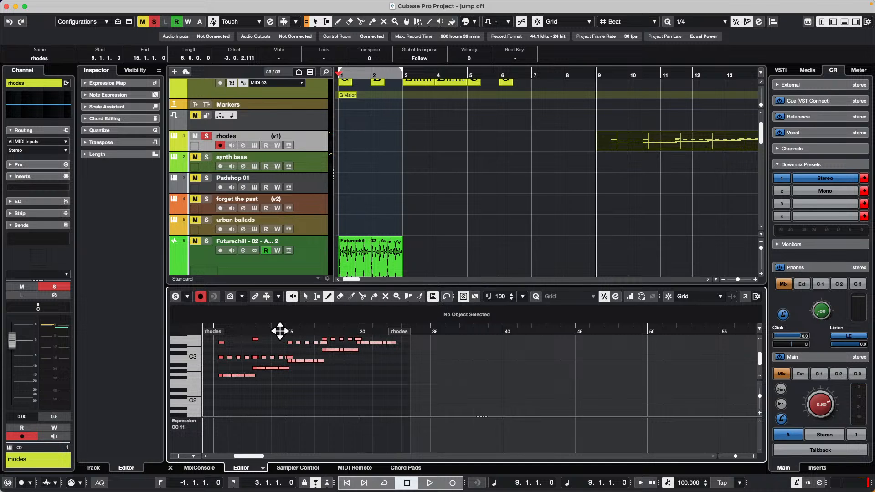
drag(283, 328, 287, 321)
scroll(246, 349, up, 3)
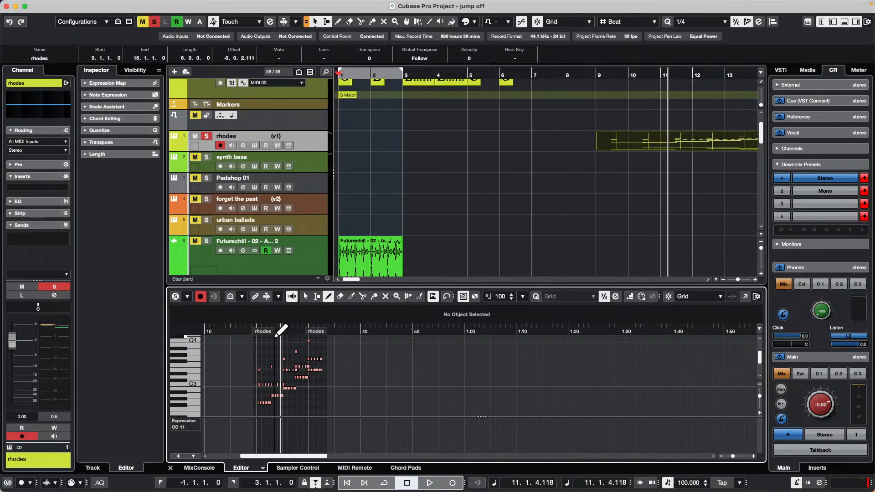
drag(278, 329, 248, 366)
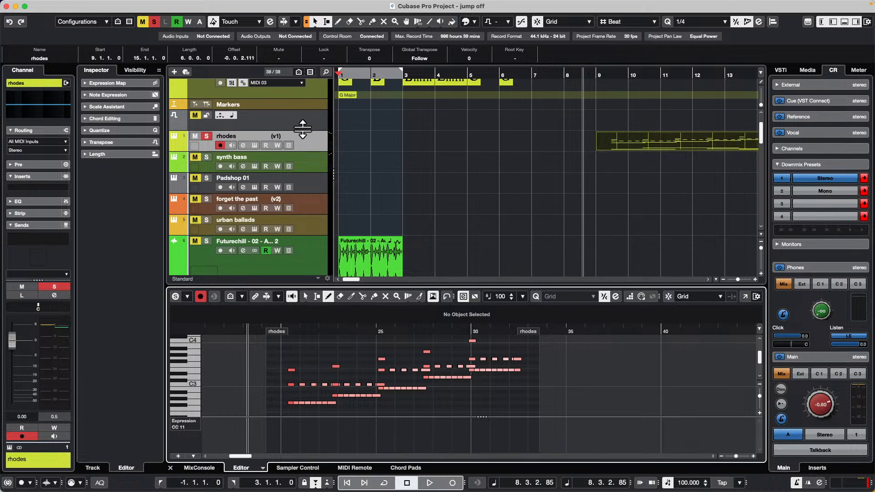
Step: Review the project's export options for the recorded part, including MIDI File and MIDI Loop
click(81, 5)
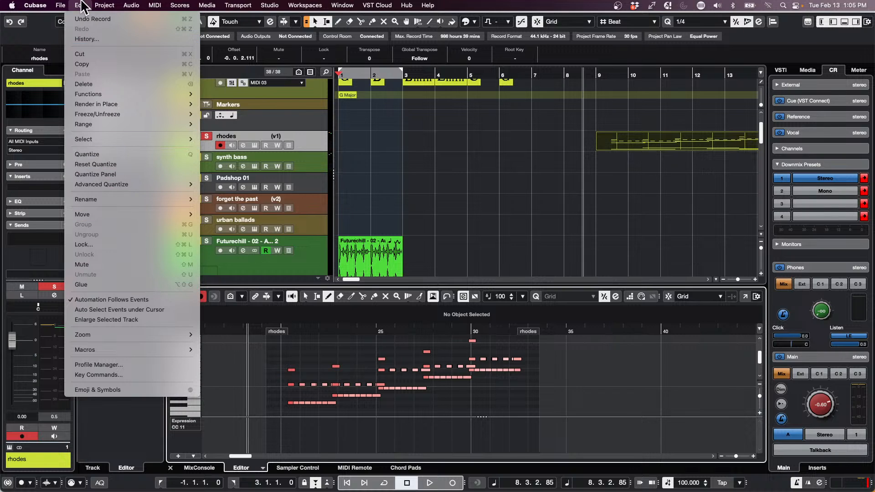
mouse_move(61, 7)
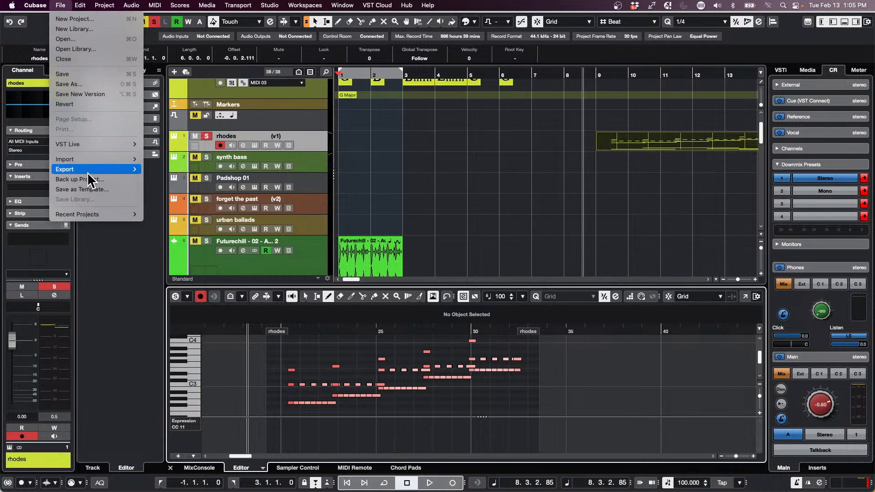
mouse_move(91, 170)
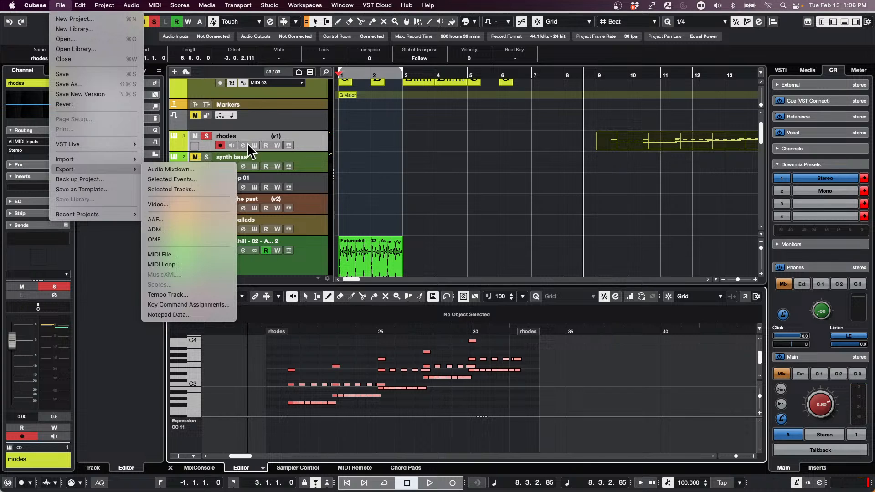
click(209, 263)
drag(432, 76, 430, 68)
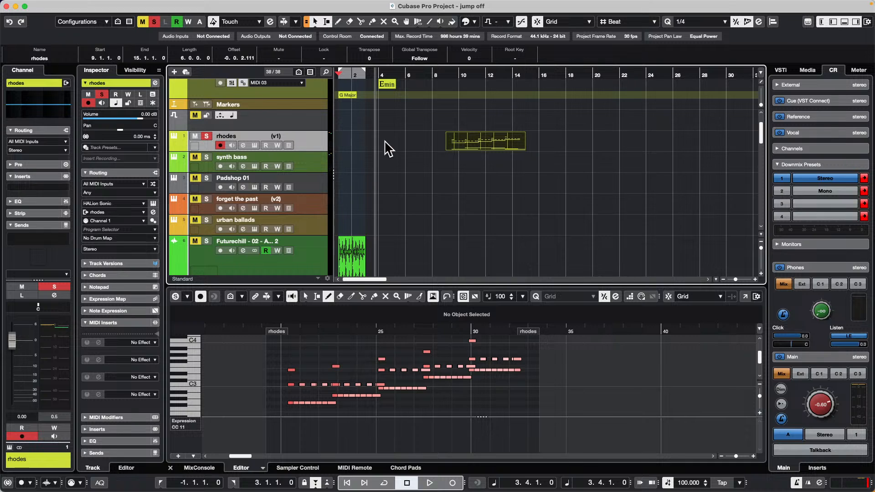
scroll(394, 175, down, 2)
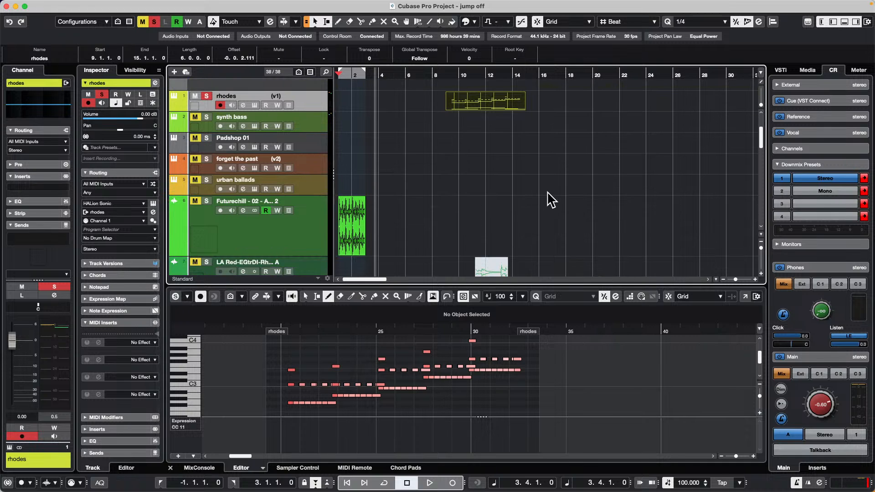
scroll(546, 195, down, 8)
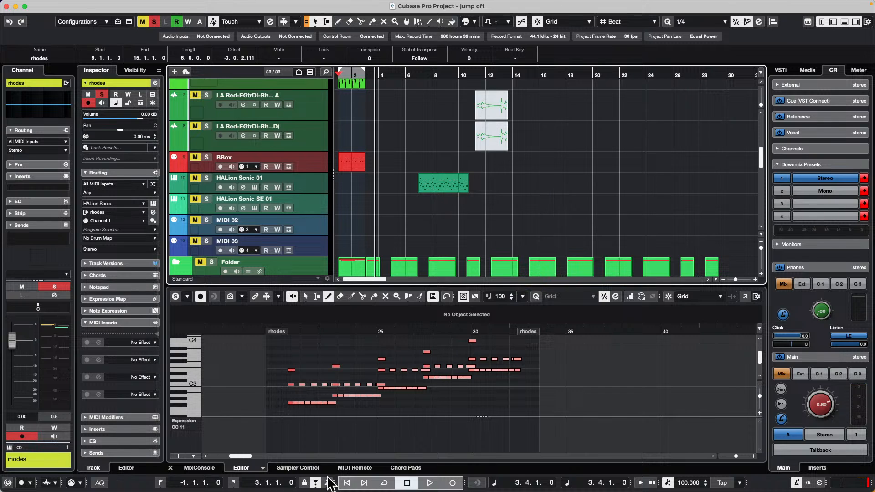
Step: Open the Chord Pads and load the HALion Sonic 01 E.Piano part into them as the player pattern
click(355, 468)
click(288, 468)
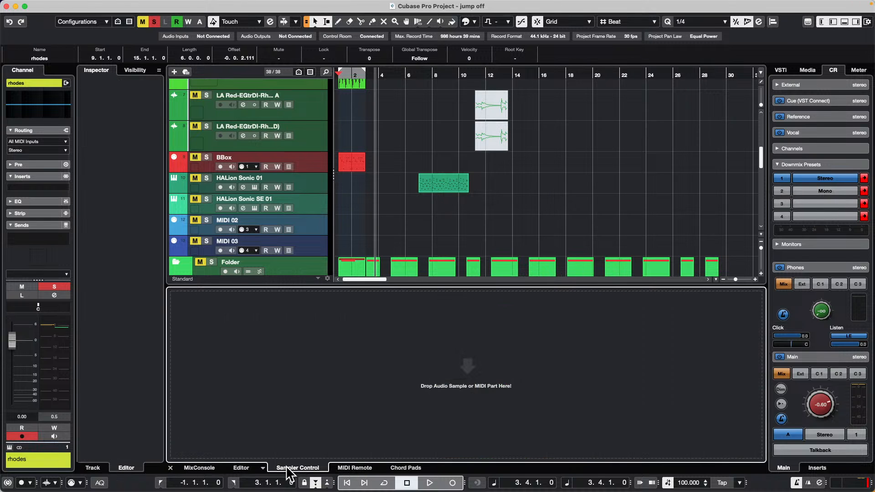
click(399, 468)
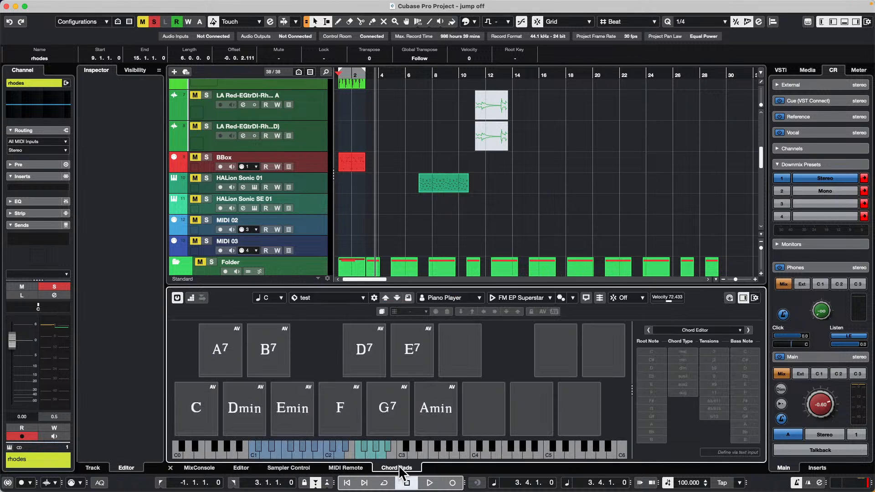
click(451, 192)
drag(446, 191, 522, 301)
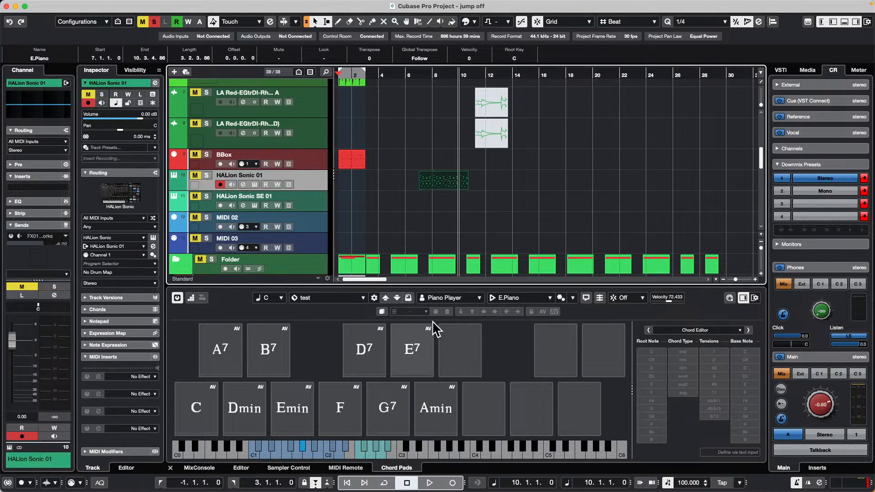
Step: Review the chord pad player mode settings for the E.Piano pattern and its list of factory presets
click(560, 297)
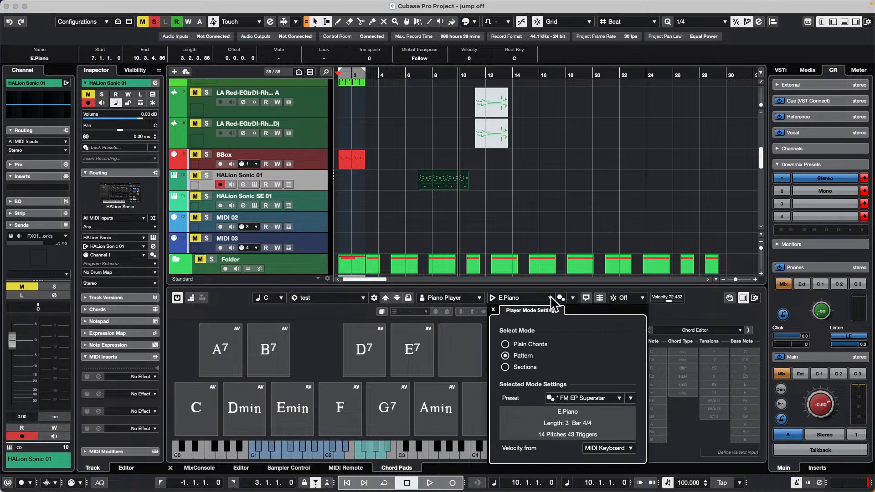
click(616, 397)
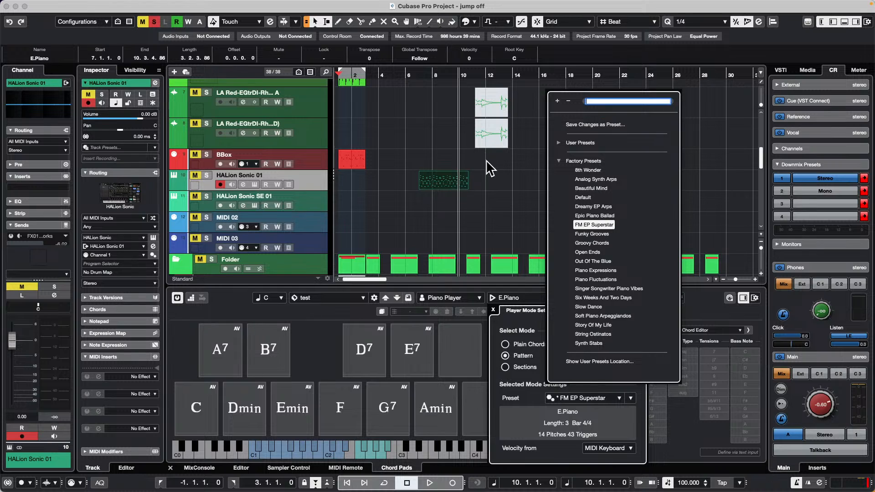
click(497, 177)
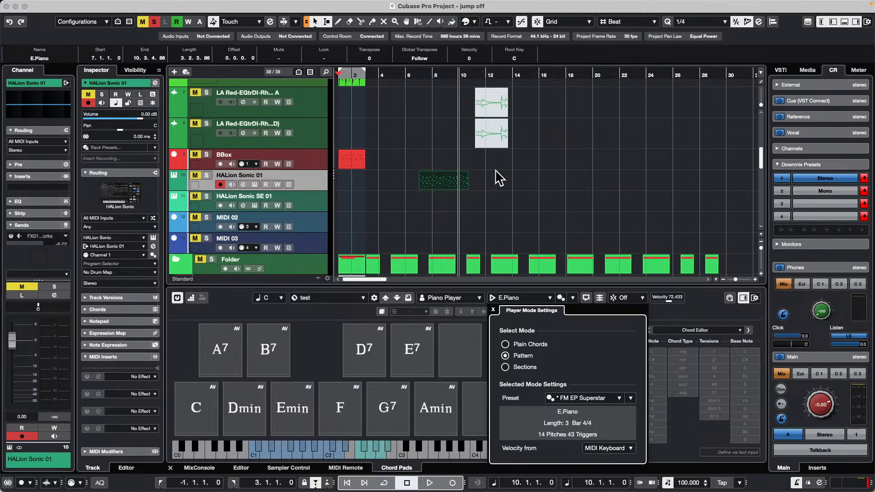
click(493, 308)
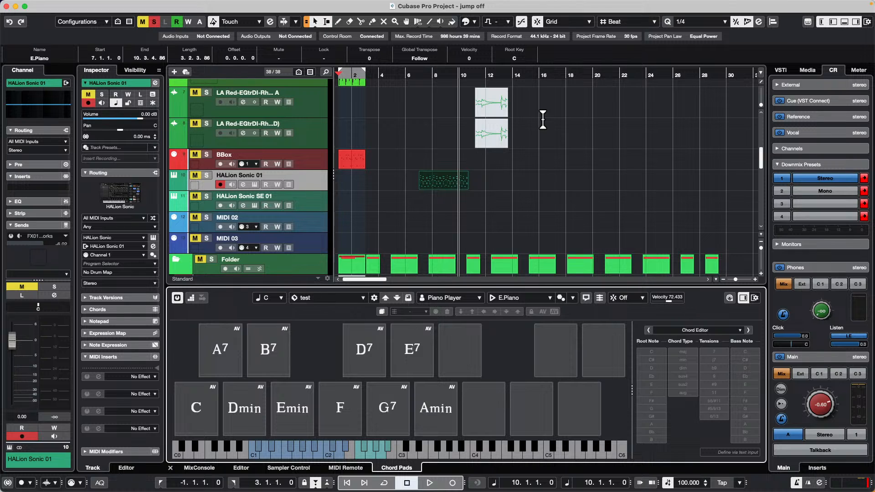
scroll(539, 231, down, 5)
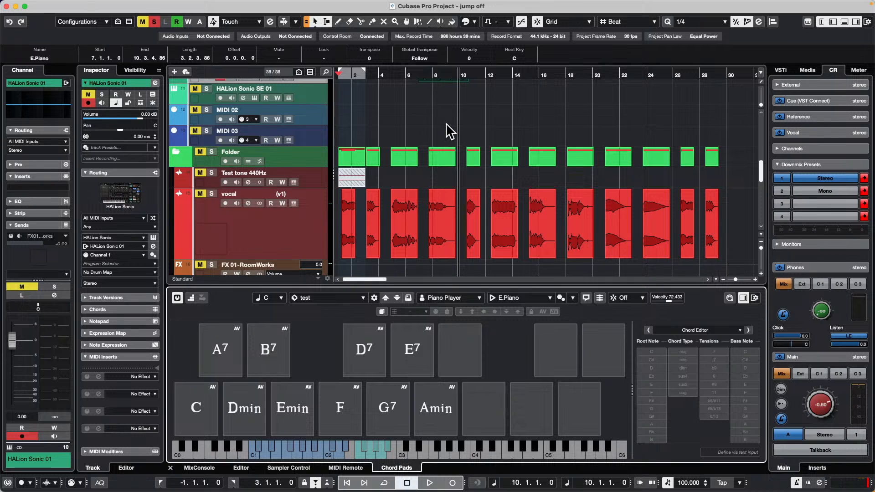
scroll(449, 130, down, 2)
scroll(437, 128, up, 10)
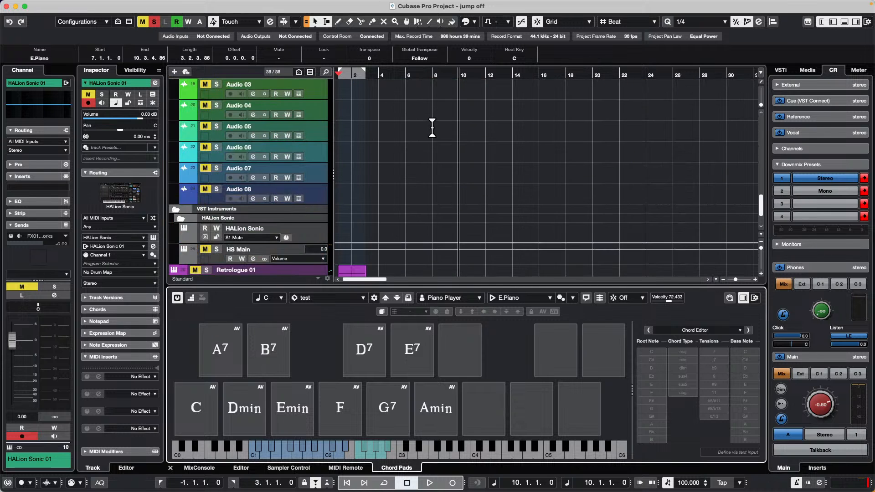
scroll(433, 131, up, 3)
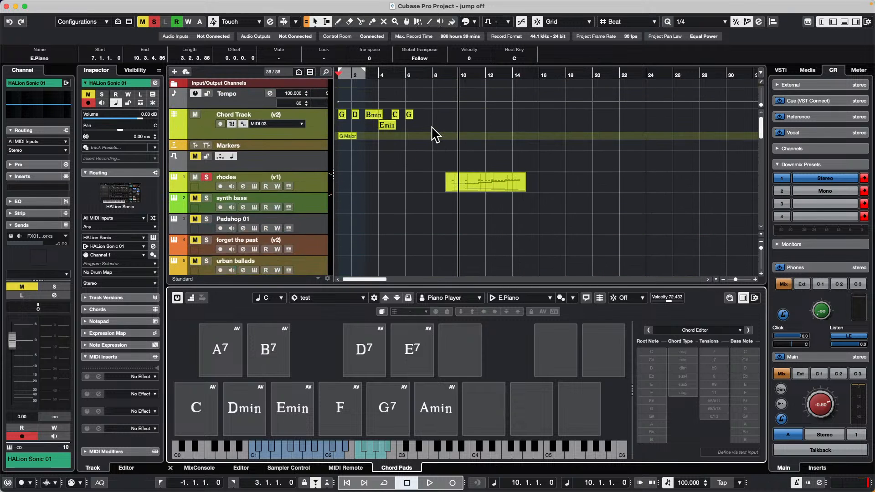
Step: Open the recent project bach dynamics.cpr and activate it
click(34, 5)
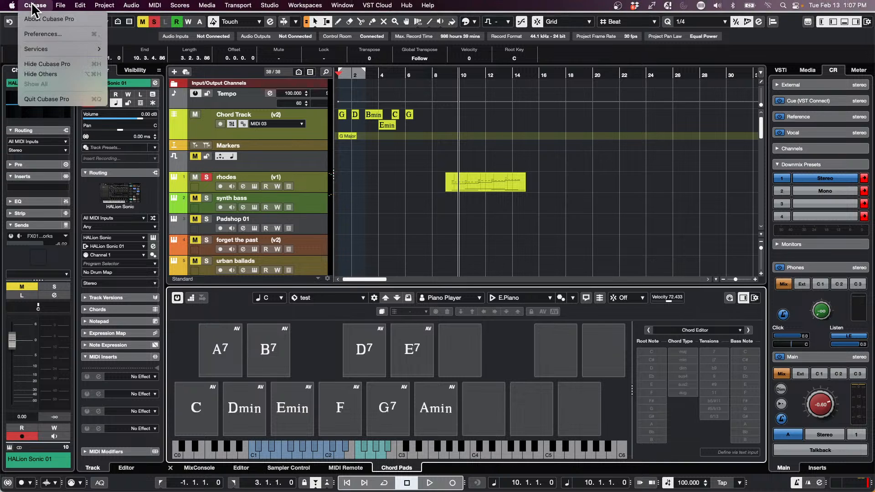
mouse_move(69, 6)
mouse_move(93, 215)
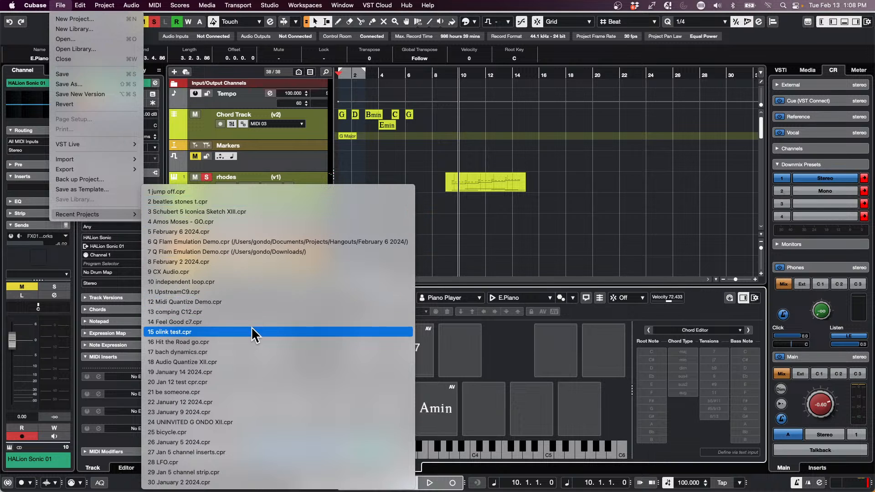
click(259, 349)
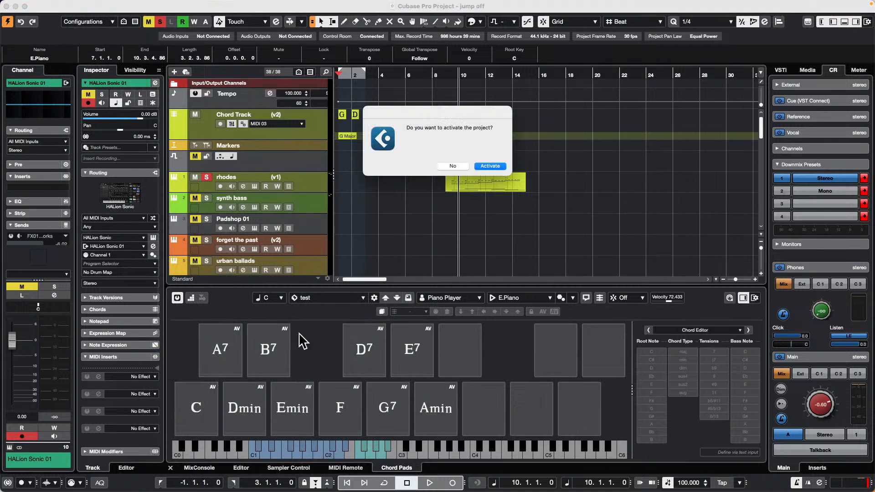
click(503, 166)
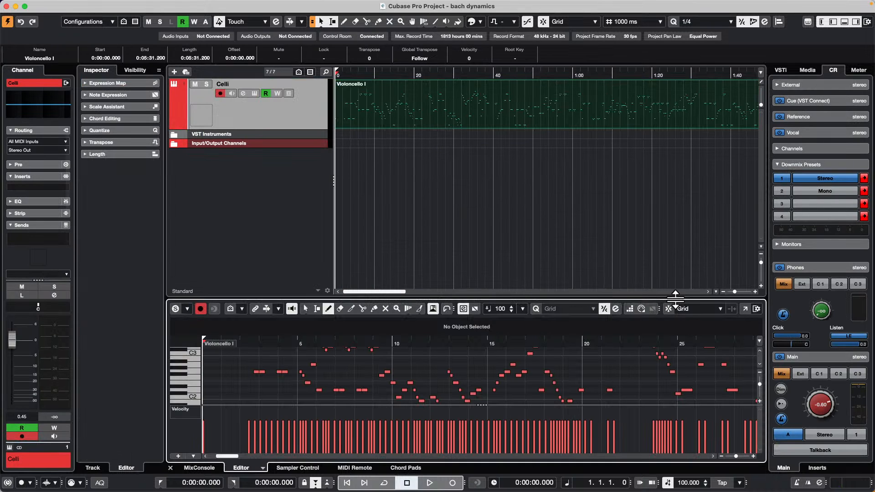
Step: Enlarge the lower editor area and switch the Violoncello I part from the Key Editor to the Score Editor
drag(676, 297, 676, 224)
scroll(287, 331, down, 3)
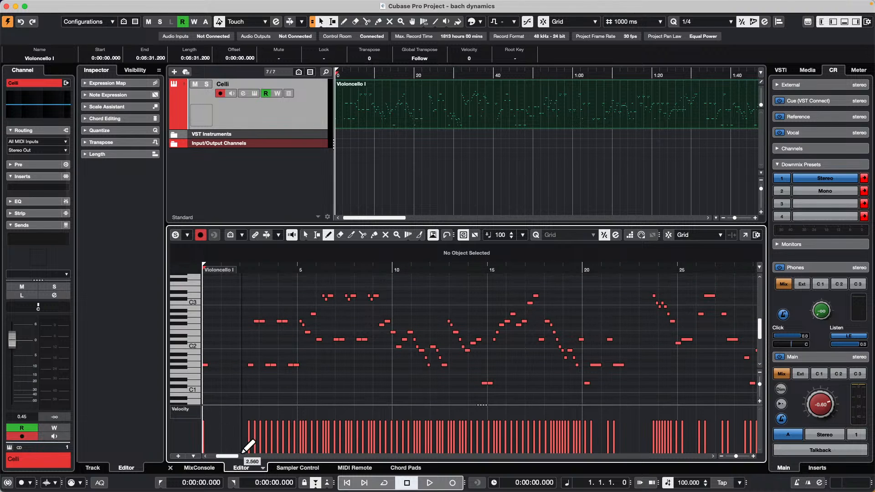
click(262, 467)
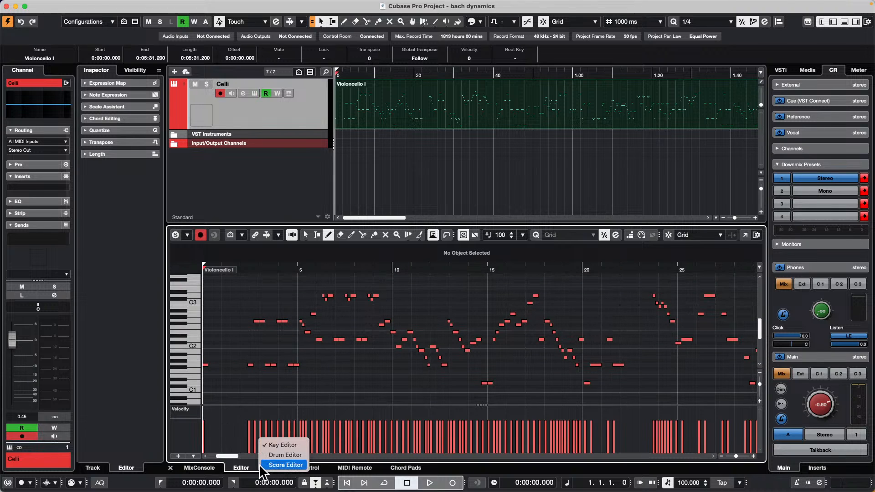
click(286, 465)
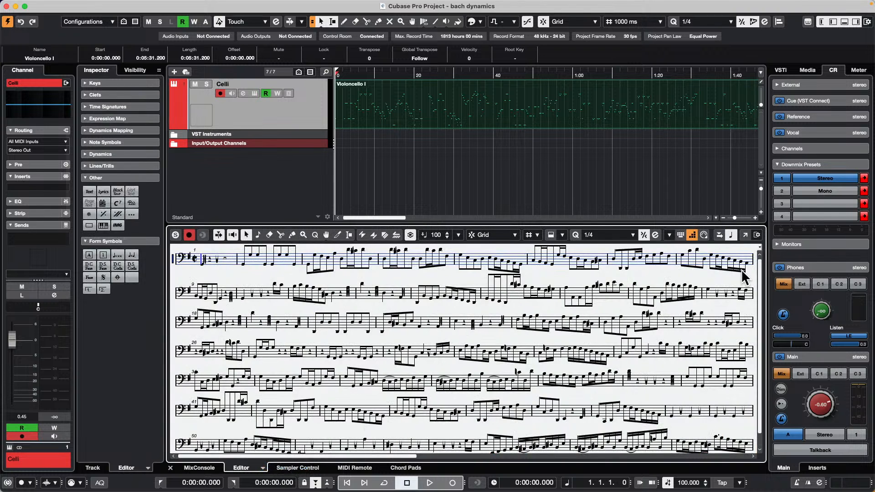
Step: Show the score in its own window, dock it again and reopen the Violoncello I part in the Key Editor
click(744, 235)
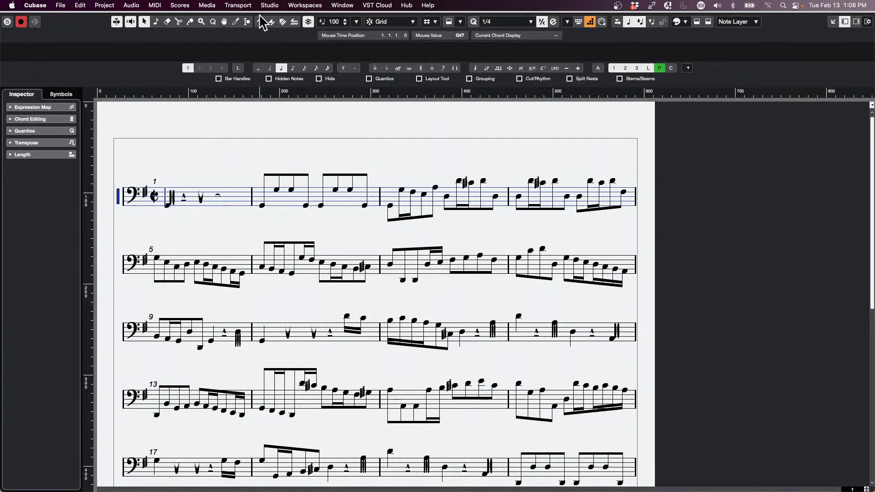
click(834, 22)
click(447, 112)
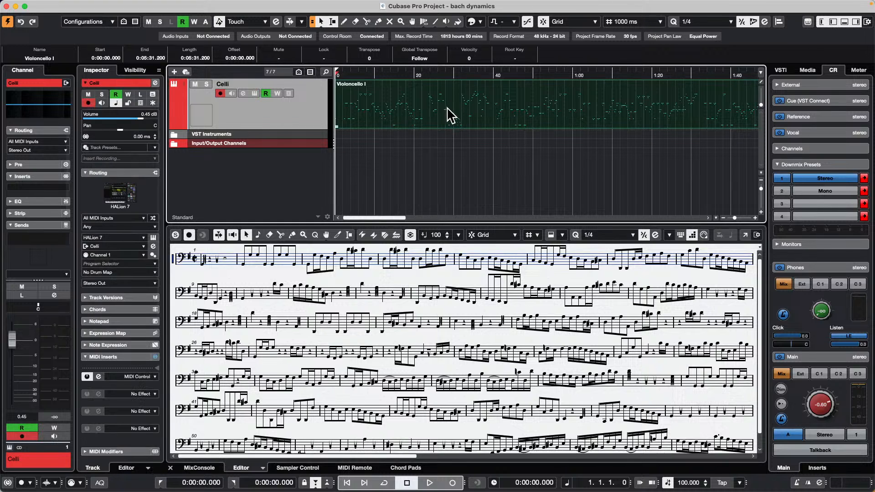
double_click(442, 113)
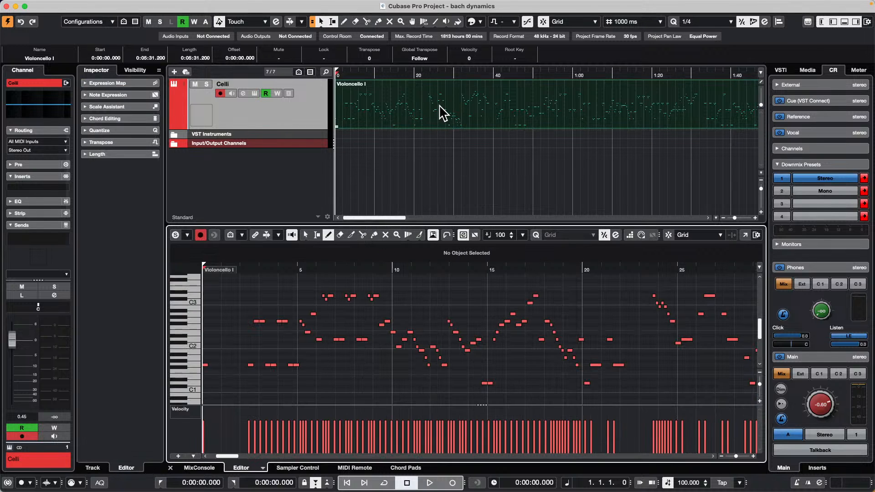
Step: Open the Violoncello I part in the Score Editor and show the score in a separate window
click(180, 5)
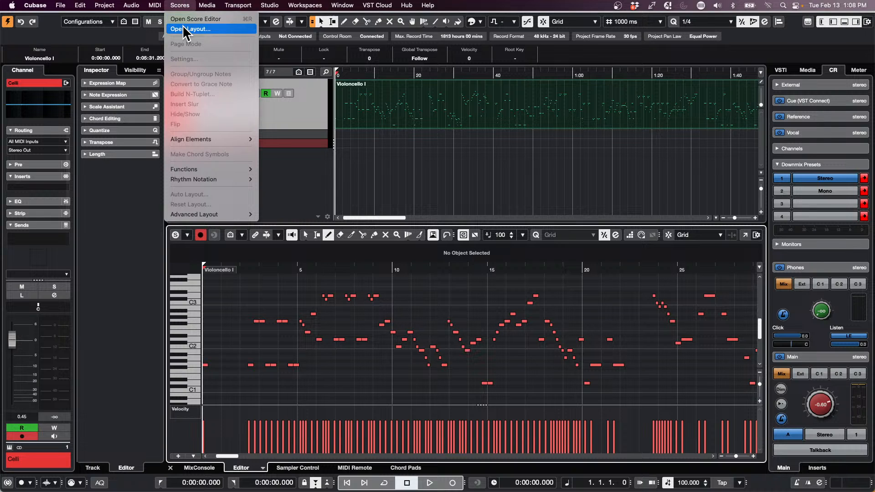
click(214, 19)
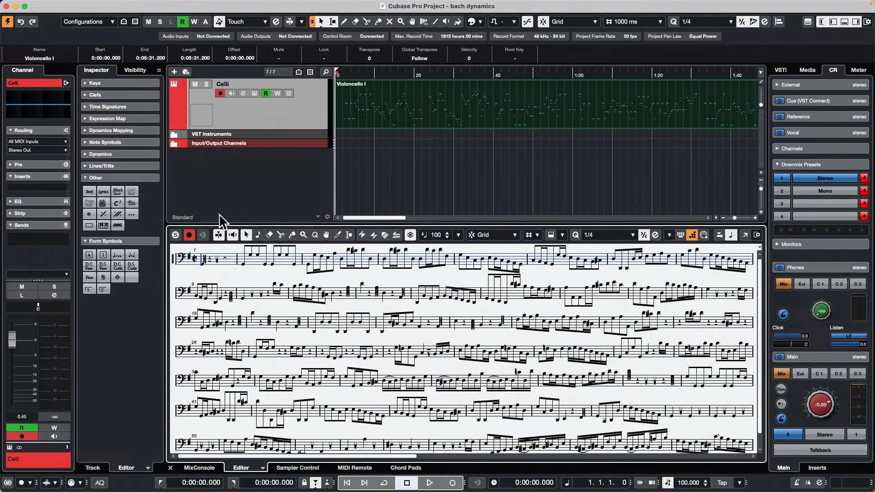
click(745, 235)
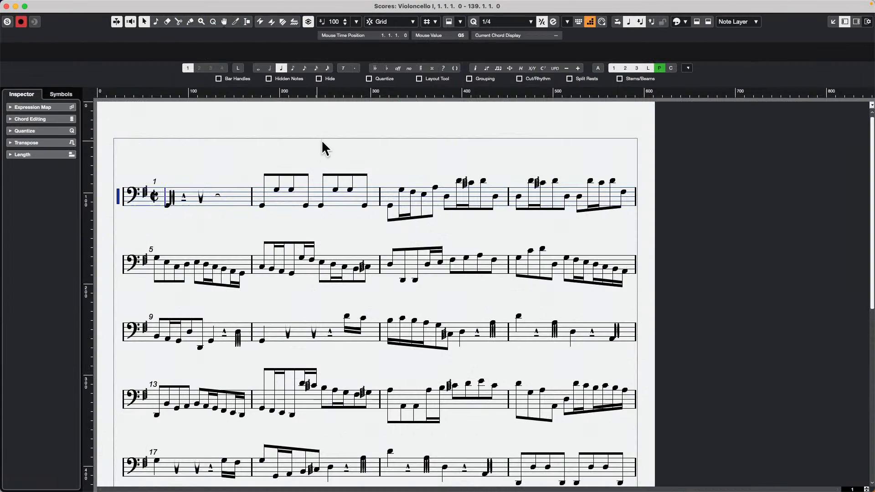
click(833, 21)
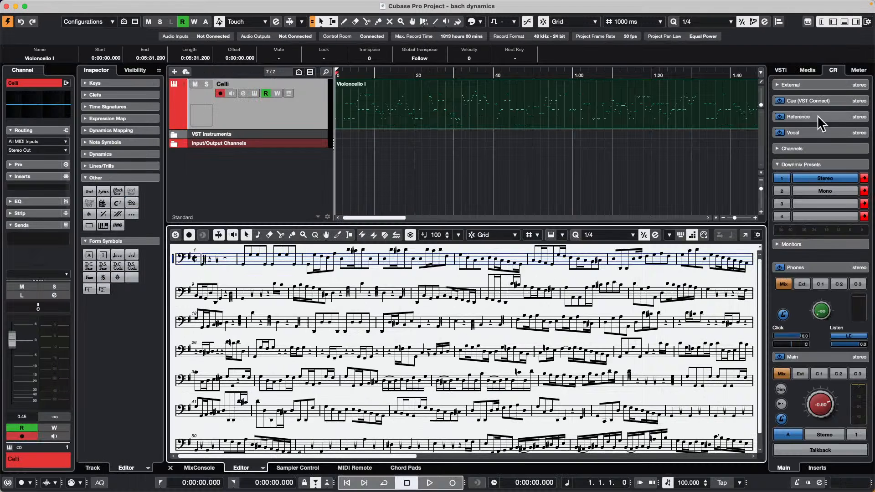
click(746, 237)
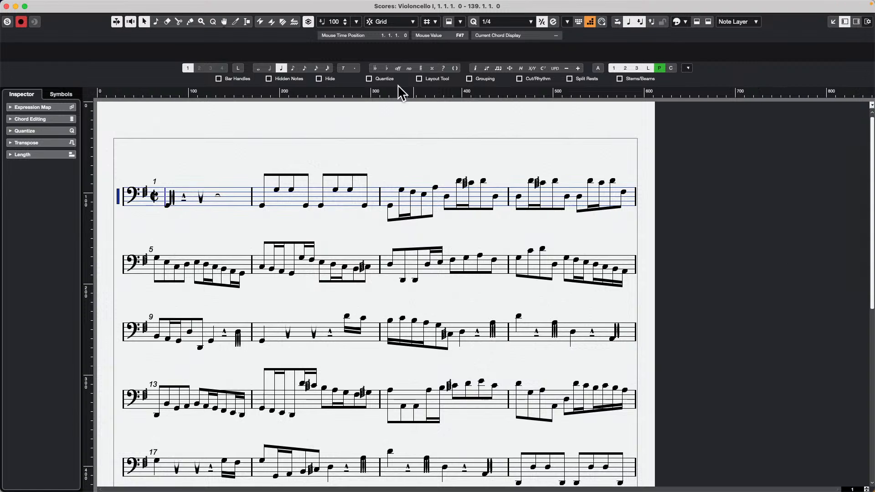
Step: Turn Page Mode off to compare the score layout and turn it back on
mouse_move(201, 1)
click(129, 5)
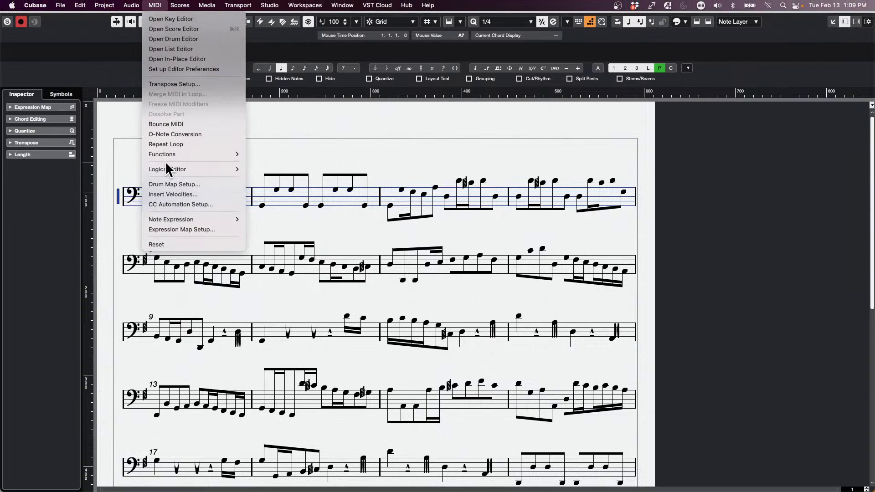
mouse_move(181, 6)
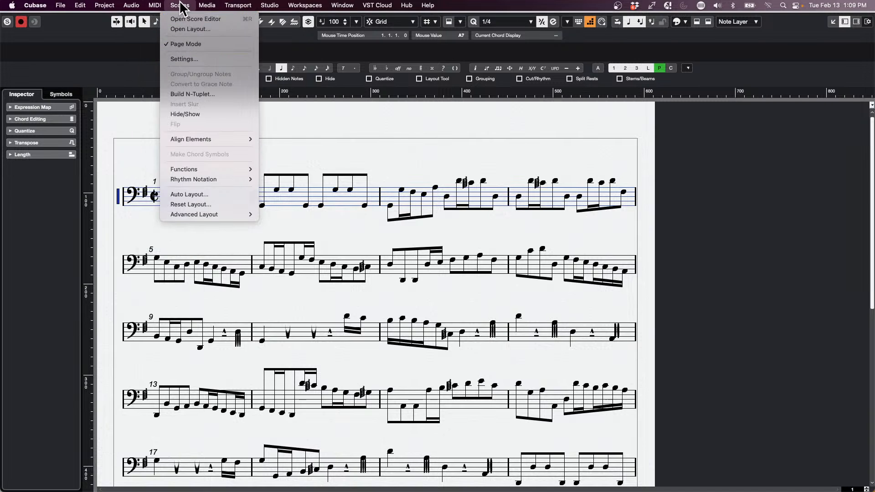
click(185, 44)
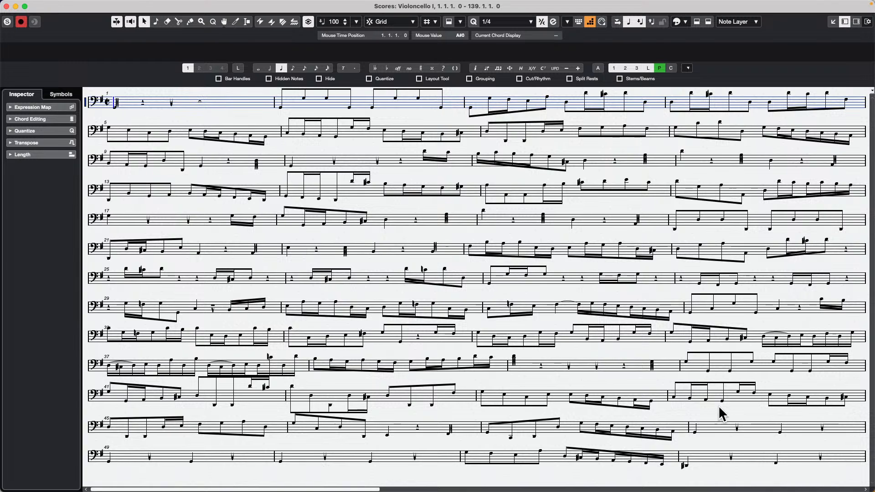
click(185, 6)
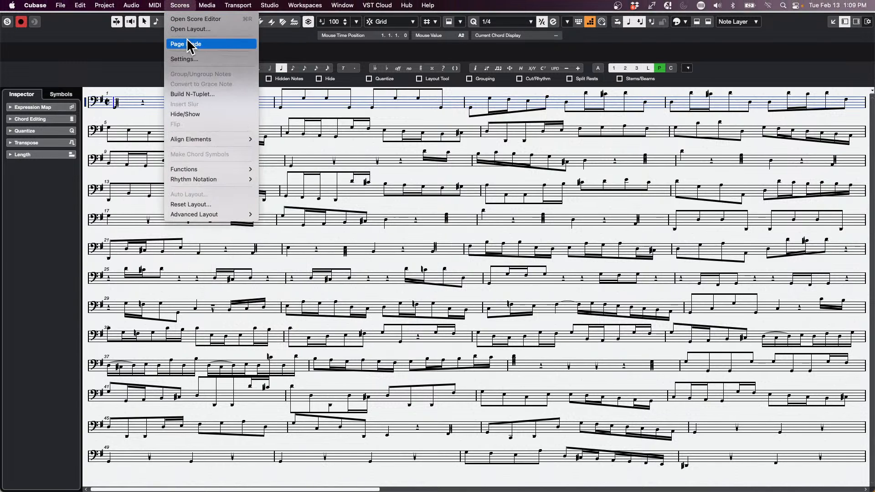
click(189, 44)
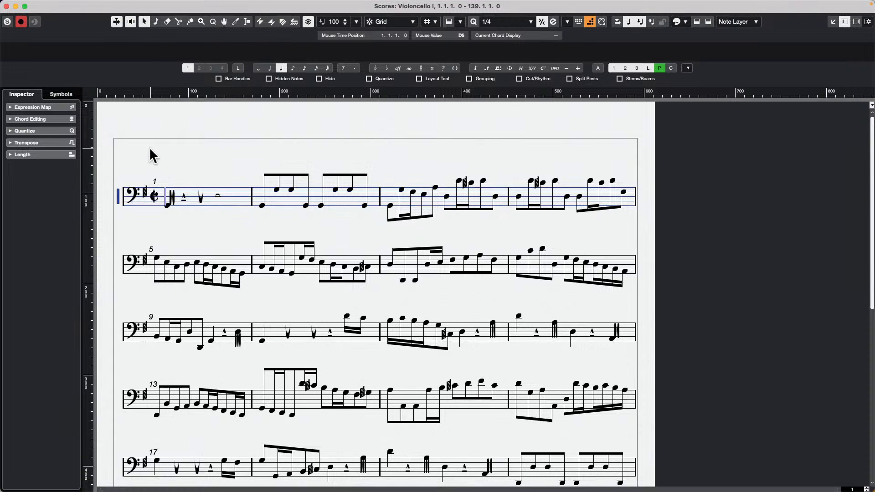
Step: Browse the Violoncello I score pages and examine the notation around bars 73 to 85 at different zoom levels
scroll(285, 228, down, 15)
scroll(284, 226, down, 5)
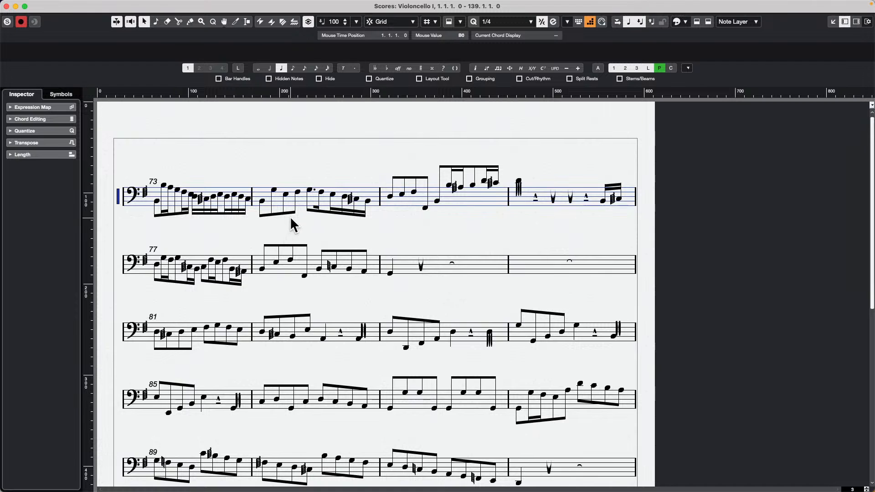
key(h)
key(g)
key(g)
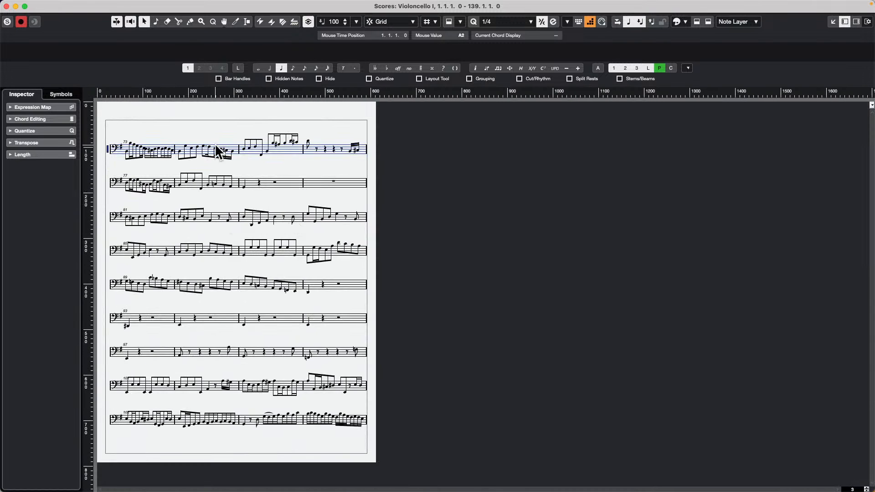
scroll(153, 208, up, 8)
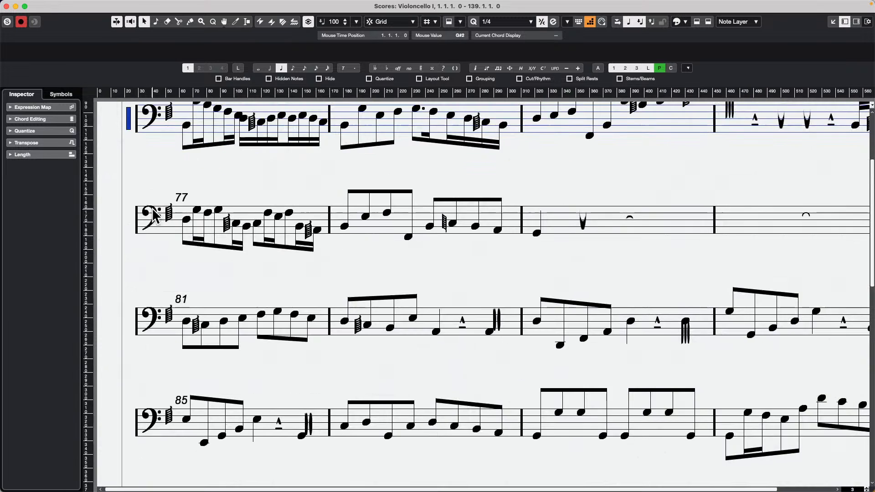
scroll(153, 214, down, 8)
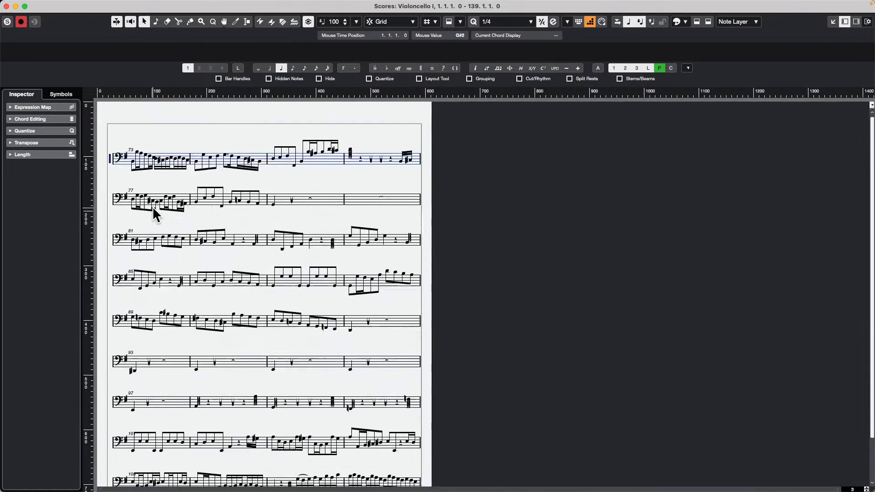
scroll(101, 190, up, 8)
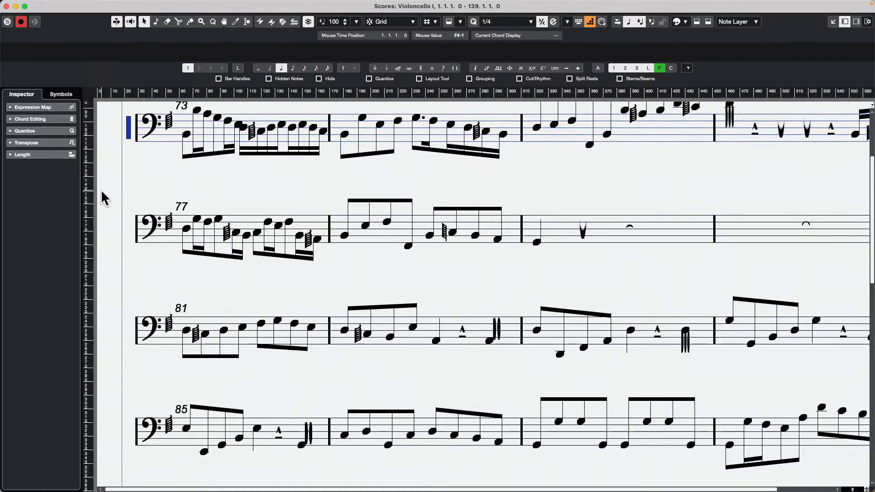
Step: Return to the first page of the Violoncello I score and open the staff settings for the Celli track
scroll(143, 187, up, 8)
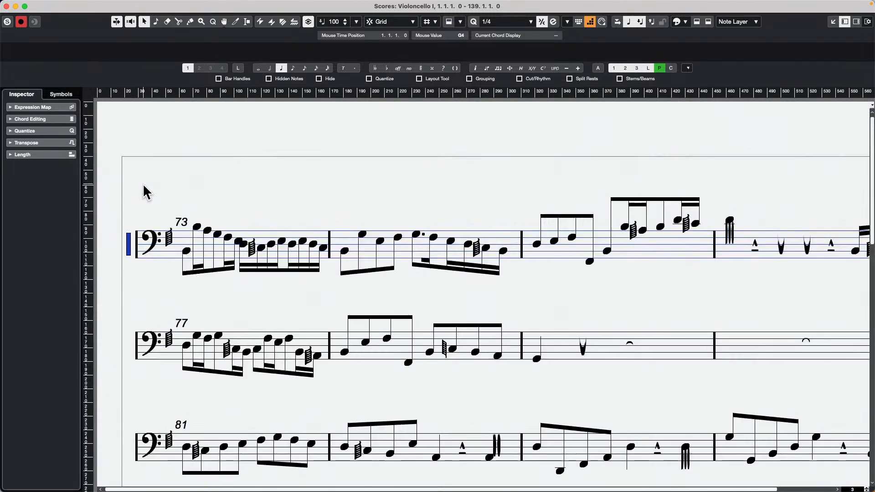
scroll(142, 184, up, 15)
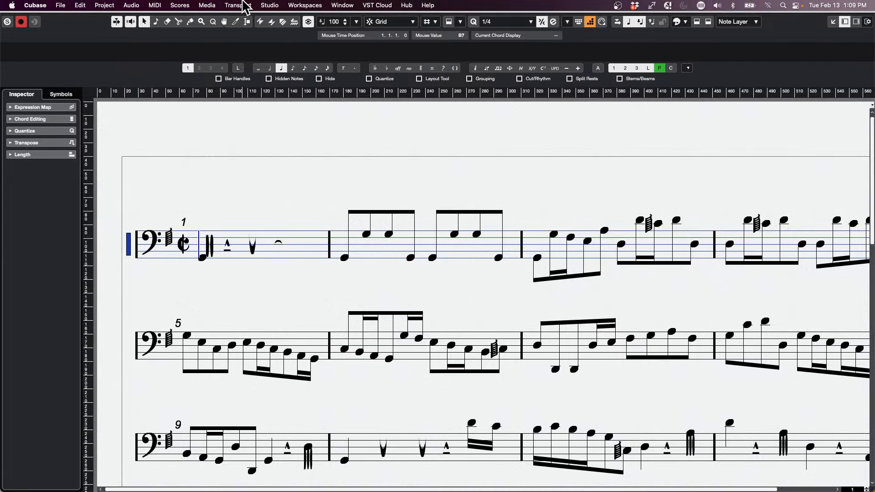
click(200, 5)
mouse_move(180, 5)
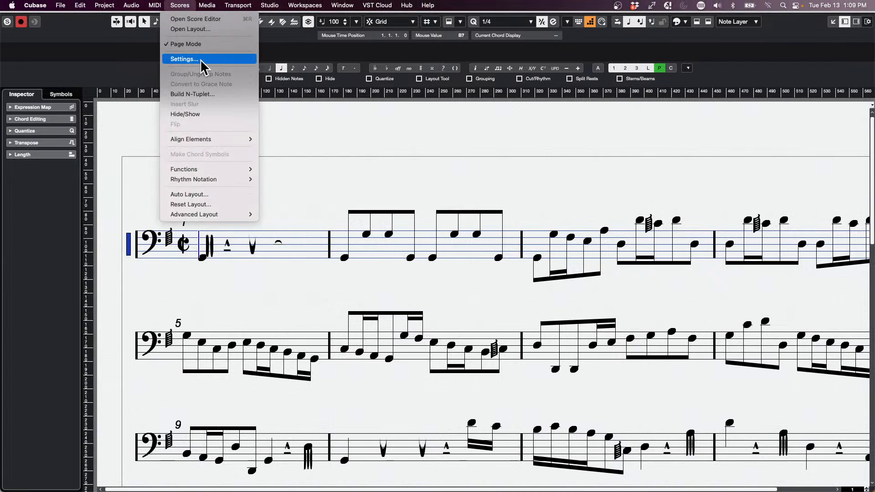
click(127, 250)
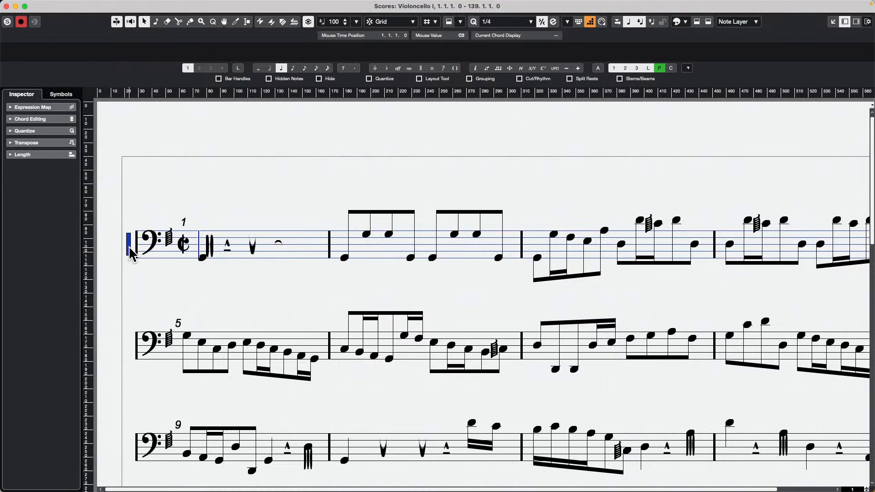
double_click(129, 248)
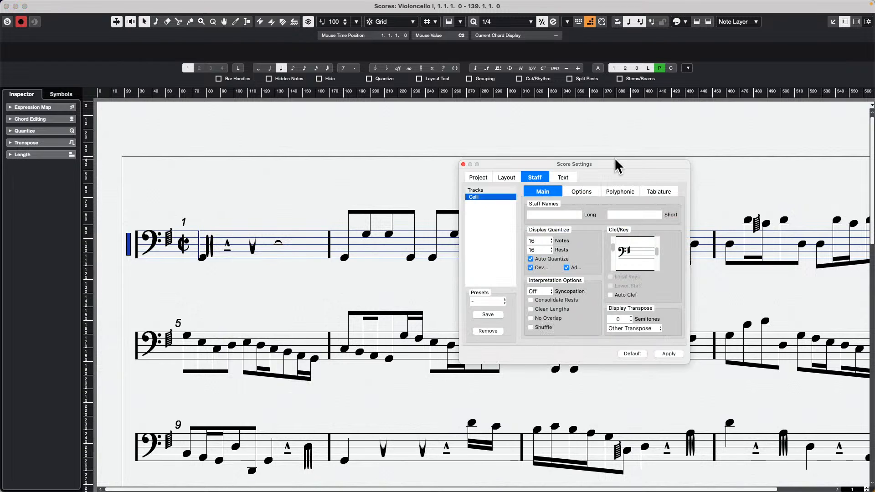
drag(614, 158, 391, 128)
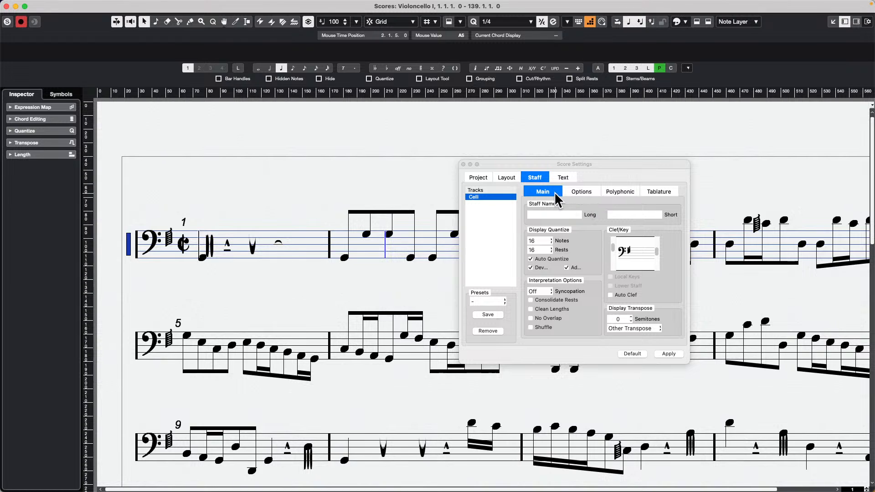
drag(533, 163, 311, 99)
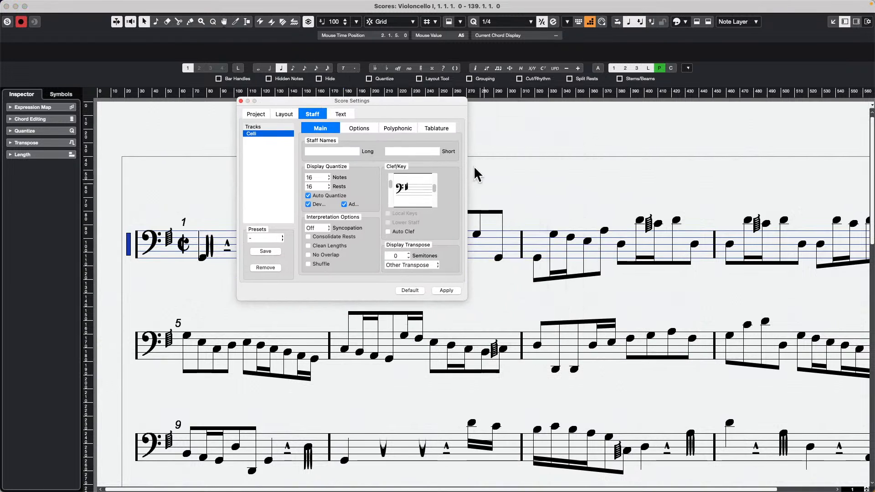
Step: Set the Celli staff's key signature to no sharps or flats with a bass clef, apply it and close the score settings
click(435, 204)
mouse_move(436, 204)
mouse_down()
mouse_move(436, 175)
mouse_move(433, 198)
mouse_move(434, 186)
mouse_up()
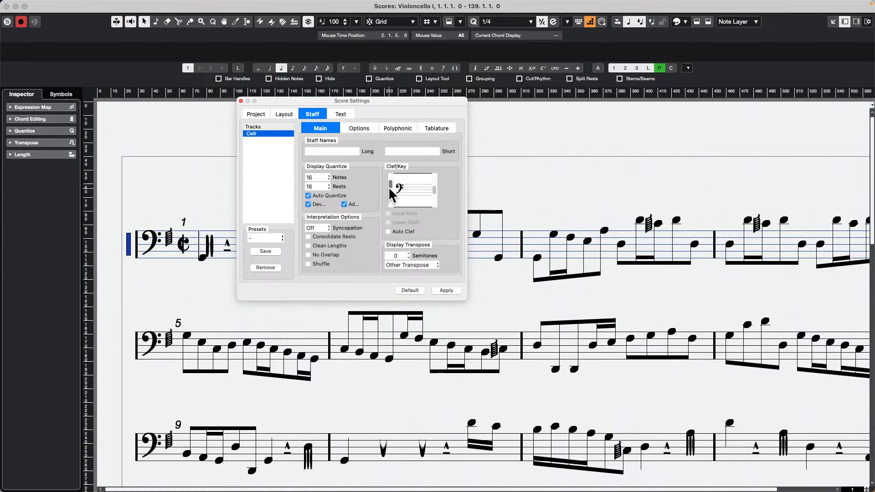
mouse_move(390, 189)
mouse_down()
mouse_move(390, 199)
mouse_move(389, 185)
mouse_up()
mouse_move(390, 185)
mouse_down()
mouse_move(390, 205)
mouse_move(387, 182)
mouse_up()
click(446, 291)
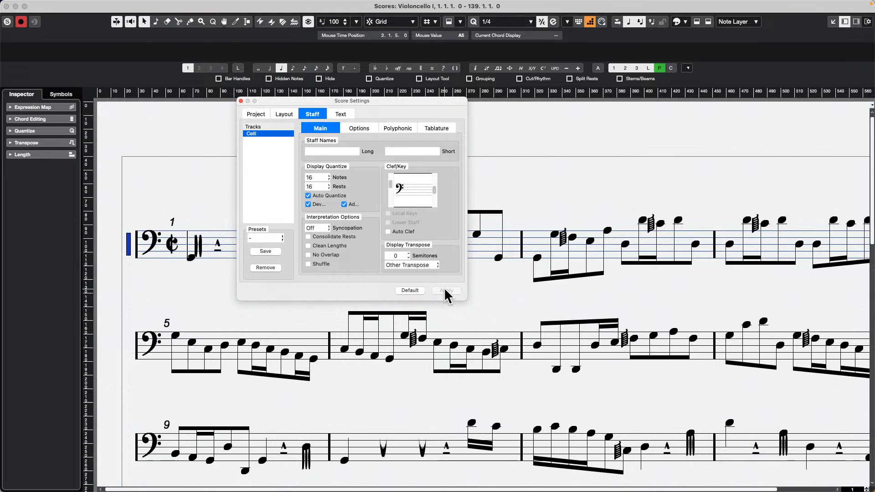
click(241, 100)
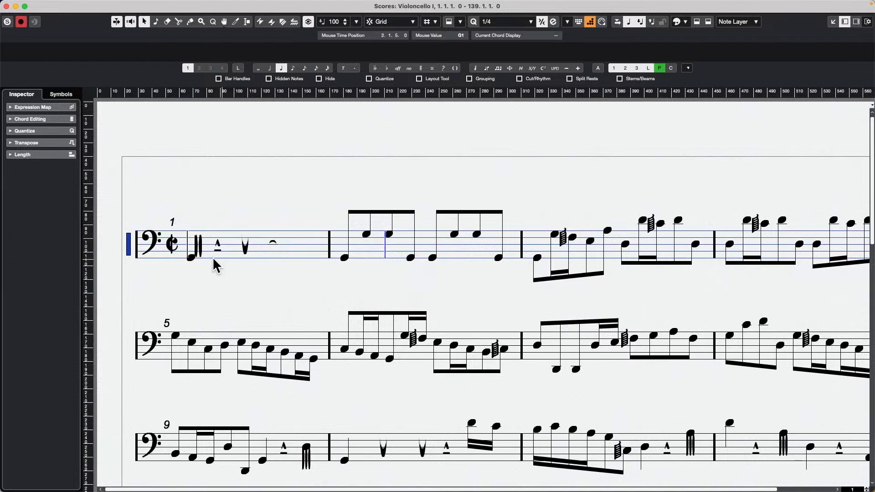
Step: Reopen the Celli staff settings without the note info window and set the display quantize for rests to 8
double_click(191, 258)
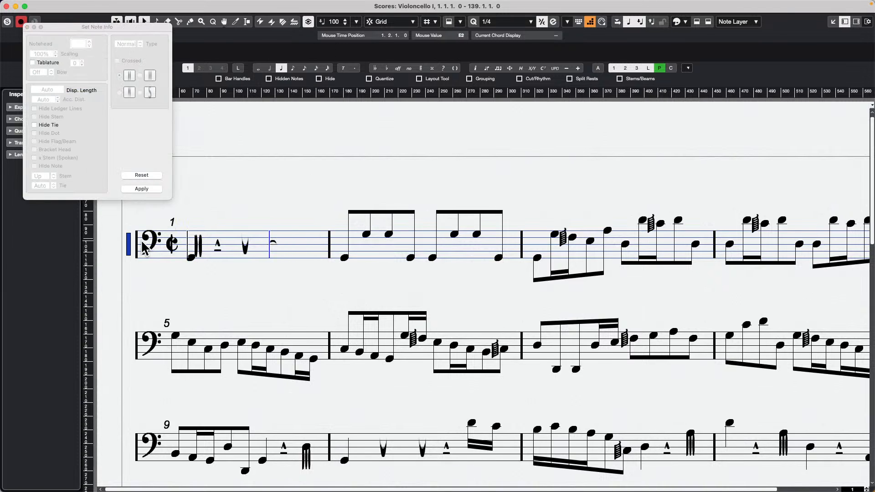
double_click(129, 246)
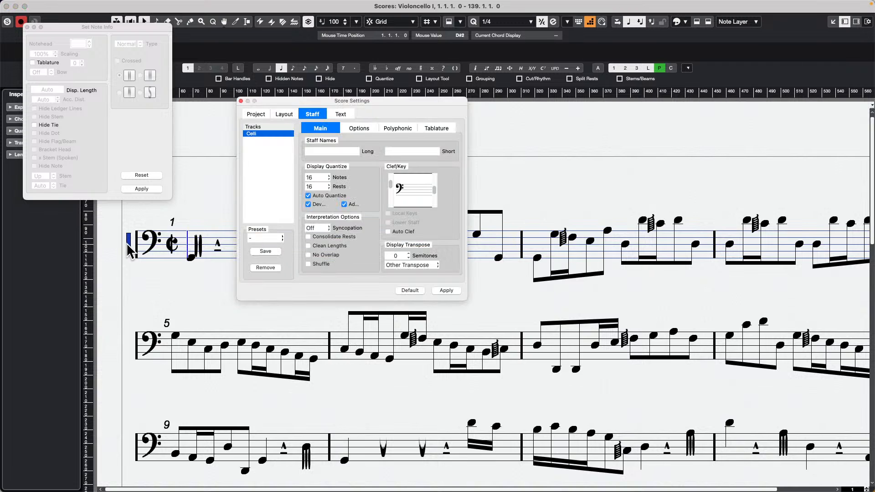
click(26, 28)
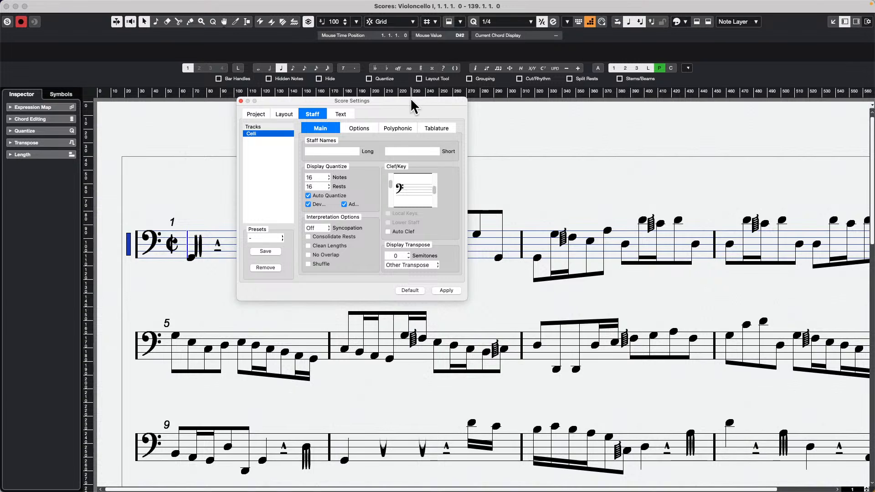
drag(411, 100, 478, 171)
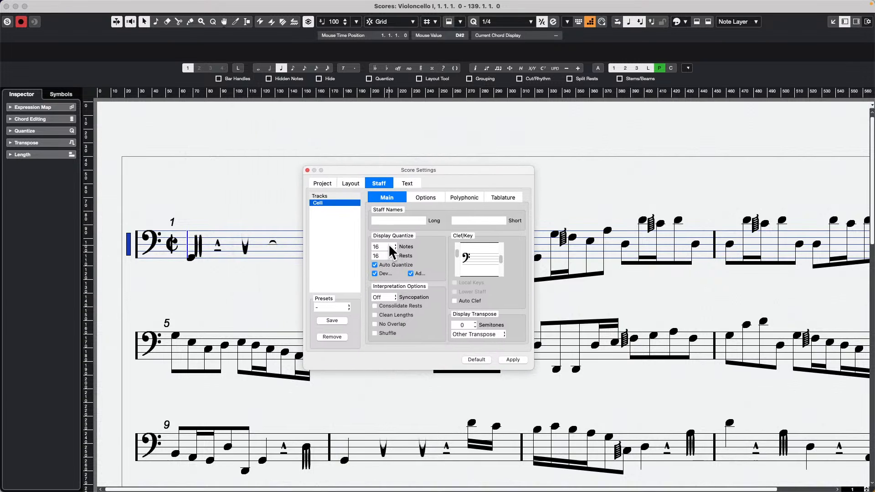
click(390, 248)
click(395, 254)
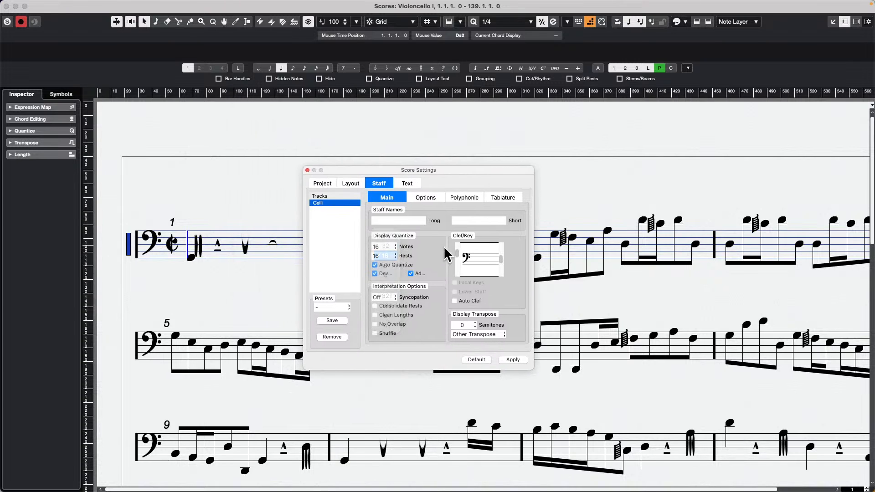
click(393, 265)
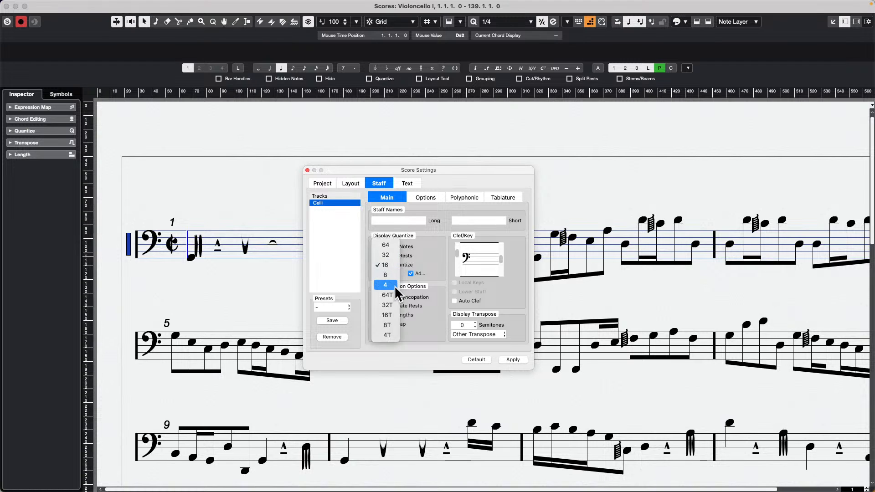
click(394, 275)
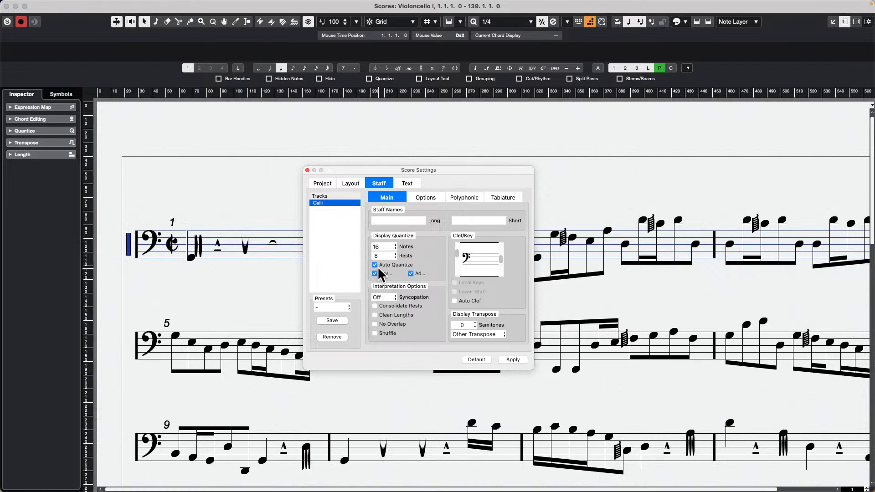
Step: Disable Auto Quantize, enable Consolidate Rests, Clean Lengths, No Overlap and Shuffle, then apply the staff settings and close them
click(374, 305)
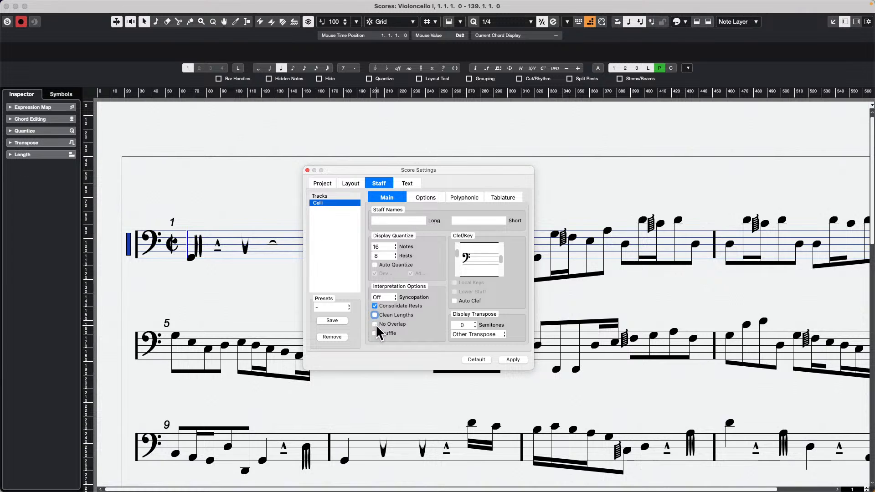
click(375, 314)
click(374, 324)
click(375, 333)
click(514, 360)
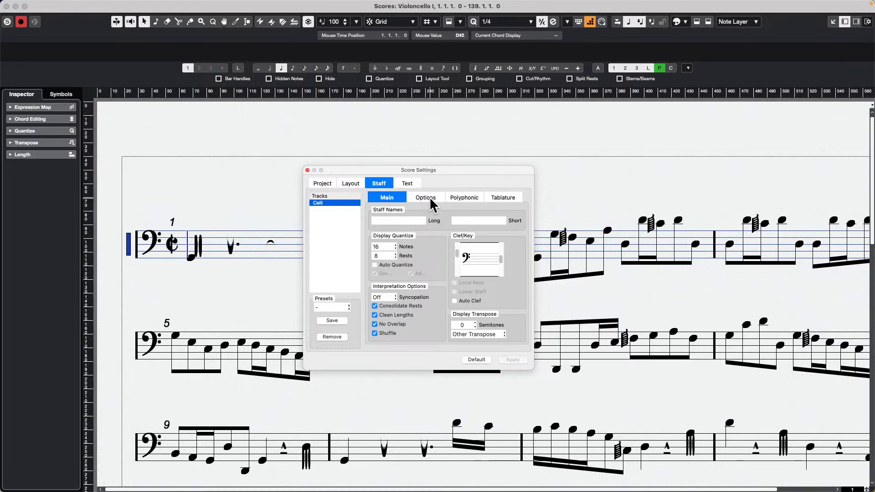
click(308, 171)
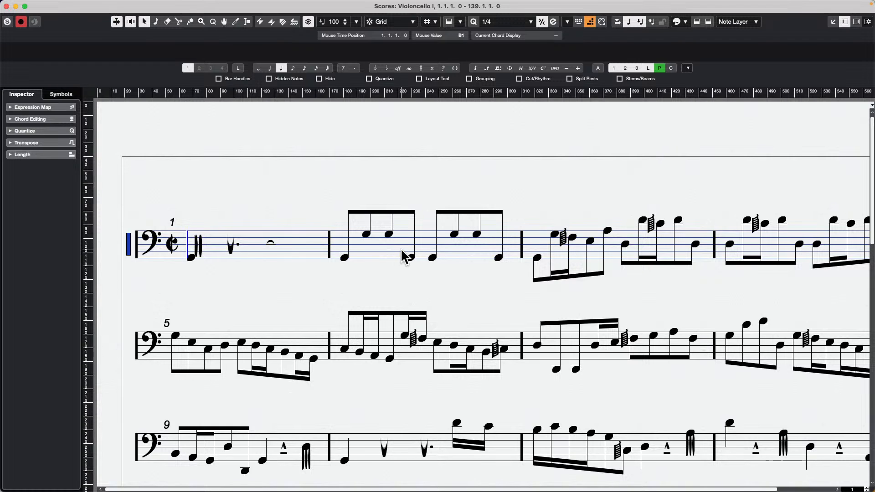
Step: Set the Celli staff mode to Split in the polyphonic staff settings and apply it, keeping the score visible beside the settings
key(g)
key(g)
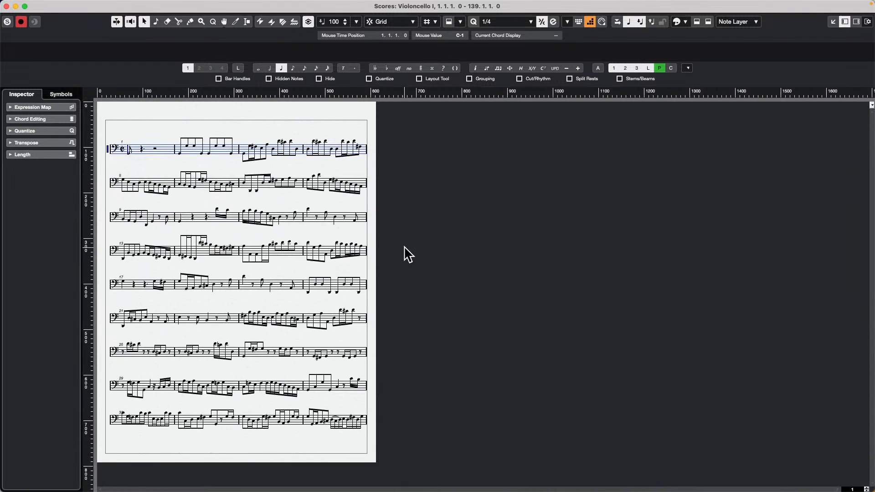
key(h)
key(h)
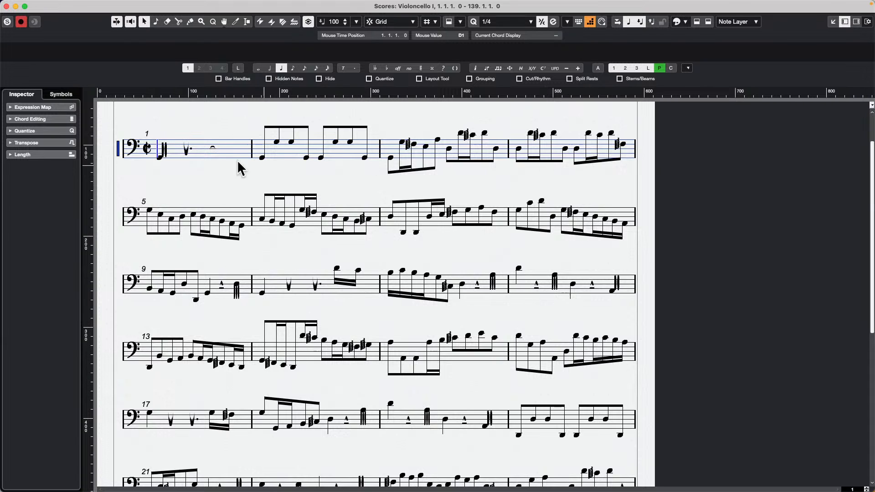
double_click(116, 150)
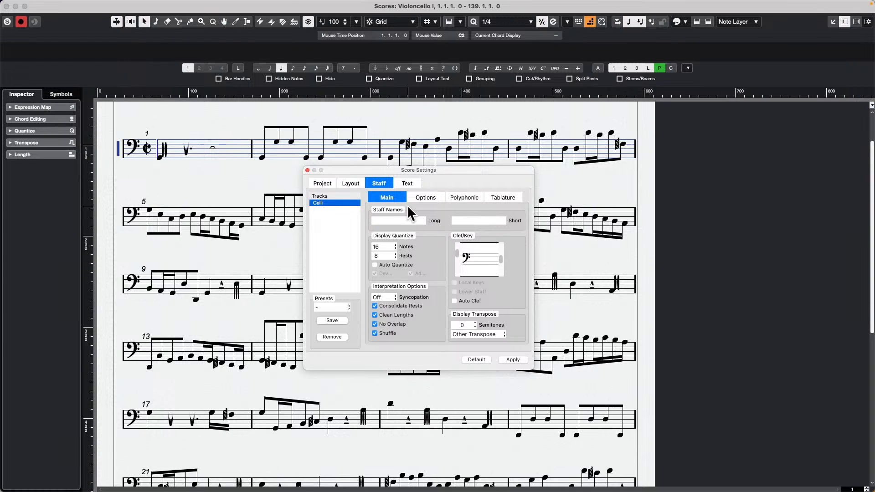
click(478, 200)
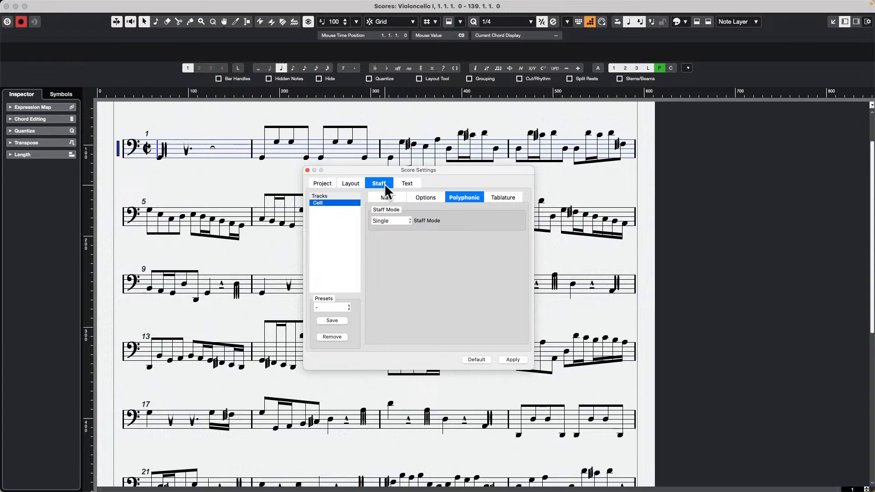
click(396, 222)
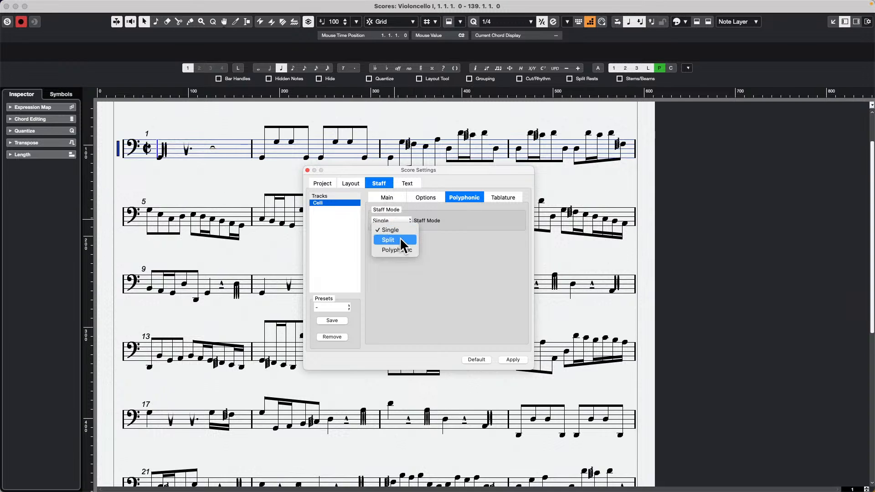
click(400, 239)
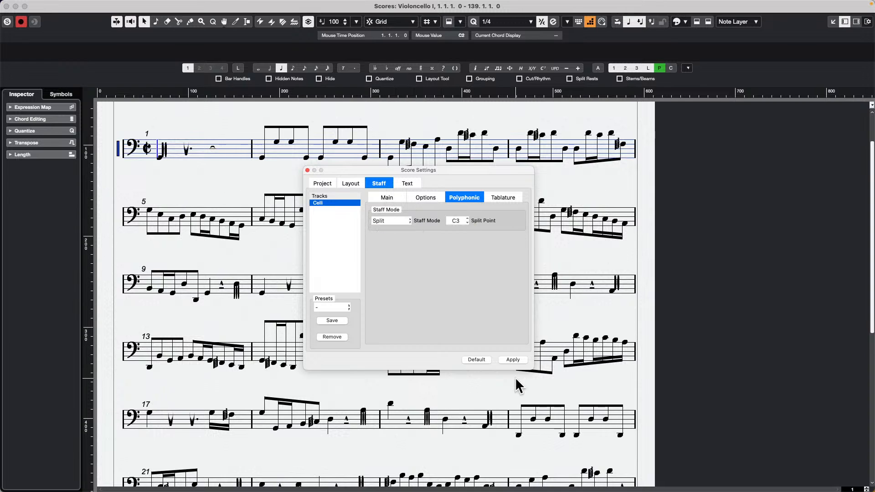
click(520, 359)
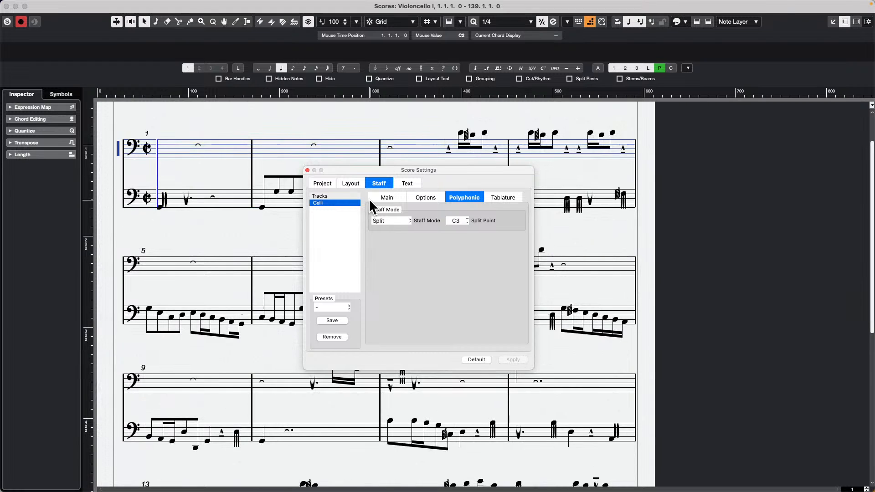
drag(337, 172, 624, 241)
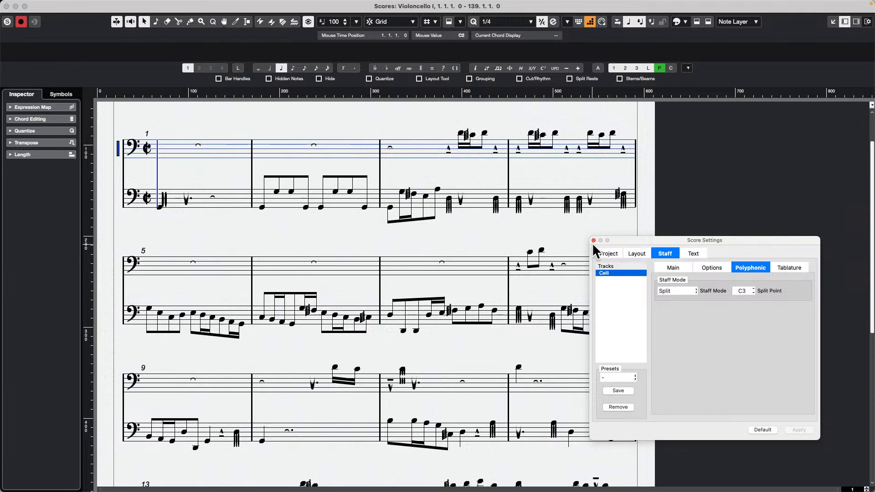
Step: Try to switch the staff mode back to Single, view the tablature settings and close the score settings without applying
click(671, 291)
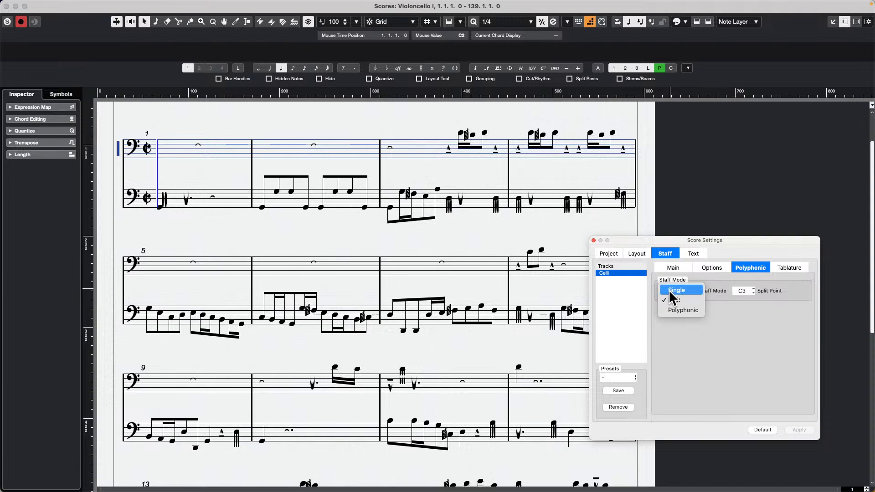
click(680, 293)
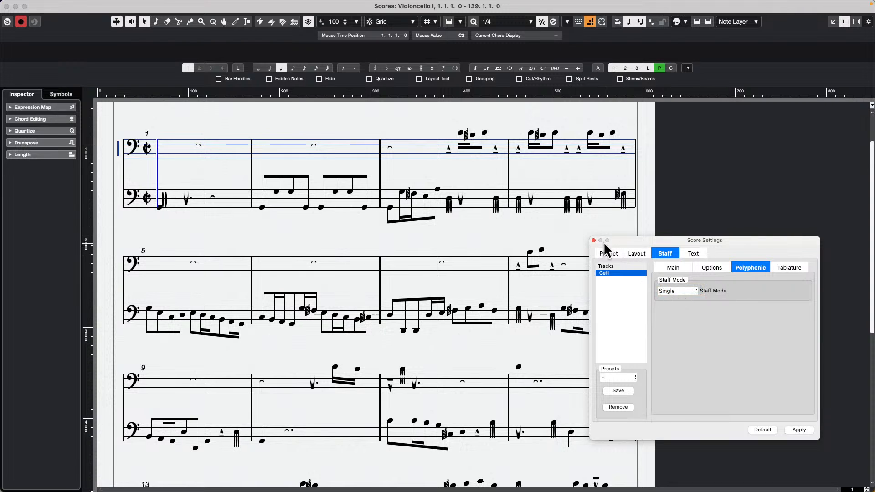
click(789, 268)
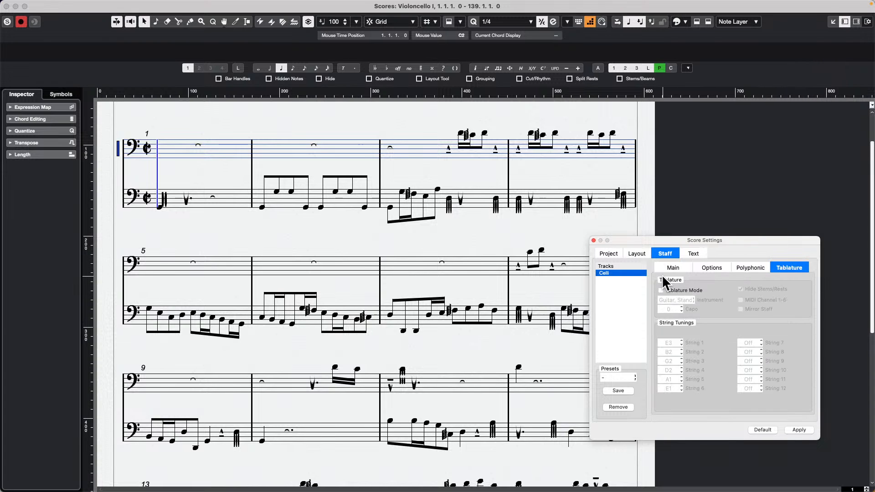
click(594, 240)
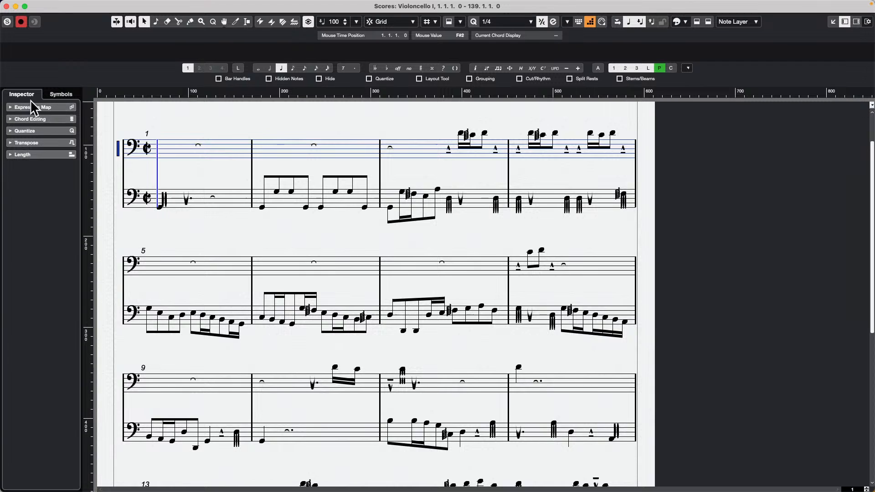
Step: Show the score symbols and expand the Lines/Trills, Dynamics, Expression Map and Clefs groups
click(60, 94)
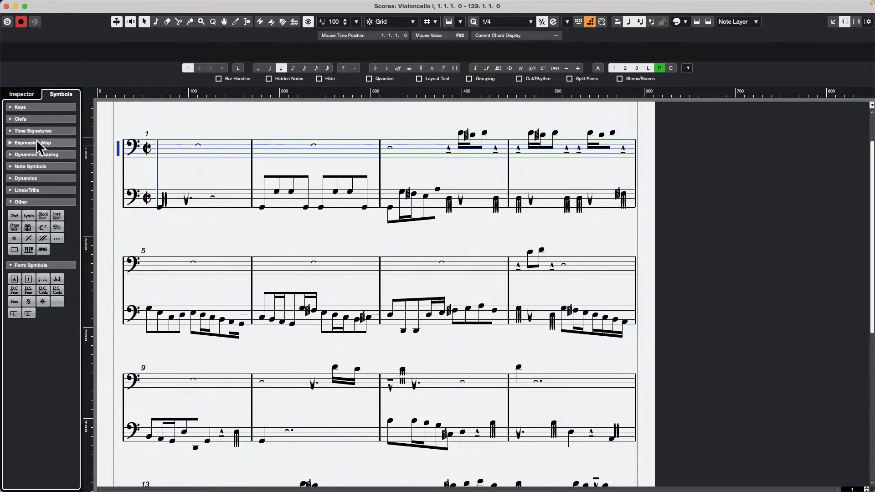
click(42, 190)
click(44, 178)
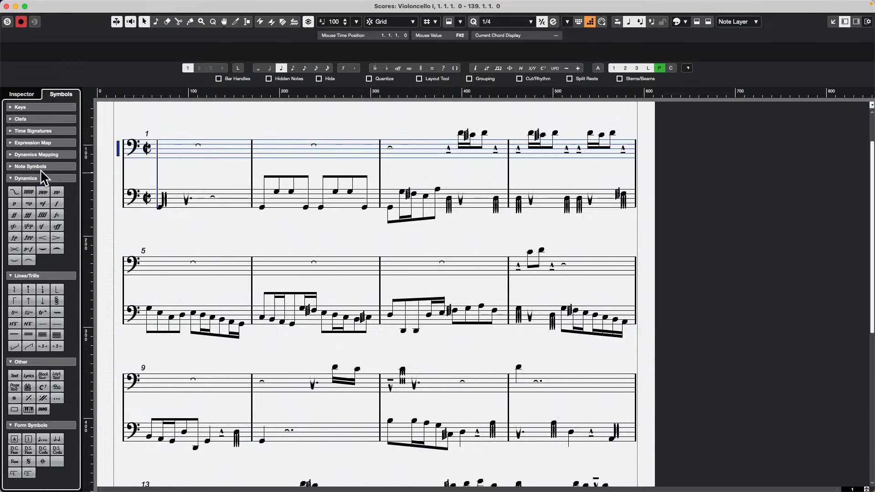
click(51, 143)
click(51, 120)
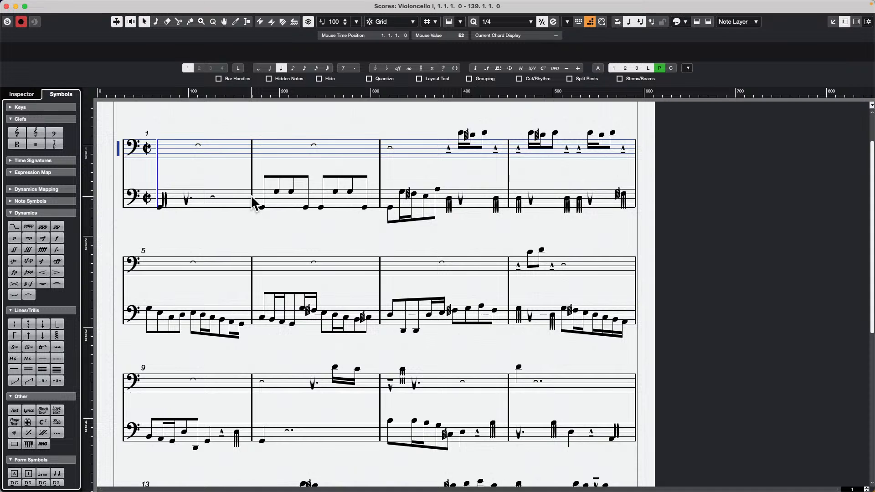
double_click(380, 199)
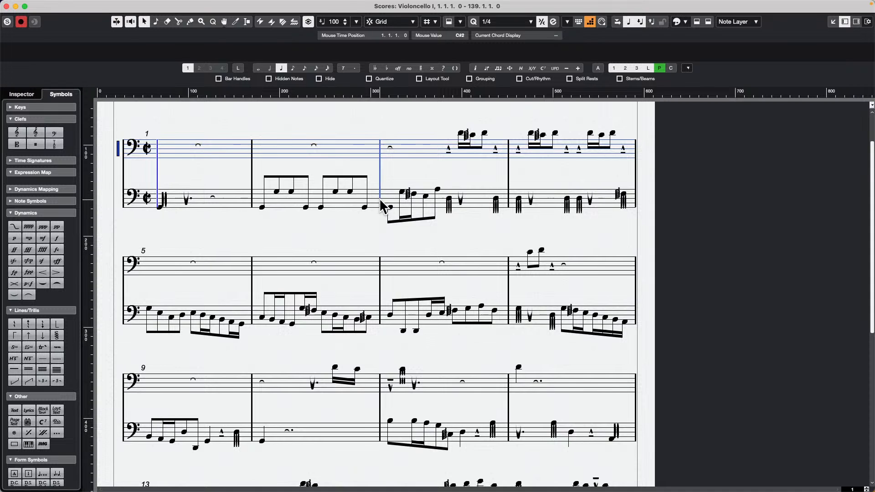
Step: Show the note info of the first lower-staff note in bar 2, view its type options and reposition the dialog over the score
click(323, 225)
double_click(262, 207)
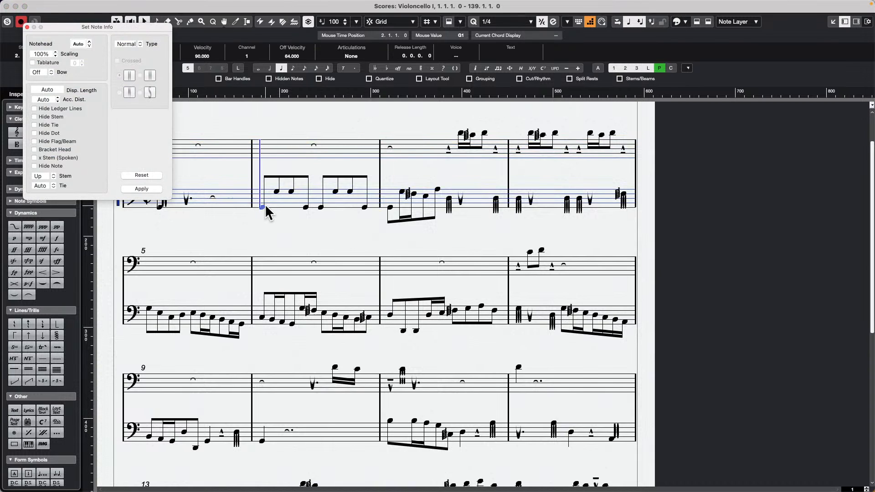
click(127, 45)
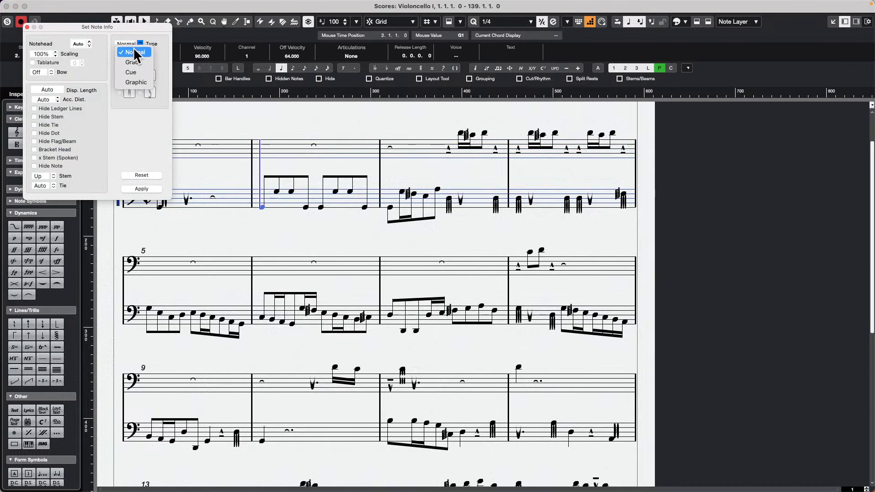
click(152, 131)
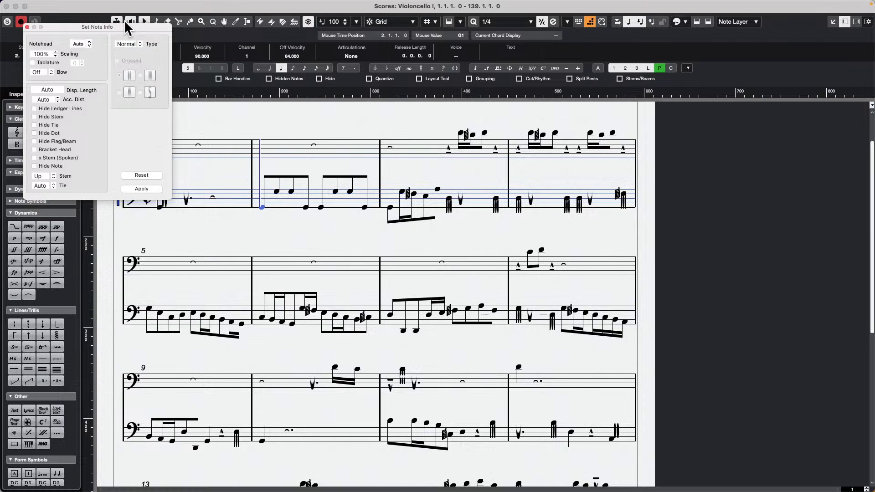
drag(160, 27, 439, 125)
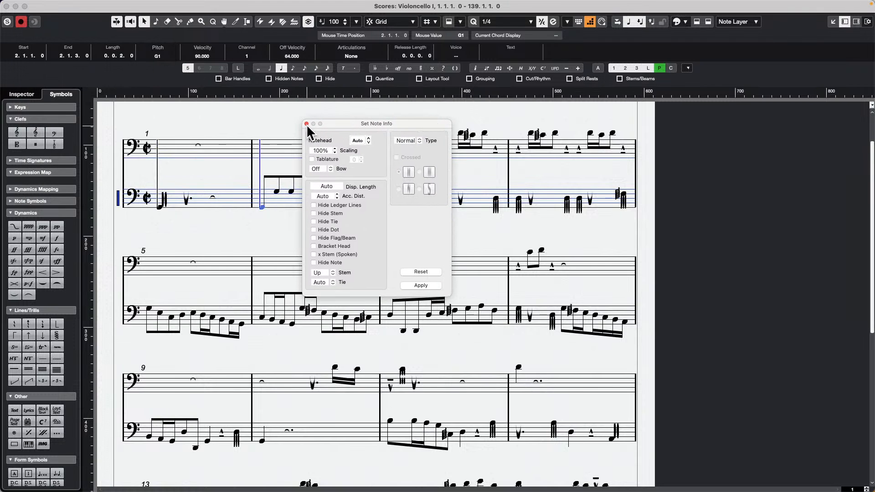
Step: View the time signature and bass clef settings of the first staff, accept both unchanged and close the score window
double_click(149, 152)
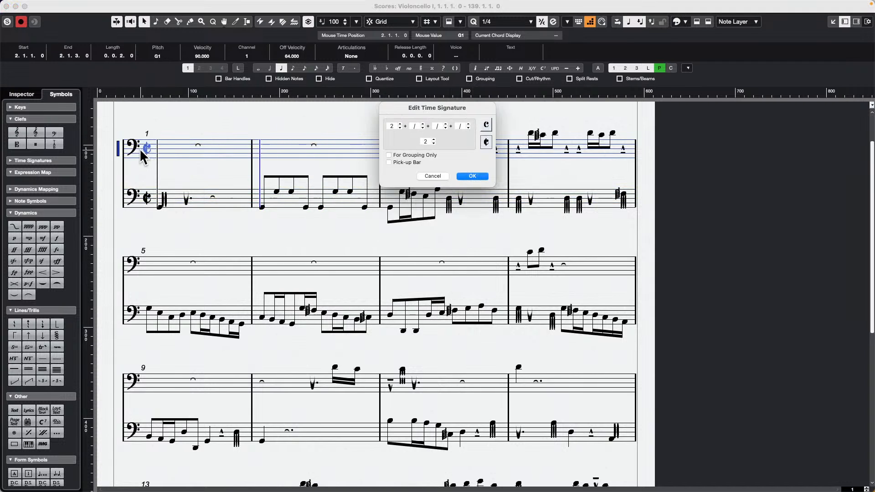
click(474, 176)
double_click(133, 147)
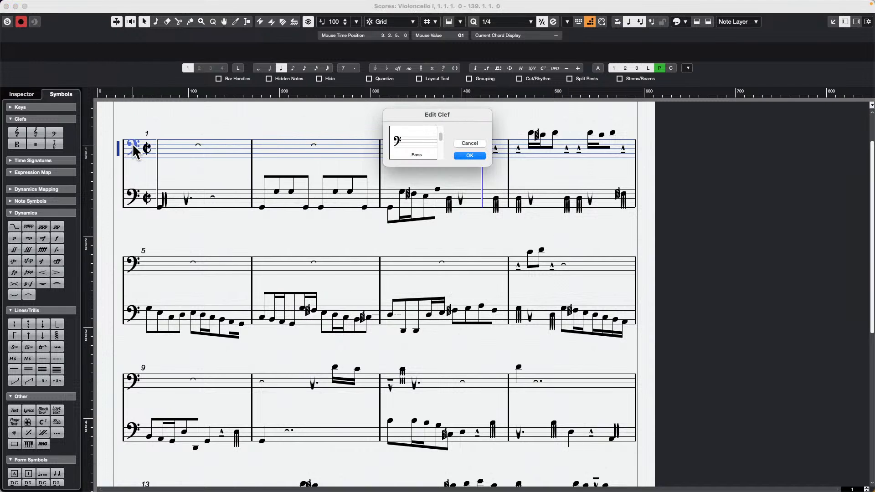
click(467, 156)
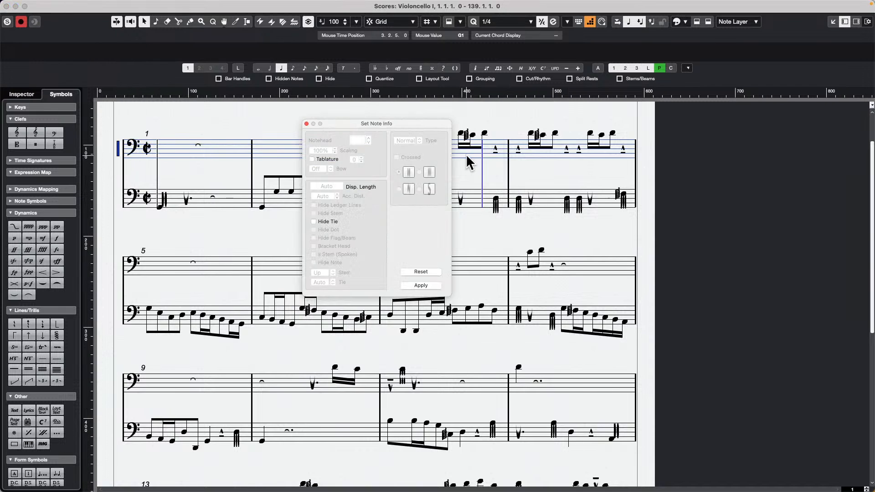
click(6, 6)
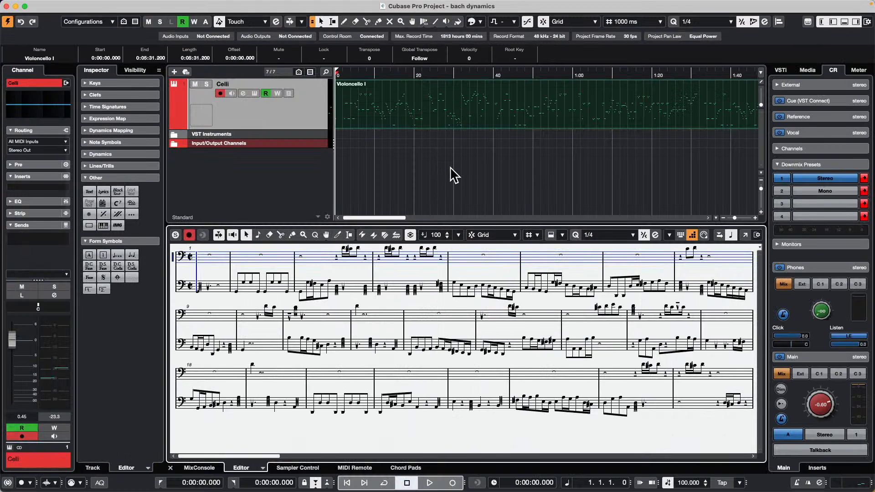
Step: Deselect the Violoncello I part, switch the lower zone to the Key Editor and reduce its height
click(454, 176)
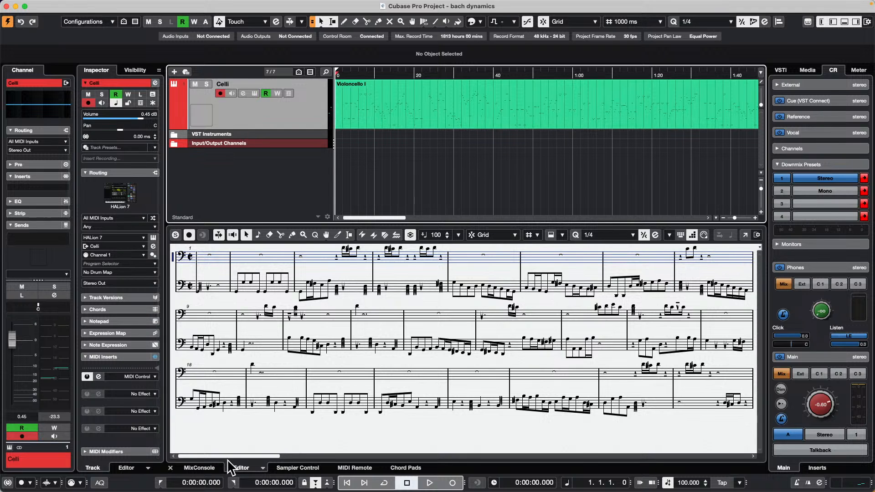
click(263, 468)
click(276, 461)
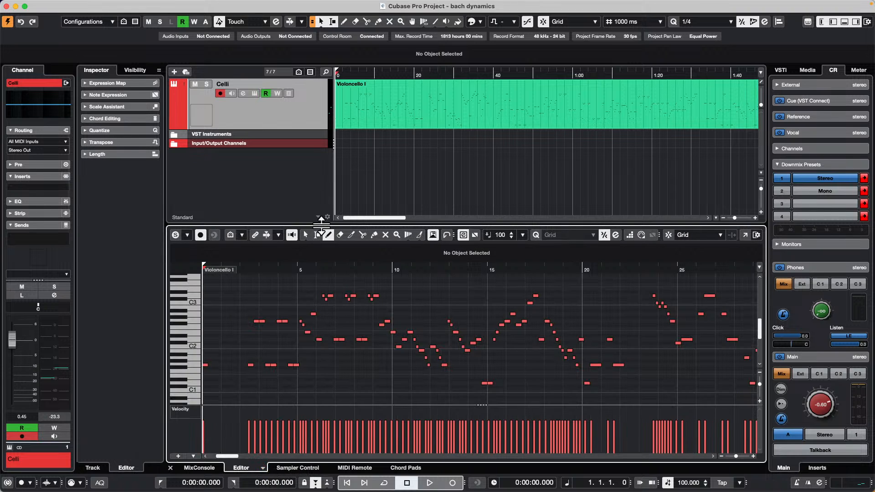
drag(321, 223, 322, 299)
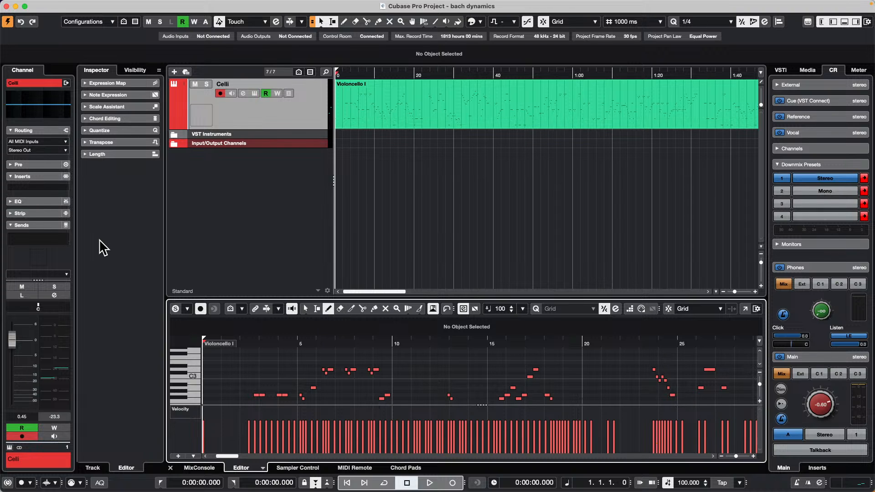
Step: Show the On-Screen Keyboard, place it in the empty area below the Celli track and sound a few of its notes
key(alt+k)
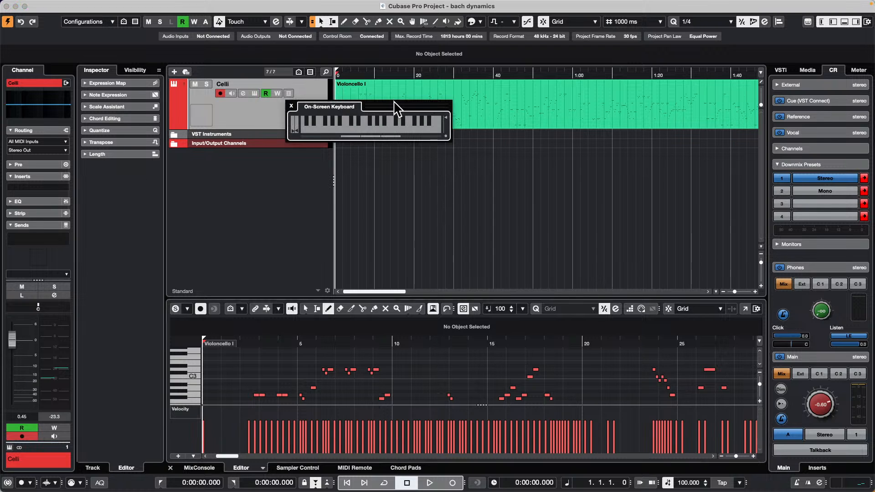
drag(395, 106, 519, 195)
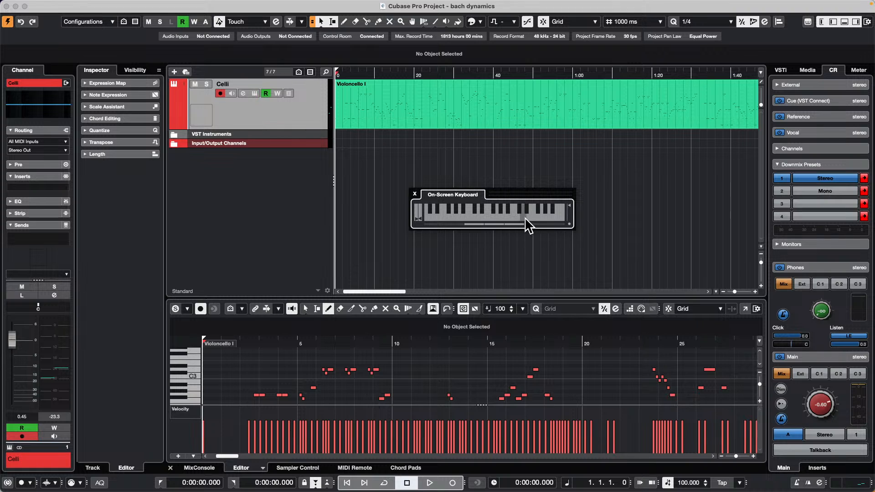
drag(432, 217, 502, 214)
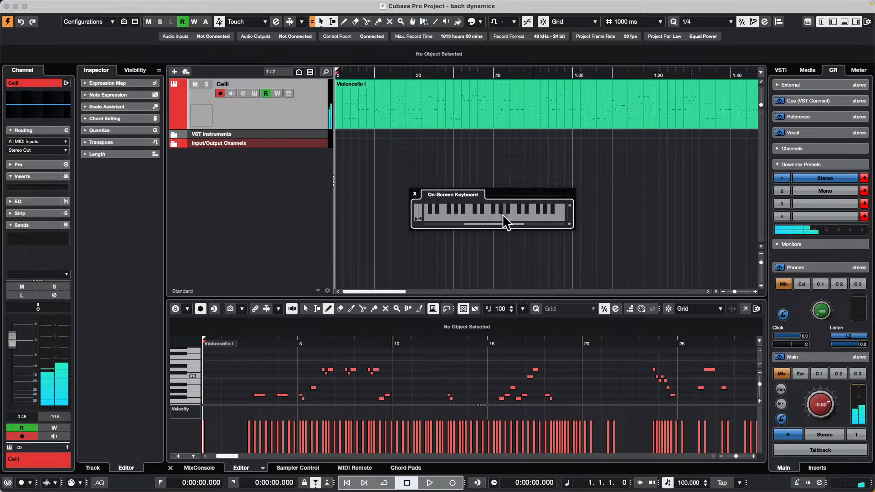
Step: Try playing notes in both octaves of the On-Screen Keyboard from the computer keyboard
key(q)
key(r)
key(a)
key(z)
key(z)
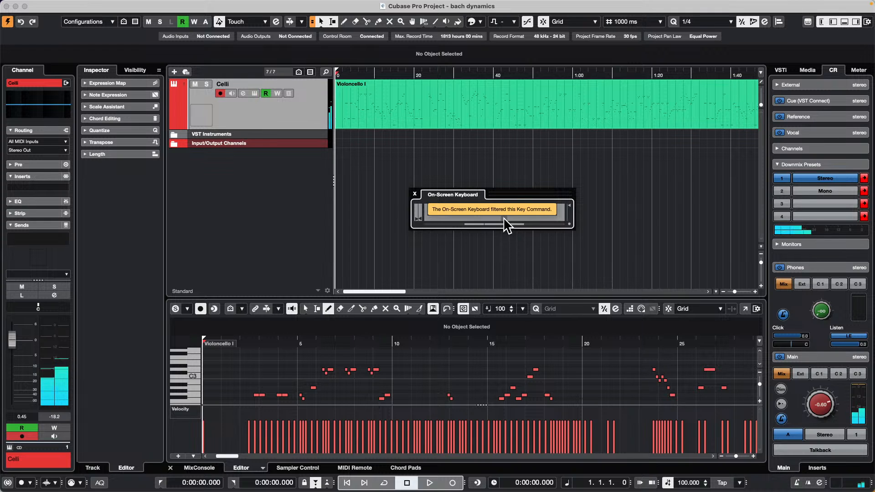
Step: Give the project area focus and play C3 repeatedly through the On-Screen Keyboard
click(511, 167)
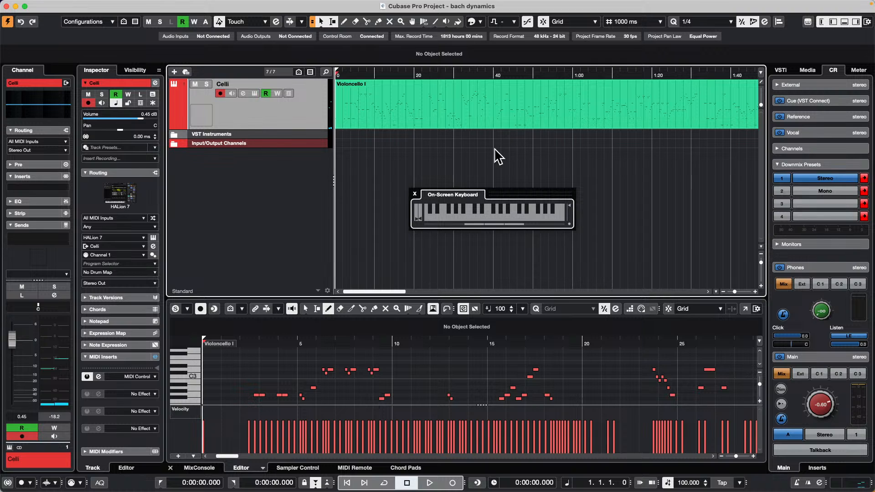
key(q)
key(q)
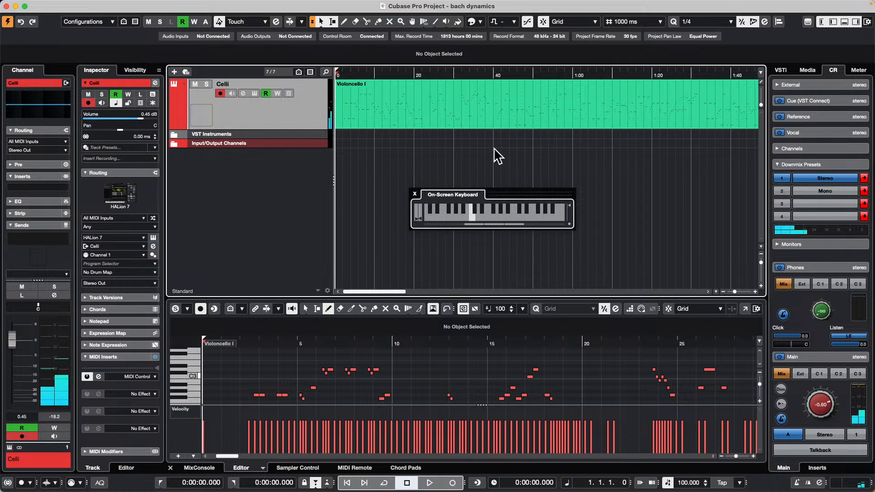
key(q)
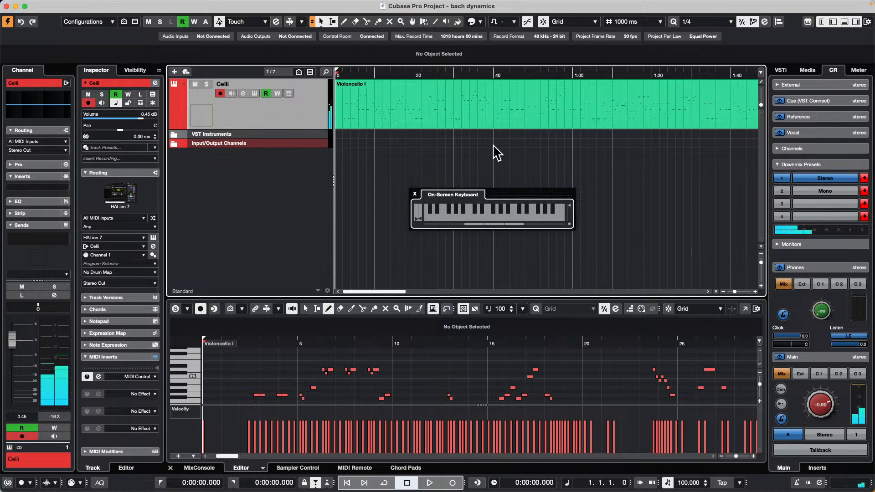
Step: Play a mostly stepwise melody in the upper octave, rising from D3 to G3, falling to C3 and climbing again
key(w)
key(e)
key(r)
key(t)
key(r)
key(e)
key(w)
key(q)
key(q)
key(t)
key(e)
key(w)
key(e)
key(r)
key(t)
key(i)
key(i)
key(u)
key(t)
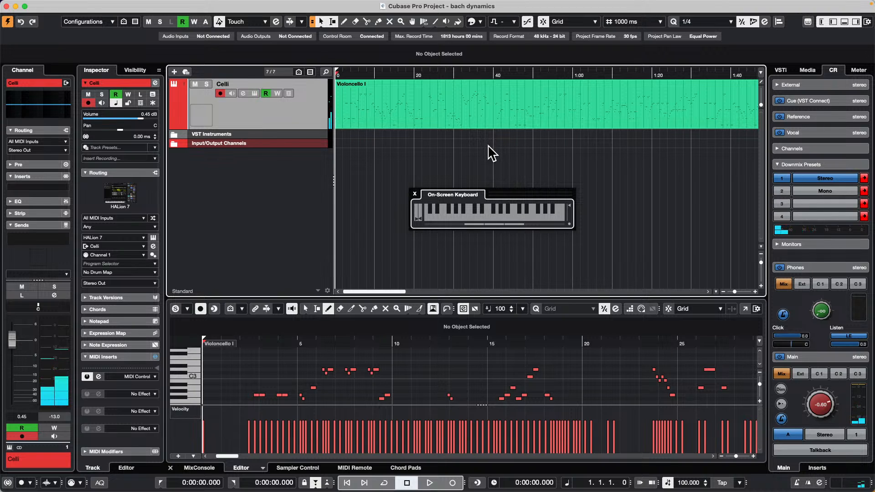
Step: Sound the lower octave's F-sharp black key and the low C and D on the On-Screen Keyboard
key(m)
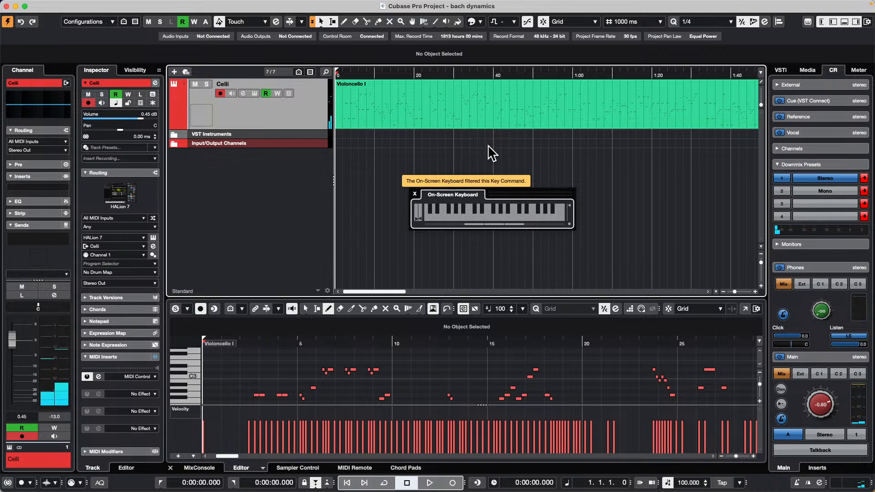
click(450, 207)
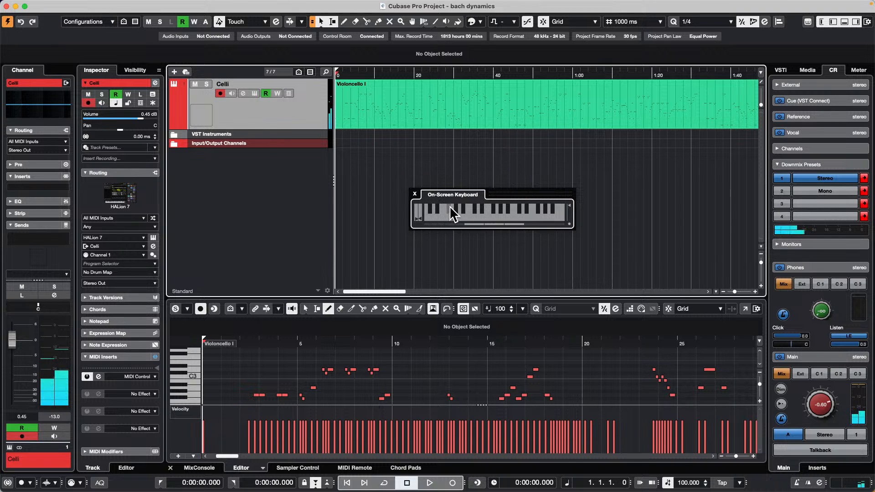
key(z)
key(x)
click(448, 211)
click(450, 209)
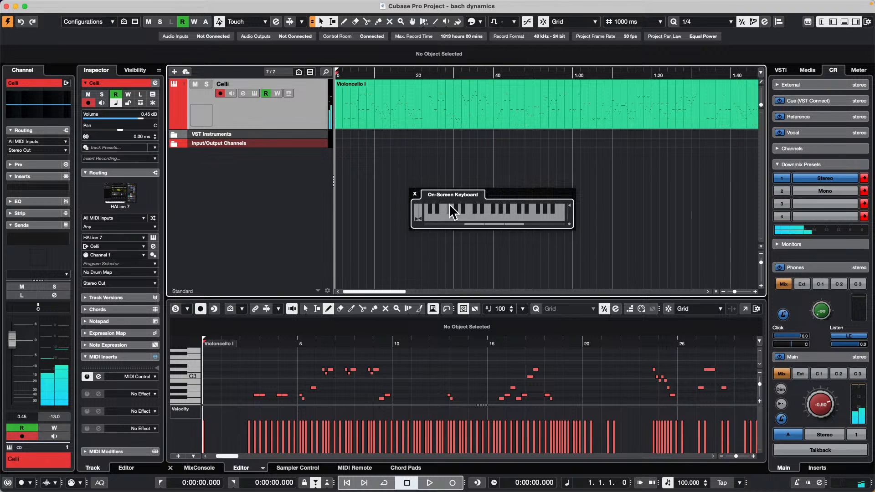
Step: Play C3, a rising run from C2 to F2, and the E and D-sharp of the lower octave
key(q)
key(z)
key(x)
key(c)
key(v)
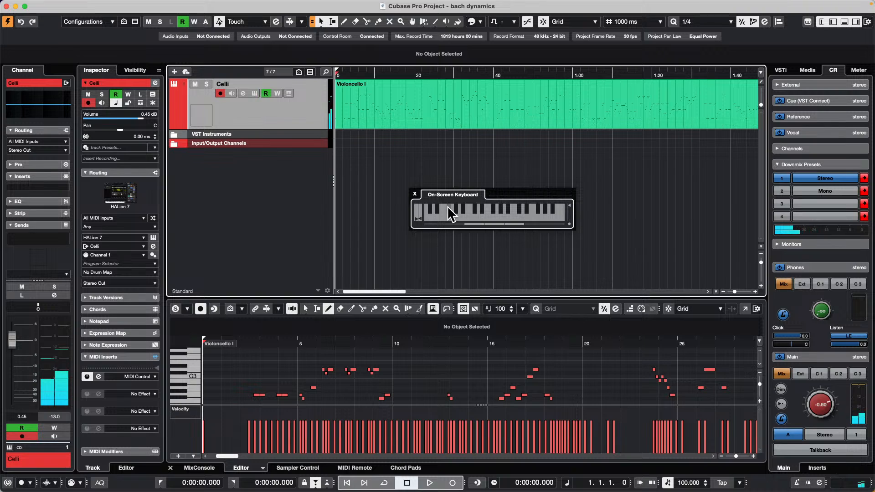
key(c)
key(d)
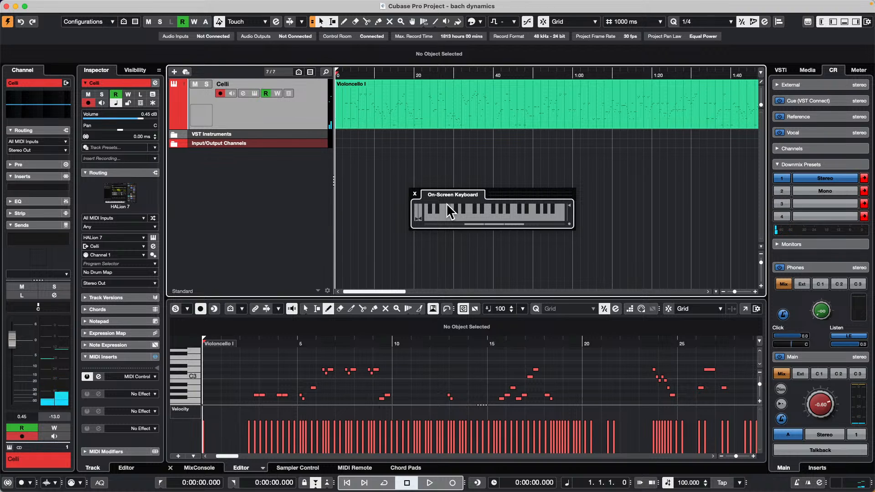
Step: Repeat C3 and add the upper D-sharp and the lower F-sharp on the On-Screen Keyboard
key(q)
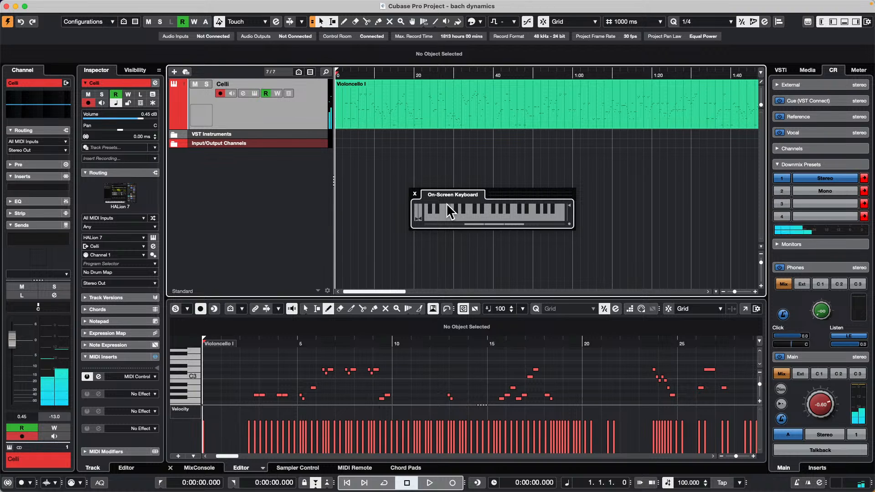
key(q)
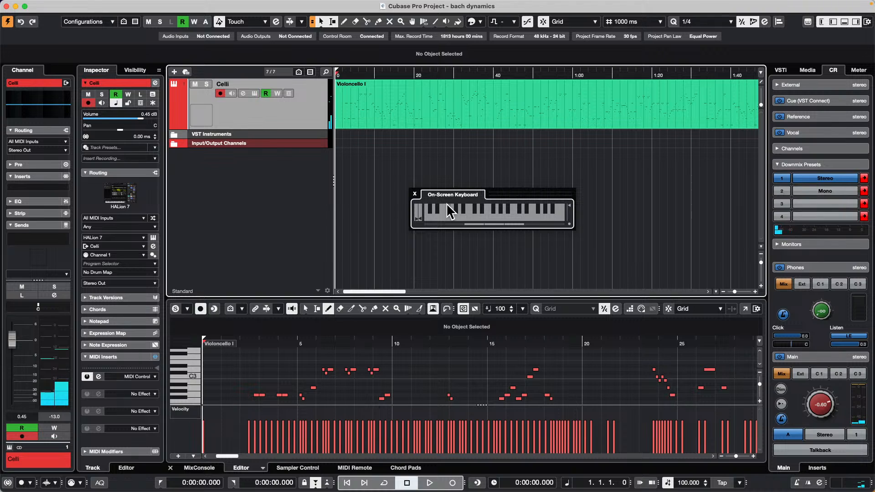
key(q)
key(q)
key(3)
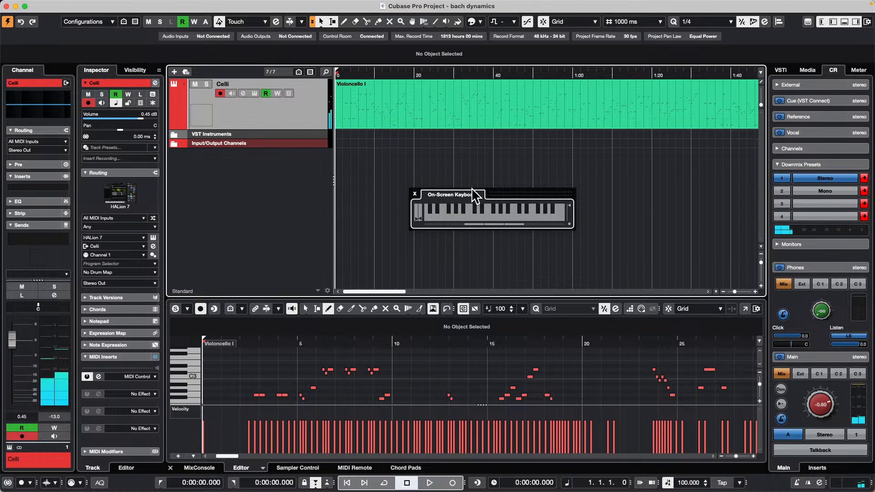
key(q)
key(g)
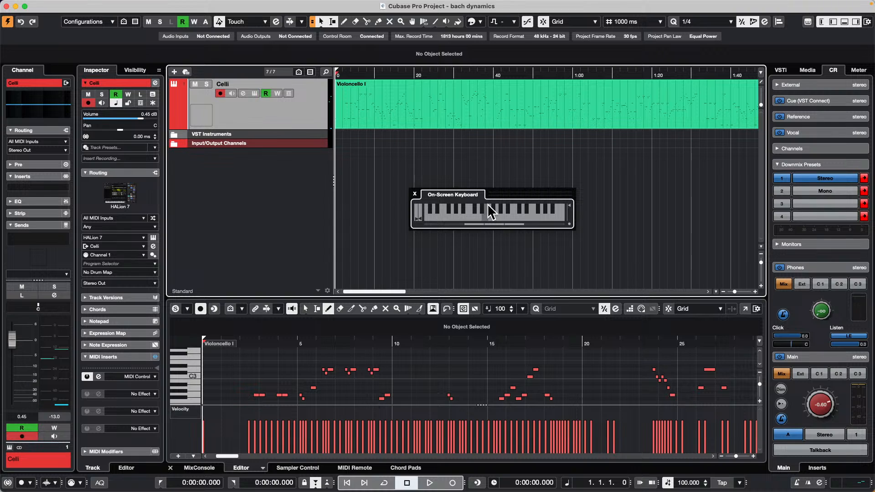
Step: Play the low C with the D-sharp and C-sharp black keys above it, finishing on C3
key(z)
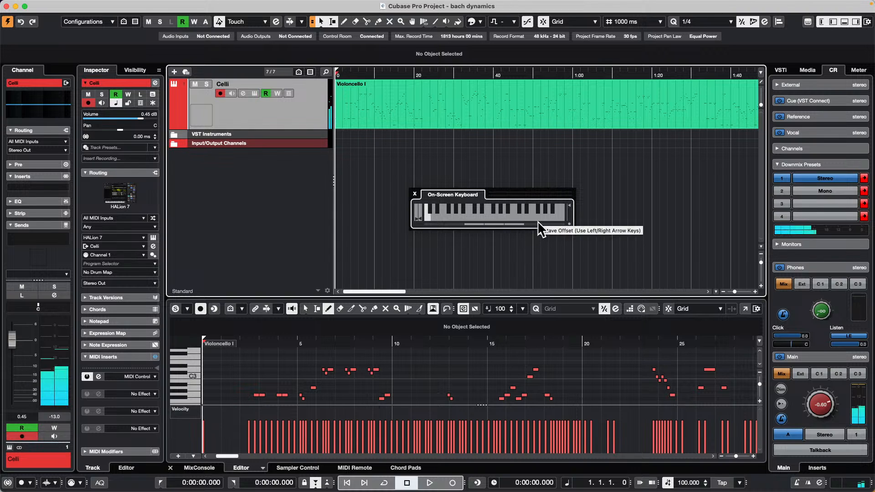
key(d)
key(z)
key(s)
key(q)
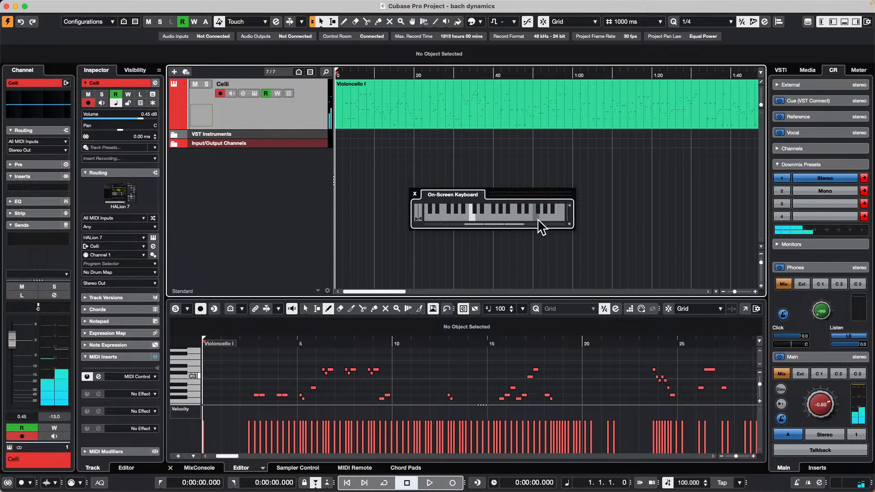
Step: Alternate C3 with its C-sharp black key and play the D and E above it
key(2)
key(q)
key(2)
key(1)
key(w)
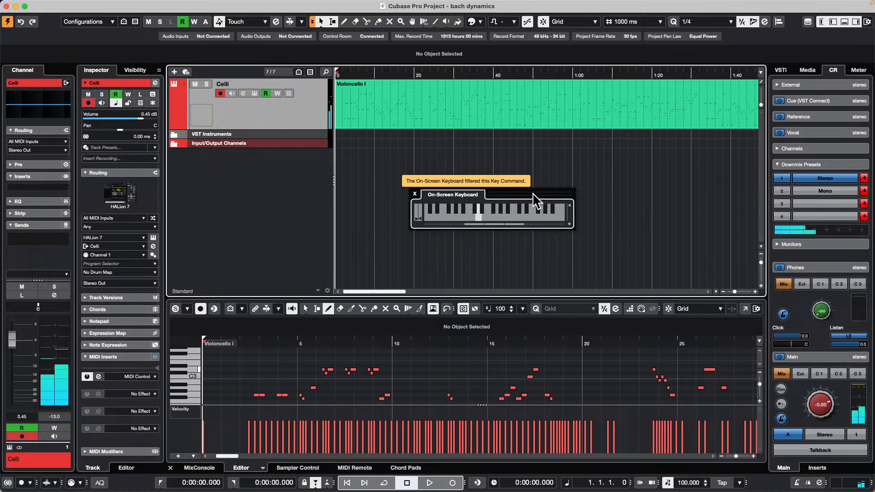
key(e)
key(q)
key(2)
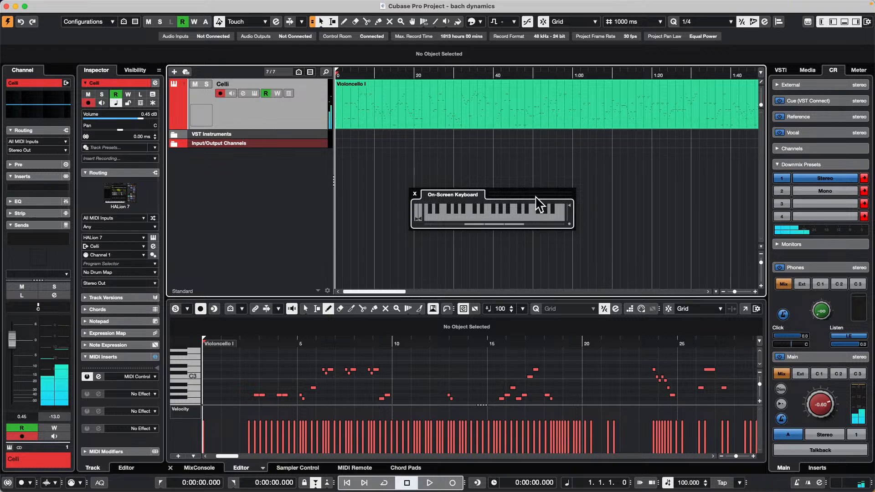
Step: Play C3 and run up the black keys of the upper octave, ending on the lower octave's C-sharp
key(q)
key(q)
key(2)
key(3)
key(4)
key(5)
key(6)
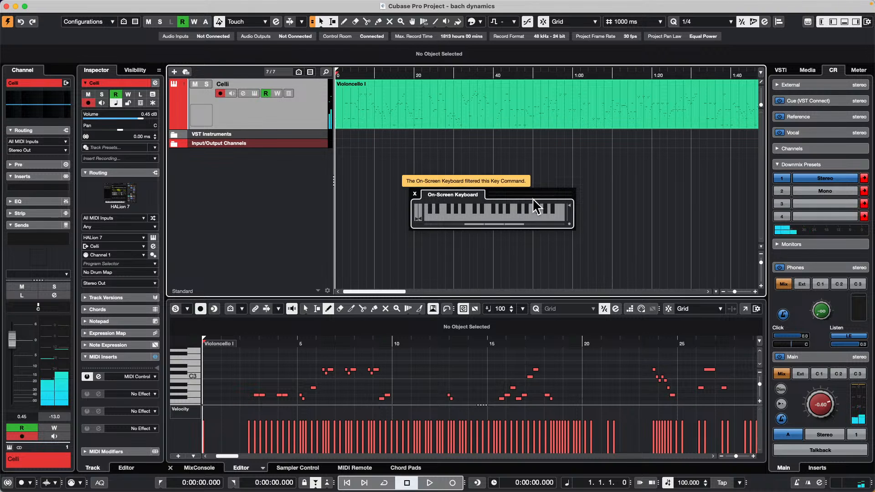
key(s)
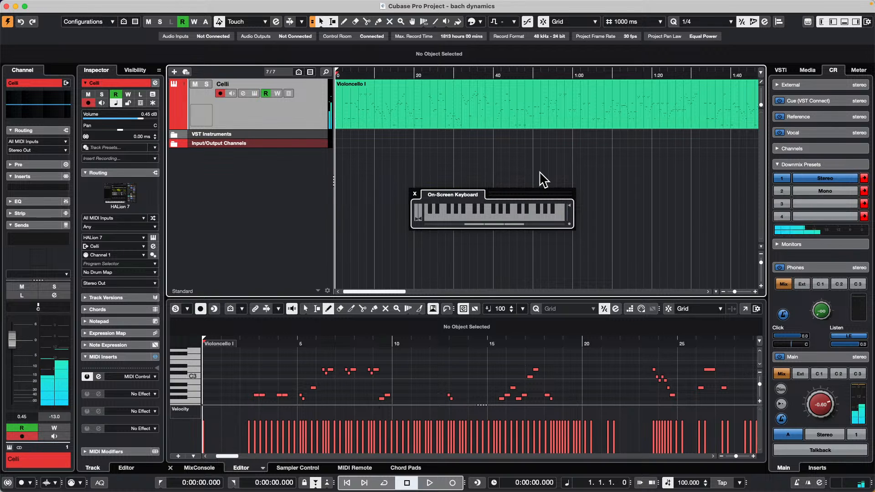
Step: Play the low C together with notes of the upper octave to form a C major chord
key(z)
key(z)
key(q)
key(z)
key(q)
Step: Alternate the low C with single white keys of the upper octave, and close the On-Screen Keyboard
key(z)
key(t)
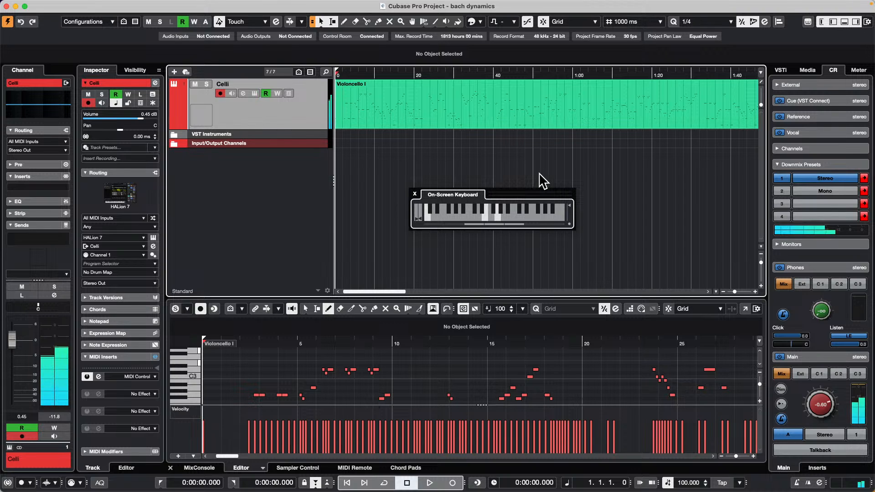
key(z)
key(t)
key(z)
key(w)
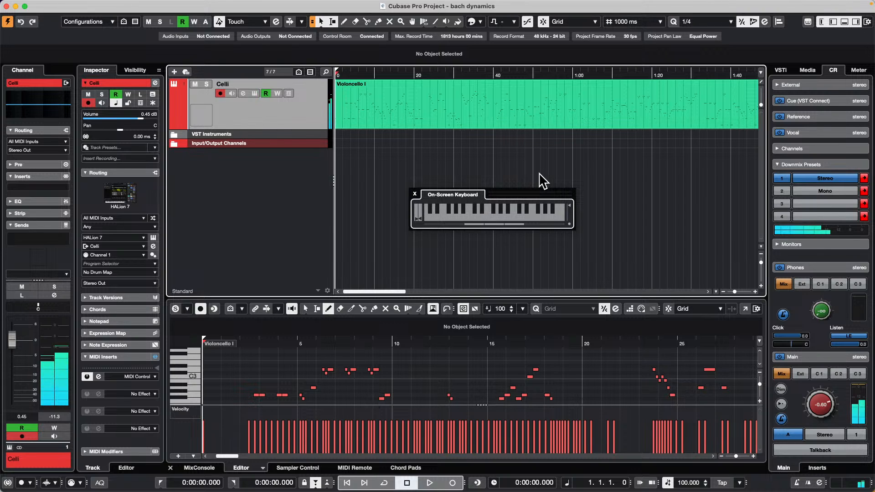
key(z)
key(e)
key(t)
key(z)
key(r)
key(y)
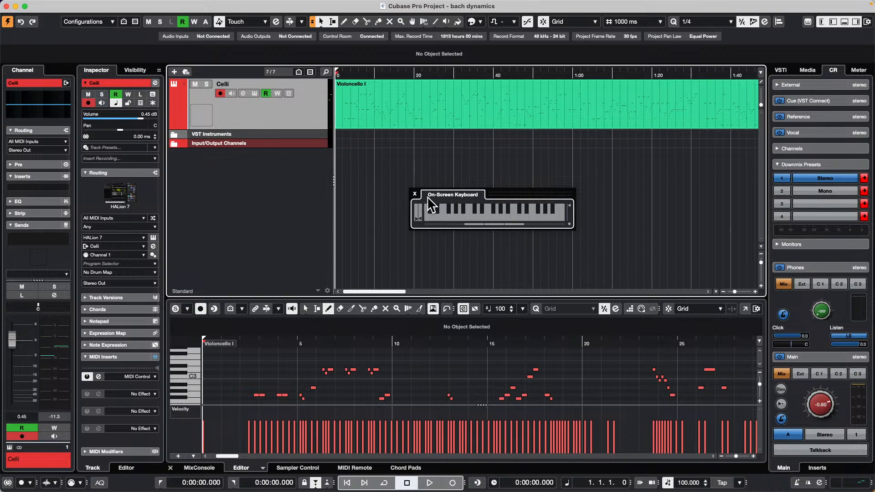
click(415, 194)
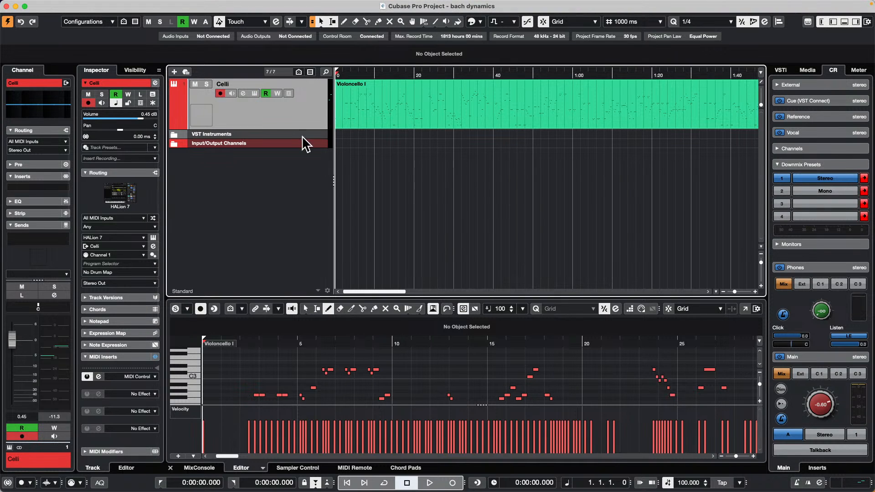
Step: Add one audio track with stereo configuration, UR24C Input 1 as its input and Stereo Out as its output
right_click(248, 199)
click(335, 202)
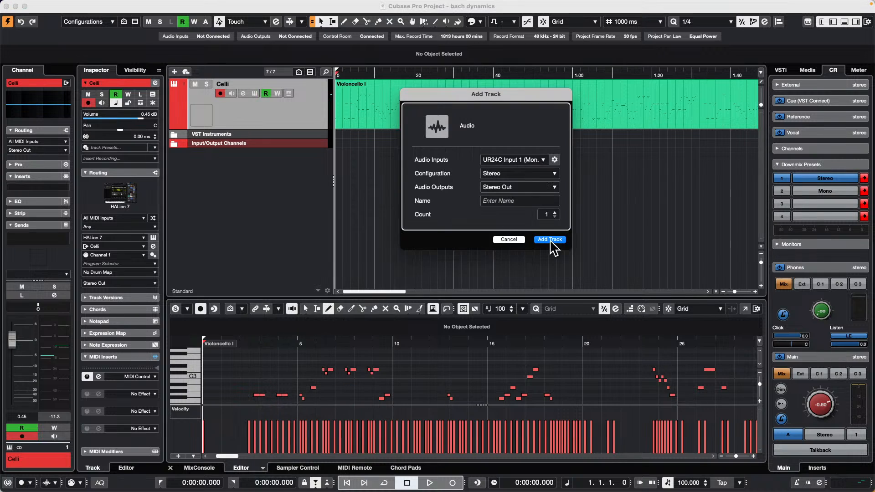
click(550, 240)
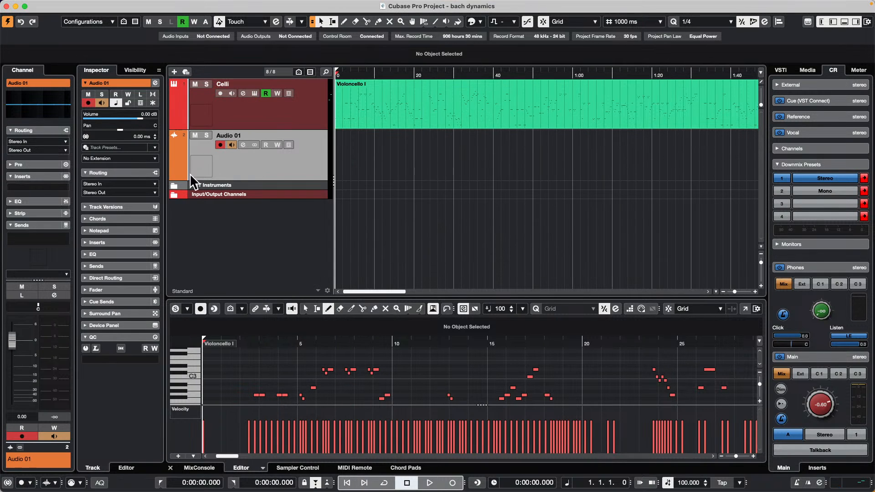
Step: Select the Audio 01 track, expand the Pre section of its channel and adjust the pre-gain
click(266, 163)
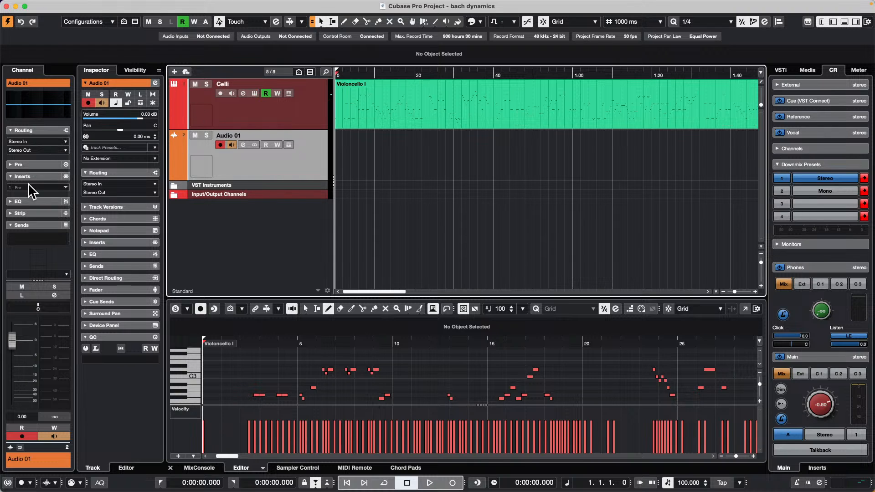
click(36, 165)
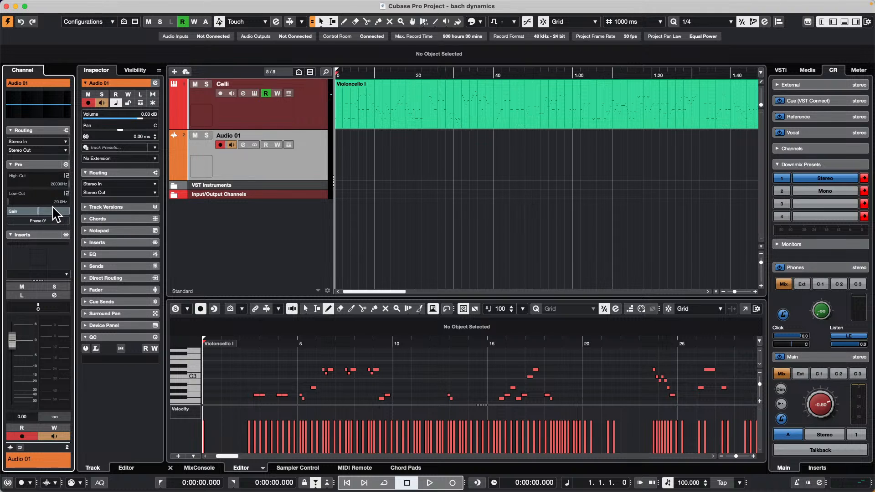
drag(37, 210, 54, 214)
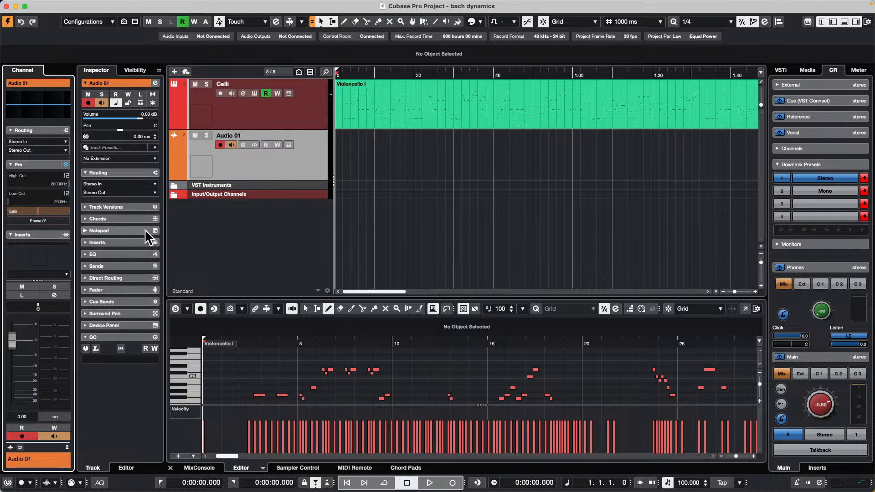
Step: Load the StudioEQ effect into the first insert slot of the Audio 01 track
click(141, 242)
click(132, 260)
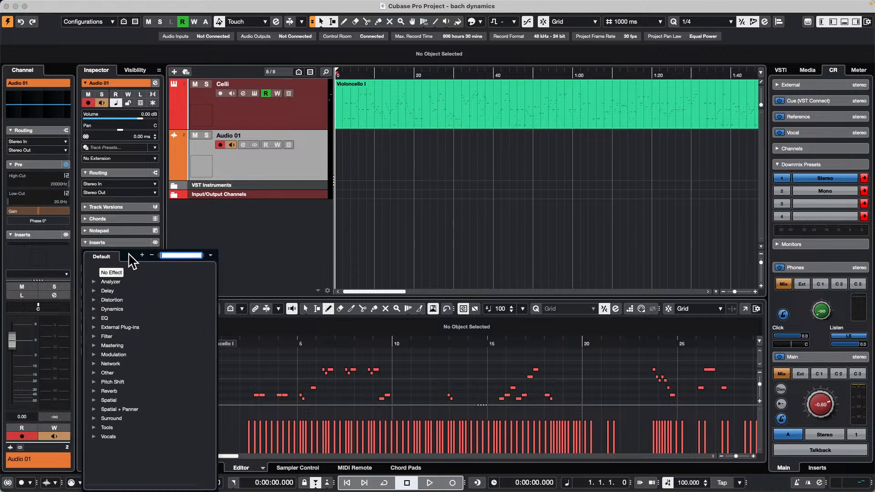
click(95, 318)
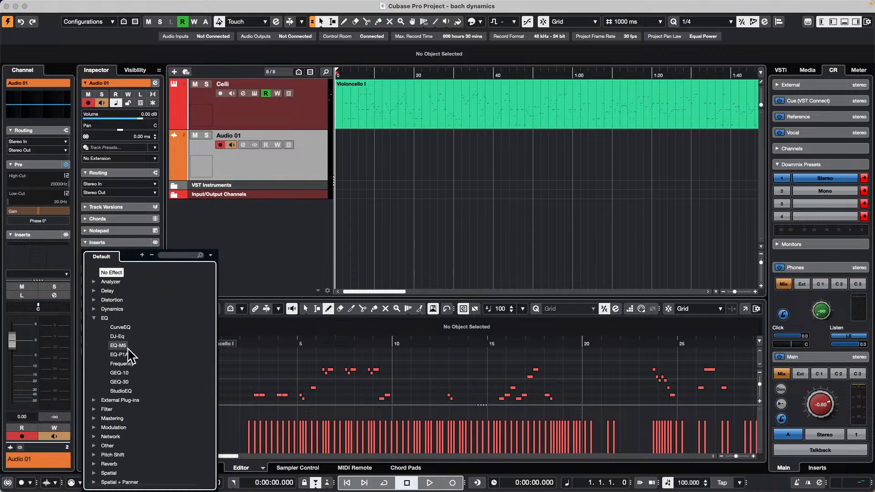
click(127, 388)
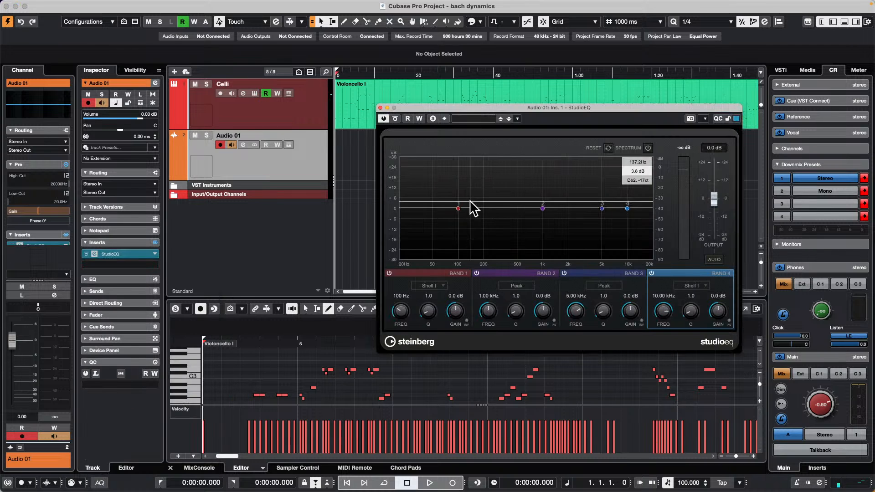
Step: Close the StudioEQ window and remove the effect from the inserts of Audio 01
mouse_move(720, 206)
mouse_down()
mouse_move(722, 191)
mouse_move(713, 209)
mouse_move(716, 202)
mouse_up()
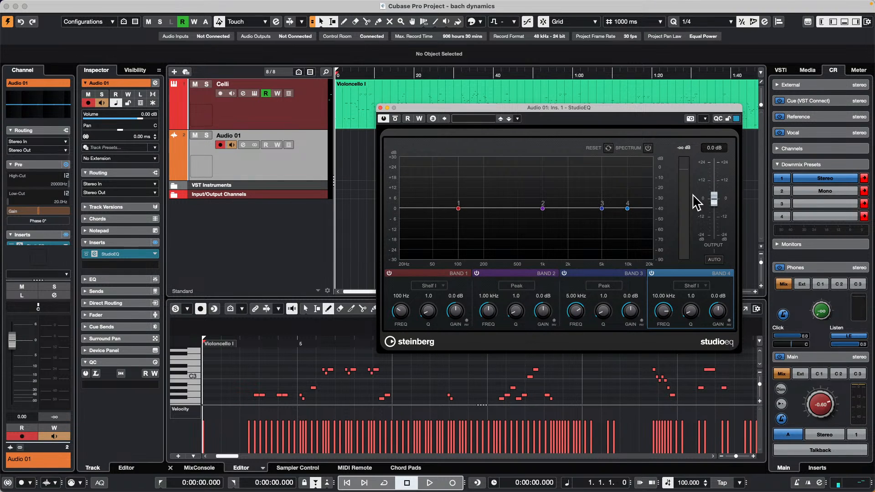
click(380, 107)
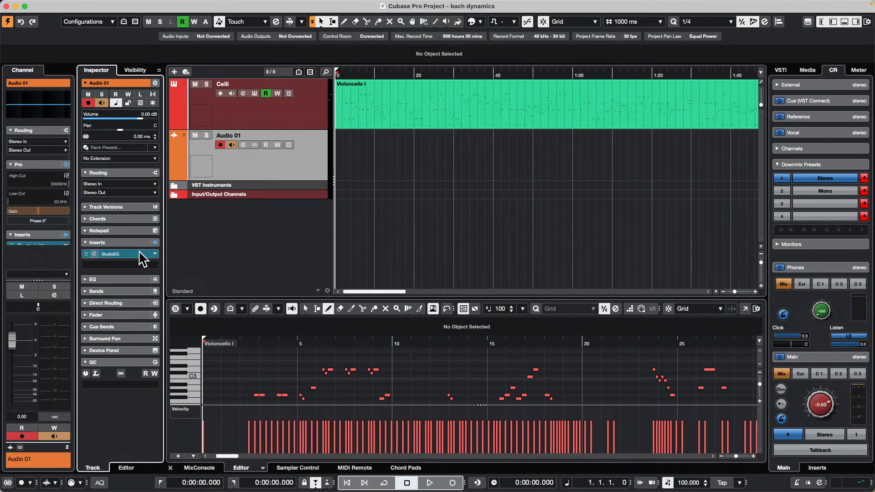
drag(143, 254, 389, 246)
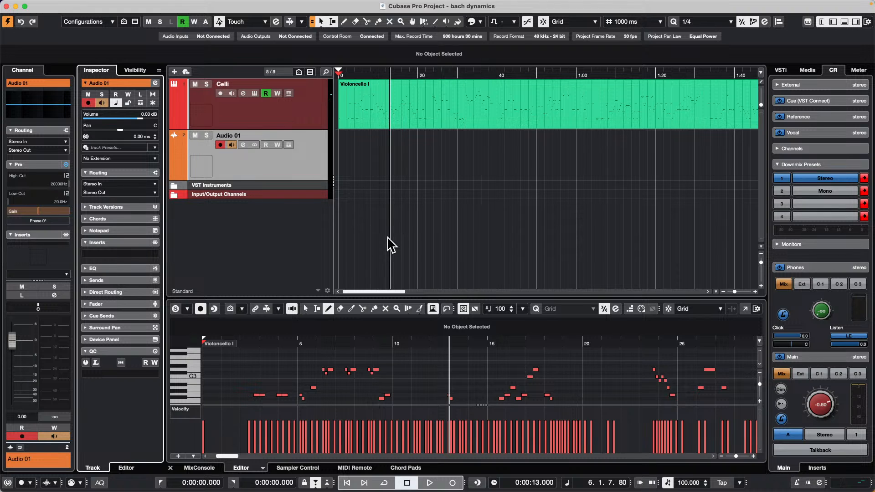
Step: Add a second stereo audio track below Audio 01, routed to Stereo Out
right_click(275, 164)
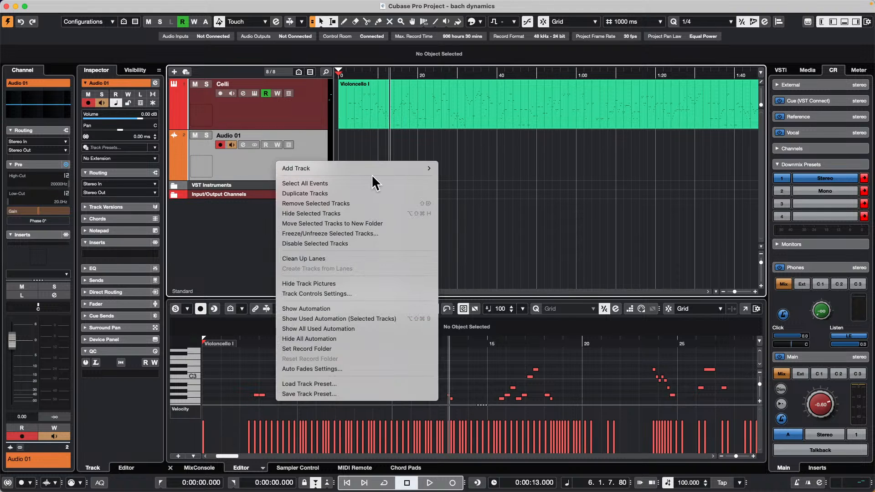
mouse_move(373, 169)
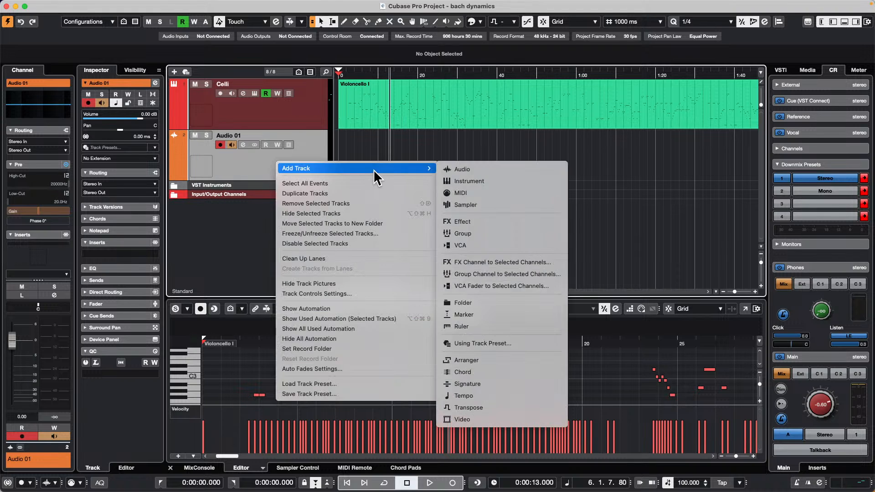
click(540, 173)
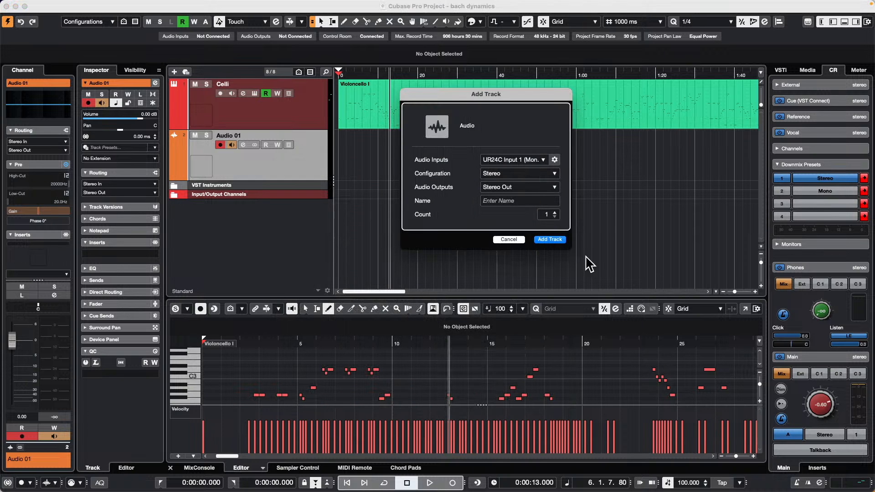
click(550, 239)
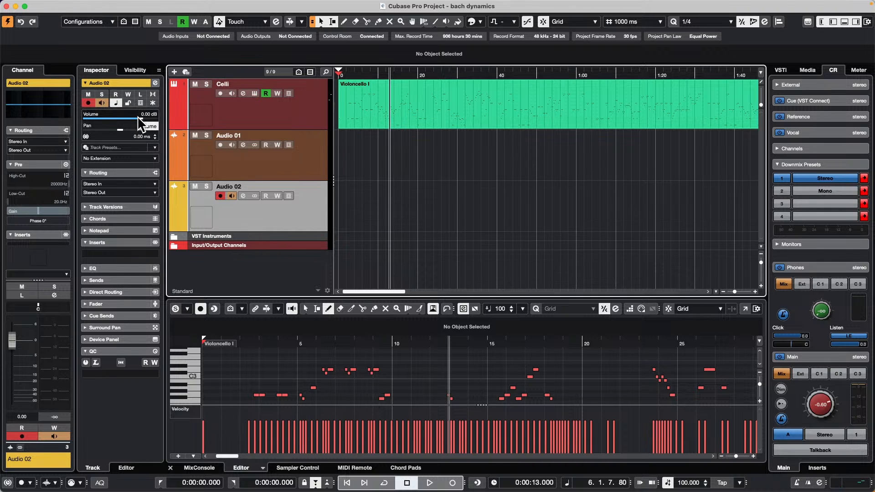
Step: Pan Audio 02 to L30, switch it to the Stereo Combined Panner and set its pan range to L51 : R50
mouse_move(122, 130)
mouse_down()
mouse_move(99, 136)
mouse_move(135, 133)
mouse_move(109, 138)
mouse_move(124, 133)
mouse_up()
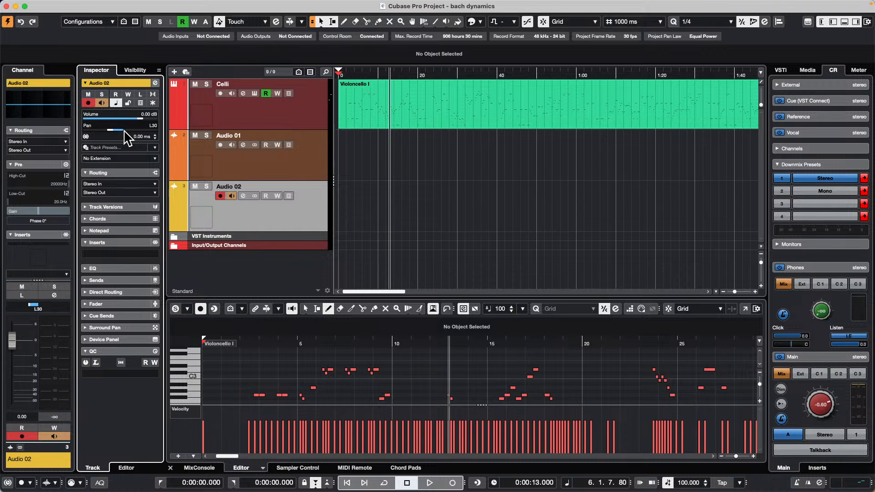
right_click(128, 127)
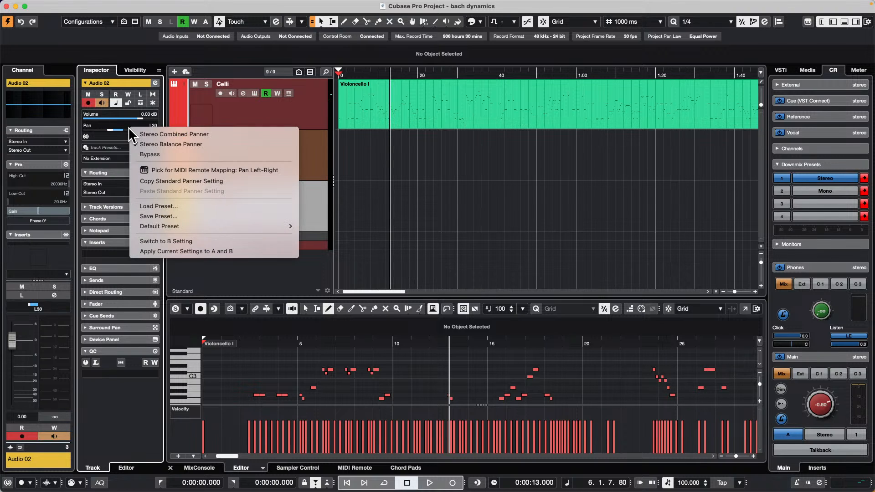
click(201, 135)
drag(130, 129, 131, 164)
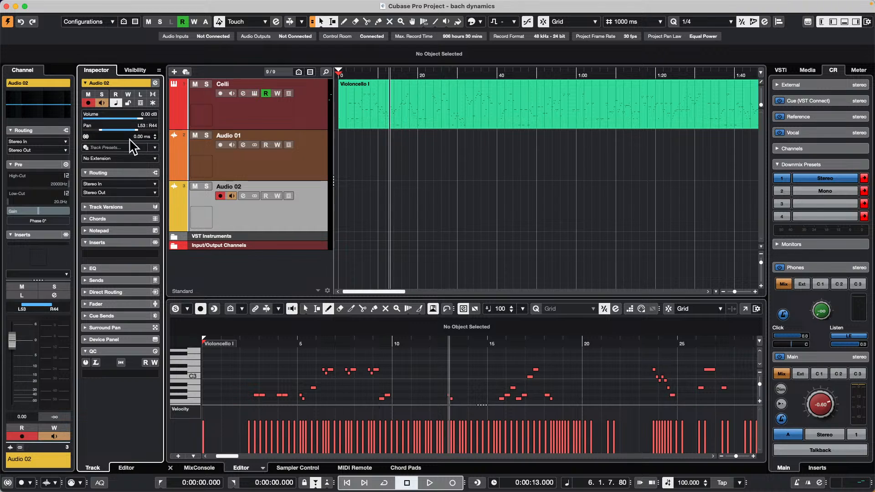
mouse_move(123, 131)
mouse_down()
mouse_move(117, 137)
mouse_move(137, 133)
mouse_move(113, 131)
mouse_move(108, 142)
mouse_move(104, 118)
mouse_move(107, 137)
mouse_move(124, 130)
mouse_move(115, 127)
mouse_move(117, 136)
mouse_up()
Step: Switch Audio 02 to the Stereo Balance Panner and back to the Stereo Combined Panner, setting its pan range to L13 : R34
right_click(119, 127)
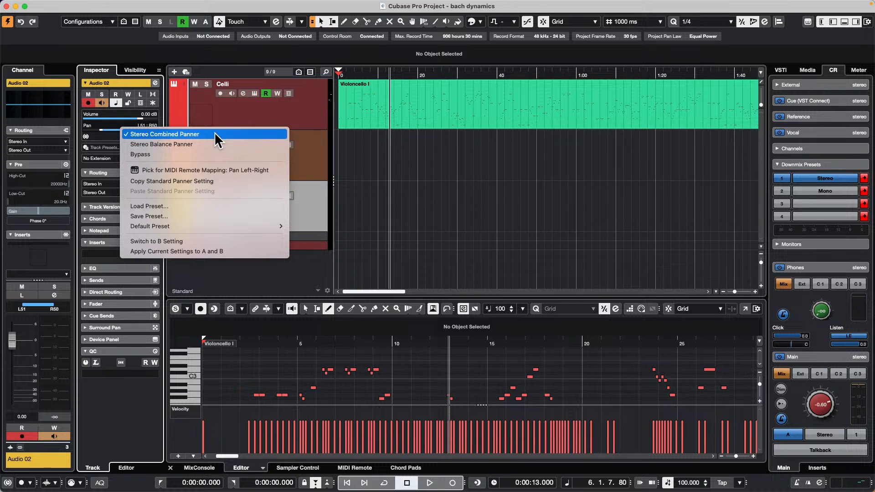
click(207, 144)
right_click(138, 128)
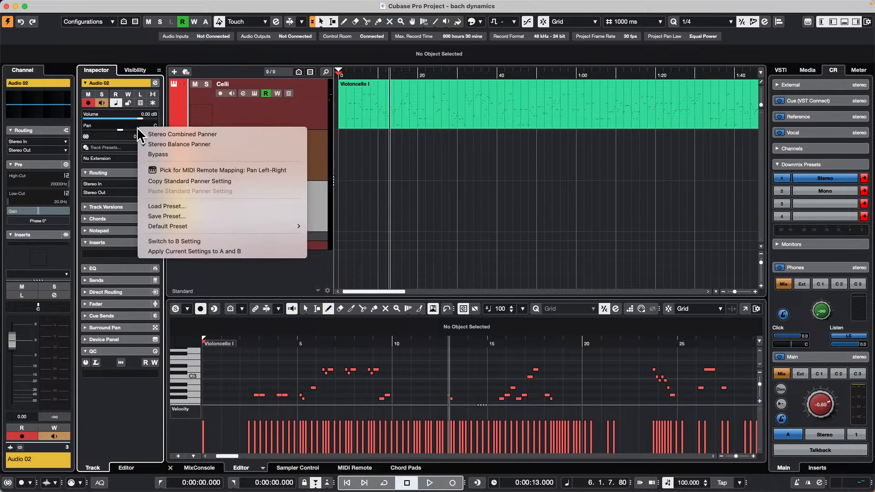
click(201, 130)
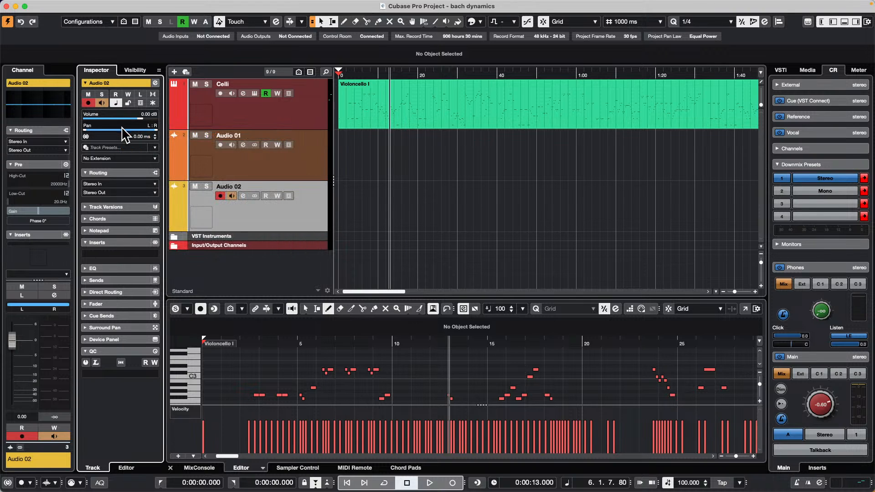
mouse_move(121, 131)
mouse_down()
mouse_move(125, 157)
mouse_move(133, 111)
mouse_move(128, 141)
mouse_move(126, 120)
mouse_up()
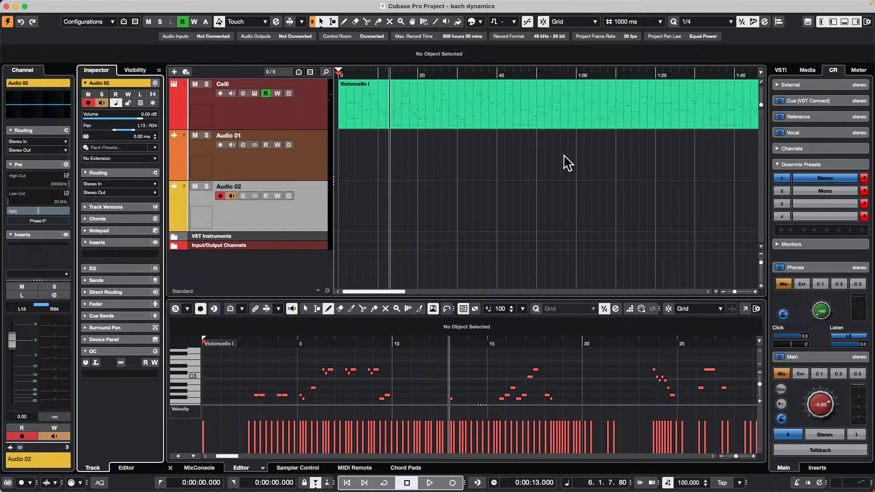
Step: Review the available ASIO drivers in Studio Setup, keep Steinberg UR24C DAW selected and confirm the dialog
mouse_move(29, 3)
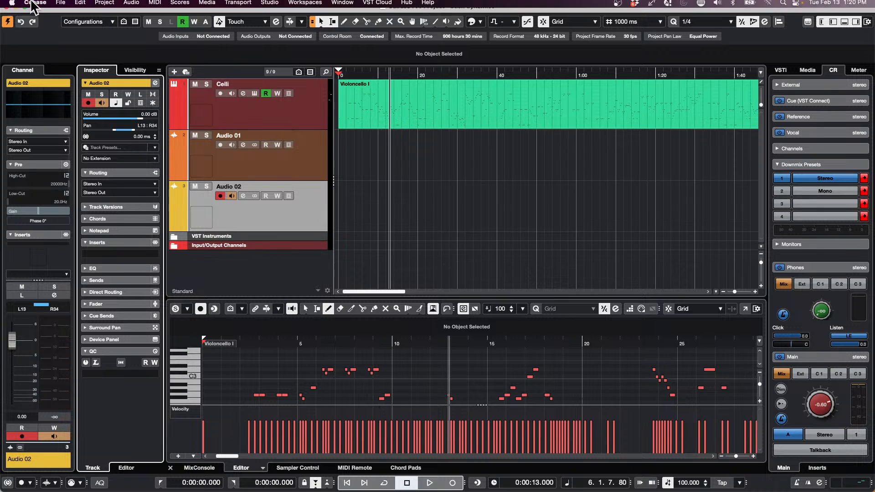
click(270, 5)
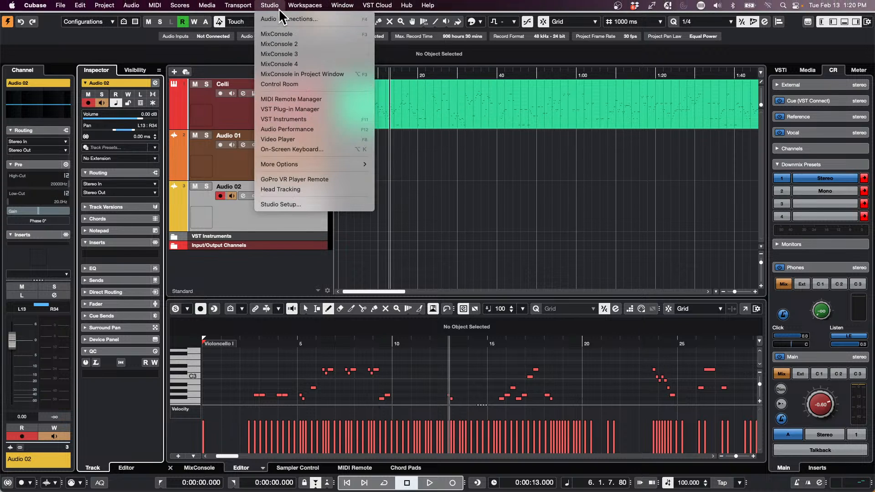
click(305, 205)
click(397, 66)
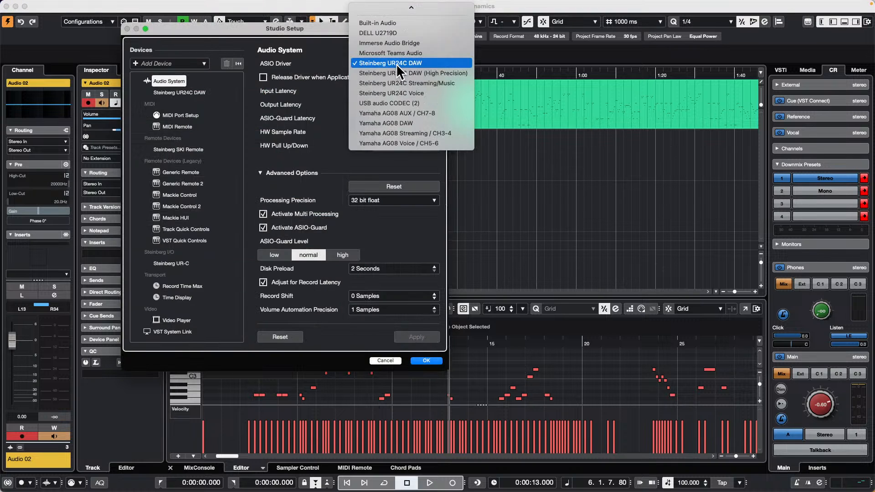
click(397, 67)
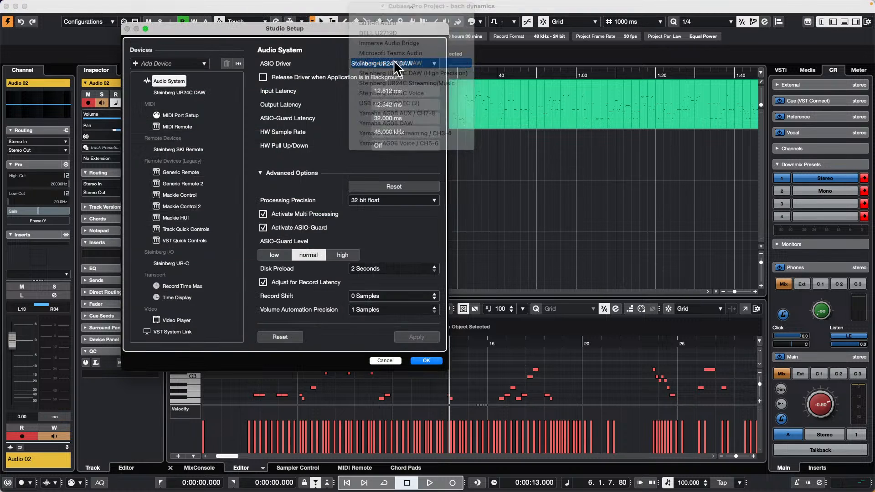
click(485, 166)
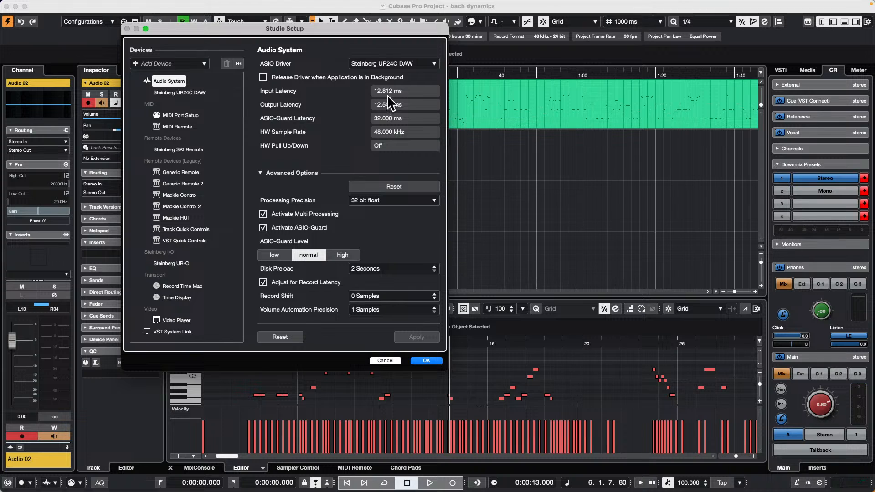
click(388, 65)
click(422, 62)
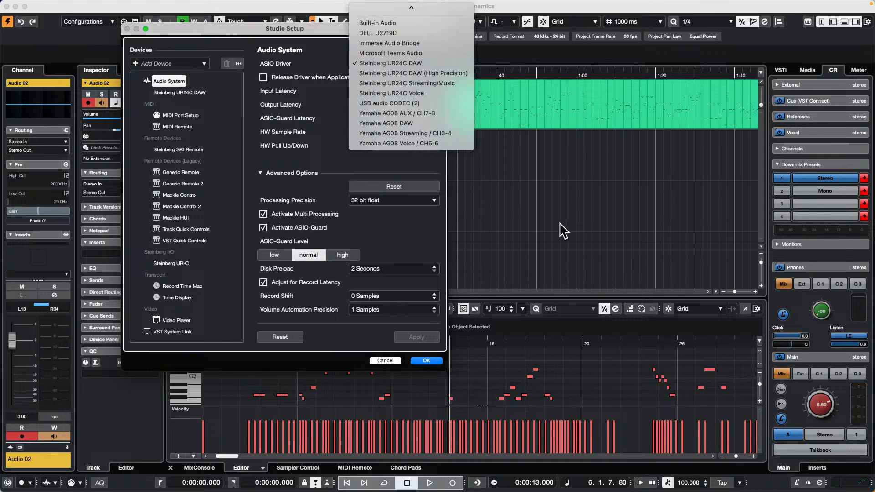
click(423, 361)
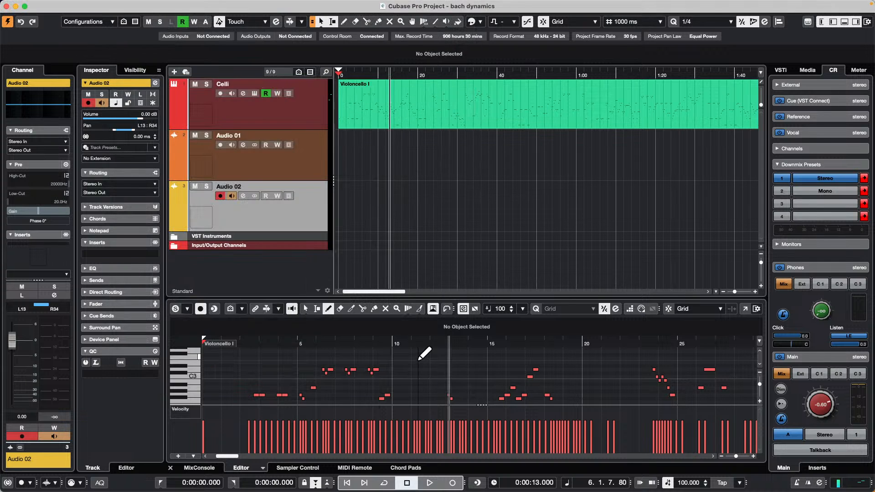
Step: Open the Audio Connections and examine the input and output buses
click(273, 5)
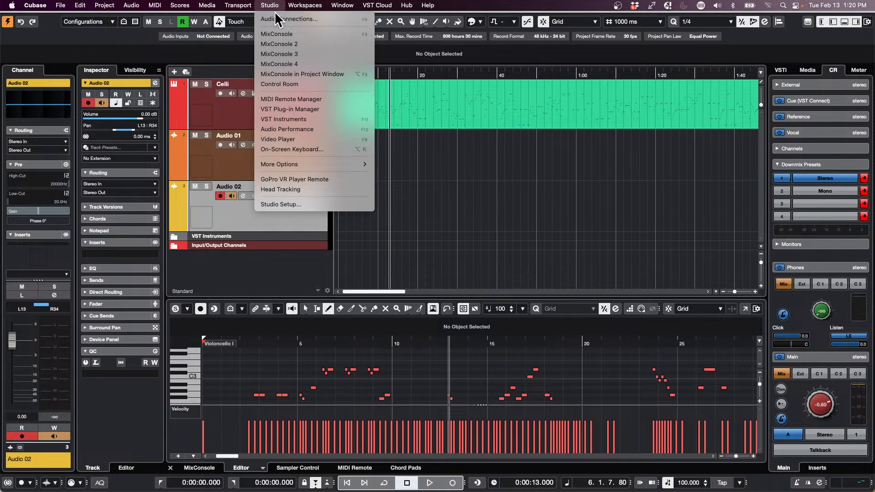
click(275, 19)
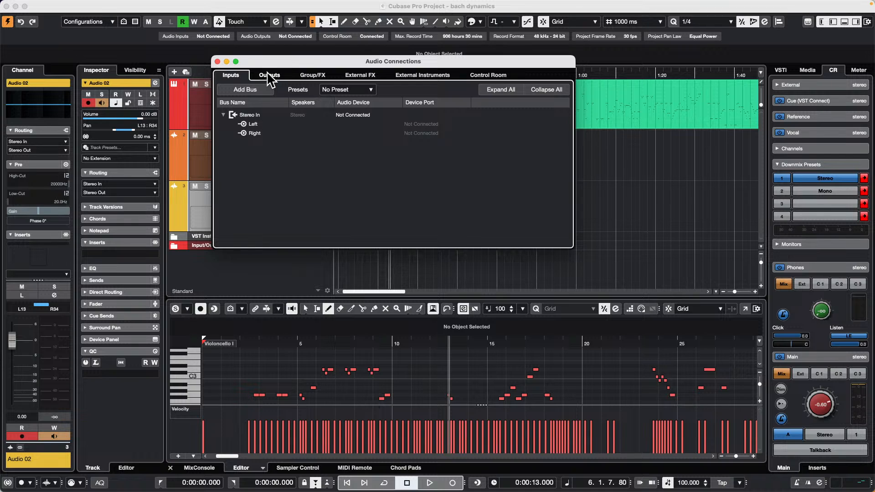
click(269, 76)
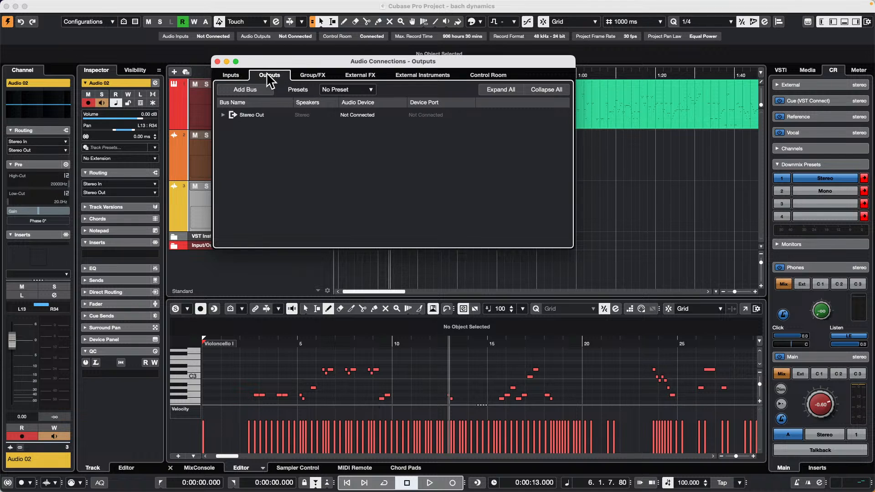
Step: Compare the Control Room and output connections by expanding the Yamaha HS 7 and Stereo Out buses, and close Audio Connections
click(494, 74)
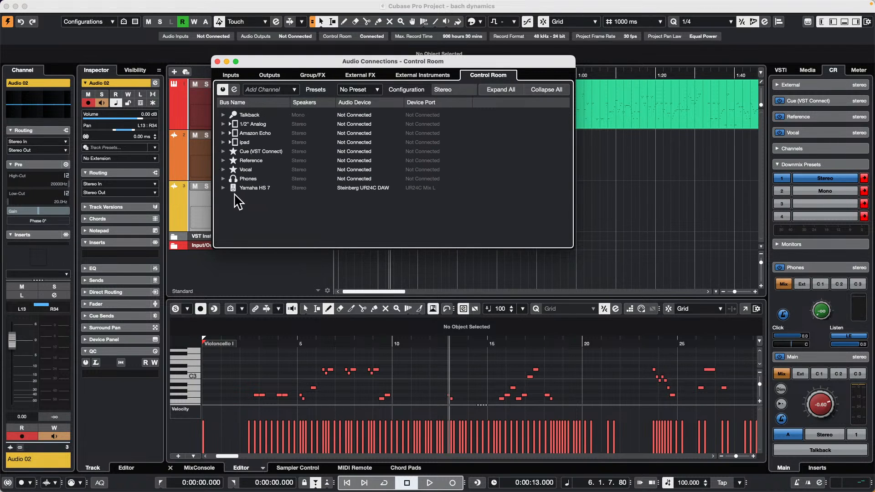
click(224, 188)
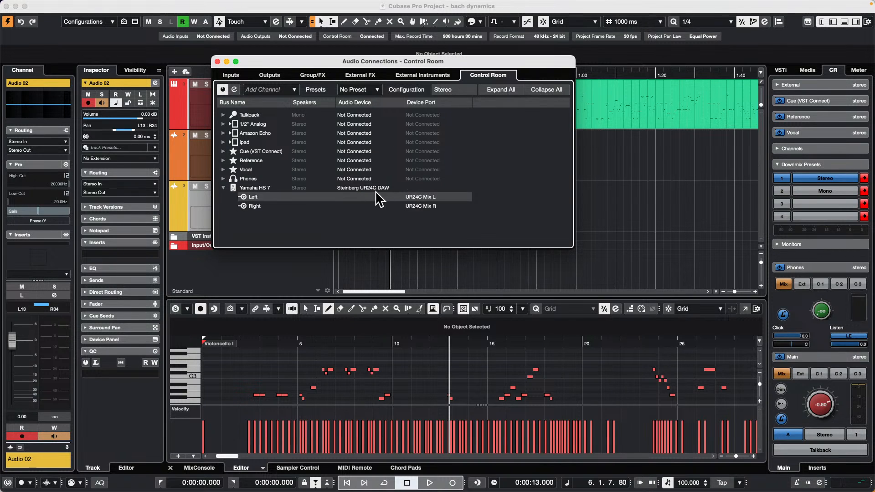
click(270, 76)
click(223, 114)
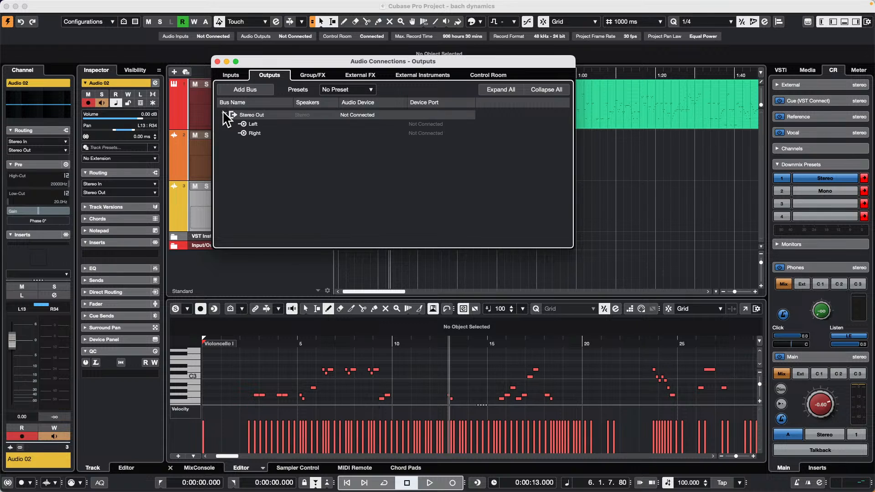
click(493, 73)
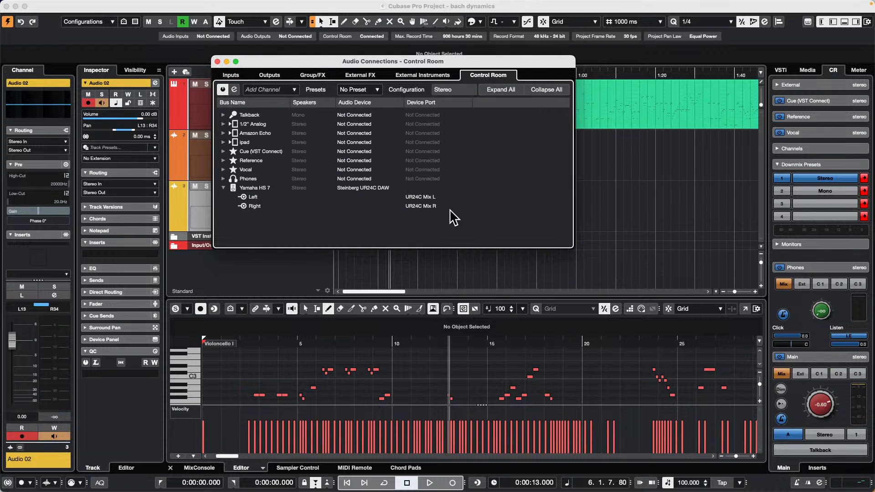
click(217, 61)
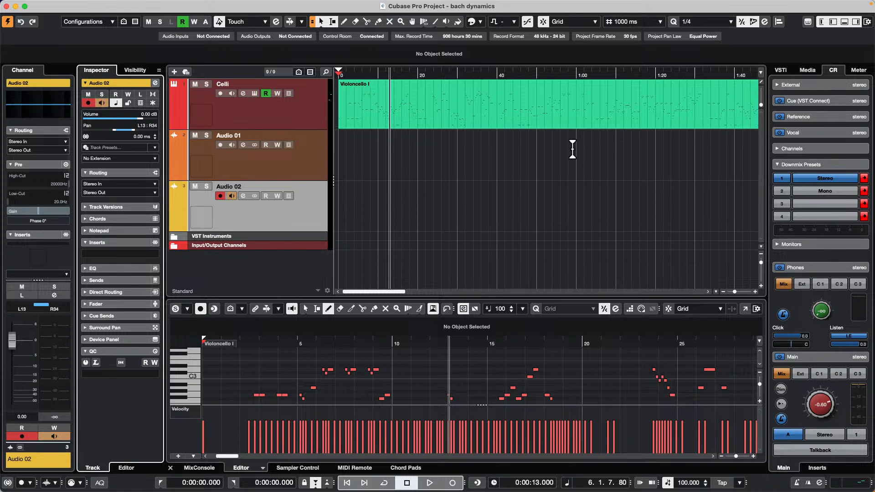
Step: Add a stereo group track named Pre Master below the Celli track, with its output routed to Stereo Out
right_click(291, 112)
mouse_move(329, 118)
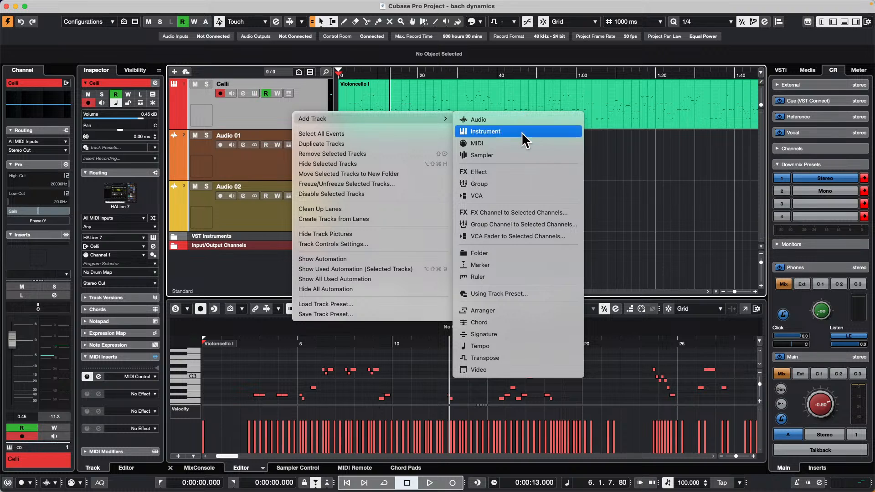
click(565, 184)
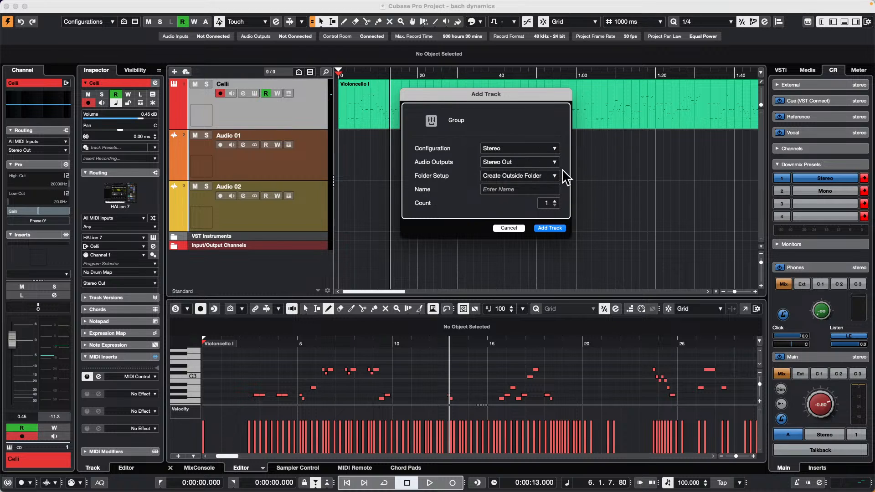
click(516, 188)
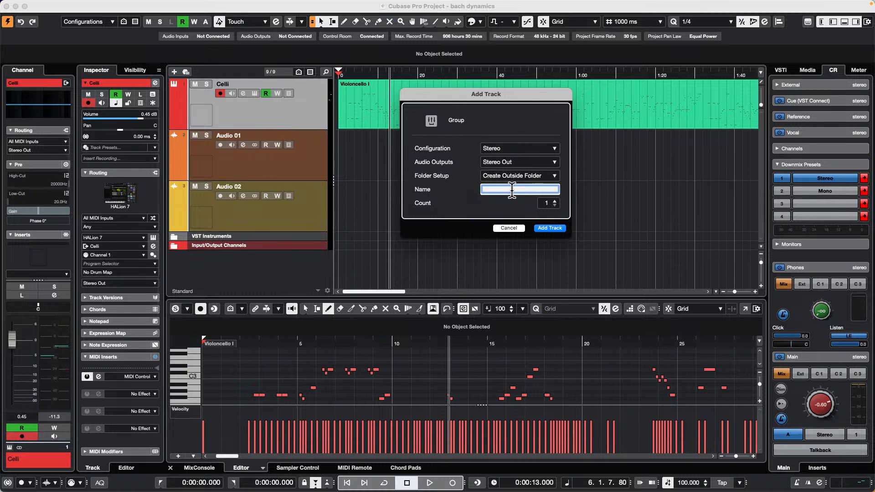
text(Pre Masd)
key(BackSpace)
text(ter)
key(Return)
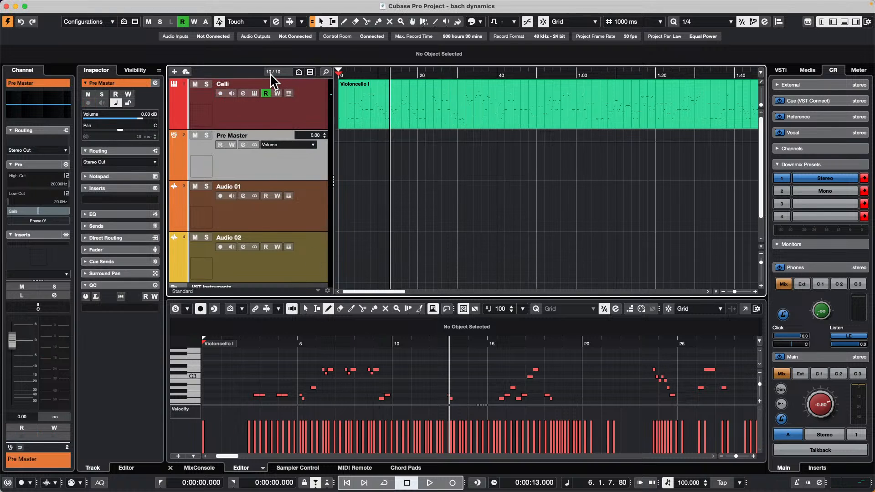
Step: Add a stereo audio track below the Celli track with its audio output routed to the Pre Master group
right_click(277, 118)
mouse_move(330, 122)
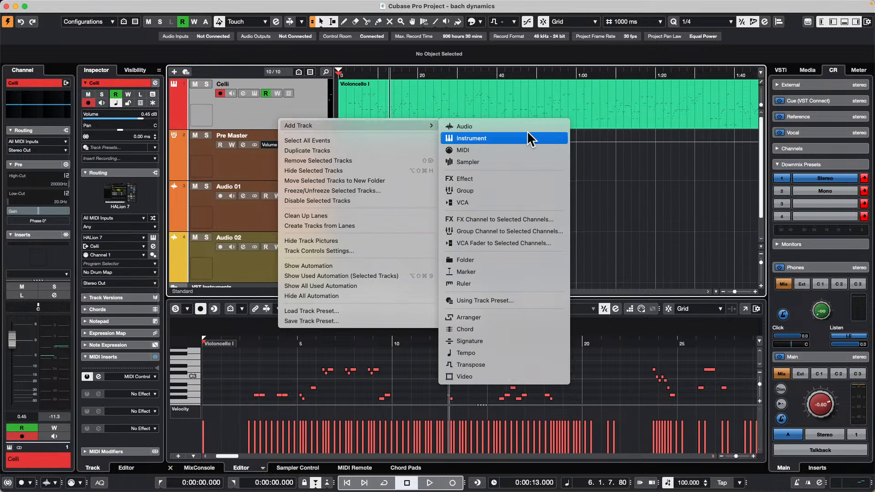
click(512, 124)
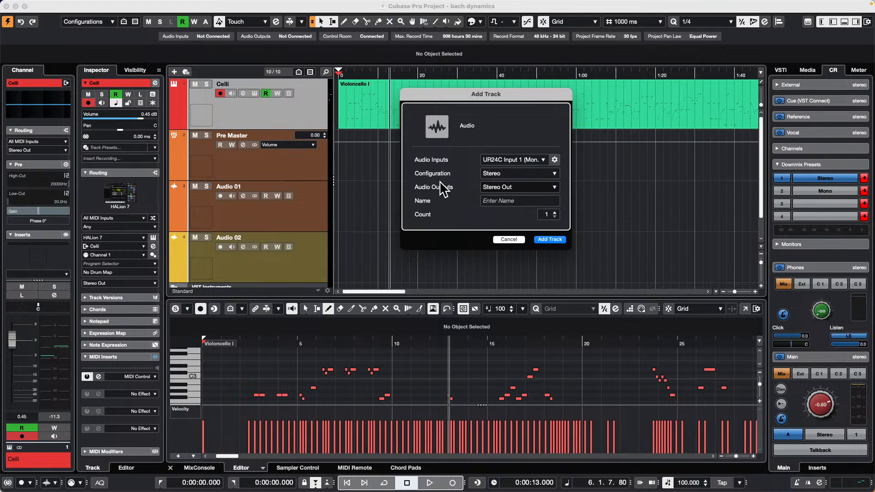
click(518, 187)
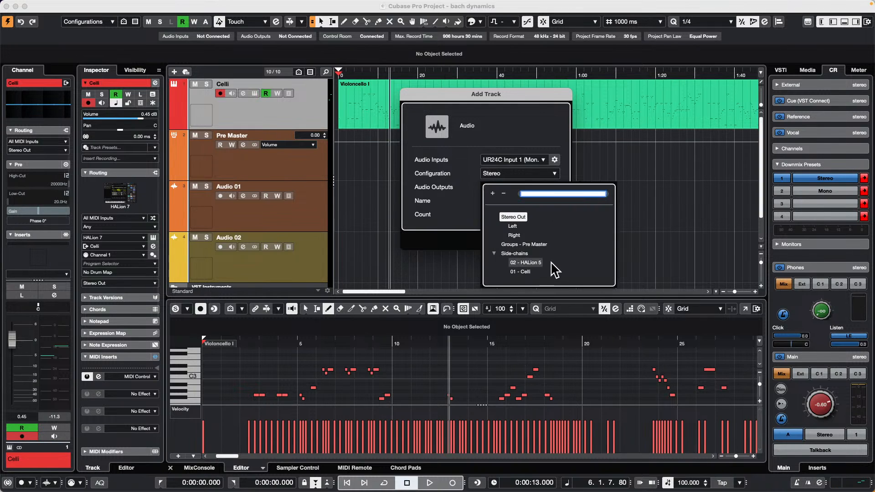
click(539, 244)
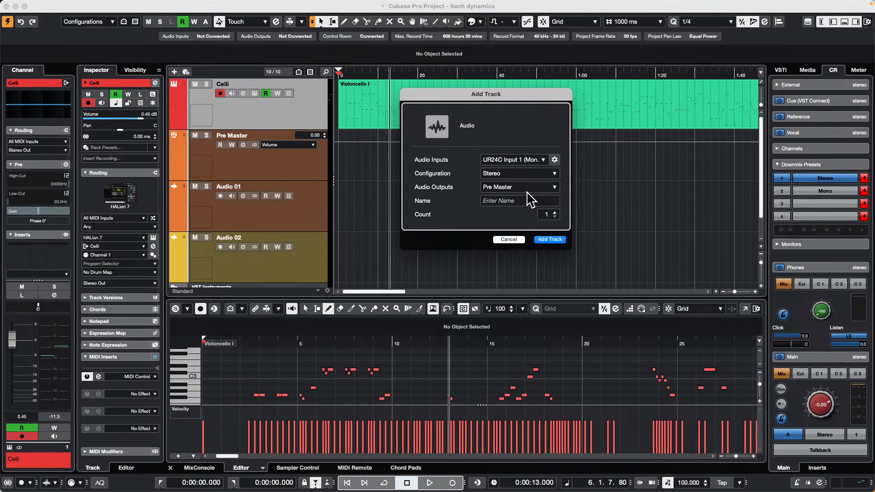
click(559, 240)
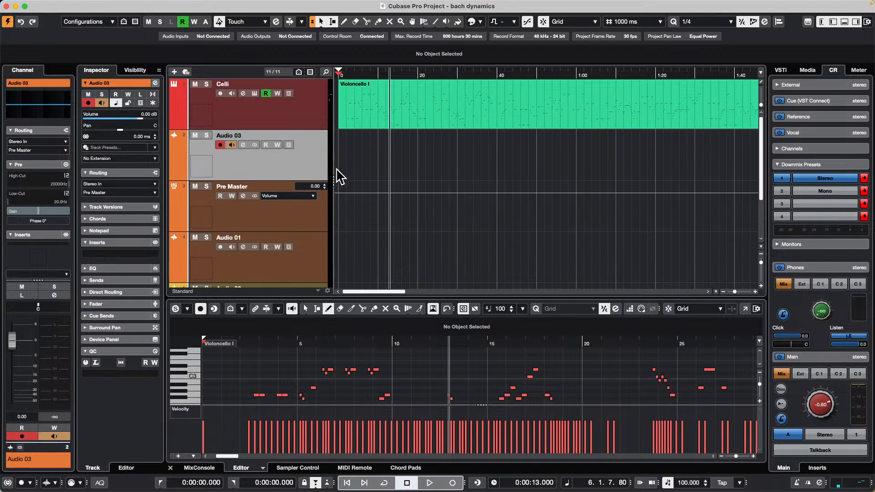
Step: Add one more stereo audio track routed to Pre Master and a batch of four with the same output below Audio 03
click(173, 72)
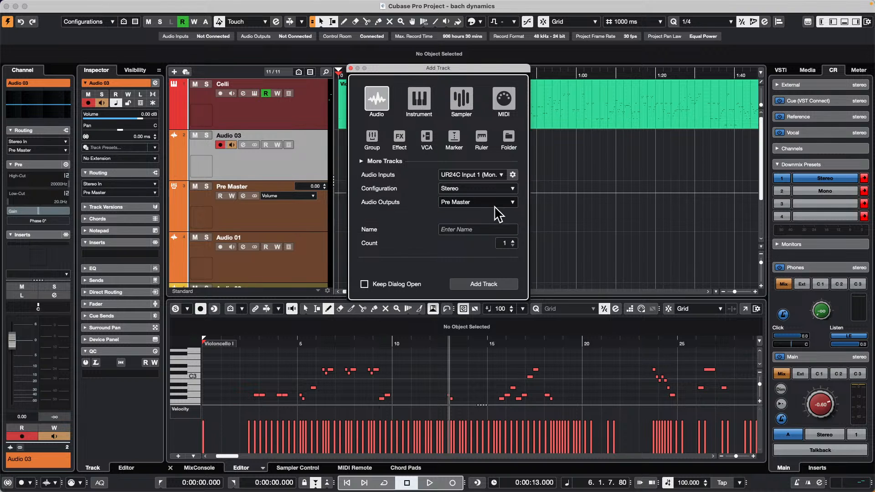
click(484, 289)
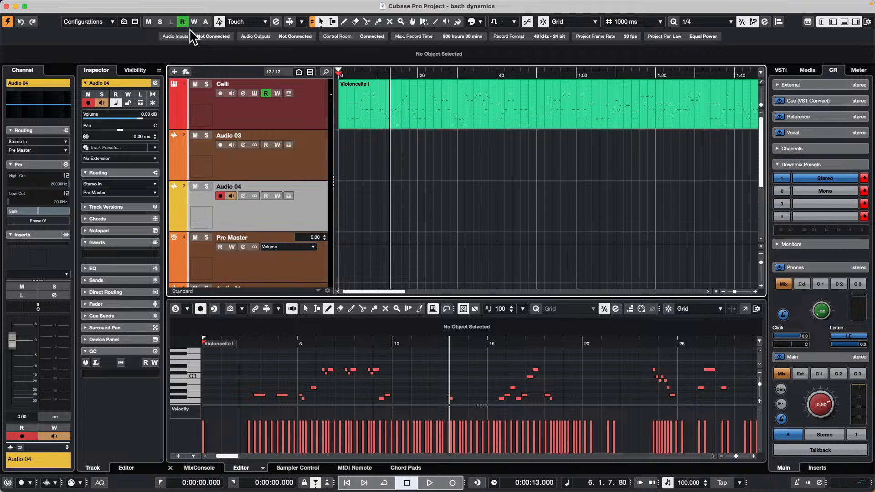
right_click(294, 170)
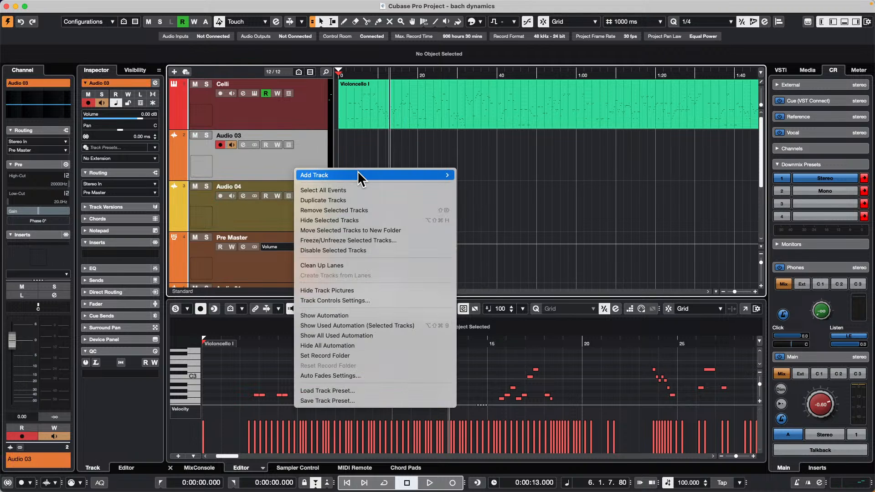
mouse_move(357, 175)
click(569, 177)
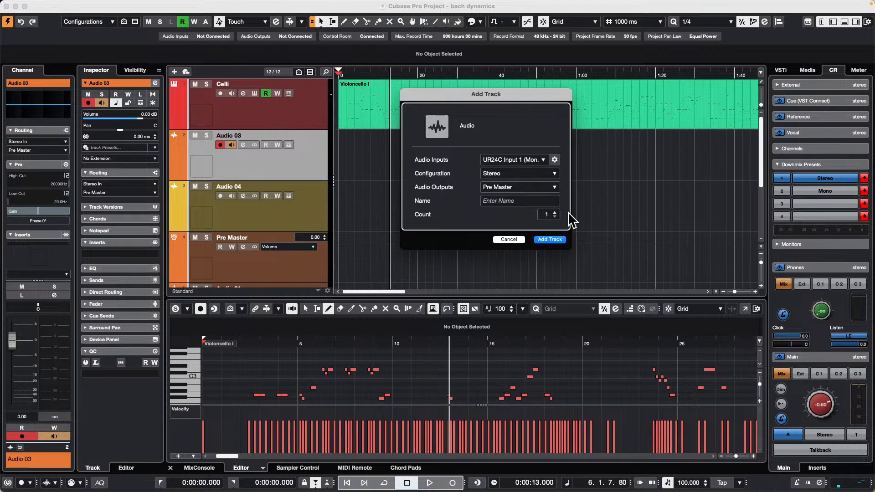
click(551, 239)
Step: Check the output routing of Audio 04 through Audio 08, including the output choices available for Audio 05
scroll(310, 218, down, 3)
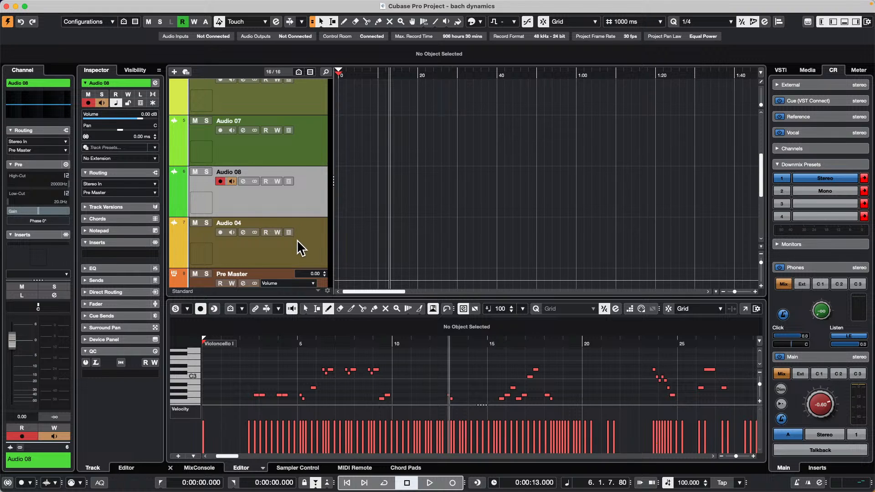
click(297, 240)
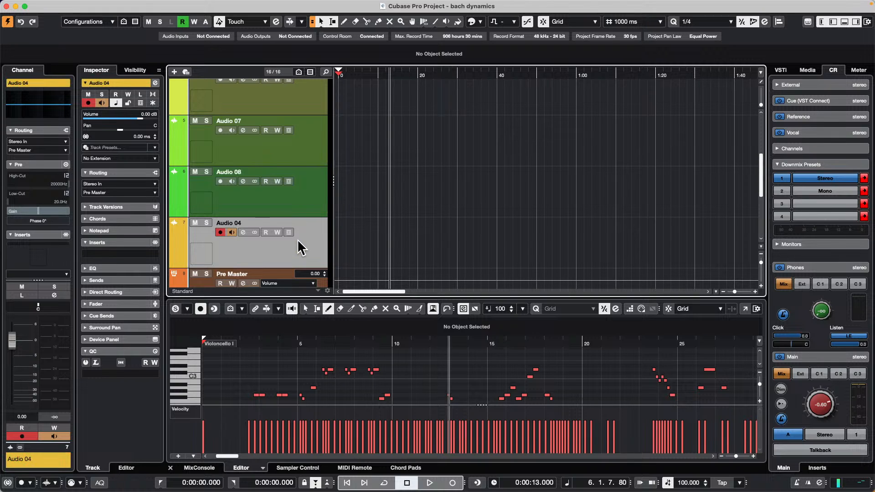
click(293, 201)
click(294, 144)
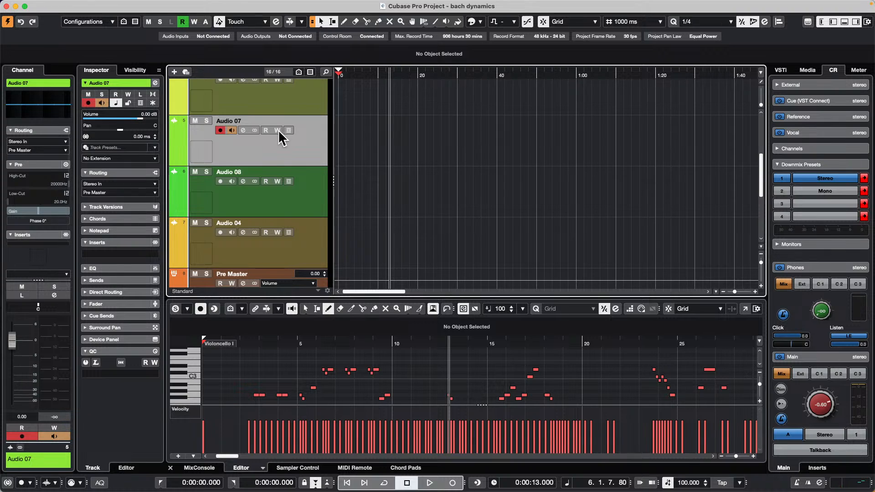
scroll(279, 130, up, 3)
click(316, 182)
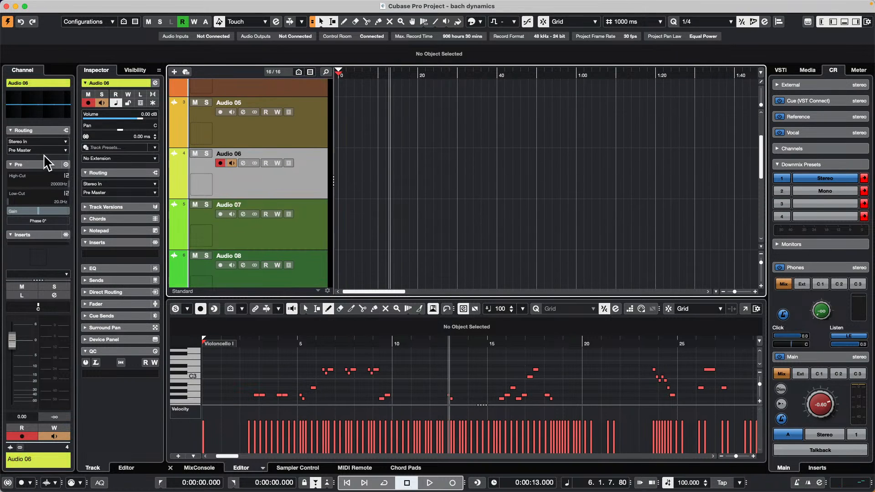
click(312, 141)
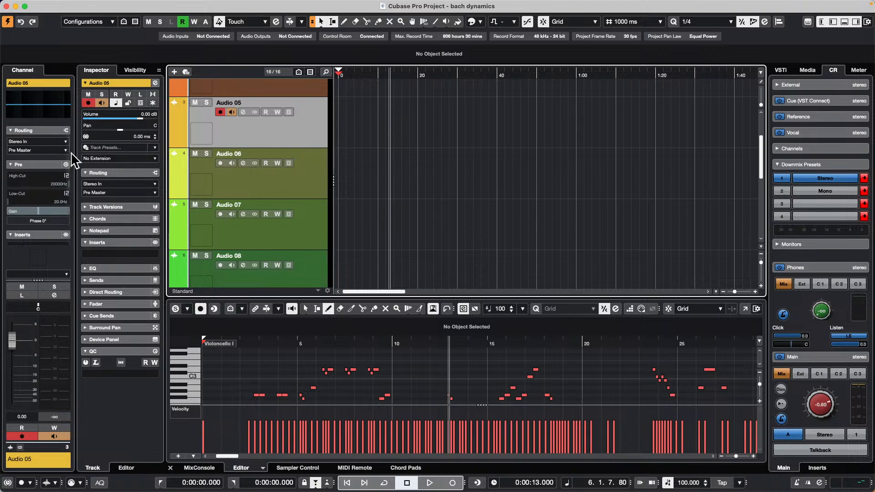
click(36, 149)
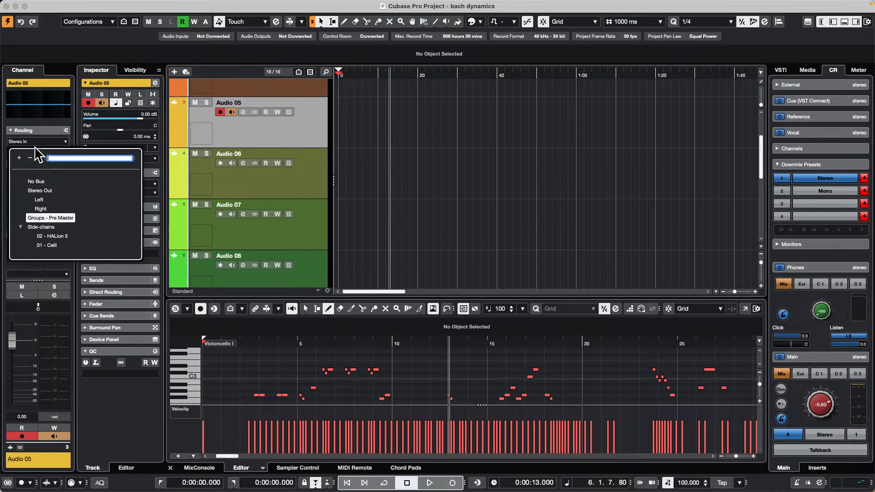
Step: Review the audio output choices for a new audio track and close the Add Track dialog without adding one
click(175, 72)
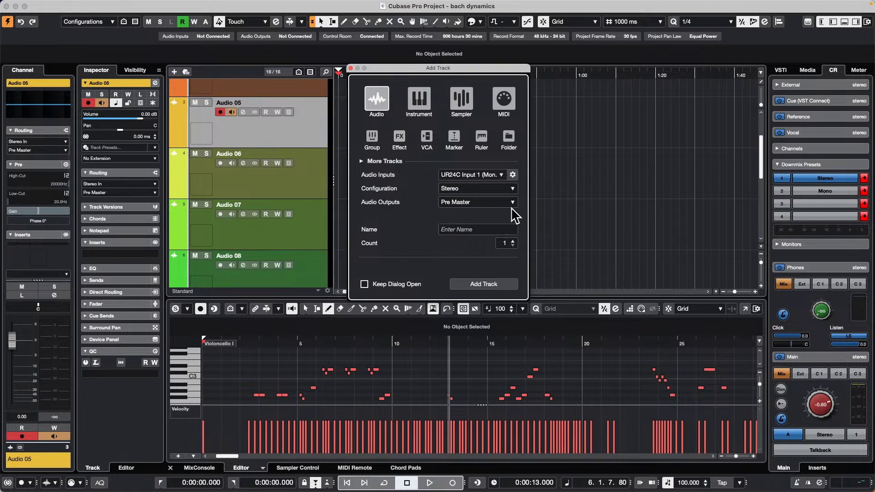
click(495, 204)
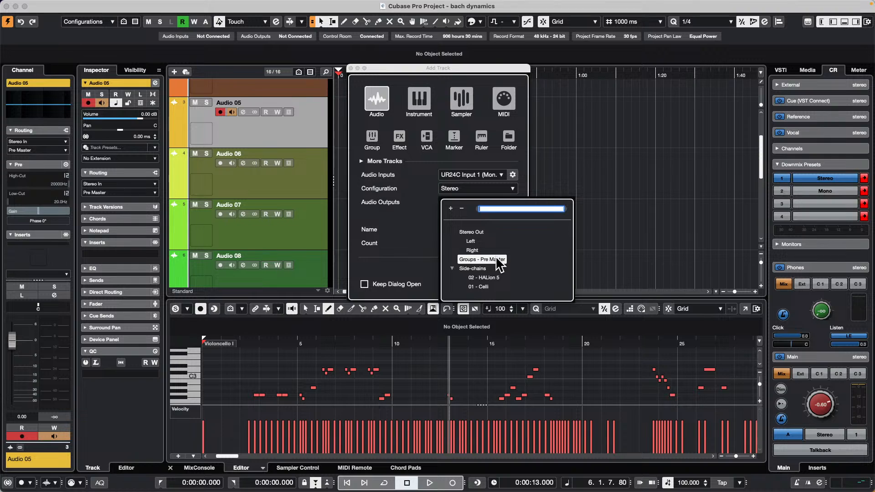
click(693, 225)
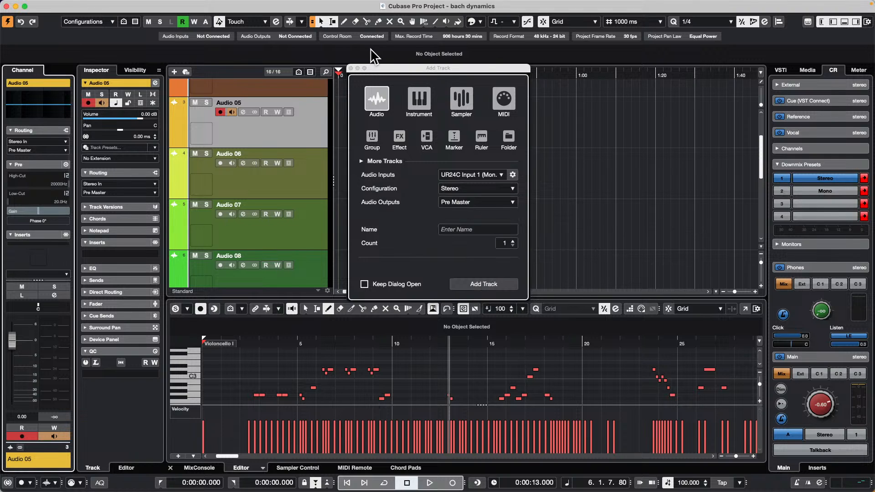
click(351, 68)
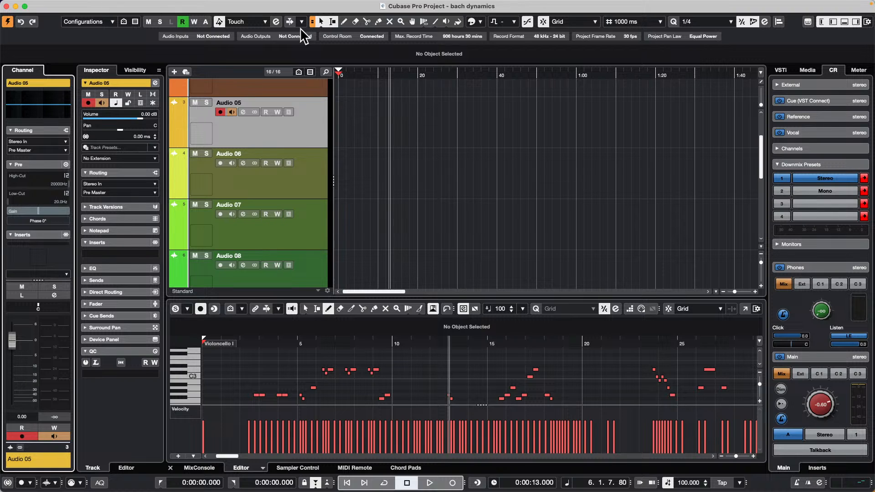
Step: Open the recent project beatles stones t.cpr, activate it and dismiss the HALion Sonic missing-files warning
scroll(399, 107, up, 3)
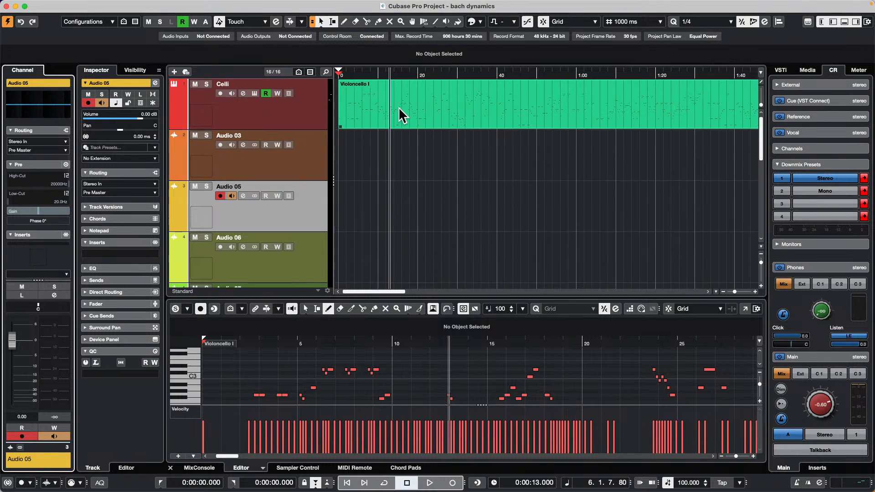
mouse_move(36, 4)
mouse_move(60, 5)
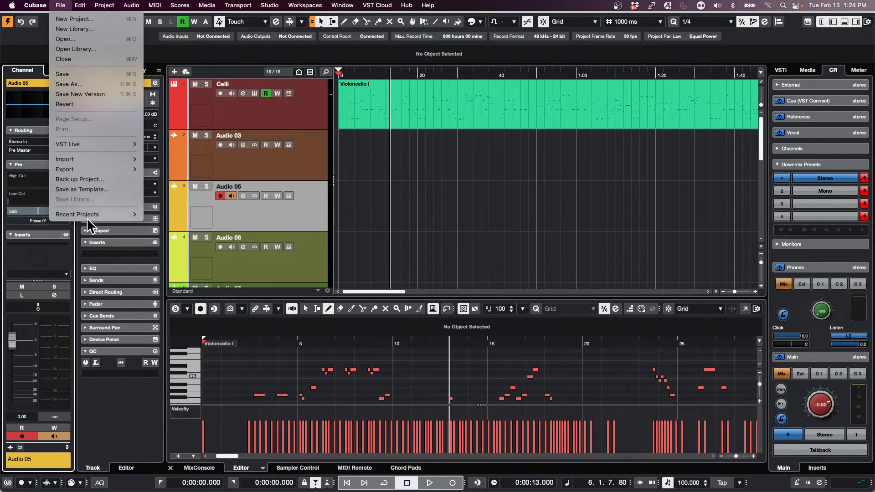
mouse_move(86, 217)
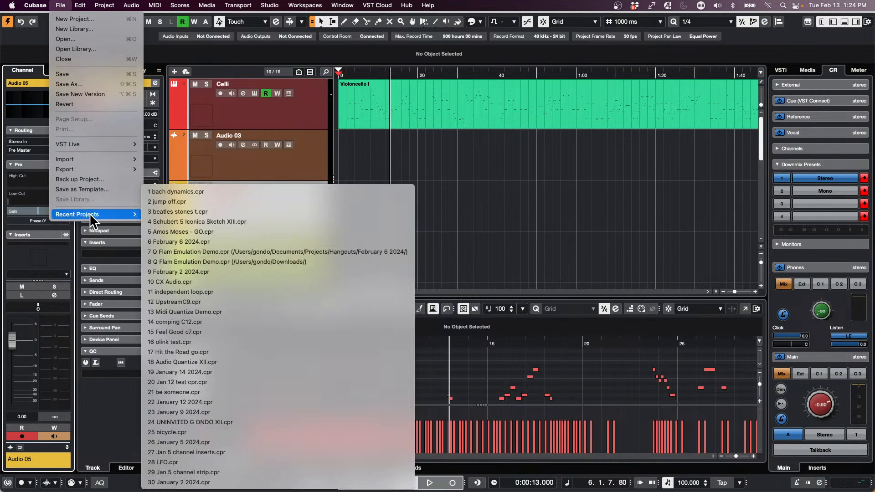
click(318, 209)
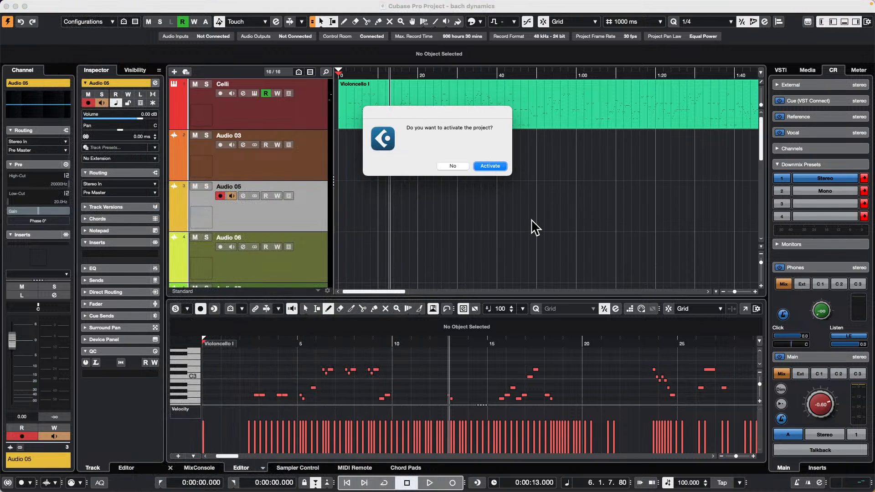
key(Return)
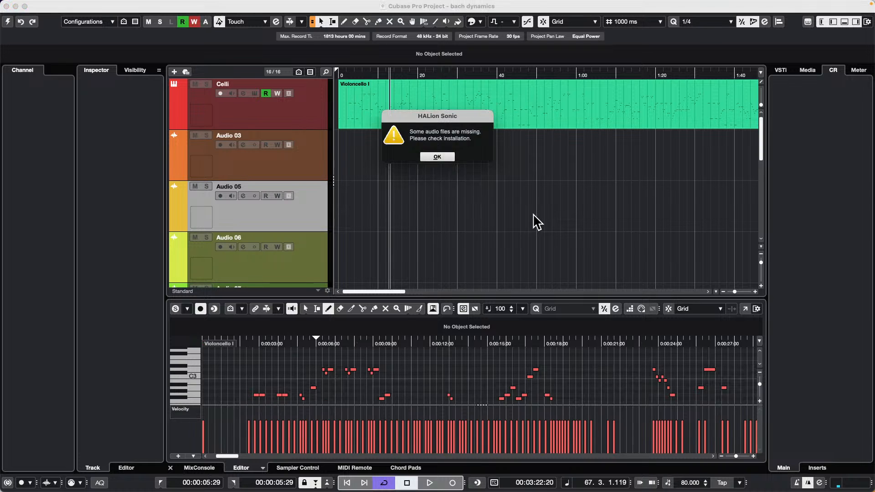
click(446, 155)
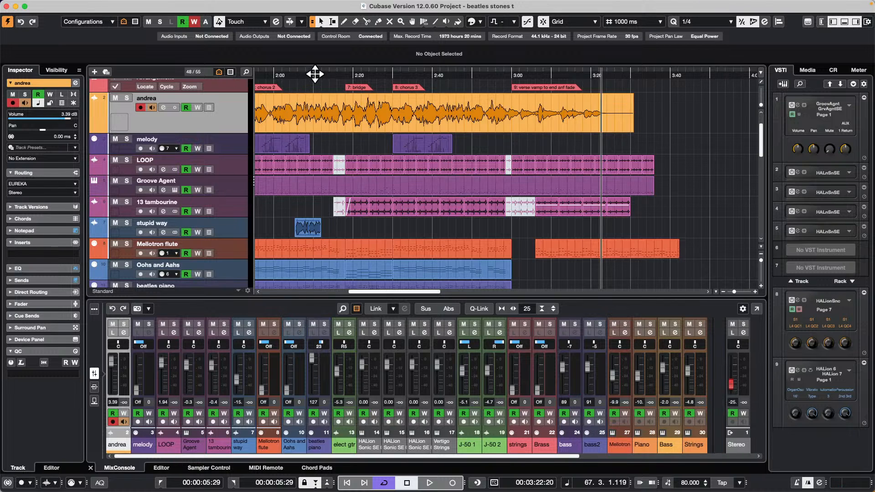
Step: Return the playhead to the project start and show a widened channel strip for the selected audio track, down to its sends
drag(315, 74, 25, 59)
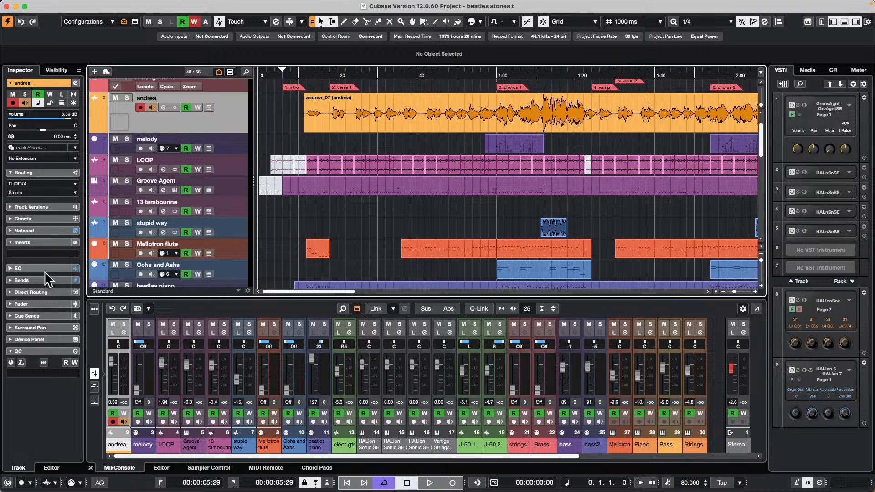
click(822, 23)
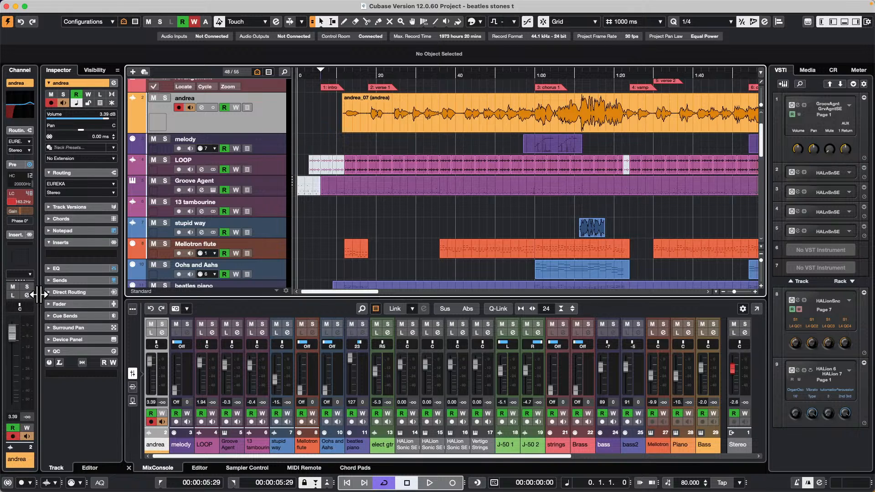
drag(38, 295, 75, 295)
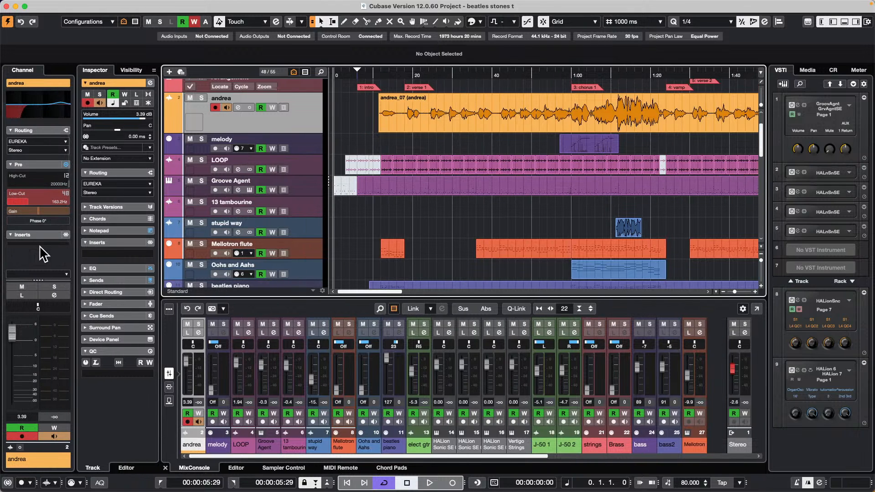
scroll(37, 198, down, 4)
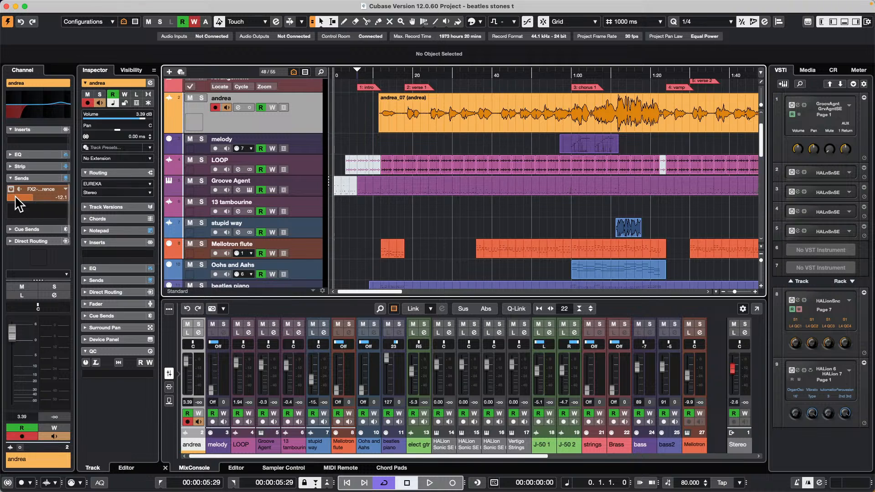
Step: Solo the selected audio track and play it from about where its clip starts
click(201, 98)
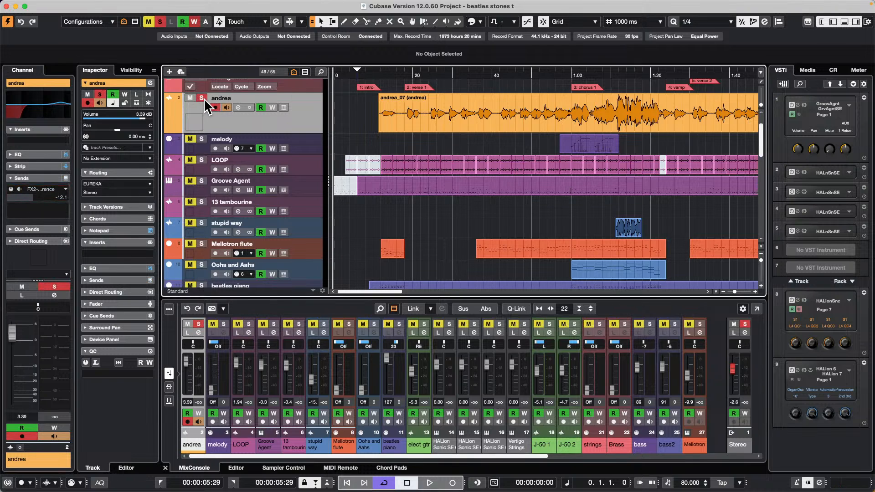
click(387, 76)
key(space)
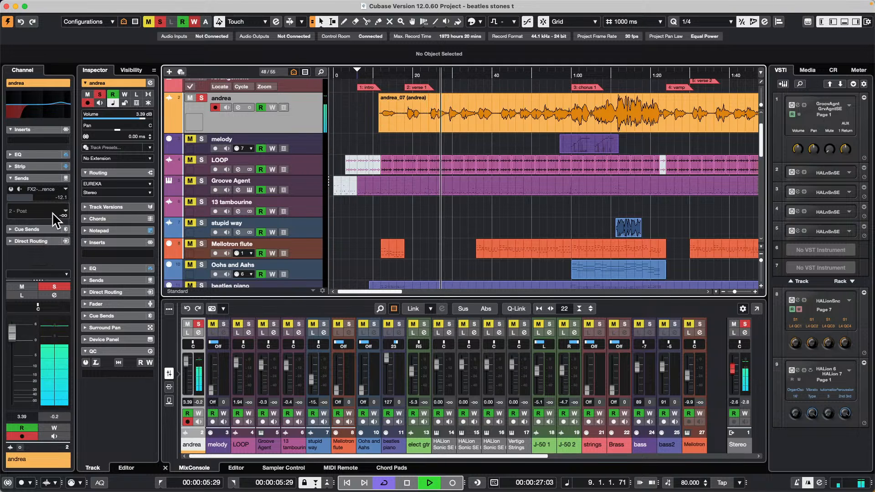
Step: Insert the REVelation reverb in the soloed track's first insert slot and set its mix to 12 %
scroll(53, 222, up, 2)
scroll(55, 221, up, 1)
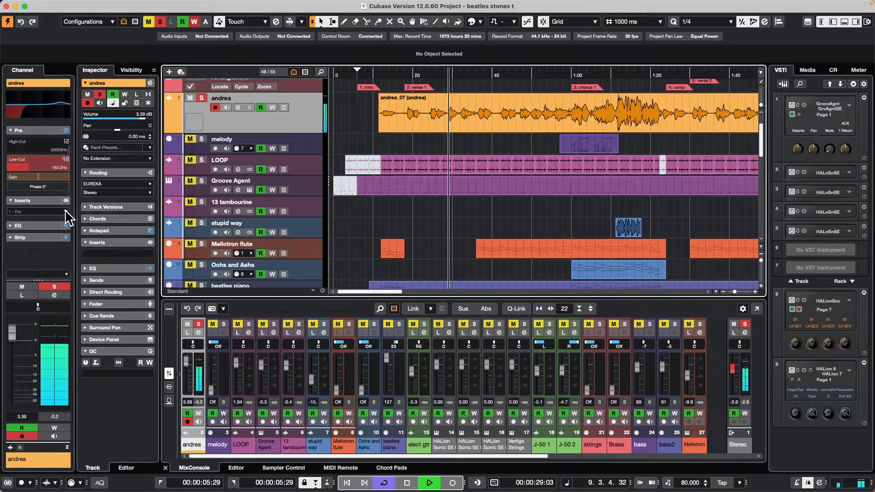
click(66, 212)
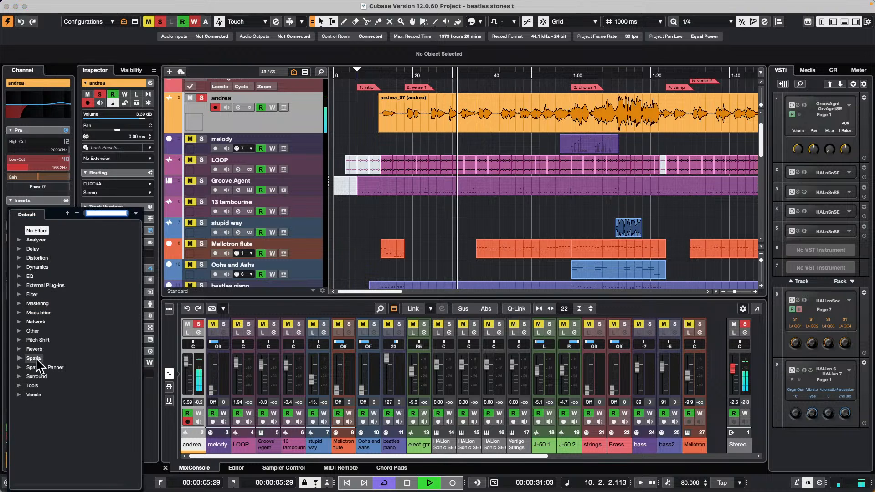
click(20, 349)
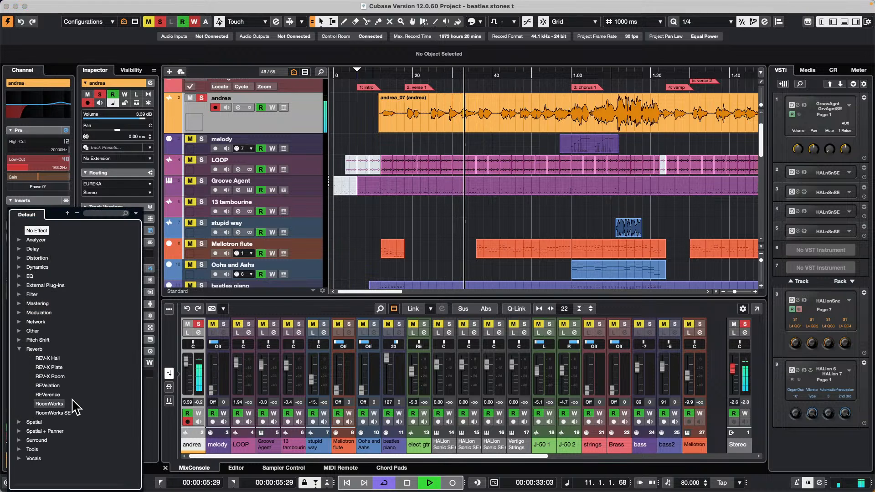
click(56, 386)
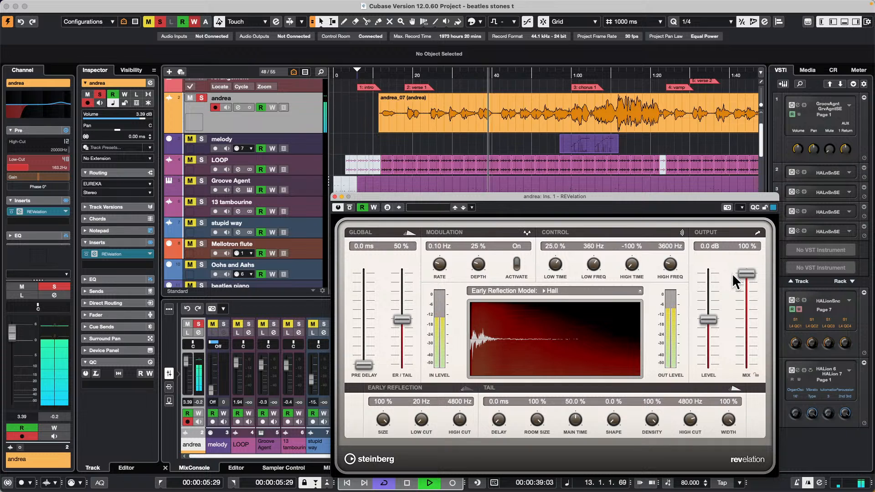
drag(749, 278, 742, 355)
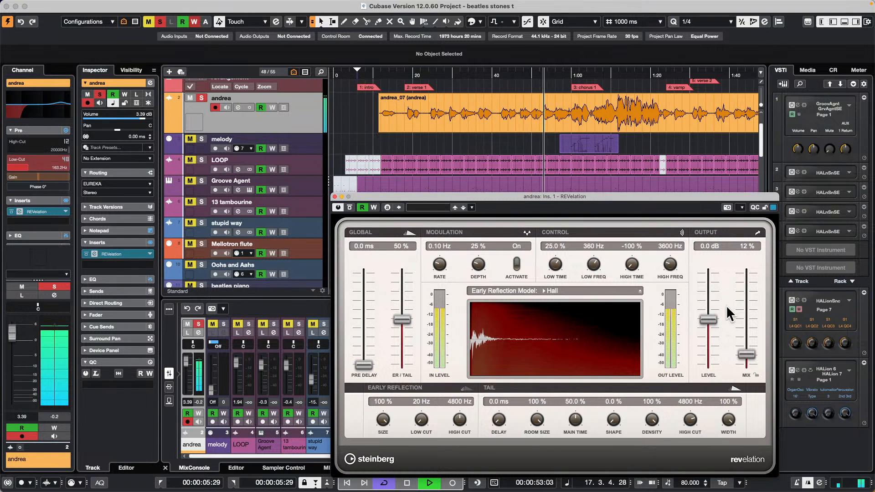
Step: Switch the soloed track's channel configuration to stereo, back to mono and to stereo again during playback, confirming each change
click(250, 109)
click(514, 175)
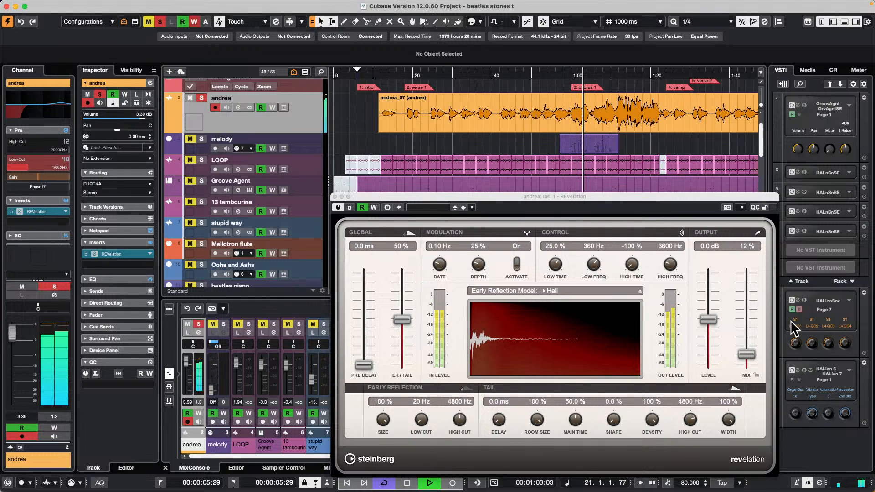
click(249, 107)
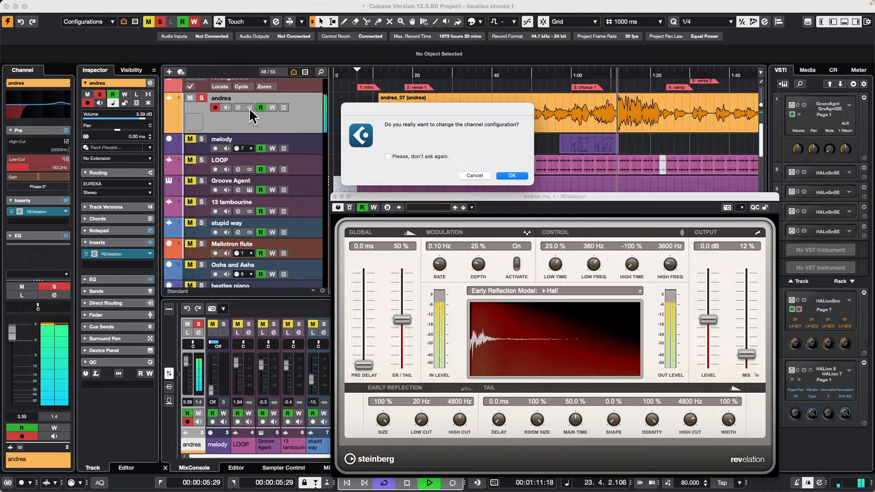
click(510, 176)
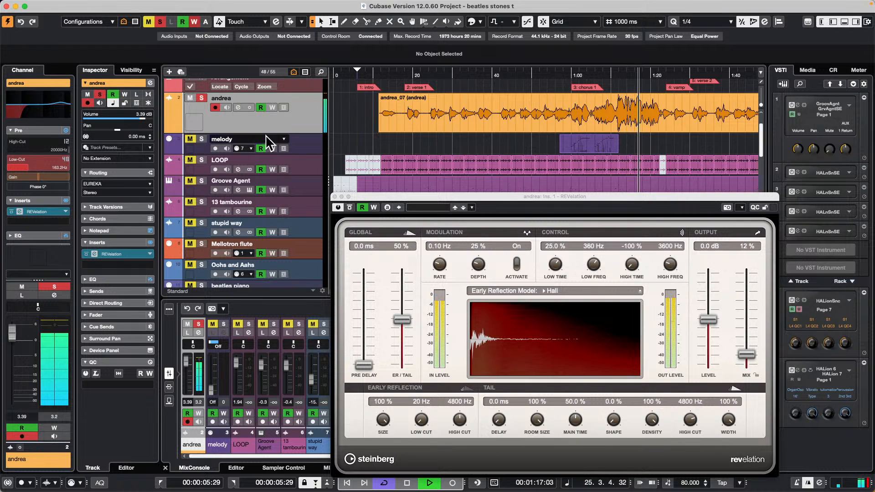
click(250, 108)
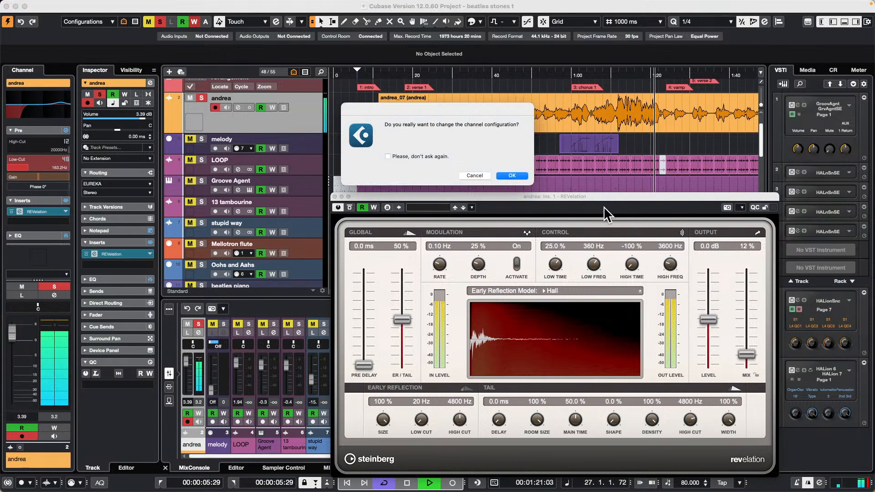
click(511, 175)
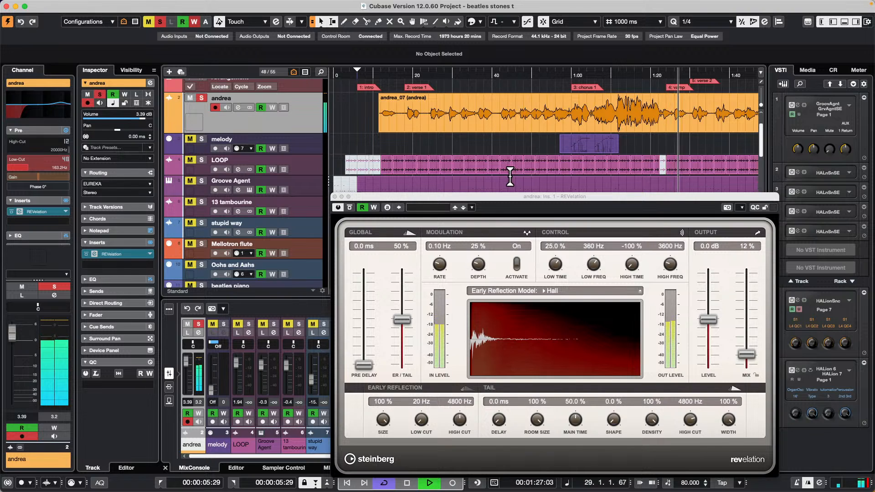
Step: Stop playback, close the REVelation window and place the playhead at about 8 seconds with the arrangement zoomed out to the full song
key(space)
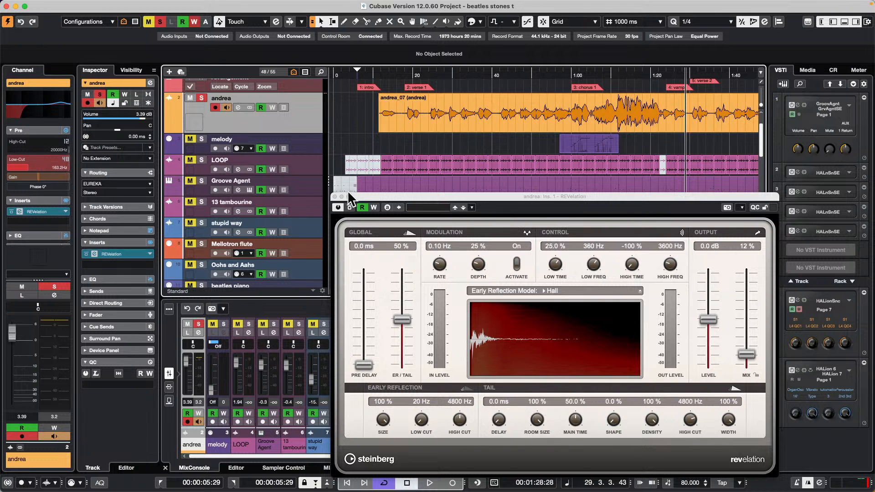
click(335, 197)
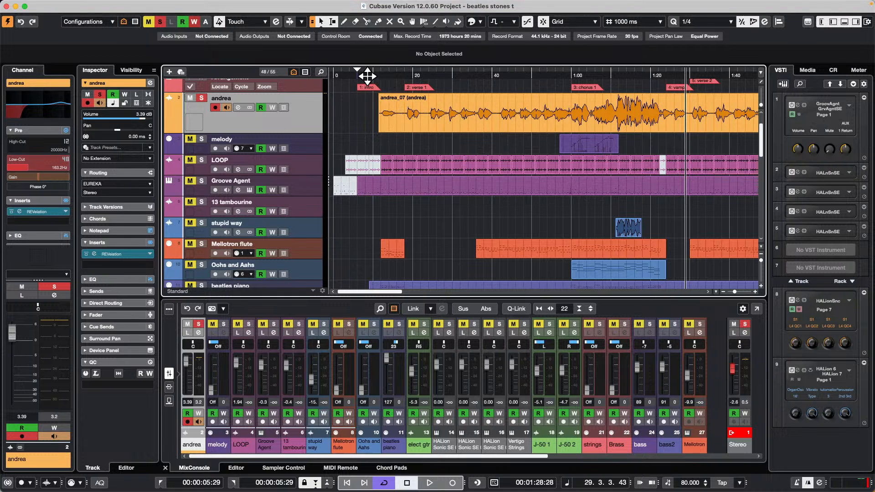
drag(367, 76, 363, 55)
scroll(392, 211, down, 1)
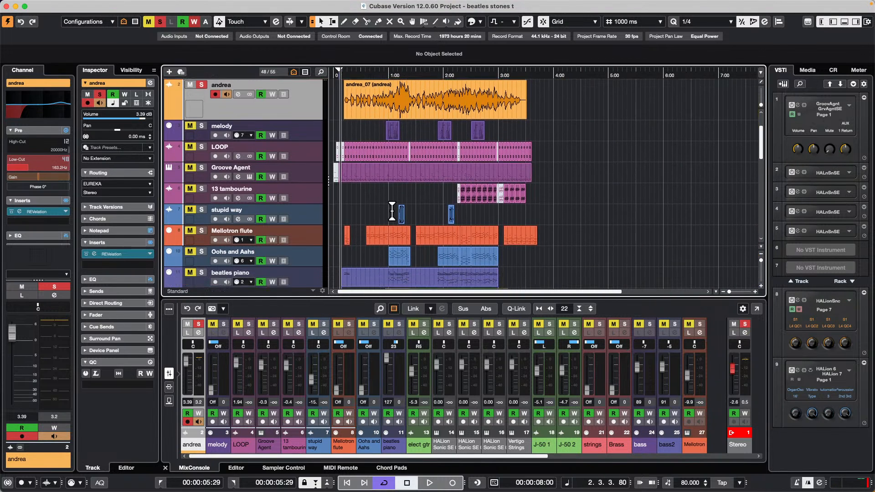
scroll(391, 211, down, 4)
scroll(398, 215, down, 4)
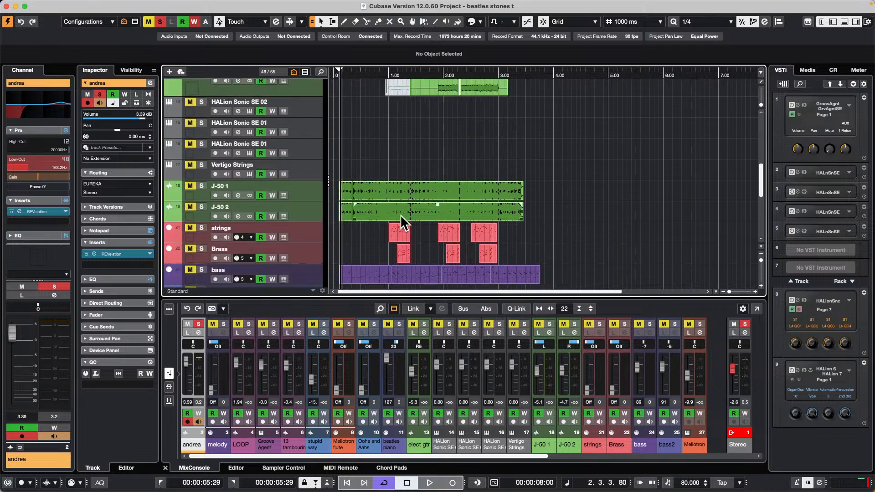
scroll(400, 214, up, 10)
Step: Open the Export Audio Mixdown dialog and set its channel selection to Multiple
click(61, 5)
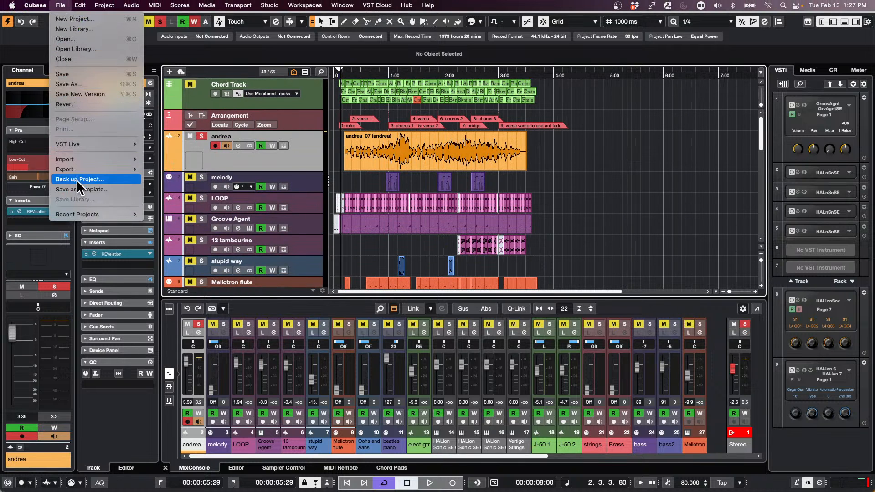
mouse_move(83, 172)
click(193, 165)
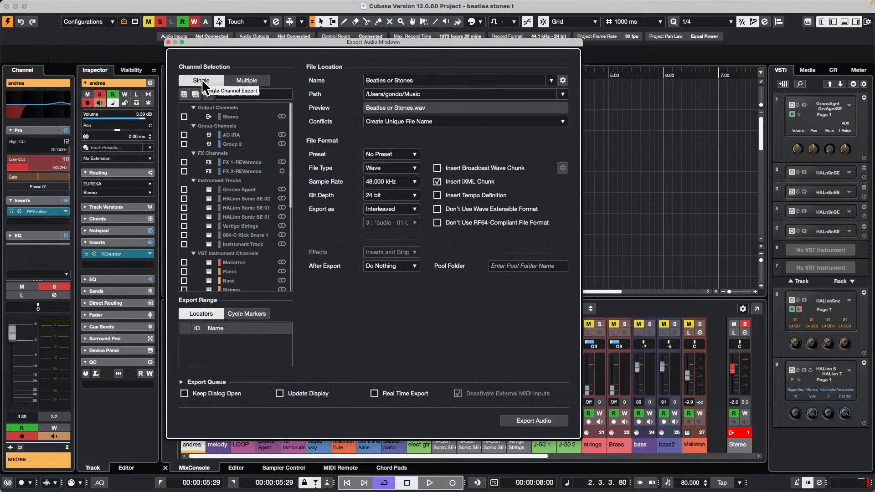
click(250, 81)
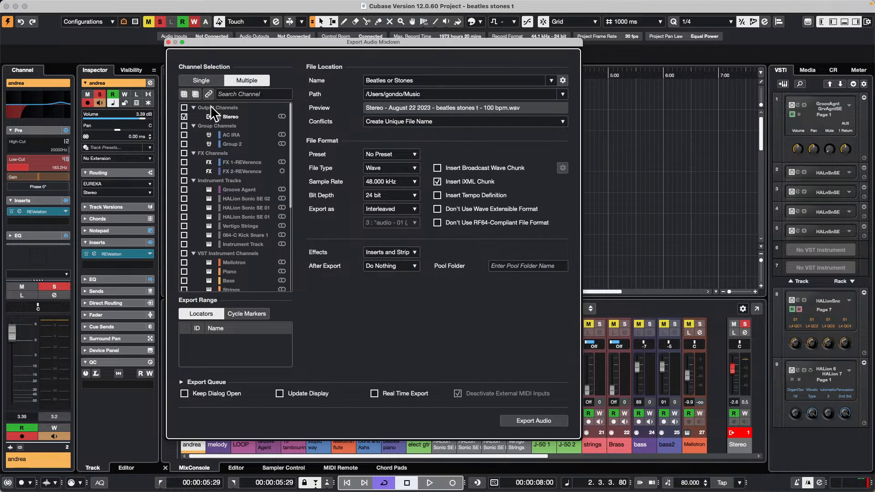
Step: Include all output, group, FX, instrument track, VST instrument and audio channels in the mixdown export
click(184, 108)
click(185, 127)
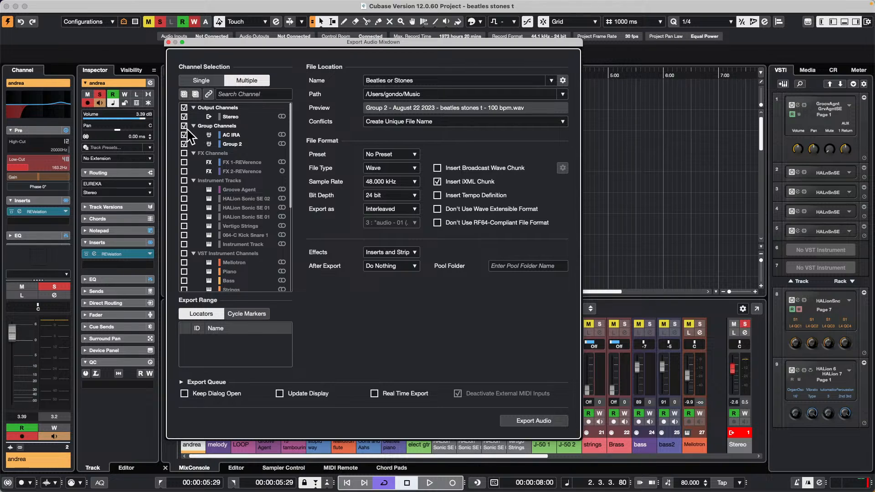
click(184, 154)
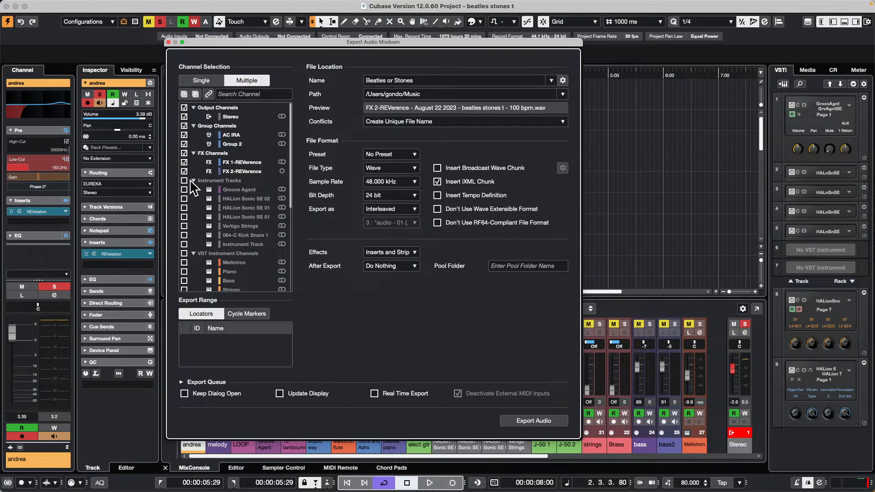
click(184, 181)
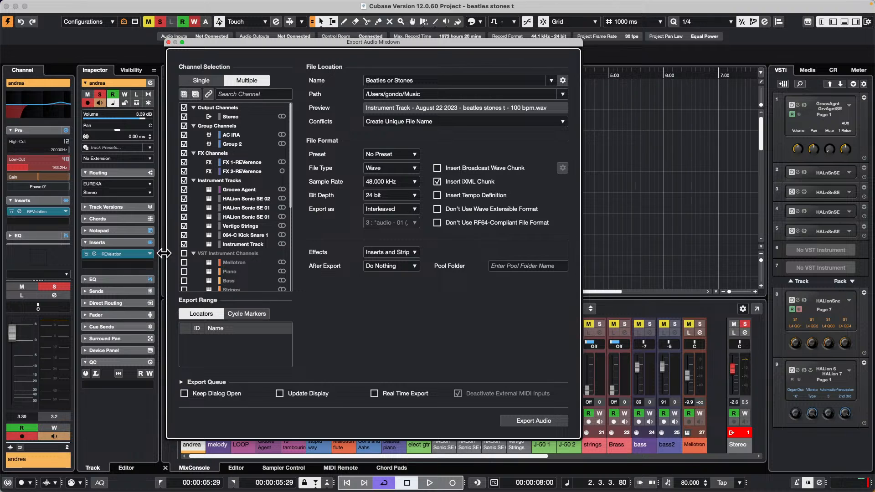
click(184, 253)
scroll(243, 209, down, 5)
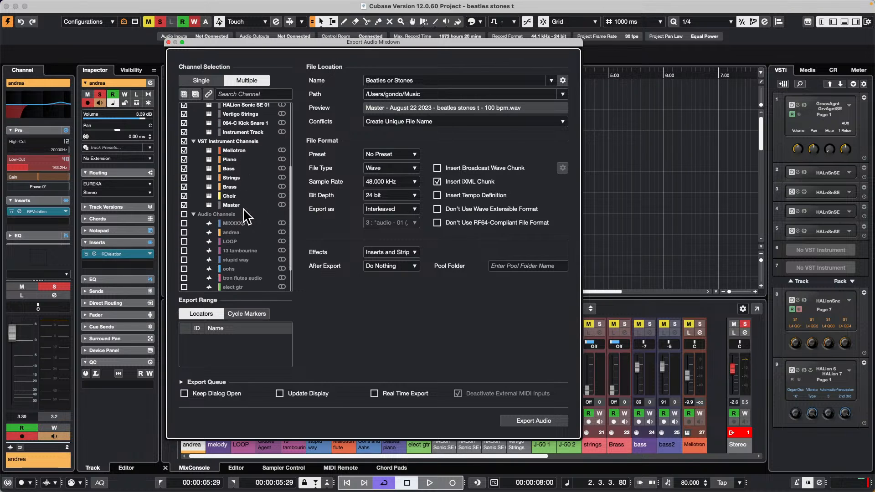
click(184, 214)
scroll(235, 203, down, 2)
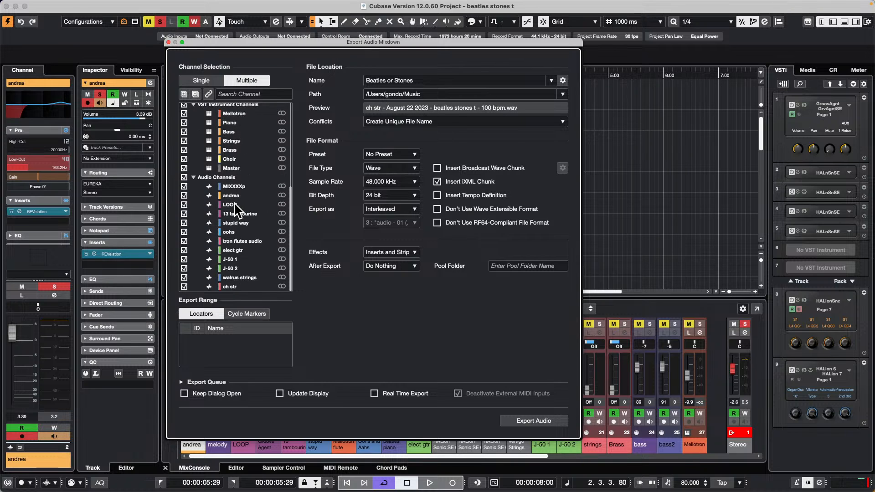
scroll(233, 203, up, 5)
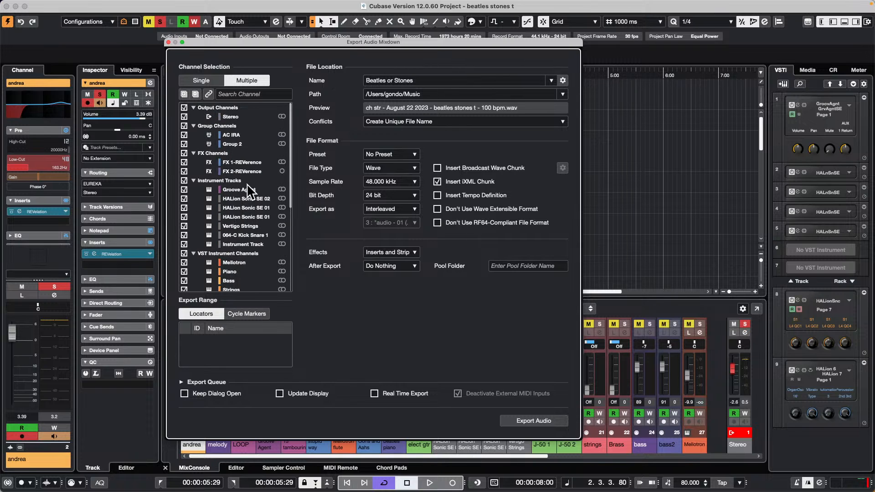
Step: Move the Export Audio Mixdown dialog away from the track list and close it without exporting
drag(360, 41, 483, 222)
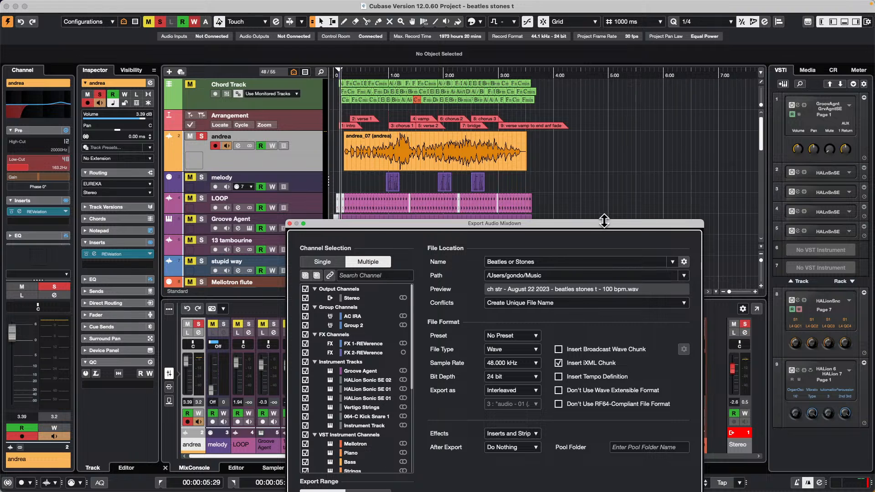
drag(603, 222, 665, 50)
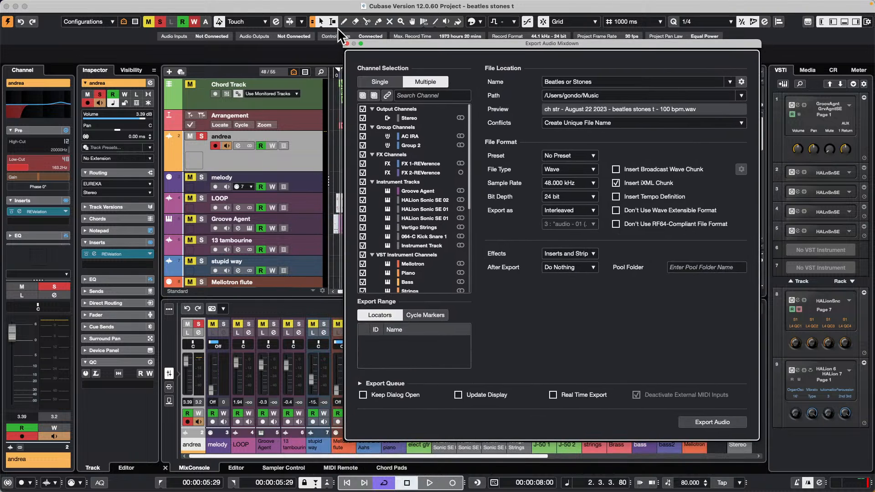
click(347, 43)
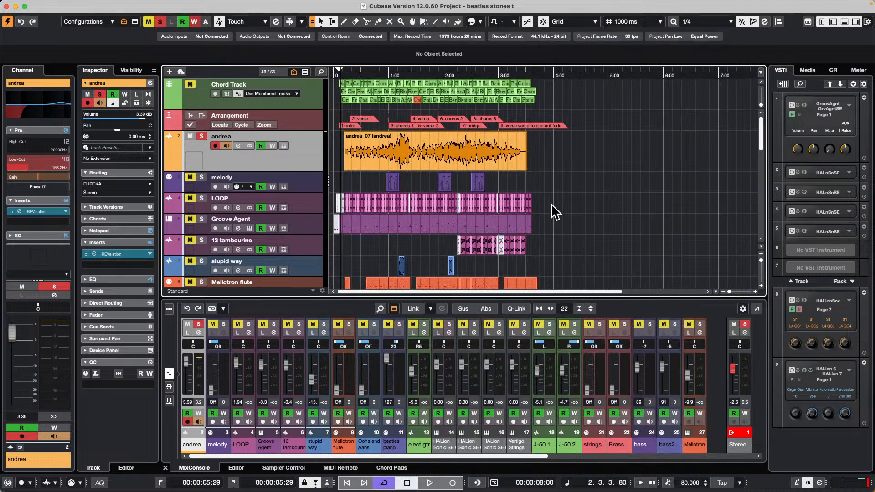
Step: Select all events in the project and set the locators to span the whole selection
scroll(543, 186, down, 1)
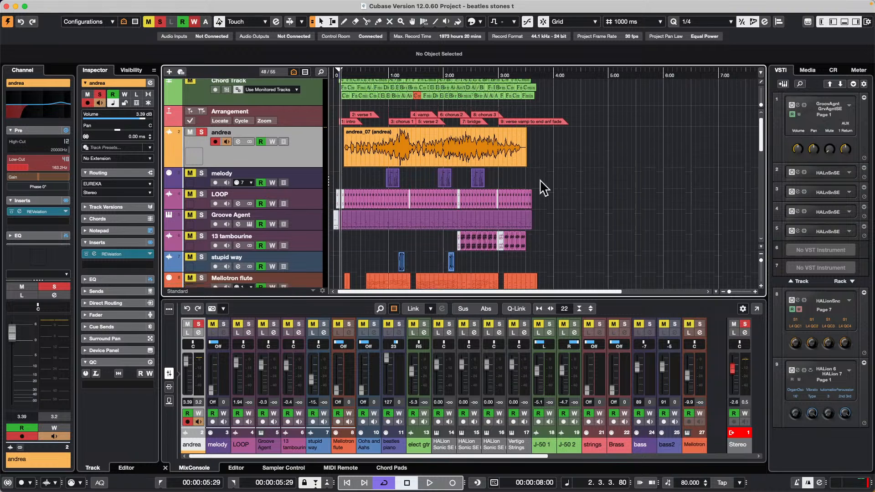
scroll(543, 187, down, 3)
click(309, 250)
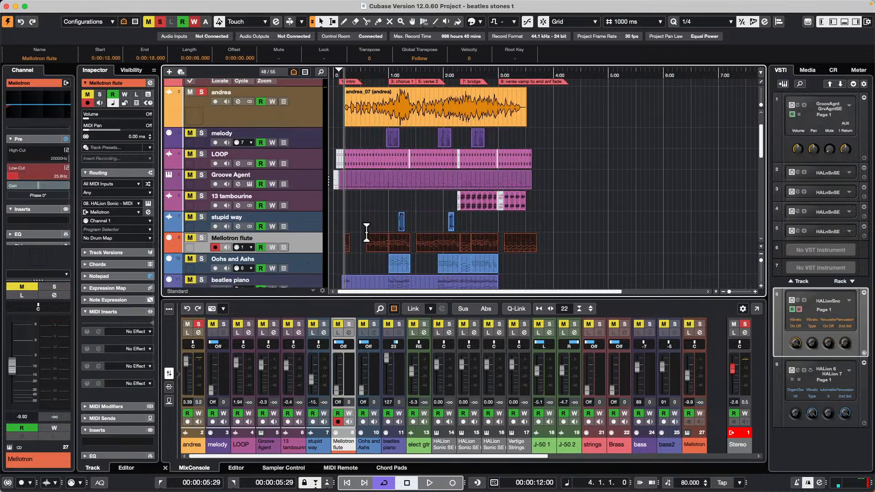
key(super+a)
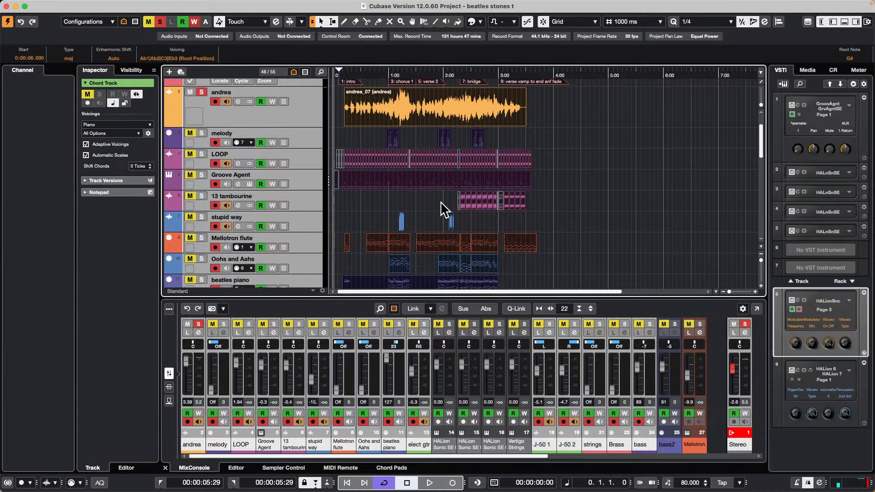
key(p)
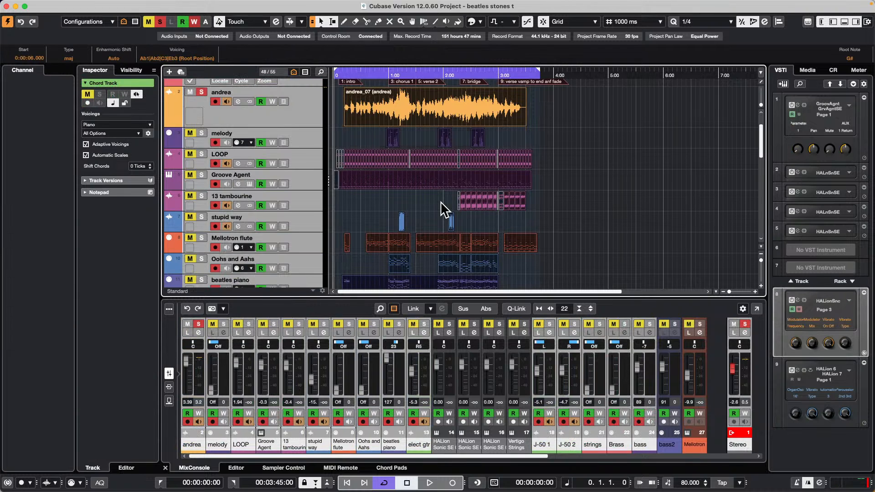
Step: Reopen the Export Audio Mixdown dialog for the new locator range
click(60, 5)
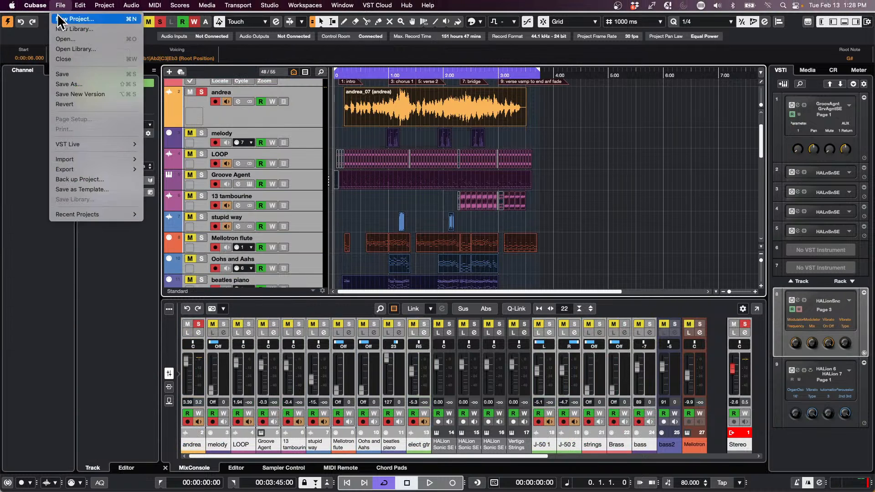
mouse_move(83, 169)
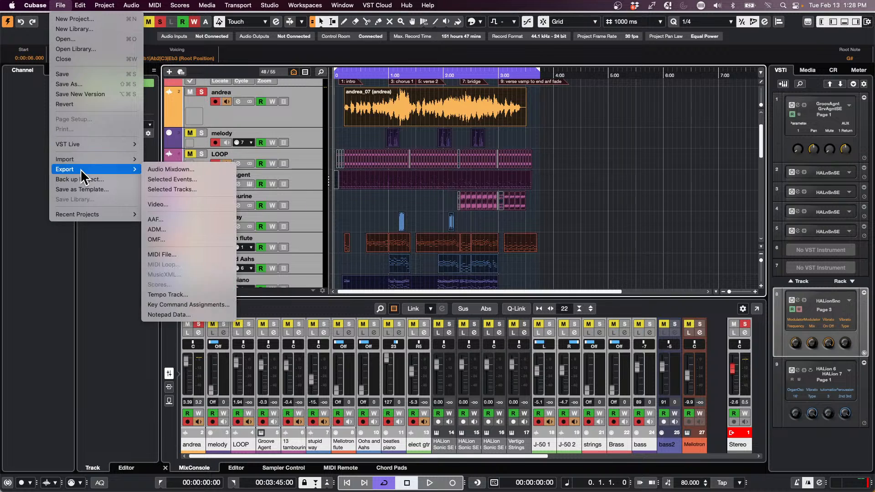
click(189, 171)
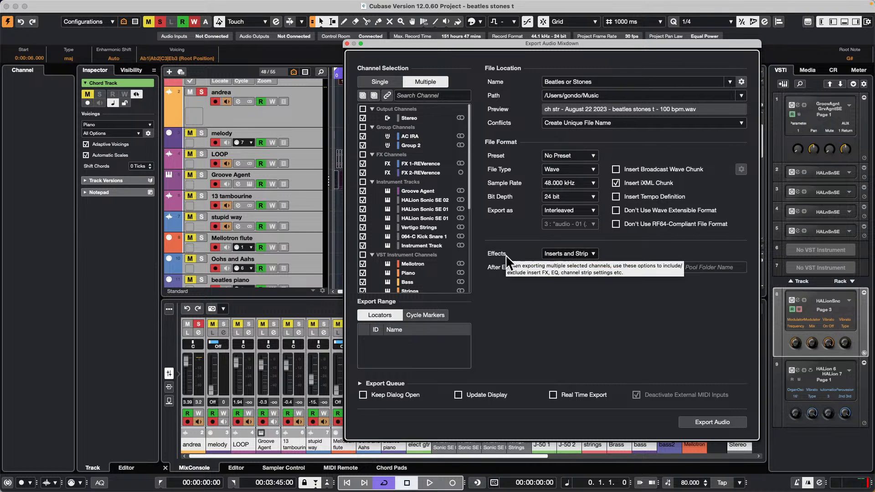
Step: Examine the Effects and After Export options available for the multiple-channel mixdown without changing them
click(579, 254)
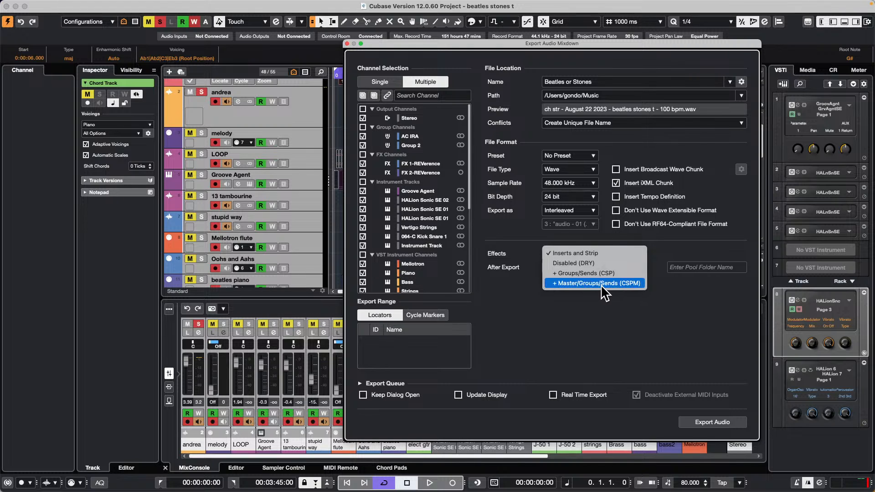
click(635, 324)
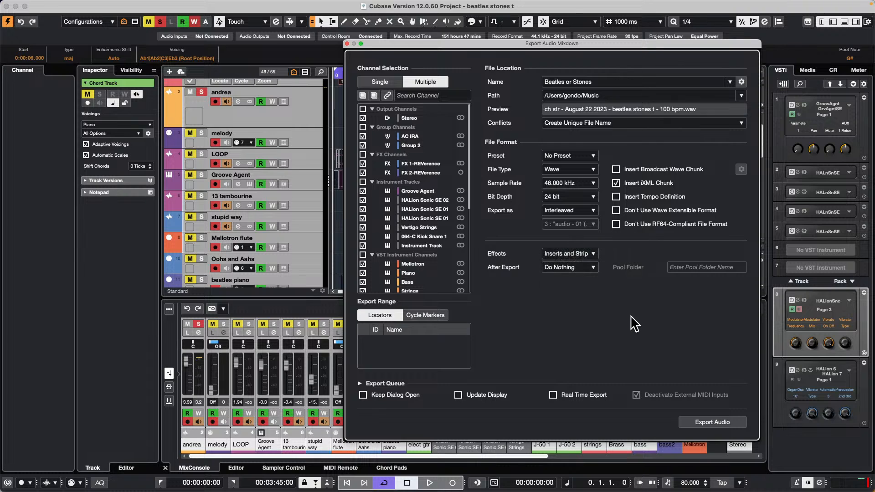
click(588, 267)
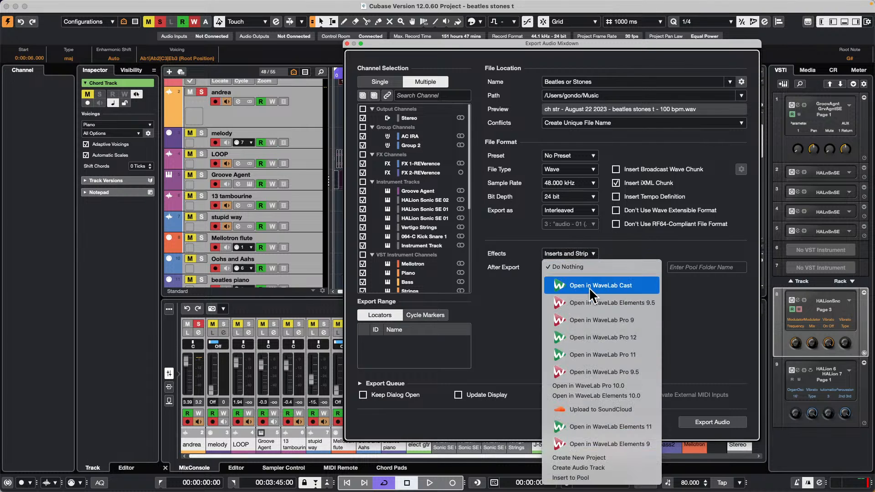
click(670, 347)
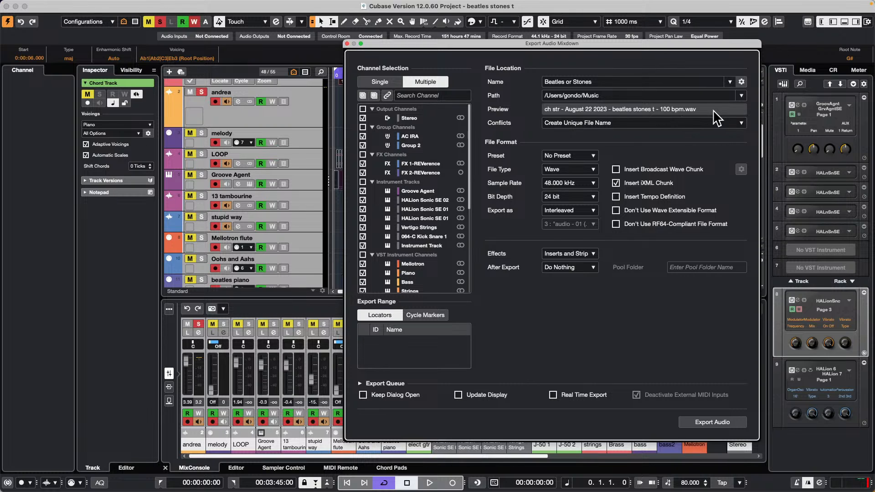
click(593, 265)
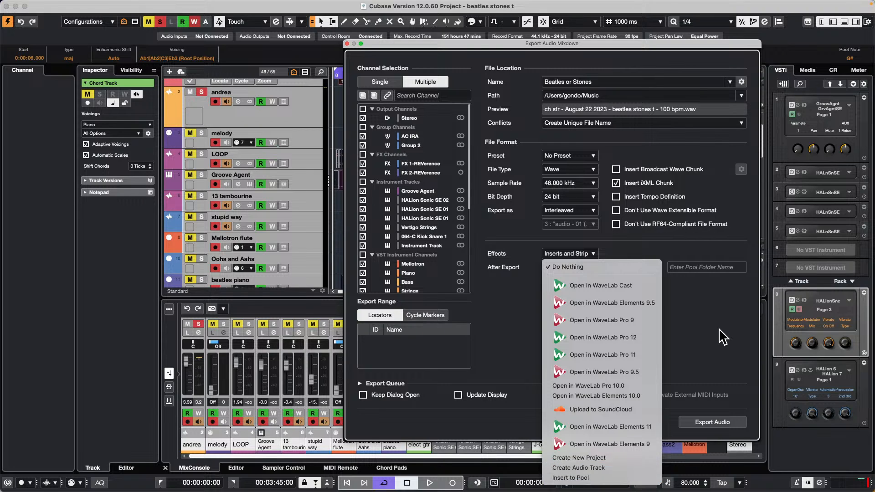
click(663, 334)
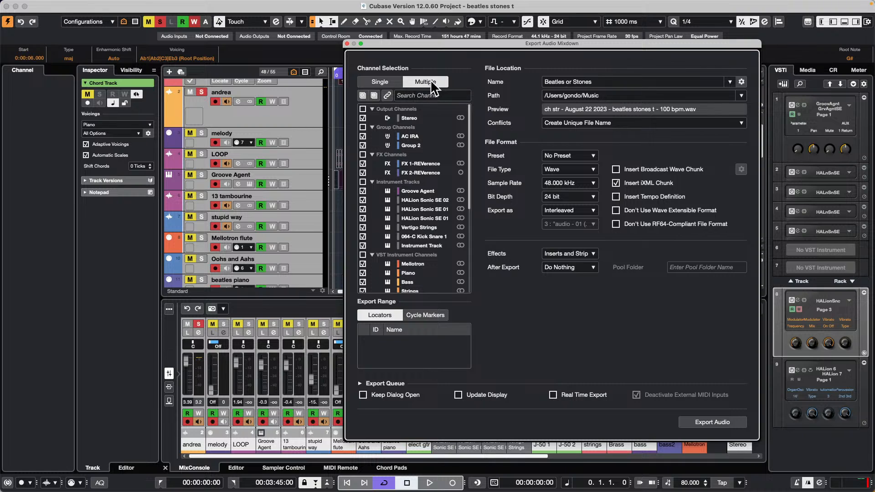
Step: Include all output channels in the mixdown and check the rest of the channel selection
click(363, 109)
scroll(377, 132, down, 5)
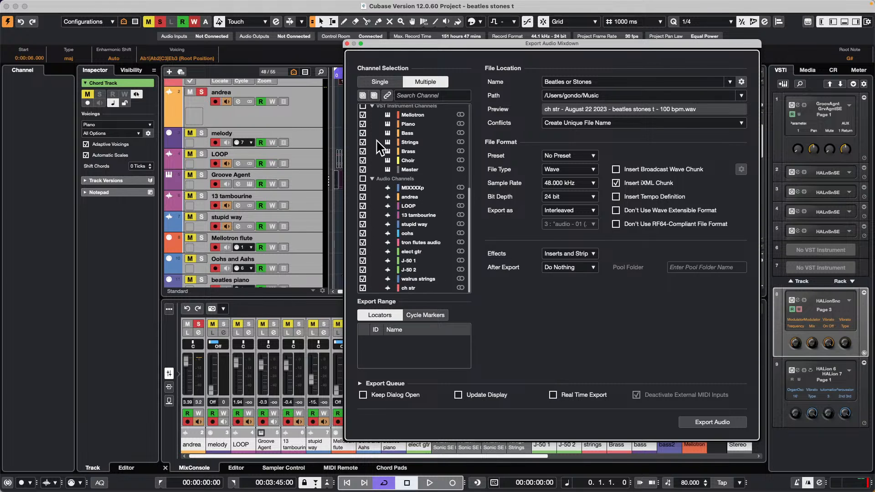
scroll(378, 147, up, 5)
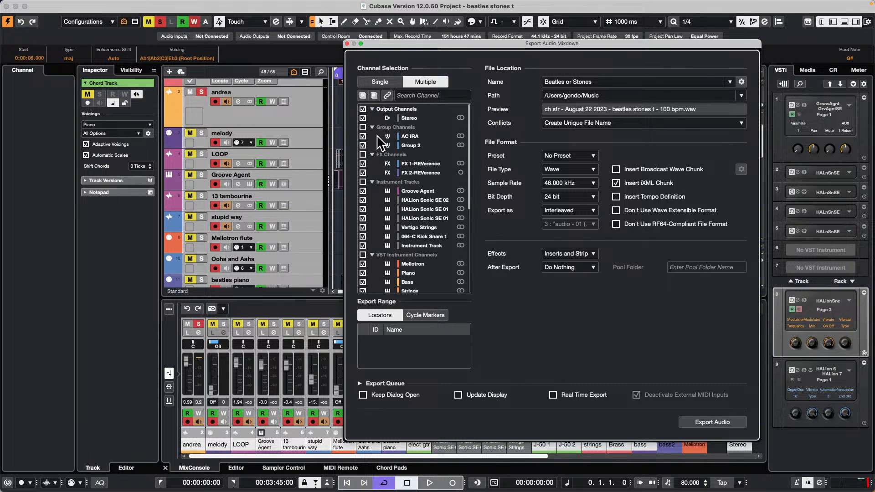
Step: Keep Inserts and Strip as the export effects, review the After Export choices and close the export dialog
click(576, 253)
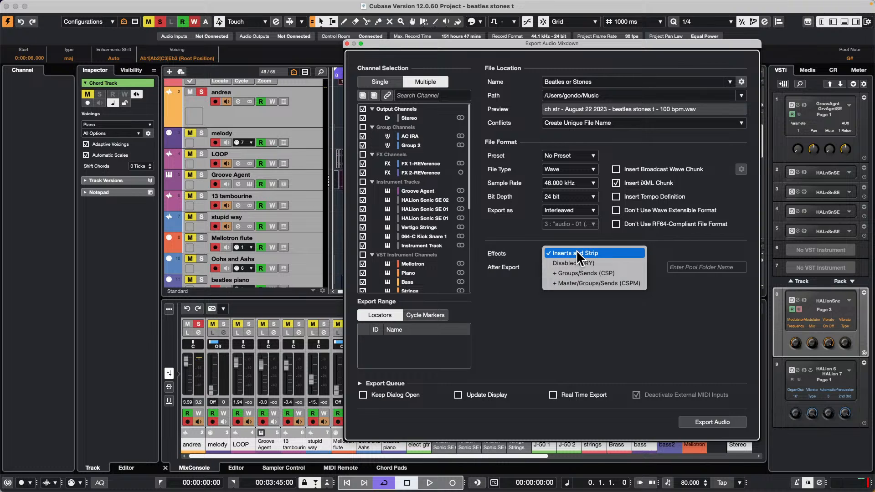
click(576, 250)
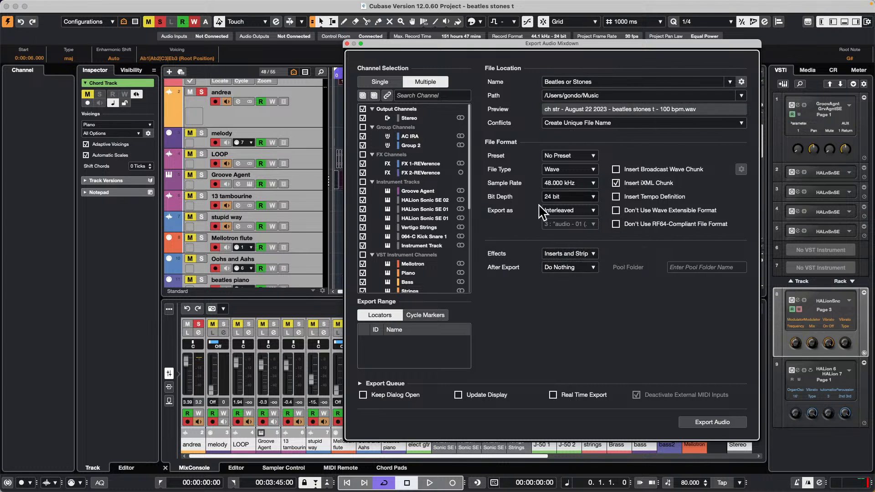
click(567, 267)
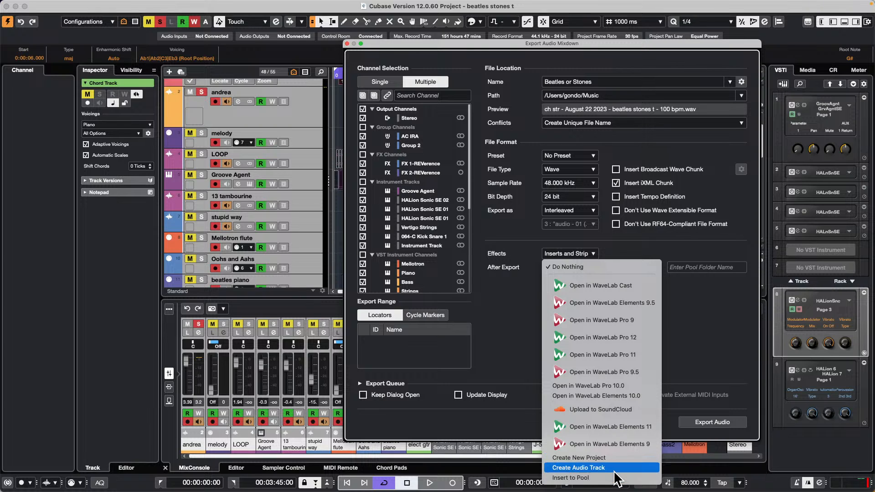
click(718, 353)
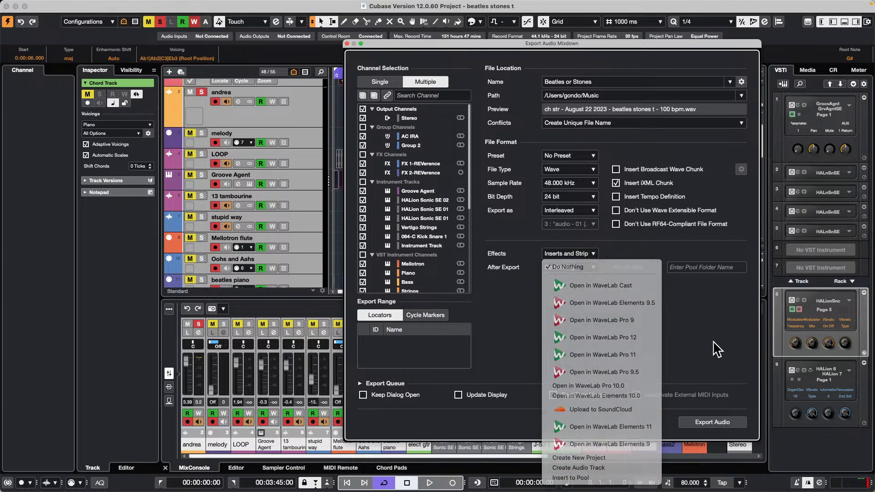
click(347, 43)
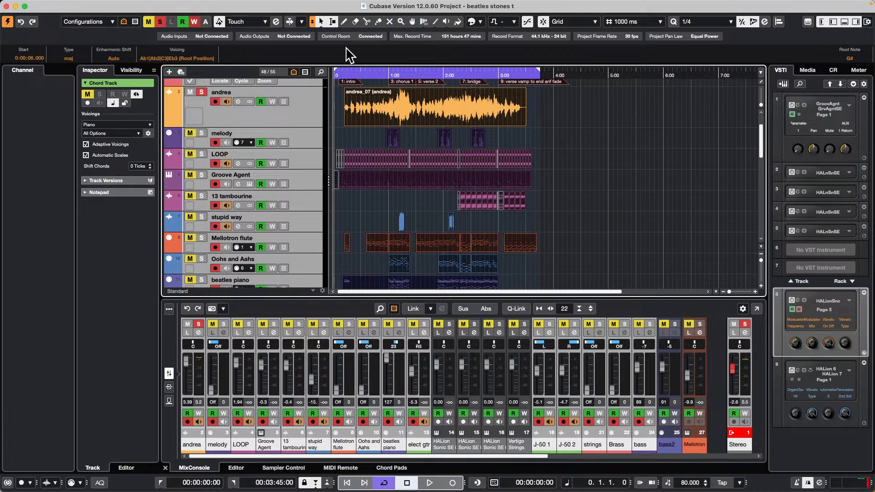
Step: Switch to the open "jump off" project and activate it
mouse_move(268, 2)
mouse_move(295, 2)
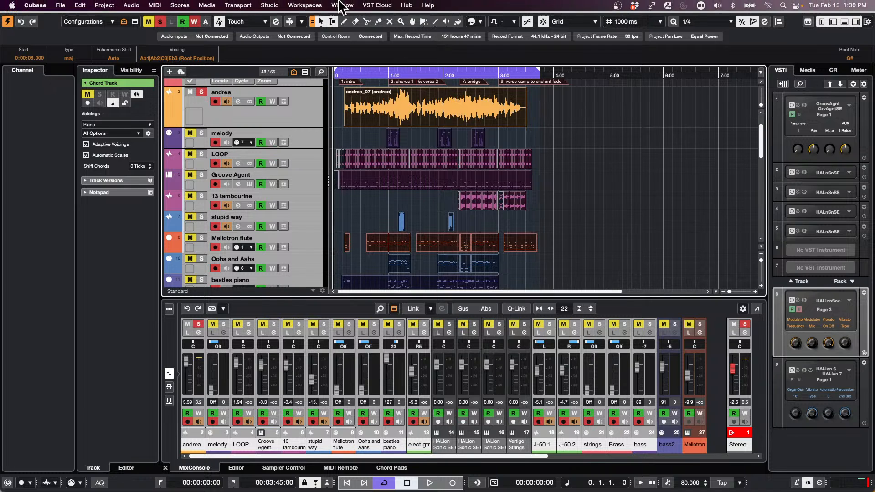
click(341, 5)
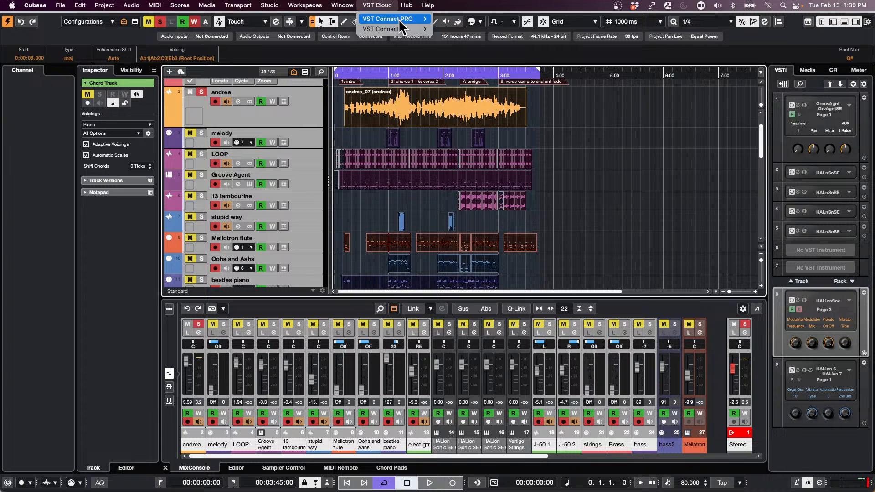
mouse_move(342, 5)
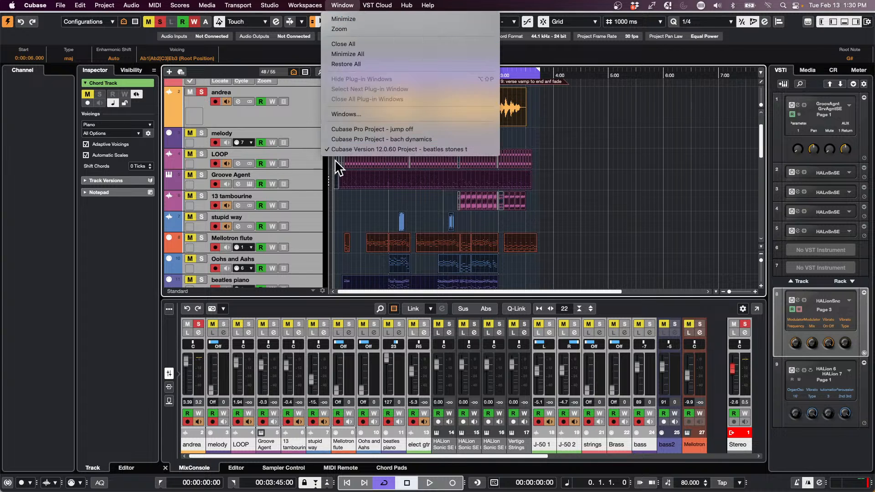
click(415, 130)
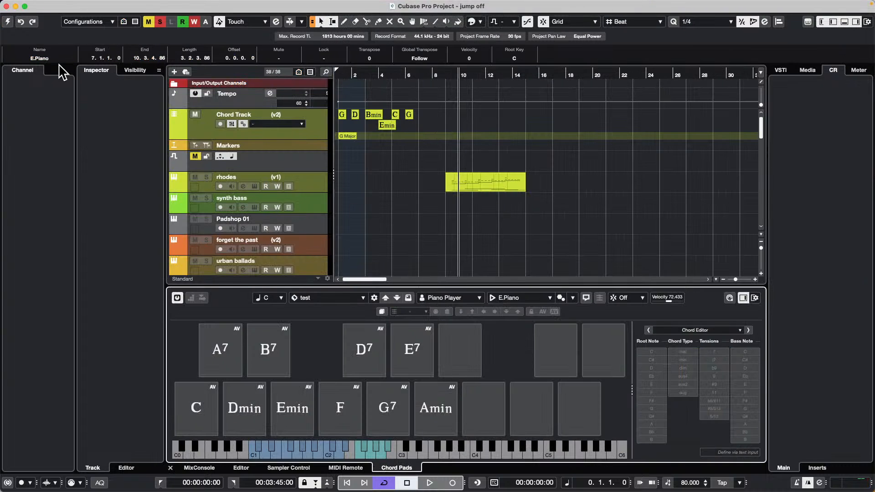
click(7, 23)
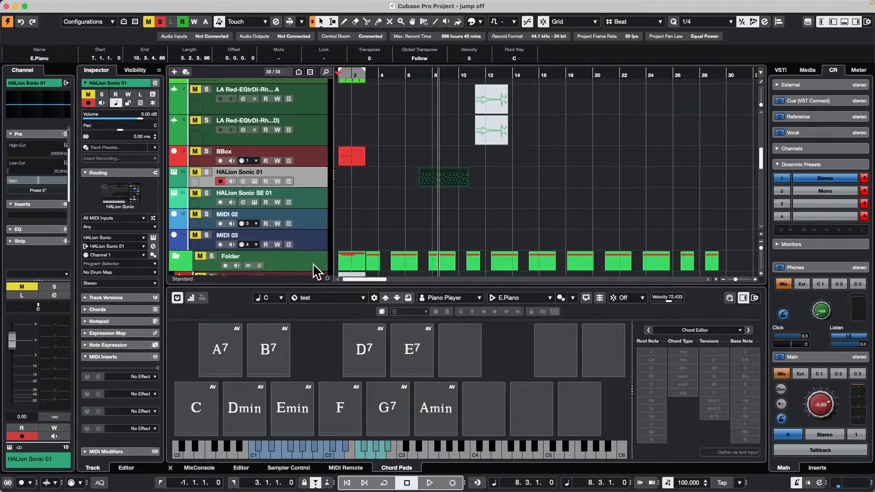
Step: Select the urban ballads instrument track and solo it
click(312, 263)
scroll(312, 214, up, 5)
scroll(312, 219, up, 4)
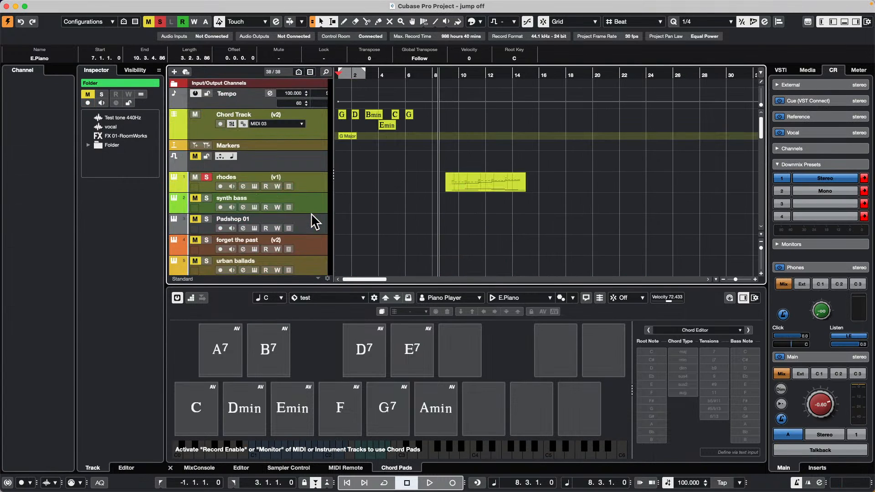
scroll(312, 219, down, 4)
click(324, 197)
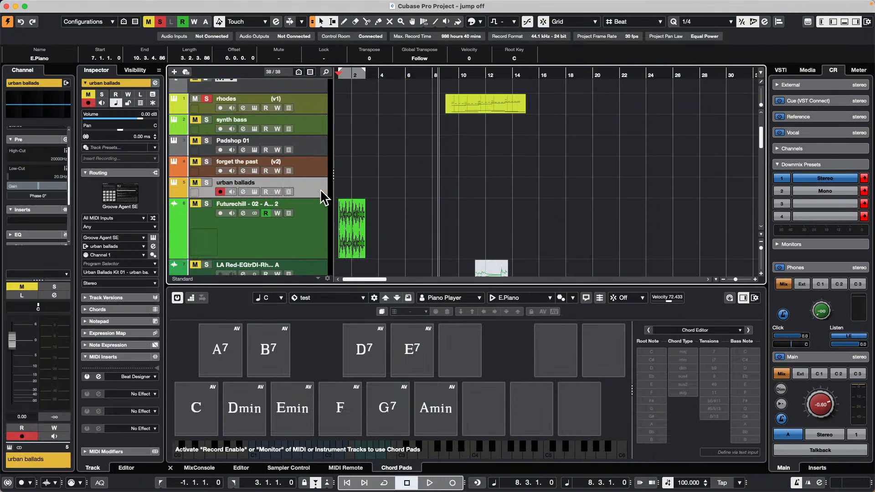
click(207, 183)
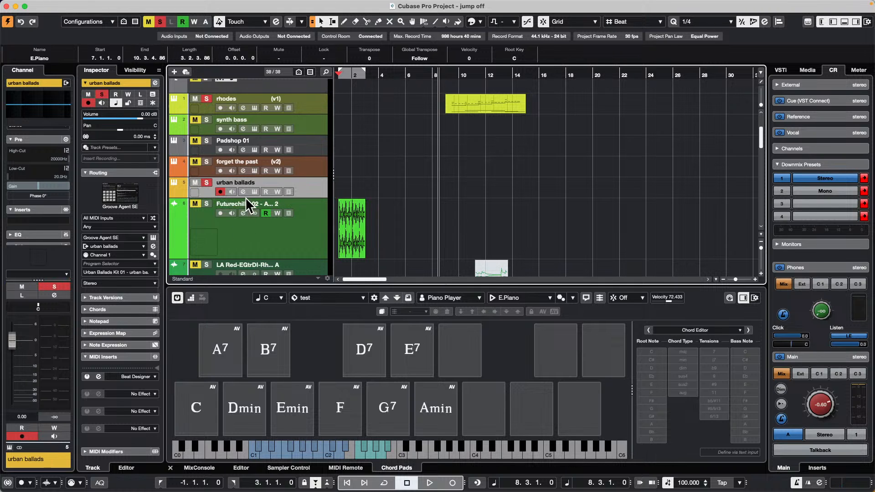
Step: Open the Groove Agent SE instrument of the urban ballads track and audition its Kick 1 pad
click(254, 191)
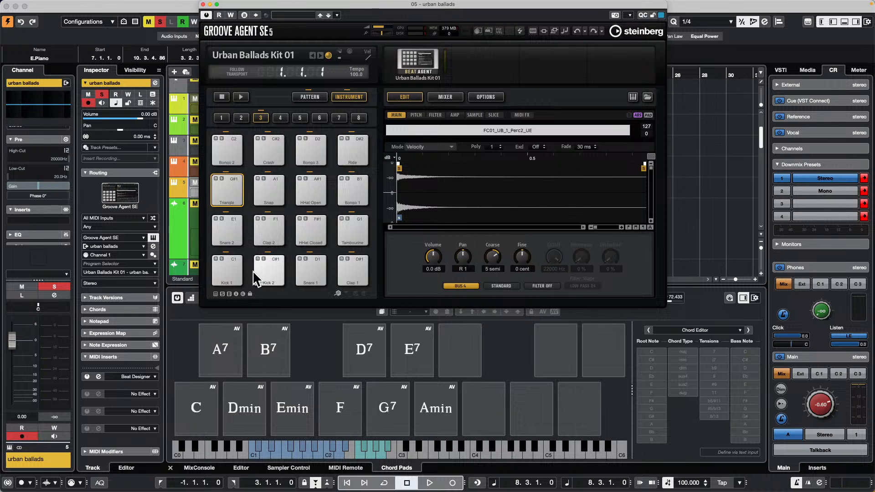
click(225, 274)
click(225, 275)
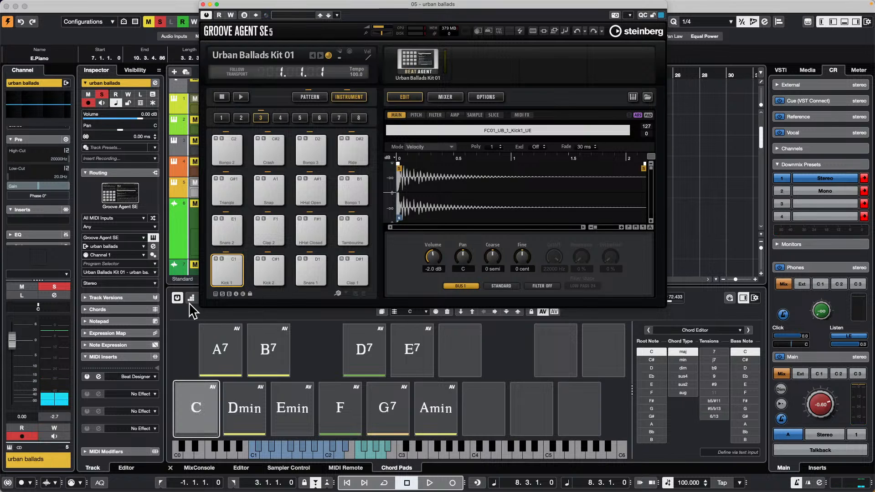
Step: Toggle the chord pads' activation and move the Groove Agent SE window clear of the track list
click(175, 299)
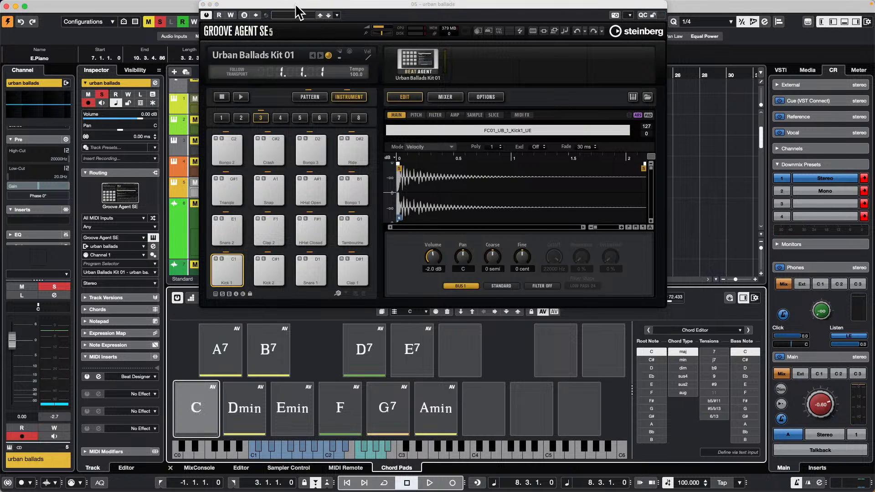
drag(295, 7, 443, 25)
click(317, 195)
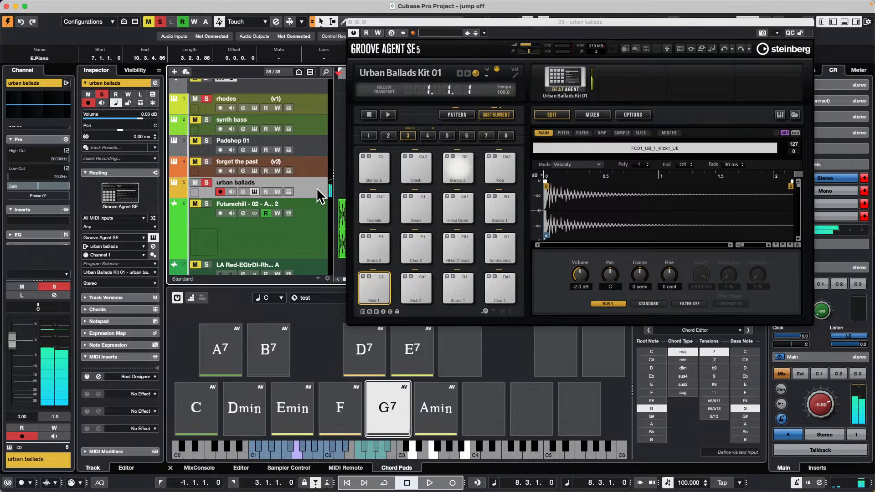
Step: Deactivate the chord pads and set the Kick 1 sample's playback mode to Until Release in Groove Agent SE
click(178, 298)
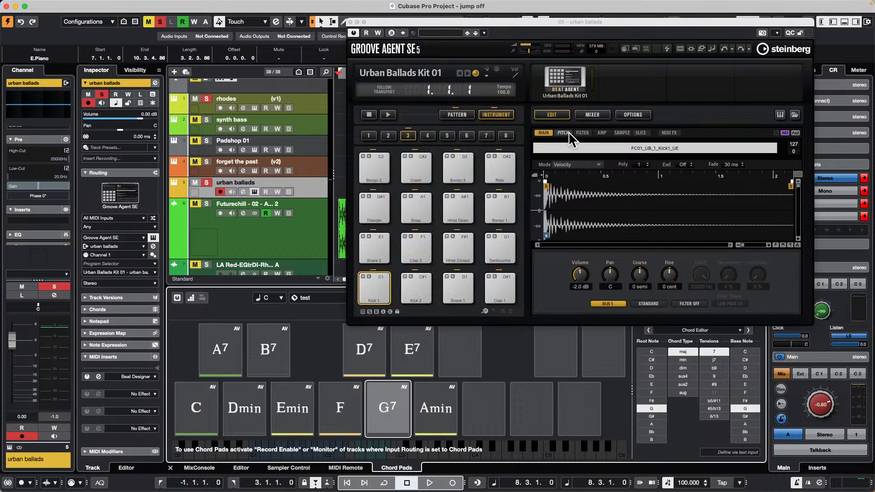
click(618, 133)
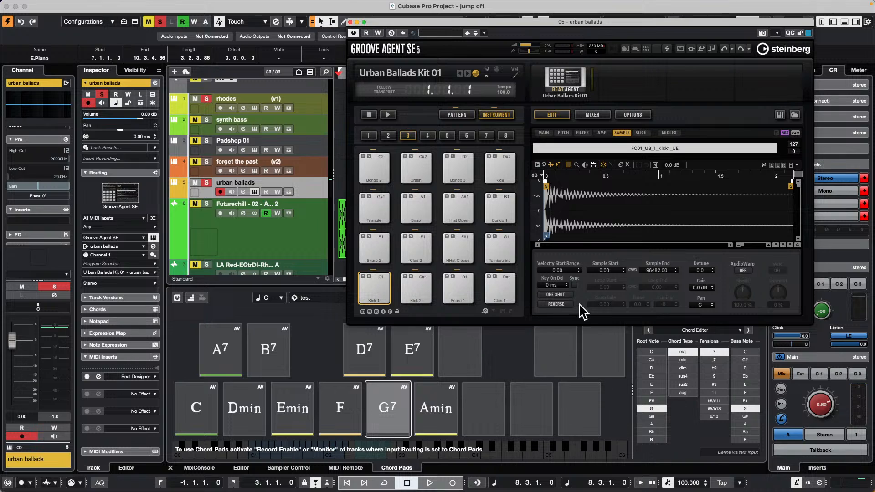
click(565, 294)
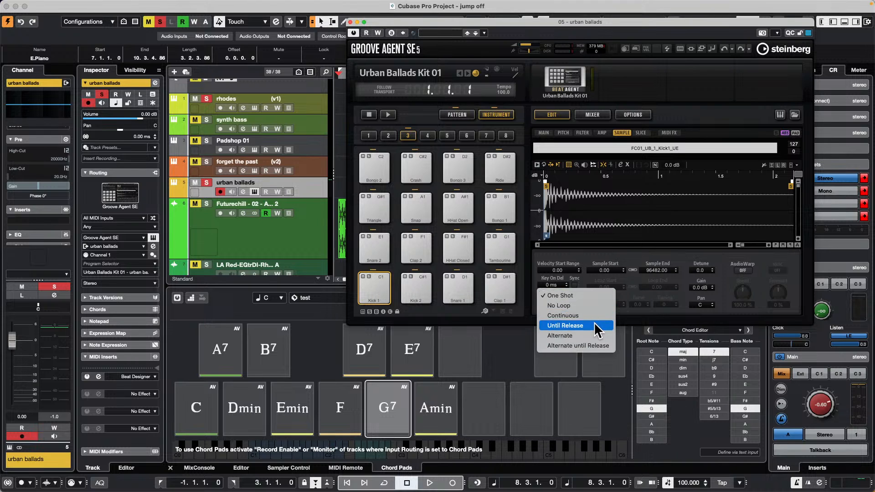
click(632, 203)
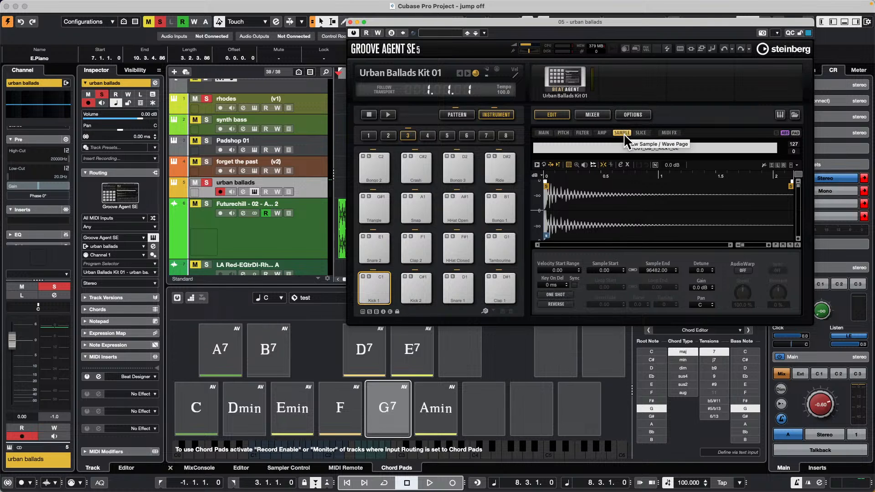
click(563, 295)
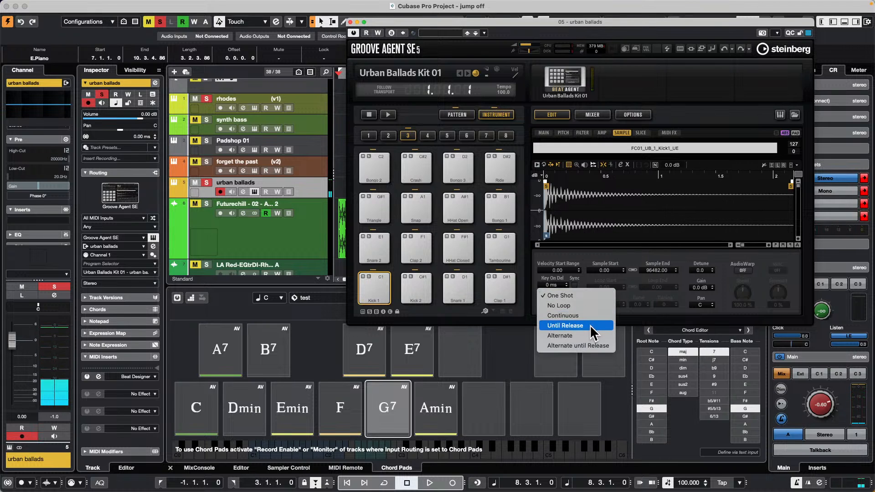
click(589, 324)
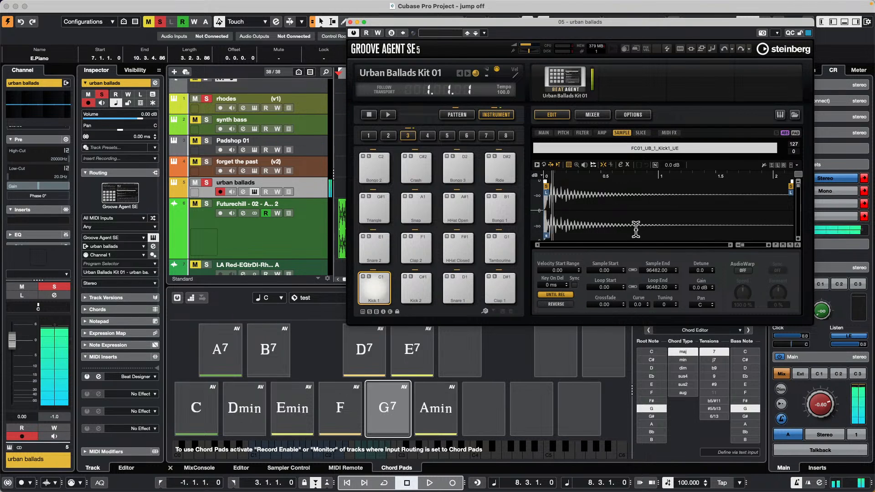
Step: Alternate Kick 1's playback mode between One Shot and Until Release for comparison, finish on One Shot, and close the Groove Agent SE window
click(563, 295)
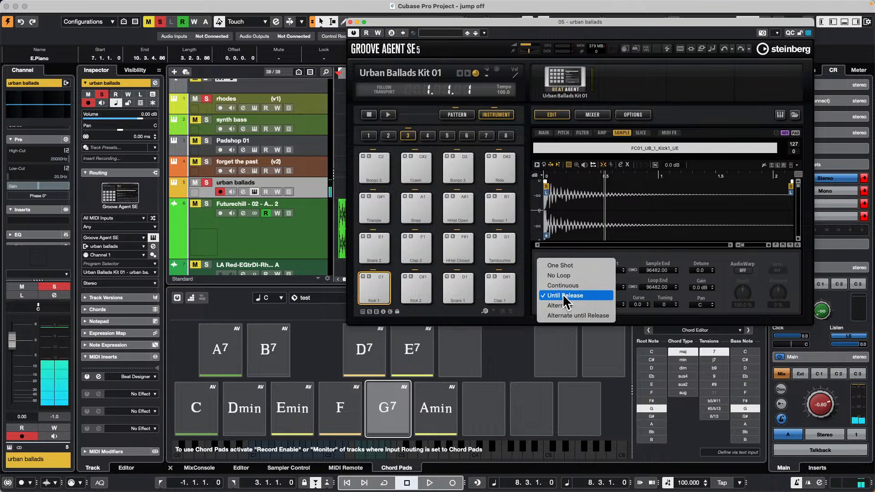
click(573, 264)
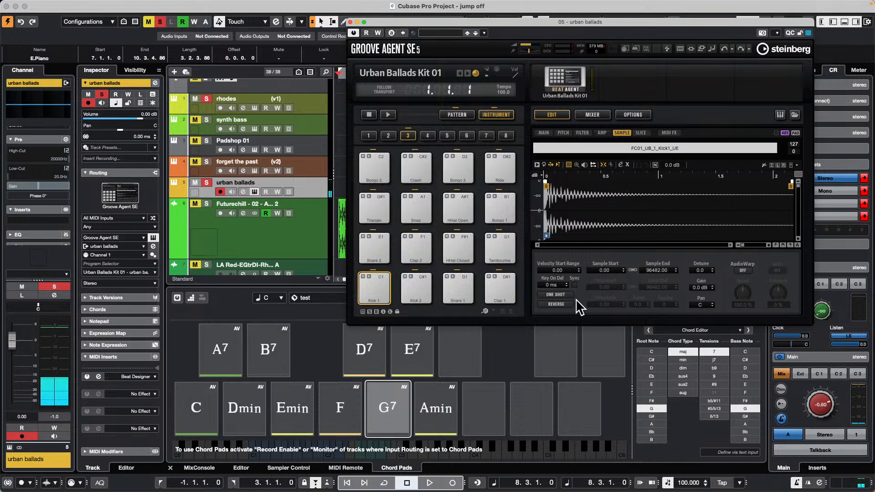
click(557, 295)
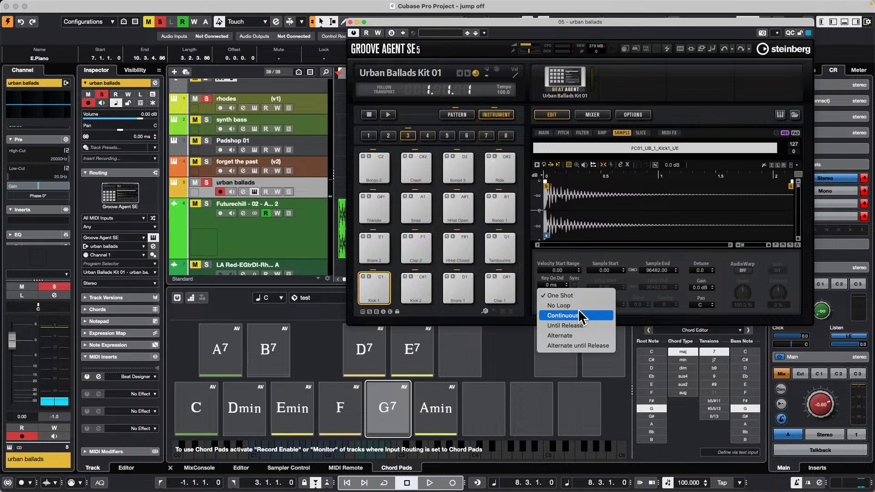
click(581, 325)
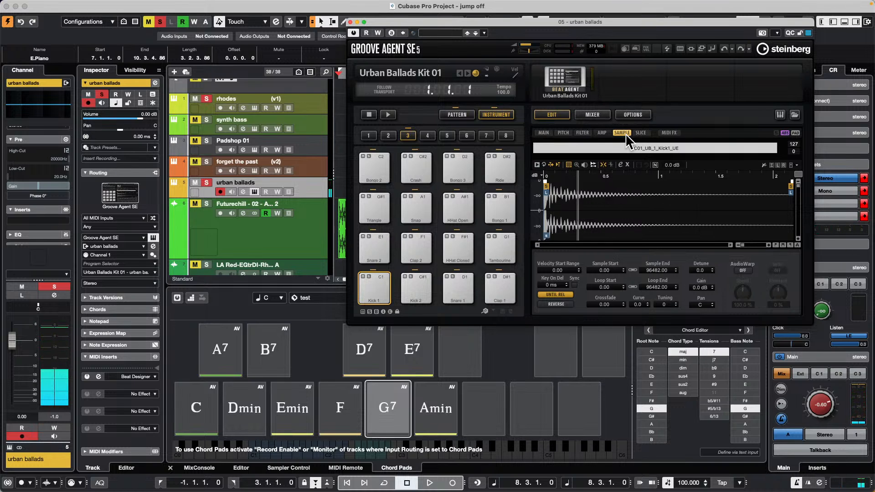
click(558, 295)
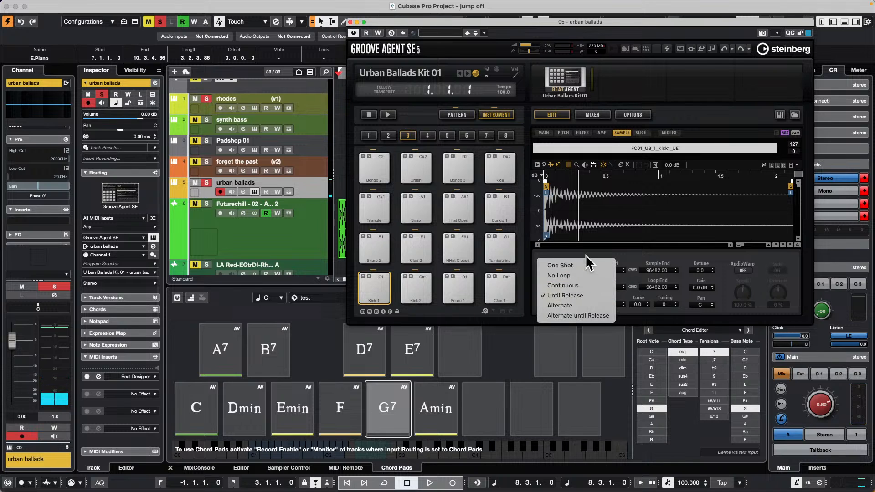
click(583, 267)
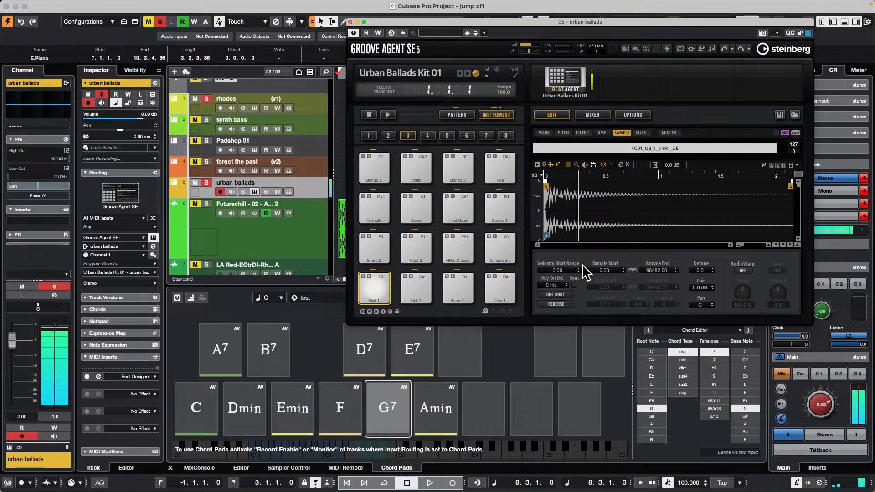
click(562, 294)
click(566, 324)
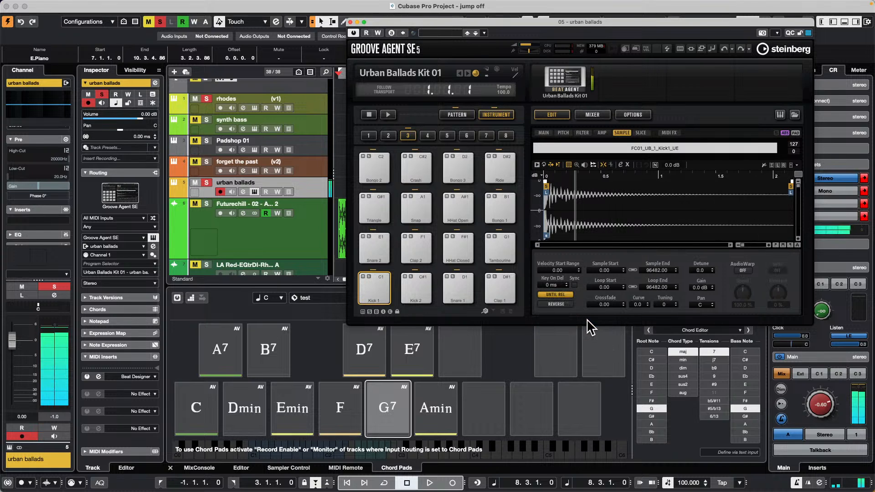
click(556, 295)
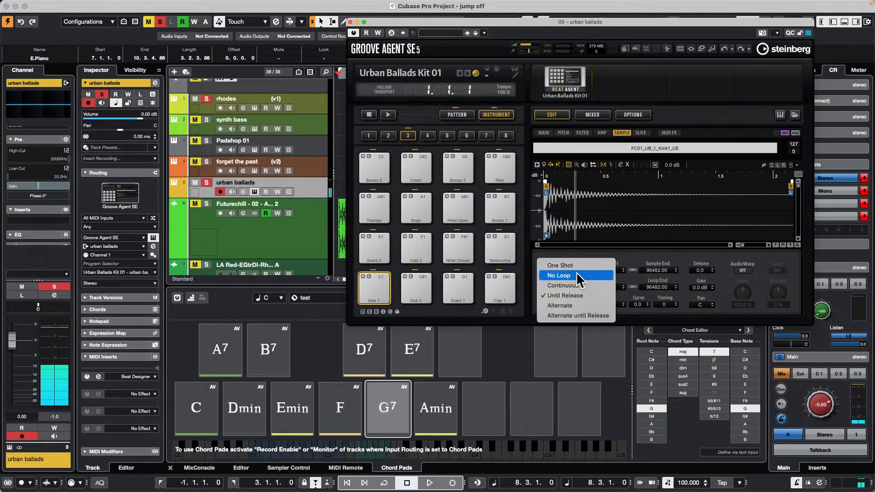
click(581, 265)
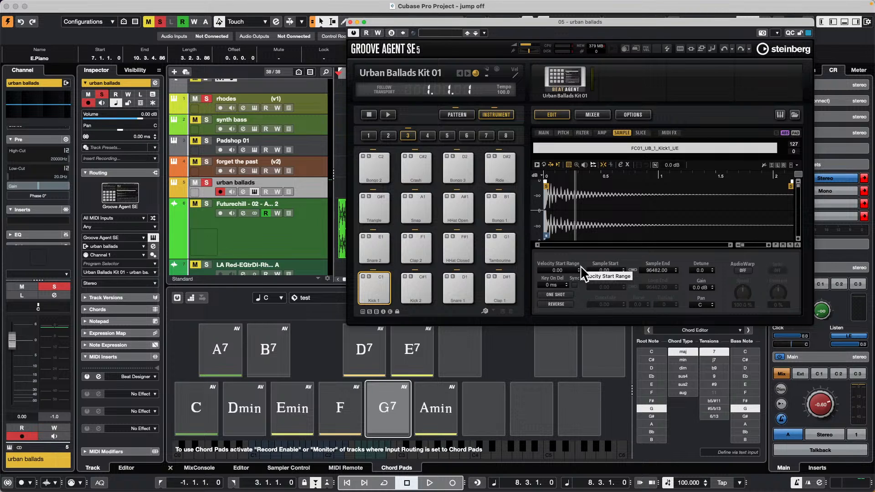
click(350, 22)
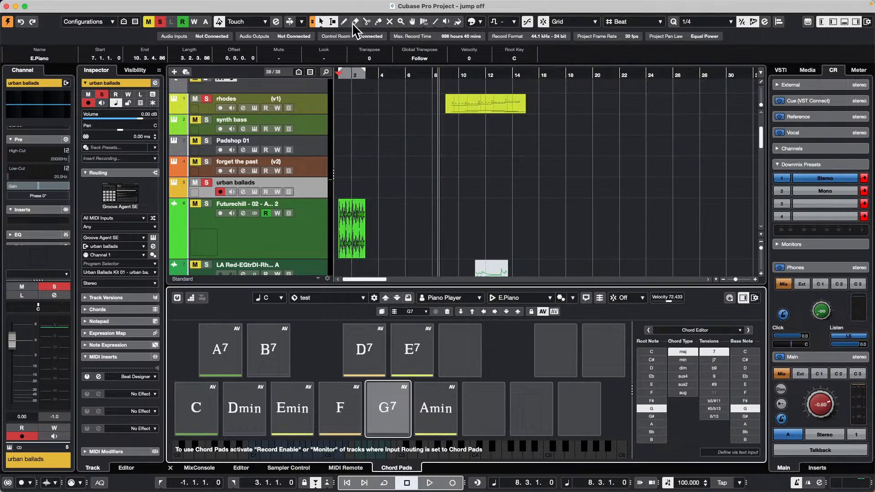
click(61, 5)
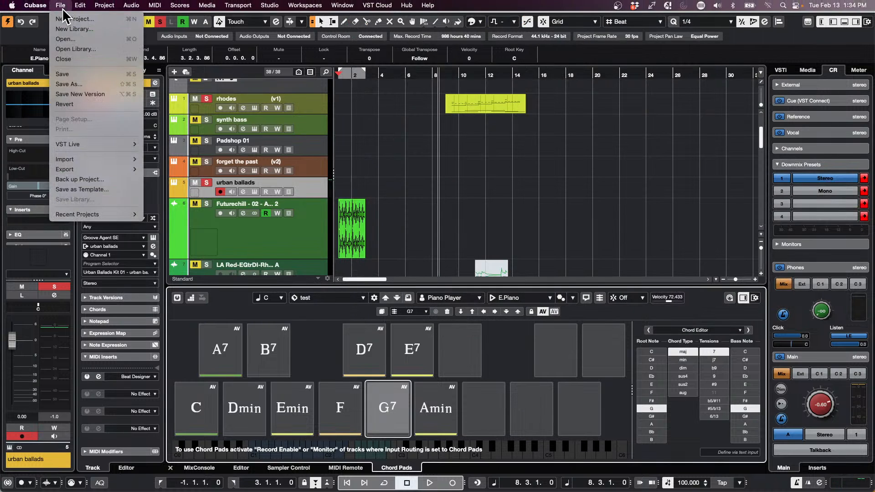
mouse_move(84, 216)
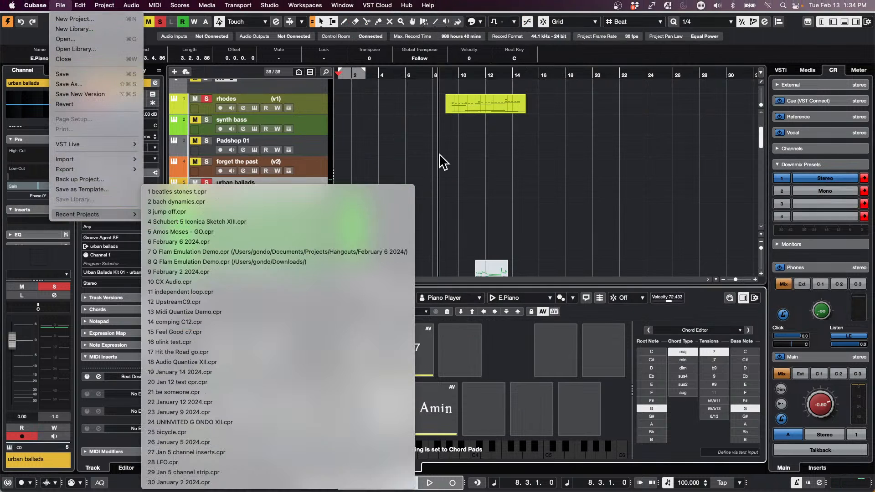
click(166, 211)
scroll(378, 132, down, 8)
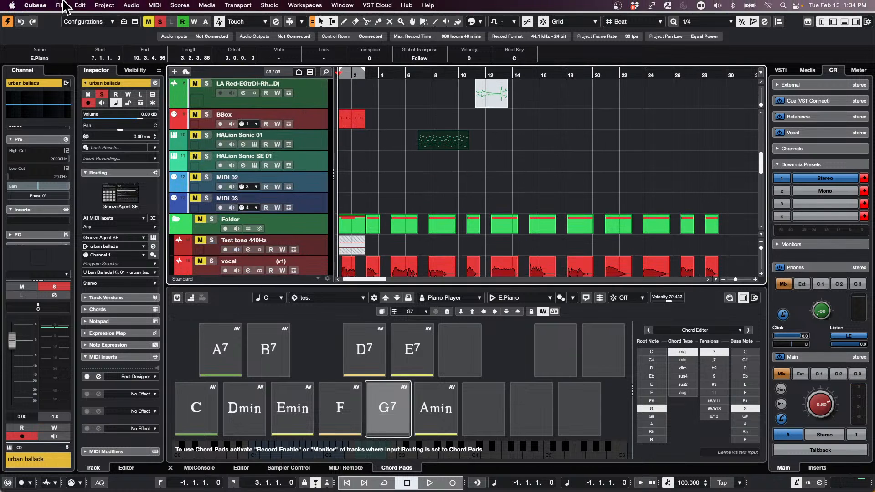
Step: Import the video file "We Are Steinberg This Is Our Official YouTube Channel.mp4" from the Export Video folder into the project
click(63, 5)
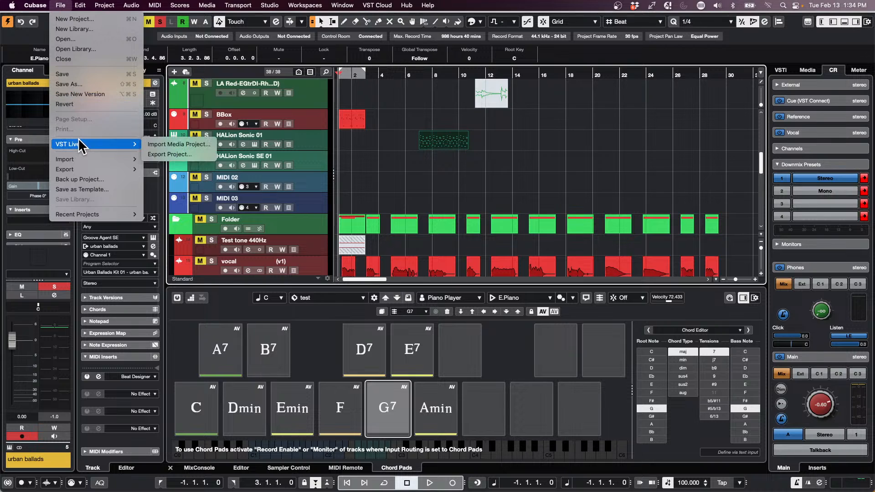
mouse_move(84, 145)
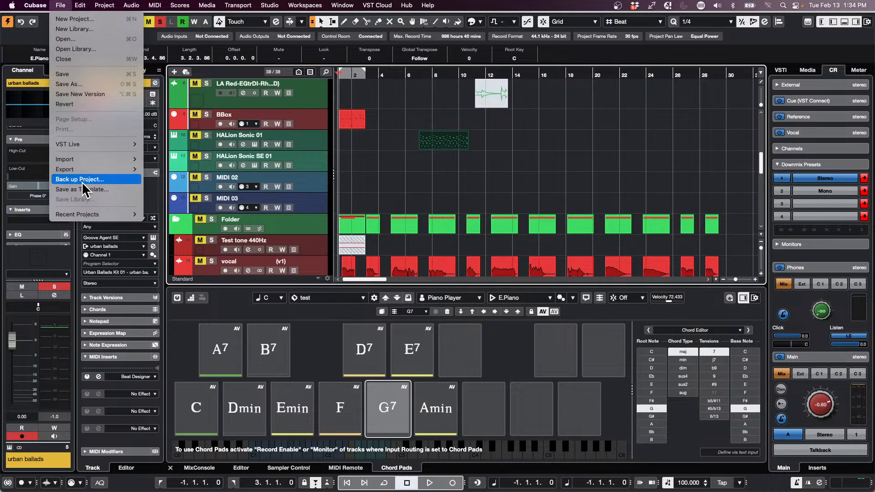
mouse_move(87, 172)
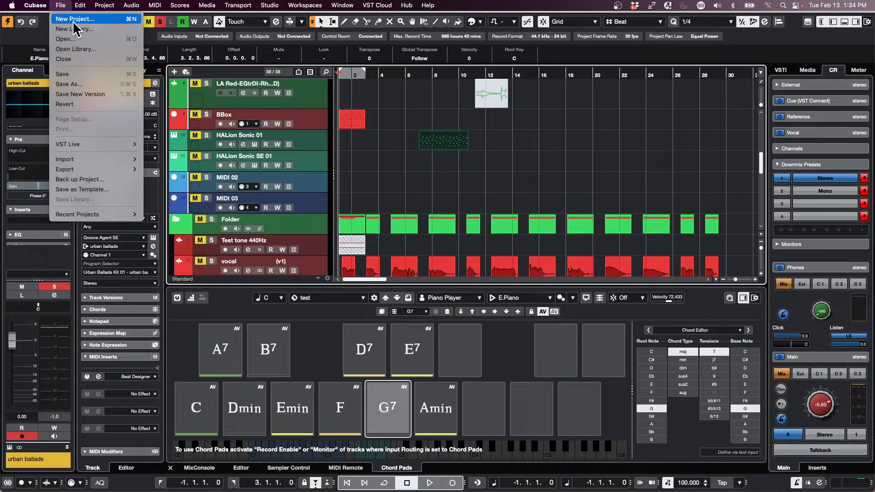
mouse_move(132, 160)
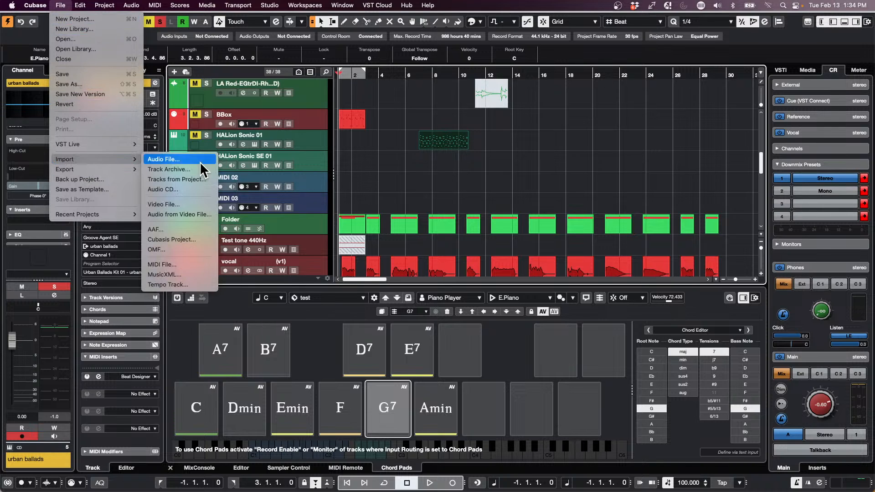
click(175, 205)
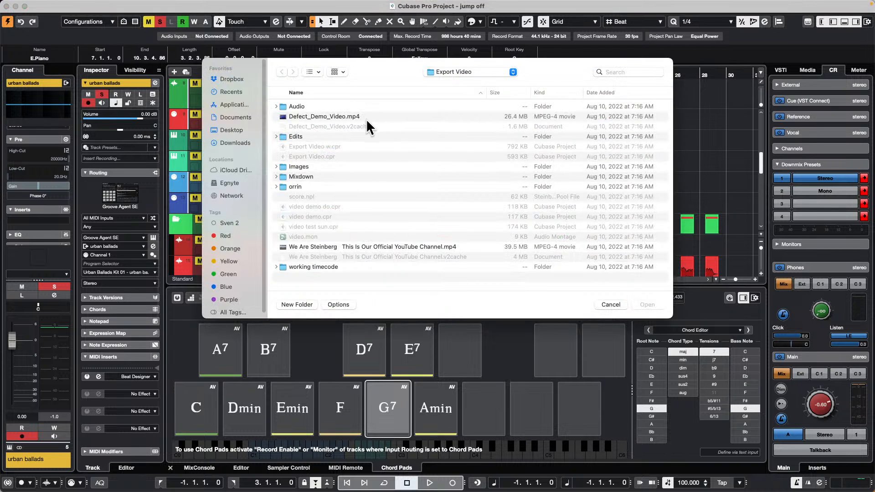
double_click(334, 245)
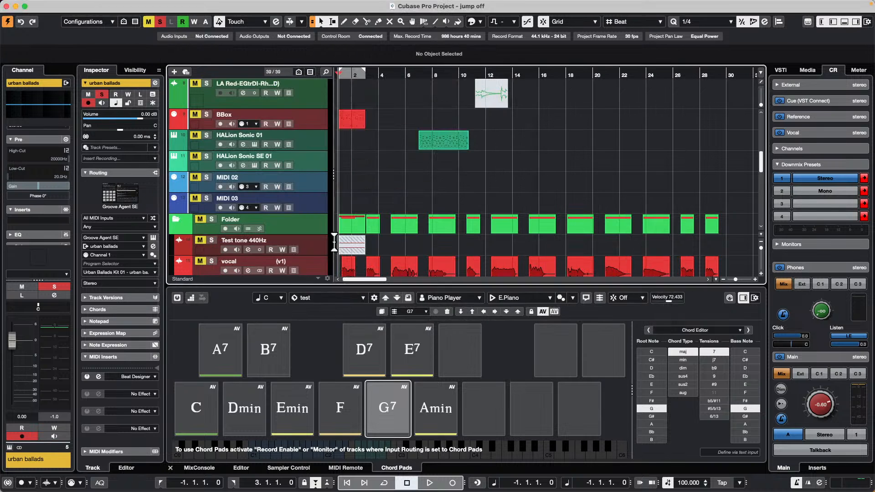
scroll(501, 169, down, 10)
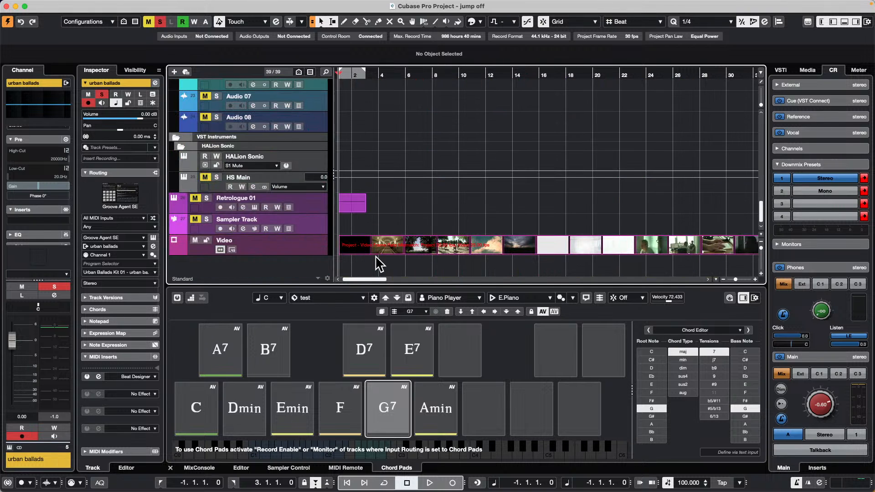
Step: Set the project frame rate to 25 fps by taking it from the imported video in the project setup
key(shift+s)
click(542, 187)
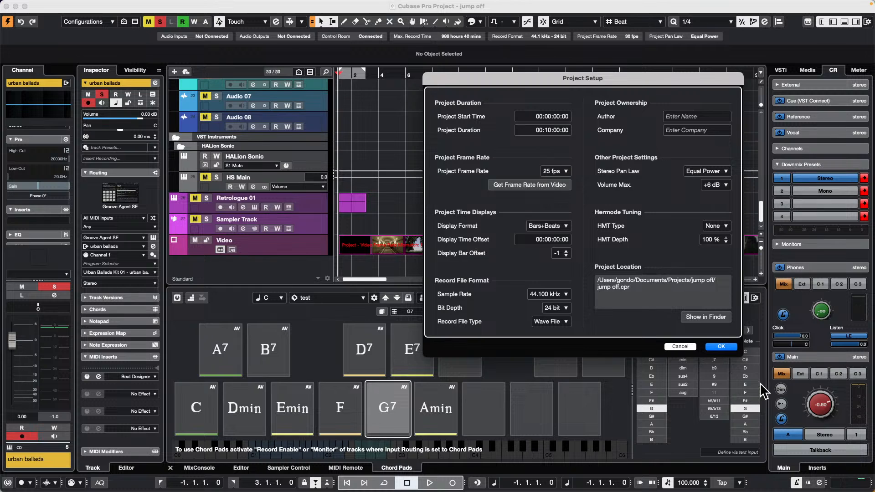
click(722, 346)
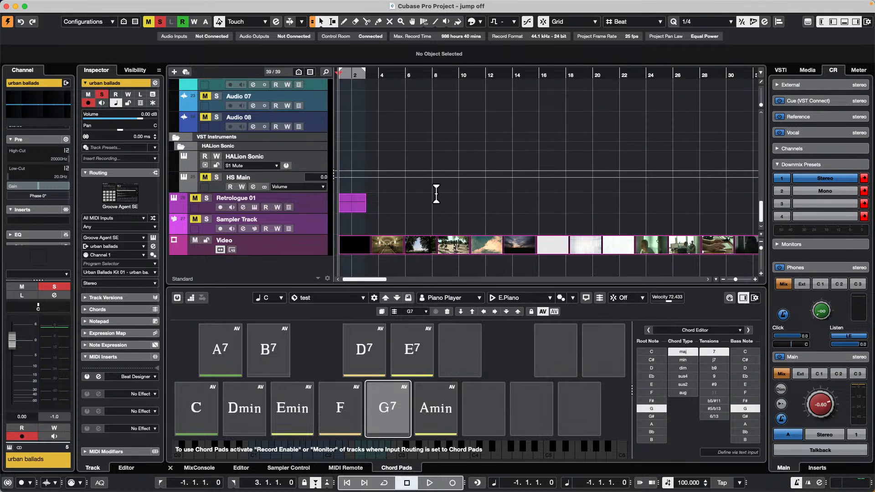
Step: Show the video player and play the video from about bar 8 with the Control Room main level turned fully down
key(F8)
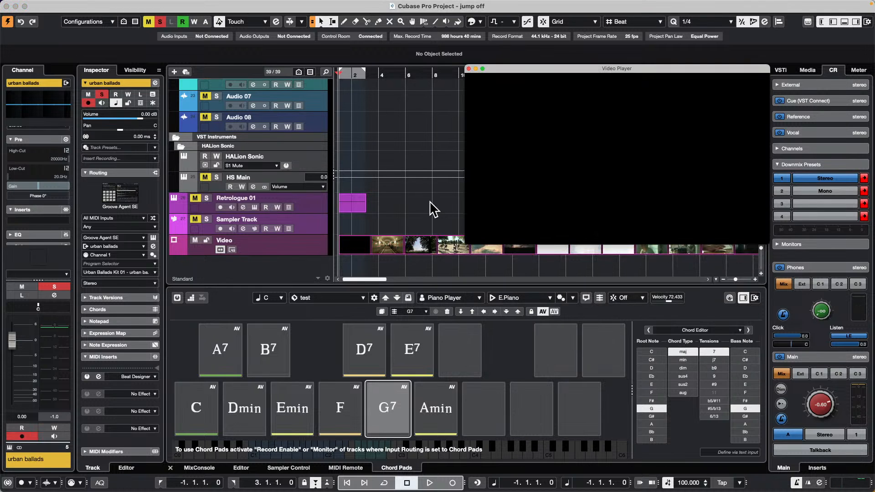
drag(375, 74, 439, 83)
drag(827, 395, 792, 434)
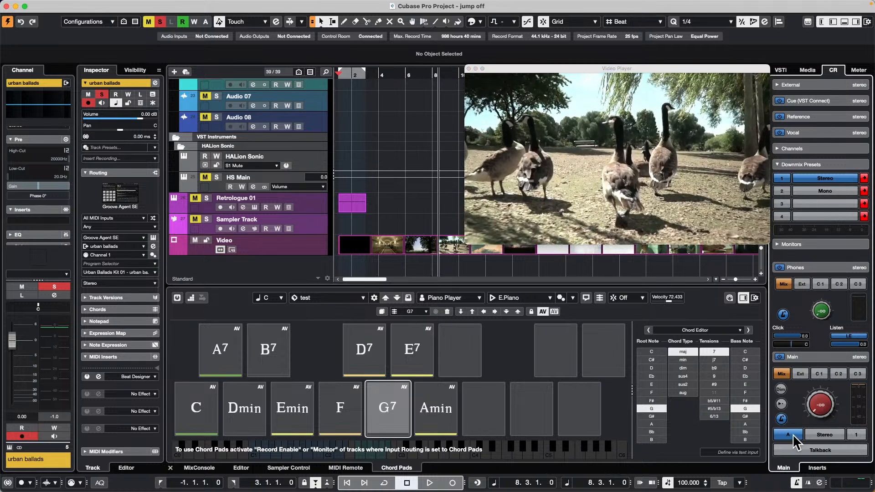
key(space)
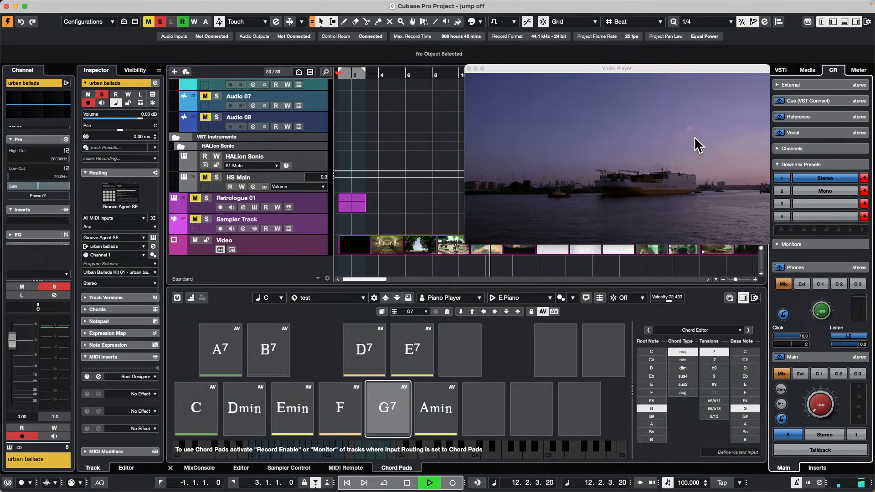
key(space)
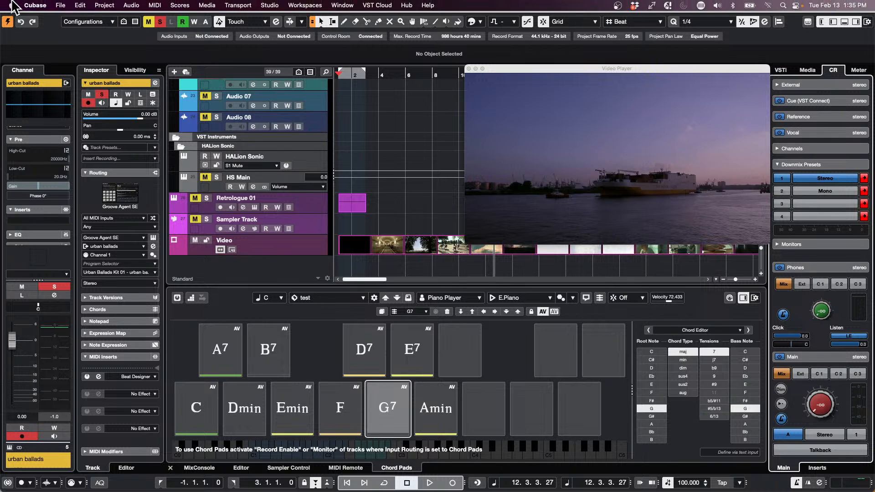
Step: Open the video export dialog and show its Render New Video File settings
click(80, 5)
mouse_move(94, 171)
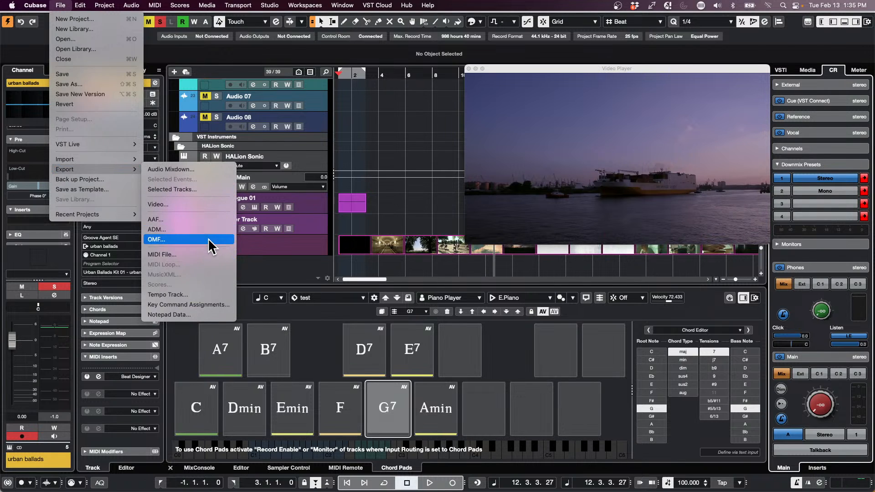
click(213, 204)
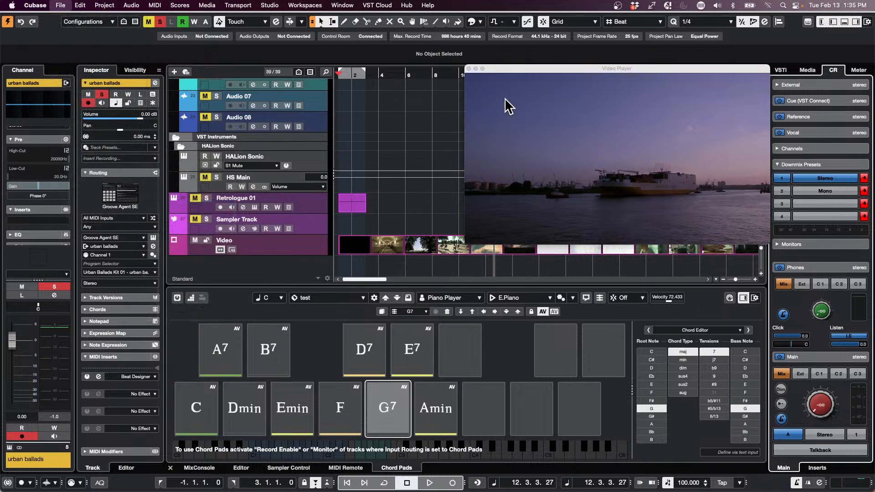
click(299, 38)
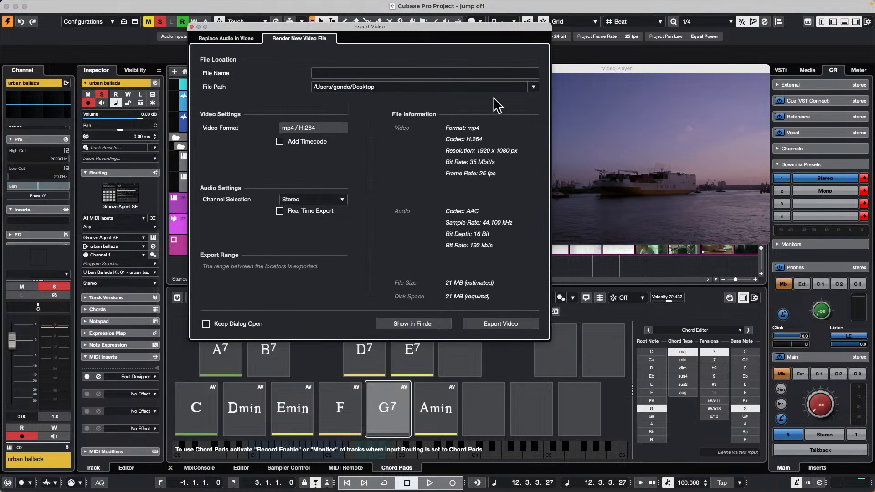
Step: View the Replace Audio in Video export settings and close the video export dialog
click(230, 39)
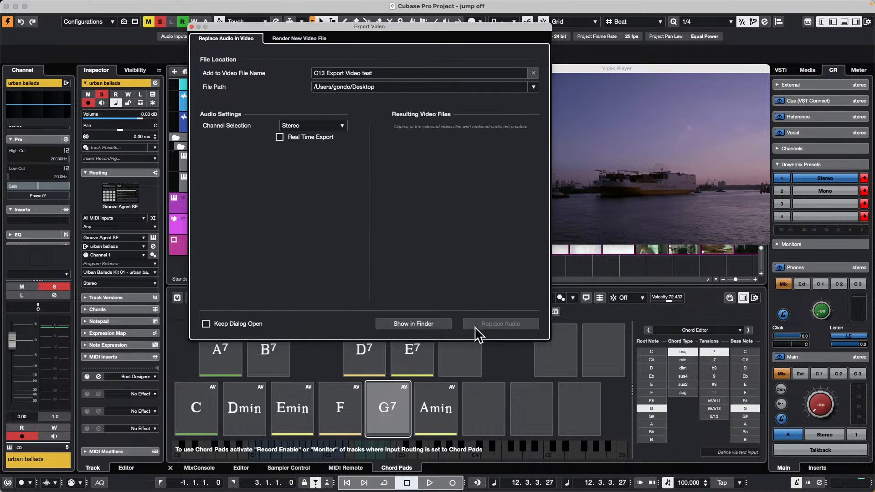
click(191, 26)
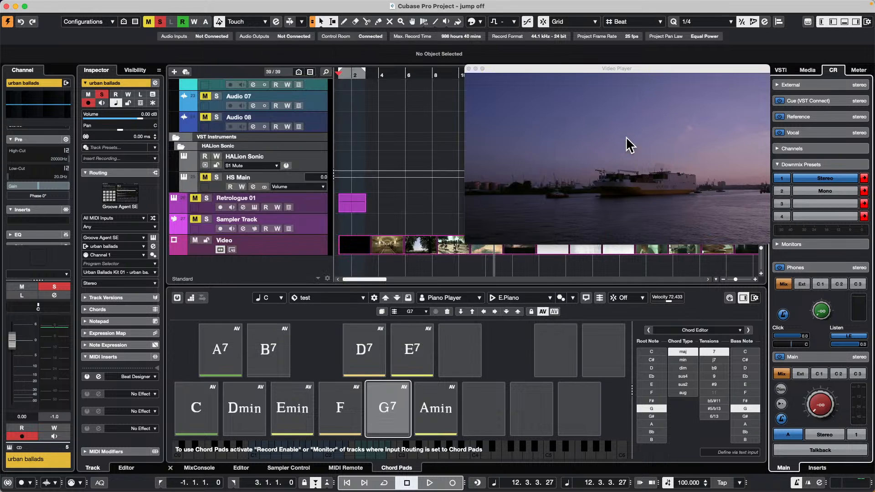
Step: Move the video player window aside, scrub the project cursor to bar 17 and close the player
click(565, 69)
drag(564, 67, 503, 60)
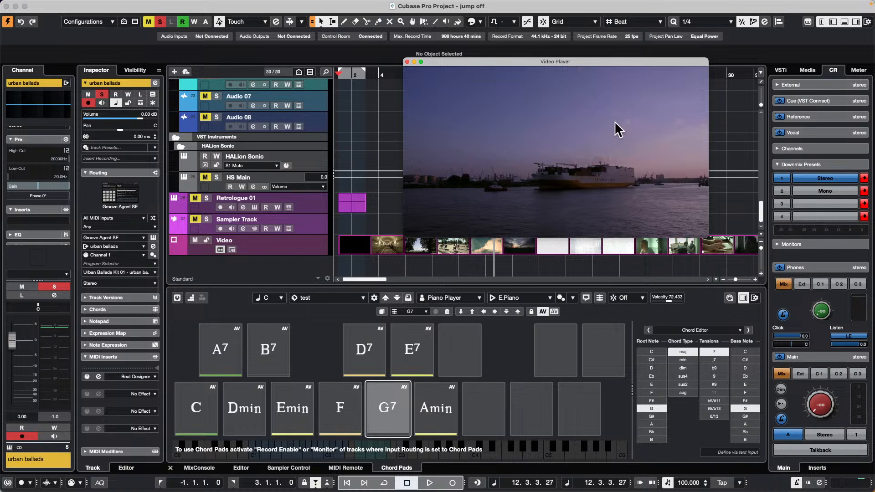
drag(379, 75, 549, 81)
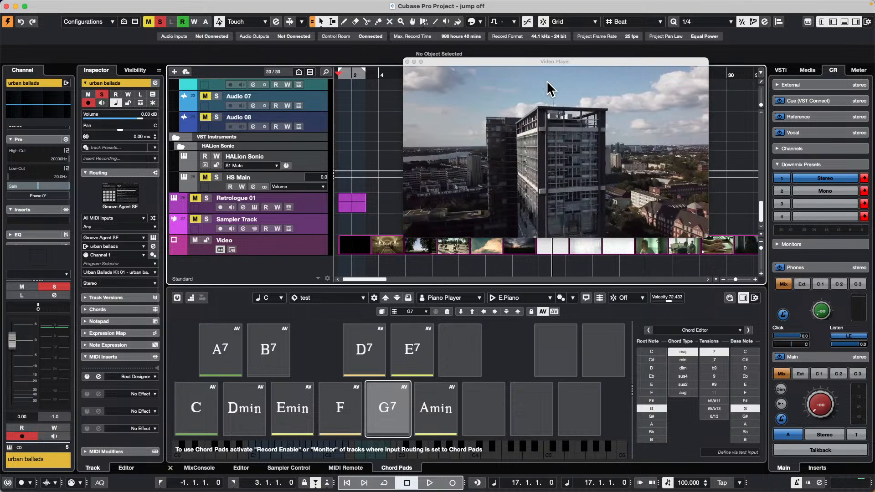
click(409, 62)
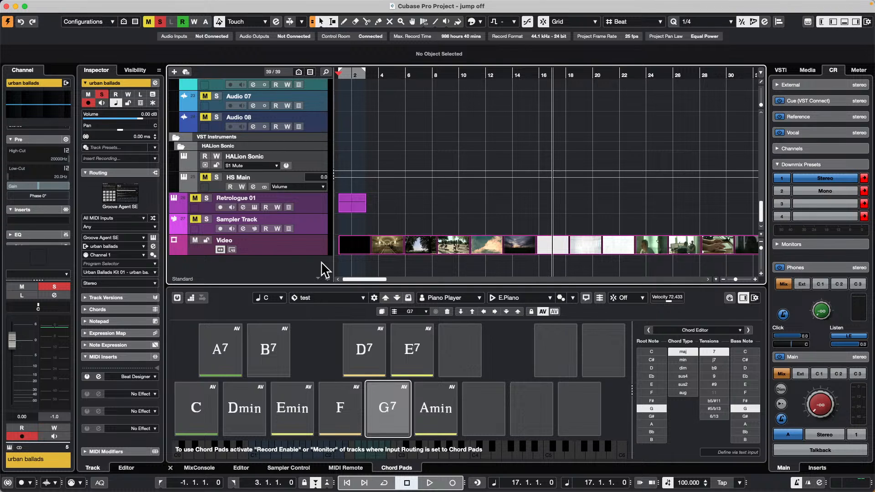
Step: Start playback and review the Audio System settings in the studio setup
key(space)
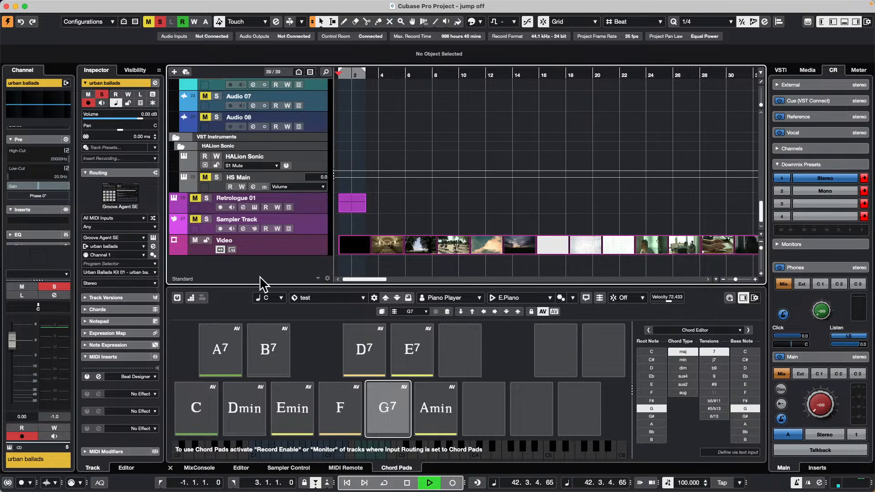
click(322, 5)
mouse_move(269, 5)
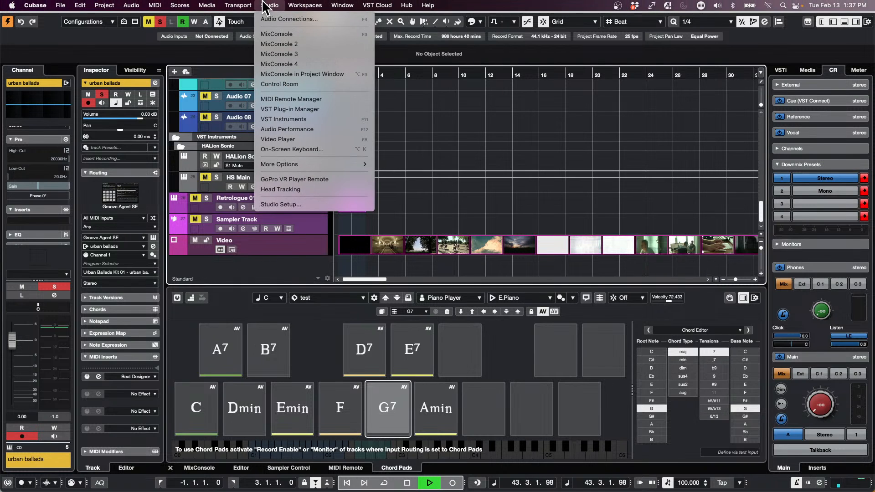
click(300, 203)
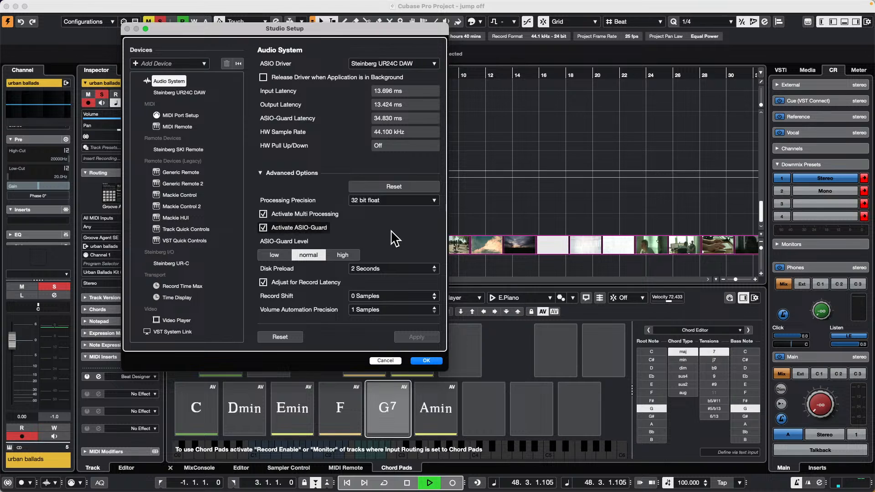
click(426, 360)
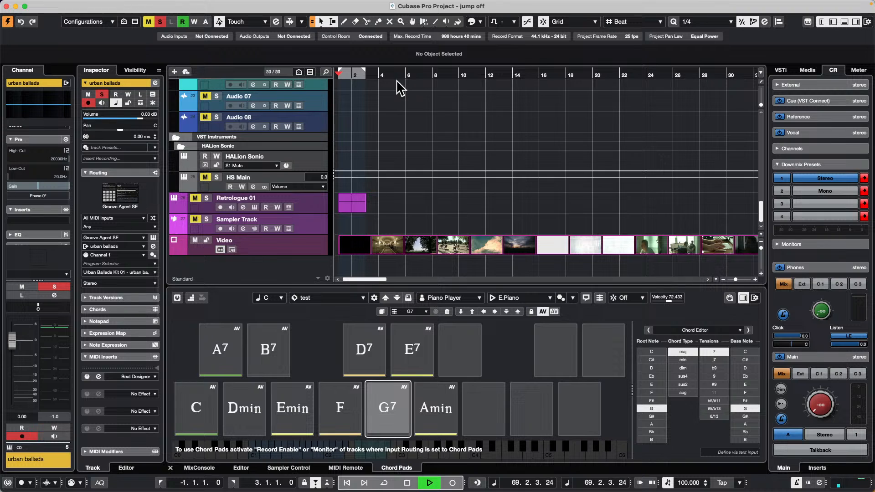
Step: Create a new empty project in the "audio file test" folder
click(60, 5)
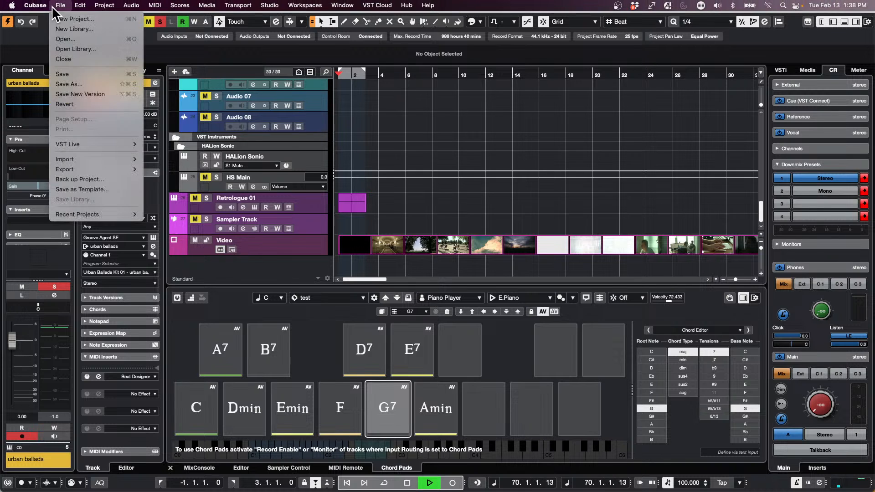
click(121, 20)
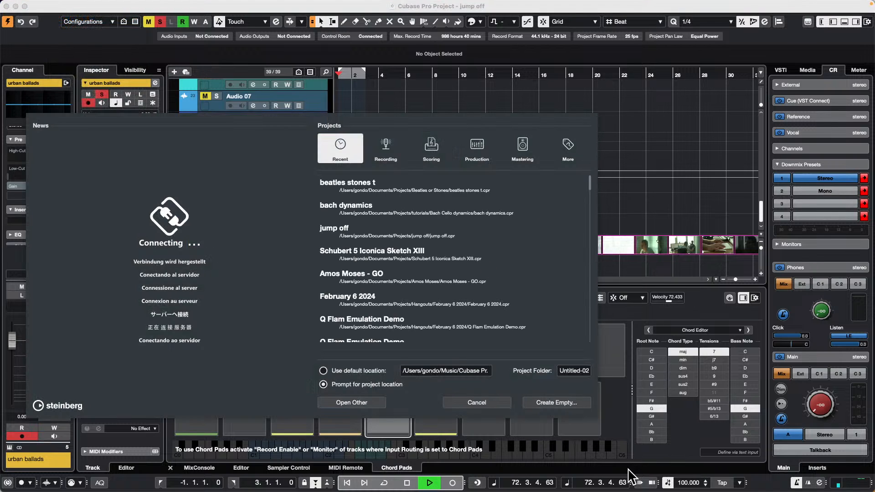
click(556, 402)
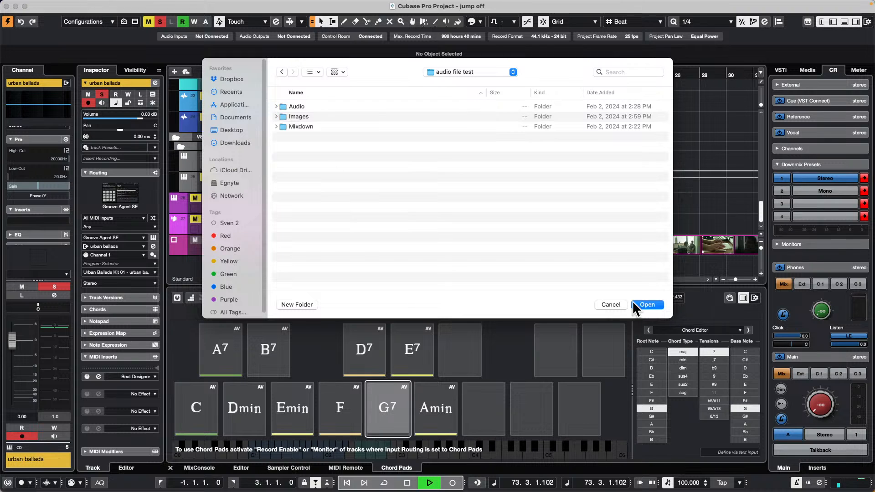
click(647, 305)
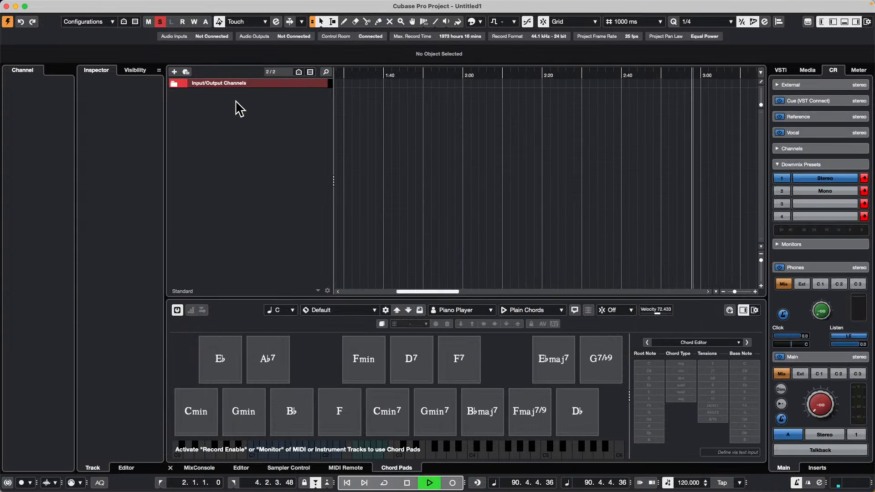
Step: Add an instrument track that uses Groove Agent SE
right_click(236, 109)
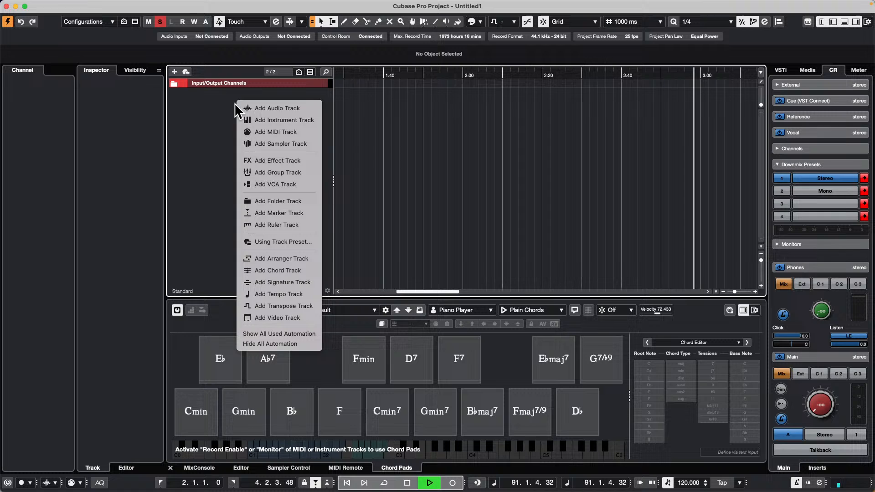
click(298, 120)
click(504, 160)
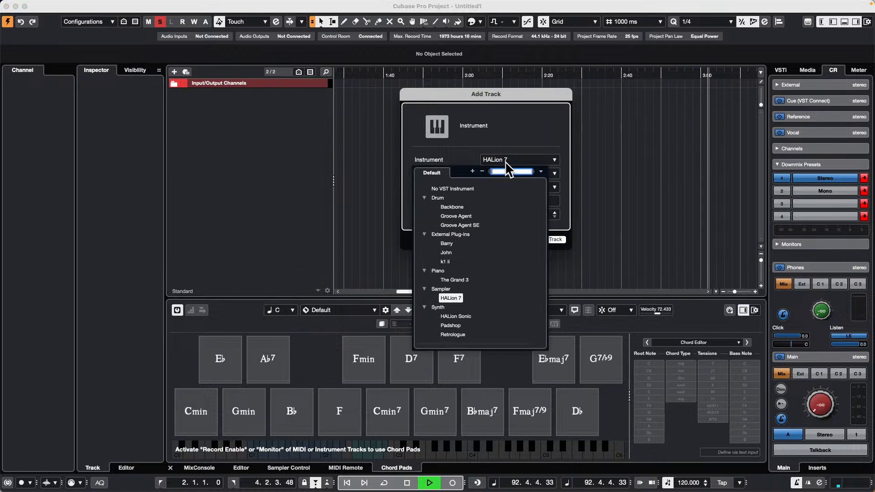
click(448, 224)
click(550, 239)
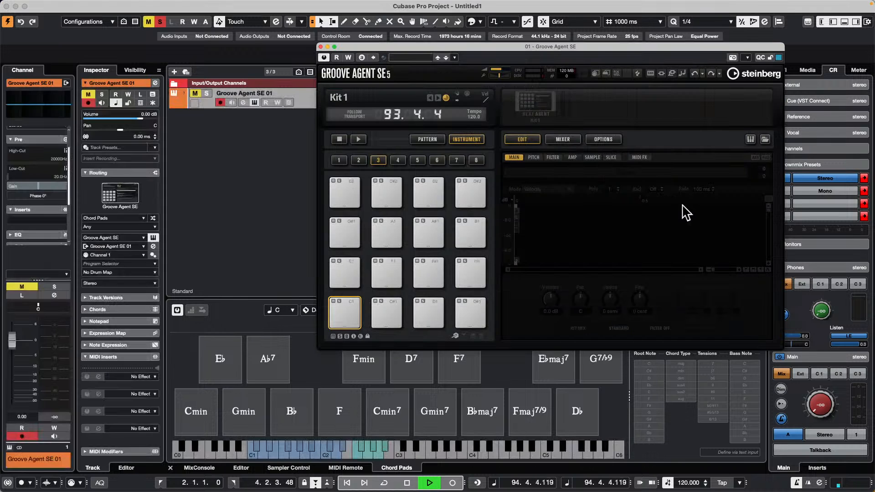
Step: Load the VA BCH kit with its patterns into Groove Agent SE
right_click(538, 111)
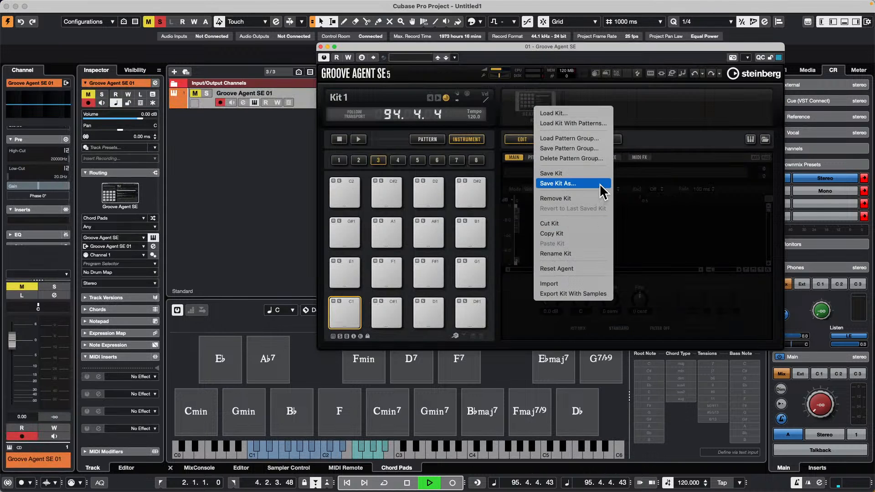
click(596, 123)
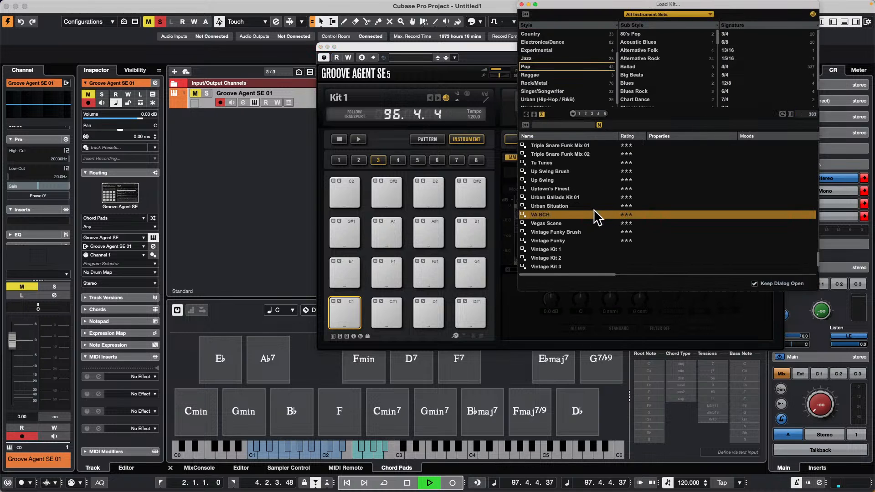
double_click(559, 213)
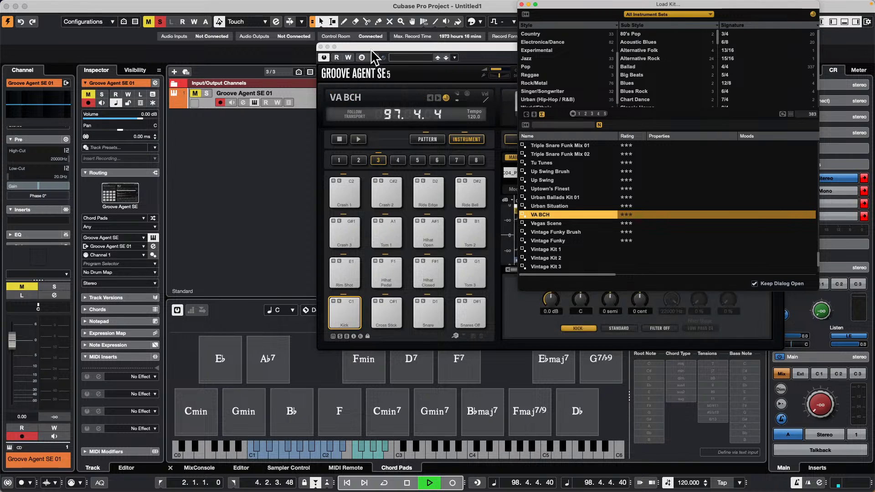
Step: Deactivate all mute and solo states and audition the kick pad of the VA BCH kit
click(342, 314)
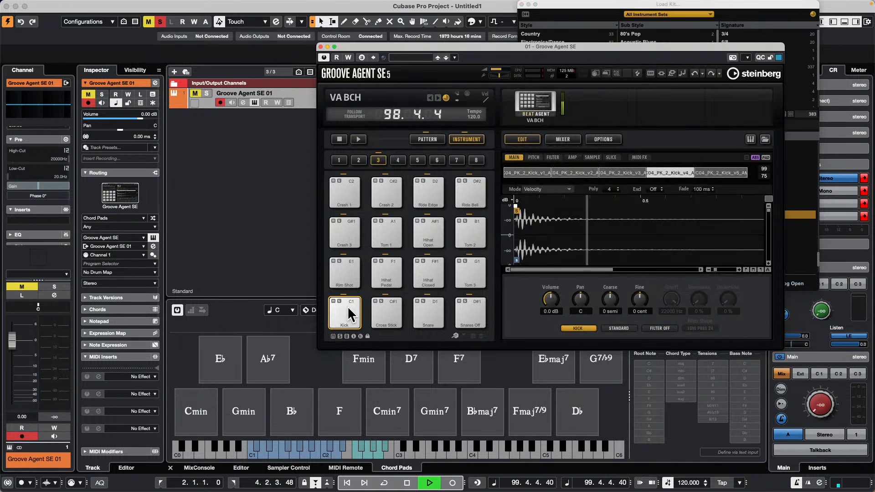
click(159, 22)
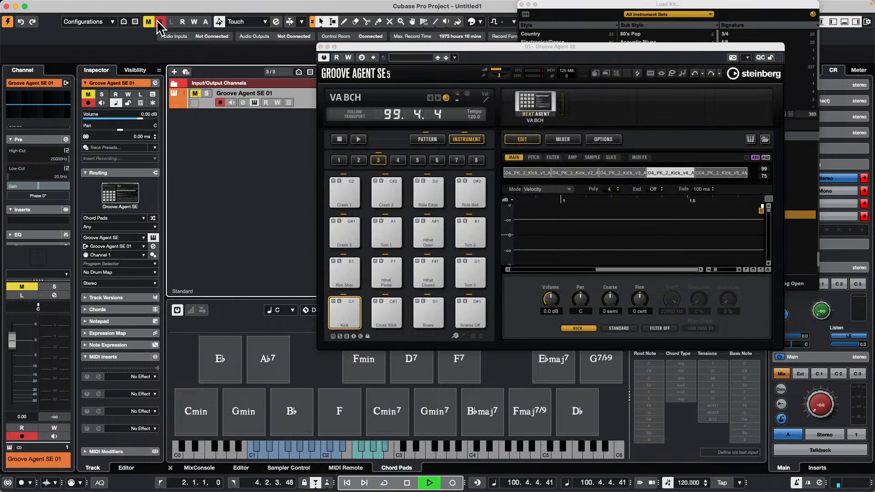
click(356, 322)
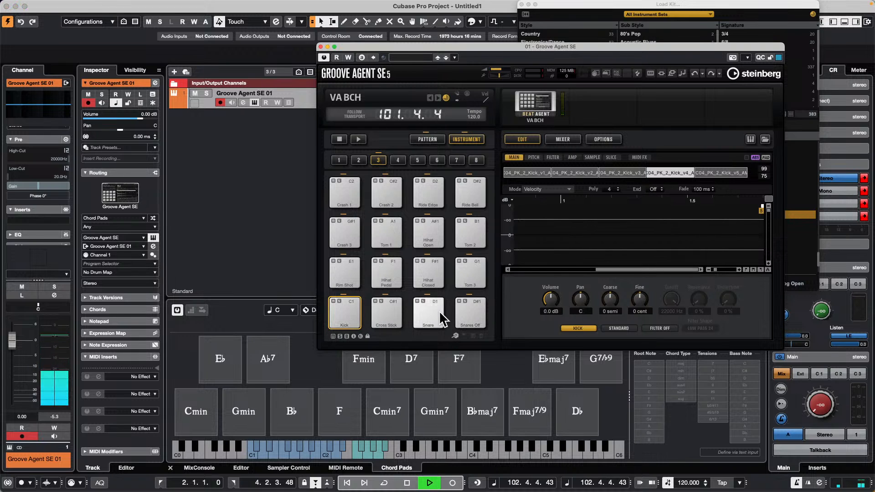
Step: Stop playback and audition the kick and pedal hi-hat pads of the VA BCH kit
key(space)
drag(626, 269, 446, 239)
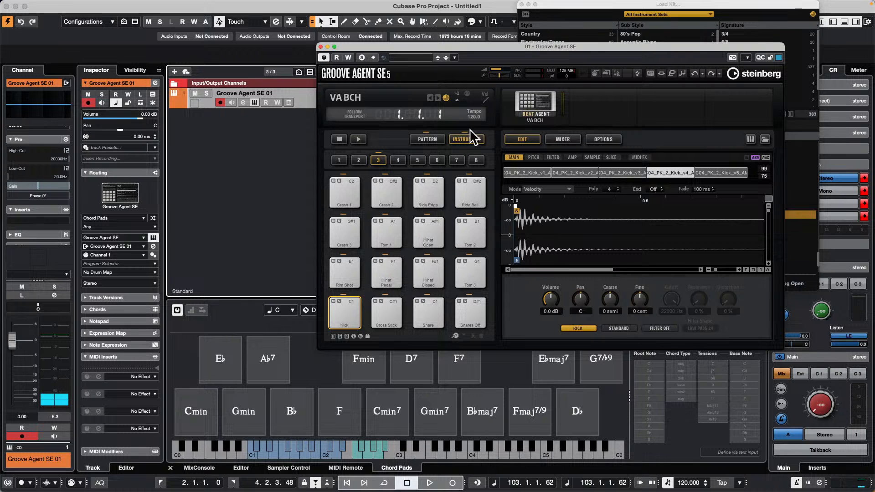
click(349, 311)
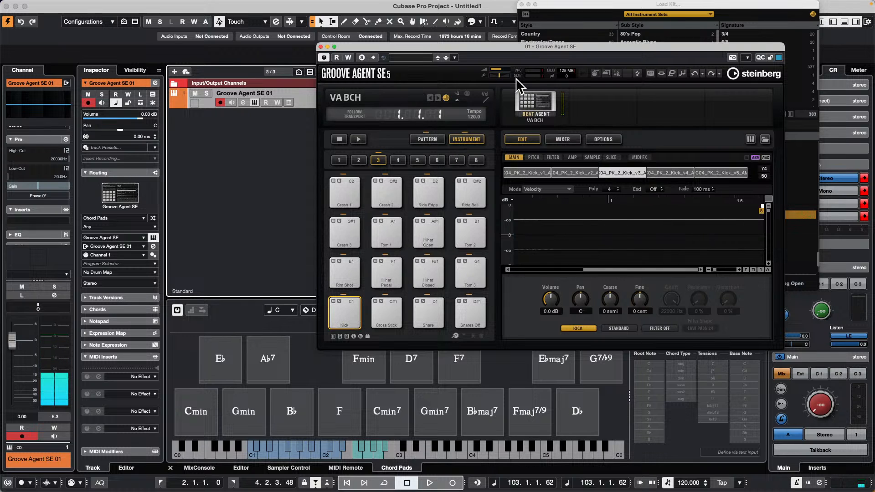
click(384, 265)
right_click(537, 103)
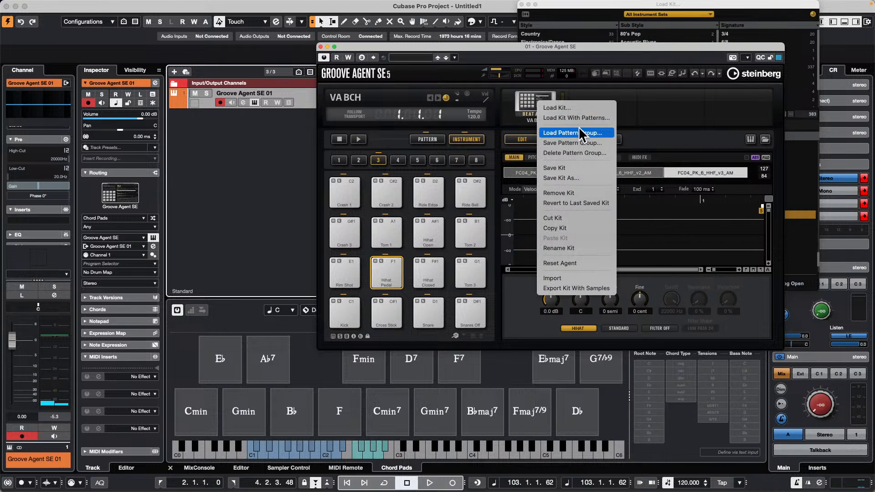
click(580, 118)
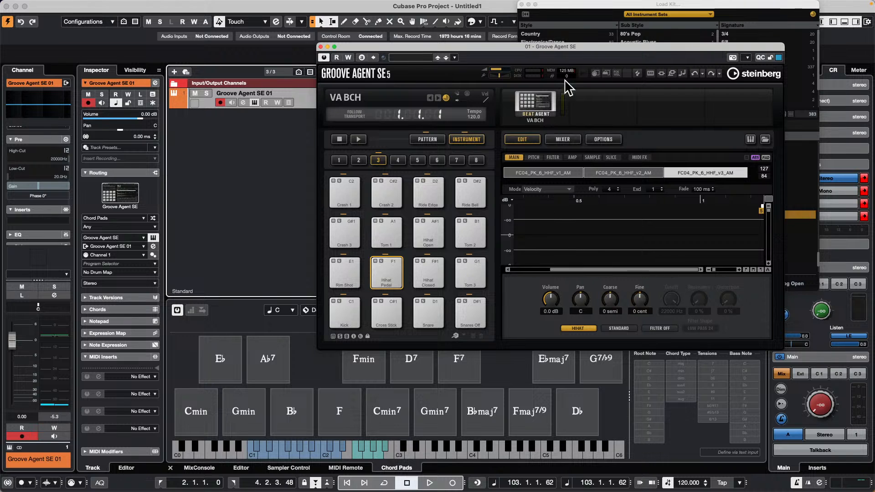
right_click(542, 108)
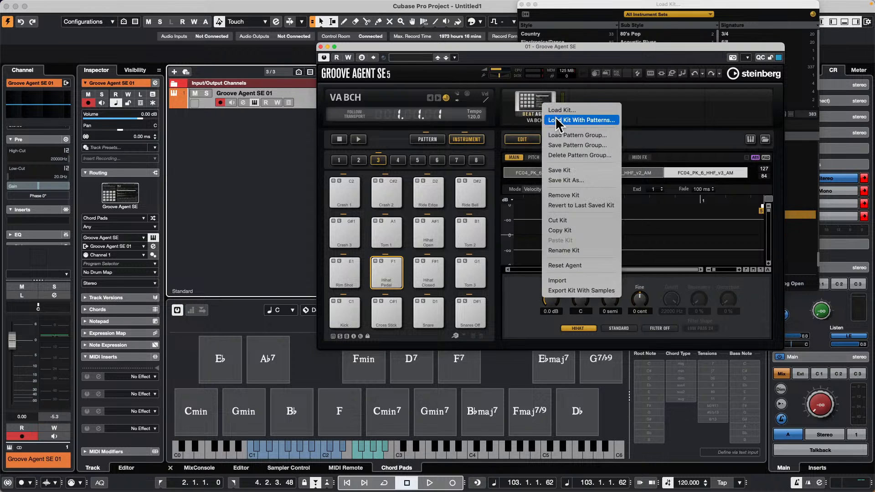
click(559, 119)
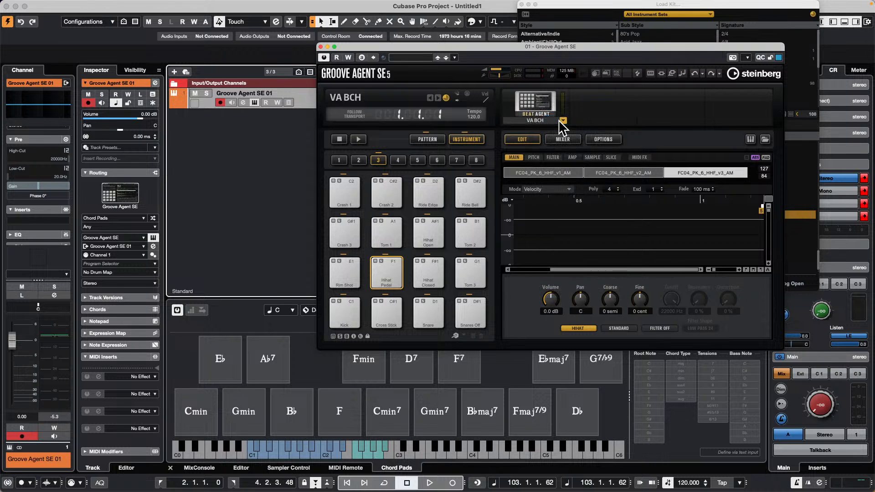
right_click(543, 100)
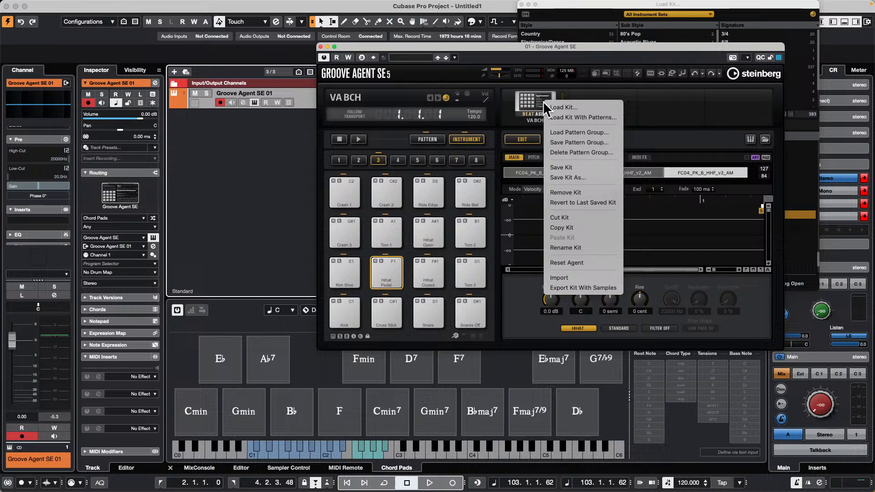
click(783, 29)
Step: Load the Vegas Scene kit into Groove Agent SE, moving the instrument window clear of the kit browser
drag(661, 48, 351, 199)
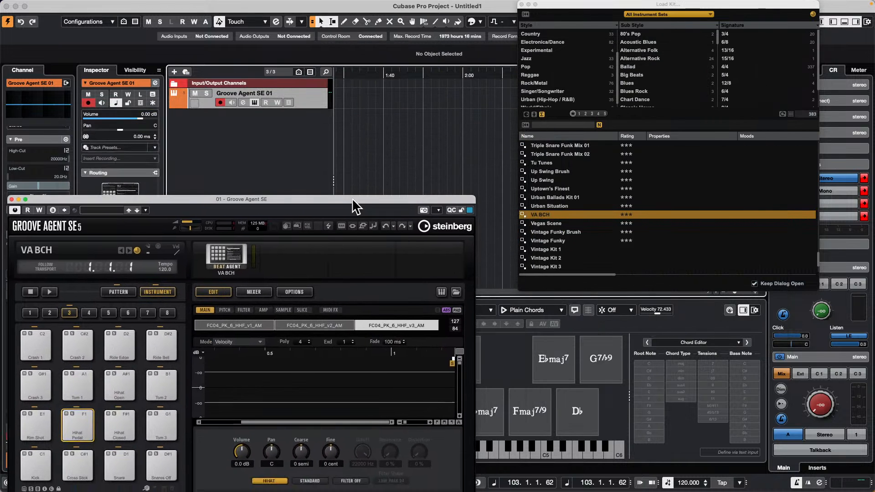
click(549, 223)
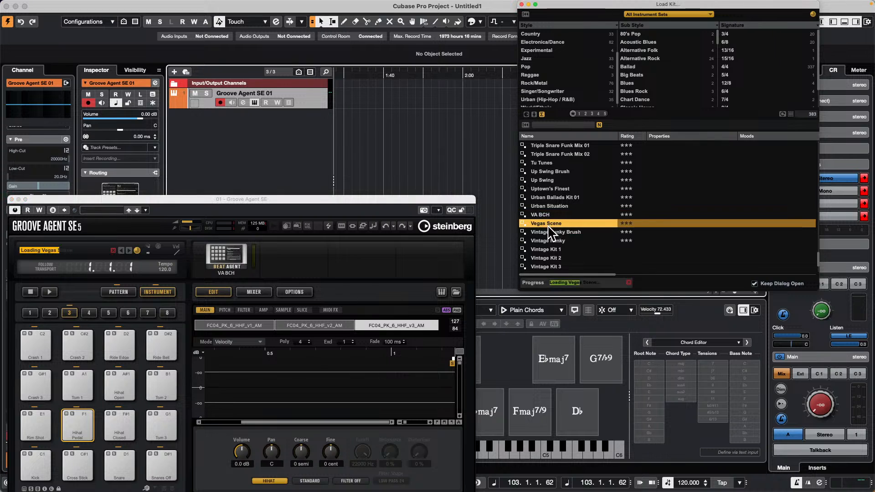
drag(444, 198, 874, 81)
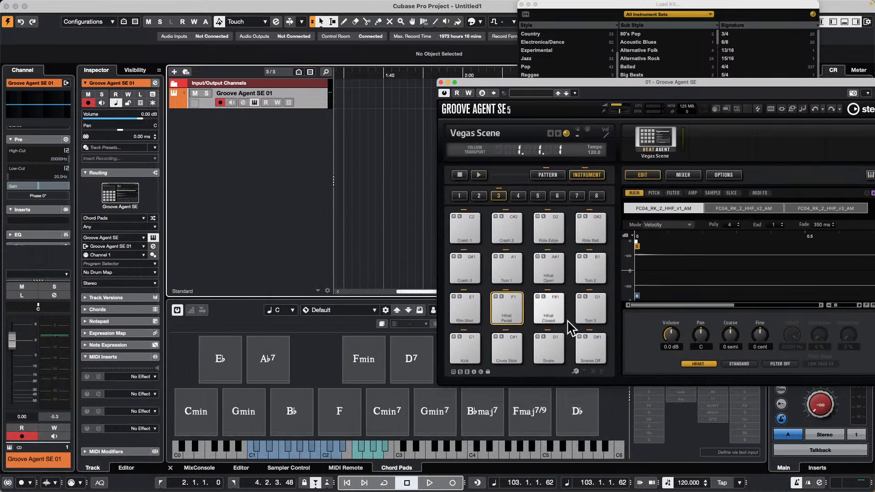
Step: Raise the Control Room main level to 0.24 dB while auditioning the kick pad of the Vegas Scene kit
click(470, 353)
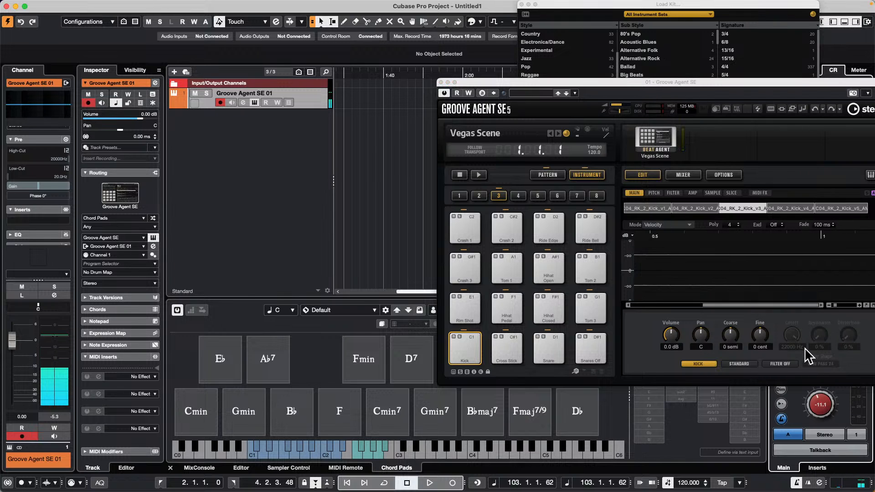
click(463, 348)
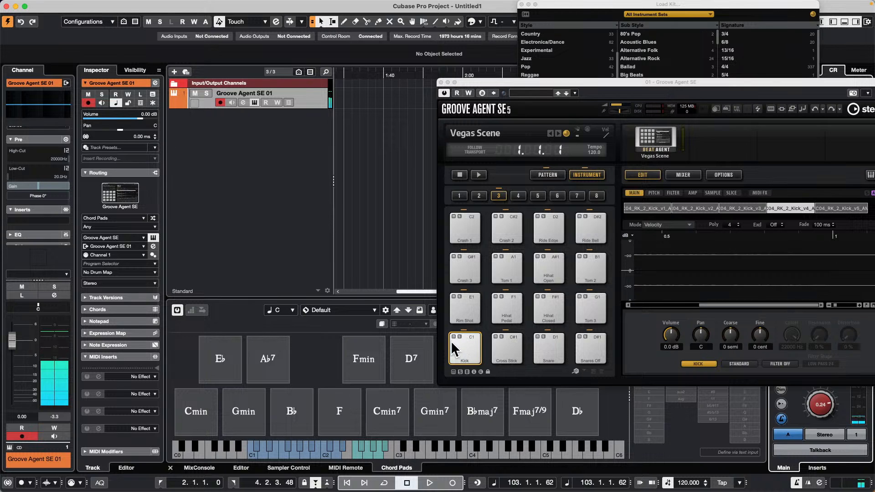
click(468, 343)
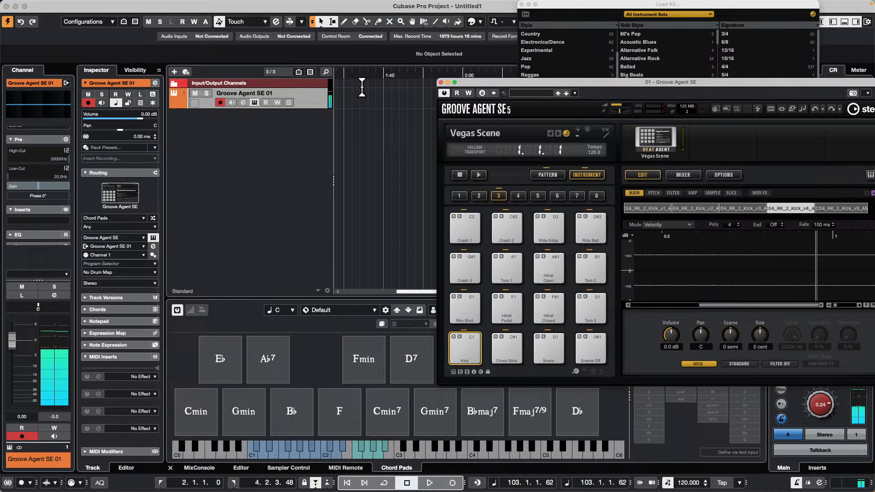
Step: Switch the project ruler to Bars+Beats and set the locator range from bar 2 to bar 3
click(118, 35)
key(KP_Decimal)
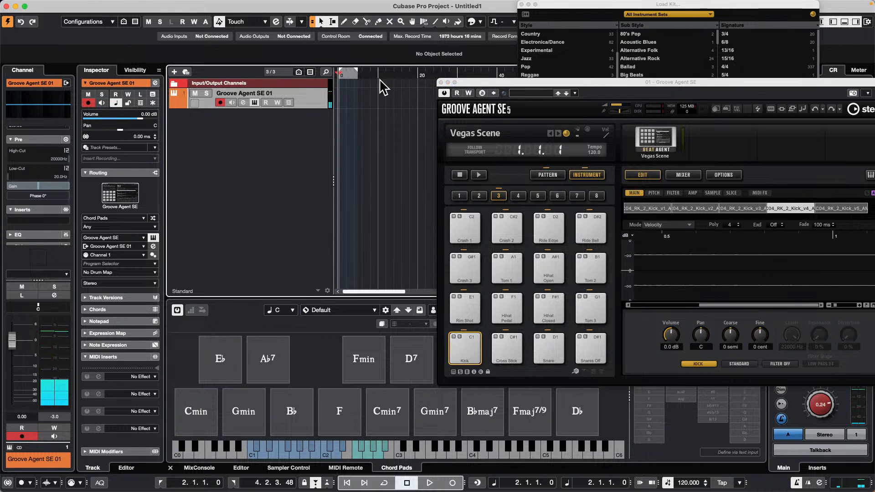
right_click(365, 74)
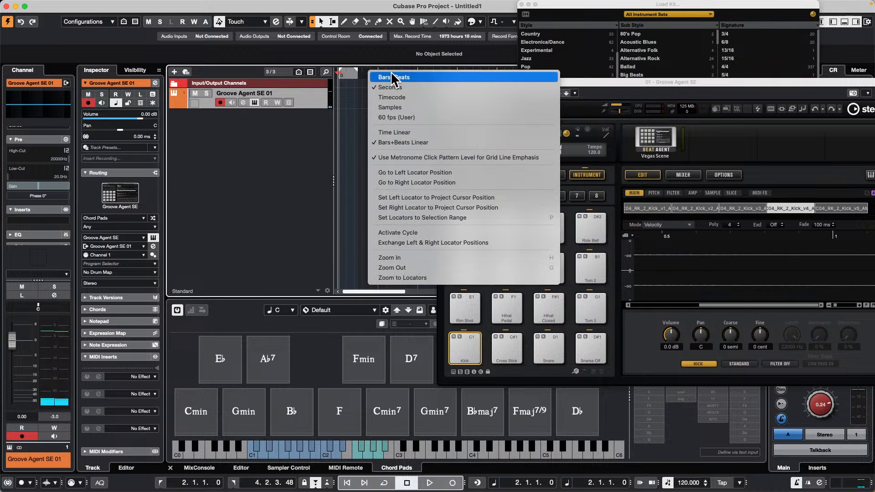
click(387, 79)
drag(383, 72, 287, 96)
drag(410, 71, 367, 84)
Step: Create a one-bar MIDI part at bar 2 on the Groove Agent SE 01 track and open it in the Drum Editor
double_click(354, 97)
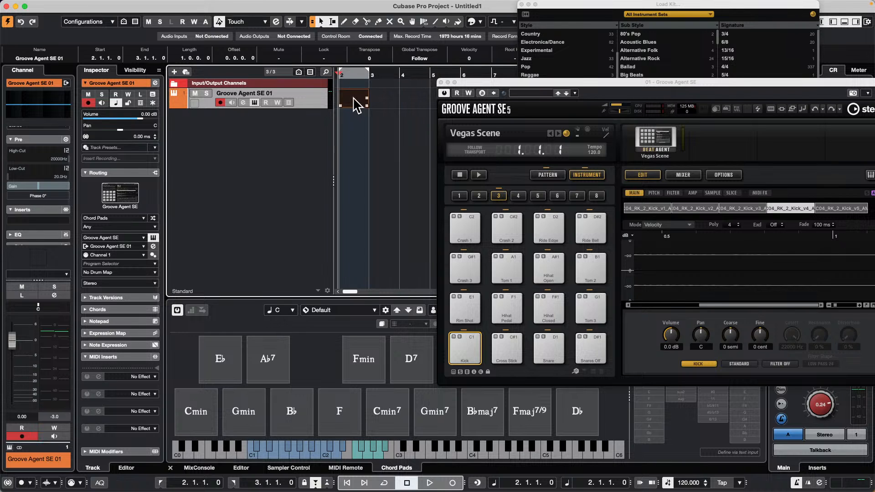
double_click(357, 104)
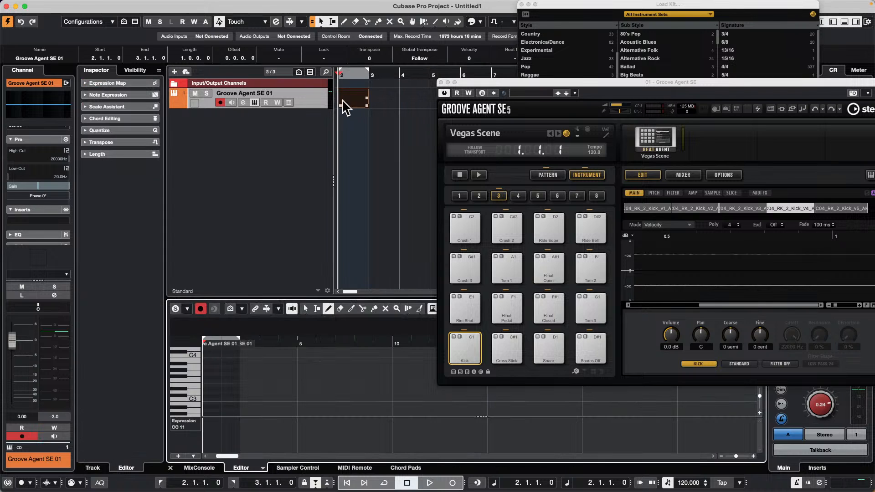
click(262, 468)
click(277, 456)
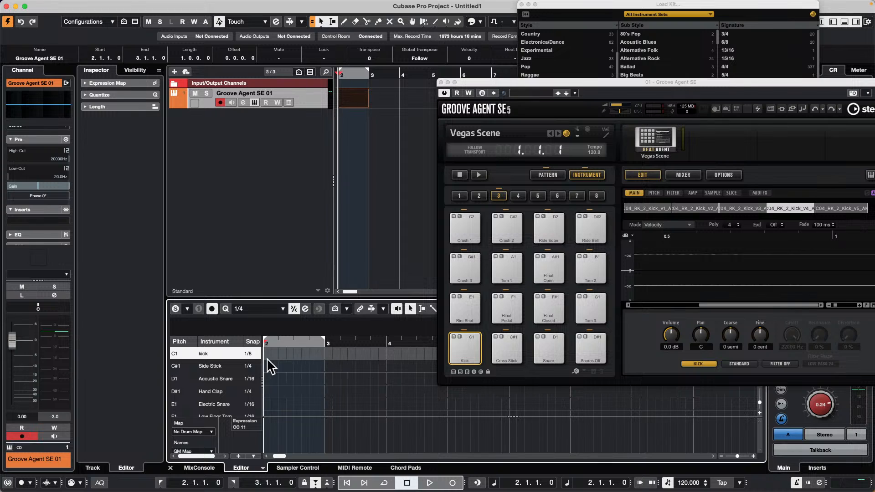
Step: Set the kick's snap to 1/4 and draw quarter-note kick hits from bar 2 to the start of bar 4
click(253, 354)
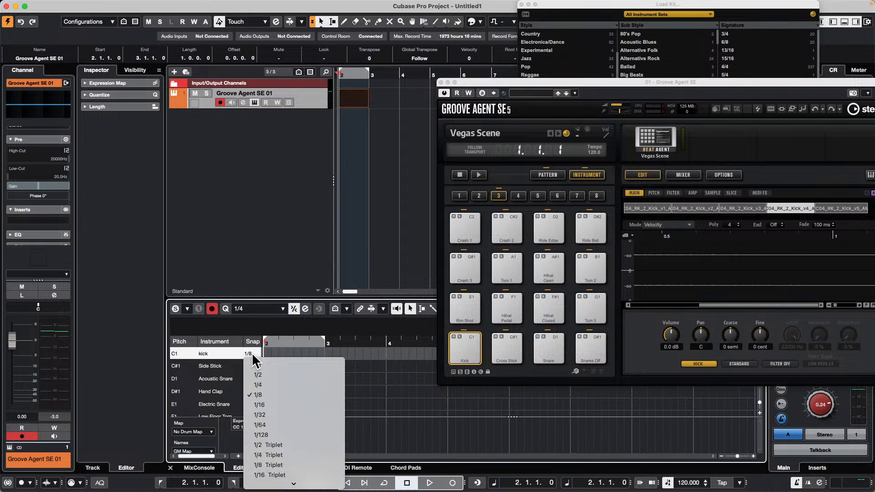
click(280, 384)
right_click(281, 357)
click(307, 358)
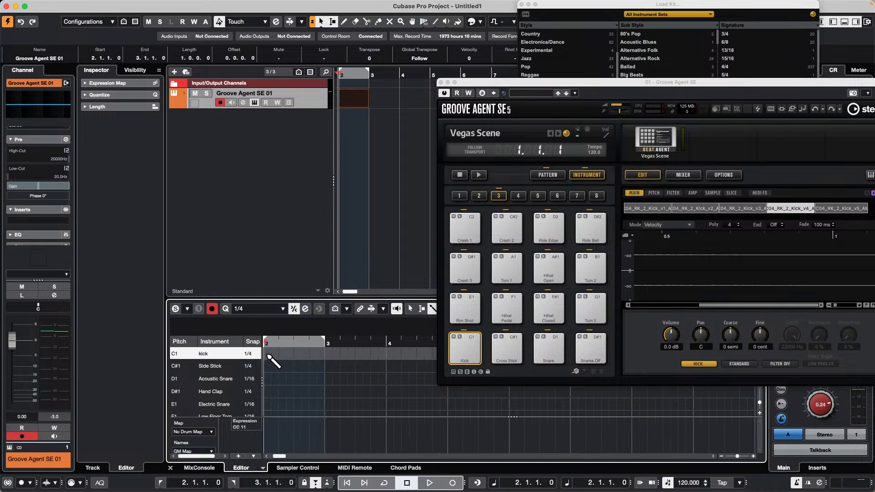
drag(267, 354, 387, 355)
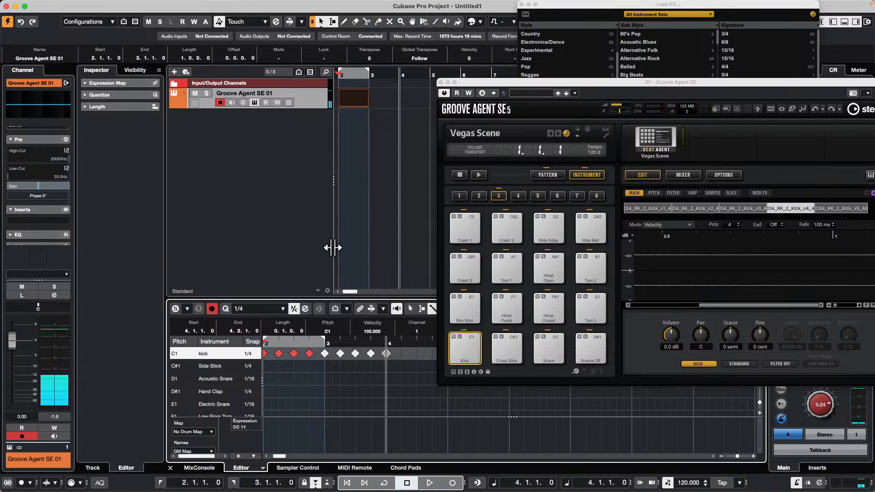
Step: Re-enter the first kick note at the start of bar 2 and close the Groove Agent SE window
drag(280, 456, 255, 456)
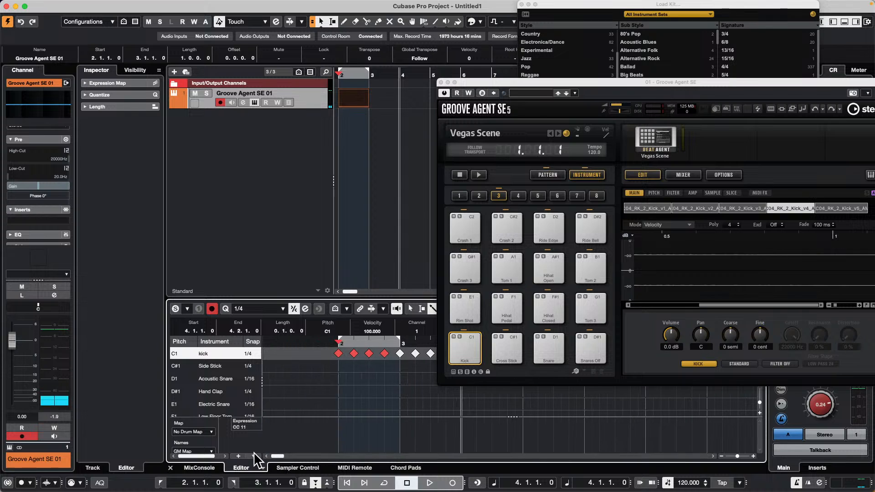
click(332, 354)
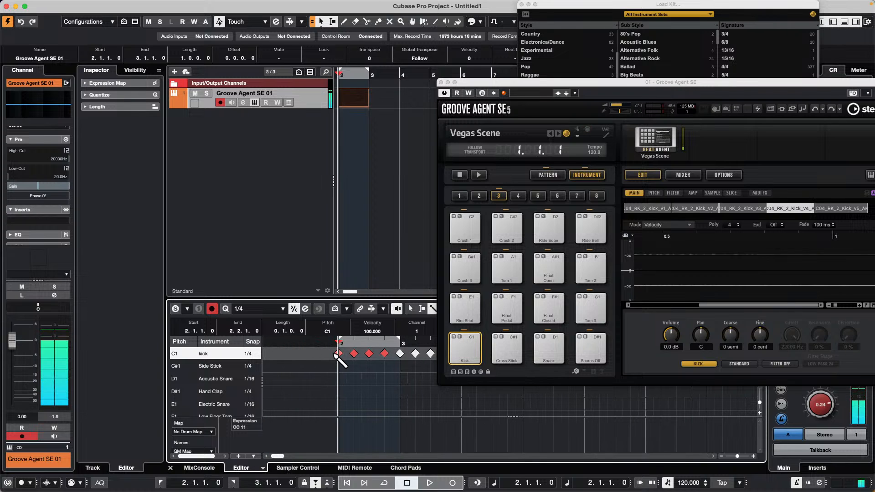
click(337, 354)
click(338, 354)
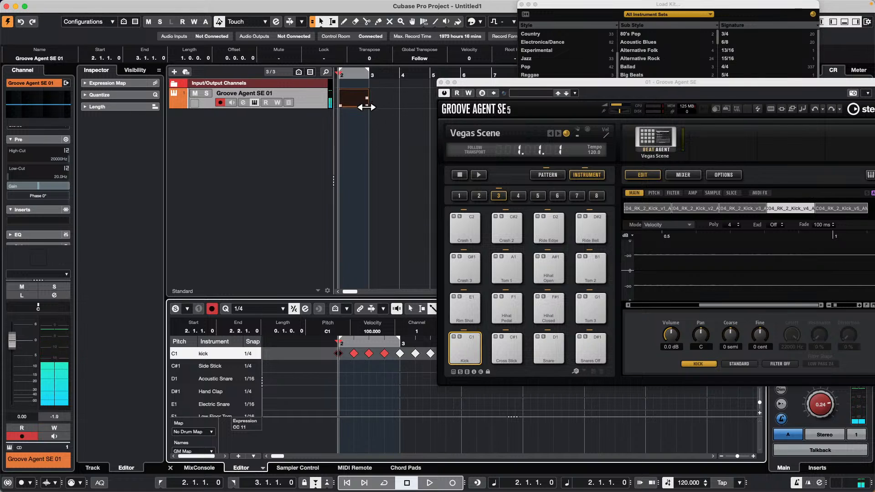
click(440, 82)
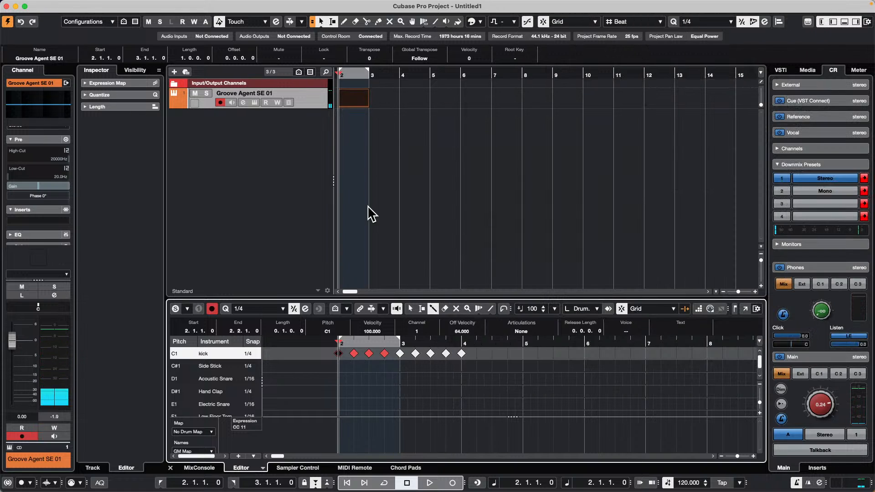
Step: Erase the kick notes from bar 3 onward and run the transport in record mode to hear the one-bar pattern
right_click(403, 364)
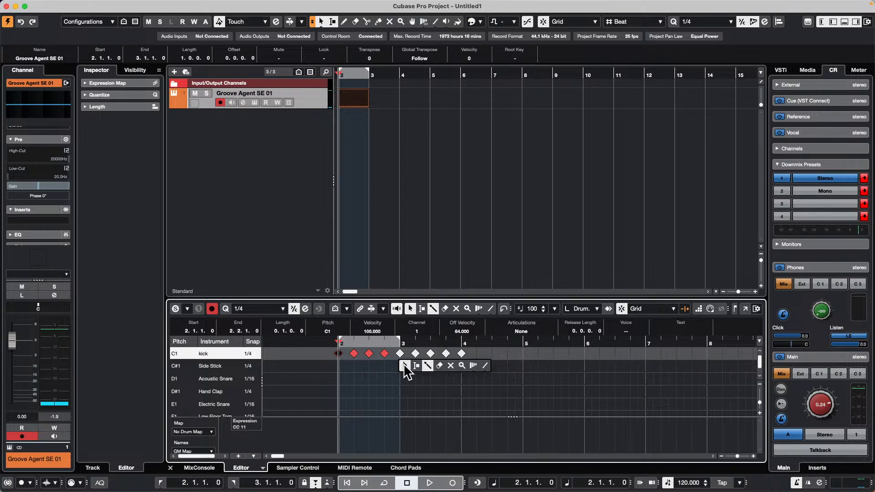
click(436, 366)
click(401, 350)
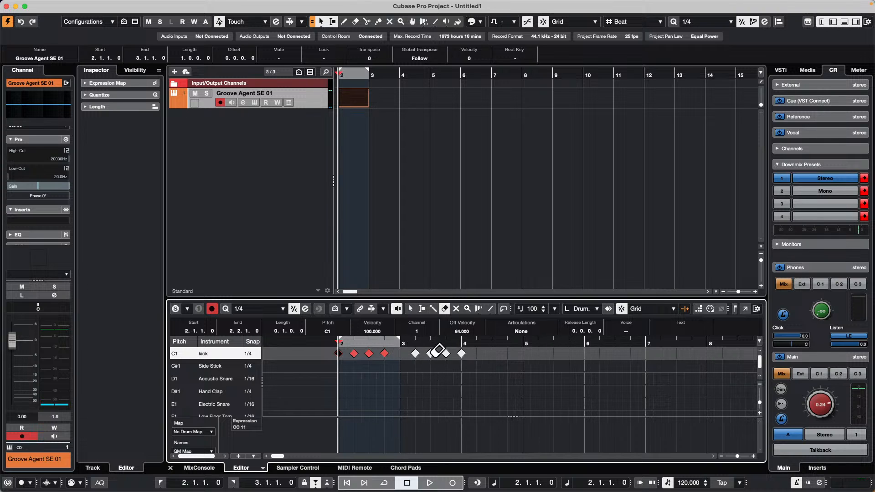
click(446, 352)
click(430, 353)
click(415, 353)
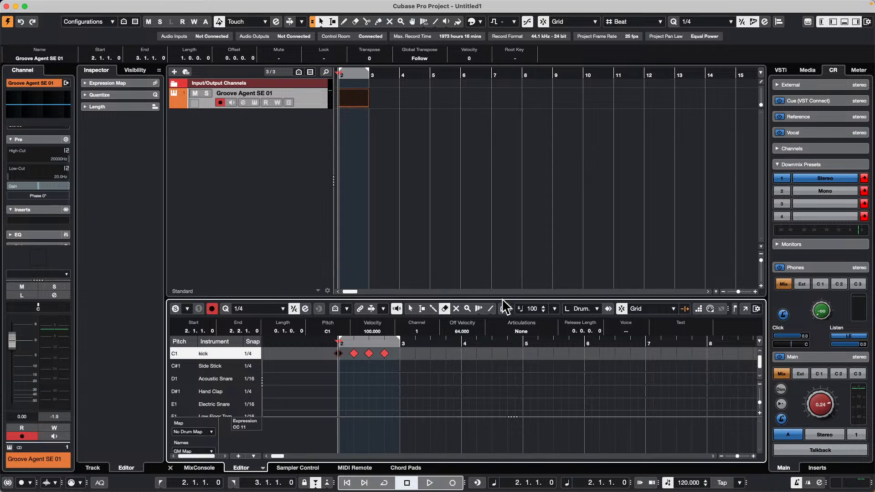
key(KP_Multiply)
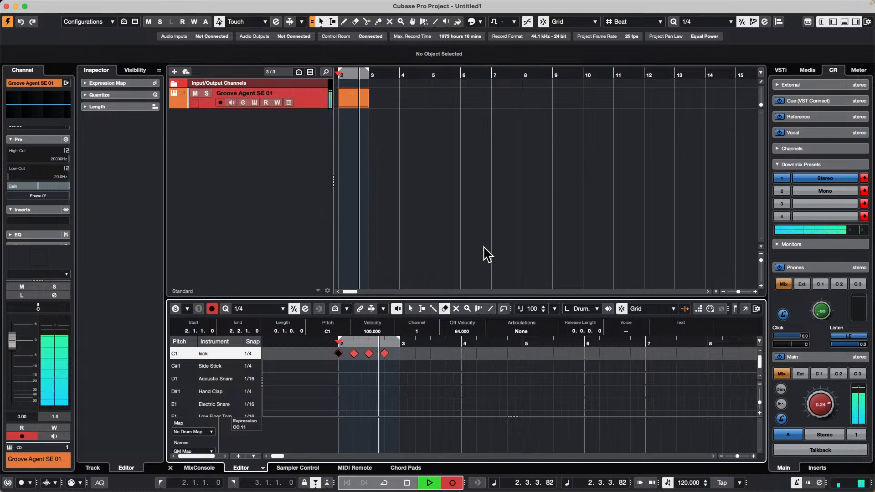
key(space)
Step: Repeat the one-bar kick part up to bar 13 and play the repeated pattern from bar 2
right_click(381, 127)
click(381, 128)
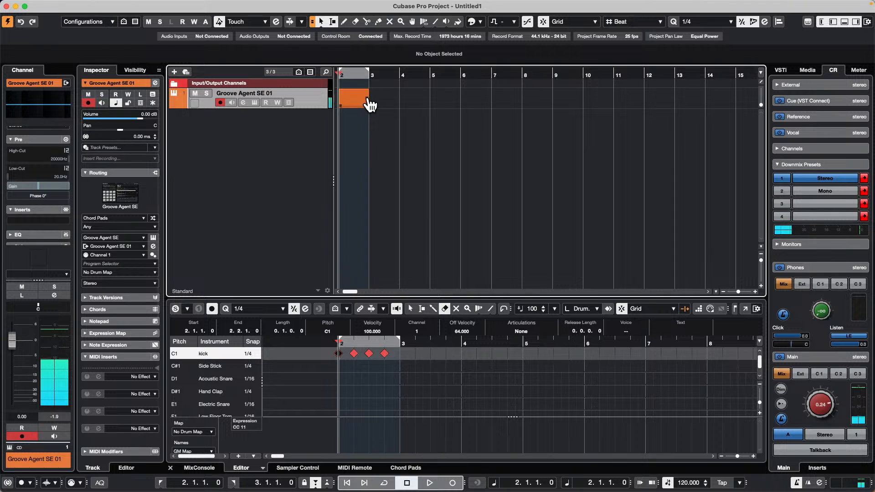
drag(370, 105, 532, 108)
key(KP_Multiply)
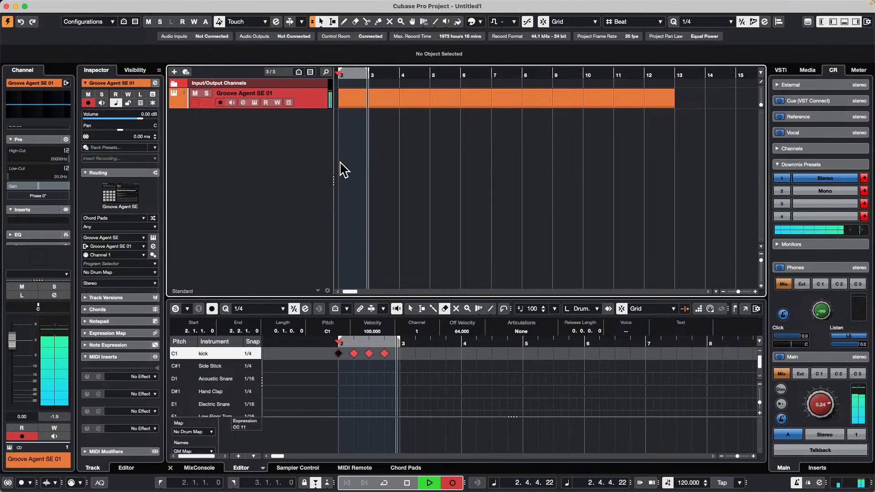
key(KP_Multiply)
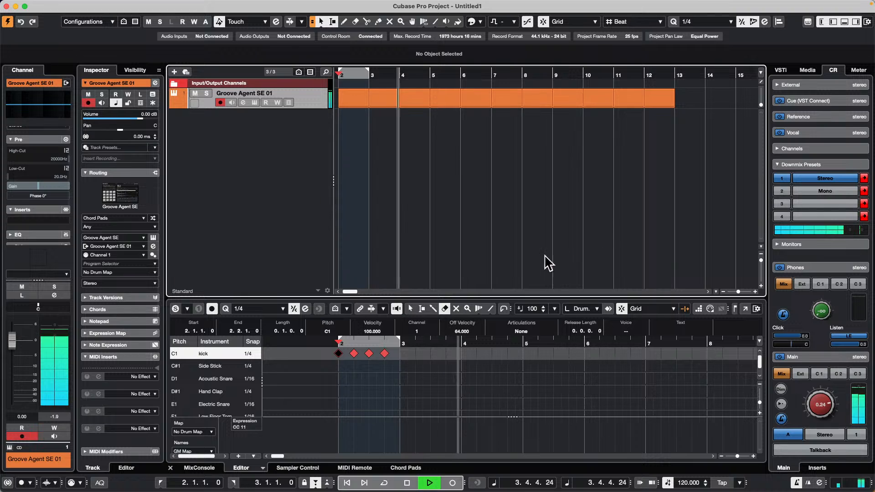
key(space)
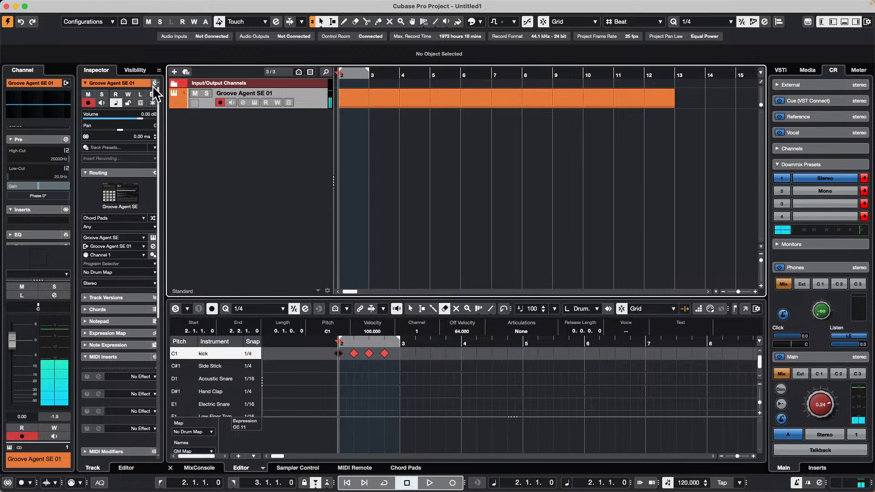
Step: Toggle the Groove Agent SE 01 track between musical and linear time base, ending on musical
click(117, 101)
click(117, 103)
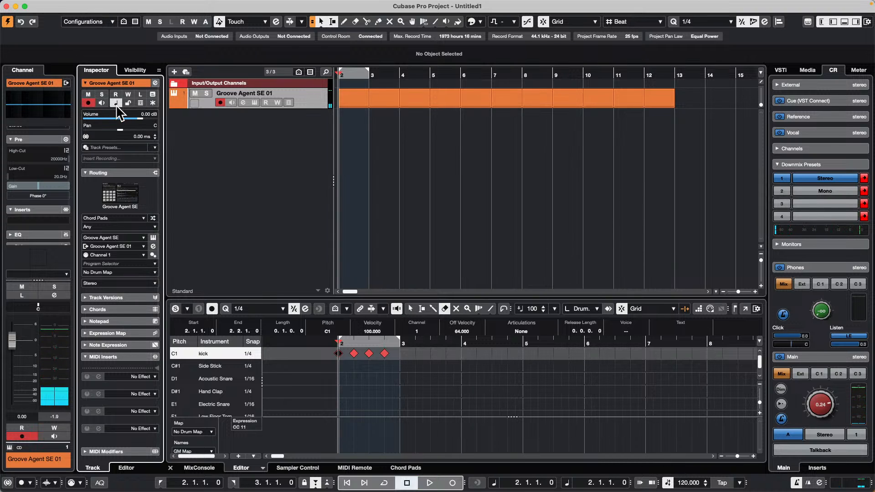
click(117, 103)
click(116, 103)
click(116, 103)
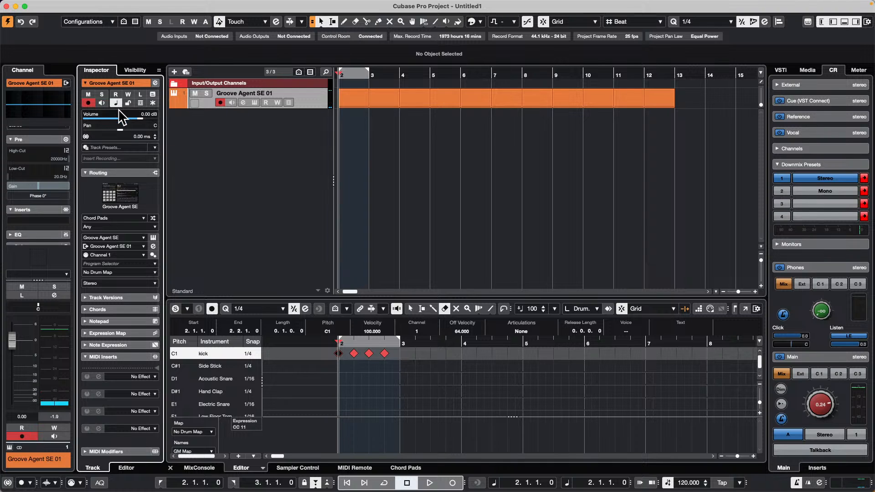
click(117, 102)
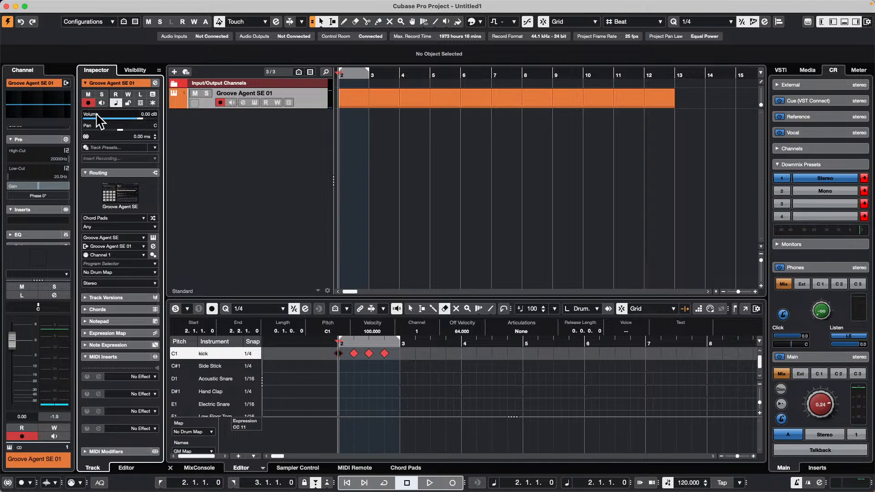
Step: Set the project tempo to 156 BPM and listen to the kick pattern with the track on musical time base
scroll(686, 483, down, 1)
double_click(687, 484)
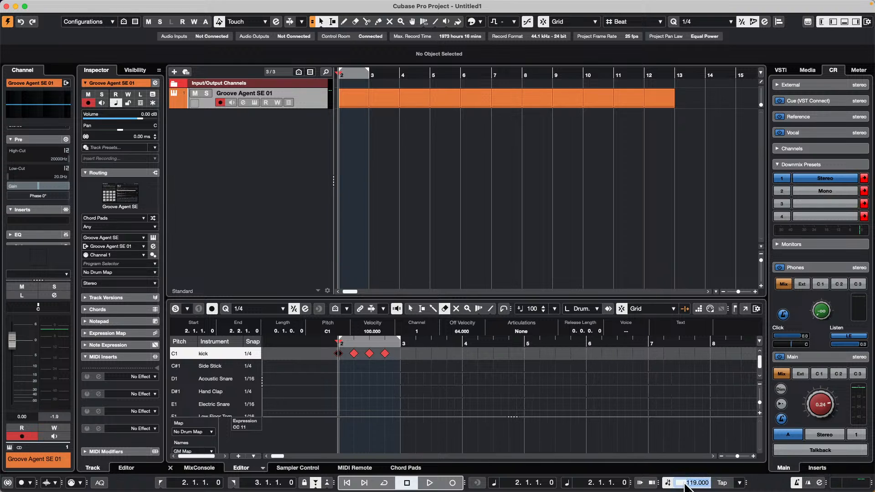
text(156)
key(Return)
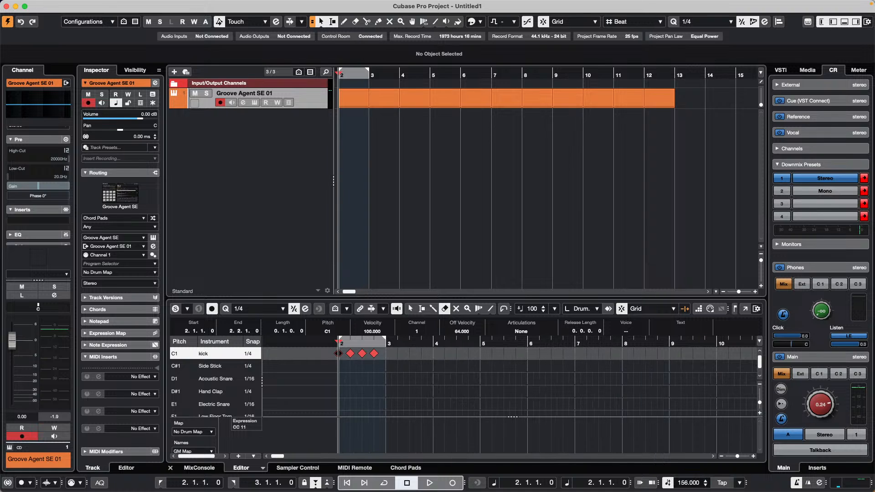
key(KP_Multiply)
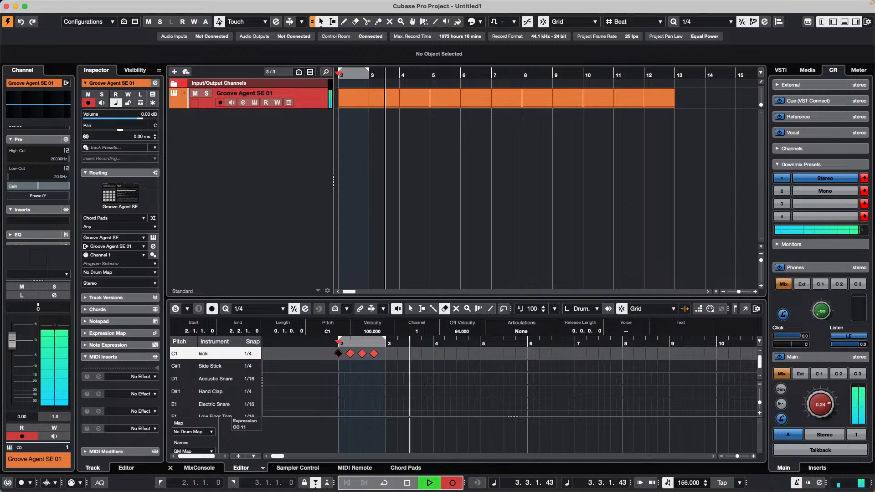
key(space)
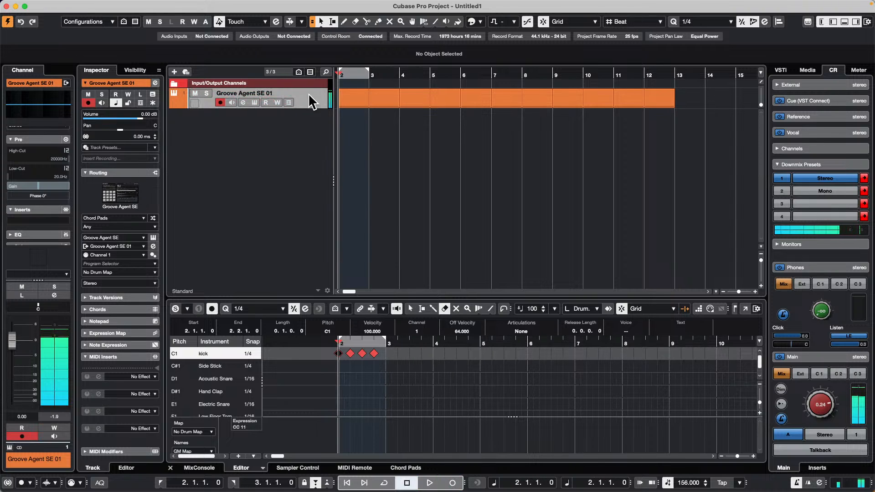
Step: Set the tempo to 120 BPM with the Groove Agent SE 01 track on linear time base and listen to the pattern
double_click(684, 482)
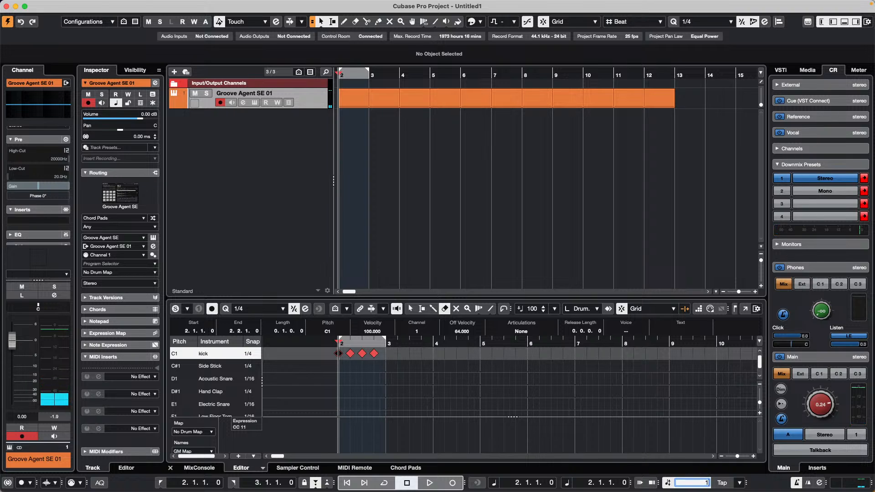
key(Return)
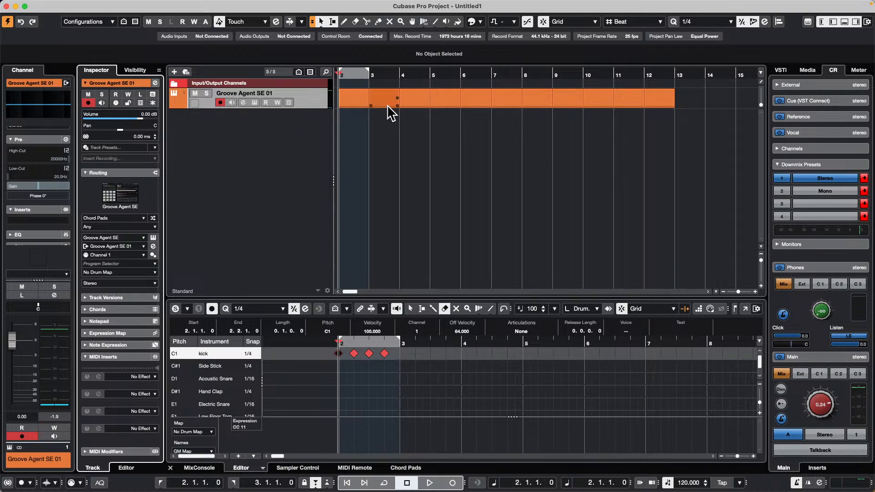
key(space)
key(KP_Multiply)
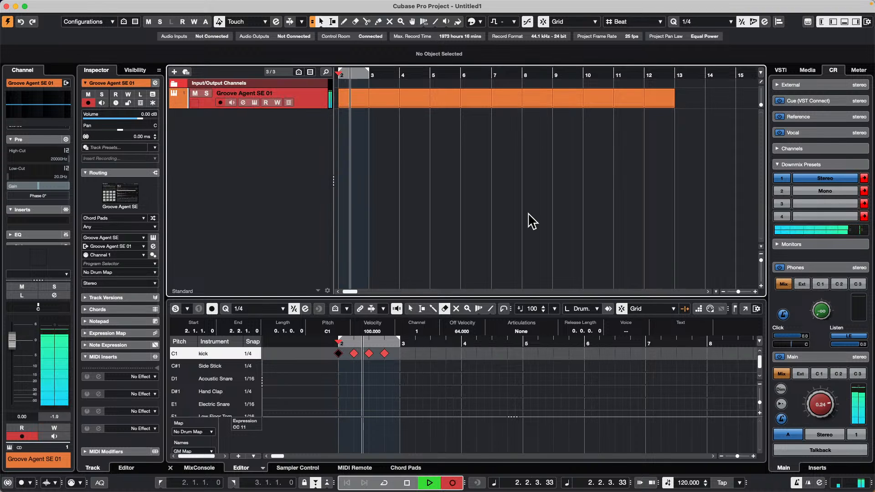
key(space)
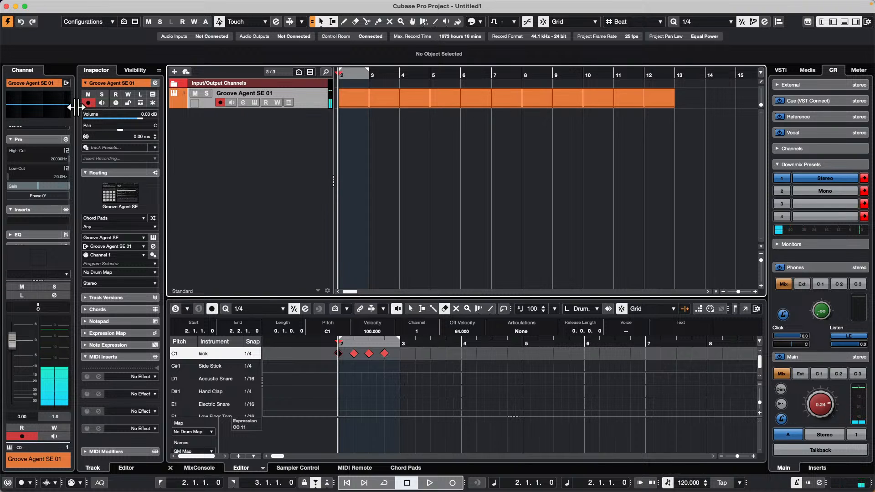
Step: Set the tempo to 156 BPM while the track is on linear time base and listen to the kick pattern
double_click(680, 482)
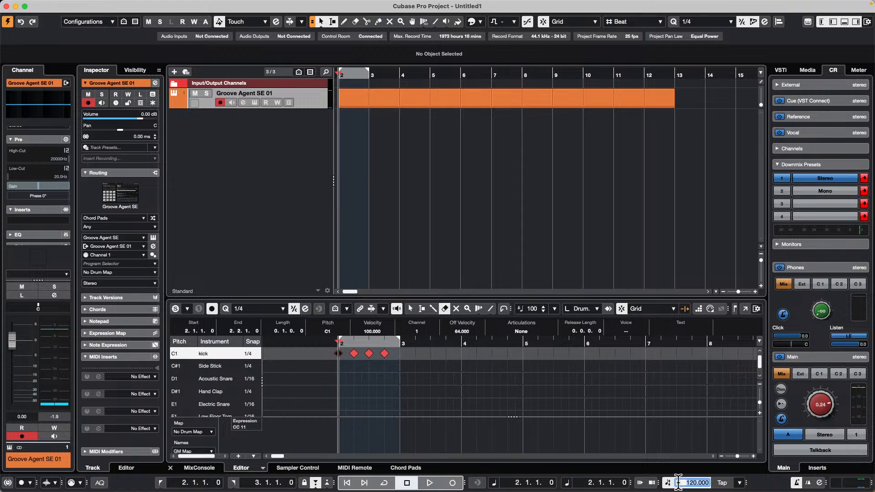
key(Return)
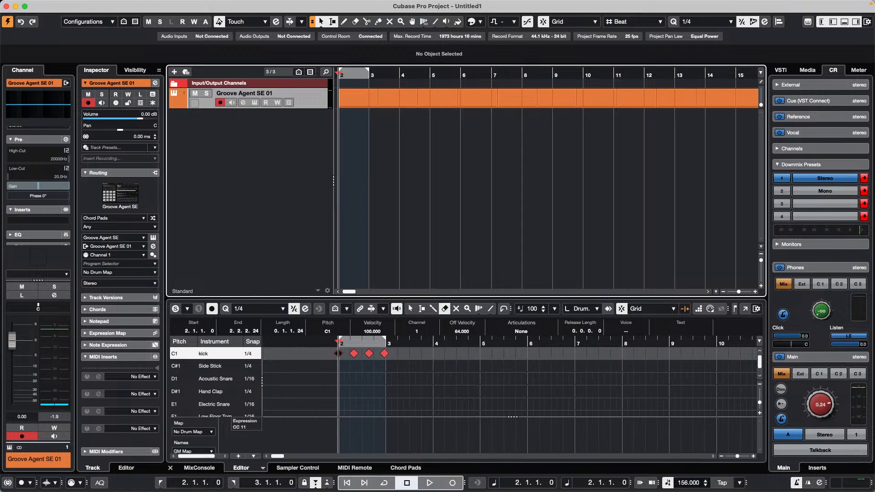
key(KP_Multiply)
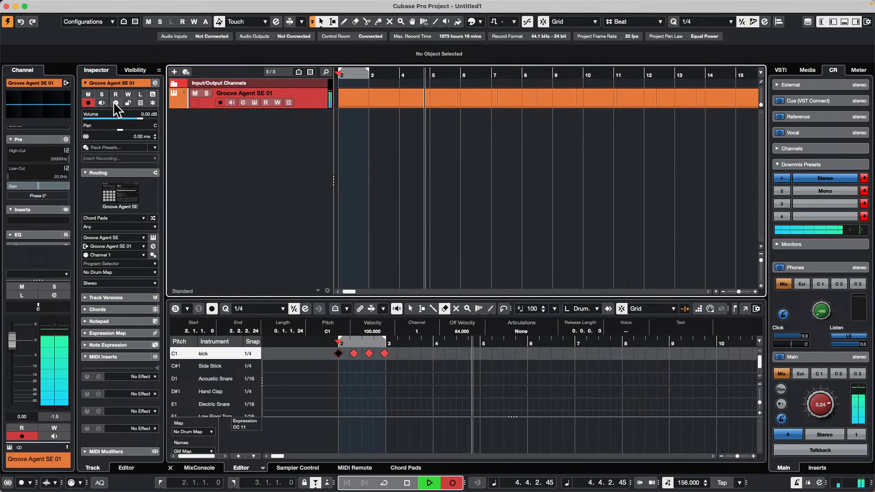
key(space)
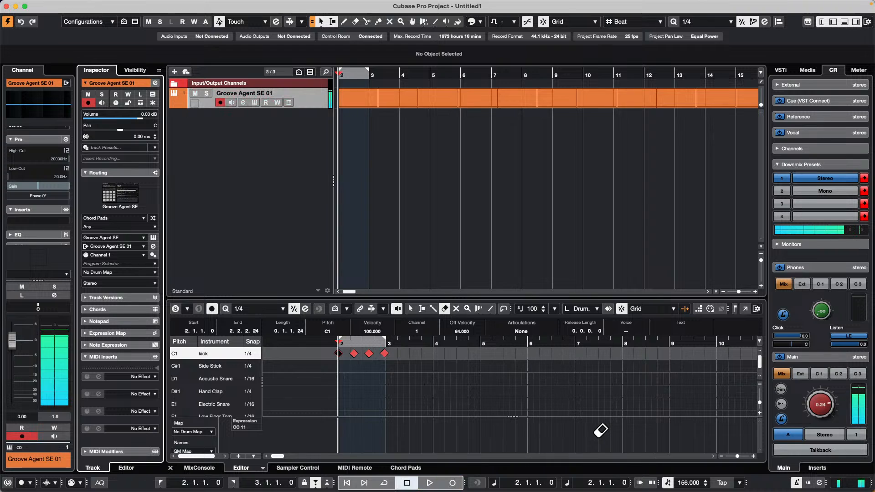
Step: Switch the Groove Agent SE 01 track to musical time base and listen to the kick pattern at 156 BPM
click(116, 103)
drag(378, 75, 339, 76)
key(space)
key(space)
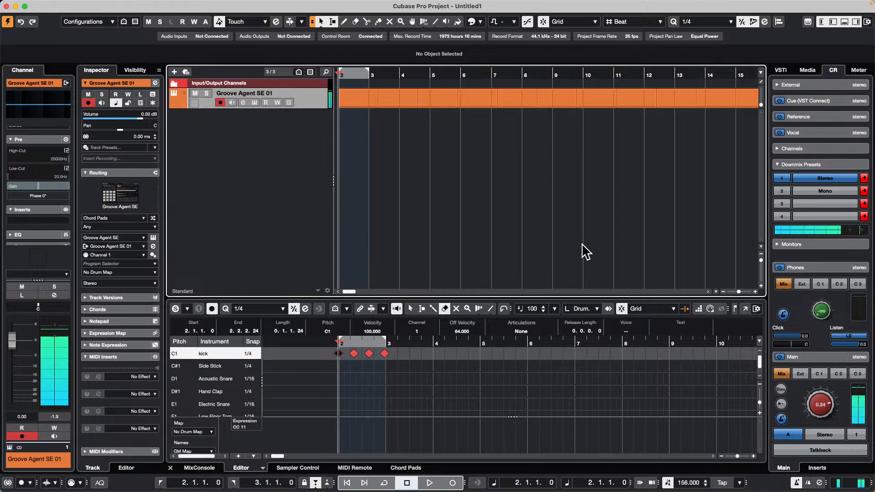
Step: Undo the recent tempo and time base changes and listen to the kick pattern at 120 BPM on linear time base
key(super+z)
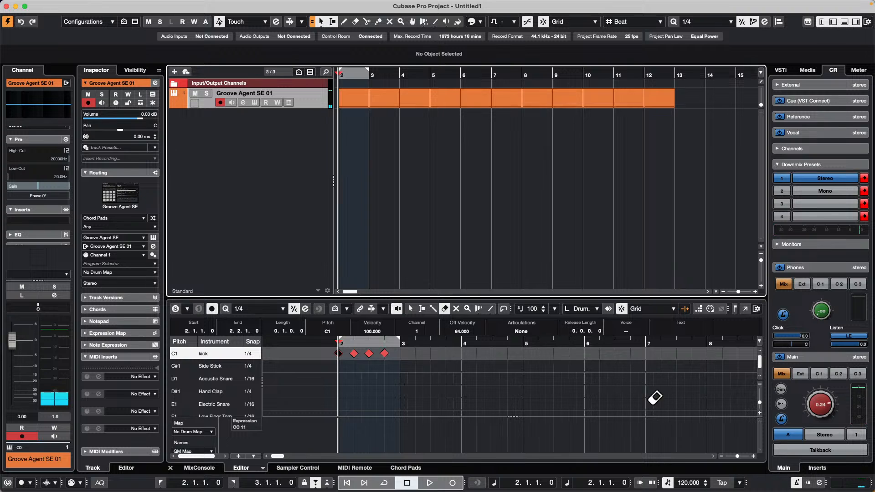
key(KP_Multiply)
key(space)
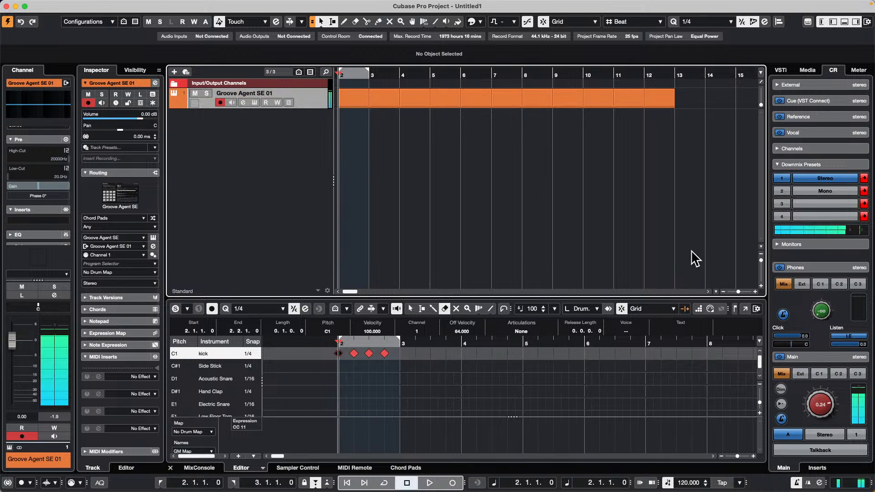
Step: Switch the Groove Agent SE 01 track to musical time base and lower the tempo to 107 BPM during playback
click(116, 103)
key(KP_Multiply)
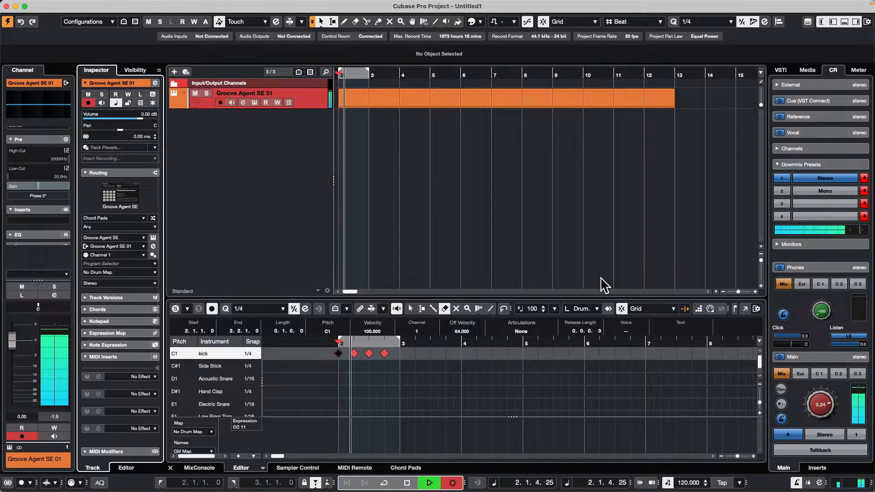
scroll(687, 485, down, 9)
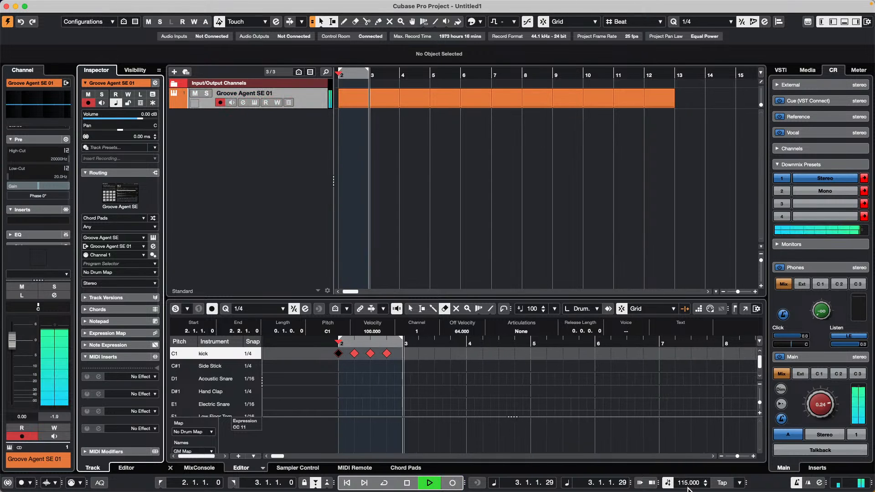
scroll(687, 486, down, 4)
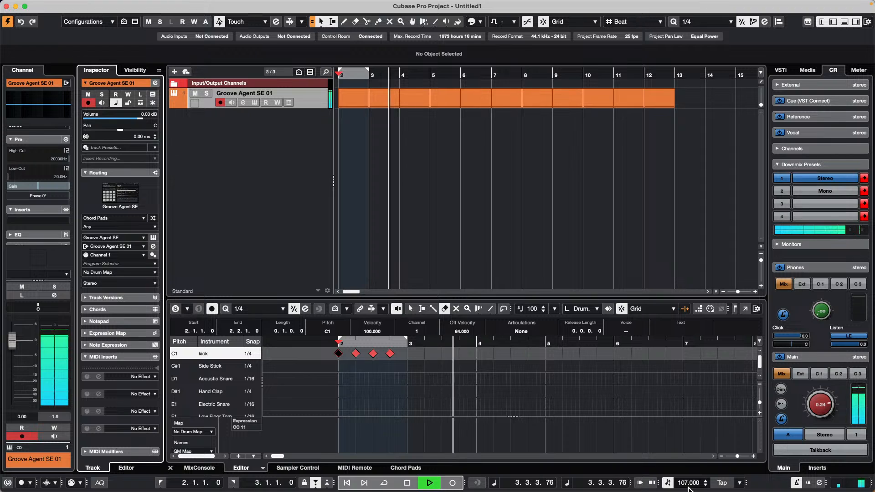
key(space)
Step: Open the Tech House set in Loops & Samples, filter it to Drum&Perc and preview a closed hi-hat sample
click(816, 70)
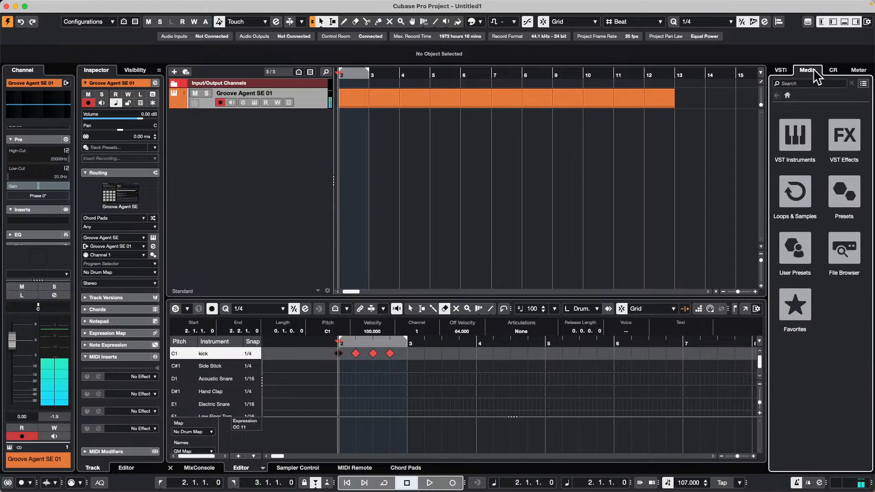
click(793, 196)
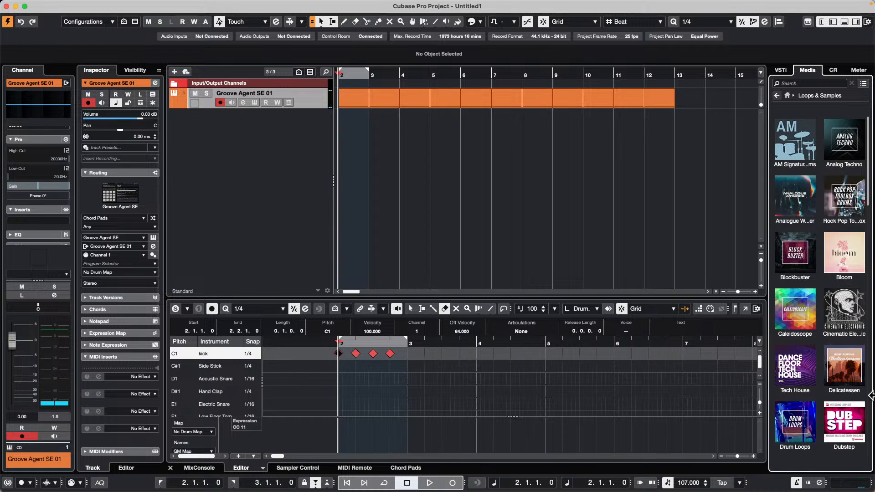
click(793, 365)
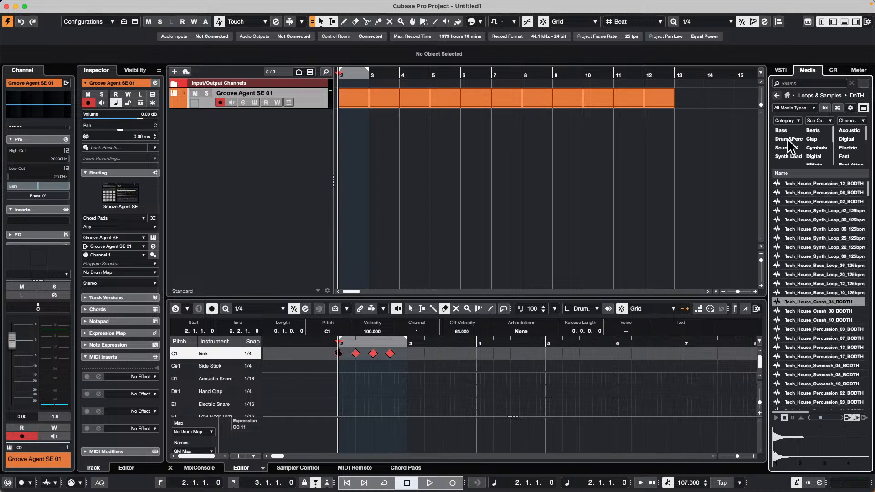
click(790, 139)
click(798, 347)
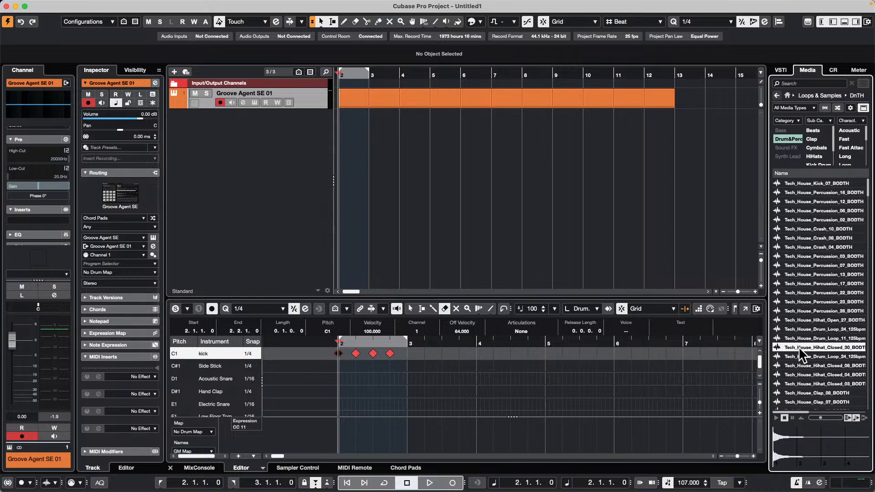
scroll(812, 332, down, 5)
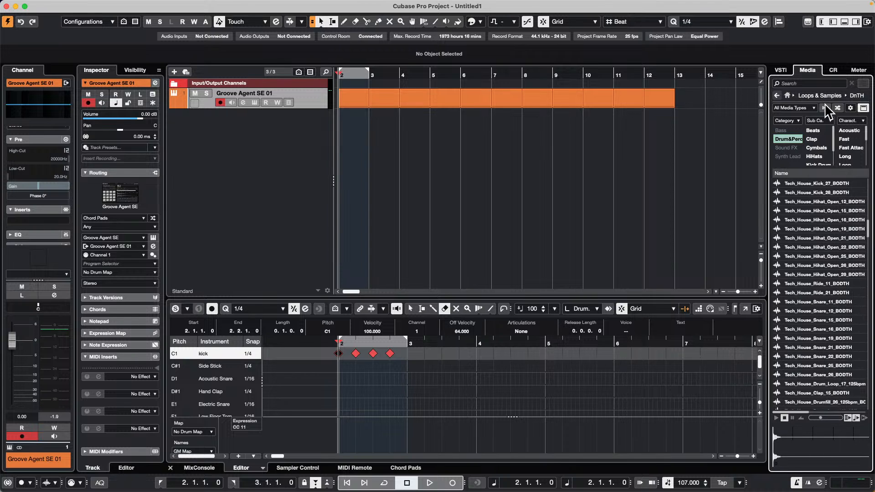
Step: Filter the samples to Beats, preview loops, and place Tech_House_Drum_Loop_17_125bpm at bar 2 on a new audio track
click(817, 132)
click(803, 228)
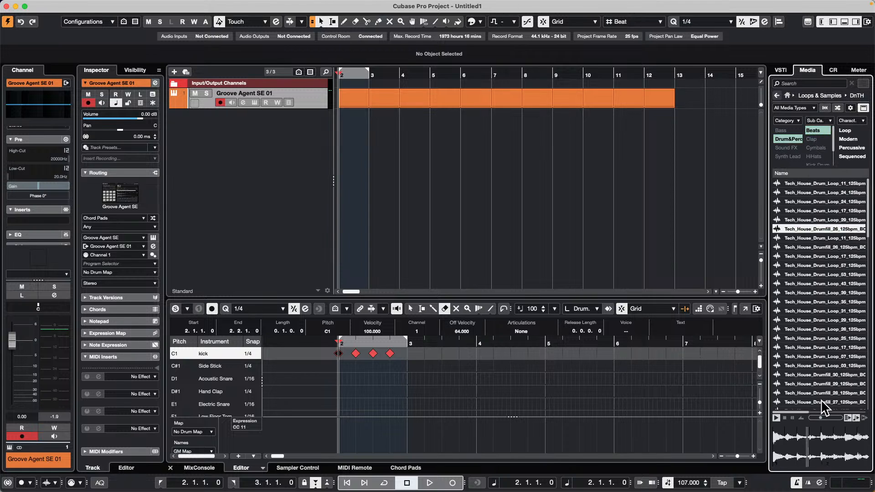
click(815, 347)
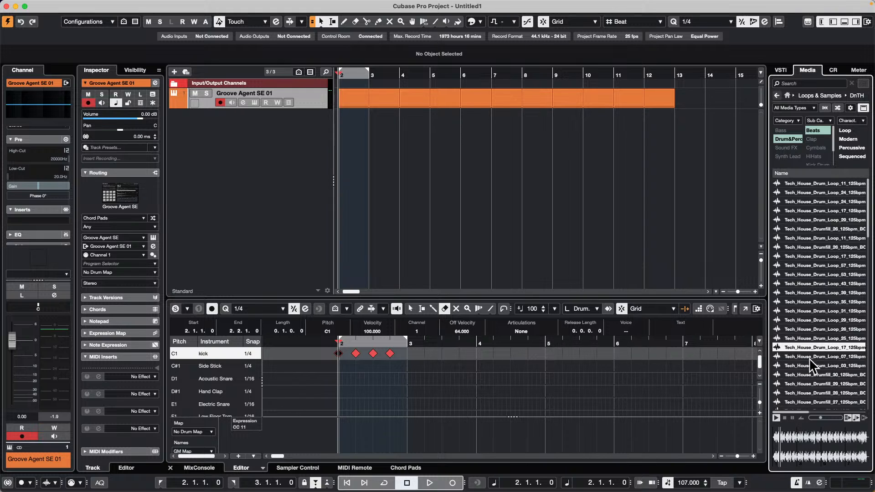
drag(810, 346, 308, 139)
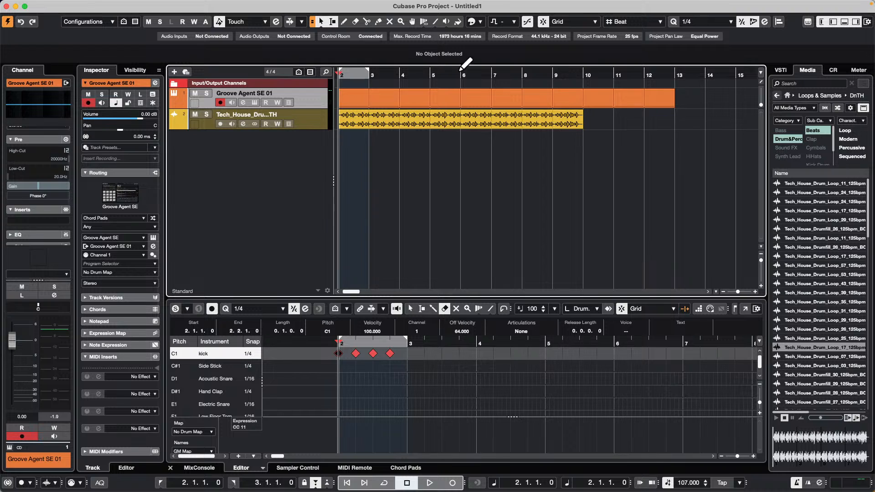
Step: Record a short take from bar 2 on the Tech House loop track, disarm the track and clear the event selection
click(401, 74)
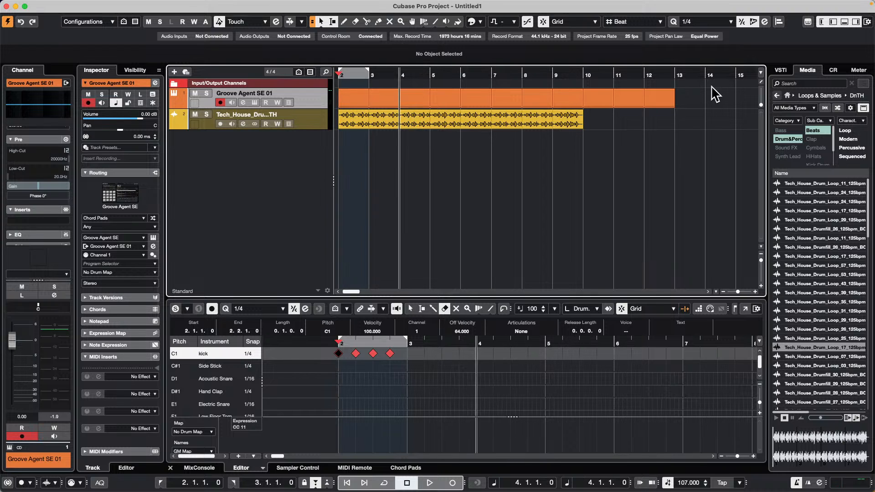
click(569, 118)
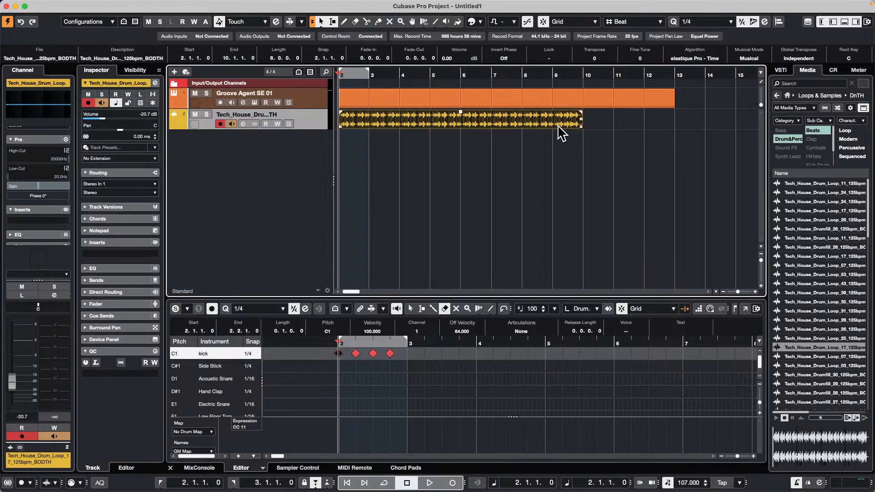
drag(406, 75, 177, 66)
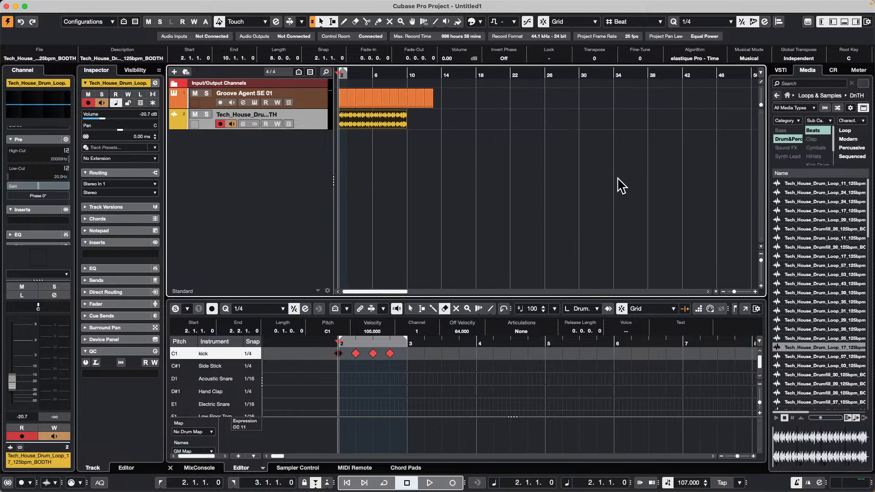
key(KP_Multiply)
key(space)
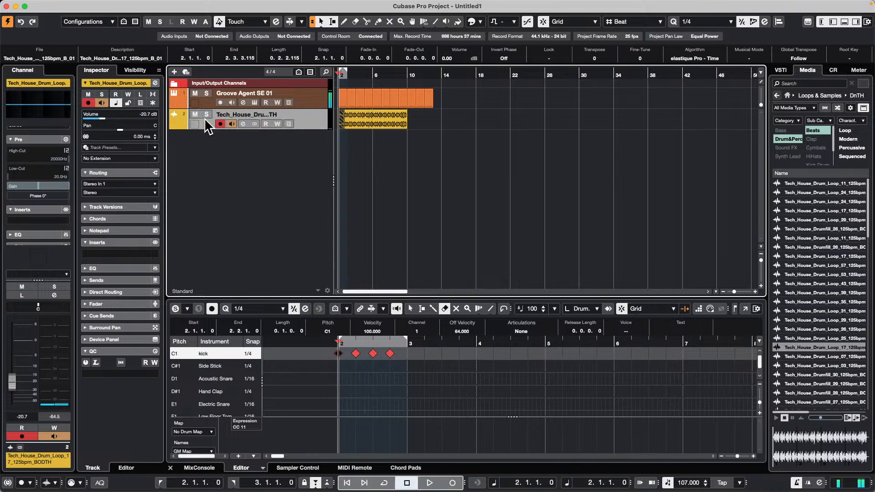
click(220, 124)
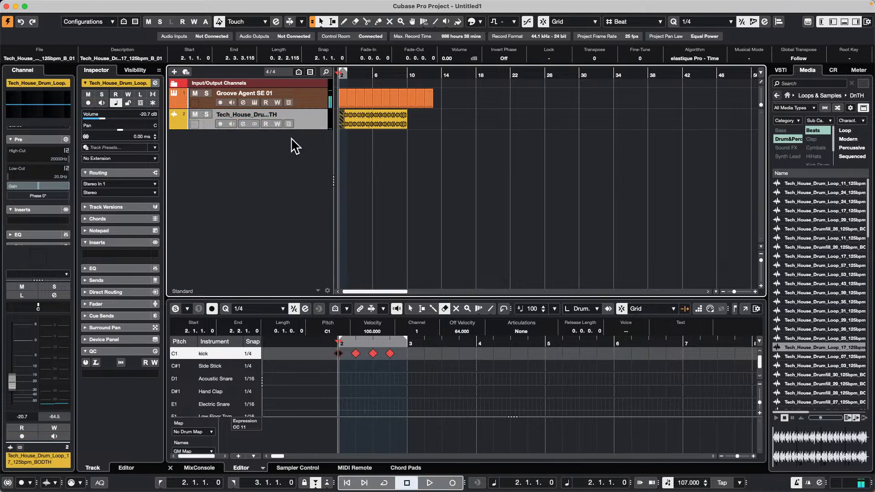
click(556, 96)
Step: Play both tracks from bar 2 and raise the Tech House loop channel's fader to -3.43 dB in the MixConsole
key(KP_Multiply)
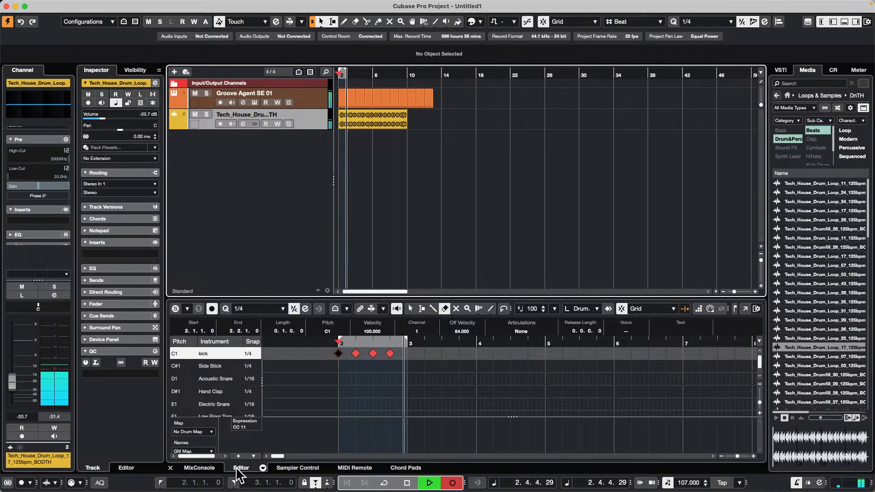
click(197, 468)
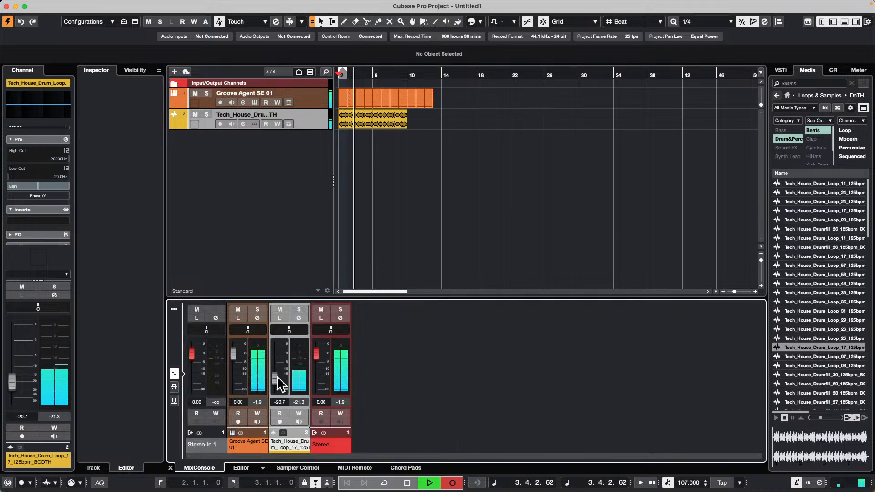
drag(277, 383, 279, 362)
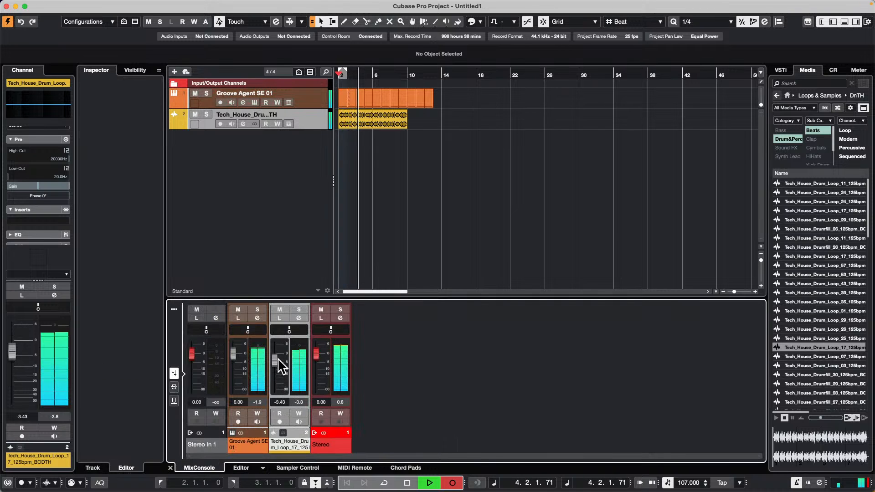
click(367, 72)
key(c)
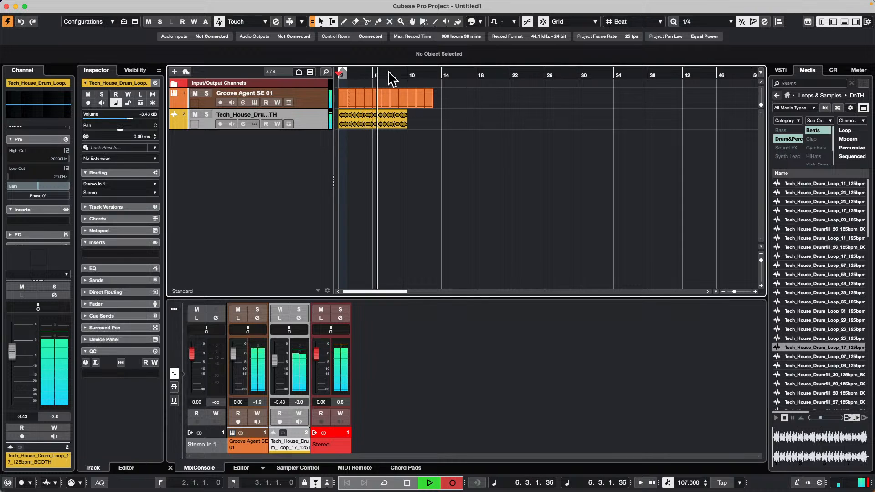
key(space)
Step: Play the kick pattern with the drum loop and raise the project tempo to 145 BPM during playback
click(374, 117)
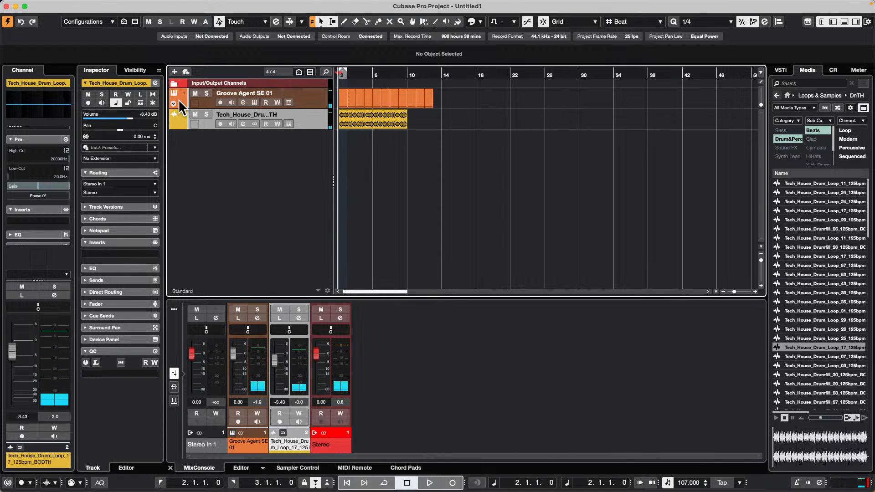
key(KP_Multiply)
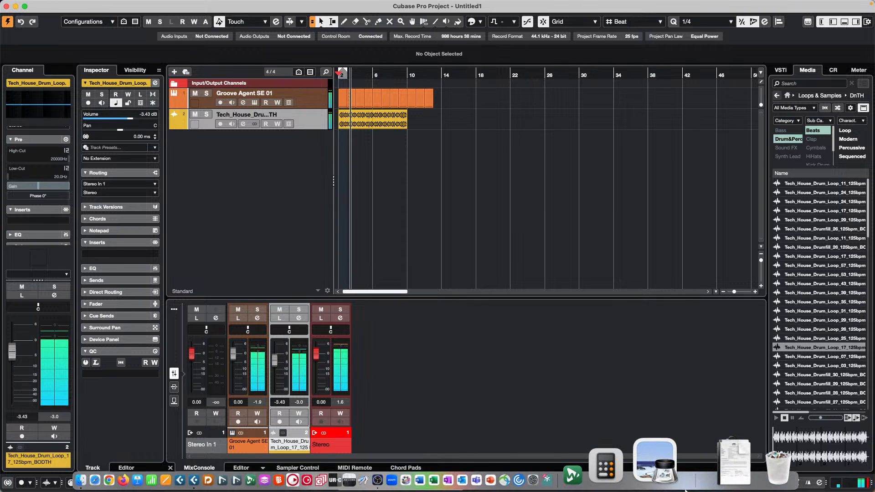
key(space)
key(space)
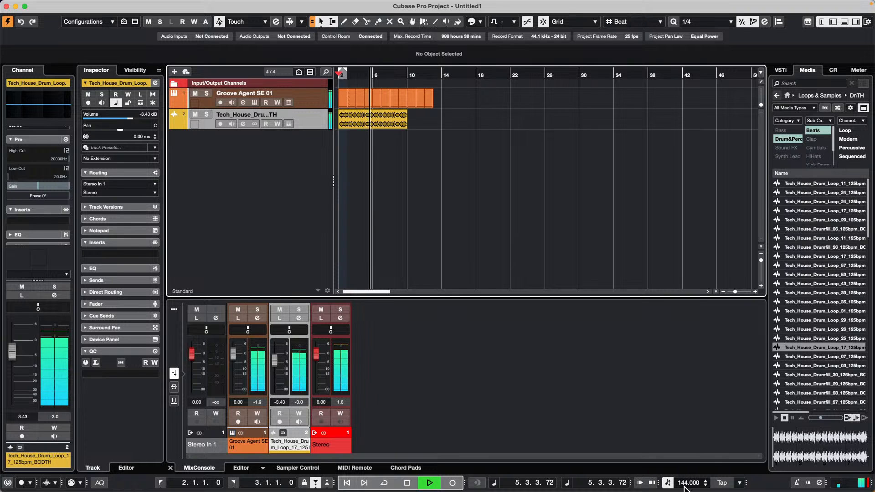
scroll(687, 483, up, 1)
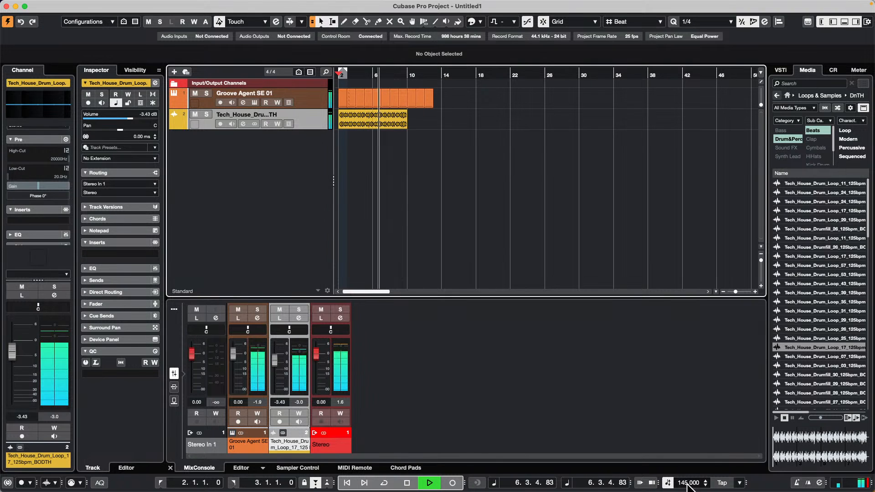
Step: Set the project tempo to 96 BPM during playback, return to bar 2 and stop the transport
double_click(687, 485)
text(96)
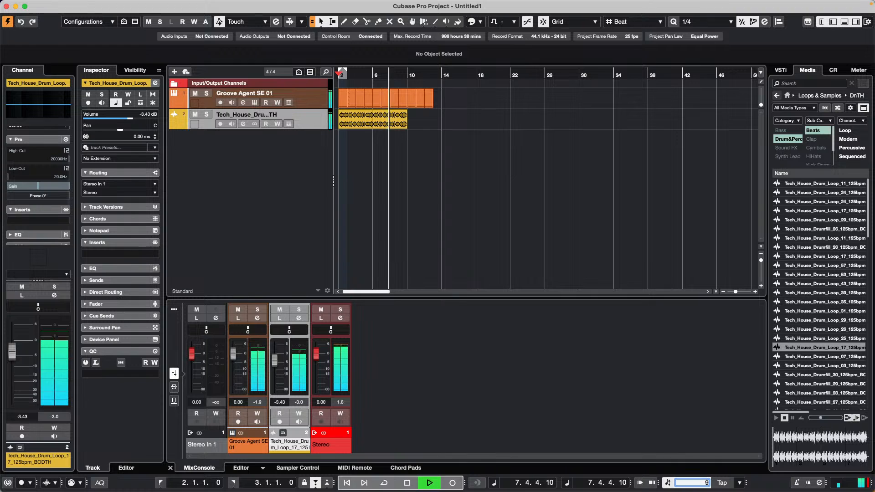
key(Return)
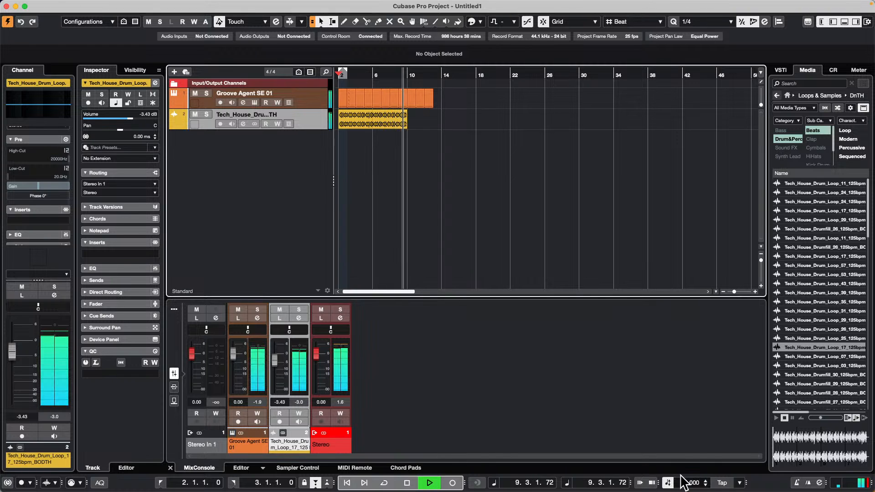
click(338, 74)
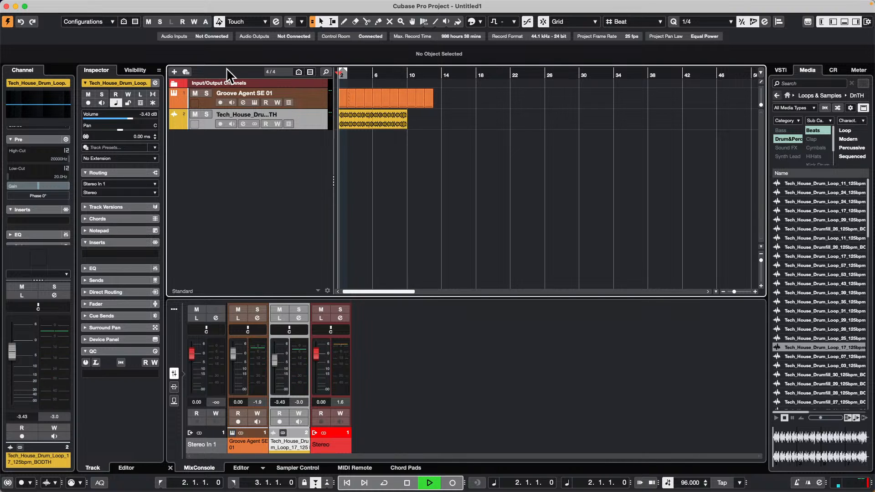
key(space)
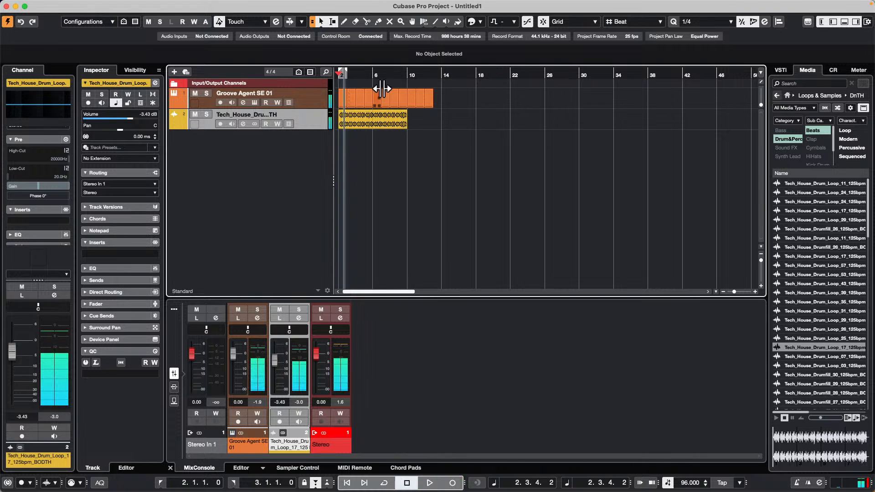
Step: Toggle the Tech House loop track to linear time base and back to musical, and select its audio event
click(116, 102)
click(116, 103)
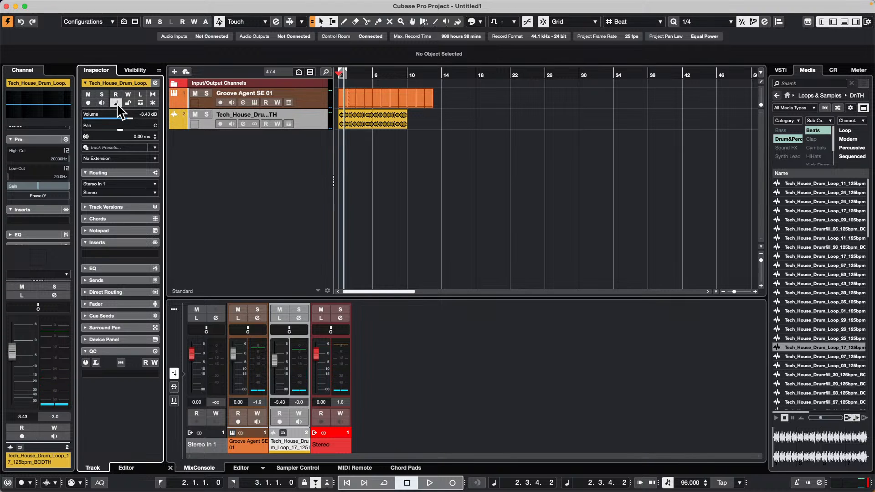
click(386, 119)
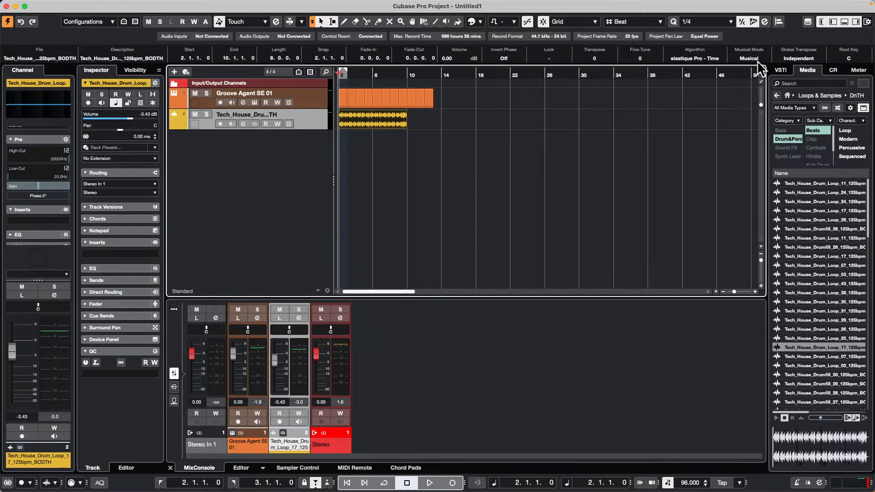
Step: Add a chord track below the Tech House loop track
right_click(268, 147)
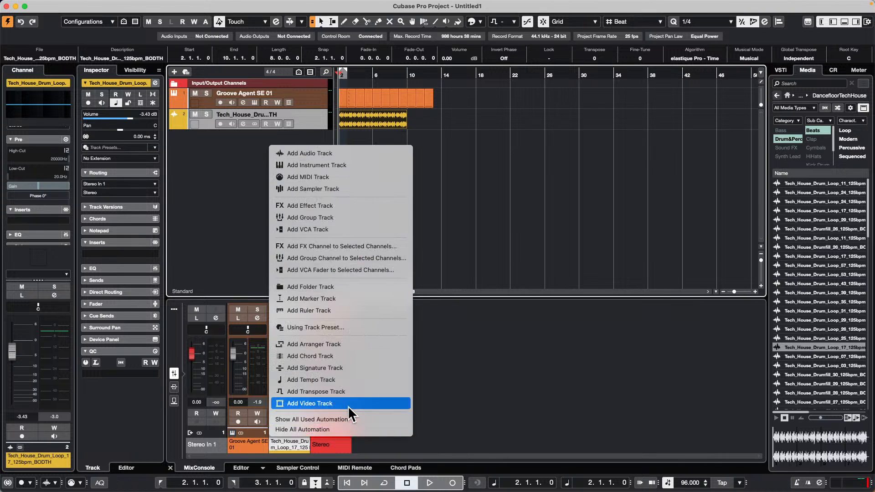
click(369, 357)
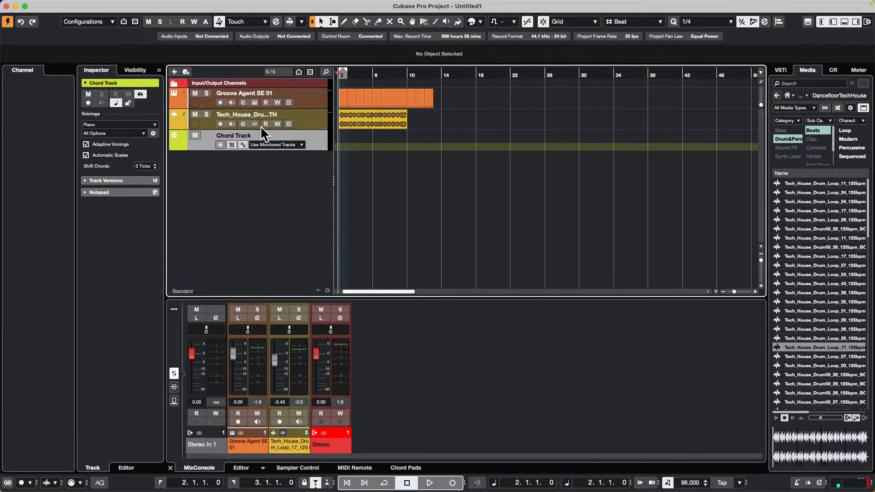
Step: Enlarge the height of the chord track below the Tech House loop track
drag(310, 147, 309, 157)
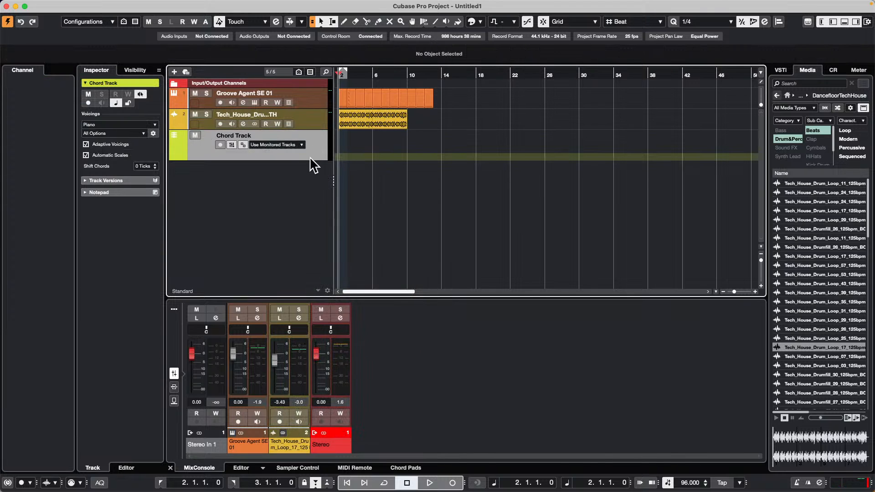
key(h)
key(h)
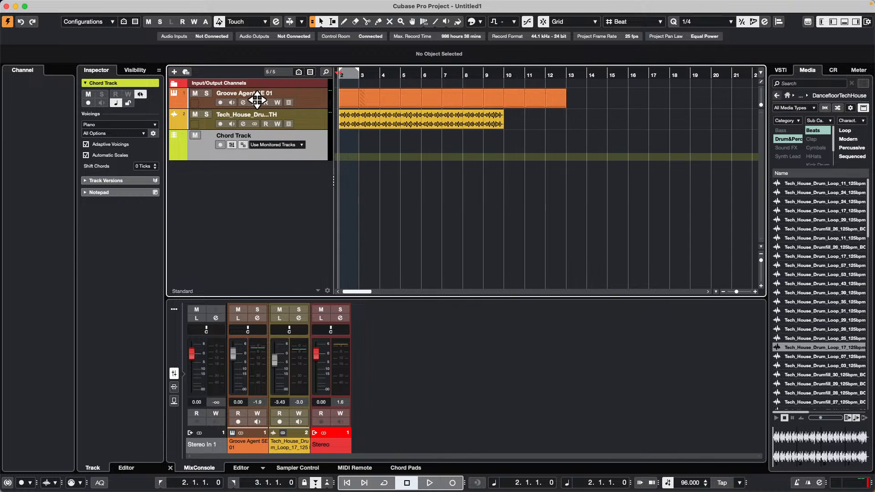
drag(313, 160, 312, 191)
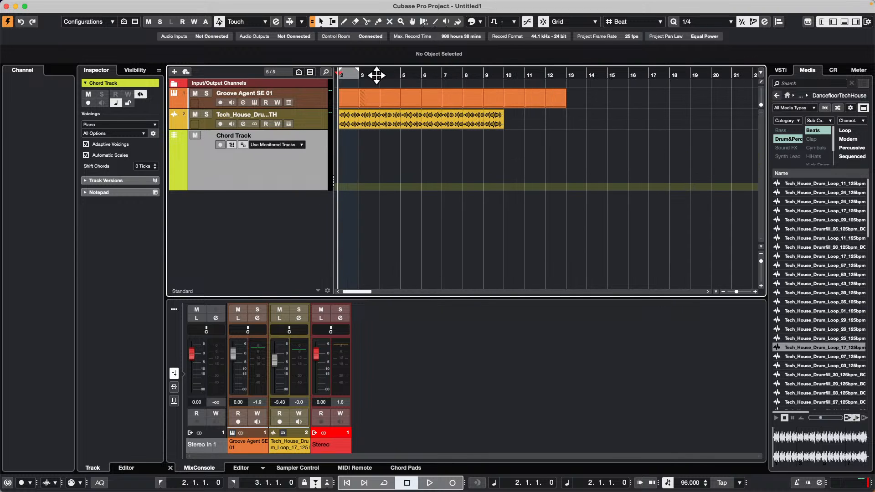
key(h)
key(h)
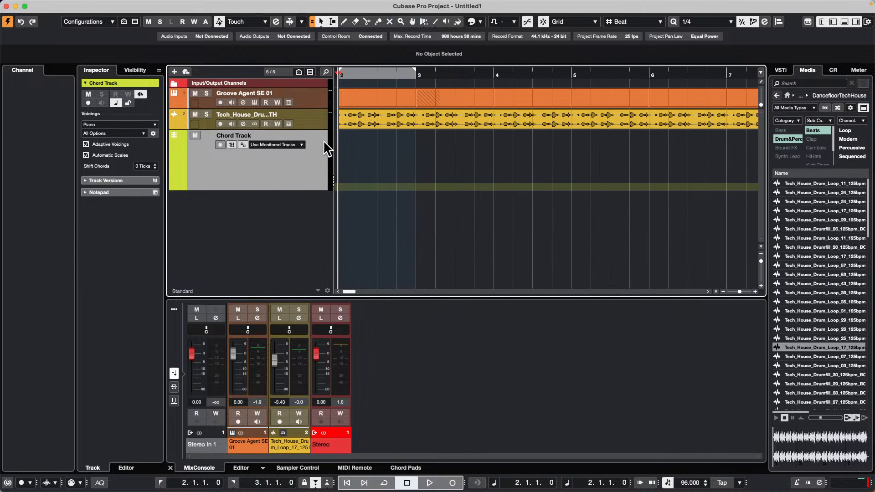
Step: Draw a chord event at bar 2 of the chord track and define it as C major
right_click(352, 147)
click(375, 147)
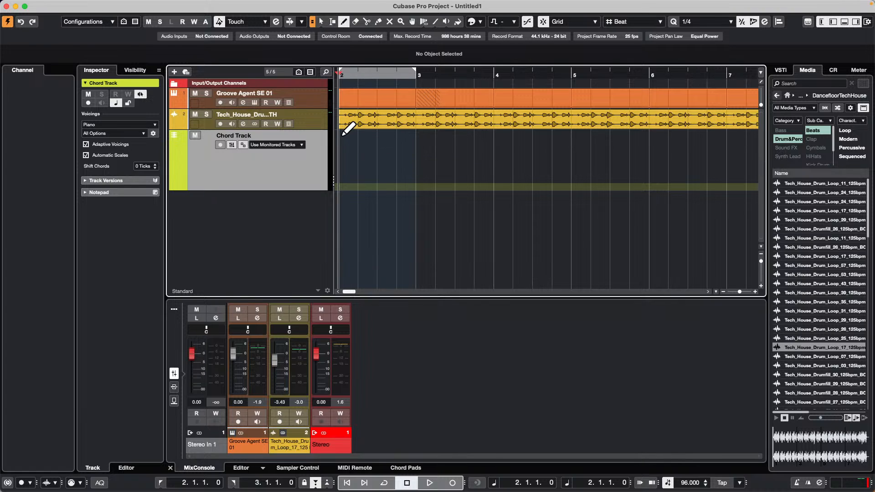
click(345, 137)
key(1)
double_click(352, 153)
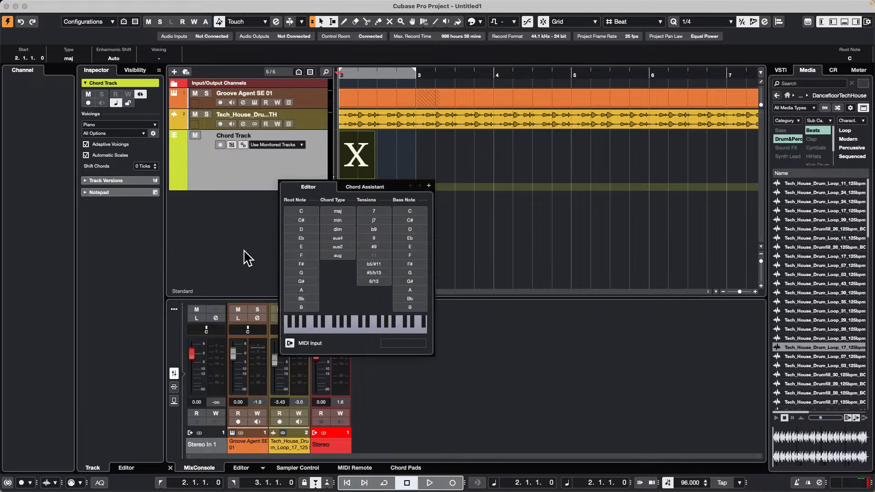
click(306, 211)
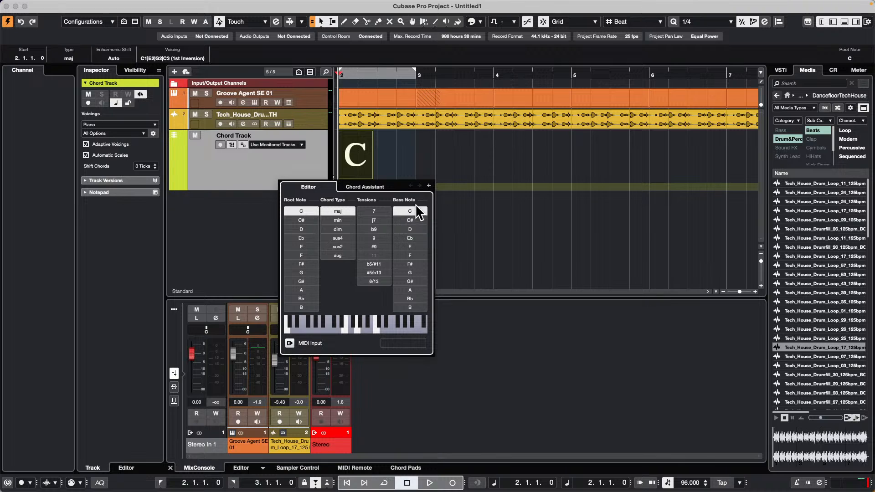
Step: Add an F major chord at bar 3 and a G major chord at bar 4
click(429, 186)
click(302, 255)
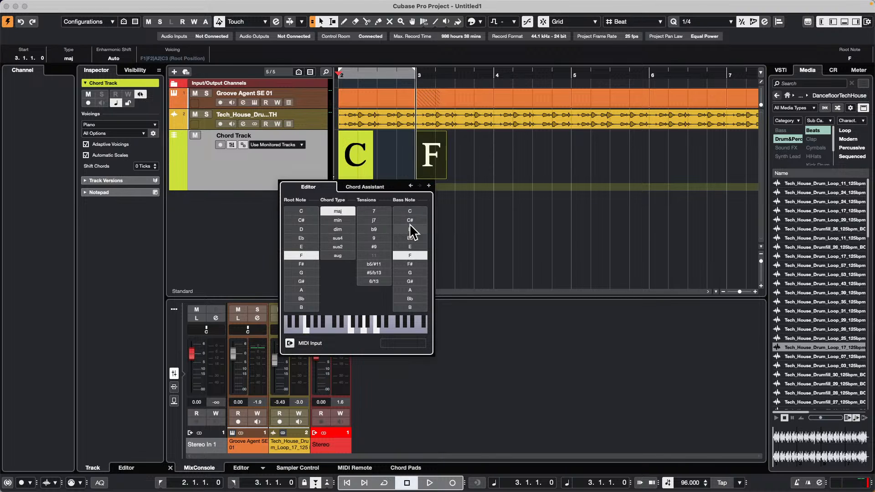
click(429, 186)
click(305, 273)
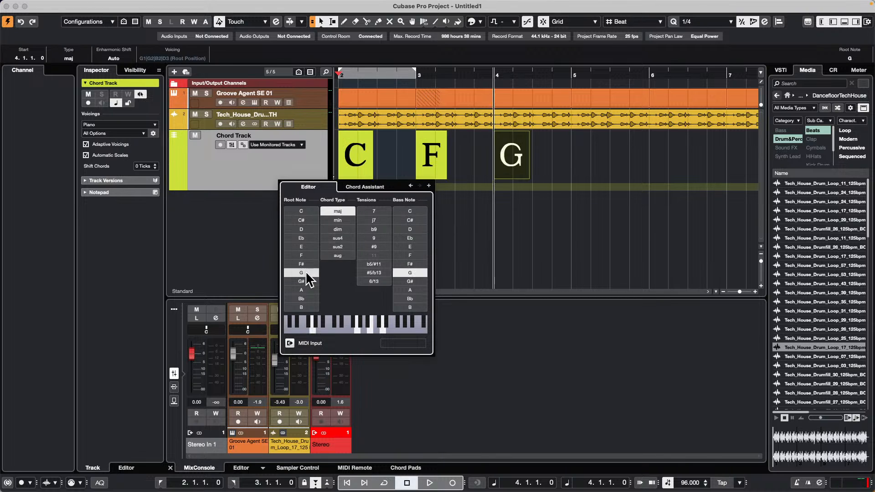
Step: Add D minor chords at bars 5 and 6 of the chord track
click(429, 186)
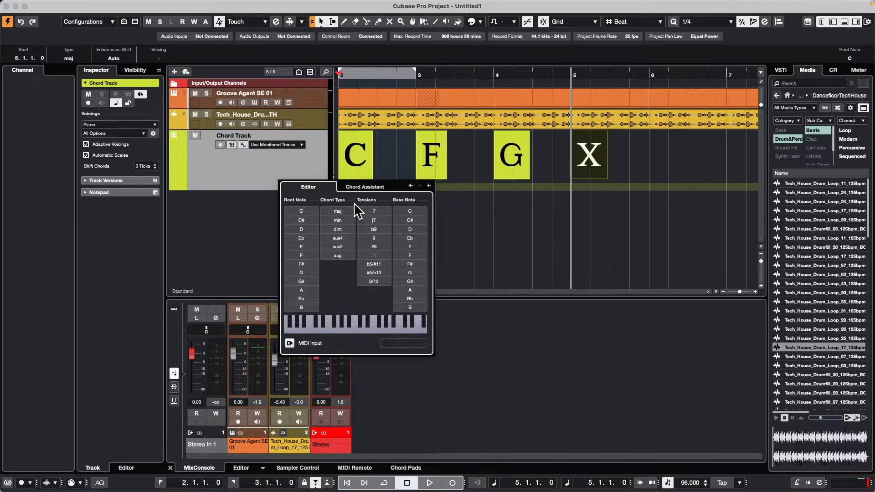
click(294, 228)
click(337, 220)
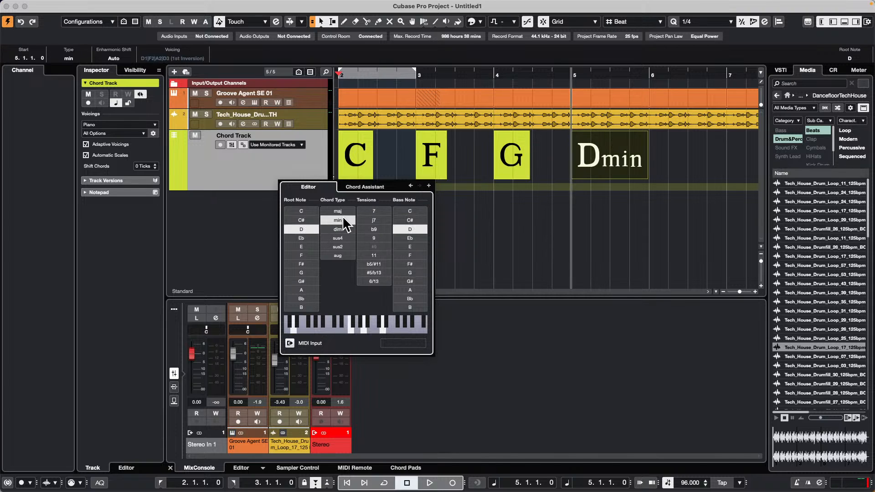
click(429, 186)
click(301, 290)
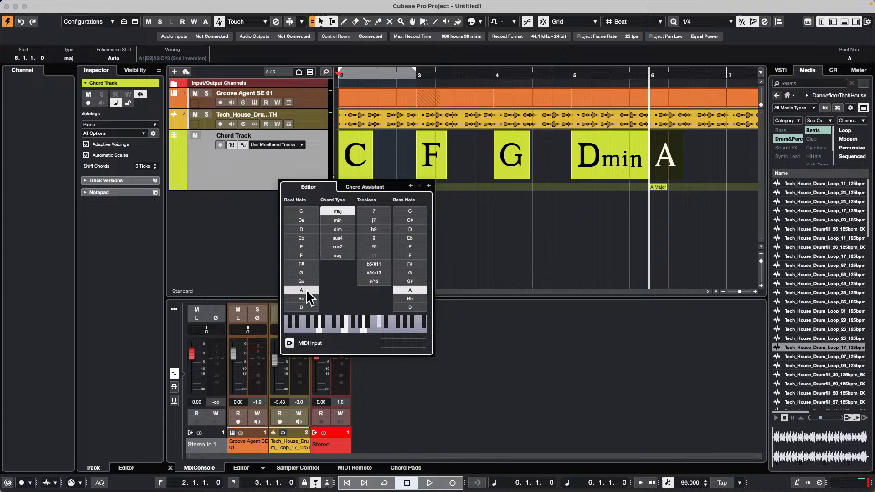
click(338, 221)
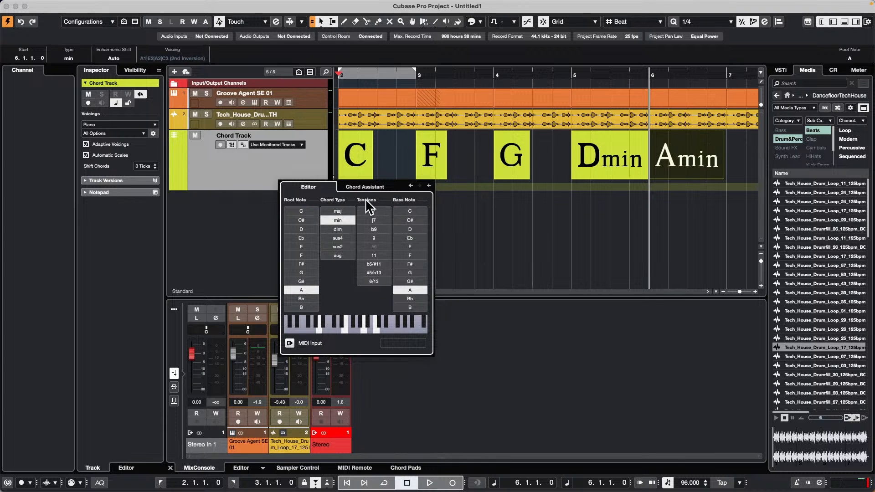
click(306, 228)
Step: Add a G major chord at bar 7 and close the chord editor
click(429, 186)
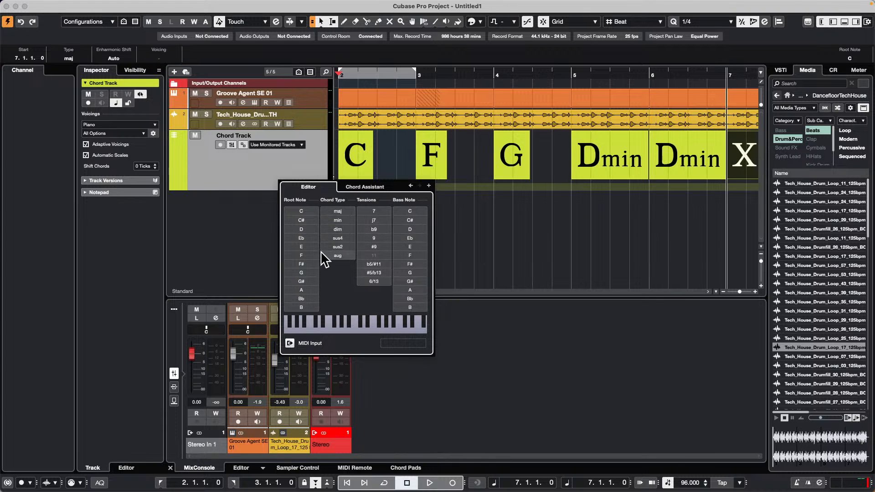
click(307, 273)
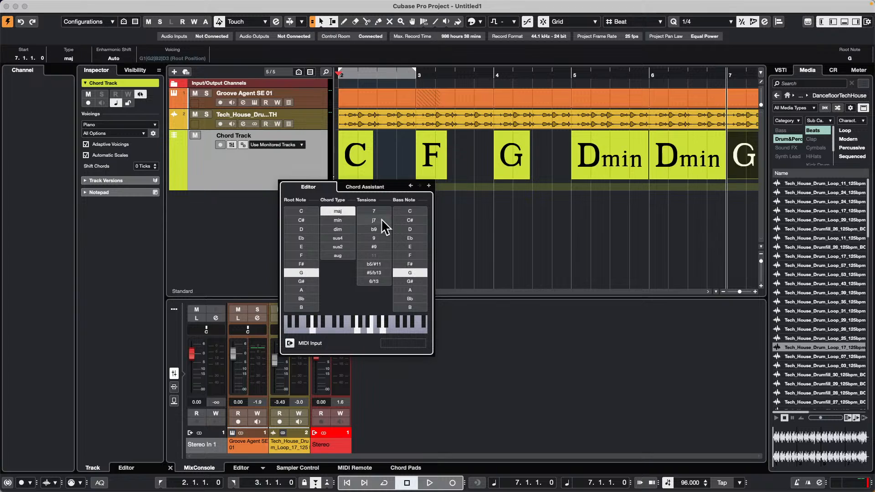
click(429, 186)
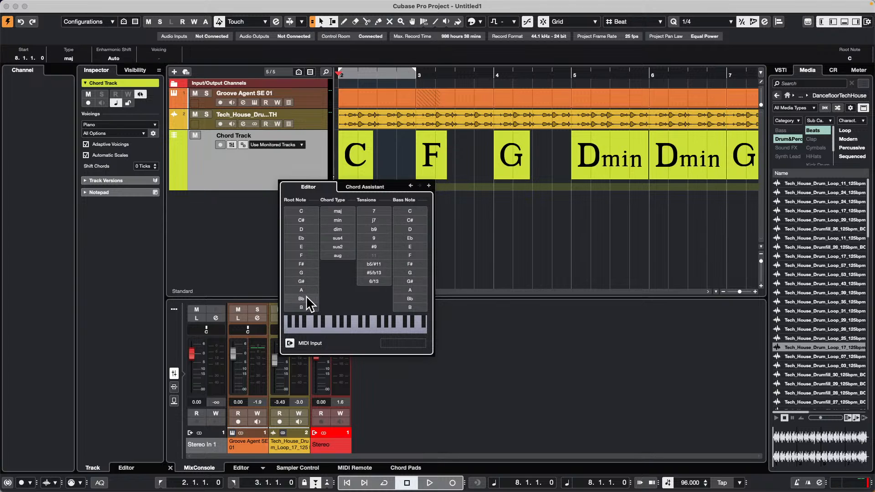
key(Escape)
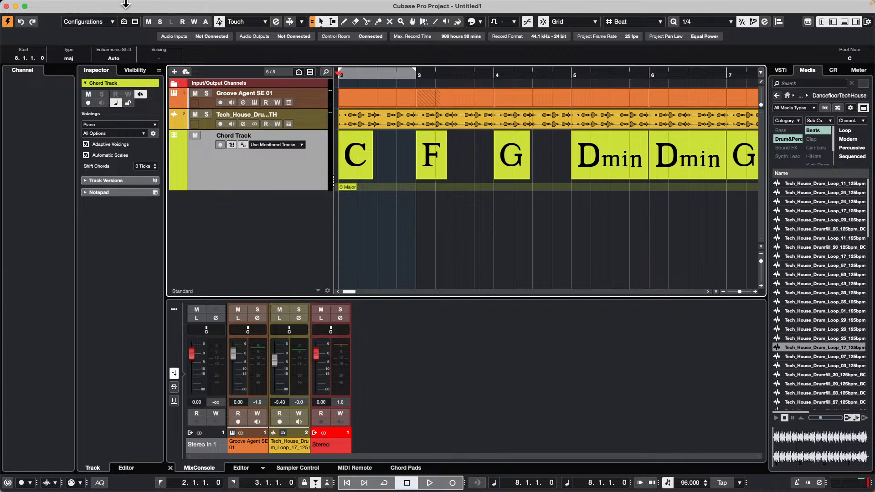
Step: Start saving the project under a new name and create a folder named February 13 2024 inside the Hangouts folder
click(61, 6)
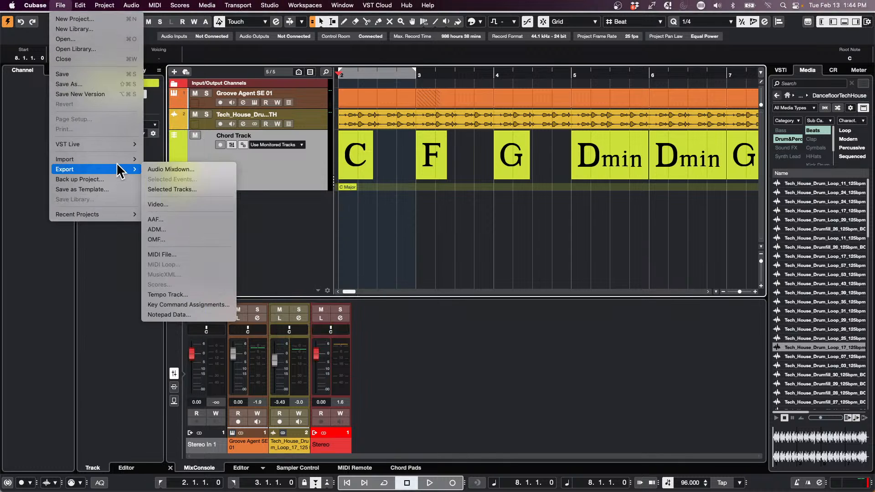
click(96, 86)
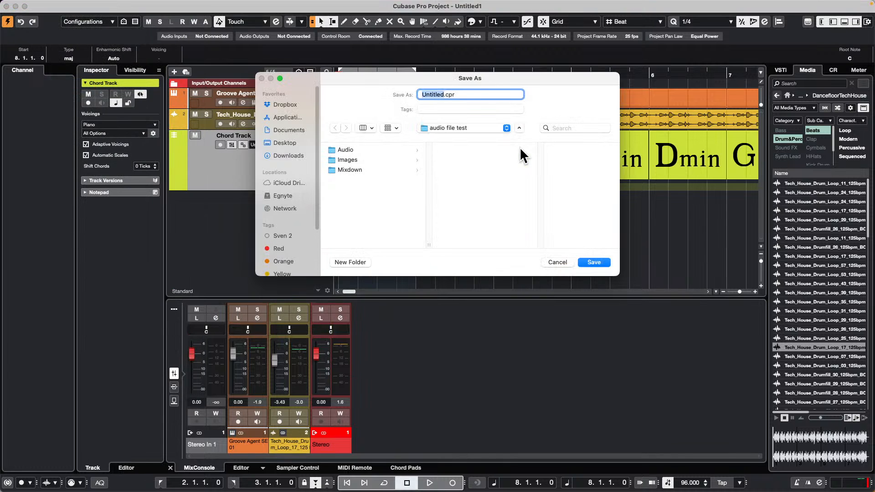
click(474, 126)
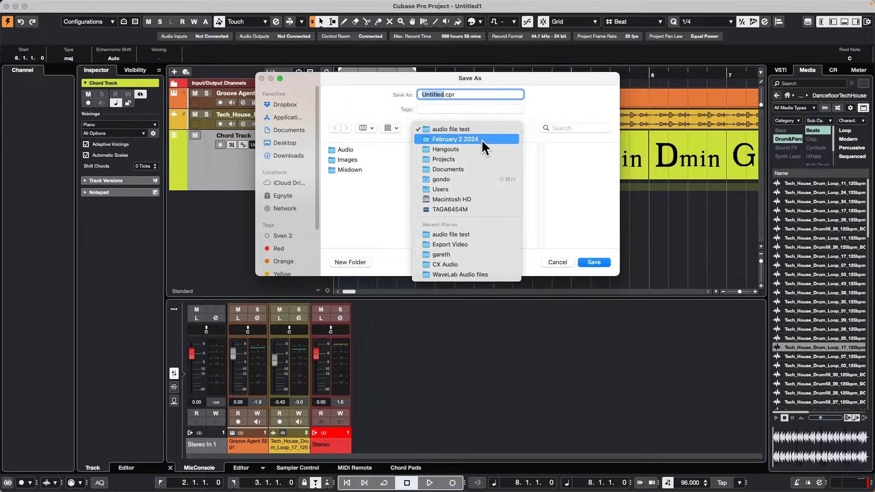
click(473, 148)
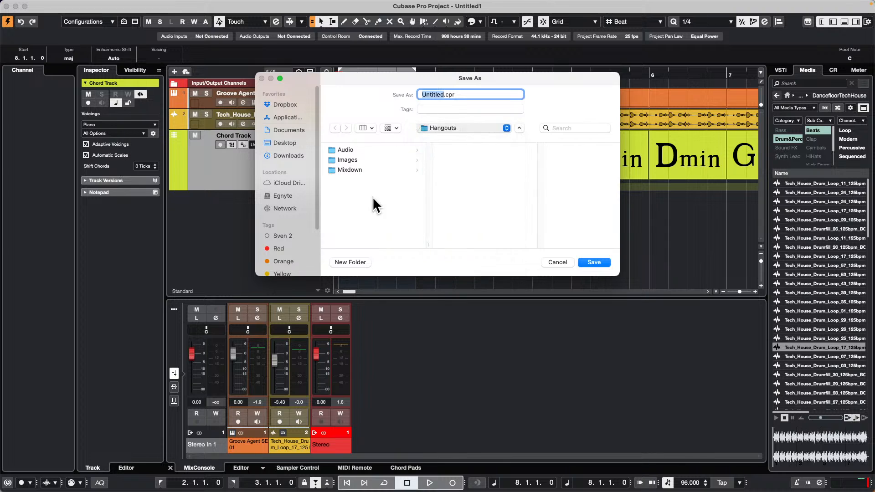
click(349, 262)
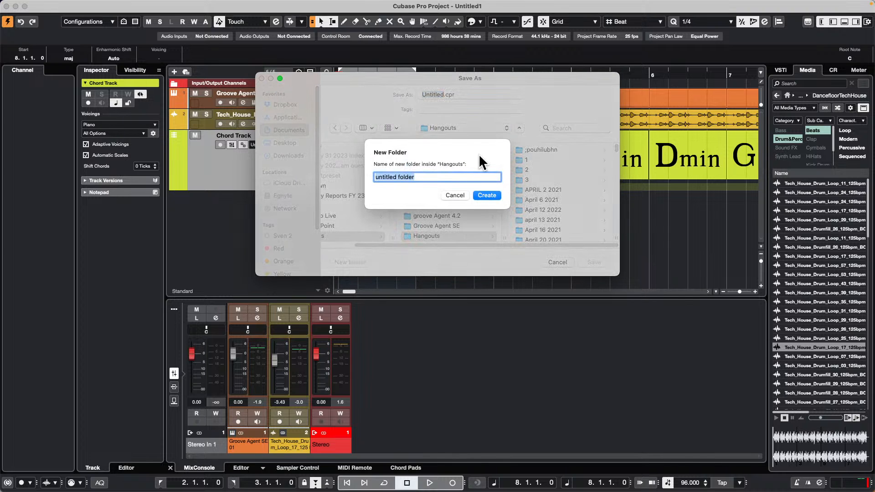
text(February 13 2024)
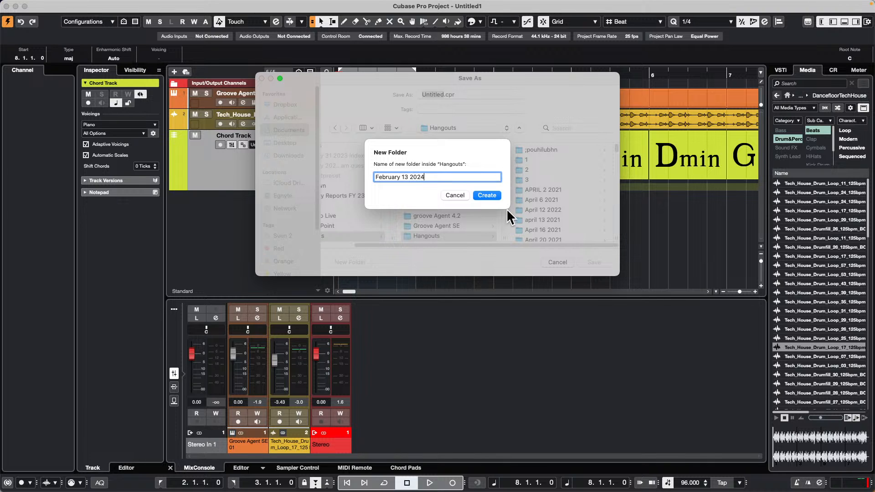
click(487, 195)
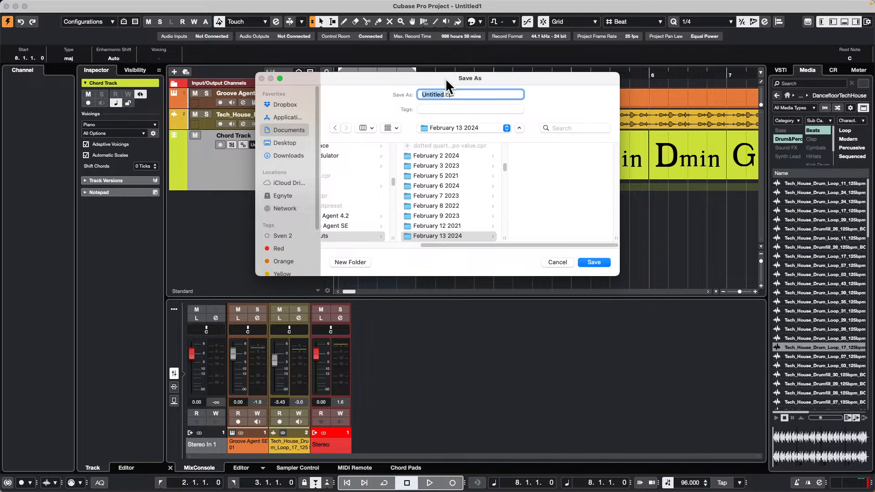
Step: Save the project as February 13 2024 in the new folder
text(February 13 2024)
key(Return)
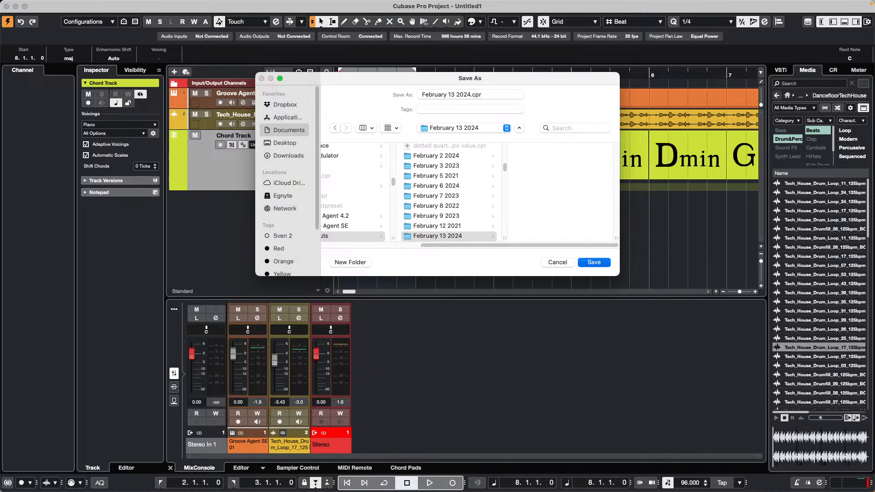
click(601, 263)
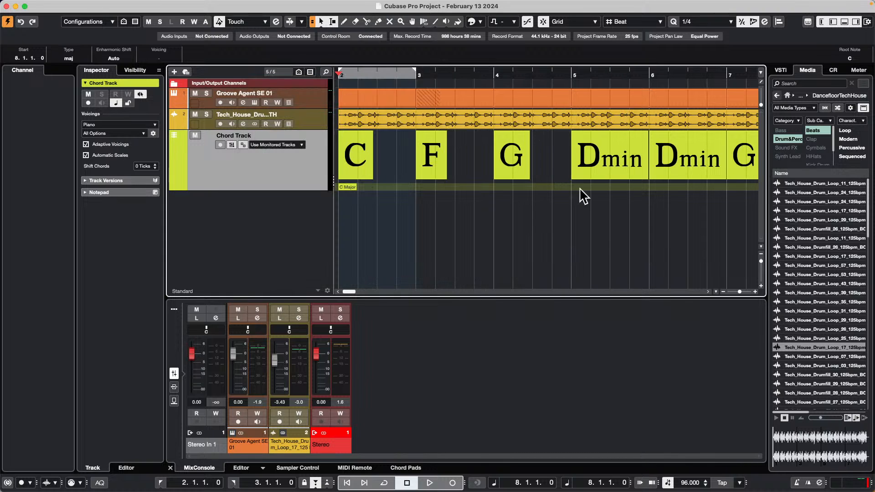
Step: Close the February 13 2024 project
mouse_move(110, 1)
click(58, 5)
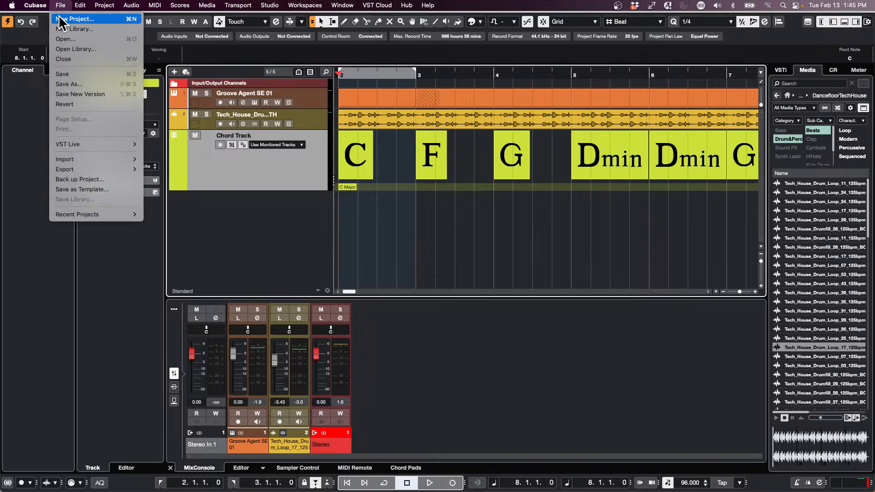
click(16, 135)
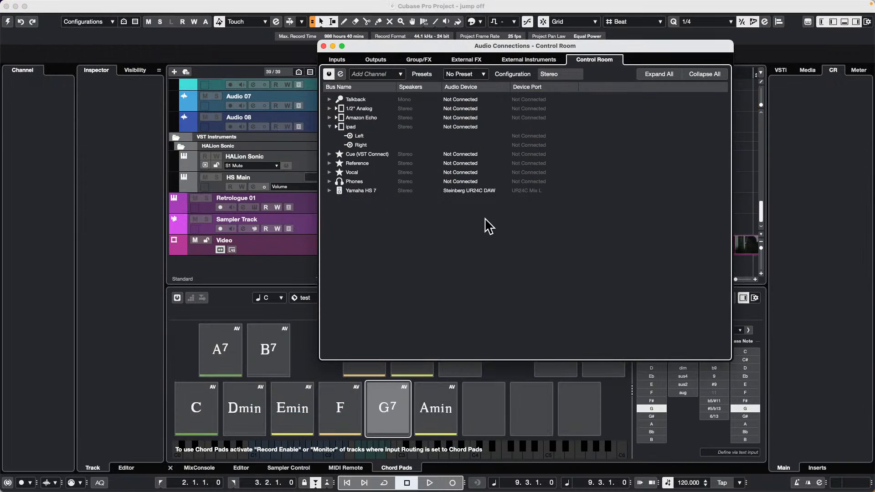
Step: Create an empty project in the audio file test folder
mouse_move(197, 3)
click(58, 5)
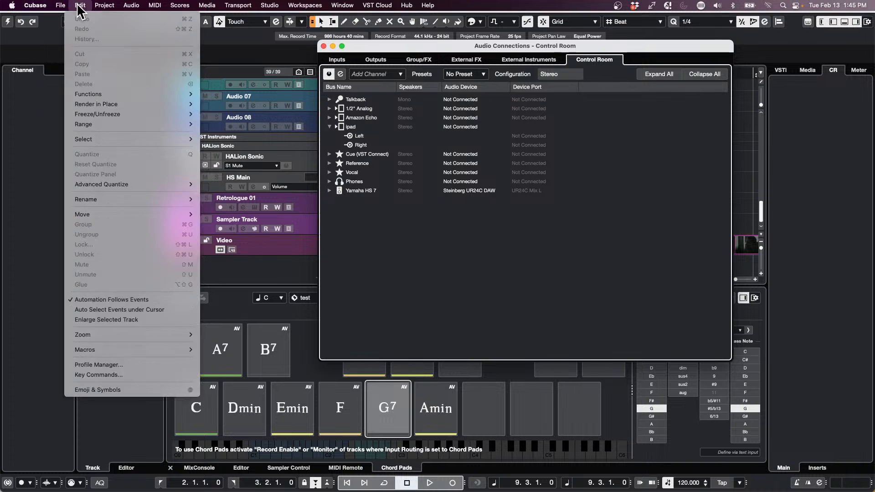
click(64, 19)
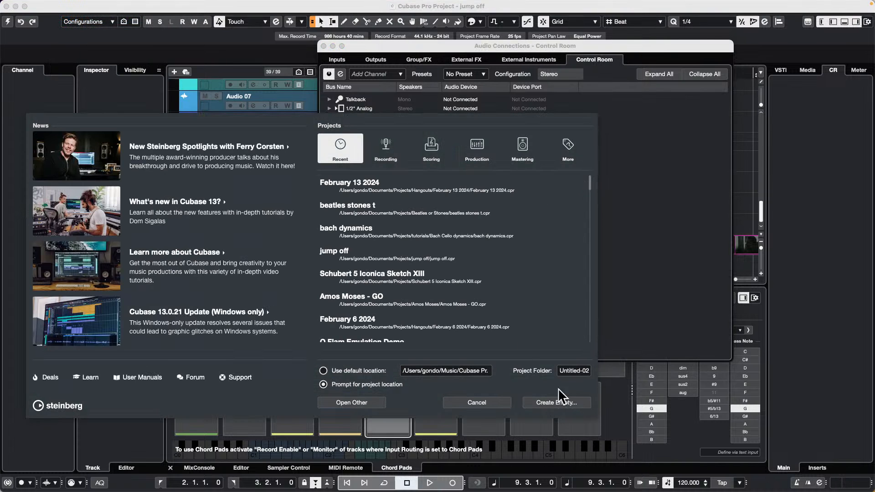
click(574, 404)
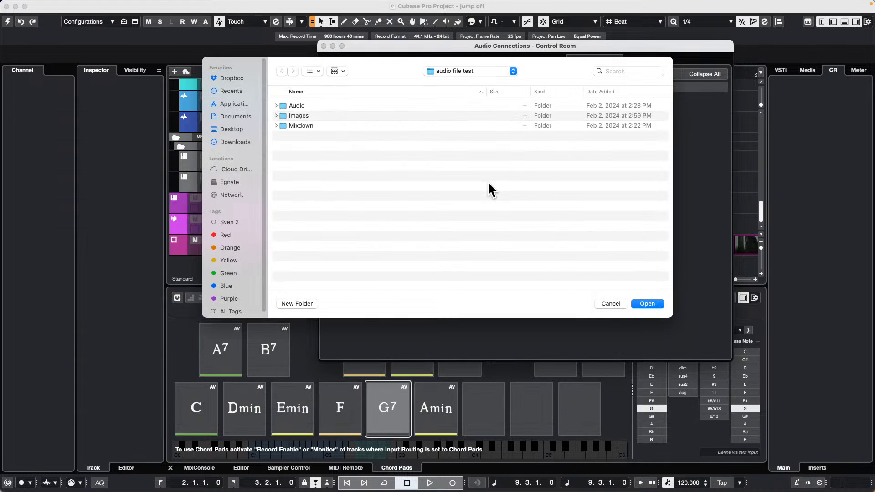
click(654, 304)
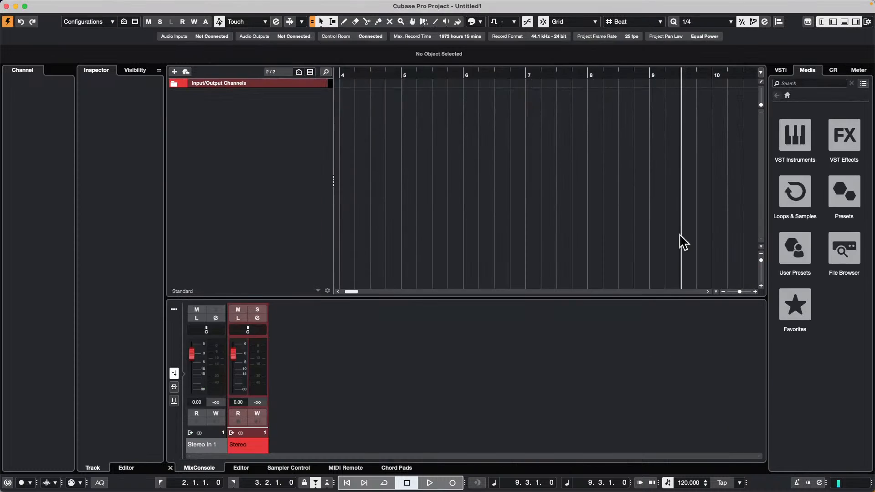
Step: Start importing tracks from another project and browse from Projects through Hangouts to the February 13 2024 folder
click(61, 5)
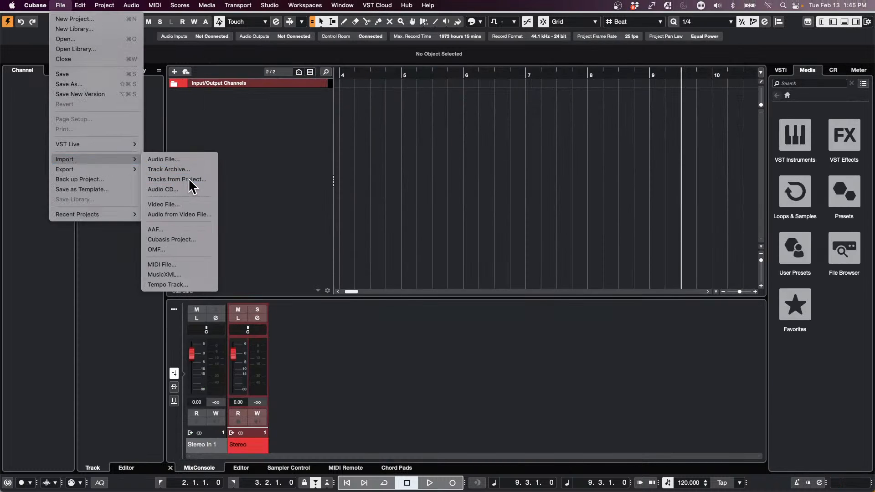
click(560, 249)
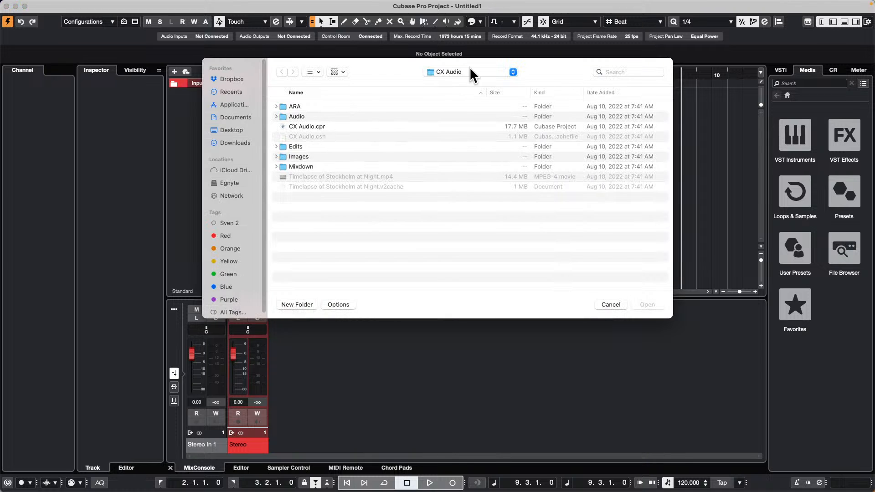
click(469, 70)
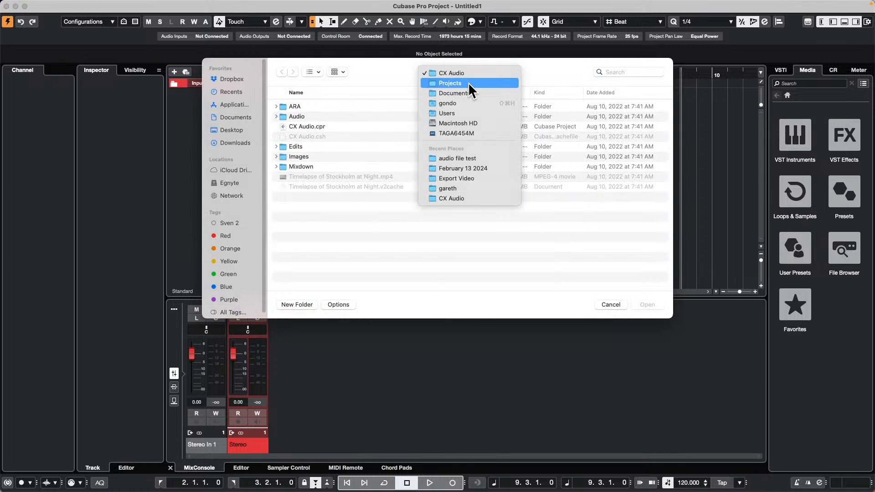
click(469, 83)
scroll(312, 196, down, 2)
scroll(313, 198, down, 15)
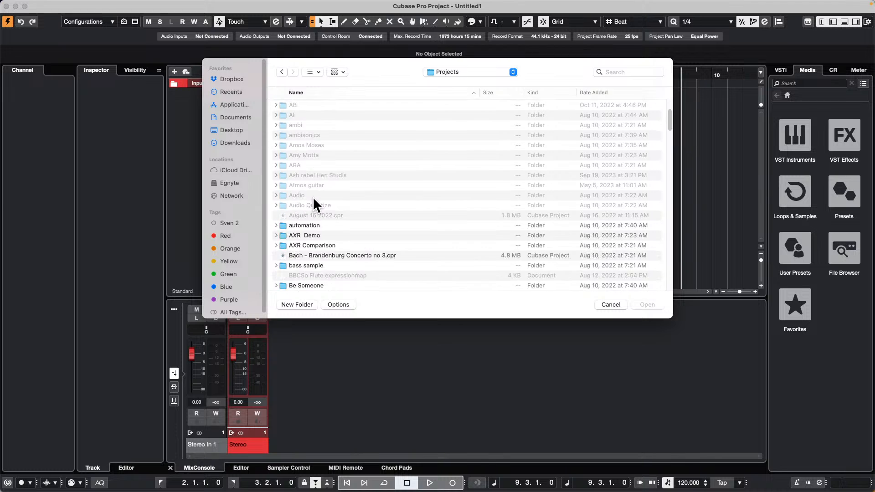
scroll(314, 201, down, 5)
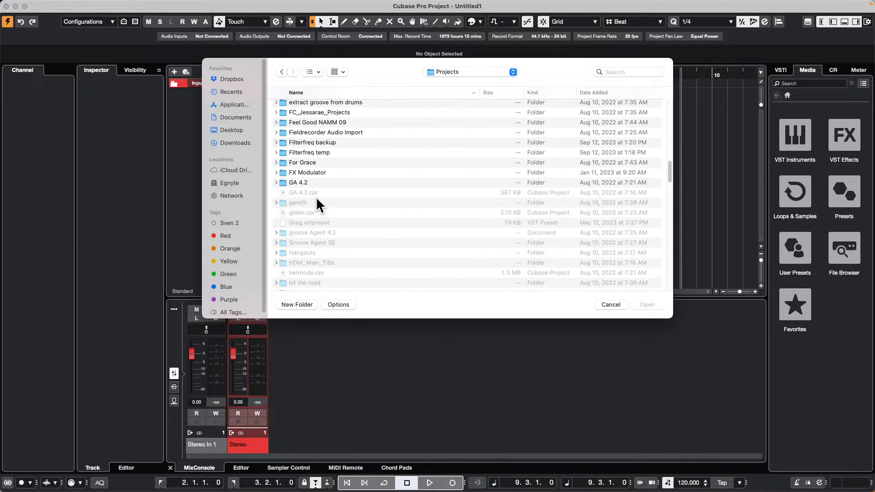
double_click(310, 249)
scroll(341, 213, down, 20)
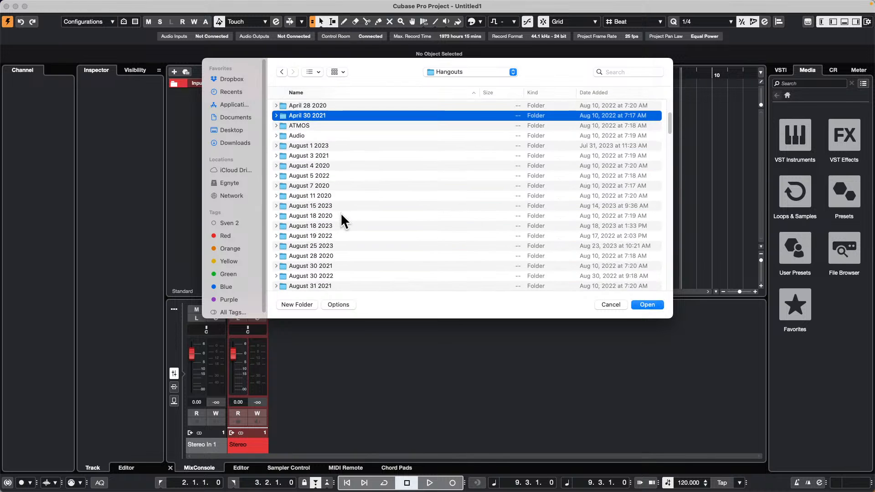
scroll(340, 221, up, 5)
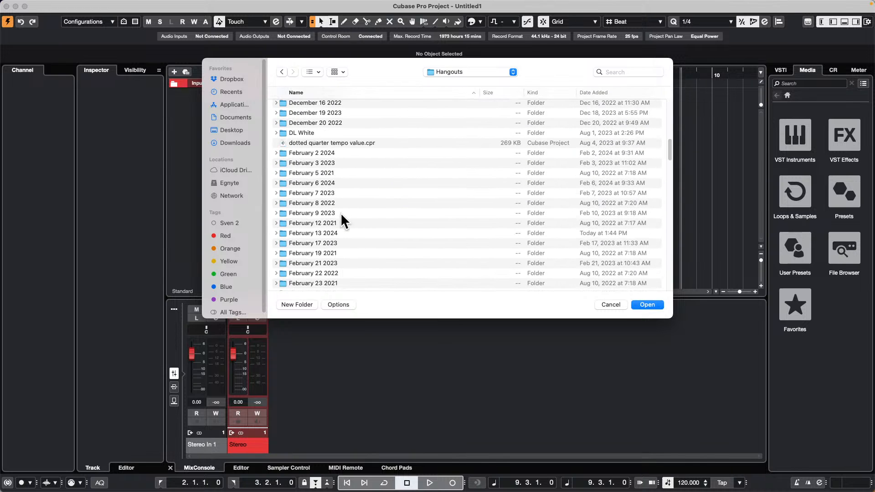
double_click(327, 232)
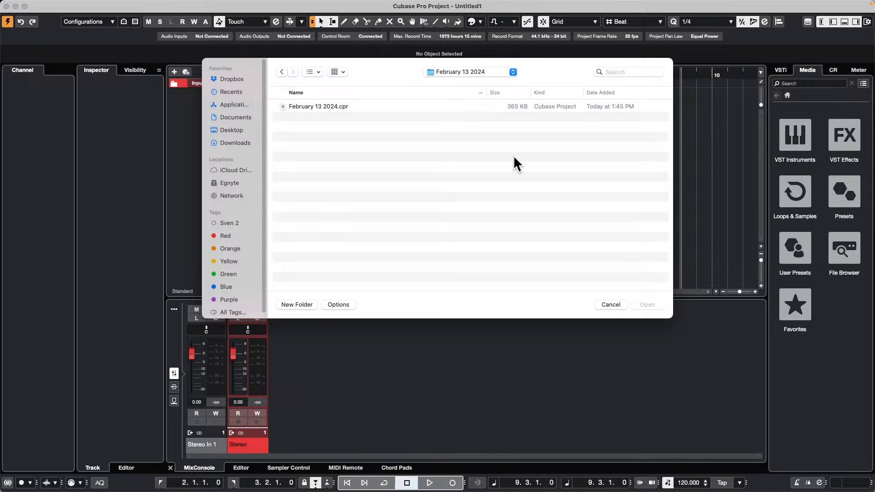
Step: Import only the Chord Track from February 13 2024.cpr as a new track
double_click(341, 106)
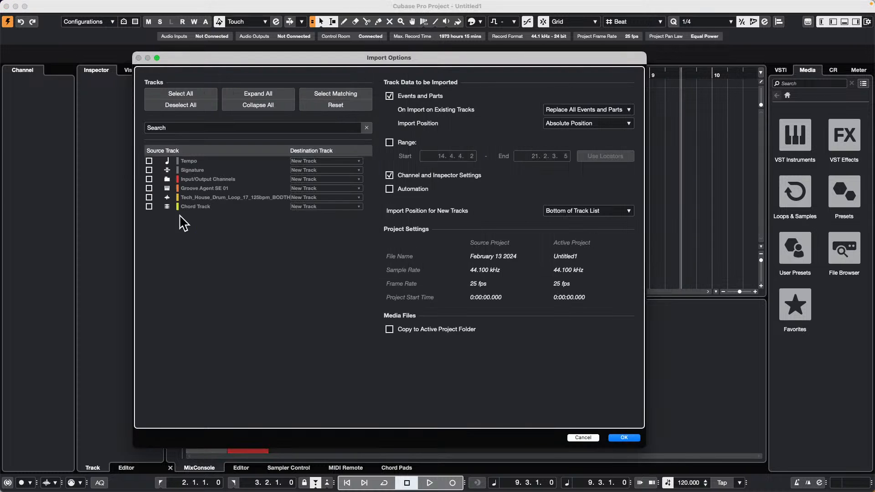
click(149, 207)
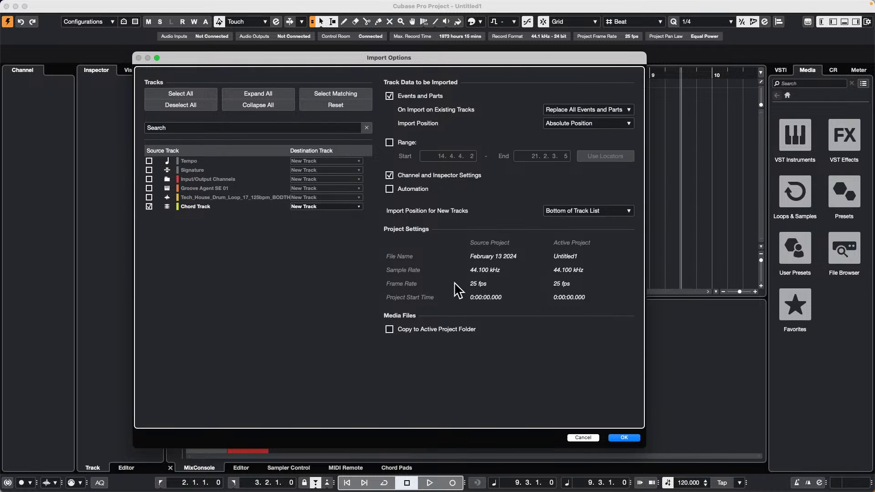
click(624, 437)
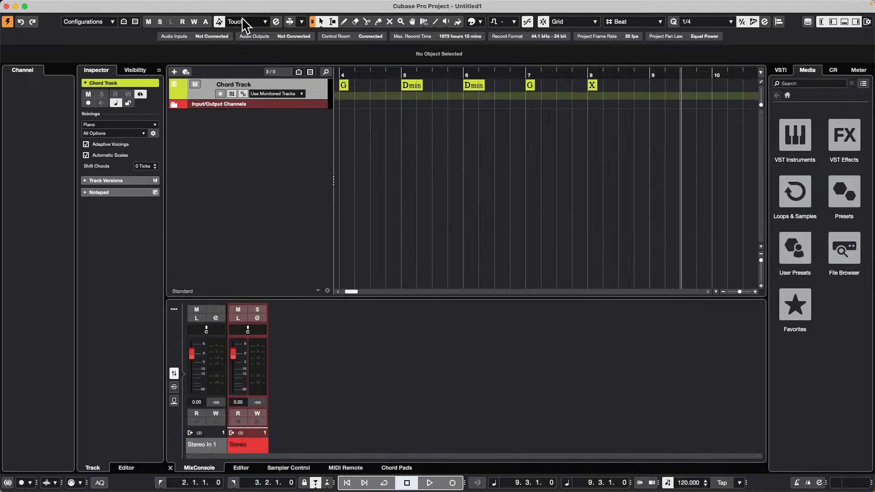
Step: Increase the height of the Chord Track and move the project cursor back to bar 2
click(326, 97)
drag(326, 97, 325, 118)
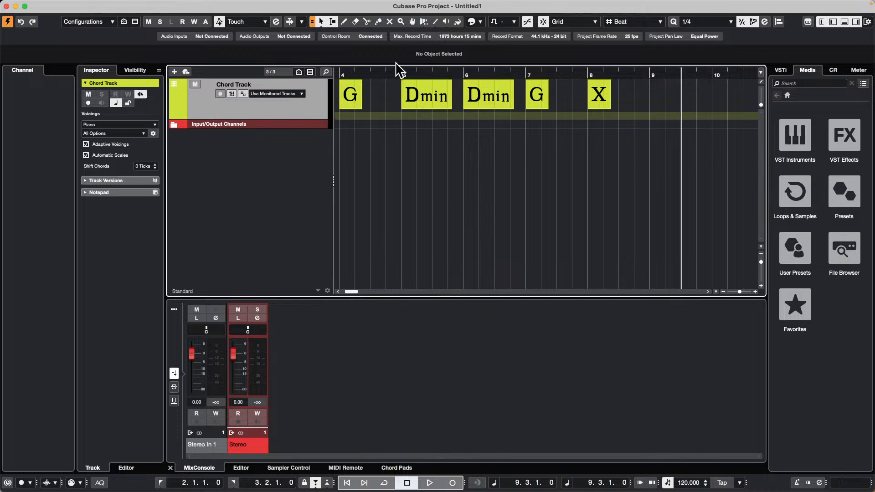
drag(395, 73, 225, 64)
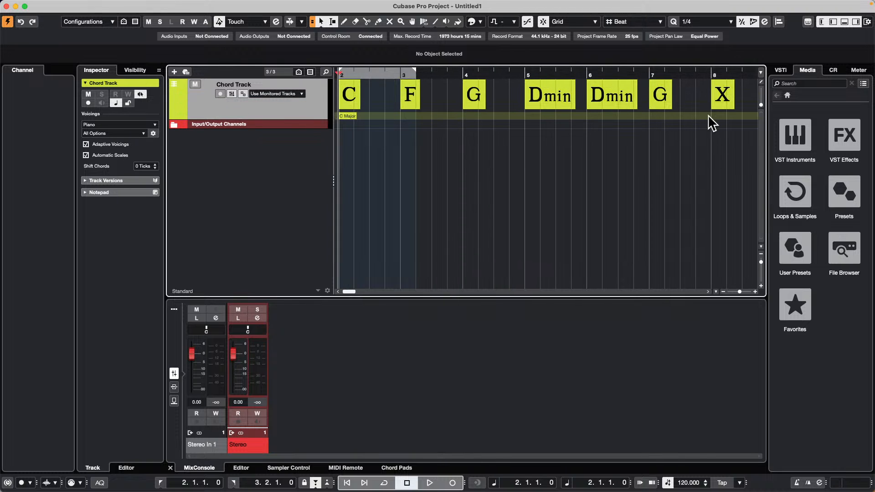
Step: Open the track import options for February 13 2024.cpr again and close them without selecting any source track
click(61, 5)
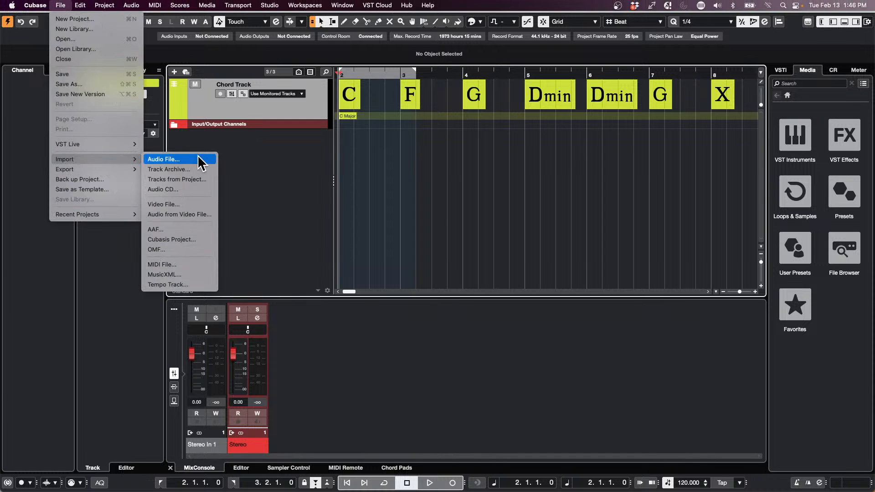
mouse_move(107, 160)
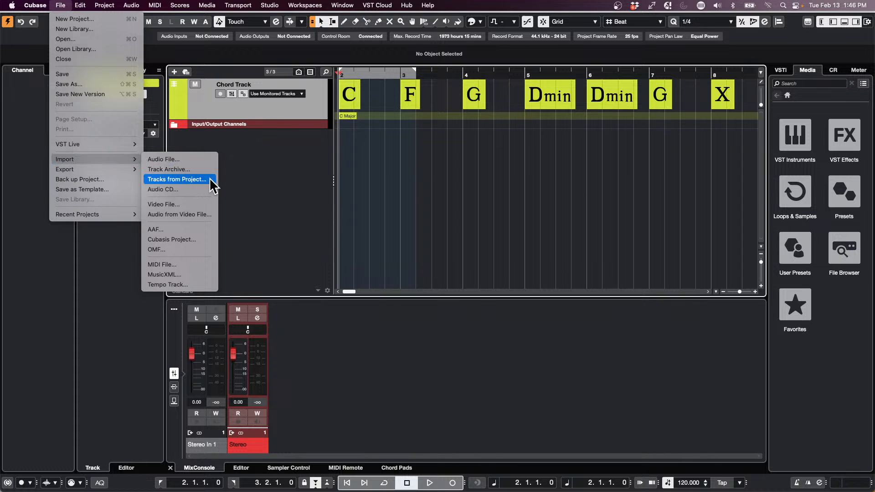
click(205, 182)
click(330, 107)
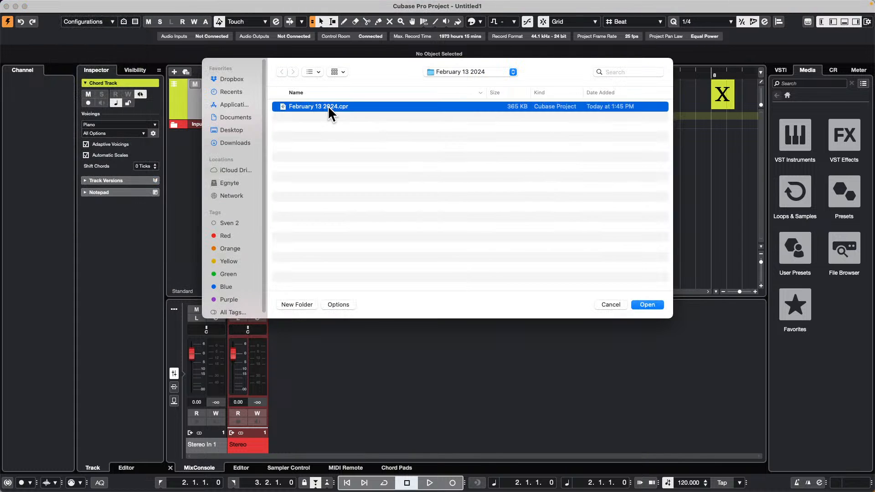
click(653, 305)
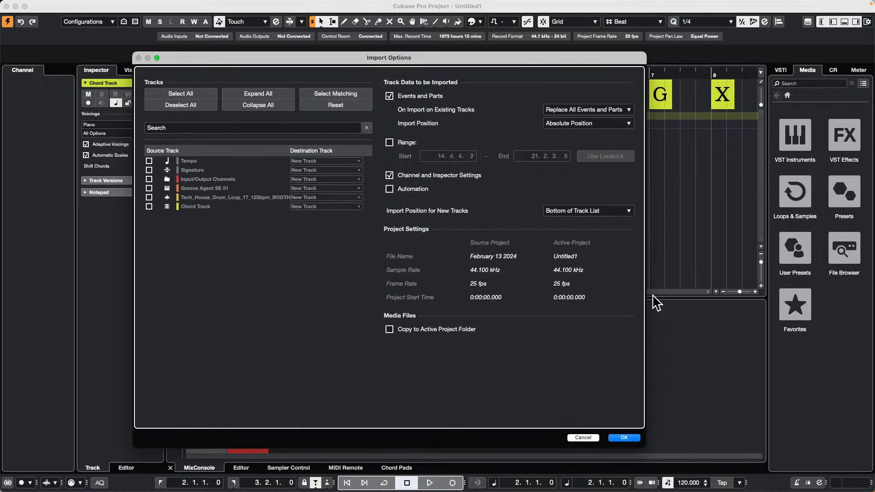
click(627, 438)
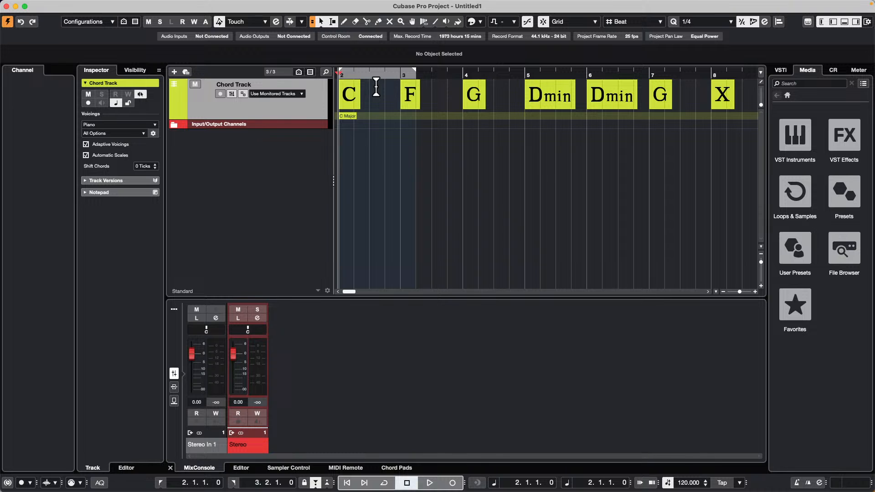
key(super+Tab)
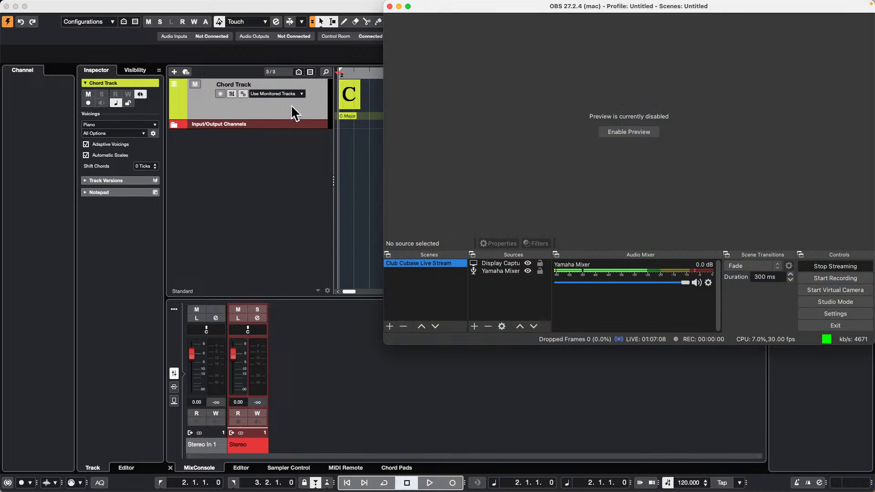
click(290, 104)
Step: Add 37 stereo audio tracks to the project, with their output set to Stereo
right_click(252, 154)
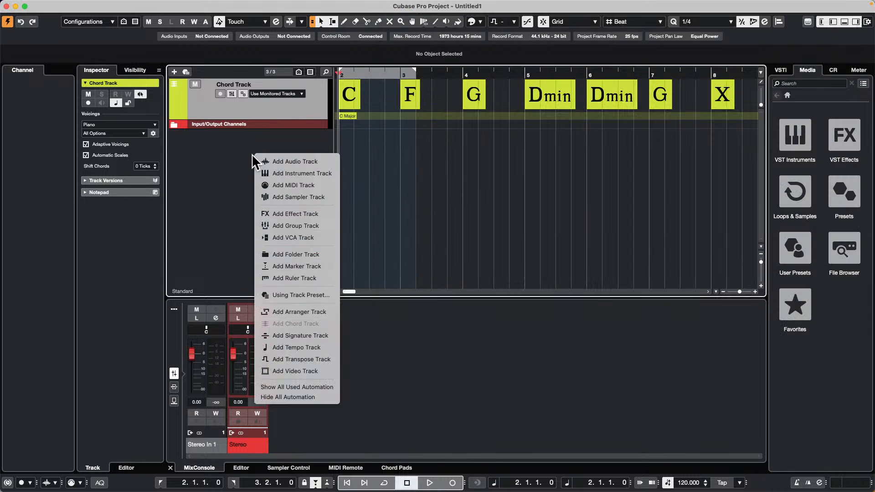
click(310, 161)
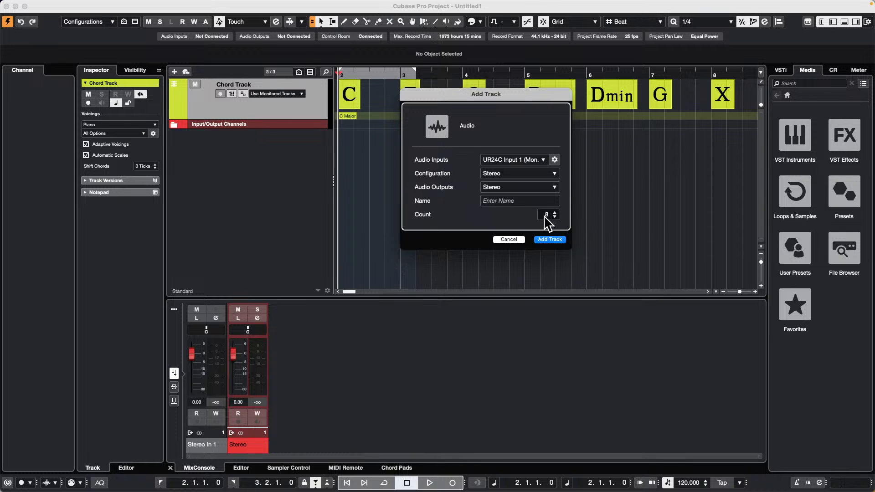
scroll(544, 215, up, 20)
scroll(544, 215, up, 7)
click(553, 240)
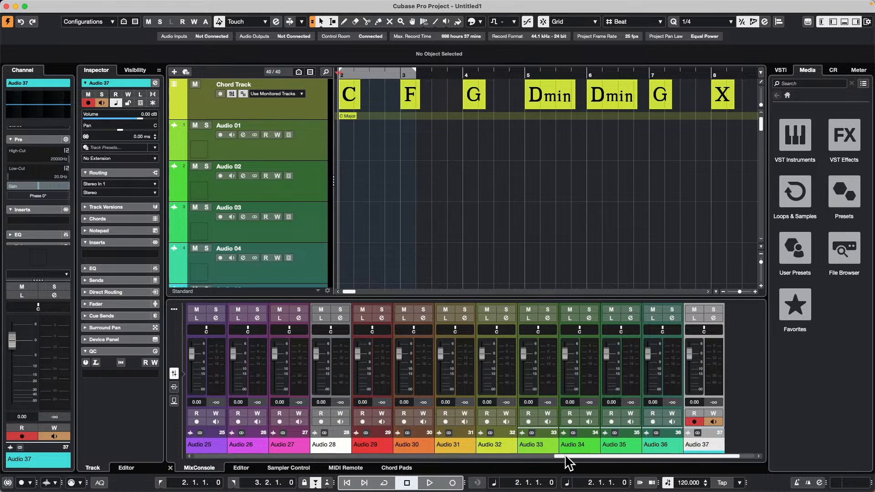
Step: Look through the new audio channels in the lower-zone mixer, from the last tracks back to the first ones
scroll(567, 458, left, 8)
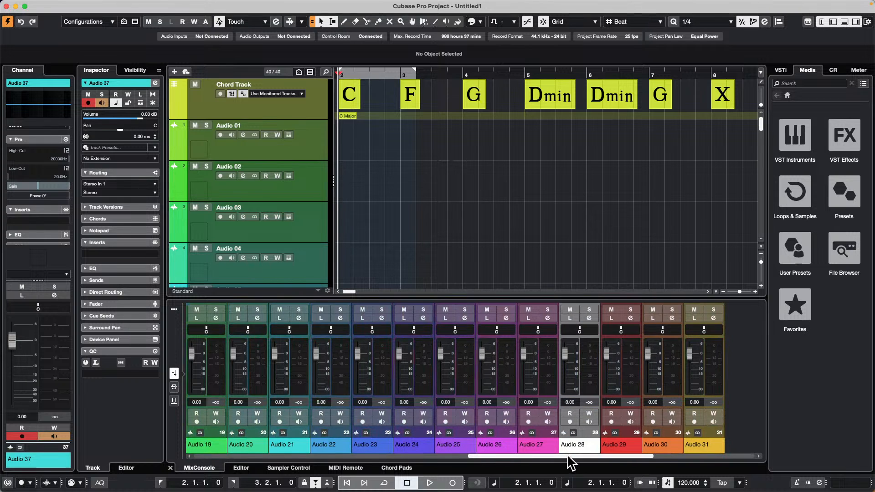
scroll(567, 457, right, 5)
scroll(568, 457, left, 8)
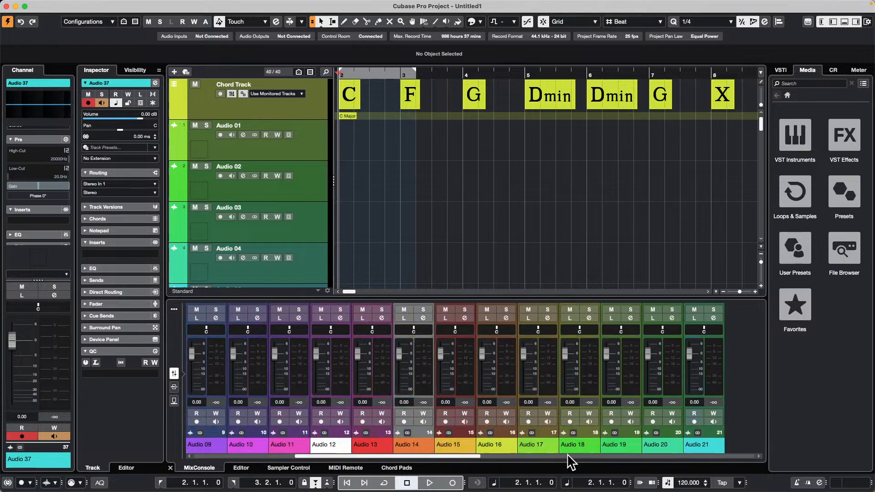
scroll(568, 457, right, 7)
scroll(569, 456, left, 5)
scroll(569, 456, left, 6)
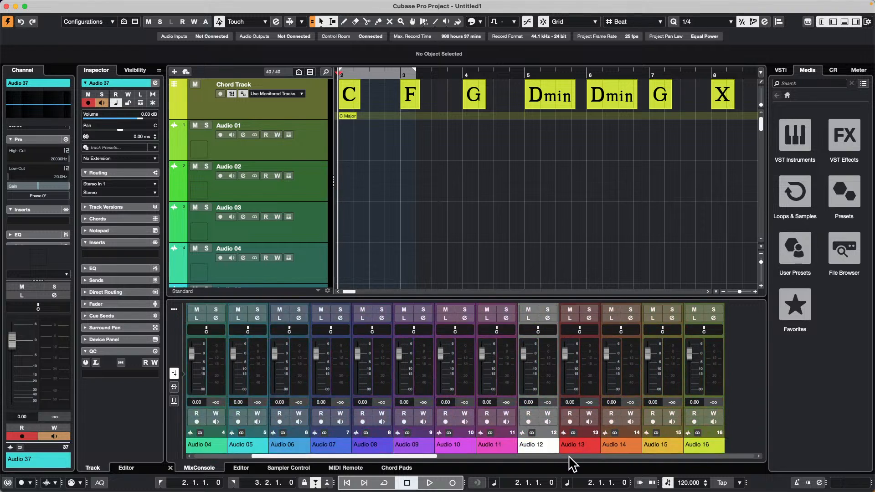
scroll(570, 457, right, 10)
scroll(569, 457, right, 2)
scroll(569, 457, left, 8)
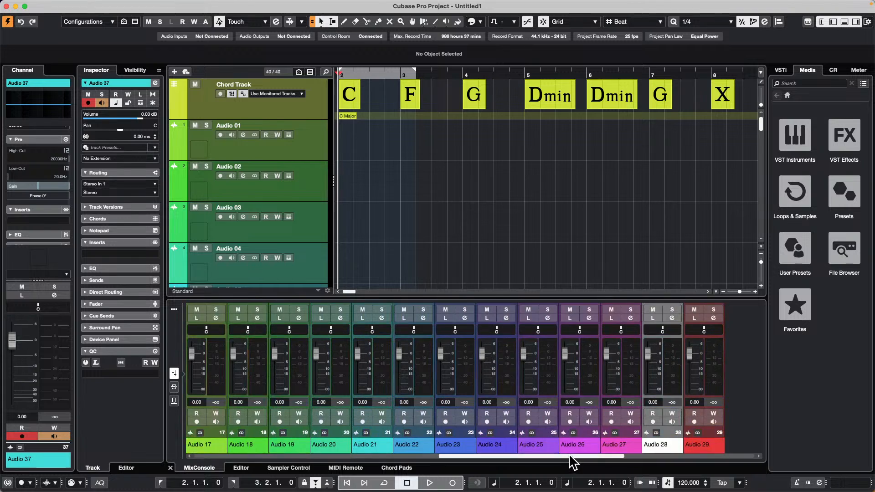
scroll(569, 457, left, 3)
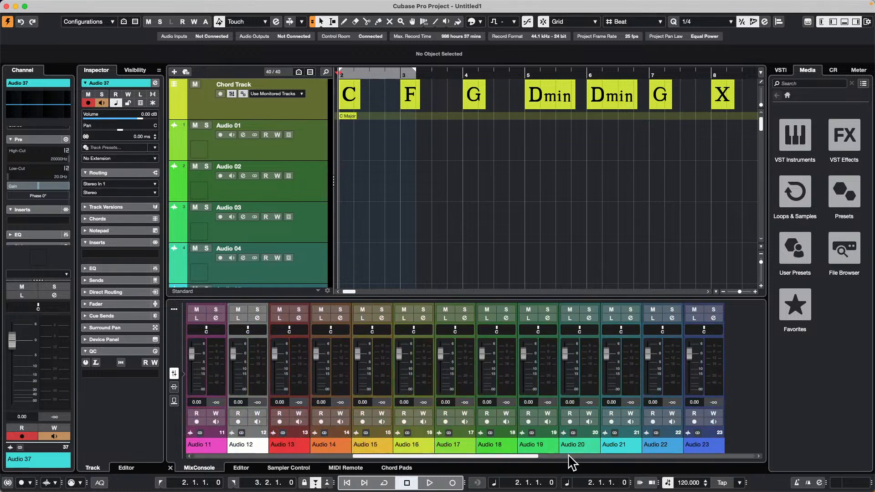
Step: Open the full MixConsole window and look back and forth across all the audio channels
key(F3)
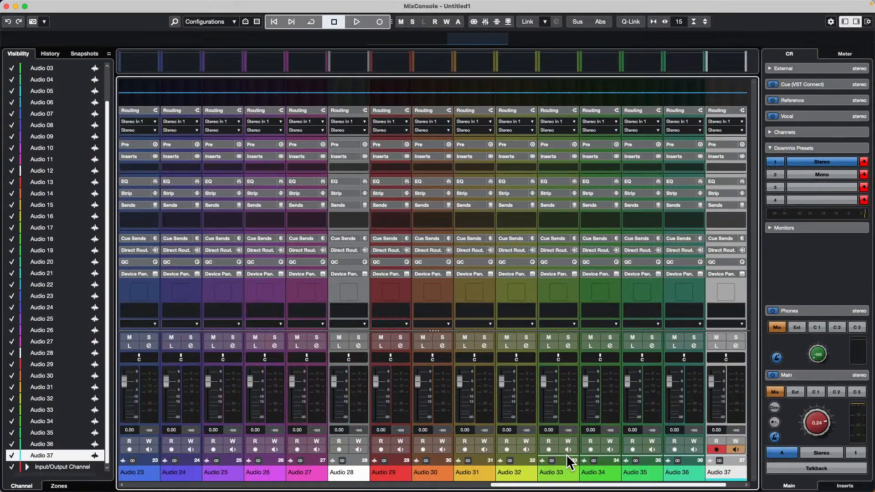
scroll(452, 385, left, 9)
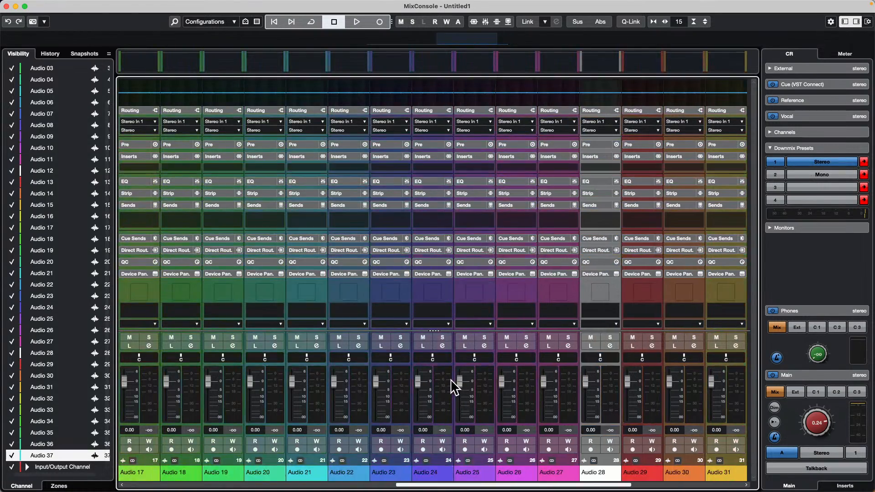
scroll(452, 385, left, 14)
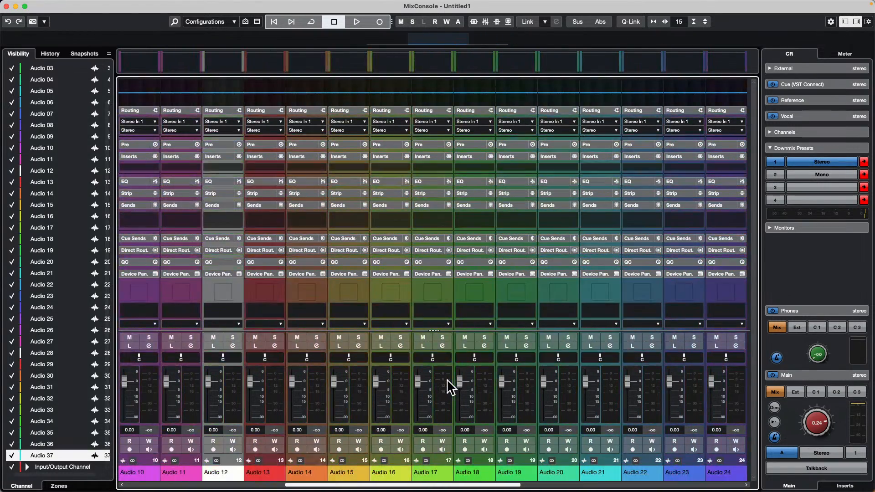
scroll(452, 385, right, 10)
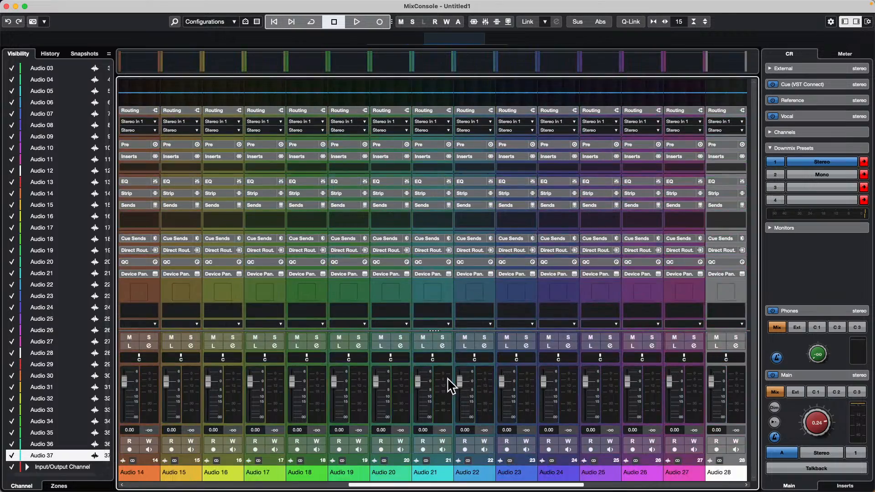
scroll(451, 385, left, 10)
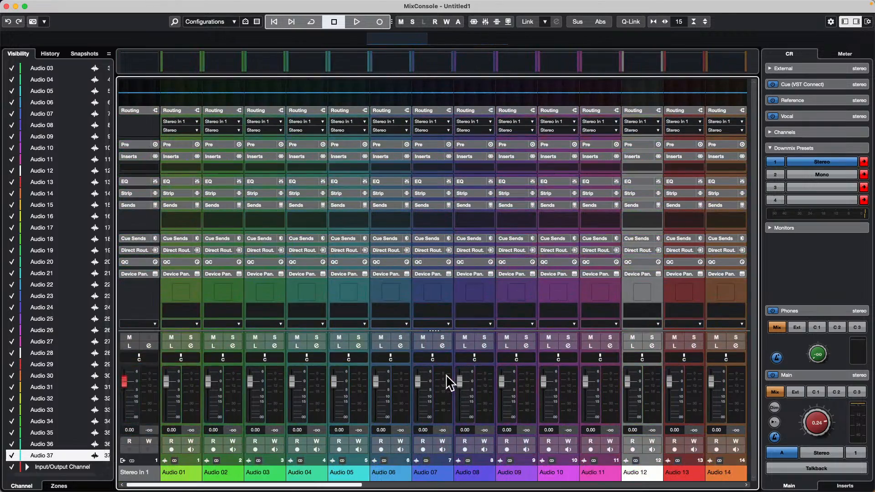
scroll(451, 385, right, 12)
scroll(451, 385, left, 8)
scroll(451, 385, right, 2)
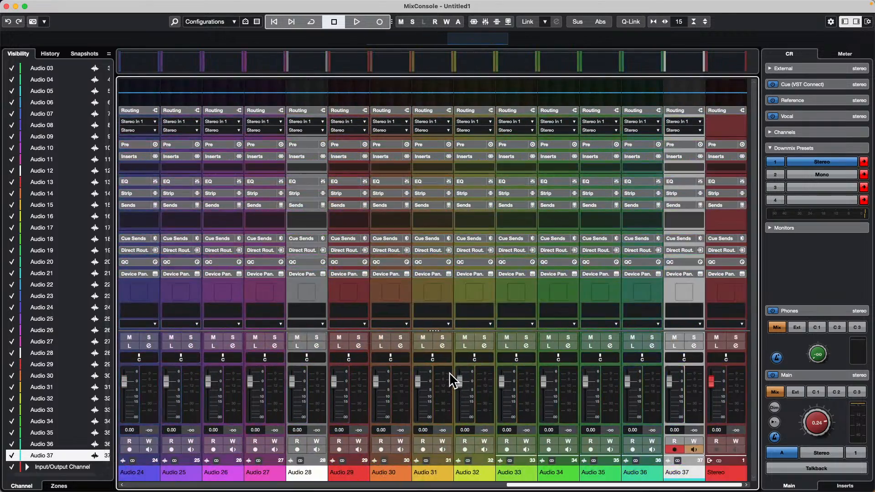
scroll(452, 385, left, 7)
scroll(451, 385, right, 3)
scroll(449, 376, left, 8)
scroll(449, 376, right, 6)
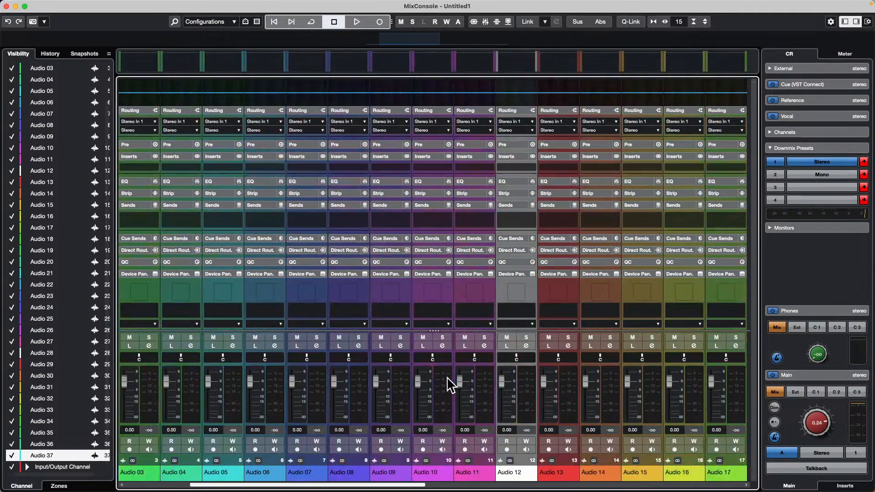
scroll(449, 376, left, 5)
scroll(447, 376, right, 8)
scroll(447, 375, right, 13)
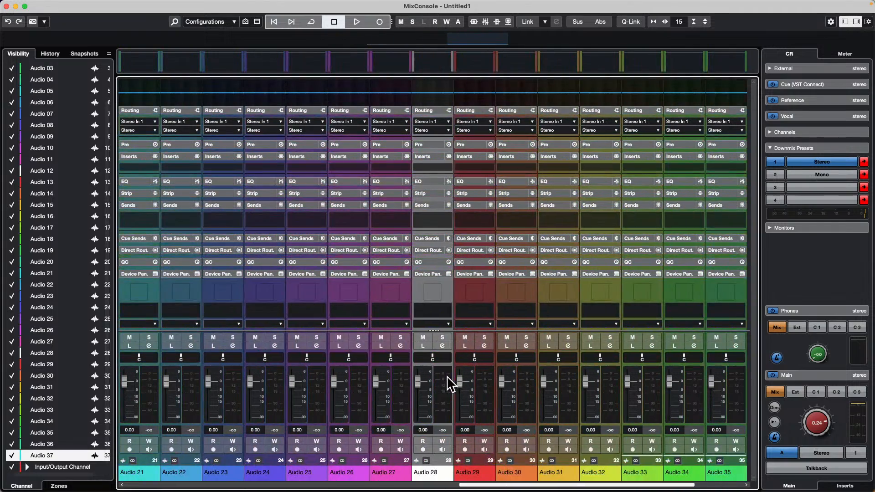
Step: Pan the Audio 25 channel to R46 and lower the Audio 22 fader to -2.67 in the MixConsole
scroll(451, 379, left, 7)
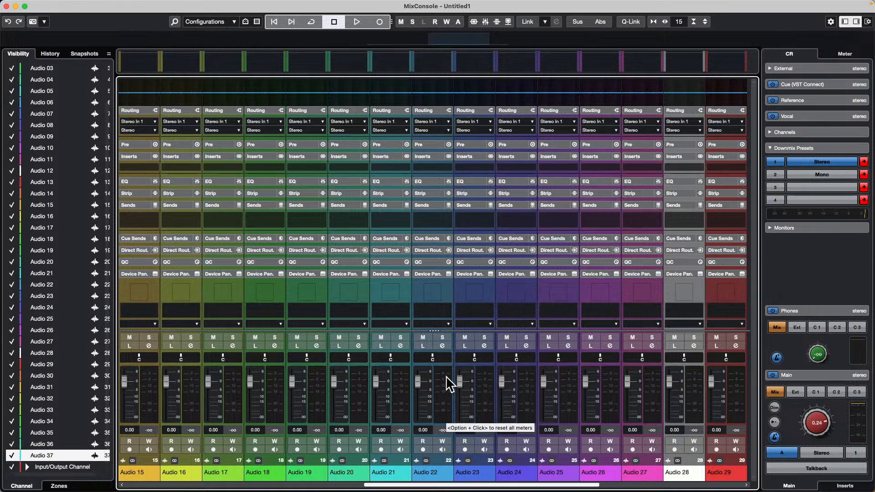
scroll(448, 374, right, 3)
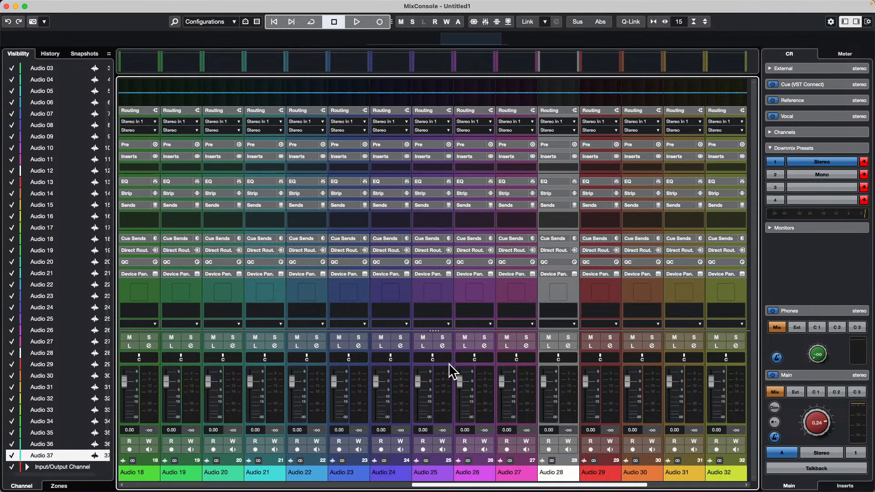
scroll(449, 362, up, 5)
scroll(543, 343, left, 6)
scroll(548, 416, down, 5)
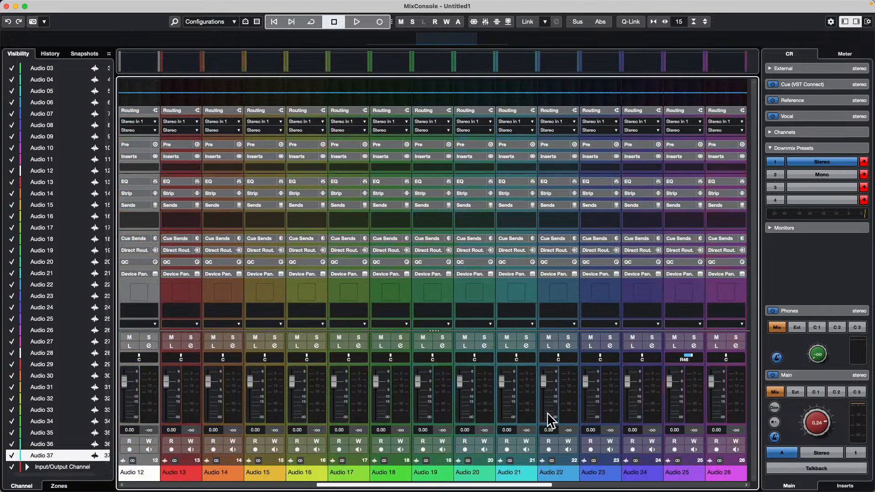
Step: Look back and forth through the MixConsole channels between Audio 07 and the Stereo output channel
scroll(656, 468, right, 12)
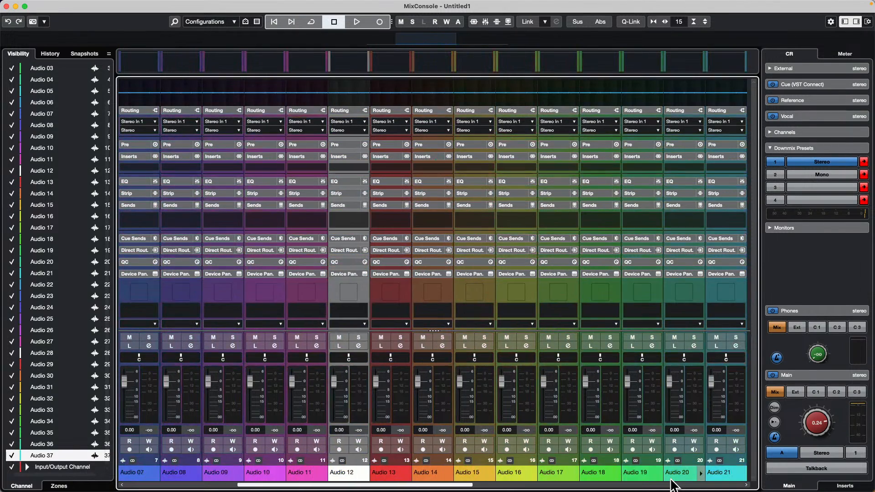
scroll(674, 485, left, 4)
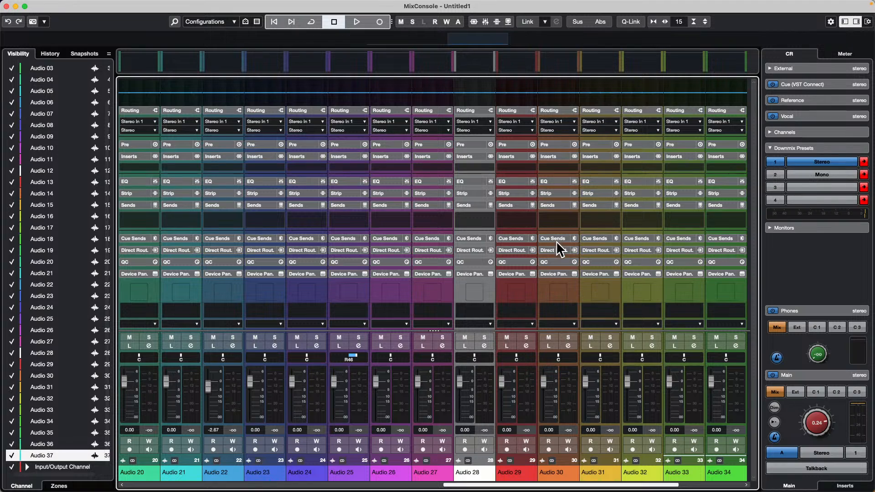
scroll(679, 451, right, 4)
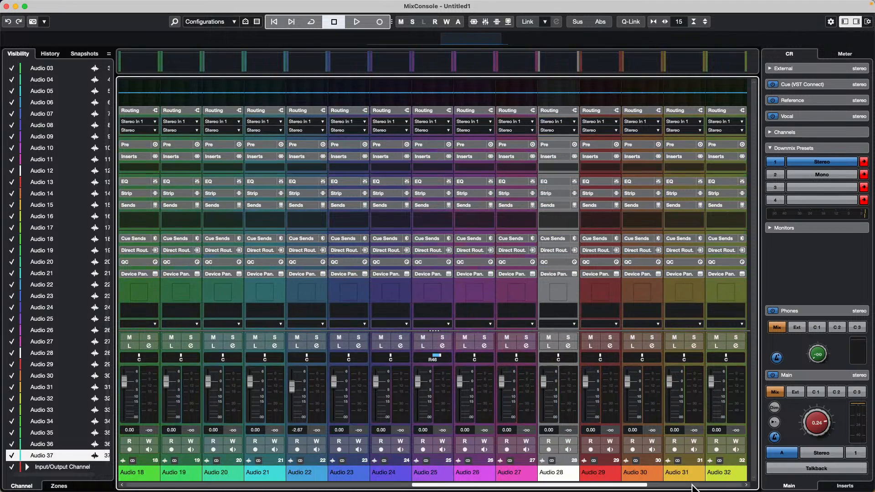
scroll(693, 486, left, 5)
scroll(693, 486, right, 5)
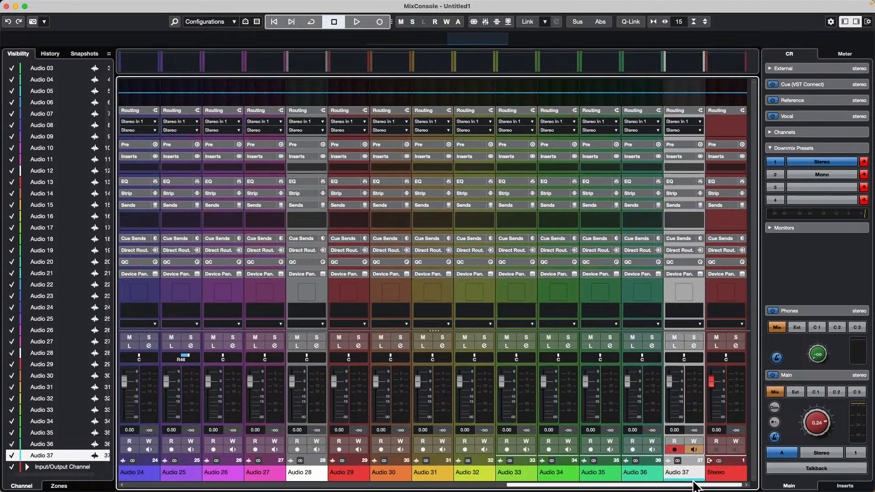
scroll(694, 486, left, 6)
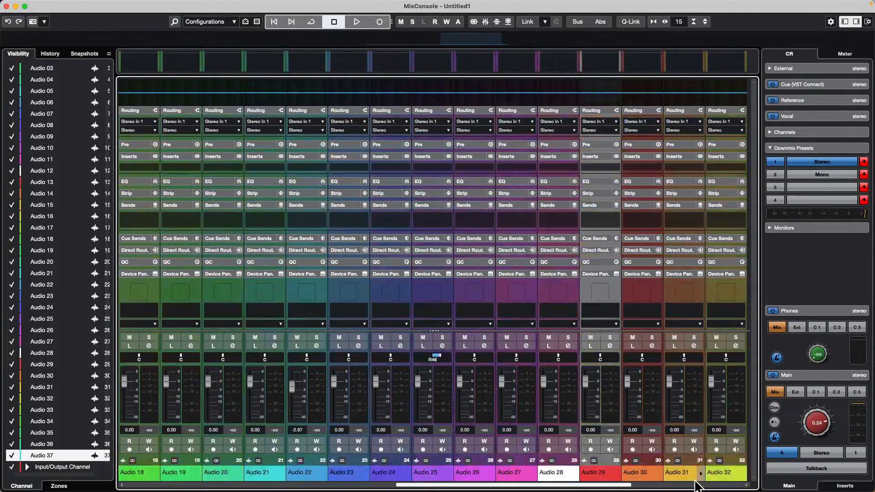
scroll(695, 484, right, 3)
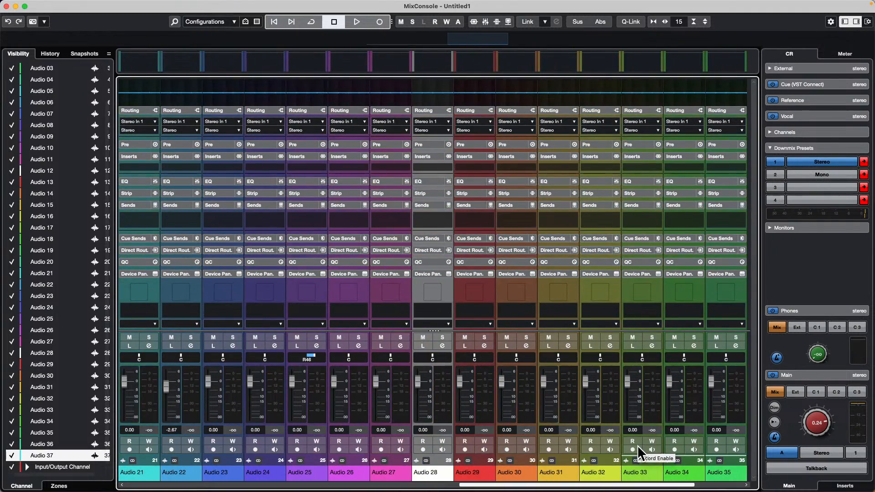
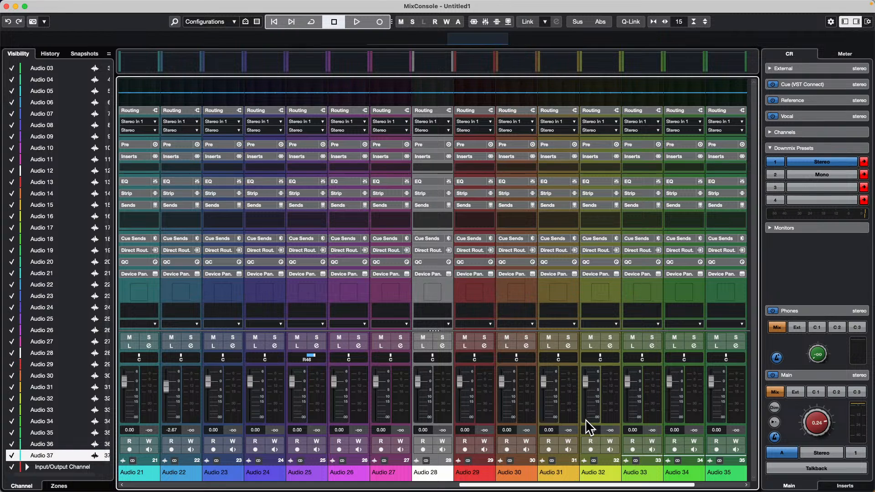
Step: Close the MixConsole window, open the Key Commands window and search it for "reset"
click(6, 6)
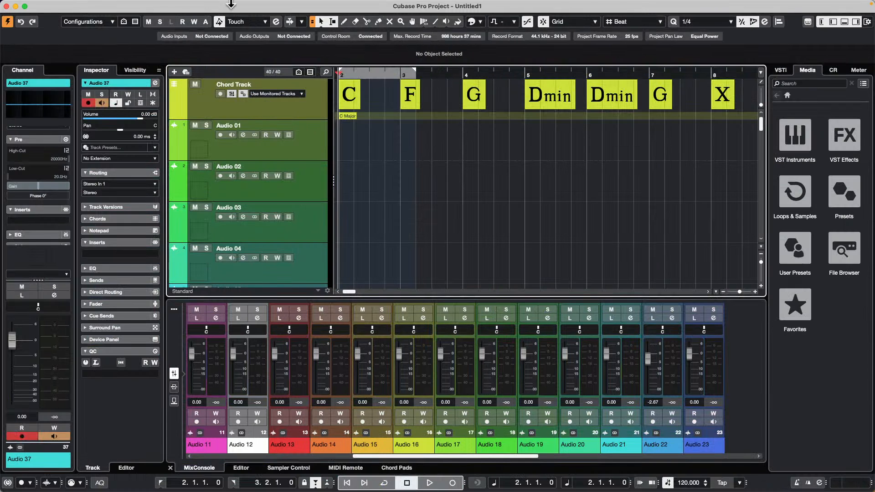
click(60, 6)
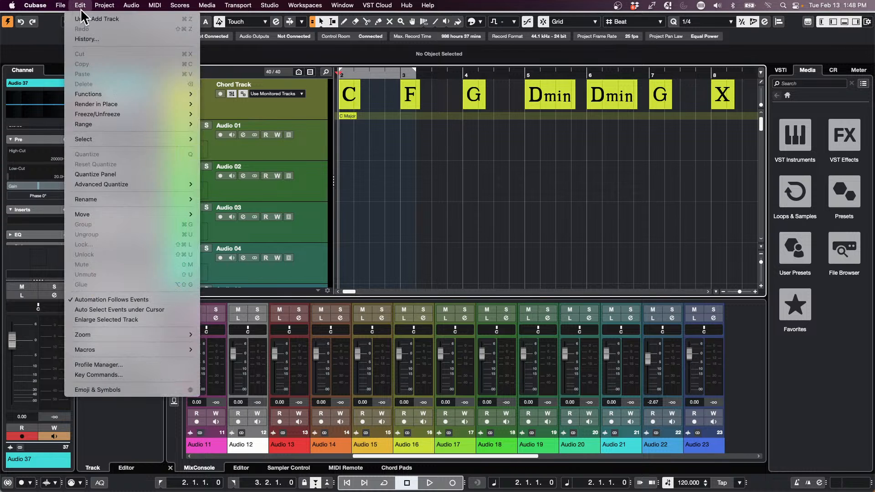
click(109, 375)
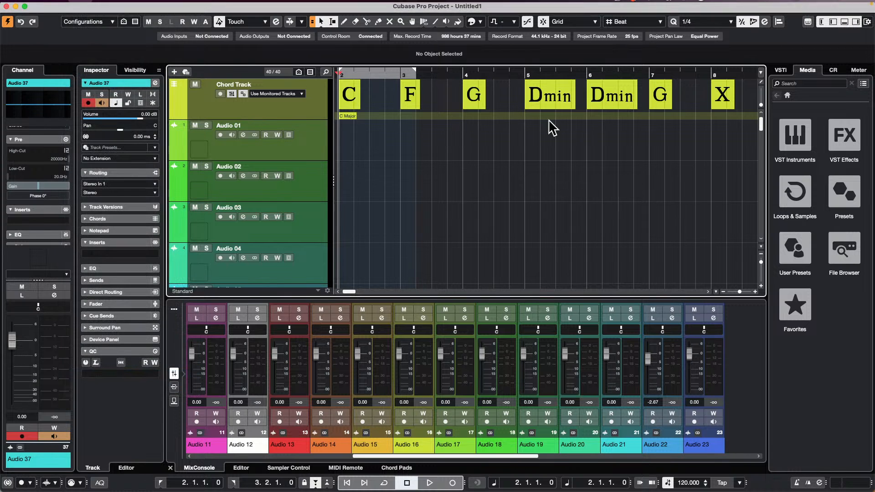
click(687, 28)
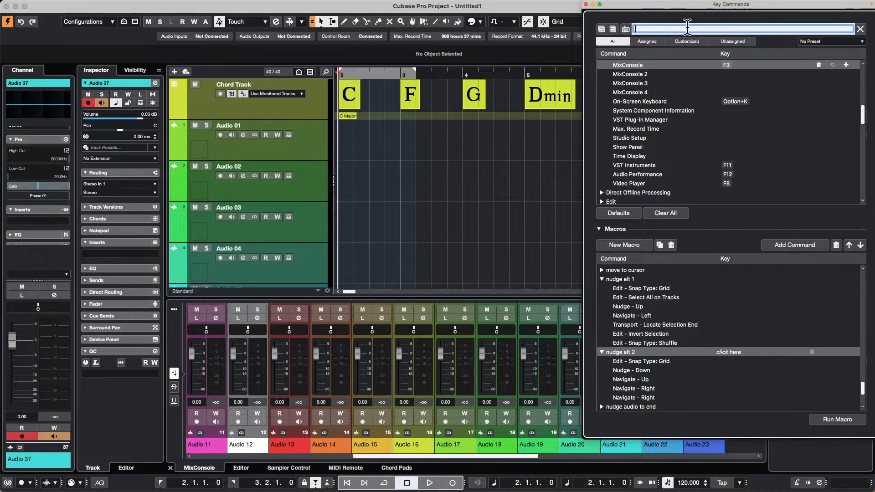
text(reset)
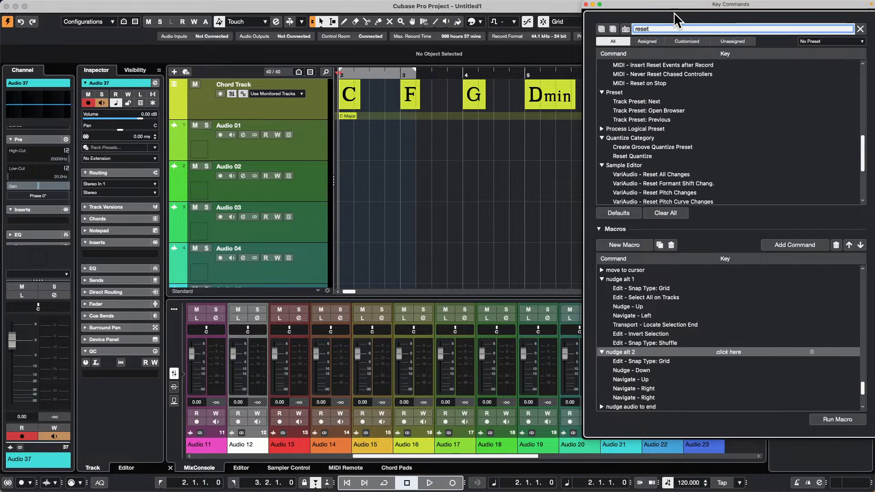
drag(677, 7, 349, 15)
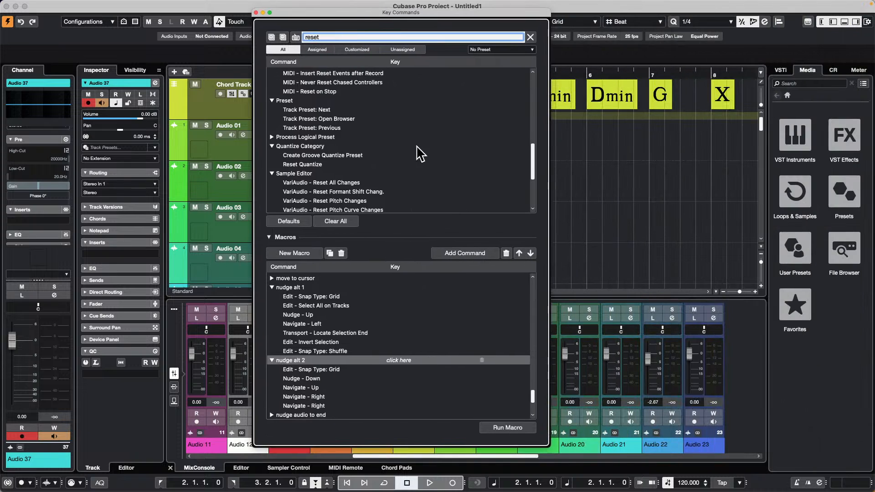
Step: Look through the commands matching "reset" for one that resets a mixer channel, and close the Key Commands window
scroll(393, 162, up, 3)
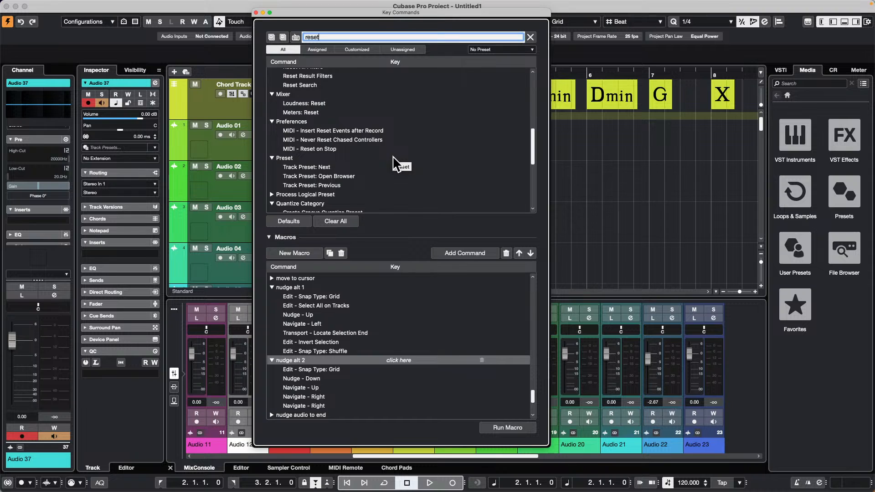
scroll(394, 160, up, 3)
scroll(396, 164, up, 5)
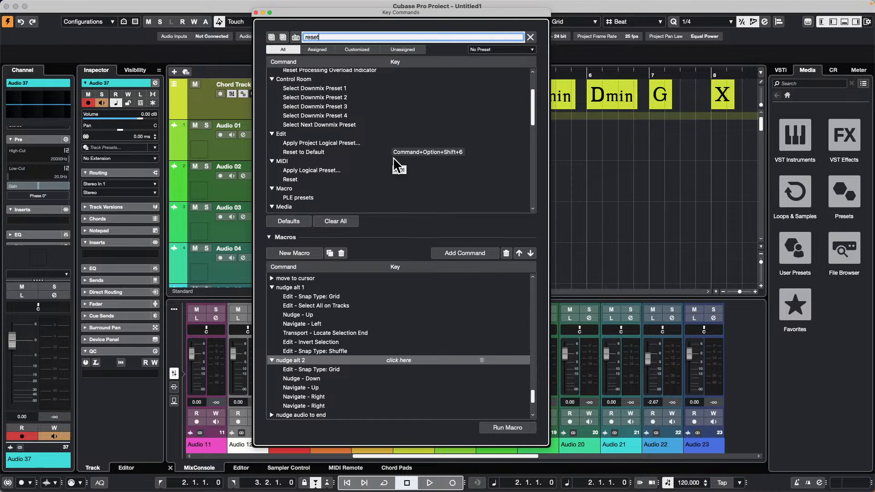
scroll(396, 165, down, 1)
scroll(398, 167, down, 1)
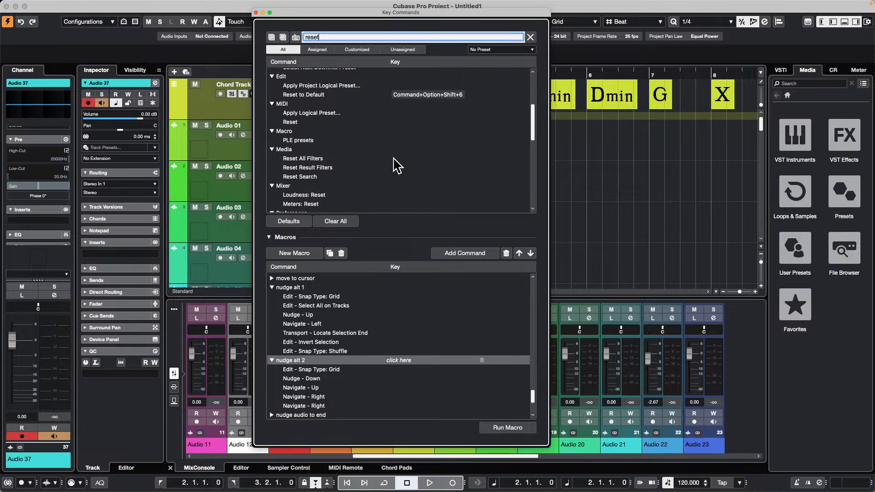
scroll(397, 165, down, 1)
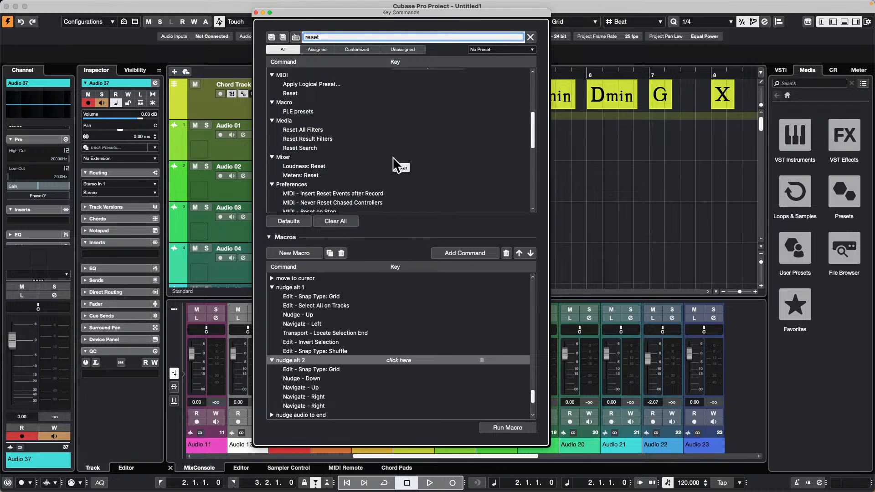
scroll(396, 164, down, 1)
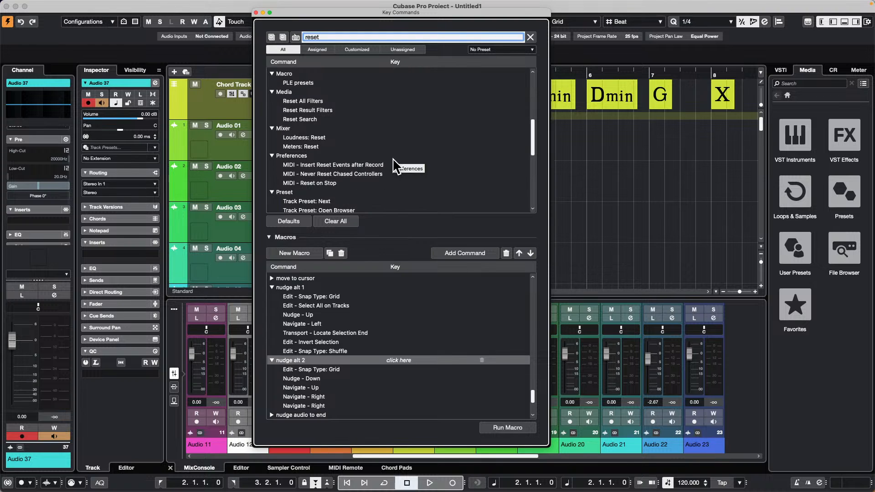
scroll(395, 160, down, 1)
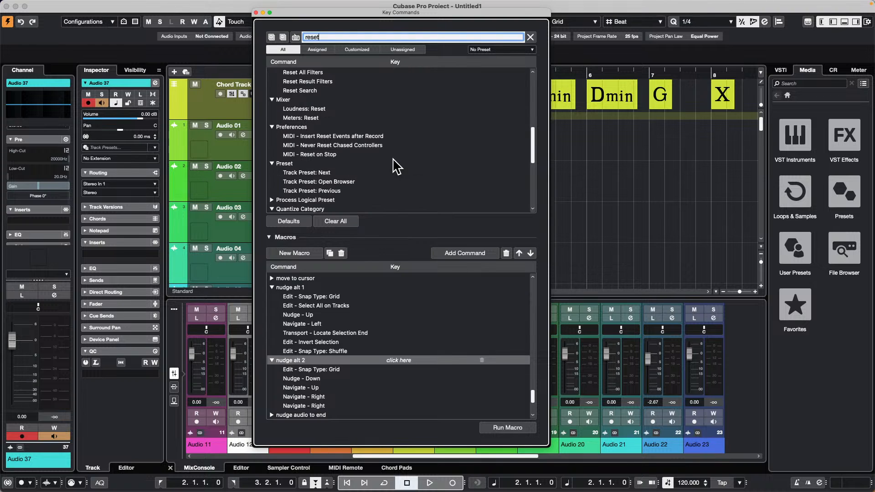
scroll(396, 165, down, 1)
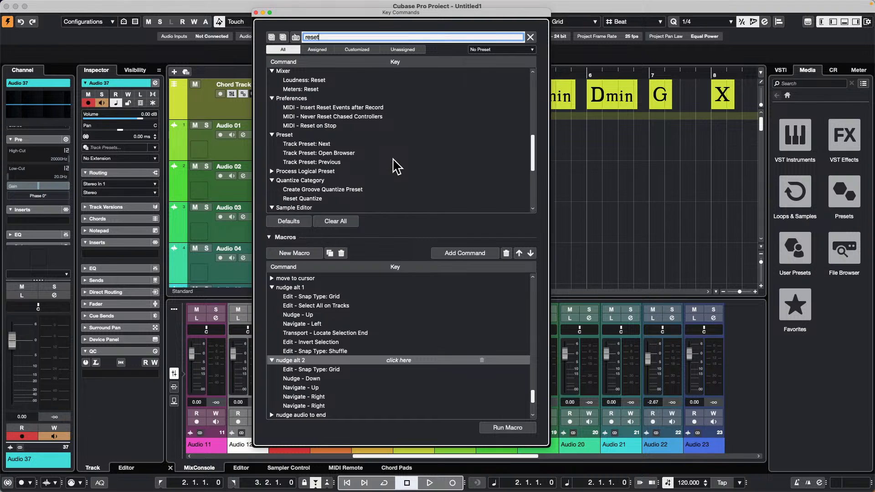
scroll(396, 167, down, 1)
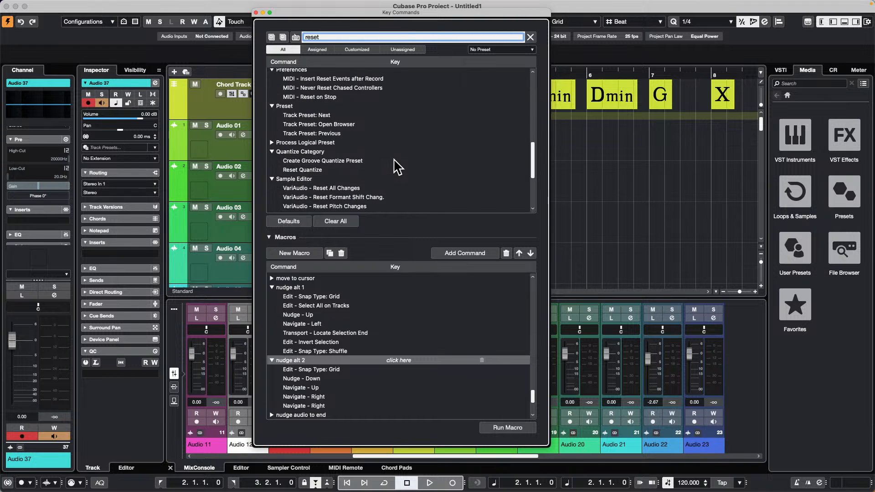
scroll(398, 169, down, 3)
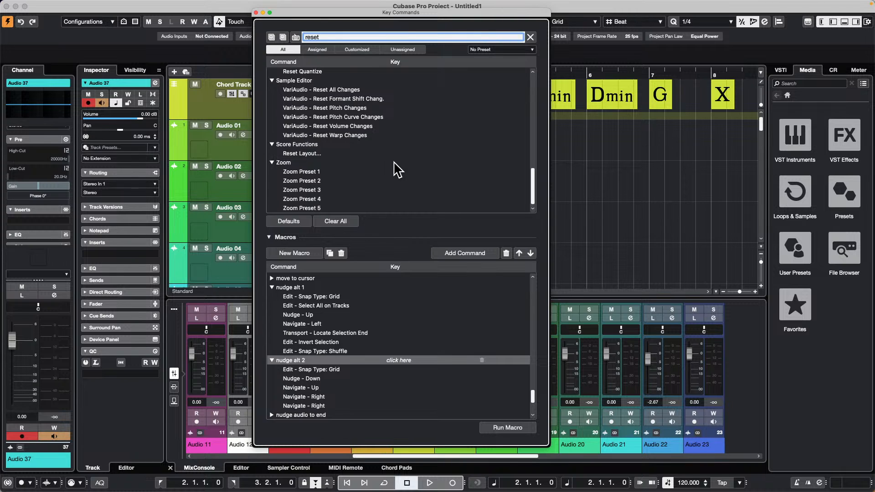
scroll(397, 172, up, 10)
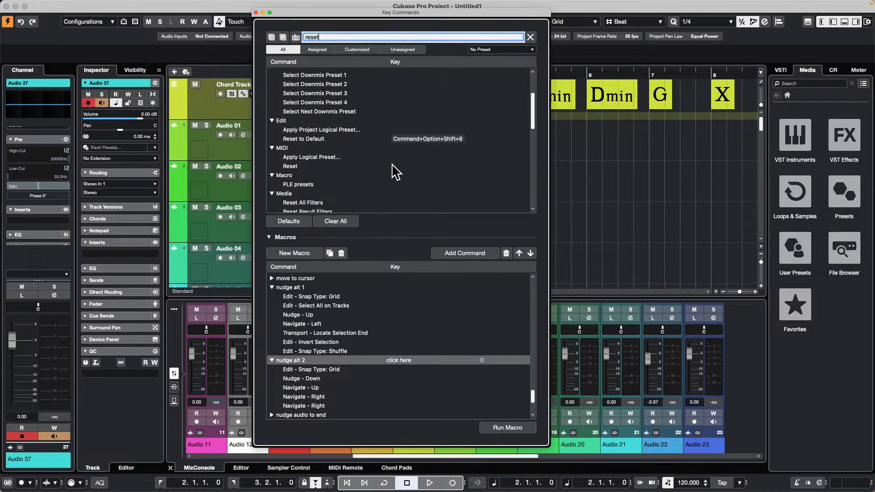
scroll(397, 171, up, 2)
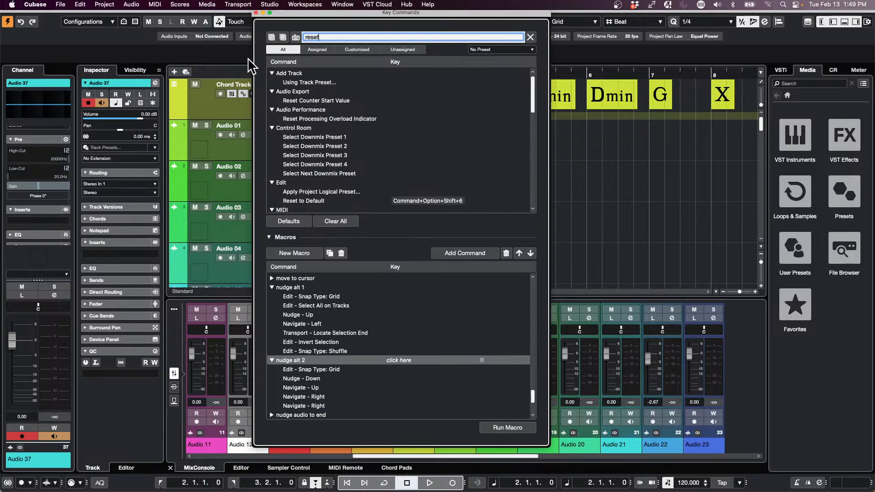
click(256, 12)
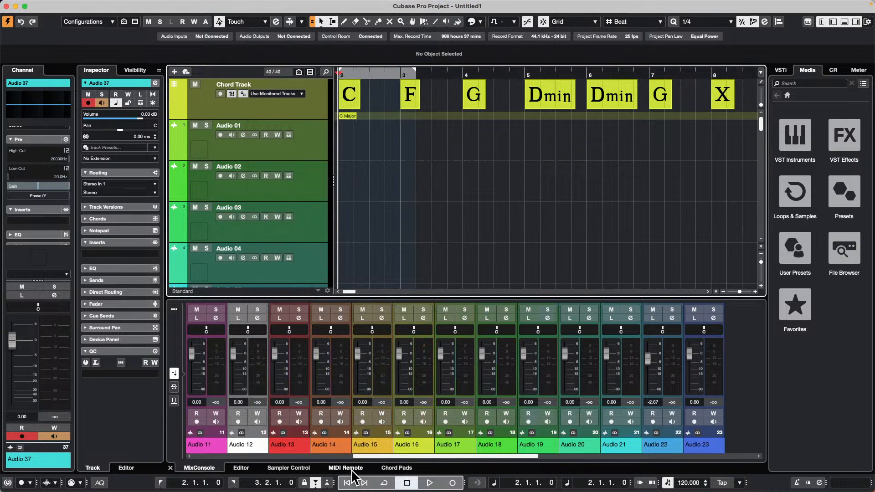
Step: Open Audio 16's channel settings and add four EQ points: -24.0 dB at 116.5 Hz, -11.2 dB at 544.9 Hz, 24.0 dB at 2789 Hz, 14.0 dB at 7969 Hz
click(425, 319)
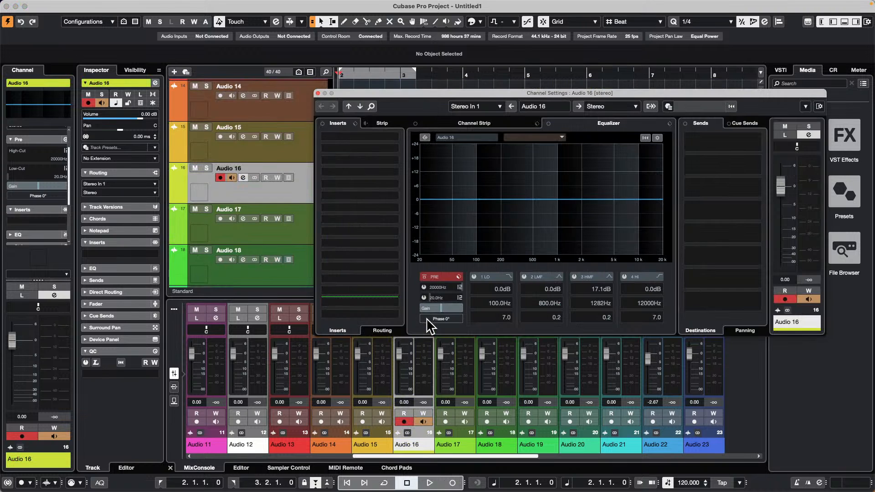
click(535, 222)
drag(535, 222, 536, 225)
click(594, 145)
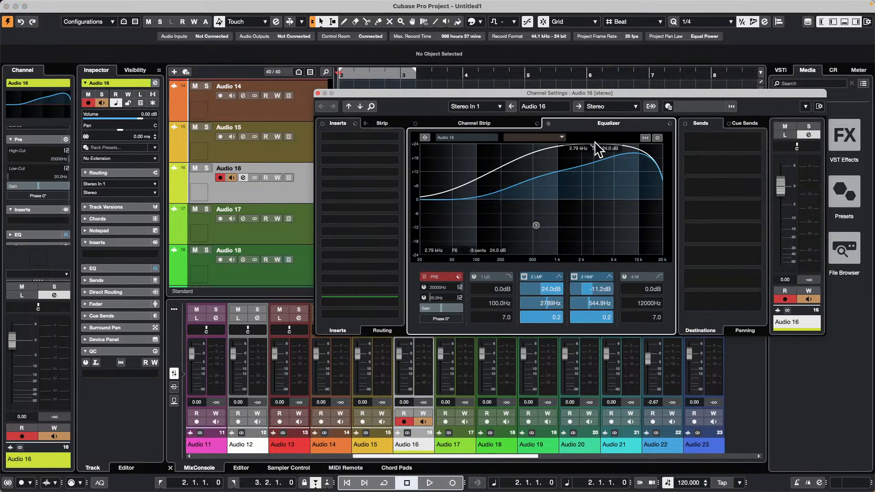
click(630, 167)
click(481, 254)
Step: Load the DeEsser, Noise Gate and Tube Compressor modules in Audio 16's channel strip
click(488, 129)
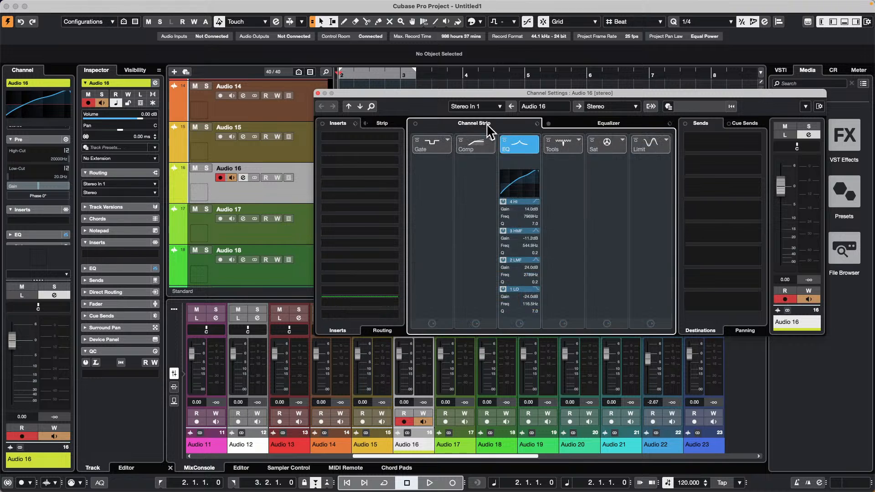
click(578, 140)
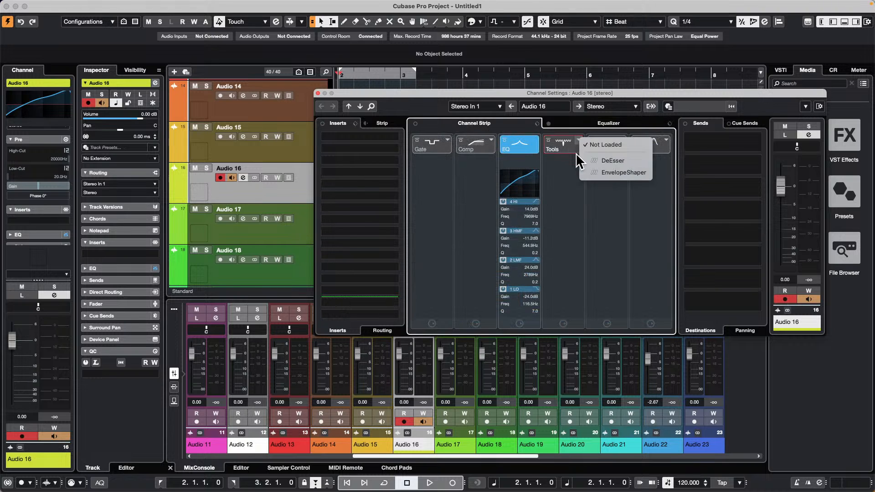
click(606, 161)
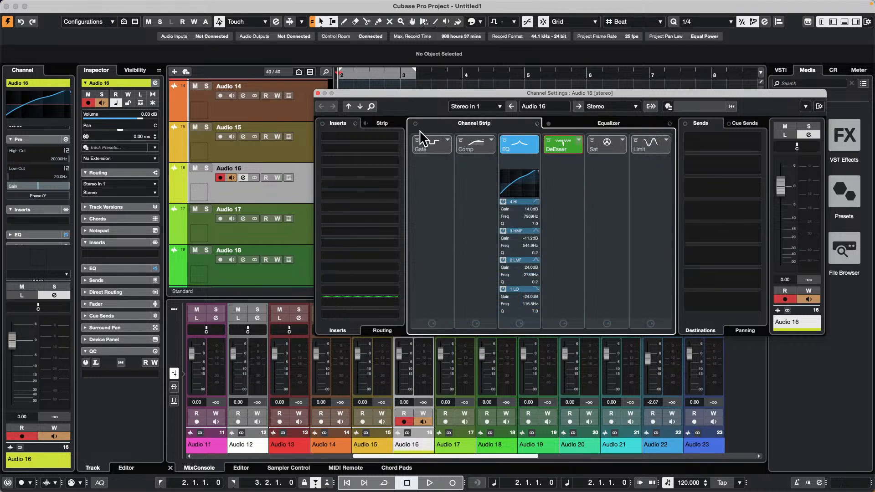
click(448, 140)
click(483, 162)
click(490, 140)
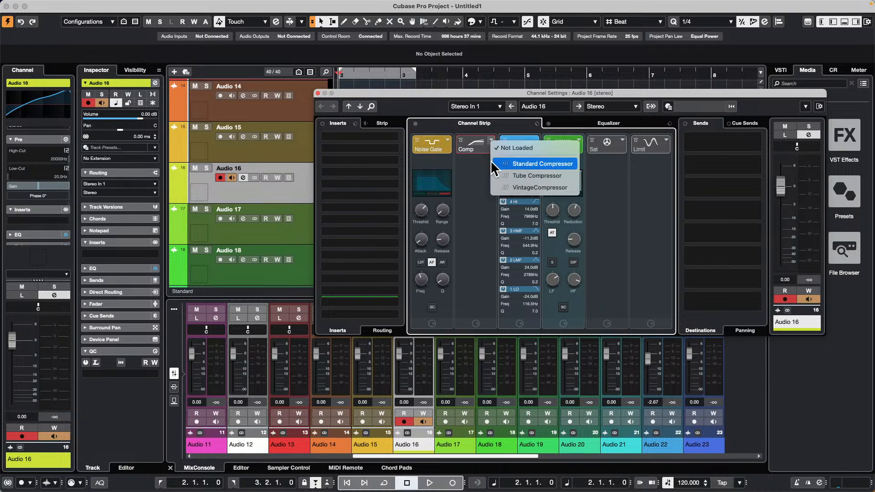
click(518, 172)
Step: Load the Lin Dither mastering effect in Audio 16's fourth insert slot and close its plug-in window
click(370, 175)
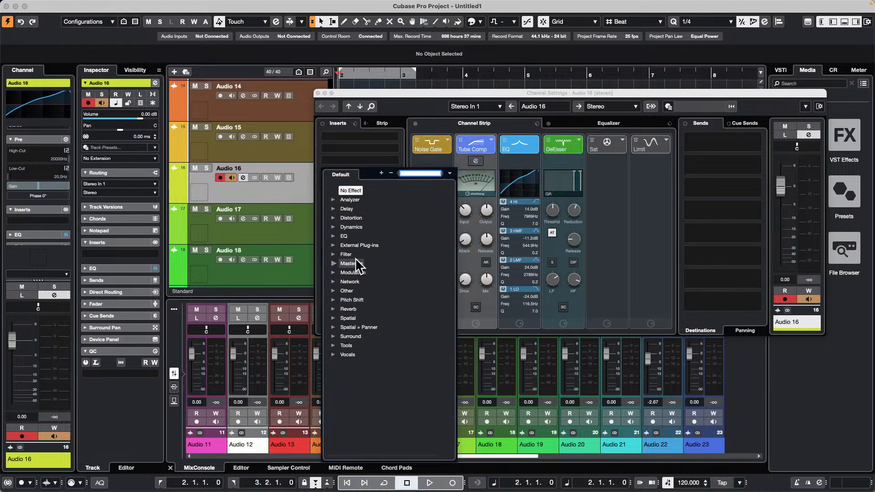
click(350, 264)
click(358, 272)
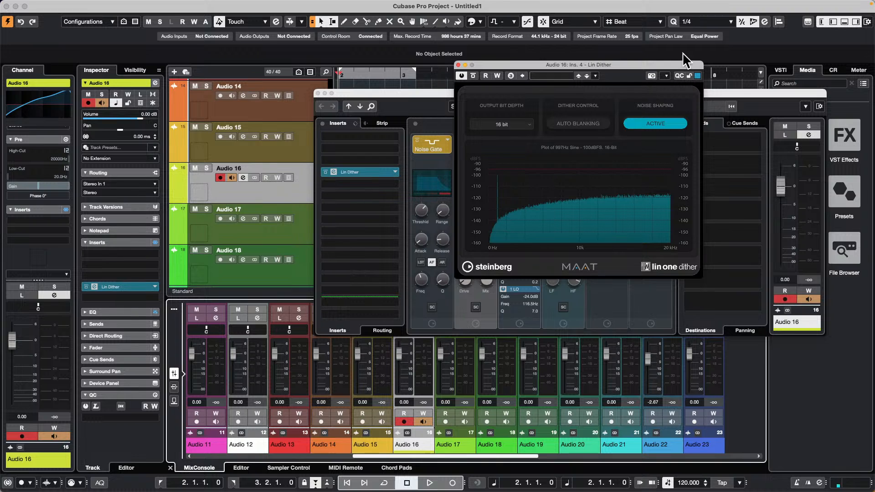
click(459, 65)
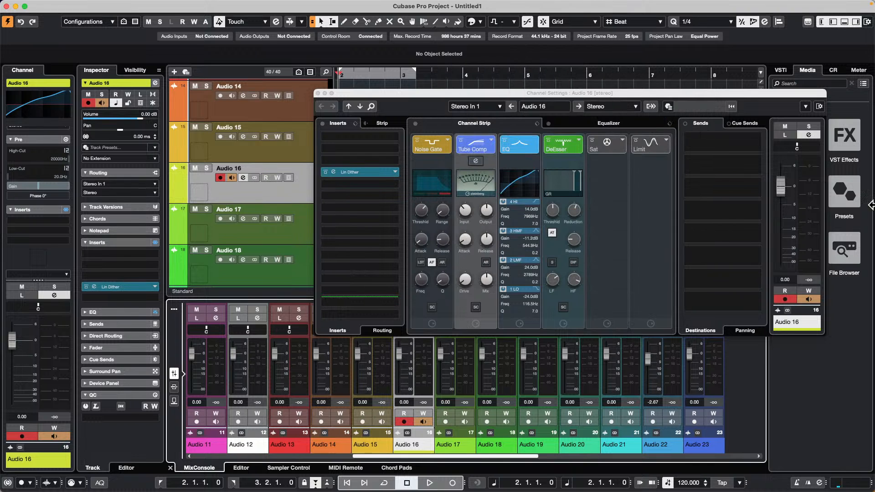
Step: Request a Reset Channel for Audio 16 from the channel settings functions and decline the confirmation
drag(772, 93, 529, 105)
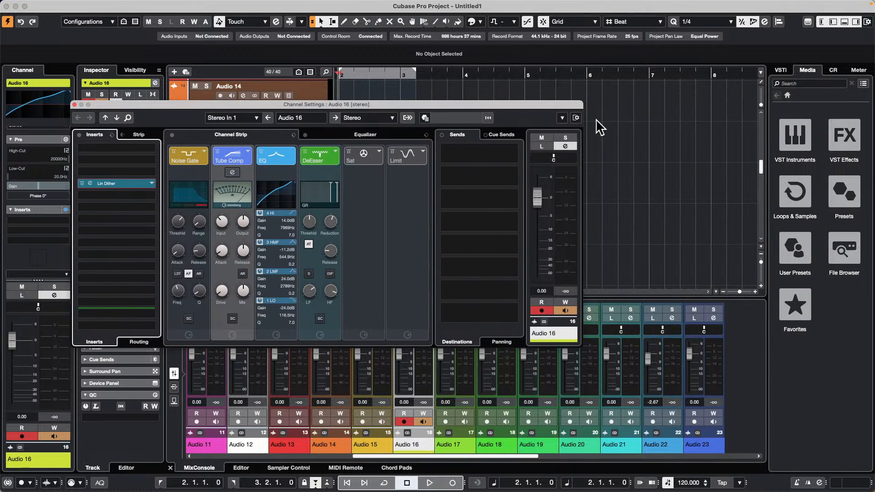
click(563, 118)
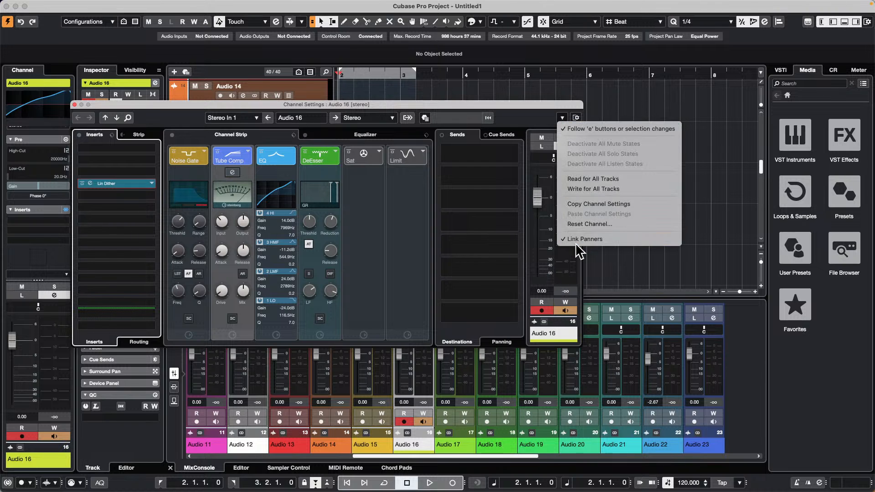
click(624, 223)
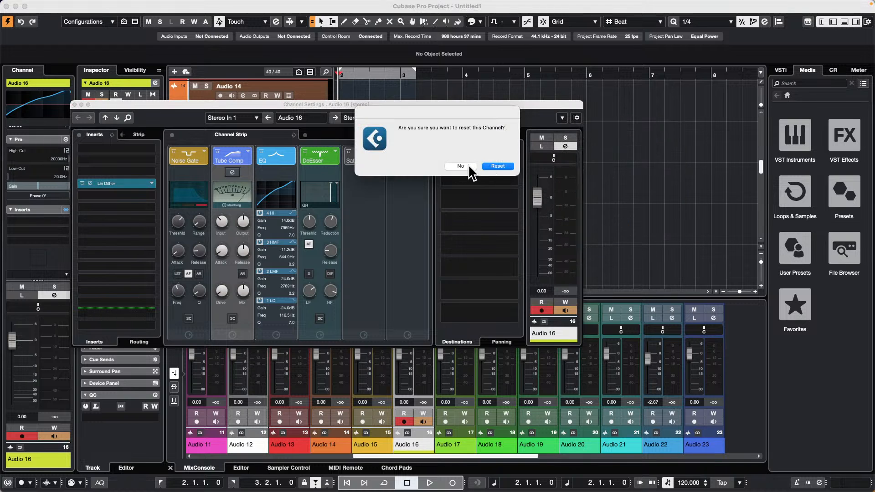
click(470, 171)
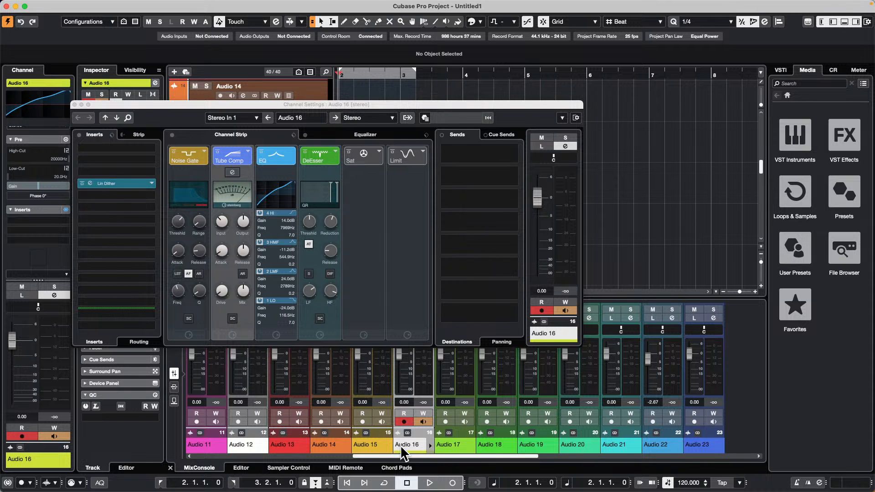
Step: Open the MIDI Remote Mapping Assistant for the nanoKONTROL2's To Marker 3 button and examine the MixConsole output channel functions, including Cue Sends and EQ
click(350, 468)
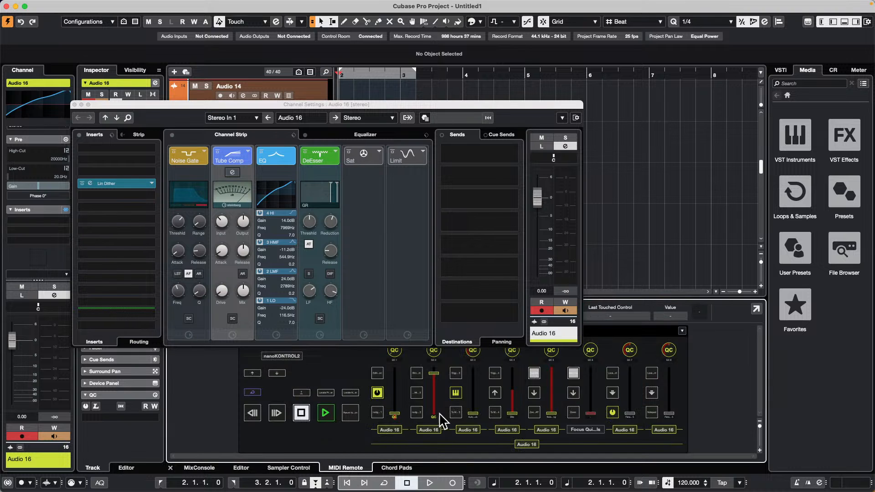
double_click(460, 413)
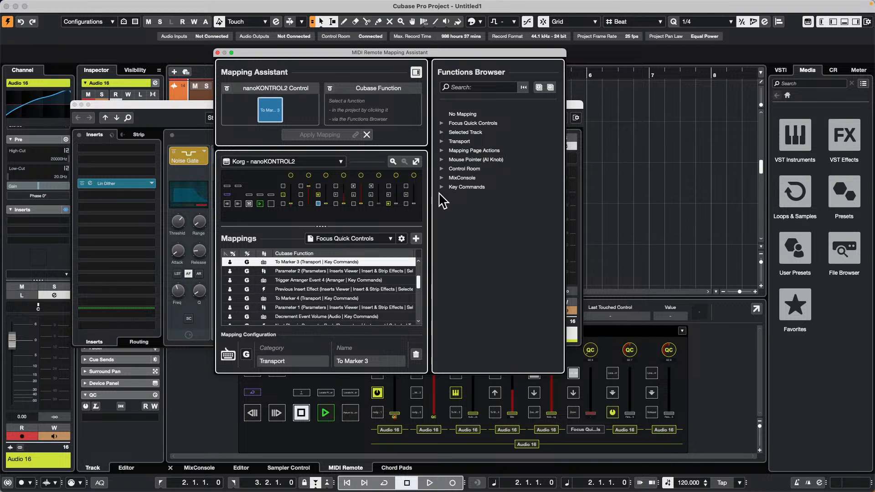
click(443, 178)
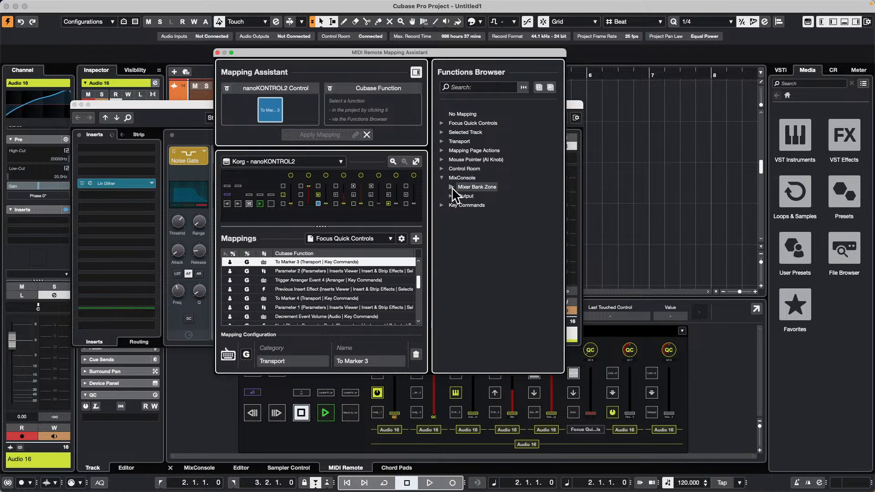
click(451, 196)
click(460, 224)
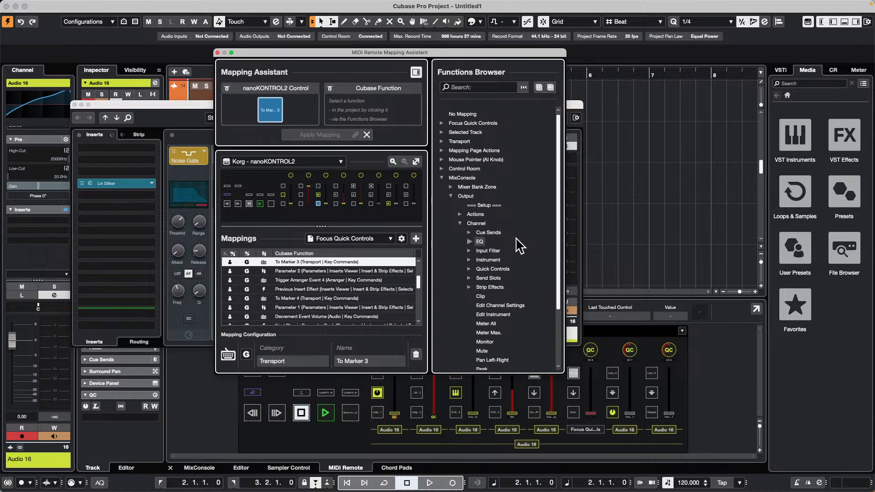
scroll(517, 248, down, 3)
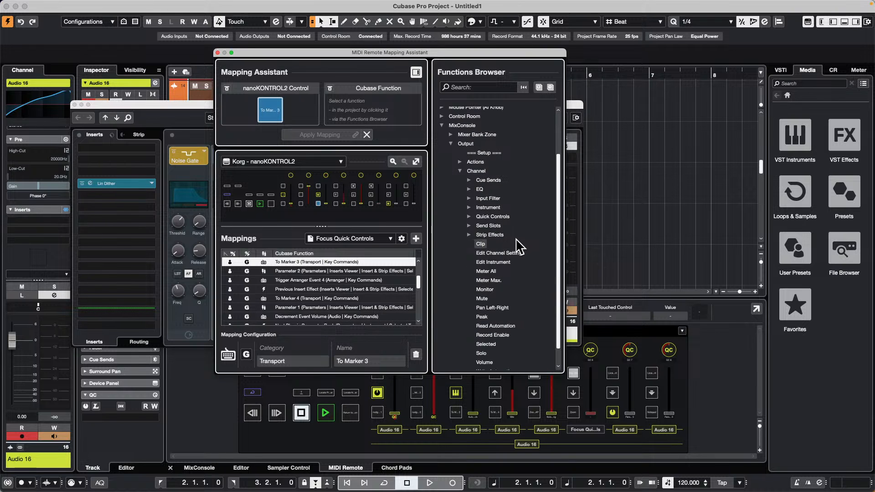
scroll(516, 238, down, 1)
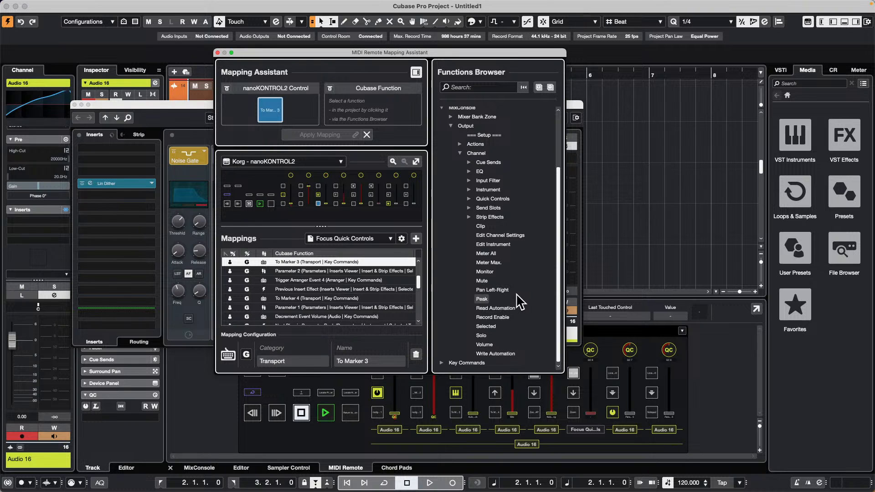
click(474, 162)
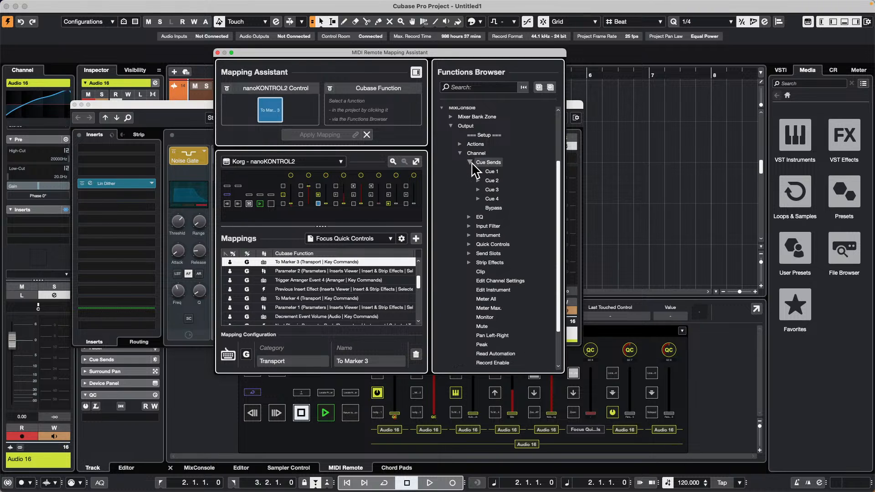
click(470, 217)
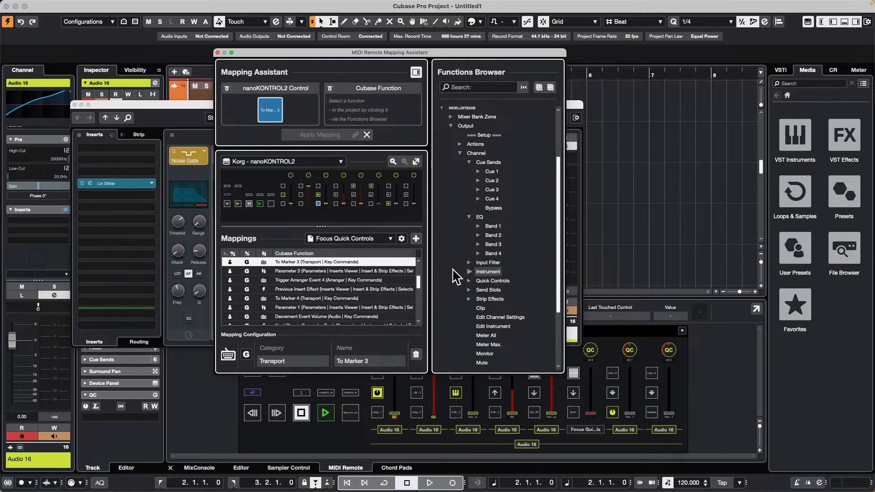
Step: Search the Functions Browser for "reset channel", look through the matching functions, and close the Mapping Assistant
click(469, 86)
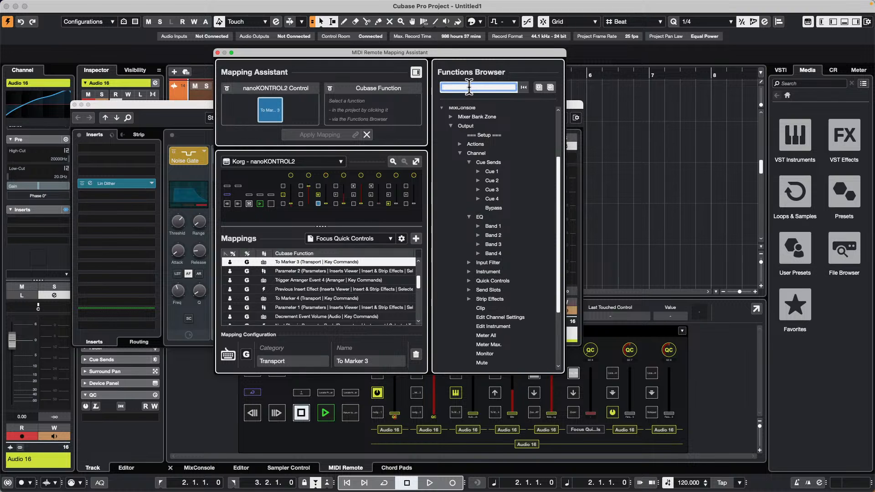
text(reset)
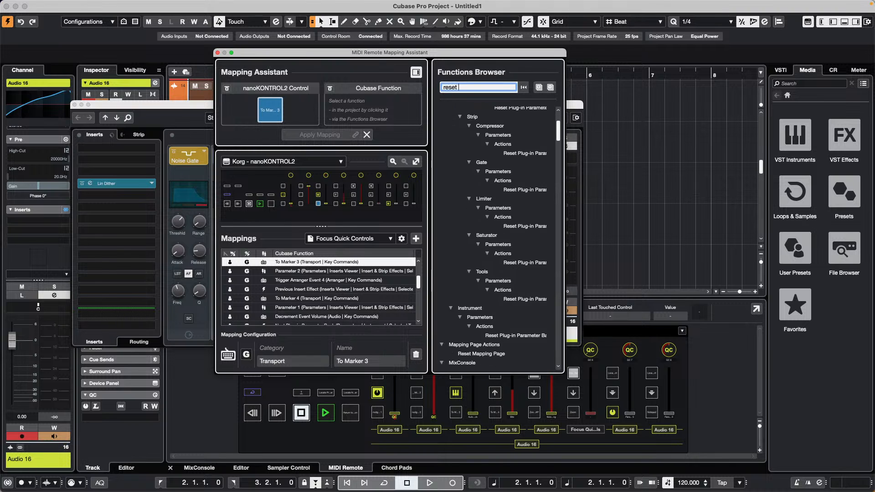
text( channe)
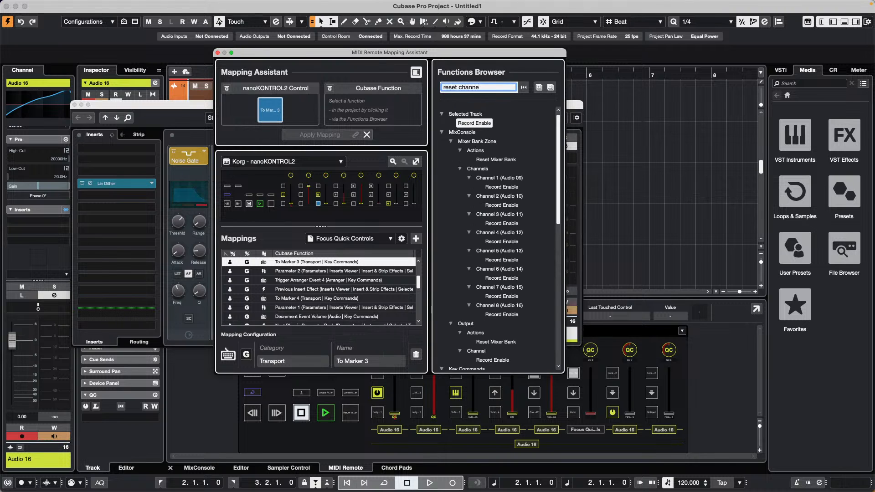
text(l)
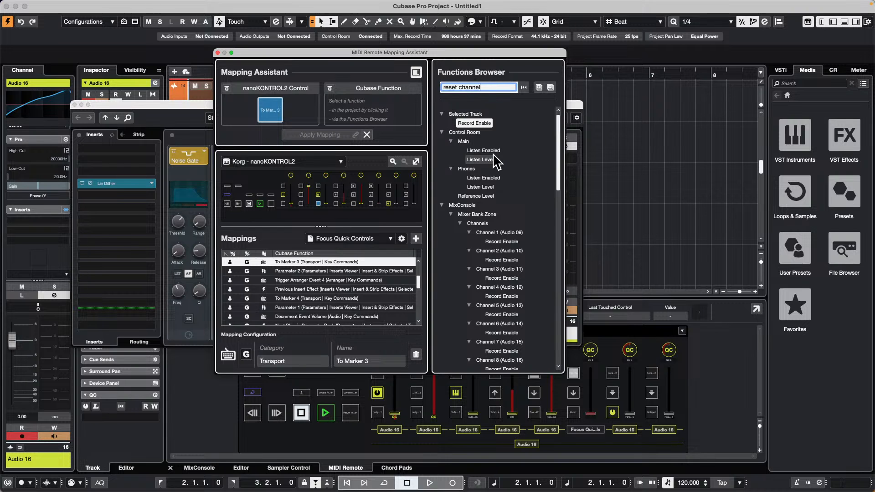
scroll(492, 153, down, 6)
scroll(491, 153, down, 6)
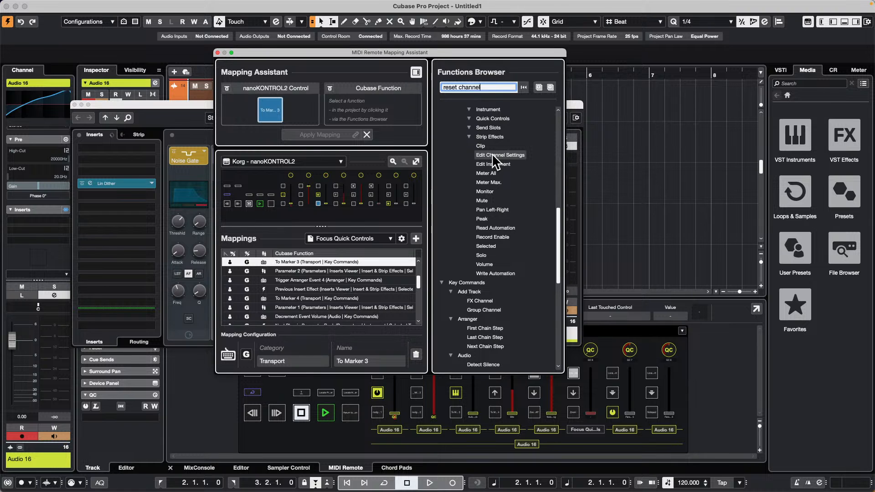
scroll(491, 153, down, 6)
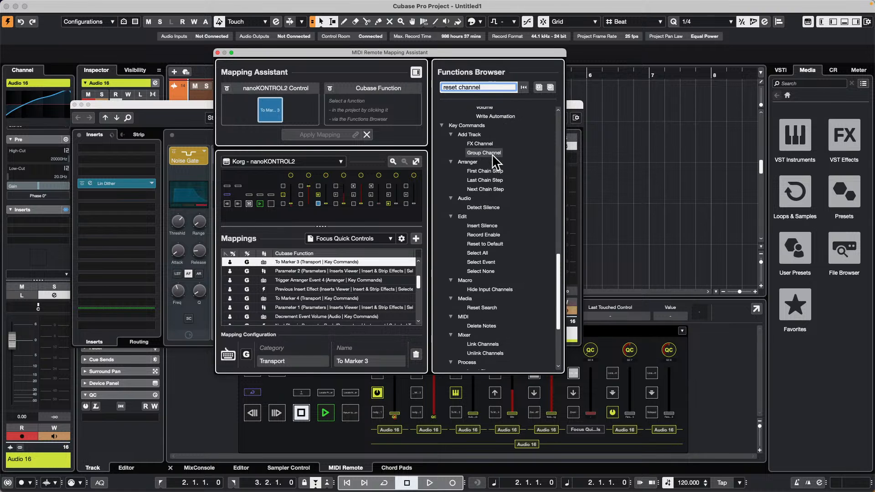
scroll(491, 154, up, 15)
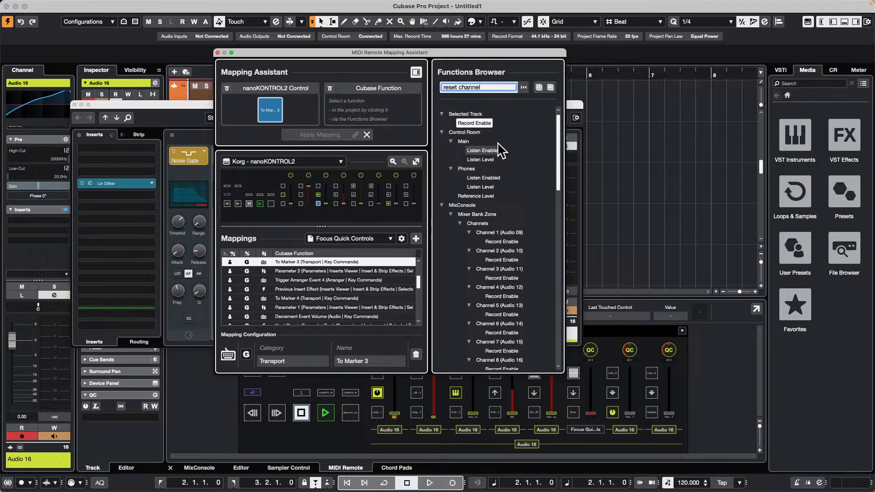
drag(497, 86, 460, 87)
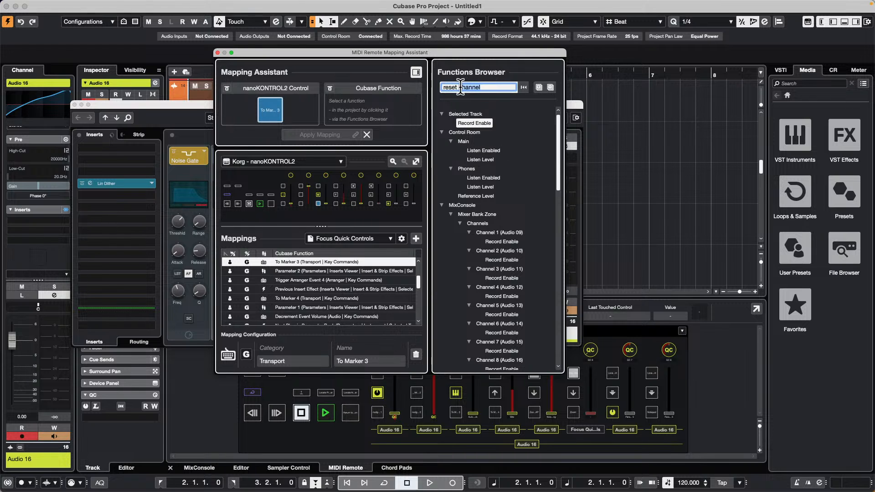
scroll(553, 204, down, 10)
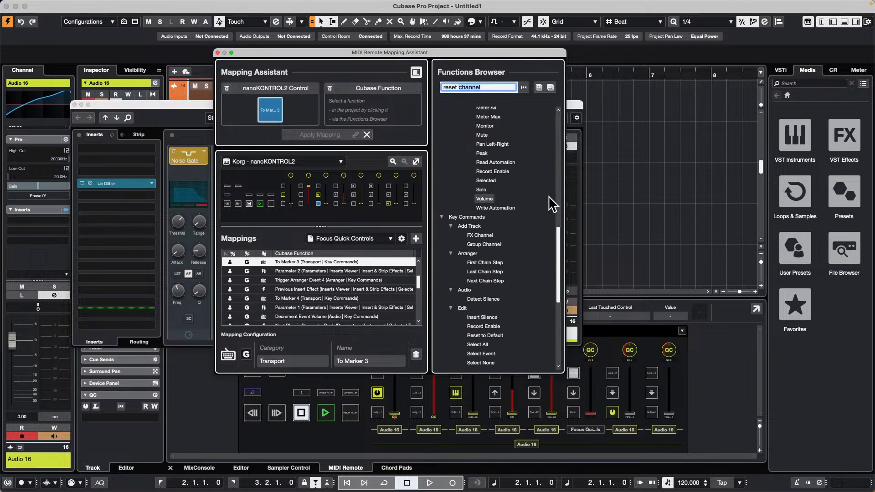
scroll(552, 203, down, 8)
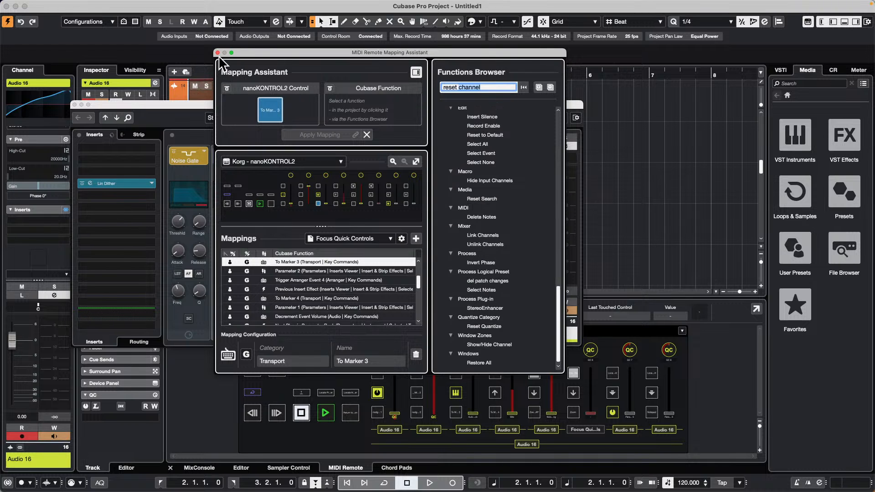
key(Escape)
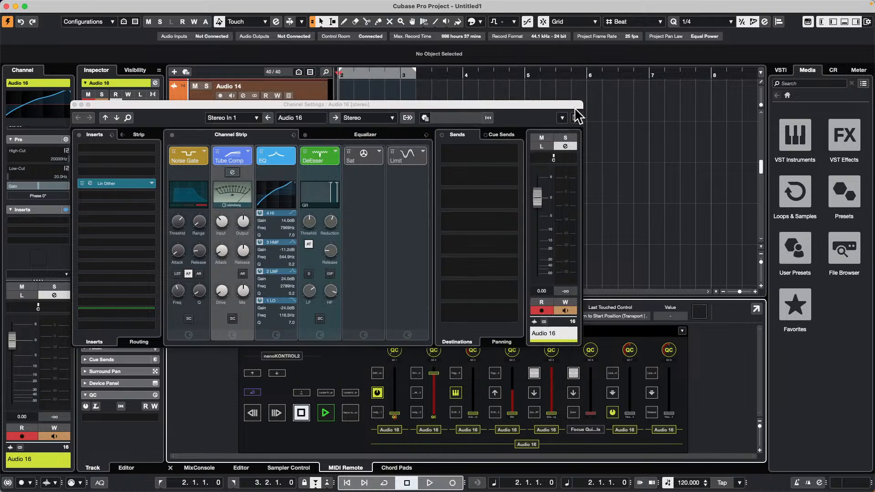
Step: Reset Audio 16's channel from its channel settings functions and accept the confirmation
click(562, 118)
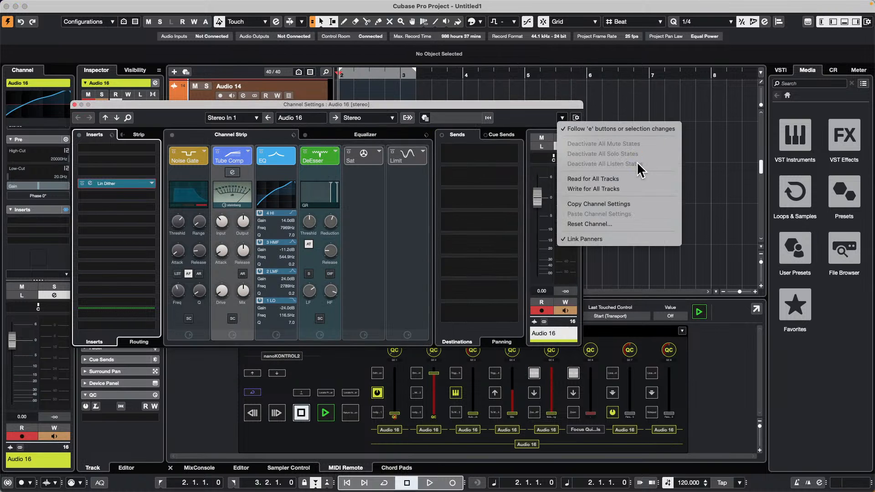
click(620, 225)
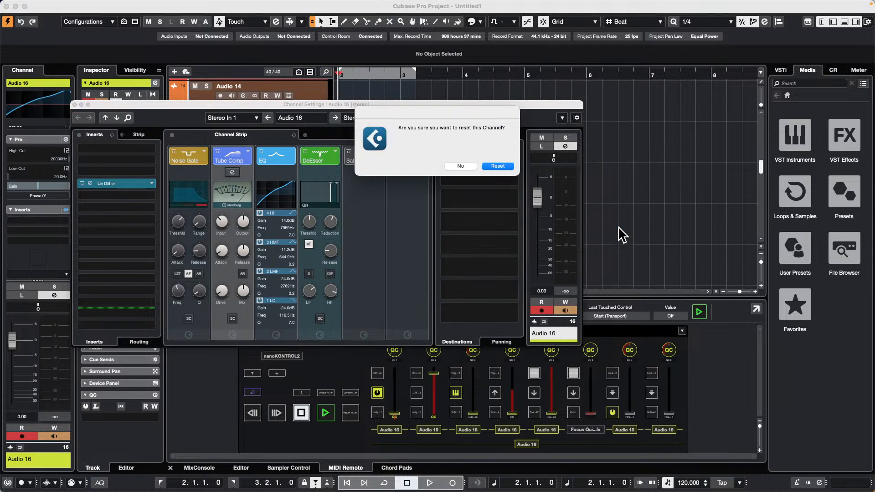
click(497, 167)
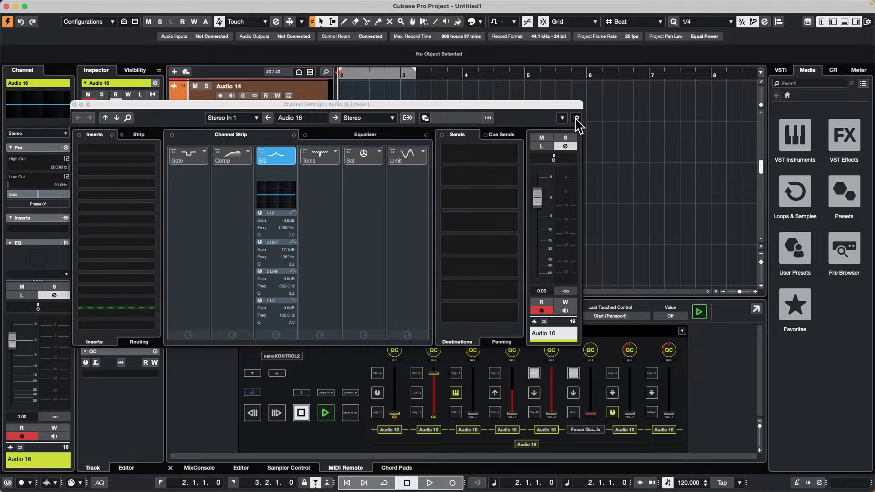
Step: Dismiss the channel settings functions and open the legacy Generic Remote page in Studio Setup
click(562, 118)
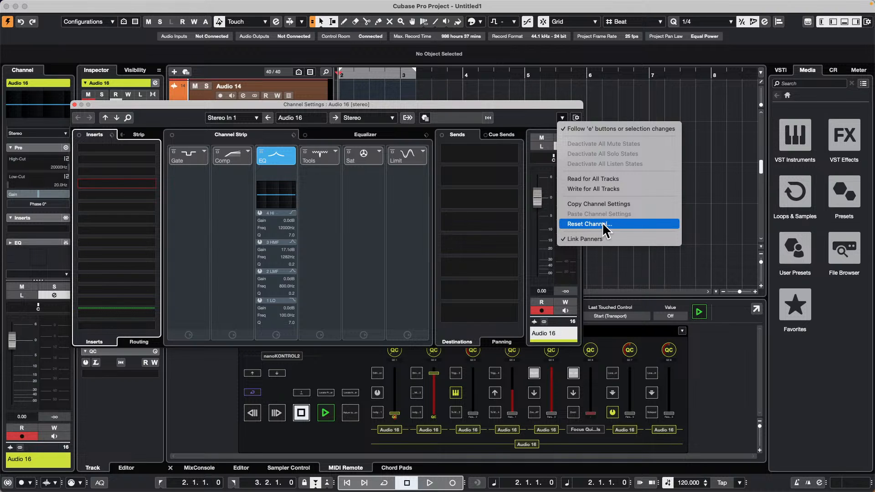
click(277, 6)
click(271, 5)
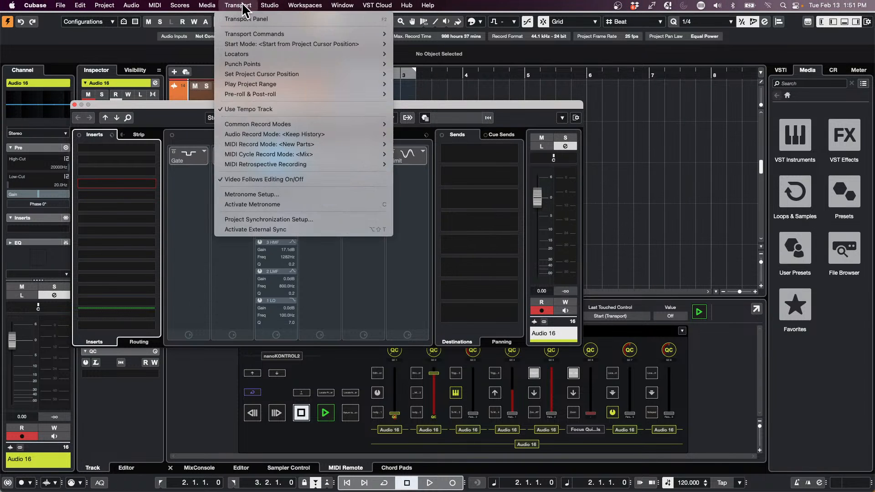
click(289, 203)
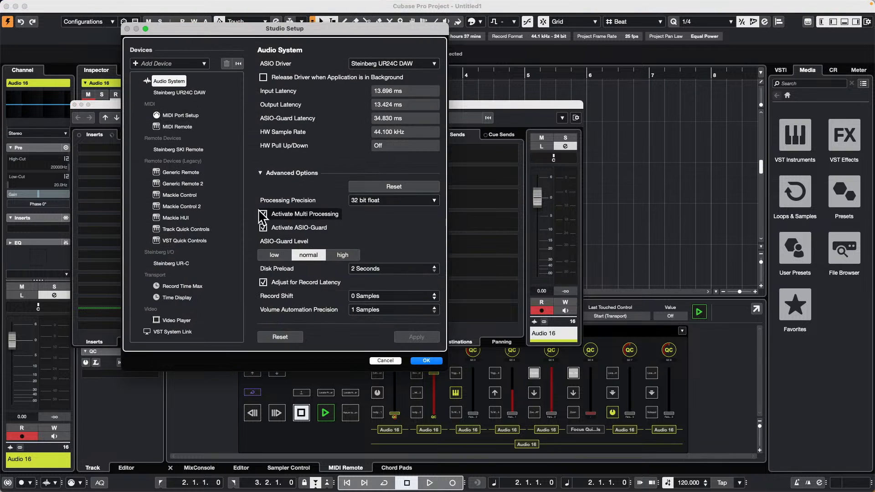
click(167, 172)
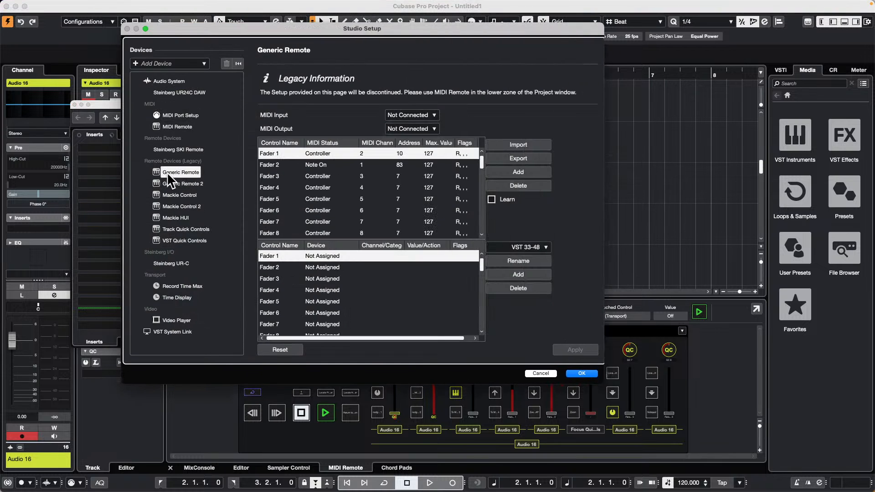
Step: Search the device choices for Fader 1 in the VST 33-48 bank for "reset", and assign Command as its device
click(328, 255)
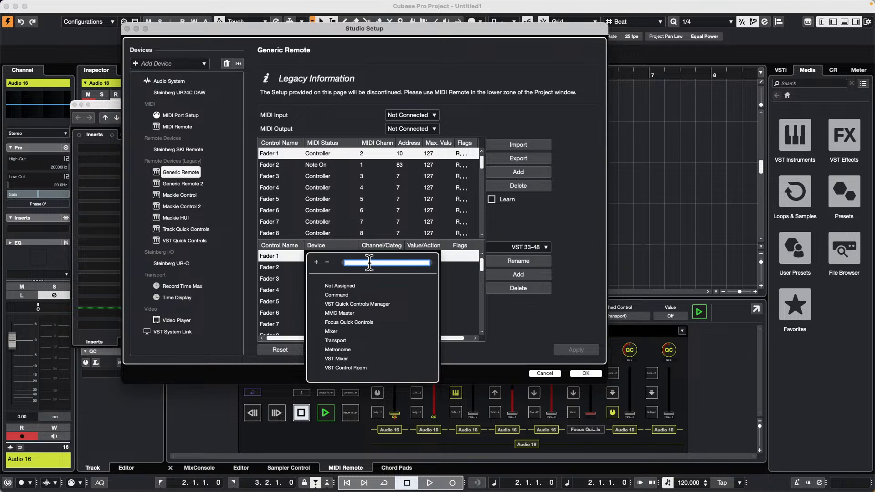
text(rese)
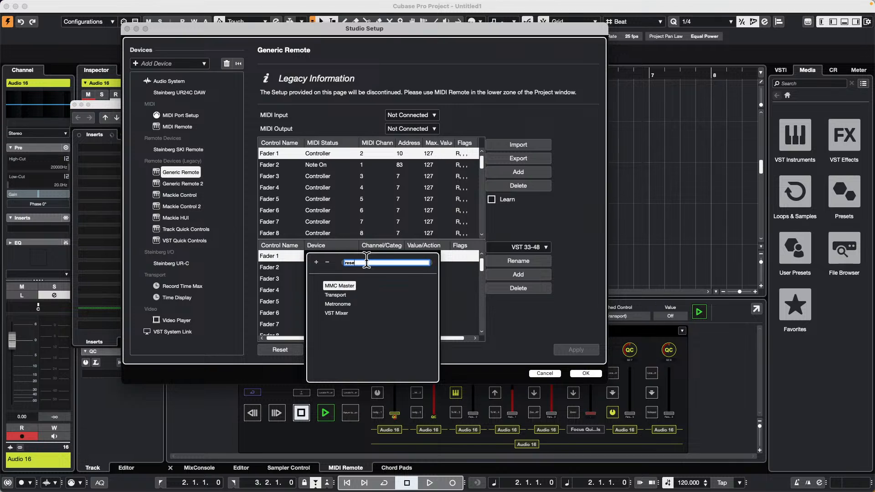
text(t ch)
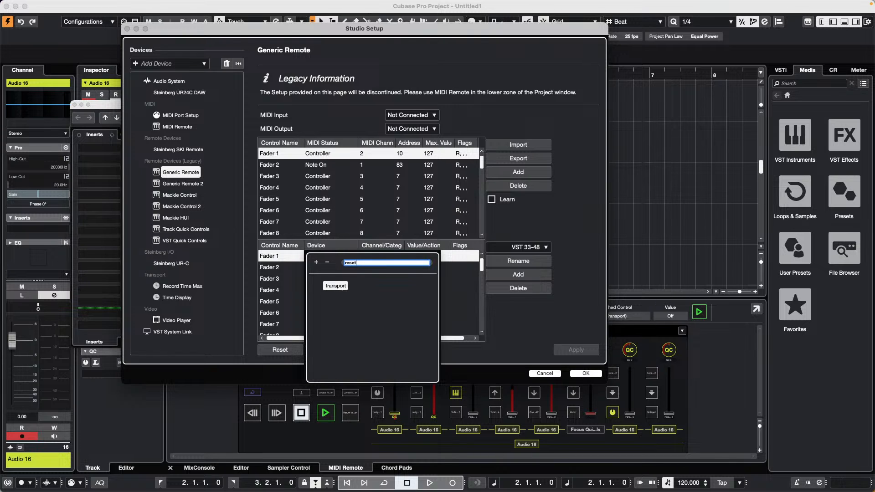
key(BackSpace)
key(BackSpace)
key(BackSpace)
key(BackSpace)
key(BackSpace)
key(BackSpace)
key(BackSpace)
key(BackSpace)
text(chan)
click(336, 286)
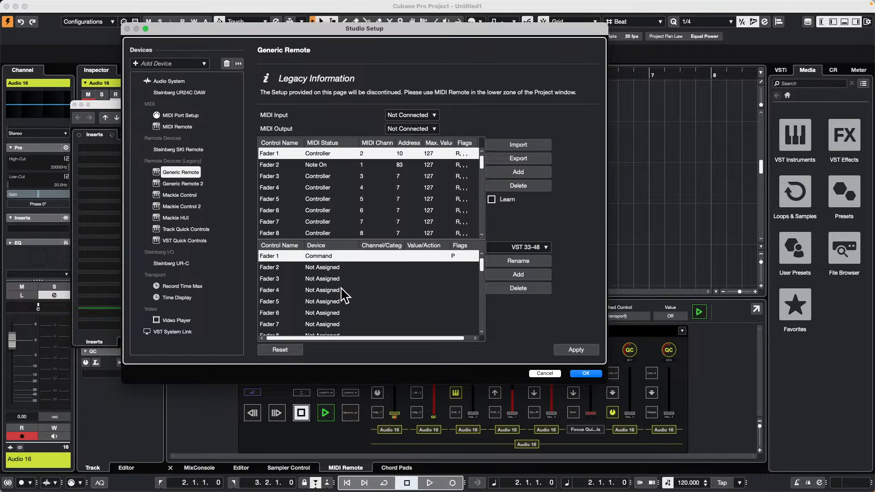
Step: Look through the command categories available for Fader 1 for an entry covering channel reset
click(385, 256)
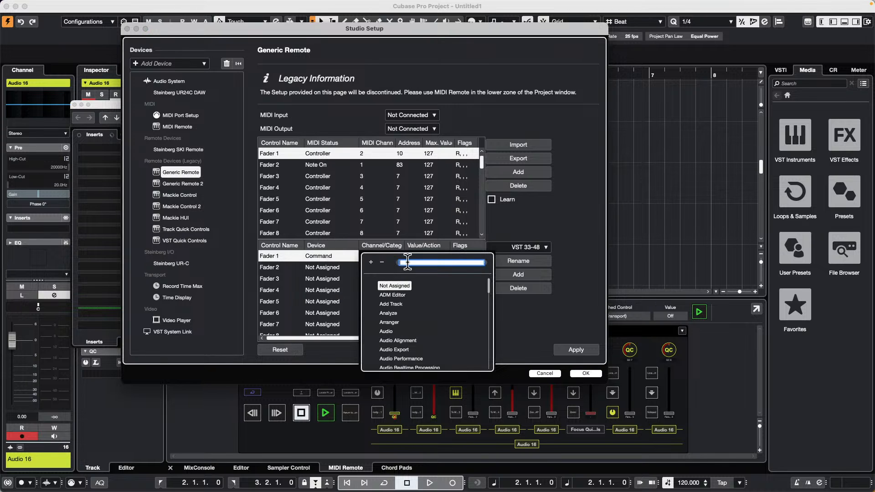
scroll(439, 313, down, 15)
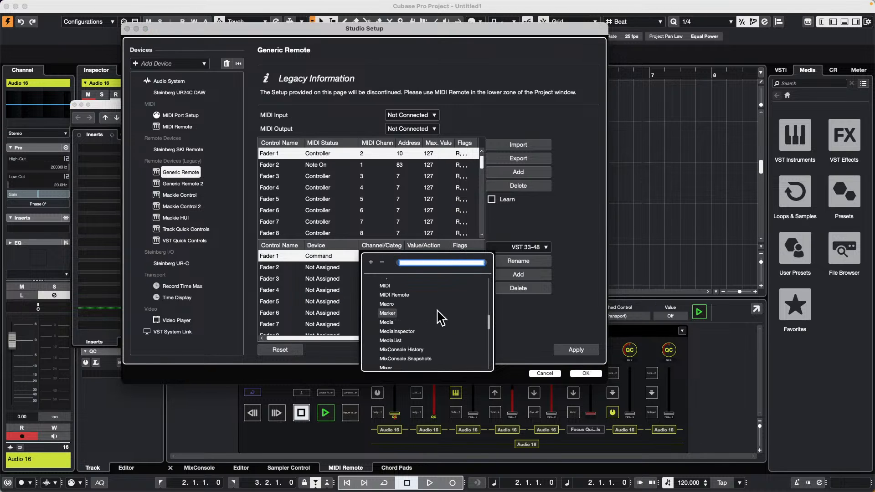
scroll(440, 314, down, 3)
scroll(440, 314, up, 8)
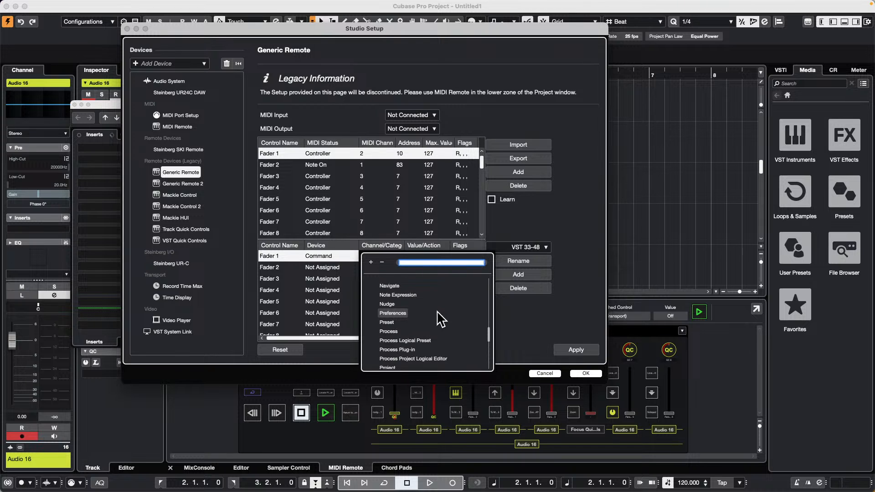
scroll(436, 312, up, 2)
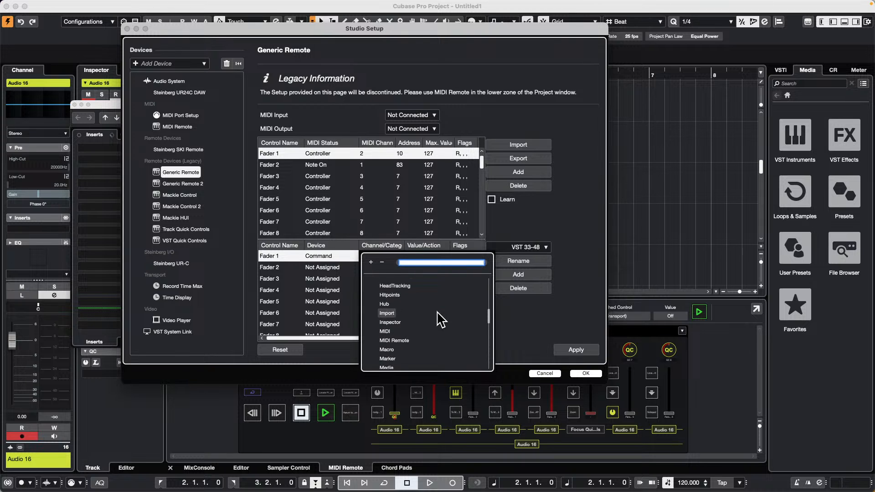
scroll(436, 311, down, 2)
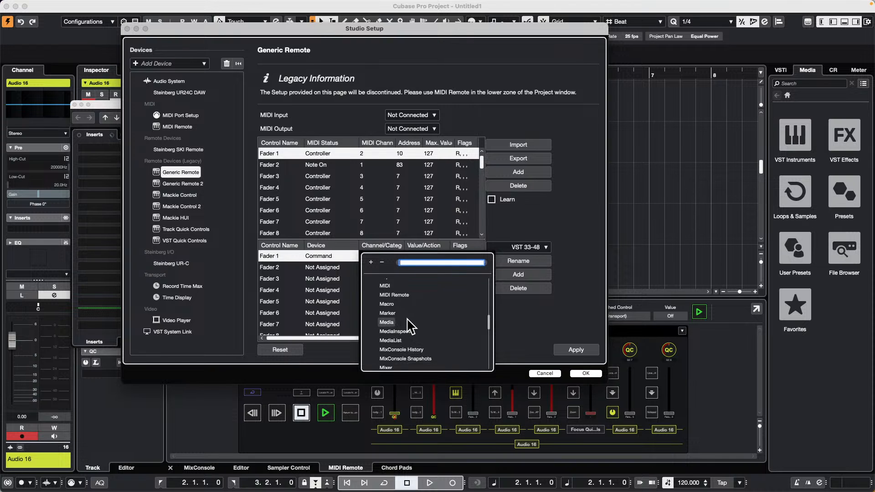
scroll(410, 320, up, 2)
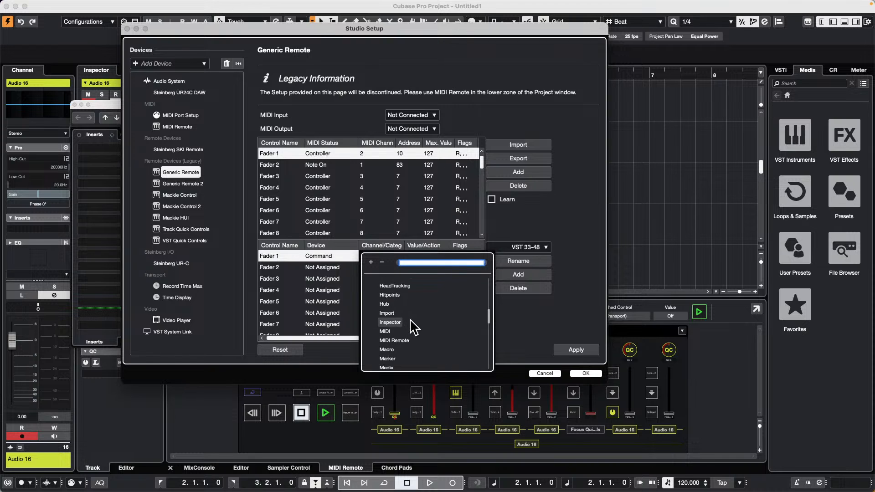
scroll(414, 326, up, 5)
scroll(415, 327, up, 5)
scroll(412, 321, down, 10)
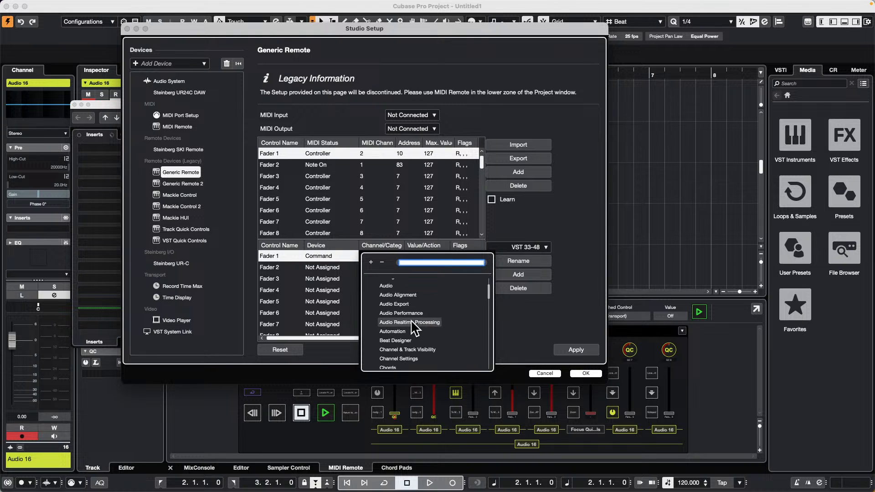
scroll(413, 321, down, 15)
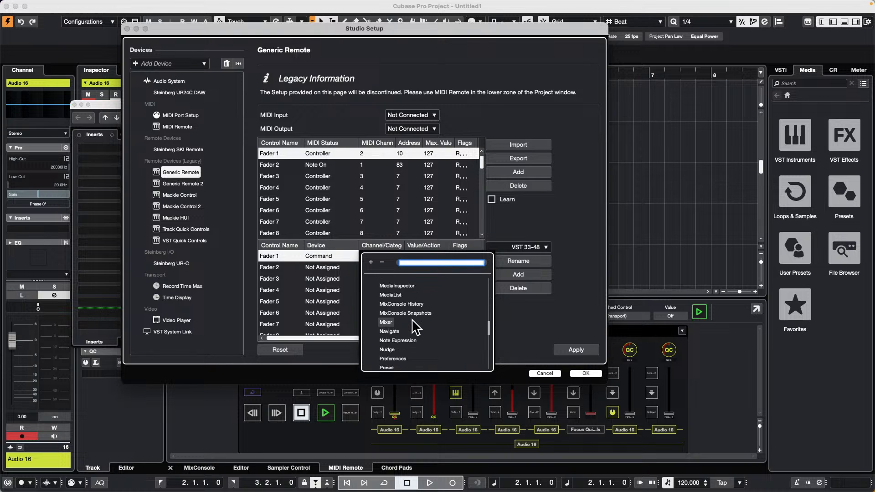
scroll(414, 321, down, 15)
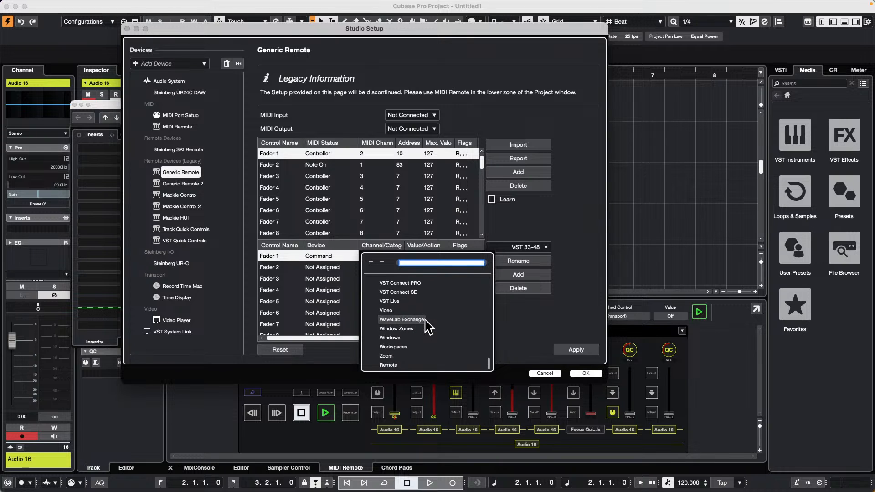
scroll(429, 325, up, 20)
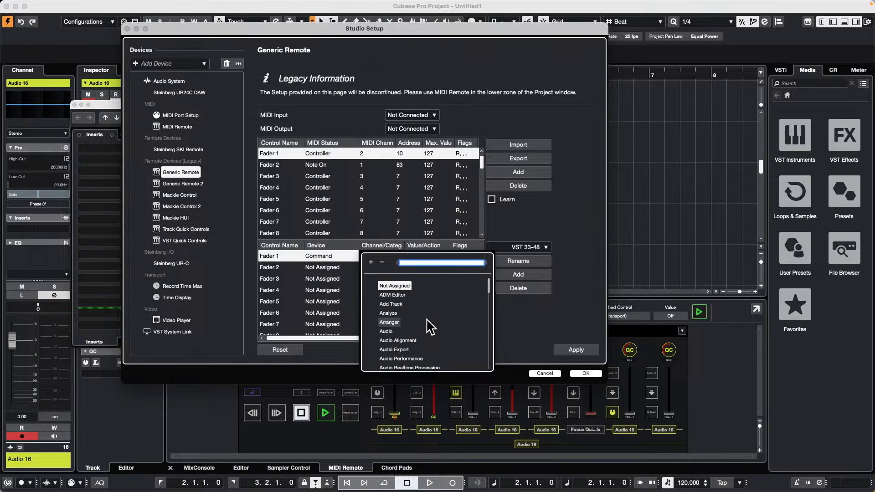
Step: Change Fader 1's device to Mixer and set its channel to Selected
click(319, 254)
click(319, 256)
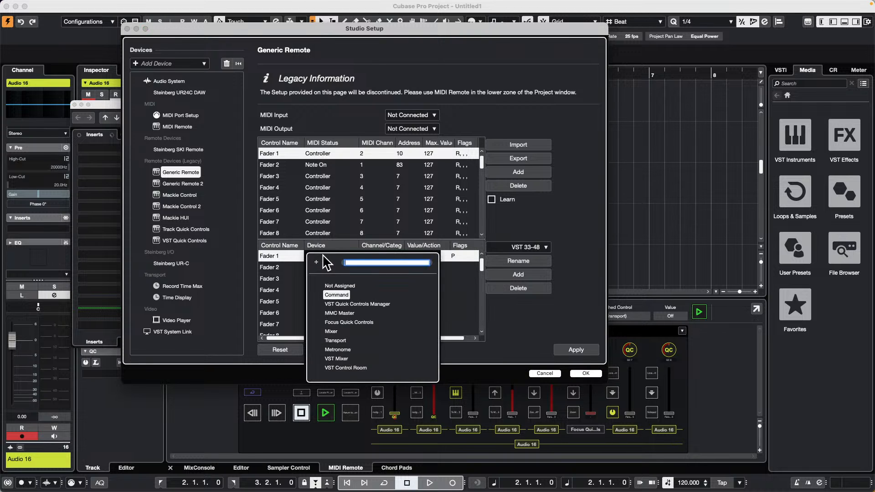
click(330, 332)
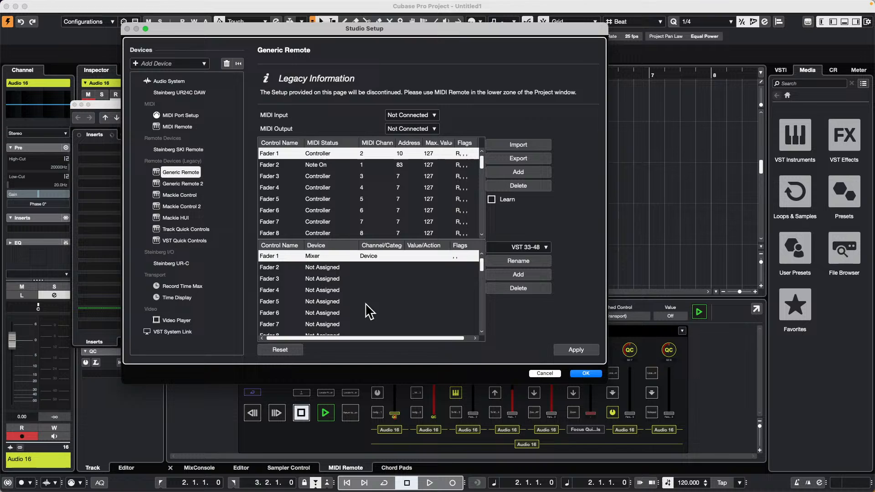
click(377, 258)
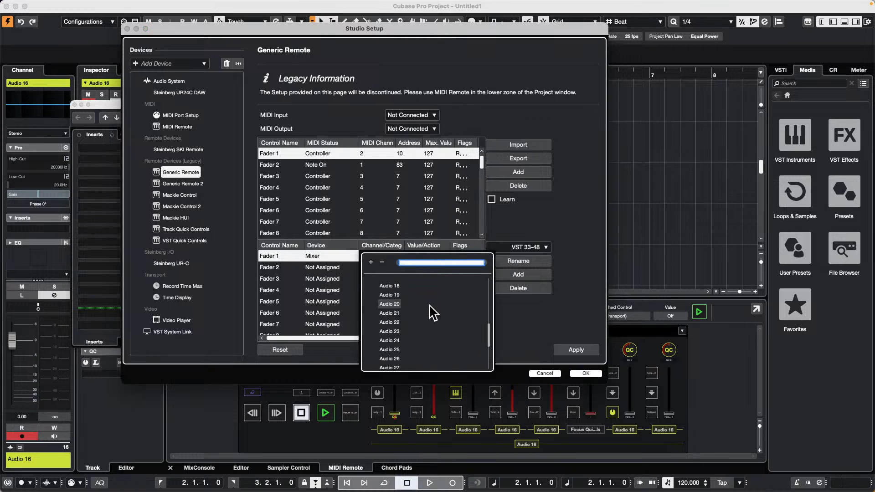
click(389, 295)
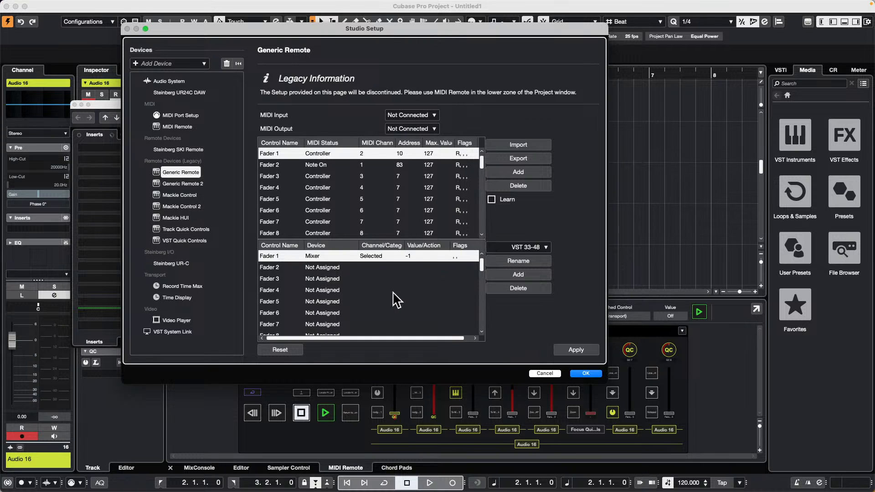
Step: Look through the value/action choices for Fader 1's selected mixer channel and accept the Studio Setup
click(416, 258)
scroll(482, 305, down, 2)
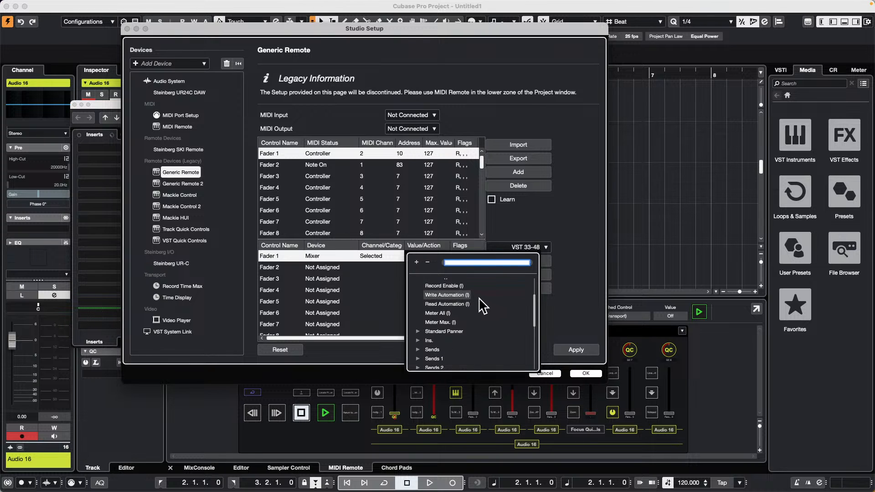
scroll(482, 307, down, 5)
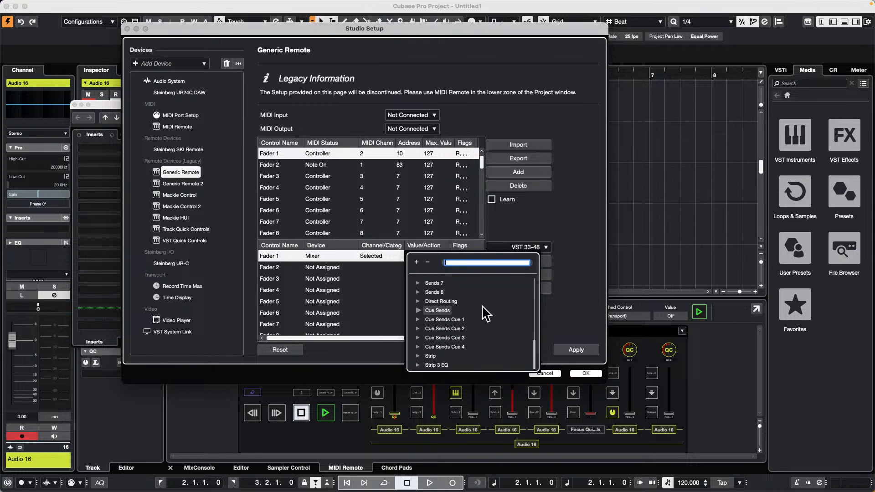
scroll(445, 343, up, 6)
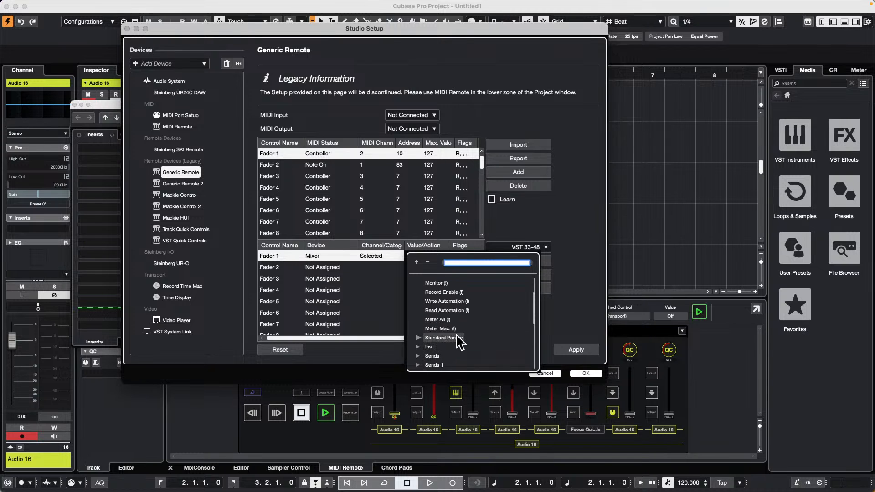
scroll(460, 343, up, 2)
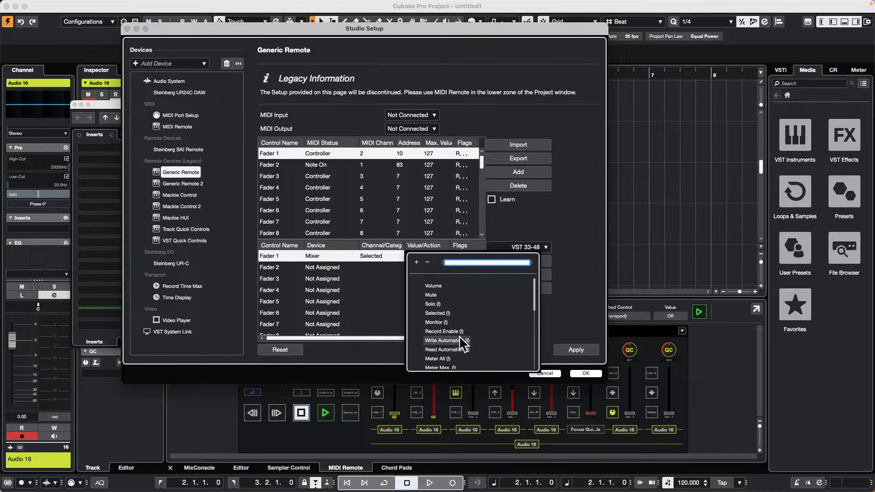
click(592, 373)
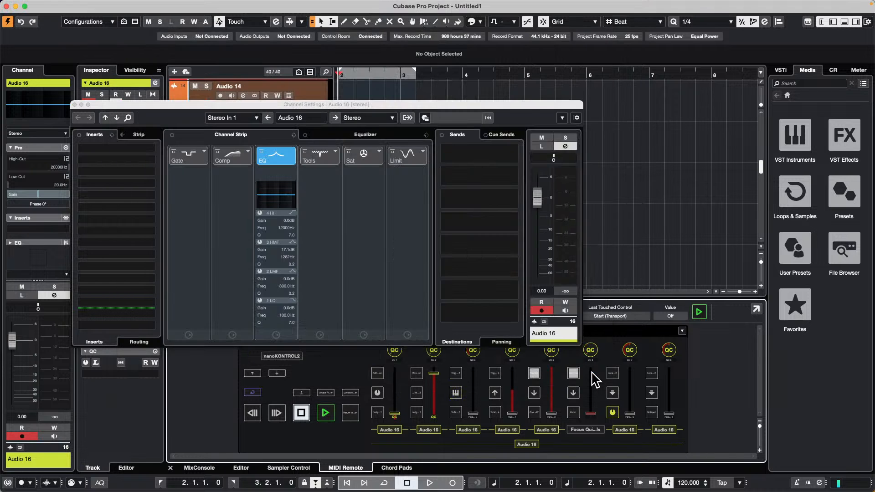
Step: Close Audio 16's channel settings and create an empty project in the audio file test folder
click(75, 104)
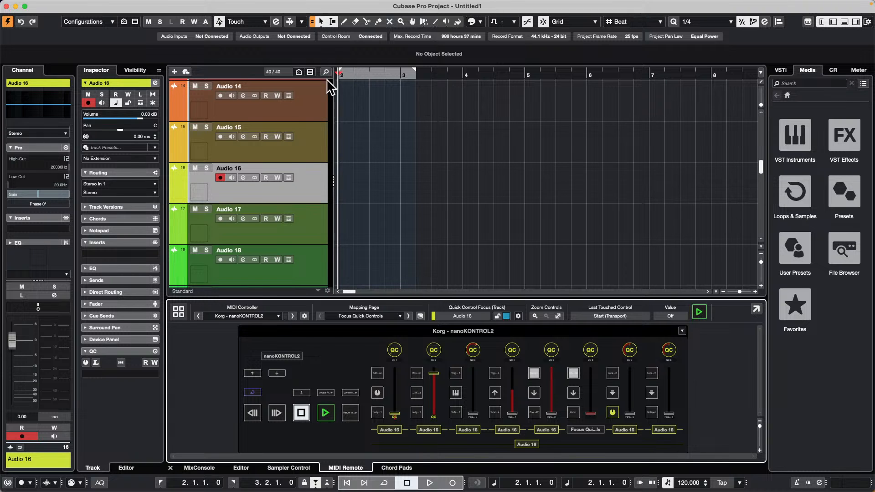
click(60, 5)
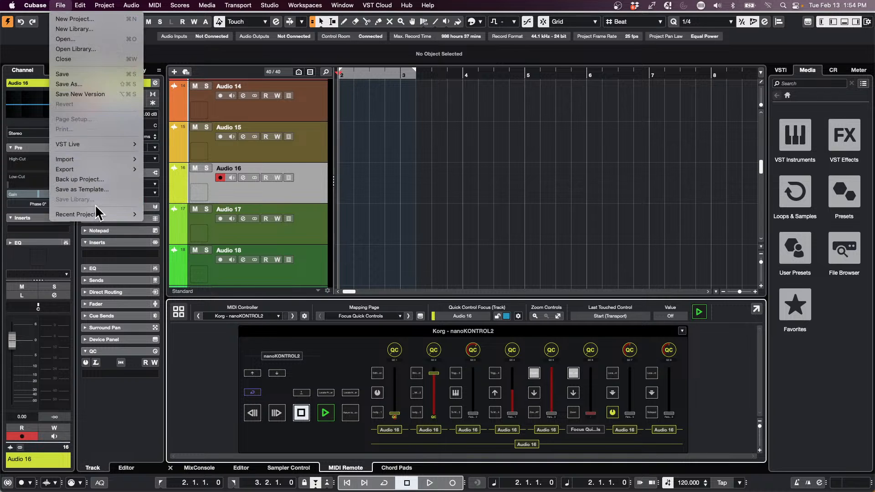
mouse_move(98, 214)
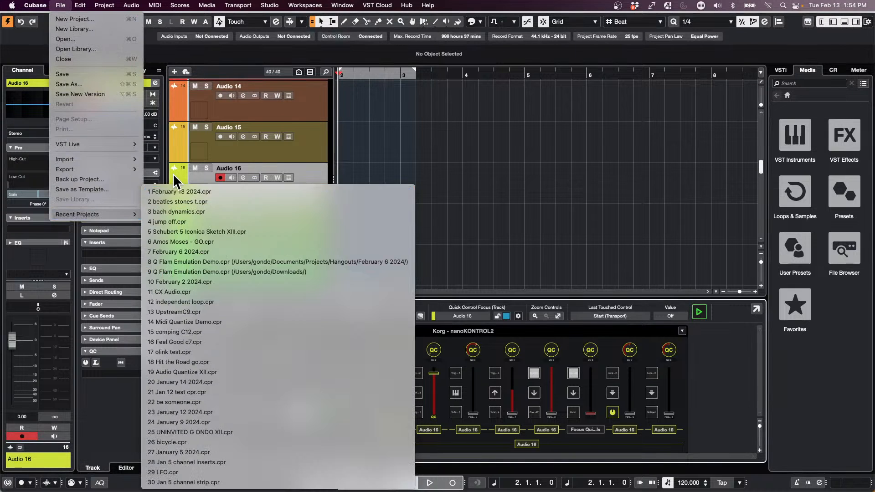
click(81, 21)
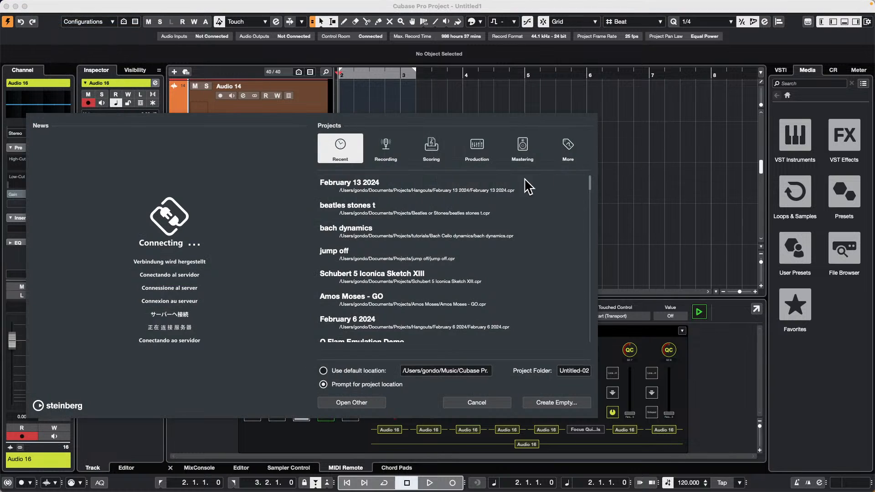
click(564, 404)
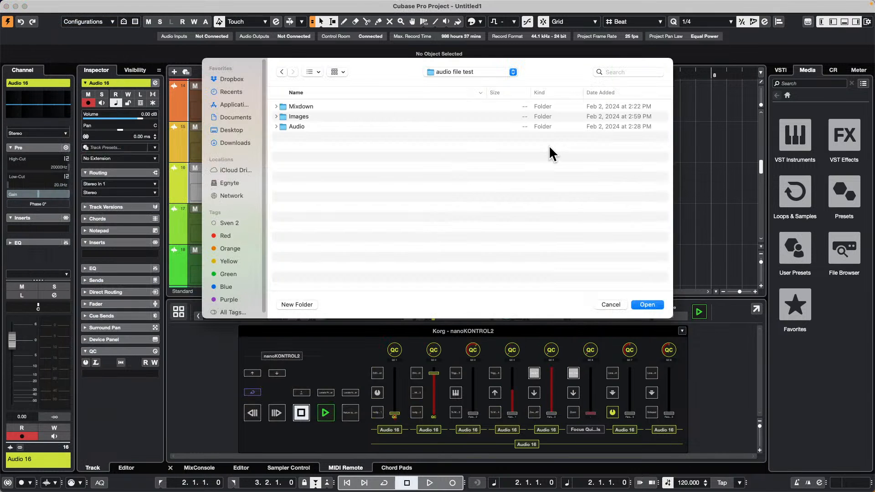
click(656, 305)
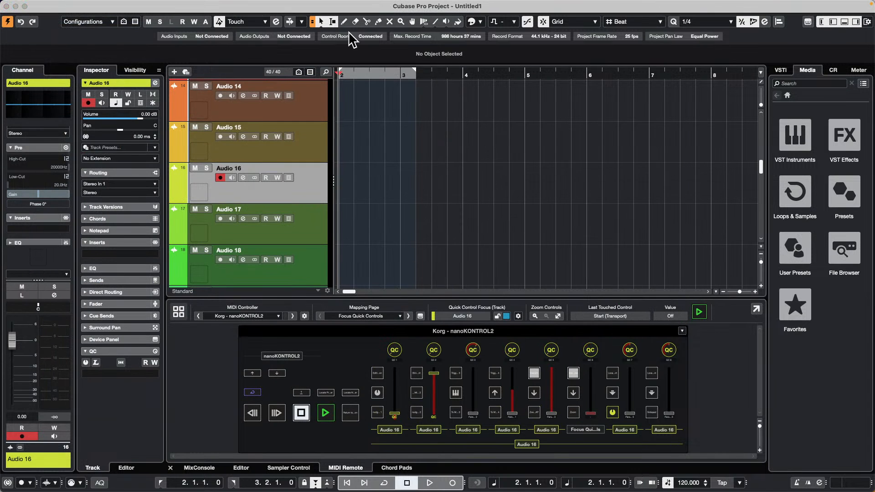
Step: Start importing an audio file and browse to the Cats copy folder inside WaveLab Audio files
right_click(274, 113)
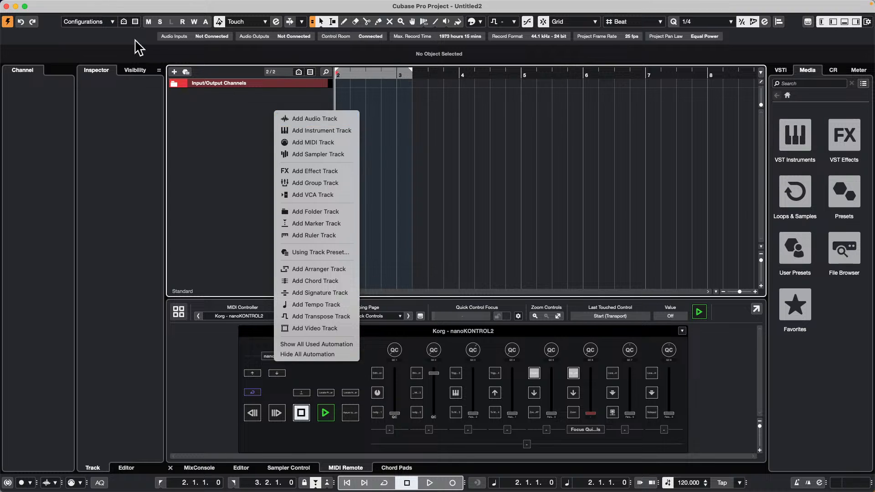
click(230, 120)
click(60, 5)
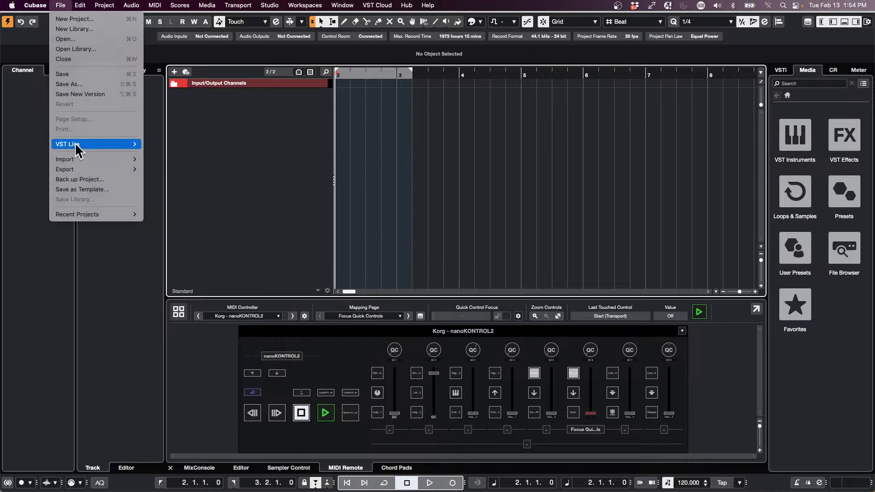
mouse_move(104, 170)
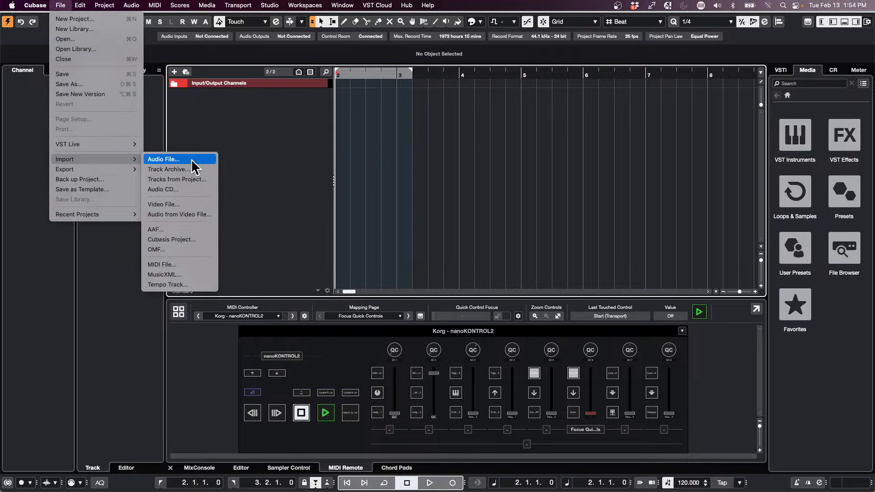
click(191, 161)
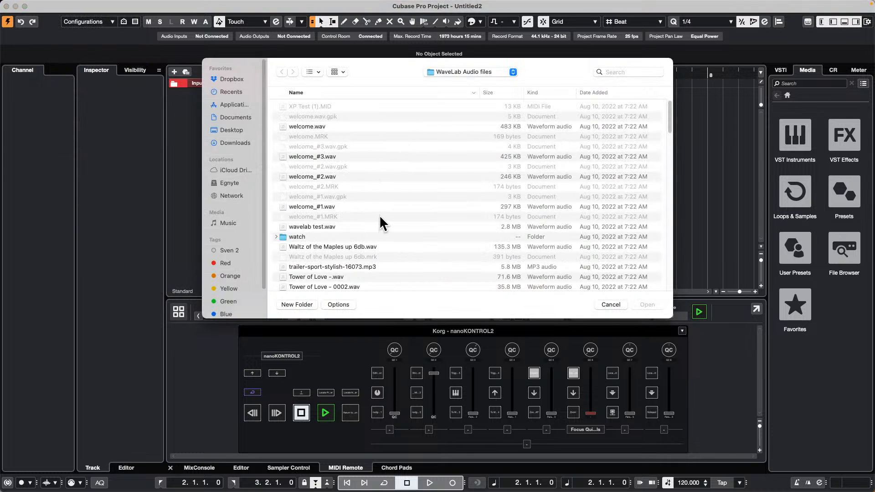
scroll(379, 215, down, 3)
scroll(378, 216, down, 5)
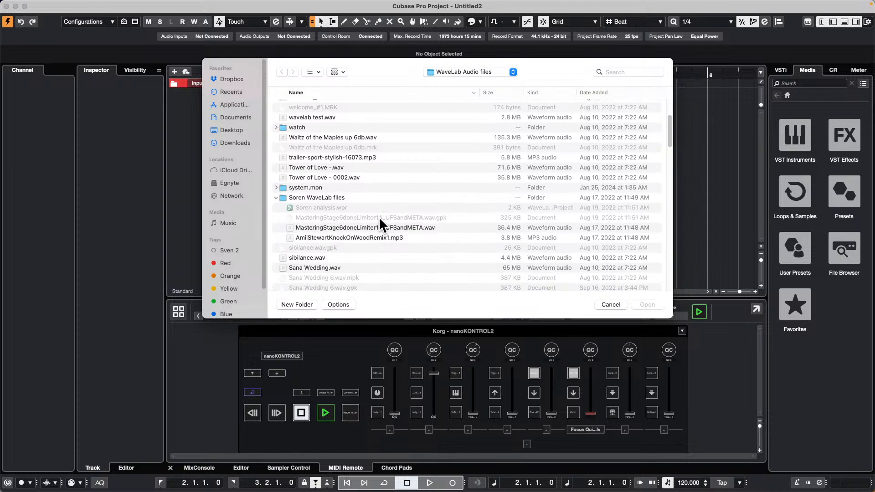
scroll(403, 154, down, 10)
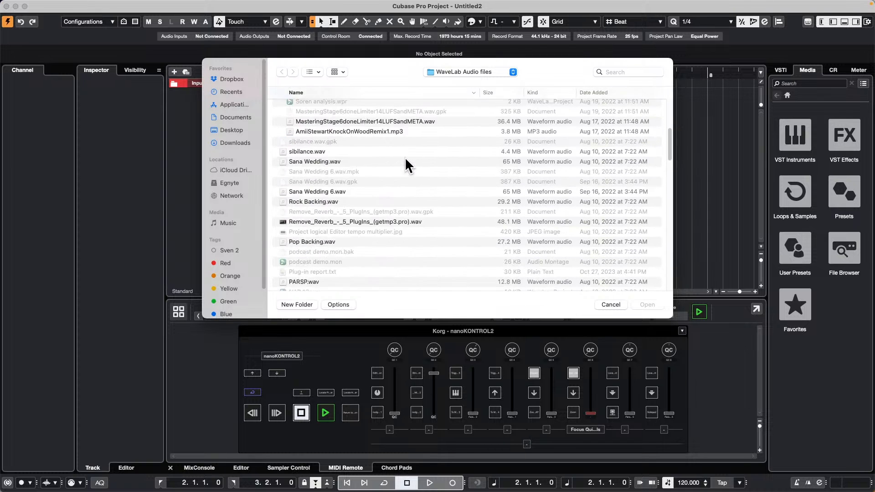
scroll(404, 162, up, 15)
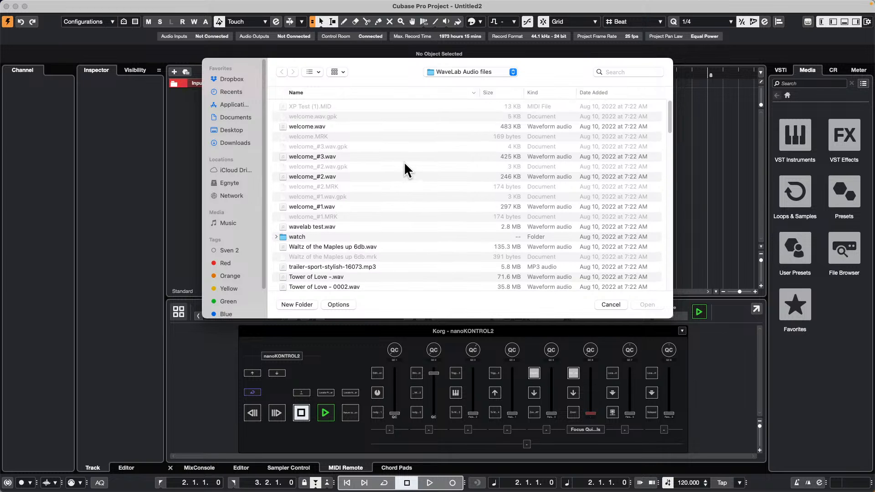
scroll(404, 163, down, 15)
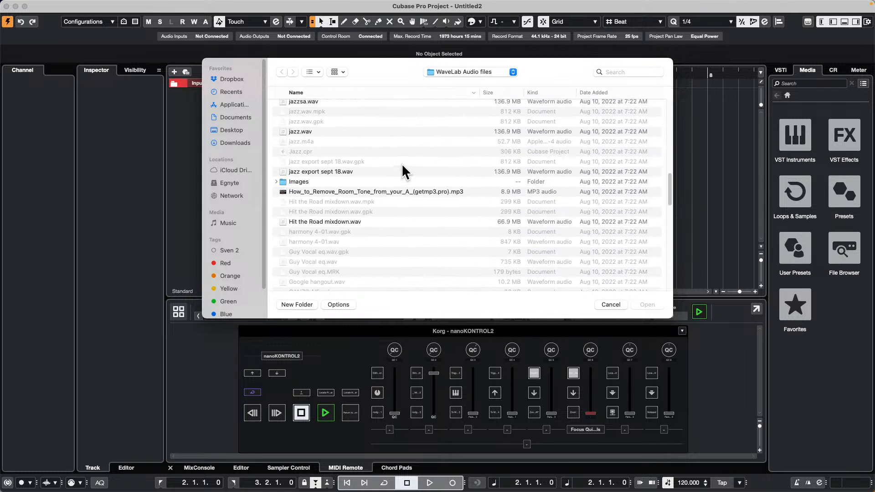
scroll(402, 165, down, 10)
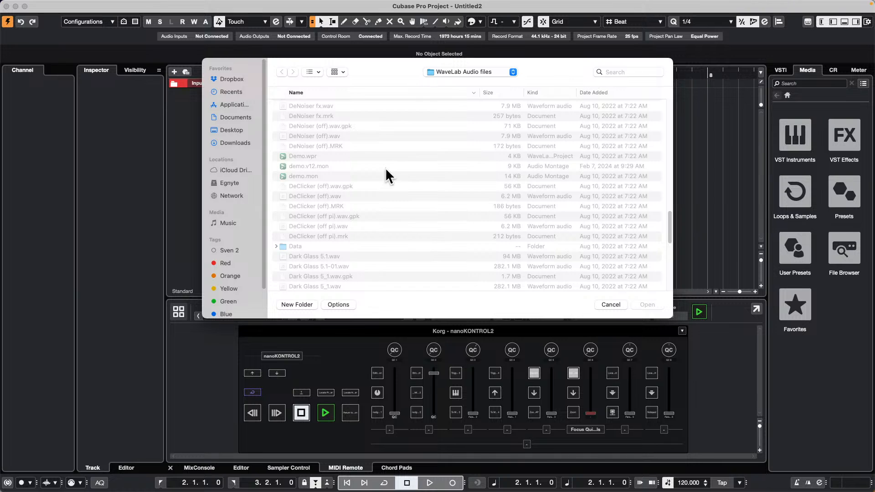
scroll(377, 201, down, 5)
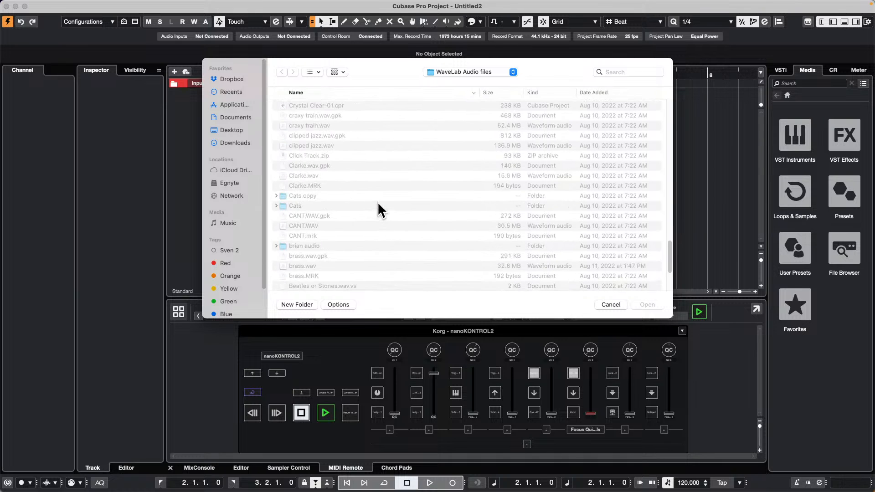
click(314, 192)
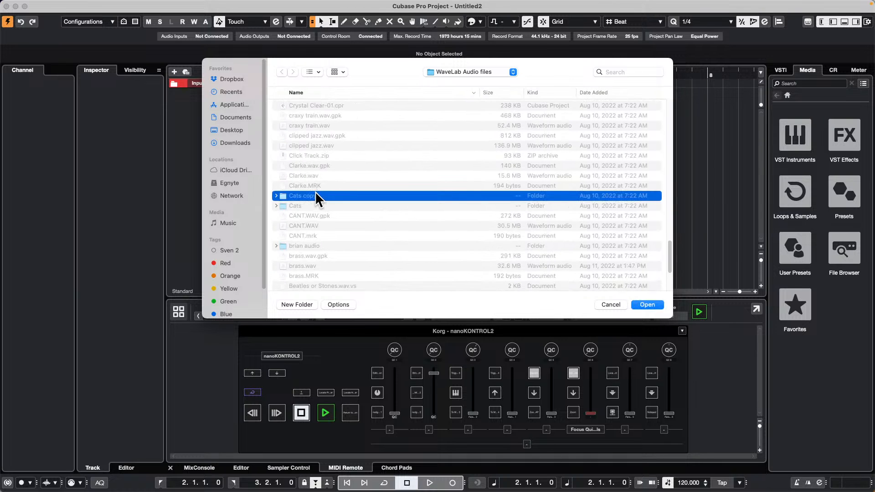
double_click(316, 195)
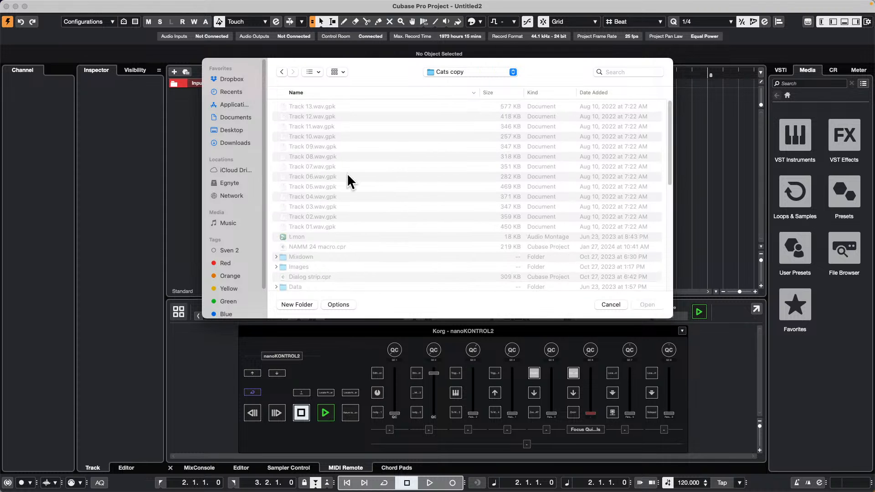
Step: Import 10 Mirror Mirror.wav from the Cats copy folder into the empty project
scroll(350, 174, down, 6)
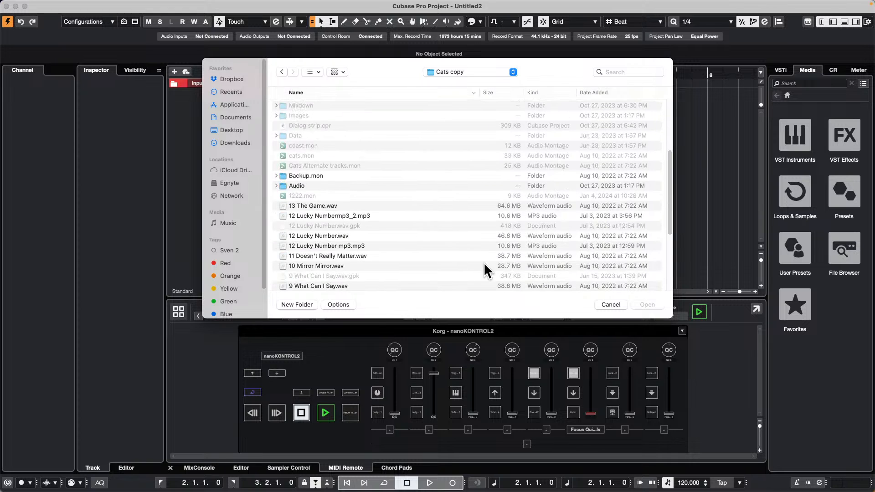
click(331, 266)
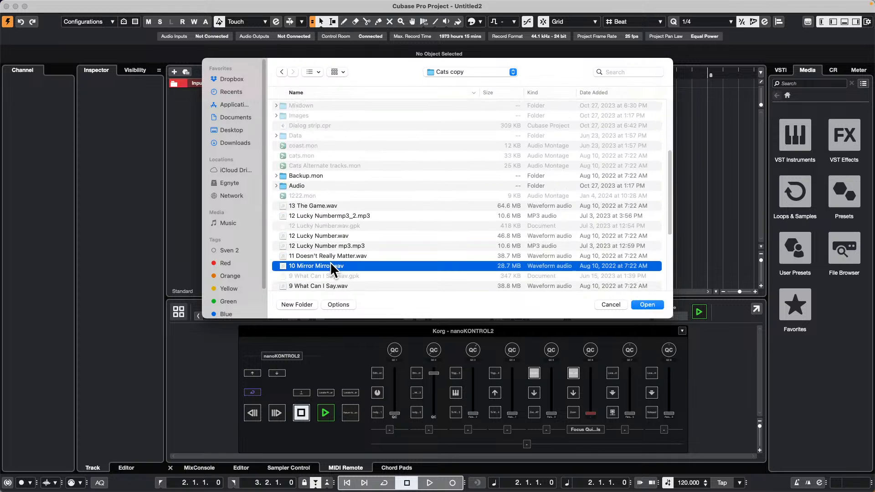
click(640, 301)
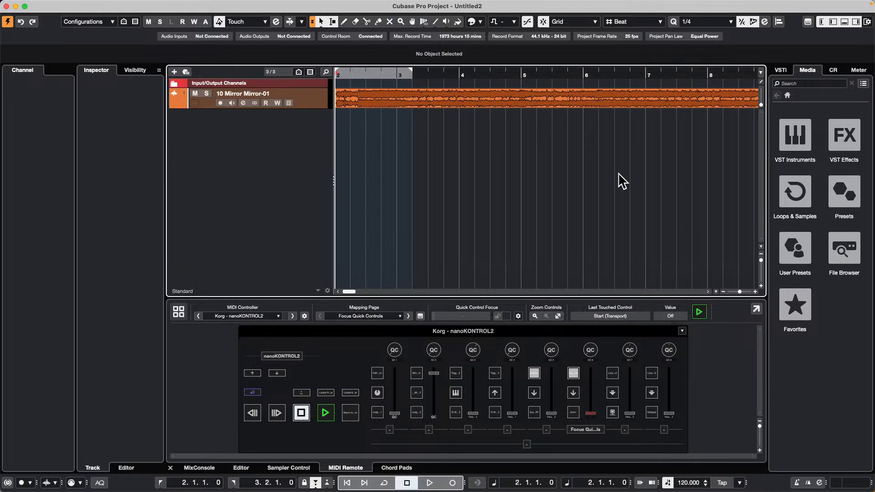
Step: Lower the imported song track's volume to -15.8 dB and play the song
click(317, 100)
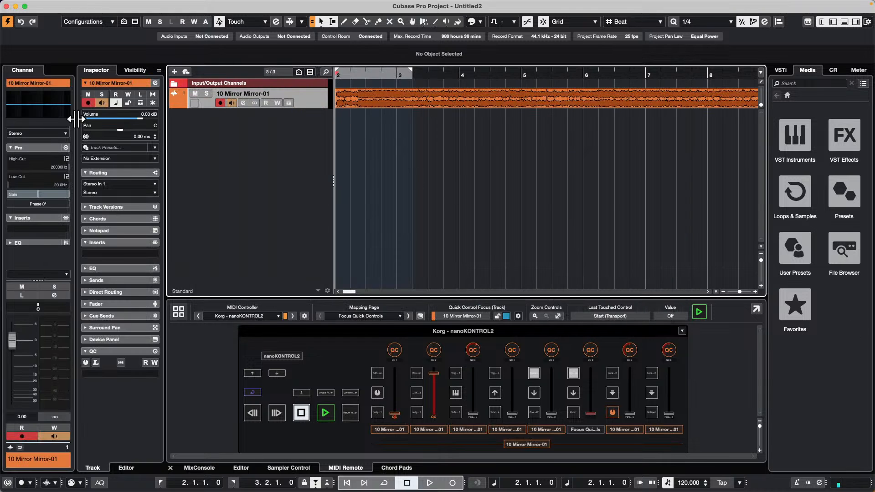
drag(137, 120, 108, 120)
key(KP_Multiply)
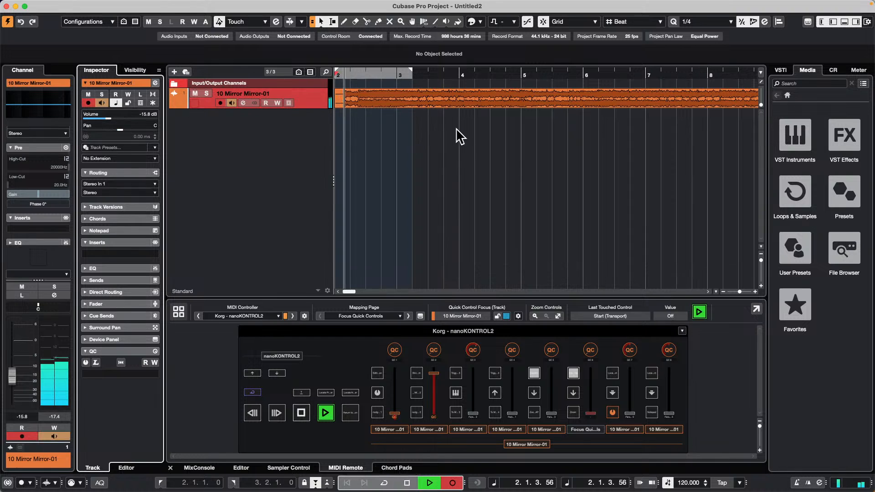
key(space)
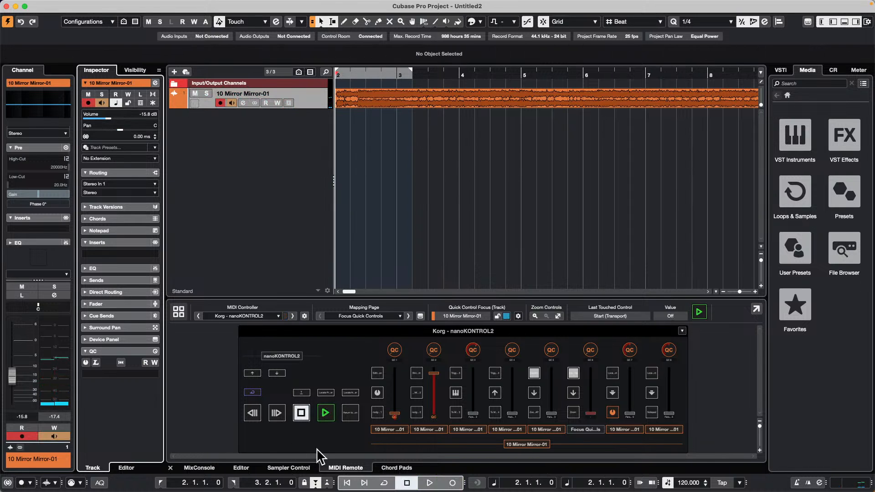
key(space)
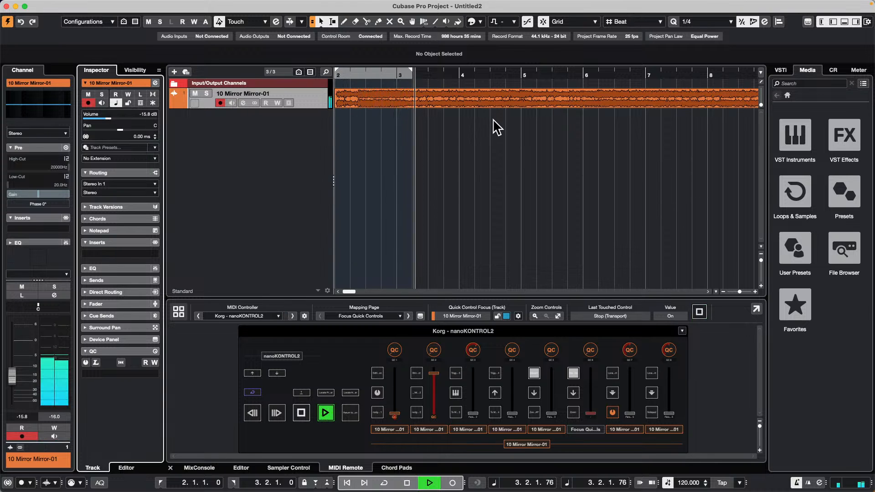
Step: Stop playback and analyze the imported song's audio event with Tempo Detection
click(426, 100)
click(131, 6)
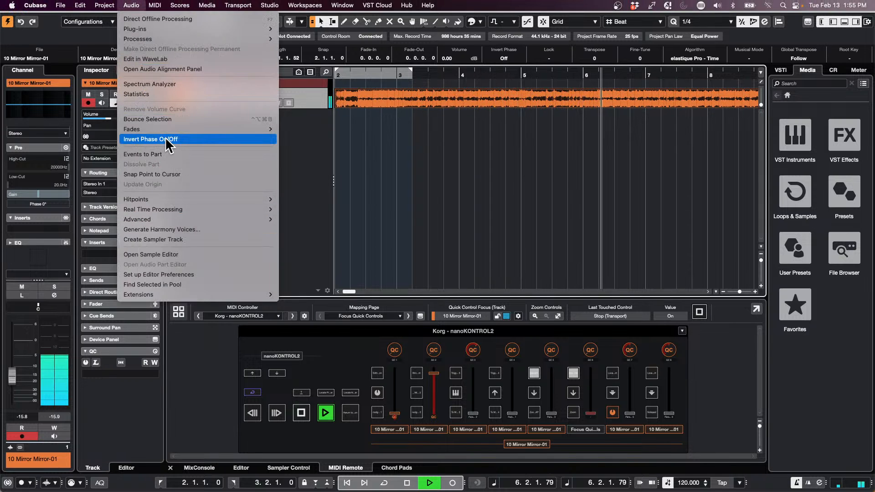
click(460, 188)
key(space)
click(131, 5)
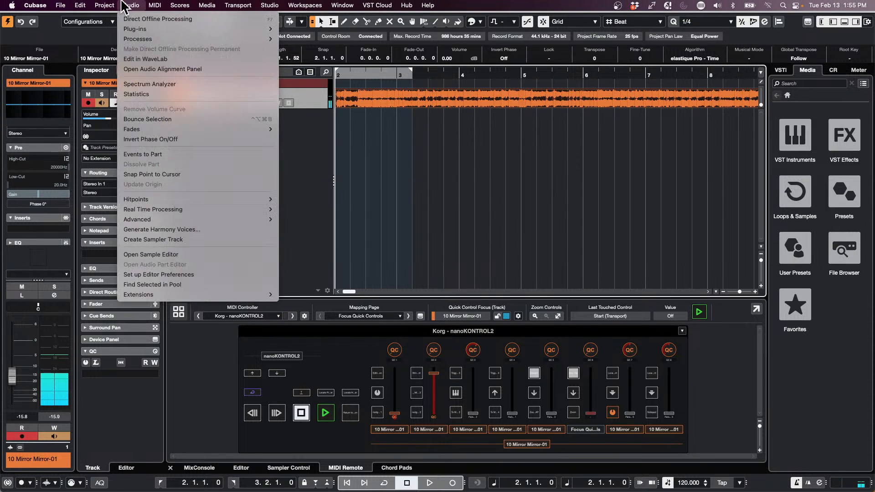
mouse_move(106, 6)
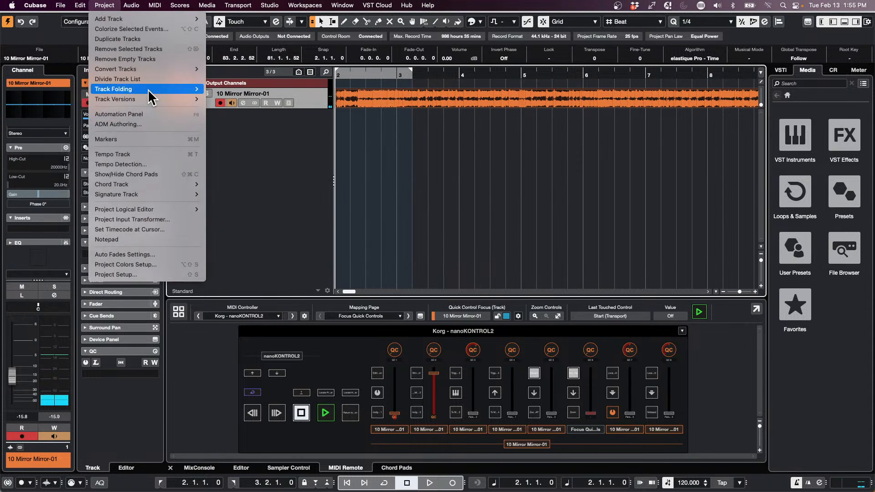
click(151, 165)
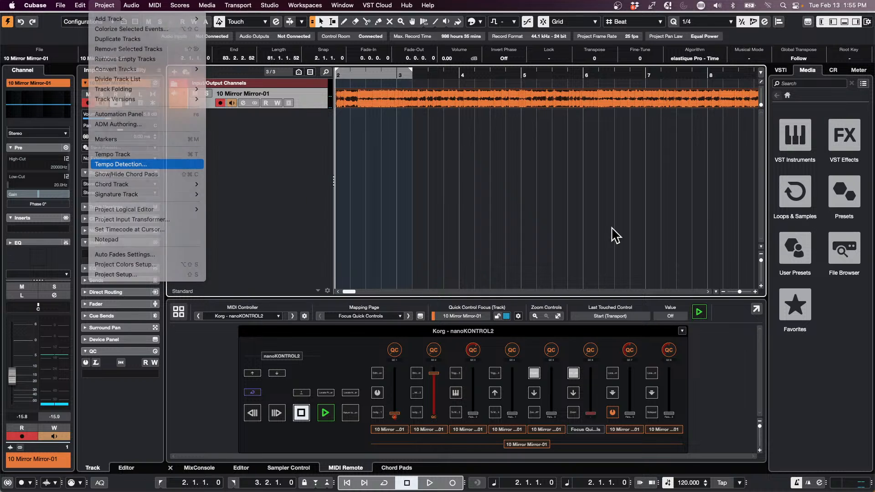
click(573, 180)
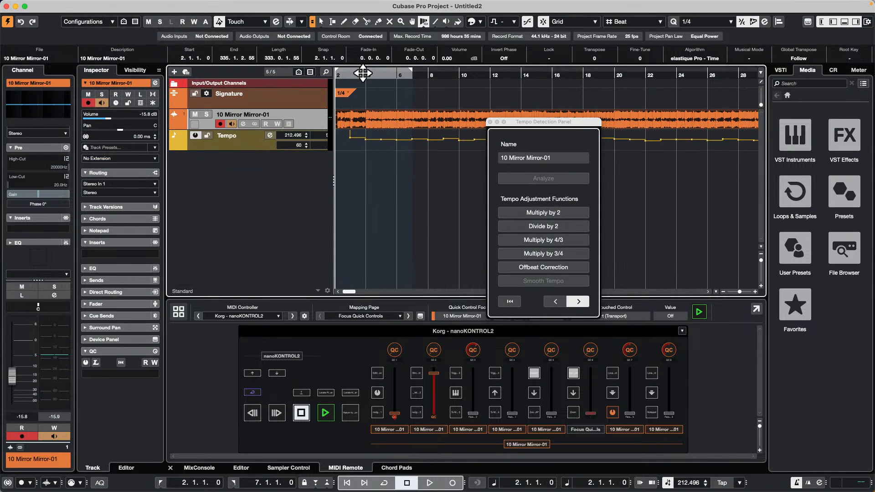
Step: Briefly play the song, end the tempo detection session and draw a 4/4 time signature at bar 4
key(space)
key(space)
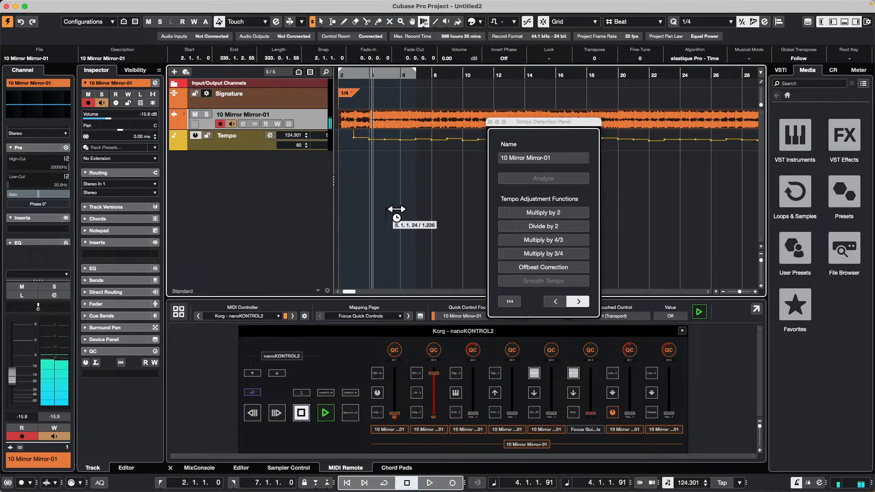
right_click(380, 105)
click(402, 103)
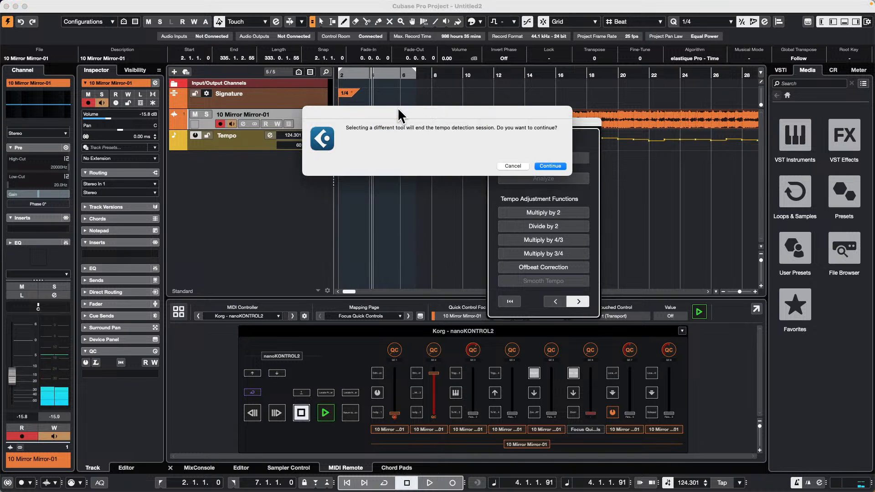
click(550, 166)
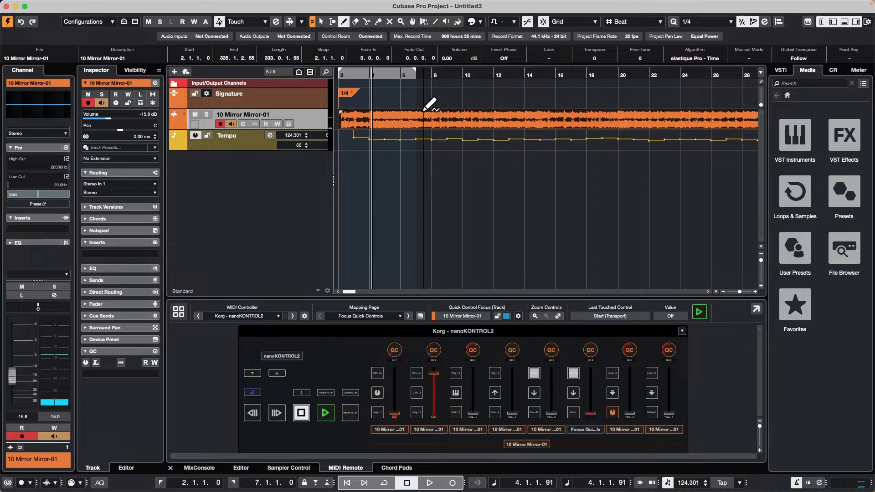
click(372, 93)
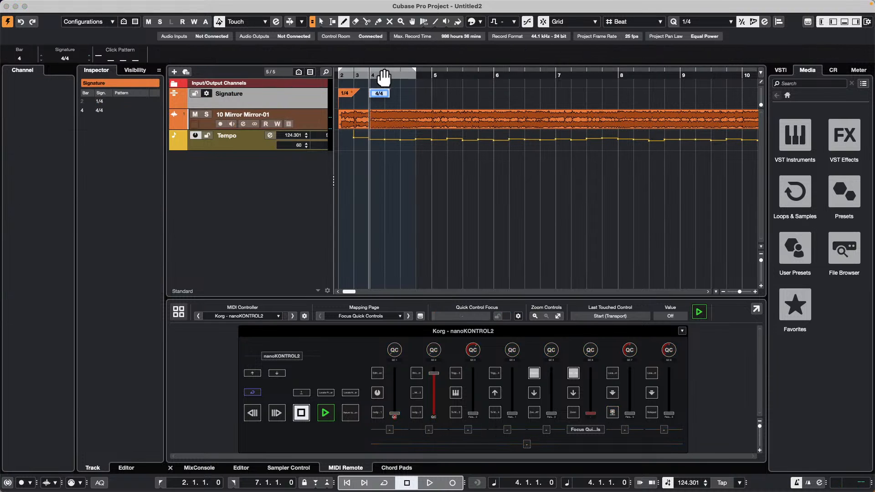
Step: Play the song from bar 4 to check the detected tempo, and make the Tempo track taller
key(space)
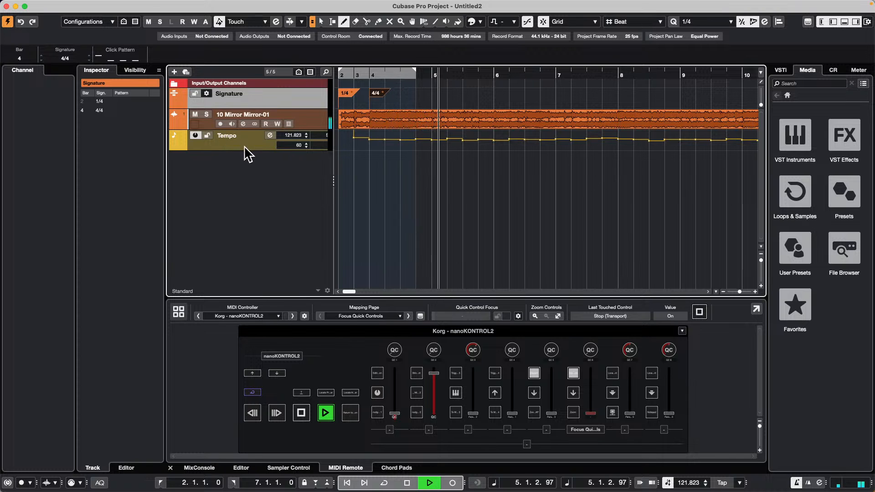
drag(243, 152, 244, 161)
key(space)
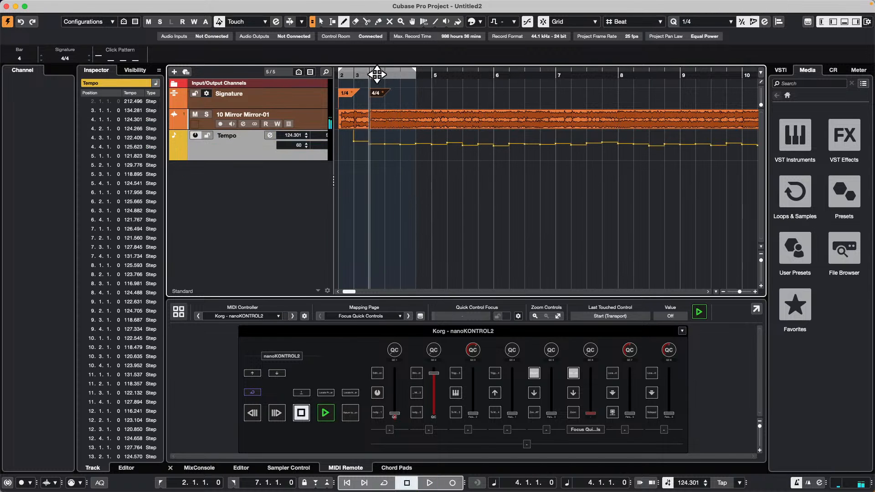
drag(374, 76, 373, 41)
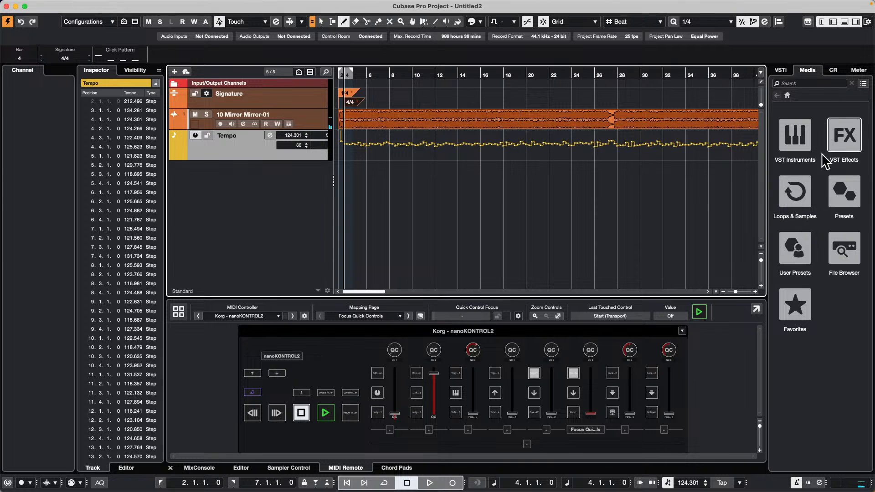
Step: Open the Drum Loops collection in Loops & Samples and select the 085b loop for preview
click(799, 200)
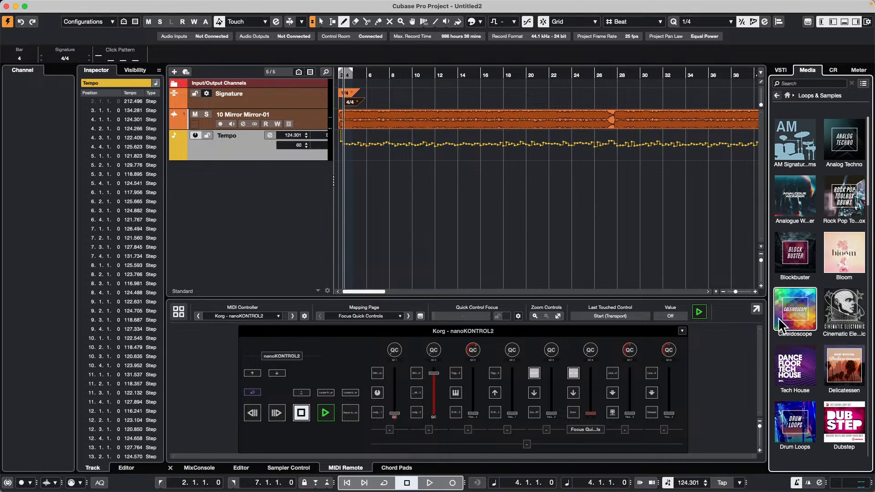
scroll(806, 337, down, 3)
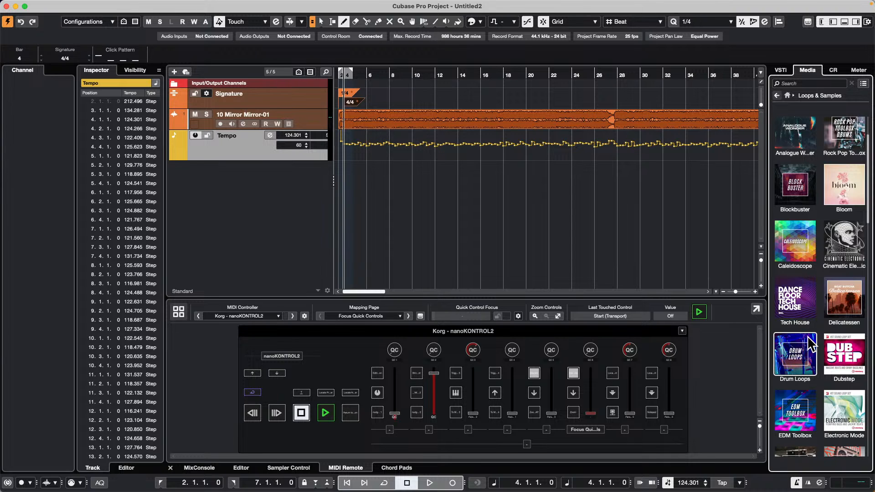
click(808, 337)
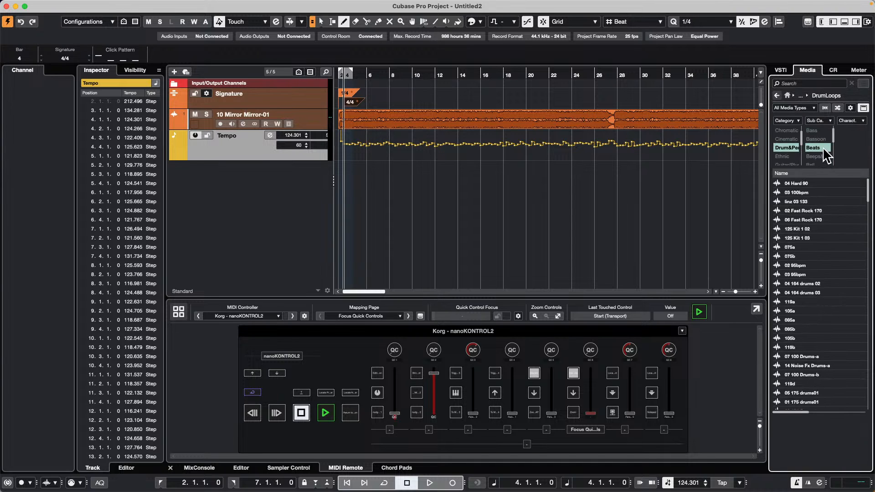
click(785, 329)
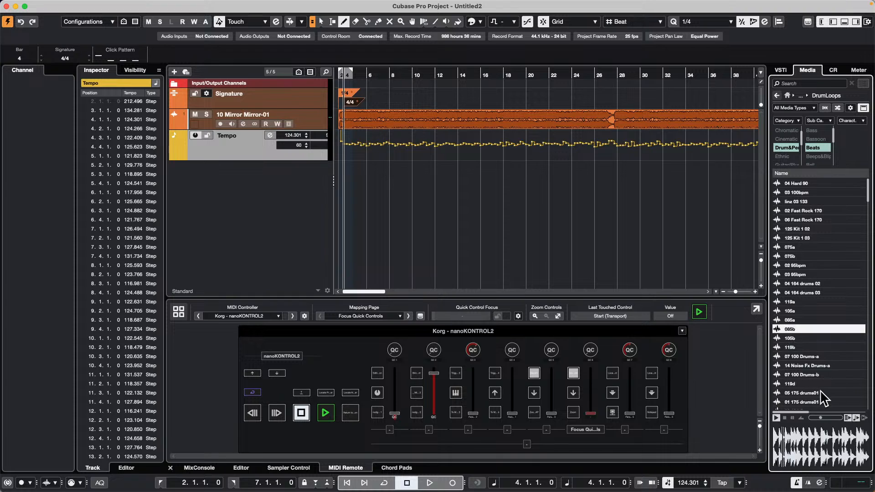
Step: Audition several drum loops, including 14 Noise Fx Drums-a and 06 Fast Rock 170, adjust the preview level and select 07 175 drums02
click(813, 366)
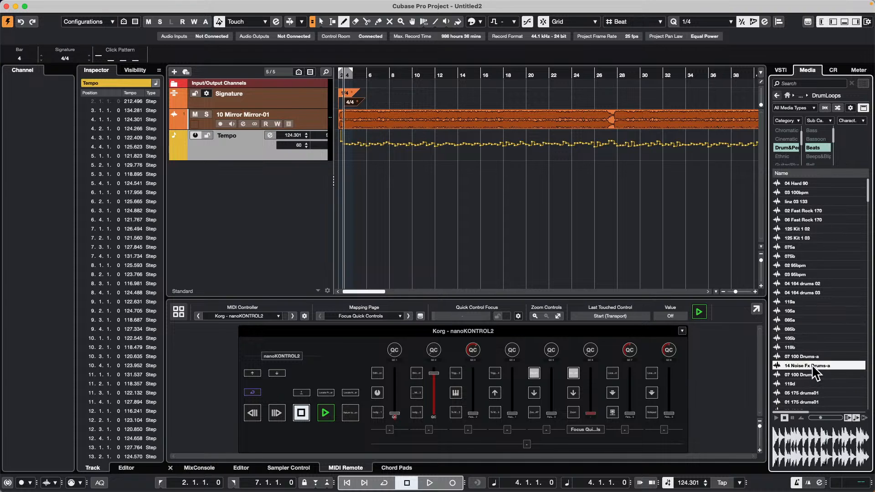
click(798, 220)
click(821, 419)
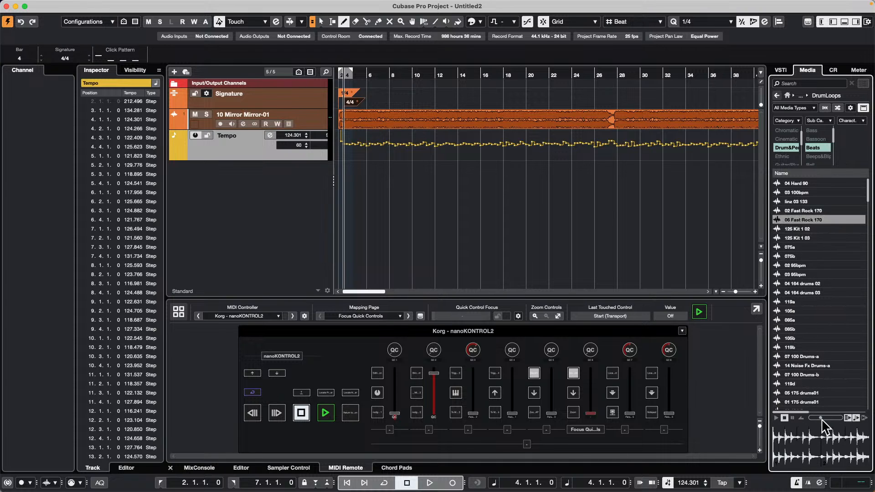
scroll(816, 319, down, 10)
click(802, 356)
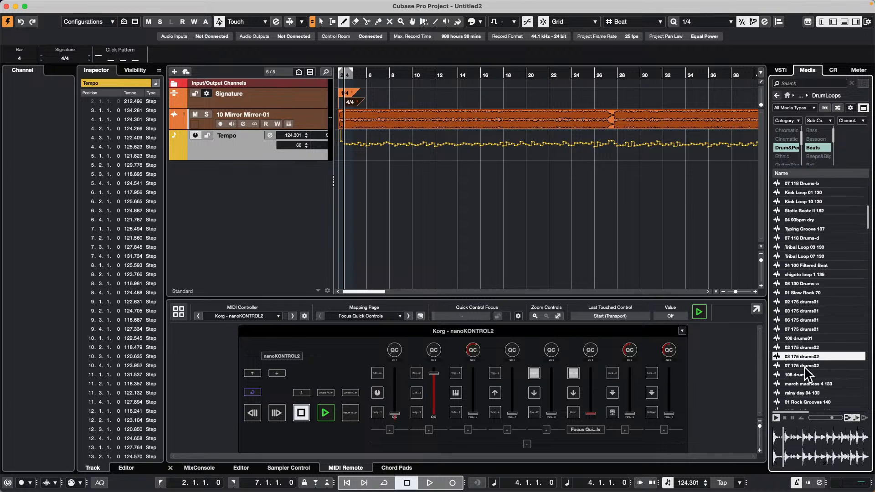
click(805, 368)
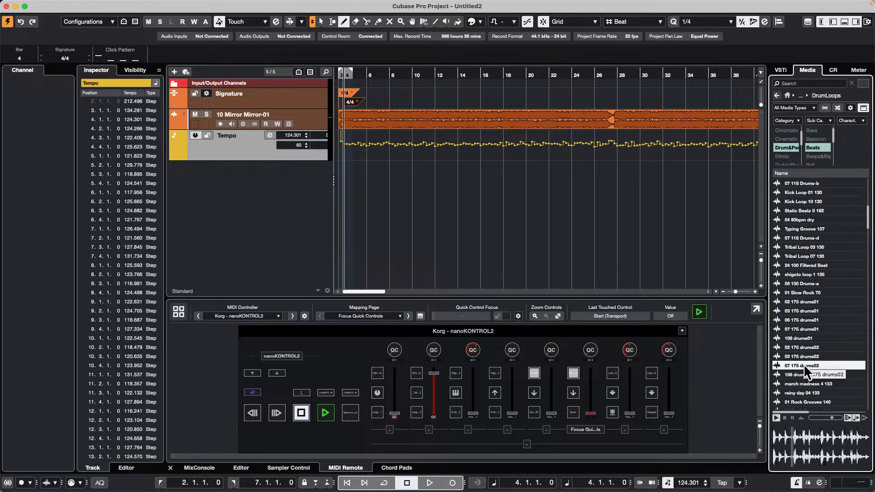
Step: Place the 07 175 drums02 loop on a new audio track at bar 4 and repeat it up to bar 22
drag(803, 363, 348, 195)
key(1)
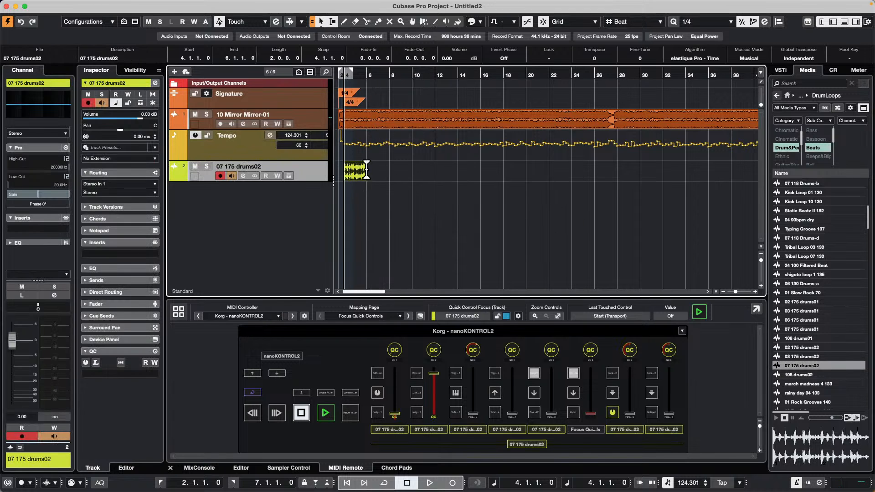
drag(366, 179, 548, 182)
Step: Play the song with the drum loop, lower the drum channel's level to -5.81 dB in the MixConsole and select the song event
key(space)
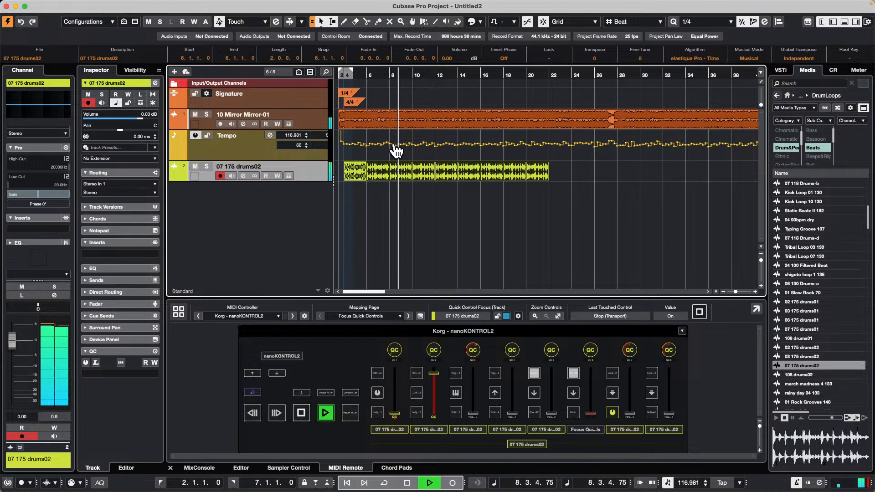
click(199, 468)
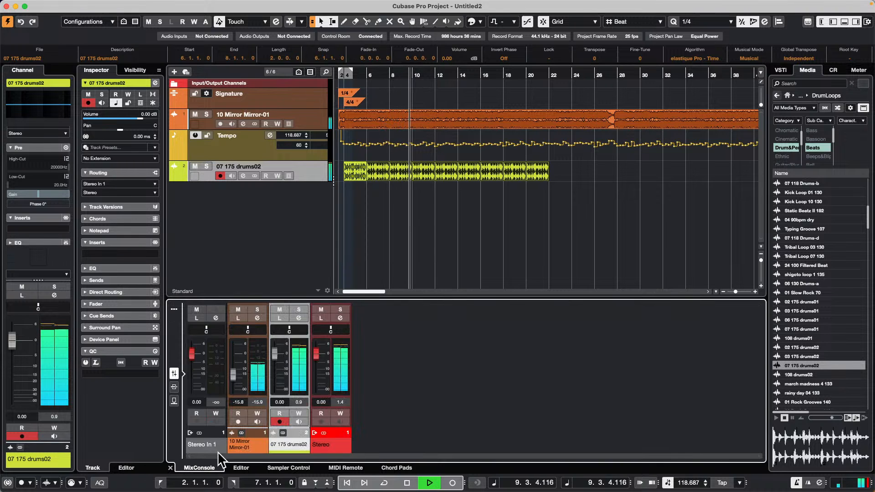
mouse_move(275, 354)
mouse_down()
mouse_move(276, 370)
mouse_move(281, 362)
mouse_up()
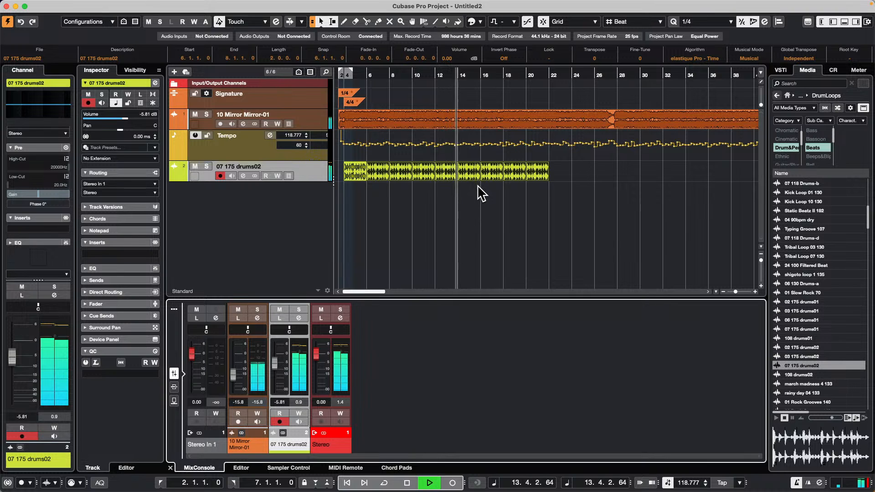
key(space)
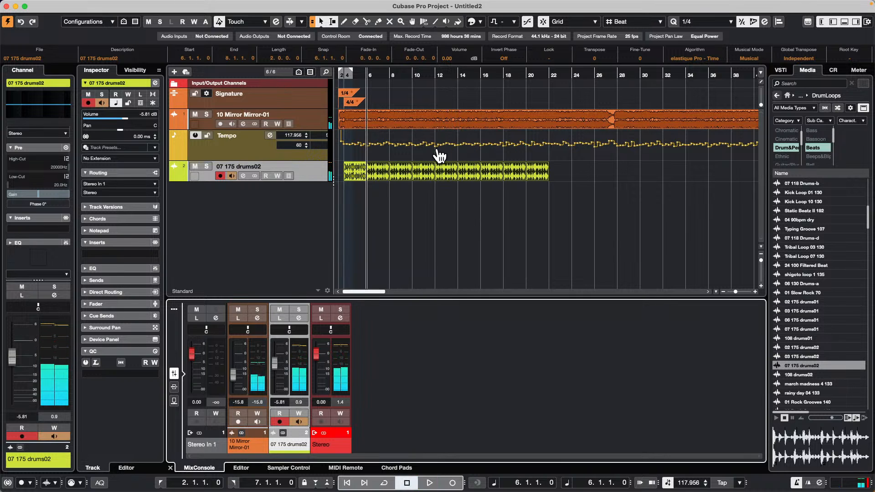
click(434, 124)
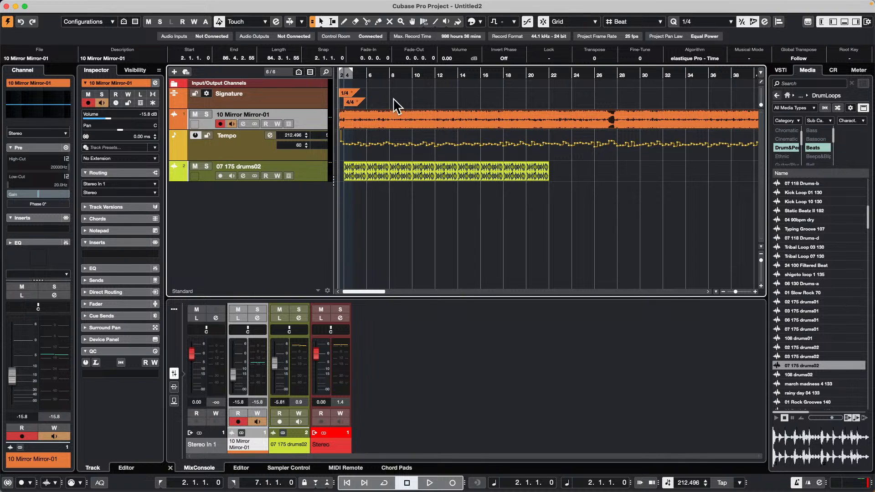
mouse_move(173, 3)
click(135, 5)
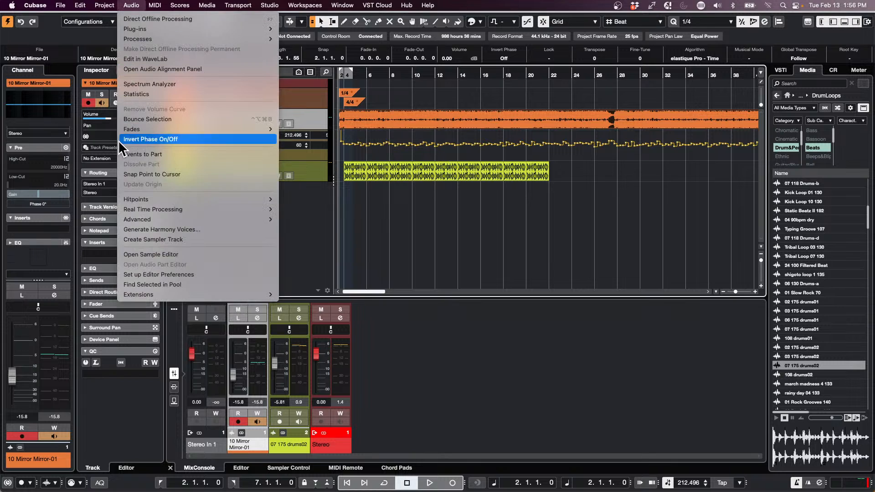
click(165, 141)
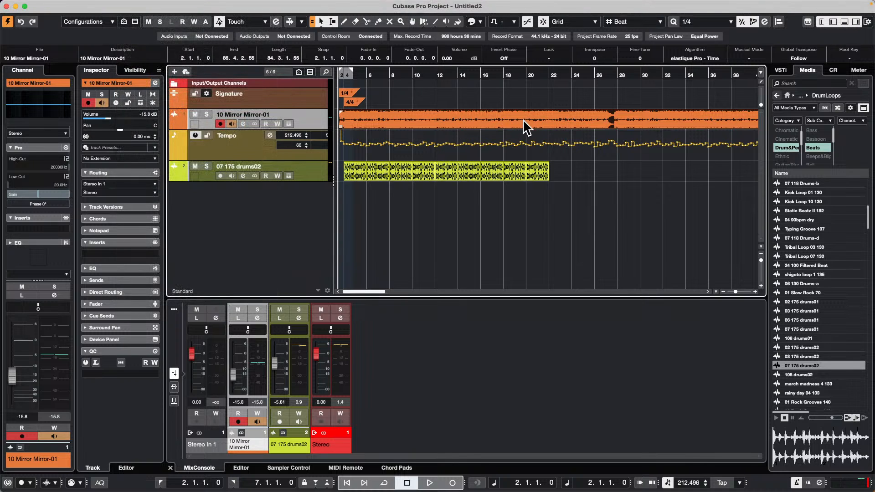
mouse_move(269, 4)
click(135, 5)
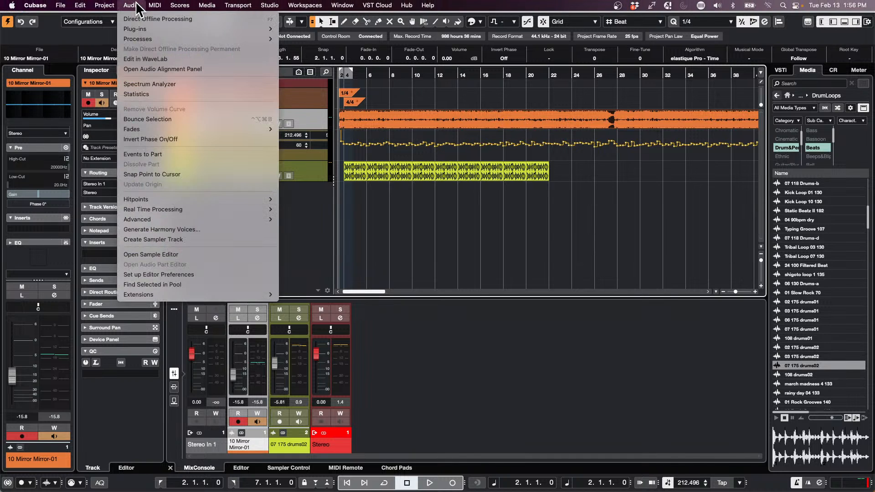
click(510, 184)
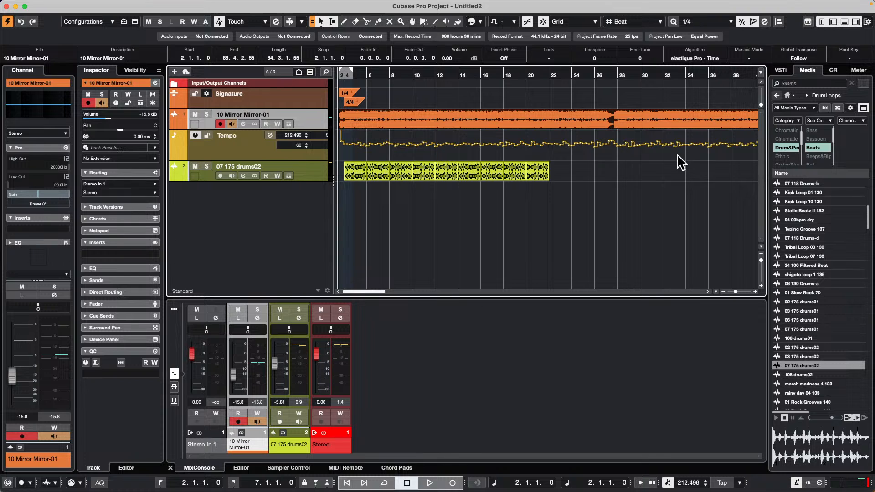
Step: Mute the drum loop track and set the song's definition from tempo, saved in project only, with all tracks on musical time base
click(195, 167)
click(131, 5)
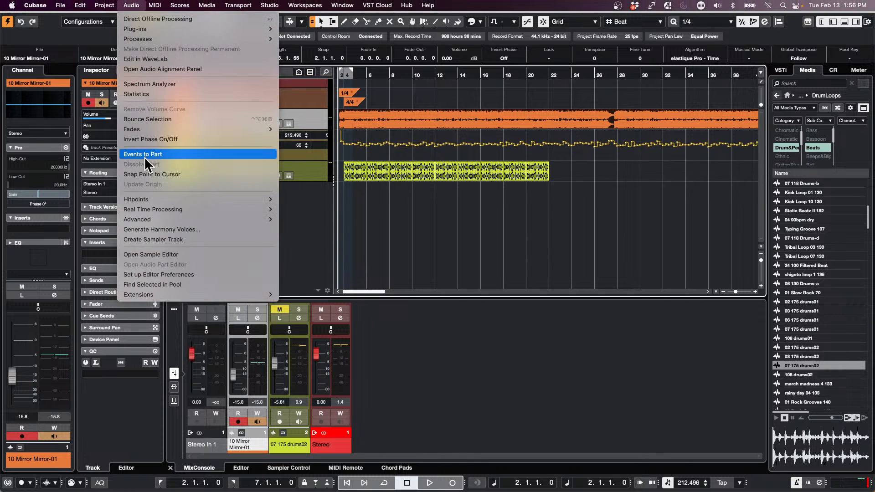
mouse_move(178, 221)
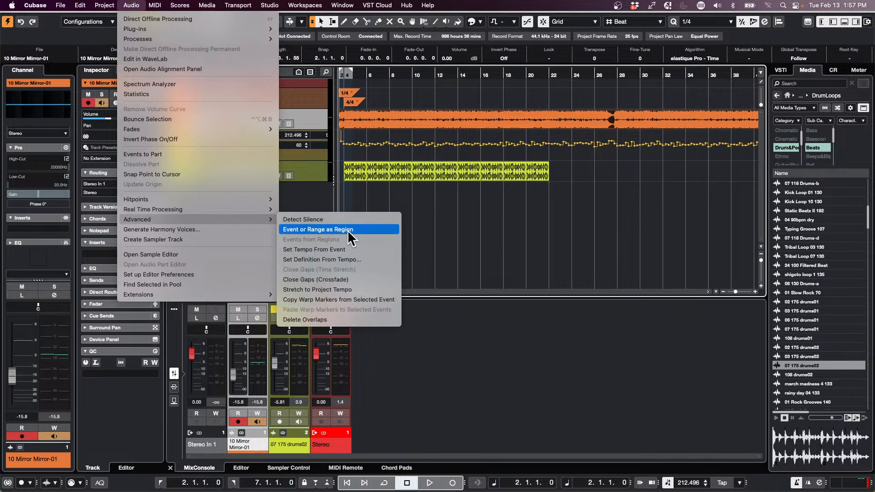
click(358, 259)
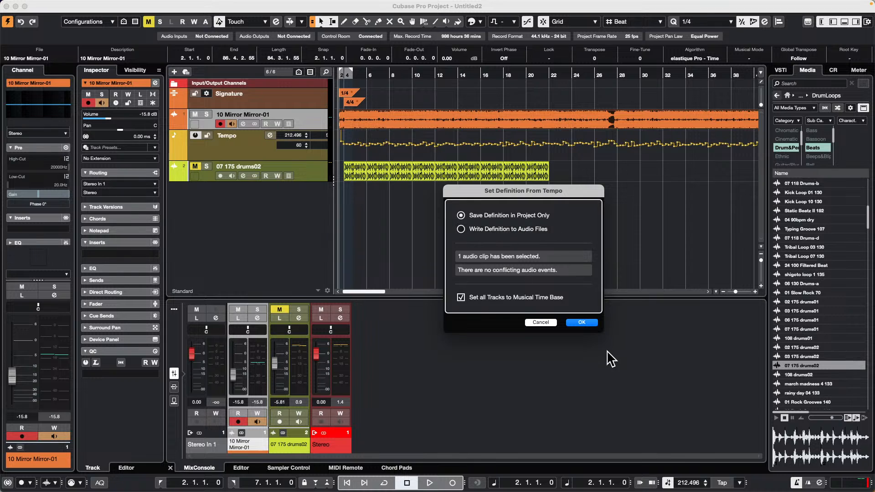
click(582, 323)
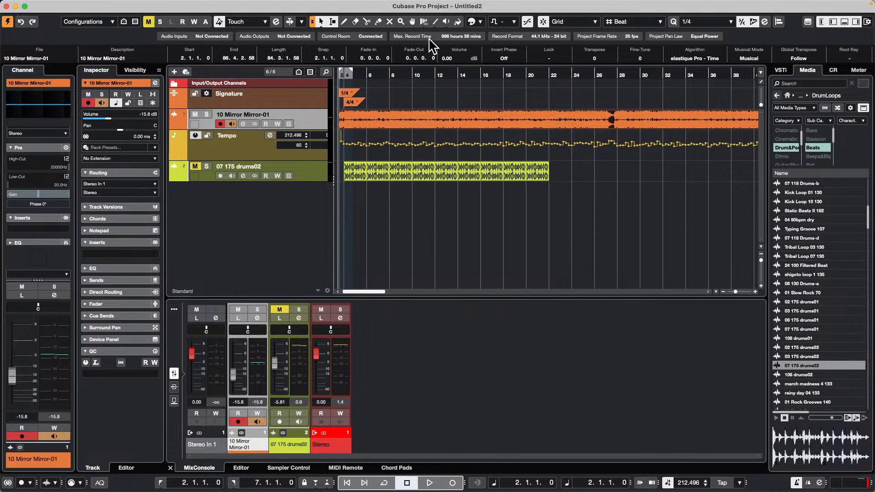
Step: During playback, try raising the tempo points from bar 11 to about bar 19, the first to 140.056, and undo the change
drag(400, 75, 400, 64)
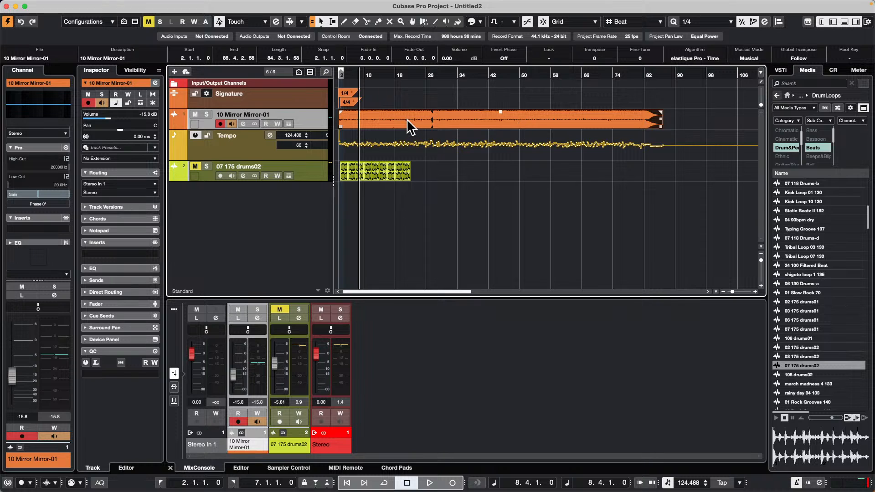
click(479, 152)
key(space)
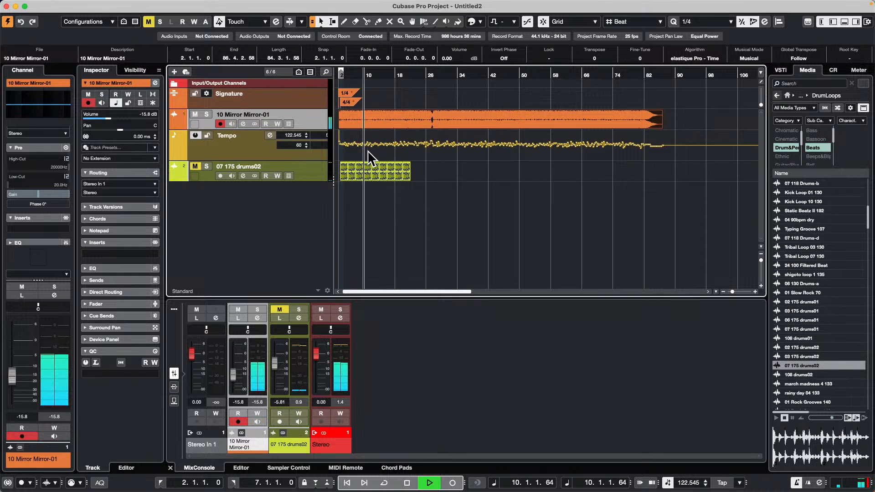
drag(368, 151, 405, 136)
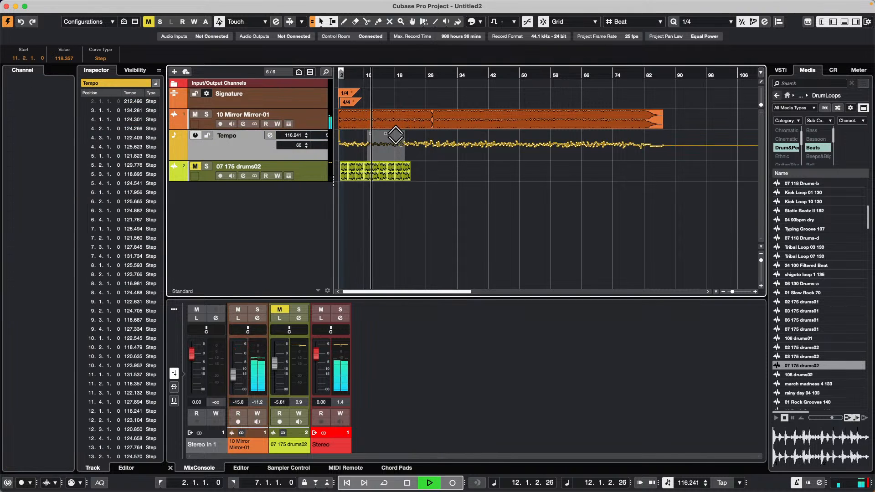
drag(387, 127, 385, 121)
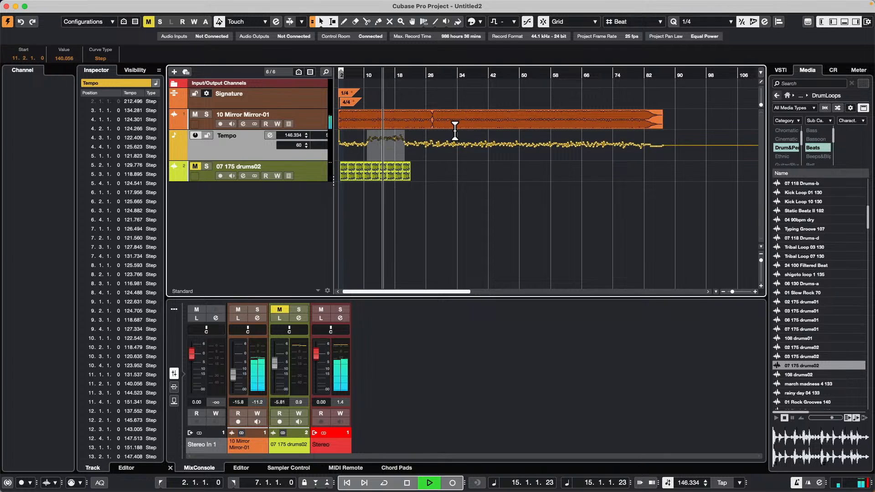
key(space)
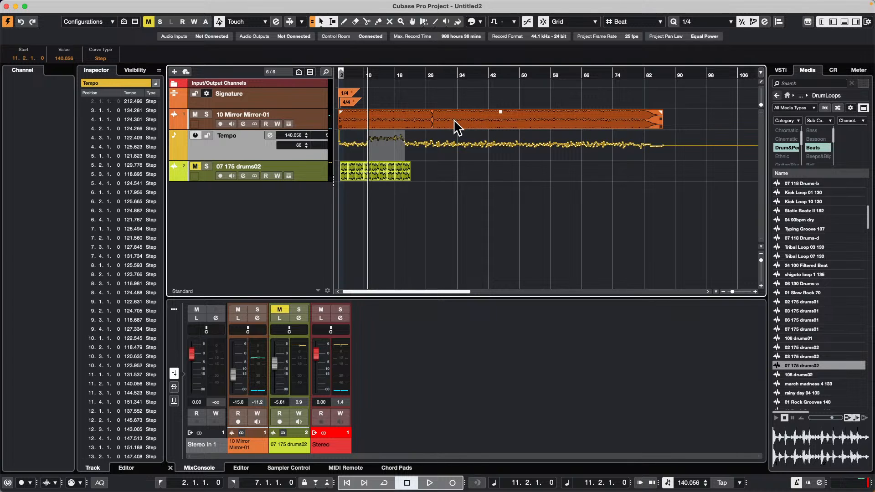
key(super+z)
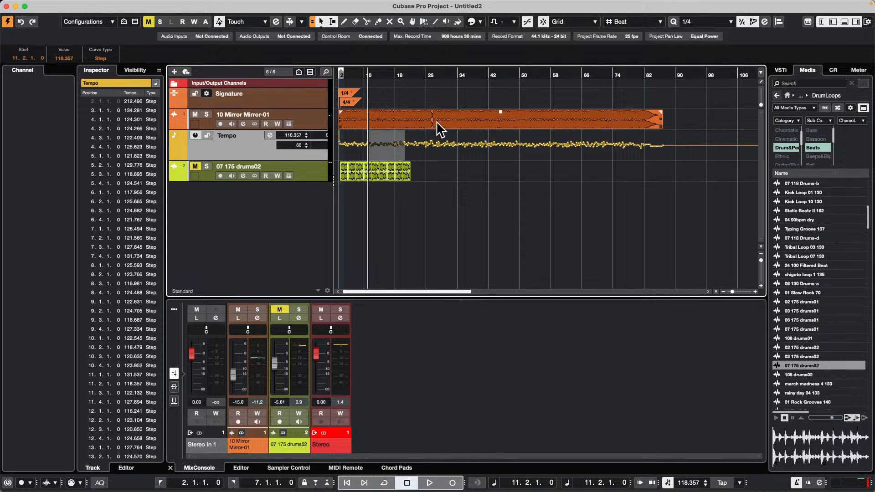
Step: Reselect the song event and examine the advanced audio commands for setting tempo and definition
click(131, 6)
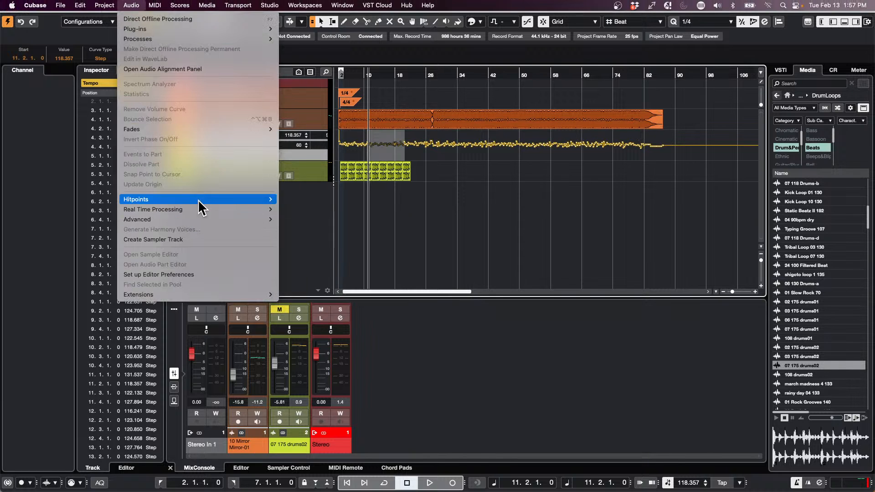
mouse_move(199, 211)
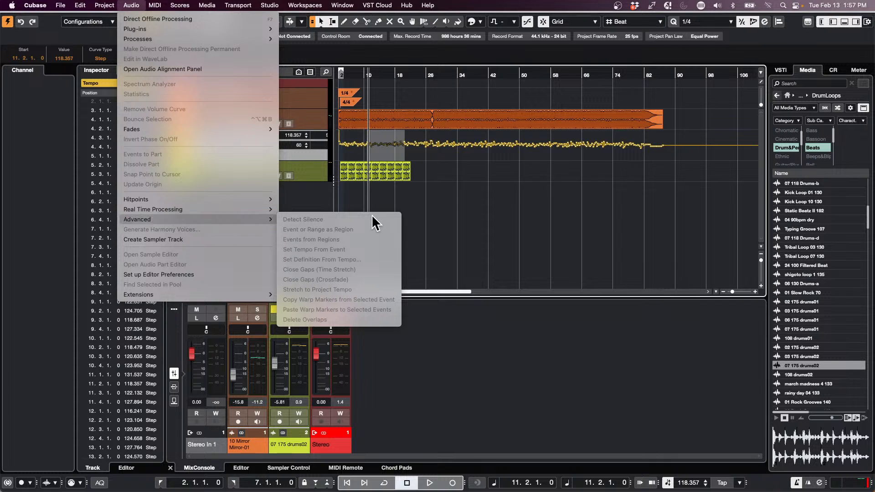
click(480, 117)
click(482, 121)
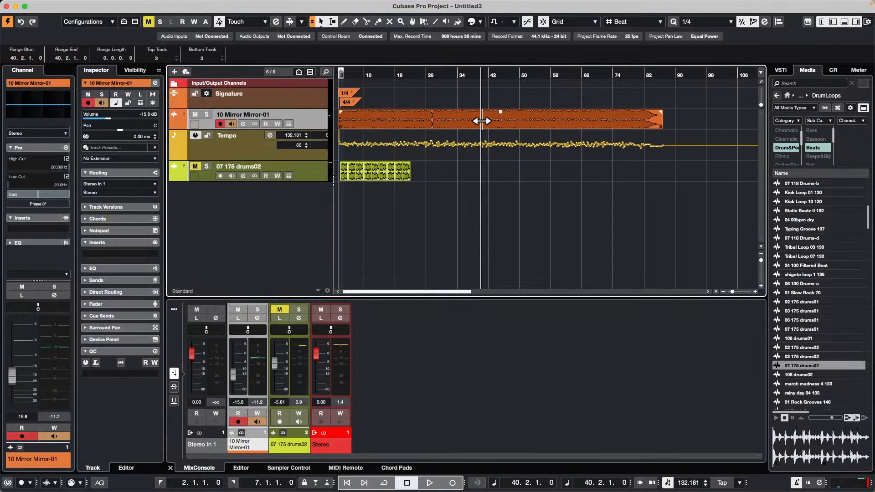
click(480, 122)
click(132, 5)
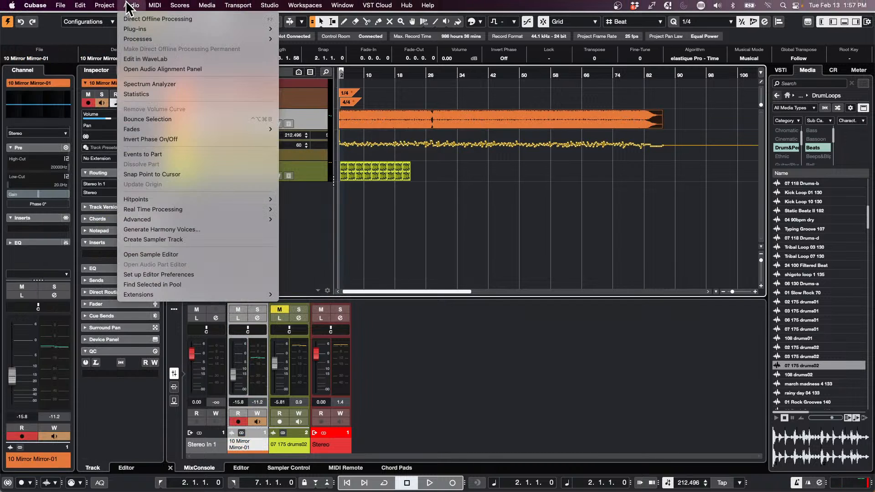
mouse_move(170, 219)
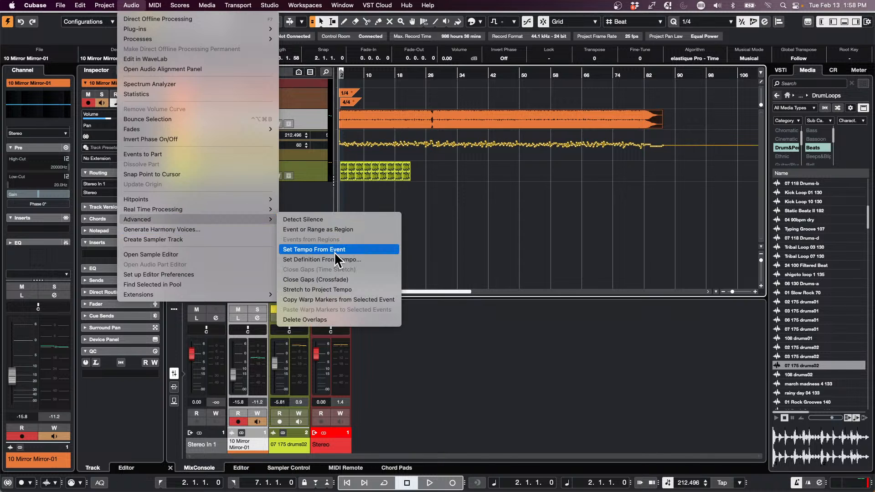
click(590, 240)
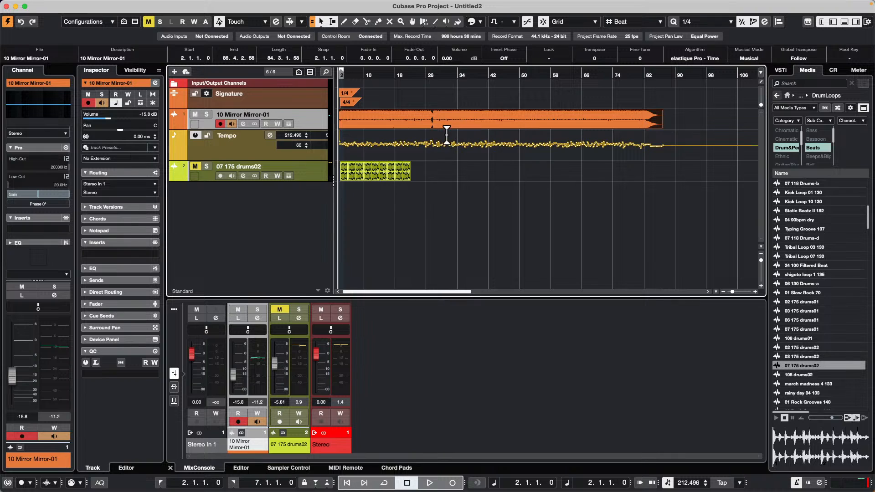
click(545, 123)
Step: Solo the drum loop track and play it briefly on its own
click(207, 166)
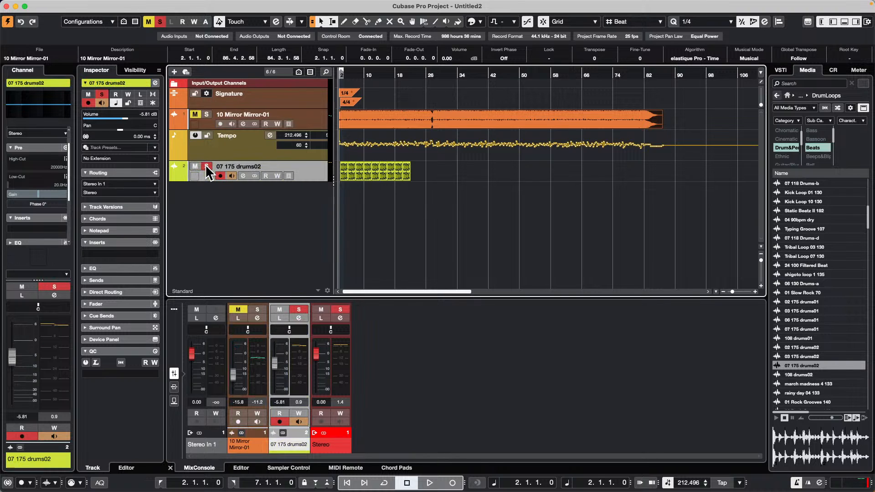
key(space)
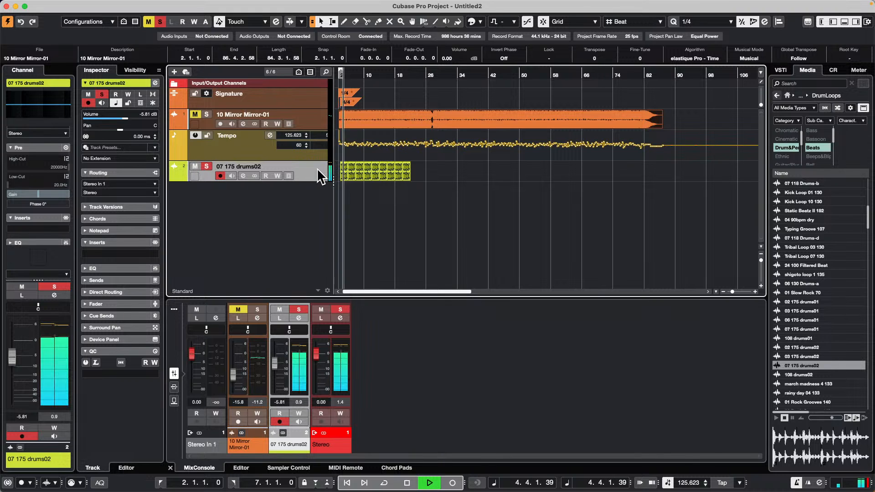
key(space)
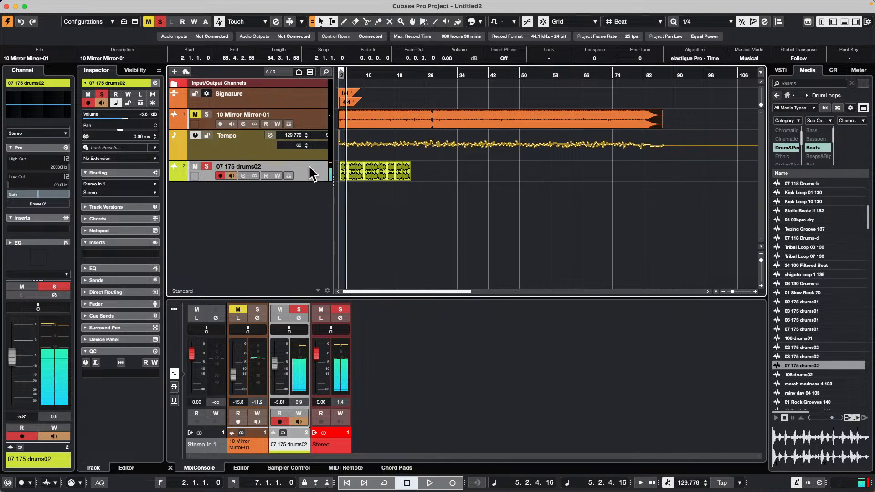
Step: Add three stereo group tracks below the drum loop track, created outside the folder
right_click(308, 165)
mouse_move(444, 174)
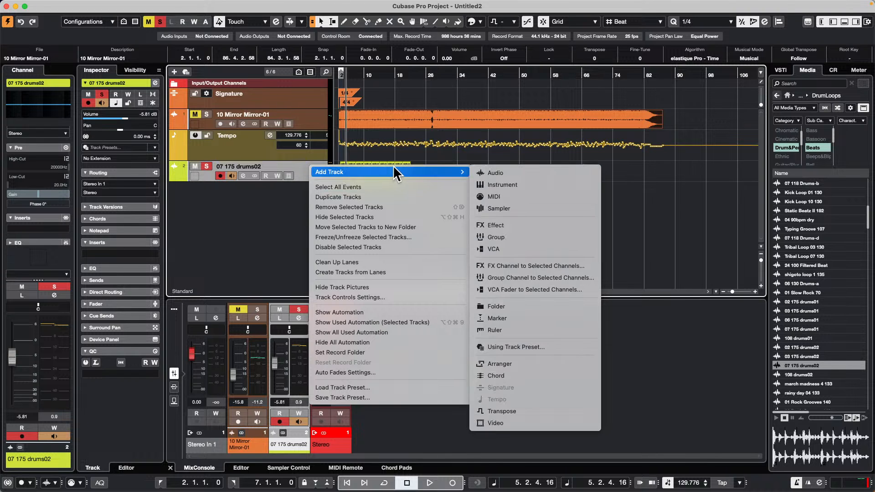
click(529, 237)
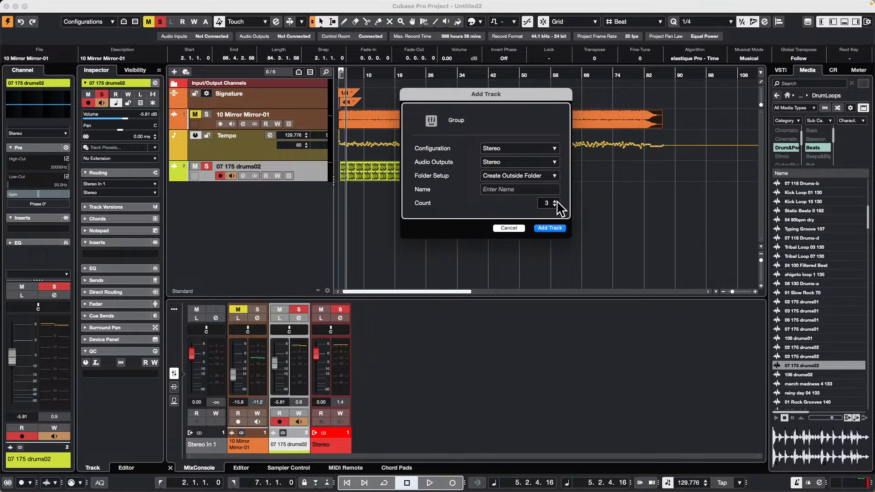
click(556, 229)
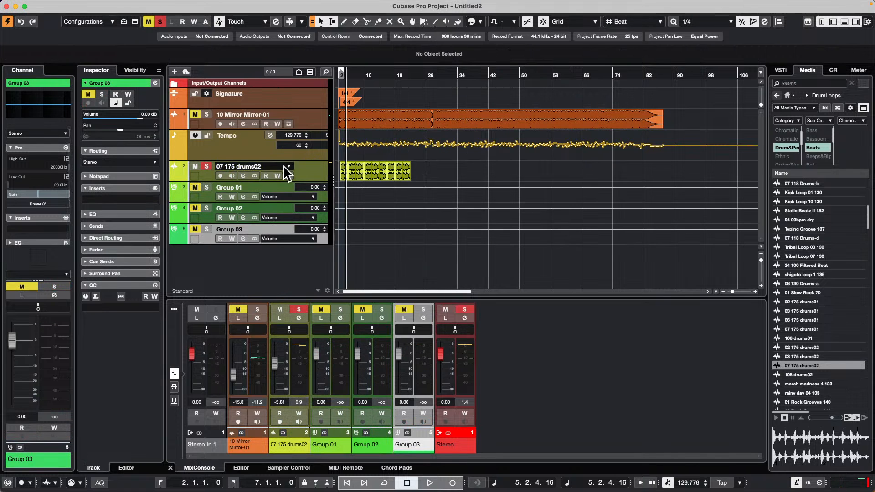
Step: Start playback from the beginning of the project and solo Group 01
drag(395, 73, 208, 64)
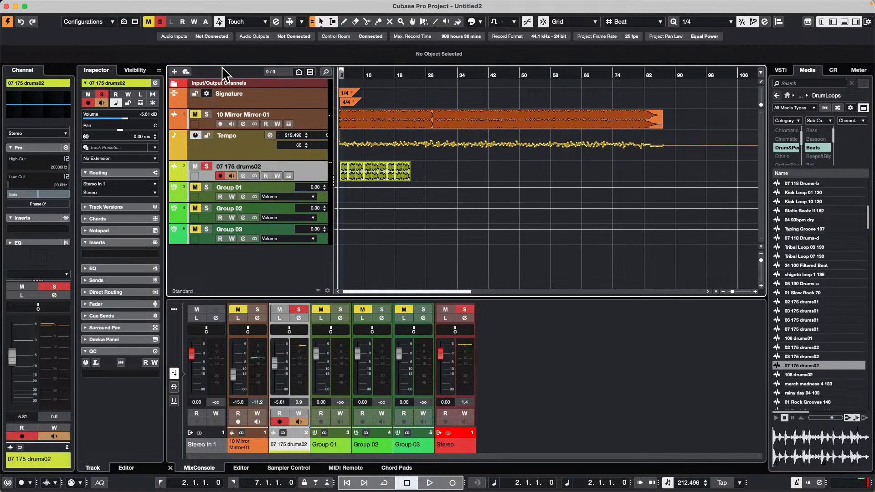
key(space)
click(205, 186)
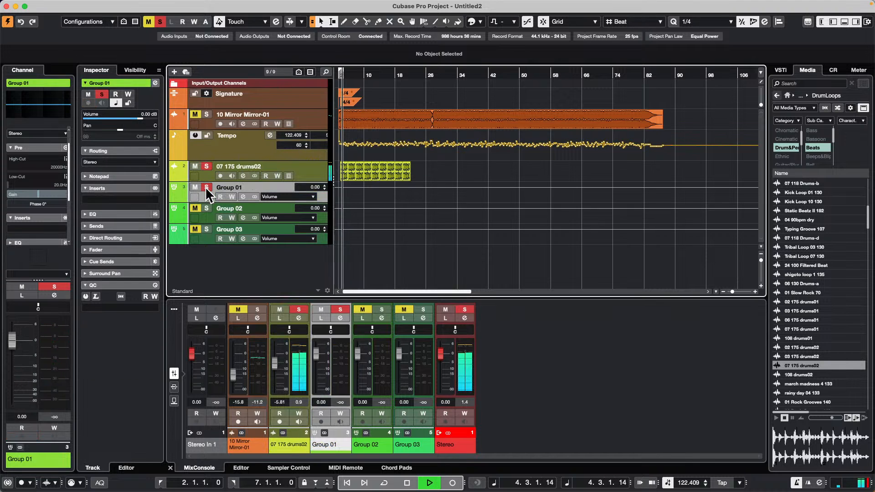
Step: Select the drum loop events, set the locators to their range and turn on cycle playback
click(306, 178)
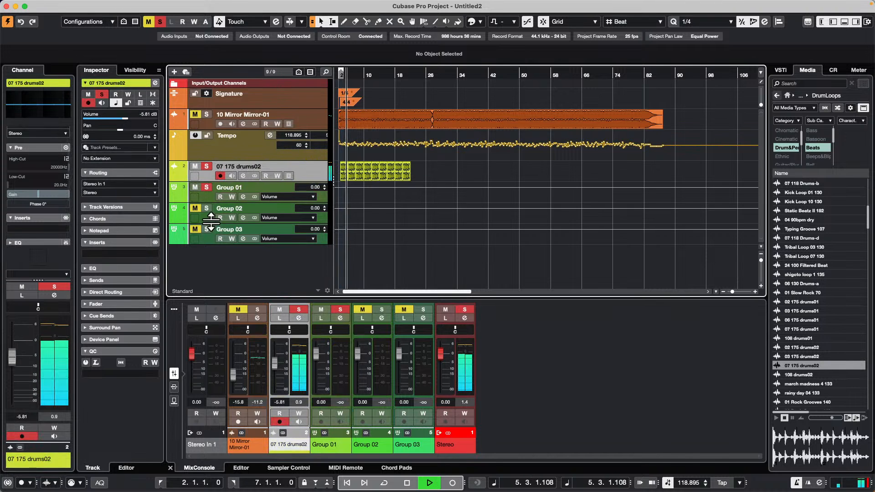
drag(432, 173, 336, 175)
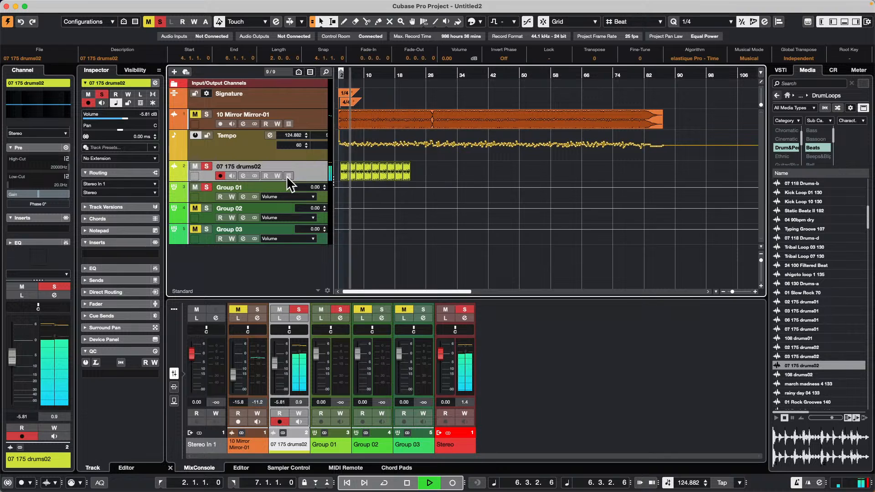
key(p)
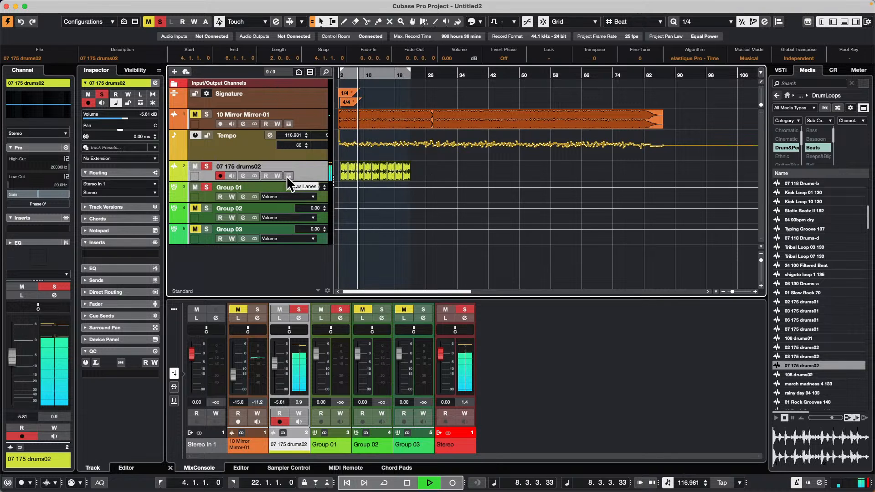
key(/)
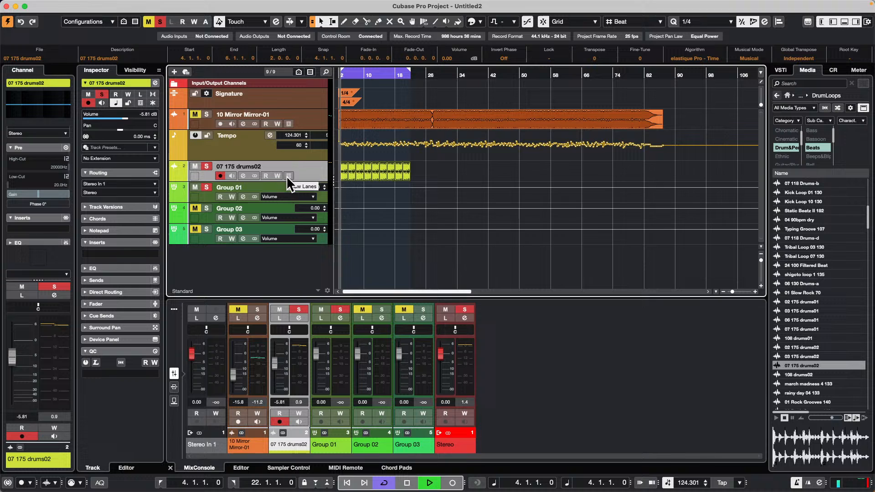
Step: Solo Group 02 and Group 03, and add an active send from the drum loop track to Group 01
click(204, 214)
click(314, 167)
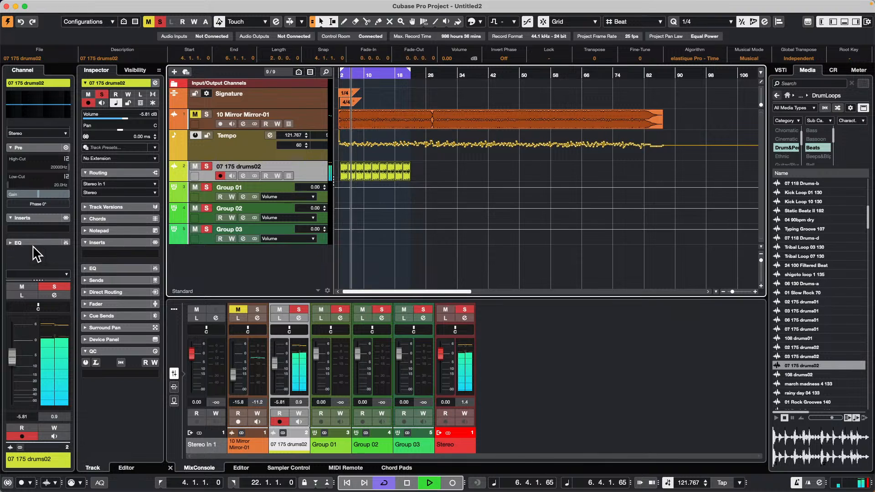
click(41, 217)
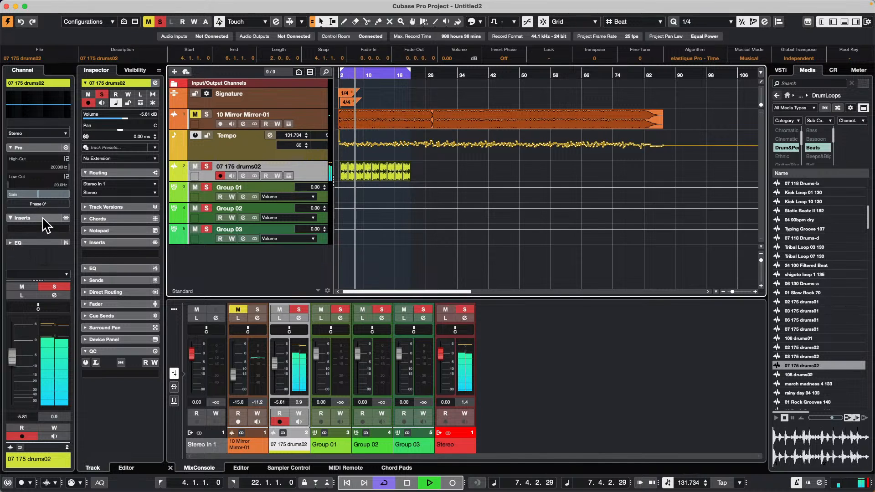
scroll(41, 217, down, 4)
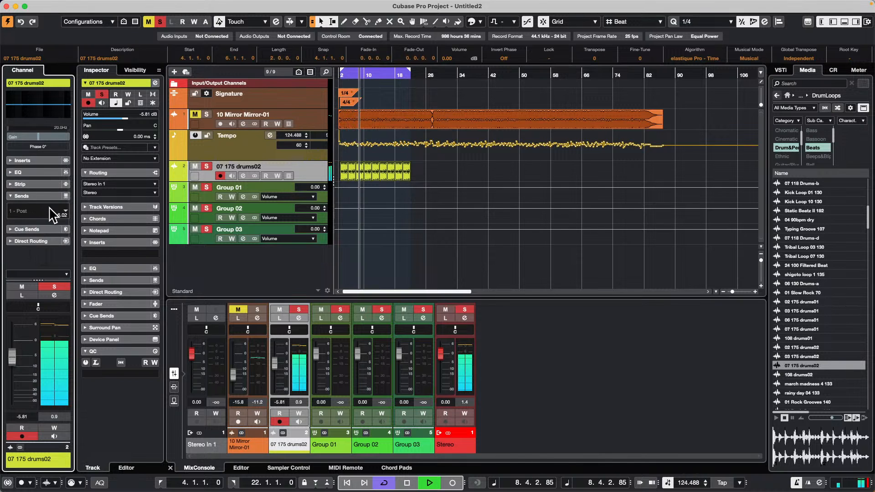
click(51, 208)
click(47, 256)
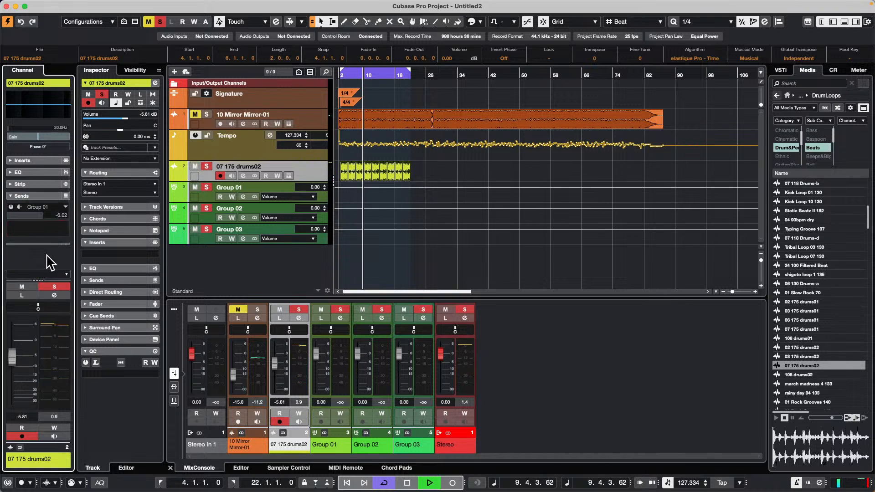
click(11, 207)
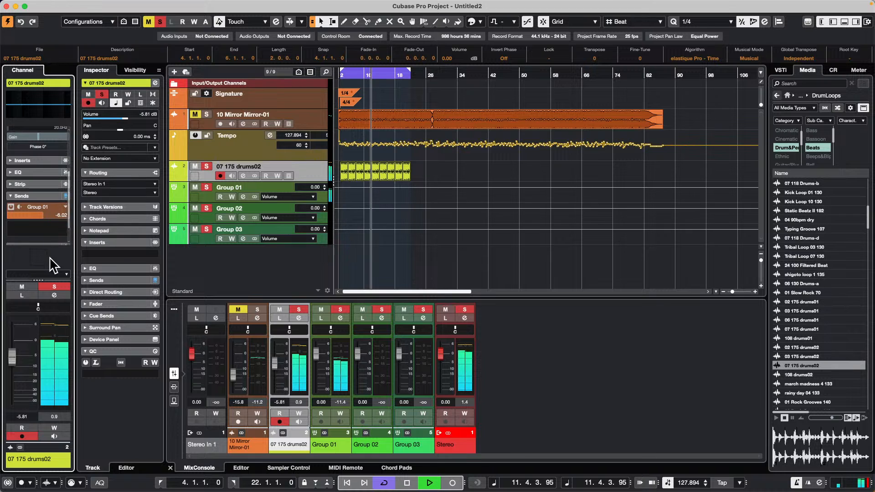
Step: Add active sends from the drum loop track to Group 02 and Group 03, with the Group 03 send level at -5.92
click(64, 232)
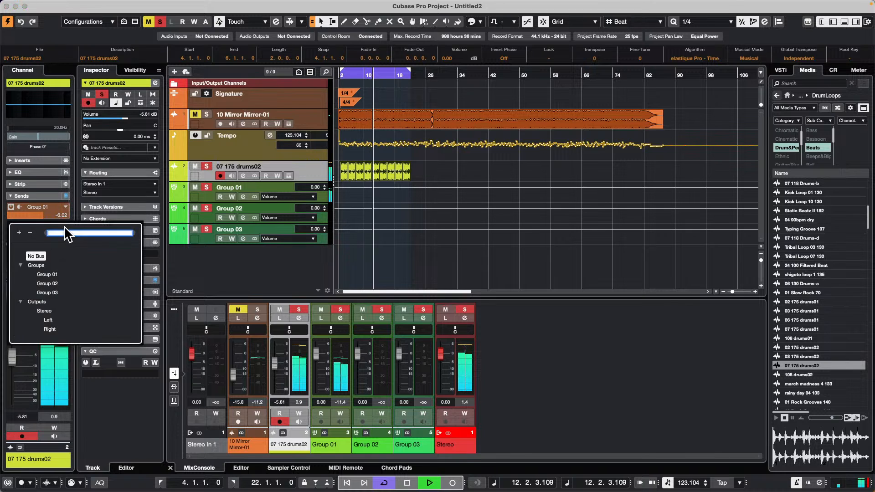
click(44, 283)
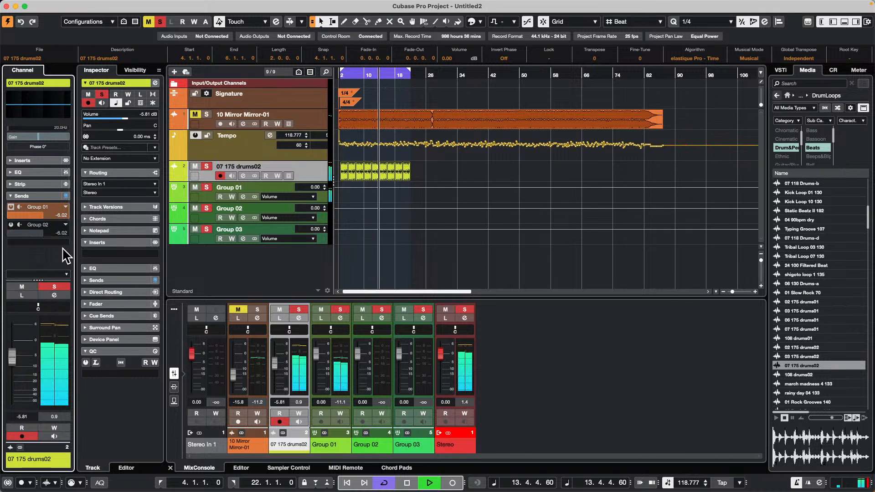
click(11, 225)
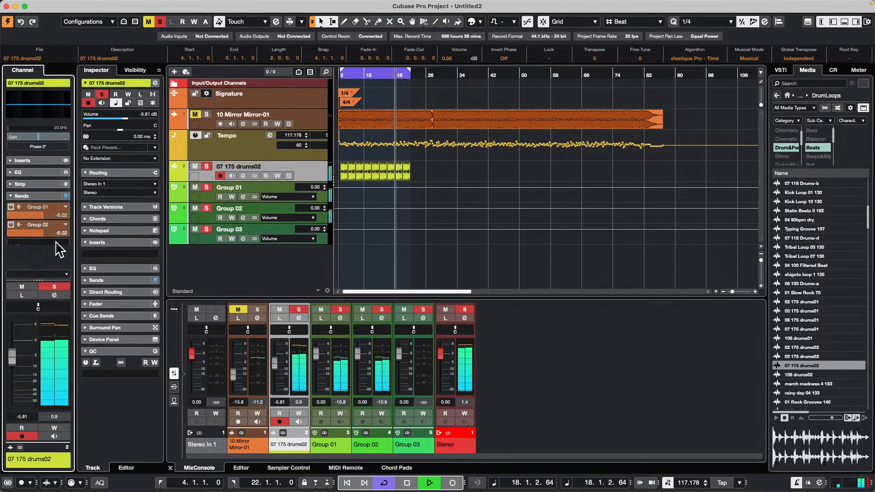
scroll(40, 234, down, 3)
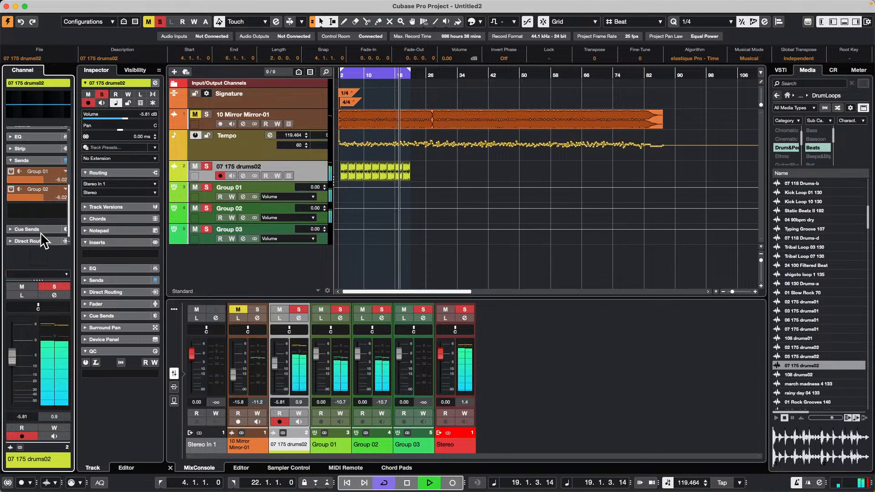
click(66, 213)
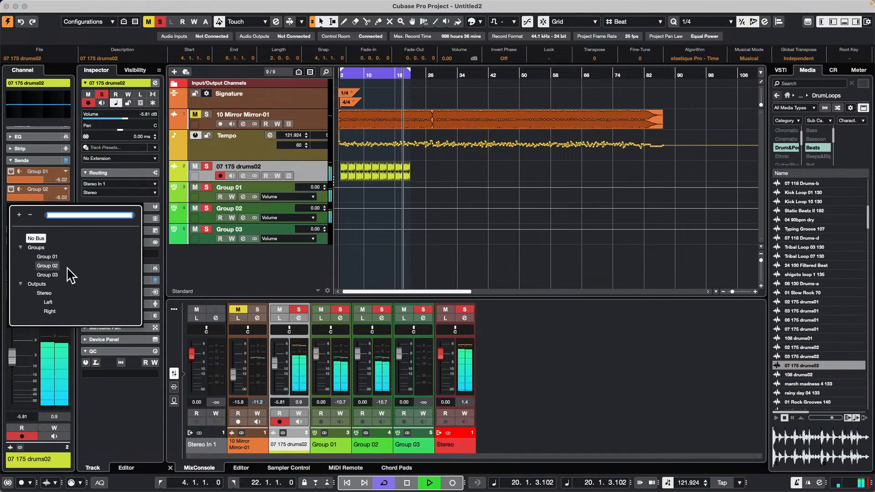
click(54, 275)
click(11, 207)
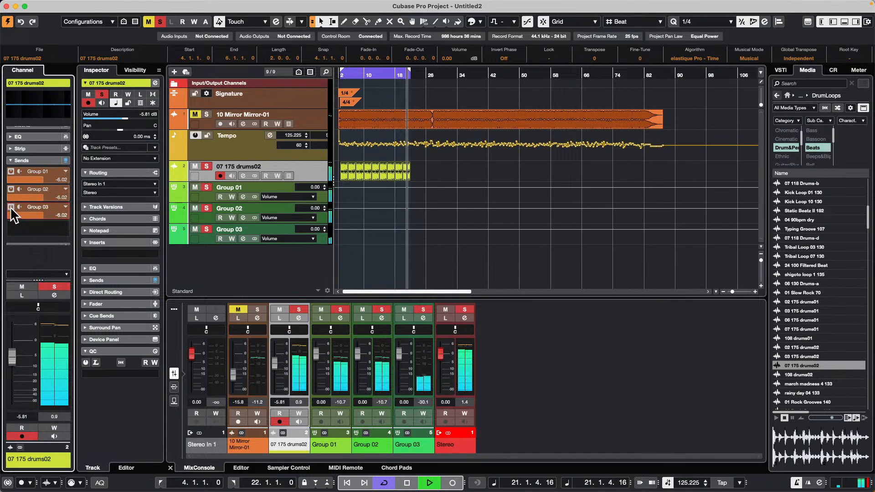
drag(44, 215, 44, 216)
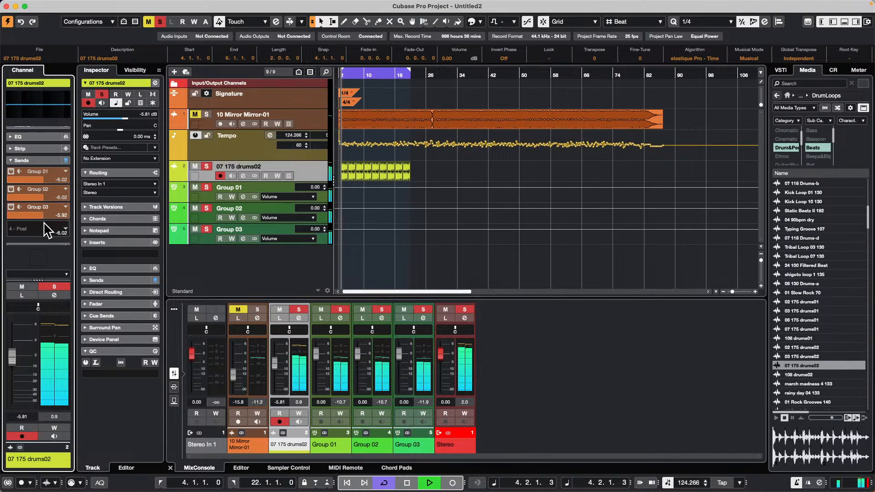
Step: Add two more stereo group tracks, created outside the folder
right_click(261, 253)
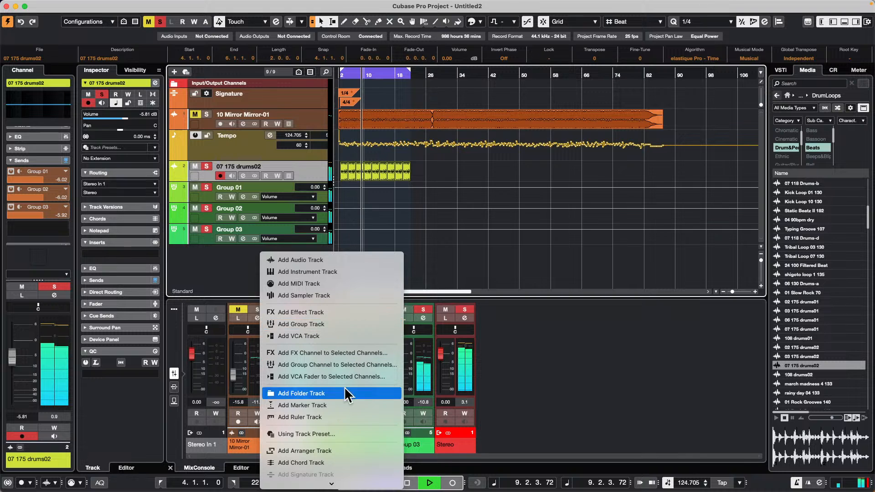
click(370, 324)
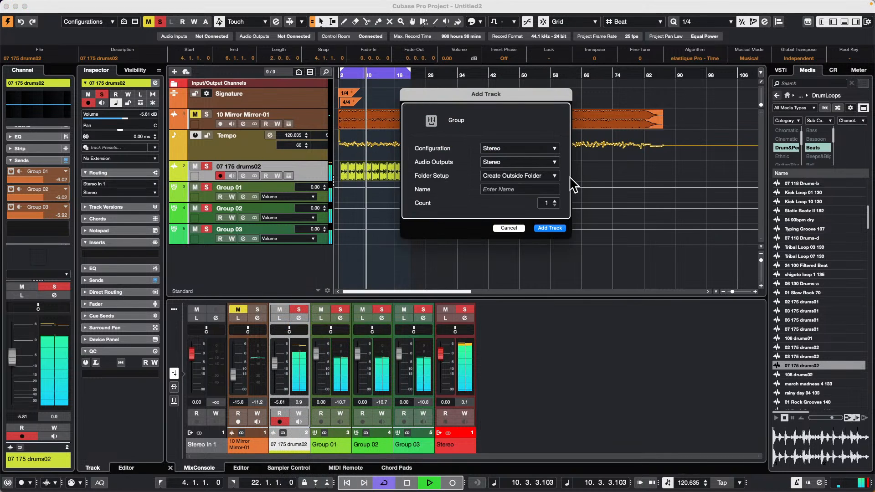
click(554, 201)
click(550, 228)
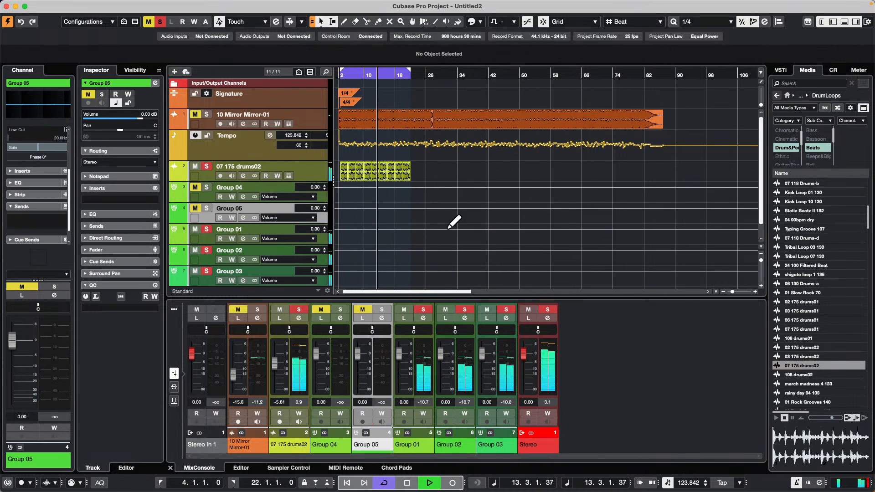
Step: Open the full MixConsole window and collapse the Sends rack
scroll(584, 186, down, 1)
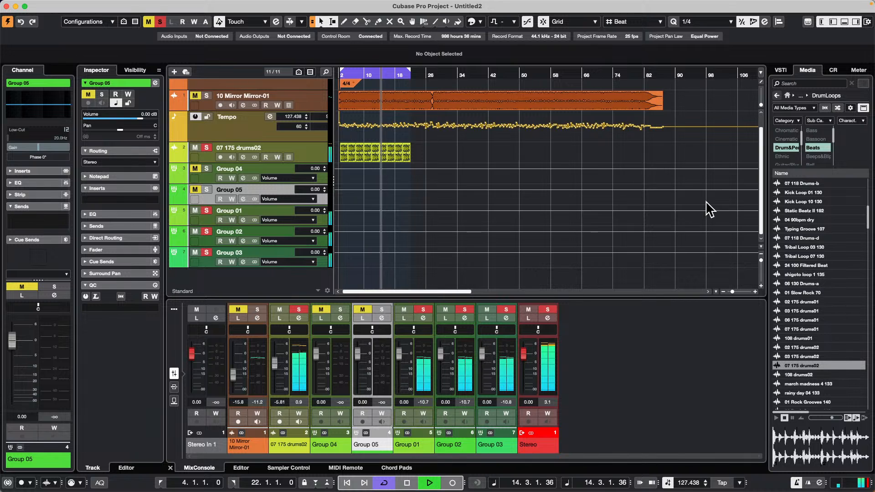
key(F3)
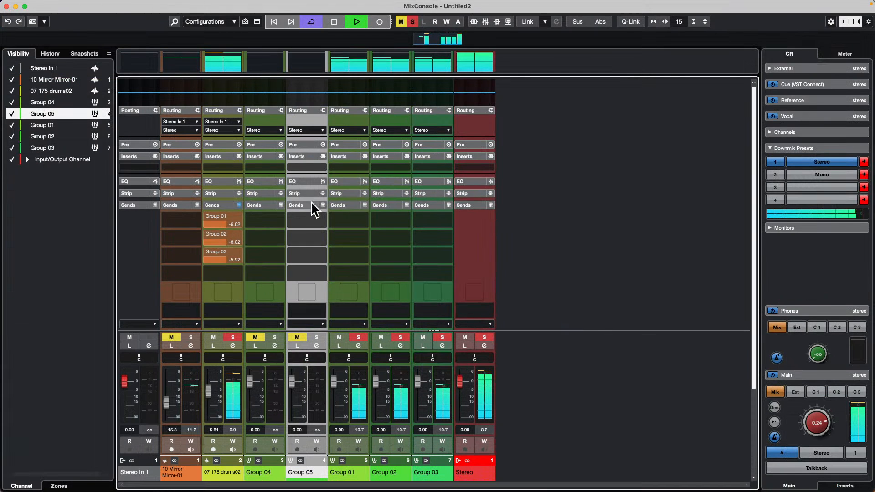
click(225, 204)
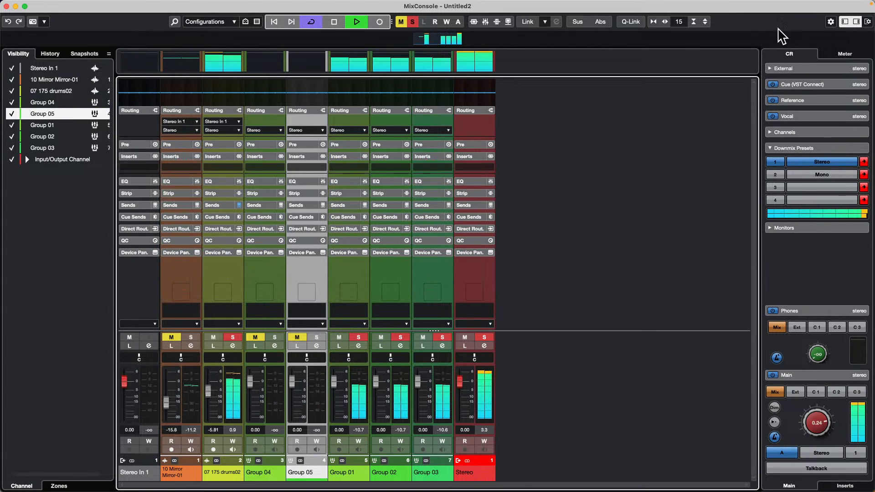
right_click(424, 103)
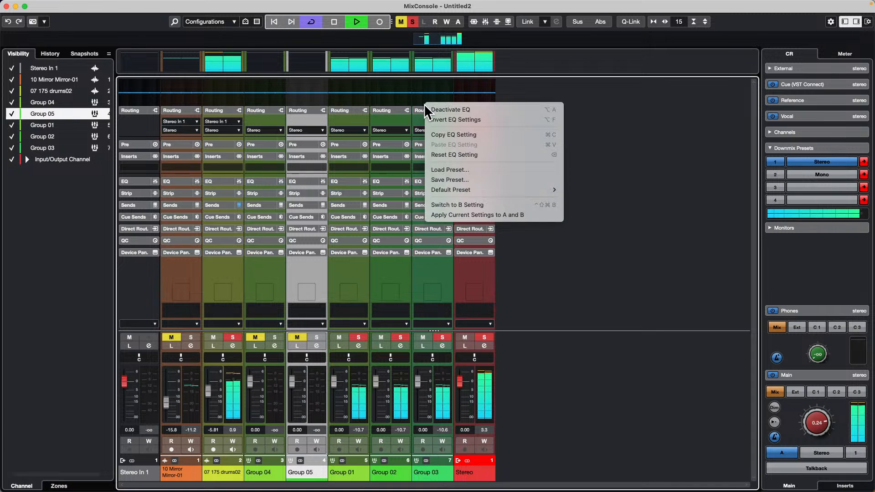
click(650, 155)
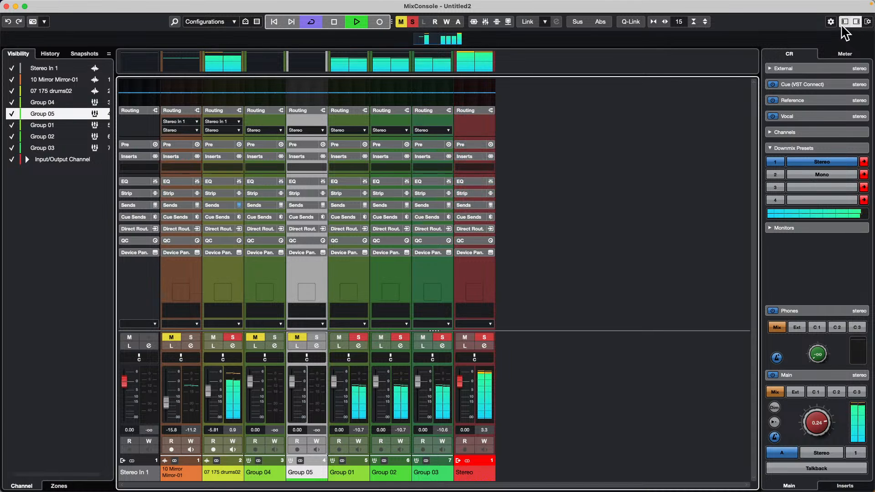
right_click(739, 26)
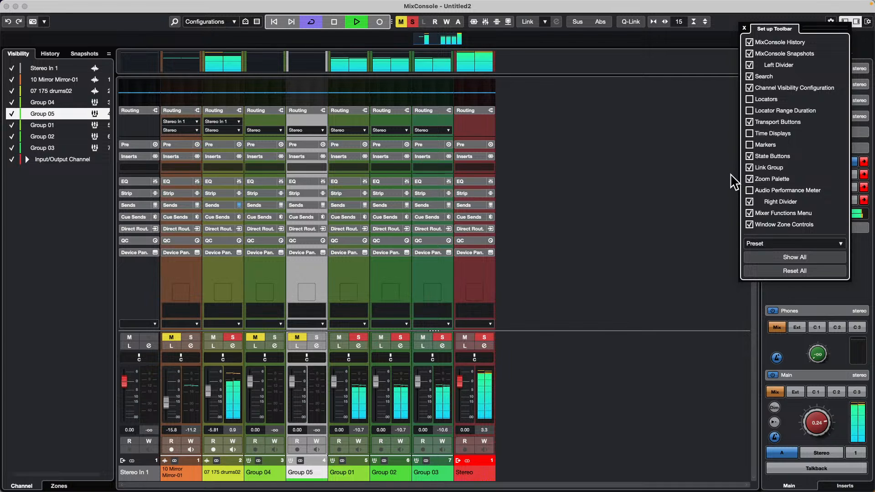
click(718, 174)
right_click(570, 174)
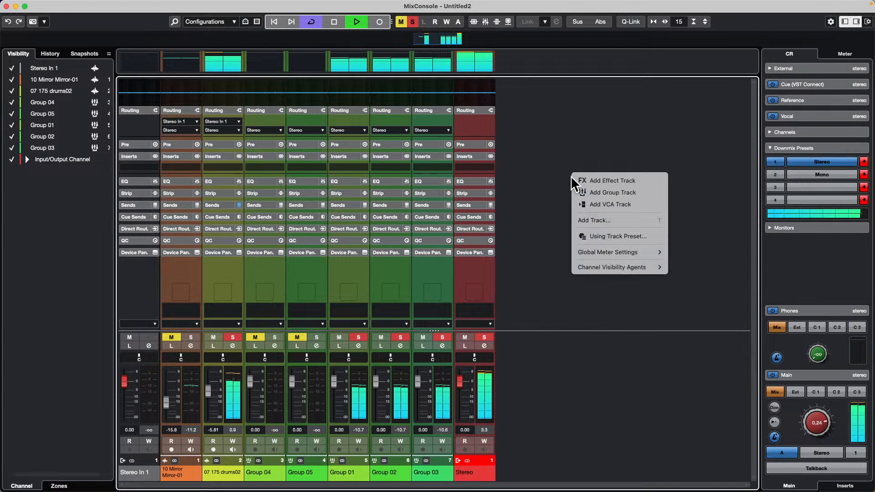
click(520, 157)
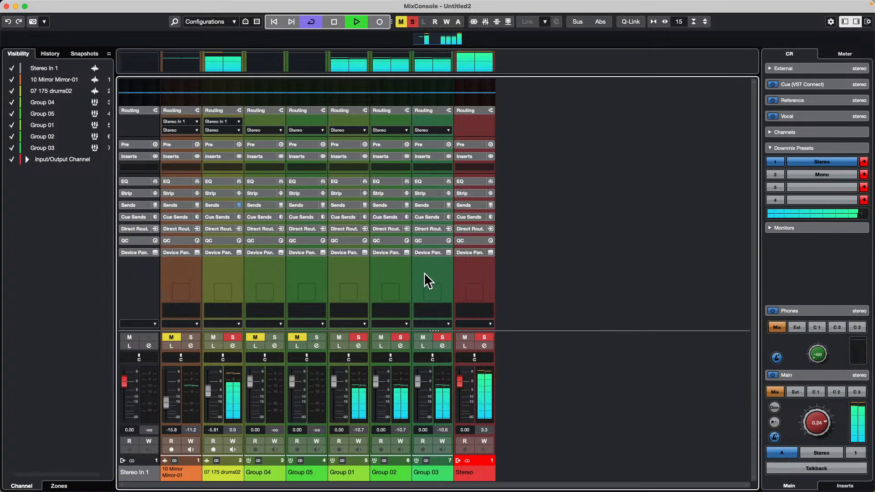
Step: Assign Group 04 as the drum loop channel's second direct routing destination and solo the Group 04 channel
click(211, 228)
click(239, 250)
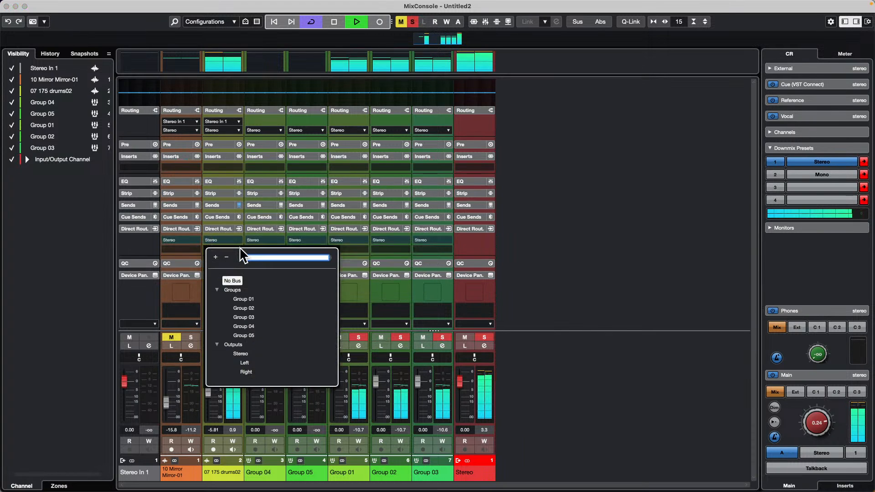
click(246, 327)
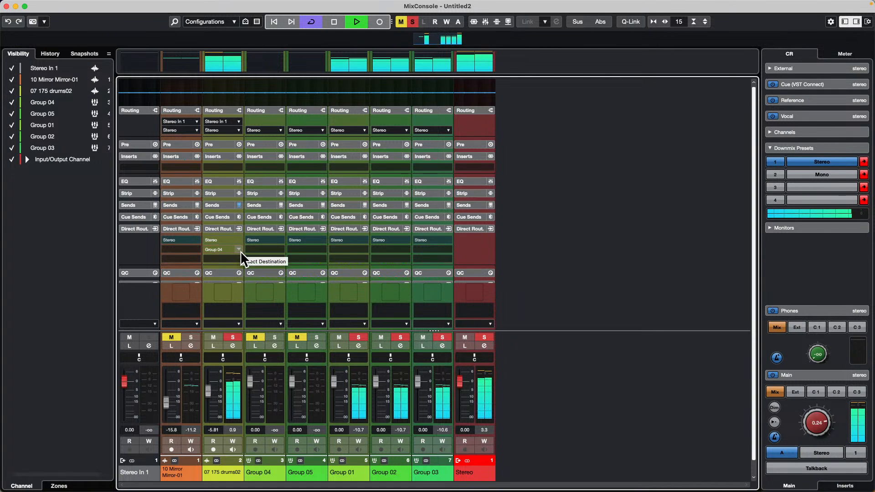
click(275, 337)
click(256, 337)
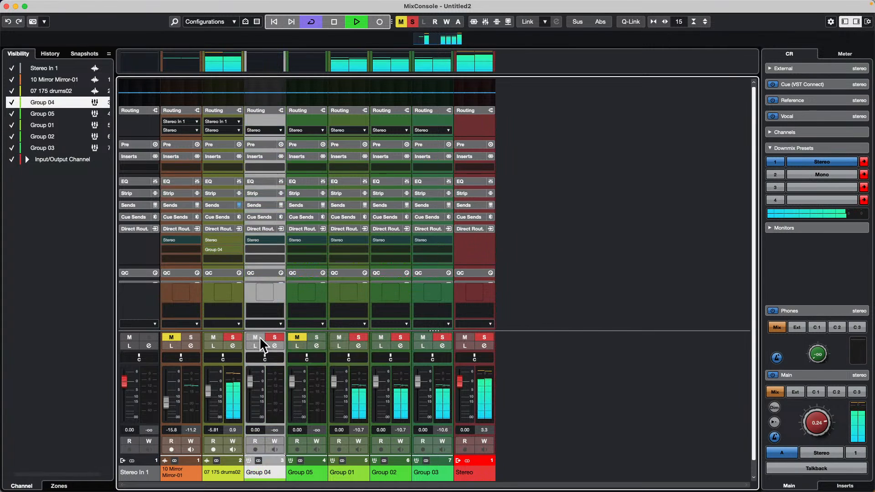
Step: Mute the soloed Group 04 channel and stop playback
click(257, 336)
key(space)
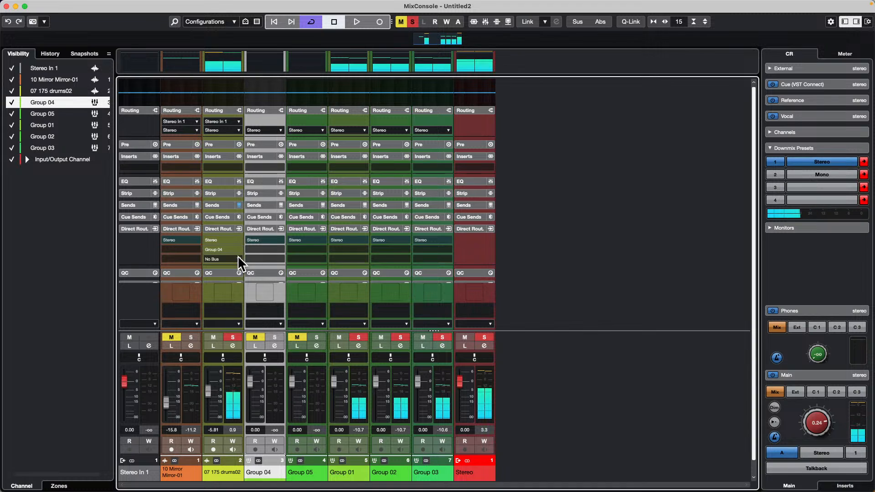
Step: View the destinations for the drum loop channel's third direct routing slot and its output routing, and close the MixConsole window
click(237, 256)
click(523, 262)
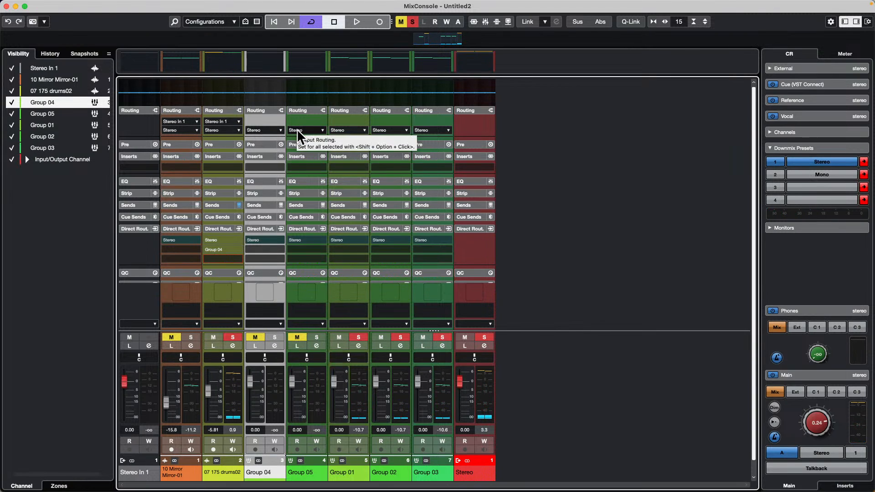
click(231, 129)
click(668, 181)
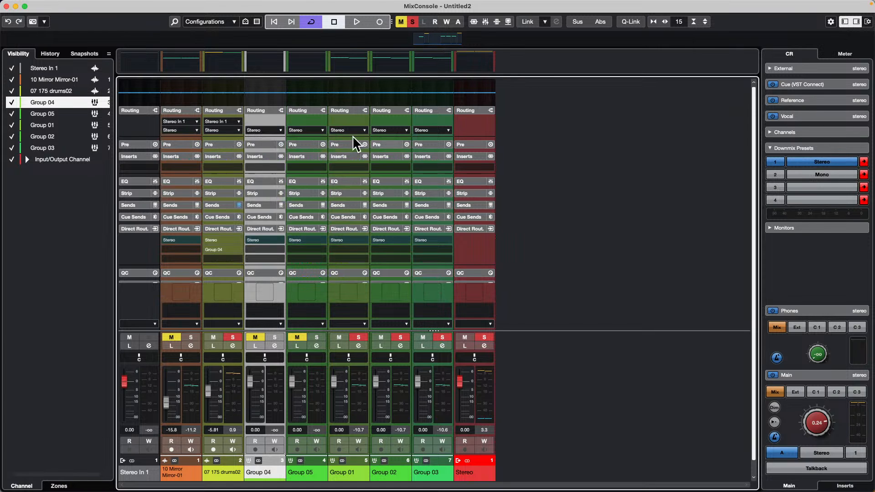
click(7, 6)
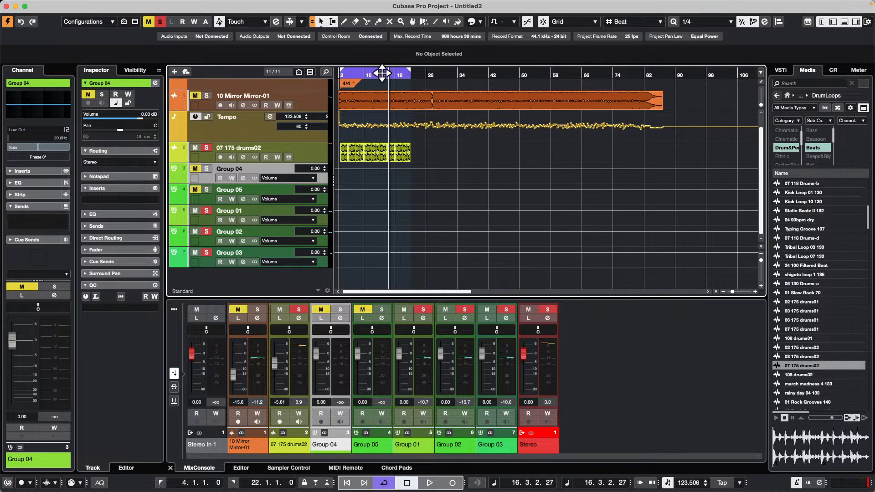
Step: Add a Groove Agent SE instrument track directly below the 07 175 drums02 track
click(325, 152)
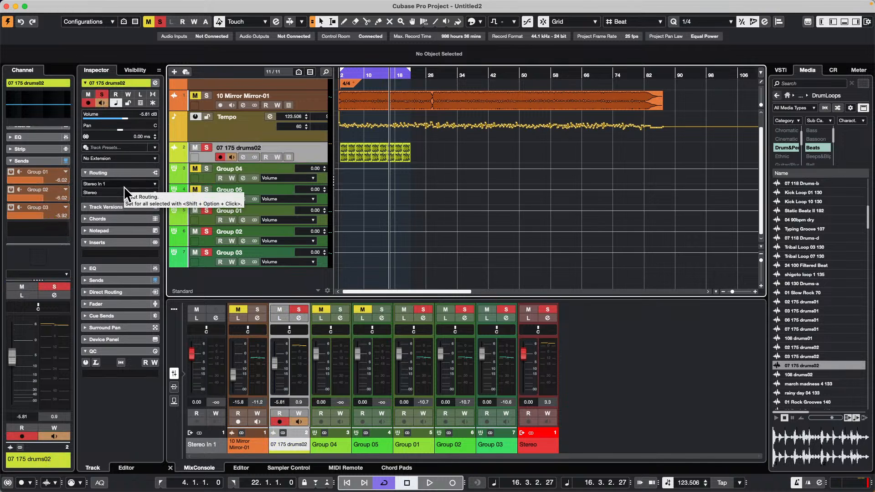
right_click(317, 154)
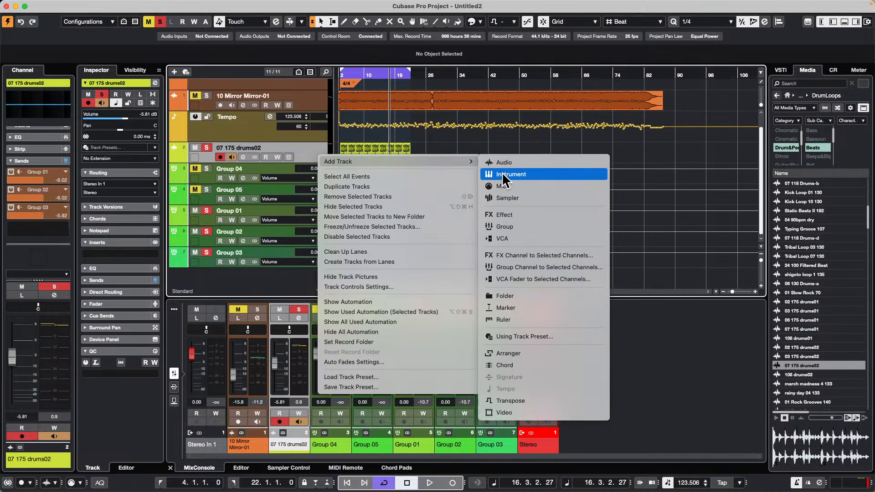
click(490, 174)
click(546, 239)
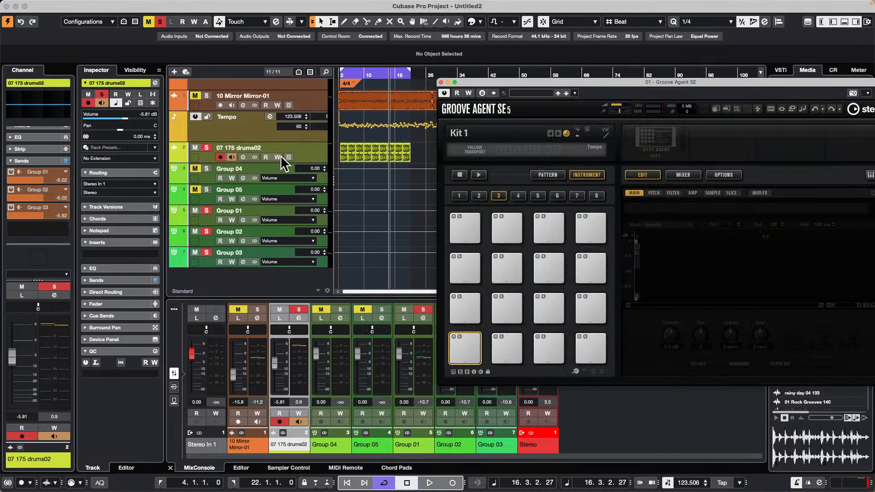
Step: Look at the track preset browser and MIDI input choices of the Groove Agent SE track, and close the instrument's window
click(129, 147)
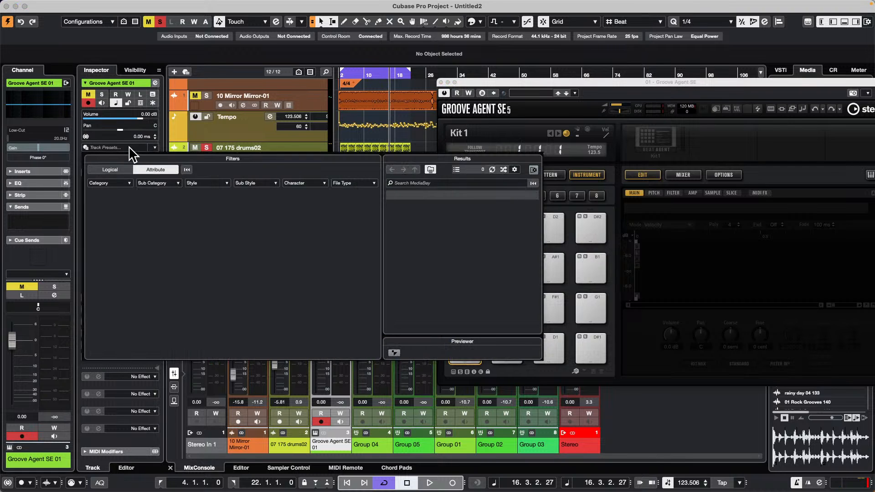
click(418, 136)
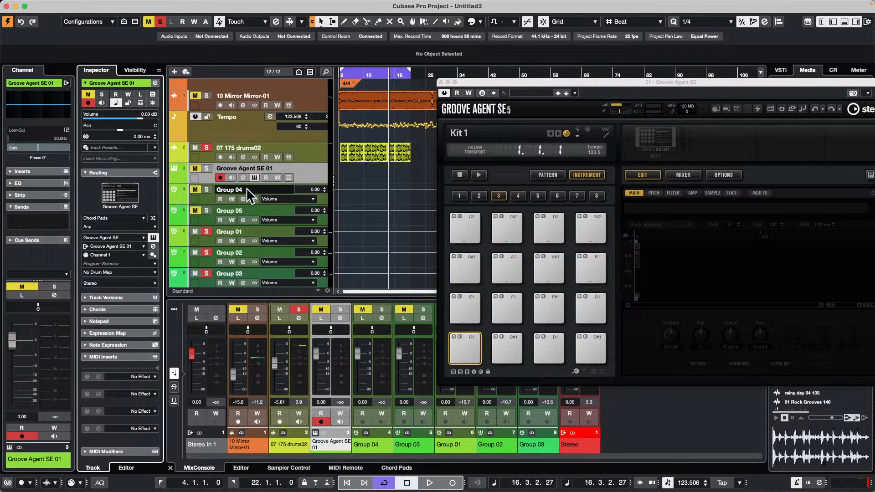
click(135, 220)
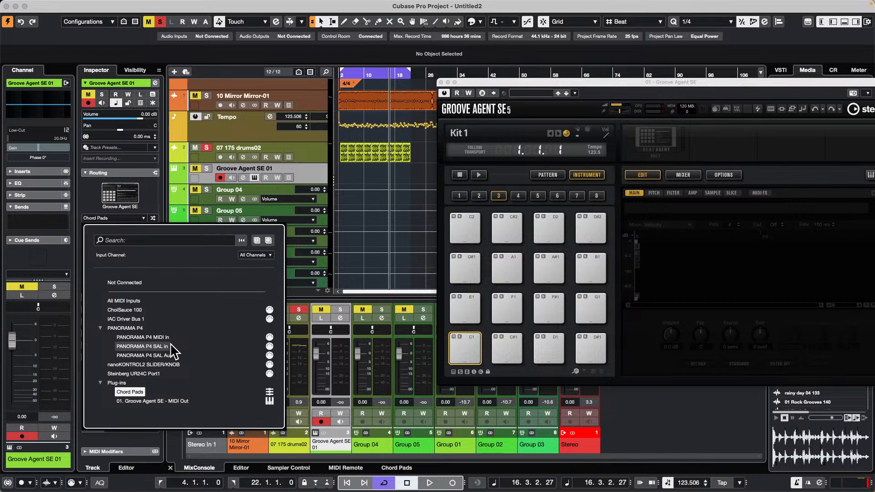
click(441, 82)
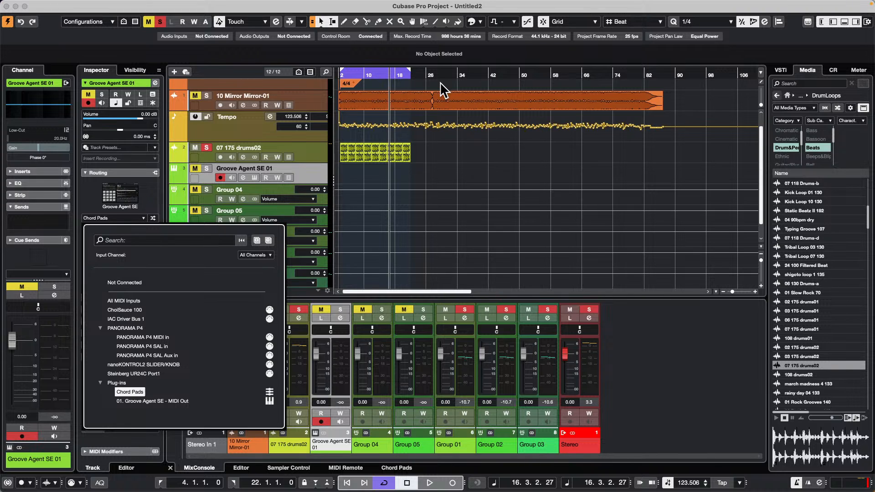
click(292, 138)
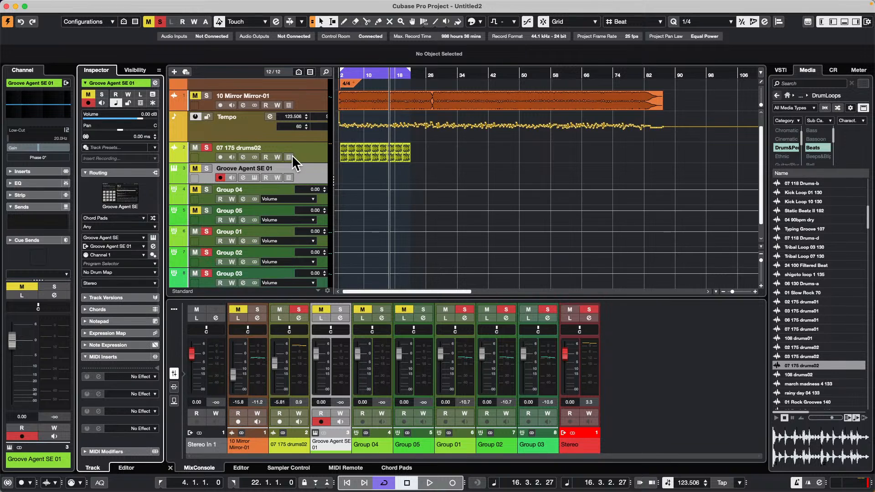
Step: Add 50 stereo audio tracks below the Tempo track
scroll(291, 157, down, 1)
scroll(291, 165, up, 2)
right_click(257, 150)
mouse_move(352, 154)
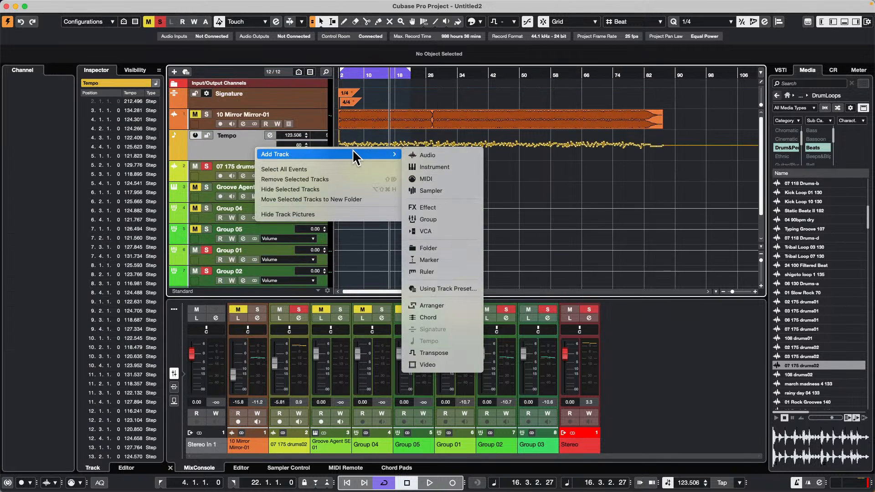
click(465, 155)
scroll(545, 215, up, 12)
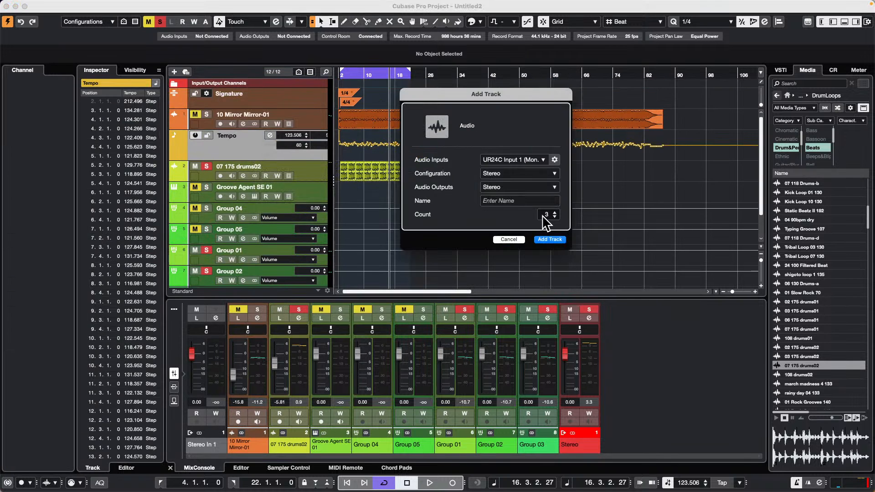
scroll(541, 216, up, 20)
scroll(541, 216, up, 1)
click(551, 240)
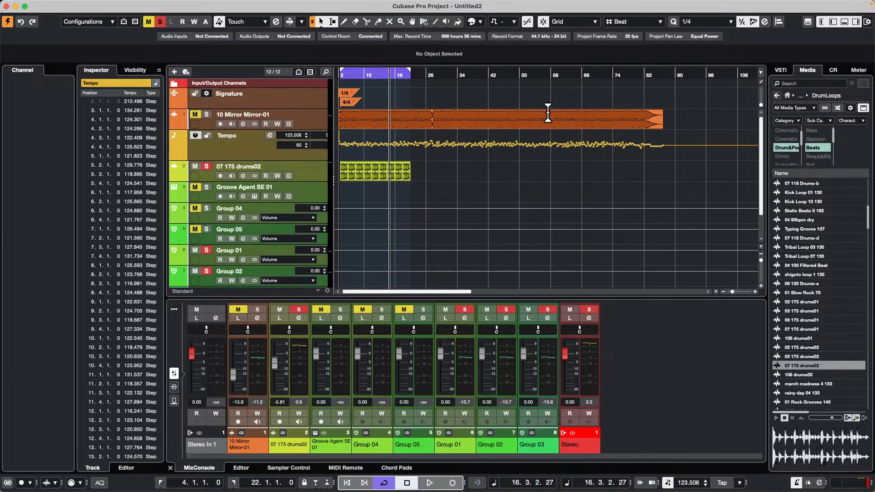
Step: Open the full MixConsole window and look across the last audio channels and the group channels
key(F3)
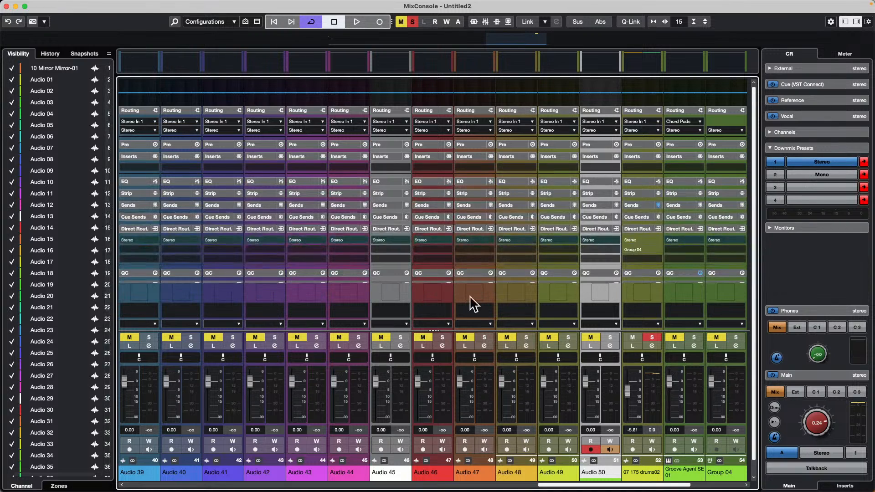
drag(498, 375, 498, 376)
scroll(657, 484, left, 6)
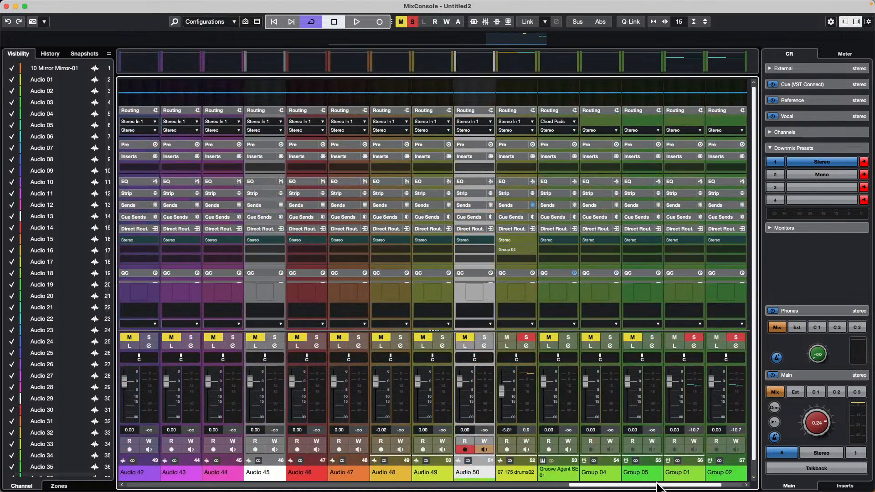
scroll(657, 488, right, 6)
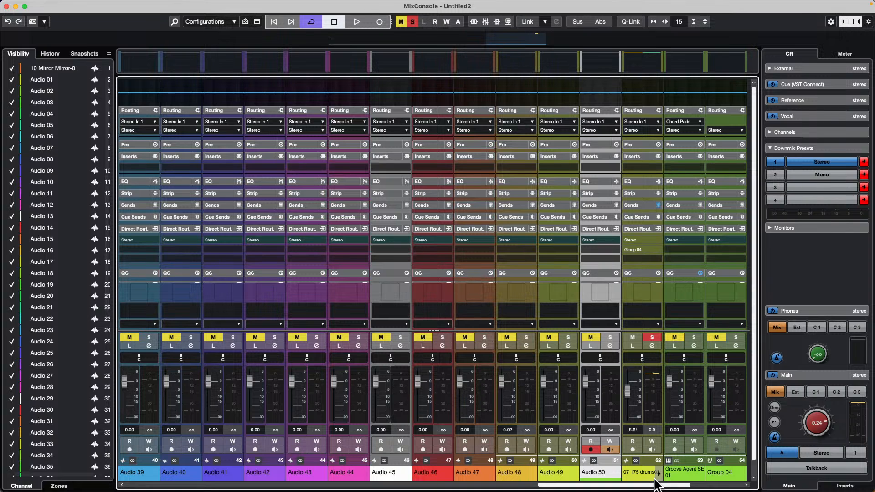
Step: Move the channel selection back and forth through the audio channels, ending on the Stereo output channel
key(Left)
key(Left)
key(Left)
key(Left)
key(Left)
key(Left)
key(Left)
key(Left)
key(Left)
key(Left)
key(Left)
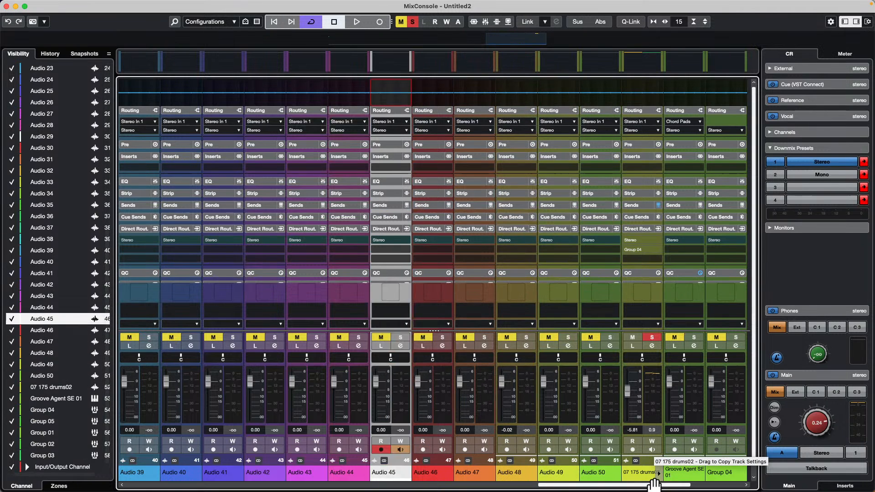
key(Left)
key(Left)
key(Left)
key(Left)
key(Left)
key(Left)
key(Left)
key(Left)
key(Left)
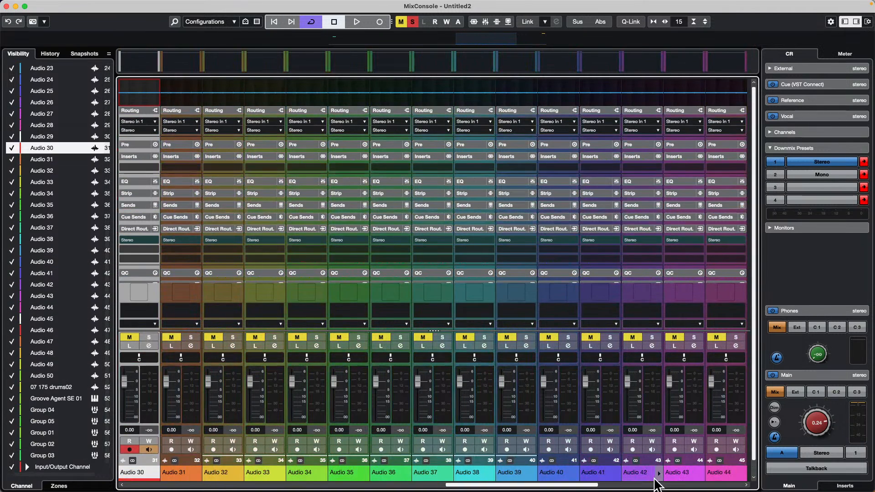
key(shift+Right)
key(shift+Right)
key(shift+Right)
key(shift+Right)
key(shift+Right)
key(shift+Right)
key(shift+Right)
key(shift+Right)
key(shift+Right)
key(Left)
key(Left)
key(Left)
key(Left)
key(Left)
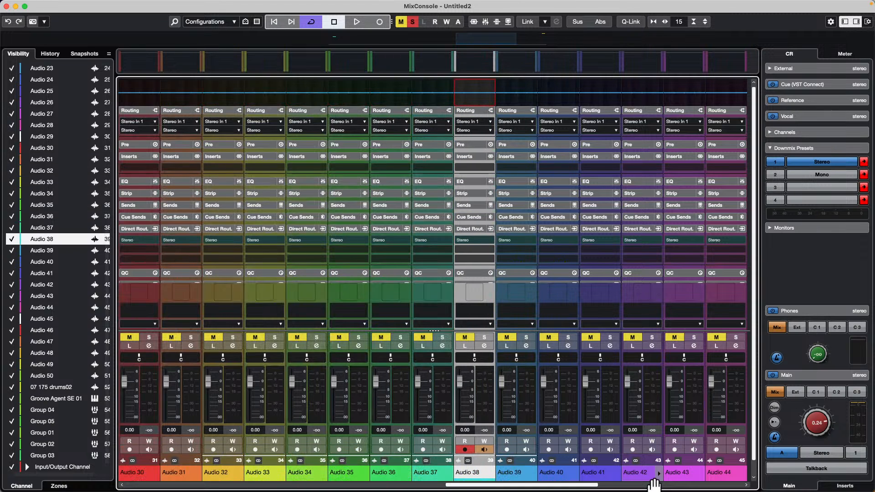
key(Left)
key(Left)
key(Left)
key(Right)
key(Right)
key(Right)
key(Right)
key(Right)
key(Right)
key(Right)
key(Right)
key(Right)
key(Right)
key(Right)
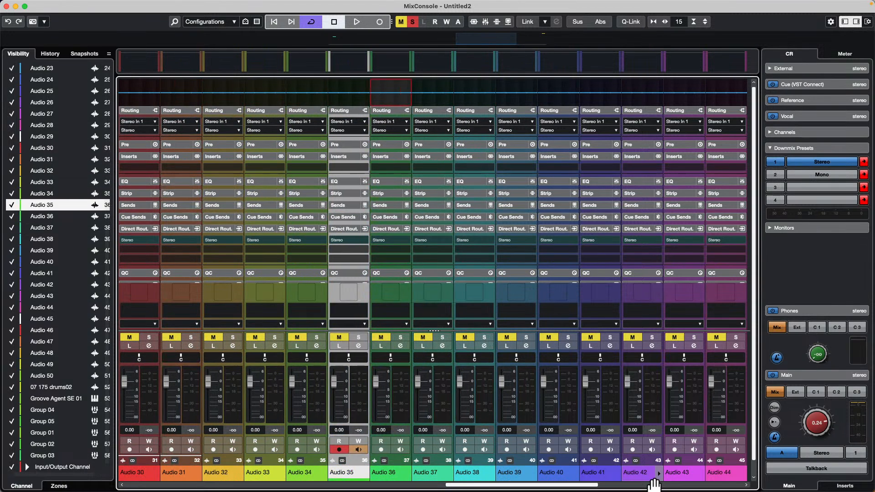
key(Right)
key(Right)
key(Right)
key(Right)
key(Right)
key(Right)
key(Right)
key(Right)
key(Right)
key(Right)
key(Right)
key(Right)
key(Right)
key(Right)
key(Right)
key(Right)
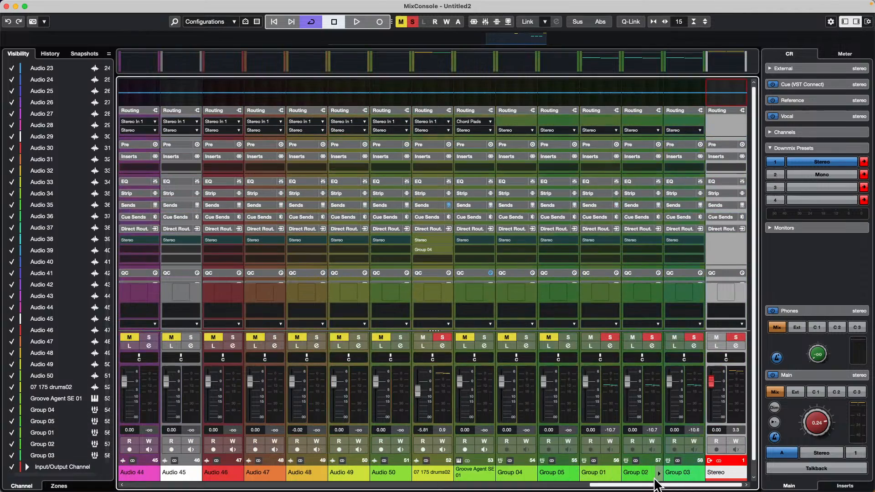
Step: Browse the mixer's channels by scrolling sideways and by moving the visible range in the channel overview
mouse_move(606, 485)
mouse_down()
mouse_move(555, 485)
mouse_move(604, 485)
mouse_up()
scroll(604, 486, left, 10)
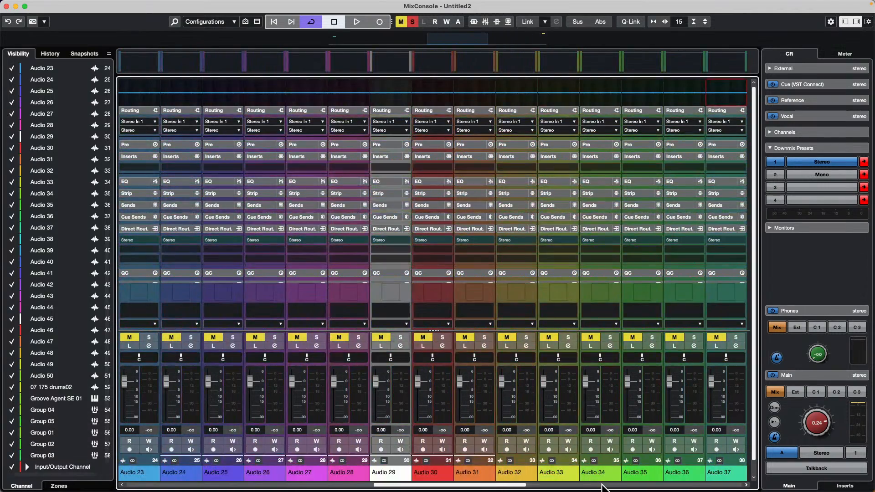
scroll(601, 484, right, 6)
scroll(601, 484, left, 7)
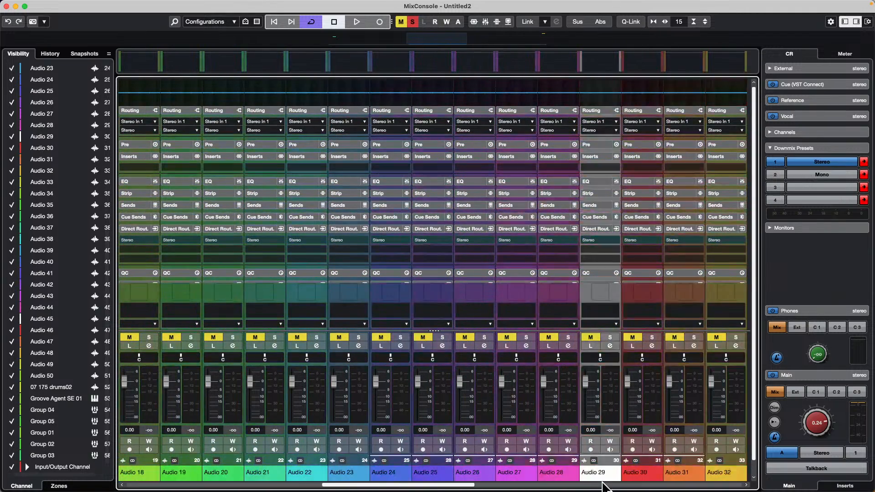
scroll(486, 172, down, 1)
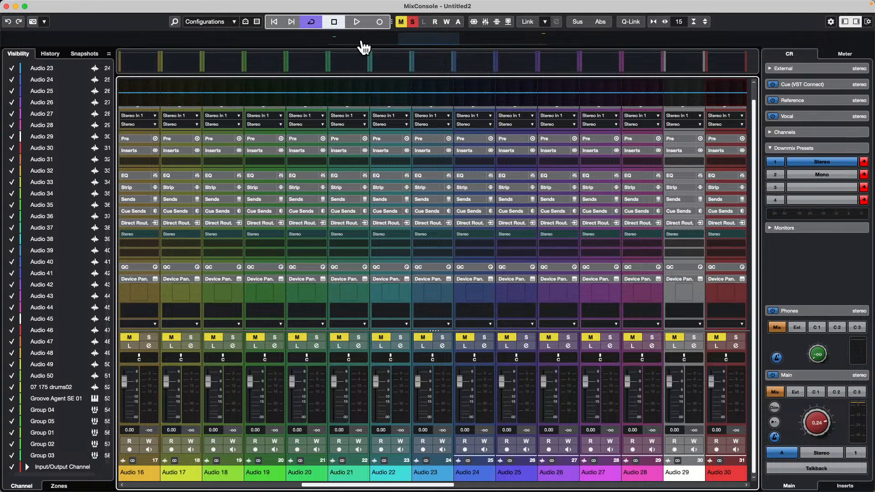
drag(398, 43, 615, 42)
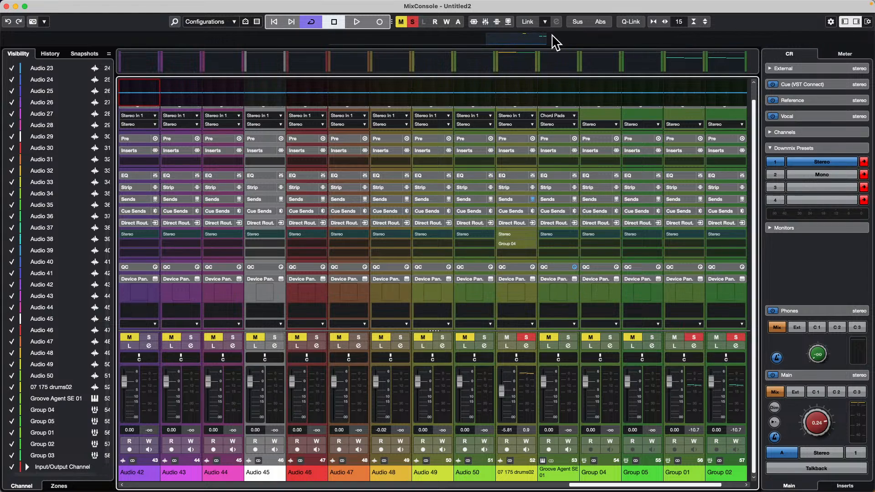
drag(553, 40, 459, 47)
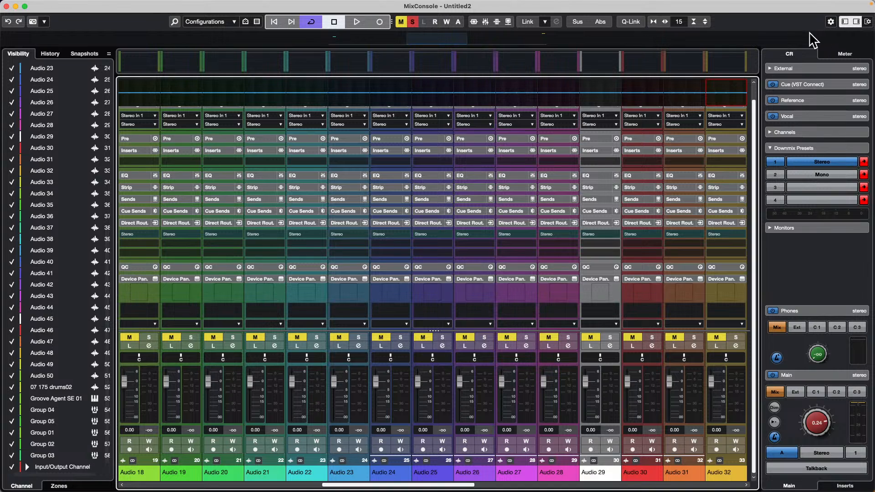
Step: Hide the Channel Visibility Configuration section of the MixConsole toolbar and show it again
right_click(795, 23)
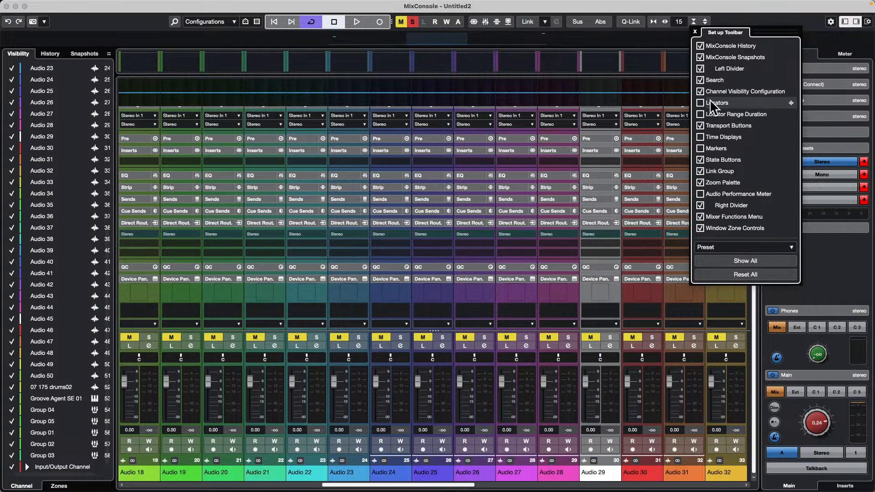
click(701, 91)
click(700, 92)
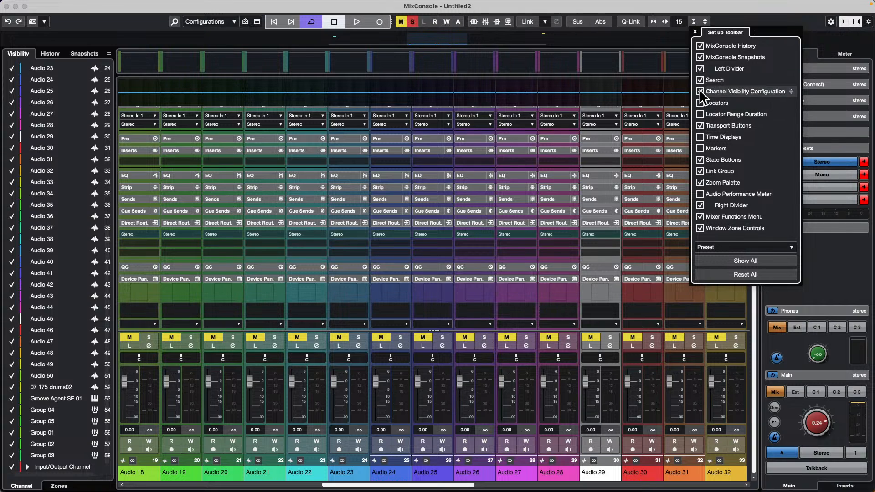
Step: Check the channel overview's meter options without changing them, and shift the visible range to channels Audio 28 to Audio 42
right_click(518, 44)
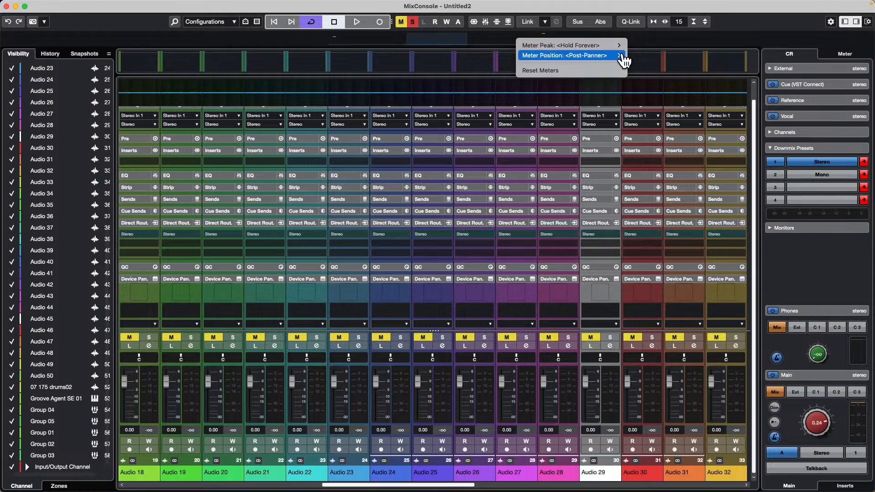
click(686, 43)
drag(483, 40, 558, 39)
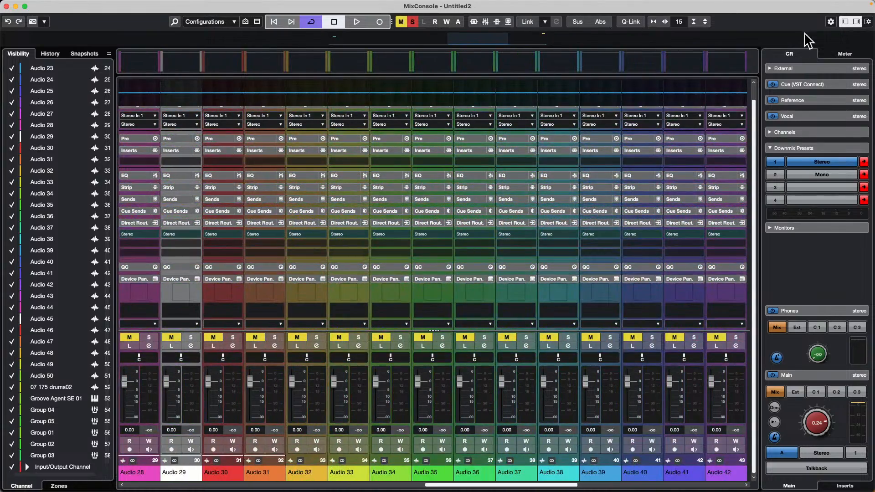
Step: Turn the Channel Overview off in the MixConsole window layout and turn it back on
click(868, 21)
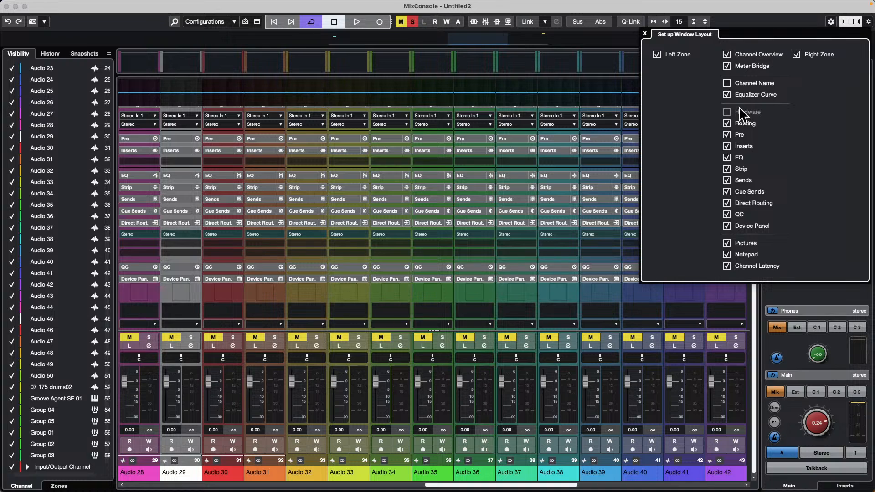
click(727, 54)
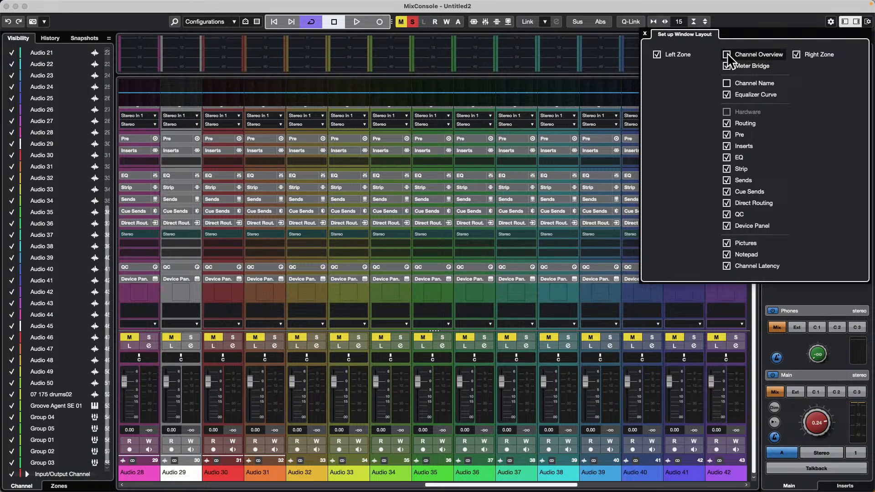
click(727, 54)
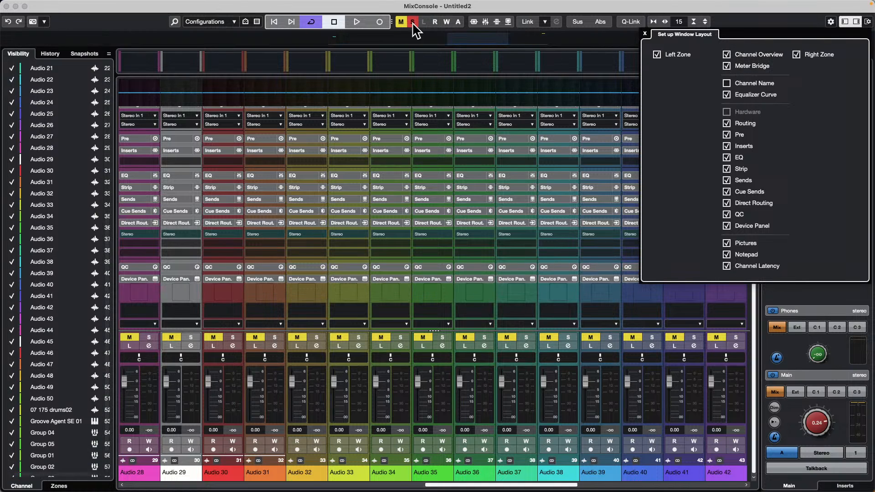
Step: Close the window layout setup and move the mixer's visible range to channels Audio 21 to Audio 35
click(536, 52)
drag(487, 40, 494, 56)
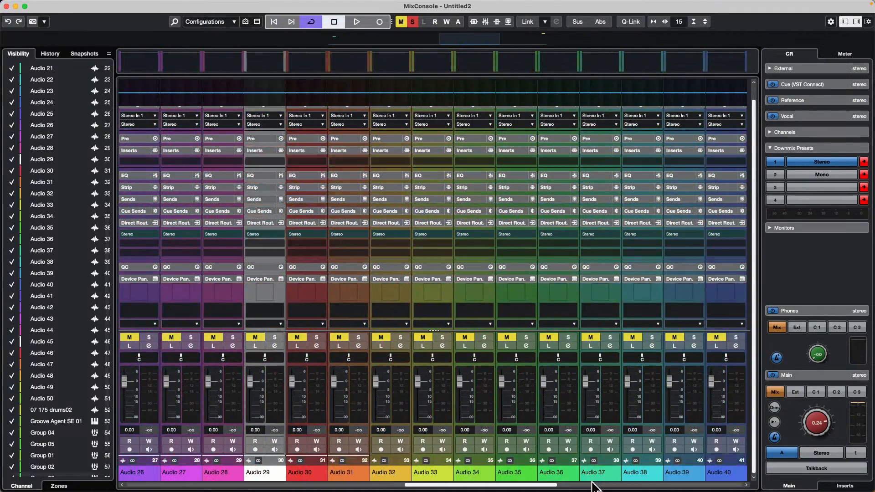
scroll(616, 472, left, 3)
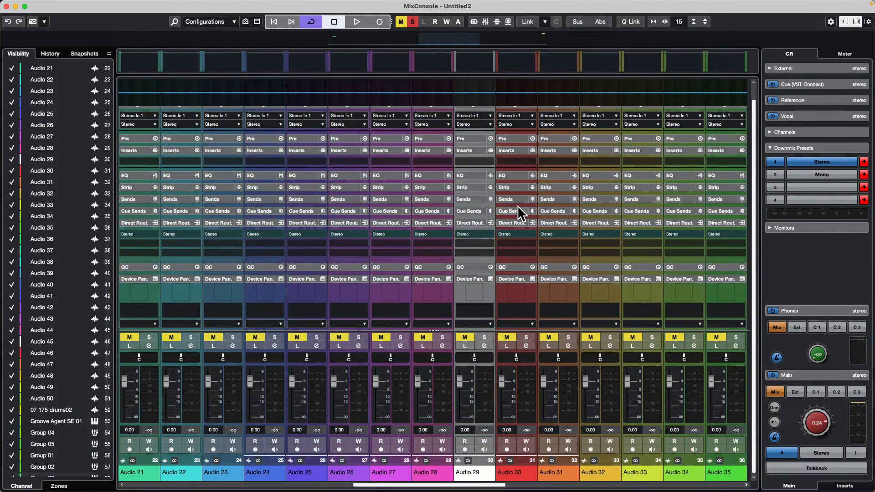
scroll(518, 206, up, 2)
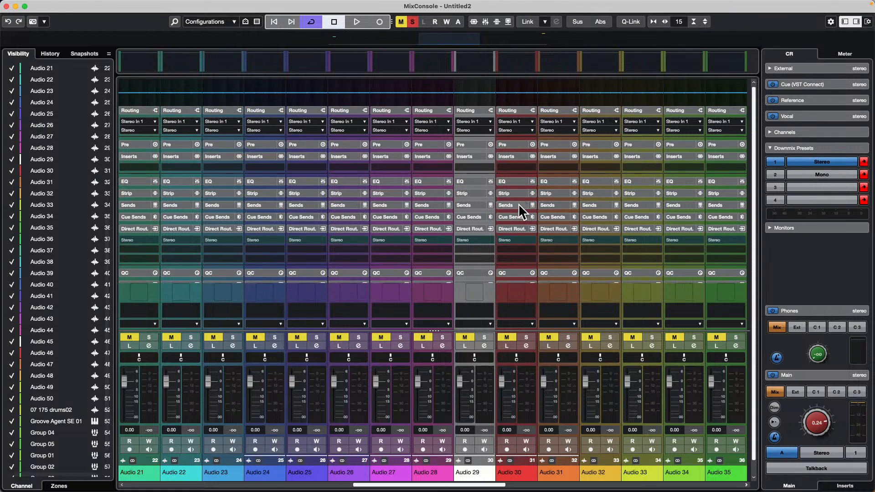
scroll(511, 166, down, 2)
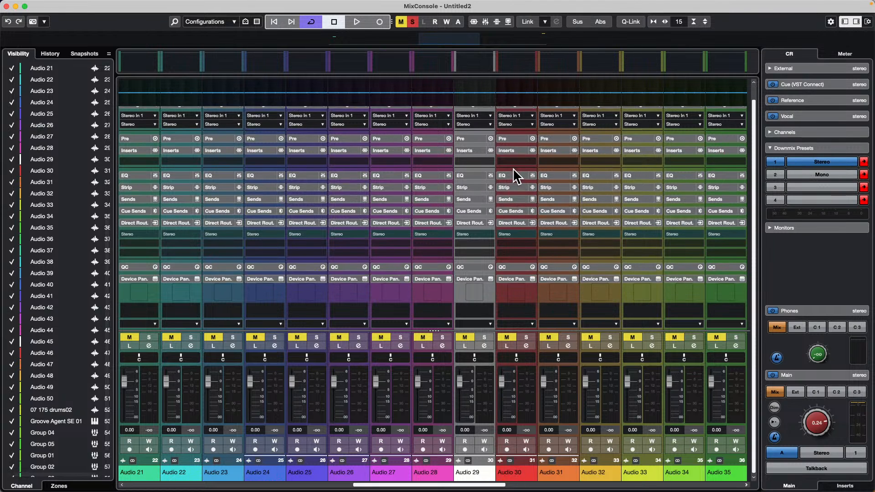
Step: Expand the EQ rack across the mixer channels, browse its band settings, and close the MixConsole window
click(468, 175)
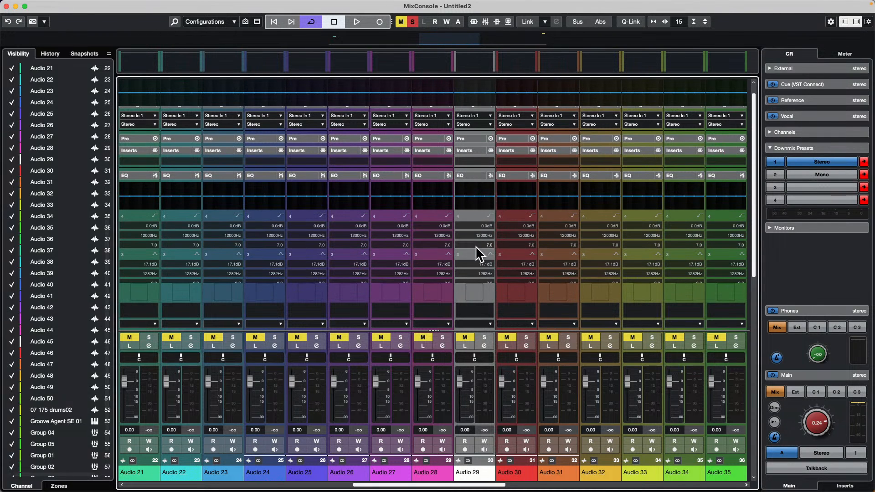
scroll(572, 225, up, 5)
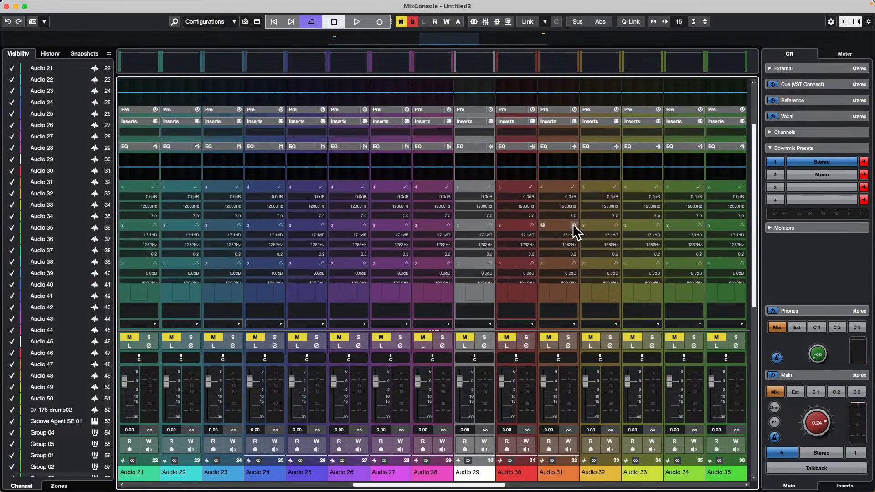
drag(486, 44, 411, 71)
click(6, 6)
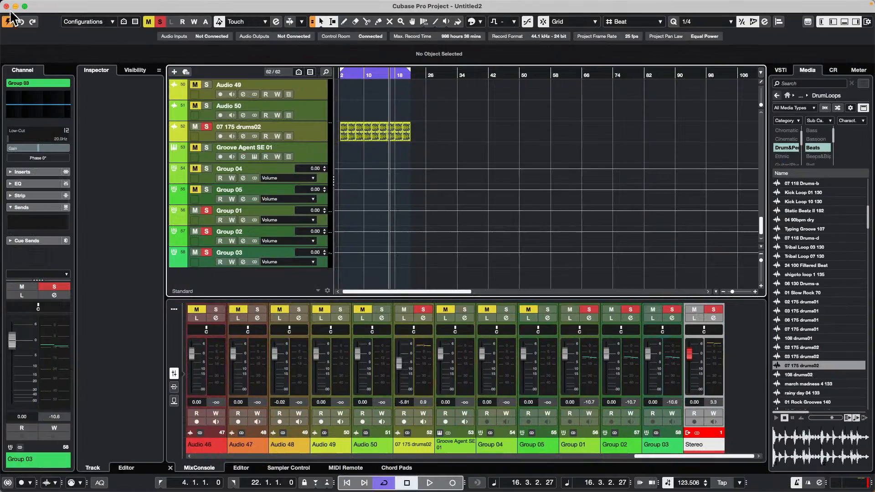
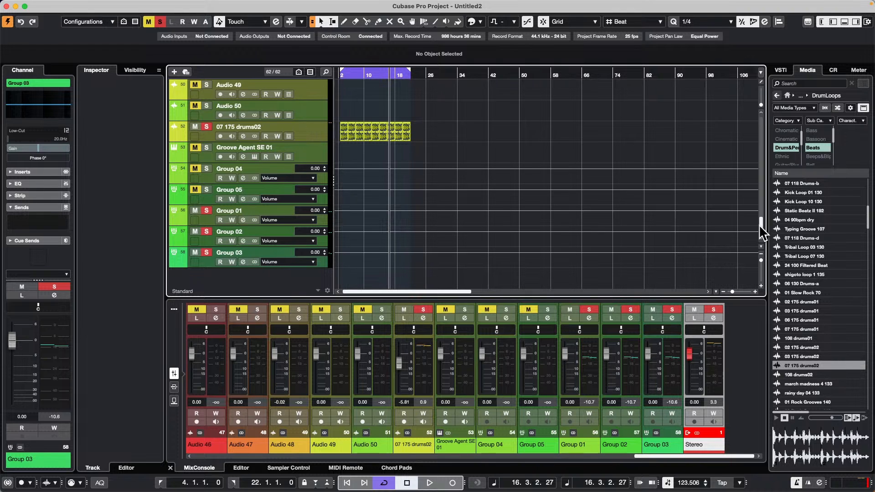
Step: Set up a multiple-channel Export Audio Mixdown and include all group channels, Groove Agent SE 01 and all audio channels
mouse_move(194, 7)
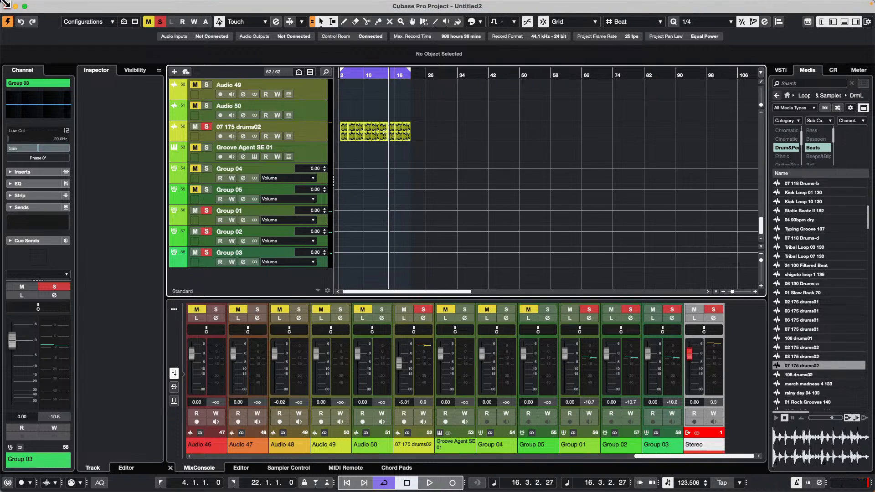
click(67, 4)
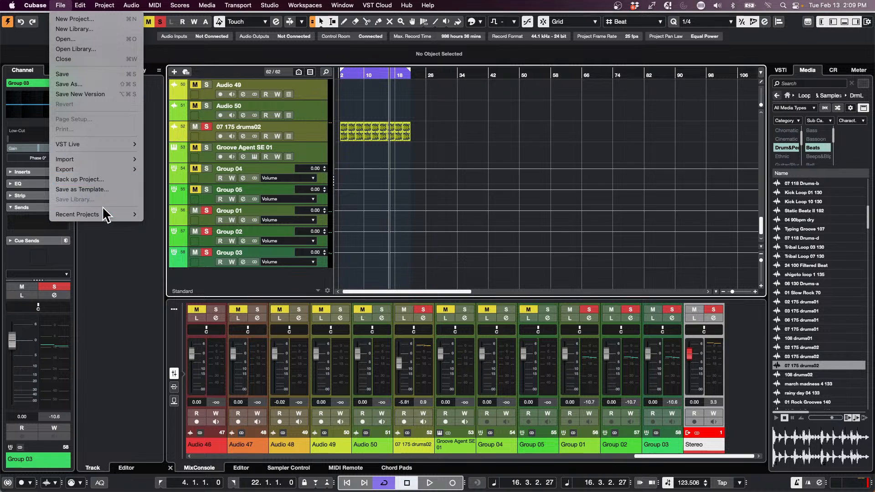
mouse_move(103, 215)
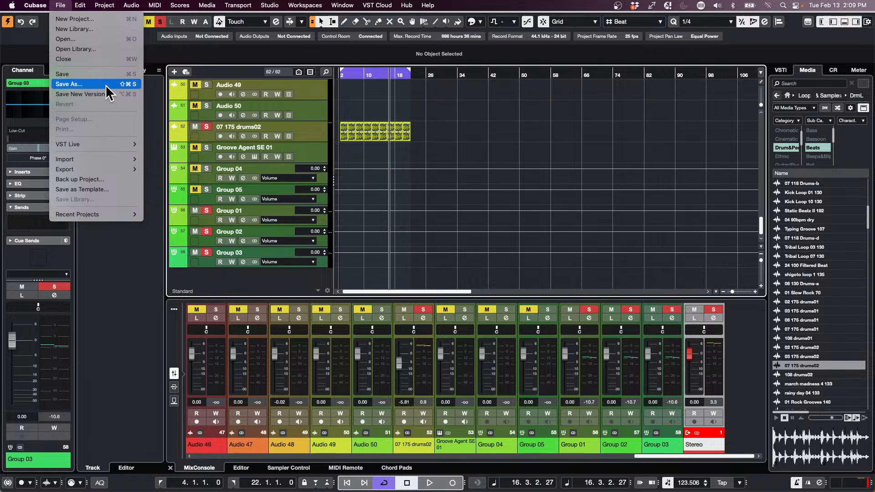
mouse_move(105, 160)
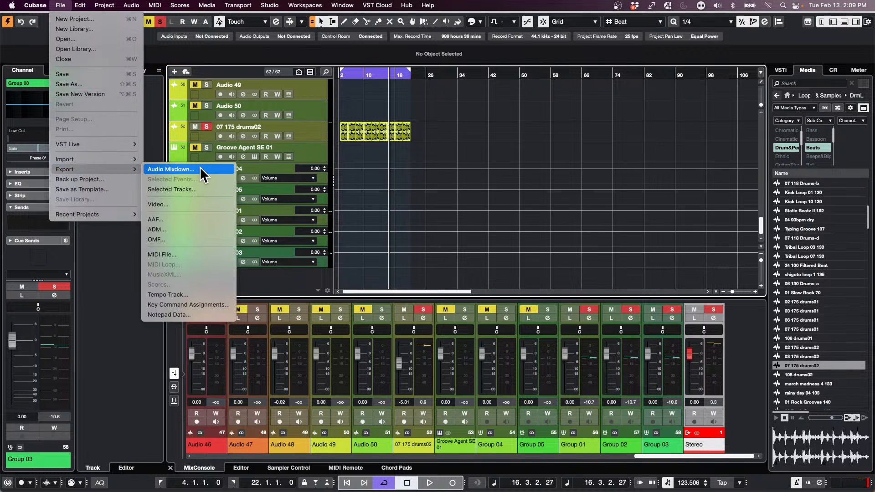
click(201, 170)
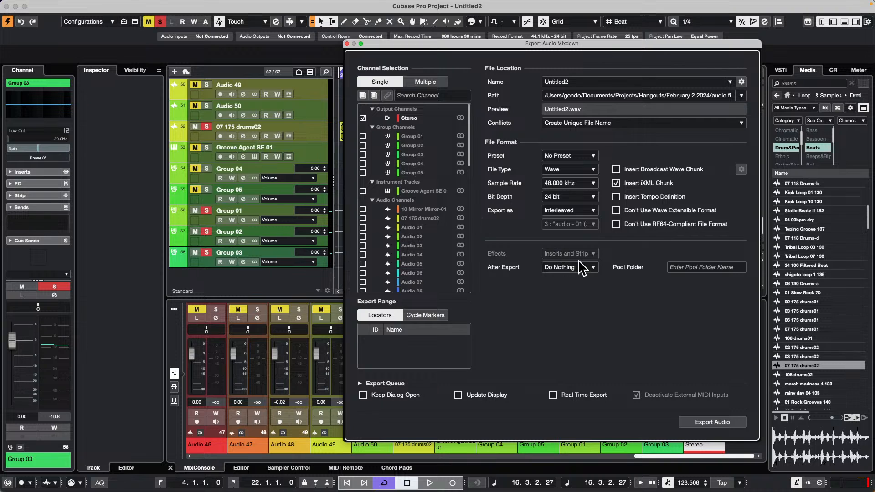
click(434, 80)
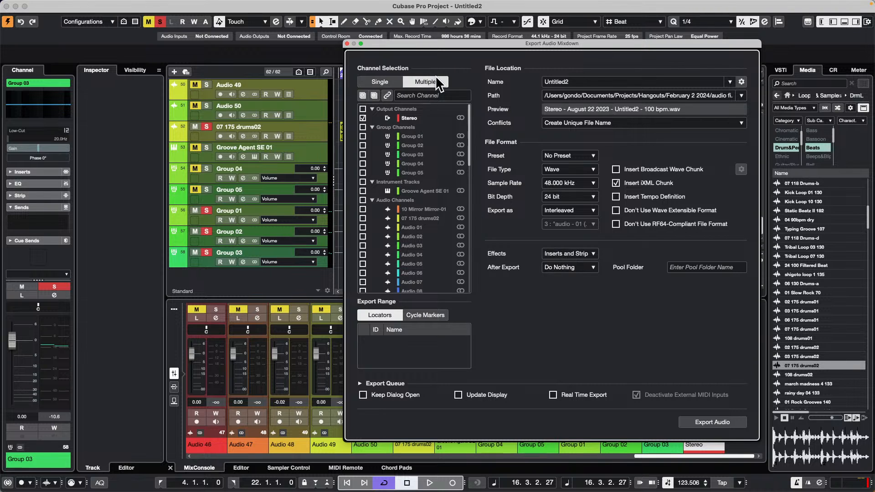
click(363, 127)
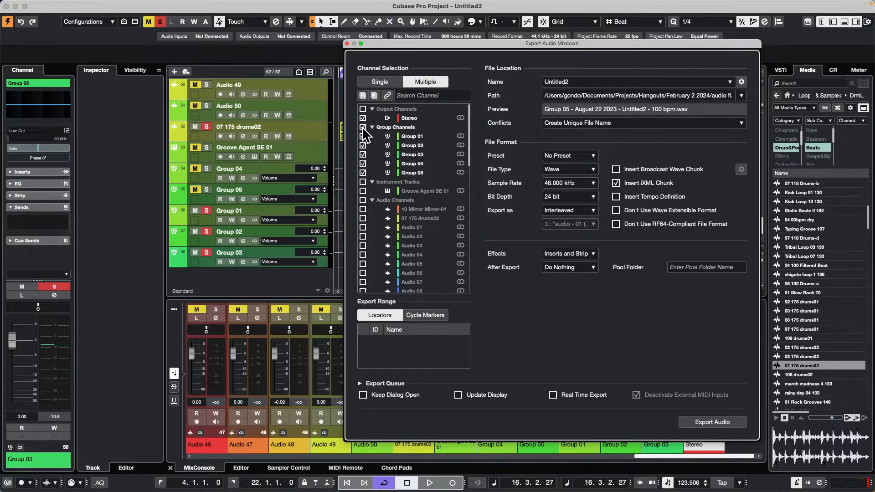
click(363, 200)
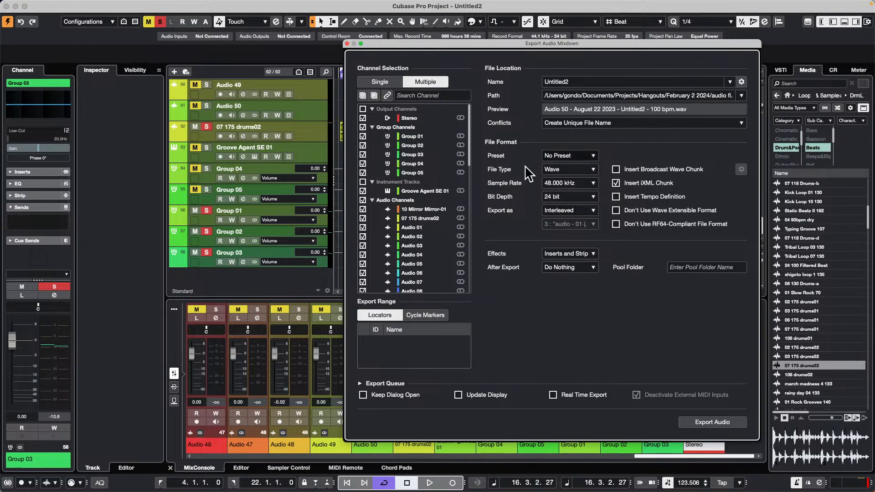
Step: Set the export effects to + Master/Groups/Sends (CSPM), review the effects choices again, and close the Export Audio Mixdown dialog
click(567, 254)
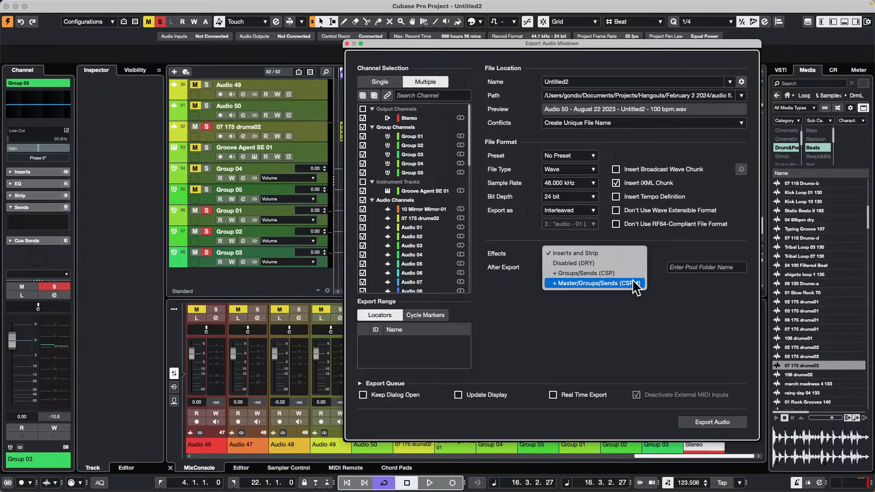
click(611, 283)
click(579, 253)
click(674, 320)
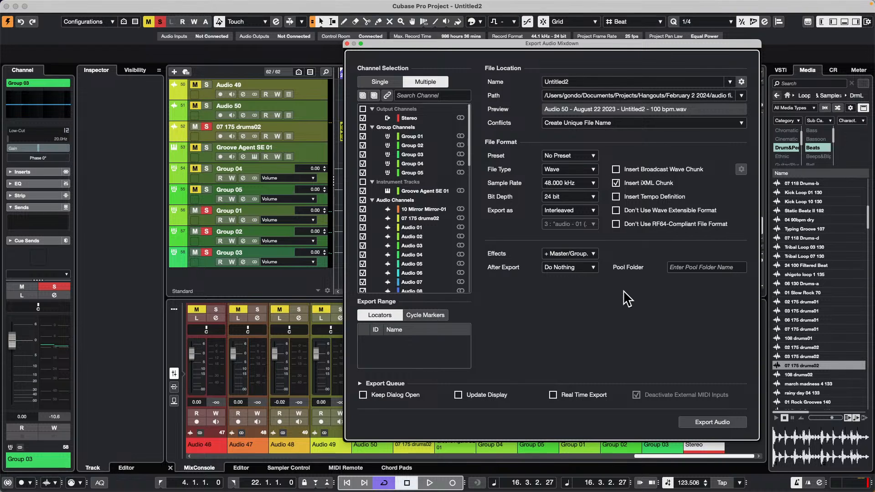
click(346, 46)
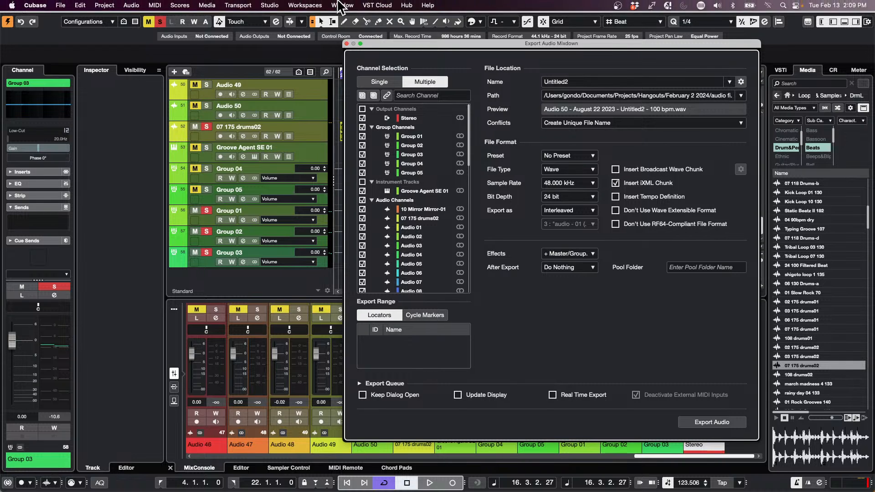
Step: Examine the External FX list in Audio Connections, including the send and return buses of Distressor, and close it
click(269, 5)
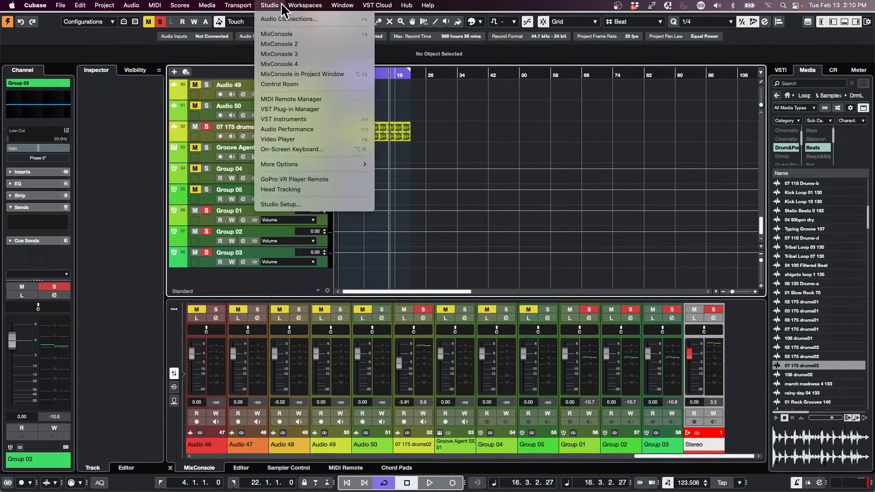
click(419, 87)
key(F4)
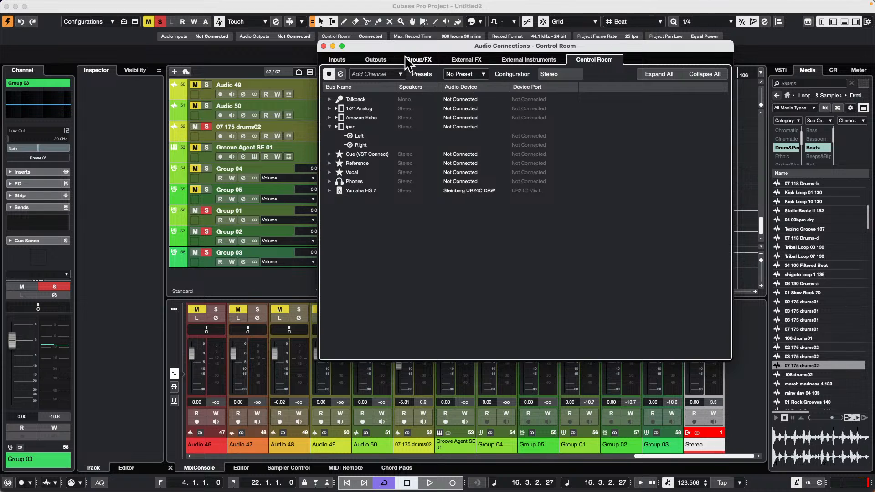
click(524, 60)
click(453, 57)
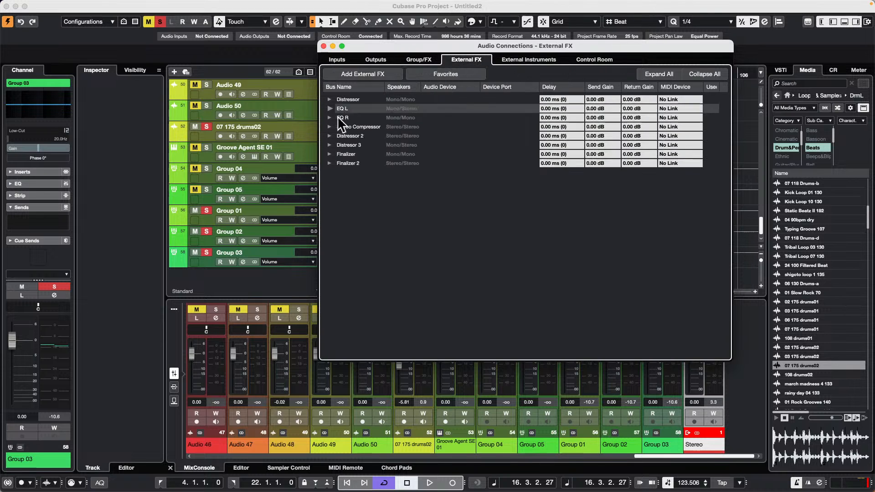
click(329, 99)
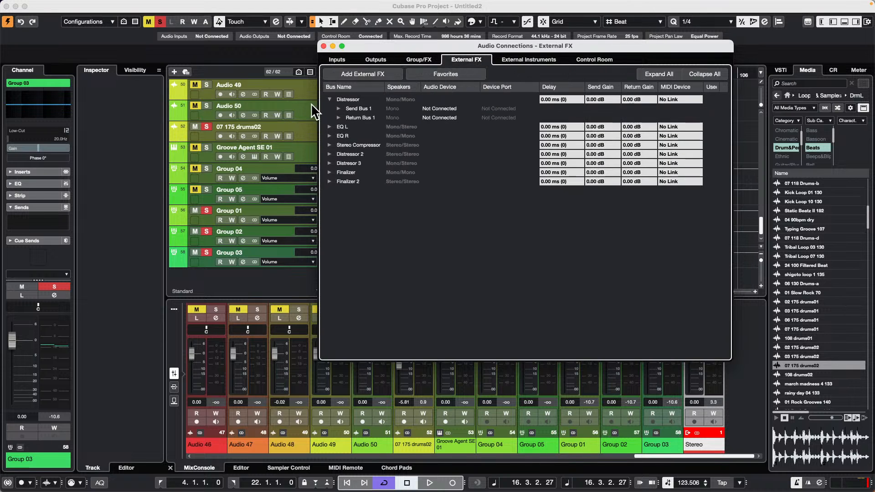
click(323, 46)
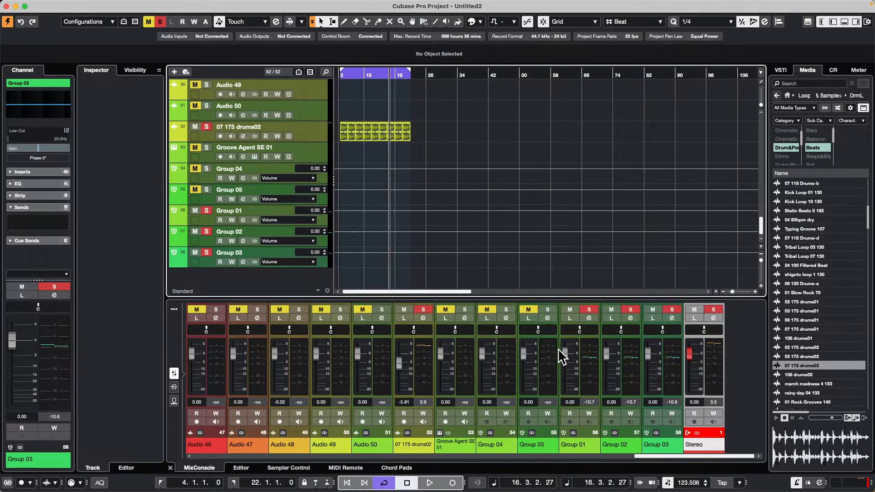
Step: Load the external plug-in Distresor 3 into the first insert of the Stereo output channel and close its channel settings
click(716, 318)
click(564, 142)
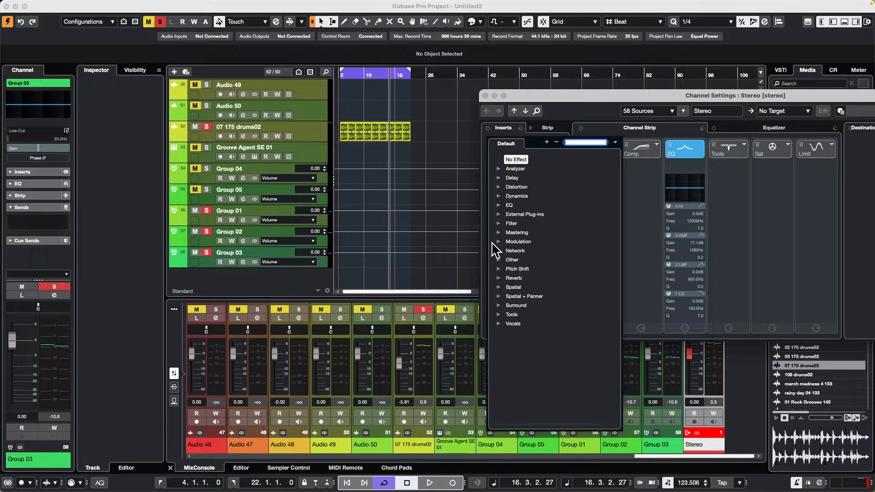
click(500, 213)
click(519, 223)
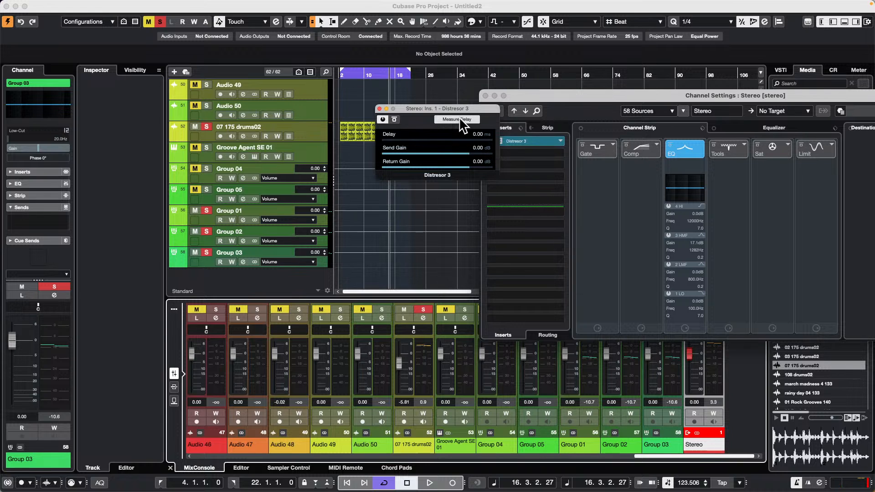
click(379, 108)
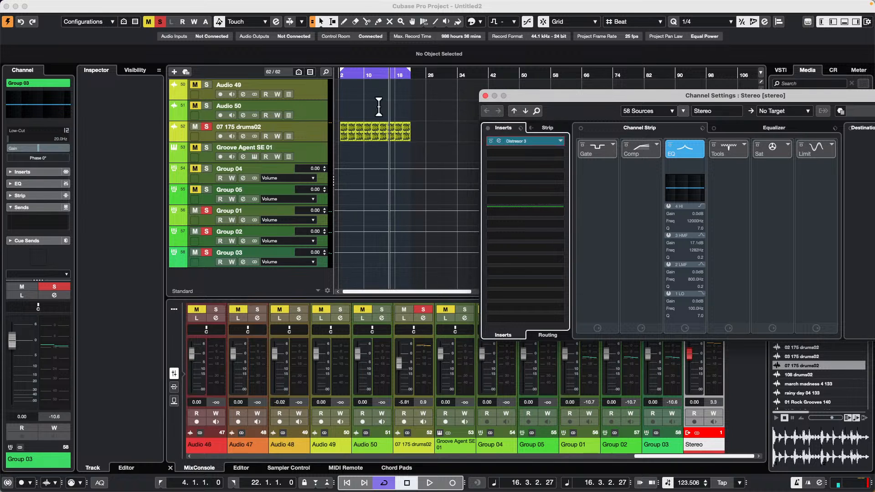
click(485, 96)
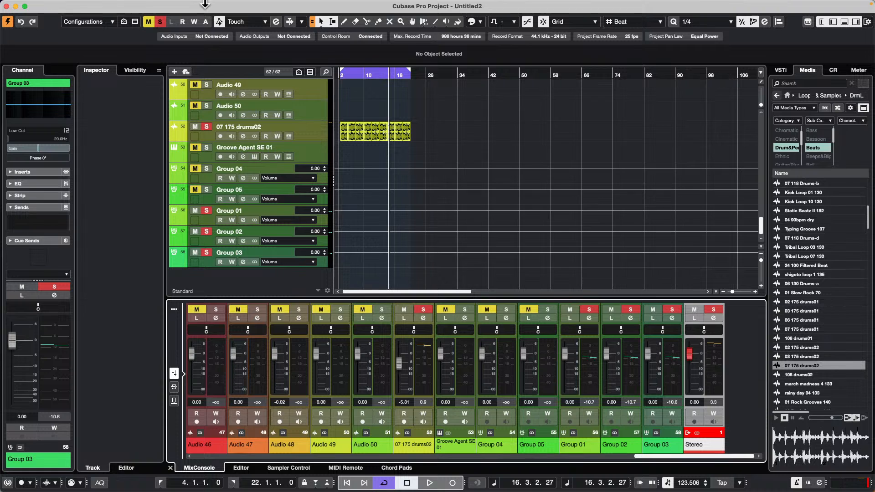
Step: Reopen the Export Audio Mixdown dialog, check its effects options without changing them, and close it
click(60, 5)
mouse_move(81, 5)
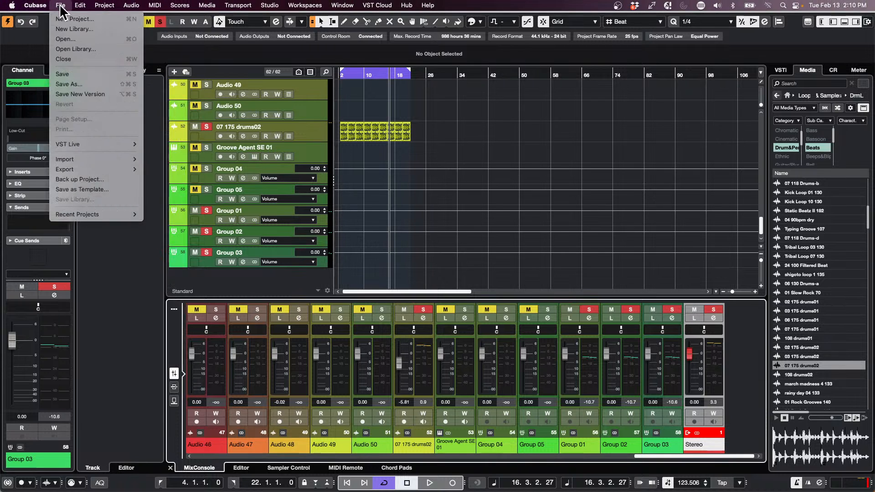
mouse_move(89, 213)
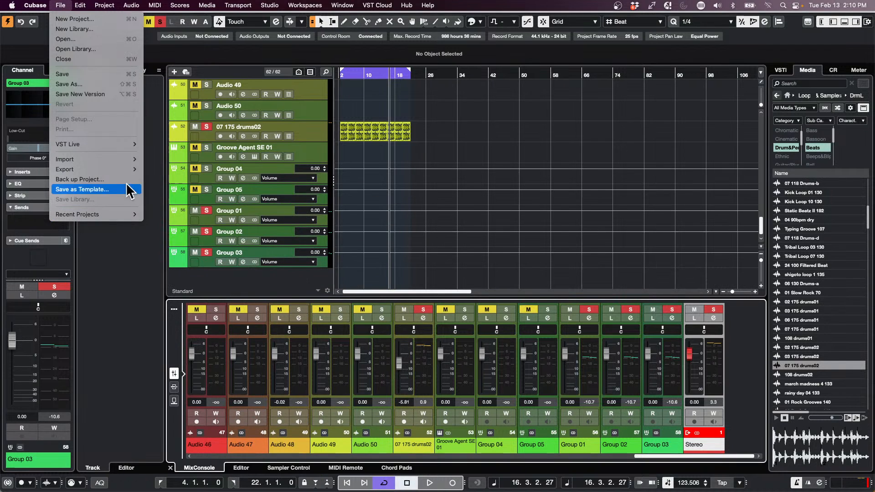
mouse_move(105, 169)
click(168, 169)
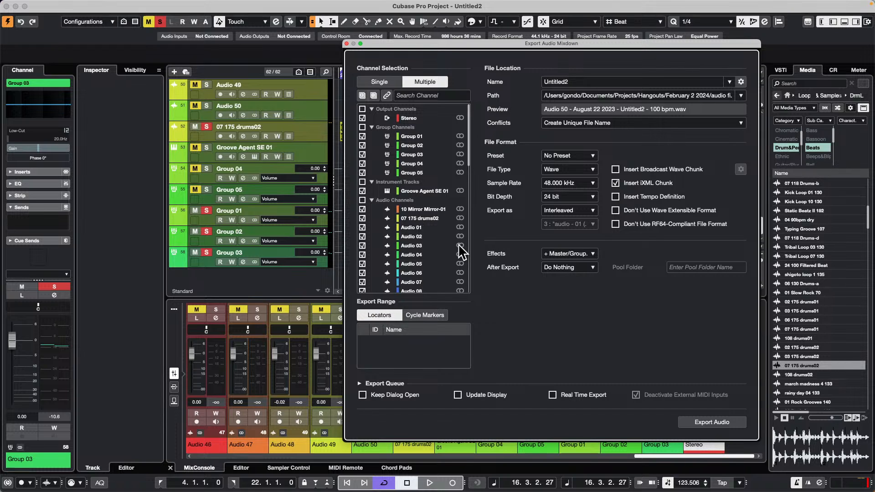
click(559, 253)
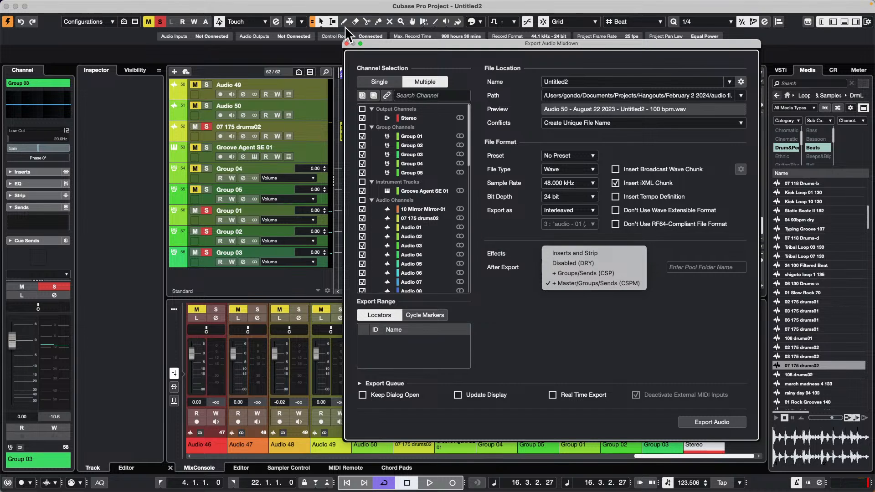
click(346, 43)
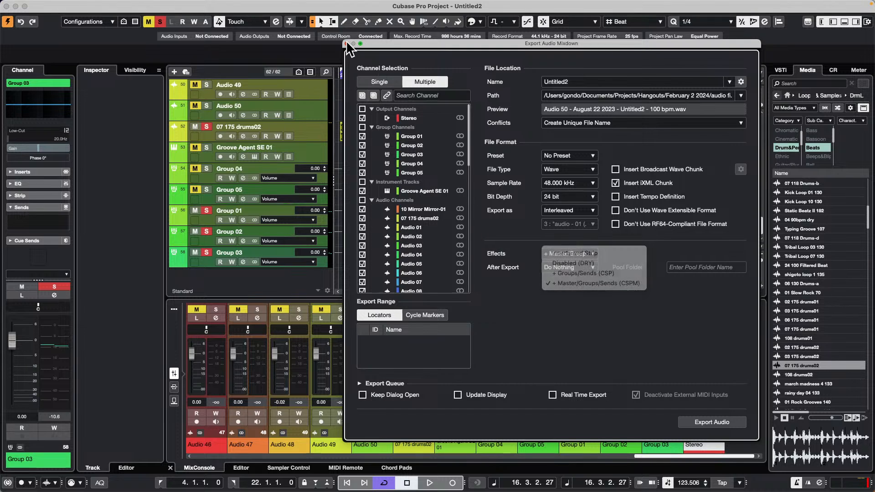
click(347, 43)
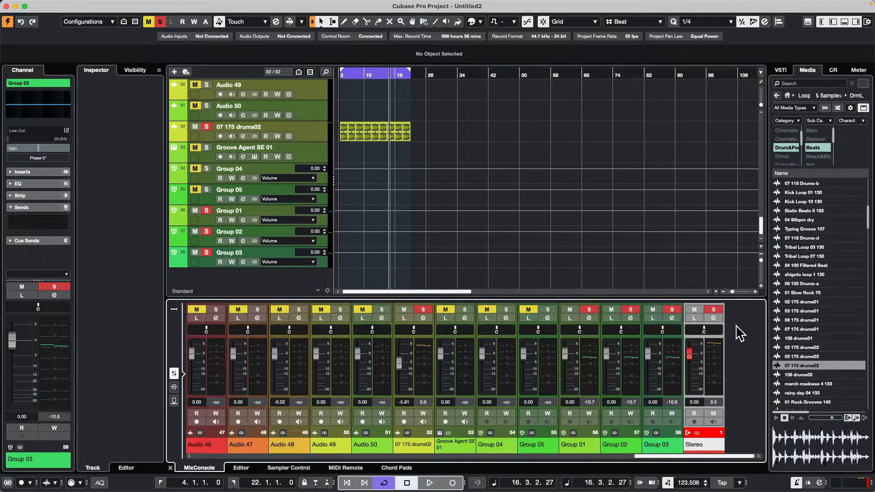
Step: Remove Distresor 3 from the Stereo output channel's inserts and close the channel settings
click(713, 318)
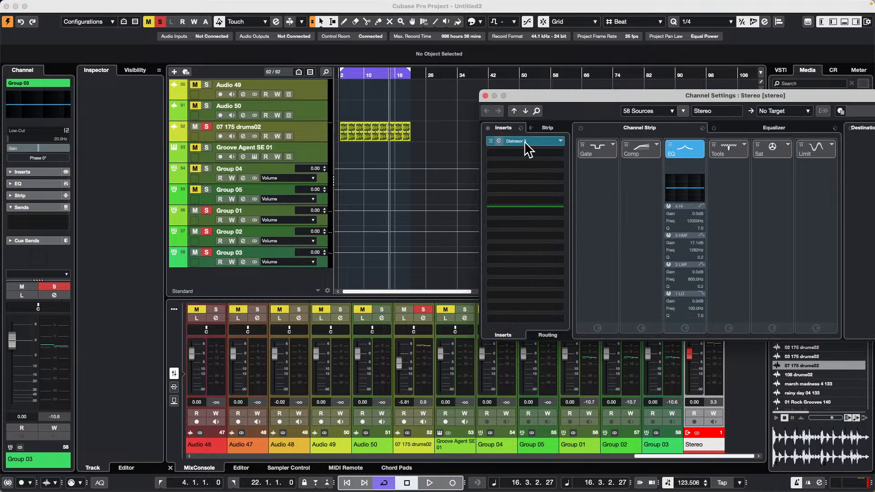
drag(524, 146, 355, 138)
click(355, 139)
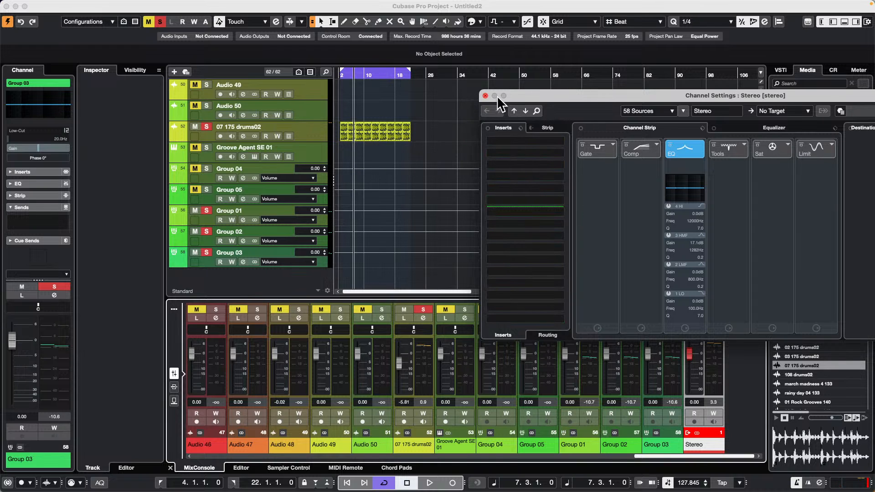
click(485, 96)
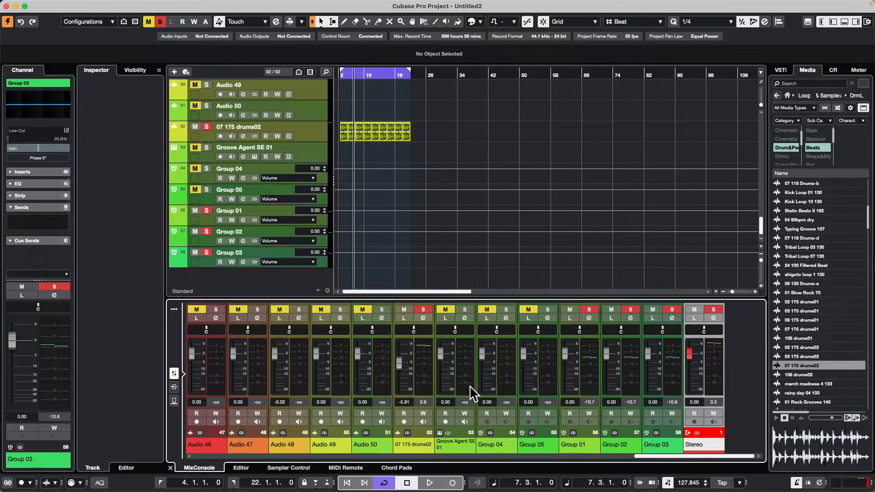
Step: Switch to Safari and load the Cubase channel page at youtube.com/cubase
mouse_move(291, 480)
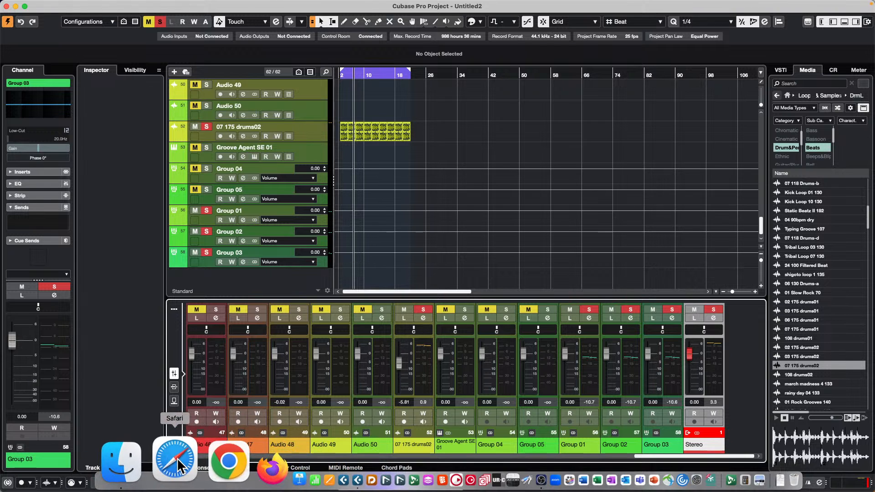
click(150, 461)
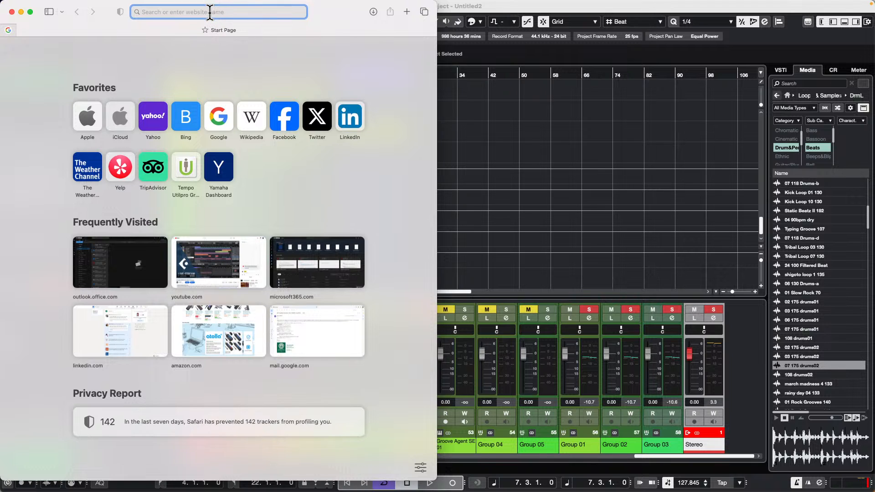
text(youtube)
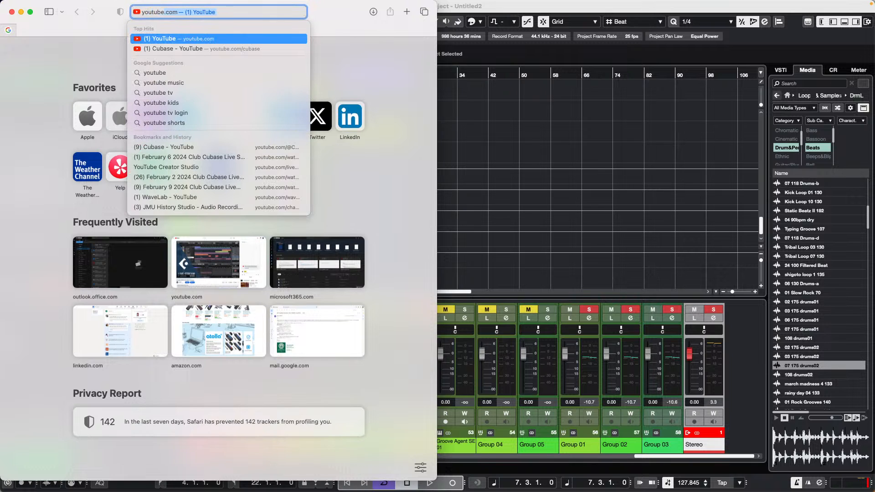
text(.com)
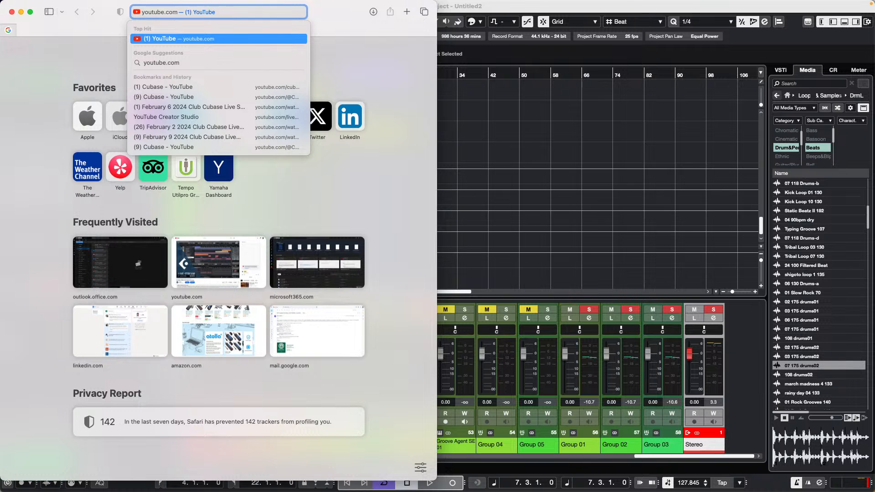
text(/cub)
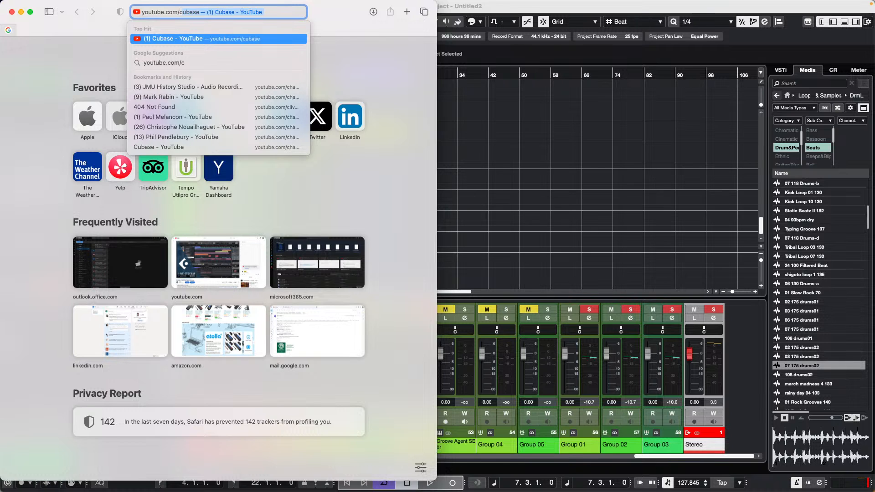
text(as)
key(Return)
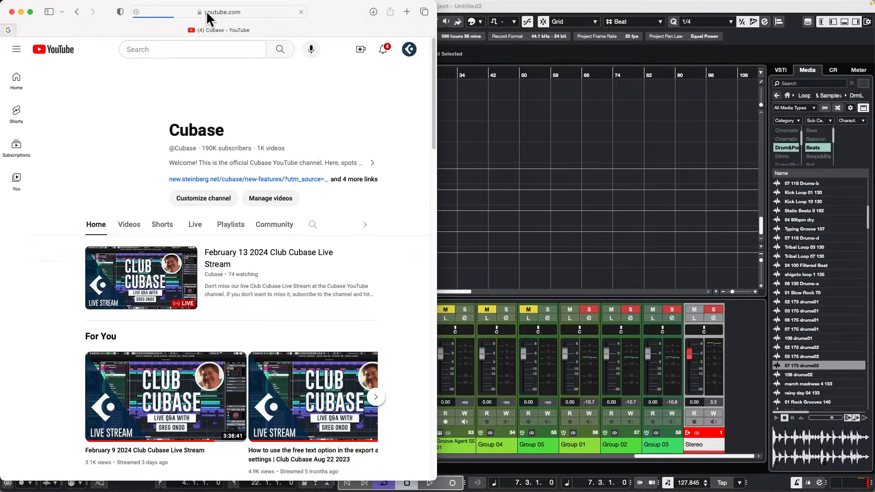
Step: From the channel's live streams, open "A Walkthrough Of All Of The New Cubase 13 Features in Detail" in an enlarged window and pause it
click(196, 225)
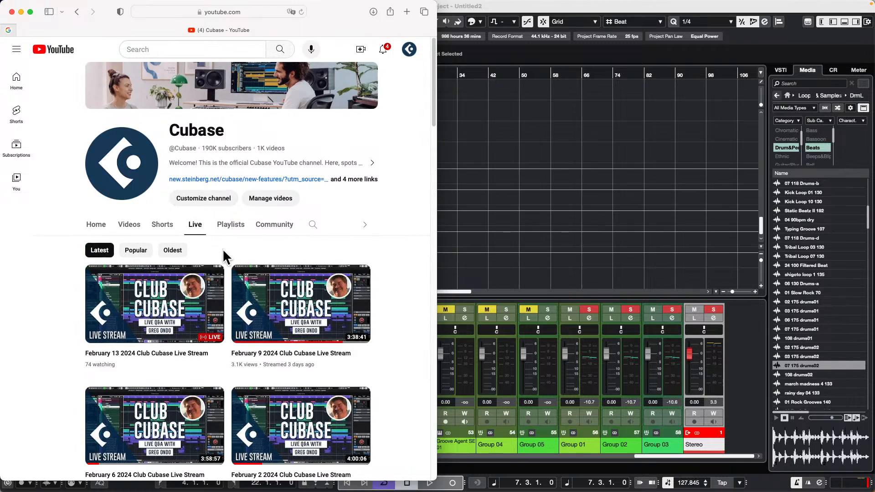
click(30, 12)
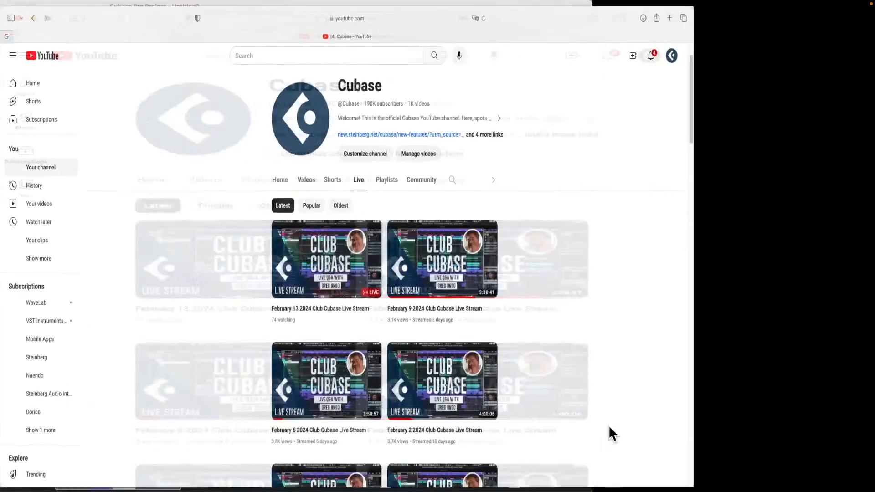
scroll(676, 371, down, 5)
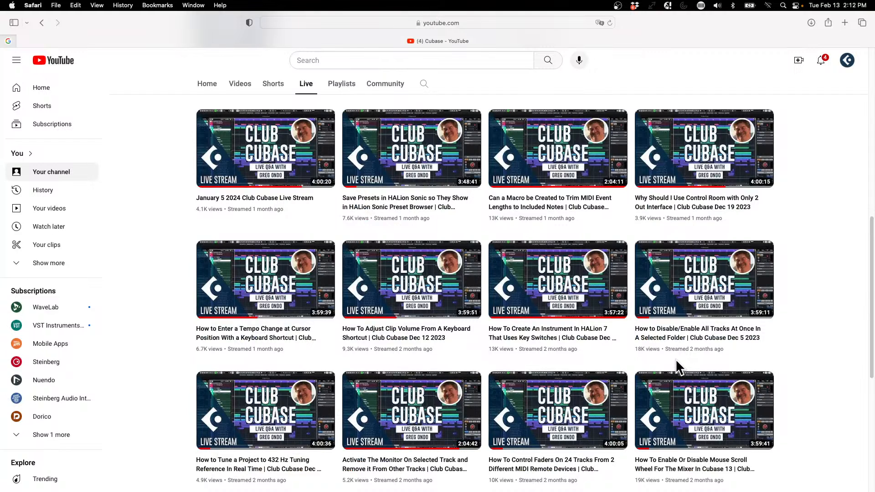
scroll(678, 367, down, 7)
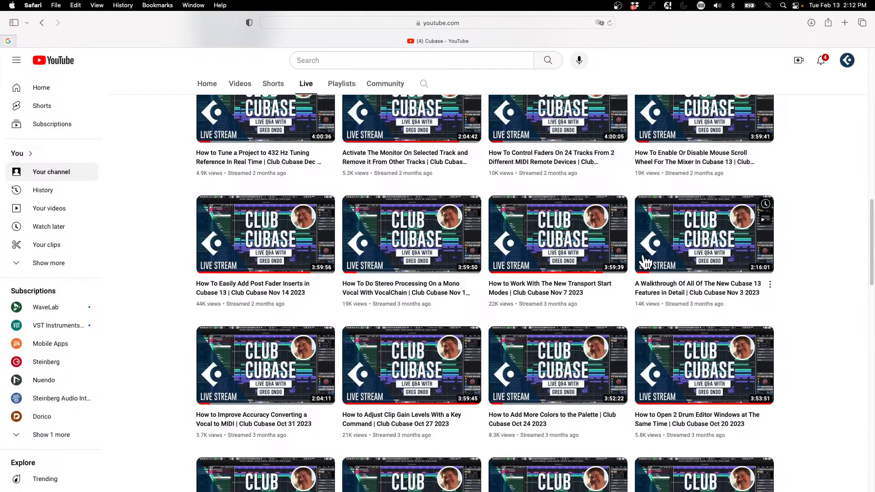
click(708, 242)
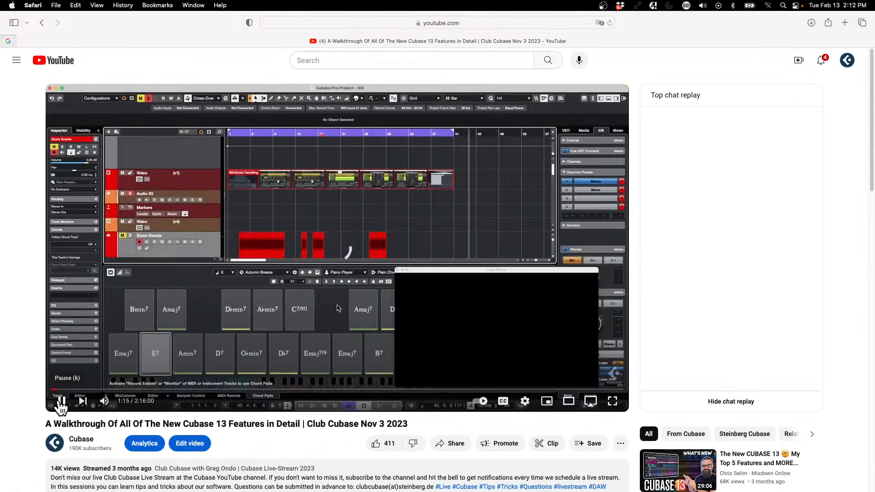
click(60, 402)
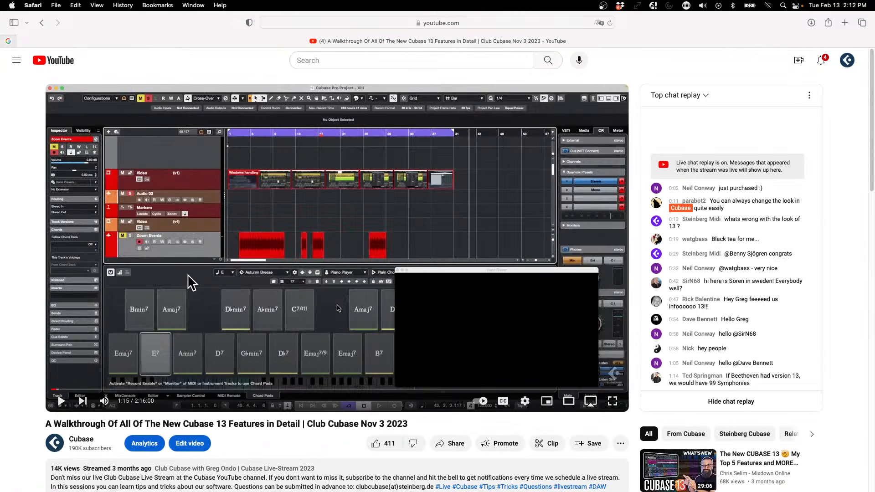
Step: Expand the pinned comment under the video and examine its timestamped list of new Cubase 13 features
scroll(300, 244, down, 6)
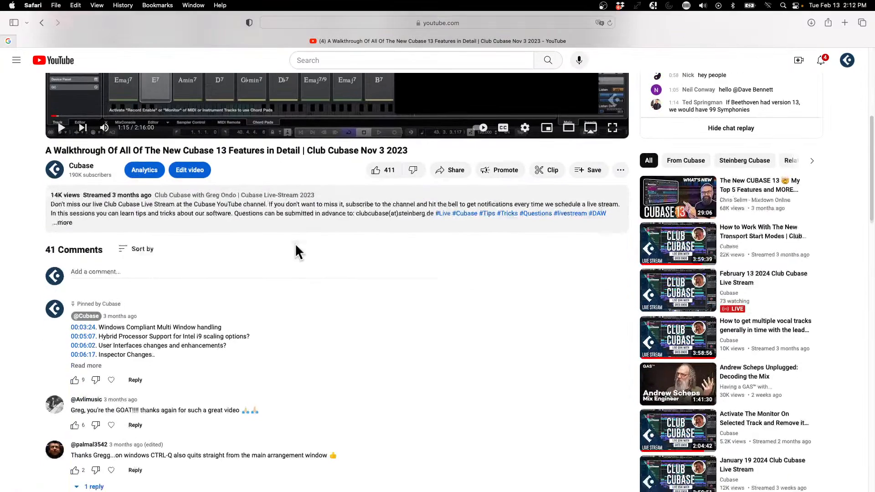
click(83, 346)
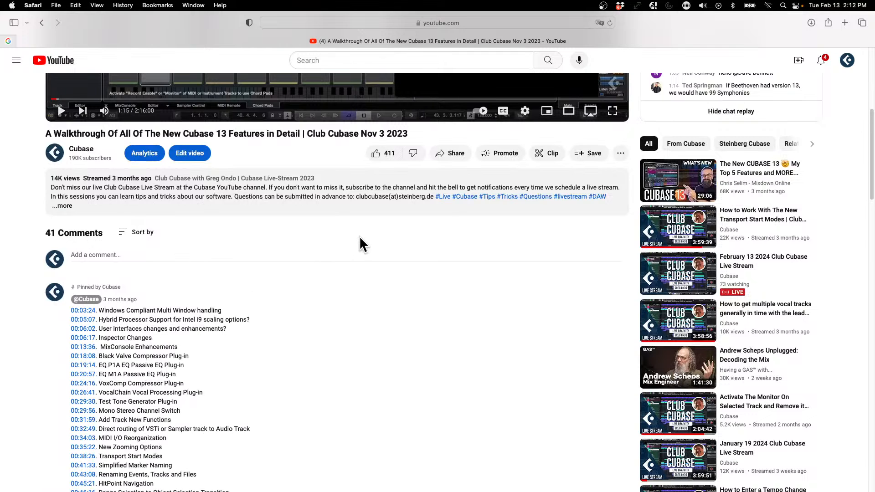
scroll(358, 239, down, 1)
scroll(358, 238, down, 3)
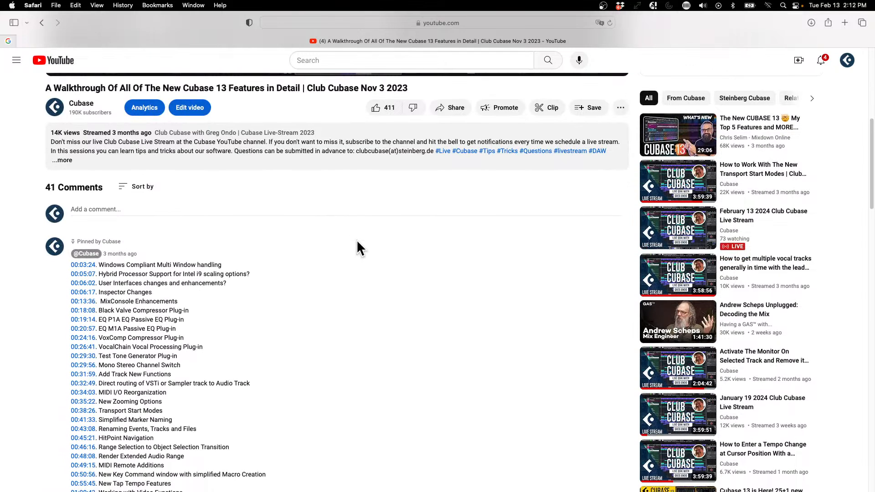
scroll(358, 251, down, 2)
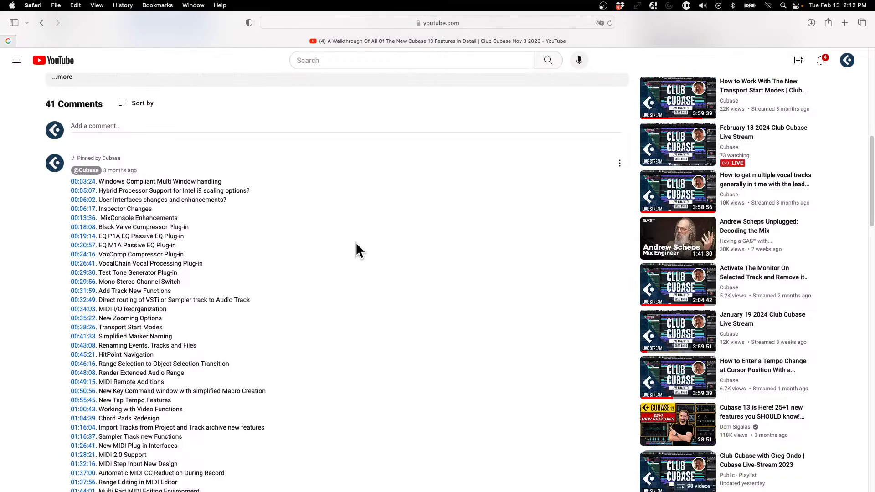
scroll(358, 250, down, 1)
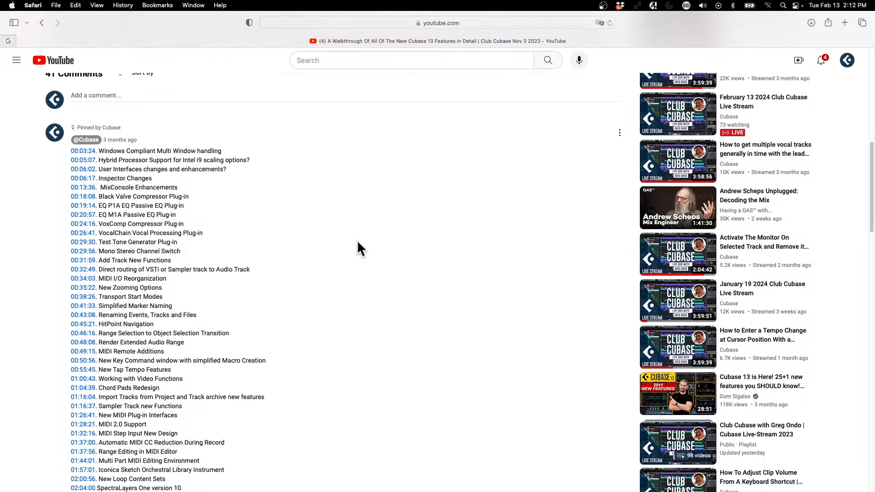
scroll(357, 240, down, 1)
scroll(358, 242, down, 2)
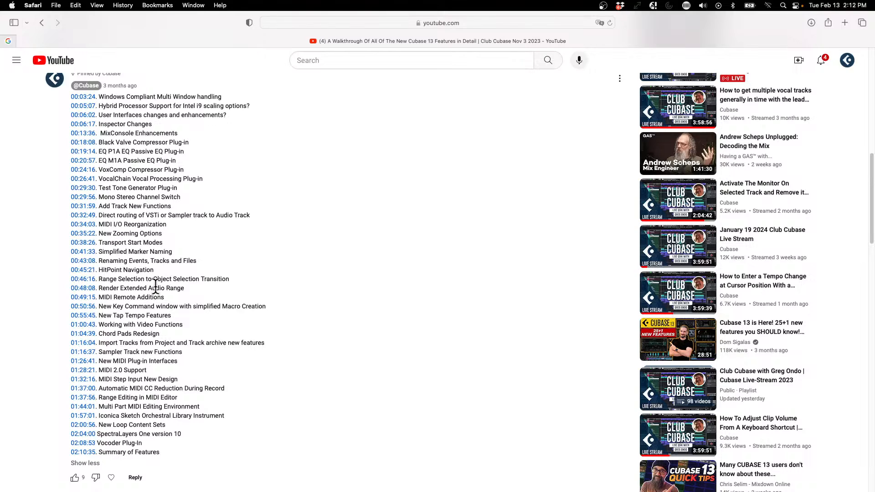
scroll(169, 401, up, 1)
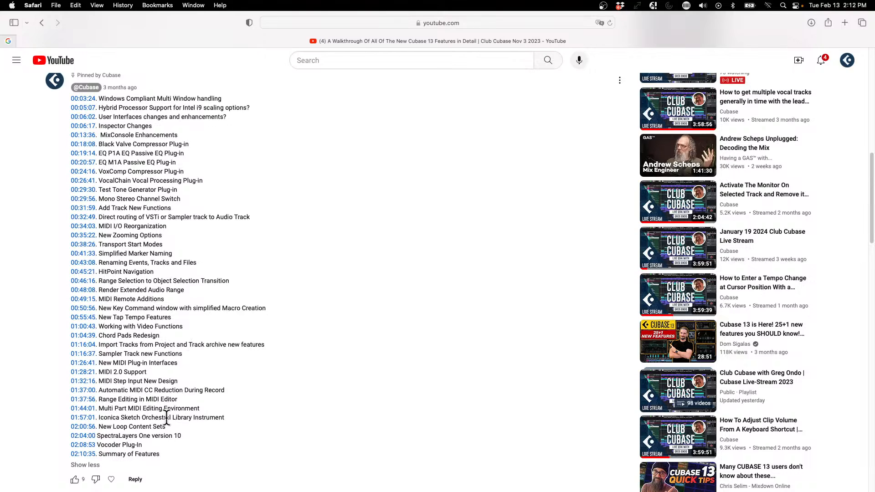
scroll(167, 409, up, 1)
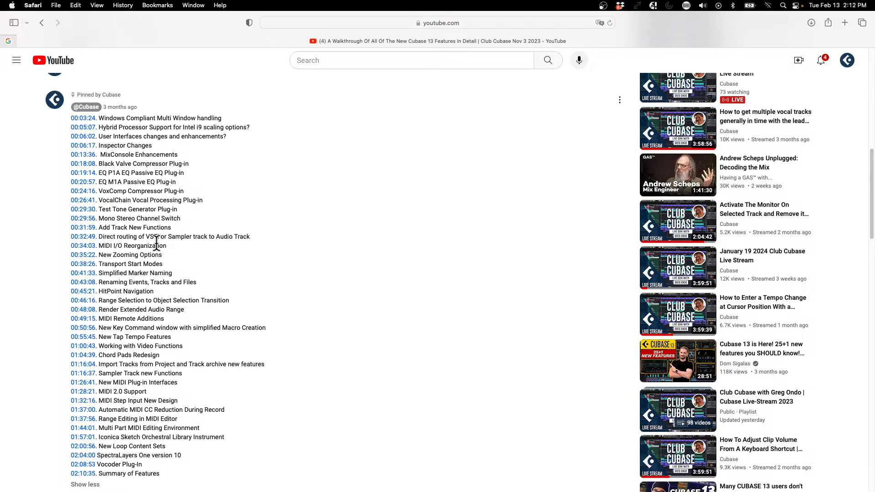
scroll(156, 274, up, 10)
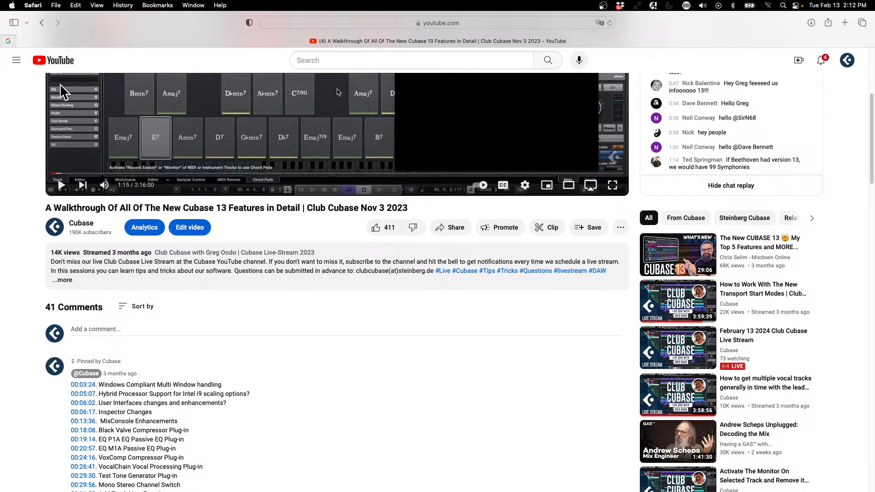
Step: Quit Safari and switch back to the Untitled2 project in Cubase
click(39, 6)
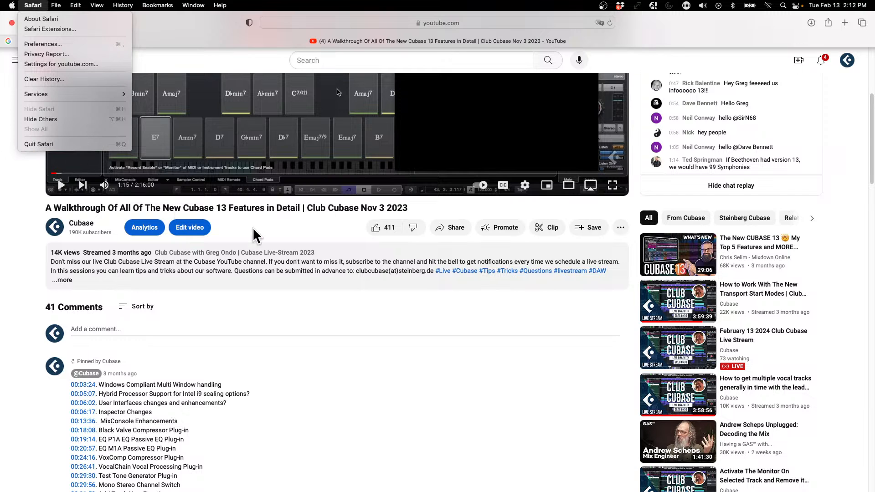
click(51, 145)
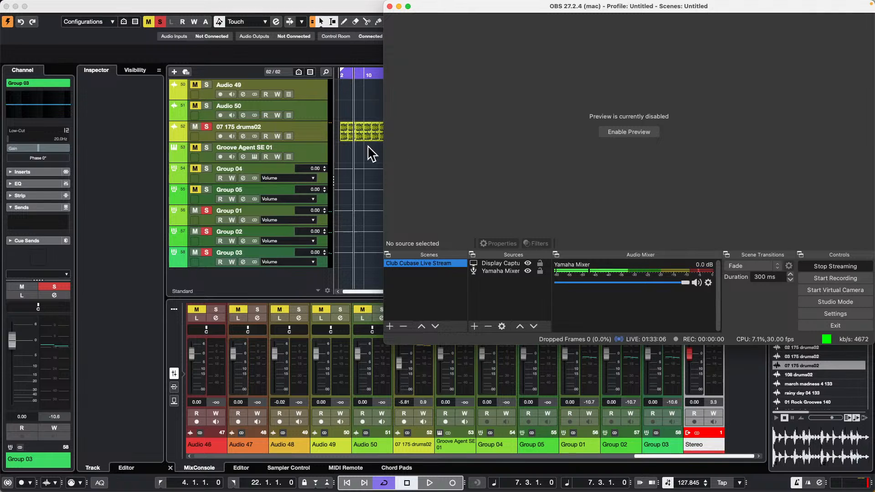
click(365, 161)
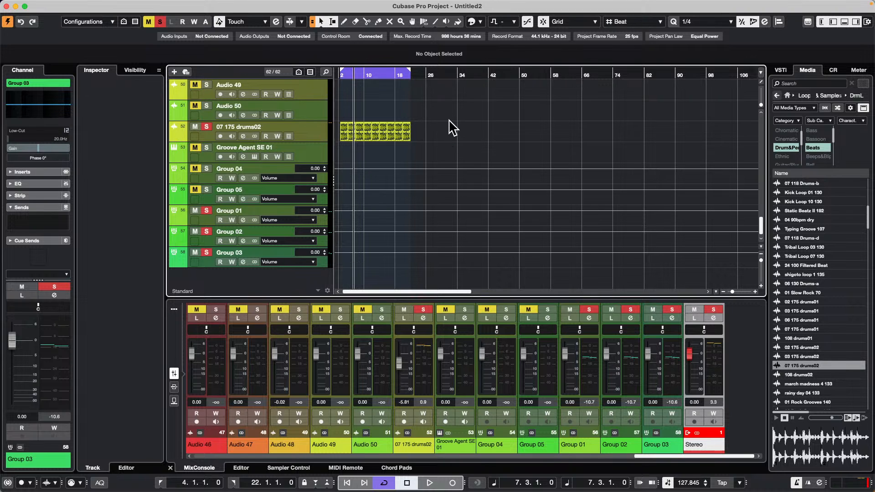
Step: Draw an empty part on the Audio 50 track from about bar 25 to bar 56 and open it in the editor
right_click(432, 113)
click(462, 114)
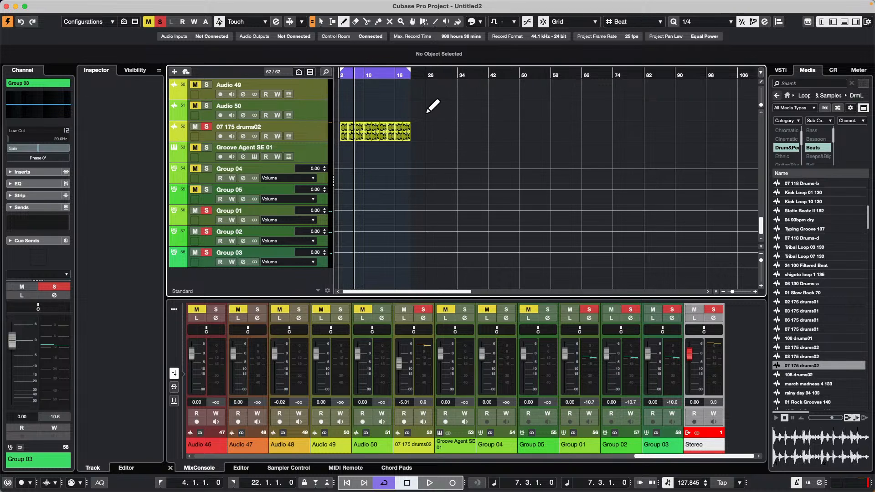
drag(426, 109, 546, 121)
key(1)
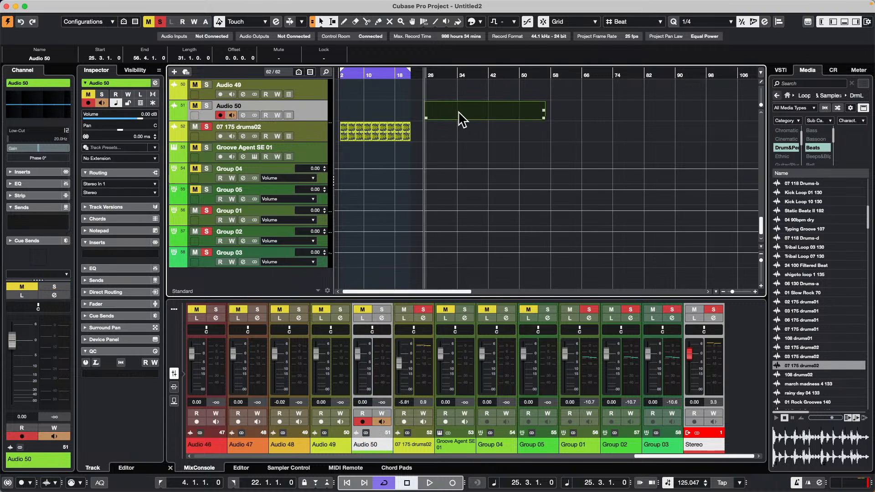
double_click(461, 119)
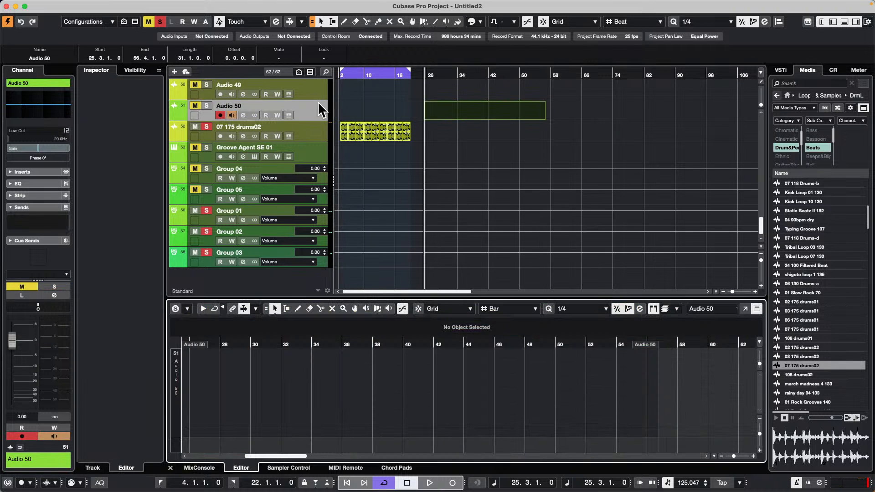
Step: Add a MIDI track directly below the Audio 02 track
scroll(318, 102, up, 2)
scroll(441, 171, up, 20)
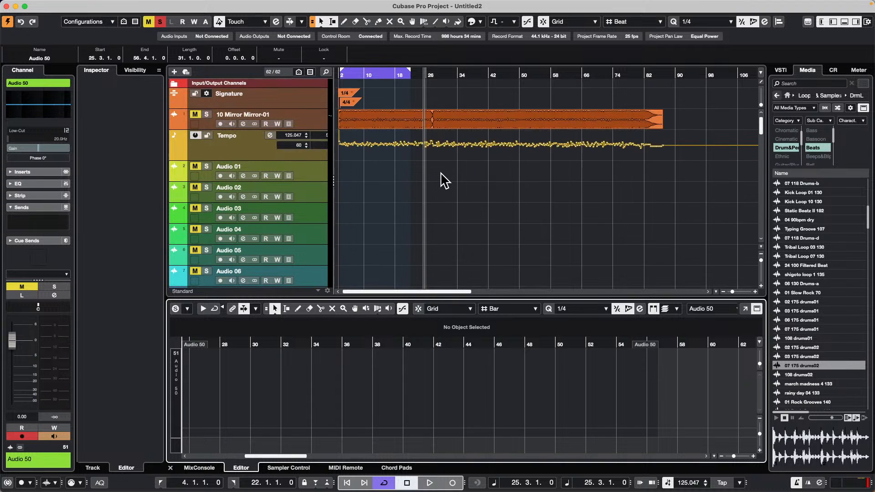
right_click(317, 192)
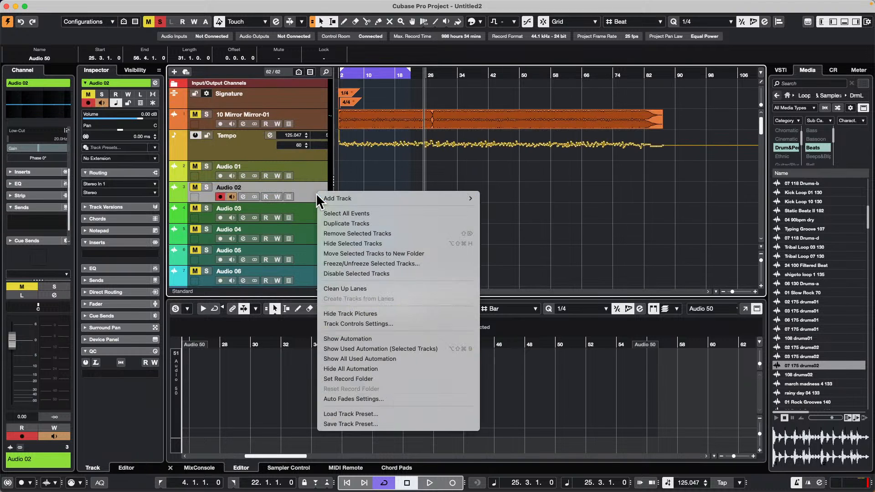
mouse_move(368, 198)
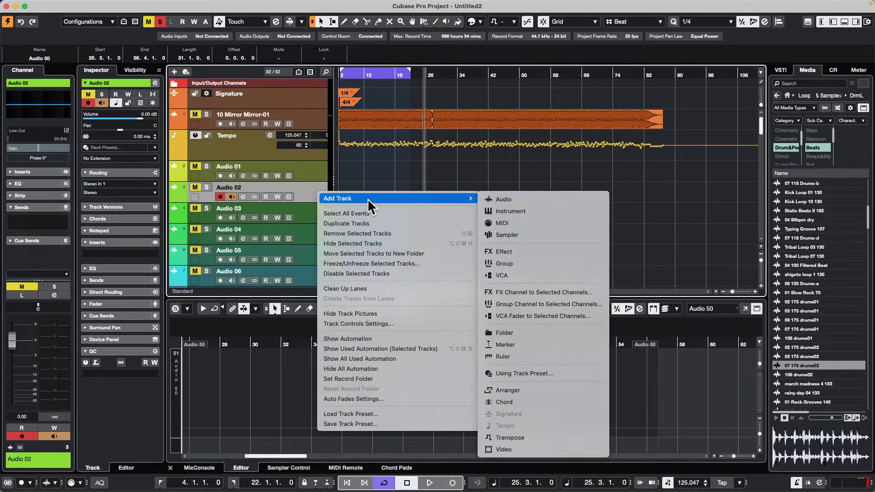
click(537, 223)
click(551, 239)
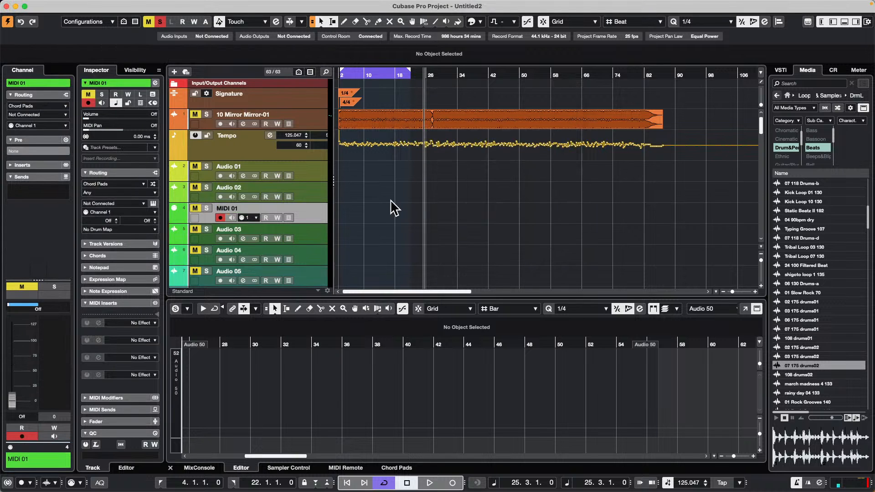
Step: Draw a MIDI part on the new MIDI track from about bar 9 to bar 40 and open it in the Key Editor
right_click(376, 211)
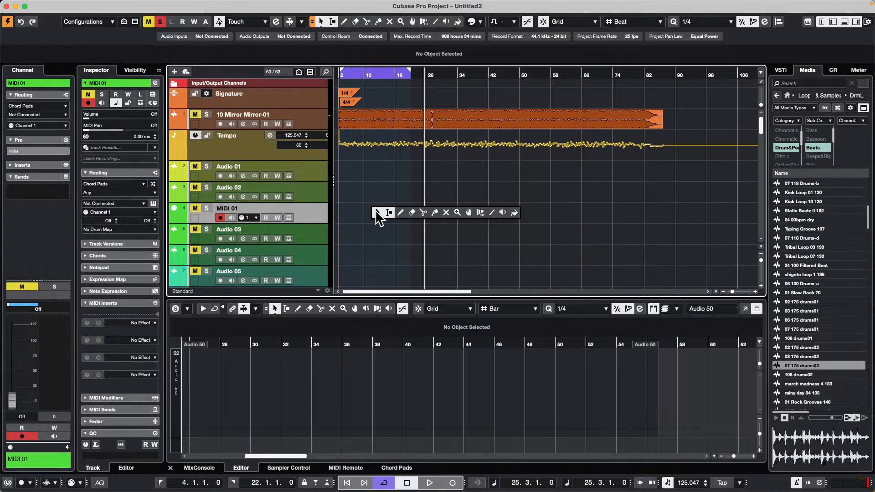
click(399, 212)
drag(362, 213, 479, 214)
double_click(411, 219)
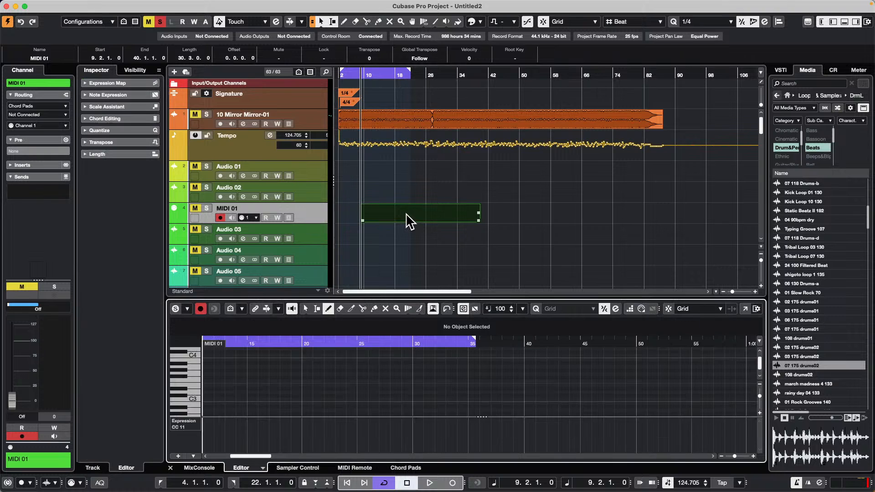
Step: Draw five long notes between about bars 15 and 34 around C3 to G3, and return to the Object Selection tool
drag(246, 381, 338, 376)
mouse_move(275, 400)
mouse_down()
mouse_move(345, 401)
mouse_move(393, 381)
mouse_up()
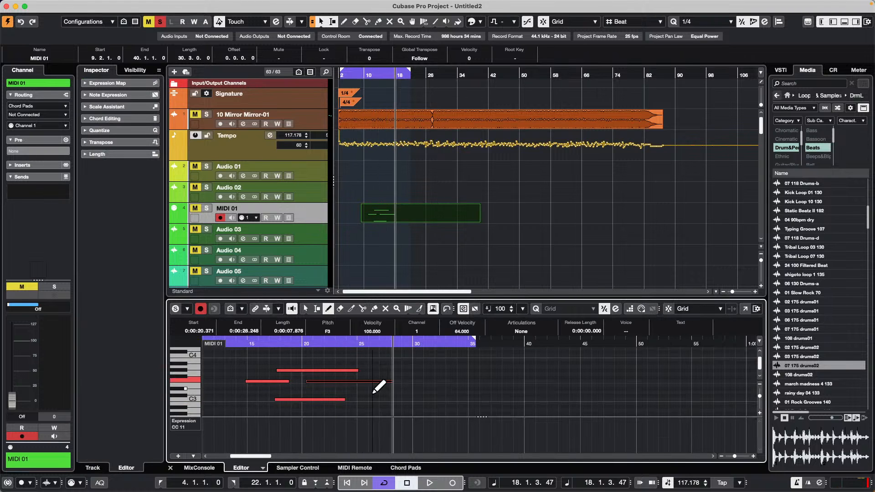
drag(362, 407, 448, 406)
drag(393, 381, 459, 381)
key(1)
click(411, 396)
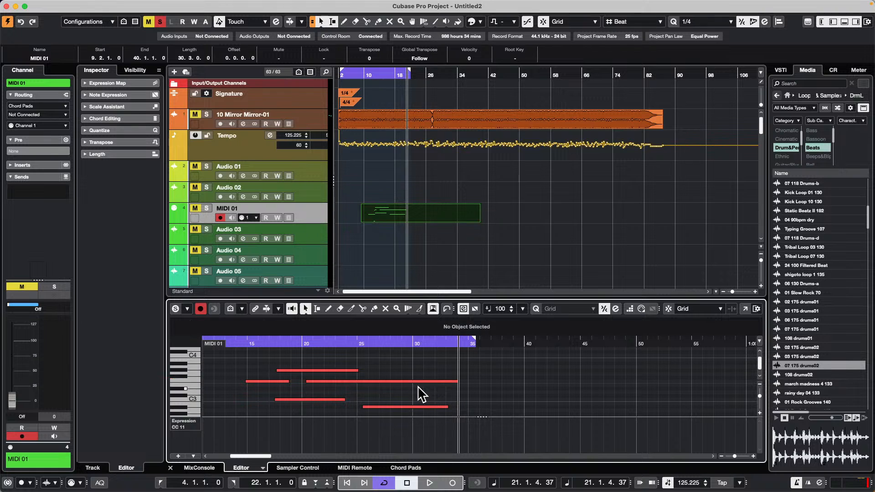
Step: Review the Editing page of the Preferences, apply the settings and close the dialog
click(123, 6)
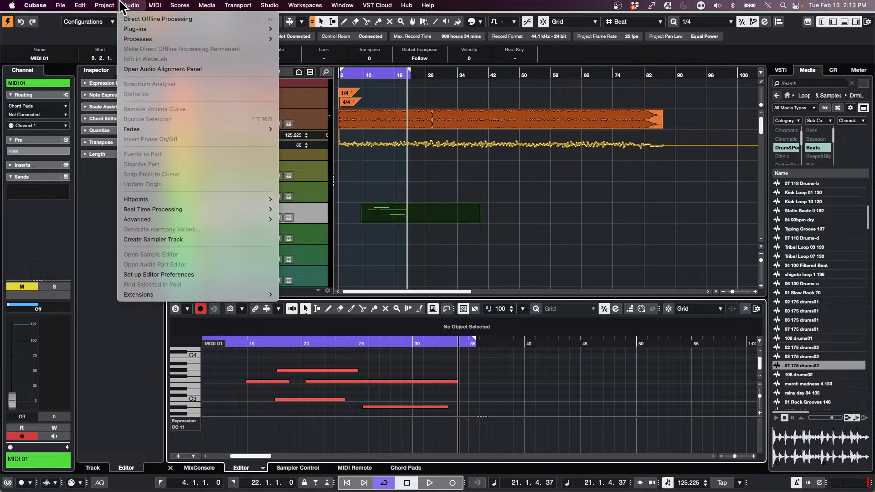
mouse_move(88, 6)
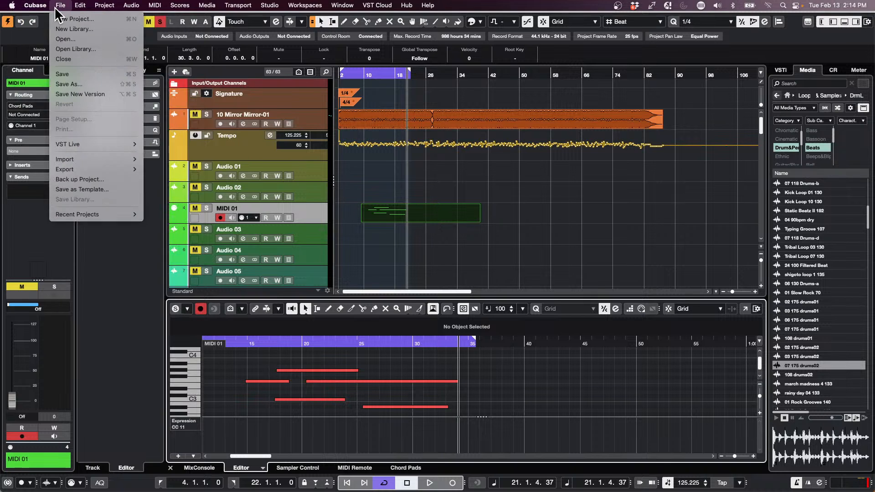
mouse_move(35, 5)
click(42, 34)
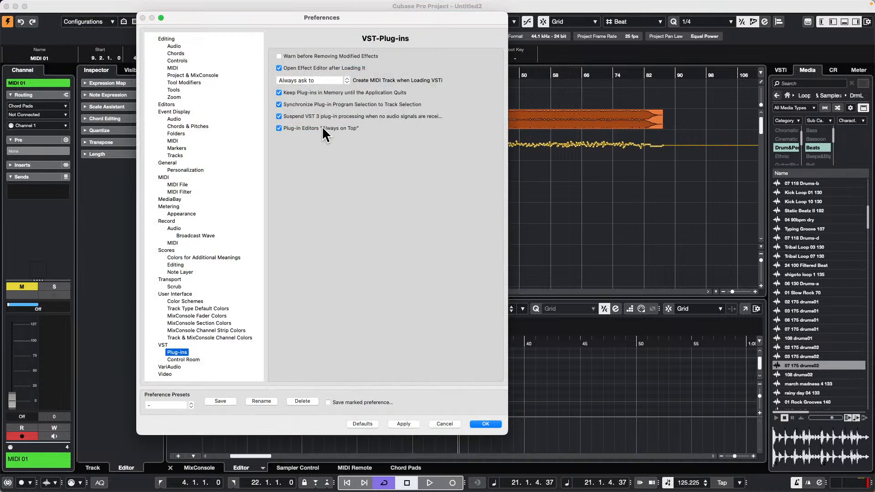
click(166, 39)
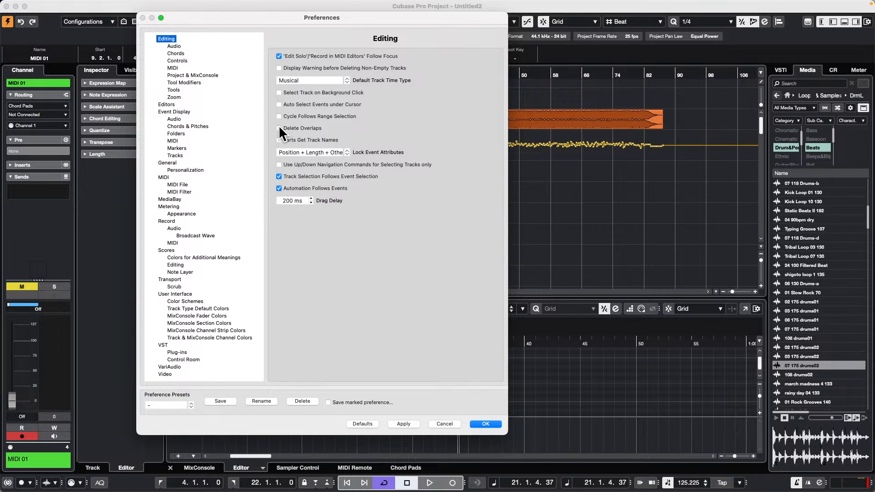
click(408, 424)
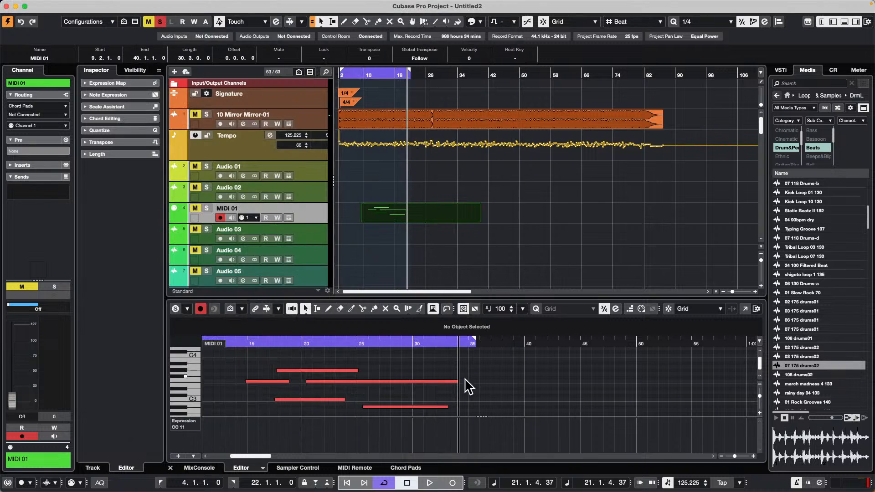
click(486, 424)
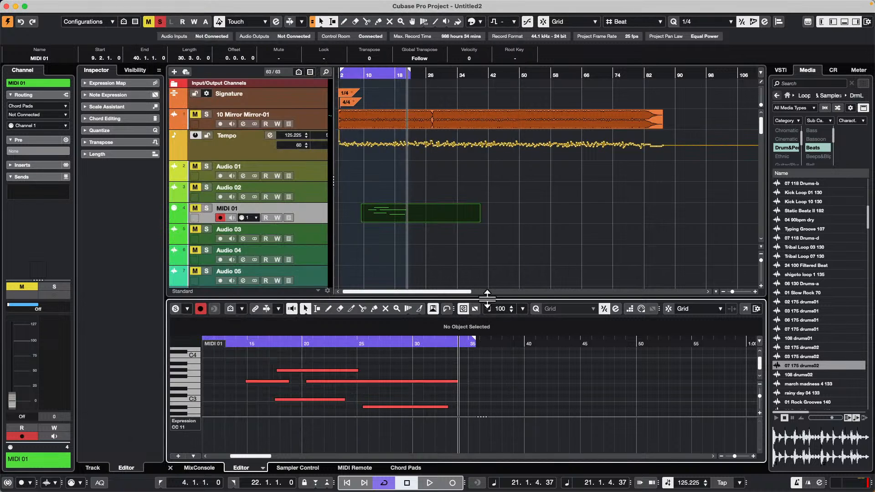
Step: Enlarge the Key Editor's height so that more of the pitch range fits
drag(486, 297, 506, 213)
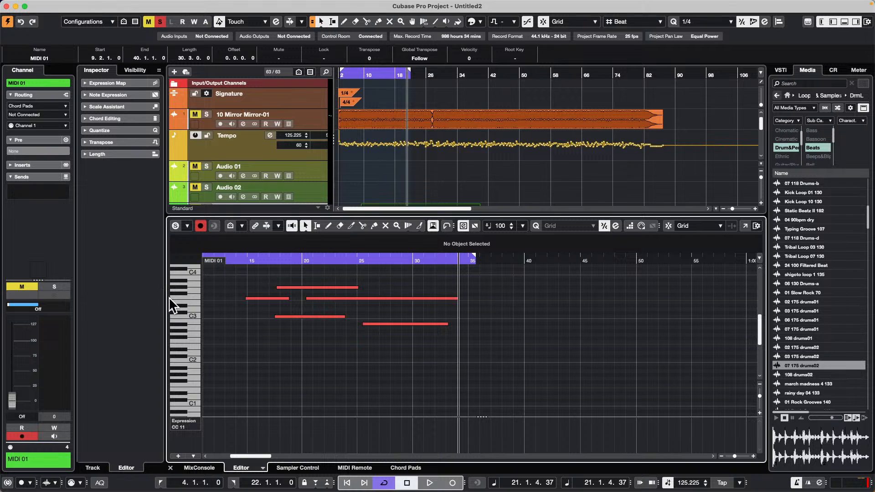
Step: Move the lowest long note up to C3 at about bar 23 so it overlaps the end of the existing C3 note
drag(172, 299, 230, 307)
drag(409, 369, 326, 358)
click(292, 352)
click(331, 355)
drag(451, 358, 398, 358)
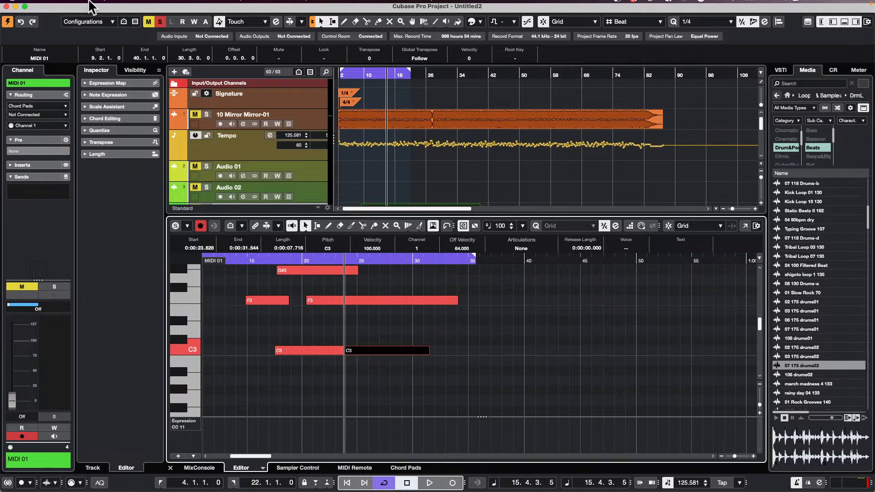
Step: Examine the available edit and MIDI commands, including their functions, for handling overlapping notes
click(131, 5)
mouse_move(82, 7)
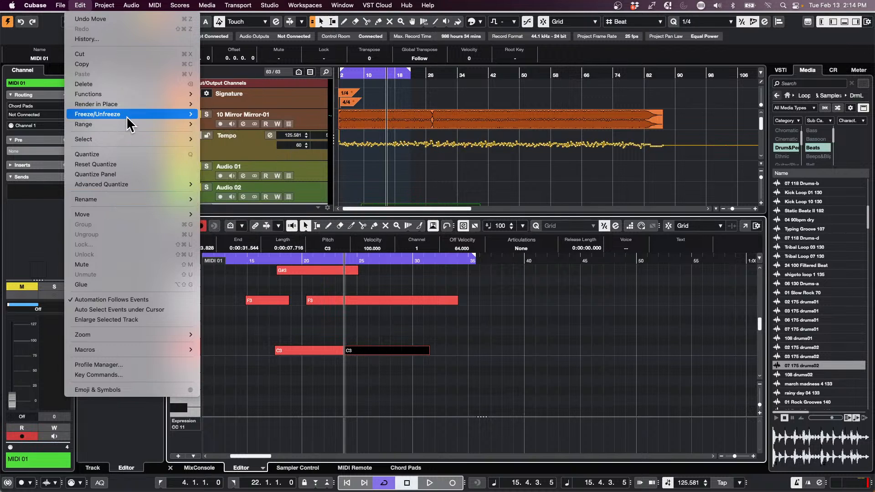
mouse_move(127, 124)
mouse_move(132, 6)
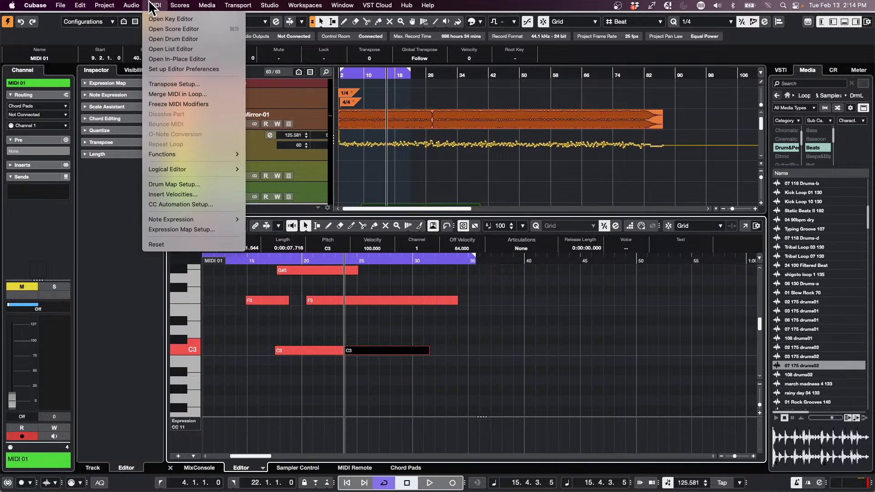
mouse_move(180, 152)
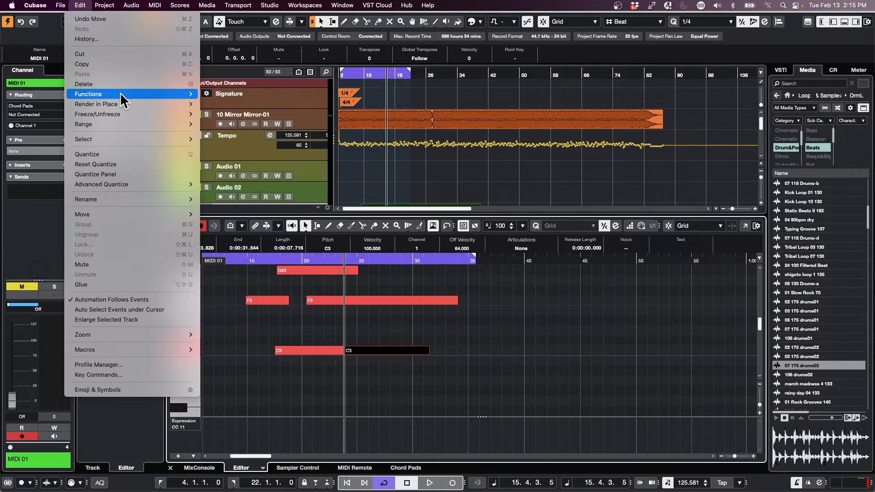
mouse_move(121, 93)
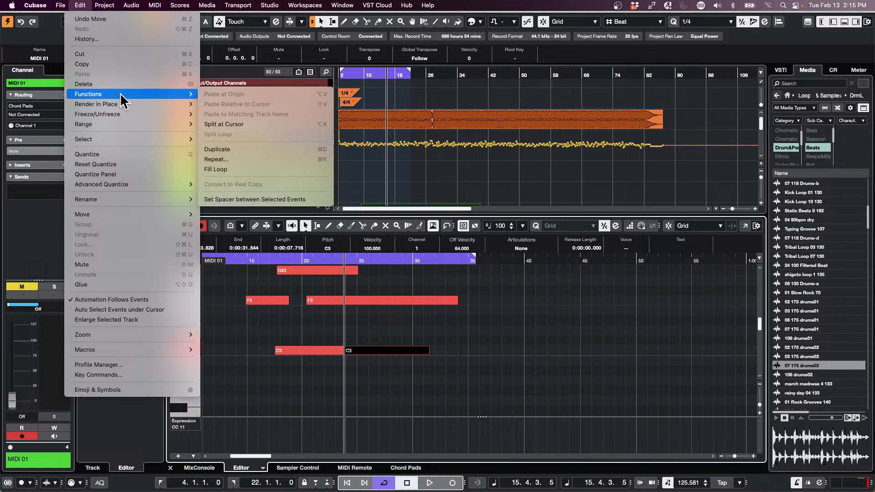
click(403, 345)
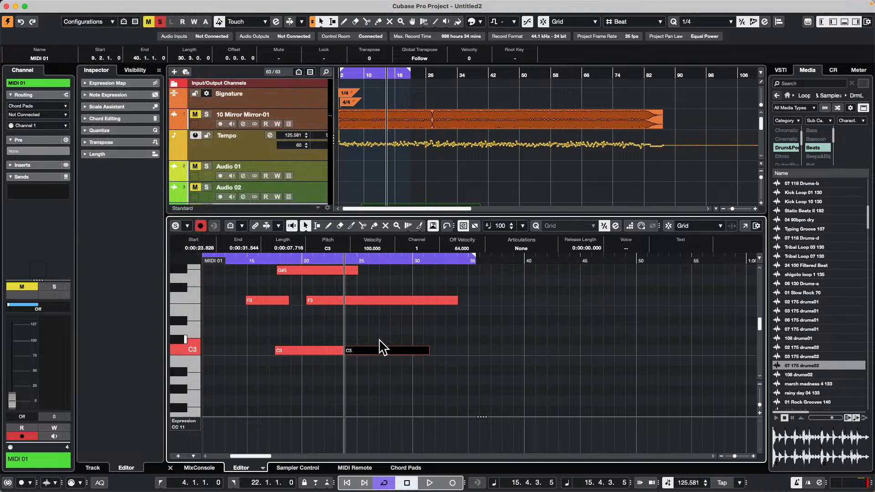
Step: Separate the two C3 notes, placing the first on C#3 at about bar 15 and the second on D3 at about bar 26
drag(372, 349, 432, 350)
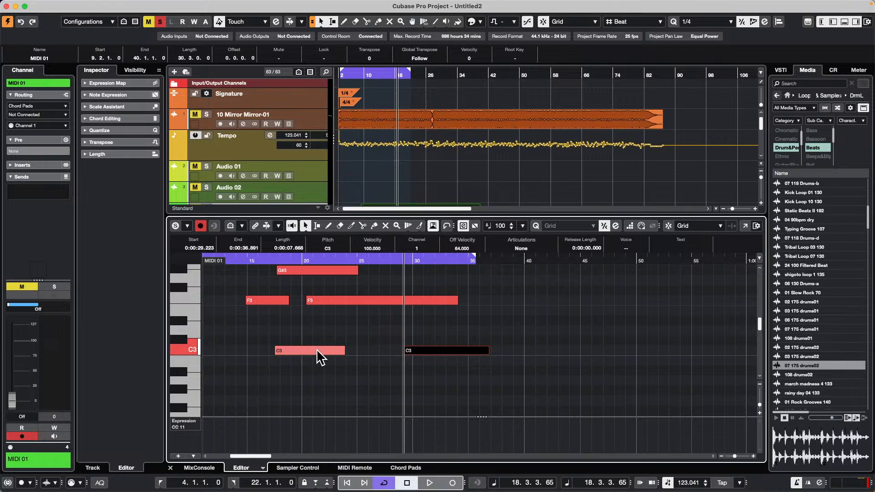
drag(316, 348, 286, 346)
drag(431, 346, 418, 332)
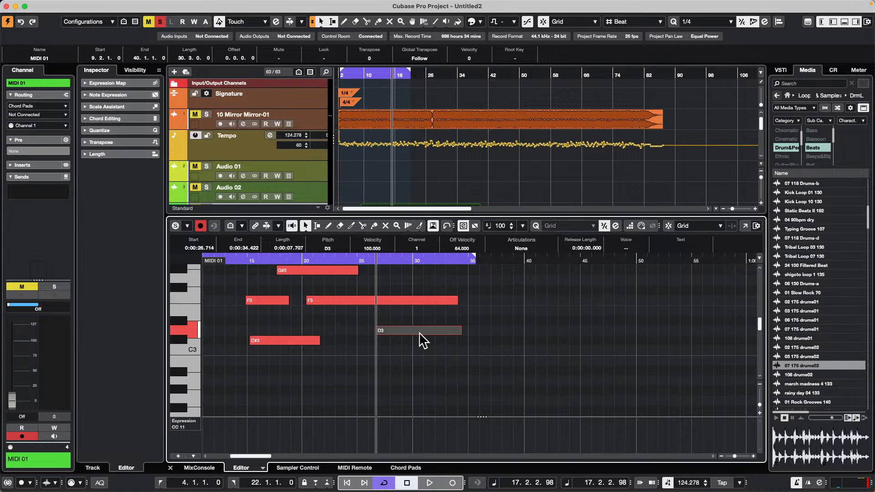
Step: Check the Delete Overlaps option on the Editing page of the Preferences and close the dialog
click(62, 5)
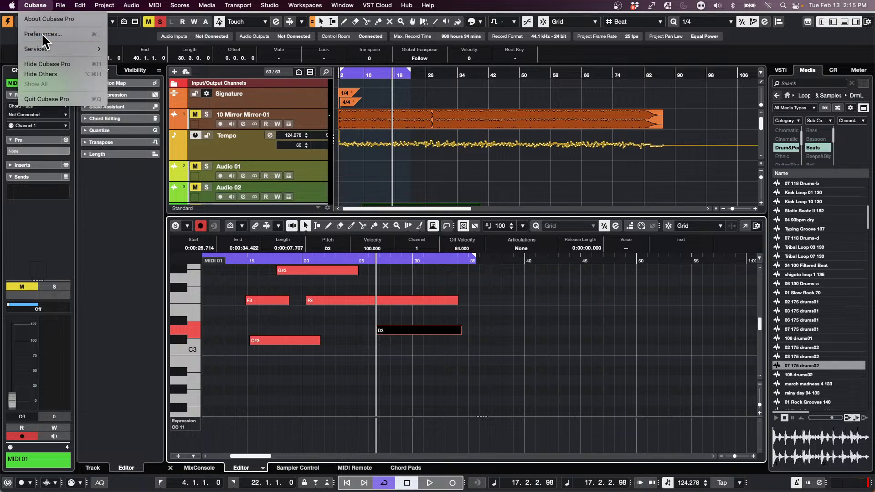
click(45, 31)
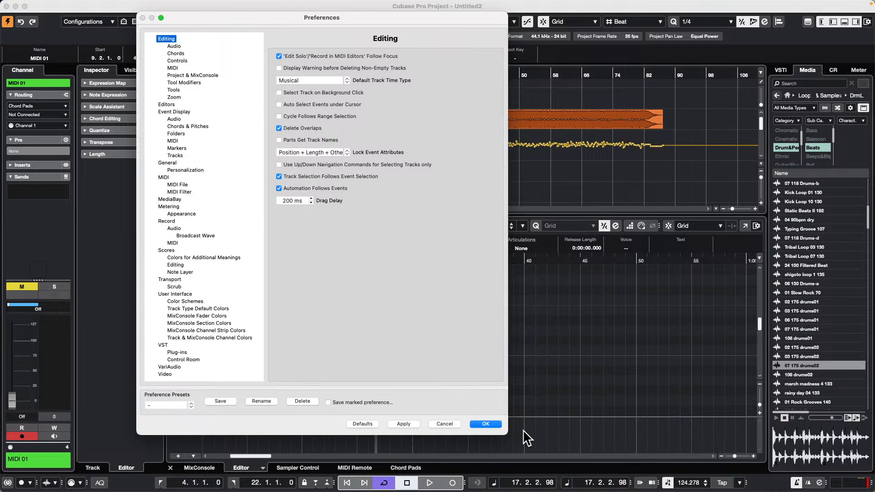
click(486, 424)
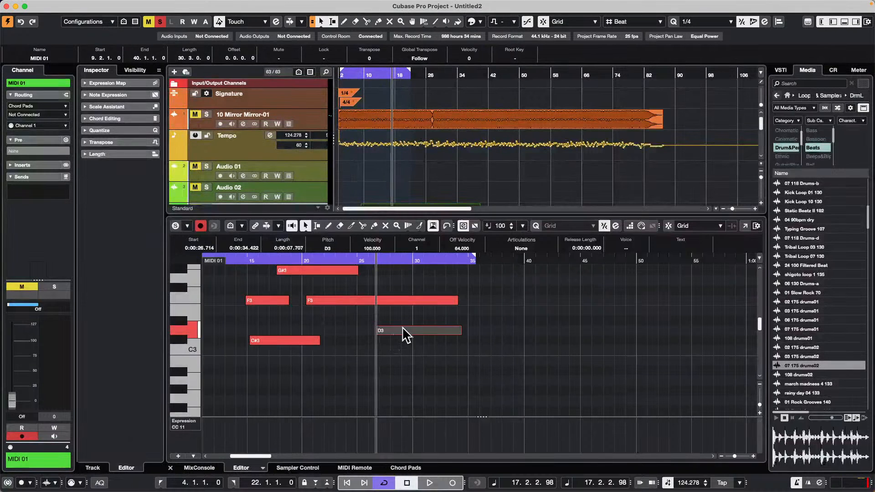
Step: Split the Mirror Mirror audio at about bar 42 and move the section after the cut to start at about bar 55
right_click(481, 130)
click(522, 127)
click(490, 125)
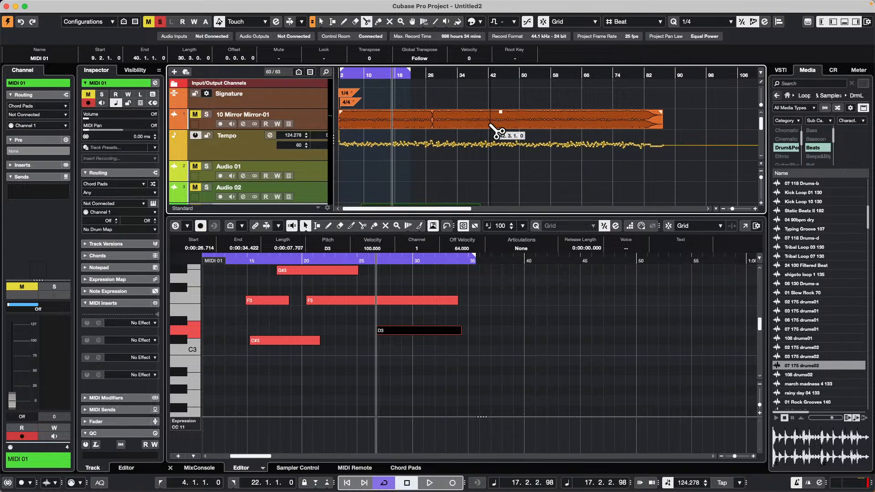
key(1)
drag(545, 121, 606, 118)
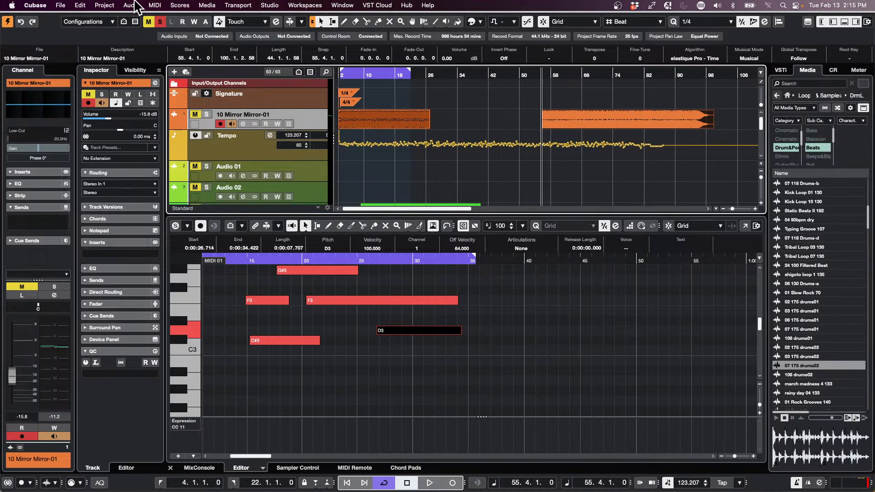
Step: Check which MIDI functions are available while the audio event is selected
click(78, 5)
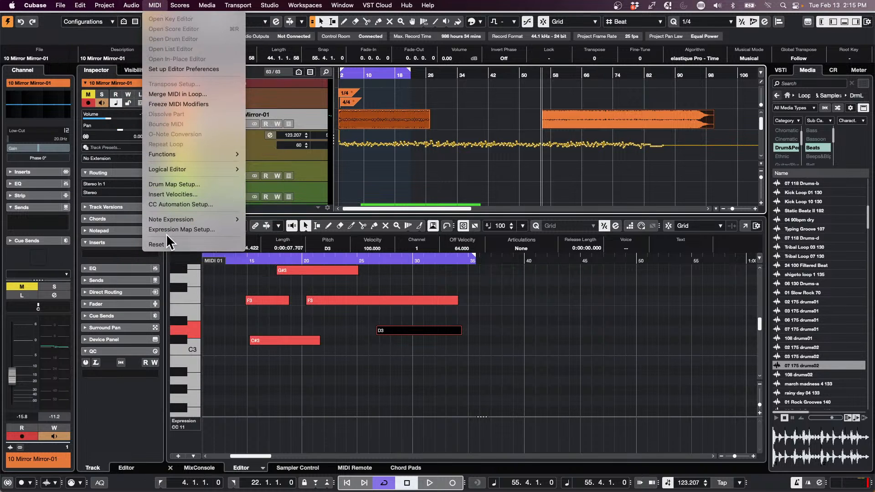
mouse_move(208, 154)
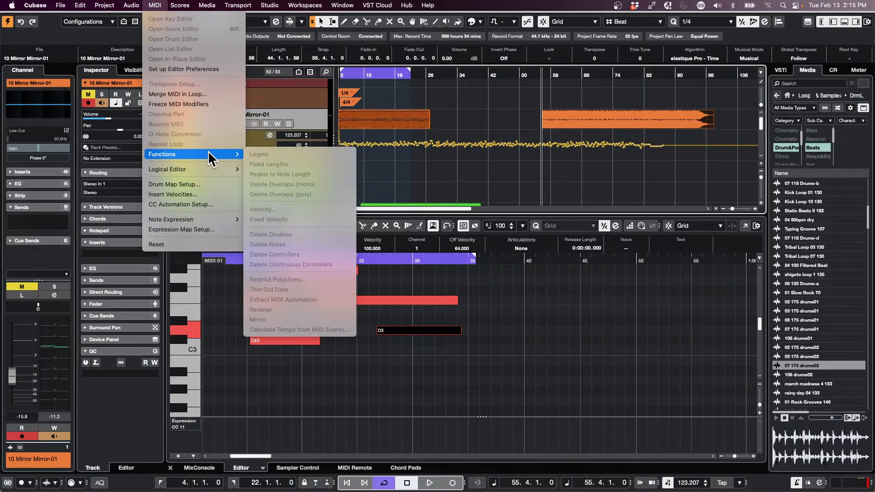
click(402, 346)
Step: Move the D3 note onto the end of the C#3 note at about bar 19 and review the MIDI functions for deleting overlaps
drag(401, 329, 320, 343)
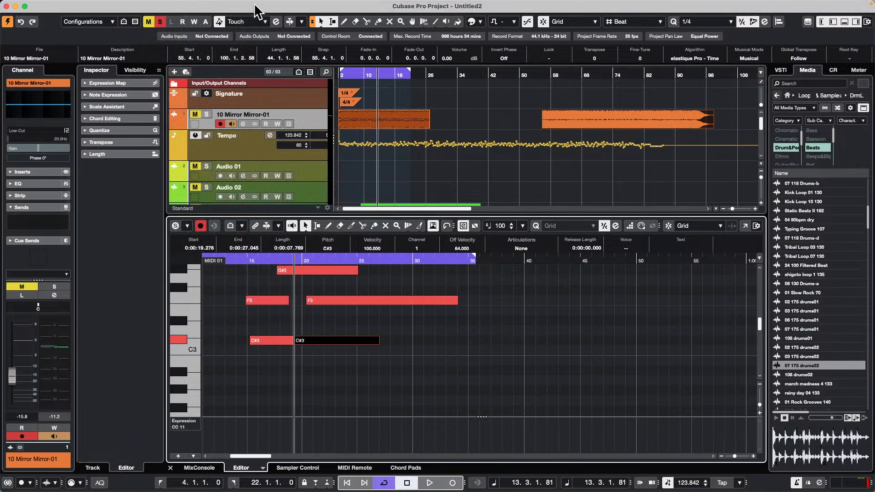
click(79, 6)
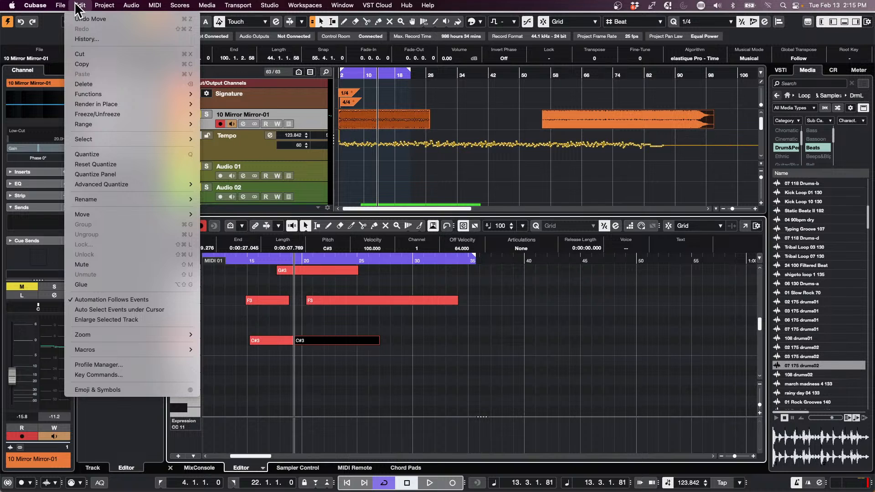
mouse_move(96, 92)
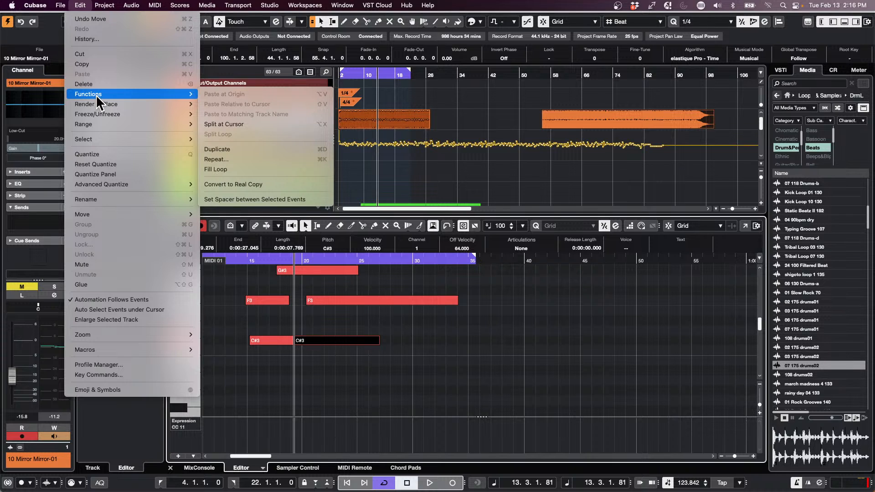
mouse_move(108, 127)
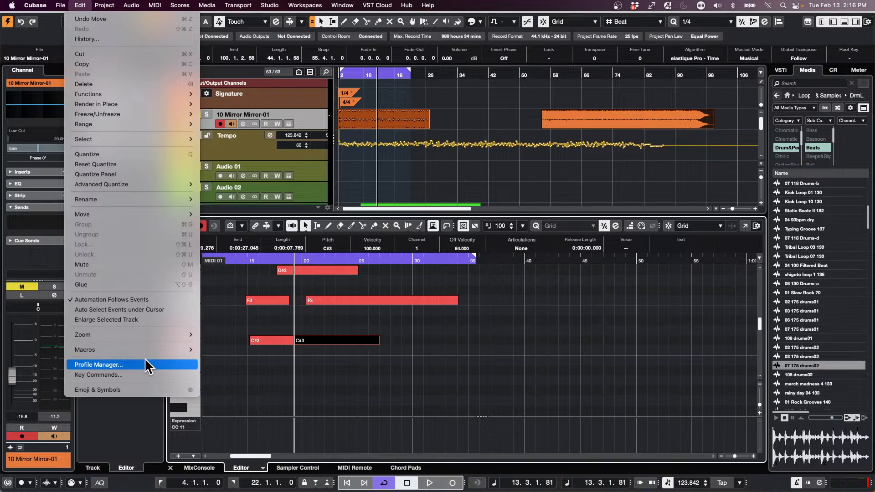
mouse_move(154, 6)
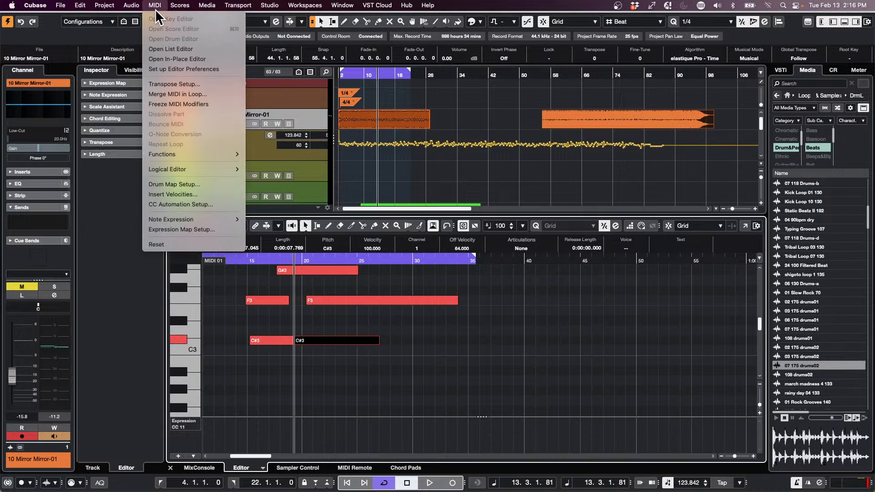
mouse_move(213, 157)
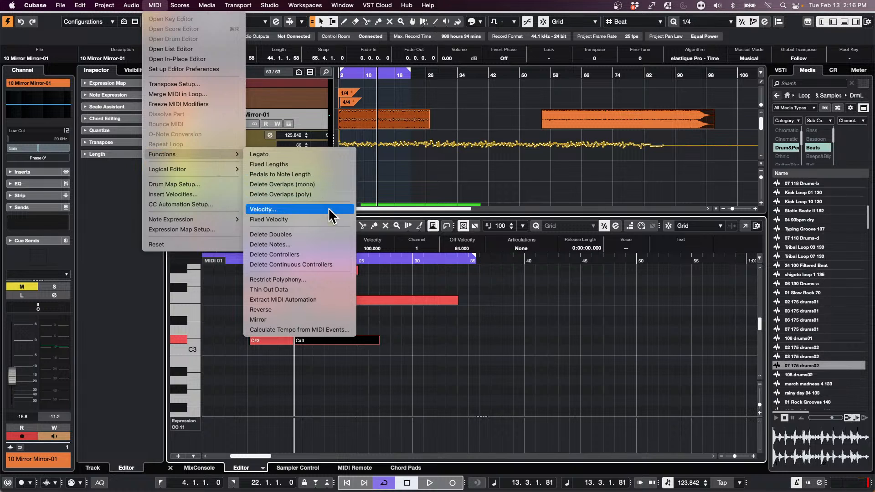
click(505, 329)
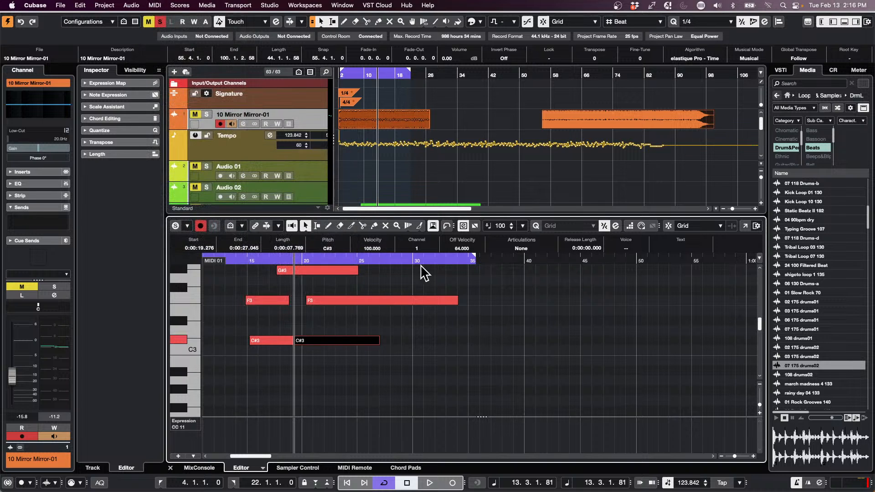
Step: Reposition the two C#3 notes at about bars 17 and 21, with the second covering the end of the first
drag(342, 339, 378, 341)
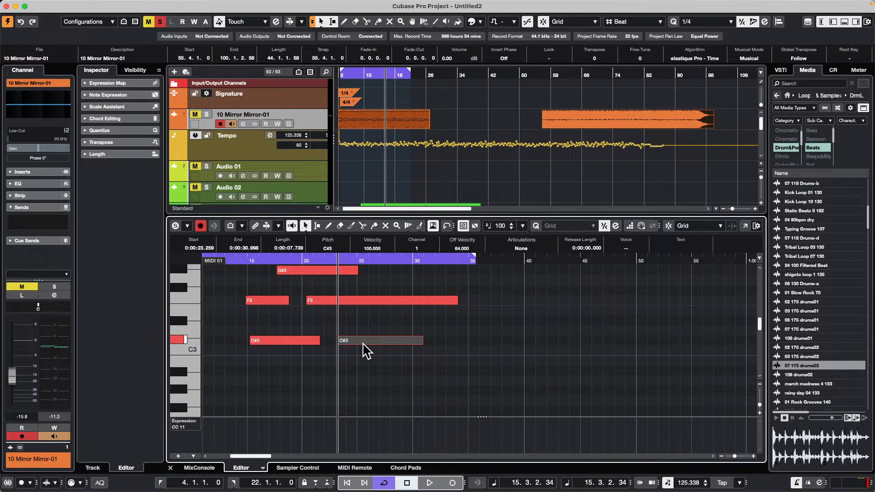
mouse_move(357, 340)
mouse_down()
mouse_move(218, 336)
mouse_move(432, 337)
mouse_move(371, 339)
mouse_up()
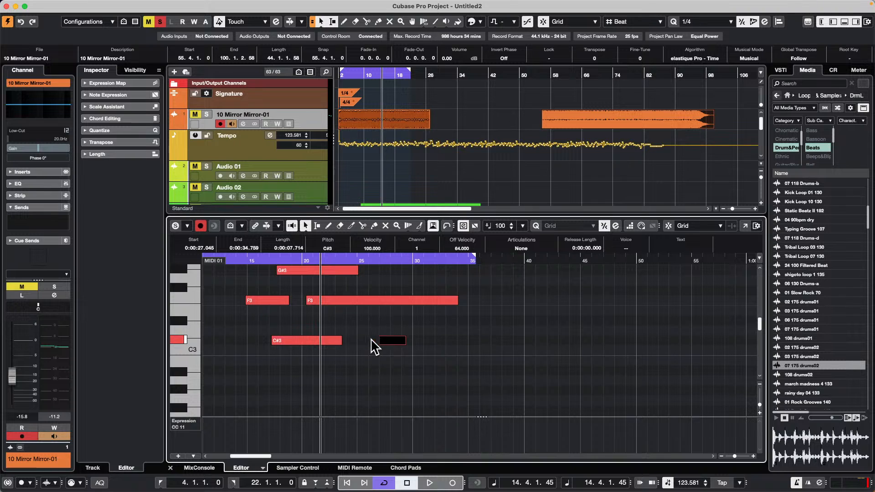
Step: Review the context commands for the first C#3 note, including the tools and Logical Editor options
right_click(304, 339)
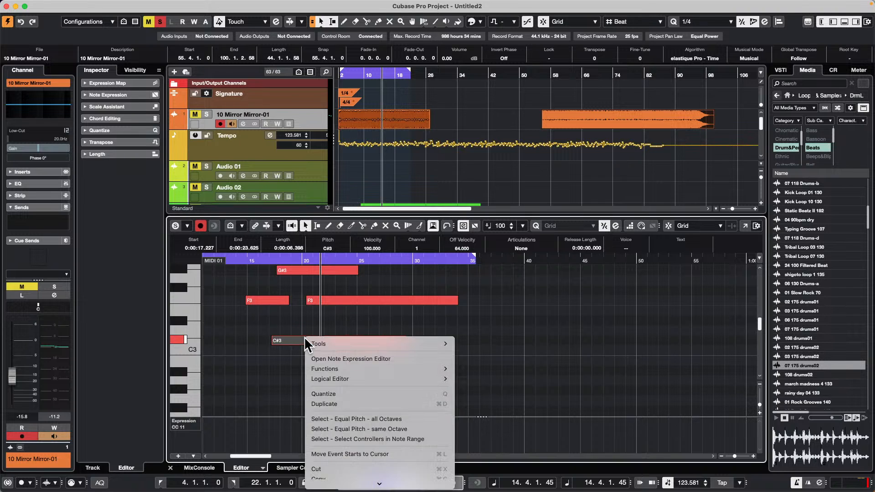
mouse_move(319, 345)
mouse_move(379, 484)
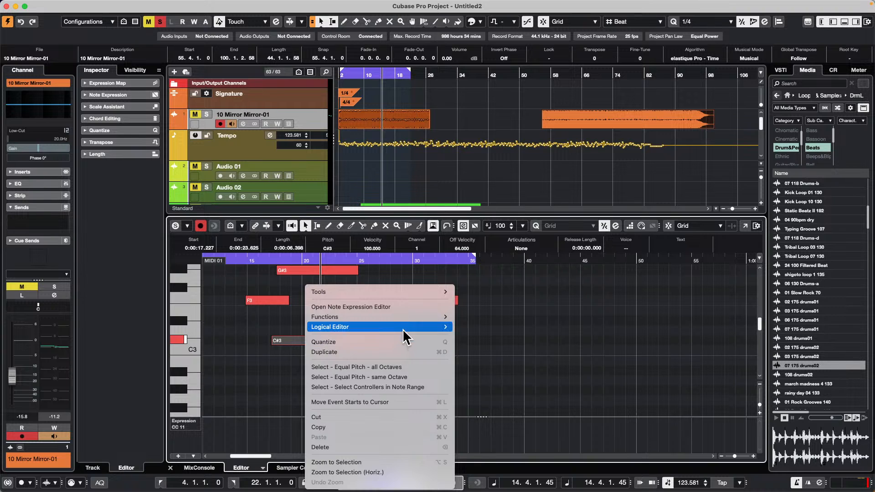
mouse_move(401, 328)
click(518, 358)
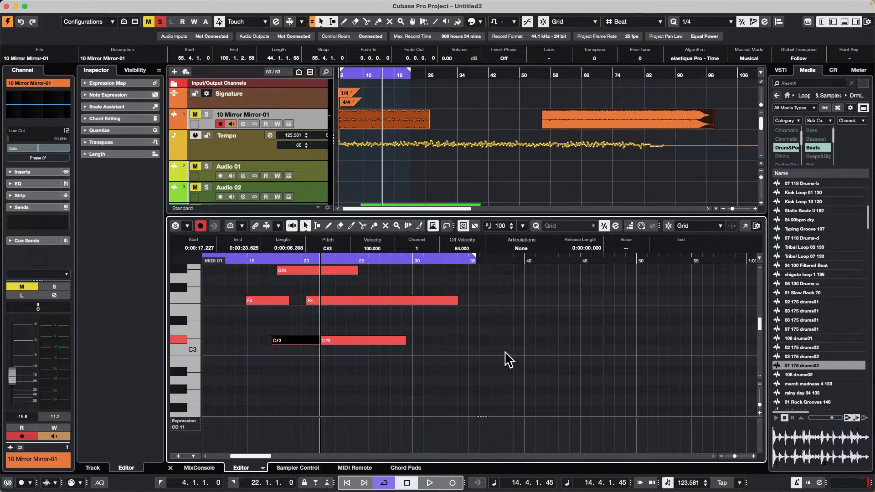
Step: Move the second C#3 note to about bar 32, clear of the first one
drag(346, 341, 467, 342)
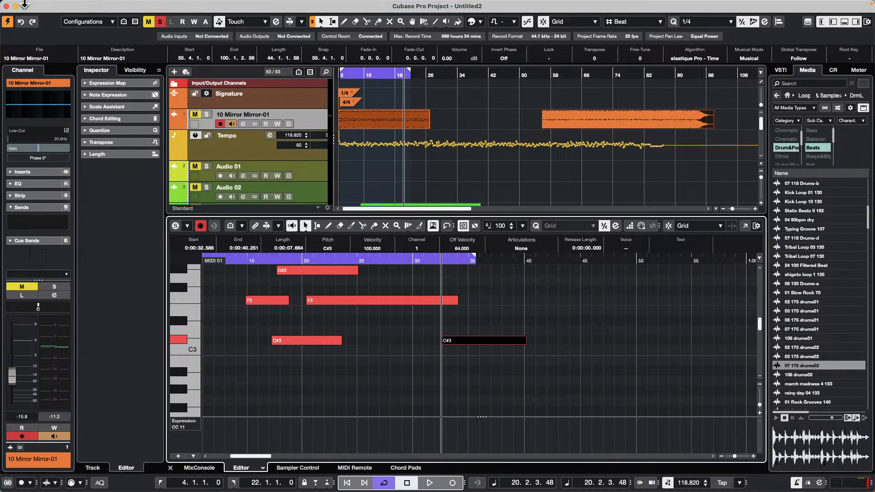
click(130, 5)
click(529, 119)
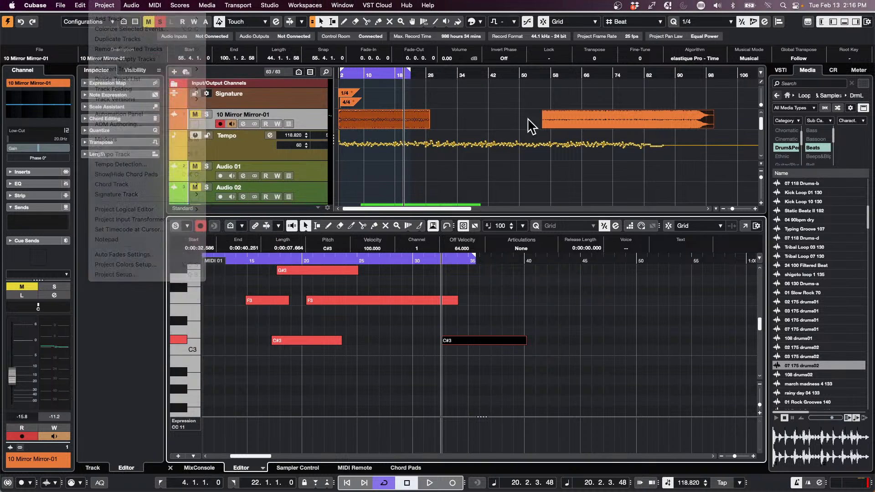
Step: Move the first audio event over the later section at about bar 38, and return it to about bar 11
drag(422, 124, 547, 117)
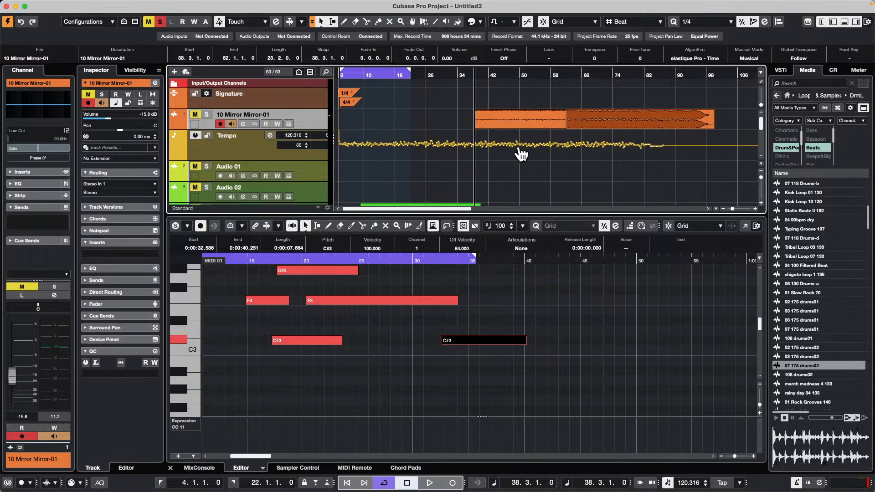
key(super+z)
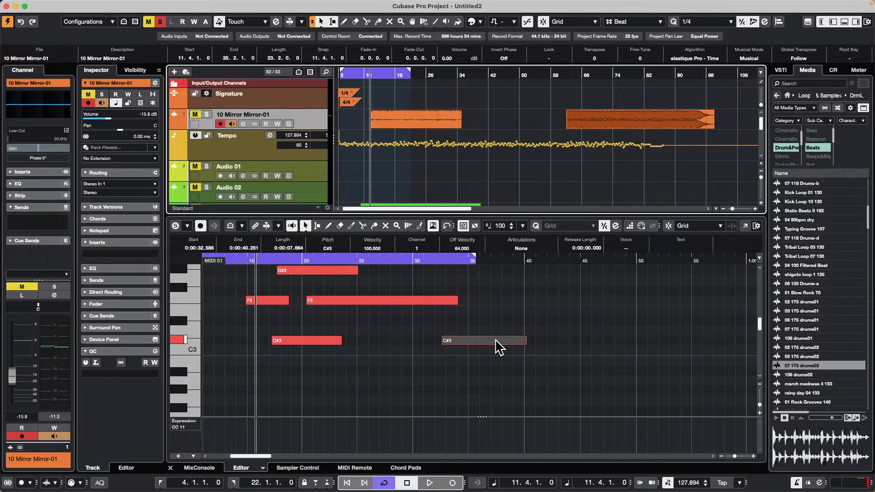
Step: Move the second C#3 note over the end of the first at about bar 21, and review the editing commands, including Advanced Quantize
drag(495, 340, 369, 341)
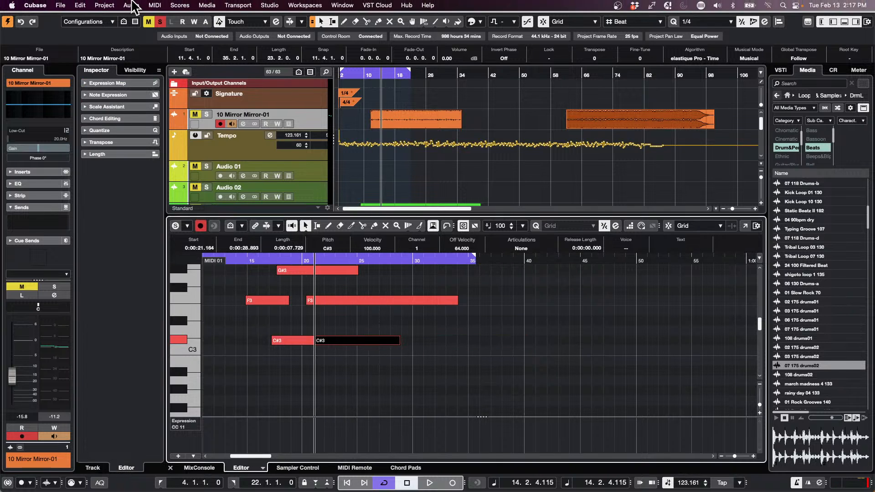
click(106, 6)
mouse_move(87, 7)
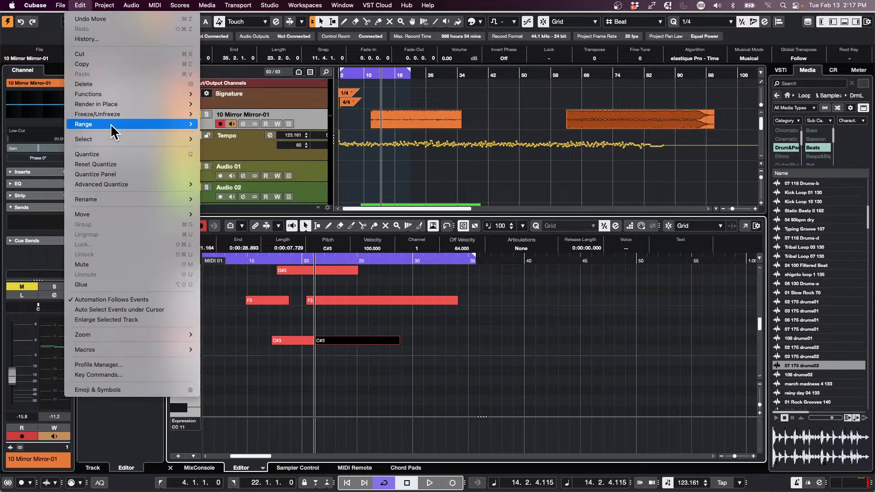
mouse_move(110, 124)
mouse_move(121, 91)
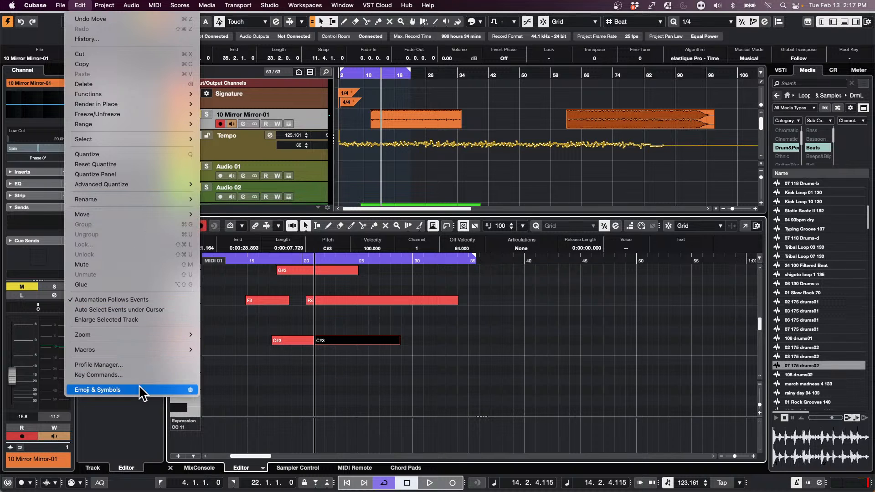
mouse_move(121, 184)
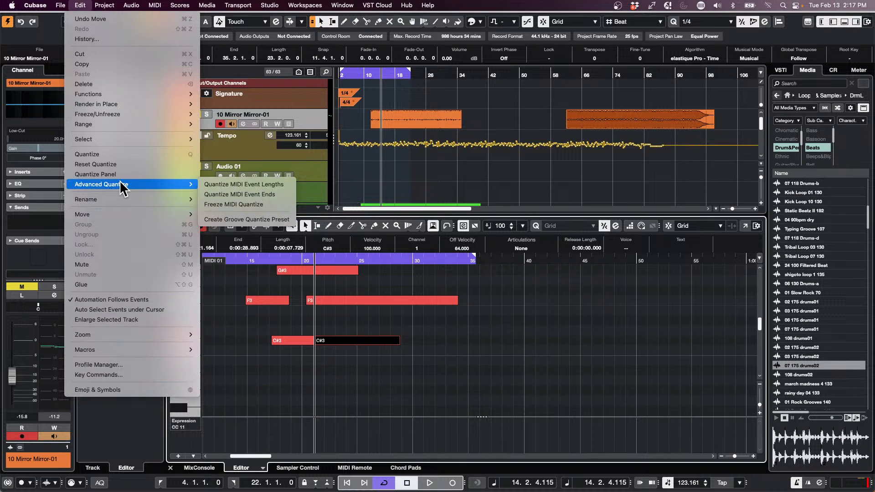
click(594, 301)
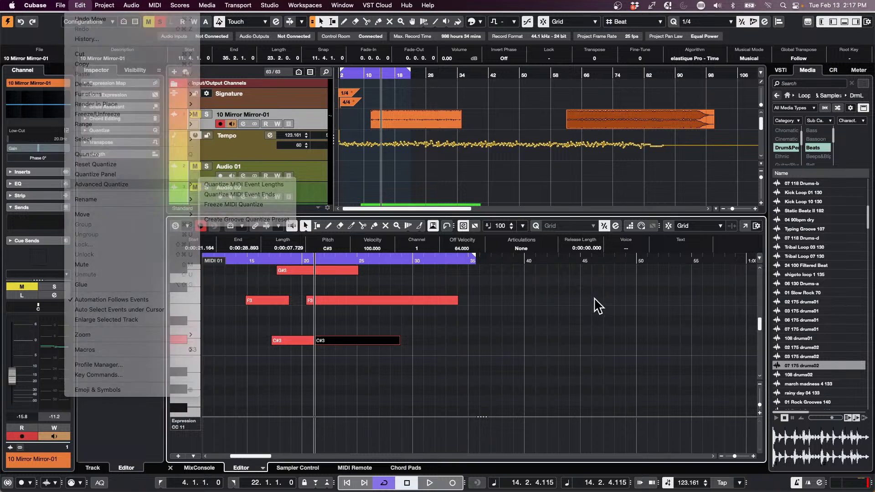
Step: Move the second C#3 note down to C3 at about bar 28, clear of the first one
drag(352, 340, 438, 361)
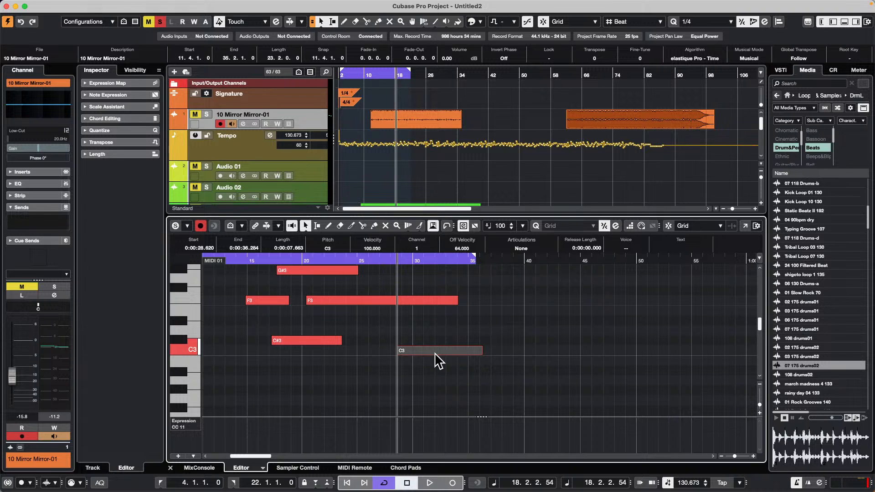
click(438, 358)
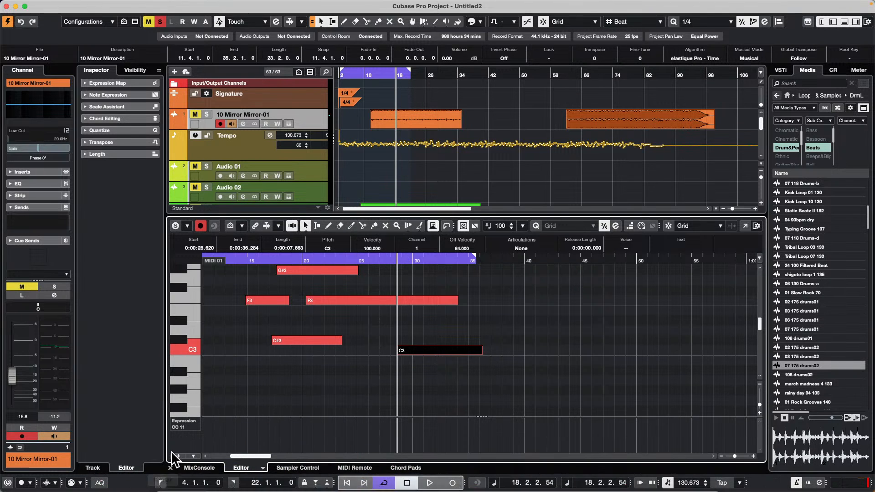
Step: Switch to Safari and search the web for "Cubase 13 trial version"
mouse_move(172, 483)
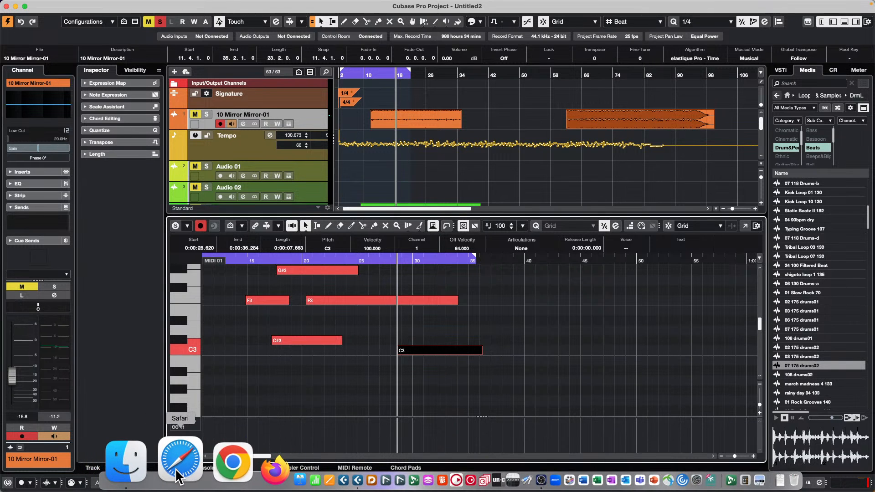
click(169, 455)
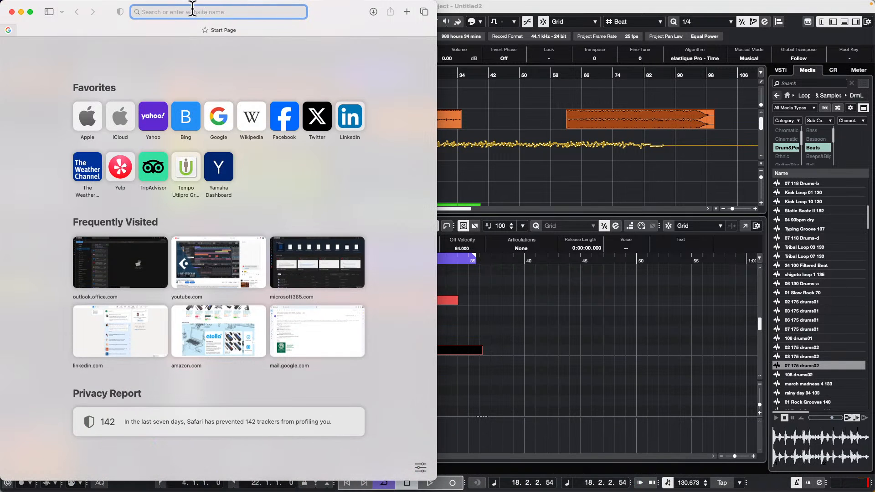
text(Cubase 13 tri)
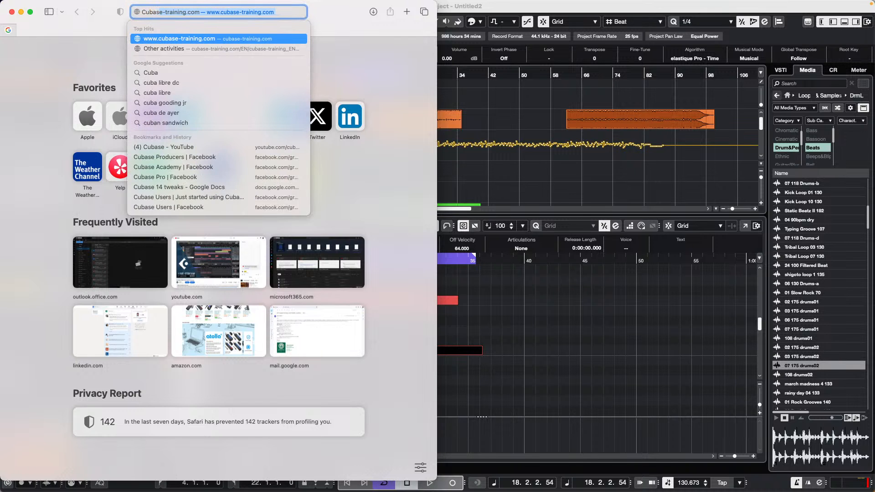
text(al version)
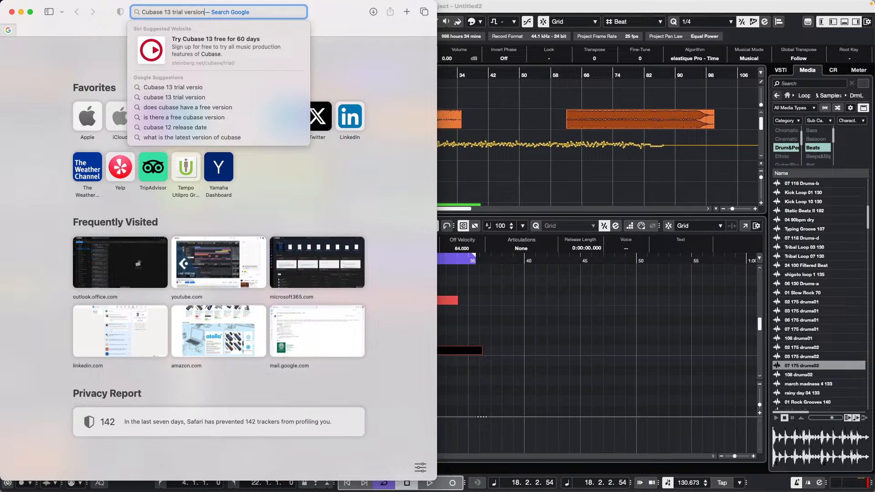
key(Return)
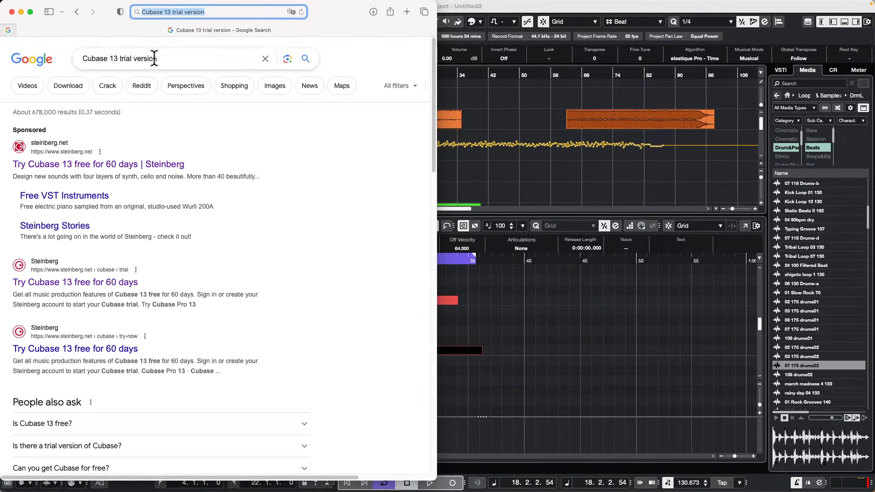
Step: Open Steinberg's Cubase 13 60-day trial page in a full-size window and follow the Cubase Pro 13 trial offer
click(101, 169)
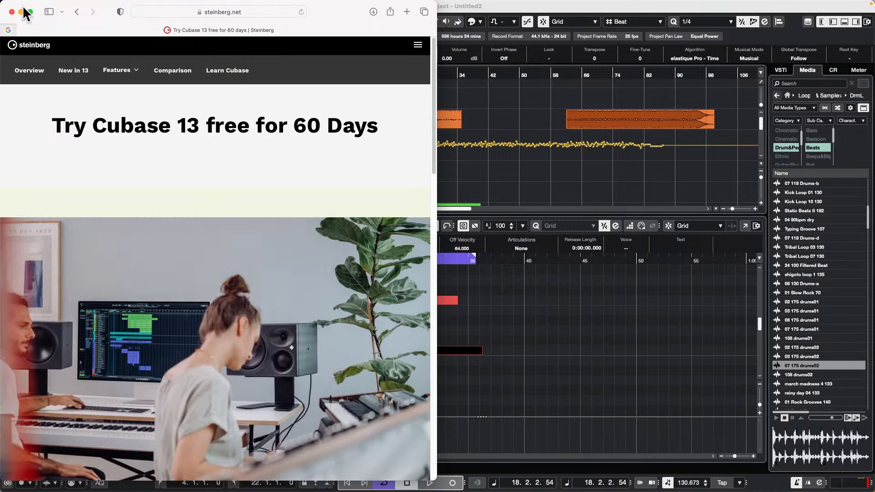
click(31, 11)
scroll(377, 170, down, 7)
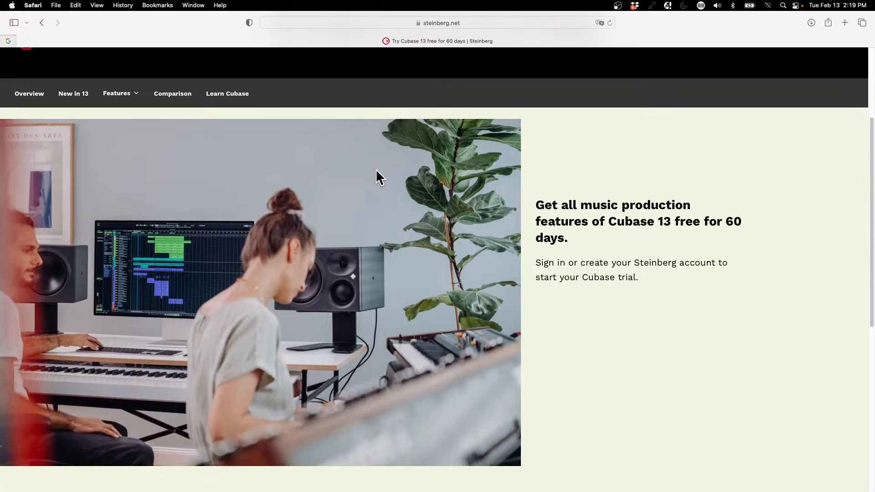
scroll(374, 168, up, 4)
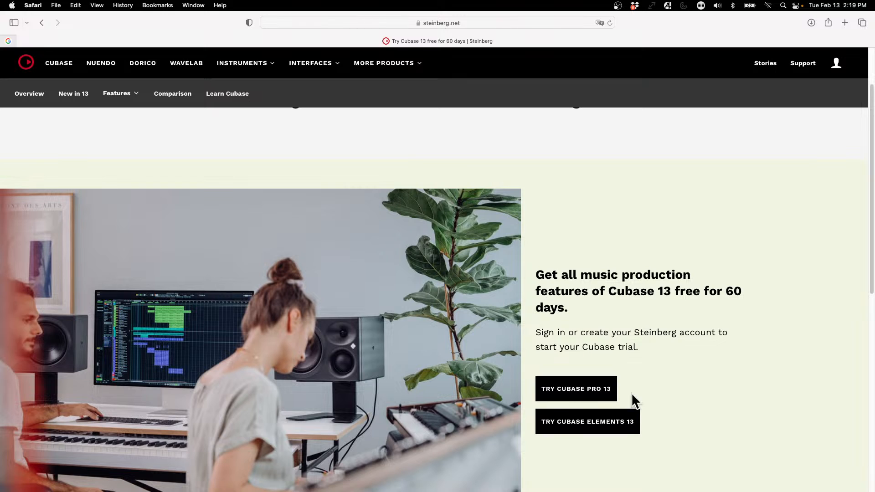
click(595, 394)
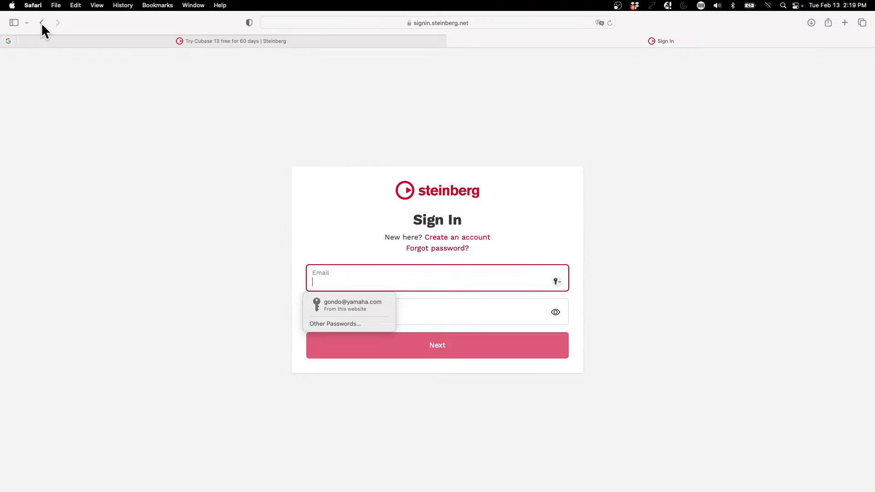
Step: Leave the trial sign-in page, quit Safari and return to the Cubase project
click(40, 23)
click(33, 5)
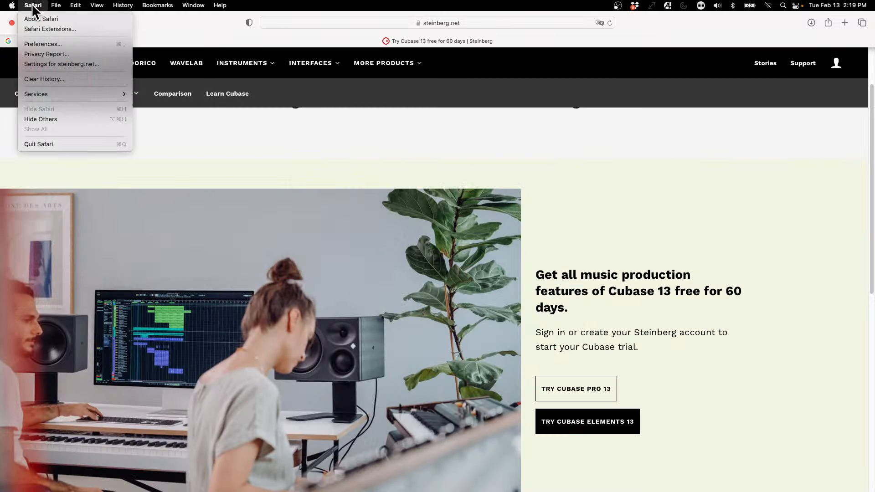
click(55, 144)
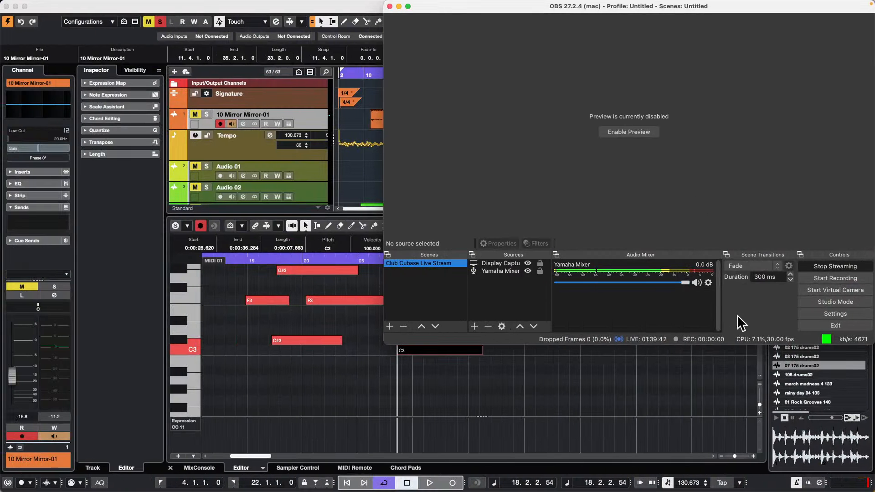
click(341, 167)
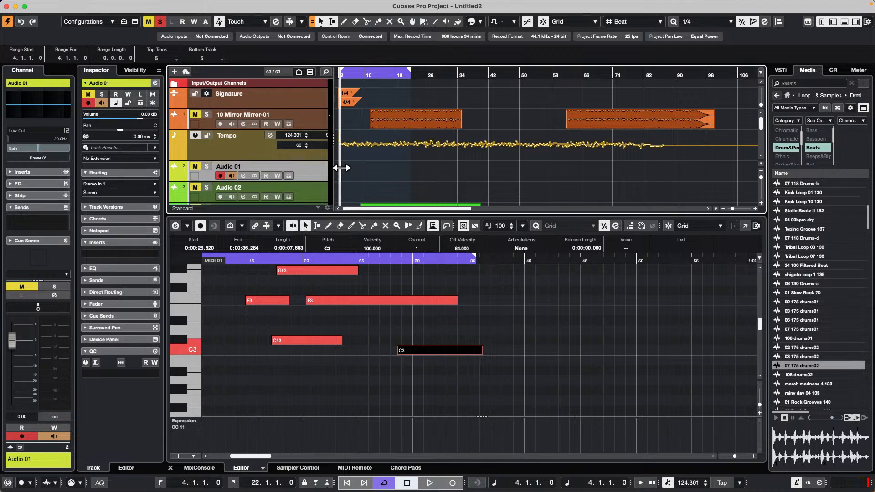
Step: Move the 10 Mirror Mirror-01 track below the Tempo track in the track list
click(401, 74)
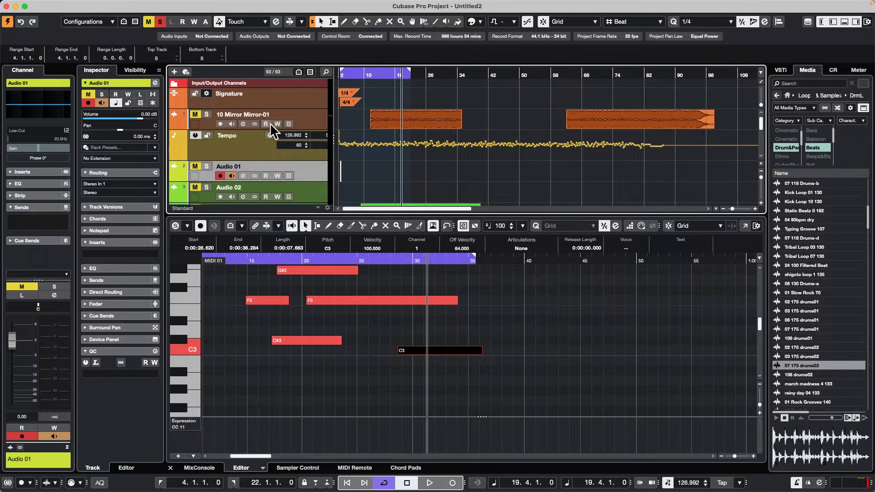
click(312, 124)
drag(310, 126, 309, 130)
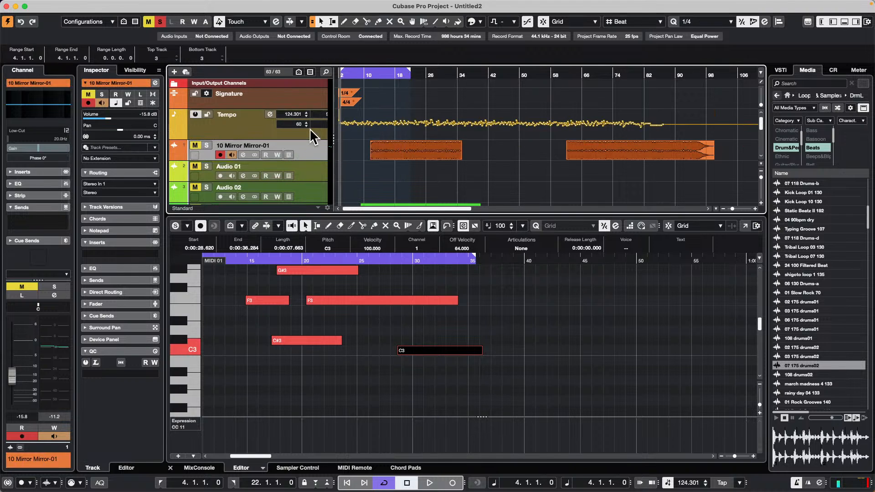
Step: Enlarge the height of the 10 Mirror Mirror-01 track and zoom in on its waveform around bar 22
scroll(293, 161, down, 3)
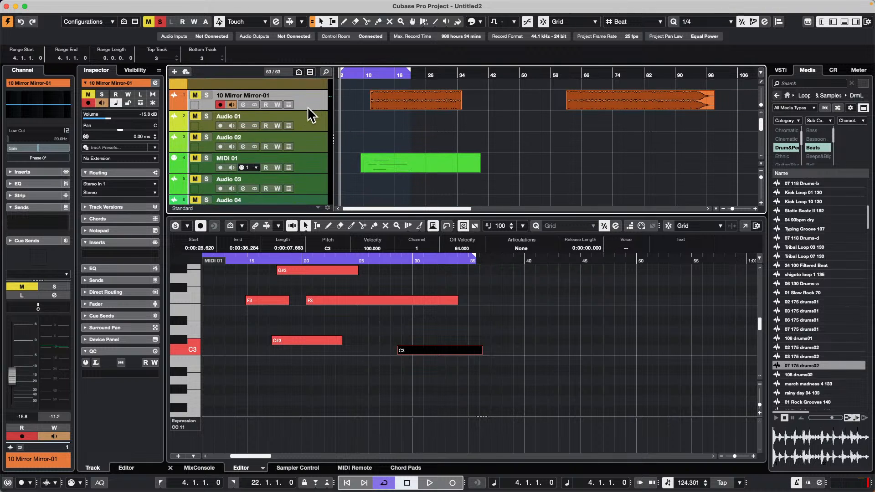
drag(307, 112, 304, 171)
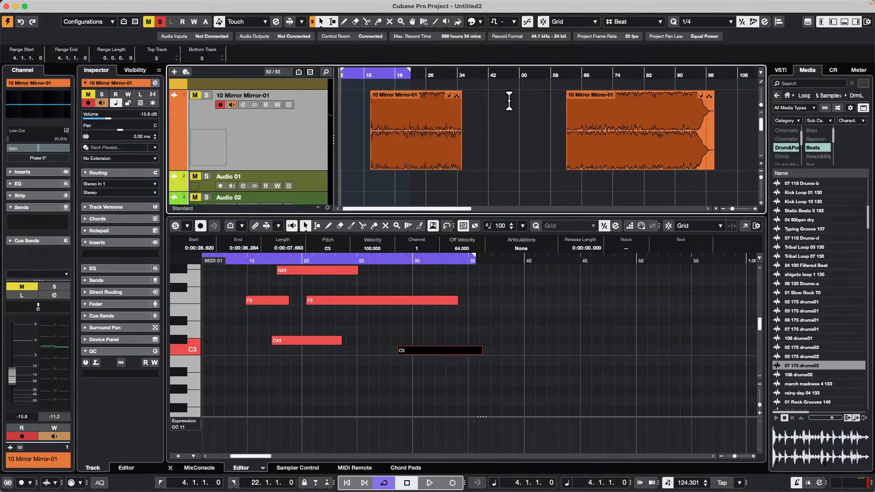
drag(406, 72, 408, 113)
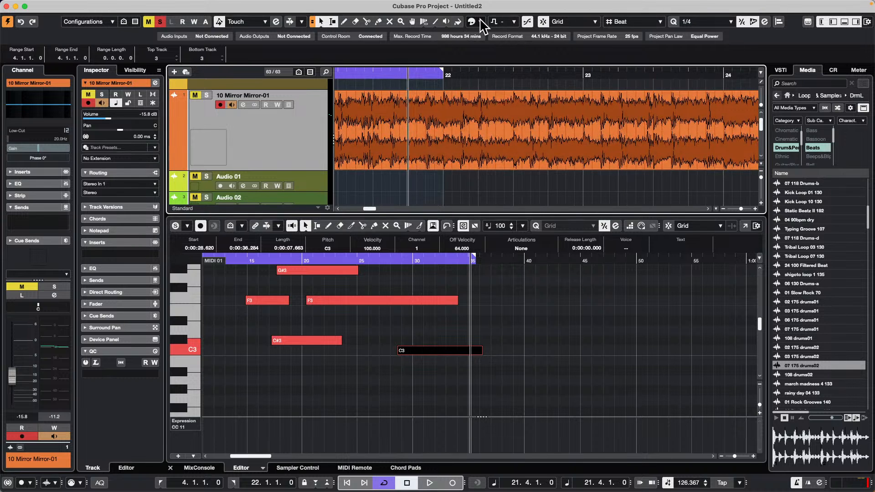
Step: Audition the 10 Mirror Mirror-01 audio event from two points near bar 22 with the Play tool
click(446, 22)
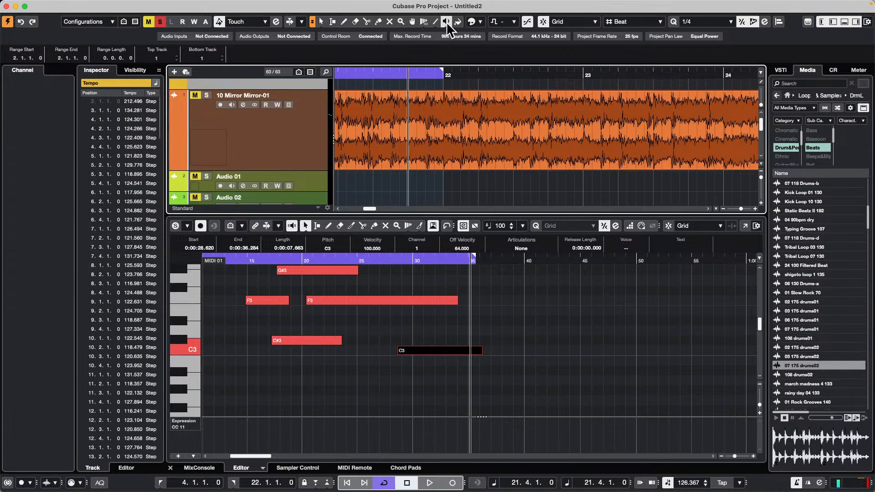
click(435, 133)
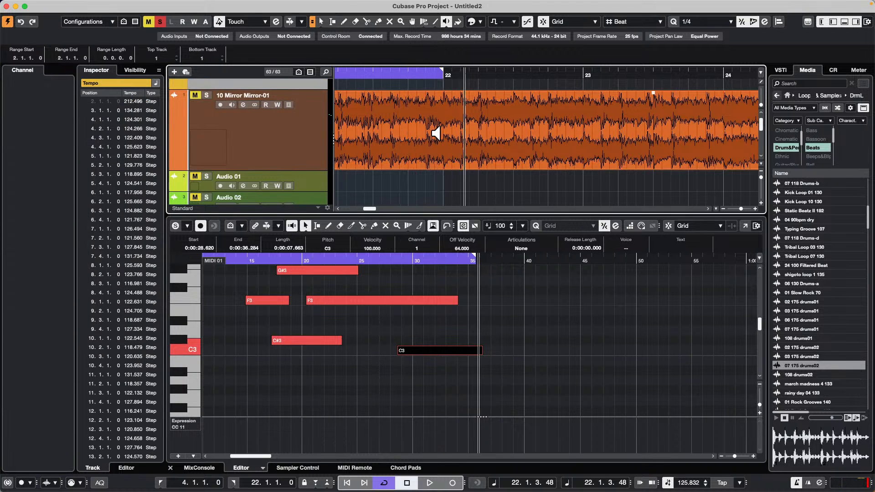
click(384, 118)
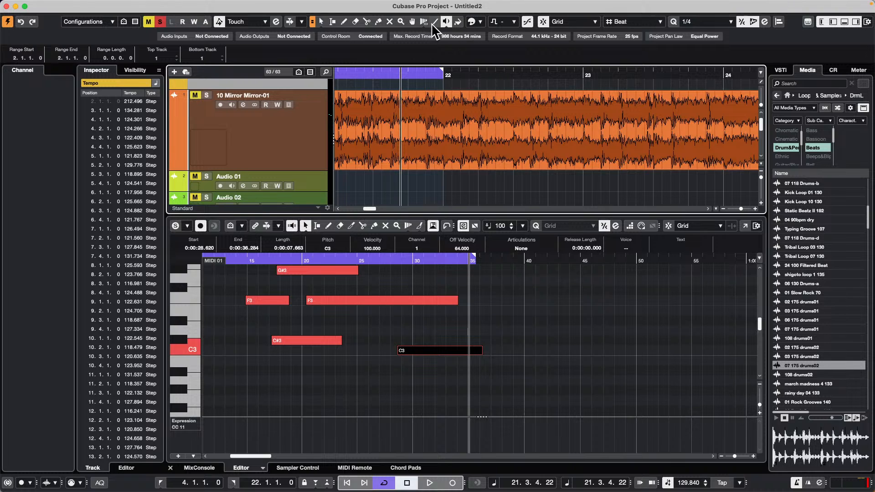
Step: Change the Play tool to Scrub and scrub the audio event backward and forward around bar 22
click(446, 22)
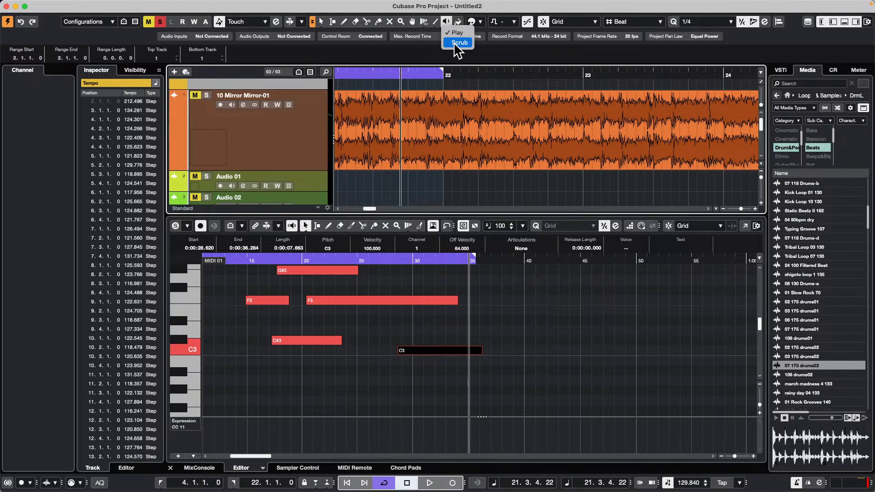
click(460, 42)
drag(504, 132, 444, 133)
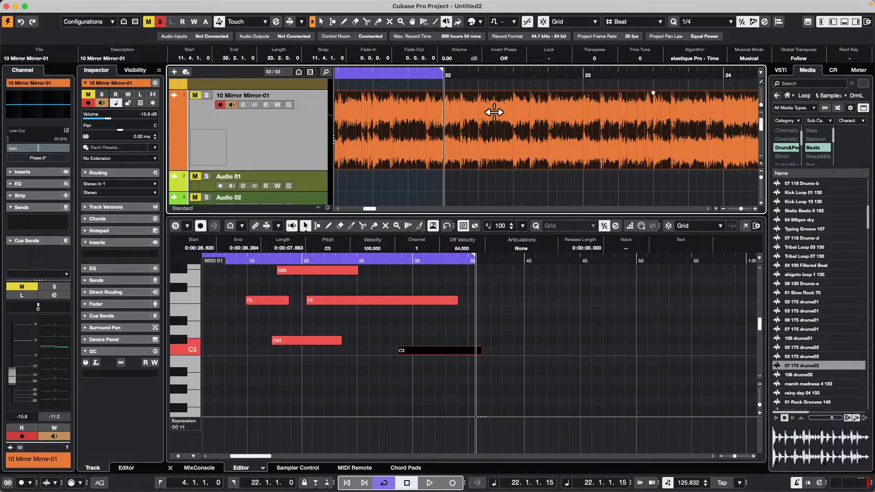
drag(494, 112, 549, 115)
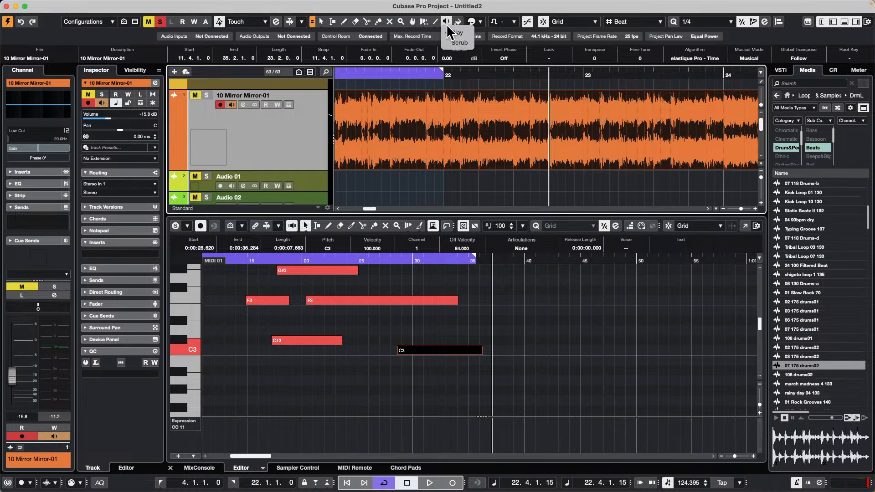
click(446, 23)
Step: Add an instrument track with HALion Sonic below 10 Mirror Mirror-01 and reposition the plug-in window so it is fully in view
right_click(286, 134)
mouse_move(400, 141)
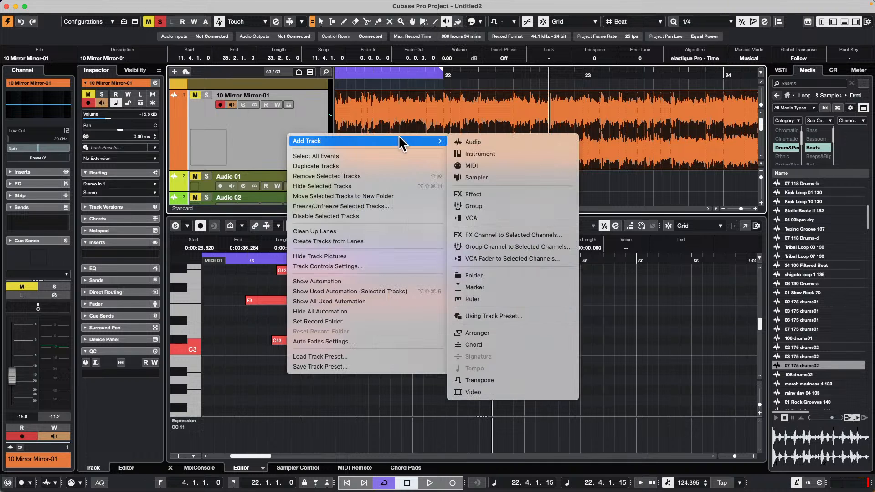
click(512, 154)
click(513, 160)
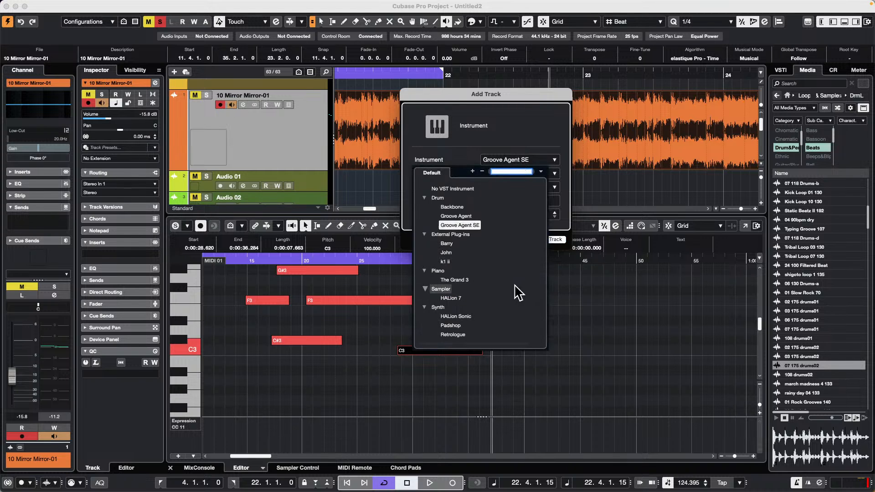
click(469, 317)
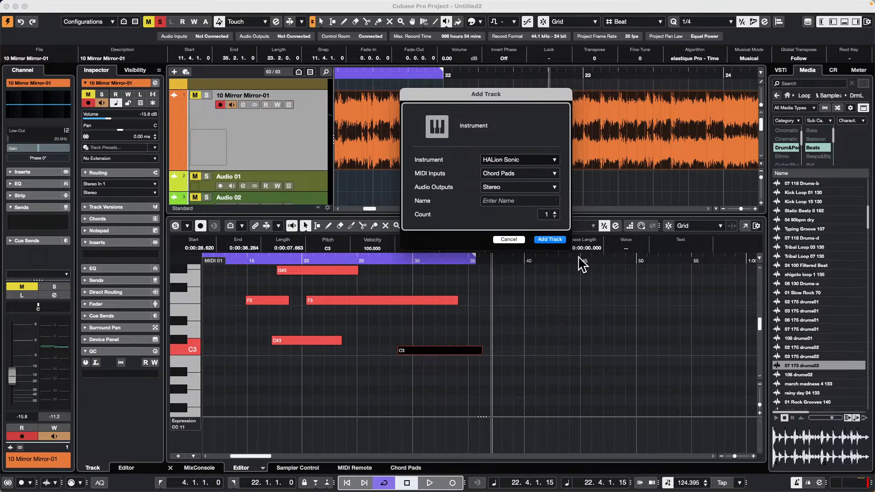
click(549, 240)
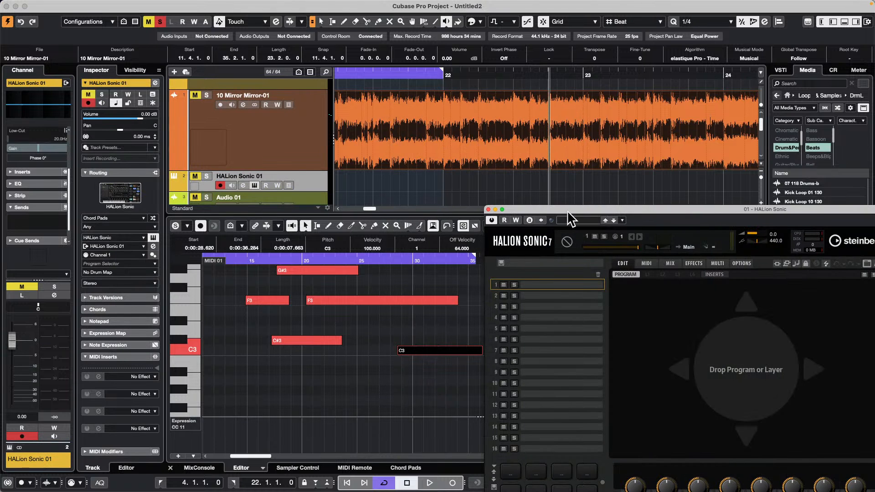
drag(569, 214, 173, 46)
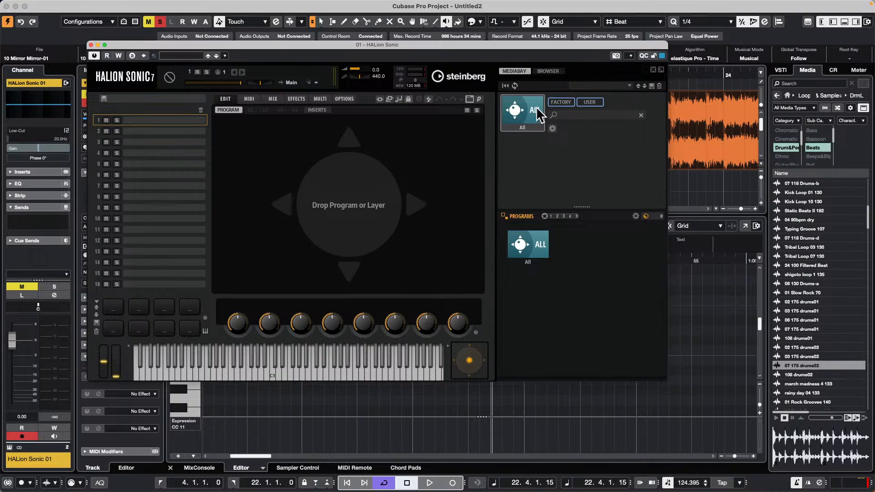
Step: Display the instrument selection in HALion Sonic's MediaBay, and move and widen the plug-in window to show more instruments
click(535, 107)
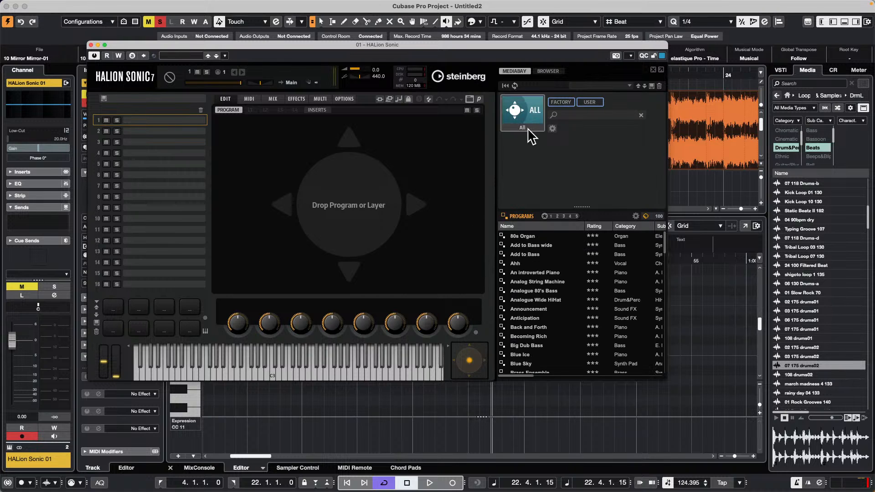
click(527, 117)
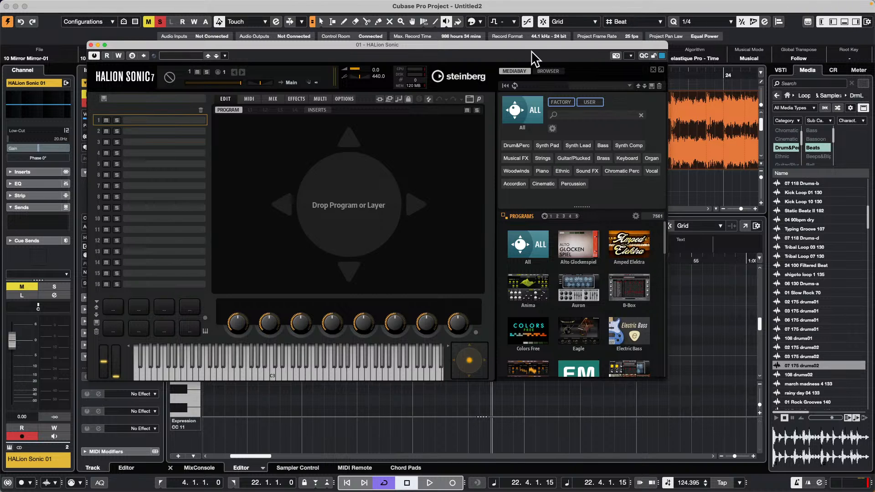
drag(537, 45, 420, 21)
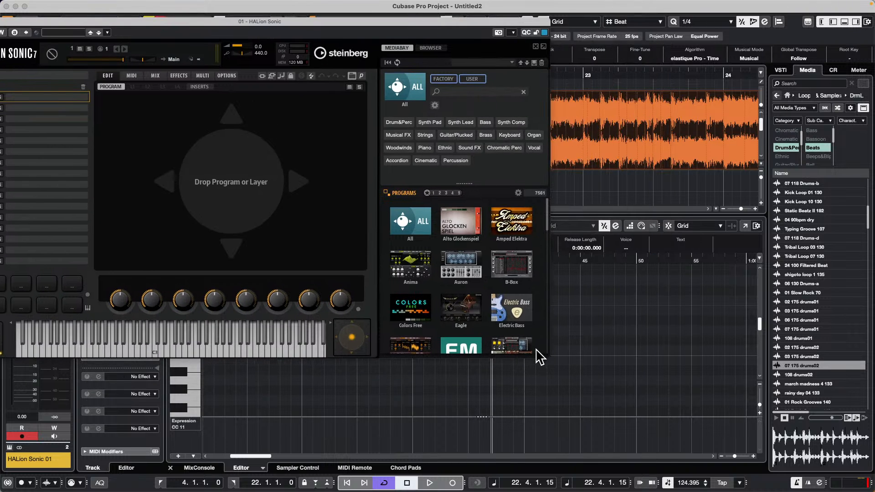
drag(547, 357, 725, 461)
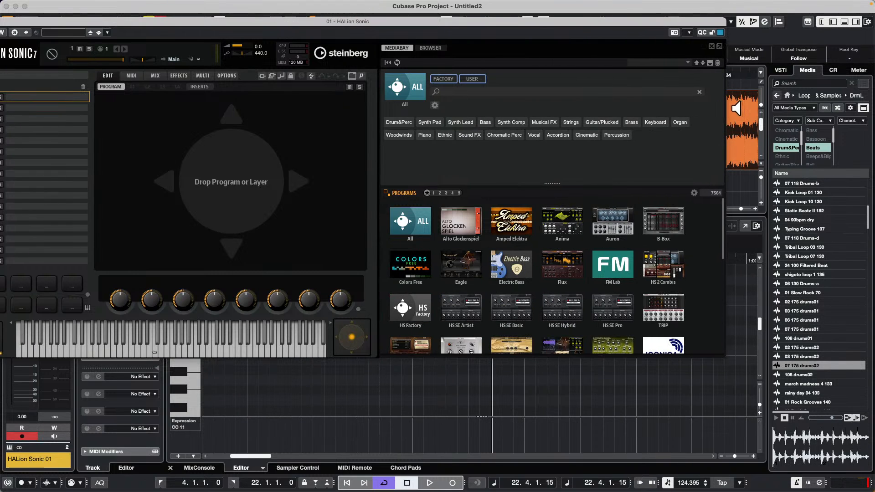
Step: Compare the user and factory content, keep only Factory content enabled, and view the result column options
click(443, 79)
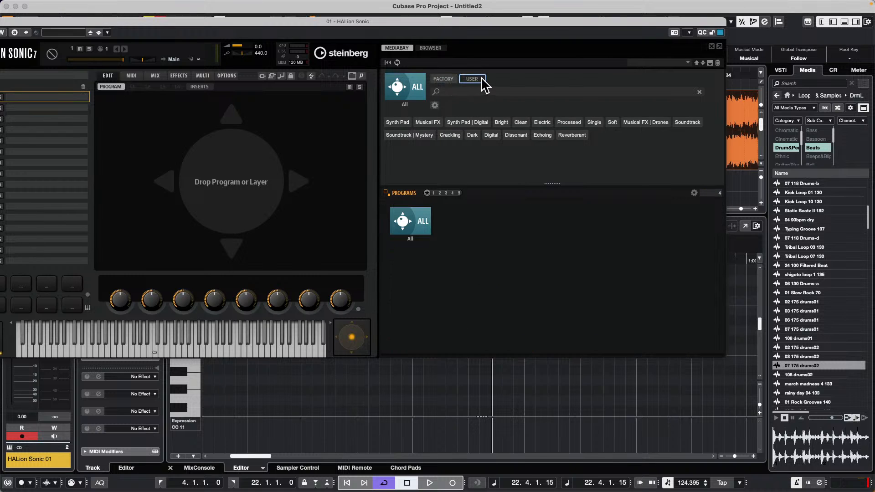
click(449, 80)
click(469, 80)
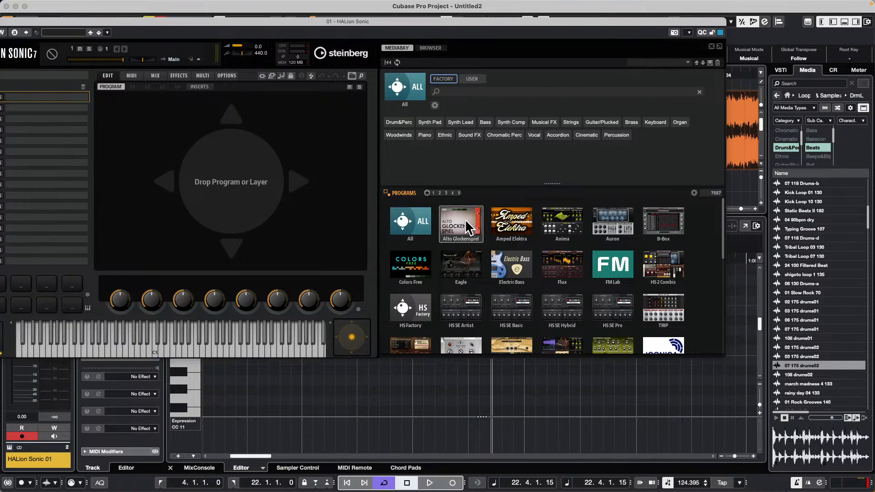
click(694, 193)
mouse_move(716, 235)
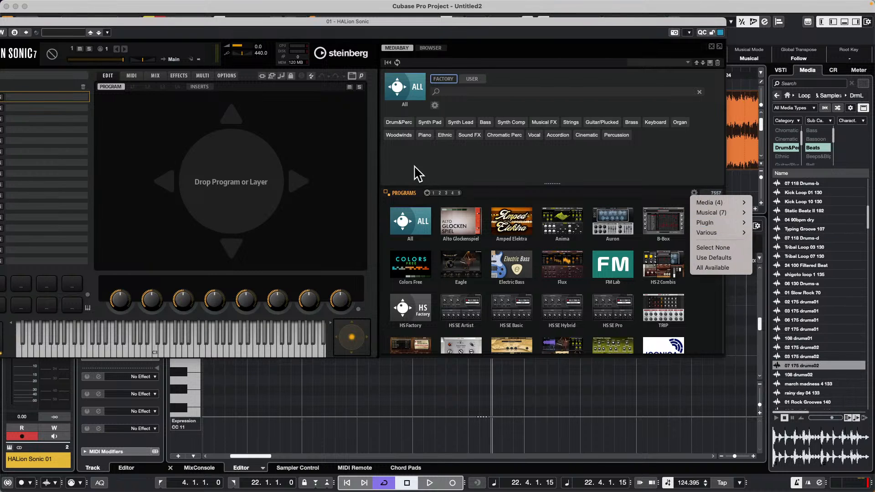
click(485, 231)
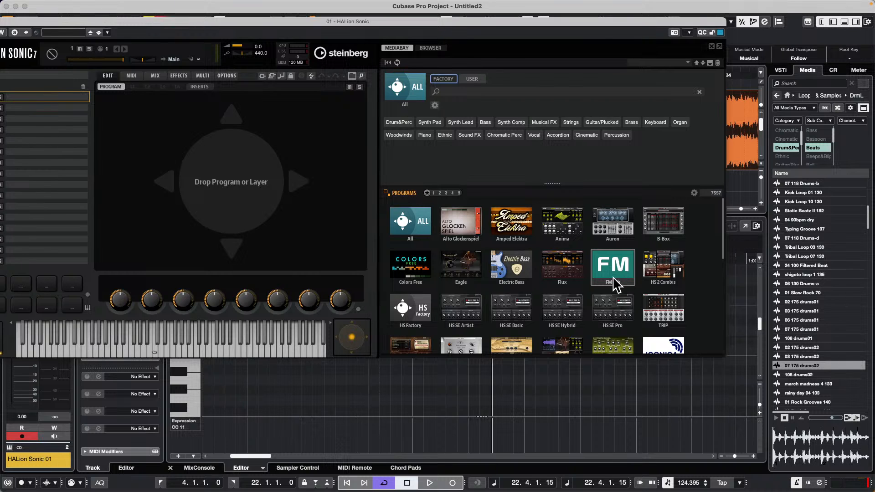
Step: Look through the factory instruments and list the programs of FM Lab
scroll(638, 287, down, 10)
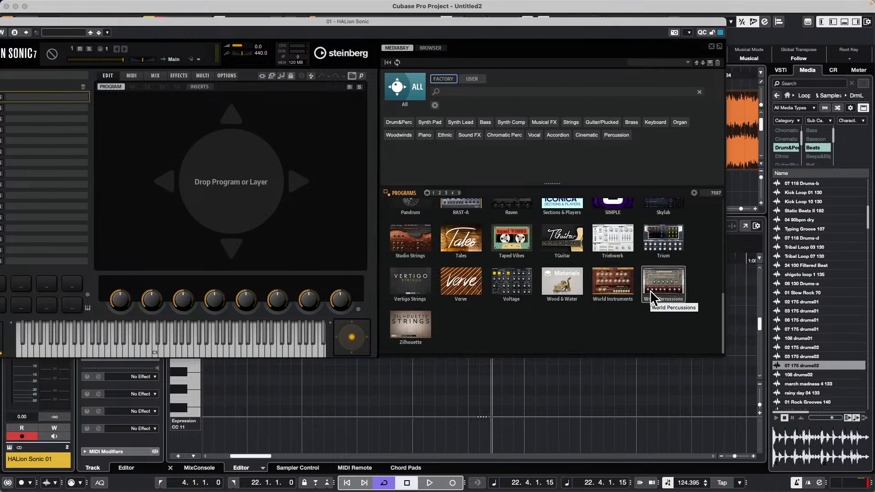
scroll(652, 295, up, 1)
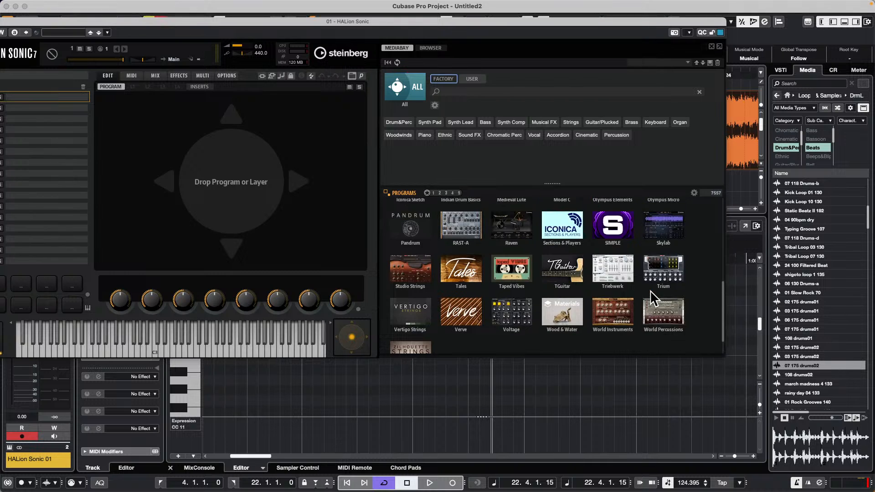
scroll(649, 292, up, 3)
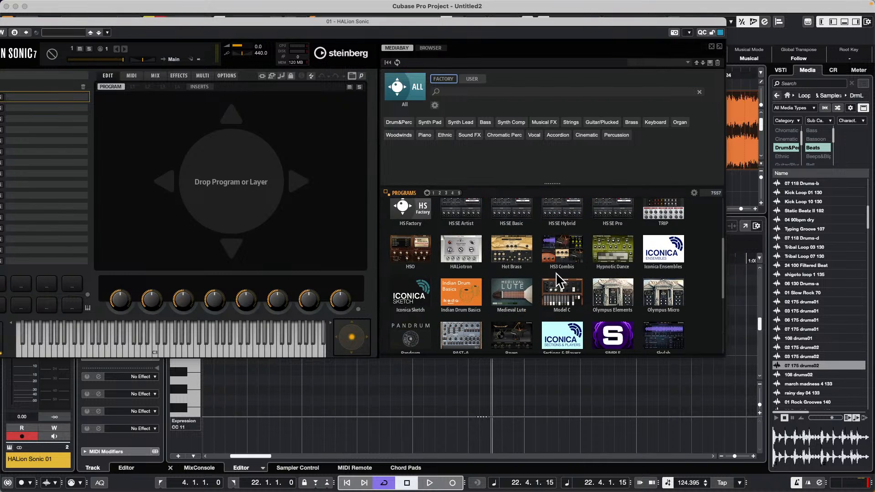
scroll(558, 284, up, 2)
scroll(558, 284, up, 2)
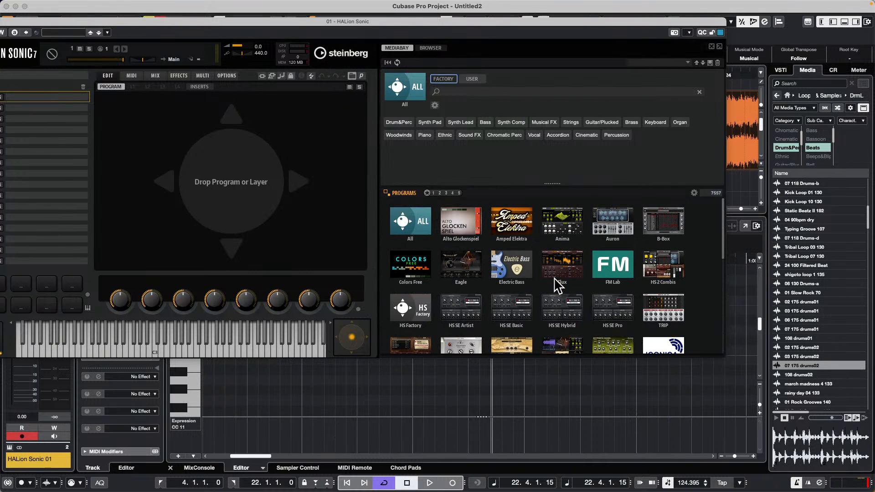
click(611, 272)
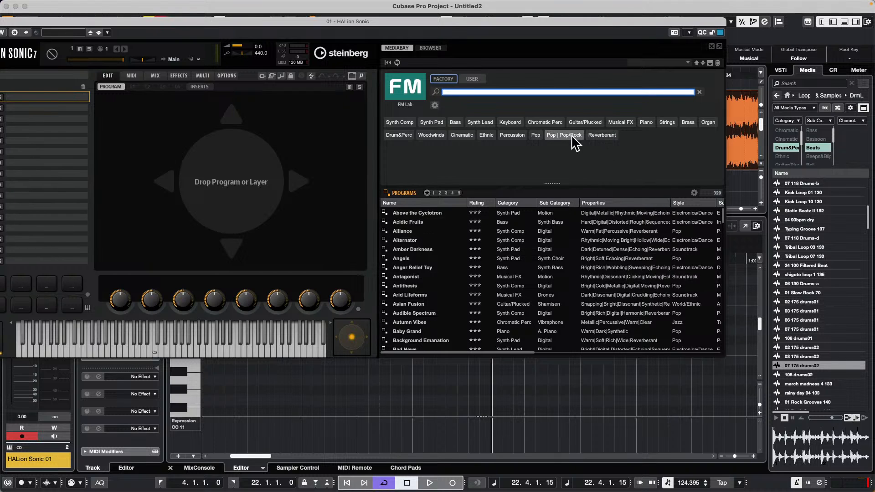
Step: View HALion Sonic's Browser page, return to the MediaBay page and reopen the instrument selection
click(398, 63)
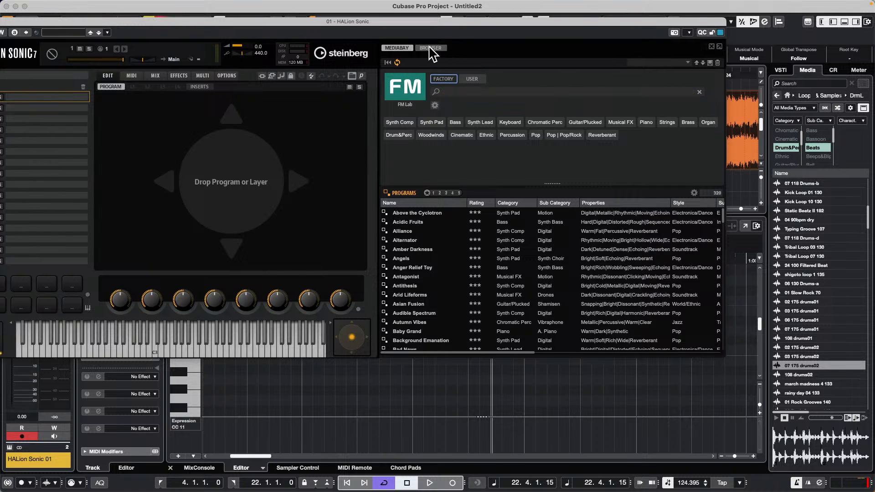
click(430, 49)
click(399, 48)
click(420, 93)
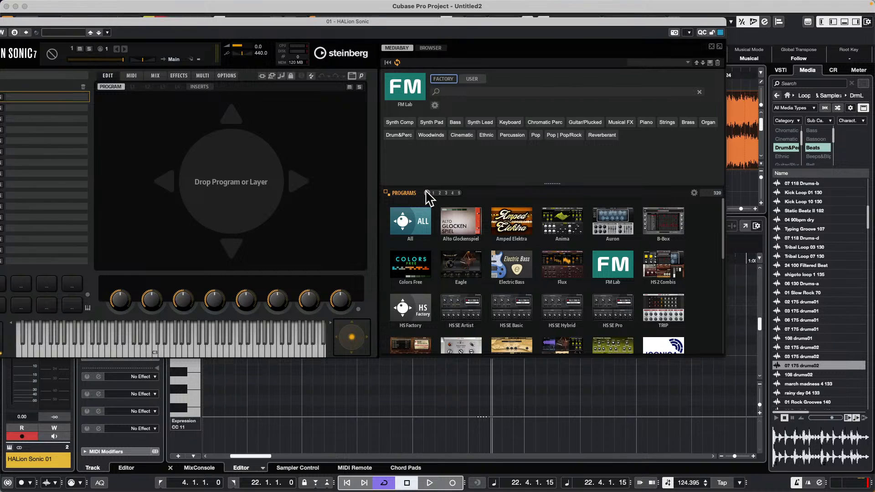
Step: Try the rating filter on the programs at four stars, and set the minimum rating to three stars
click(447, 193)
click(454, 193)
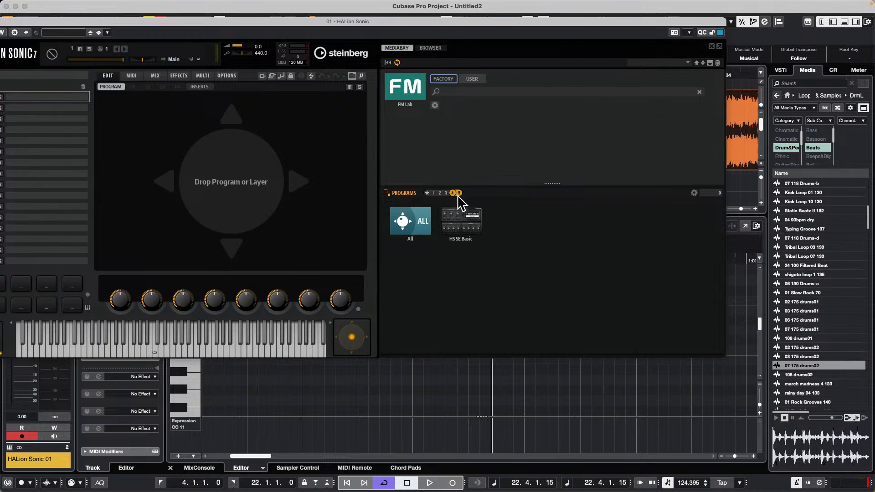
click(447, 193)
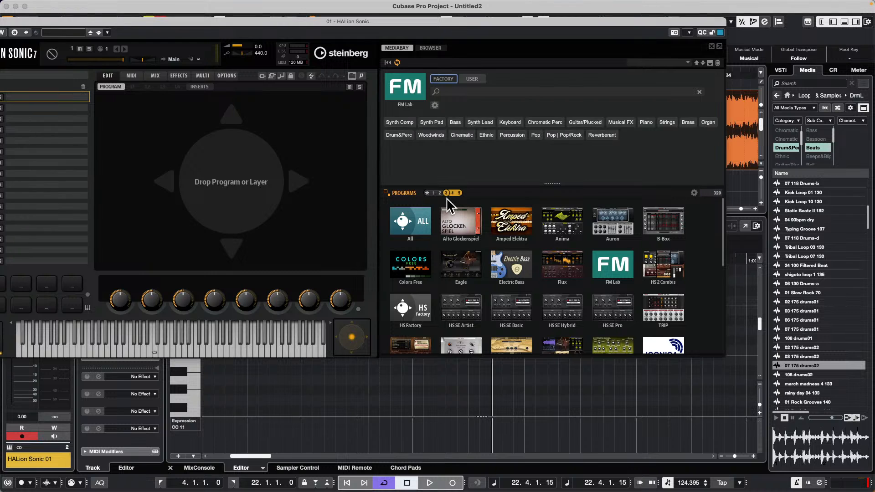
Step: Choose the Alto Glockenspiel instrument, show All Presets instead of only programs, and reopen the instrument selection
click(465, 225)
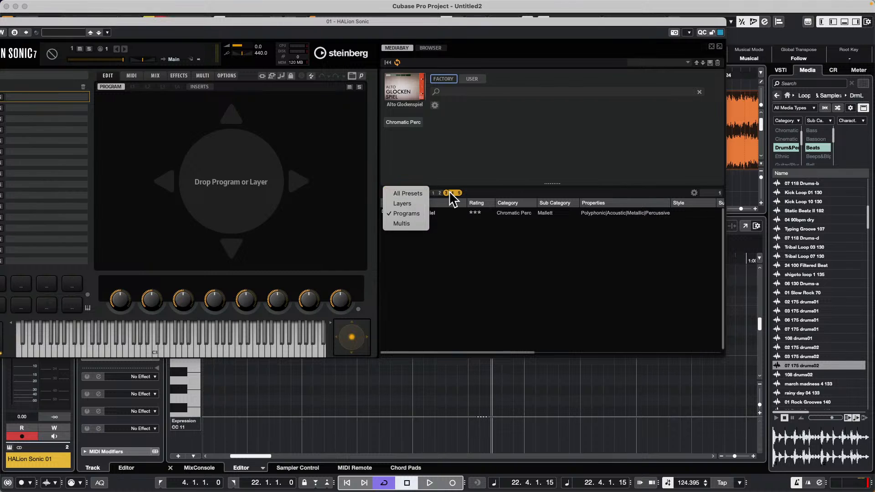
click(412, 195)
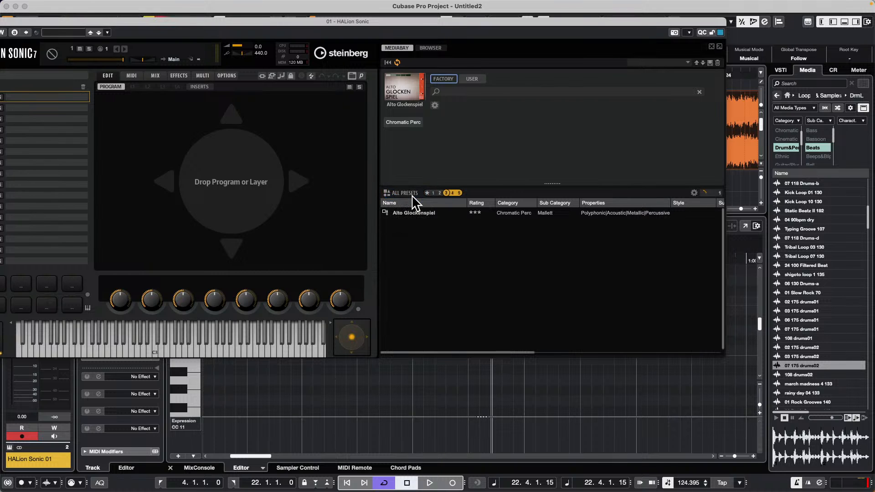
click(404, 89)
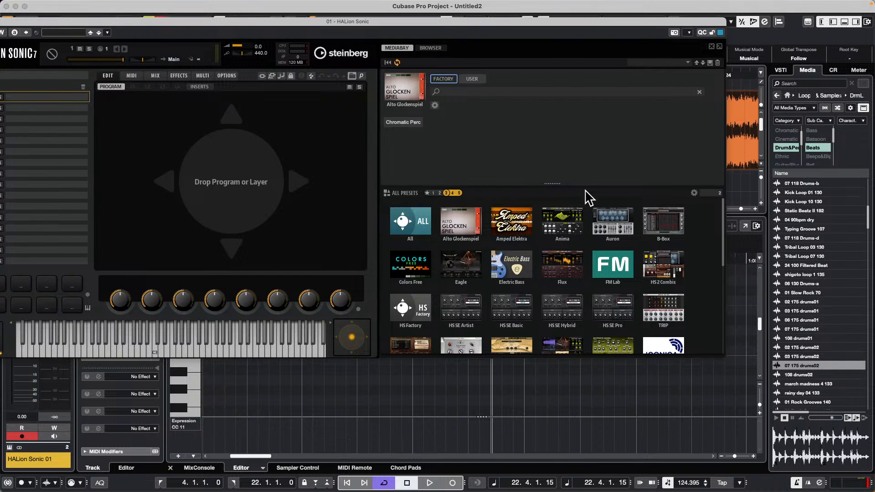
Step: Try minimum ratings of five stars and one star, clear the rating filter, and look through all the instruments
click(459, 193)
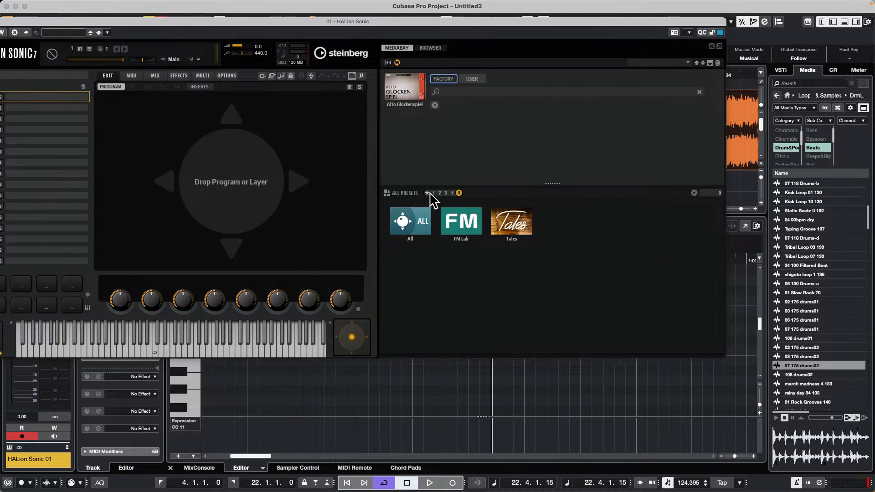
click(428, 193)
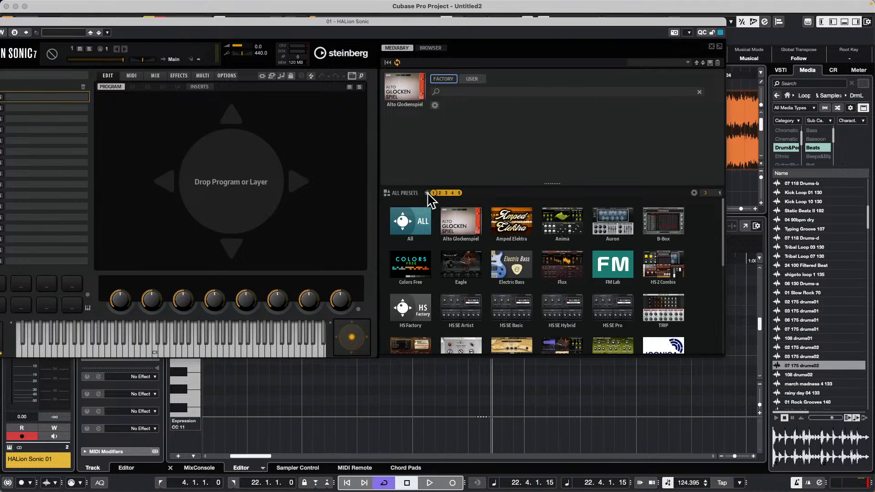
click(427, 193)
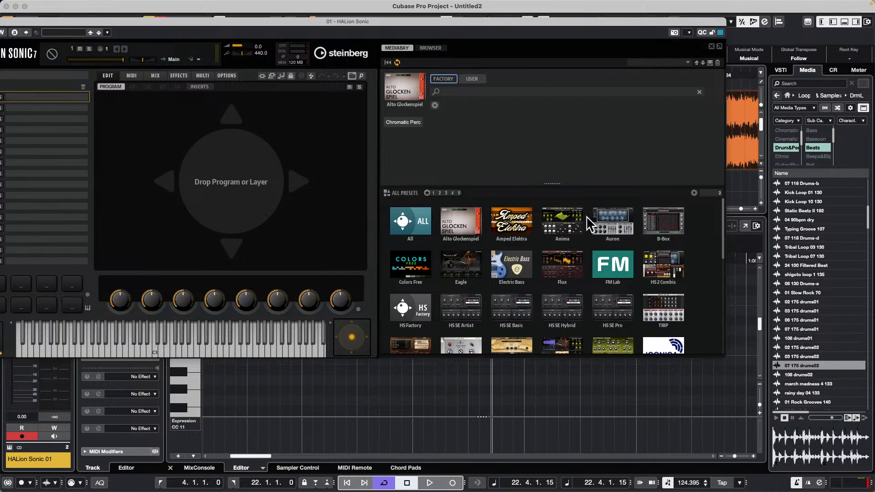
scroll(558, 262, down, 1)
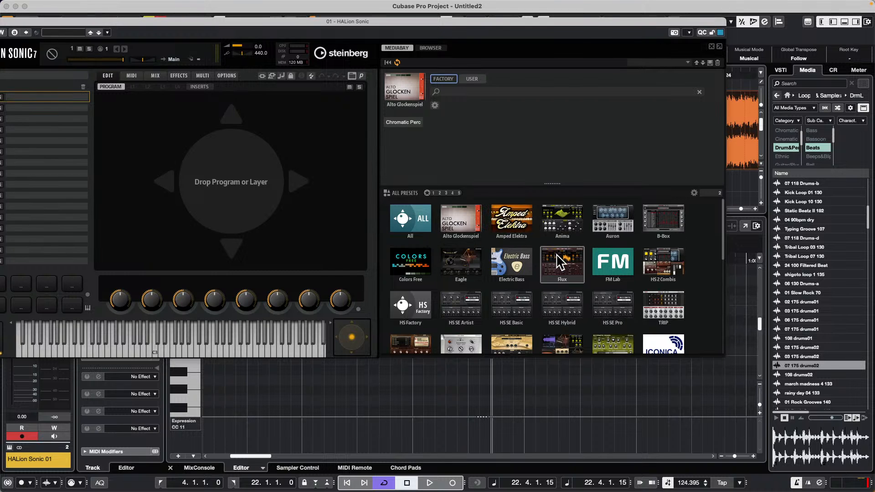
scroll(560, 259, down, 10)
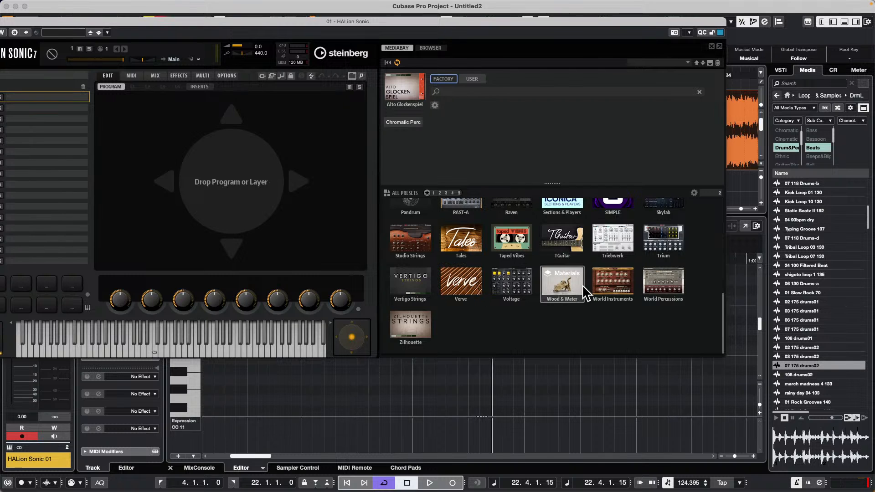
scroll(601, 251, up, 3)
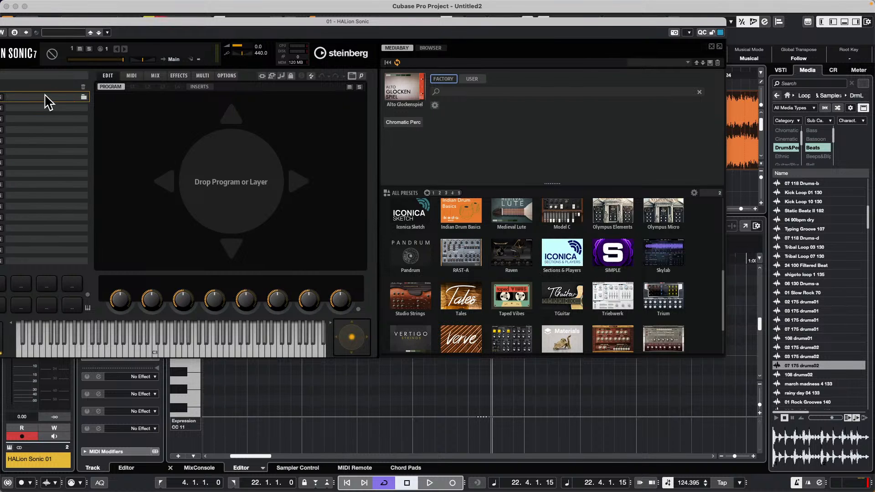
Step: Bring the HALion Sonic window fully into view at a narrower width, look through the instruments again, and close the window
click(43, 22)
drag(43, 21, 166, 46)
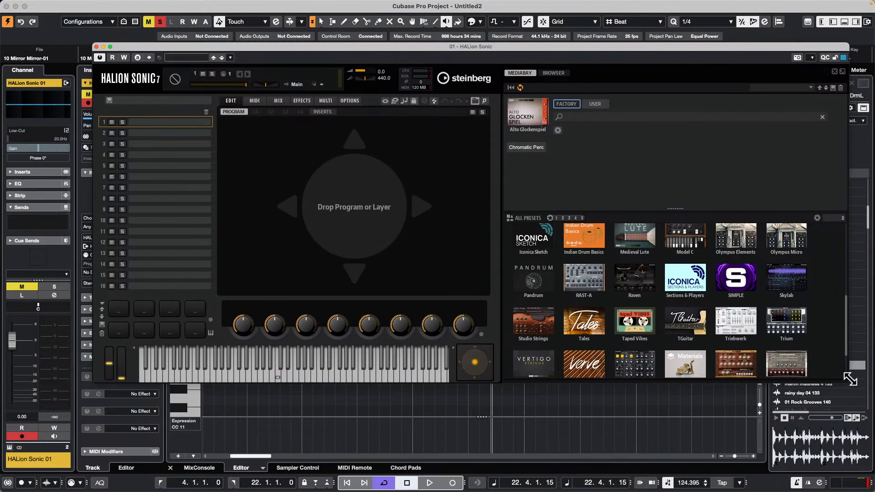
drag(847, 383, 785, 474)
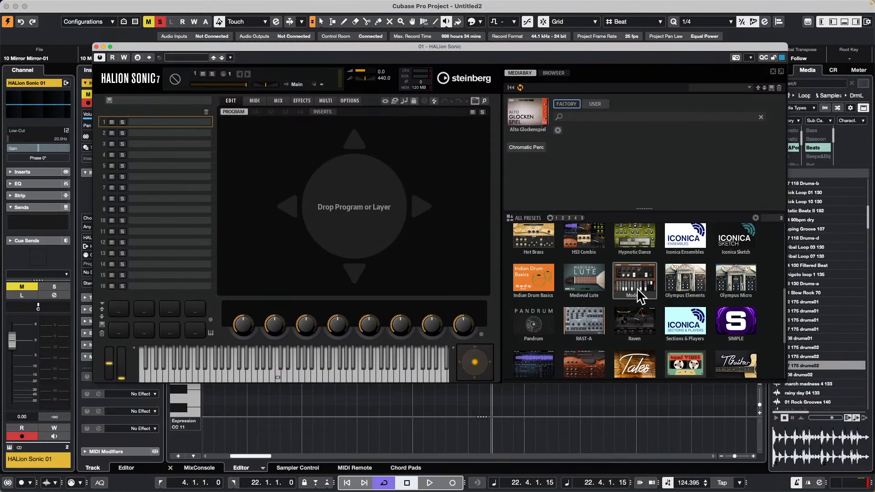
scroll(636, 291, down, 3)
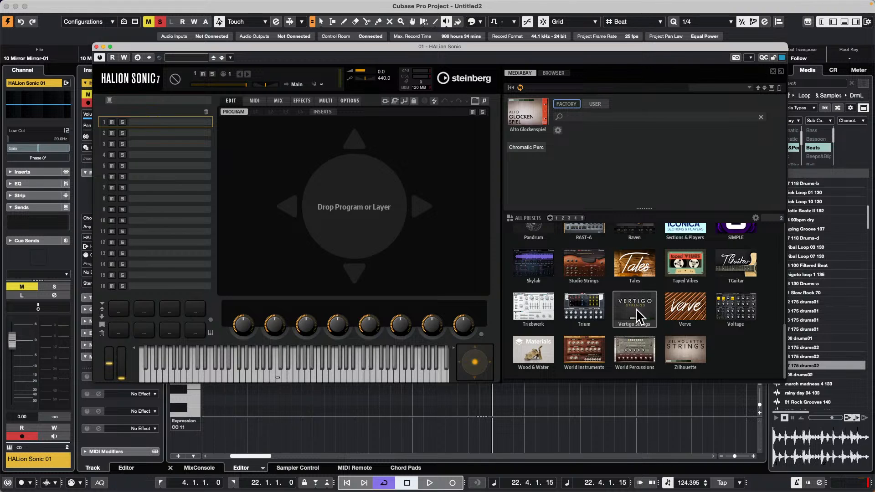
scroll(637, 313, up, 3)
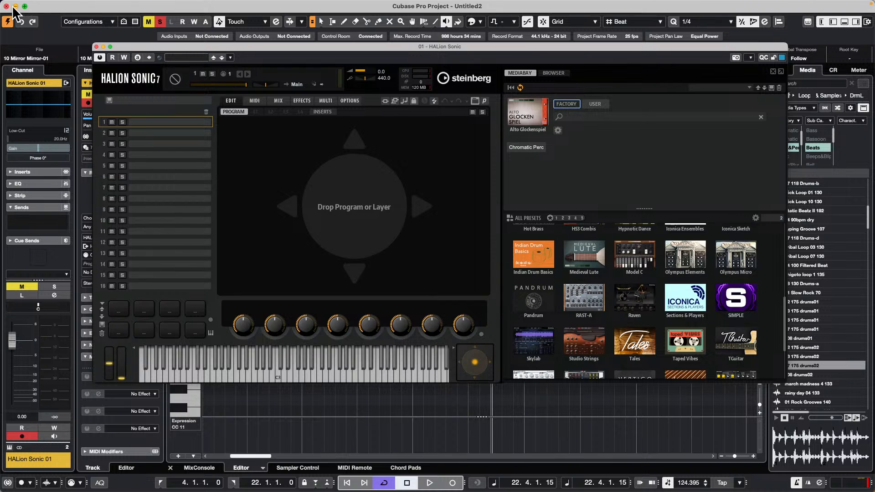
click(96, 47)
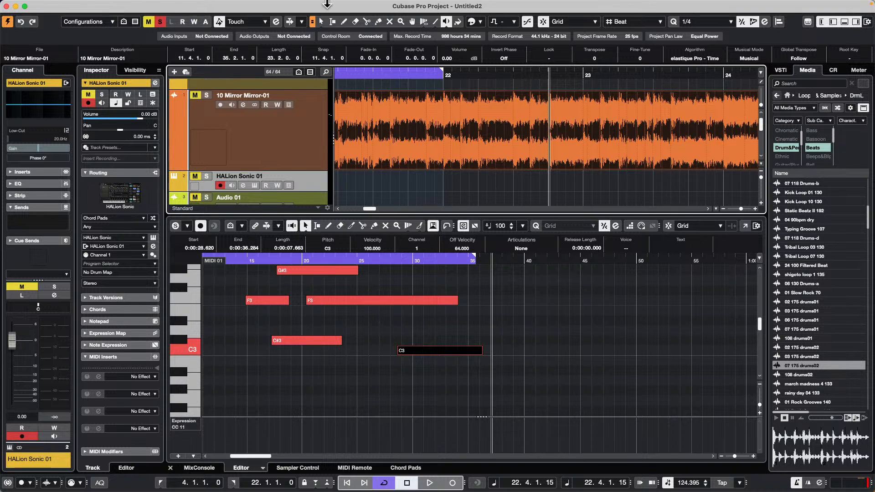
Step: Open the recent project Amos Moses - GO.cpr and activate it
click(61, 5)
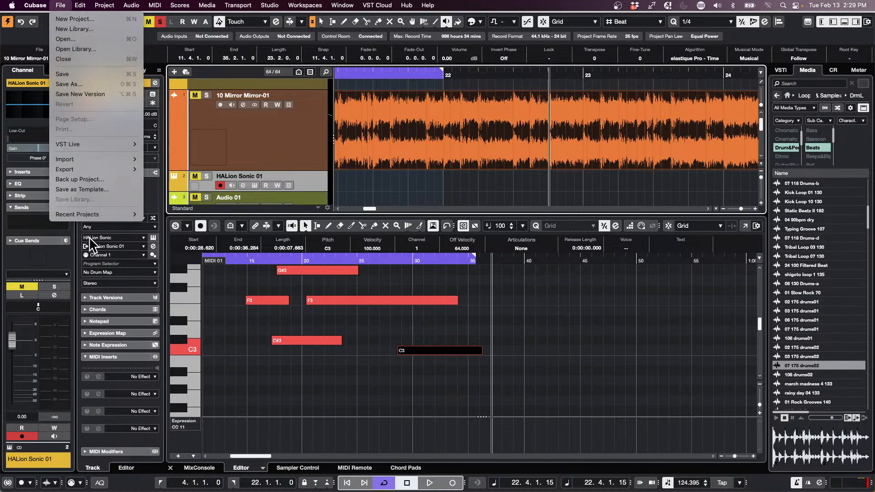
mouse_move(96, 217)
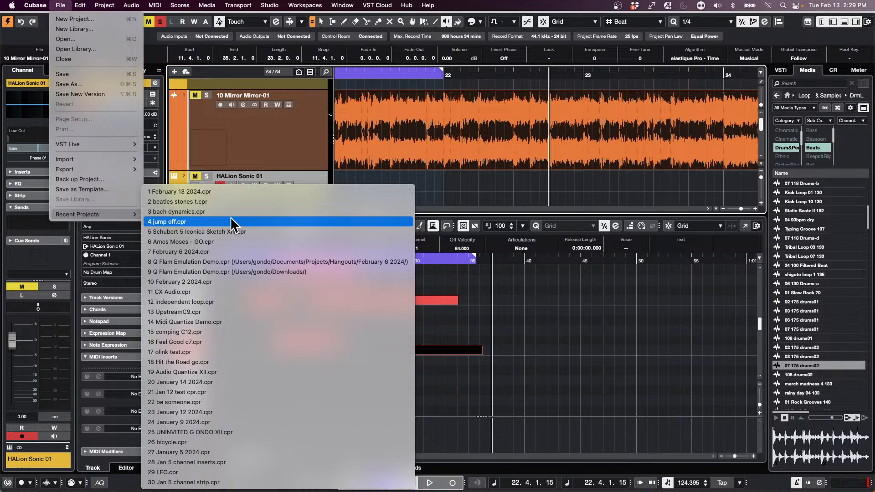
click(230, 242)
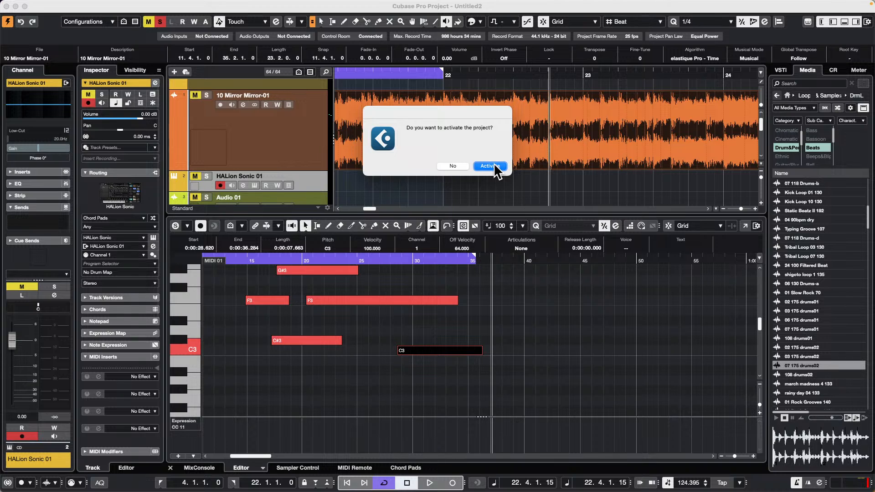
click(495, 165)
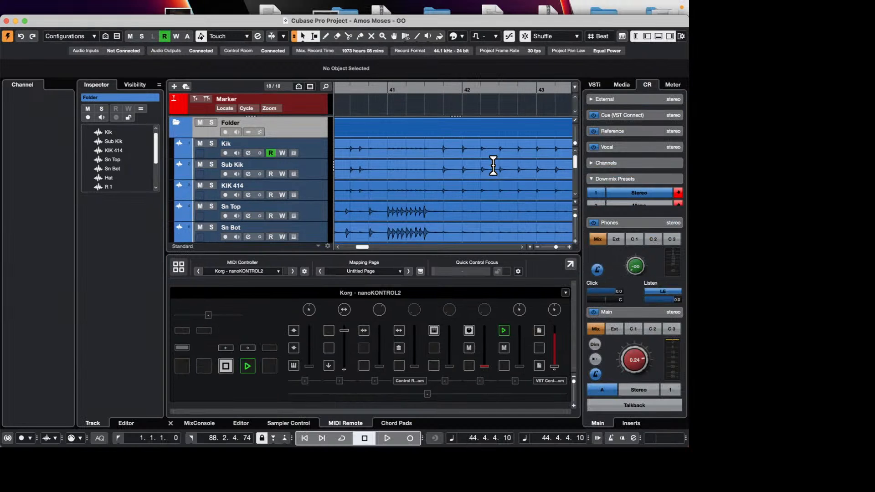
Step: Look through the drum tracks and reduce the height of all tracks in the arrangement
scroll(493, 165, down, 5)
scroll(493, 165, left, 3)
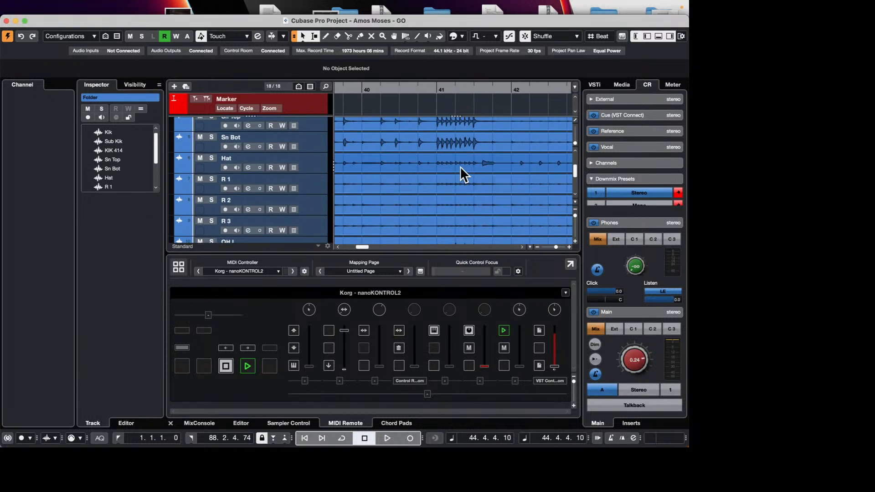
scroll(461, 165, down, 2)
scroll(460, 166, left, 1)
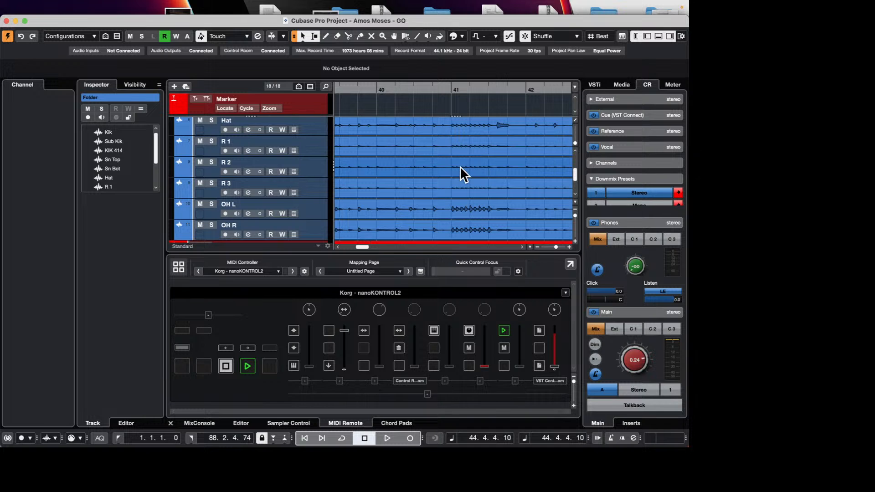
key(shift+g)
scroll(461, 166, down, 1)
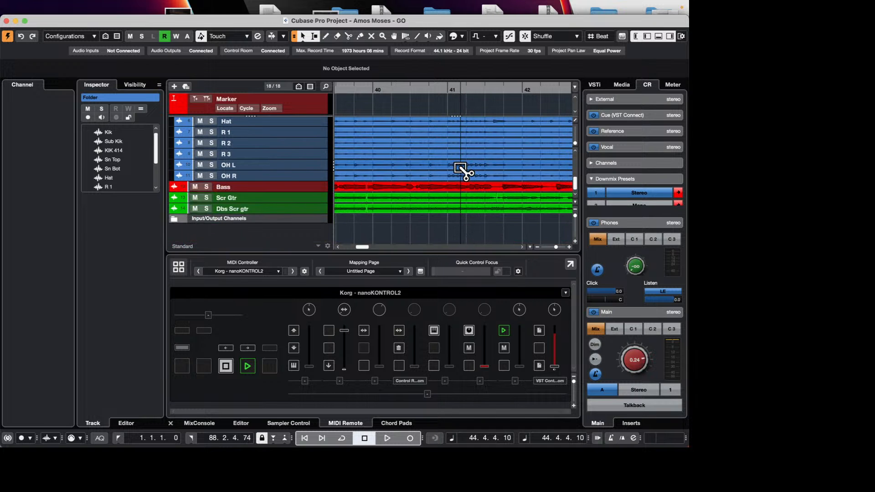
Step: Zoom the timeline out beyond the song's end and back in, returning to the recorded events of the bass and guitar tracks
scroll(460, 166, up, 3)
scroll(460, 166, right, 2)
scroll(460, 169, down, 1)
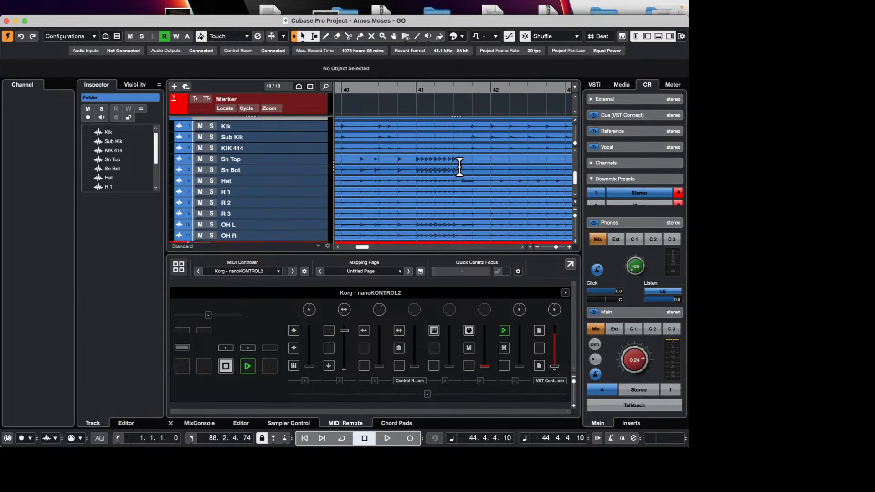
scroll(459, 167, down, 10)
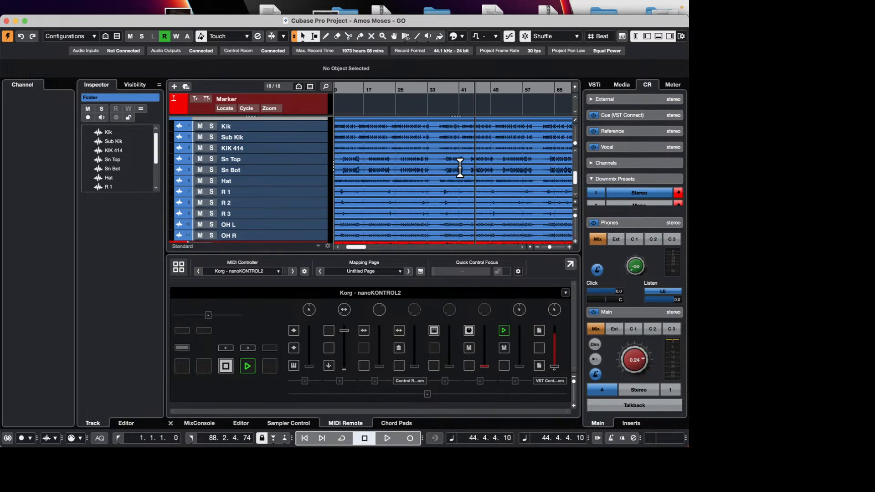
scroll(460, 168, down, 3)
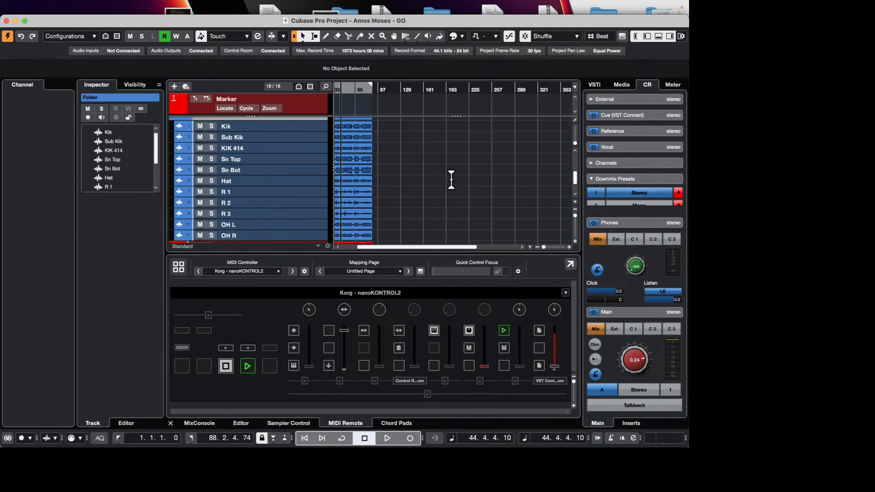
scroll(443, 176, up, 3)
scroll(443, 176, up, 5)
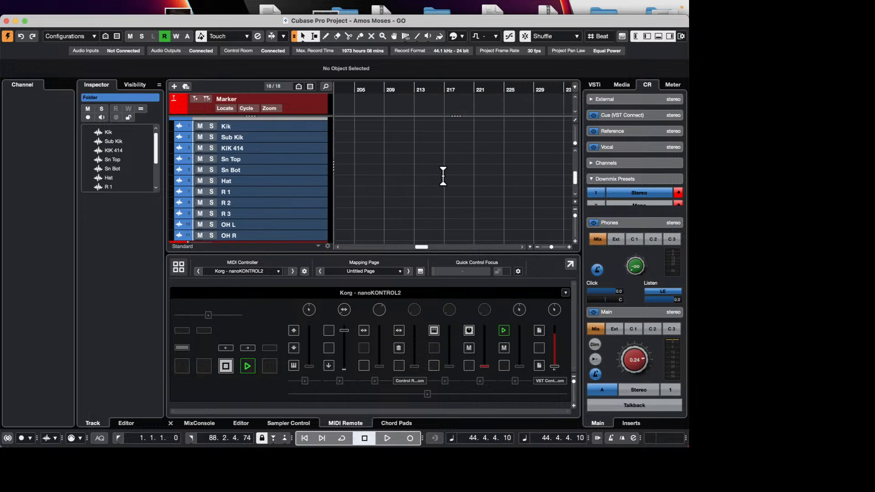
scroll(443, 176, down, 3)
scroll(443, 176, down, 5)
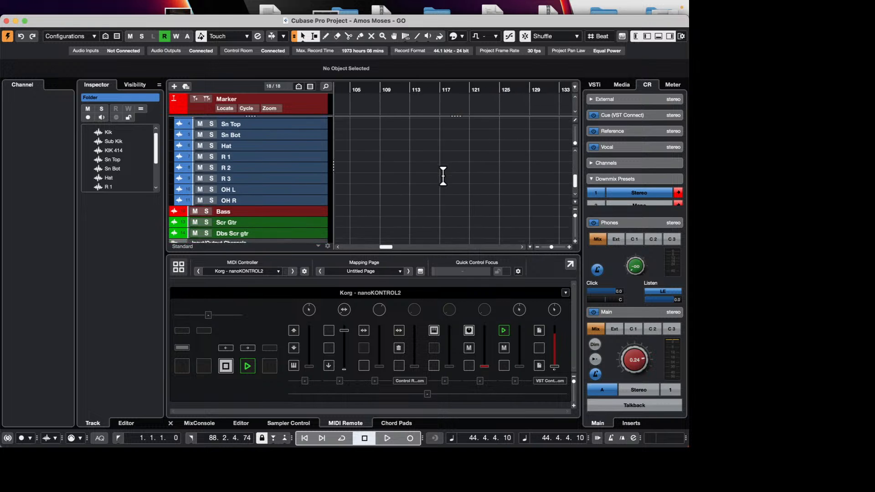
scroll(443, 176, left, 10)
scroll(443, 176, up, 5)
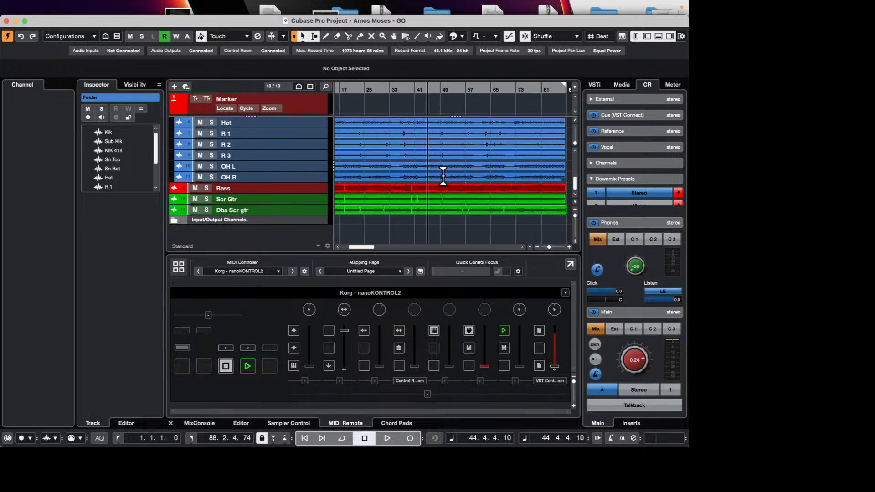
Step: Examine the drum, bass and guitar tracks across the timeline at a closer zoom, including past the song's end, and zoom out
scroll(443, 176, up, 2)
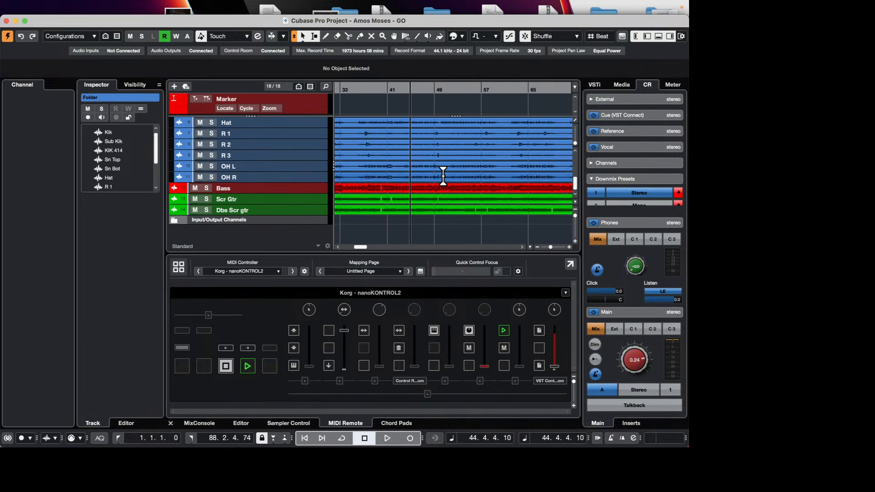
scroll(444, 172, down, 3)
scroll(445, 172, up, 3)
scroll(443, 168, up, 1)
scroll(443, 169, left, 1)
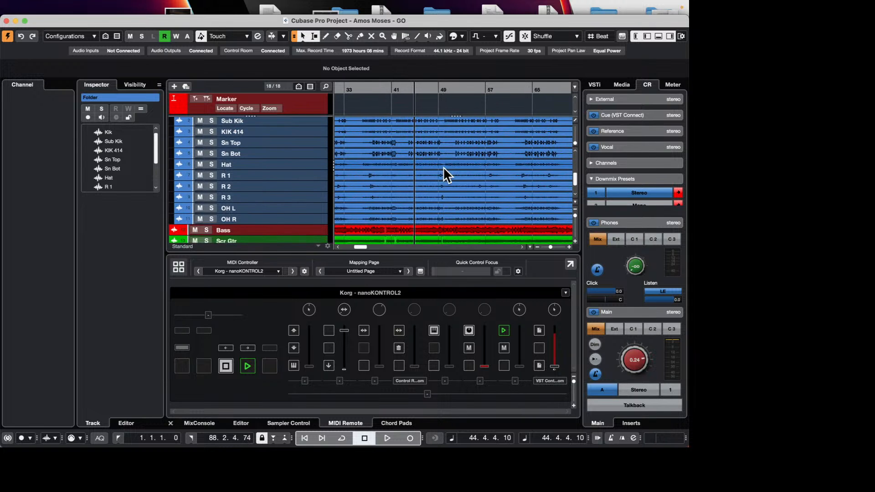
scroll(443, 167, right, 2)
scroll(442, 173, down, 4)
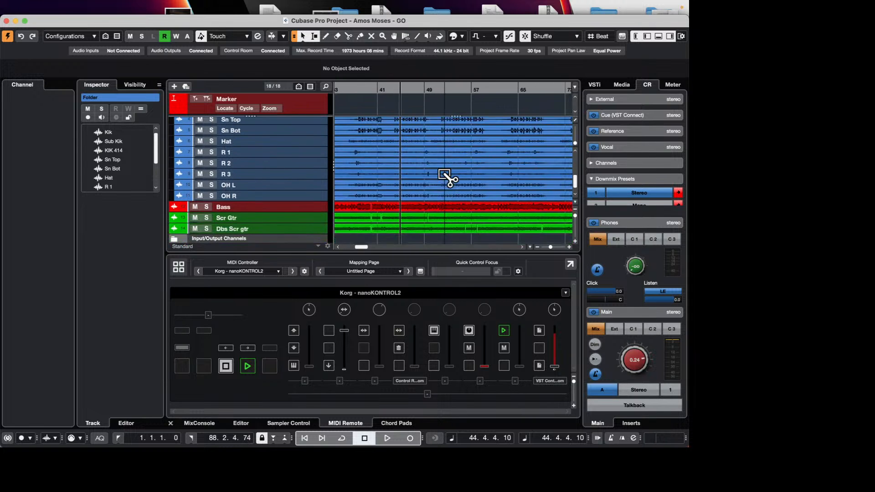
scroll(442, 178, left, 2)
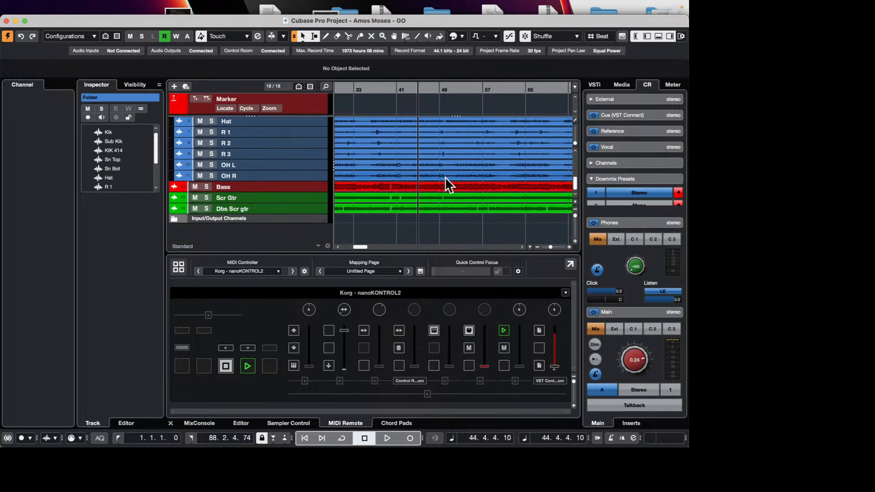
scroll(445, 177, right, 10)
scroll(445, 177, left, 10)
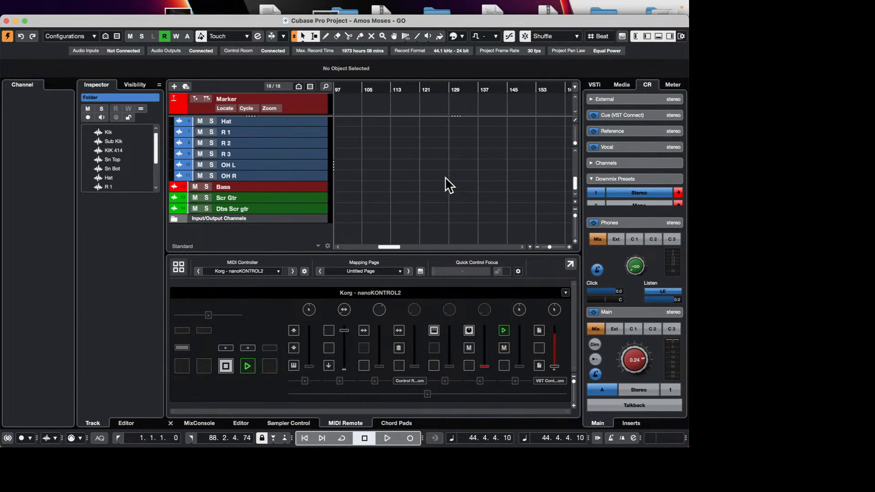
scroll(445, 177, right, 2)
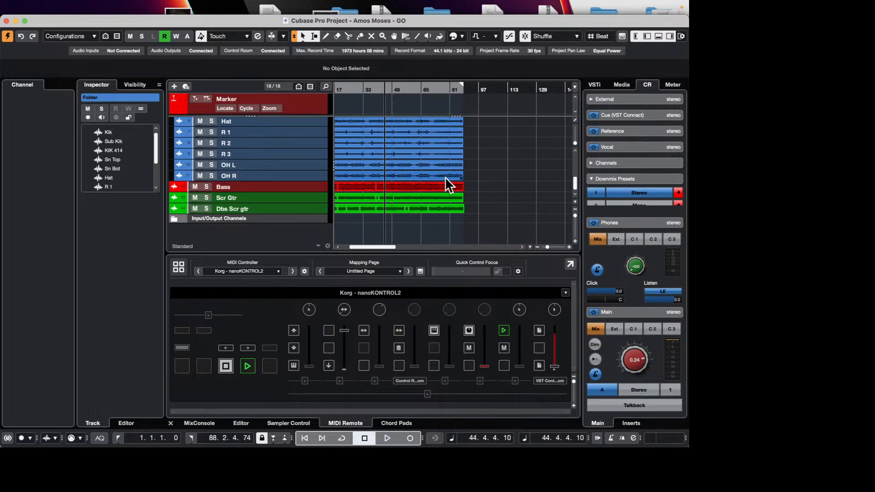
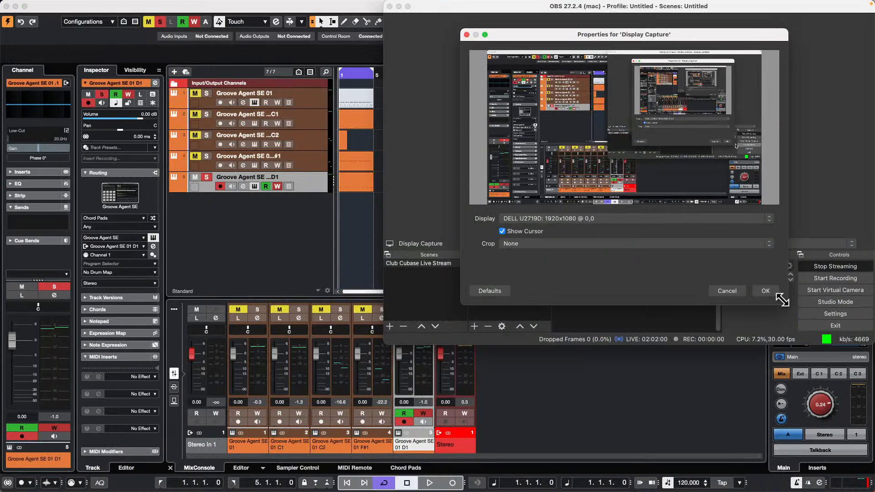
Step: Accept the display capture properties in OBS and switch to the Cubase project
click(767, 292)
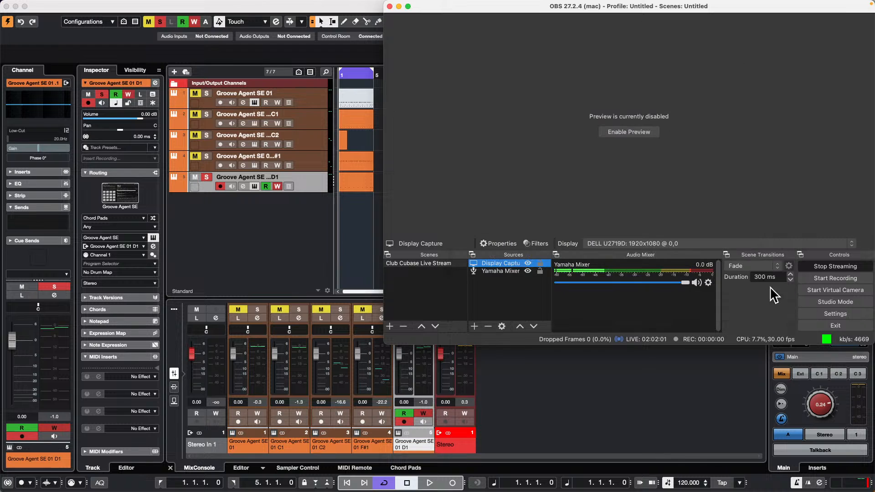
click(351, 208)
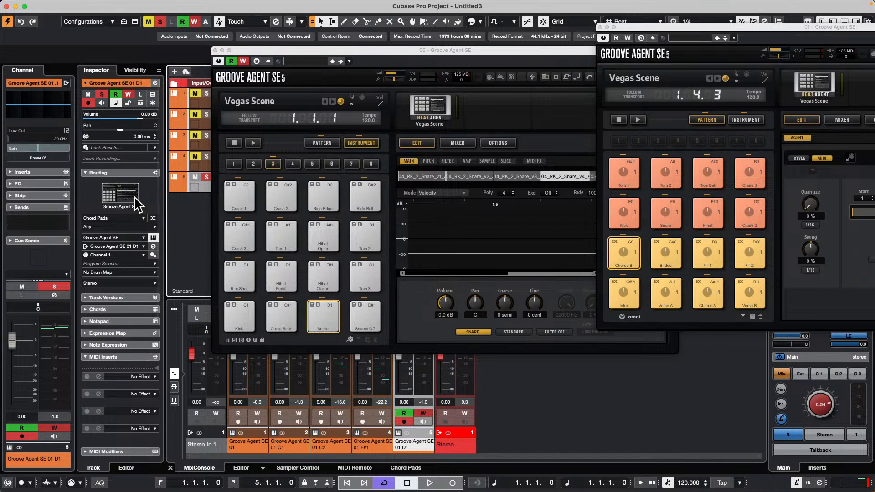
Step: Close both open Groove Agent SE windows to work on the first four bars of the project
click(216, 51)
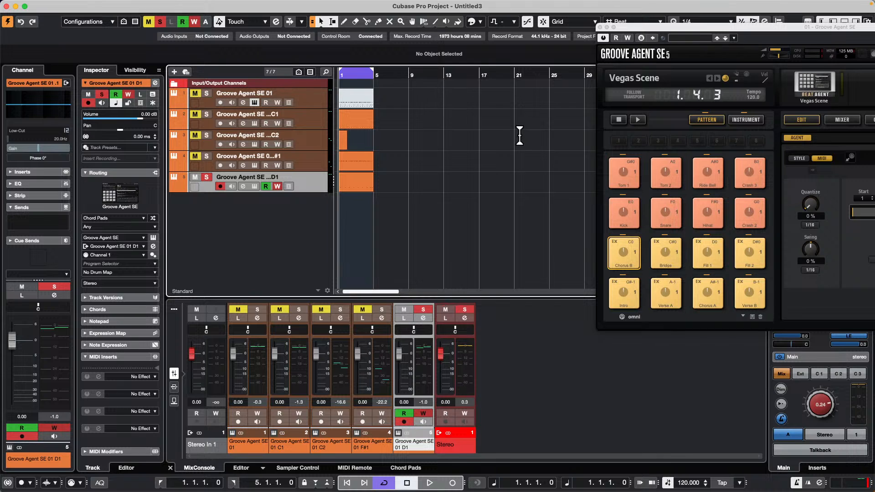
click(600, 26)
drag(359, 76, 281, 98)
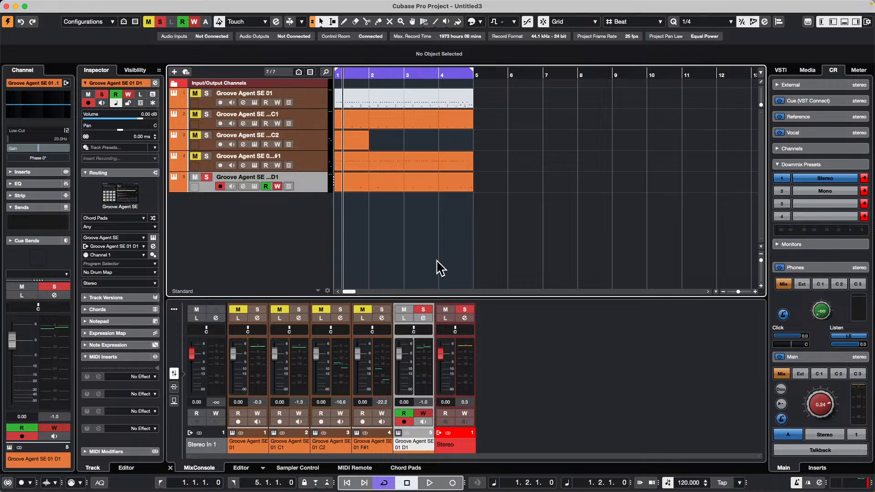
Step: Undo the dissolving of the Groove Agent SE 01 part into separate pitch tracks
key(super+z)
key(super+z)
key(super+shift+z)
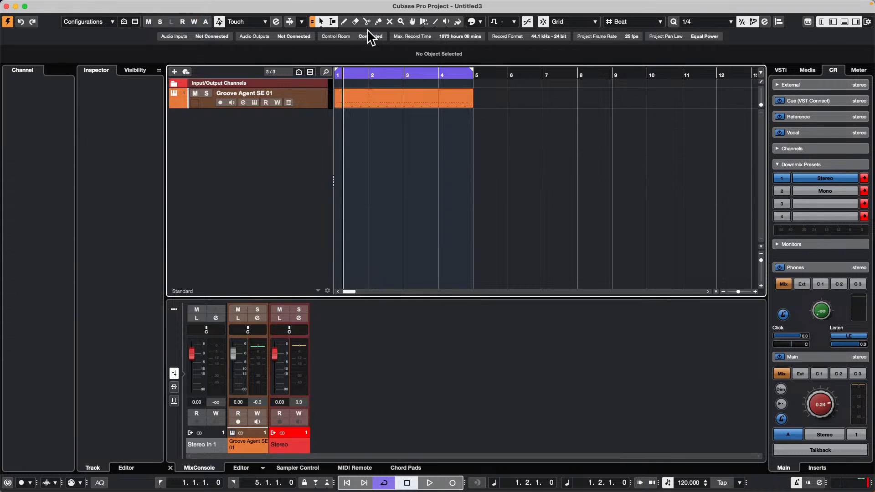
Step: Dissolve the Groove Agent SE 01 MIDI part into separate pitches with optimized display
click(386, 105)
click(131, 5)
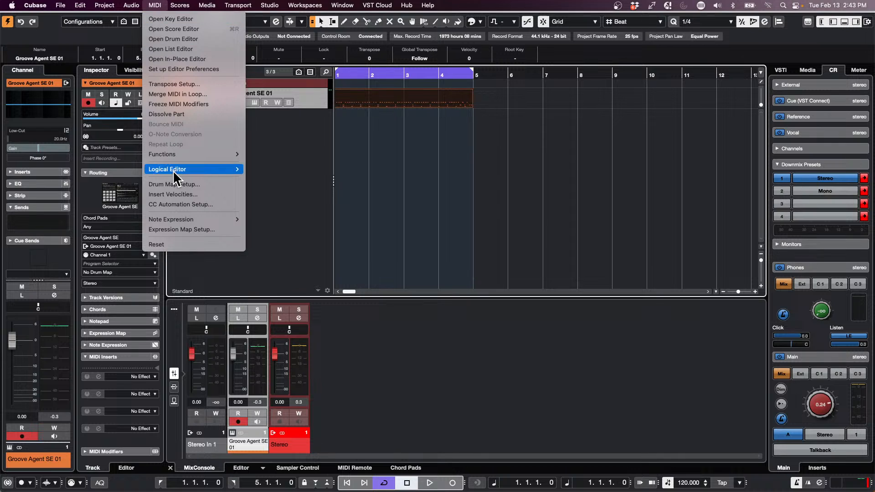
click(188, 114)
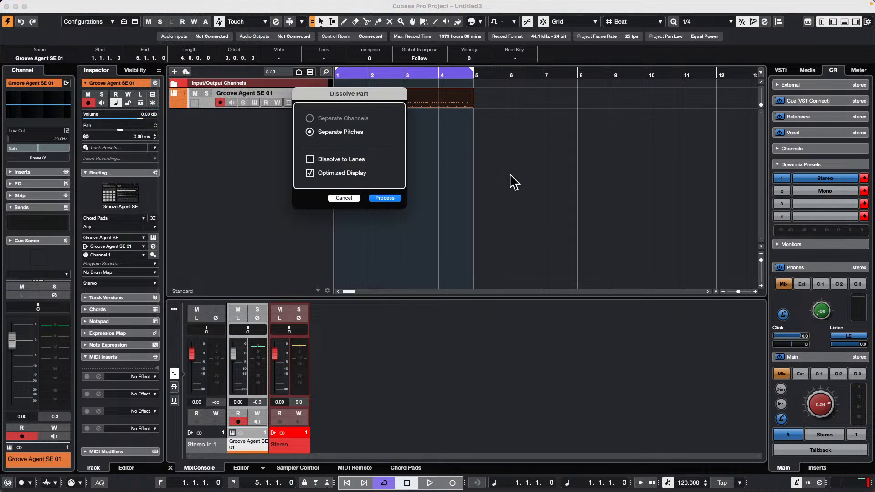
click(390, 199)
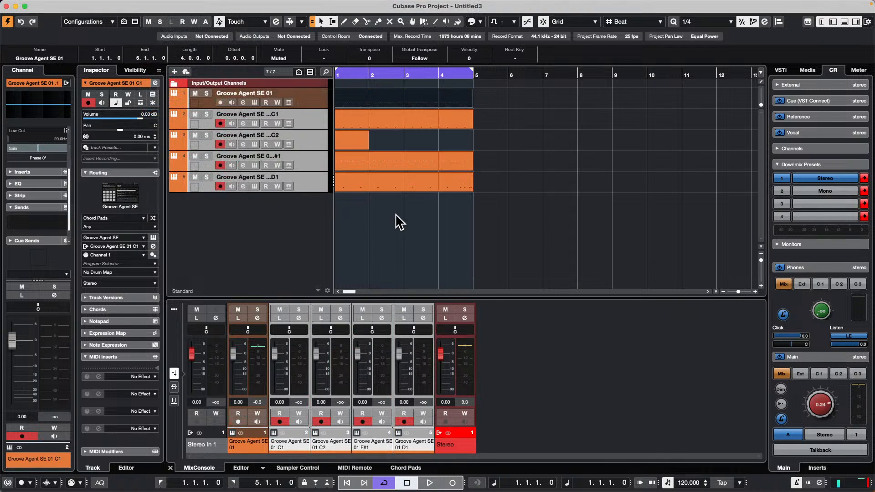
click(386, 185)
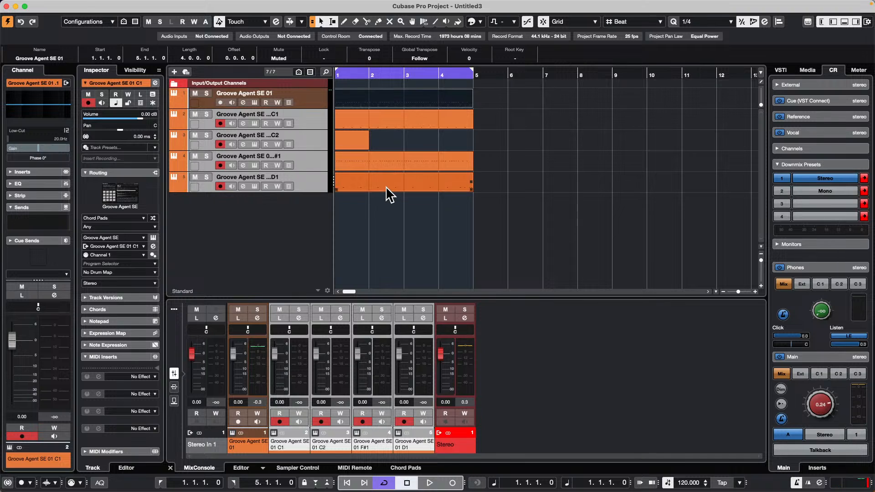
click(342, 208)
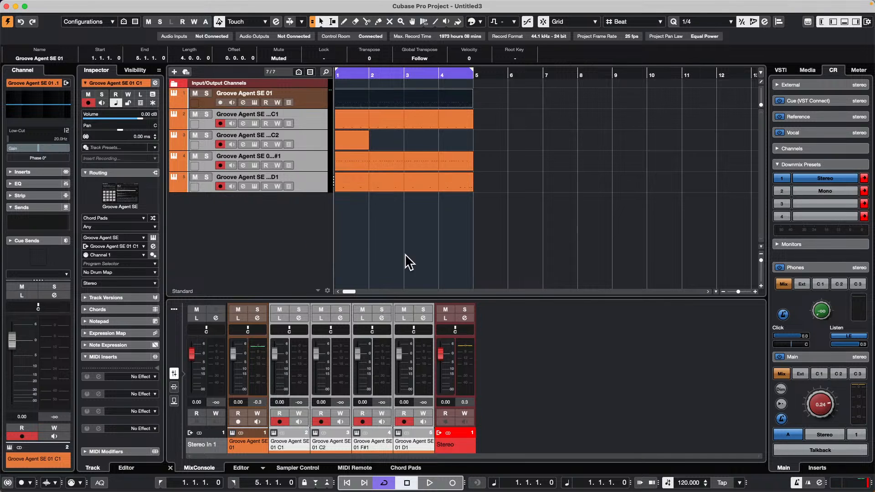
Step: Start playback, show the D1 track's Groove Agent SE instrument pads and enable automation reading and writing for it
click(311, 189)
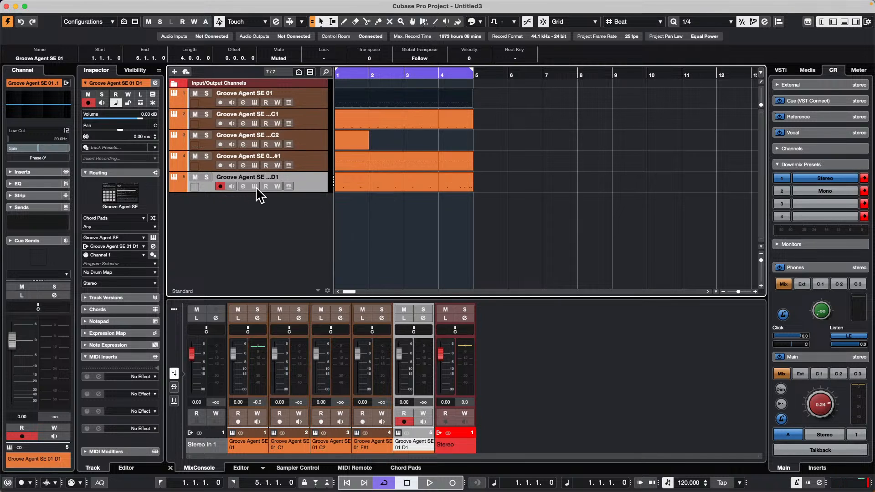
key(space)
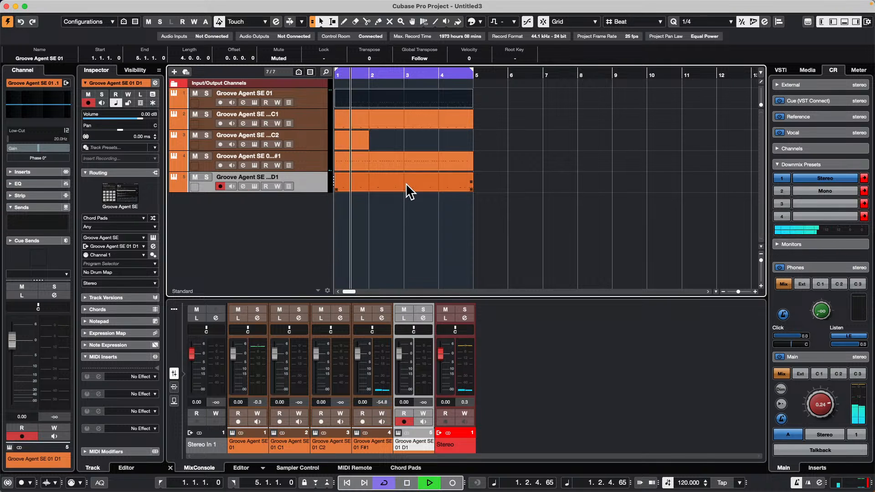
click(254, 186)
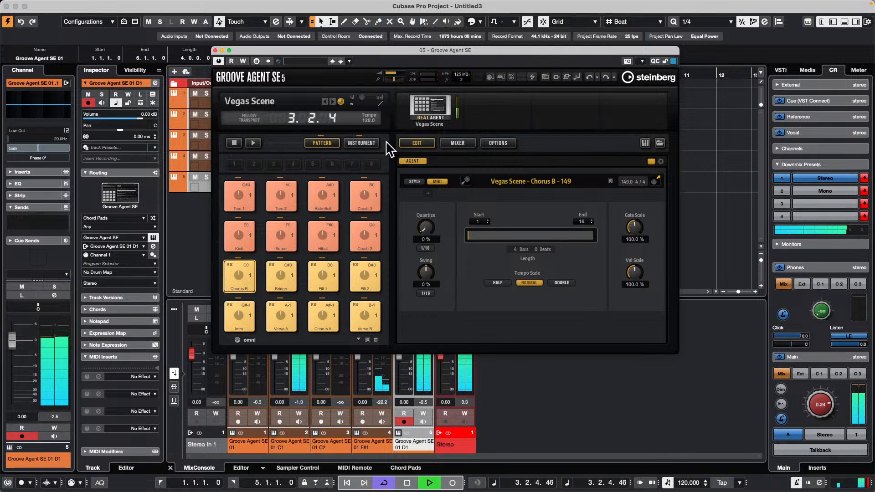
click(350, 144)
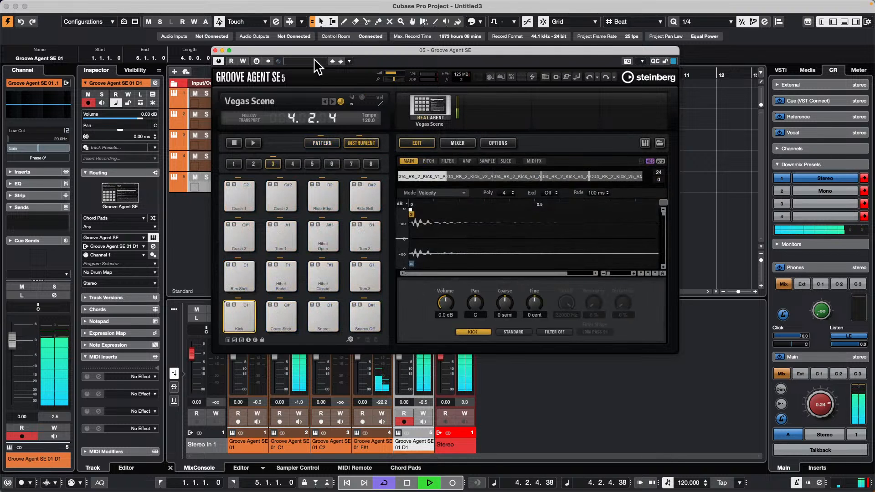
click(244, 61)
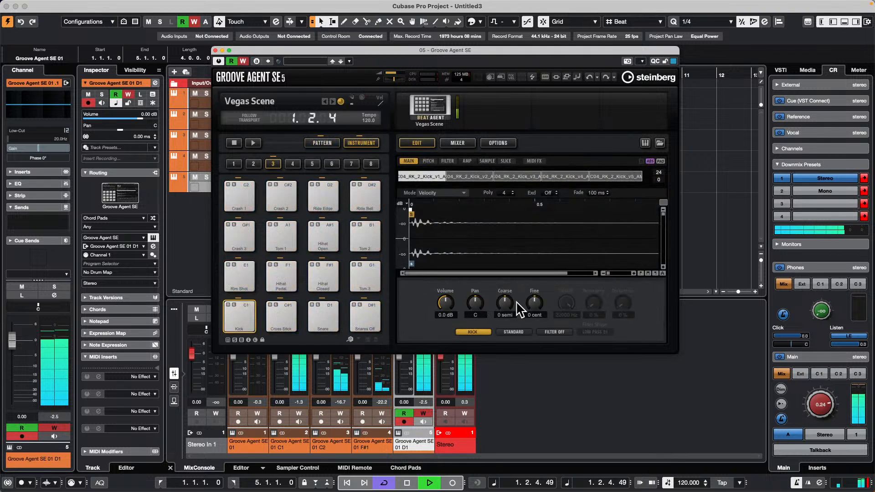
Step: Set the Kick pad's coarse tune to 12 semi and sweep the Snare pad's coarse tune up and down during playback
drag(505, 303, 523, 274)
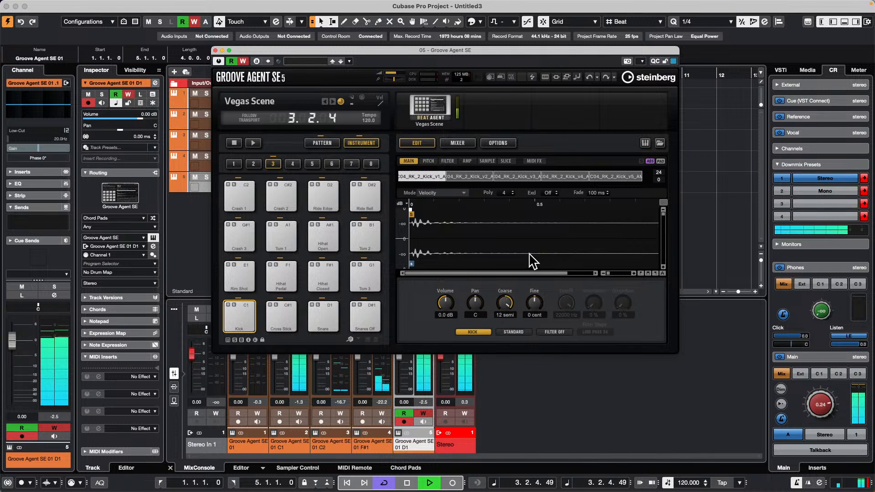
click(318, 319)
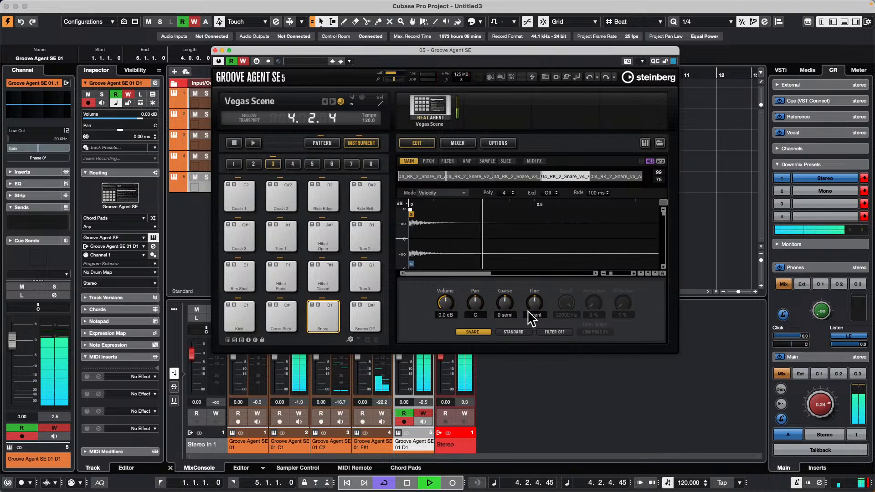
drag(510, 304, 501, 286)
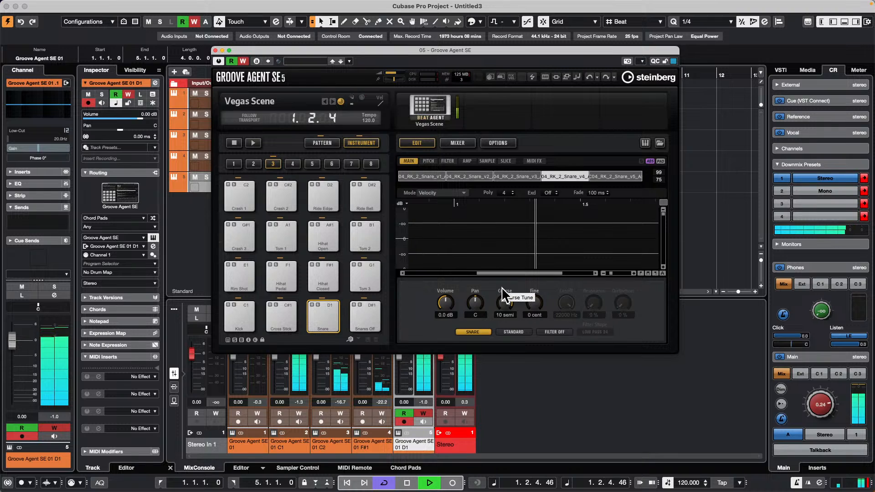
scroll(501, 286, down, 2)
scroll(501, 286, up, 3)
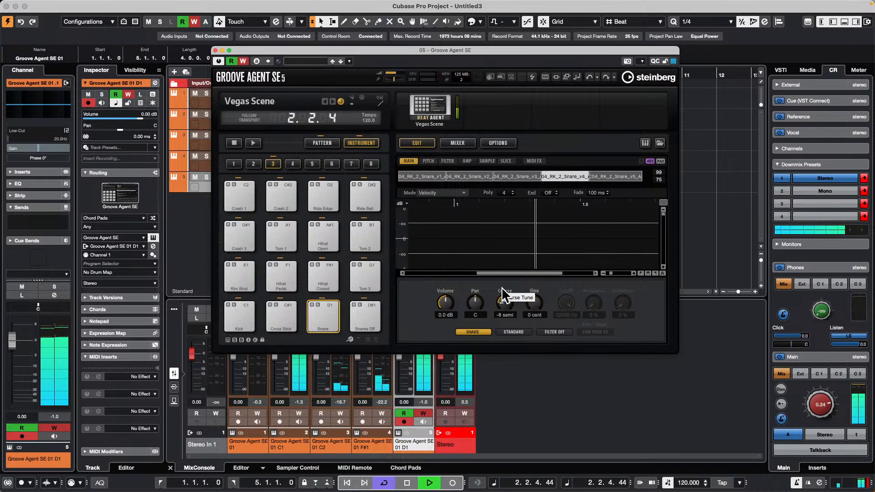
scroll(502, 287, down, 1)
scroll(501, 286, down, 1)
Step: Stop playback and close the D1 track's Groove Agent SE window
mouse_move(190, 1)
key(space)
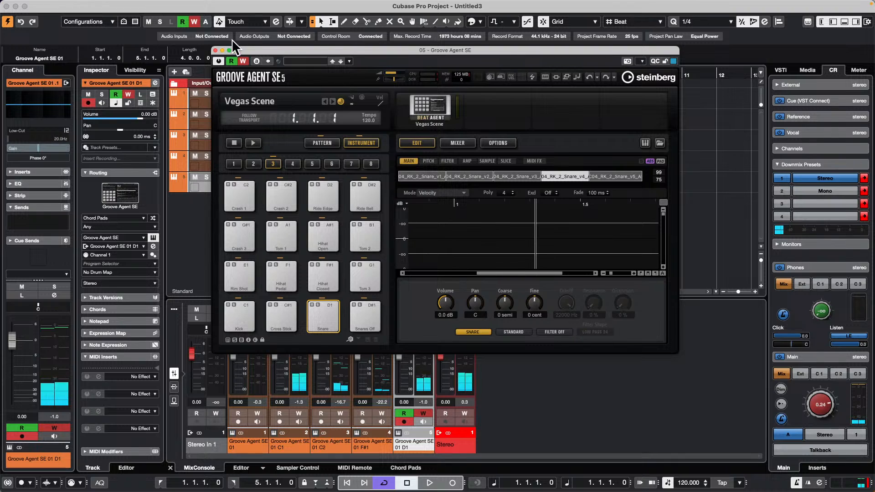
click(215, 51)
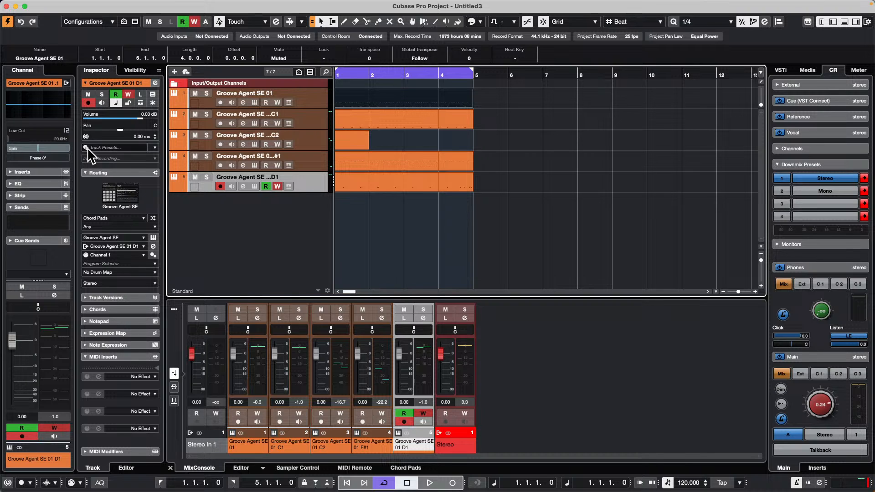
Step: Open the recent project Amos Moses - GO.cpr
click(64, 5)
mouse_move(89, 217)
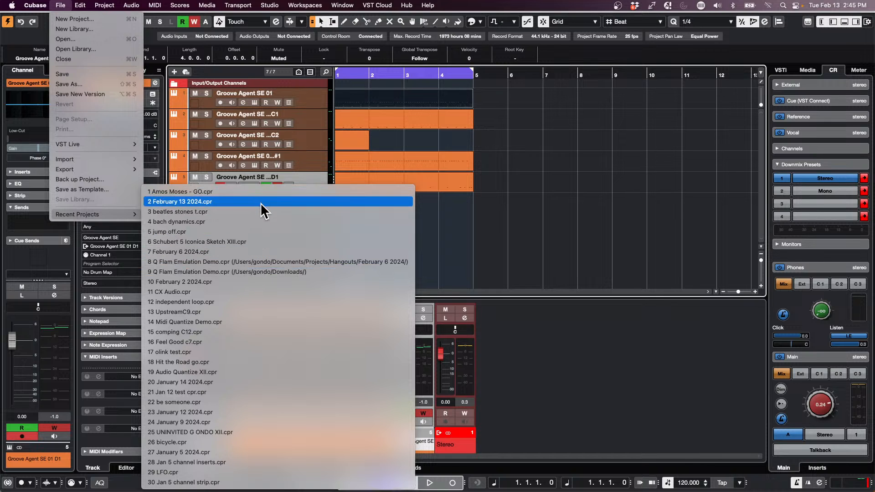
click(287, 191)
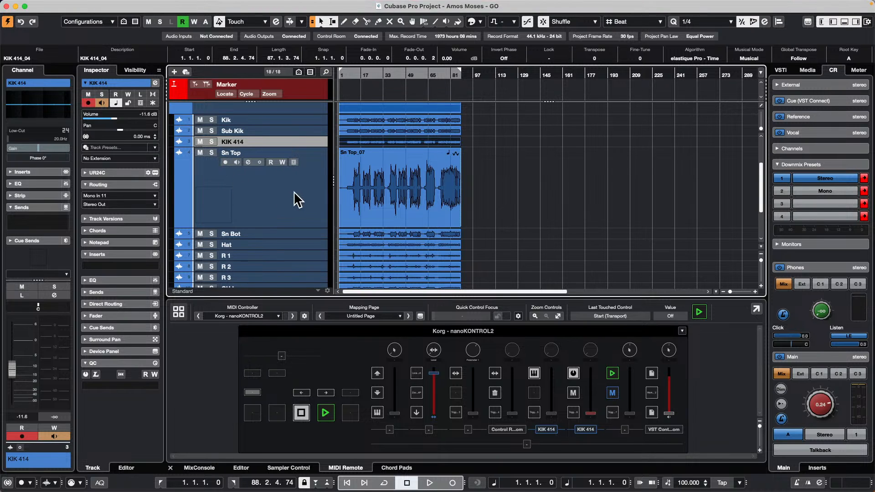
Step: Shrink the tall Sn Top track and give the drum tracks a uniform, taller row height
click(310, 168)
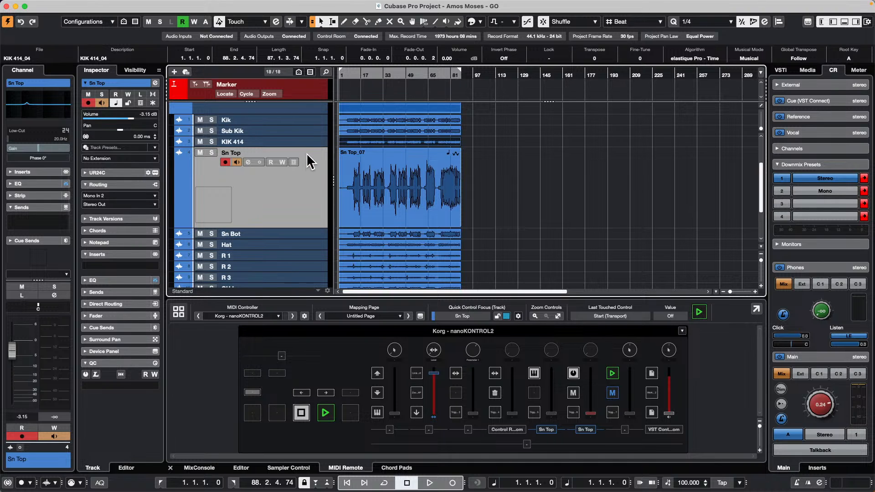
drag(311, 145, 312, 128)
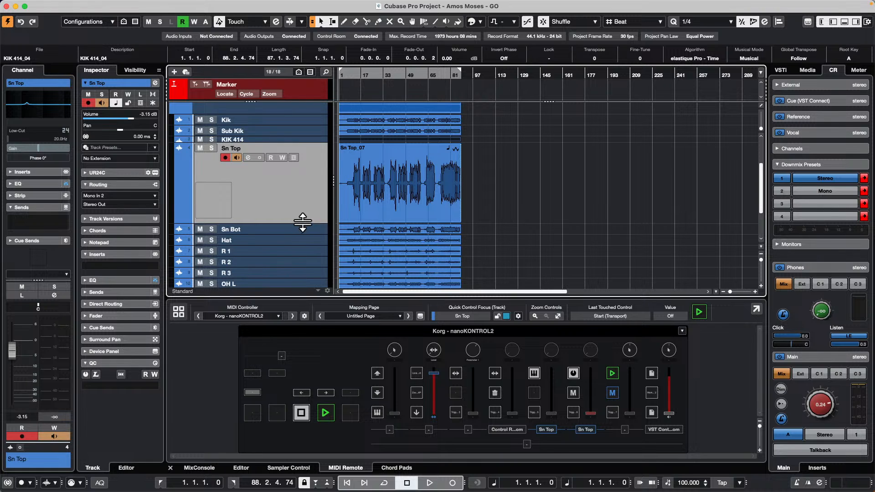
drag(303, 222, 304, 150)
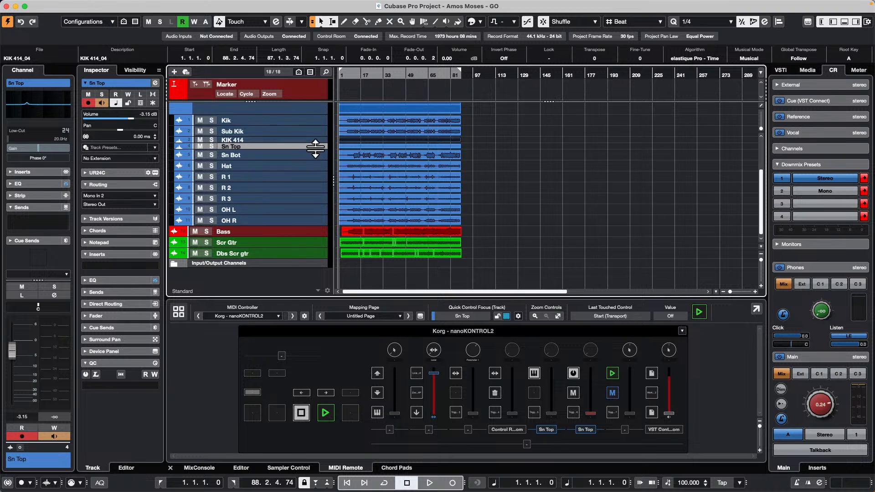
drag(314, 148, 308, 170)
click(312, 152)
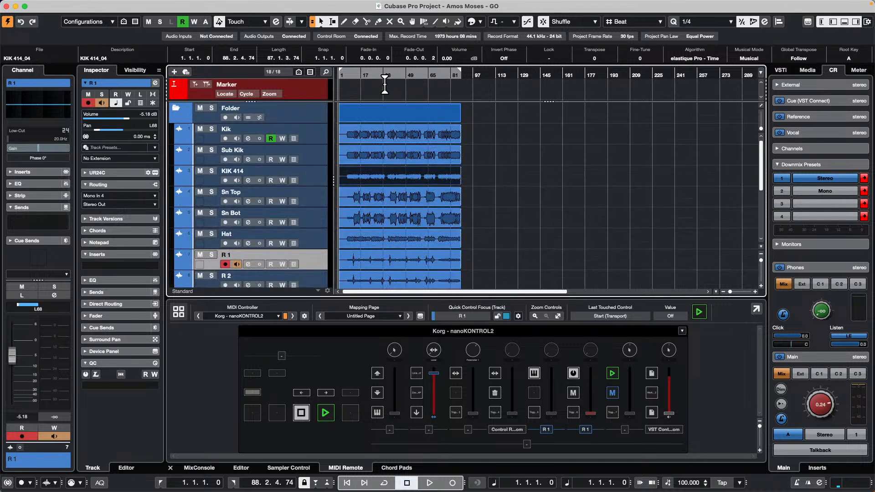
Step: Select all audio events on the Bass track and enable Musical Mode for them
key(shift+f)
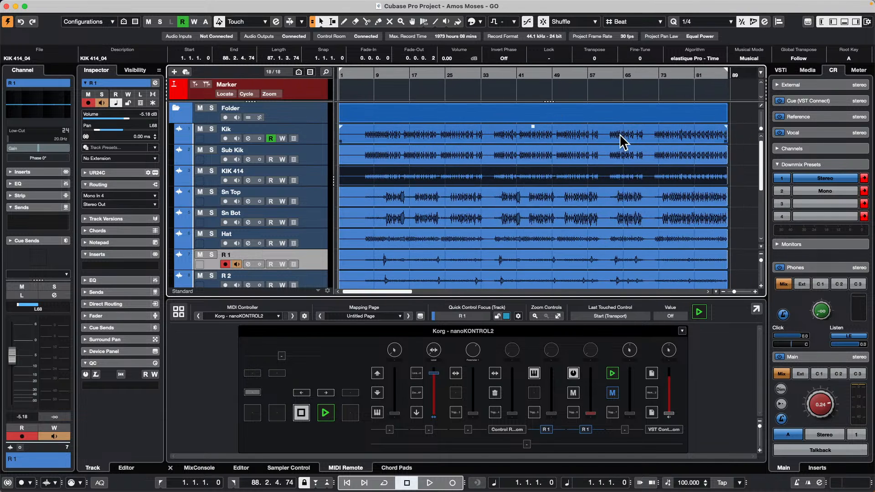
drag(744, 143, 453, 277)
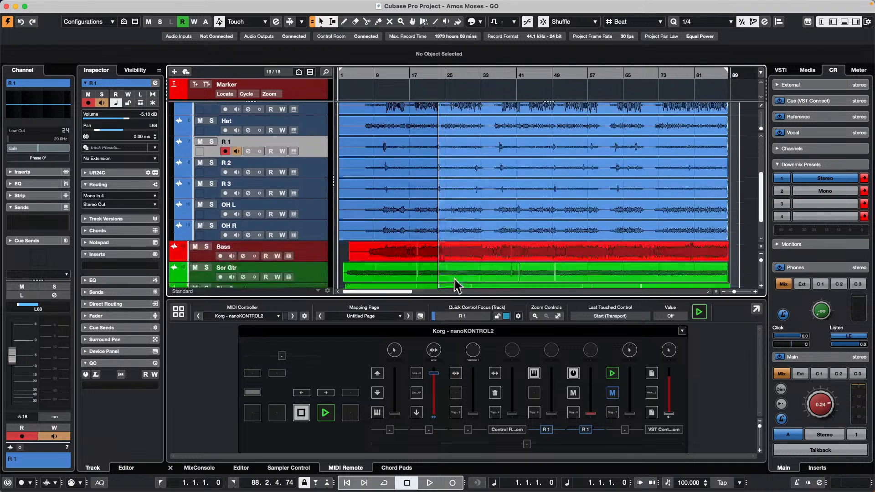
click(654, 247)
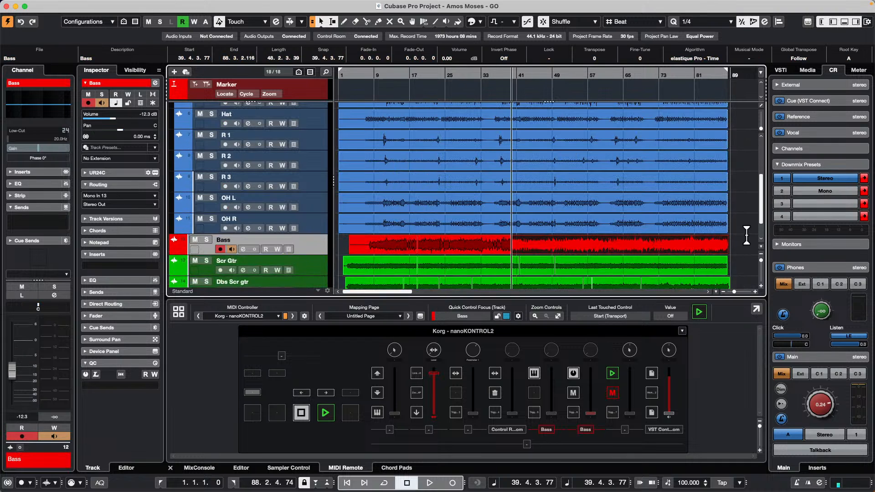
drag(739, 245, 339, 249)
click(751, 58)
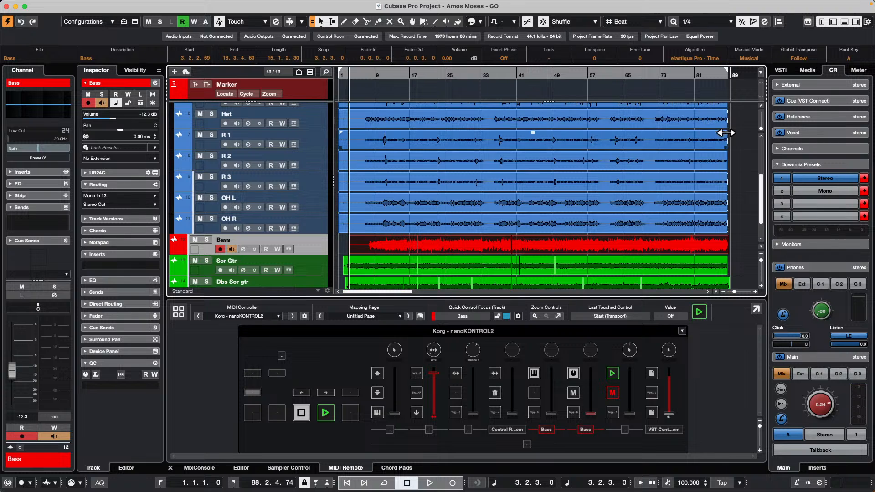
Step: Select all audio events across the drum, bass and guitar tracks
scroll(729, 136, up, 2)
scroll(729, 136, up, 5)
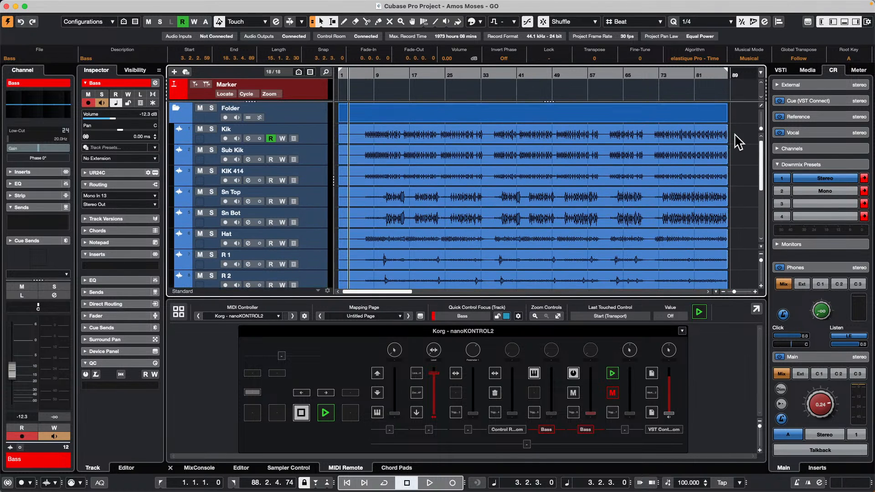
click(732, 138)
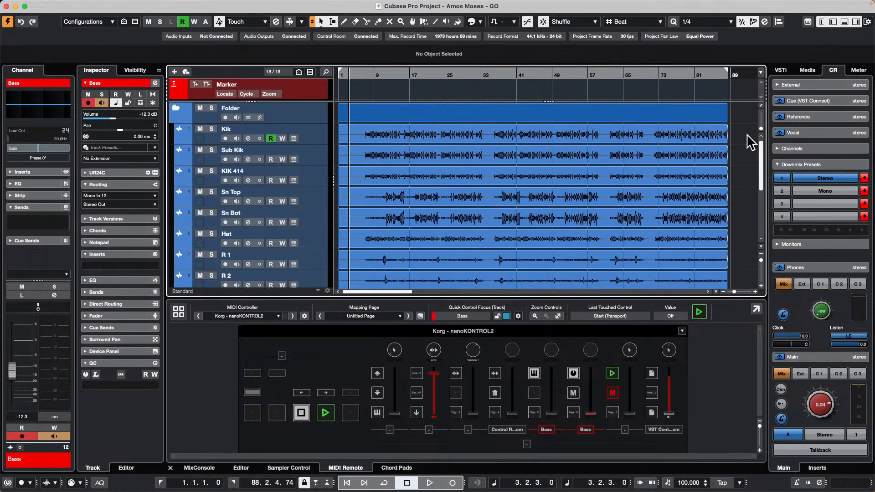
drag(742, 139, 358, 268)
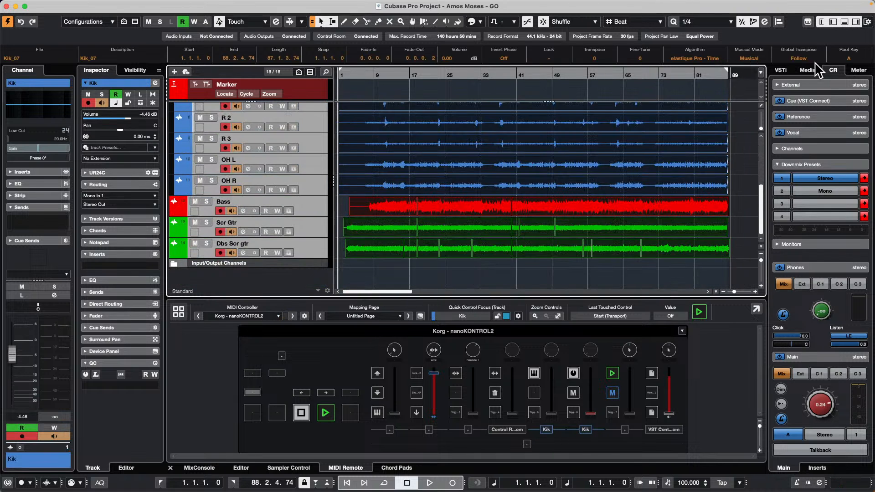
Step: Examine the elastique stretch algorithms available for the selected drum, bass and guitar events, leaving the current choice in place
click(711, 59)
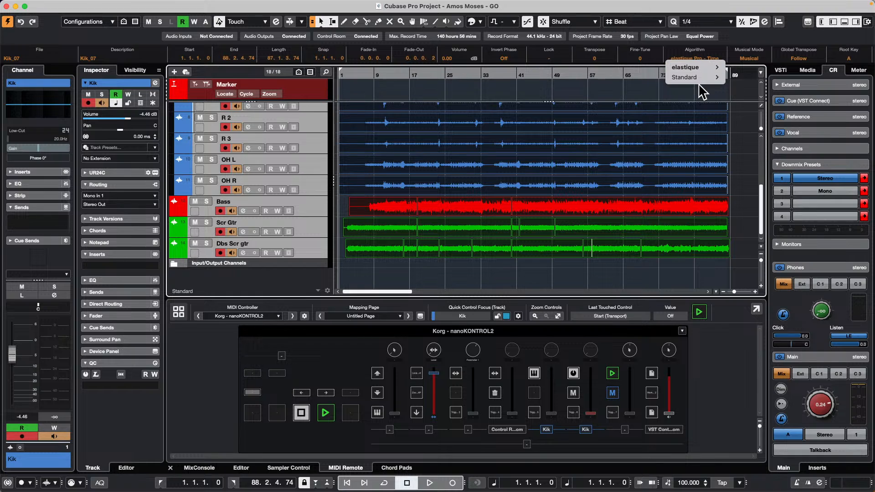
mouse_move(704, 68)
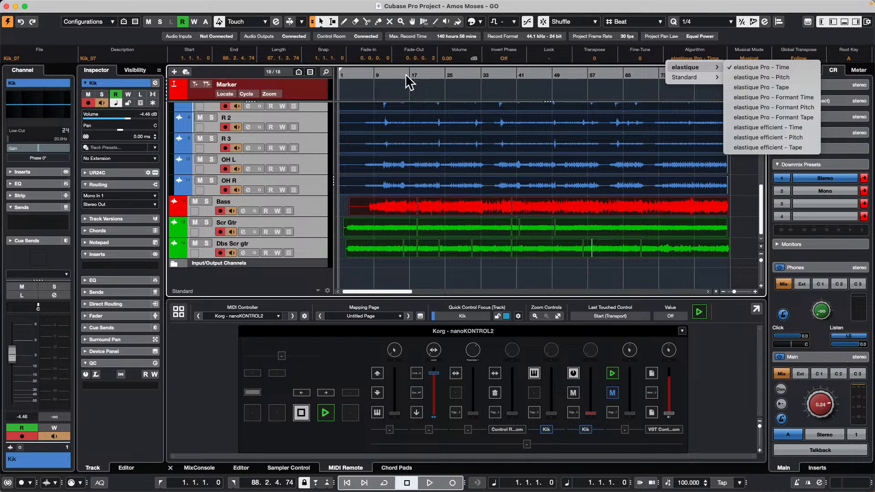
click(373, 82)
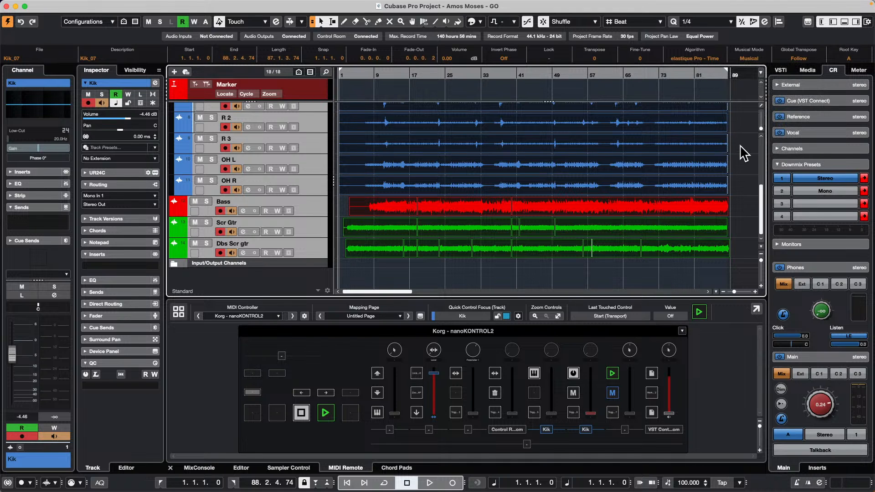
drag(752, 251, 459, 135)
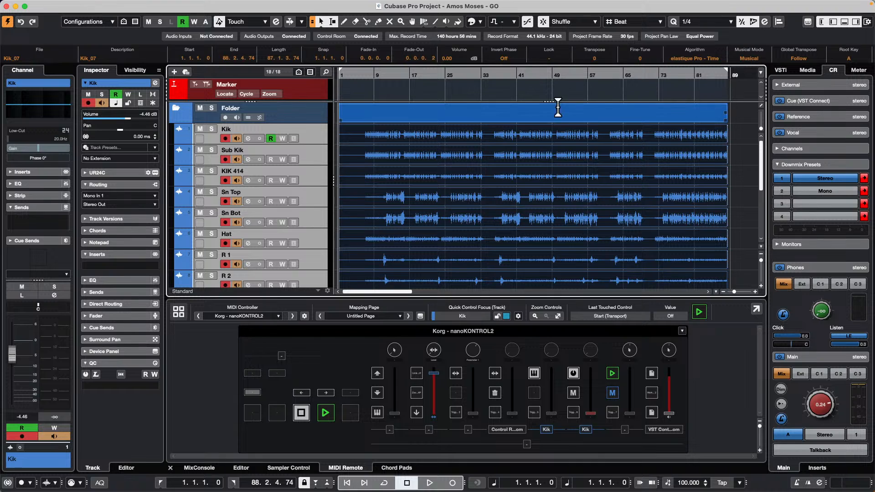
click(696, 56)
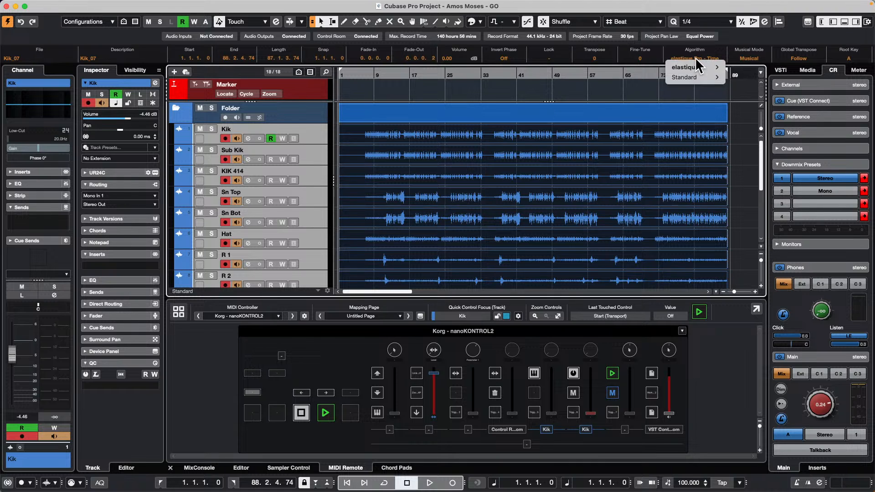
mouse_move(700, 67)
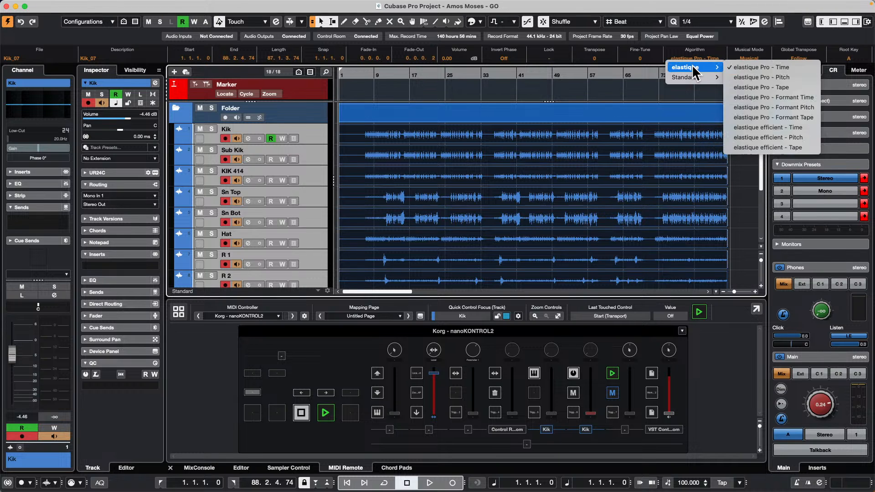
click(595, 91)
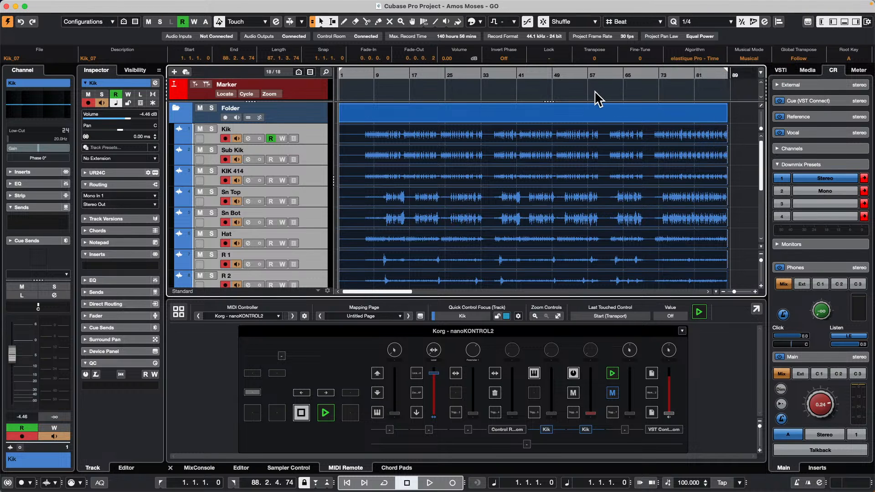
Step: Open the Pool, select all audio clips, review their elastique algorithm options, and close the Pool
key(super+p)
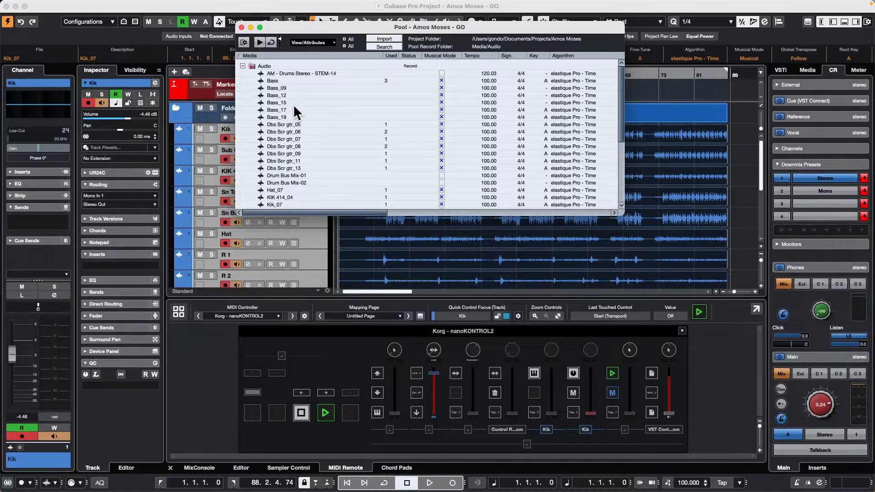
scroll(281, 133, down, 5)
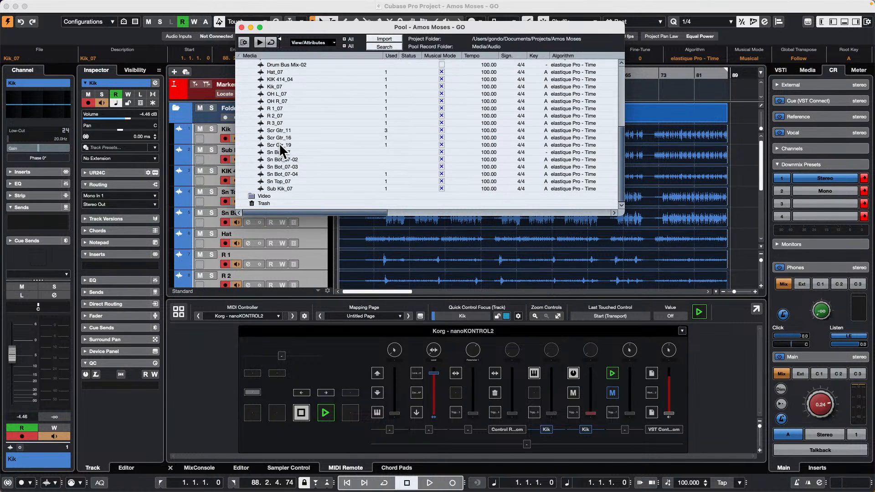
key(super+a)
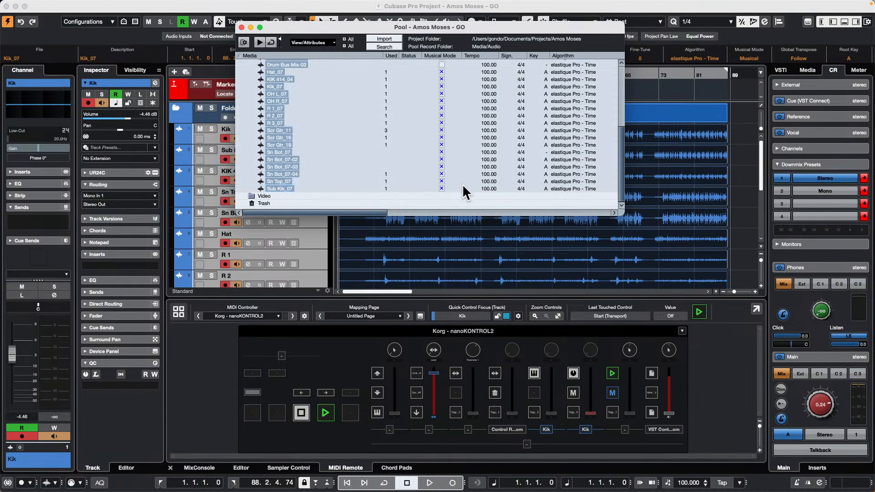
click(568, 63)
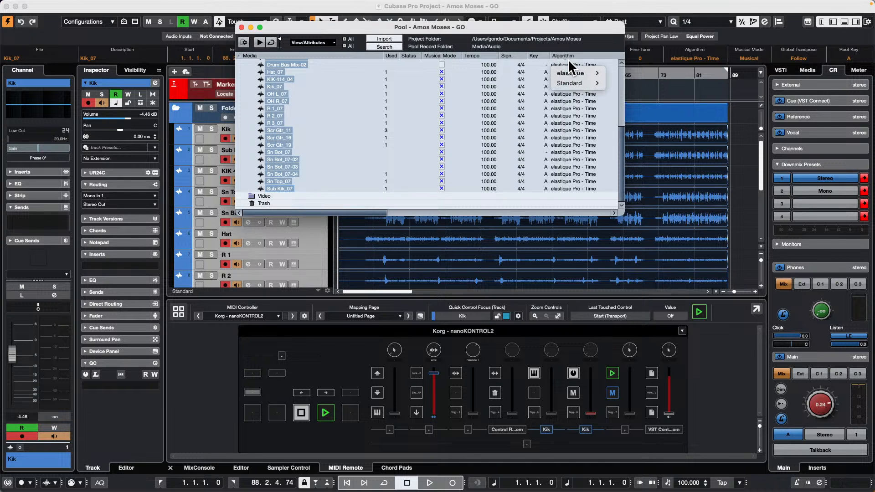
key(Down)
key(Right)
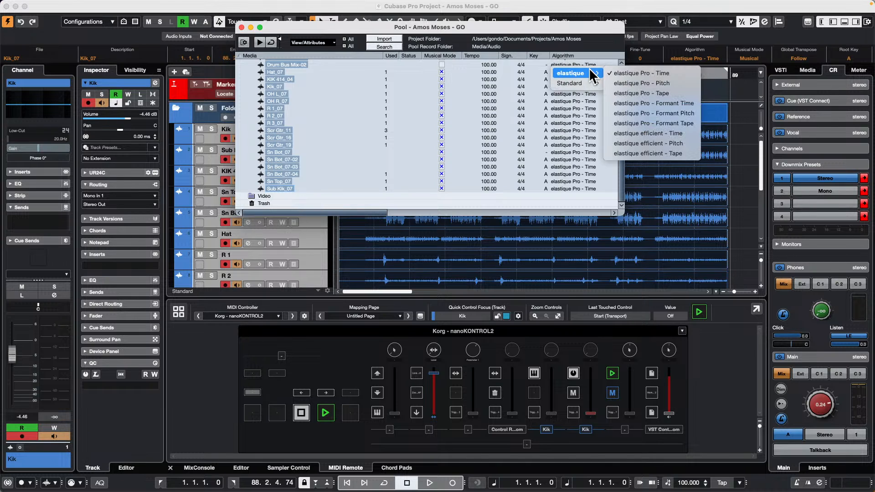
click(772, 109)
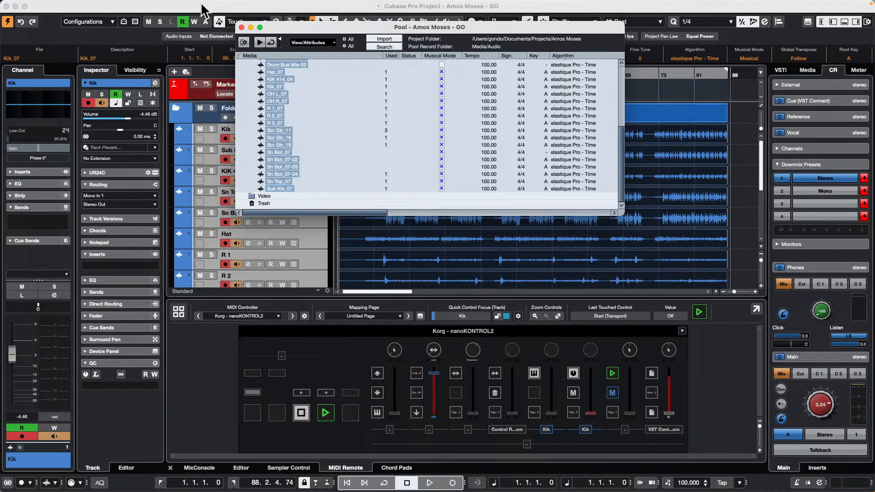
click(241, 27)
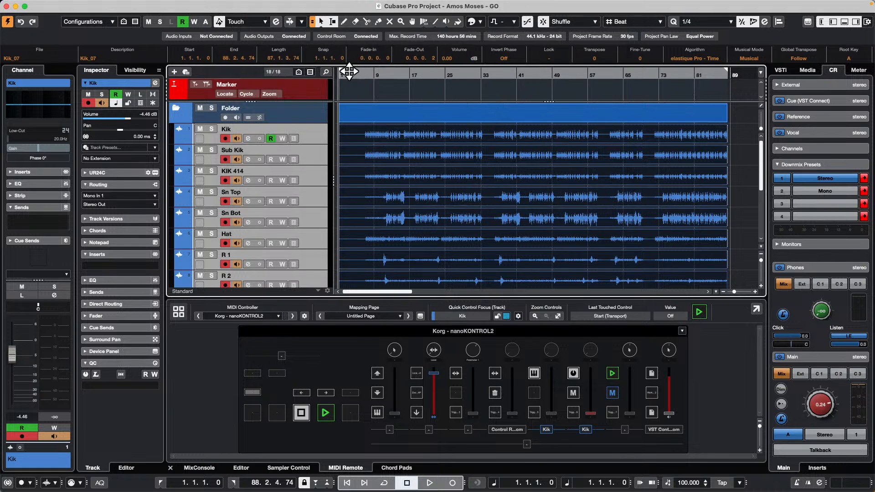
Step: Play the song from around bar 10 and set the selected events' algorithm to elastique Pro - Tape
click(382, 75)
key(space)
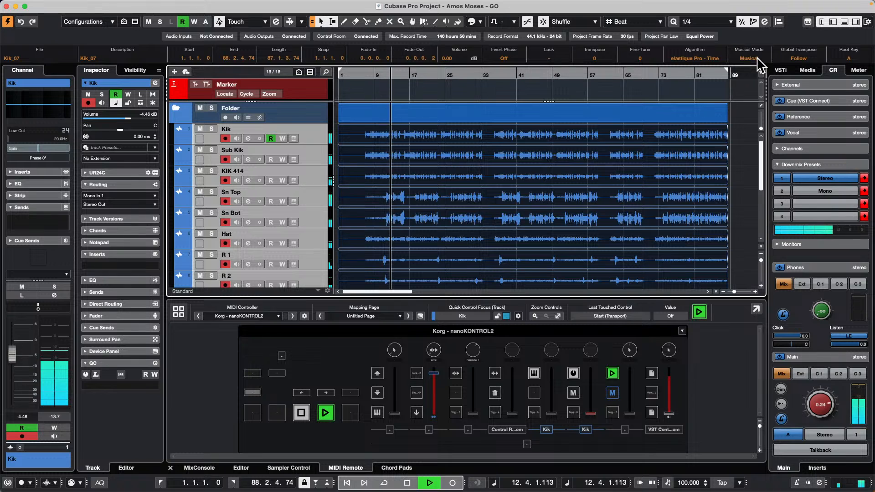
click(695, 58)
mouse_move(699, 67)
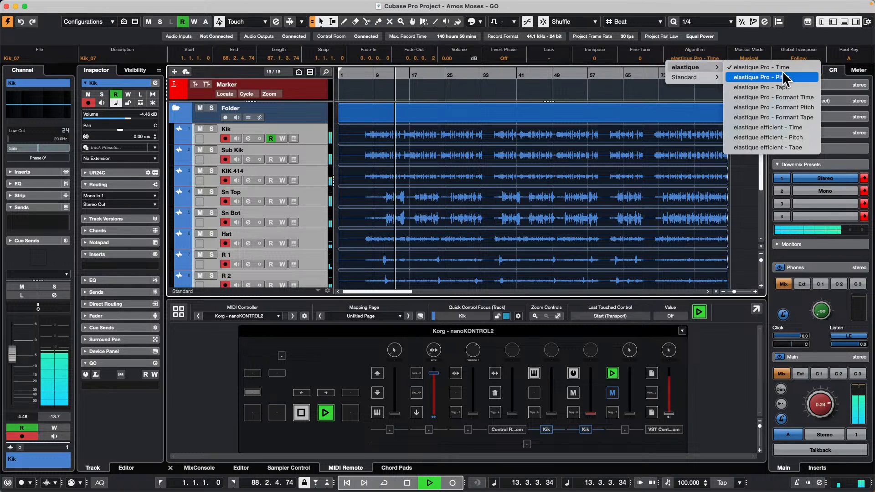
click(778, 86)
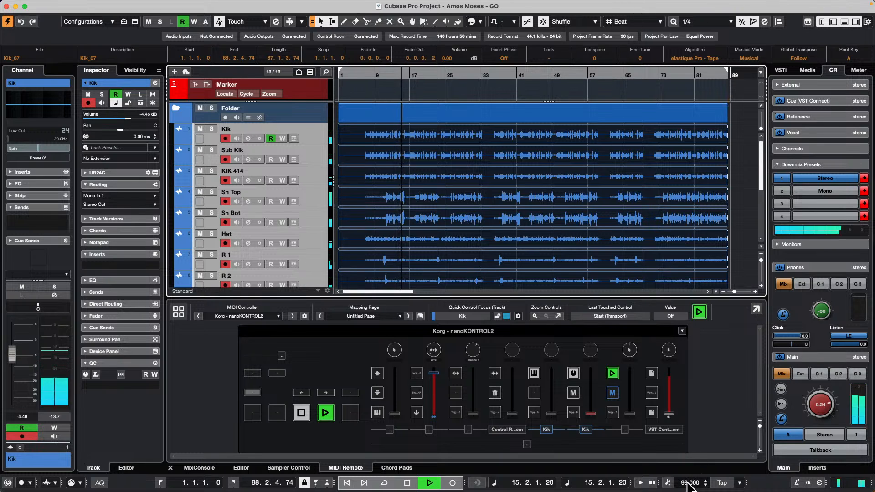
Step: Lower the project tempo to 84 during playback, and return it to 100
scroll(687, 482, down, 14)
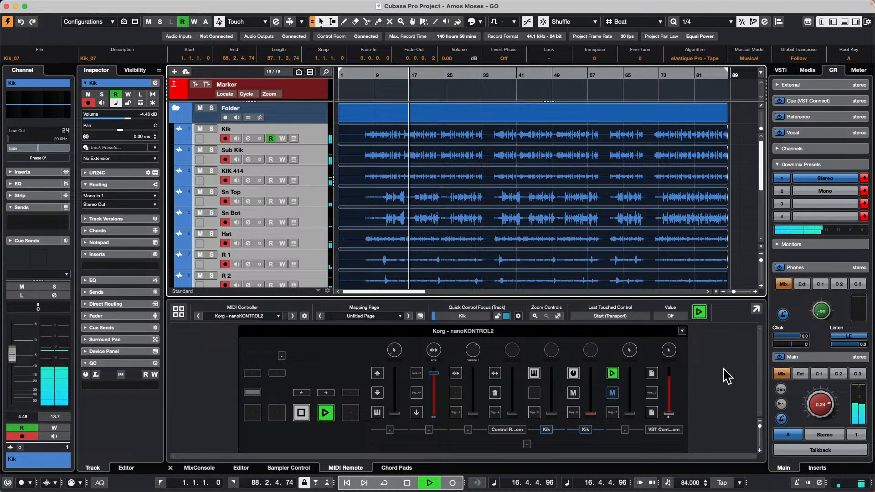
double_click(693, 482)
text(10)
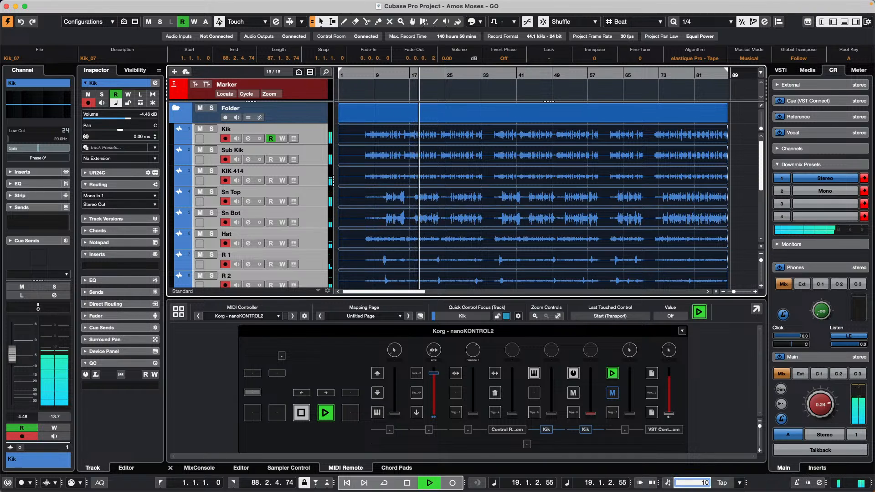
text(0)
key(Return)
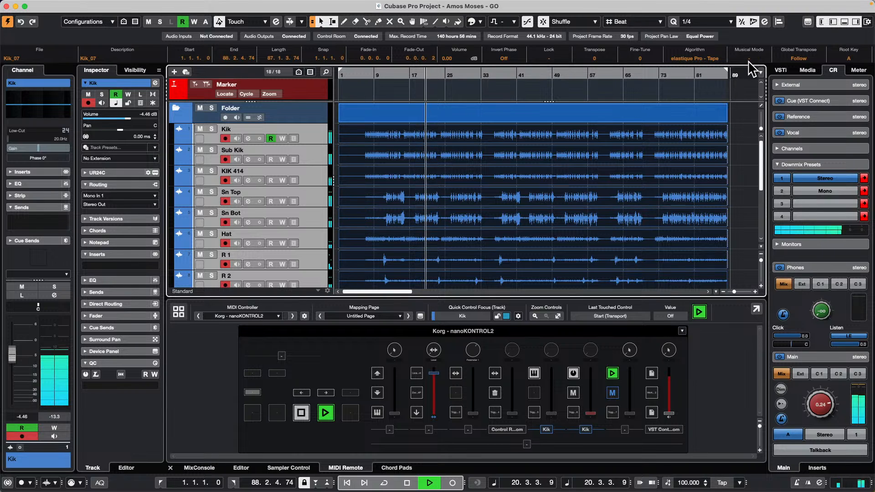
Step: Set the selected events' algorithm to elastique Pro - Time and raise the project tempo to 120
click(677, 55)
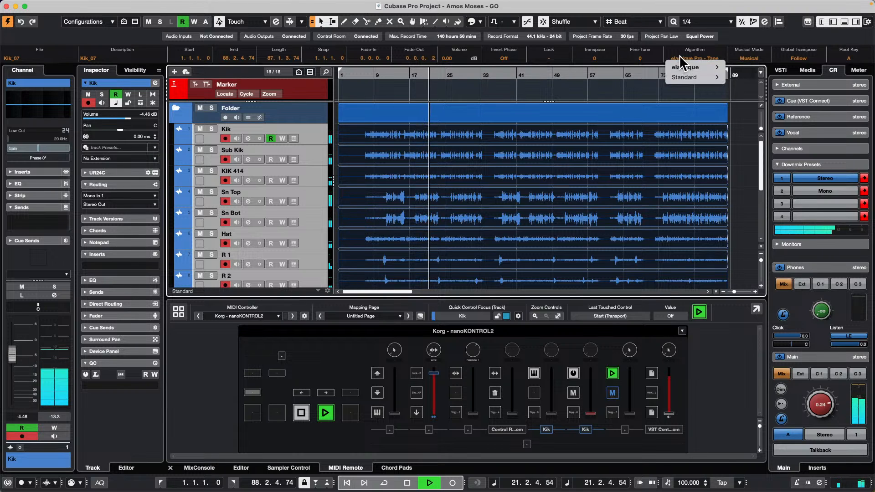
mouse_move(697, 67)
click(758, 67)
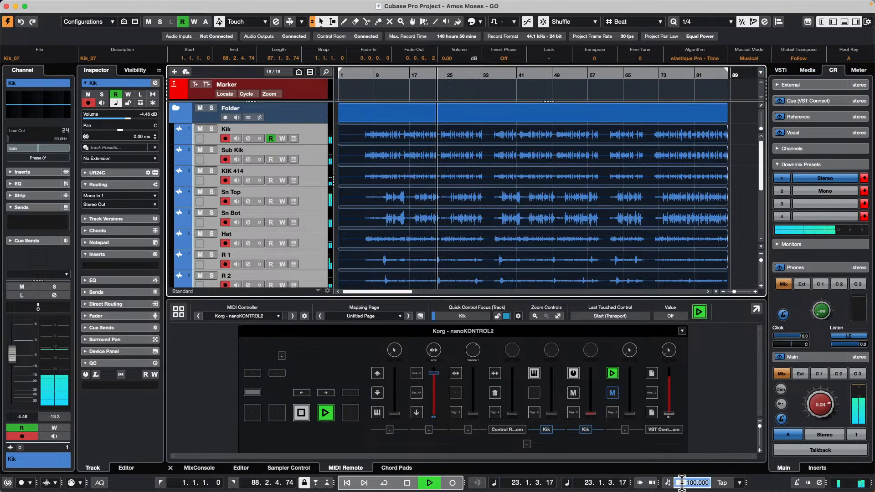
text(120)
key(Return)
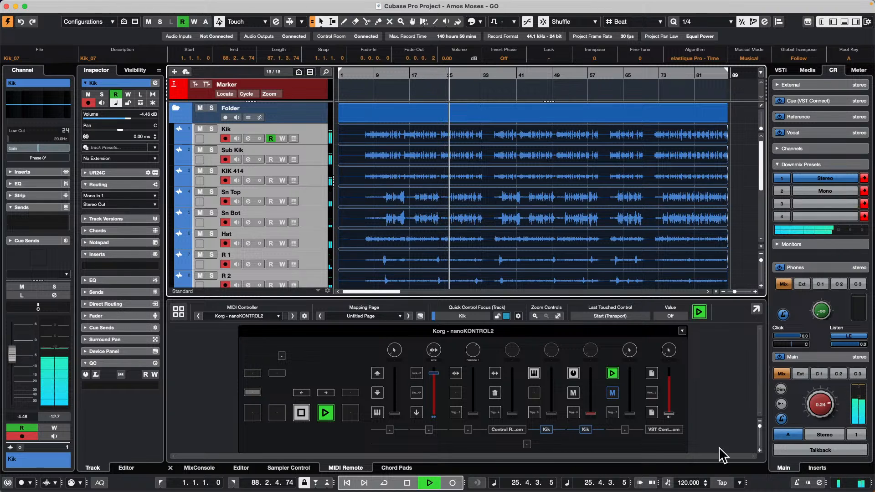
Step: Restart playback from the beginning of the project and set the tempo to 100
key(space)
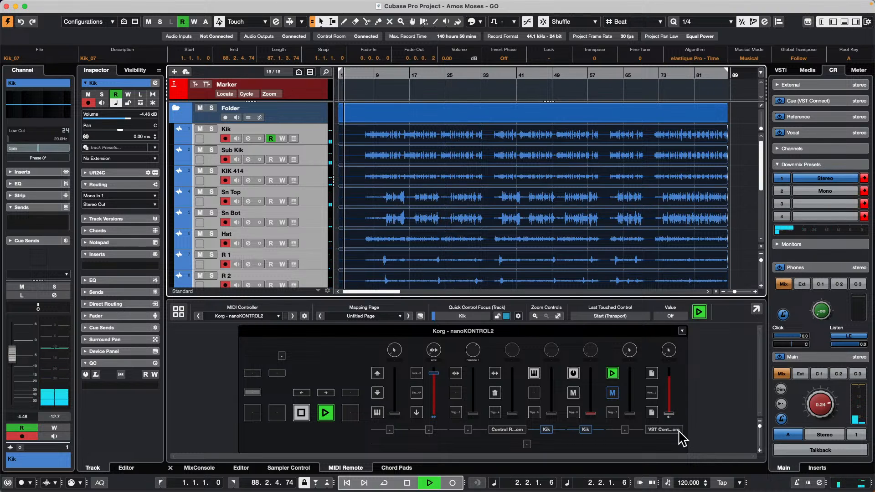
click(684, 481)
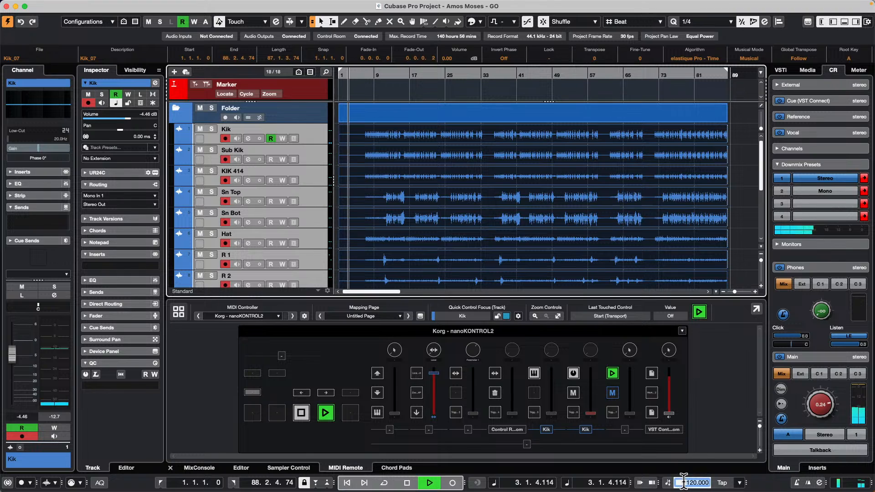
text(100)
key(Return)
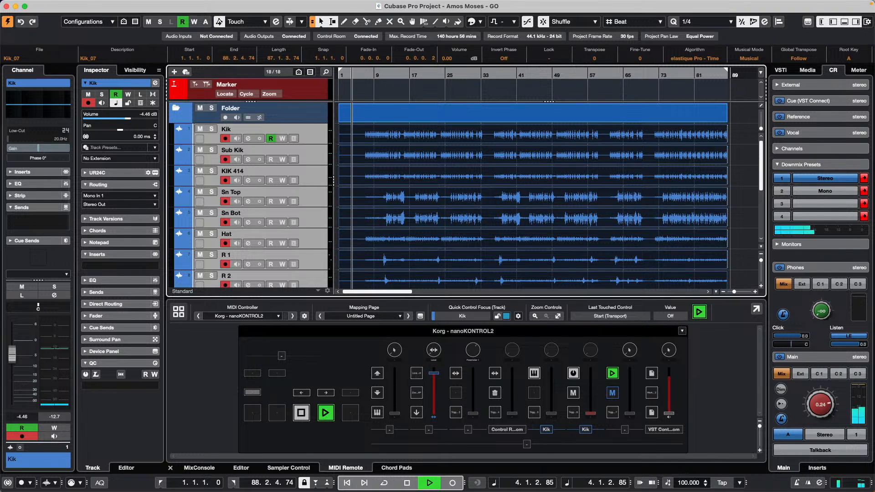
Step: Set the selected events' algorithm to elastique Pro - Tape and the project tempo to 120 during playback
click(700, 55)
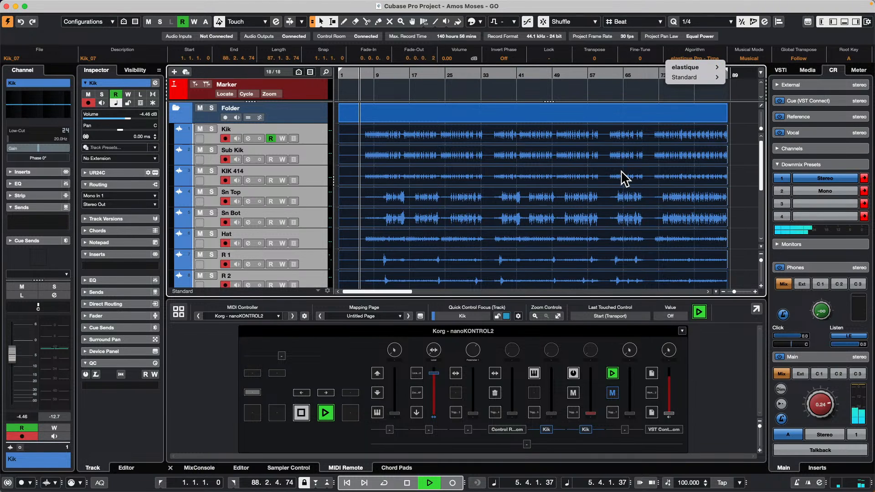
mouse_move(711, 67)
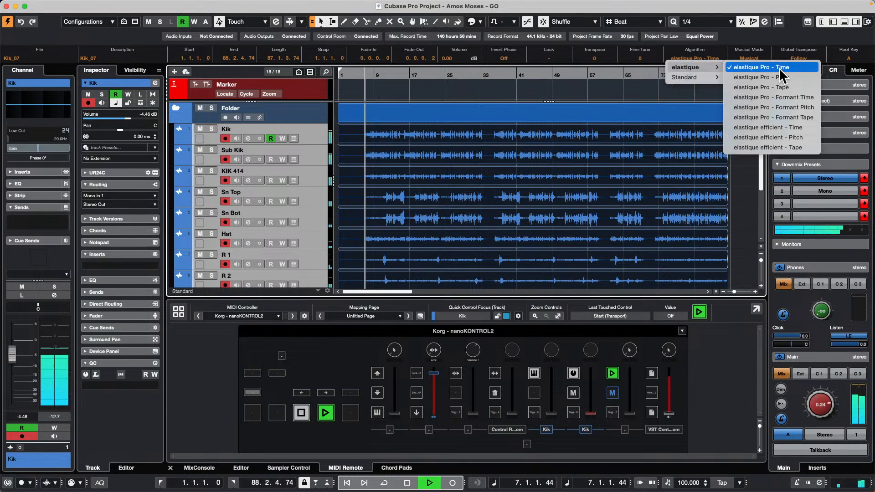
click(779, 87)
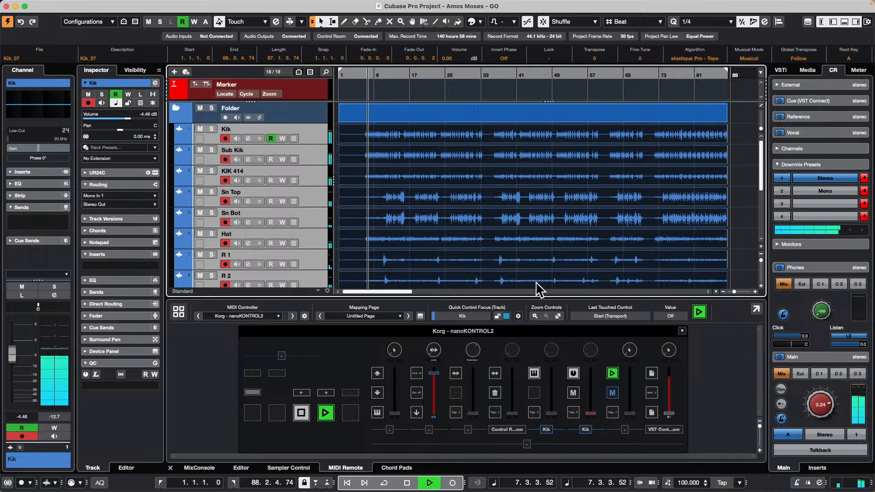
click(688, 483)
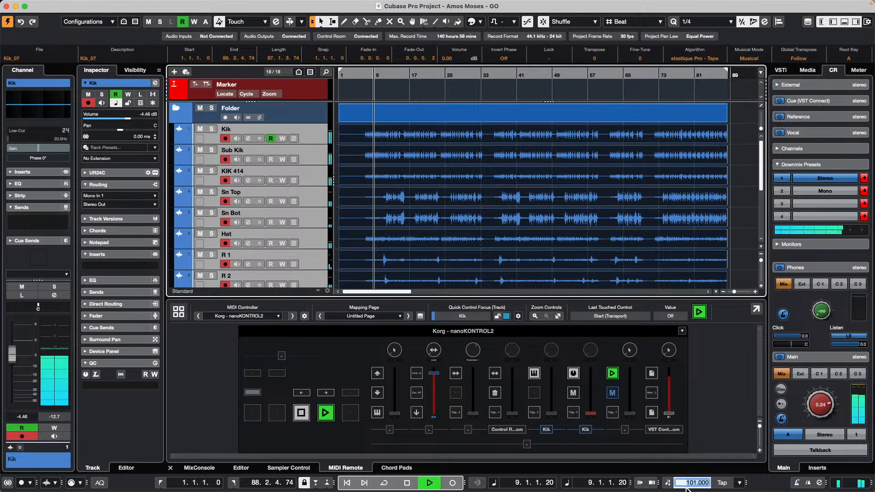
text(1)
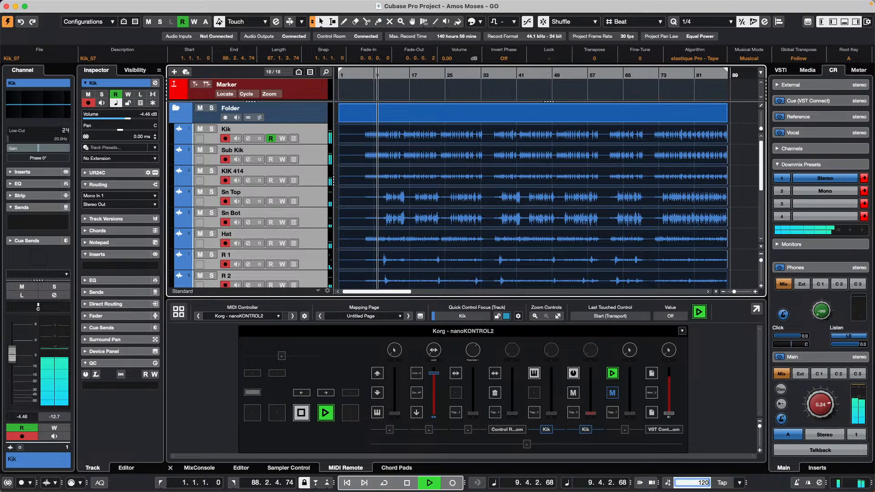
text(20)
key(Return)
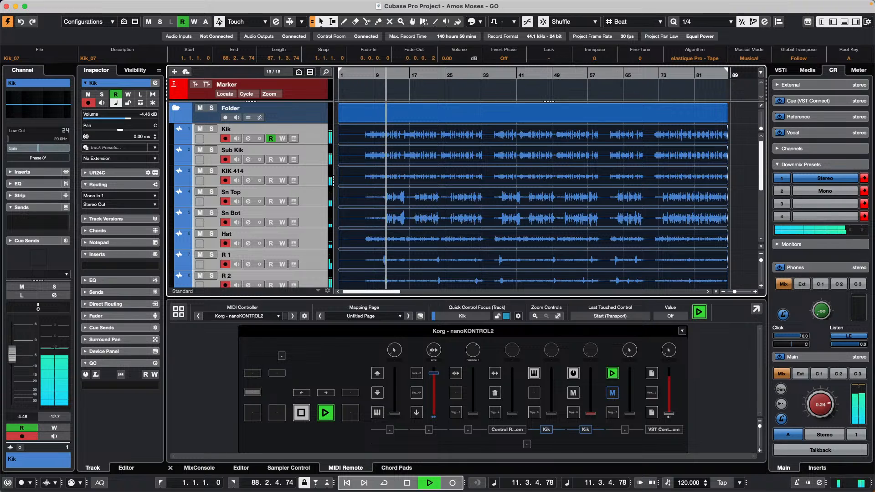
Step: Set the project tempo to 80 during playback, continue playing from about bar 41, and stop
click(688, 483)
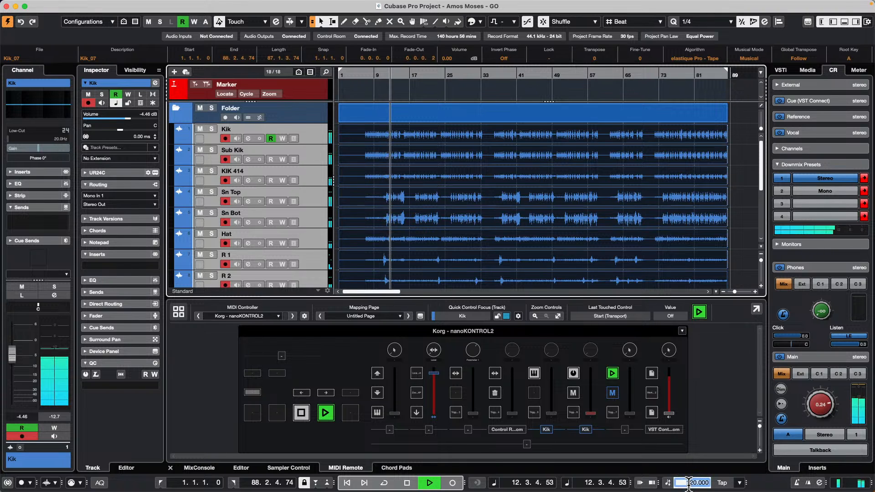
text(80)
key(Return)
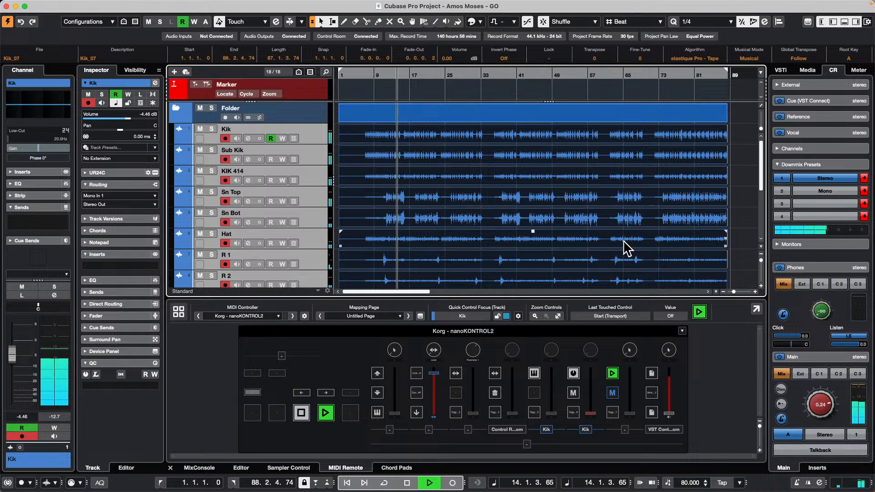
scroll(625, 245, down, 5)
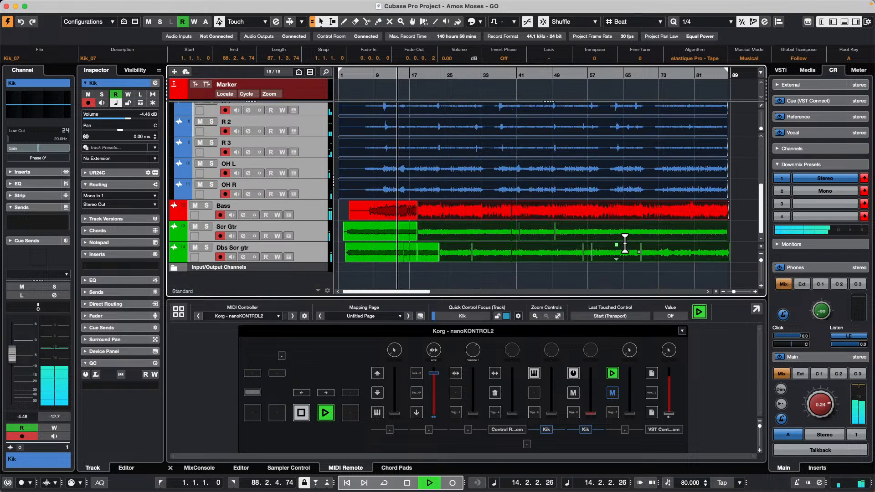
click(516, 73)
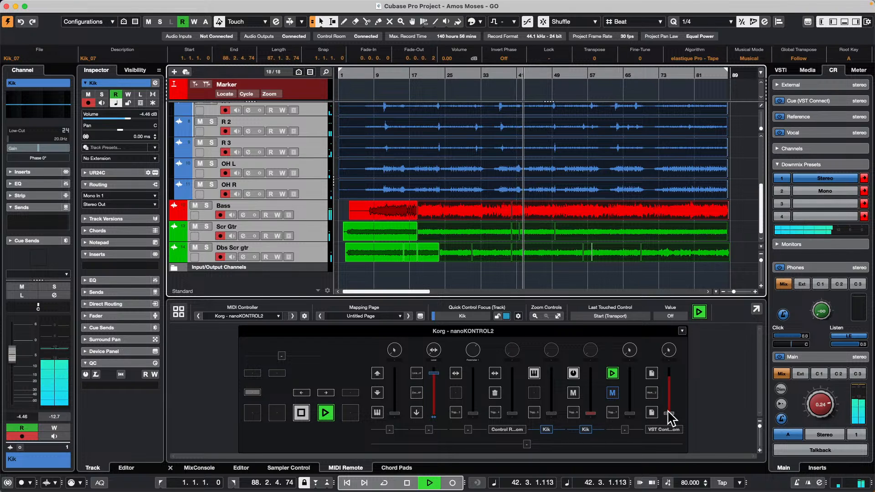
key(space)
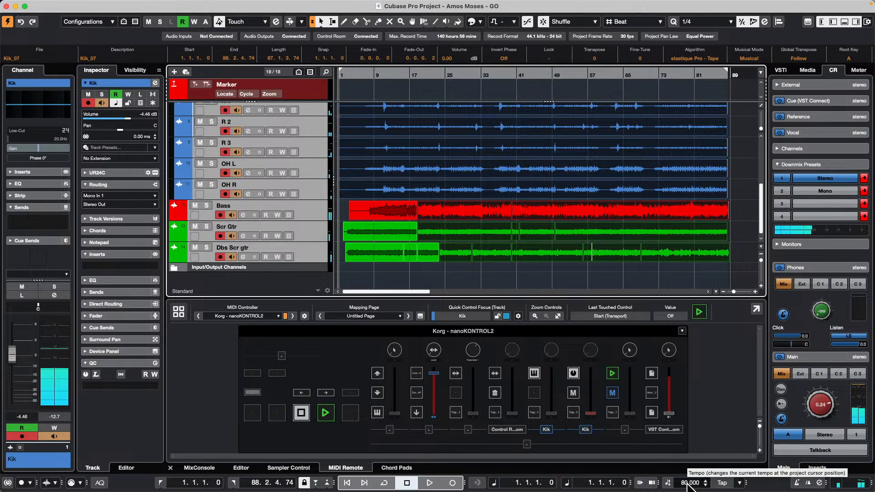
Step: Try turning off Musical Mode for the selected events, and undo the change
click(749, 58)
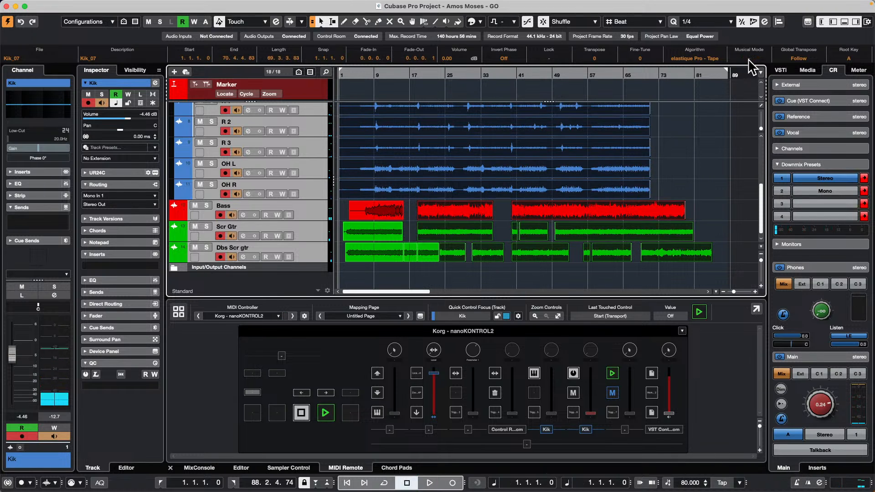
key(super+z)
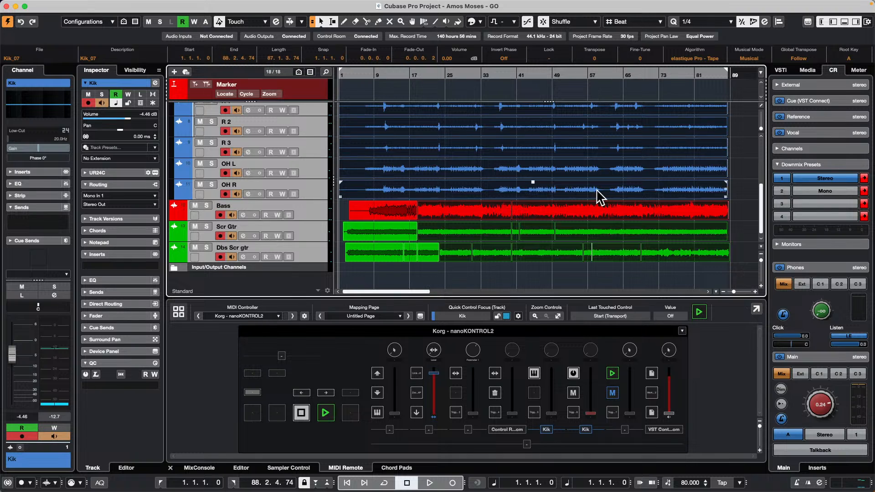
click(690, 58)
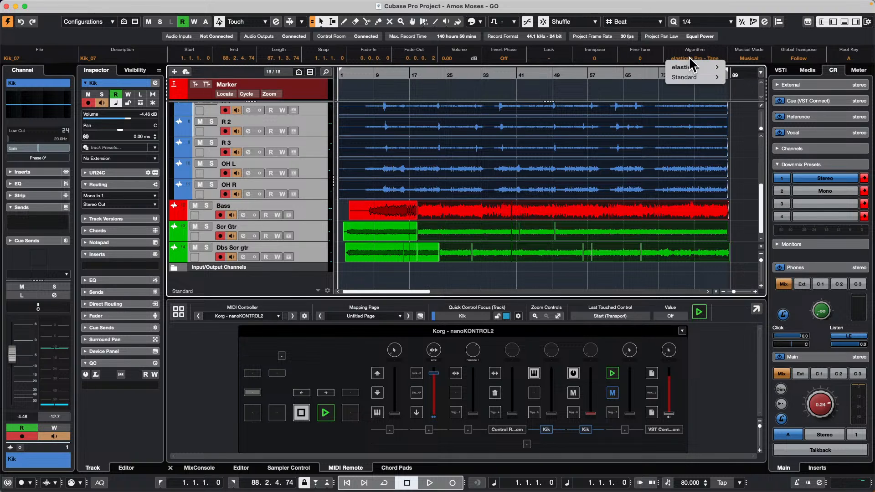
click(371, 269)
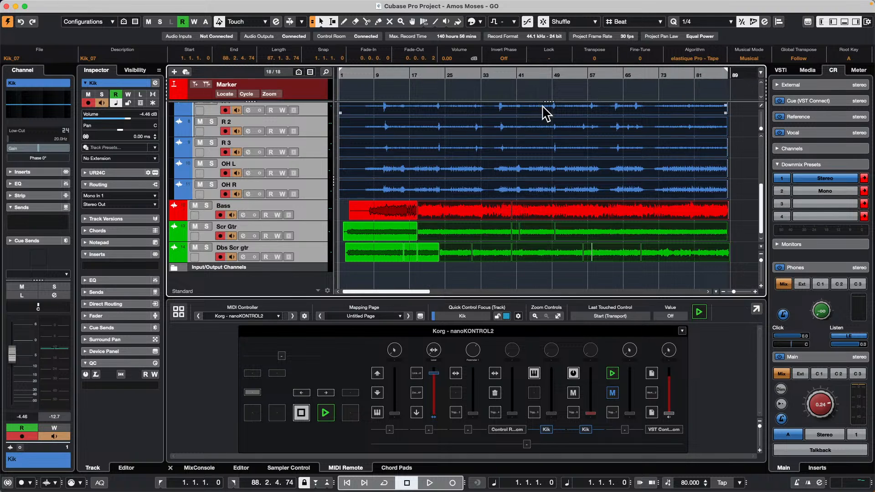
Step: Select all audio events and set their algorithm to elastique Pro - Time
click(743, 181)
drag(736, 258, 336, 138)
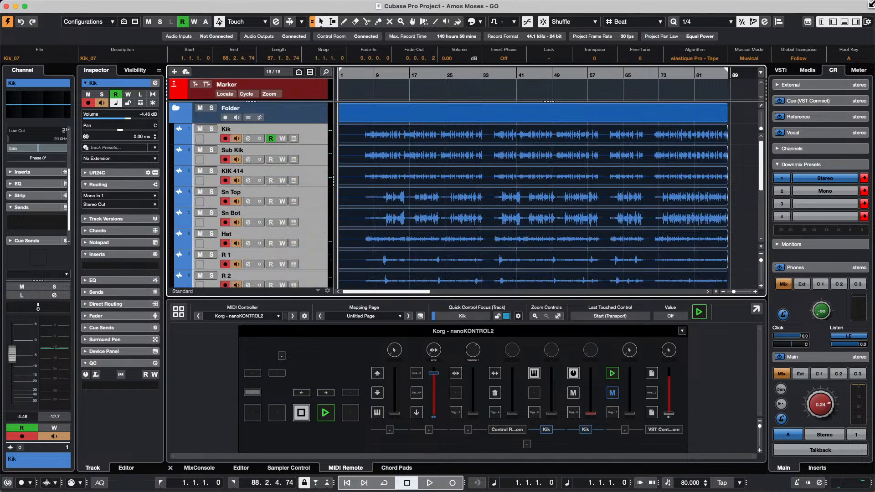
click(694, 57)
mouse_move(695, 67)
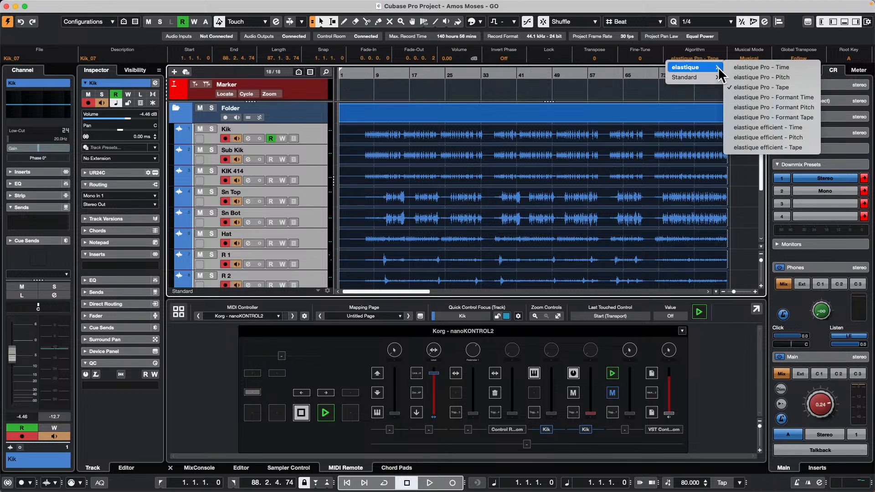
click(758, 68)
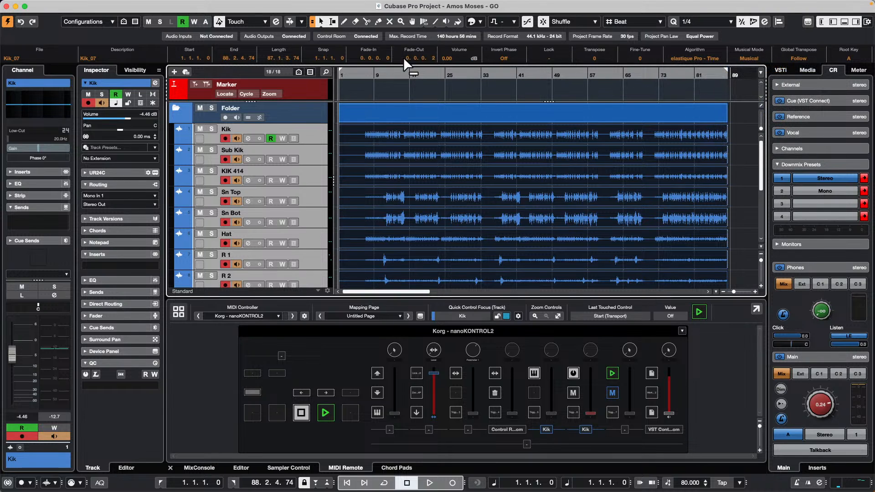
Step: Set the selected events' algorithm back to elastique Pro - Tape
click(693, 57)
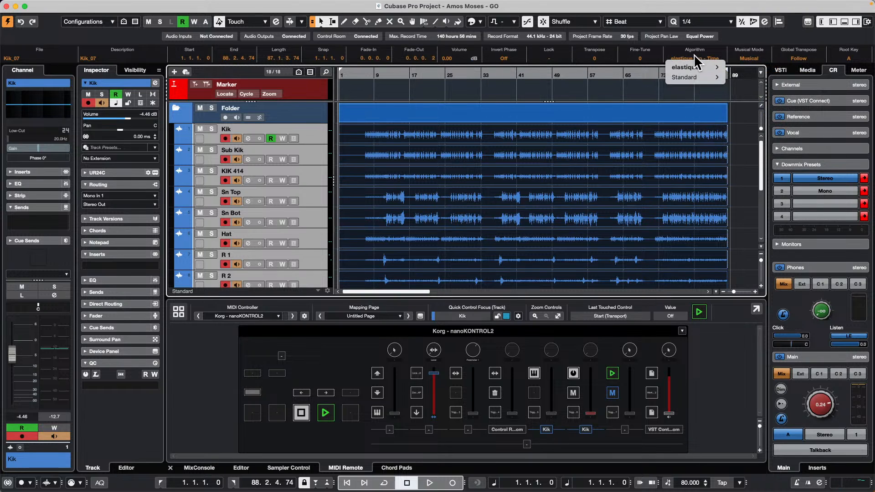
mouse_move(697, 67)
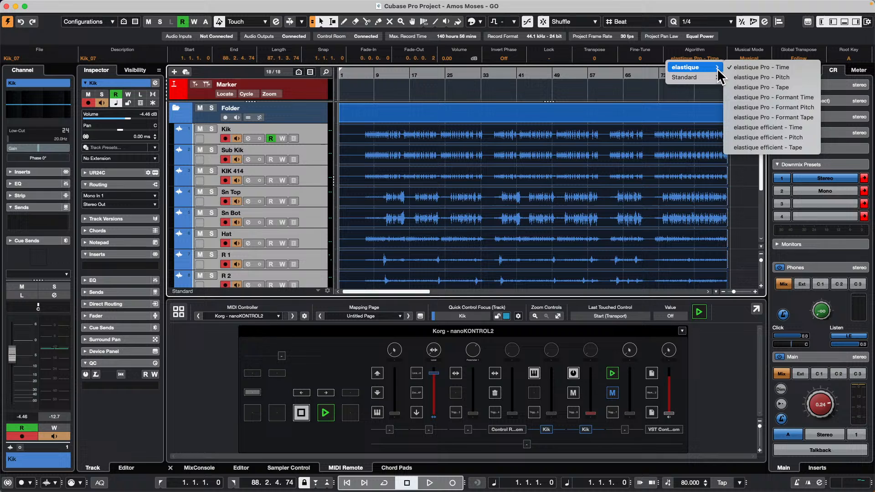
click(754, 87)
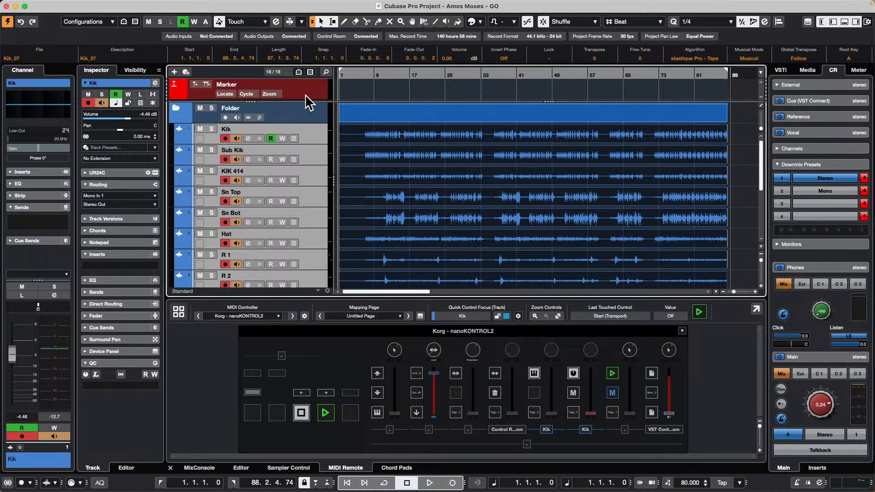
Step: Enlarge the upper track area and add a Tempo track below the Marker track
drag(304, 101, 289, 153)
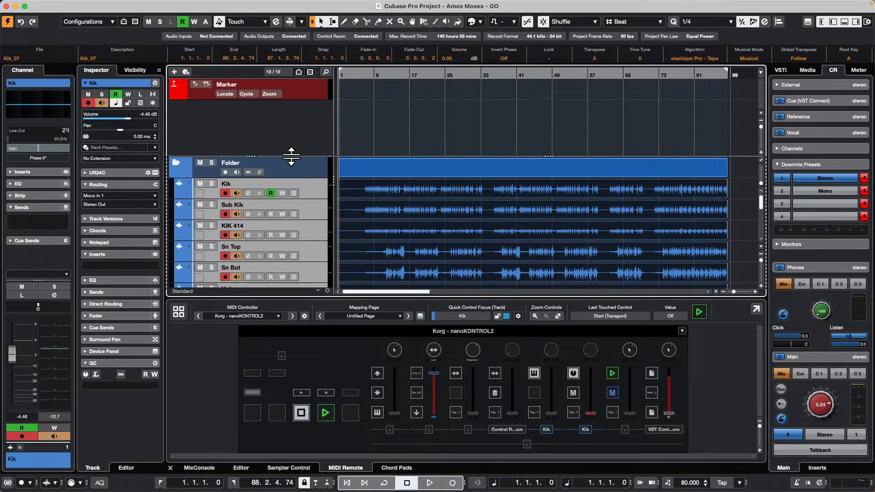
right_click(280, 127)
click(309, 91)
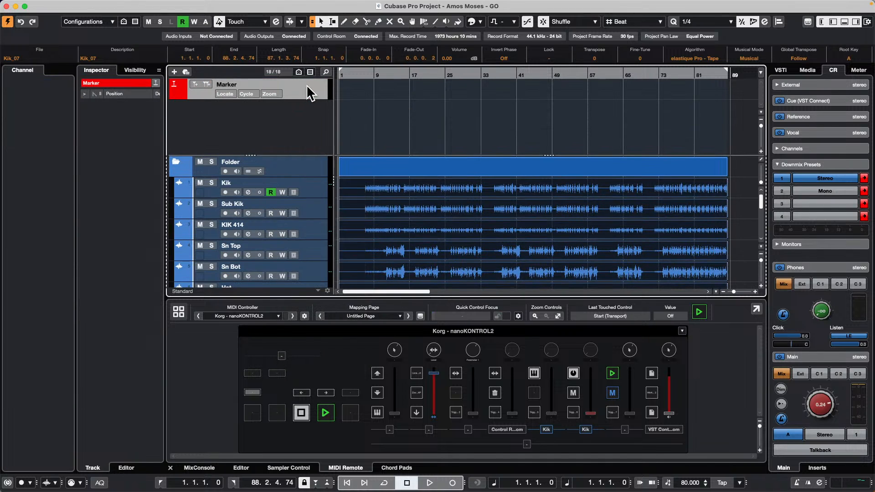
right_click(309, 89)
mouse_move(433, 91)
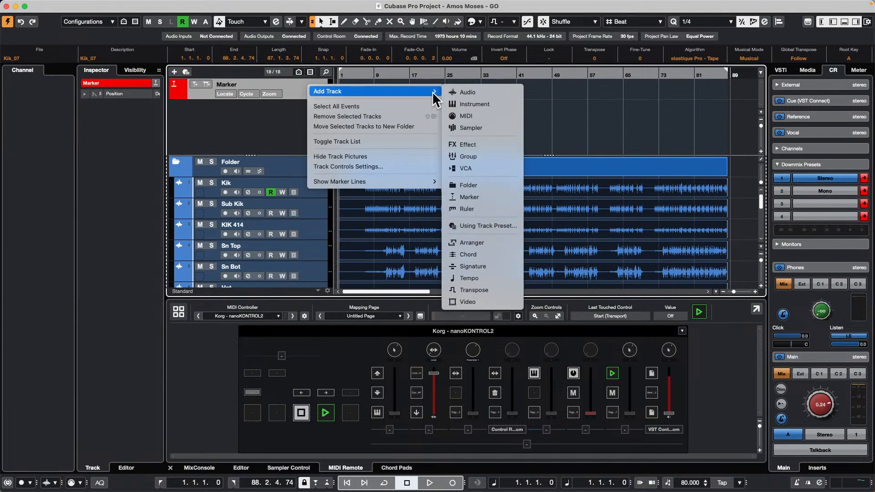
click(484, 277)
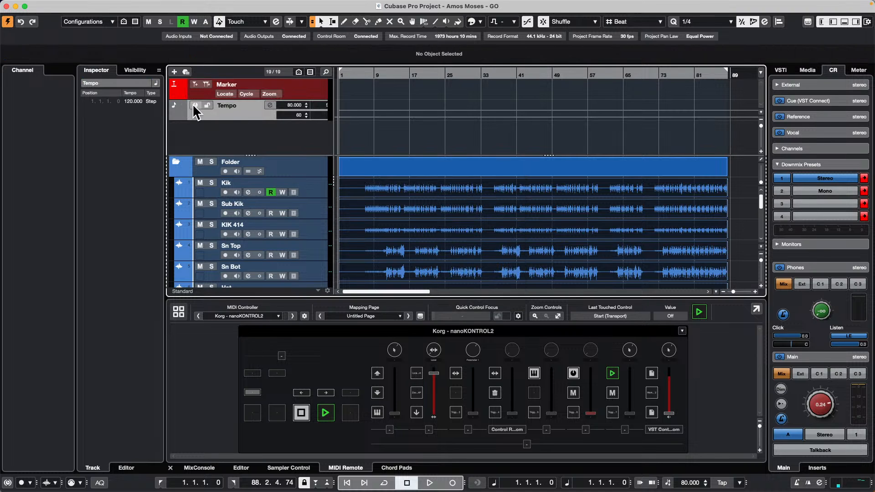
Step: Activate the Tempo track with a tempo of 100 and increase the track's height
click(195, 106)
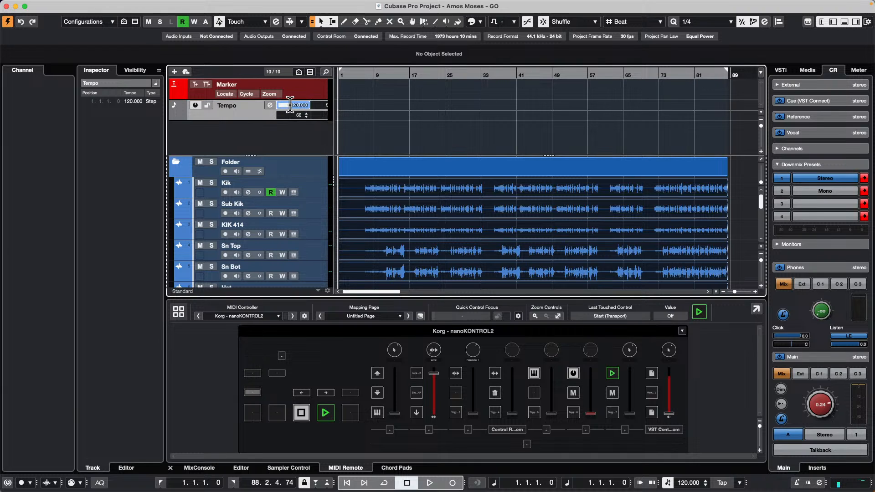
key(Return)
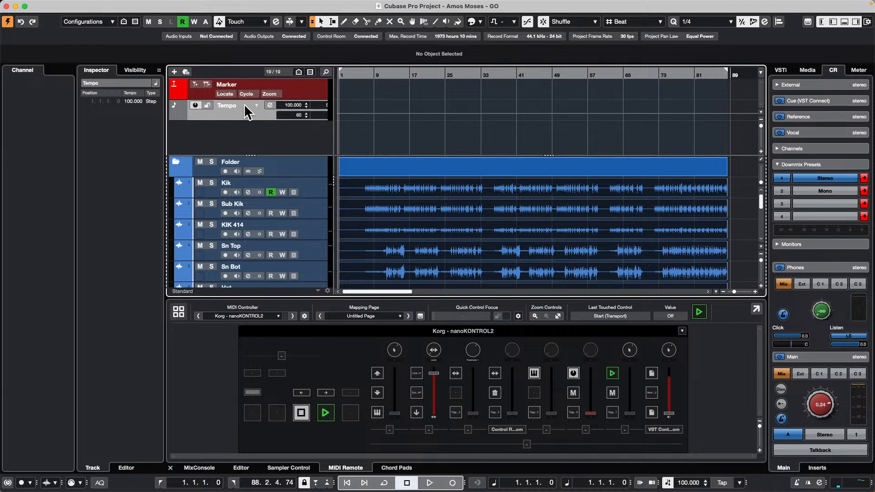
drag(238, 119, 235, 131)
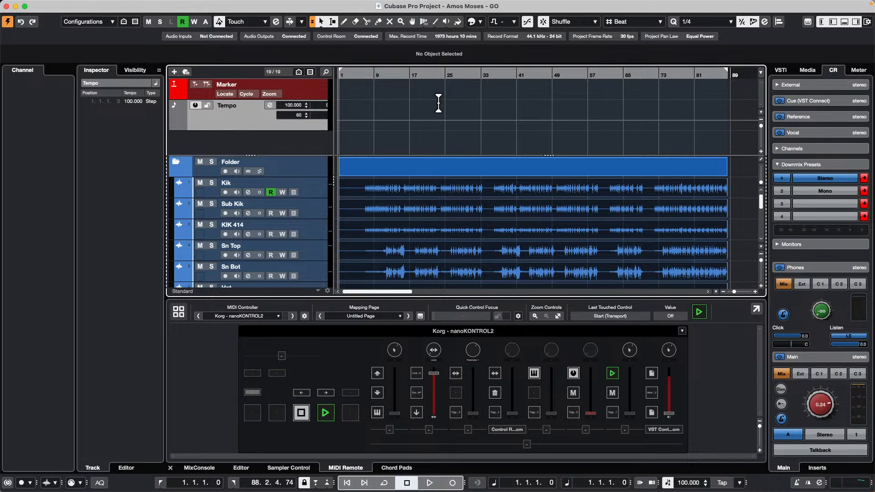
Step: Play the song up to the break around bar 33 and stop there
drag(407, 78, 468, 77)
key(space)
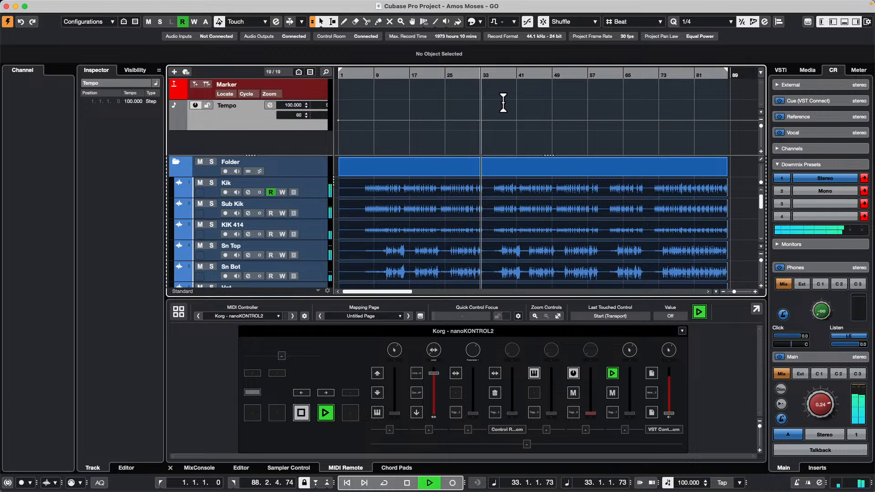
key(space)
Step: Draw a tempo dip to 60 BPM around bar 33, returning to 105 BPM, and play it from bar 30
drag(483, 77, 483, 115)
right_click(491, 137)
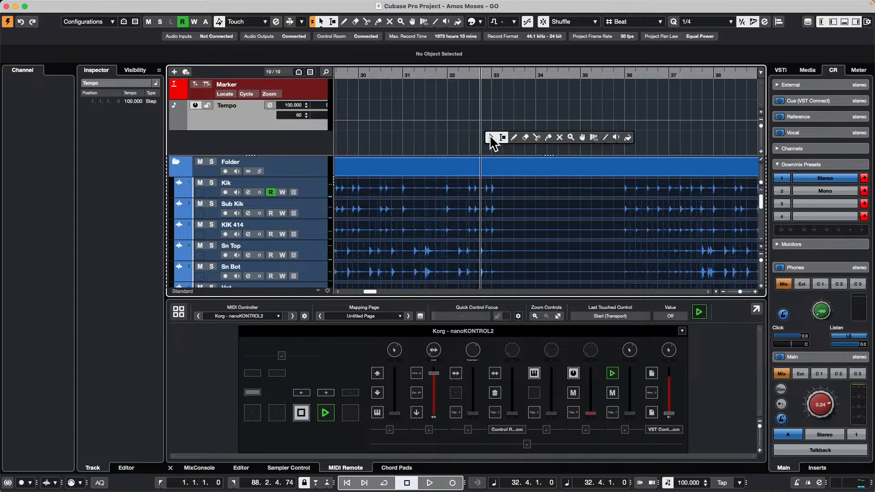
click(513, 137)
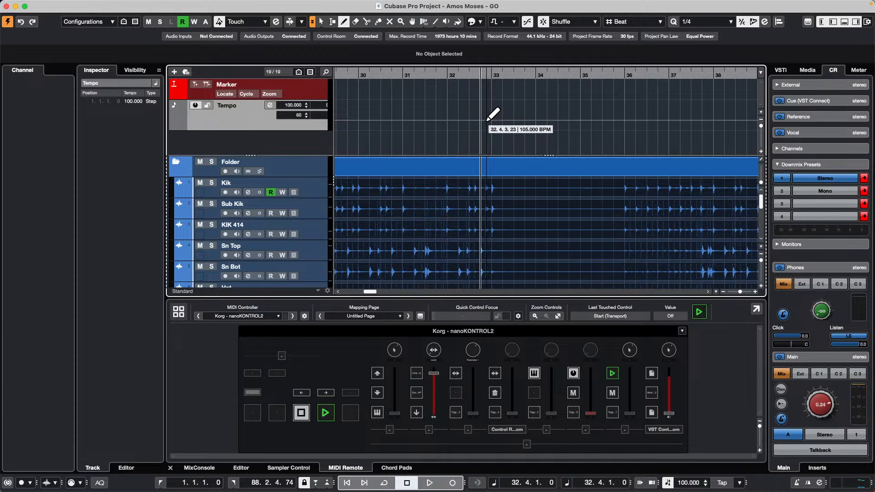
drag(486, 119, 495, 131)
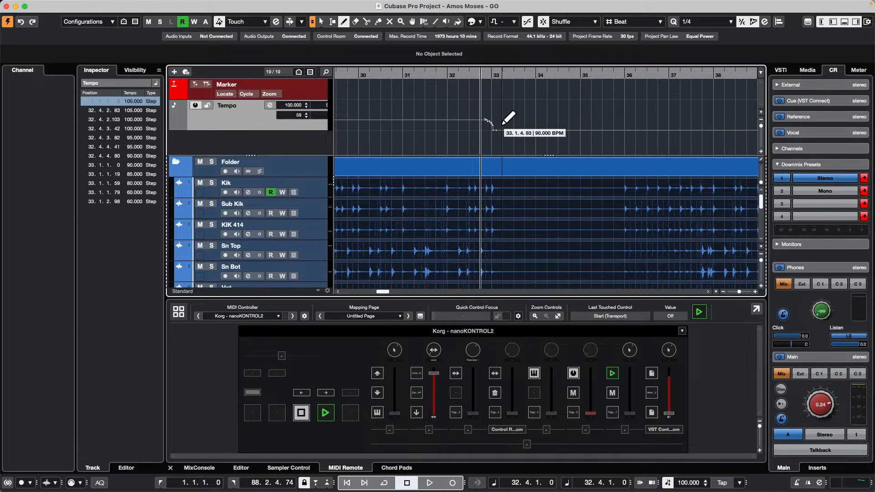
click(504, 118)
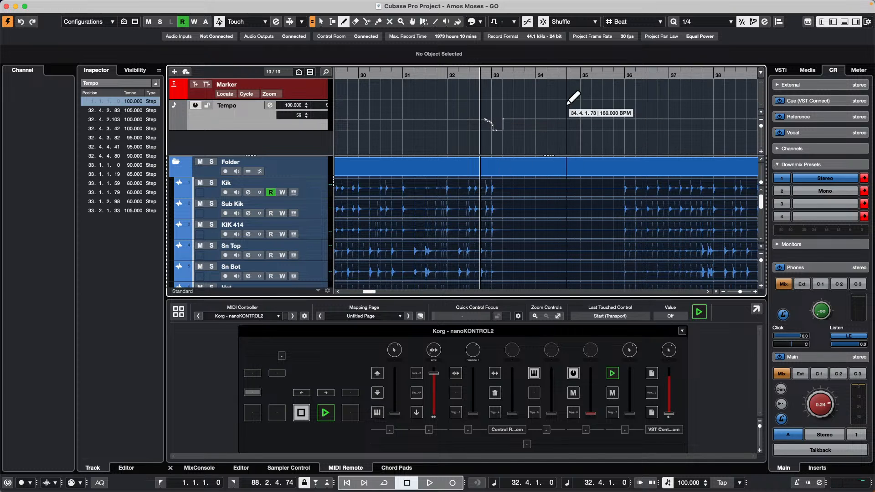
drag(443, 76, 403, 58)
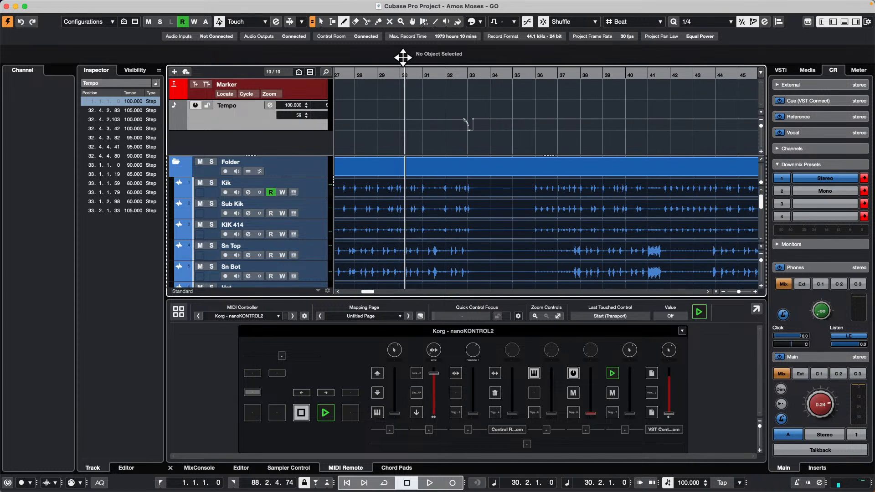
key(space)
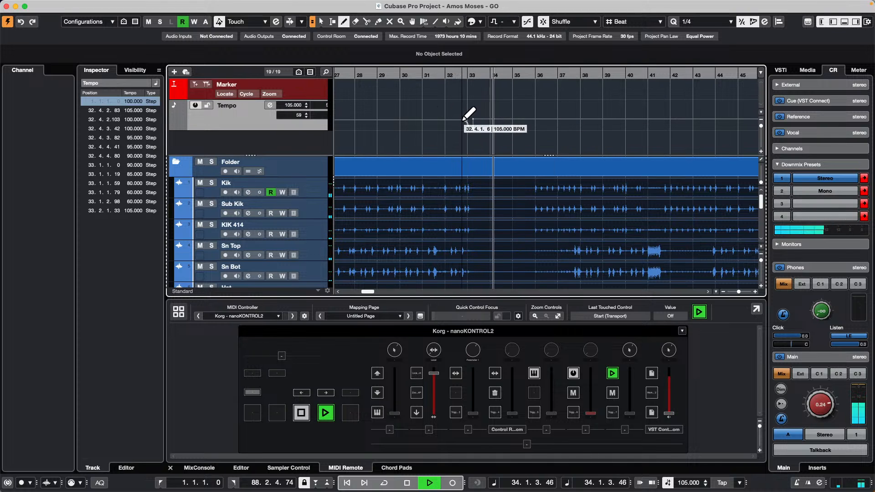
Step: Redraw a longer tempo dip from bar 32 to 33, ending at about 110 BPM, and play it from around bar 32
mouse_move(463, 119)
mouse_down()
mouse_move(476, 129)
mouse_move(493, 110)
mouse_up()
click(446, 74)
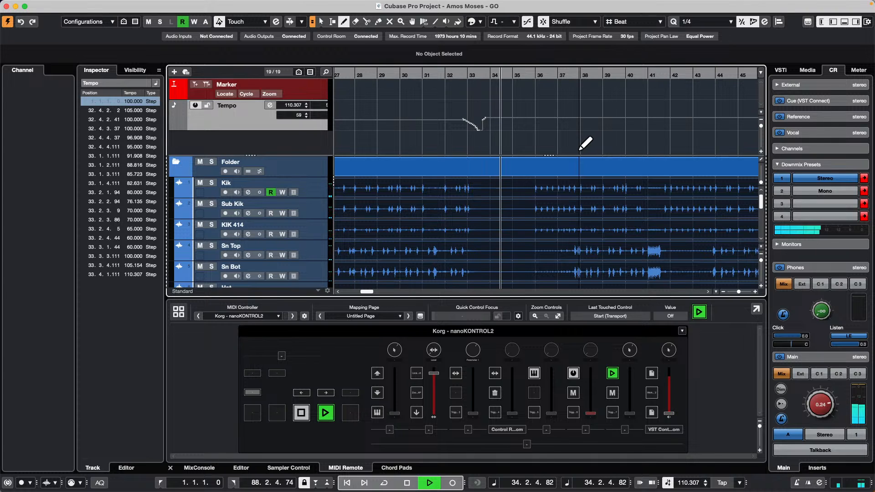
key(space)
Step: Undo all the tempo changes drawn around bar 33
key(super+z)
key(super+z)
key(super+z)
key(super+z)
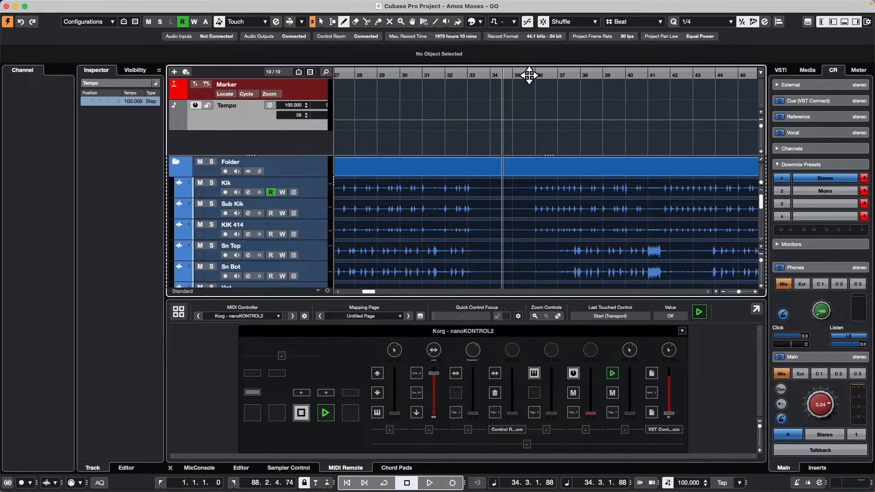
Step: Select all the song's audio events across the drum, bass and guitar tracks with the Range Selection and Object Selection tools
drag(529, 76, 622, 197)
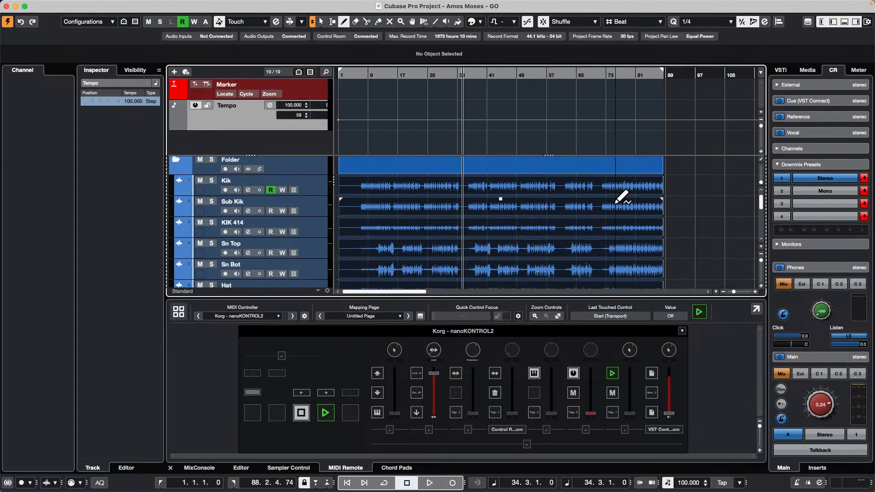
key(2)
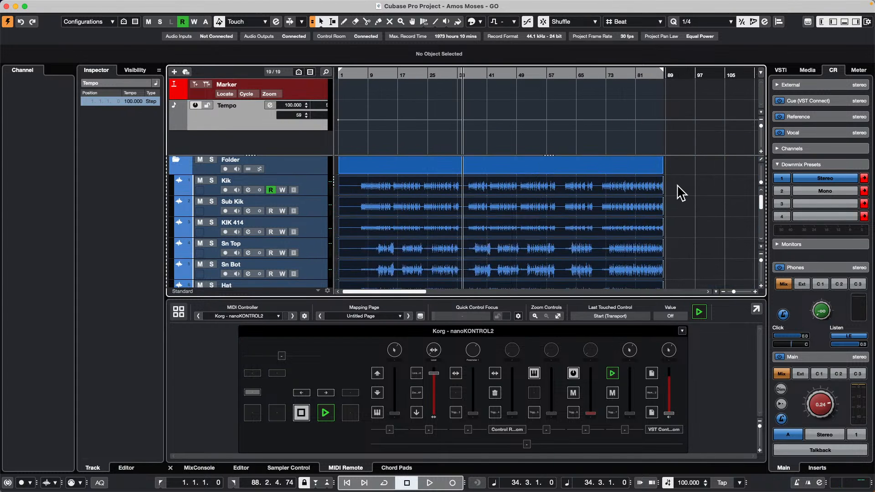
drag(679, 187, 374, 238)
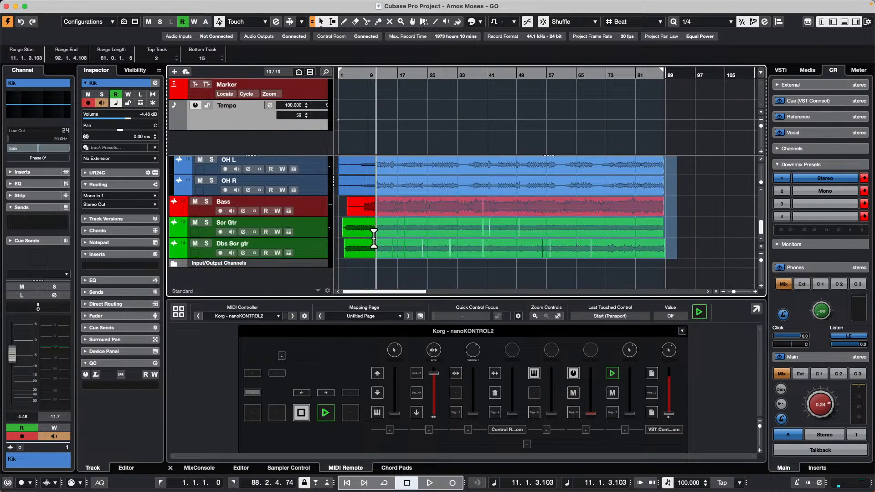
drag(483, 248, 451, 251)
click(678, 262)
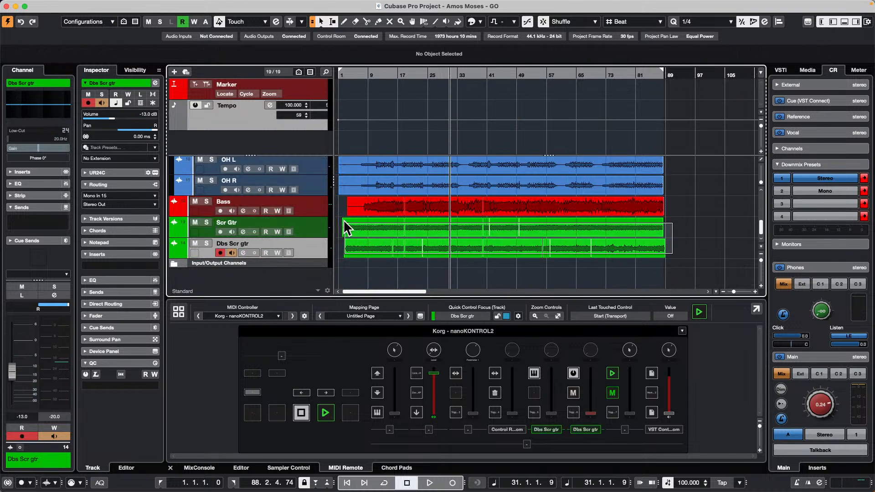
scroll(343, 225, up, 8)
click(347, 197)
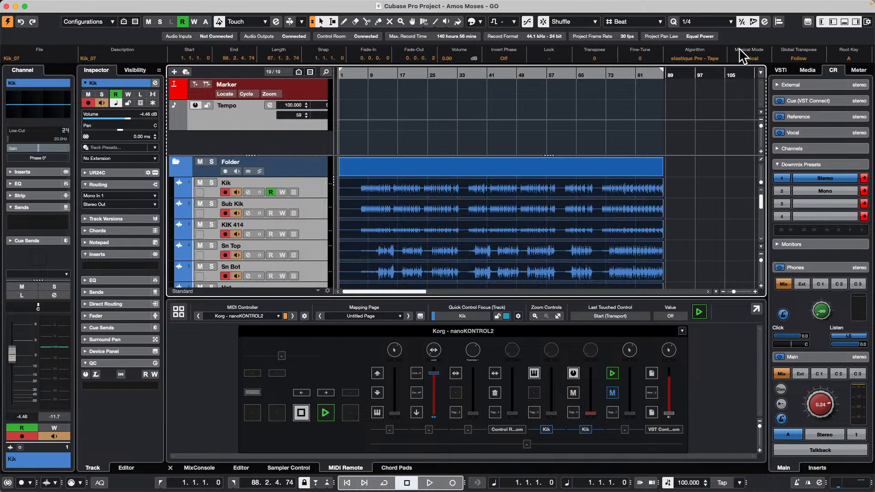
Step: Examine the elastique algorithm choices for the selected events and the Musical Mode and algorithm settings in the Pool
mouse_move(697, 67)
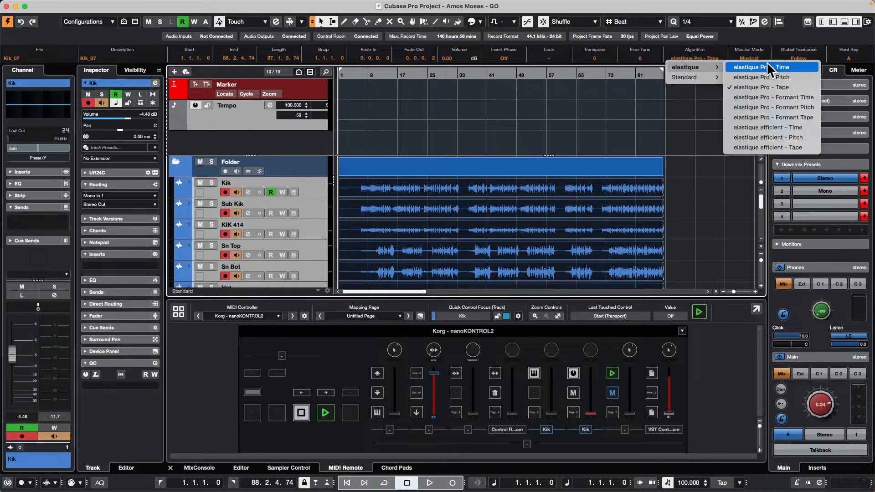
click(651, 98)
key(super+p)
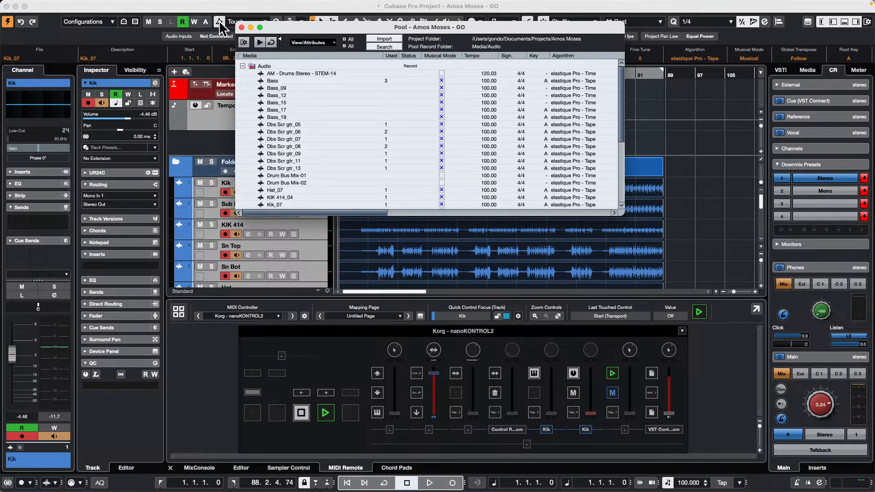
click(241, 28)
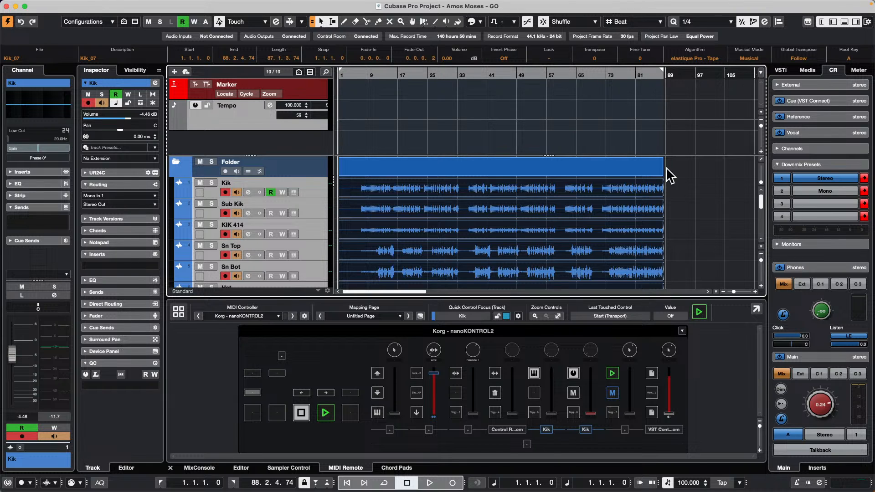
click(61, 5)
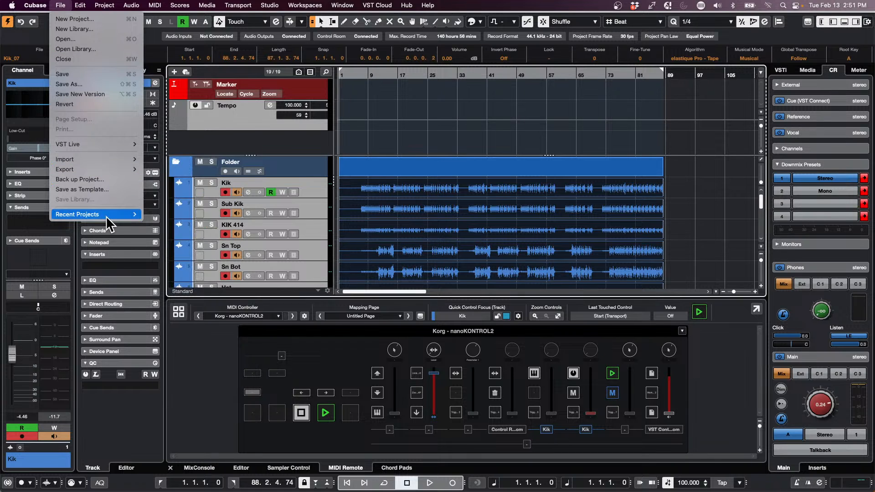
mouse_move(114, 214)
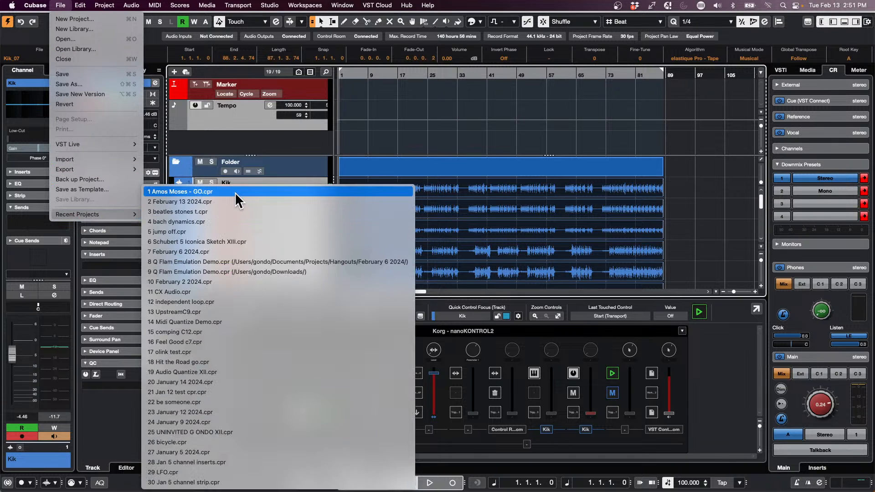
click(730, 157)
Step: Create a new empty project in the audio file test folder
key(super+n)
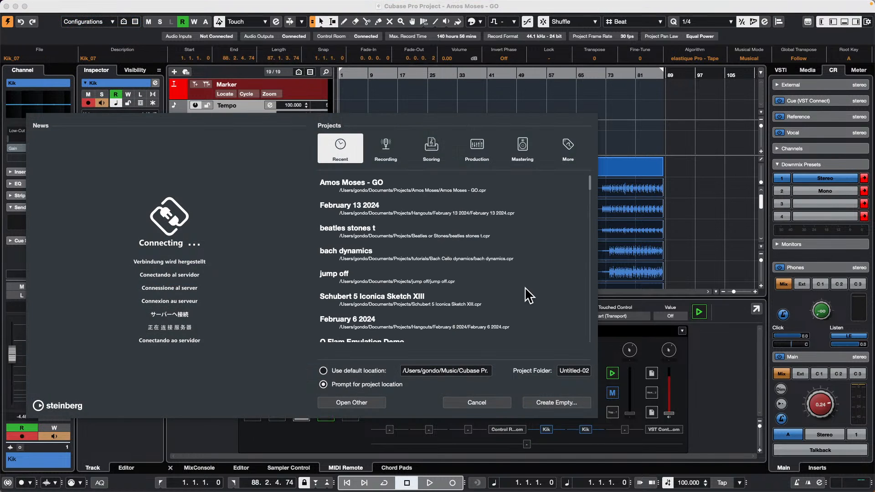
click(555, 403)
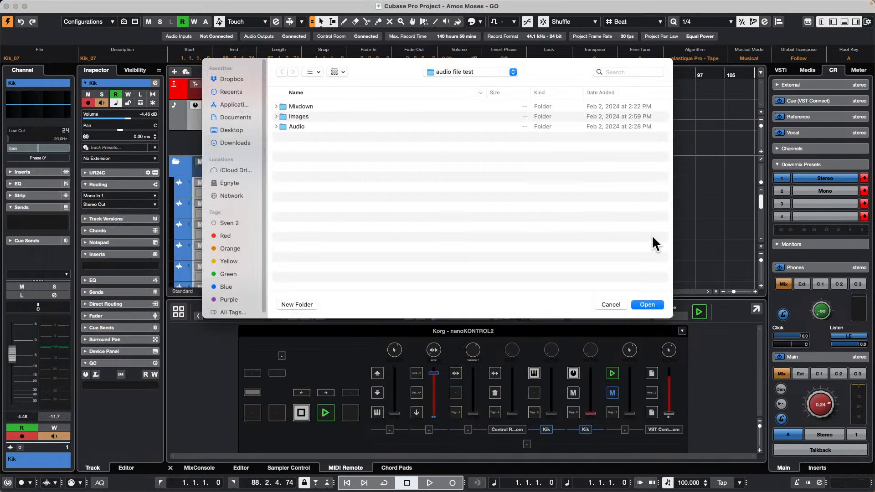
click(648, 305)
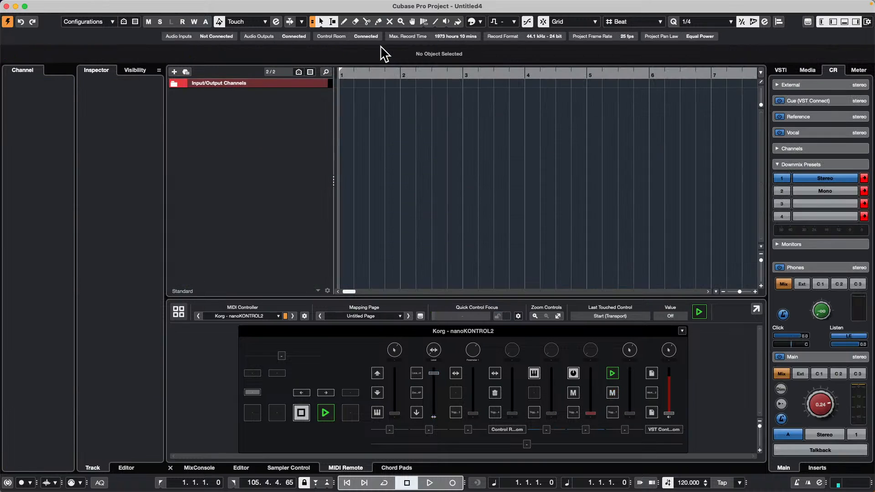
Step: Add one instrument track with Groove Agent SE routed to Stereo Out
right_click(269, 117)
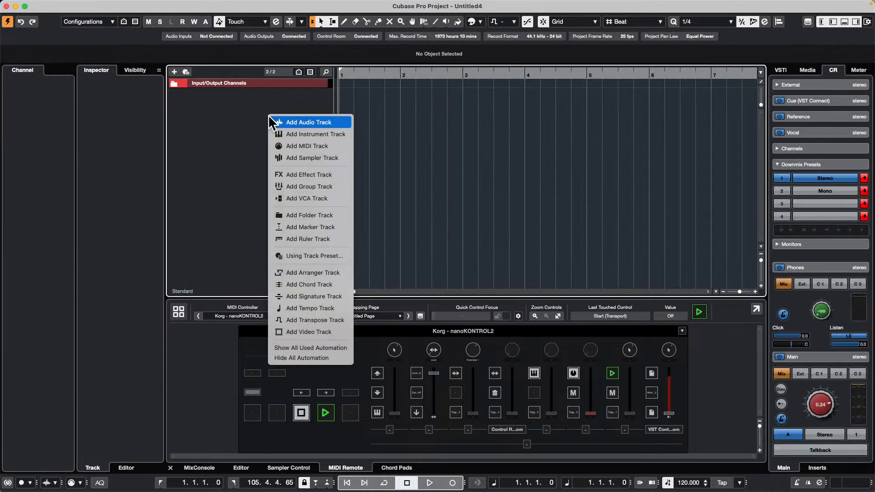
click(337, 137)
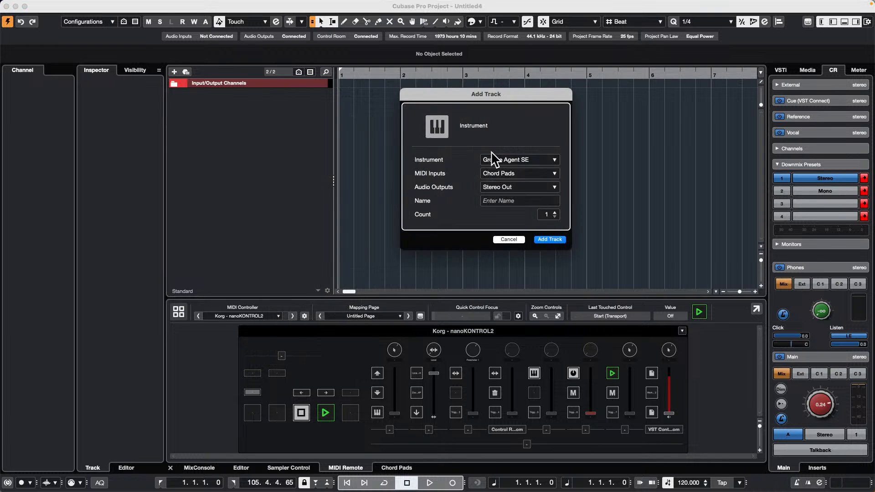
click(549, 239)
Step: Load the VA BCH kit into Groove Agent SE and close the kit browser
click(819, 89)
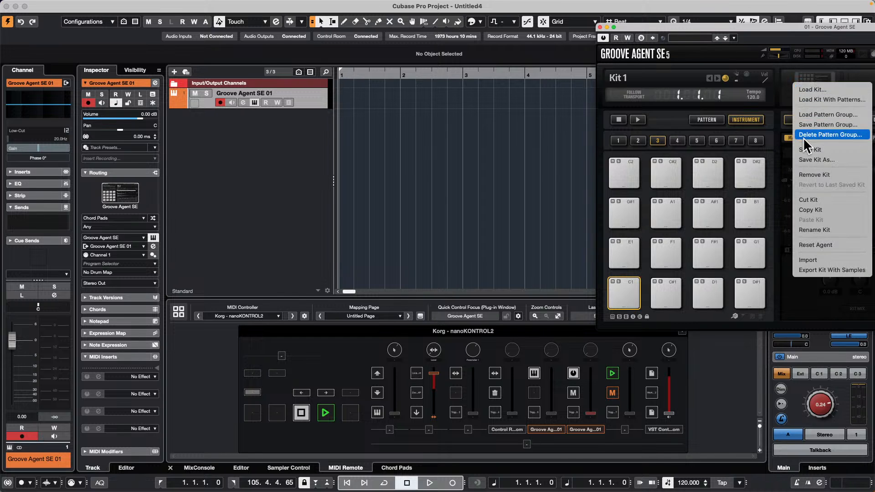
click(827, 100)
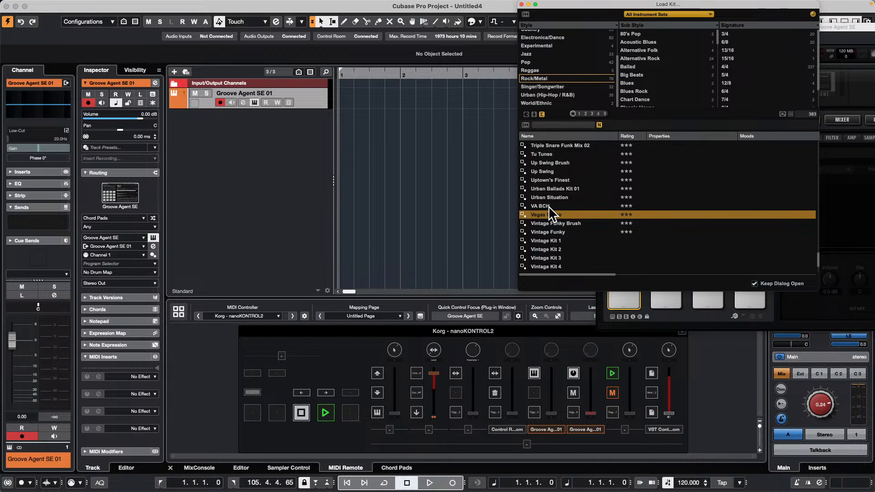
click(548, 206)
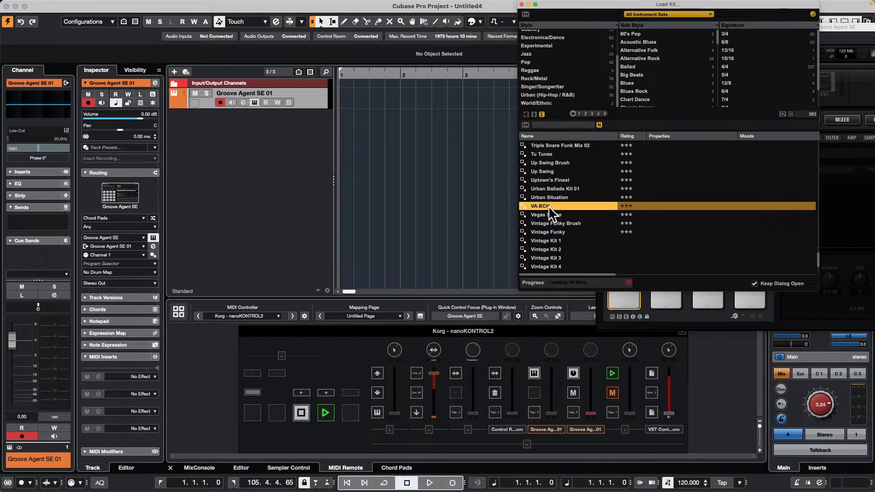
click(522, 5)
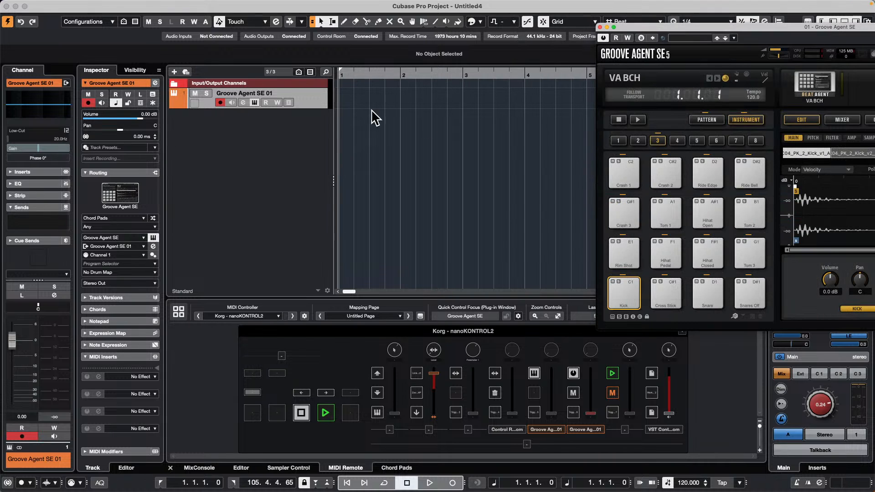
Step: Move the Groove Agent SE window fully into view and audition the Snares Off and Snare pads
click(750, 291)
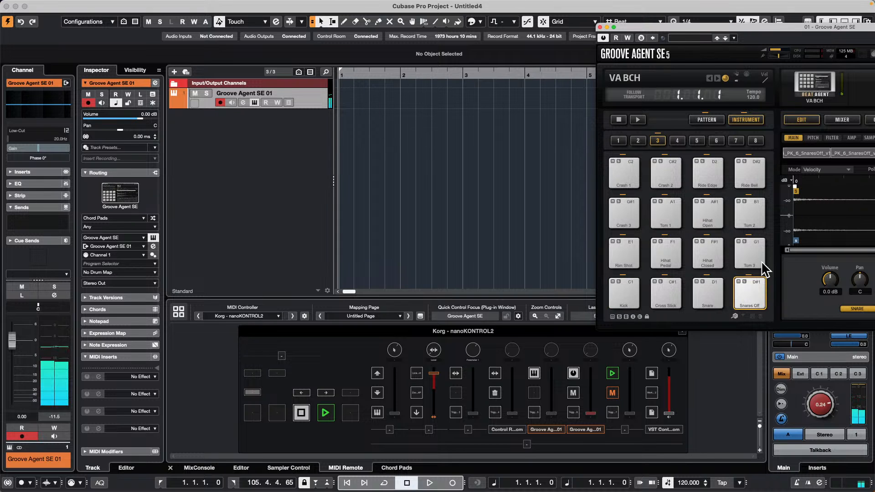
drag(674, 27, 334, 14)
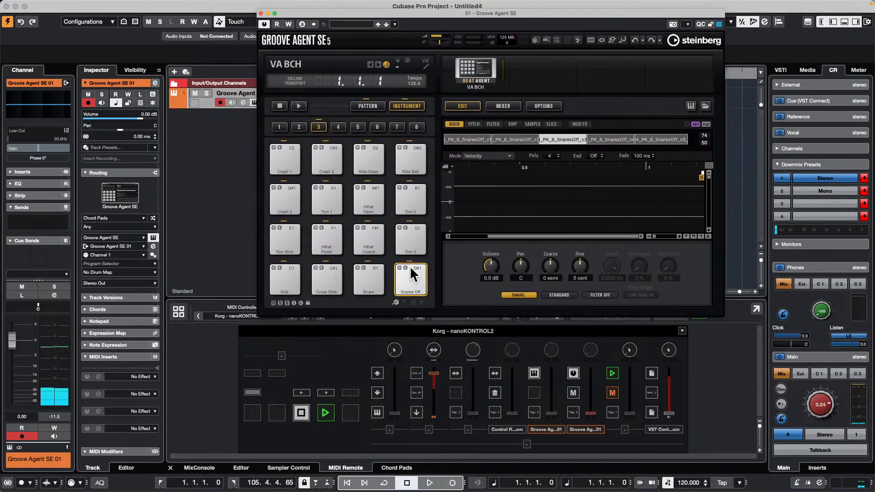
click(412, 292)
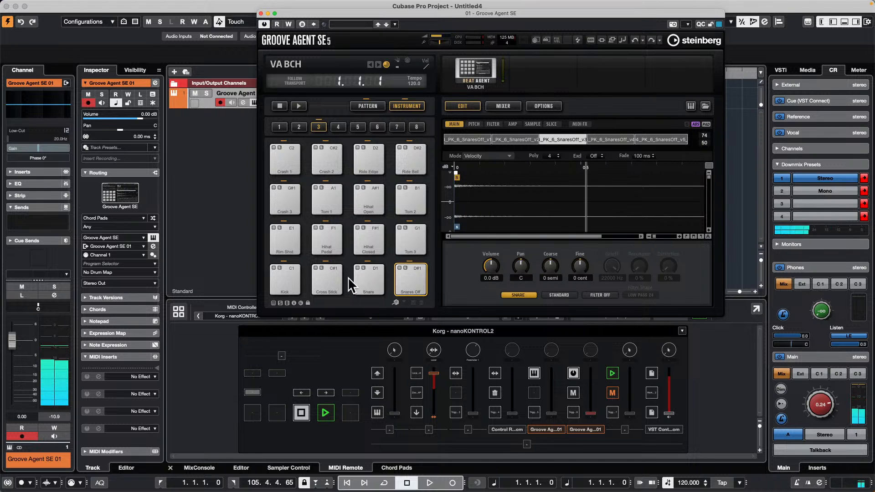
click(367, 284)
click(365, 277)
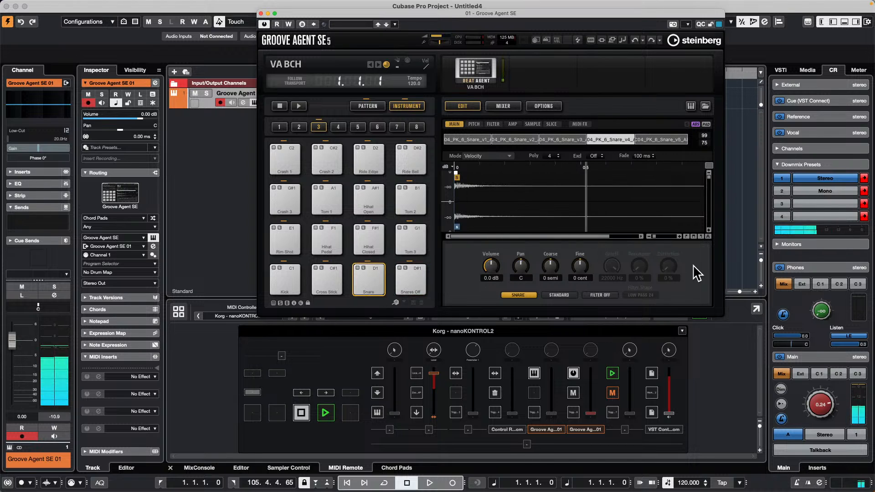
Step: Enable Key Range in the Snare pad's pitch settings and extend its high key to D2
click(474, 124)
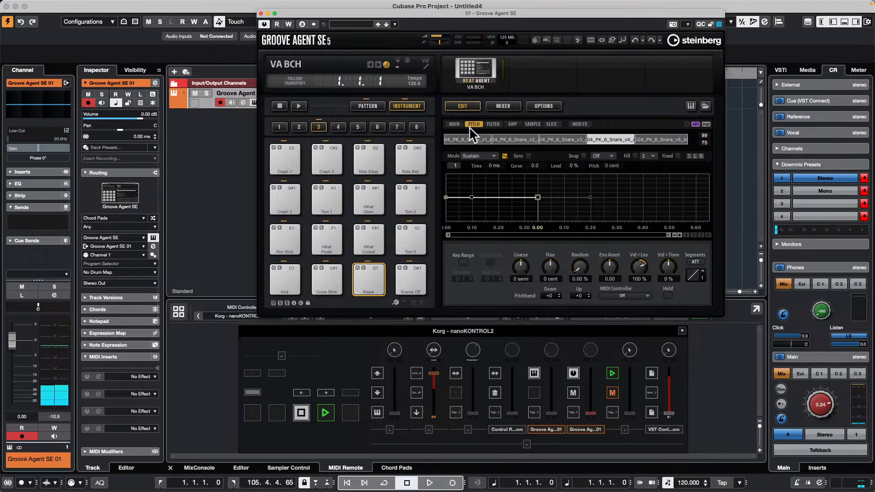
click(463, 263)
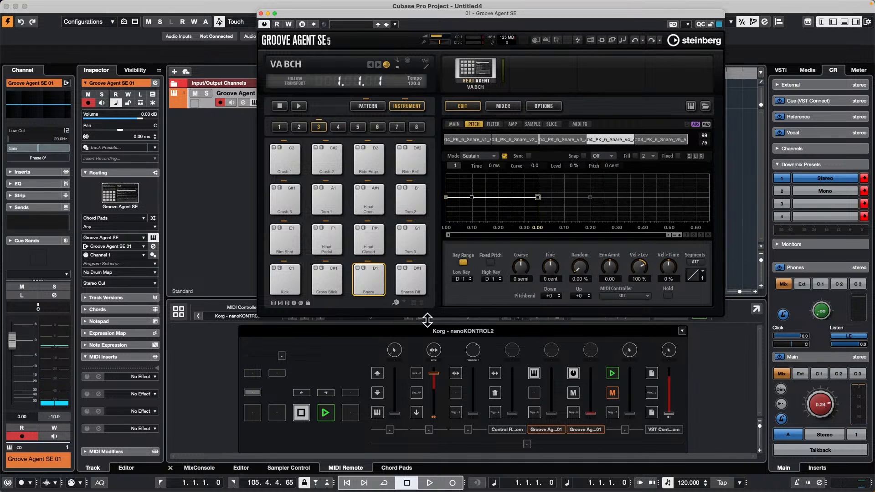
click(373, 277)
scroll(501, 279, up, 5)
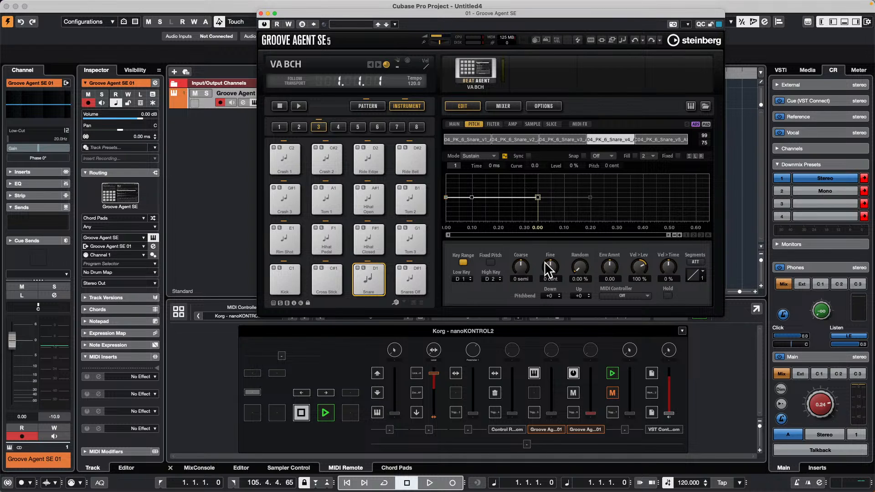
Step: Audition the pads covered by the snare's key range, from Snare up to Ride Edge
click(364, 287)
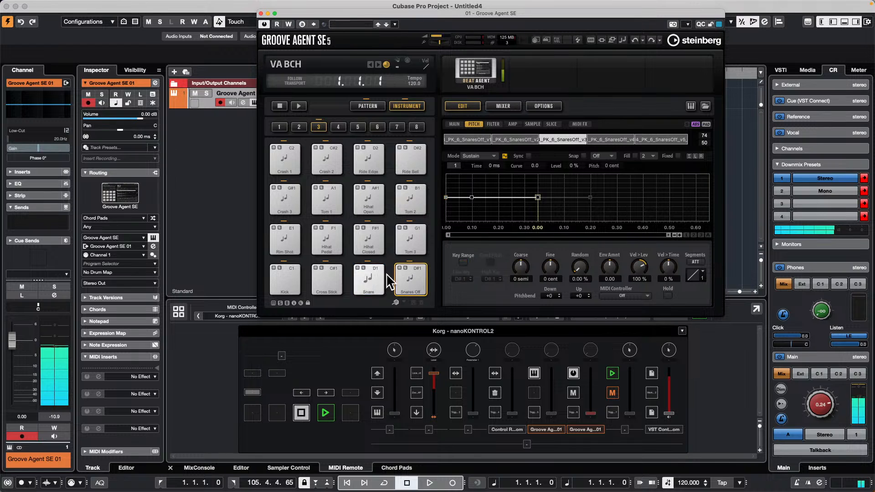
click(282, 234)
click(322, 240)
click(374, 240)
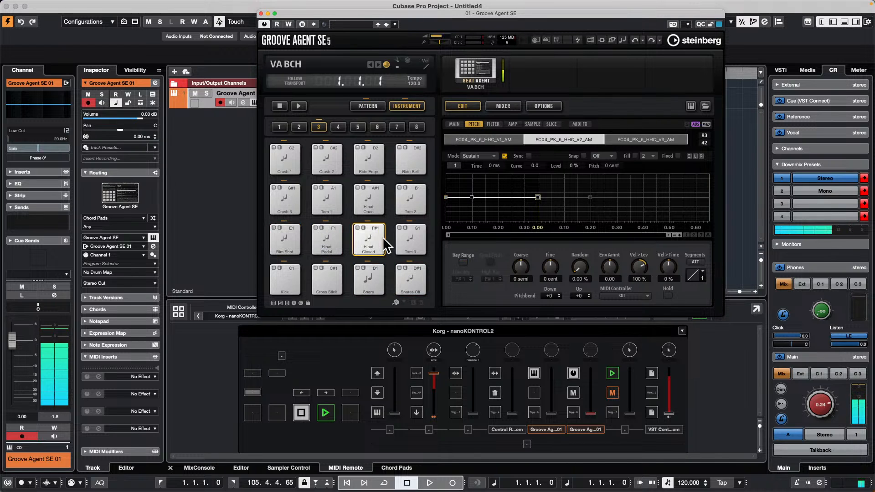
click(412, 241)
click(287, 200)
click(342, 200)
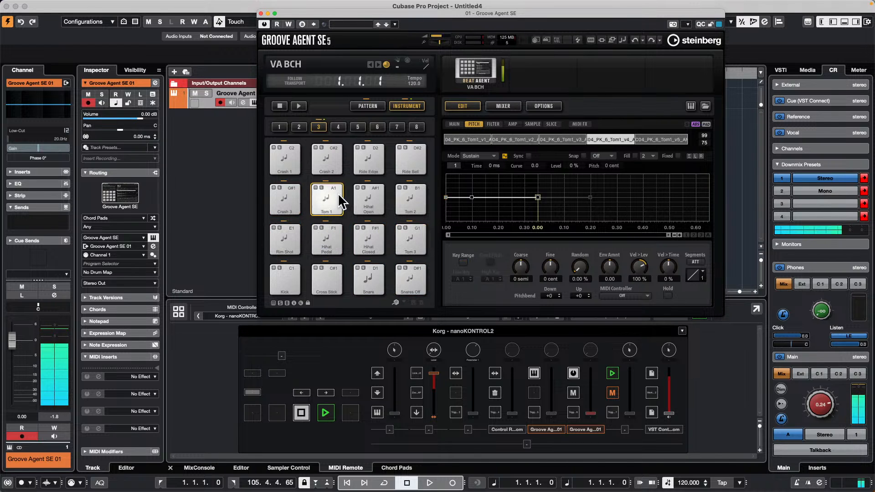
click(420, 197)
click(283, 157)
click(337, 158)
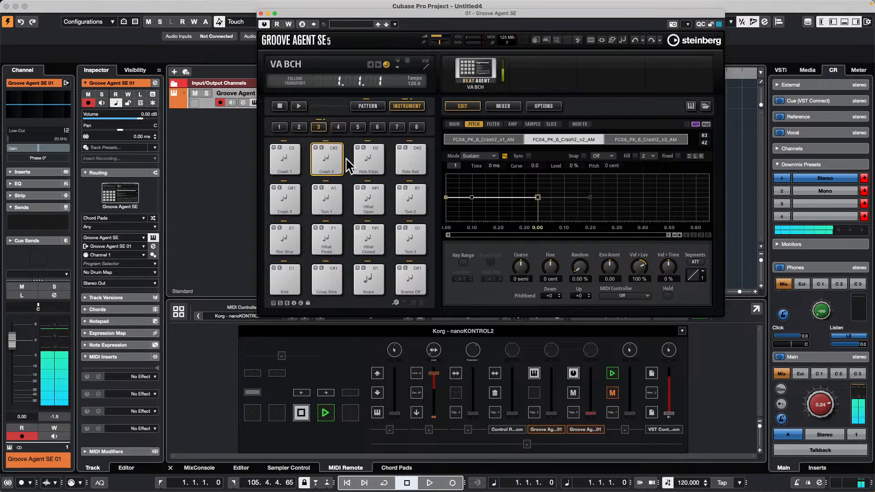
click(375, 160)
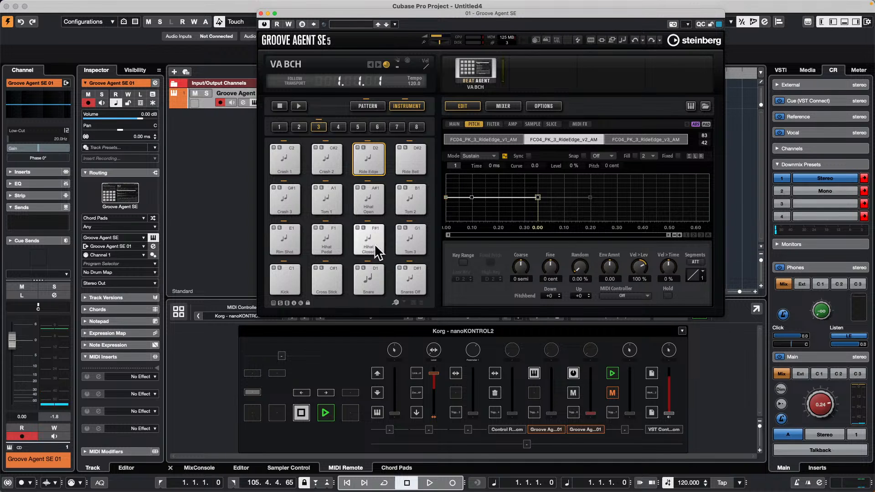
Step: Set the Snare pad's high key to E1 and audition the Snare and Snares Off pads
click(368, 284)
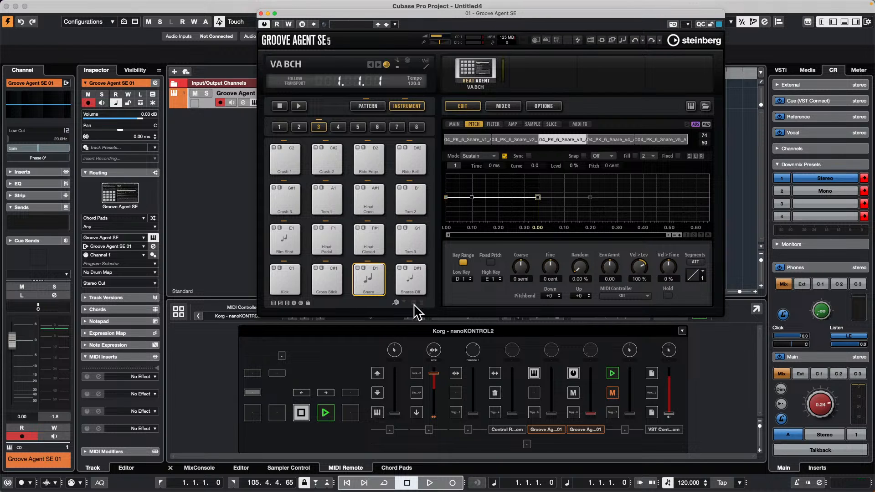
click(411, 275)
click(366, 278)
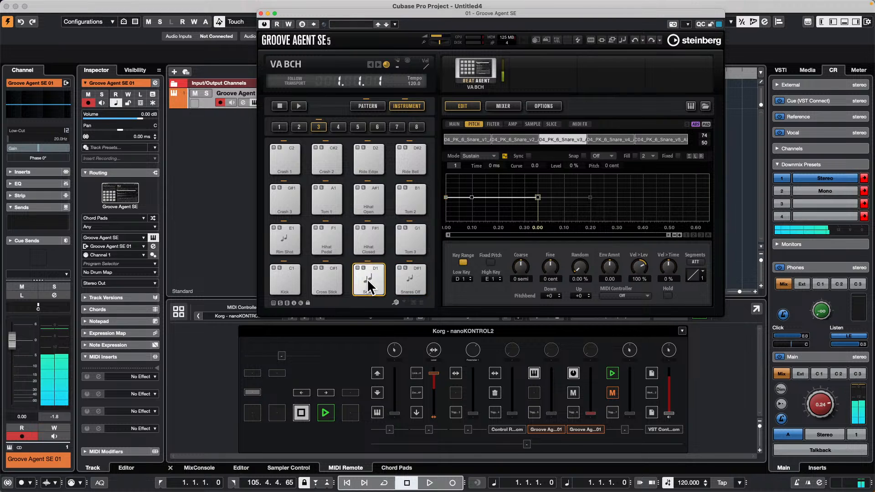
Step: Move the Groove Agent SE window aside and draw a one-bar MIDI part at bar 1 on the Groove Agent SE 01 track
drag(361, 14, 621, 55)
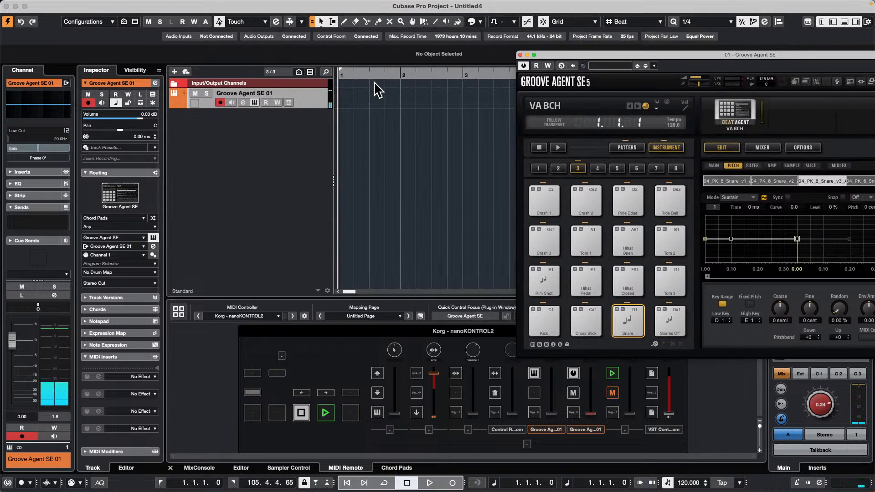
right_click(351, 117)
click(375, 114)
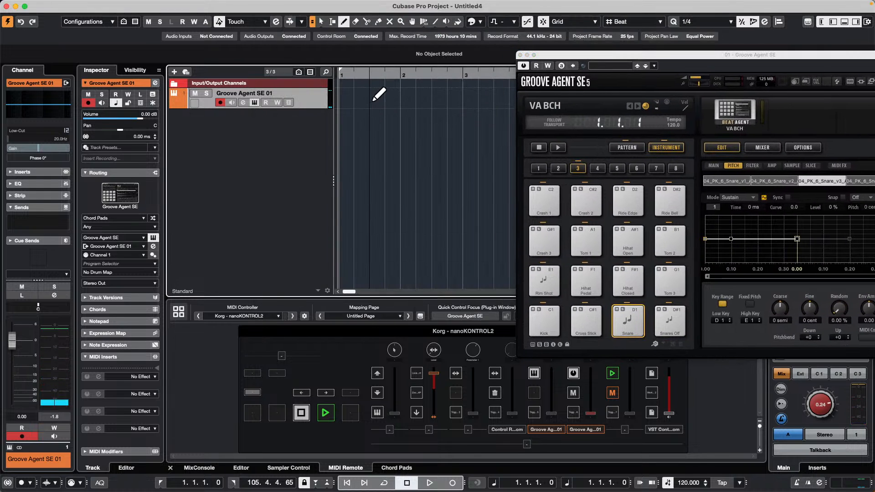
drag(340, 99, 398, 99)
key(1)
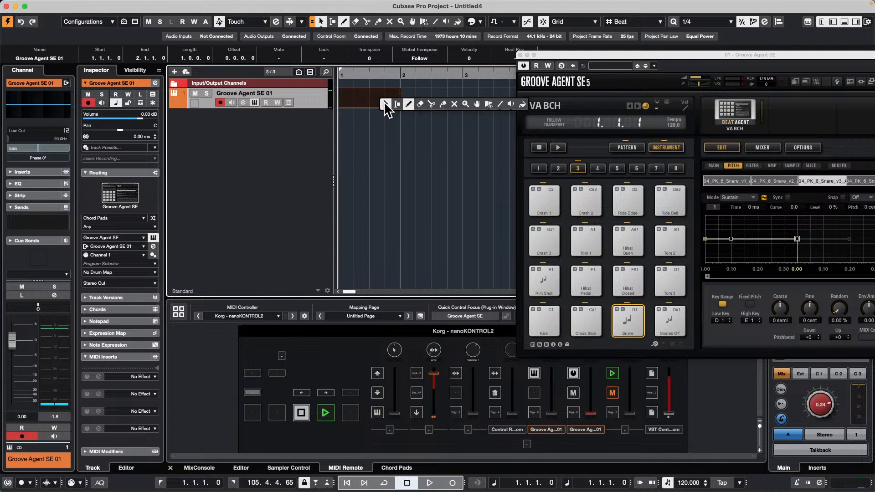
Step: Open the new MIDI part for editing and draw a long D1 note near its start
double_click(385, 106)
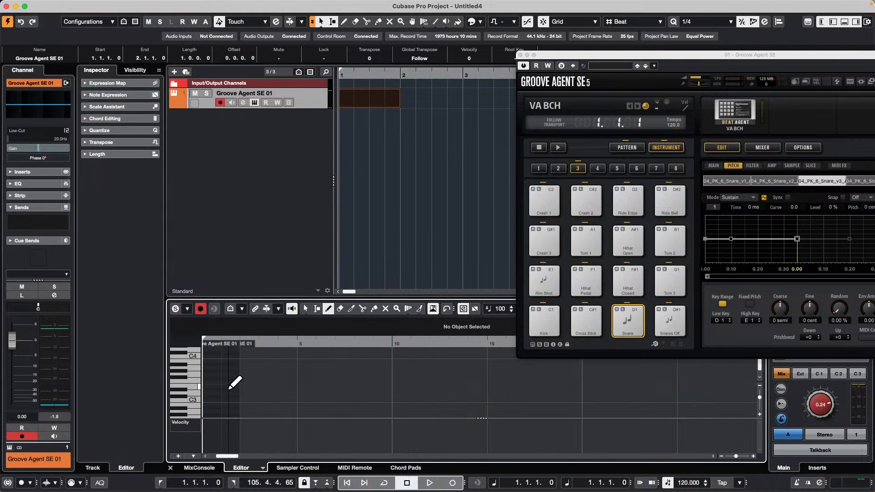
scroll(229, 388, down, 5)
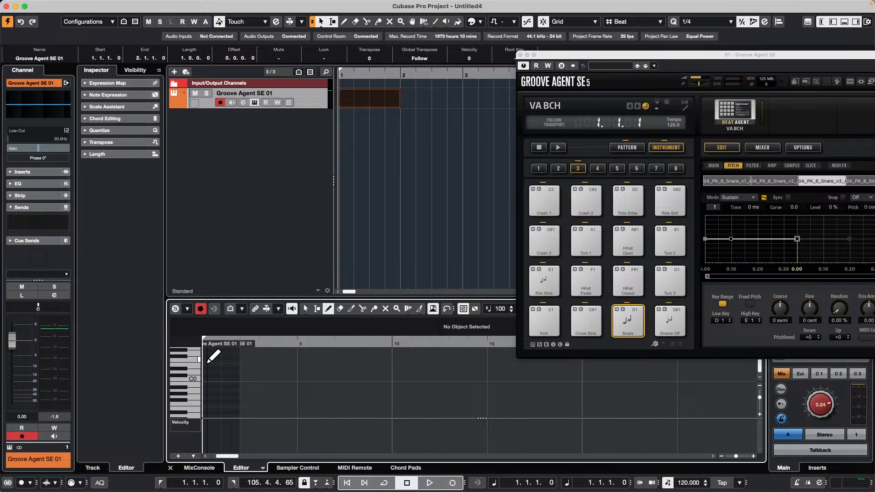
scroll(229, 380, up, 2)
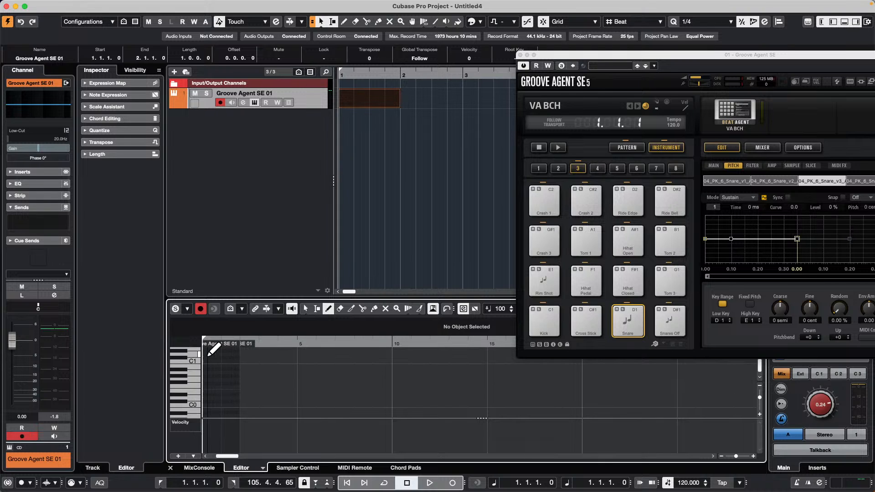
drag(205, 354, 232, 354)
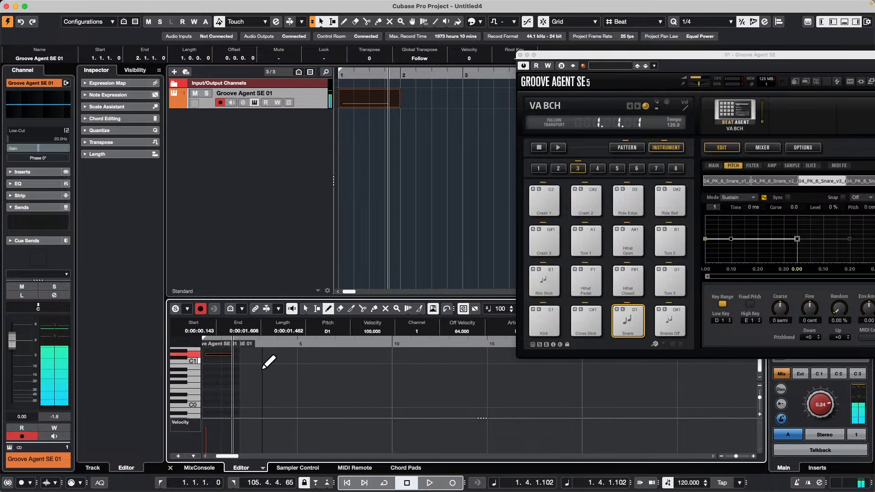
right_click(225, 370)
click(208, 356)
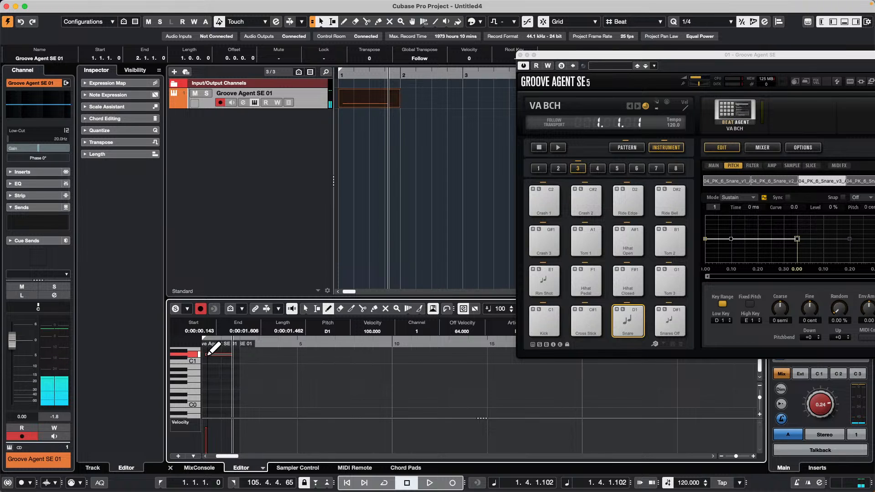
key(1)
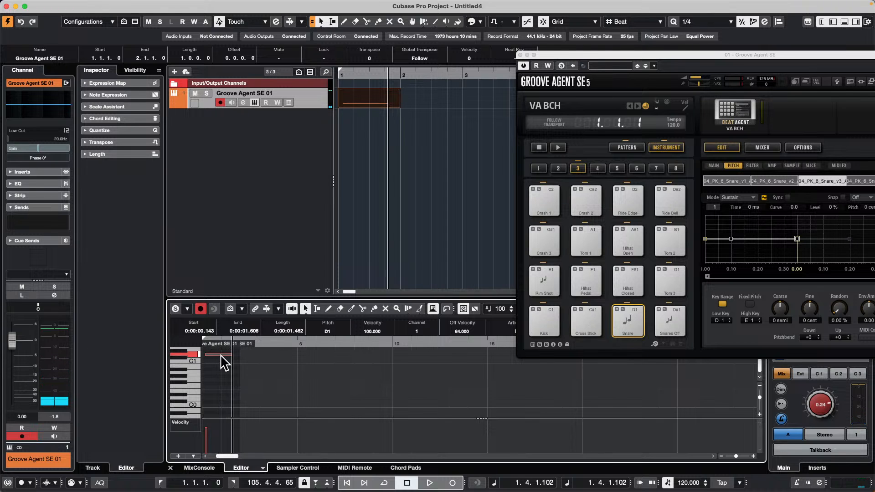
Step: Align the note with the part's start, audition it at other pitches such as G#1 and C#1, and leave it at D1
mouse_move(219, 354)
mouse_down()
mouse_move(213, 358)
mouse_move(219, 354)
mouse_up()
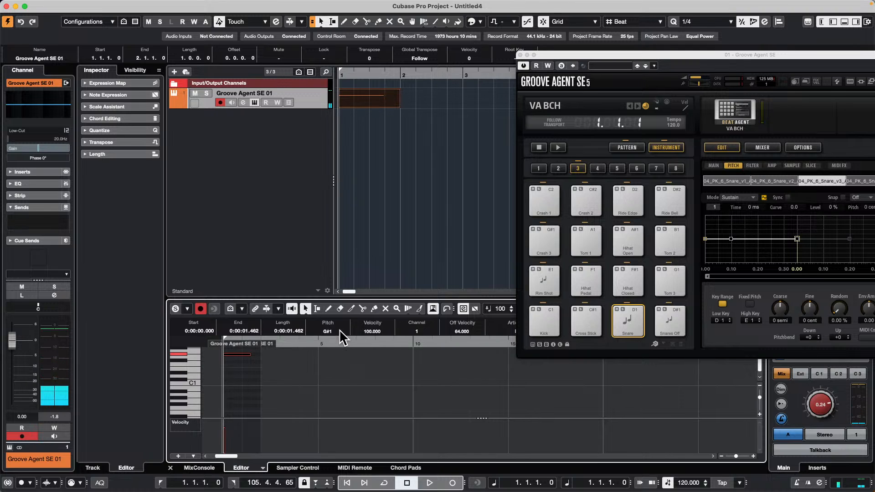
scroll(339, 330, down, 5)
scroll(337, 332, down, 2)
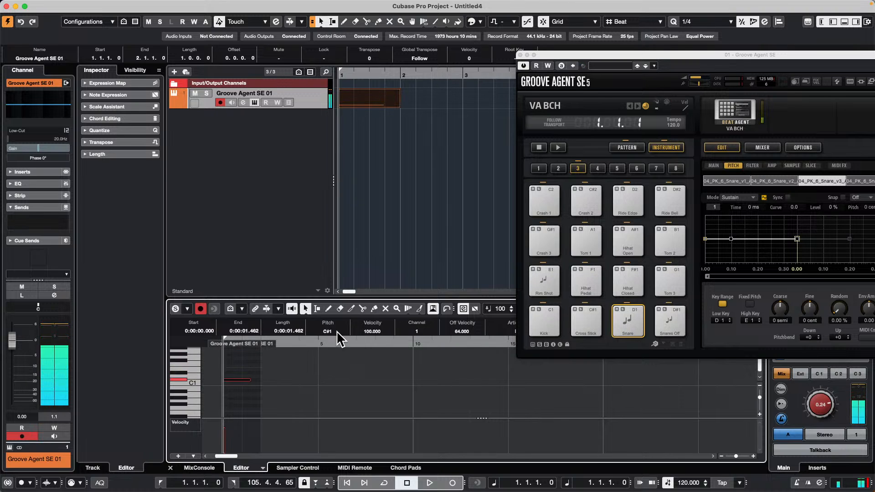
scroll(336, 331, up, 1)
click(232, 383)
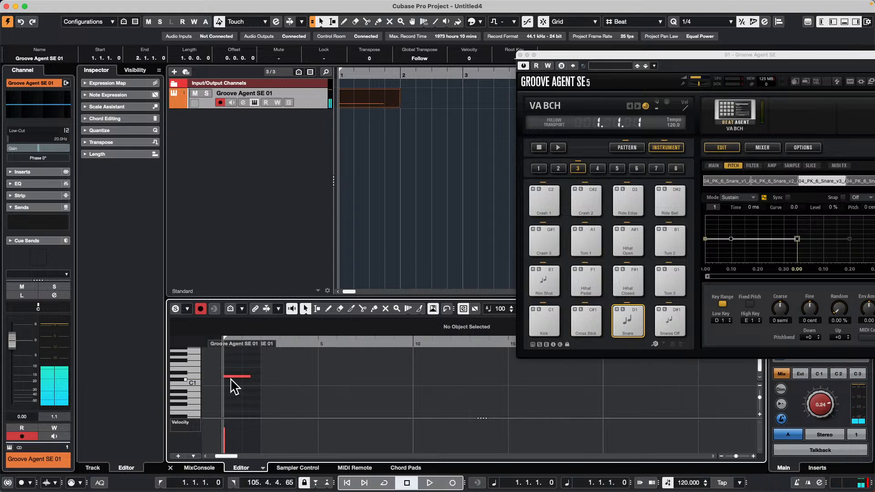
Step: Load the drawn MIDI part into Sampler Control as a new sampler track and audition the sample from the keyboard
click(372, 105)
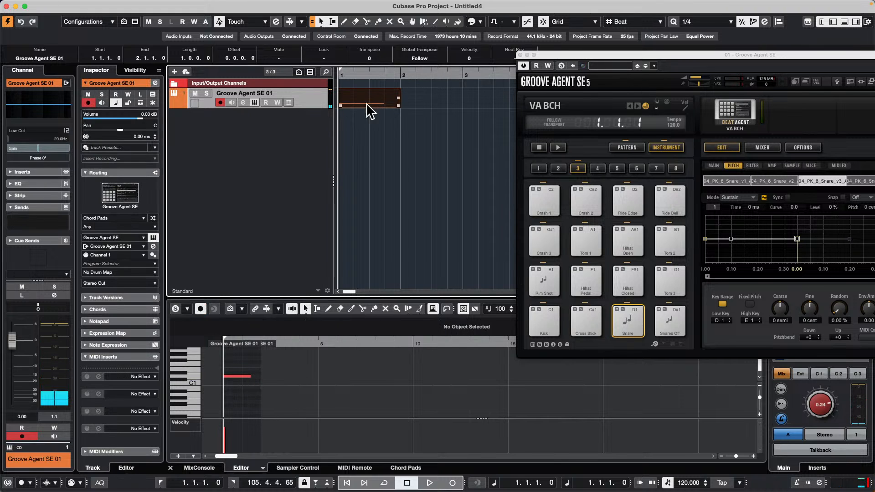
click(298, 468)
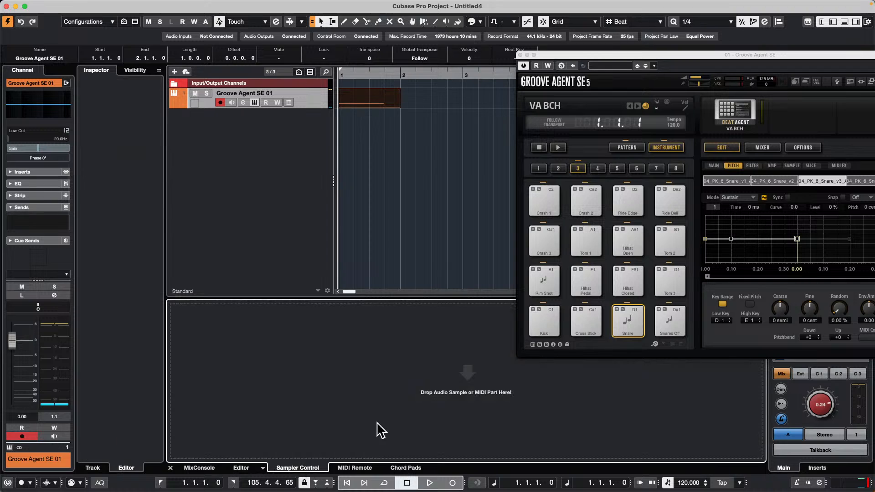
click(369, 101)
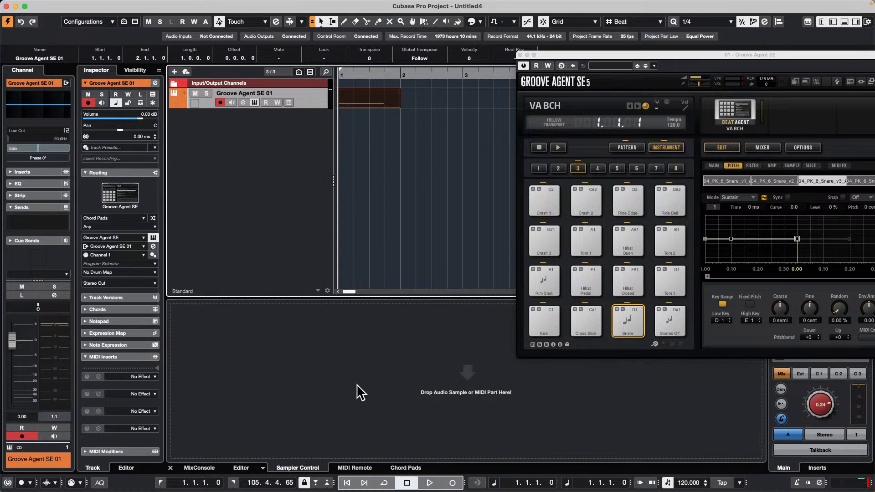
drag(382, 110, 465, 398)
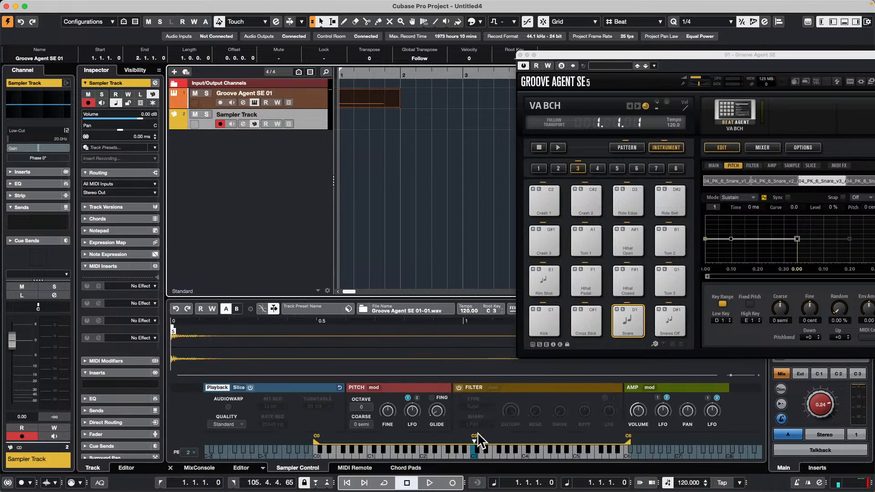
click(479, 449)
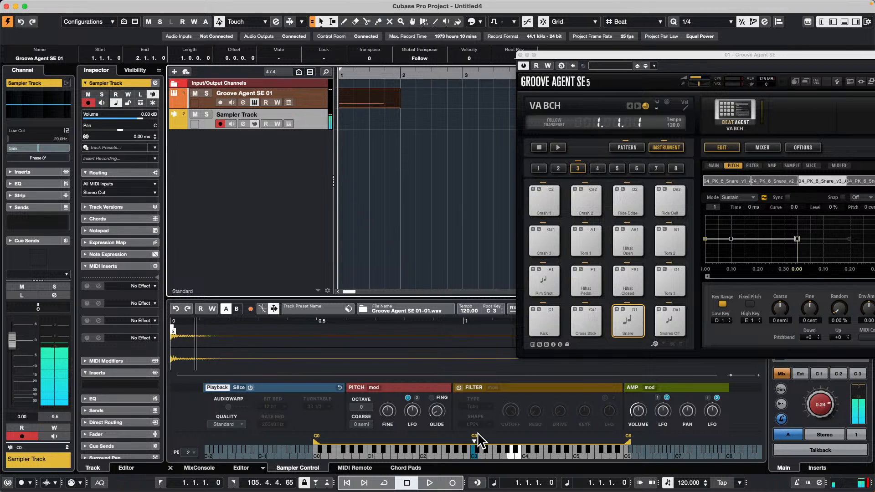
click(361, 101)
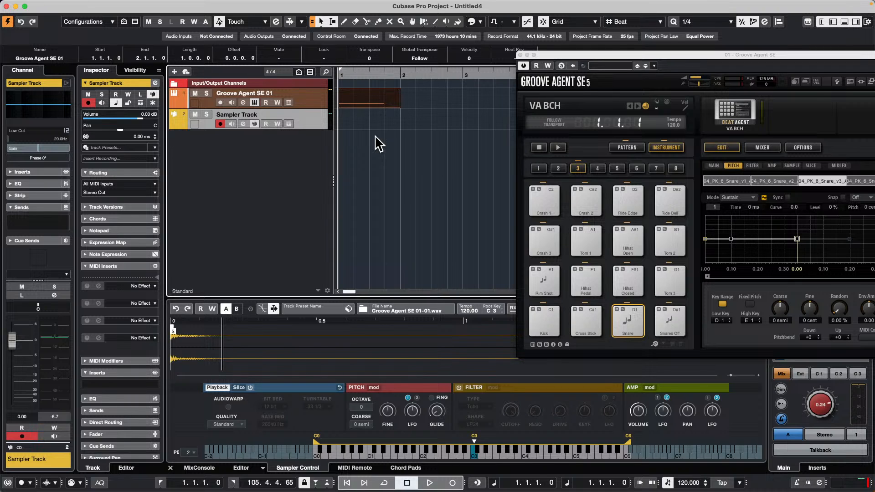
Step: Draw a MIDI part on the Sampler Track from 1.2.1 to 3.3.1 and close the Groove Agent SE window
right_click(354, 118)
click(381, 122)
drag(357, 119, 498, 124)
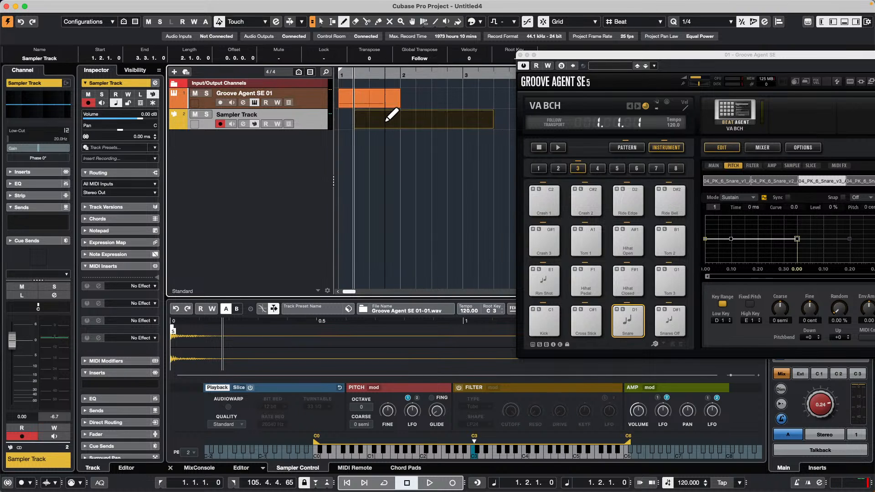
click(520, 55)
Step: Open the Caleidoscope loop set, clear its category filters, and add Chord 15 - C Minor - Pad_AM as a new audio track
click(806, 70)
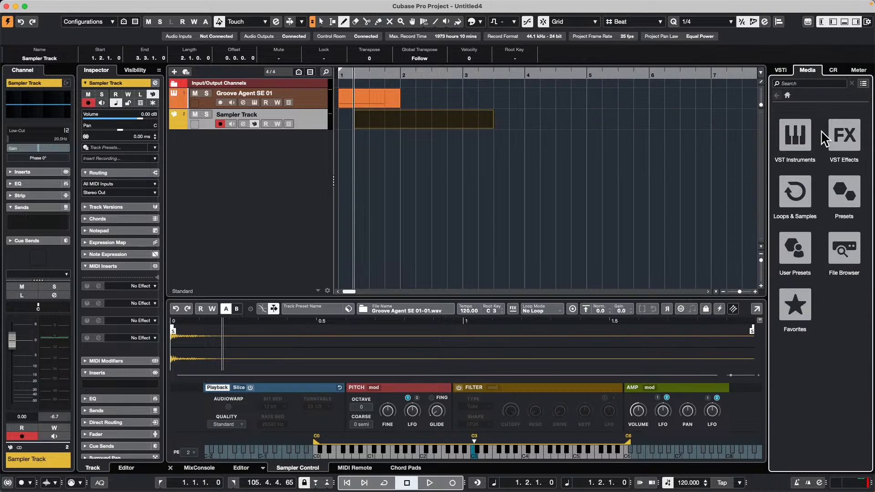
click(807, 203)
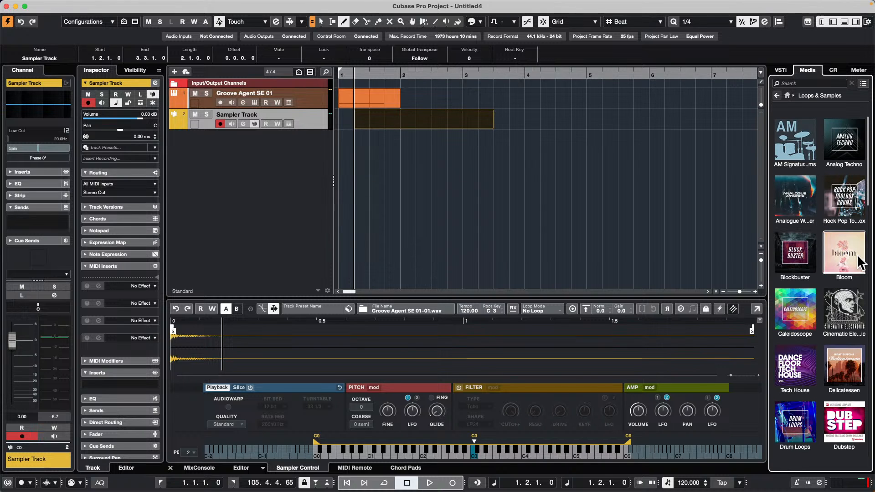
click(790, 310)
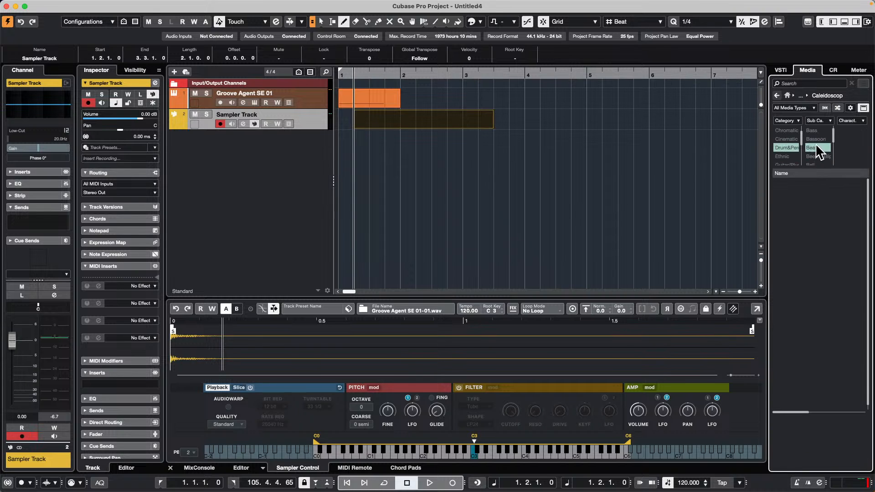
click(816, 145)
click(785, 147)
click(810, 256)
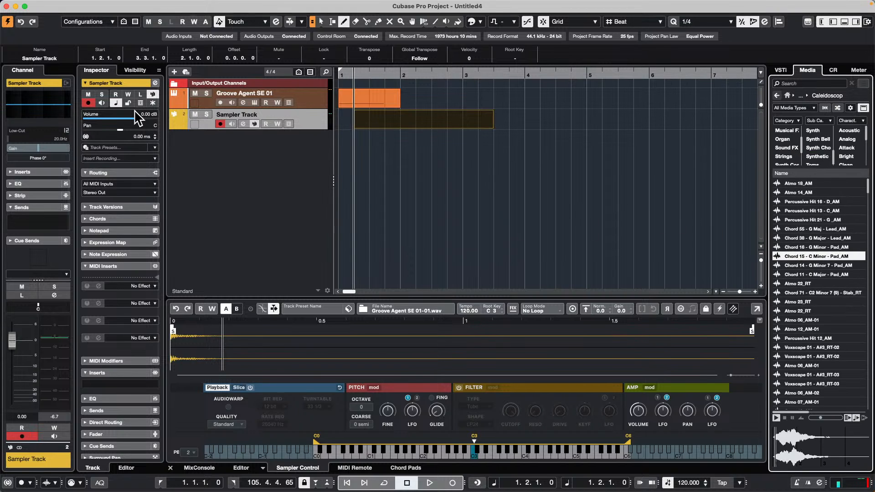
drag(807, 257, 225, 143)
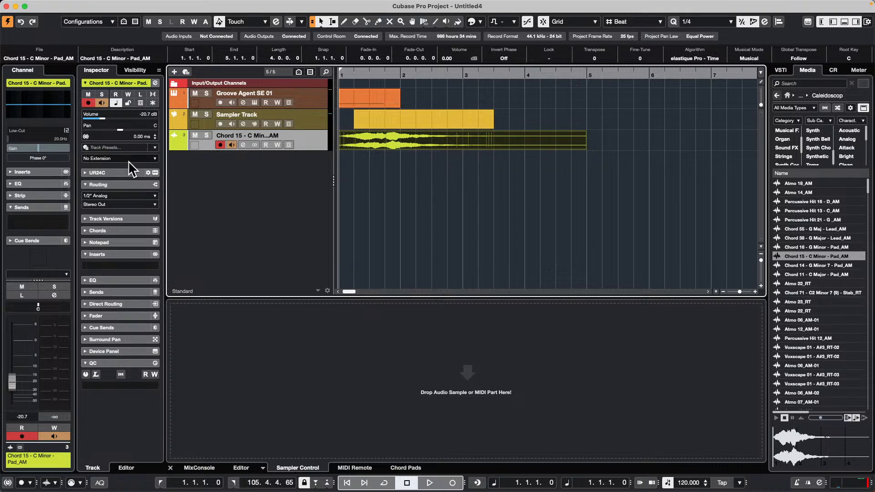
Step: Activate the SpectraLayers extension on the chord pad track, then view the De-Bleed process settings and close them
click(99, 160)
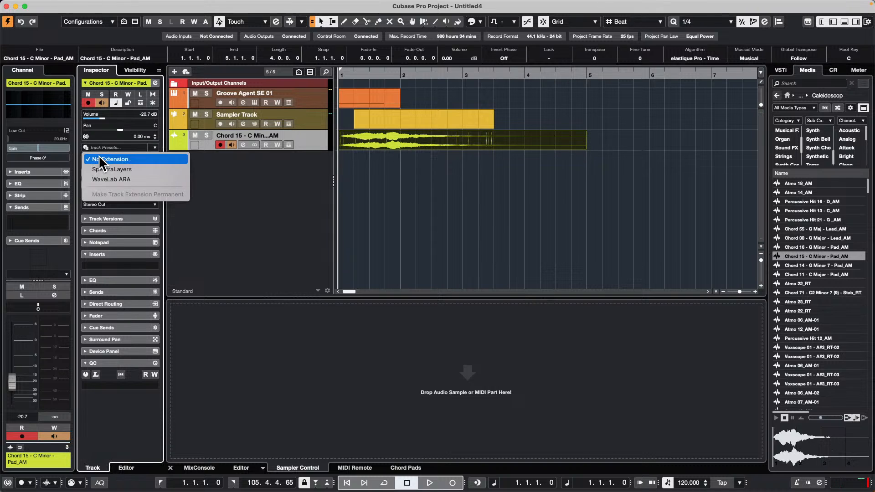
click(132, 170)
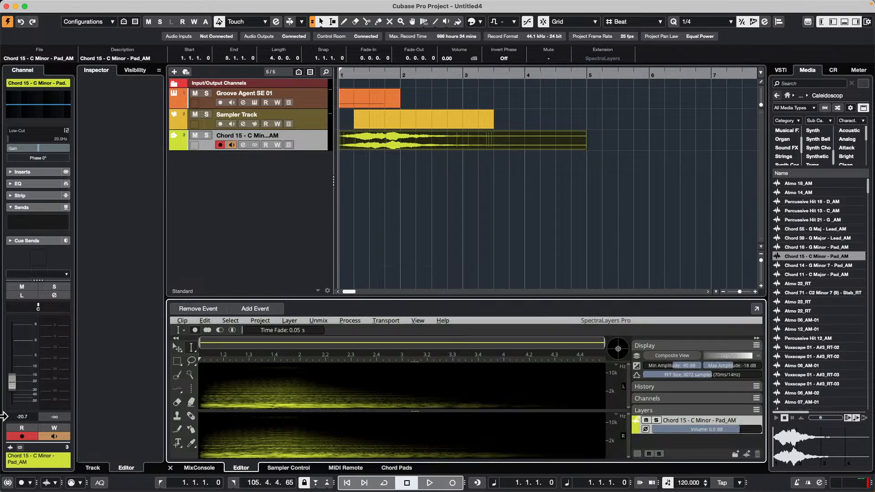
click(346, 320)
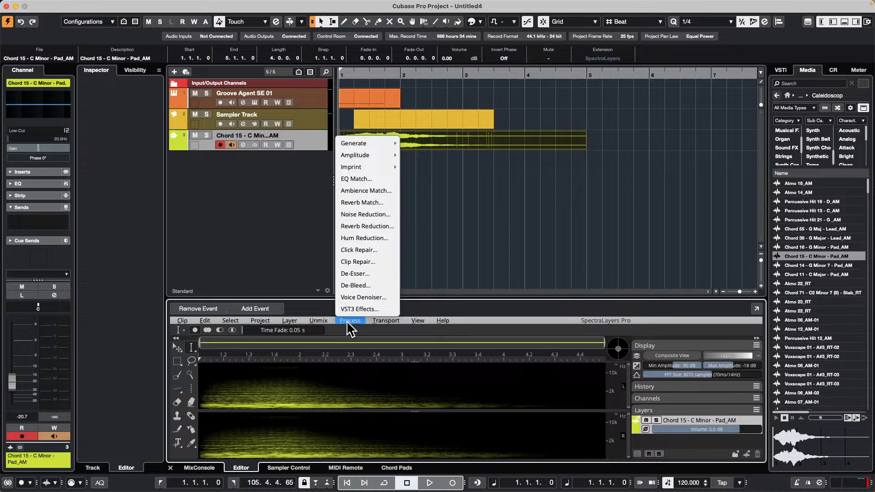
click(360, 286)
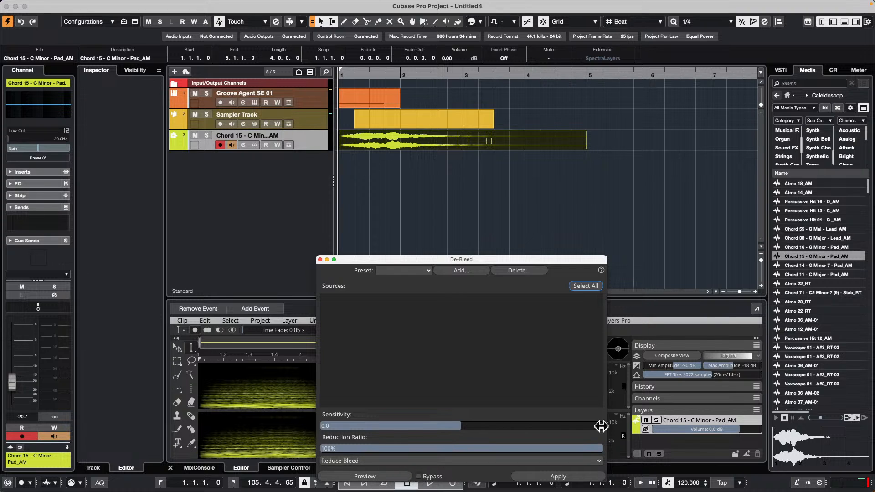
click(321, 259)
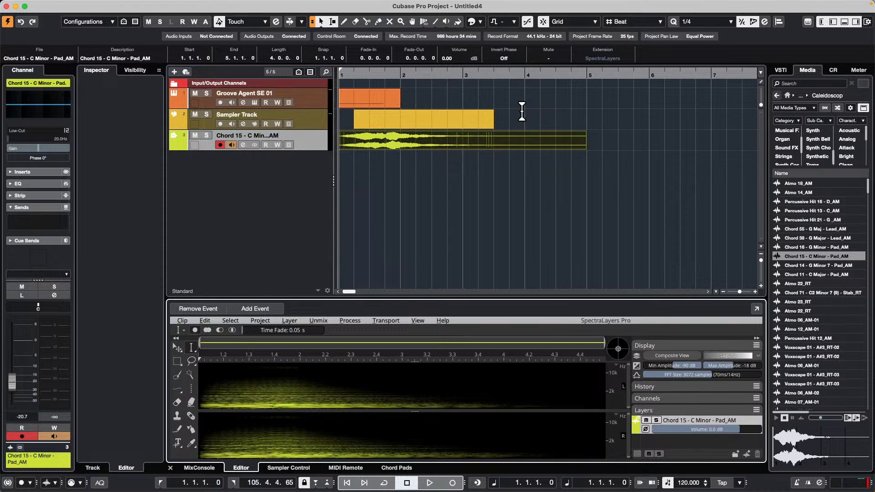
Step: Switch to Finder, look over the installed Cubase versions in the Applications folder, and close the window
mouse_move(370, 487)
click(167, 470)
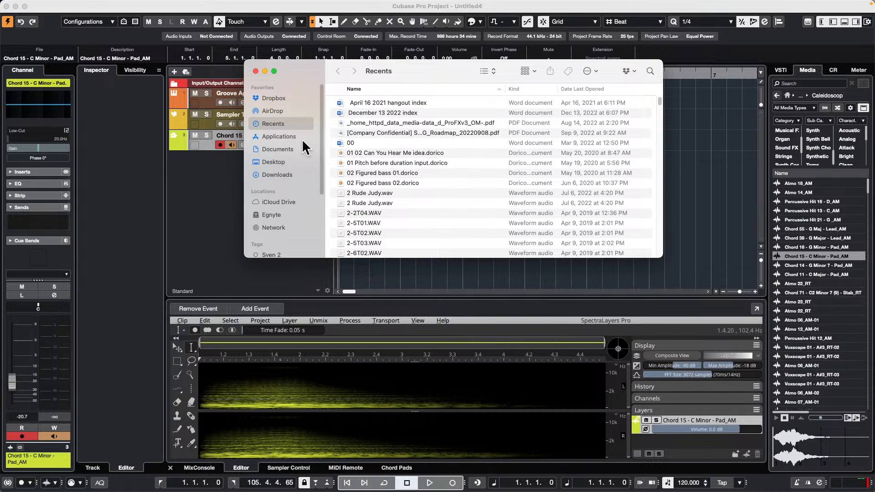
click(279, 136)
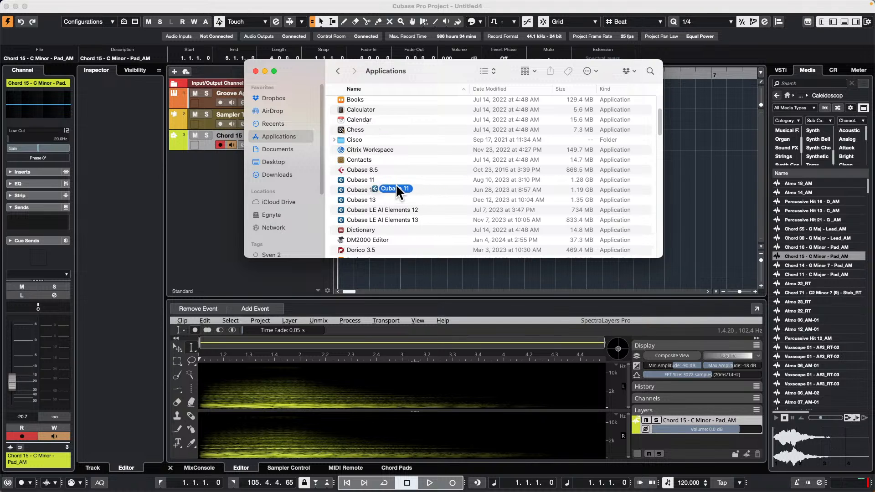
drag(396, 185, 364, 175)
click(256, 71)
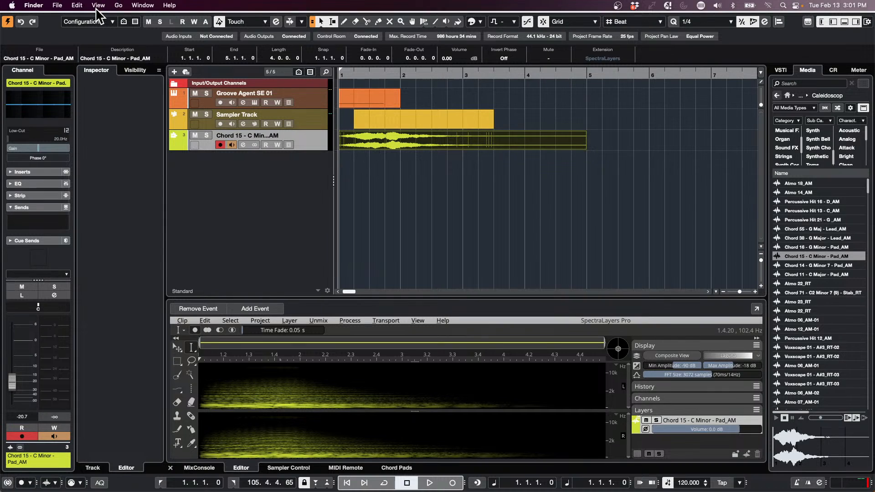
Step: Return to the Cubase project and open the Profile Manager to view the saved profiles
click(461, 227)
click(457, 220)
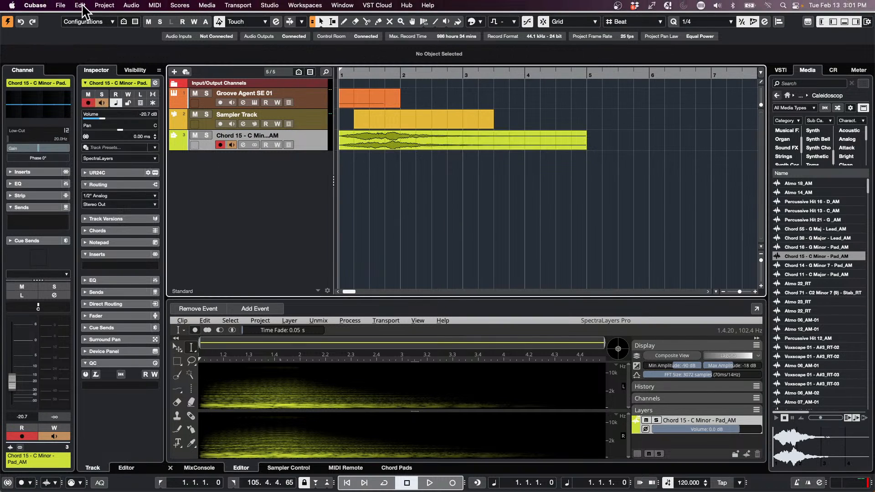
click(80, 6)
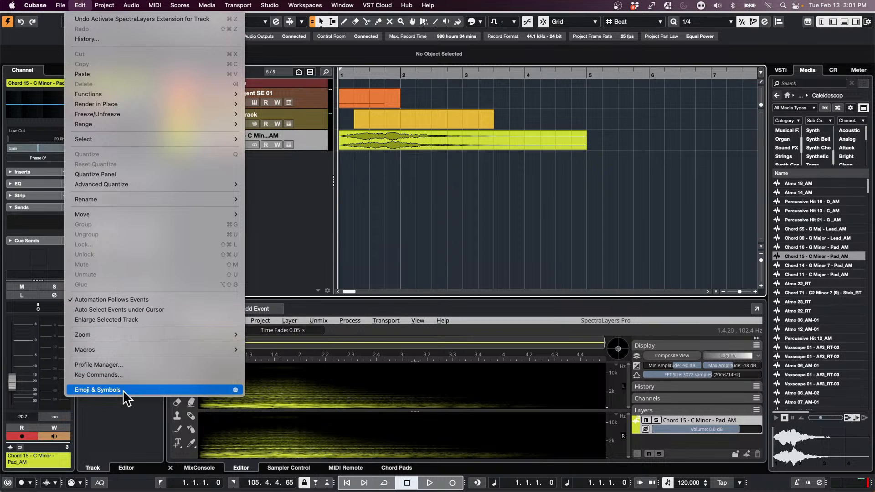
mouse_move(128, 352)
click(151, 364)
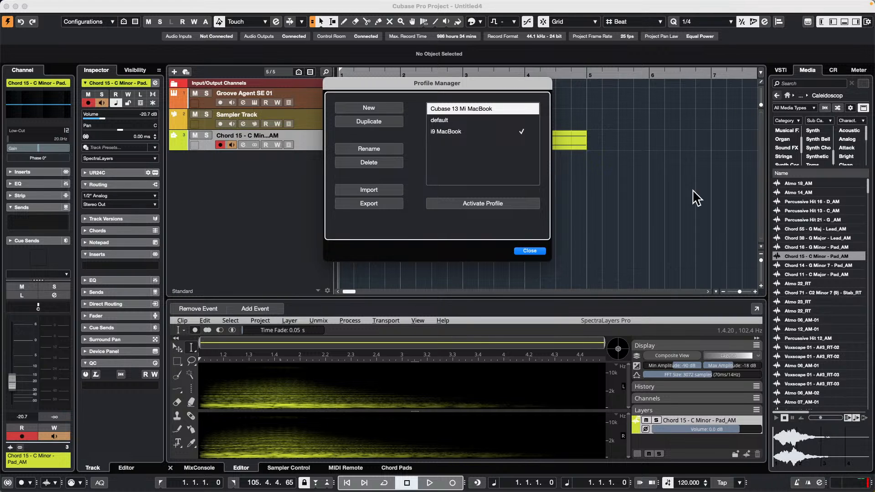
Step: Close the Profile Manager and switch to WaveLab Pro 12
click(538, 251)
mouse_move(303, 468)
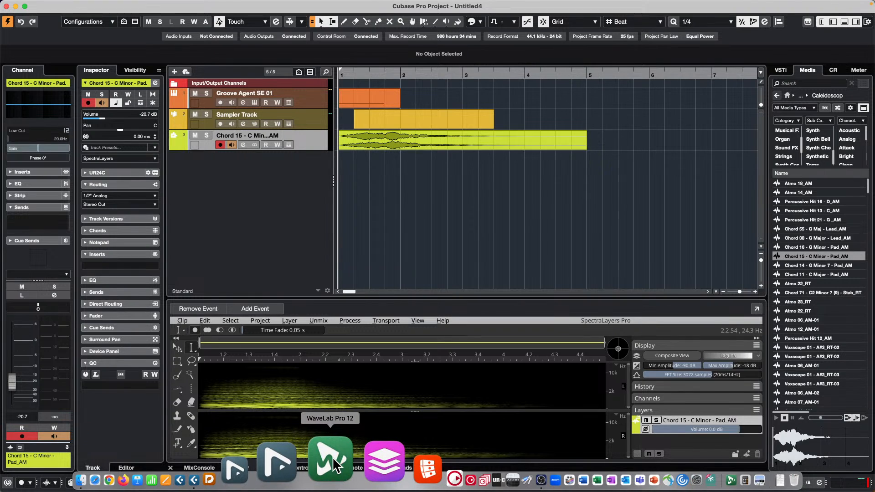
click(335, 466)
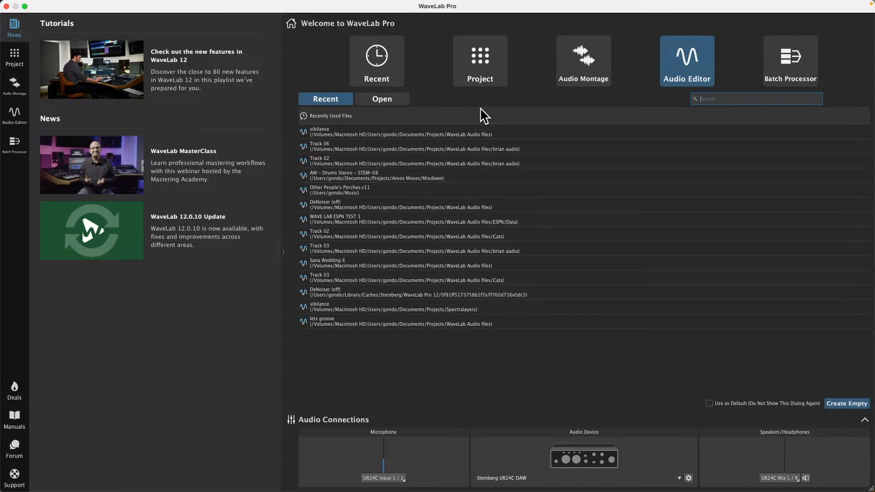
Step: Open the recently used audio file sibilance and switch its main display from Rainbow to Waveform
double_click(397, 133)
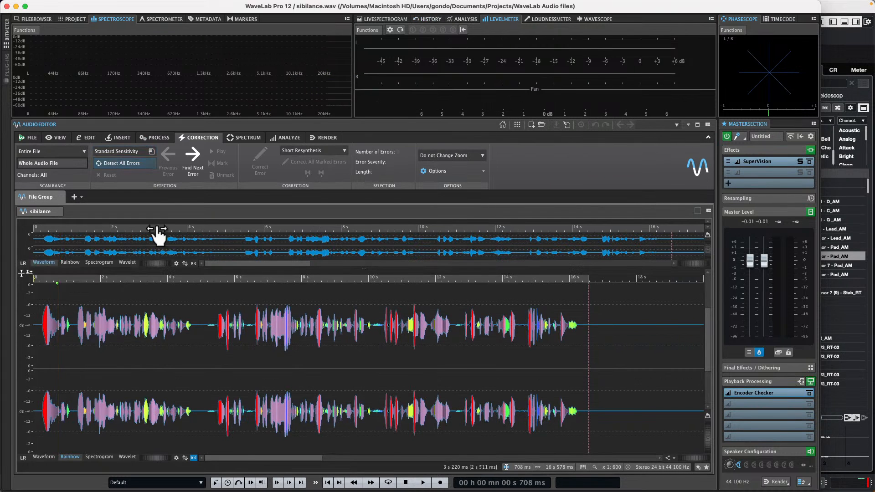
click(40, 451)
click(39, 455)
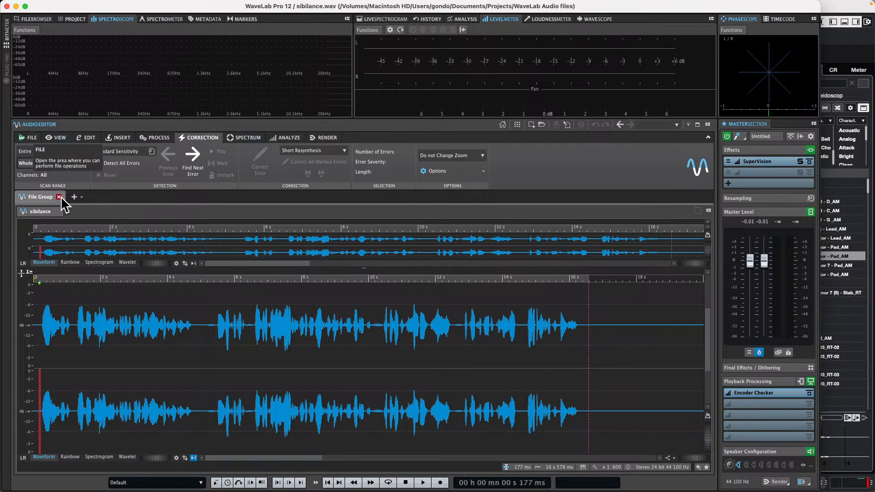
Step: Create a new custom stereo audio file at 44 100 Hz and 32 bit float
click(26, 138)
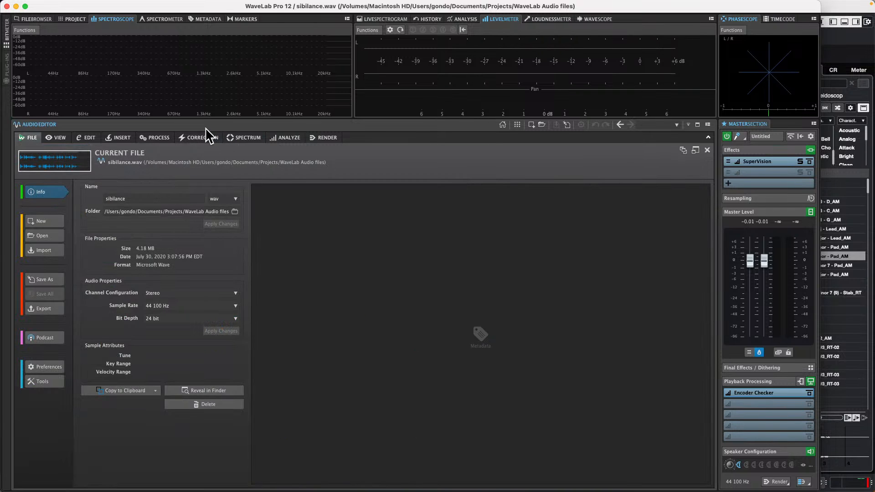
click(53, 222)
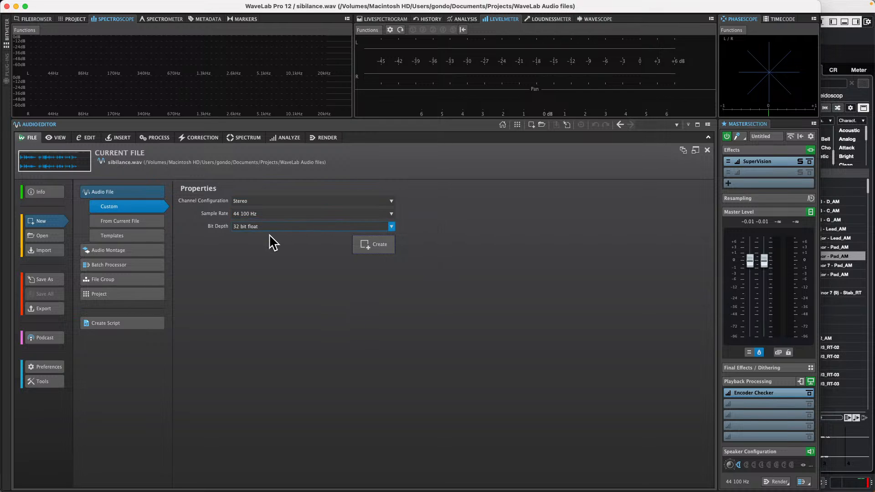
click(375, 244)
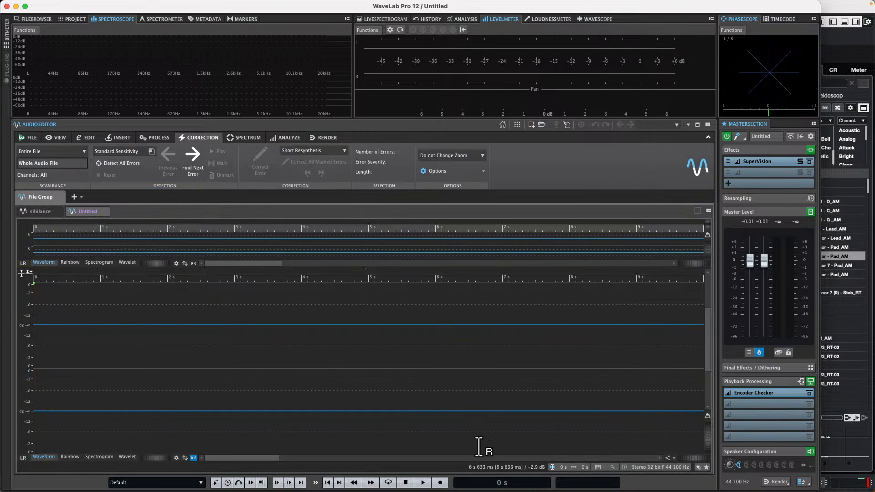
Step: Open the recording settings with Named File as the file to create, and review the recording options and values
click(440, 483)
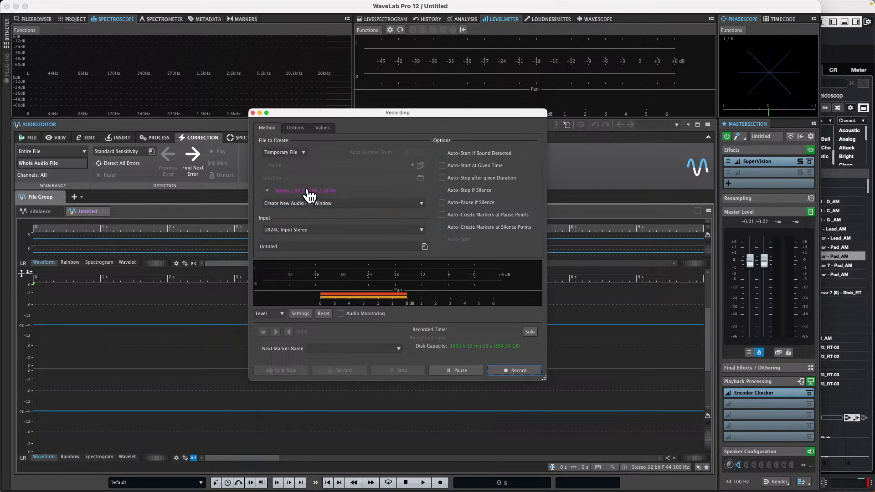
click(307, 153)
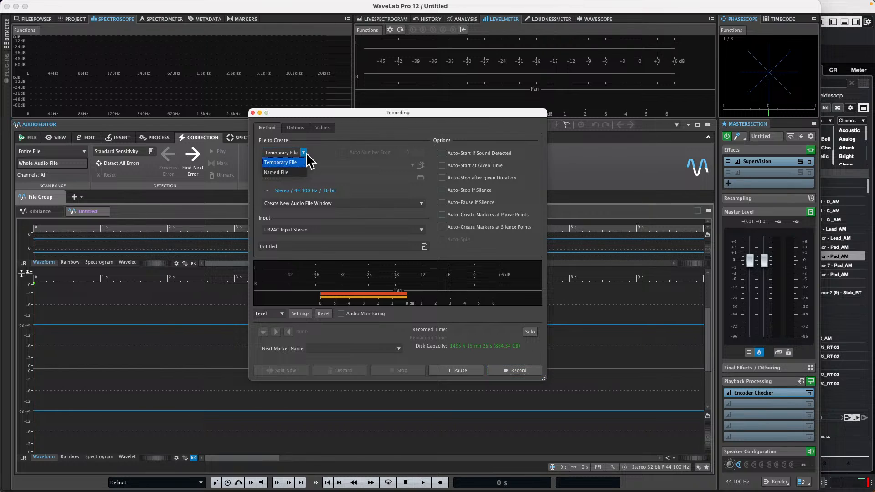
click(290, 170)
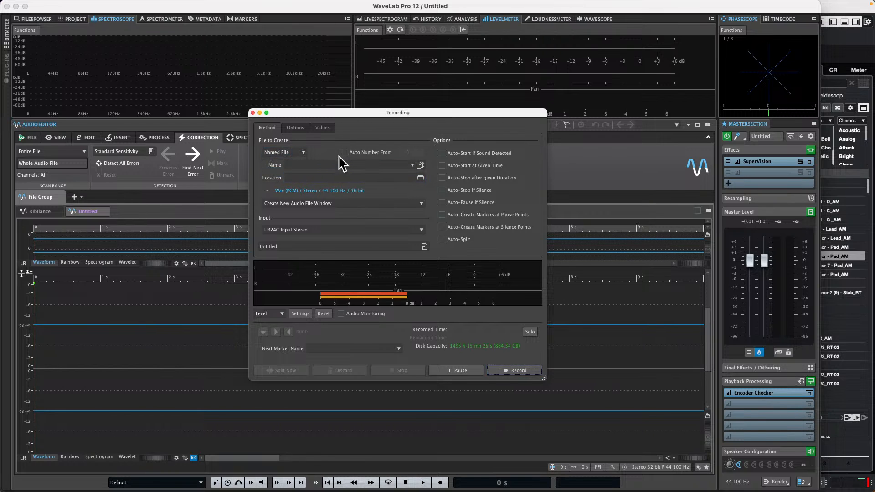
click(297, 128)
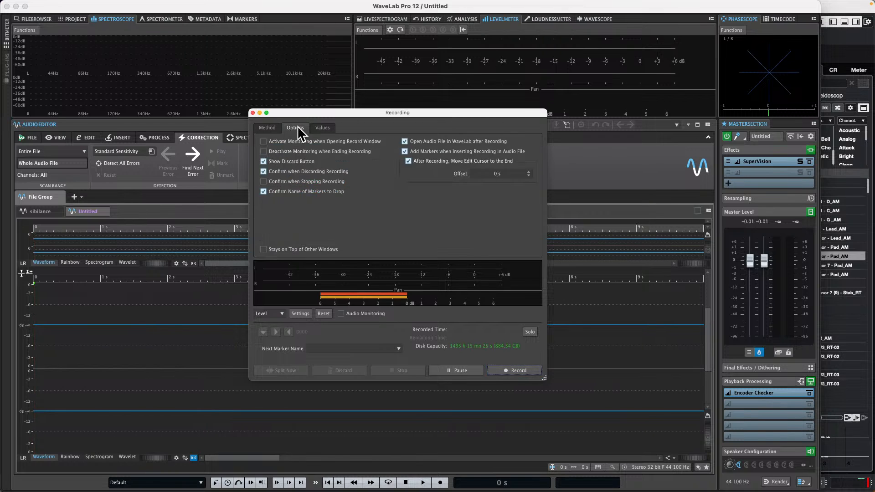
click(333, 128)
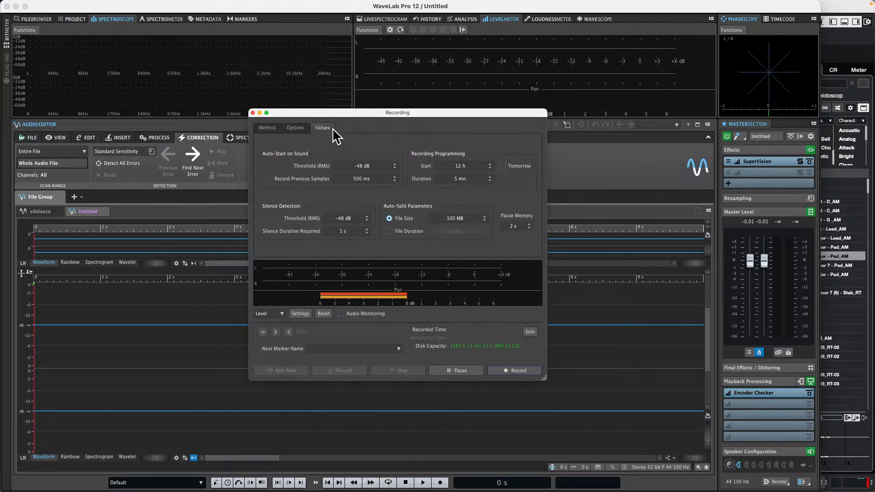
click(299, 130)
click(273, 129)
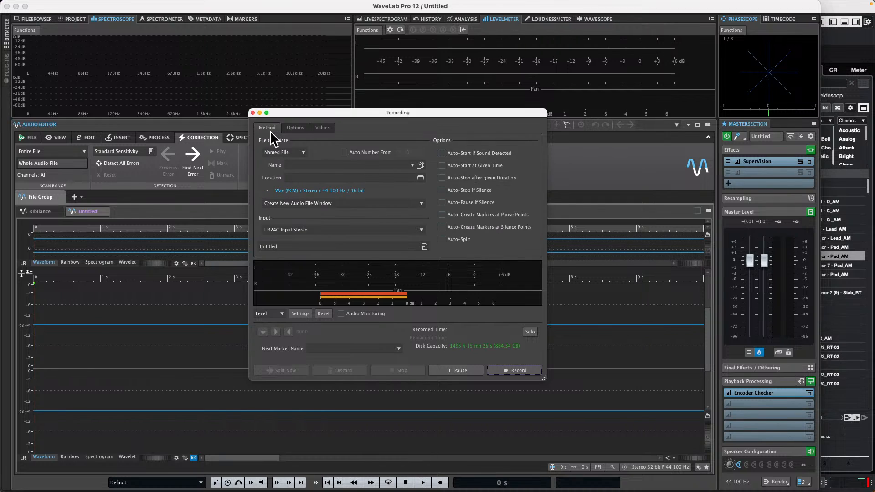
Step: Try to direct the named-file recording to Add to Active Audio File
click(303, 152)
click(281, 172)
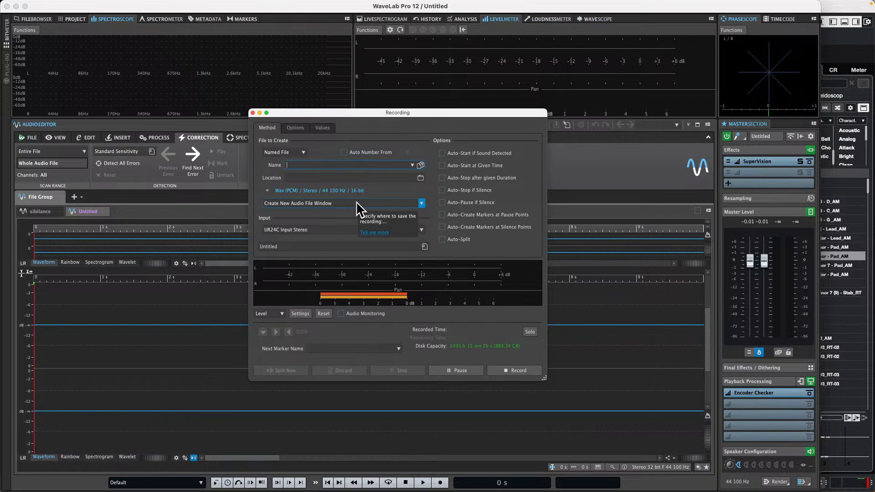
click(422, 203)
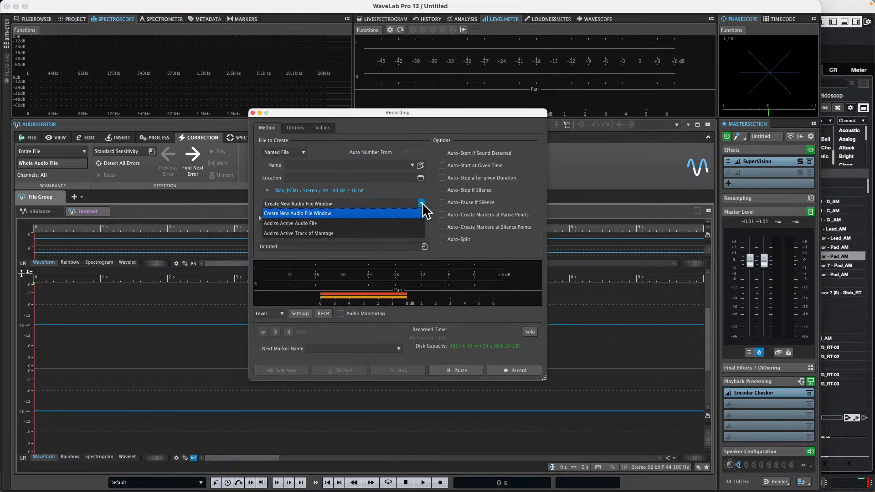
click(381, 223)
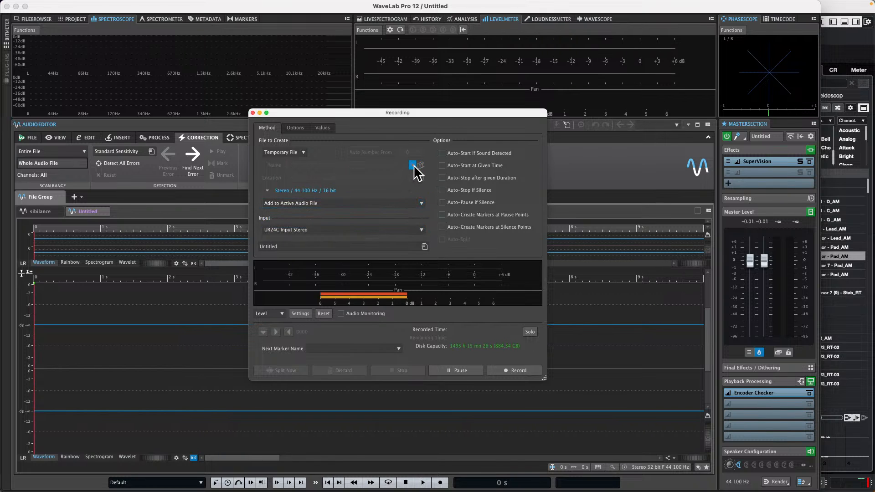
Step: Set the recording to create a named file called wreytury
click(305, 153)
click(280, 171)
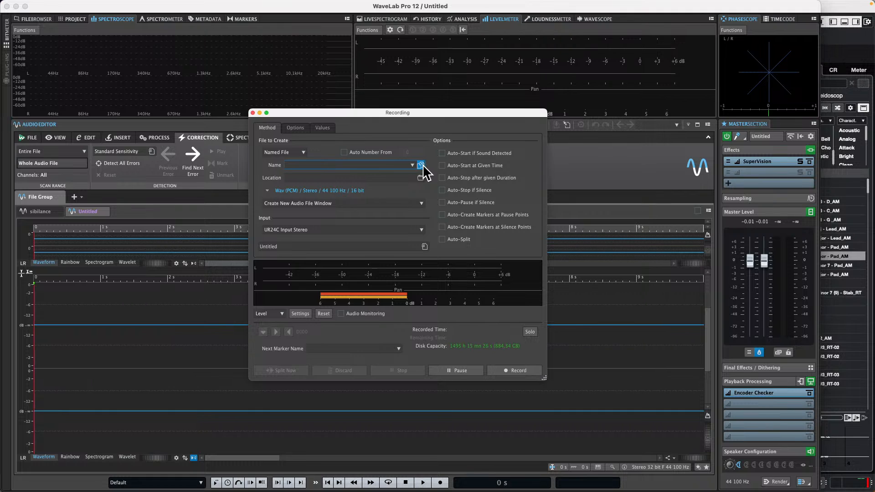
text(wreytury)
Step: Set the recording's audio format to the encoded factory preset Opus Generic
click(268, 190)
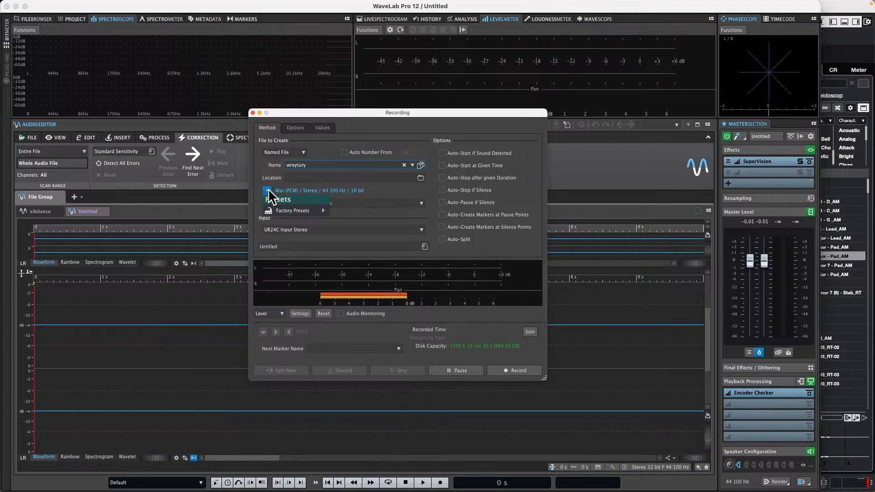
mouse_move(306, 218)
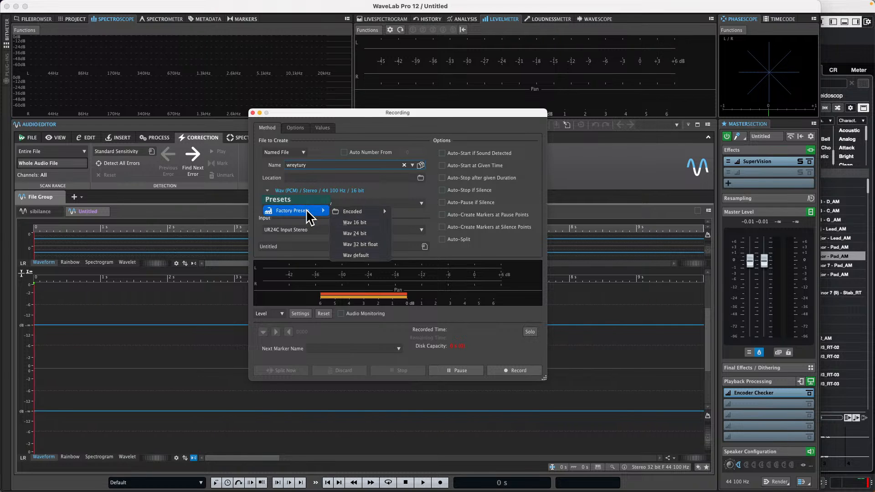
mouse_move(354, 213)
mouse_move(434, 234)
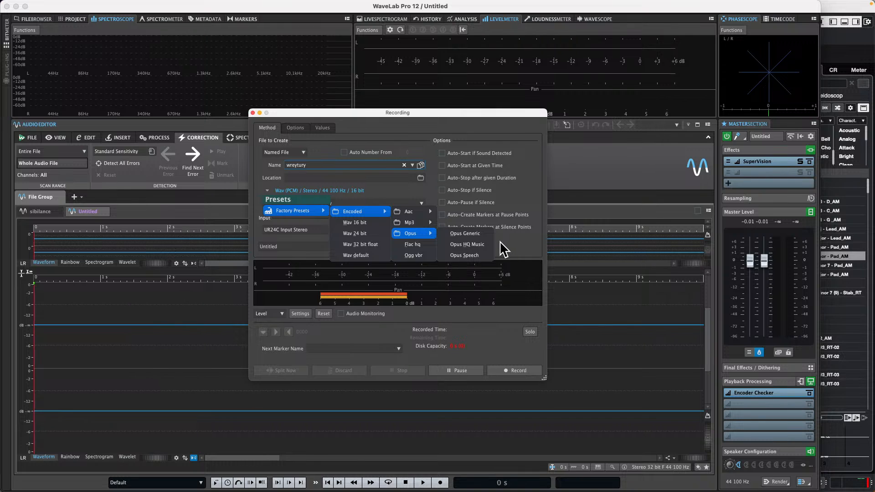
click(500, 242)
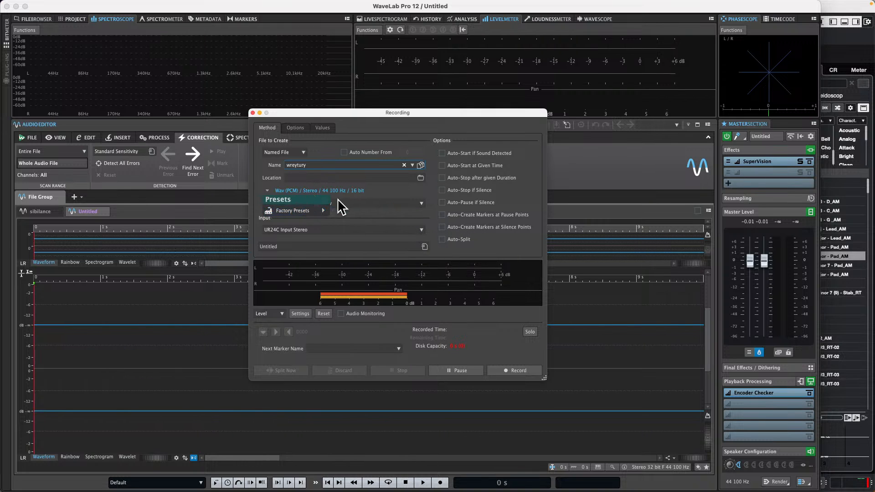
mouse_move(321, 210)
mouse_move(380, 218)
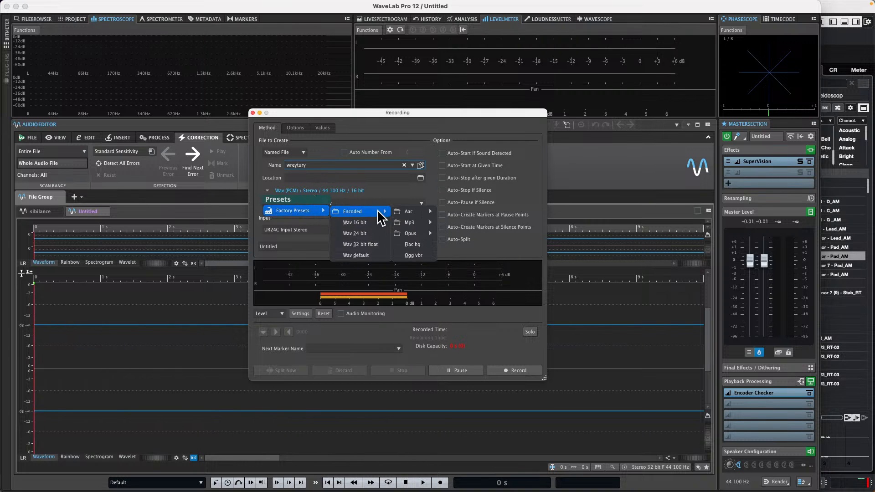
mouse_move(430, 240)
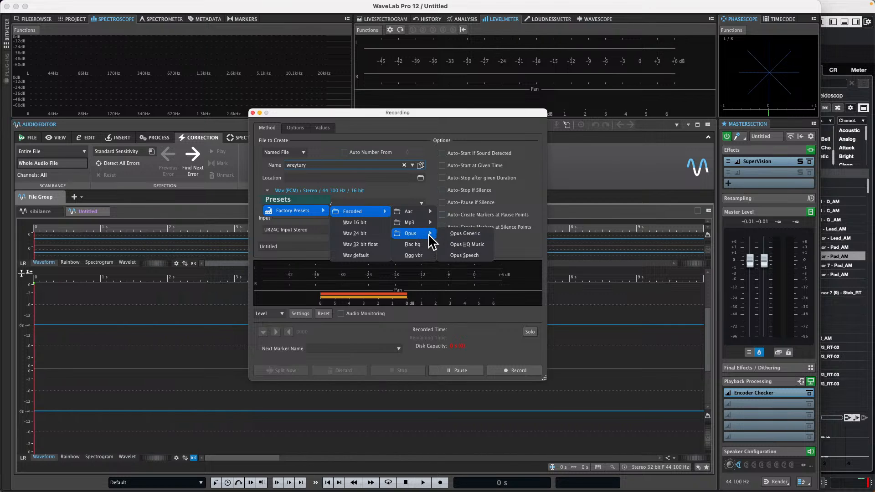
click(457, 233)
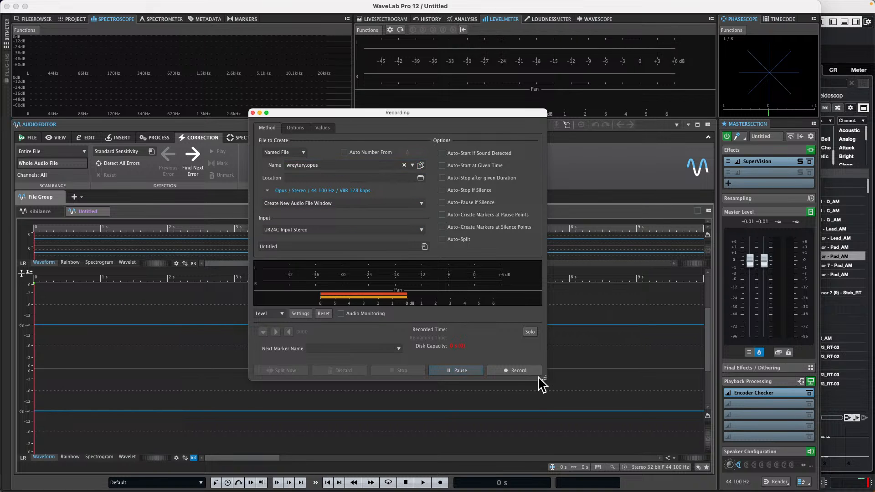
Step: Try to start recording, then set the destination file to coast in the Desktop folder and allow access to that folder
click(519, 369)
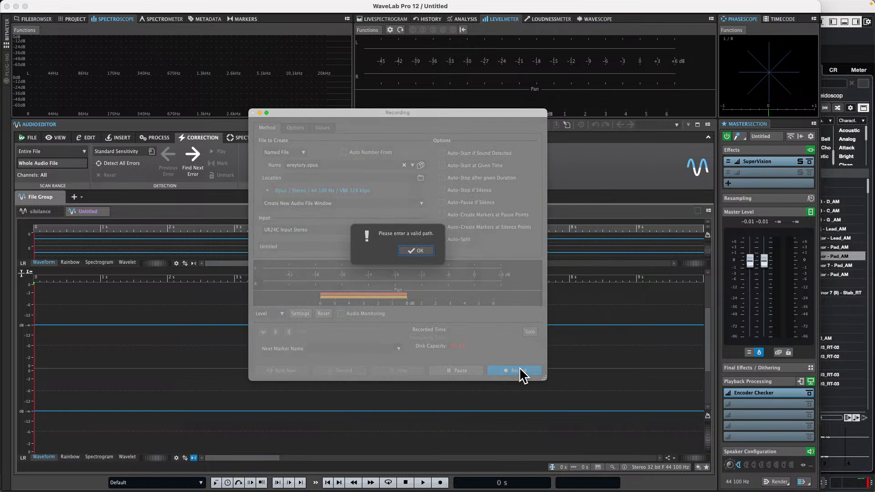
click(427, 252)
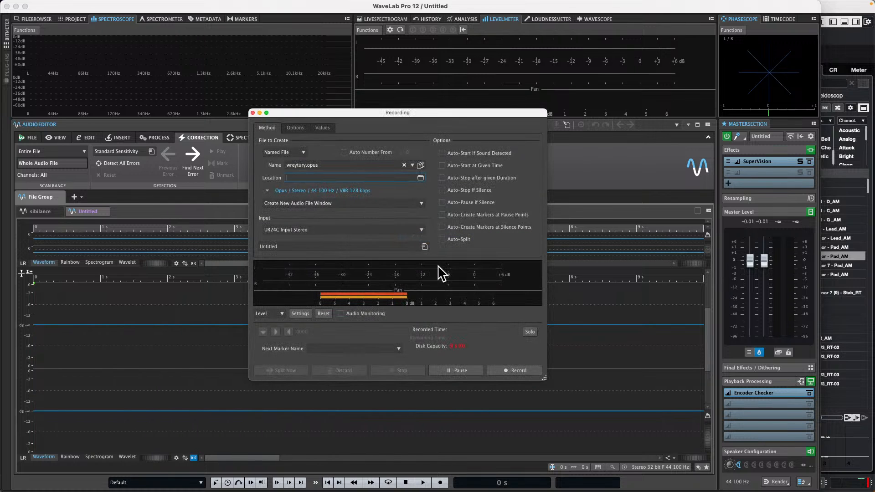
click(420, 178)
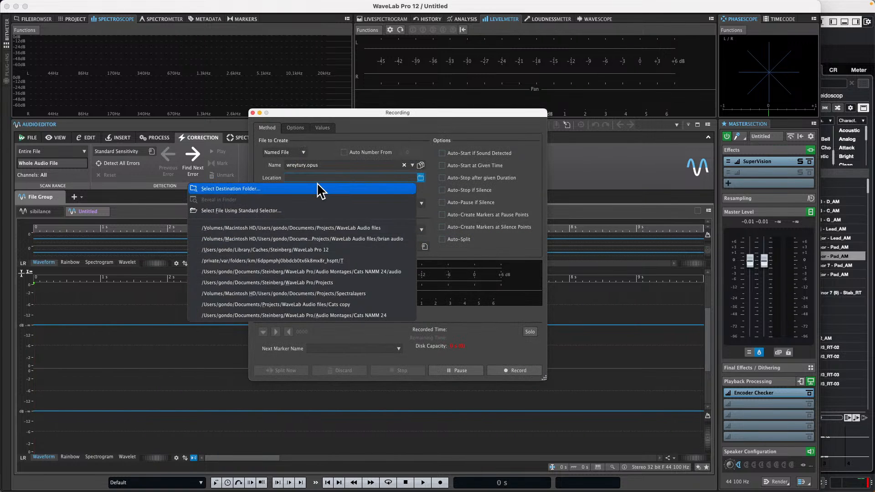
click(296, 210)
click(431, 154)
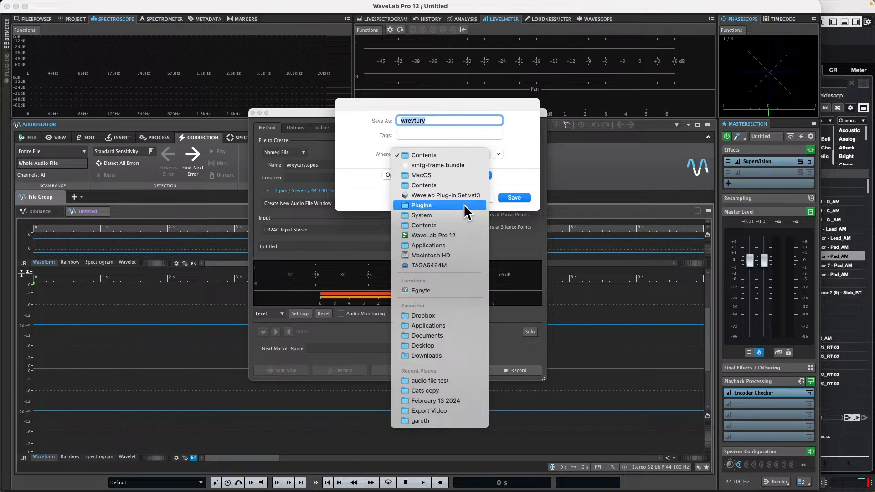
click(445, 346)
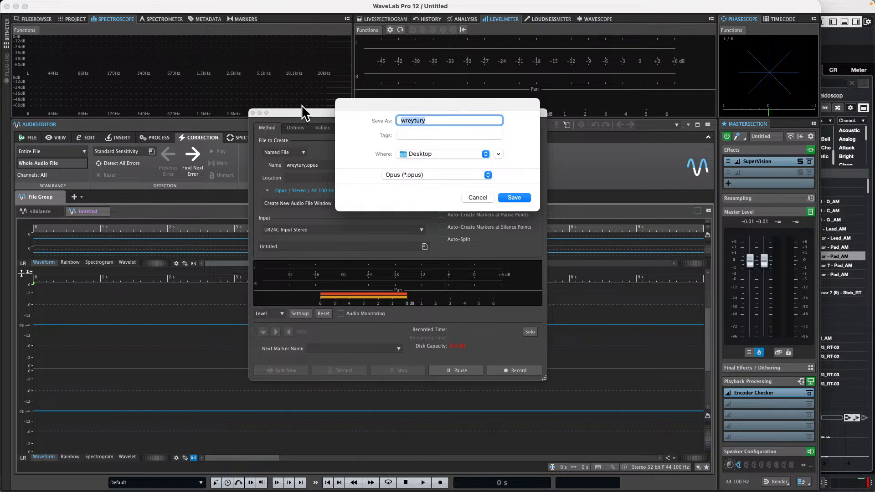
text(coas)
key(Return)
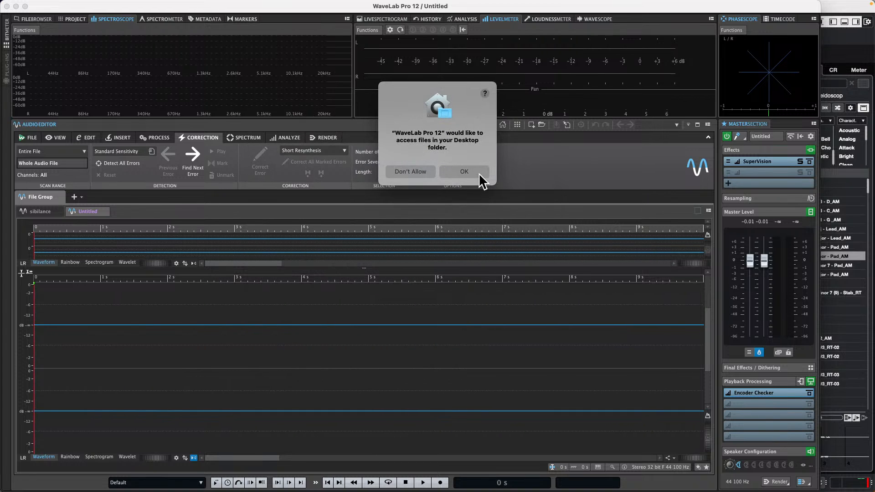
click(480, 174)
Step: Record a few seconds of audio into the coast Opus file, stop, and close the recording window
click(523, 370)
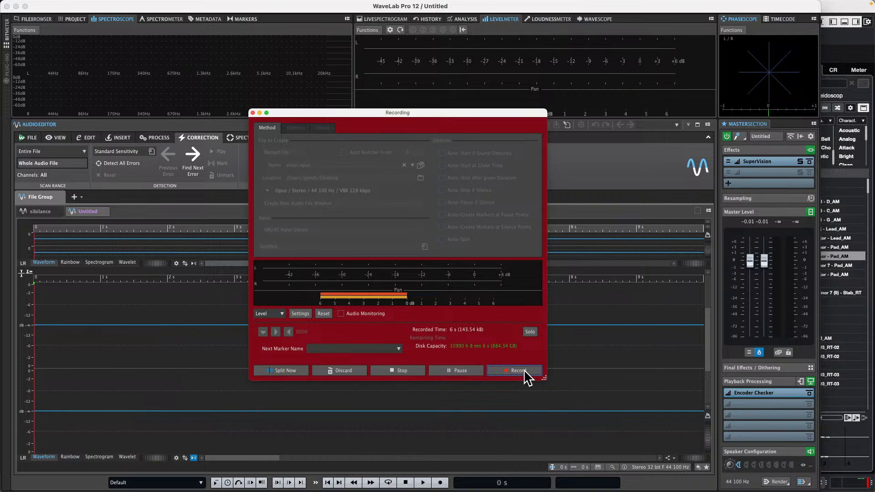
click(524, 370)
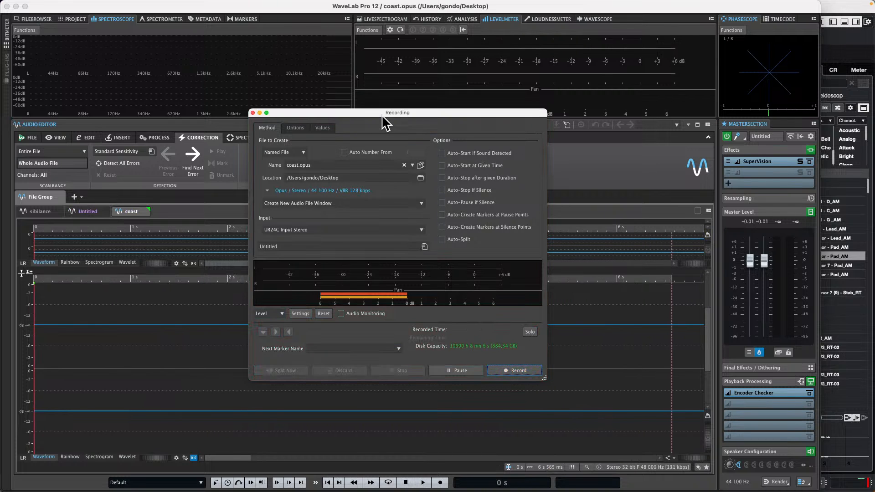
click(253, 113)
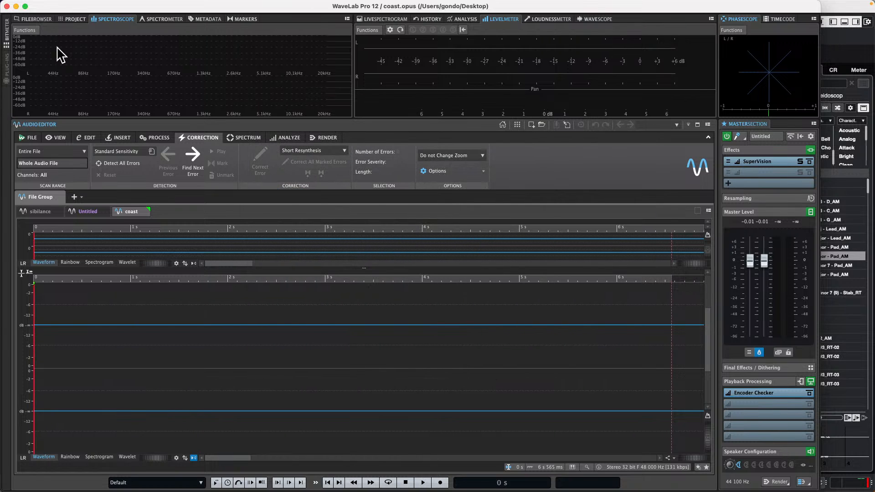
click(47, 5)
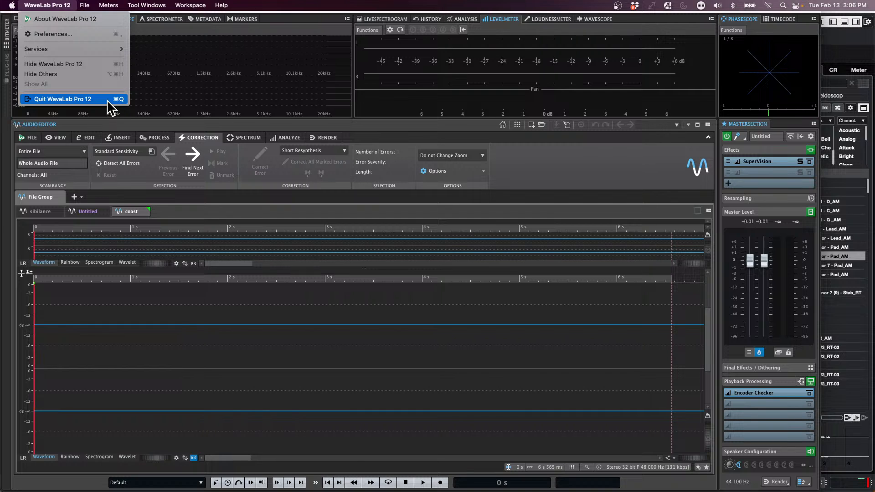
click(264, 127)
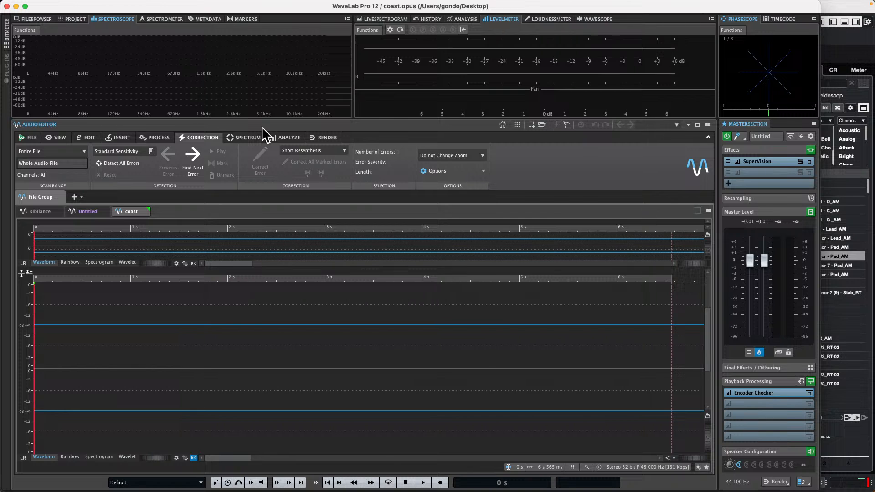
Step: Switch to the Cubase project and add 15 stereo audio tracks
key(super+Tab)
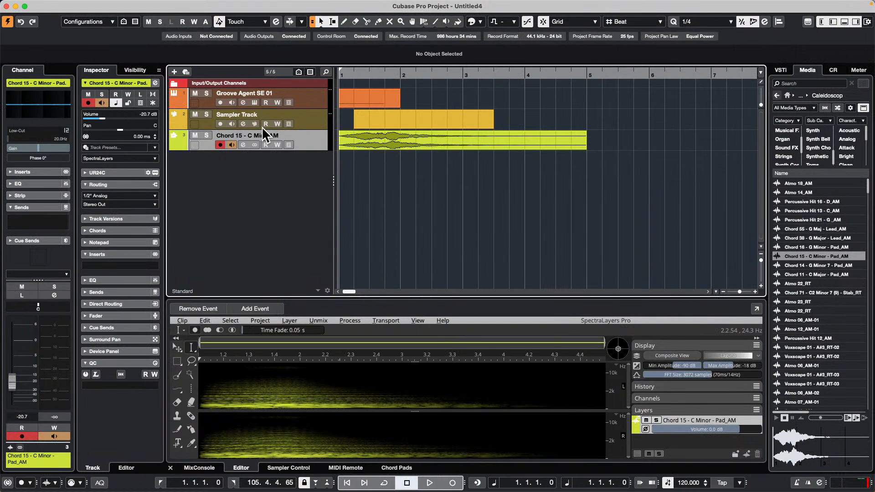
key(super+Tab)
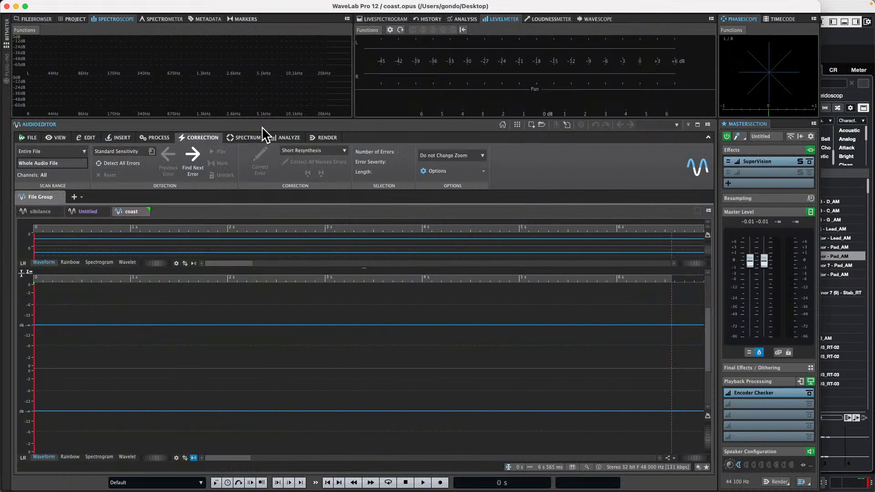
key(super+Tab)
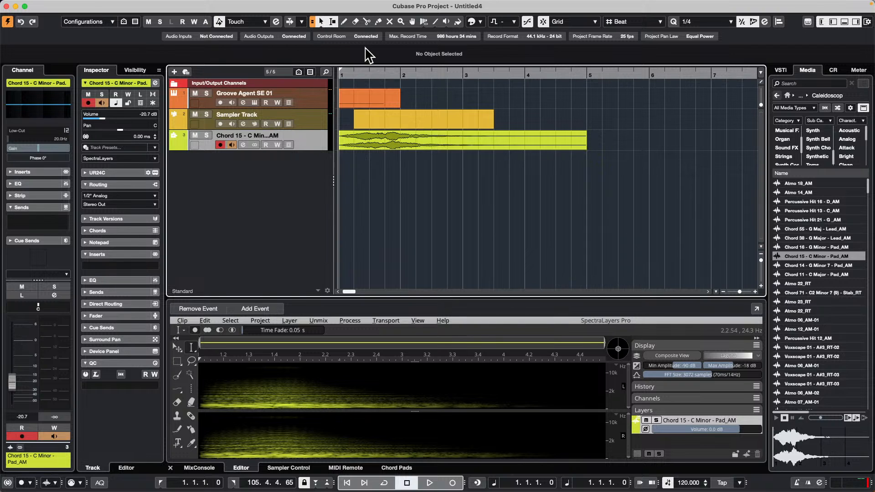
right_click(279, 173)
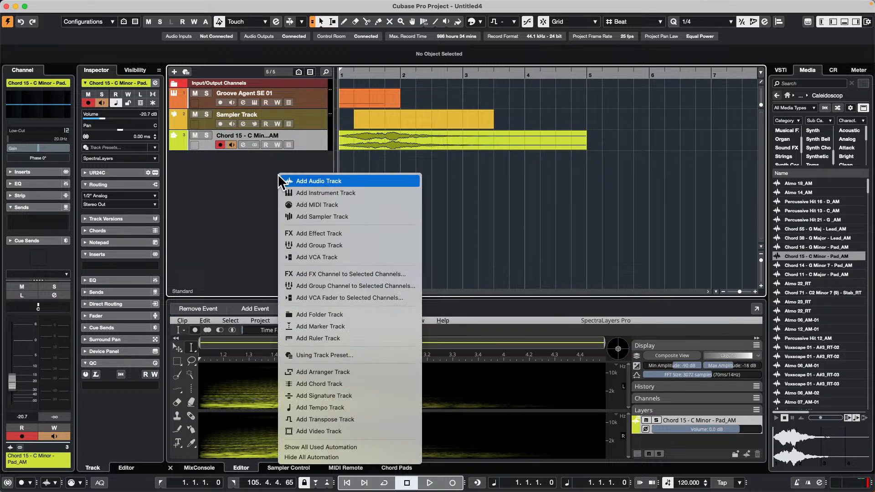
click(336, 176)
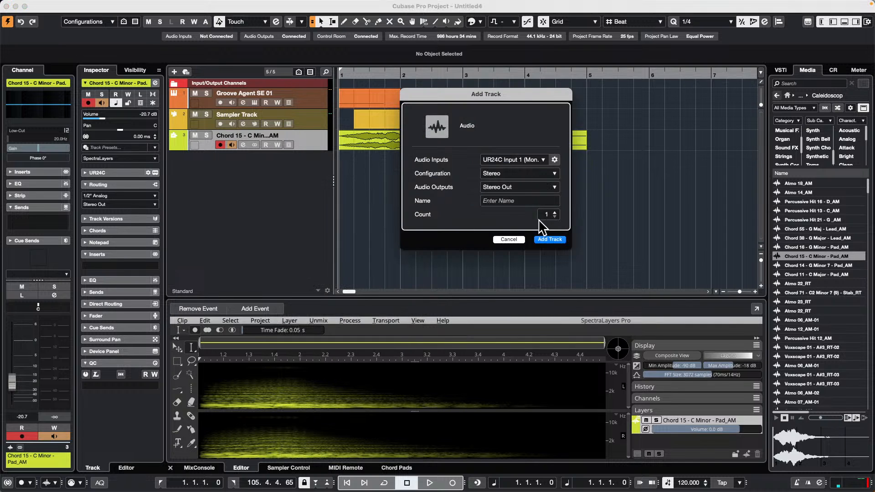
scroll(554, 213, up, 14)
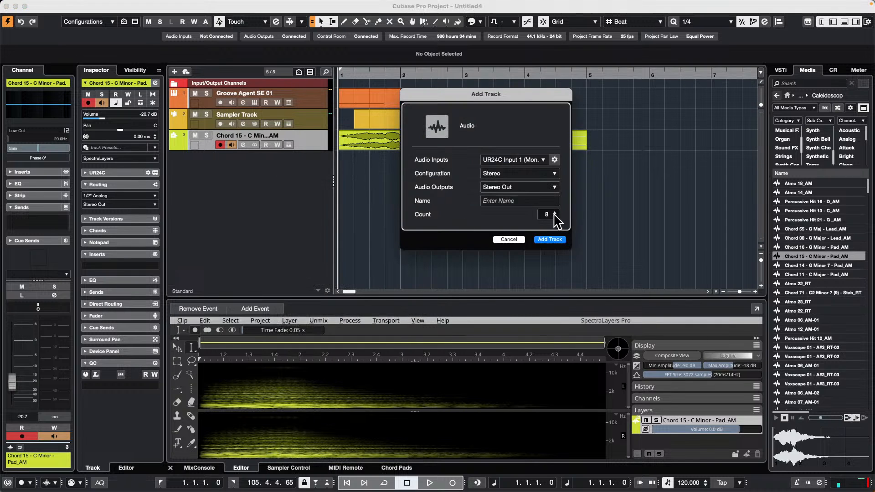
click(552, 241)
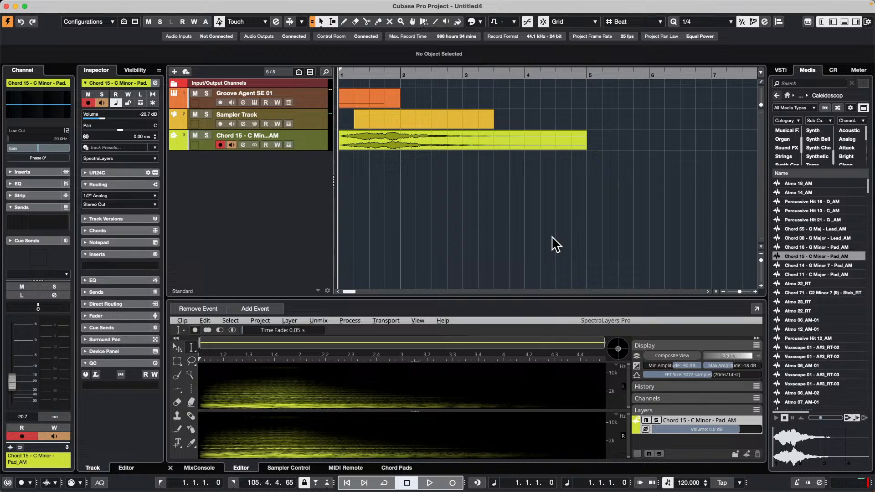
Step: Show the project's MixConsole below the tracks and pin the Stereo Out channel to the mixer's right zone
click(199, 468)
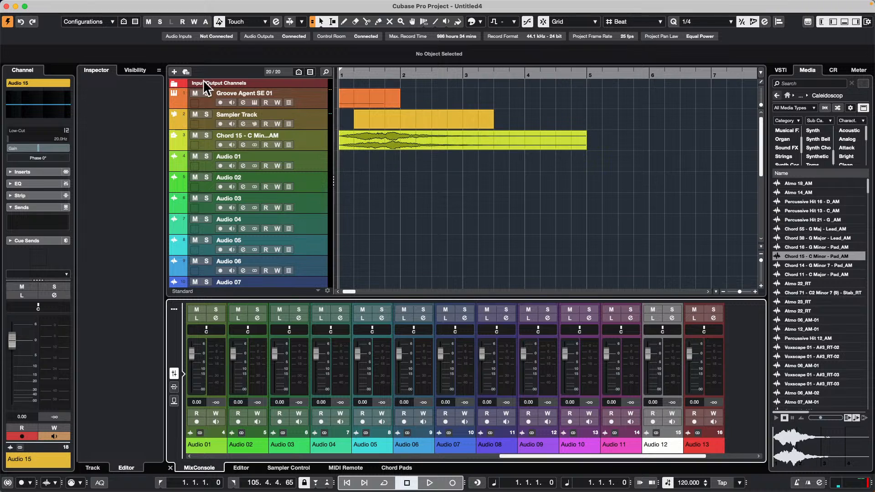
click(136, 70)
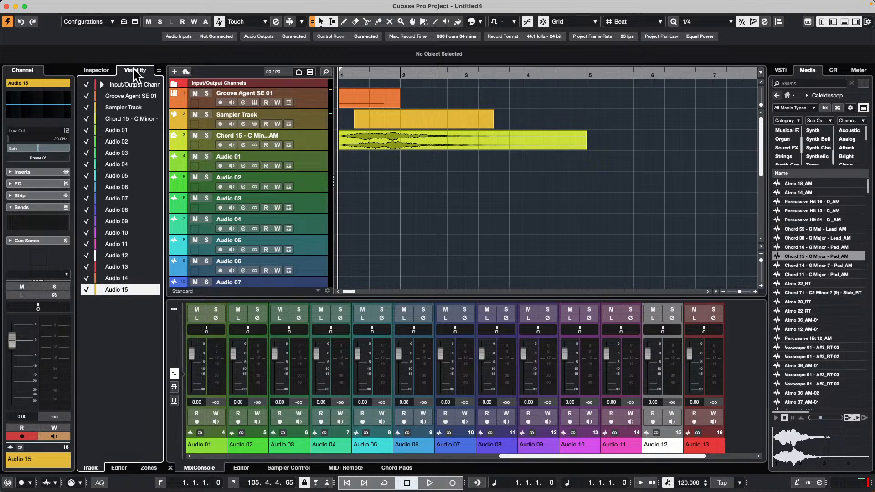
click(101, 84)
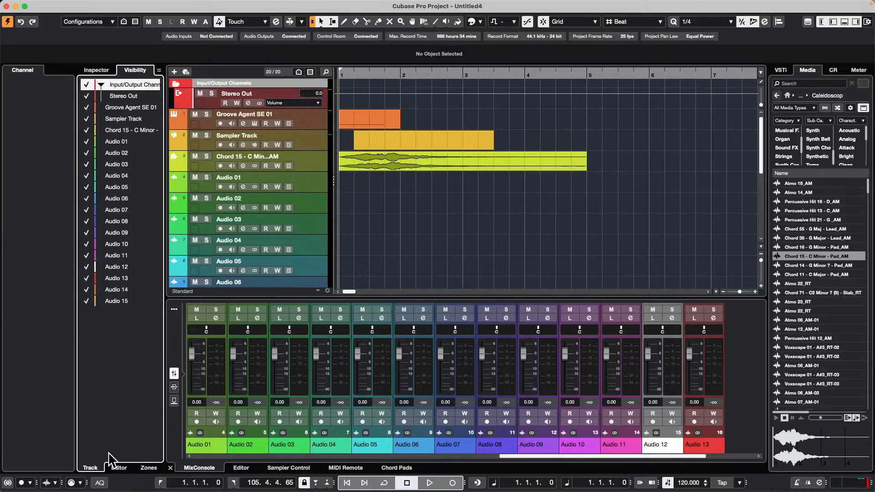
click(148, 467)
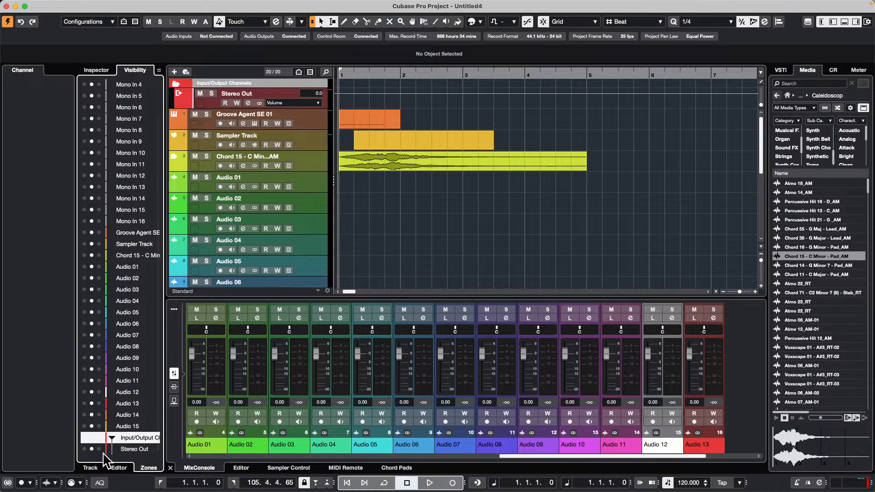
click(99, 448)
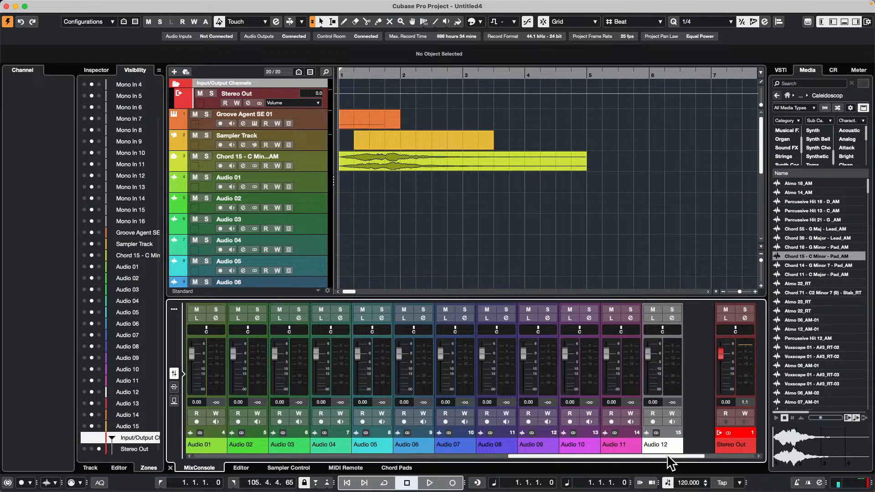
Step: Lower the Stereo Out channel's level to about -1.56 dB
scroll(524, 453, right, 3)
drag(794, 458, 702, 486)
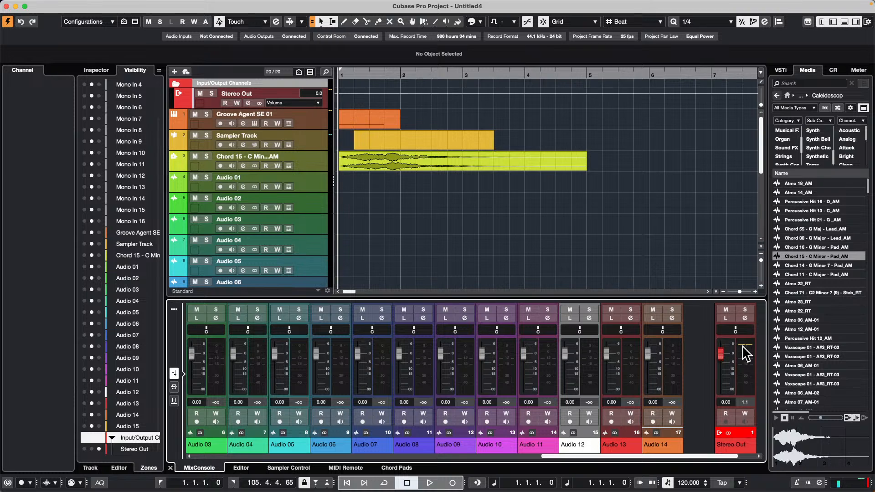
mouse_move(724, 354)
mouse_down()
mouse_move(727, 390)
mouse_move(727, 357)
mouse_up()
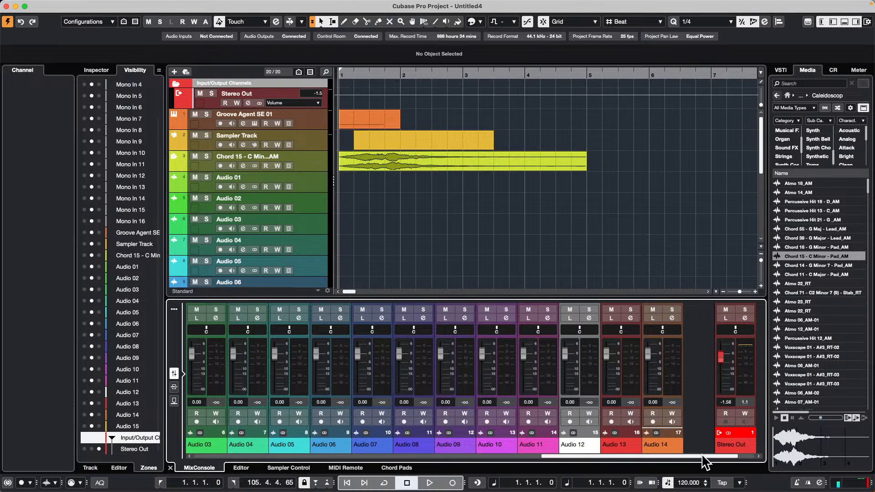
scroll(579, 438, left, 4)
scroll(648, 431, left, 10)
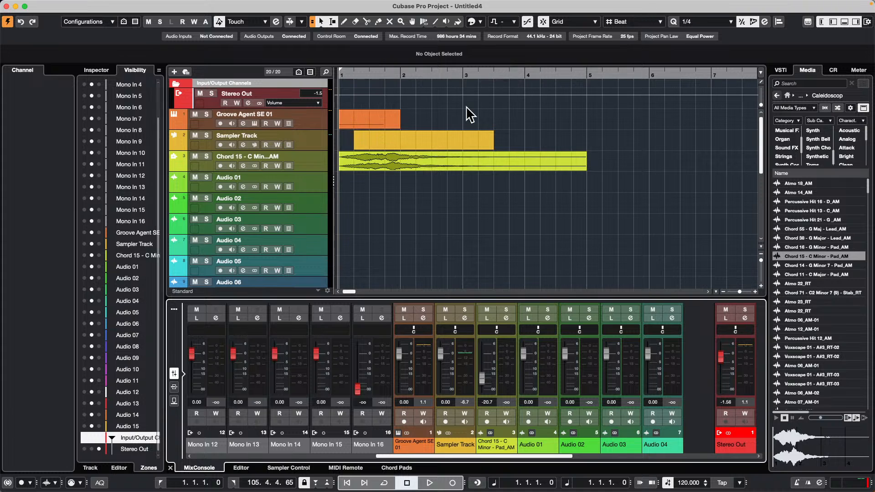
Step: Check the sample rates offered in the Project Setup and keep 44.100 kHz
key(shift+s)
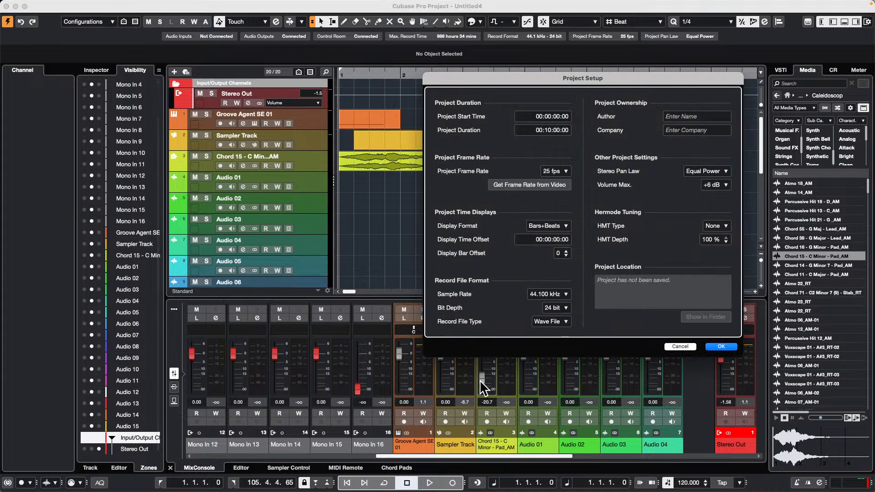
click(565, 294)
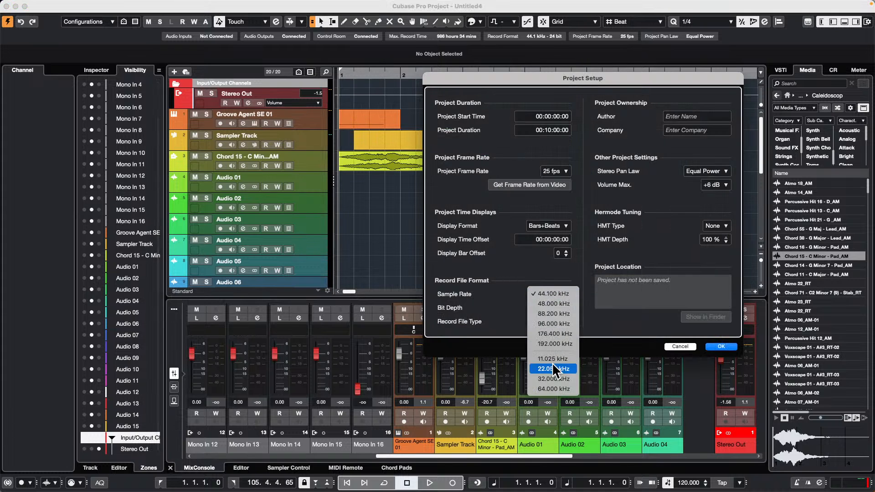
click(523, 259)
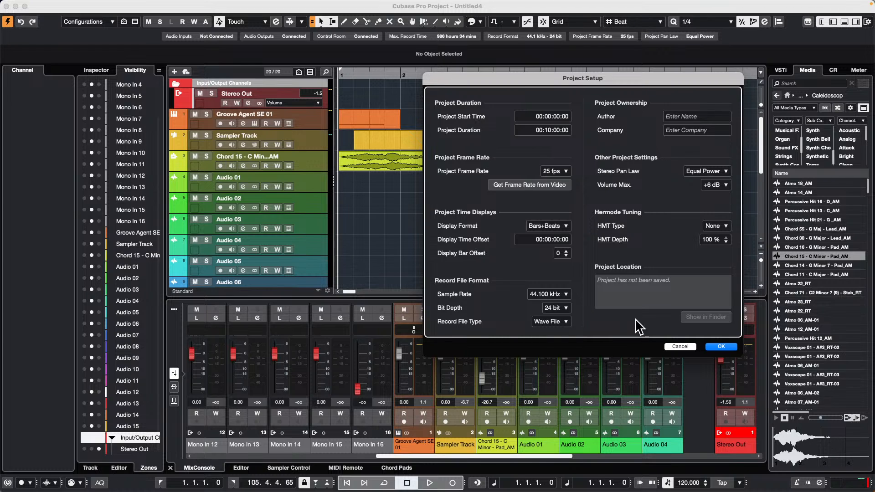
click(721, 347)
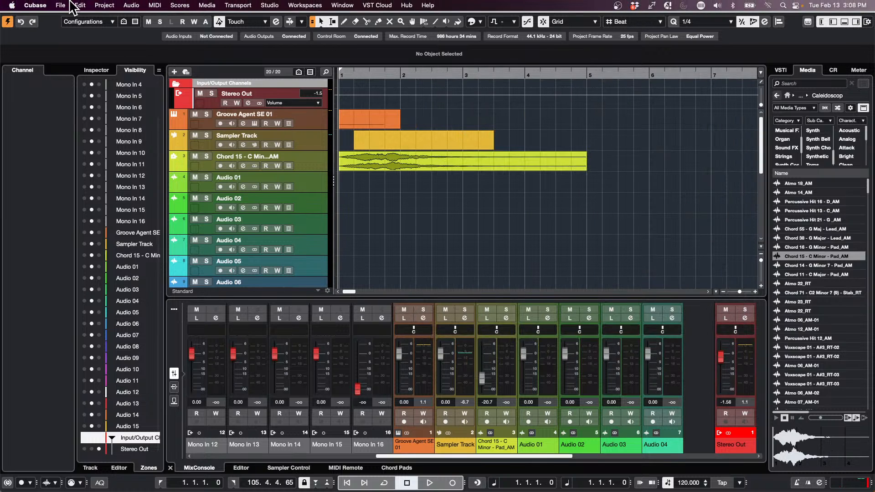
Step: Set the Editing-Audio preferences to convert imported audio files to the project settings
click(61, 5)
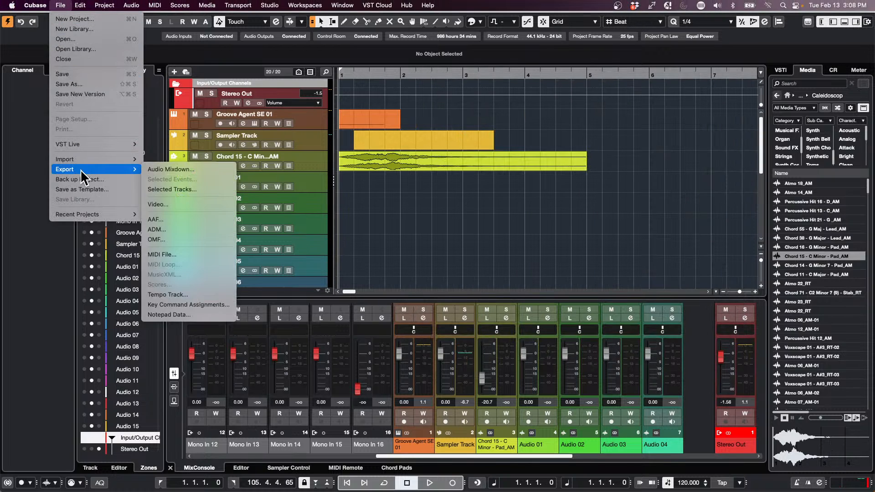
mouse_move(37, 5)
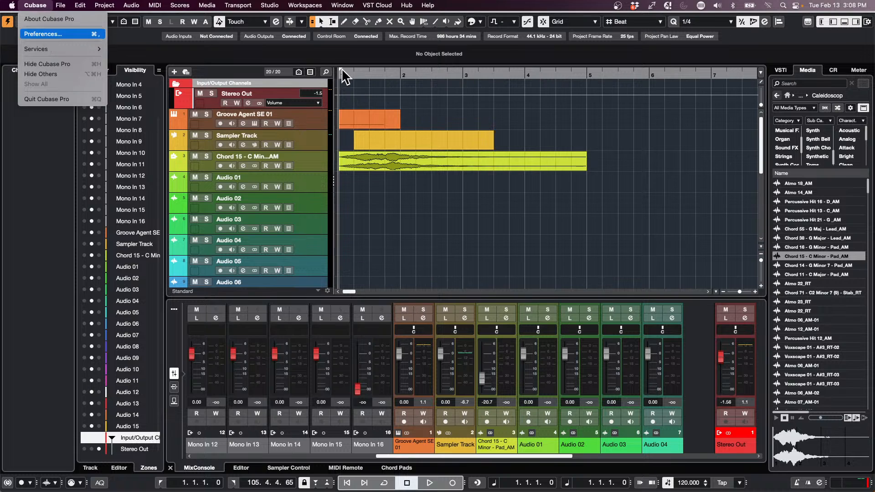
click(42, 34)
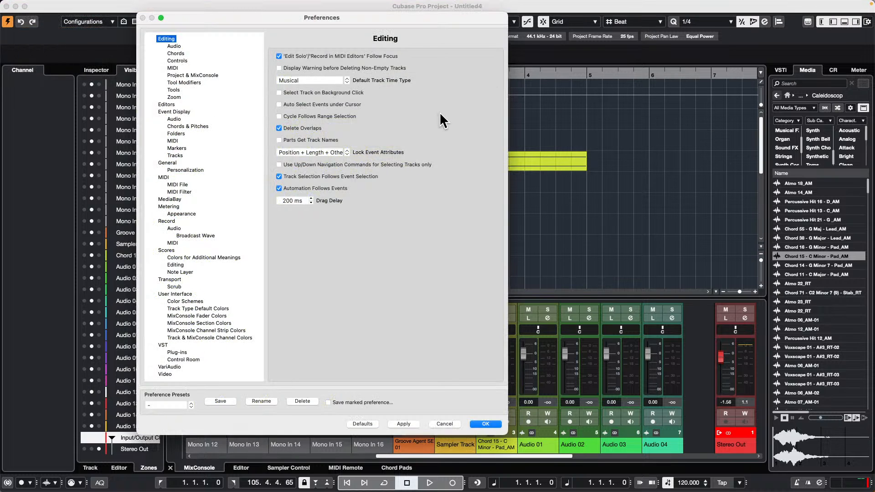
click(173, 46)
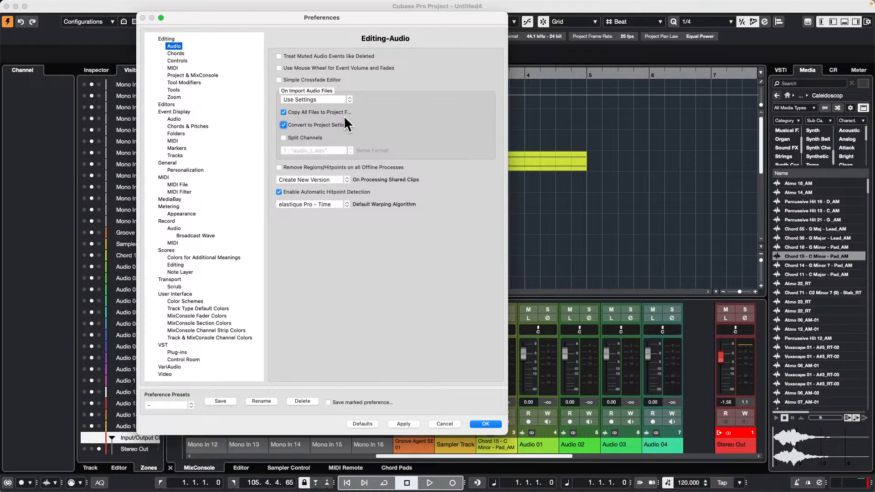
click(496, 423)
Step: Review the record file format in Project Setup and the import options in the Editing-Audio preferences
key(shift+s)
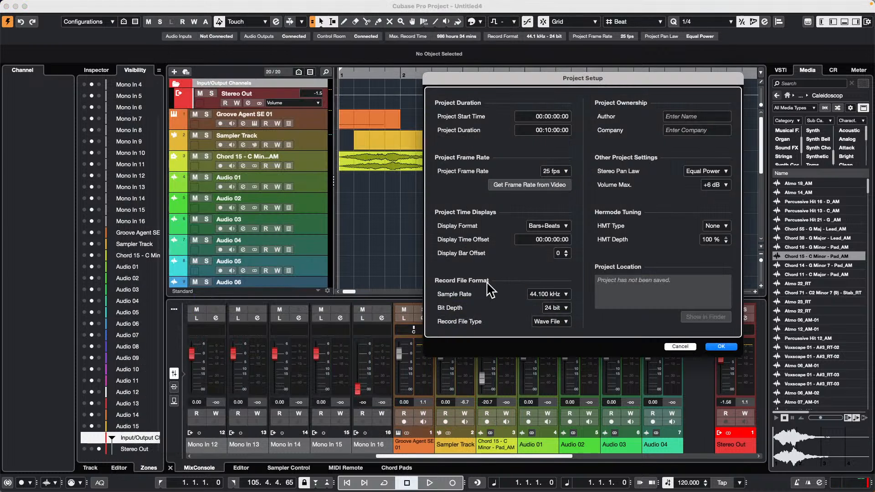
click(730, 347)
click(47, 6)
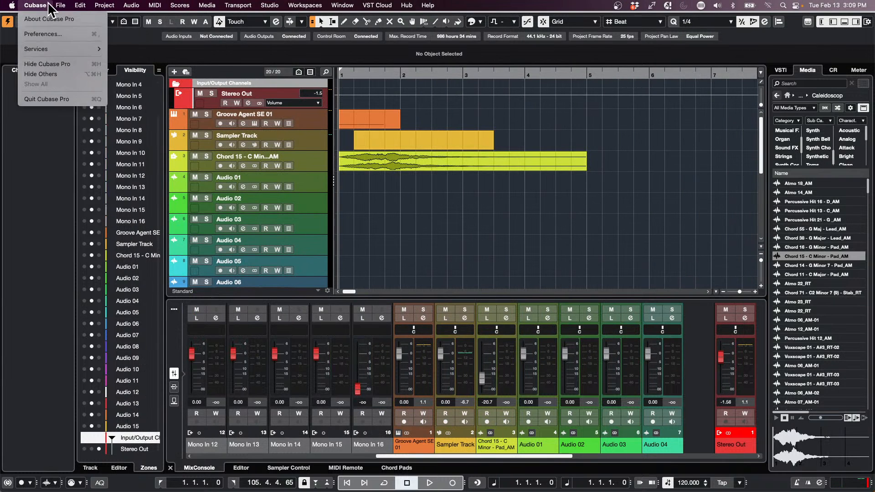
click(89, 34)
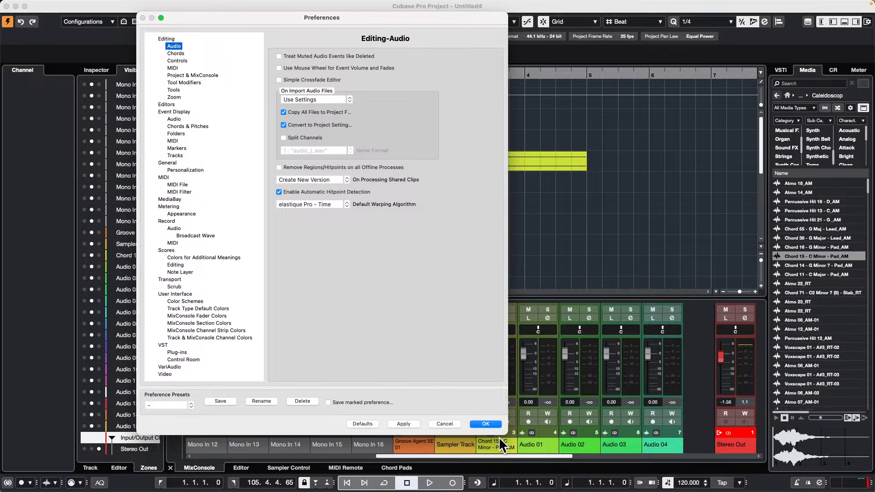
click(486, 424)
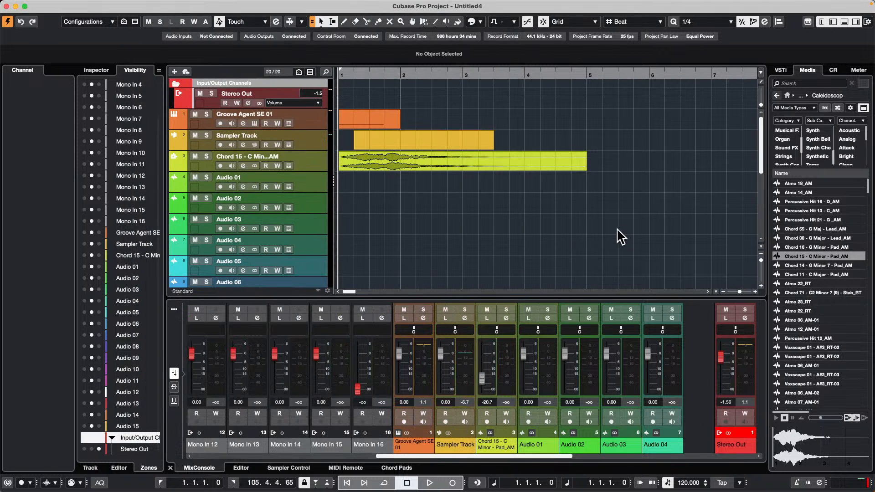
Step: Turn off track colorizing in the Track & MixConsole Channel Colors preferences and apply it
click(578, 161)
click(61, 6)
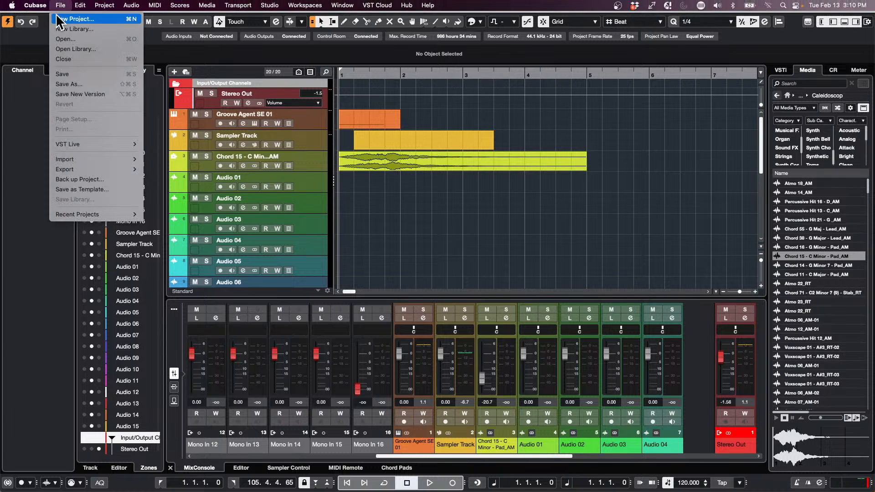
mouse_move(36, 5)
click(57, 34)
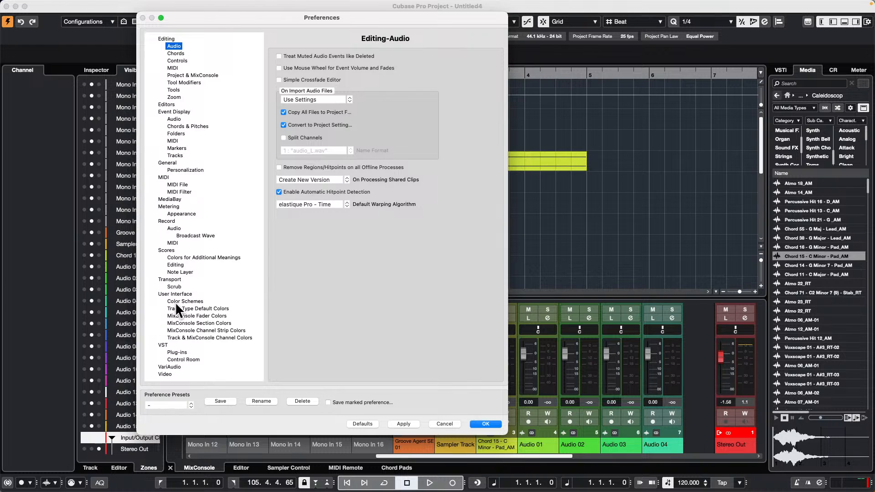
click(201, 338)
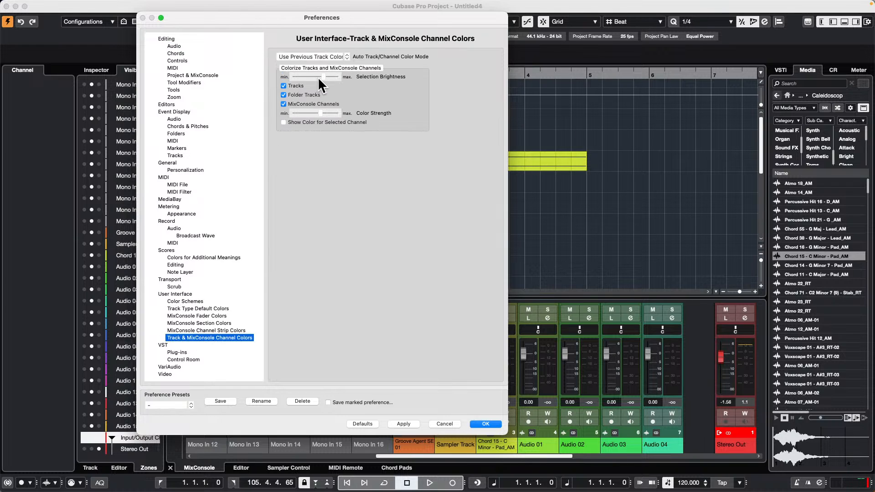
click(284, 86)
drag(310, 17, 557, 38)
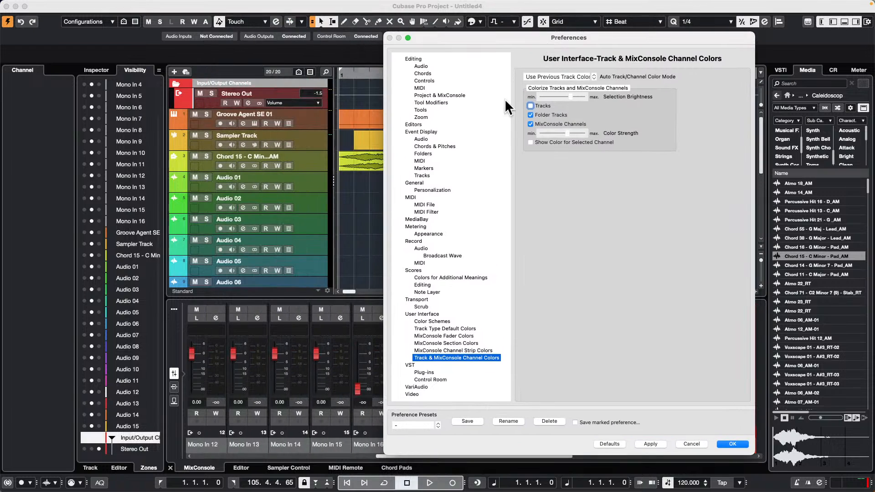
click(651, 444)
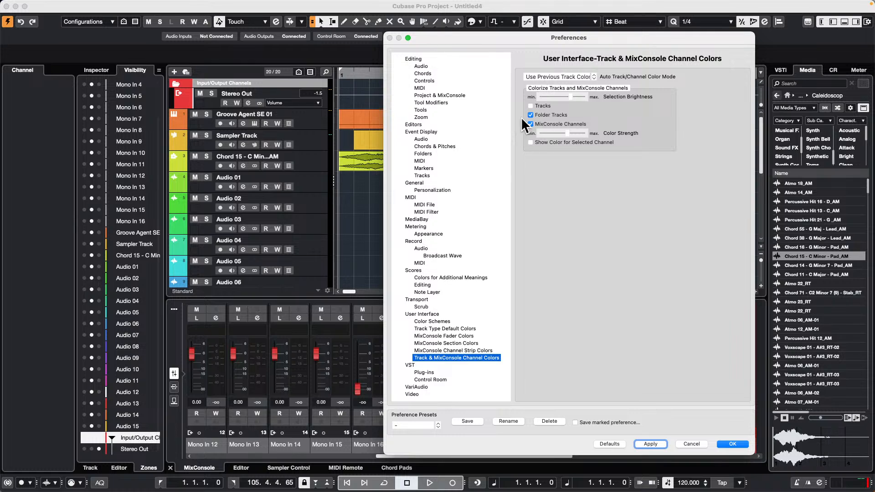
Step: Turn off colorizing for folder tracks and MixConsole channels as well, apply it, and open the full MixConsole
click(531, 106)
click(530, 124)
click(530, 115)
click(655, 441)
click(736, 439)
key(F3)
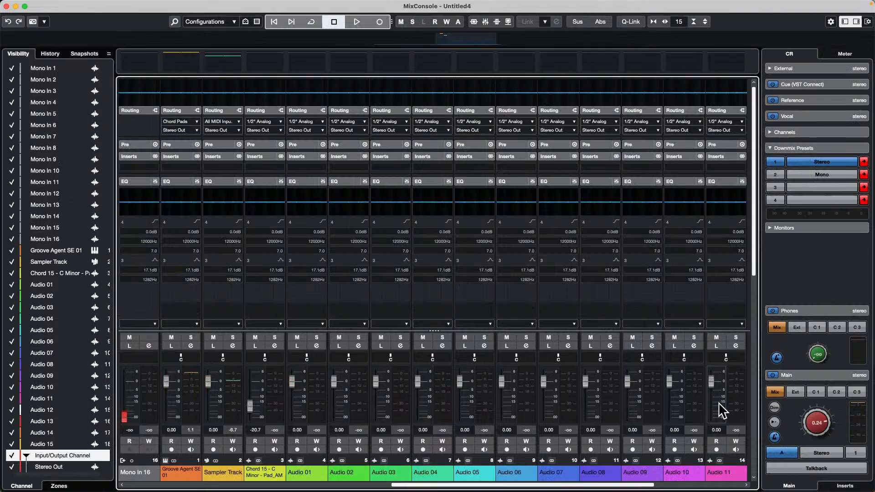
Step: Re-enable colorizing for tracks, folder tracks and MixConsole channels in the preferences, apply it, and close the full MixConsole
click(35, 5)
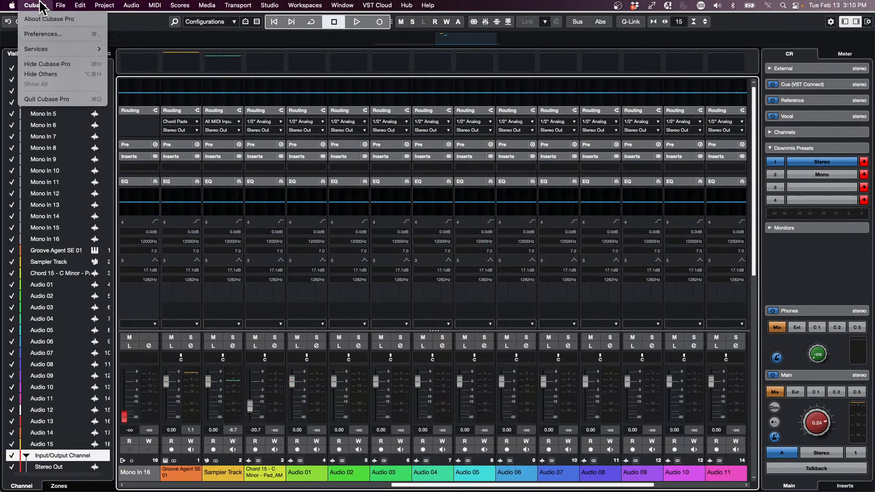
mouse_move(61, 5)
click(71, 34)
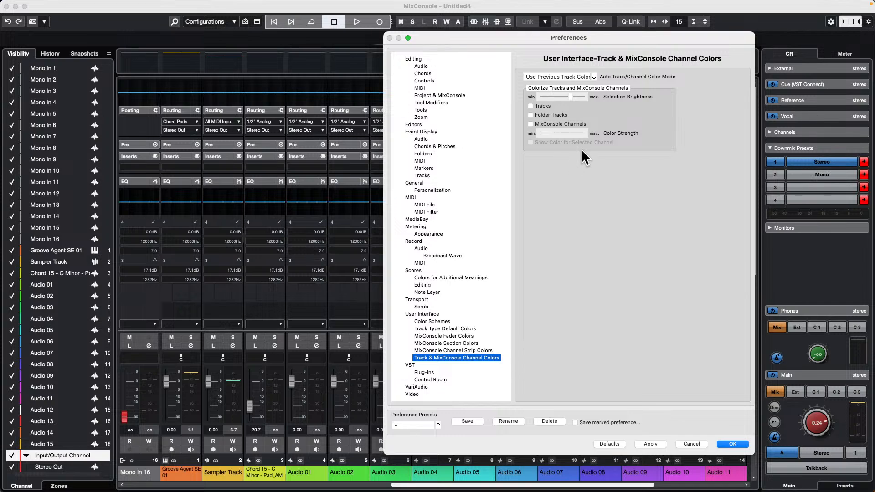
drag(533, 36, 757, 35)
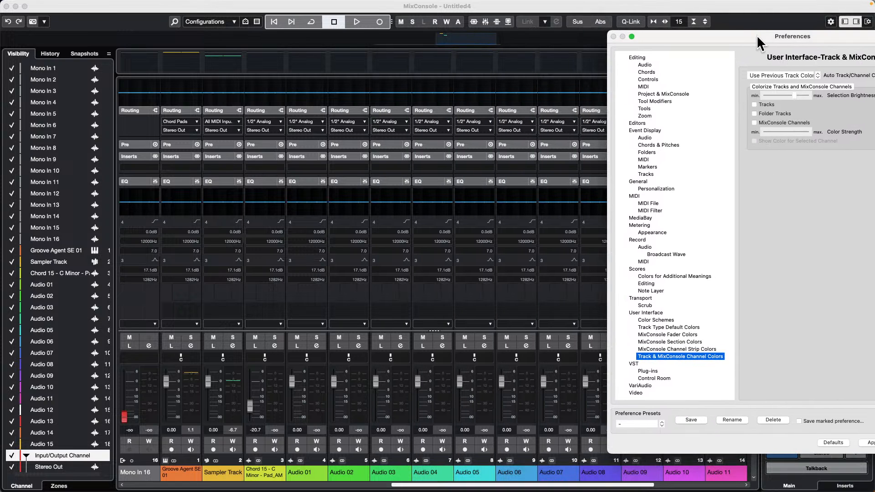
click(754, 104)
click(754, 123)
click(871, 446)
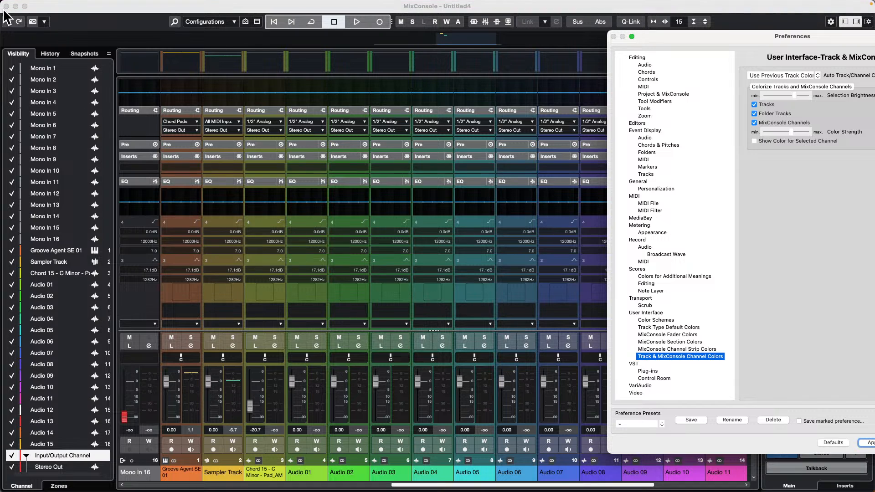
drag(703, 35, 485, 4)
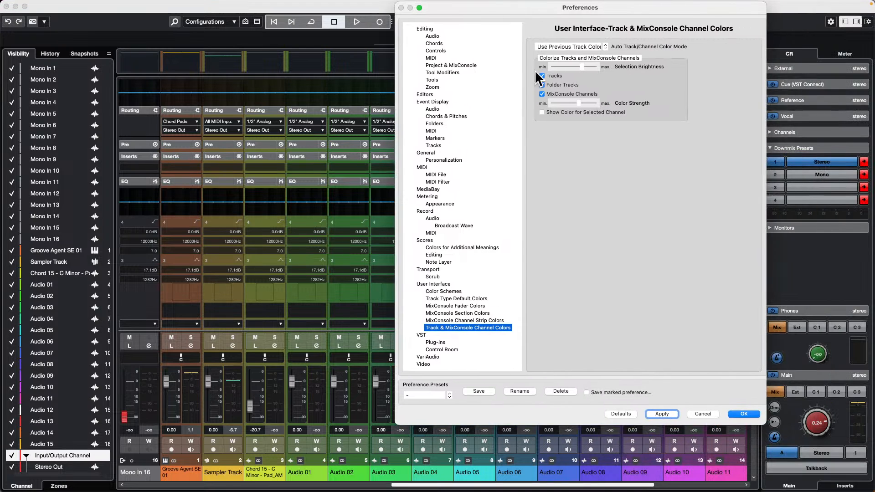
click(740, 411)
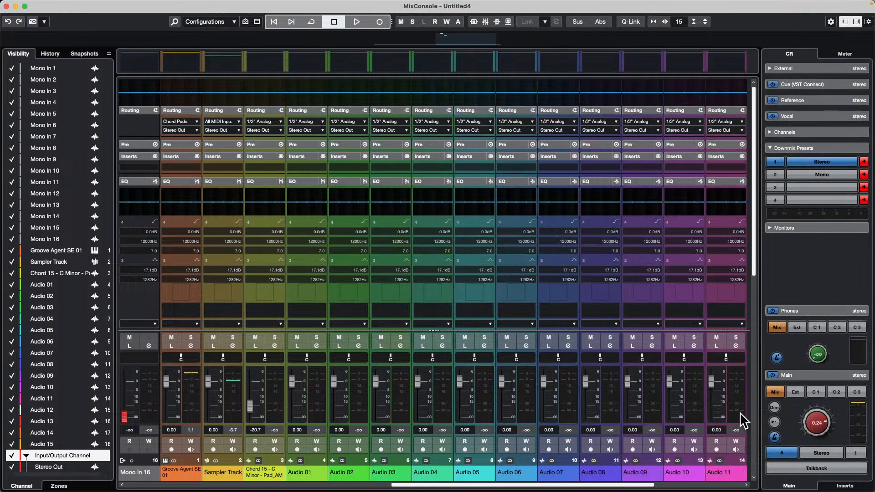
click(7, 6)
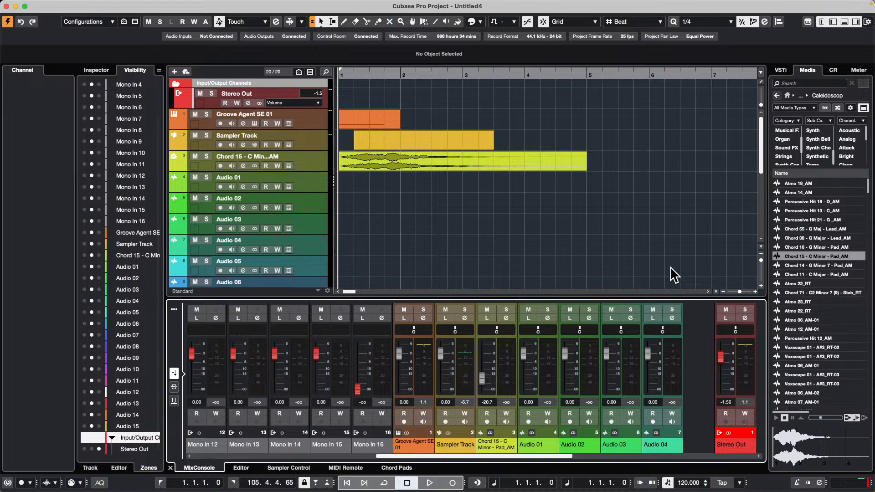
Step: Add a transpose track below the Sampler Track and select the Chord 15 - C Minor - Pad_AM audio event
click(427, 158)
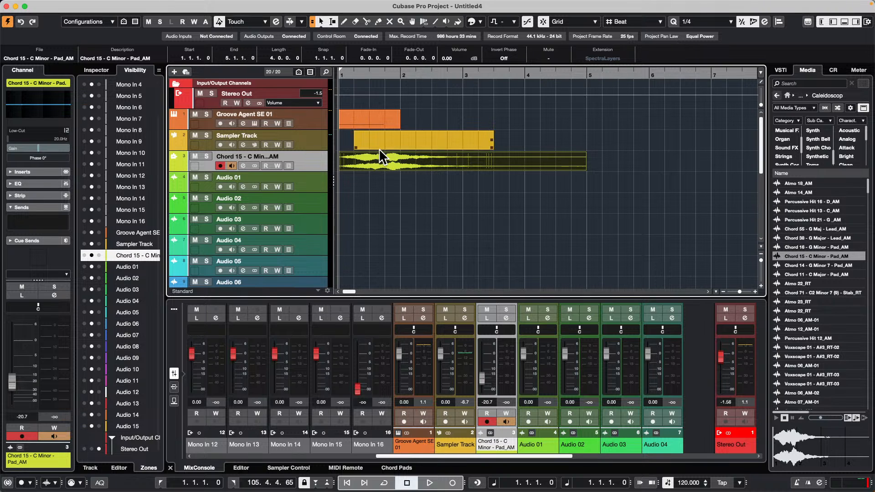
right_click(294, 138)
mouse_move(326, 142)
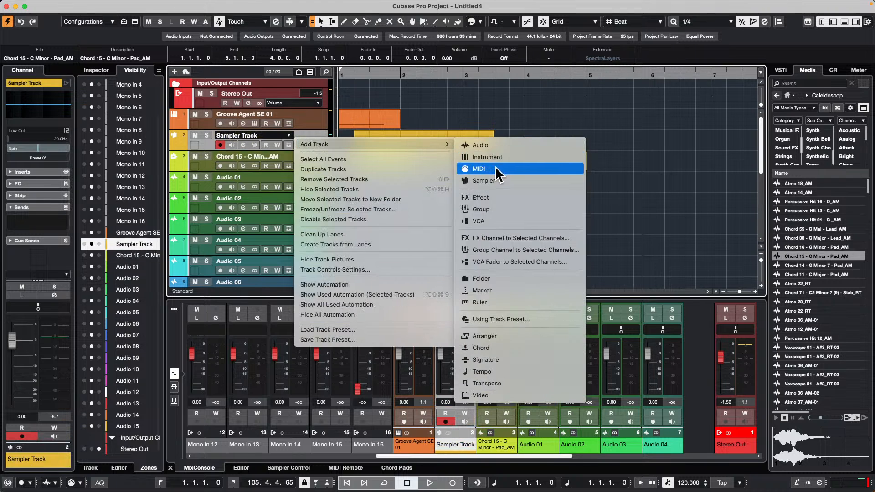
click(532, 381)
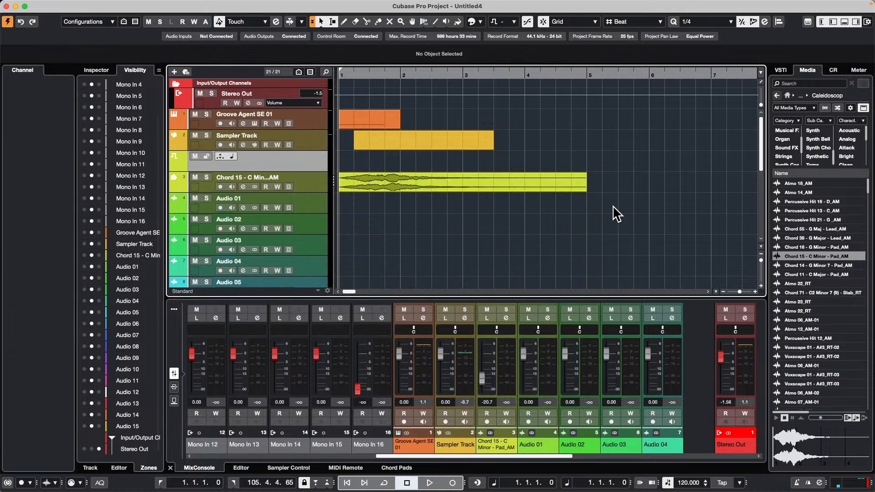
click(395, 187)
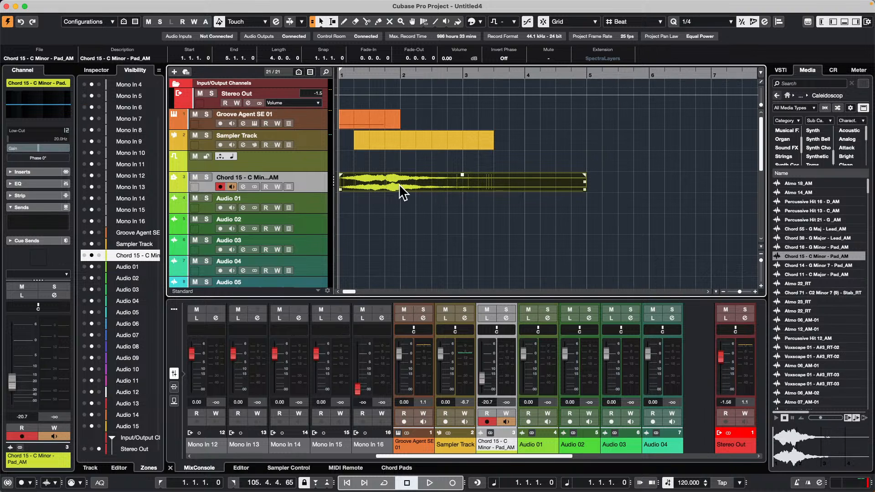
Step: Insert RNB - Melodic Loop 13 from the Delicatessn loop set as a new audio track below Audio 01
click(778, 96)
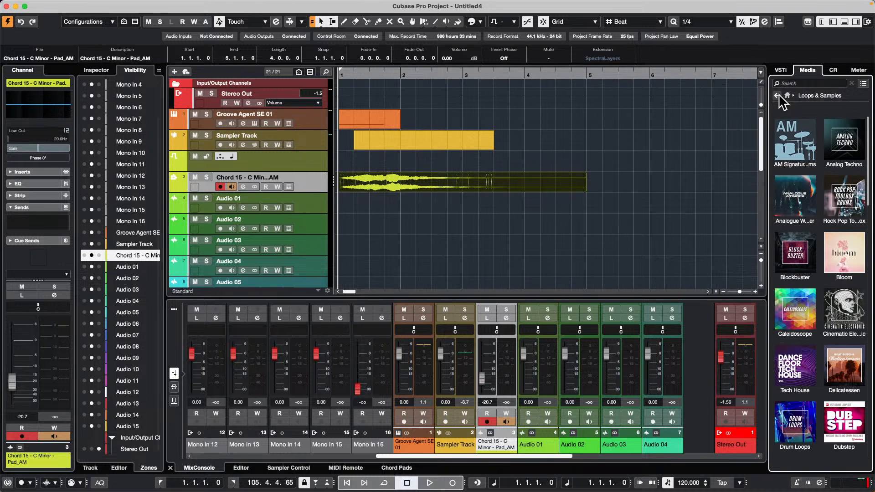
click(848, 369)
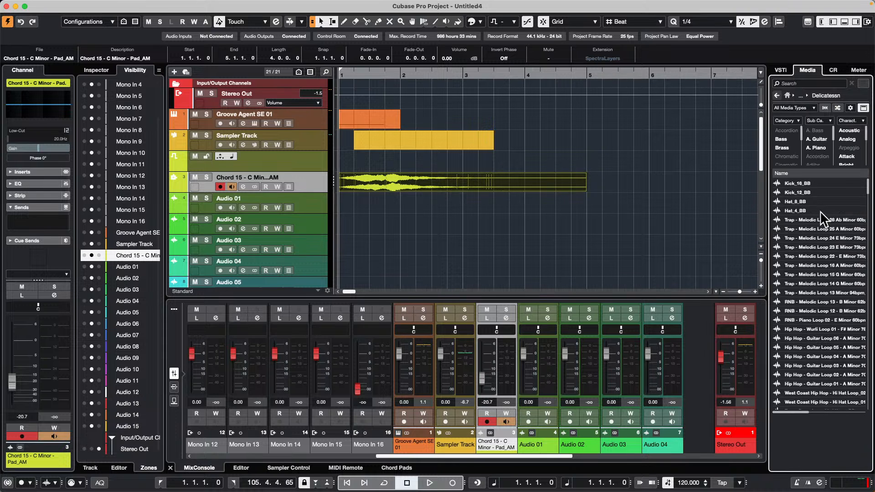
drag(805, 300, 226, 202)
Step: Set Global Transpose to Independent for the RNB - Melodic Loop 13 audio event
click(397, 209)
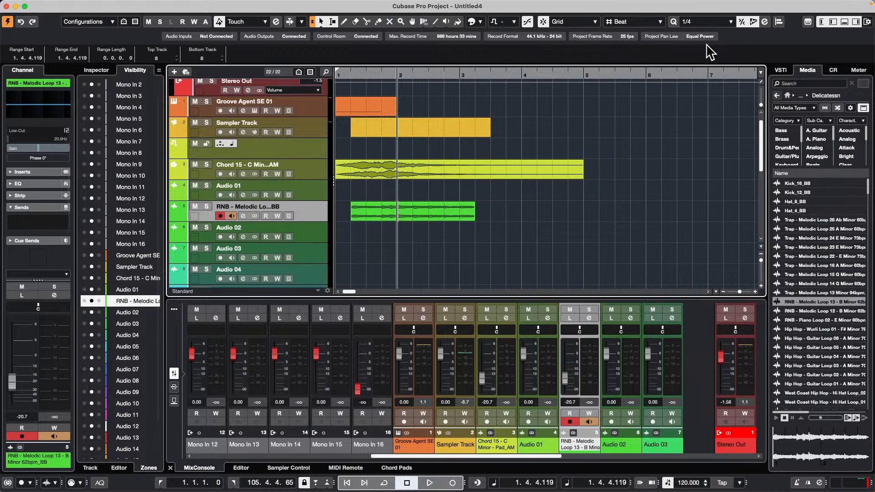
click(412, 214)
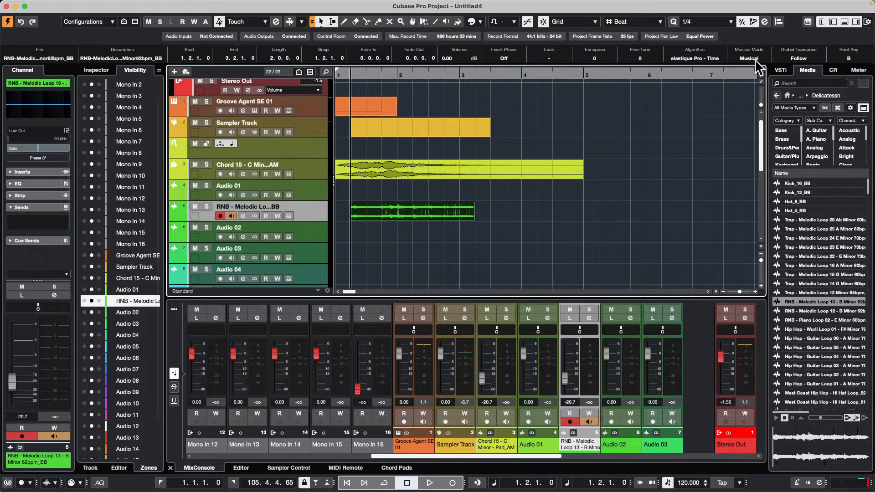
click(811, 60)
Step: Open Steinberg Library Manager, review the installed HALion libraries and their move and remove options, and close it
mouse_move(211, 477)
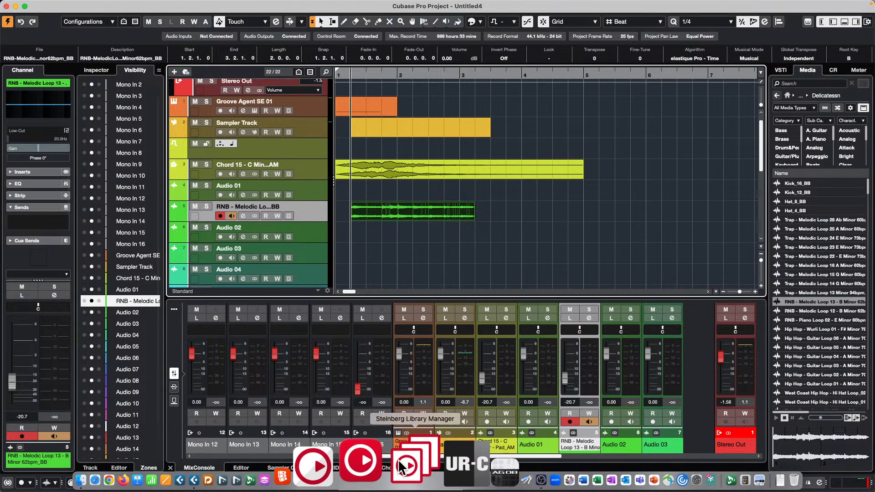
click(398, 463)
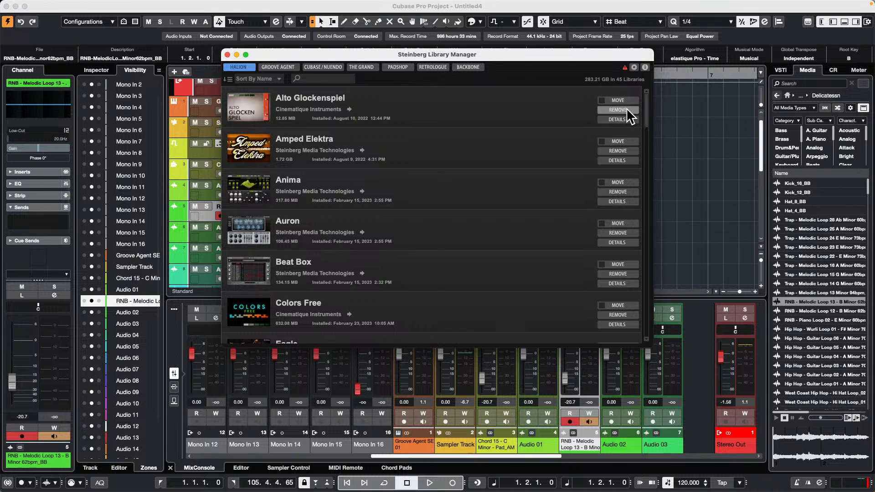
scroll(500, 268, down, 5)
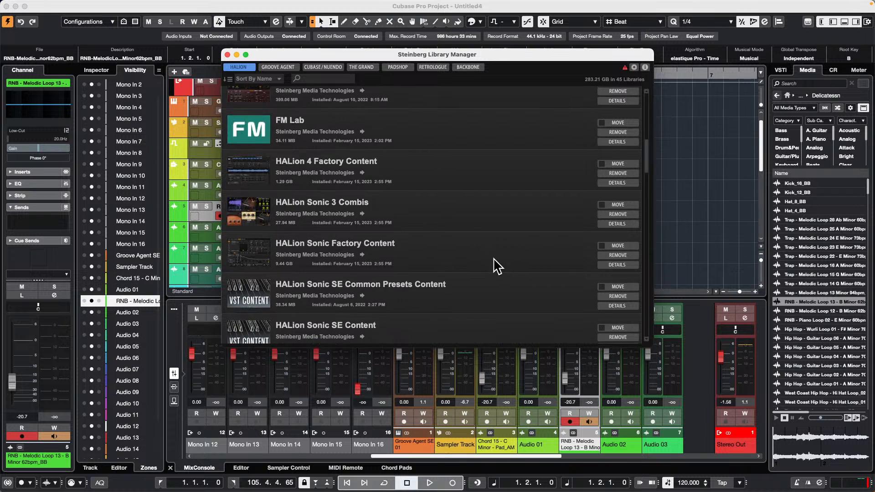
scroll(497, 265, up, 8)
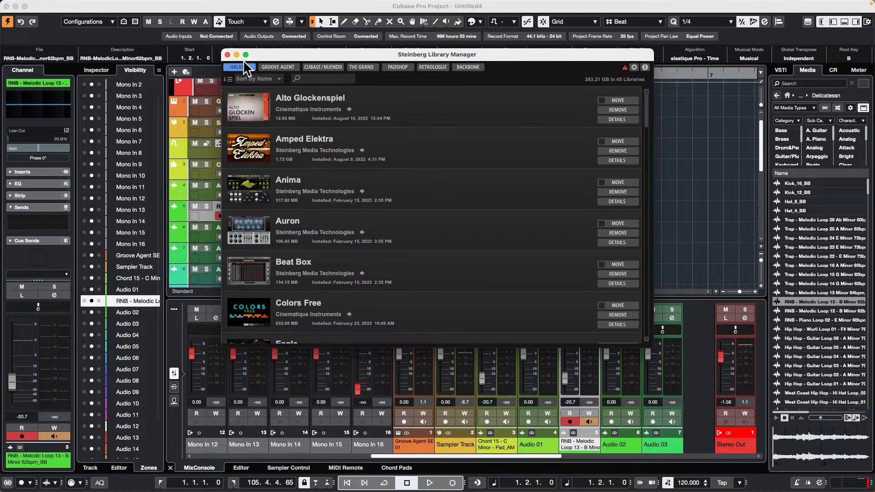
click(227, 54)
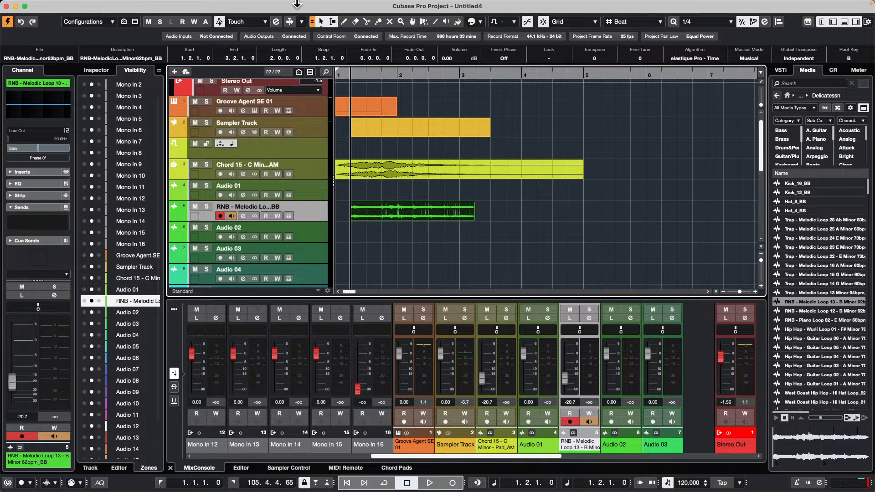
Step: Open Export Audio Mixdown and examine the available destination folder options for the export path
click(64, 5)
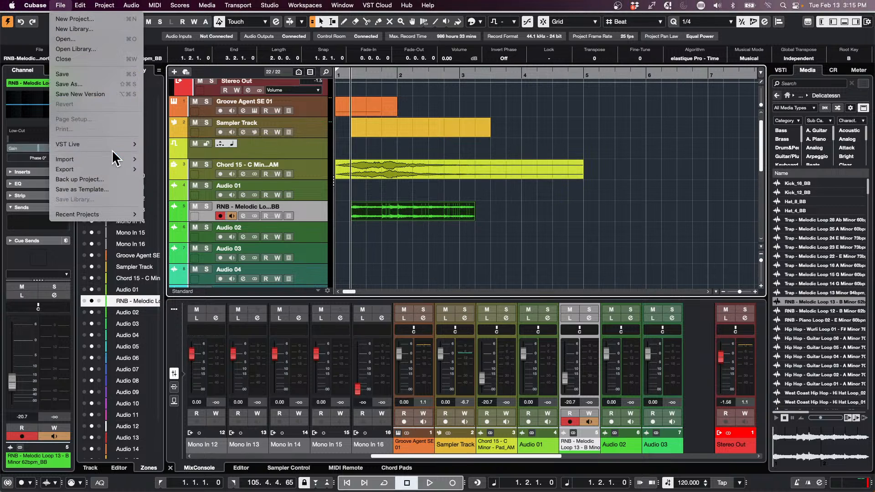
mouse_move(114, 168)
click(207, 172)
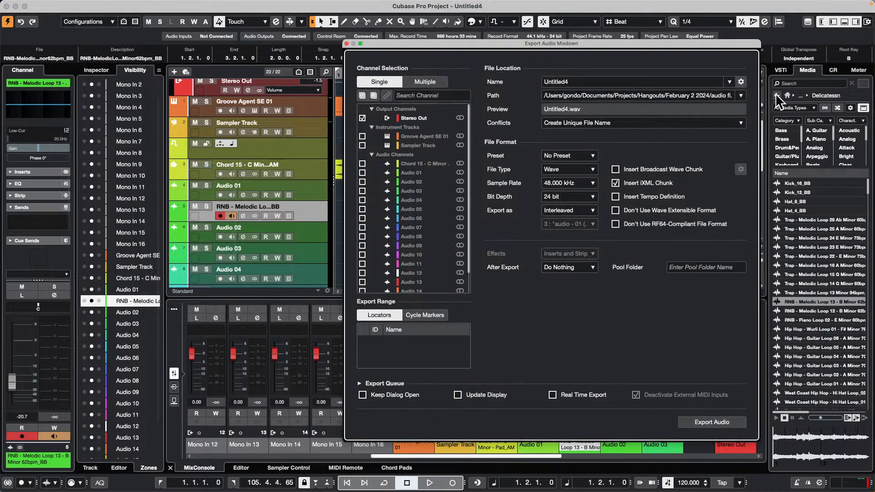
drag(674, 44, 559, 45)
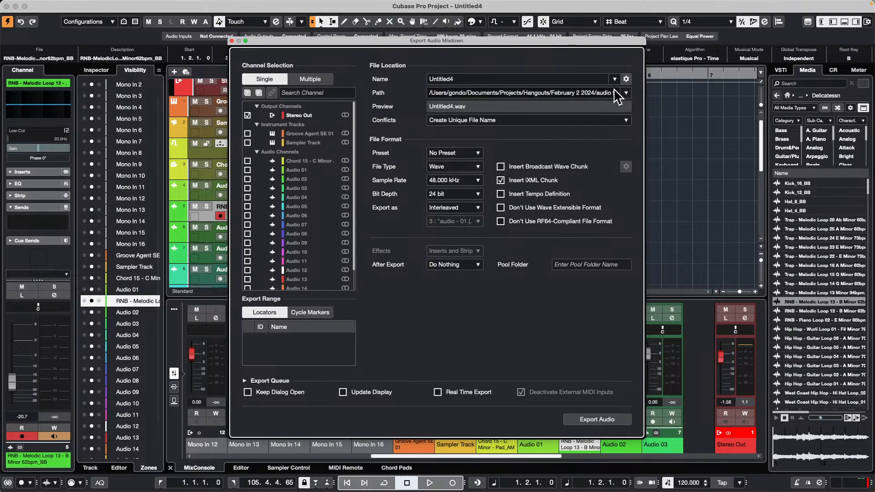
click(626, 93)
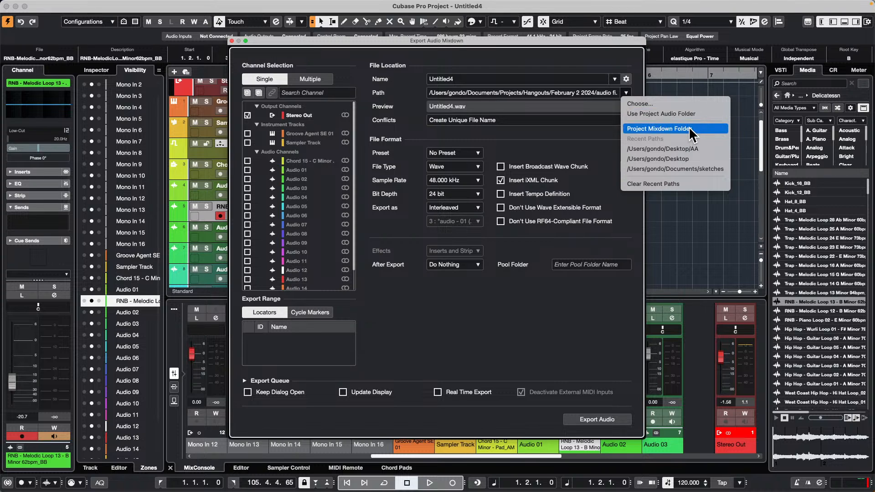
click(578, 103)
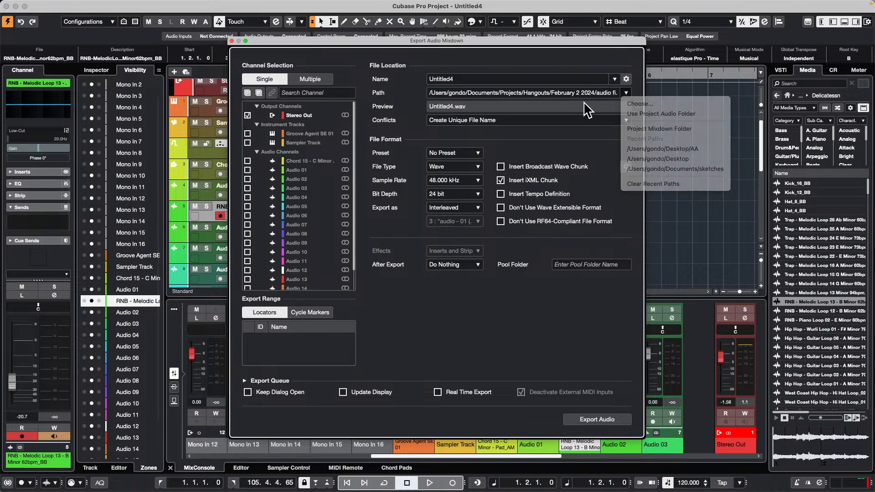
Step: Switch the mixdown export to Multiple channels, select all instrument and audio channels without Stereo Out, and close the dialog
drag(420, 42, 678, 90)
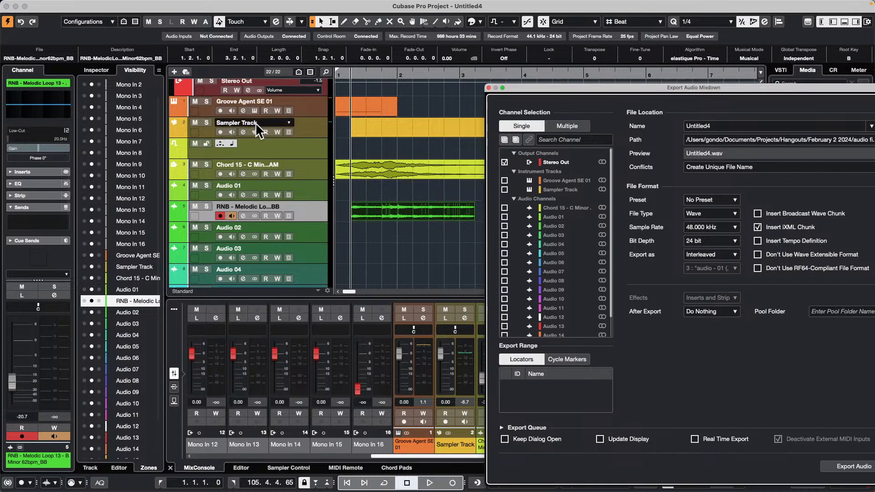
scroll(242, 164, up, 1)
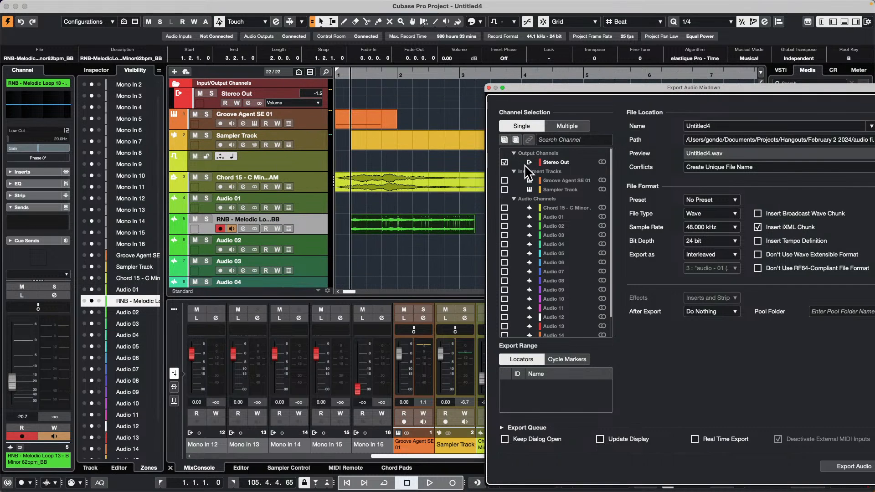
drag(656, 91, 586, 87)
click(498, 119)
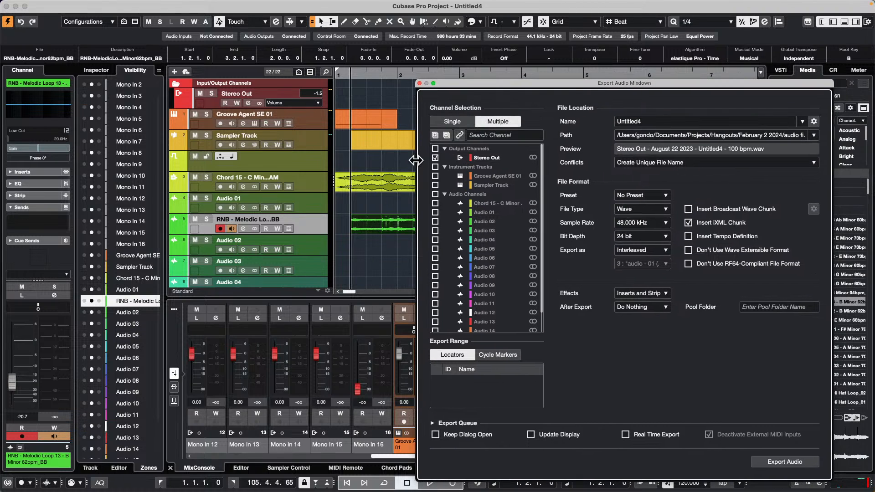
click(435, 149)
click(435, 159)
click(435, 165)
click(435, 194)
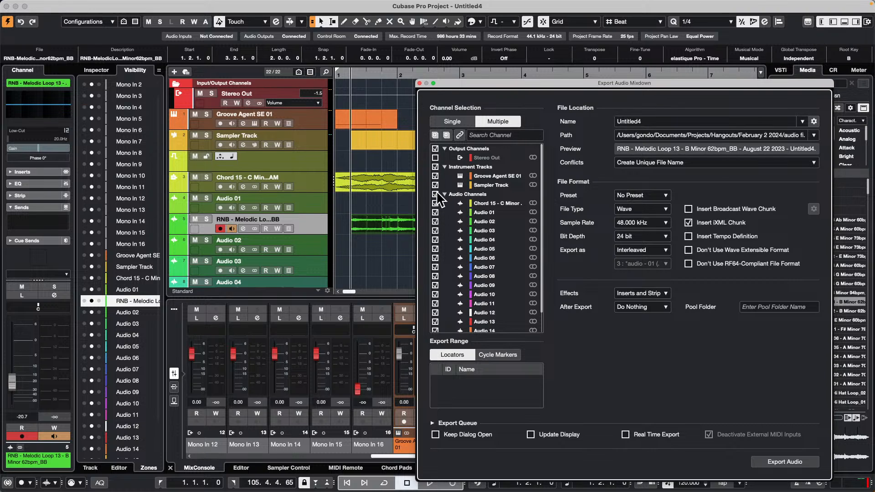
scroll(480, 208, down, 2)
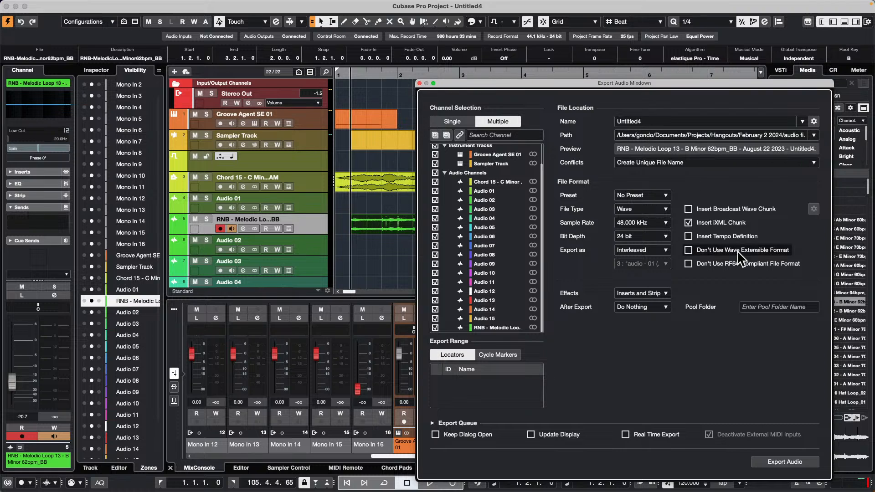
click(419, 83)
Step: Reopen Export Audio Mixdown, review the multiple-channel selection and file location settings, and close it
click(61, 5)
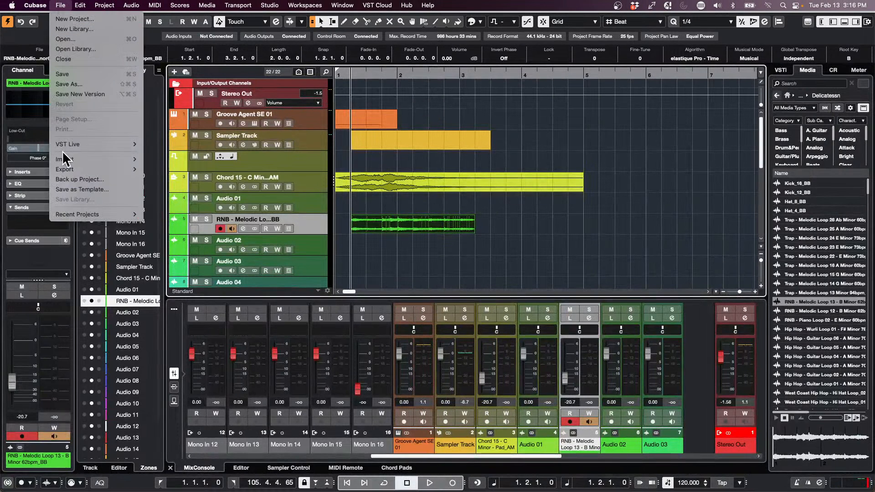
mouse_move(62, 169)
click(211, 171)
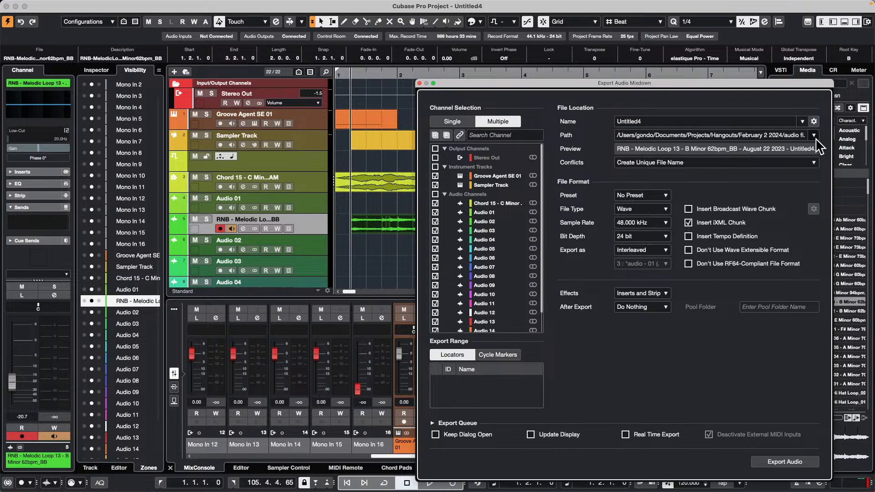
click(419, 83)
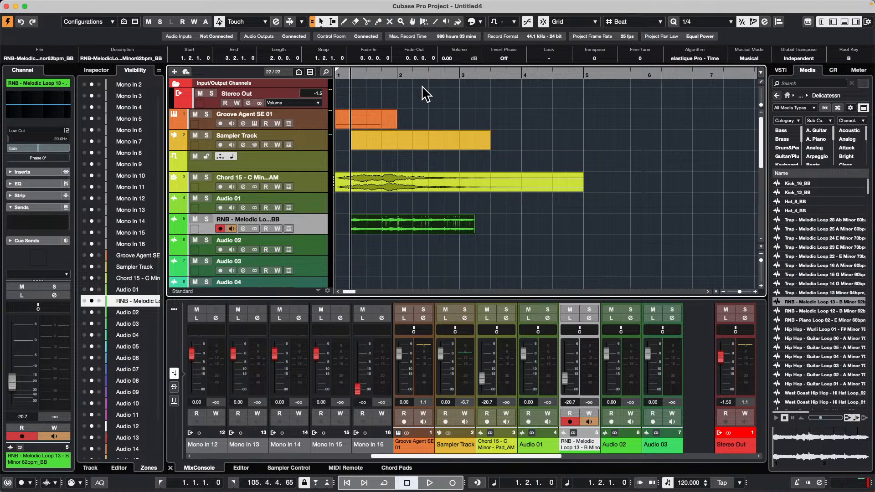
Step: Show the MIDI Remote mapping page of the Korg nanoKONTROL2 controller
click(345, 467)
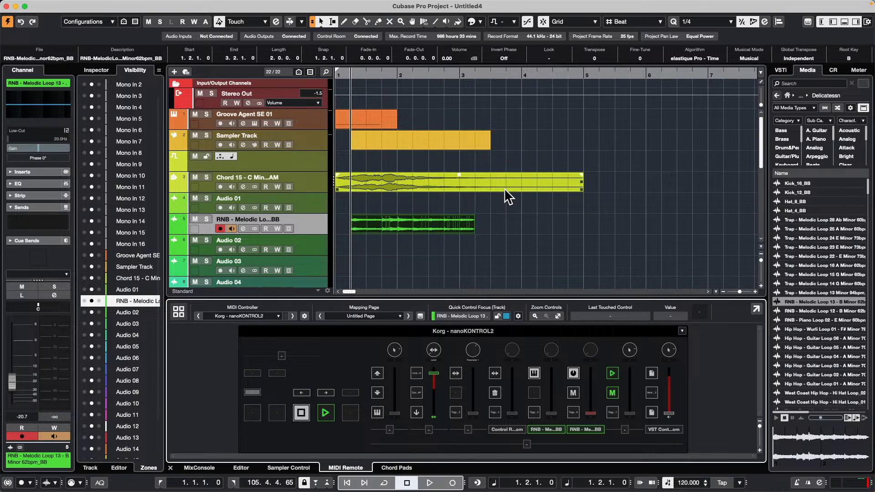
click(628, 150)
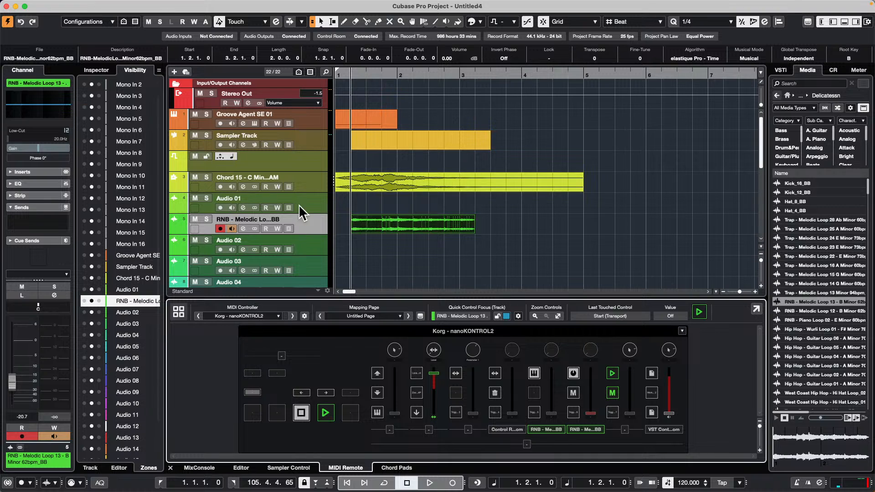
right_click(309, 230)
mouse_move(378, 230)
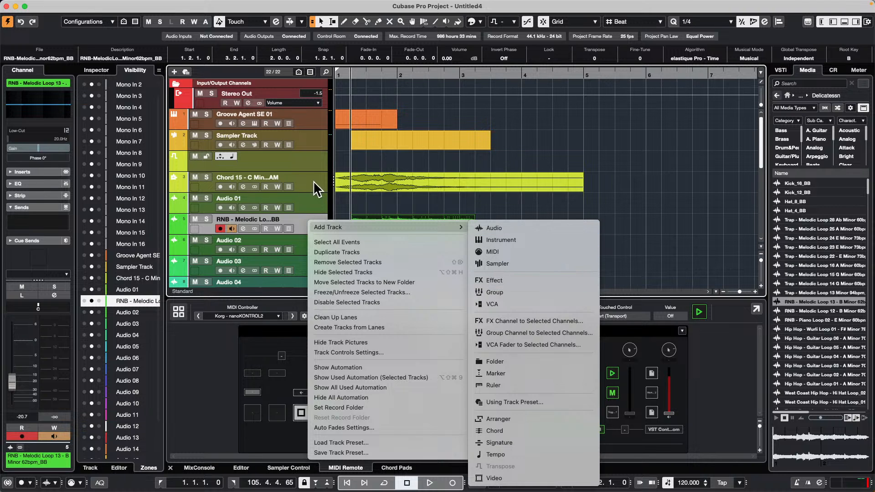
click(304, 204)
Step: Add a stereo group channel named Rear Bus for Audio 15, routed to Stereo Out and created outside a folder
scroll(319, 205, down, 10)
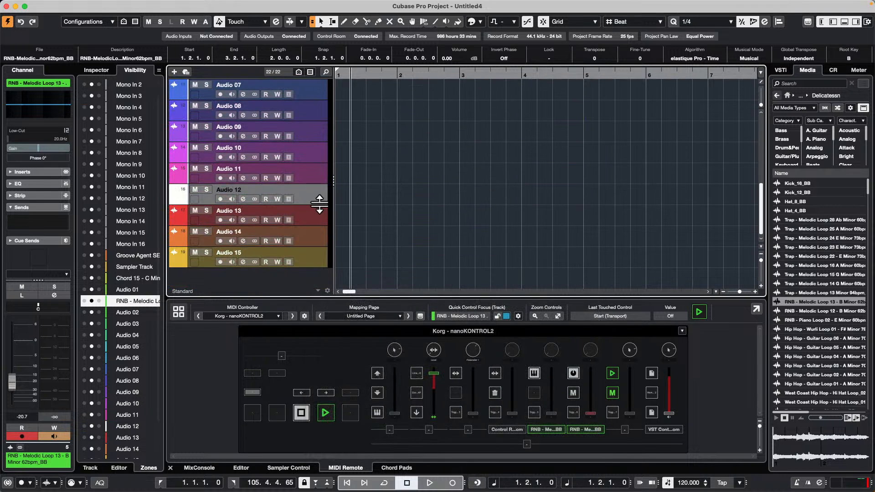
right_click(309, 258)
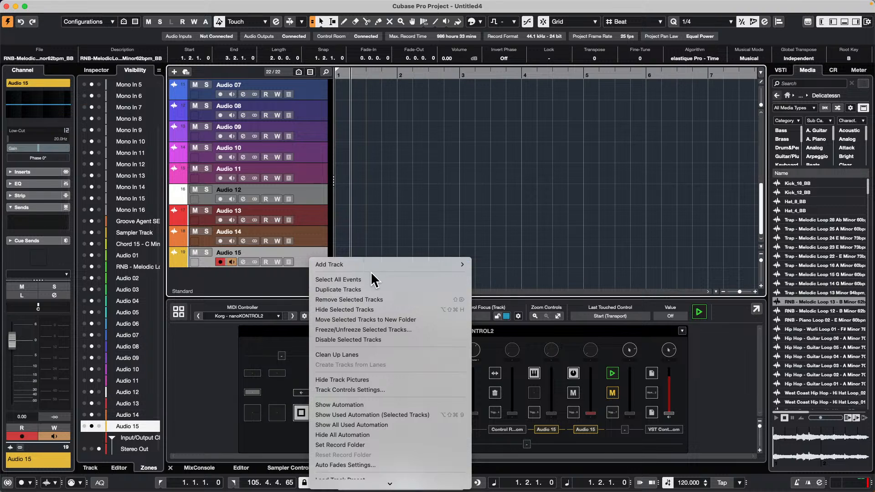
mouse_move(374, 265)
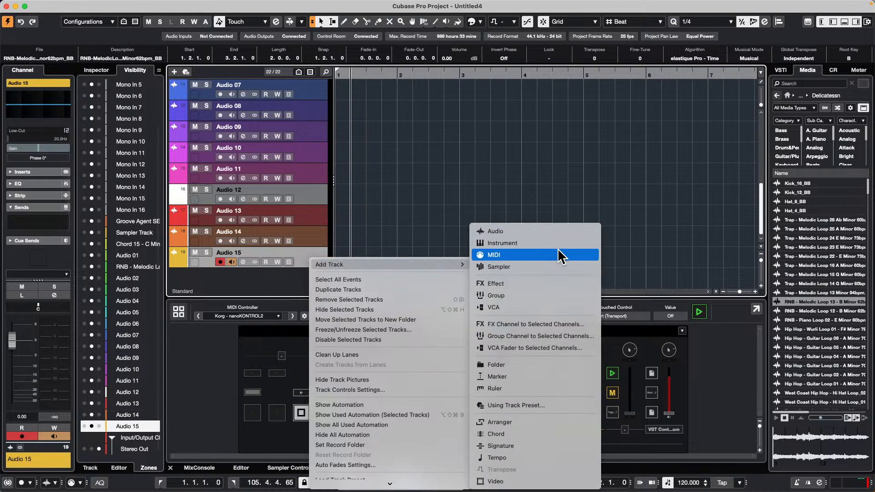
click(562, 335)
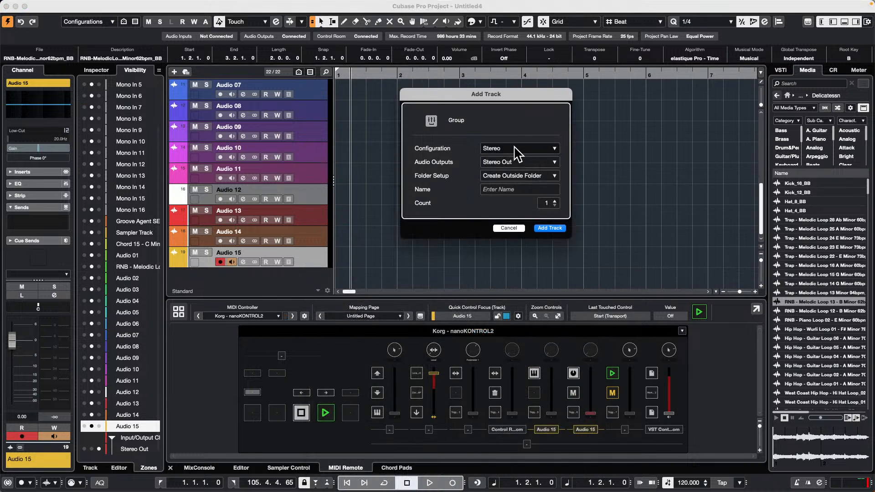
click(519, 189)
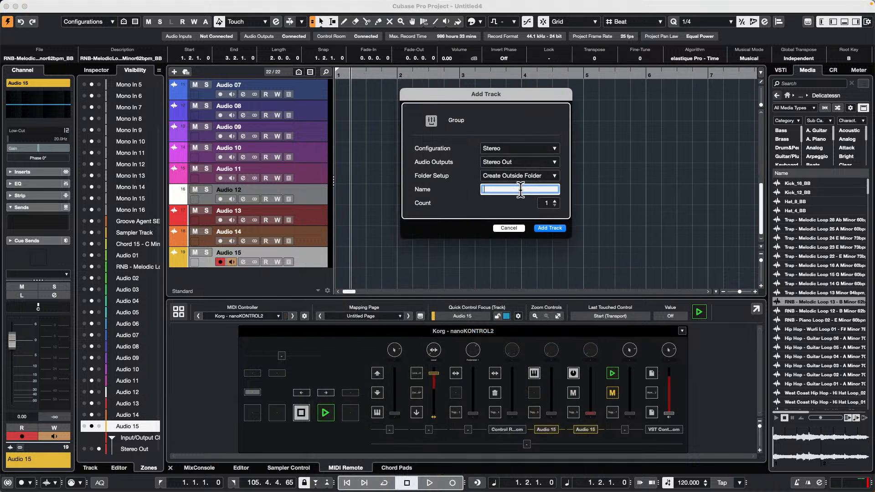
text(Rear Bus)
key(Return)
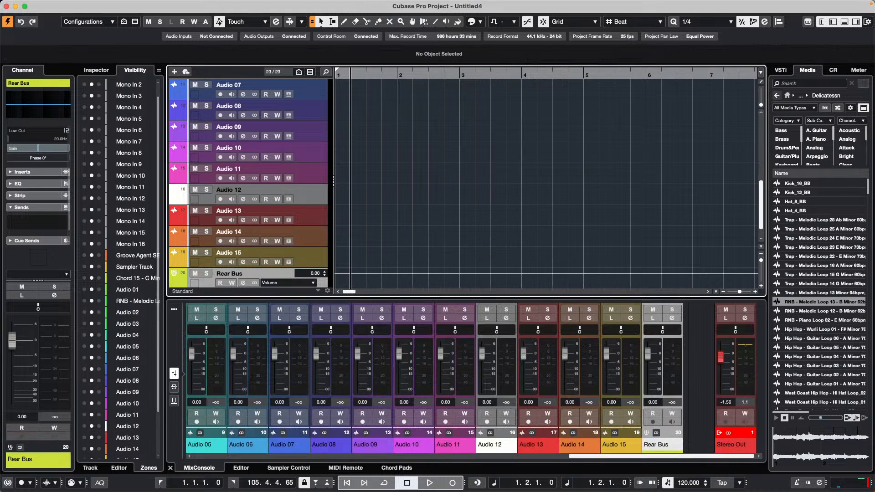
Step: Select the tracks Audio 09 through Audio 15, then show the channel sends in the lower-zone MixConsole and enlarge it
scroll(319, 132, up, 6)
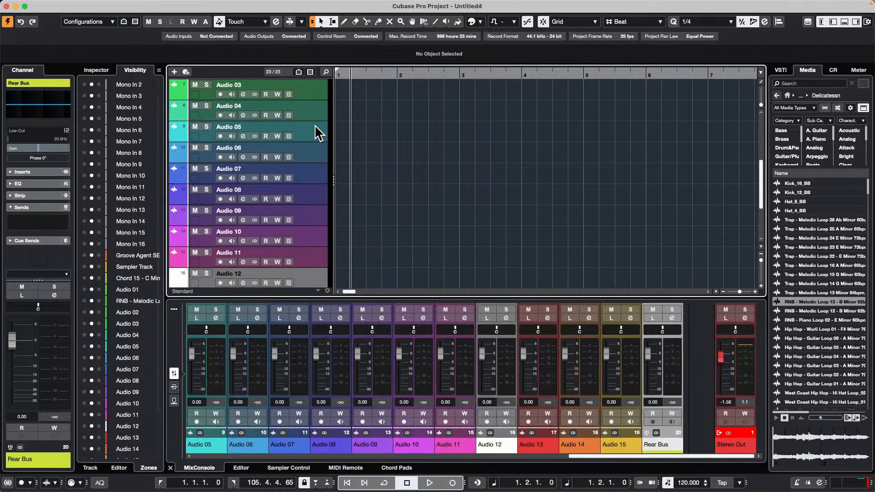
click(318, 116)
scroll(304, 136, down, 7)
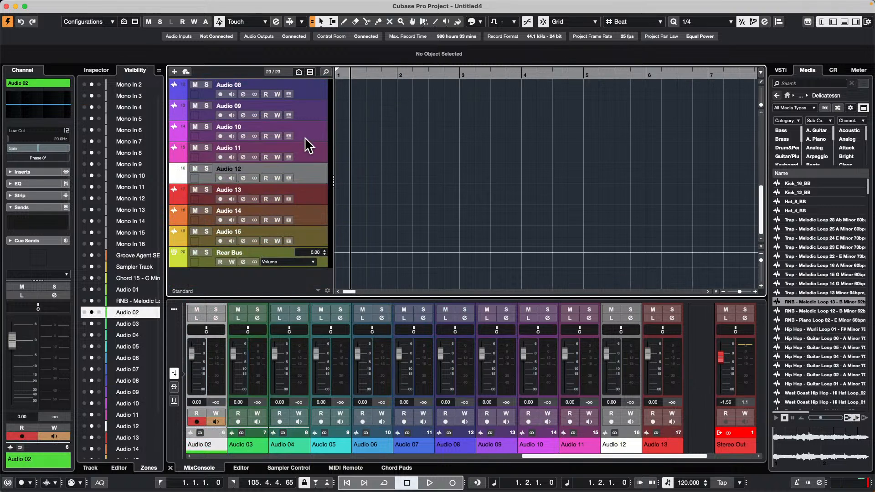
click(316, 235)
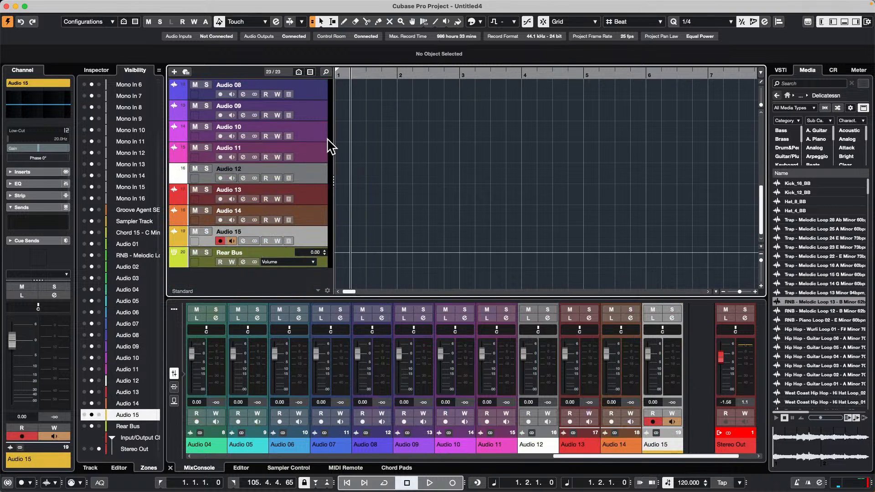
shift+click(319, 116)
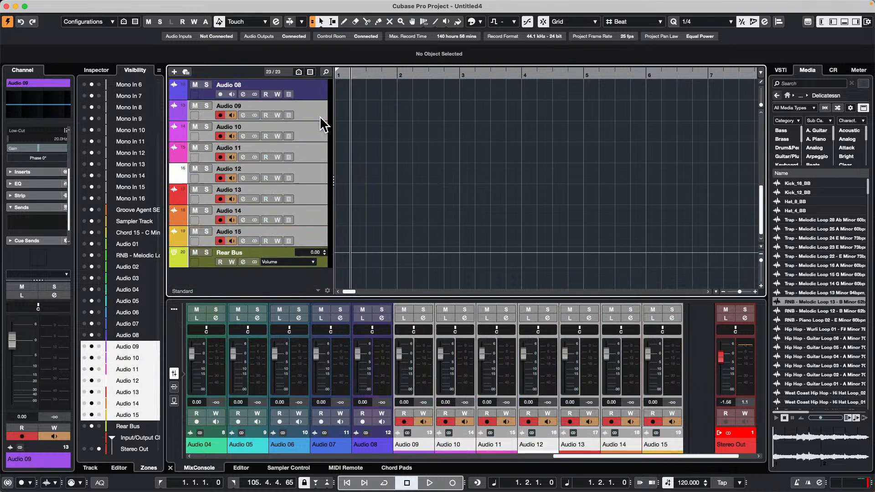
click(174, 401)
mouse_move(200, 302)
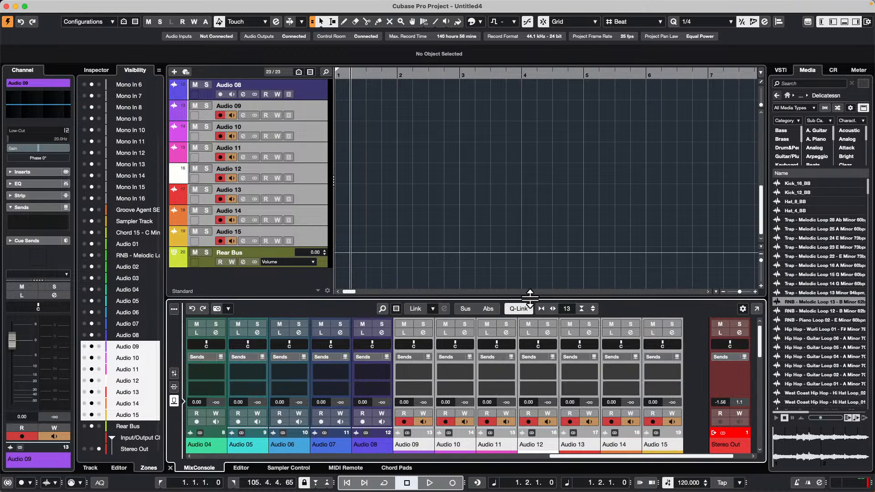
drag(530, 297, 530, 227)
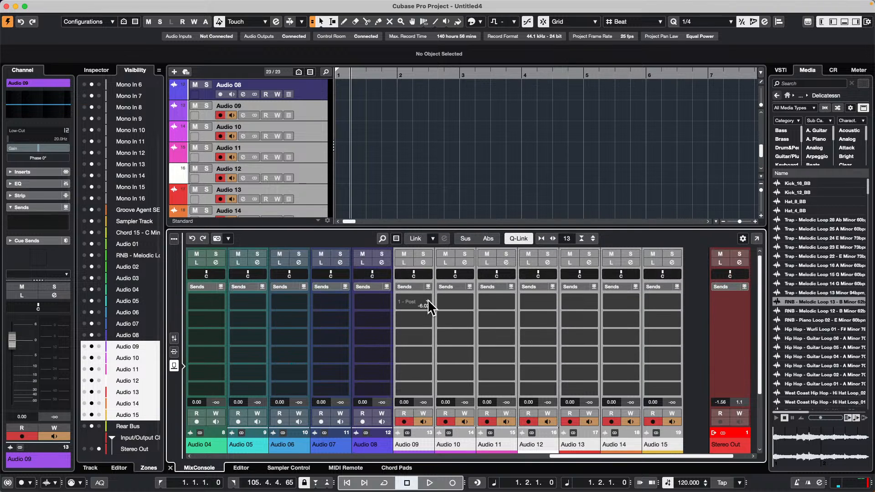
Step: Assign the first send of the selected Audio 09 to Audio 15 channels to Rear Bus and activate it
click(429, 302)
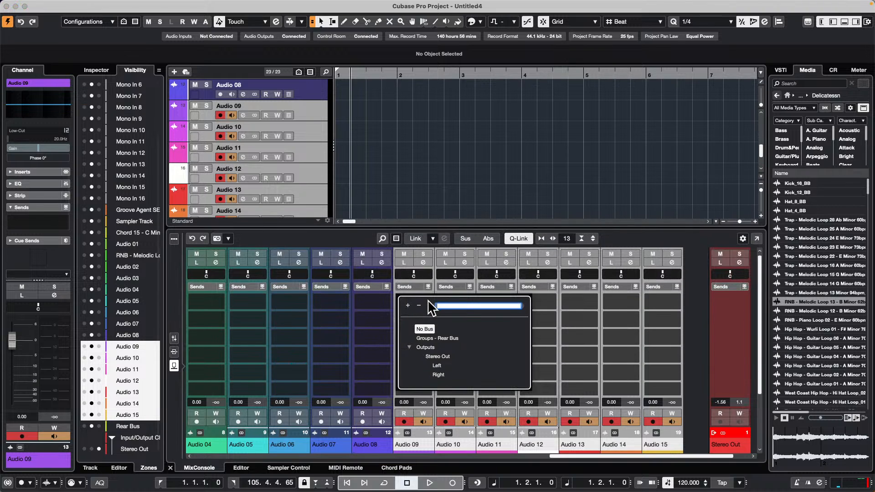
click(447, 338)
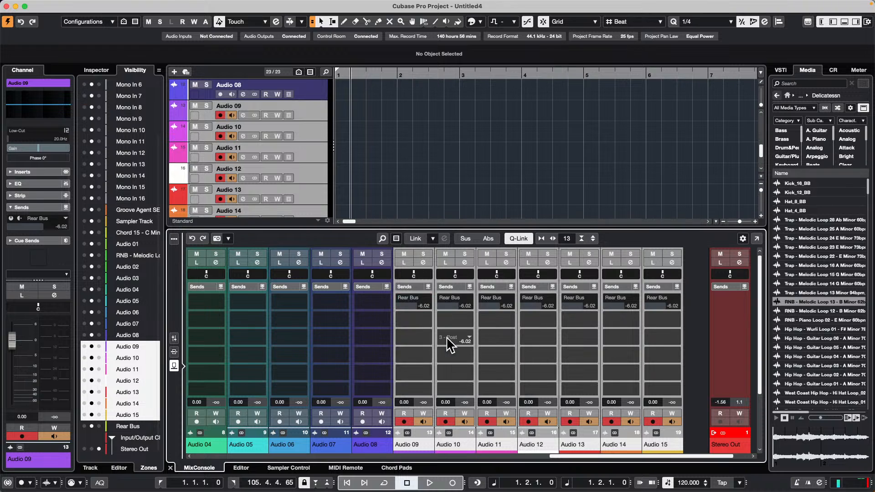
click(399, 298)
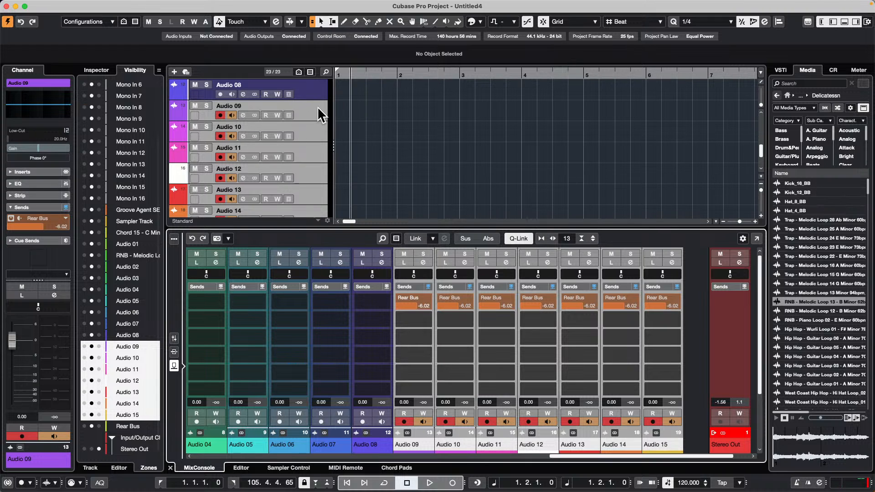
Step: Select Audio 03 through Audio 08, show the dialog for adding a group channel to the selected channels, and cancel it
scroll(319, 108, up, 5)
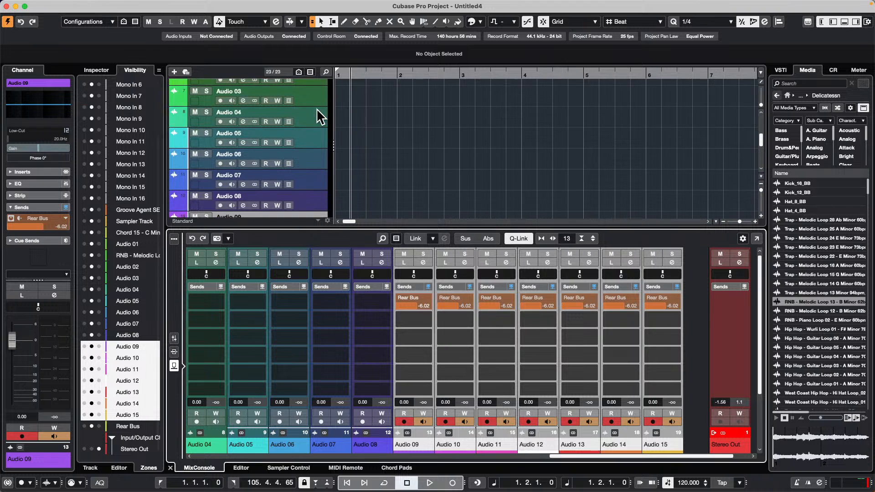
click(320, 95)
scroll(309, 182, down, 3)
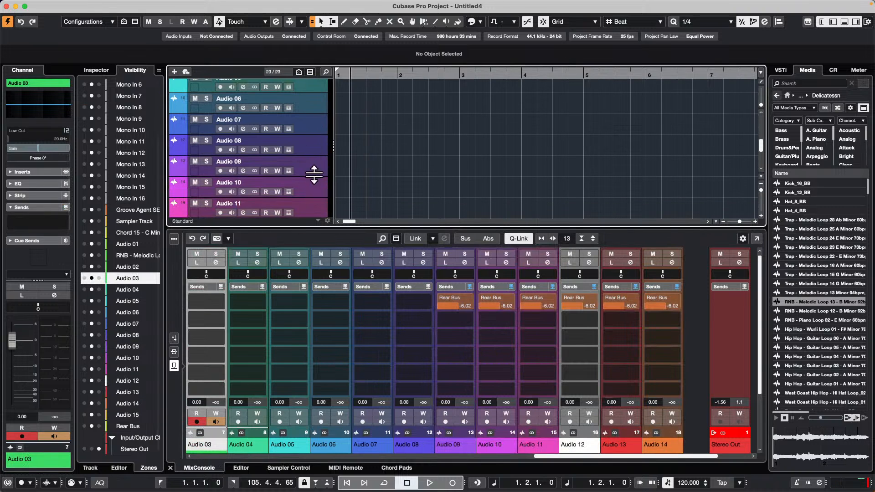
shift+click(311, 145)
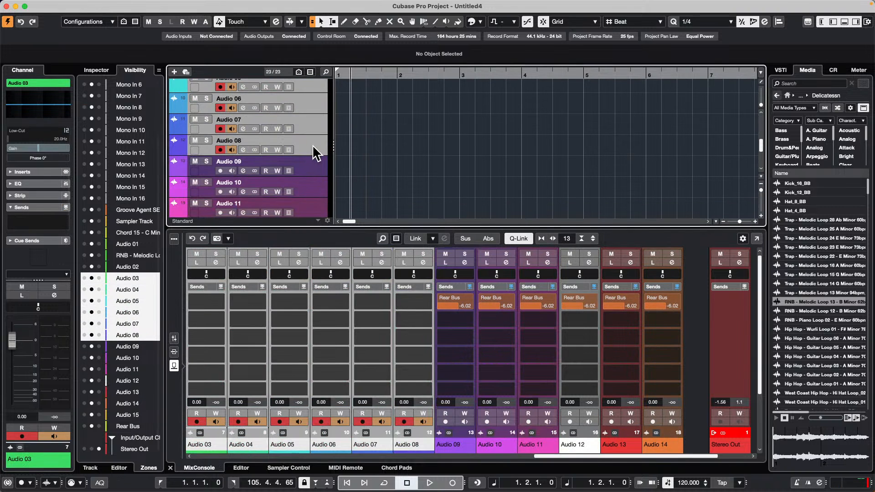
right_click(313, 145)
mouse_move(346, 147)
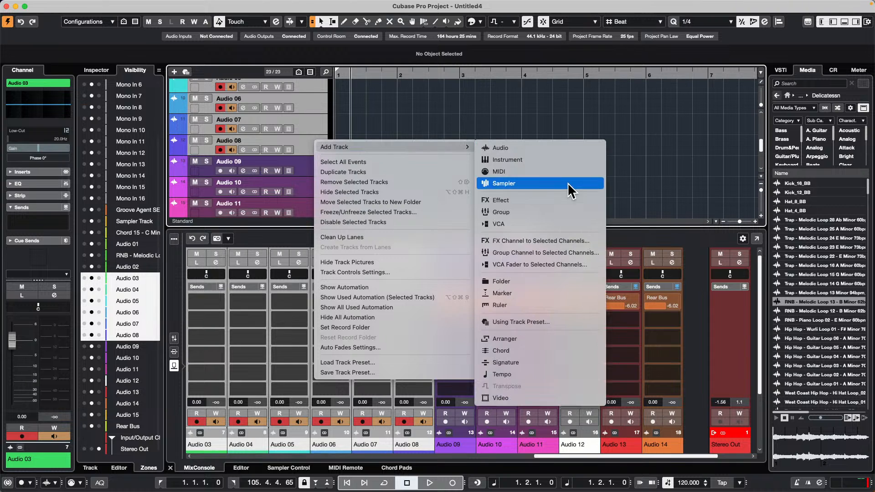
click(594, 253)
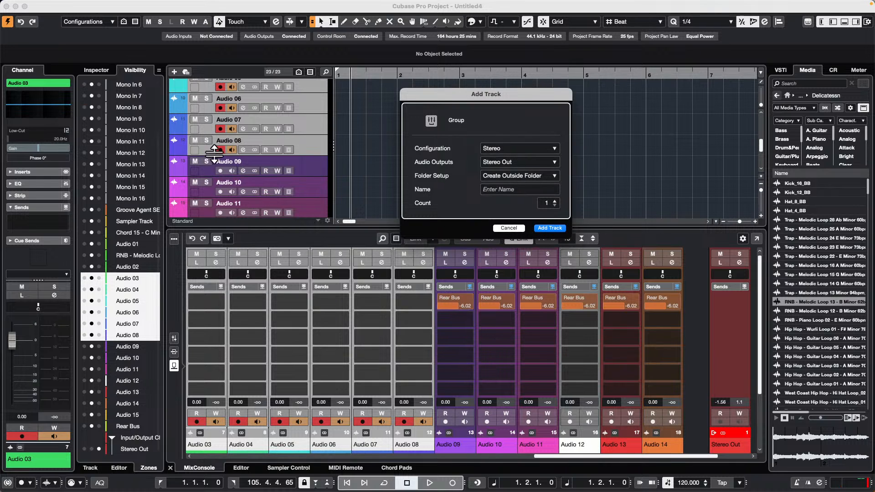
click(509, 229)
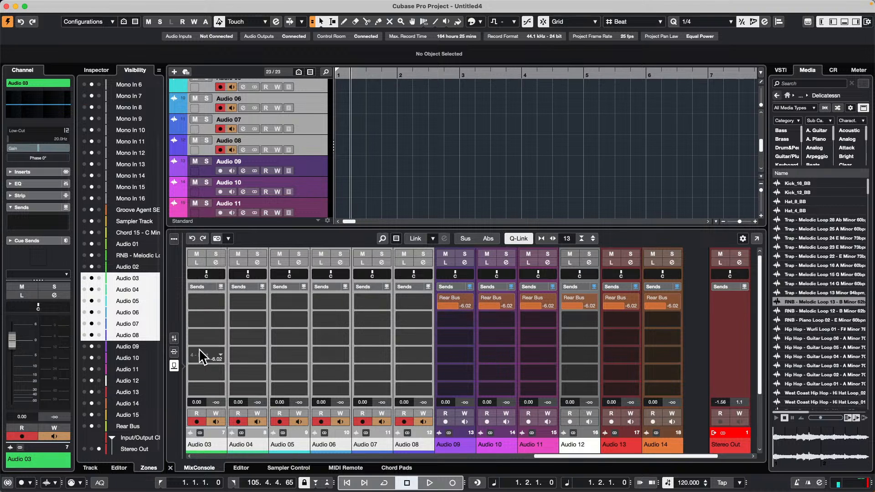
click(174, 365)
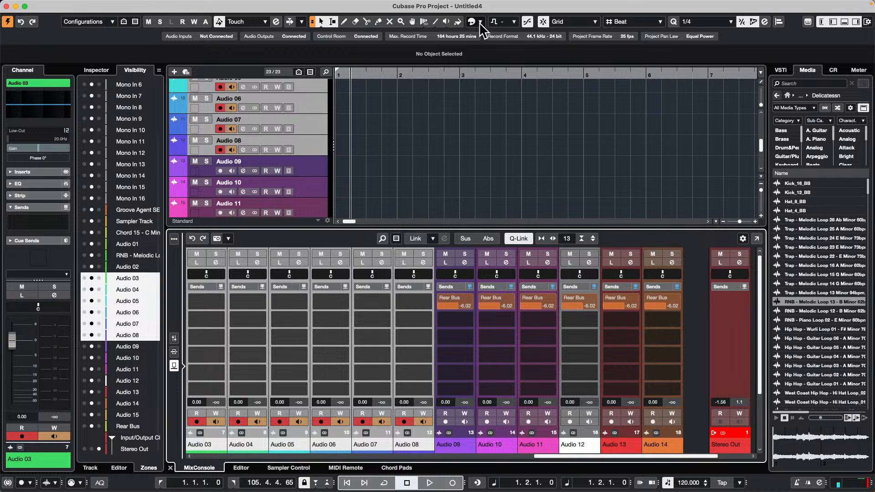
Step: Add a stereo effect track at Audio 08 with the REVerence reverb, routed to Stereo Out and created inside a folder
click(307, 142)
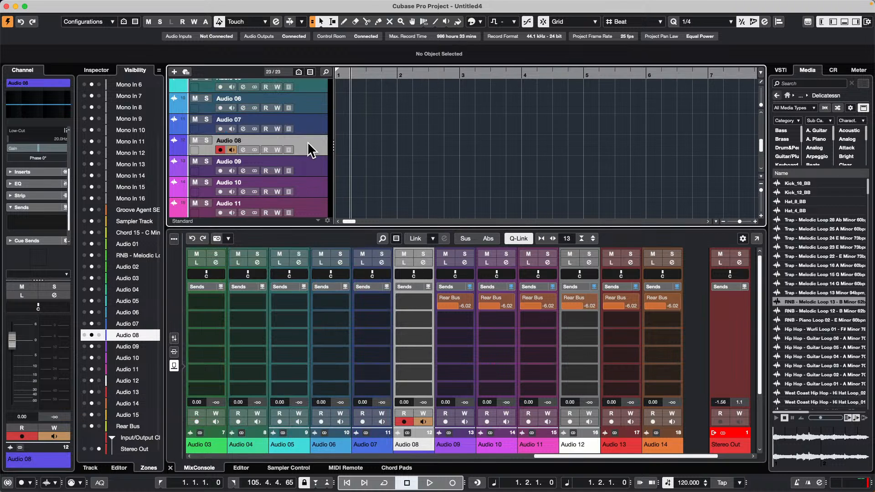
right_click(307, 141)
mouse_move(358, 151)
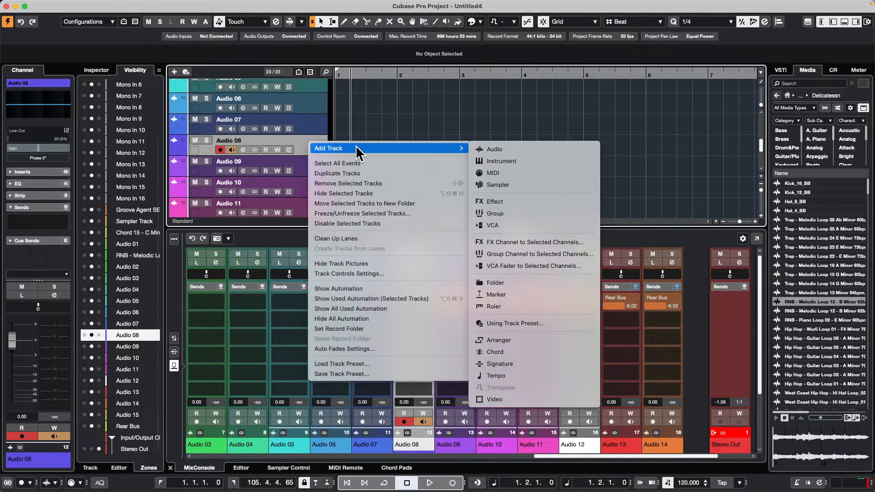
click(536, 203)
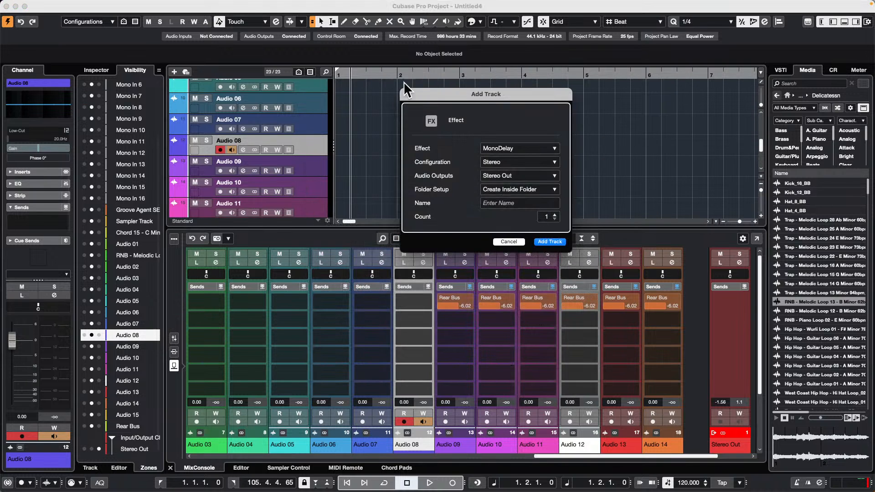
click(507, 148)
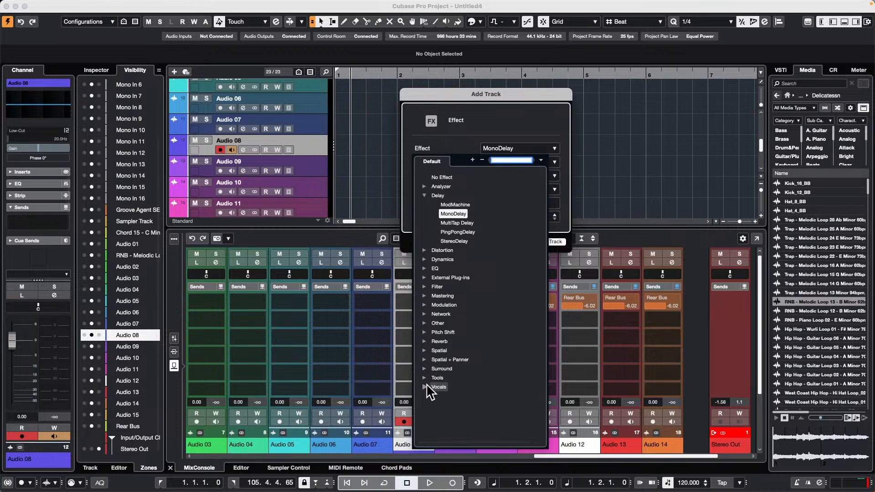
click(425, 341)
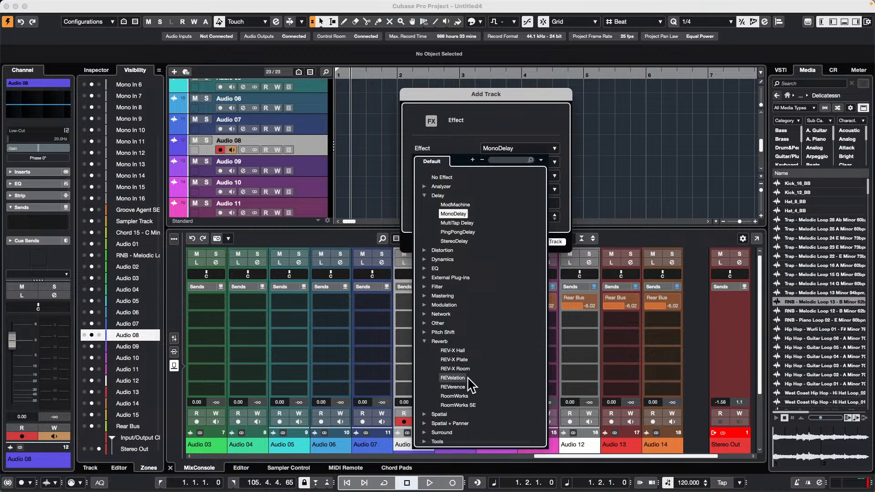
click(444, 385)
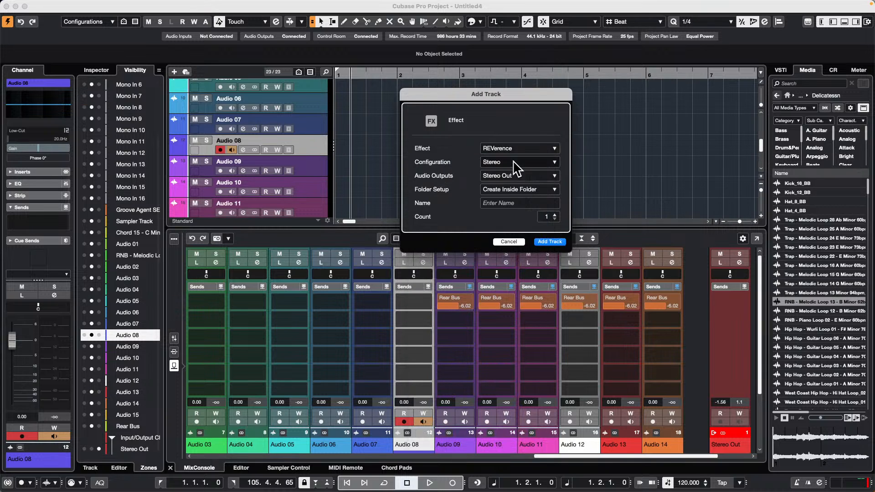
click(548, 242)
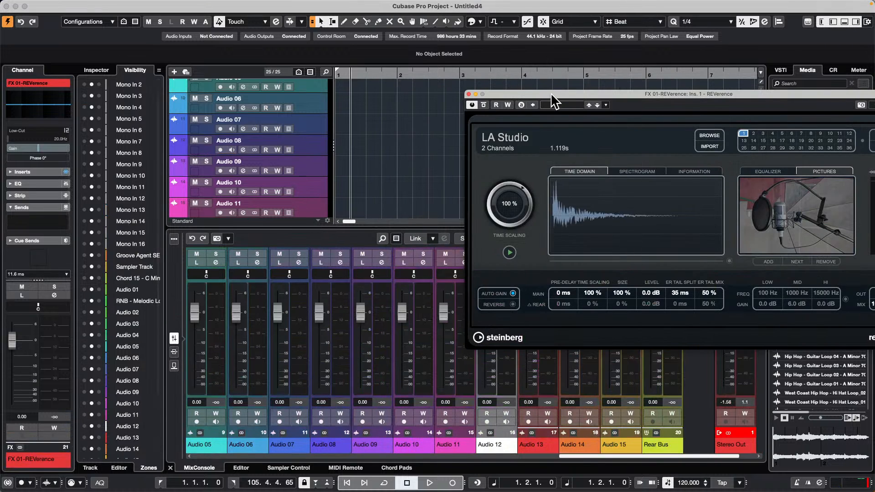
Step: Save the REVerence effect track as a track preset named February 13 2024 and close the plug-in window
scroll(204, 162, down, 5)
right_click(210, 192)
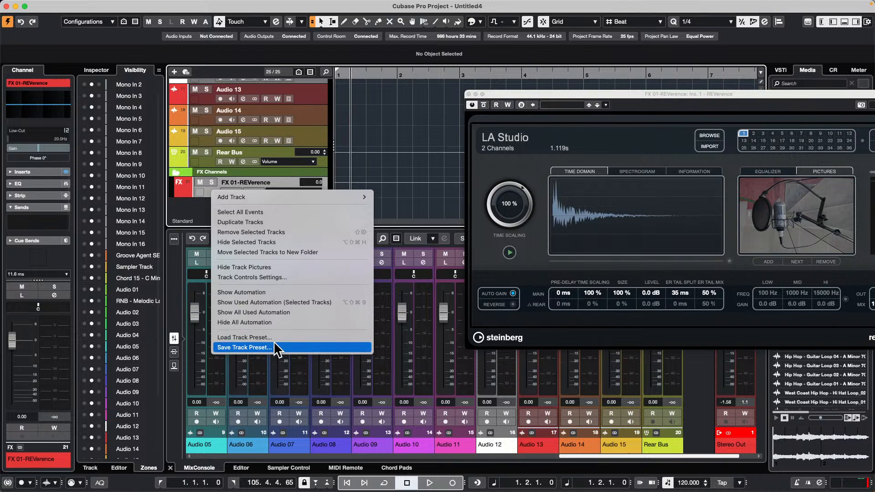
click(279, 348)
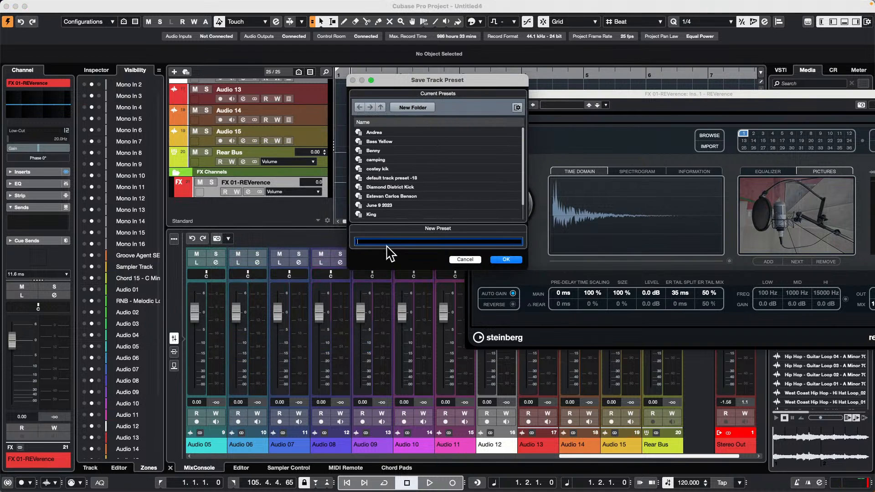
text(February 13 2024)
key(Return)
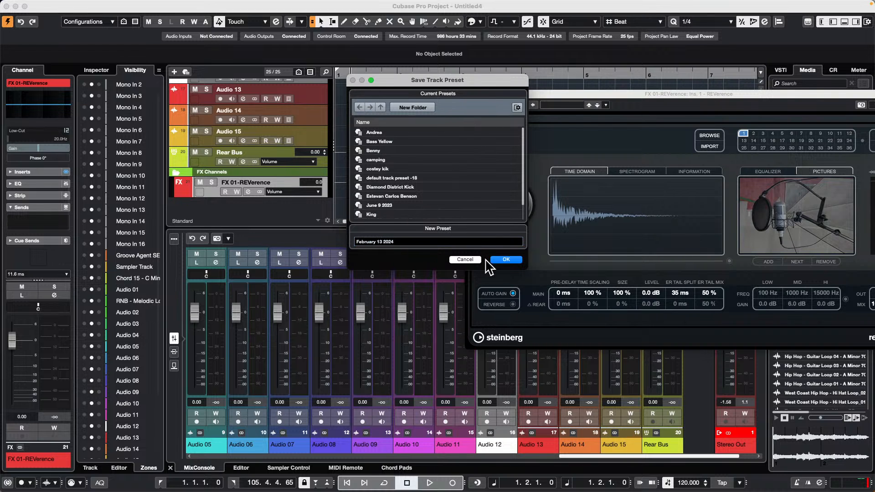
click(501, 260)
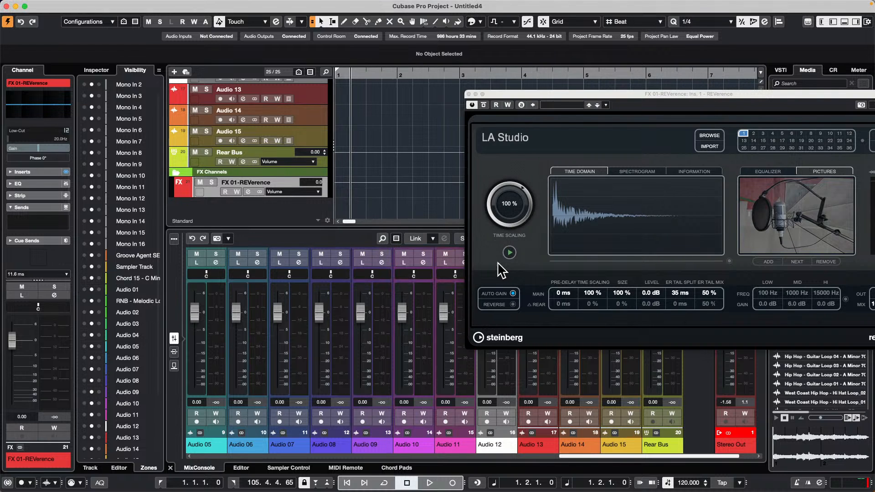
click(468, 94)
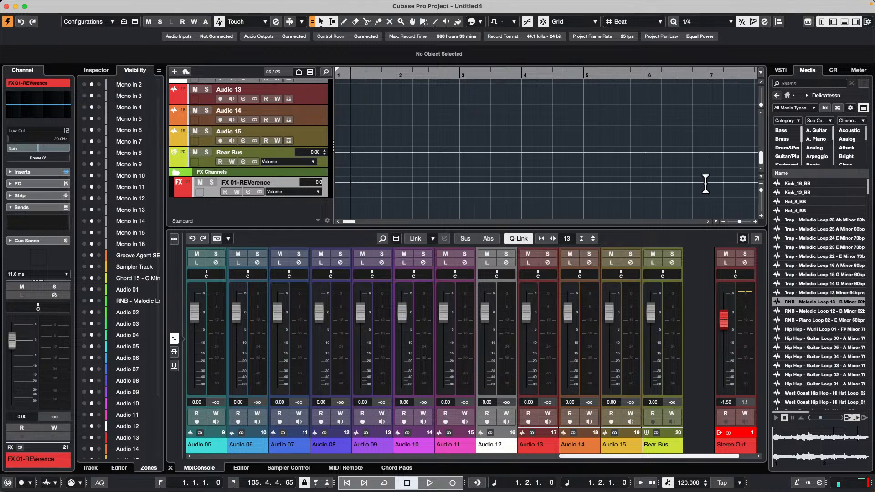
Step: Look through the audio track presets among the user presets in the media browser, and return to the Track Presets categories
click(787, 94)
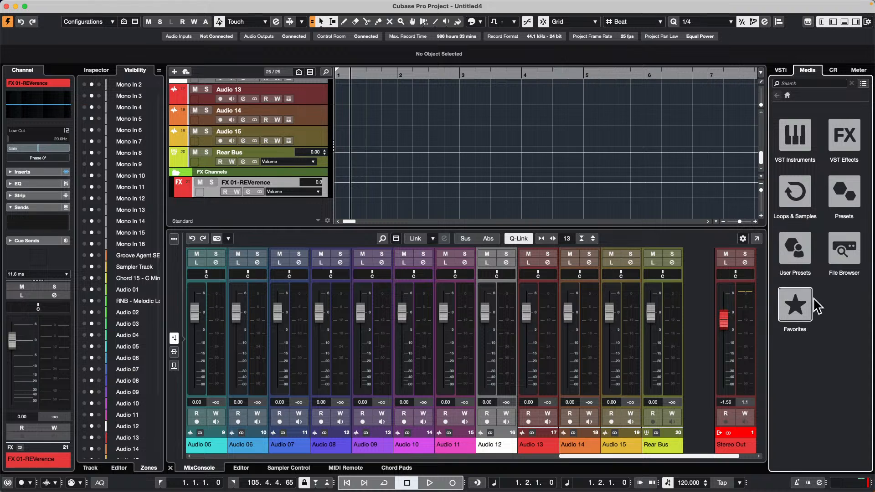
click(795, 249)
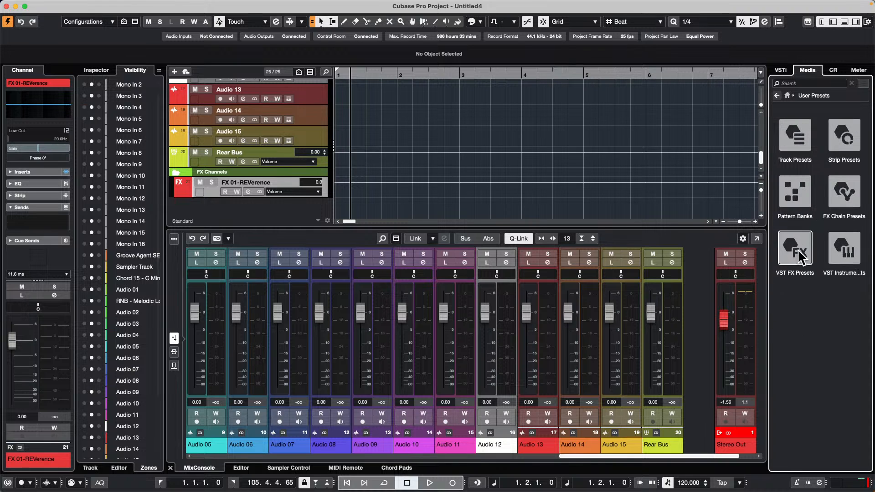
click(788, 118)
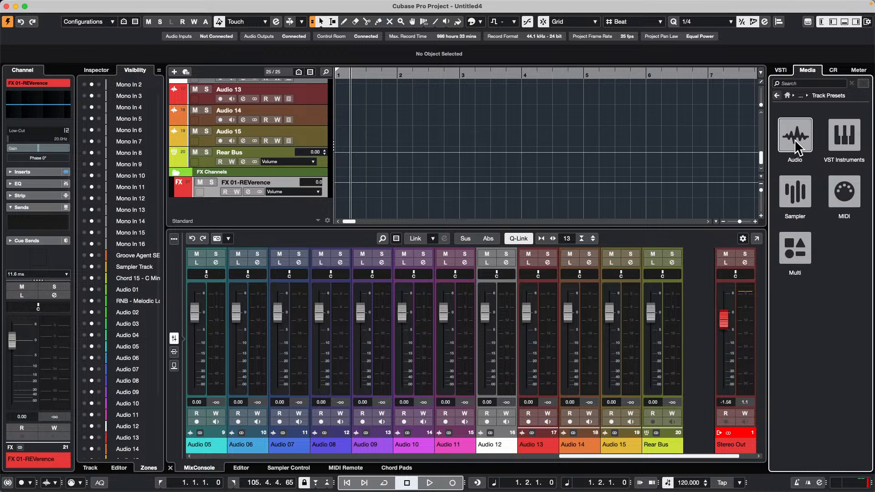
click(799, 146)
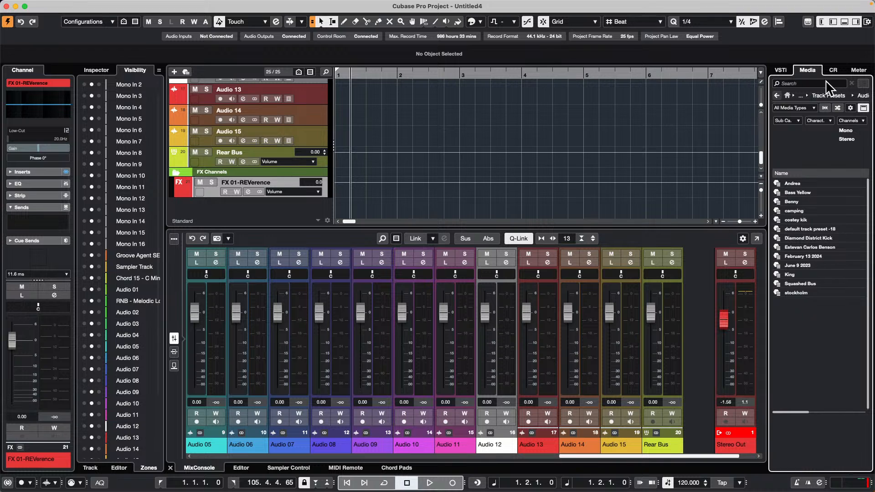
click(776, 95)
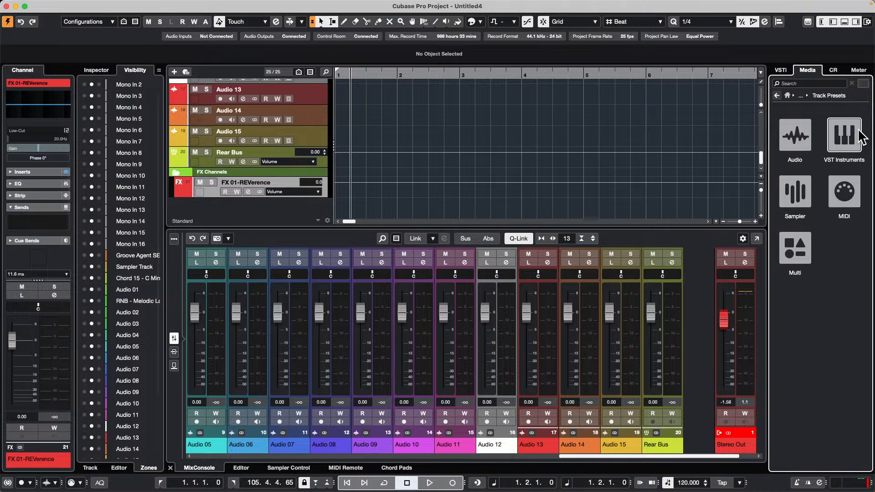
Step: Load the February 13 2024 track preset onto the FX 01-REVerence track, with the Vocal category filter cleared
click(209, 192)
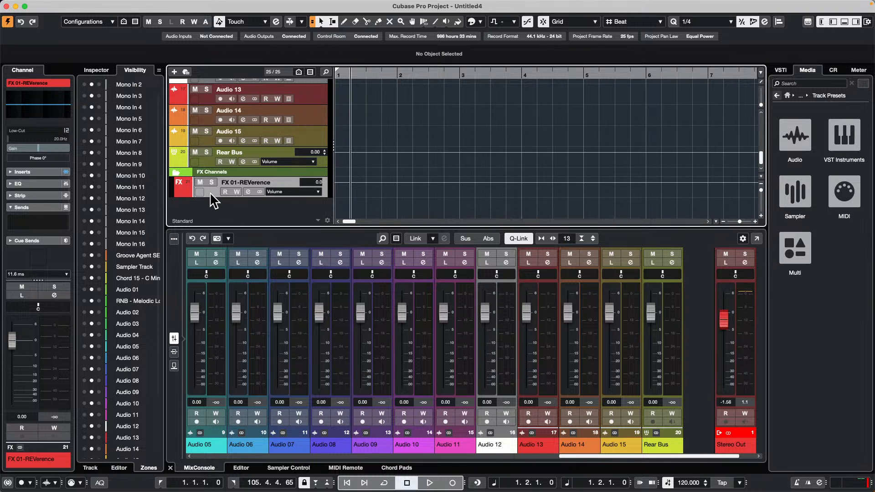
click(247, 169)
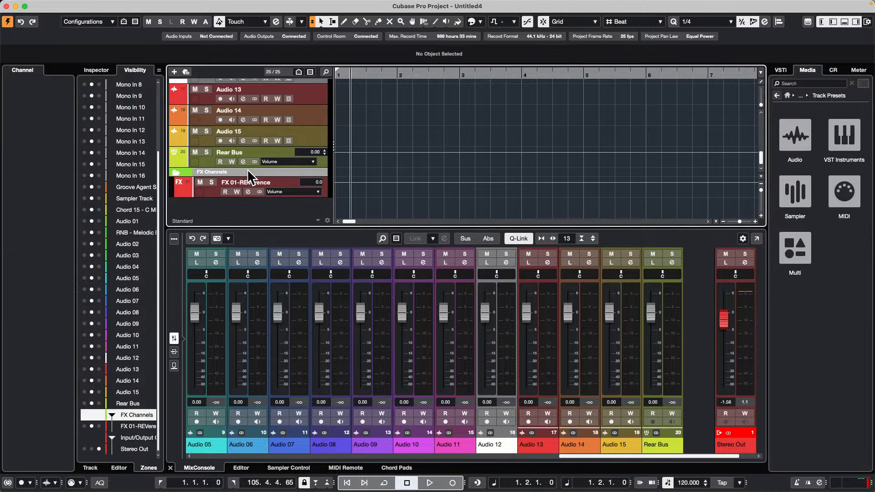
click(212, 193)
right_click(212, 193)
mouse_move(264, 196)
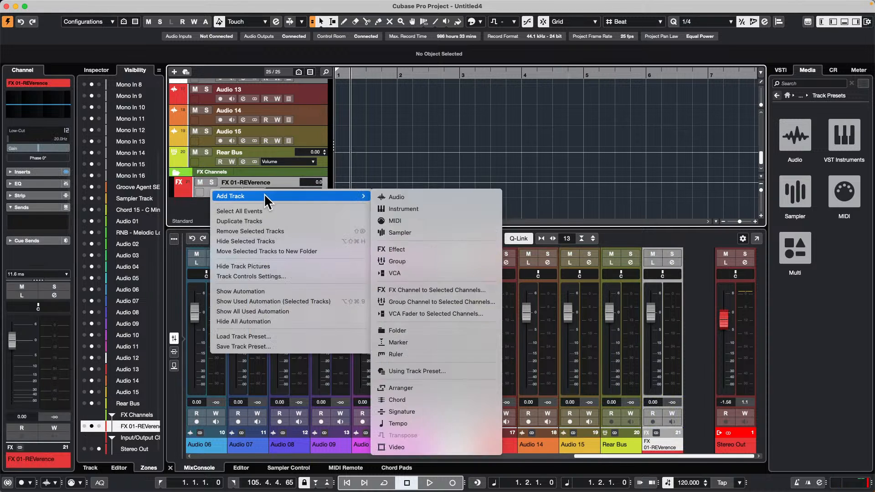
click(274, 337)
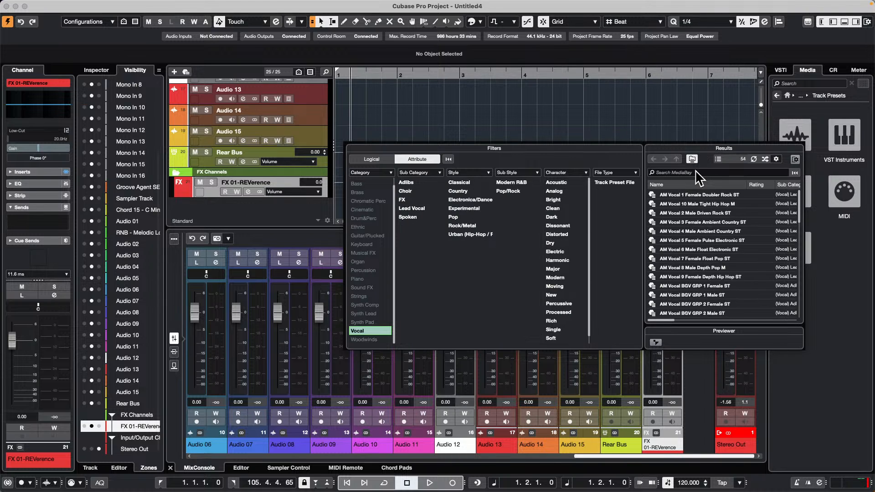
click(378, 331)
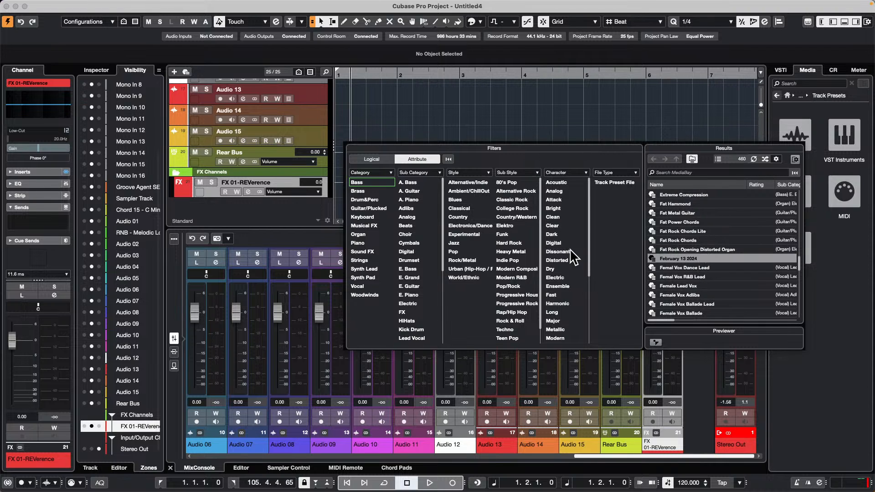
click(687, 257)
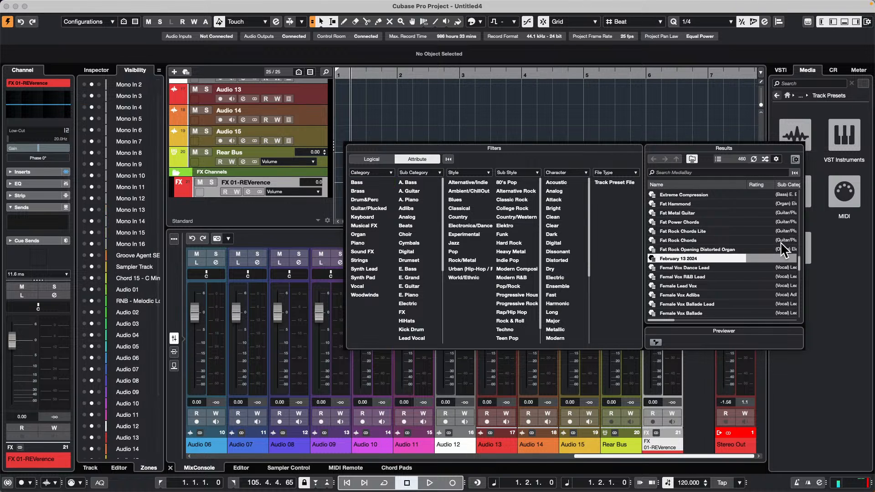
click(860, 266)
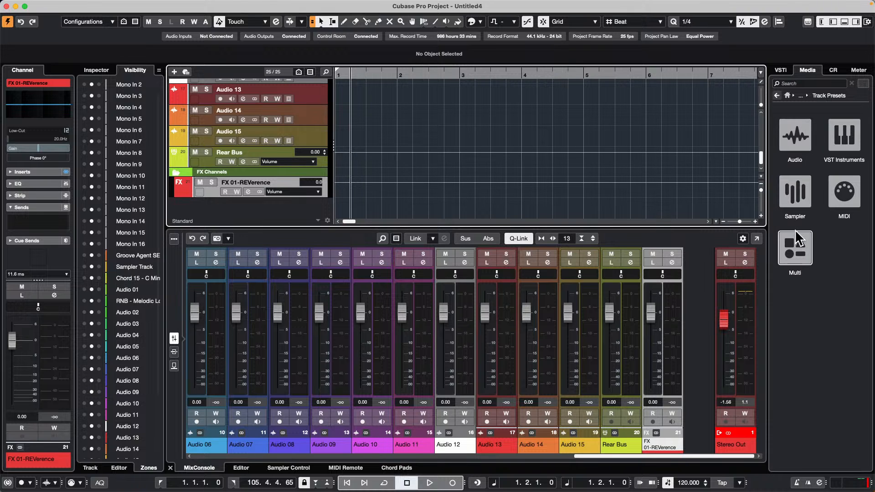
Step: Look through the Multi and Audio categories of the user track presets in the media browser
click(796, 252)
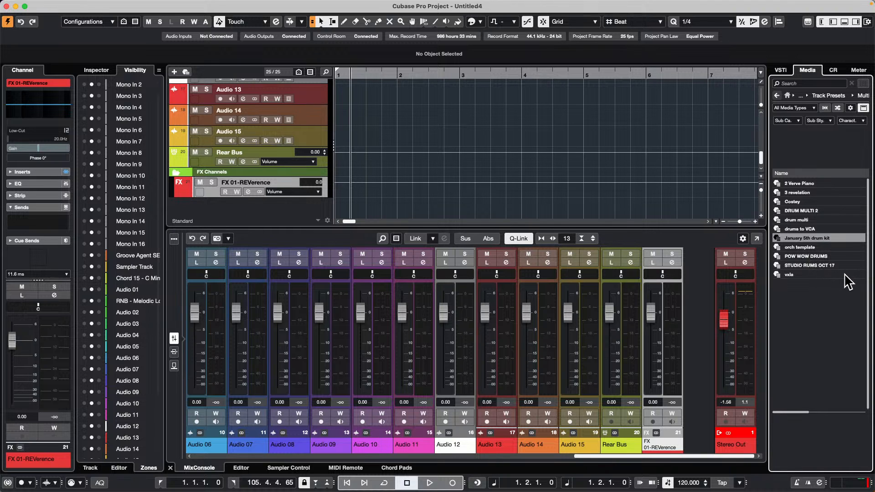
click(777, 98)
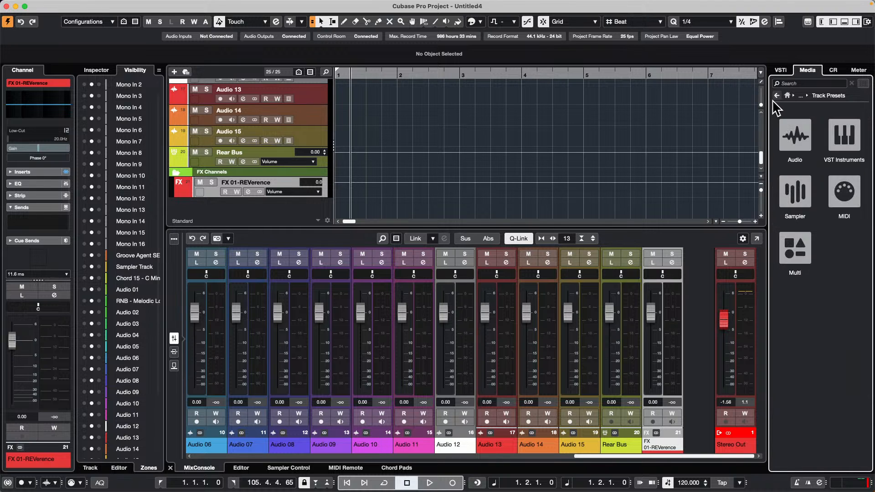
click(787, 131)
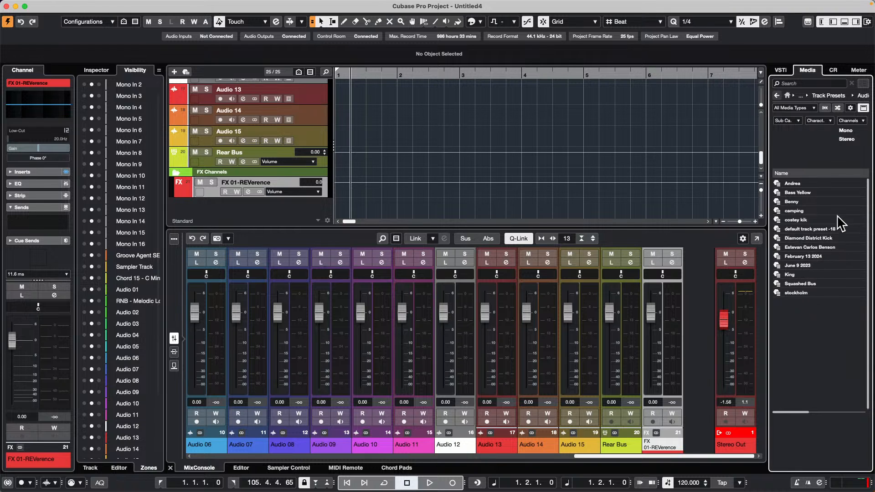
Step: Add another effect track below the FX Channels folder from the February 13 2024 preset in the user's audio track presets
click(787, 94)
click(795, 248)
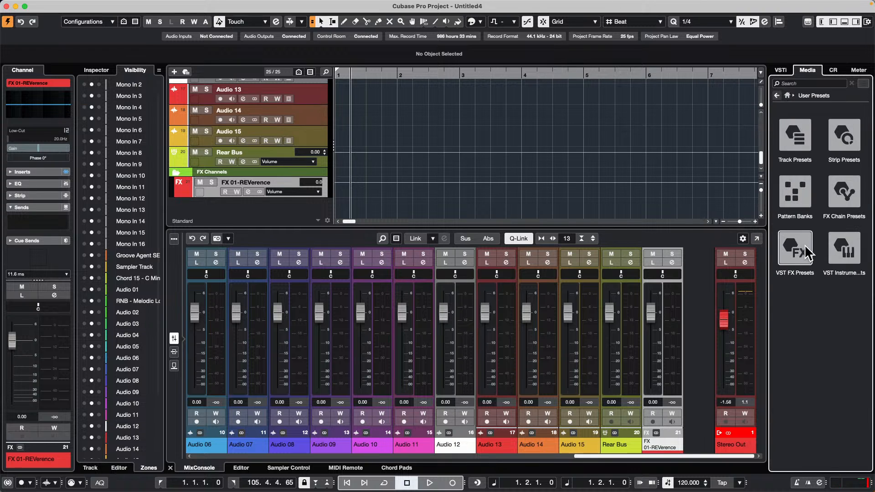
click(801, 139)
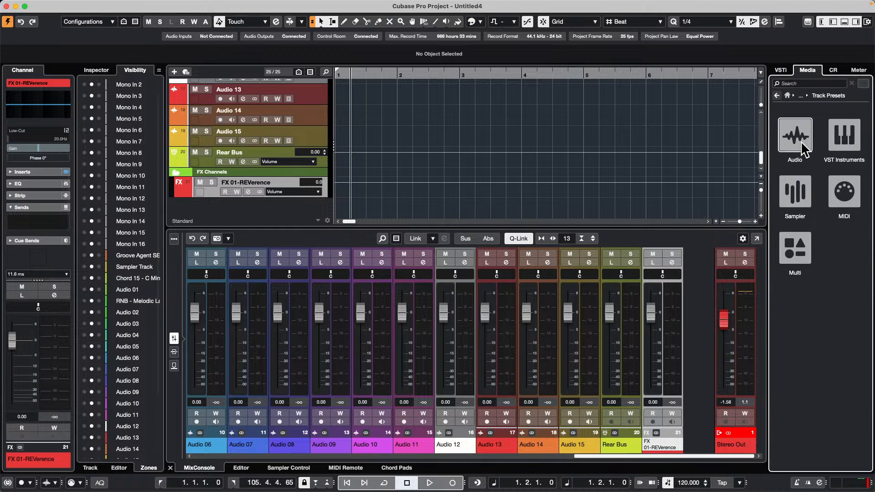
click(806, 144)
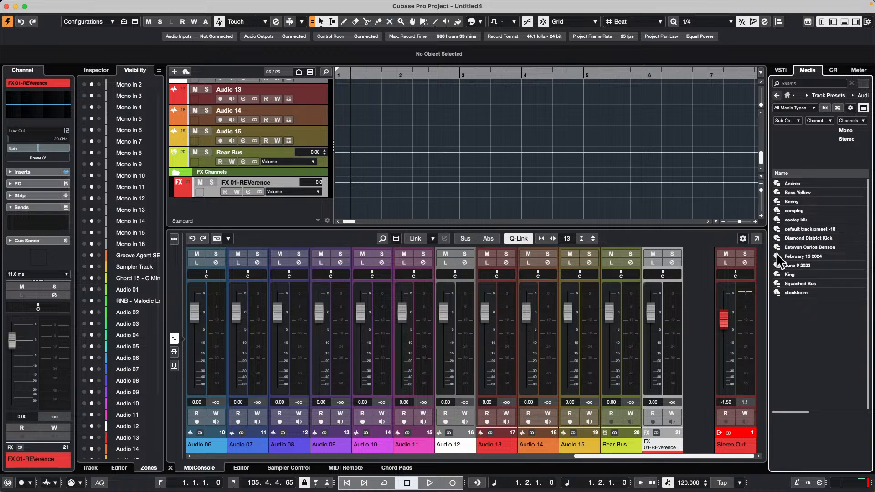
click(809, 255)
drag(810, 263, 210, 203)
scroll(442, 168, down, 1)
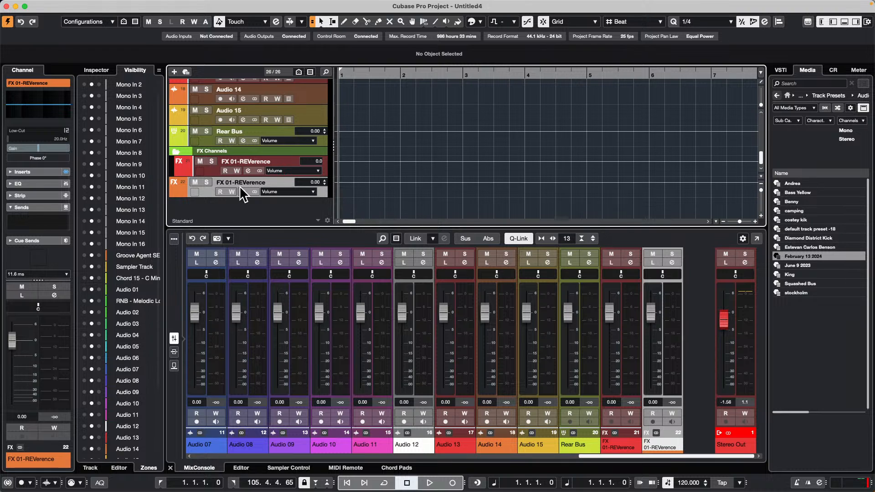
Step: Open MediaBay and show the contents of the Audio folder under Track Presets in User Content
click(788, 94)
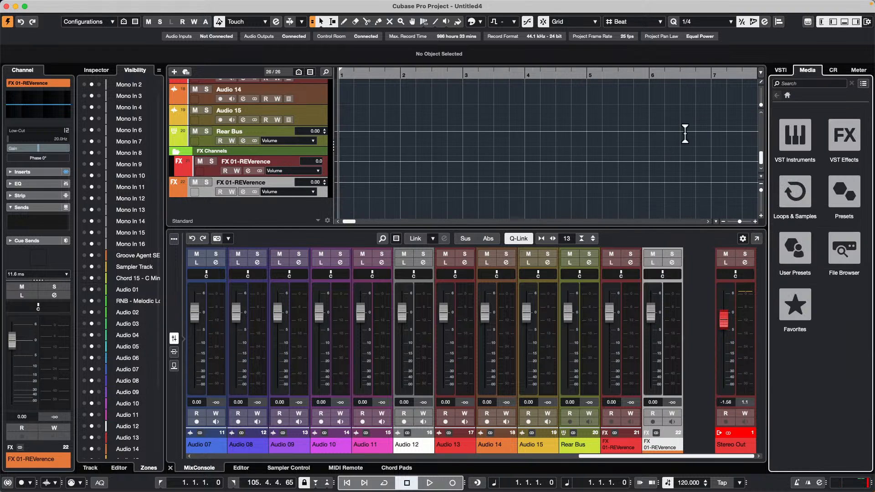
click(803, 250)
mouse_move(226, 7)
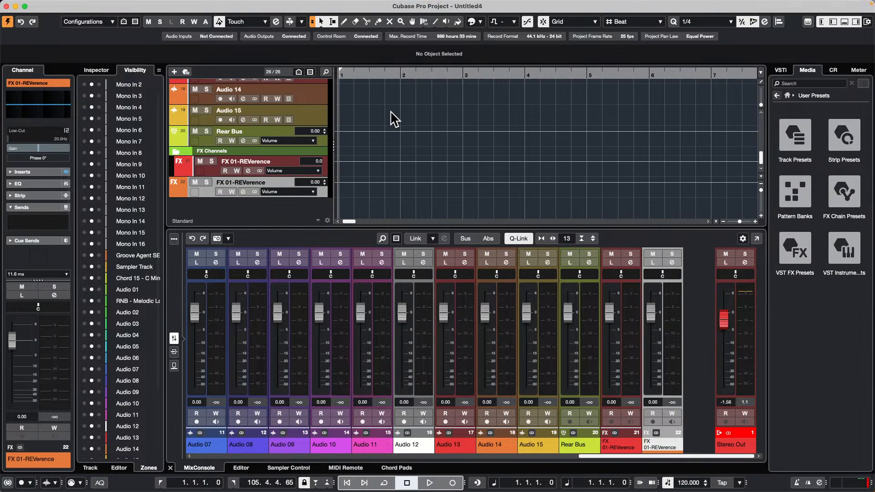
key(F5)
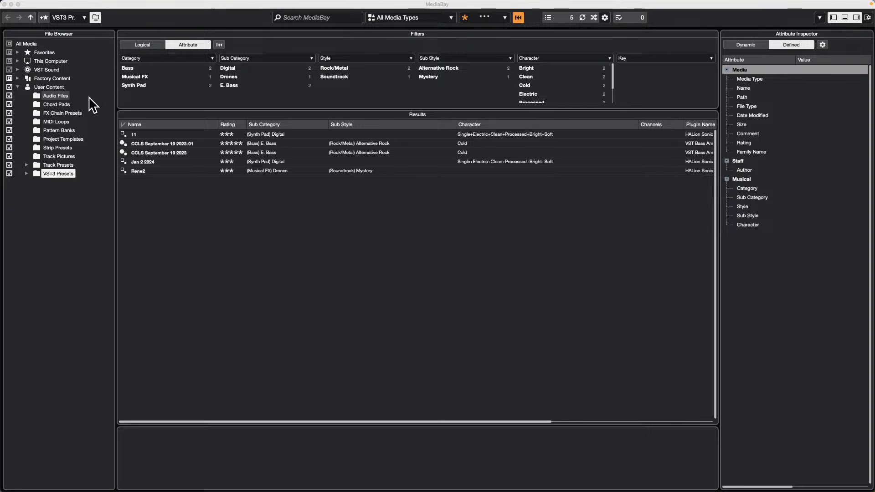
click(26, 165)
click(57, 173)
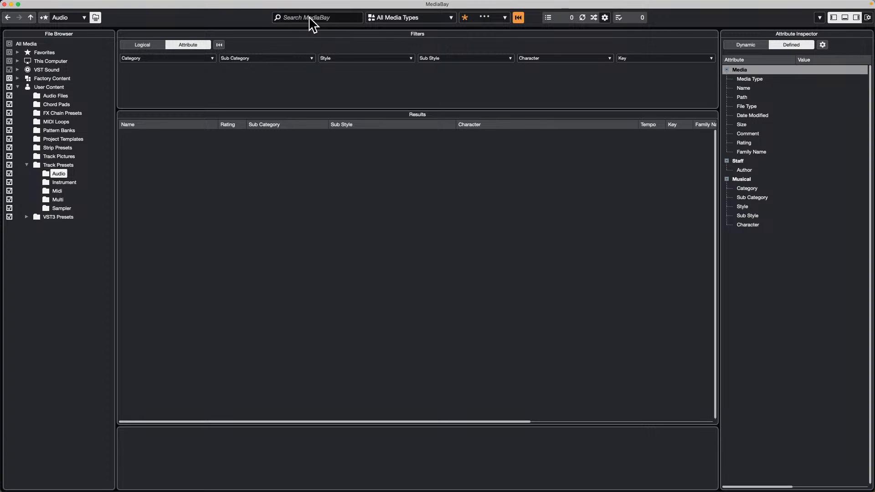
Step: Switch the MediaBay filters to logical mode and rescan the disk for the Audio track presets folder
click(387, 18)
click(240, 93)
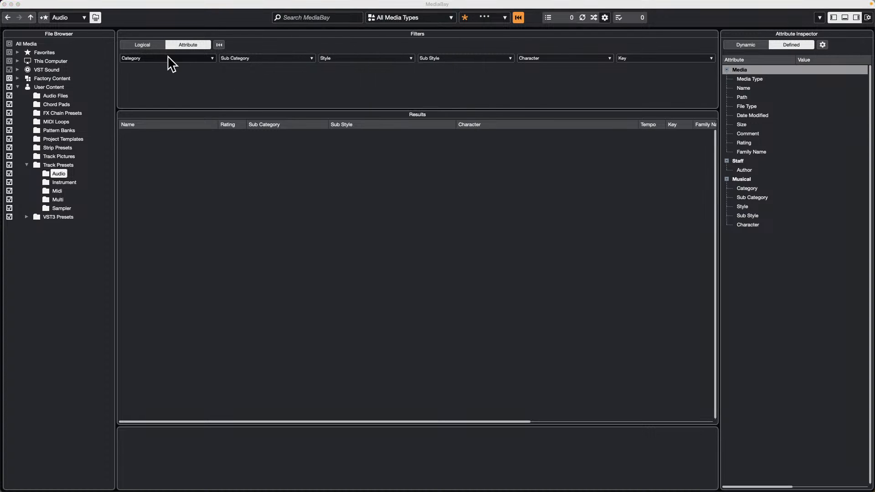
click(144, 45)
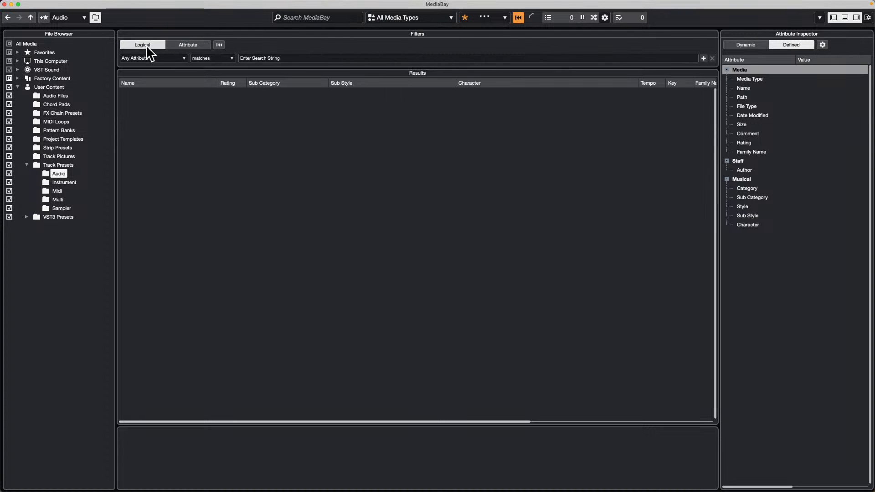
right_click(58, 174)
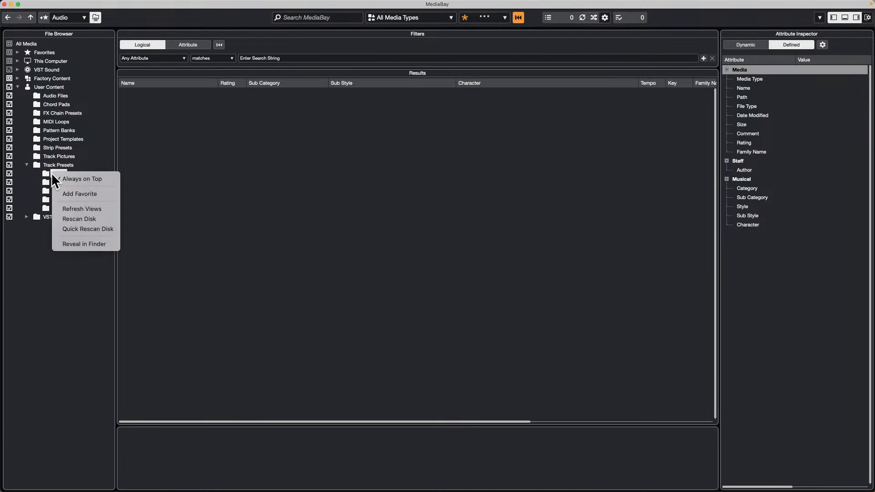
click(97, 219)
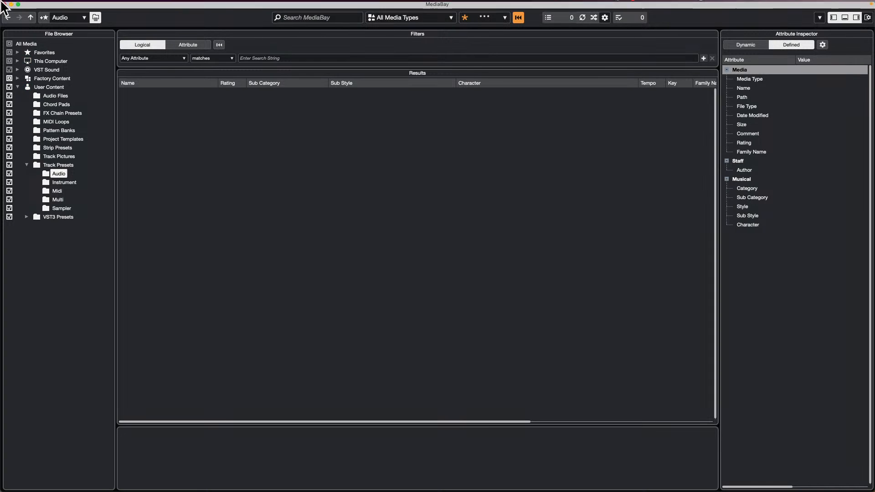
Step: Check the MediaBay location and media type choices, and go up from the Audio folder to User Content
click(82, 17)
click(378, 106)
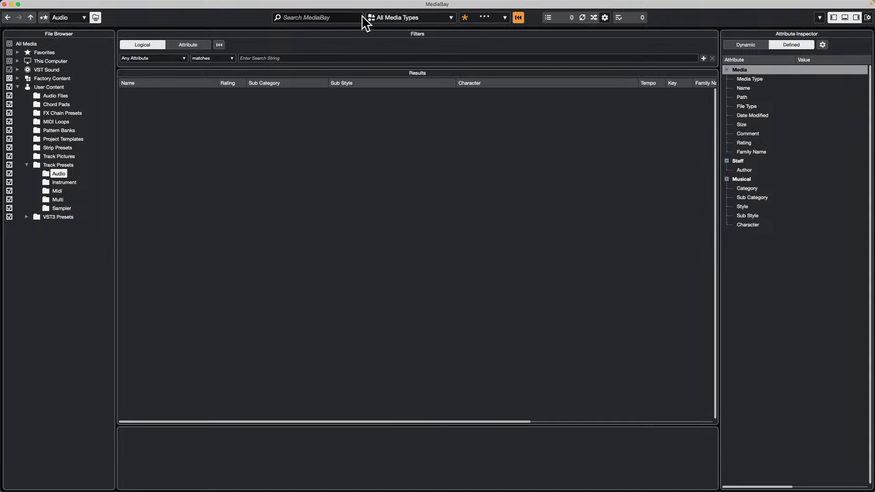
click(428, 19)
click(190, 121)
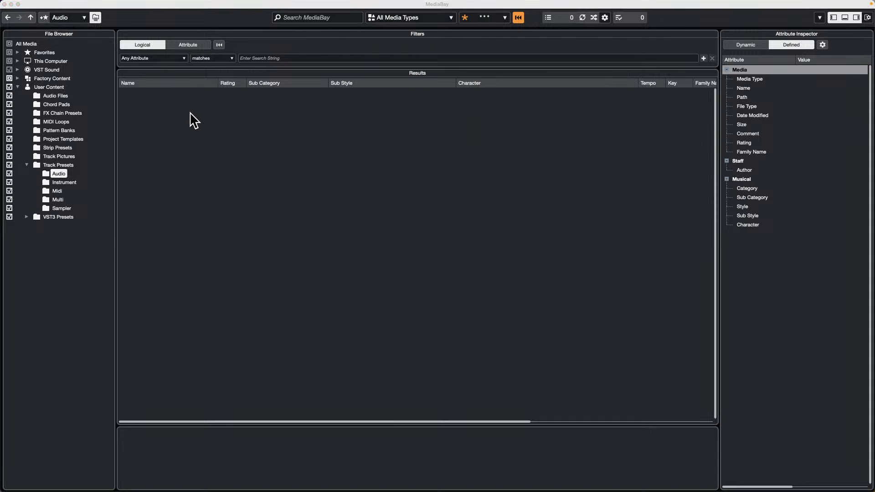
click(30, 17)
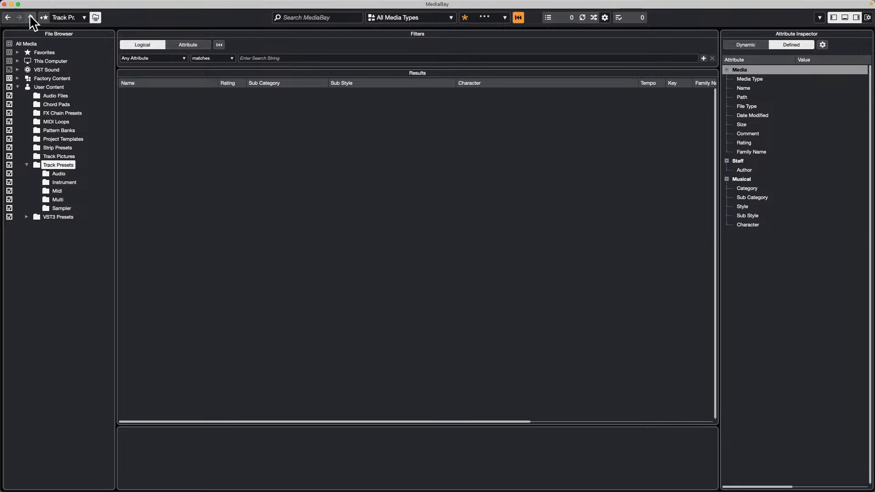
click(30, 17)
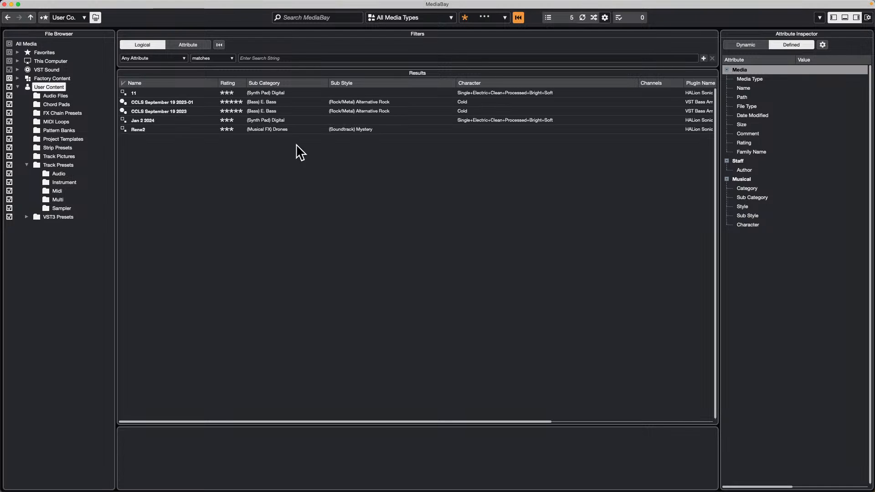
Step: Rescan the disk for the whole Track Presets folder in User Content
click(56, 164)
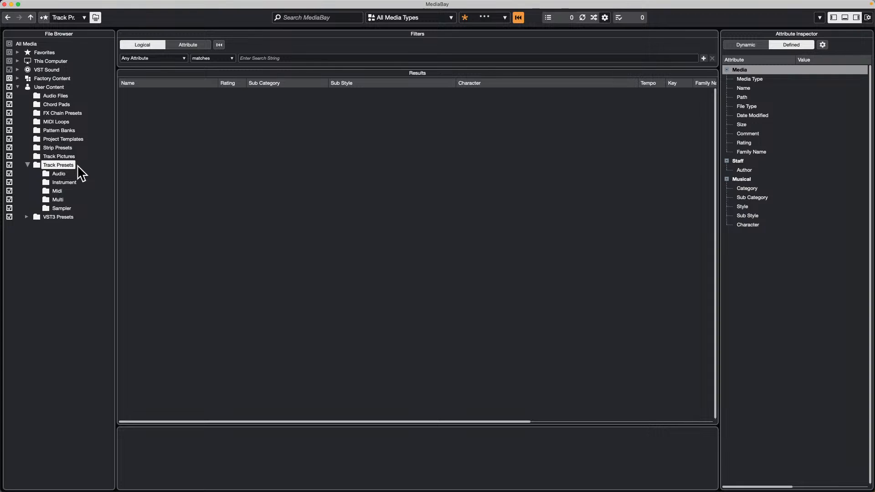
right_click(57, 161)
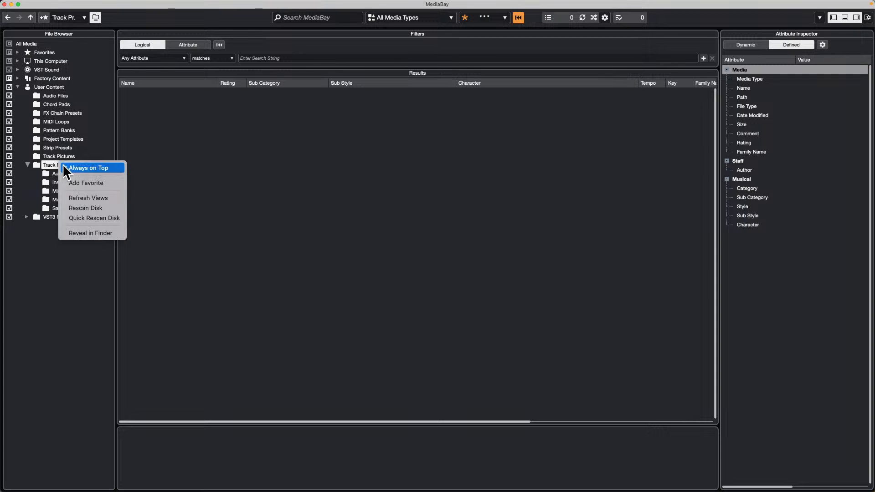
click(101, 207)
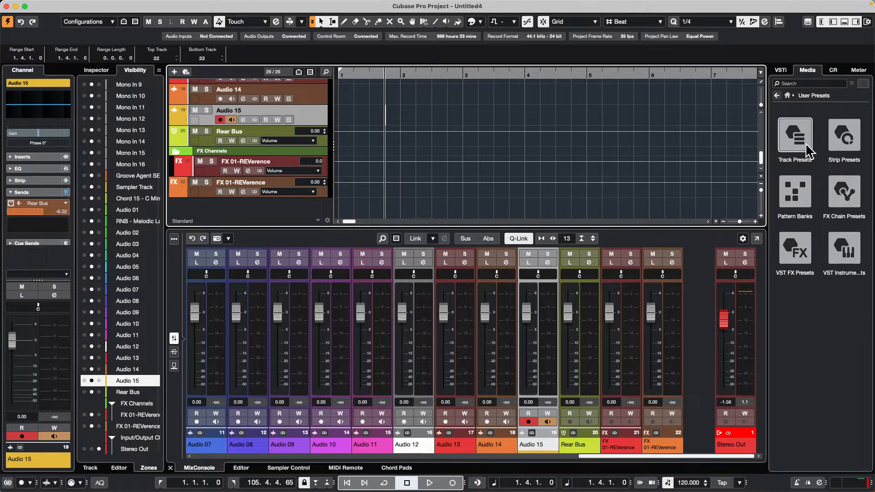
Step: Return to the project's media browser and show the user's audio track presets again from its home level
click(788, 95)
click(803, 237)
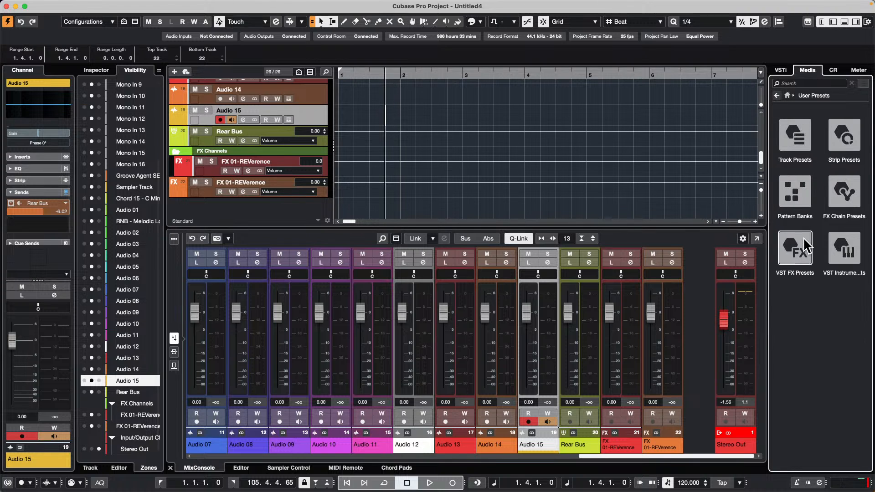
click(802, 132)
click(802, 132)
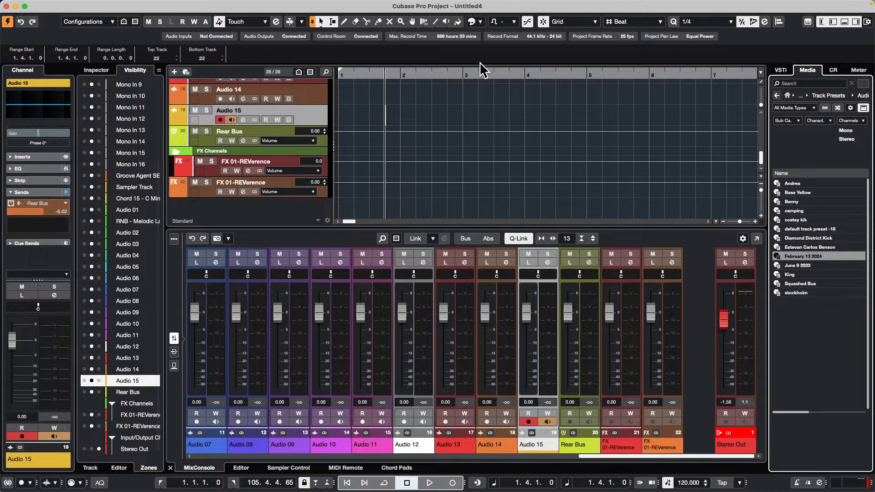
Step: Create a new empty project and confirm its project folder
click(61, 5)
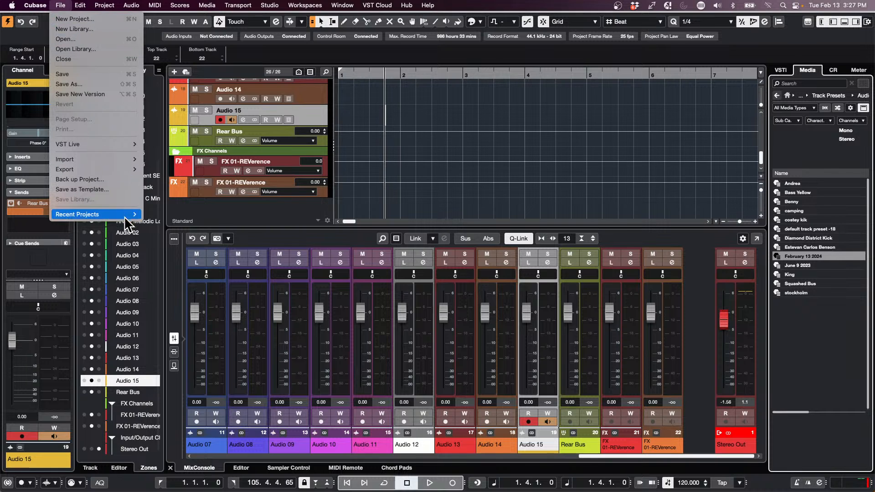
mouse_move(128, 214)
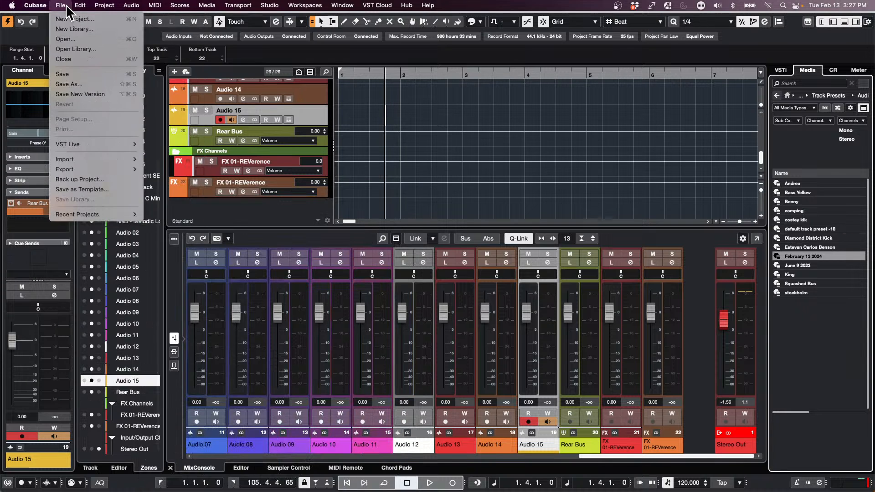
click(69, 18)
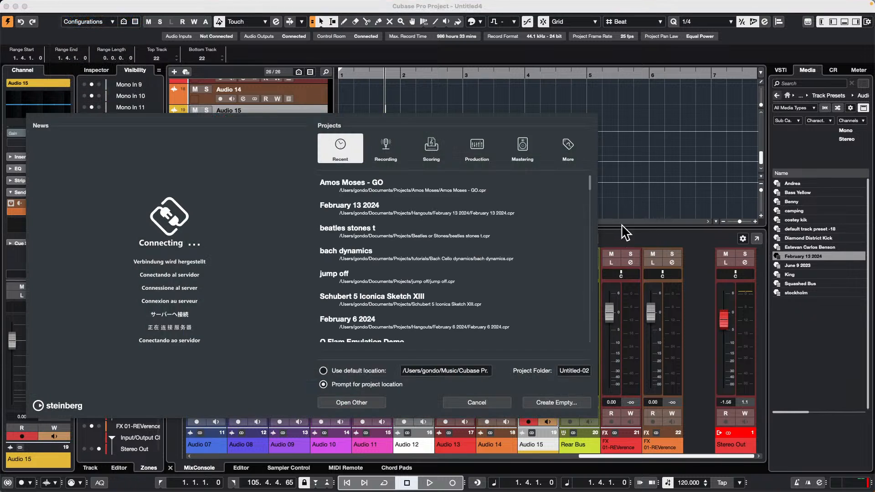
click(567, 401)
click(646, 304)
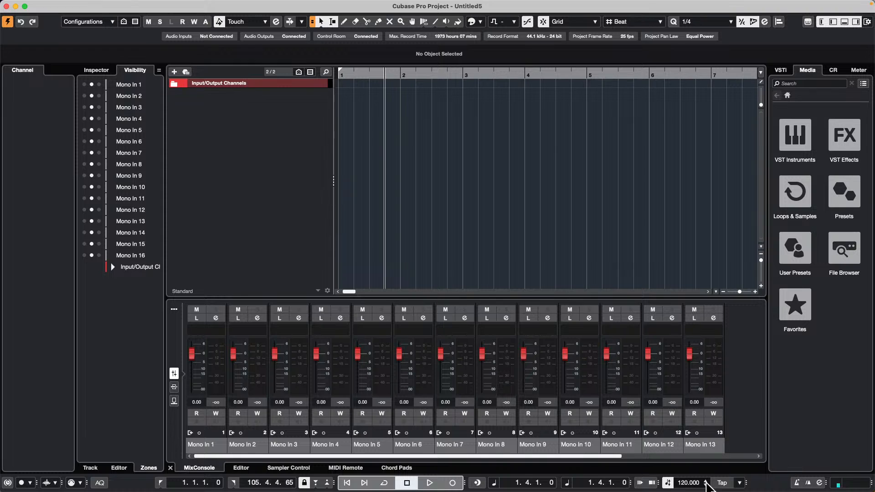
Step: Set the project tempo to 140 BPM
click(706, 485)
double_click(683, 483)
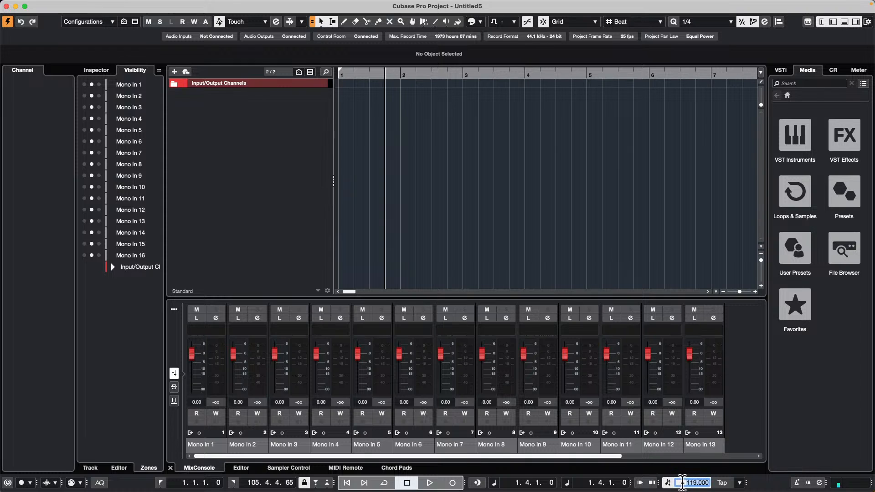
text(140)
key(Return)
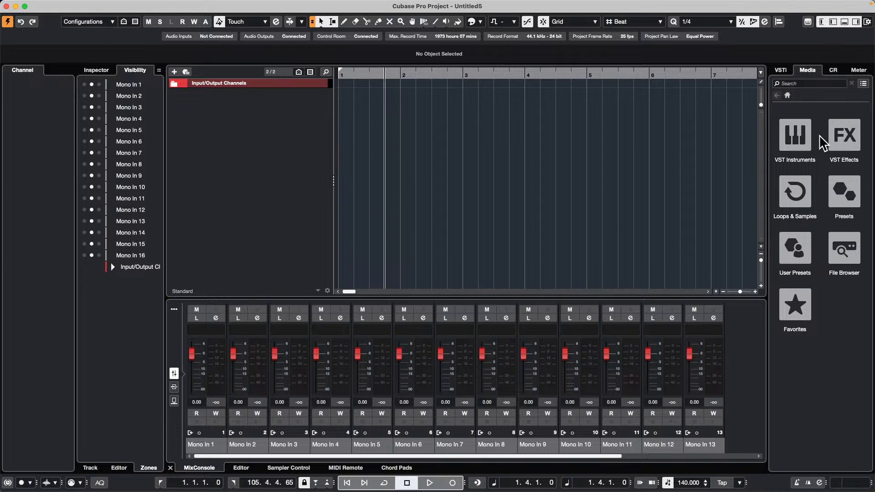
Step: Browse to the Hard Knocks set in Loops & Samples and filter its content to the drum and percussion category
click(804, 214)
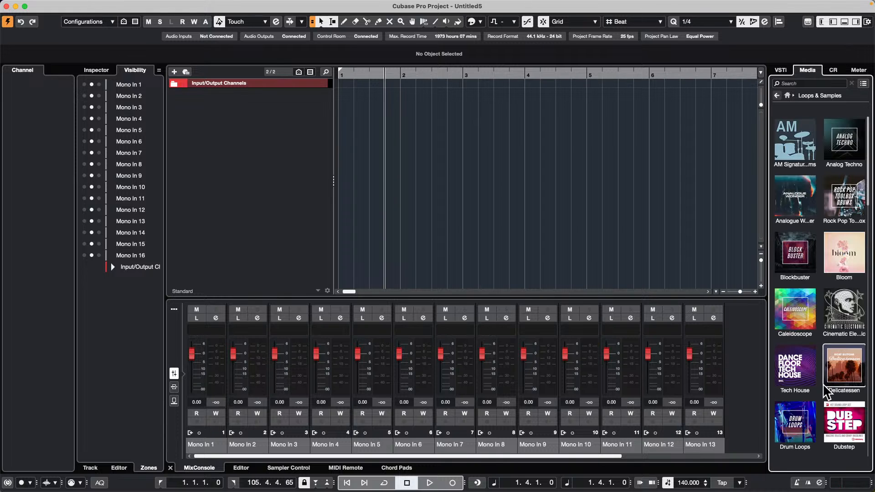
scroll(818, 331, down, 5)
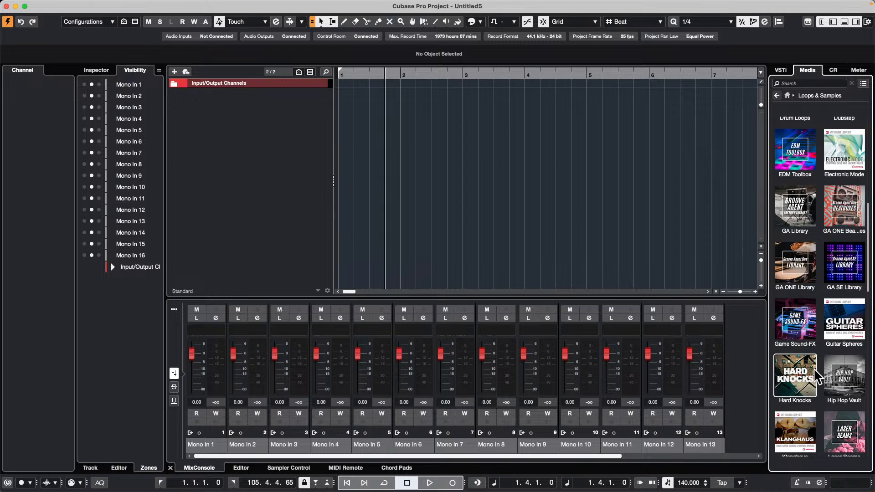
click(800, 352)
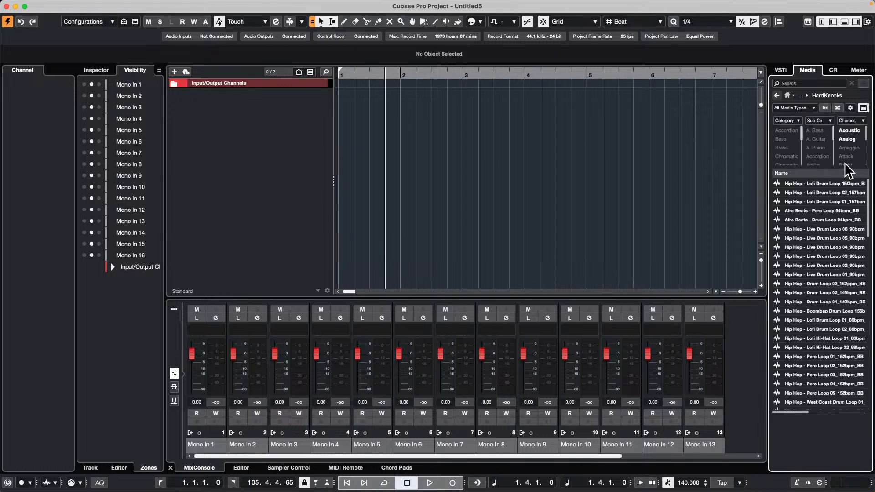
click(793, 157)
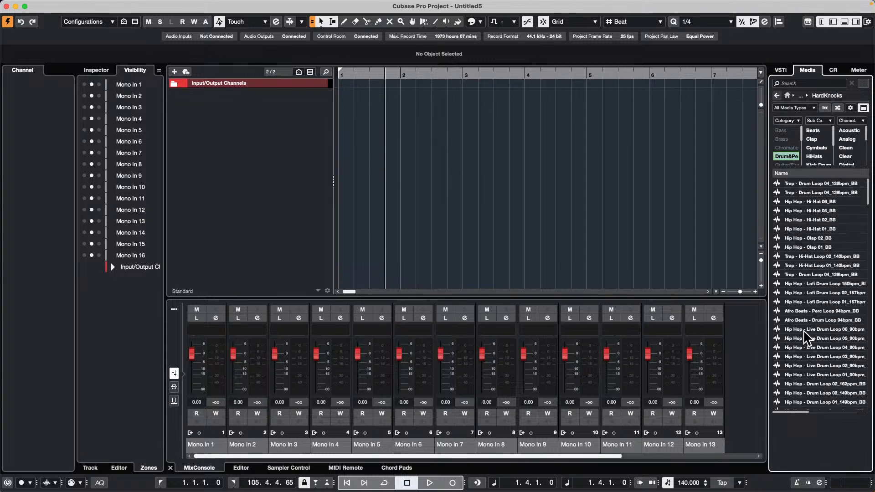
Step: Audition several Hard Knocks drum and percussion loops, ending with RNB - Drum Loop 01_132bpm_BB
click(823, 349)
click(804, 311)
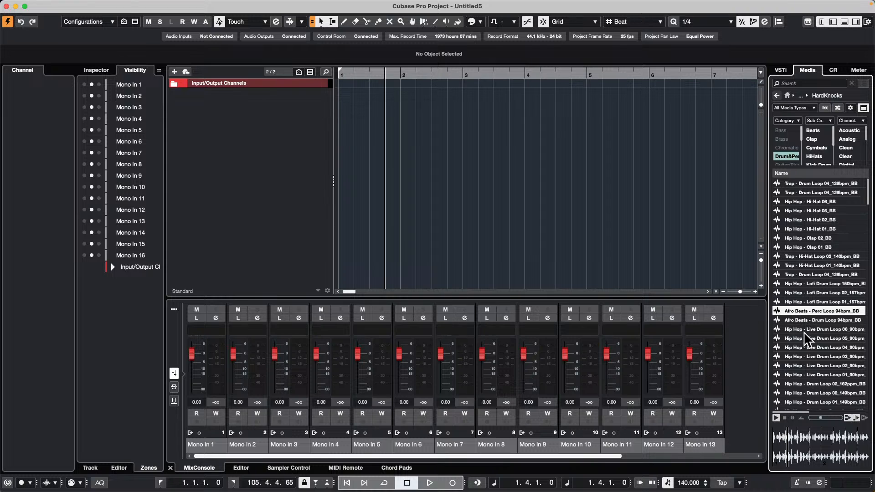
scroll(803, 332, down, 10)
click(834, 329)
scroll(810, 345, down, 10)
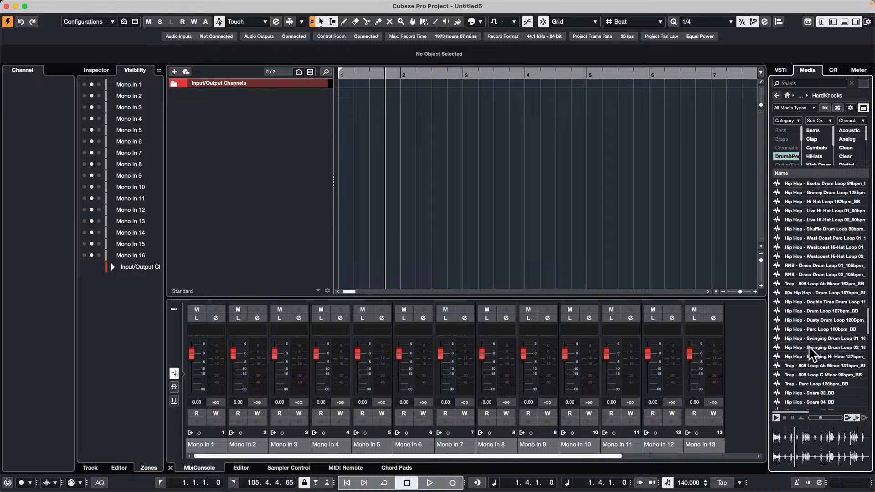
click(809, 347)
click(832, 417)
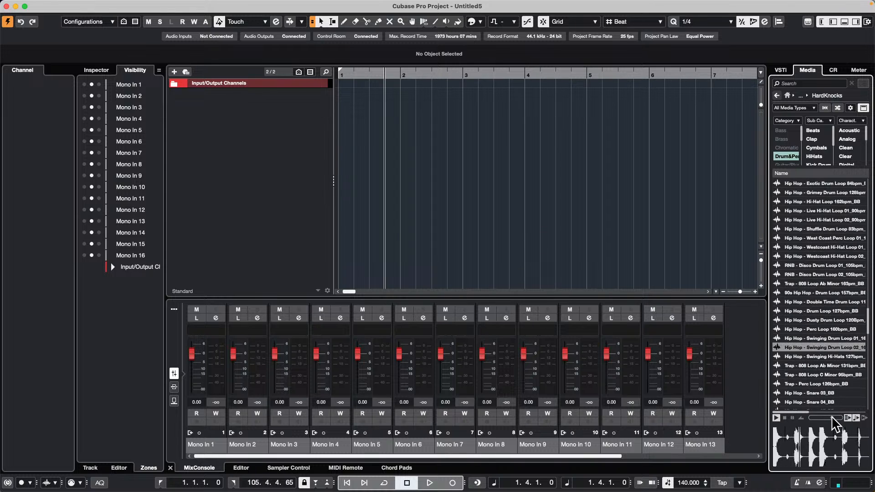
click(814, 365)
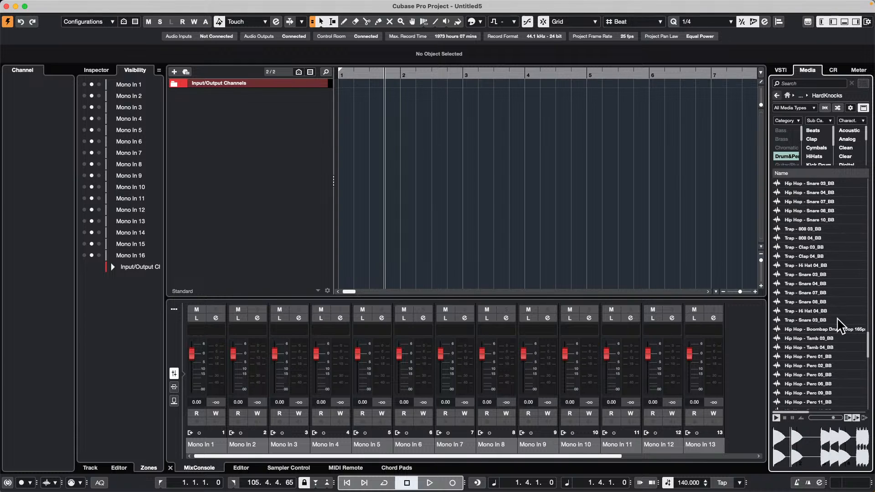
scroll(807, 337, down, 10)
click(813, 303)
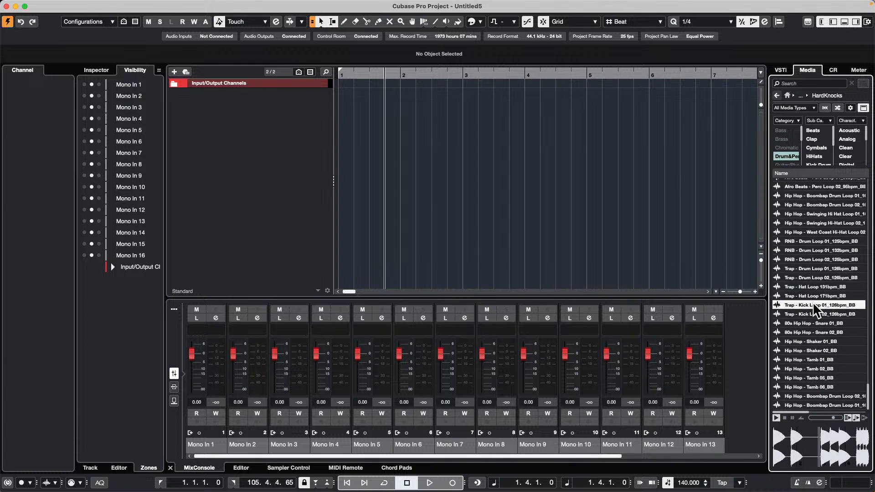
click(810, 286)
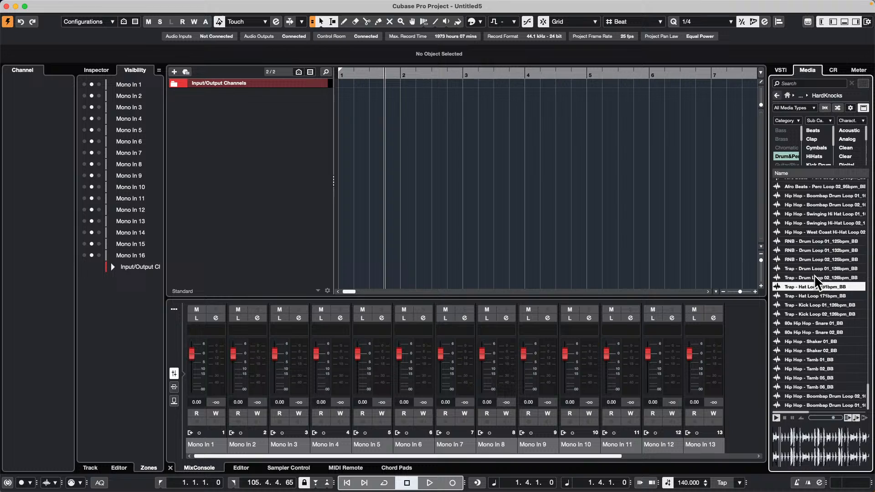
click(810, 249)
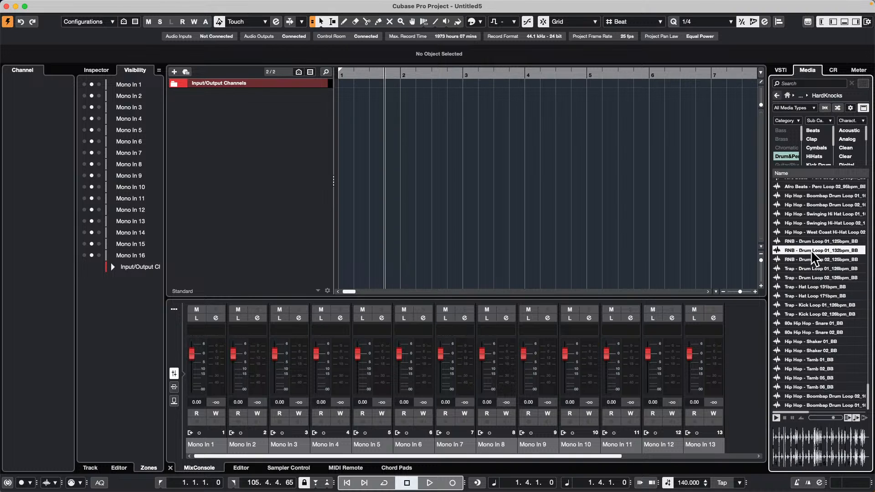
Step: Add RNB - Drum Loop 01_132bpm_BB as a new audio track, align it to bar 1, and repeat it to make four consecutive loops
drag(810, 250, 254, 111)
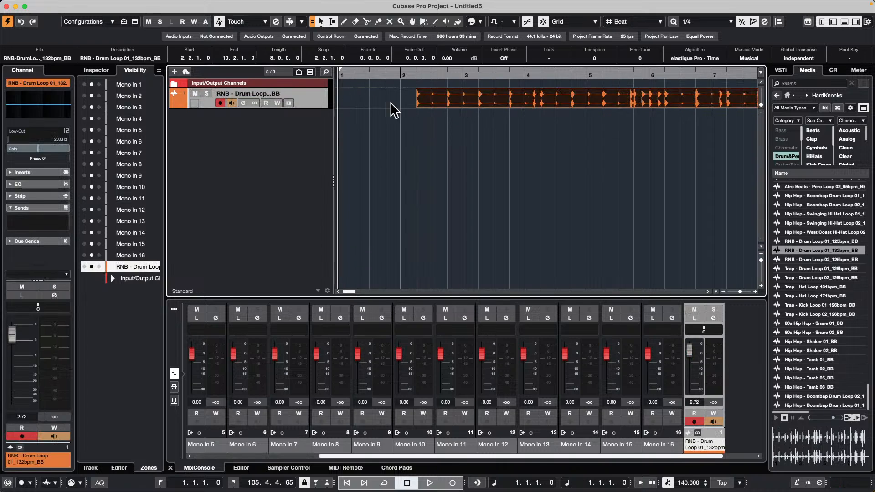
drag(422, 100, 287, 168)
drag(350, 75, 343, 38)
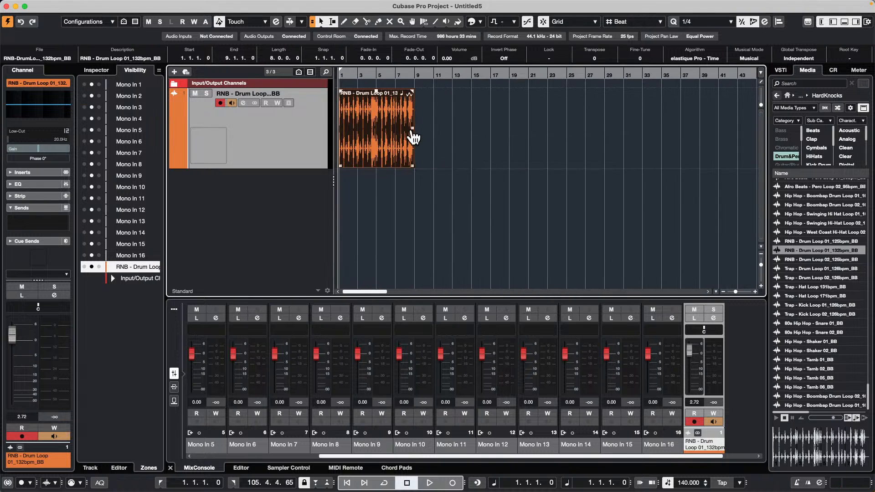
drag(414, 137, 638, 137)
Step: Play the drum loops, set the project tempo to 160 BPM during playback, and stop
key(space)
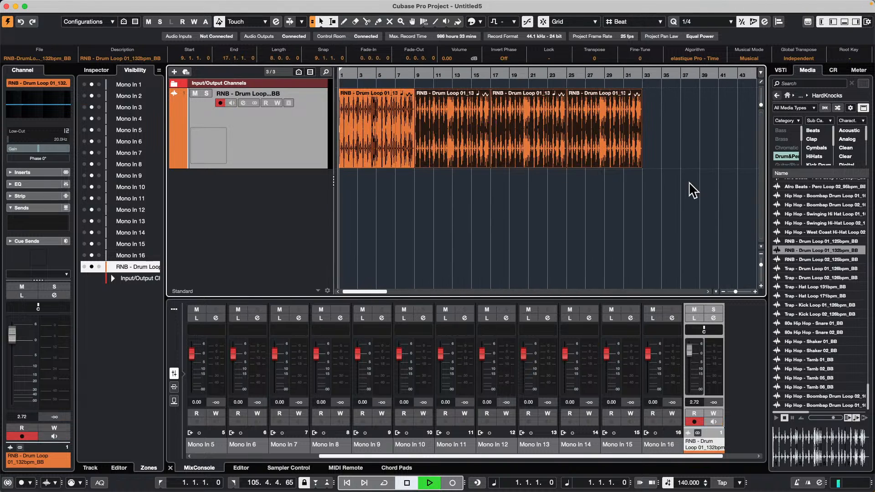
double_click(689, 482)
text(1)
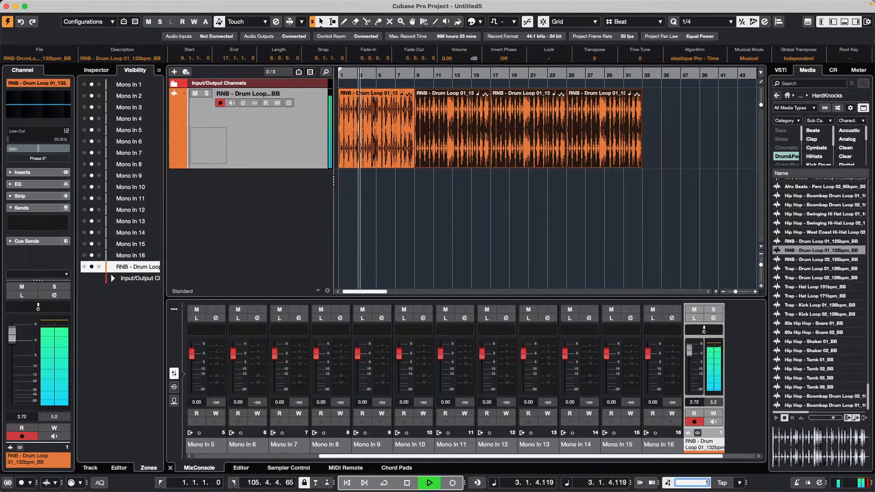
text(60)
key(Return)
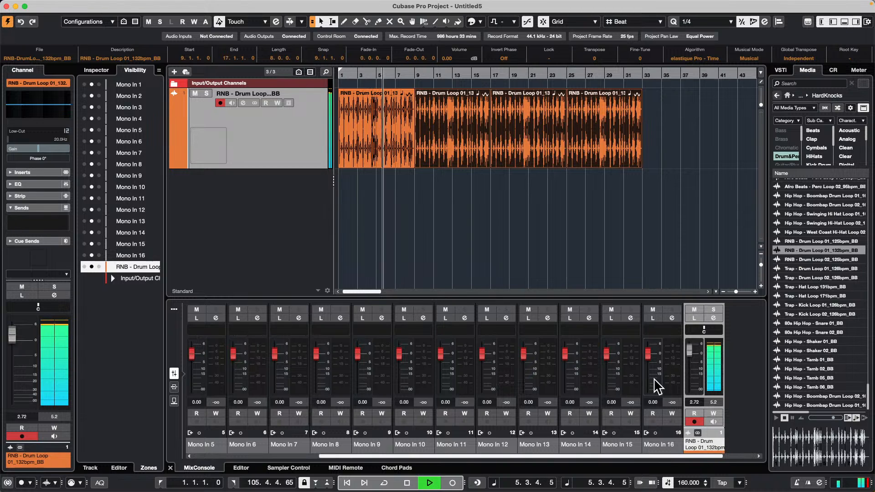
key(space)
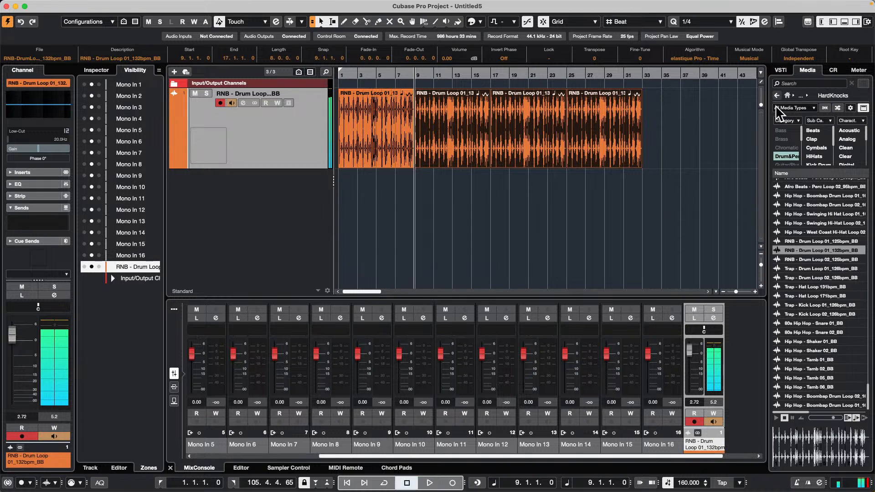
Step: Open the Soulful RnB Vocals set without the drum category filter and audition RnB - Vocal Adlib 14 Wet A# Minor
click(777, 95)
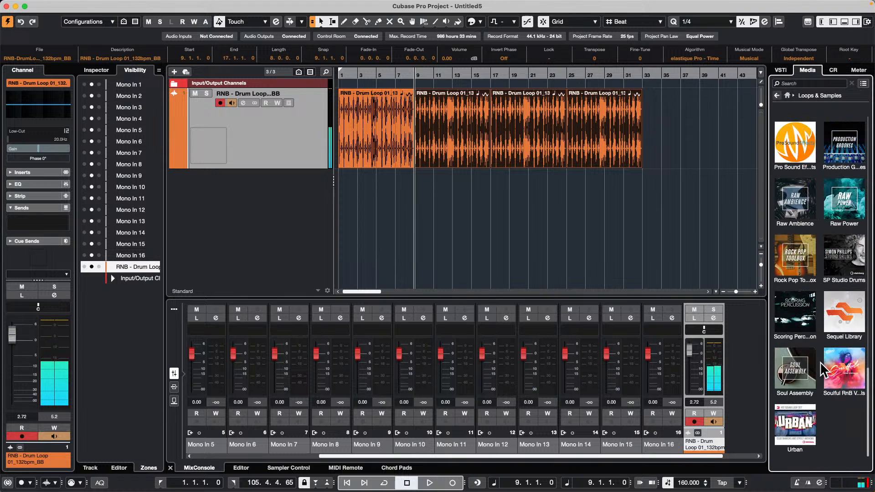
click(835, 367)
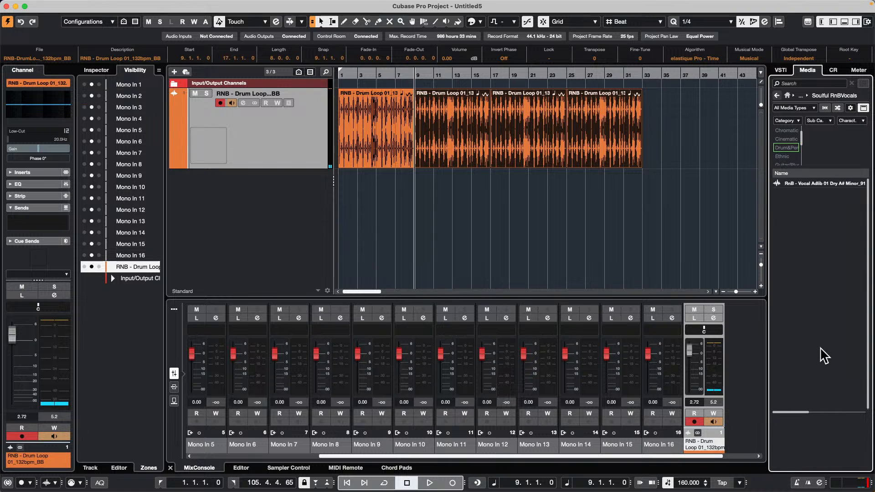
click(821, 247)
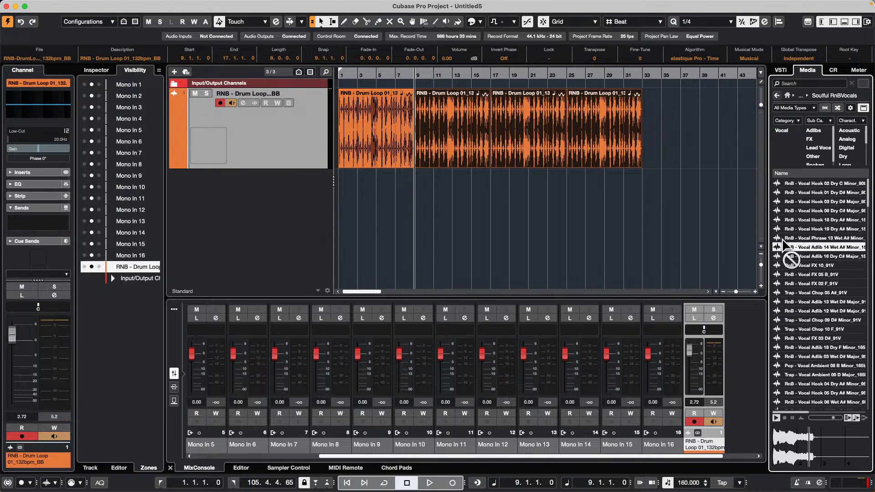
Step: Place Vocal Adlib 14 Wet at bar 3 on a new track, with Vocal Hook 19 Dry at bar 9 and Vocal FX 05 at bar 19
drag(785, 246, 364, 211)
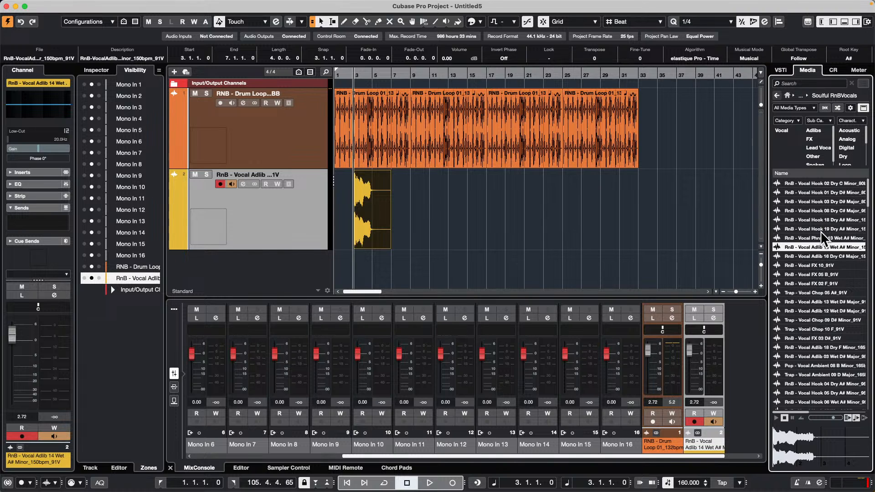
drag(821, 231, 412, 204)
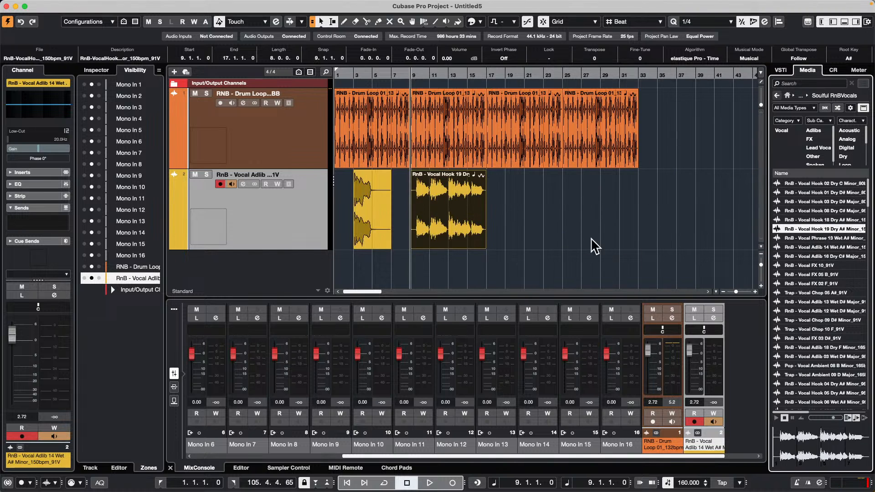
drag(820, 275, 507, 211)
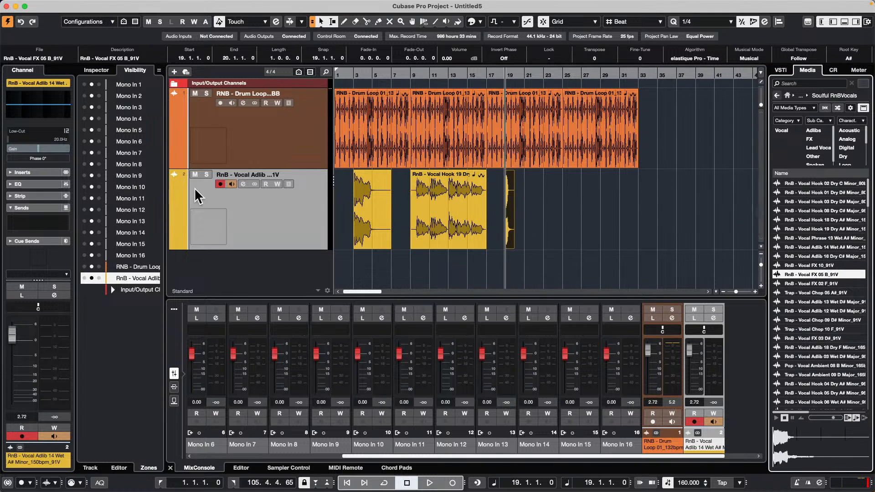
Step: Play the drums and vocals together from the beginning, auditioning Trap - Vocal Ambient 09 D Major during playback, and stop
drag(364, 77, 342, 113)
key(space)
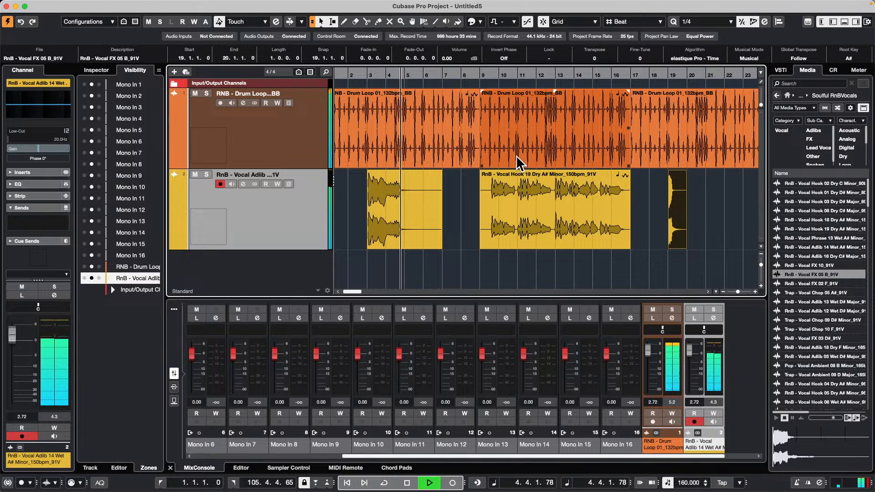
click(553, 226)
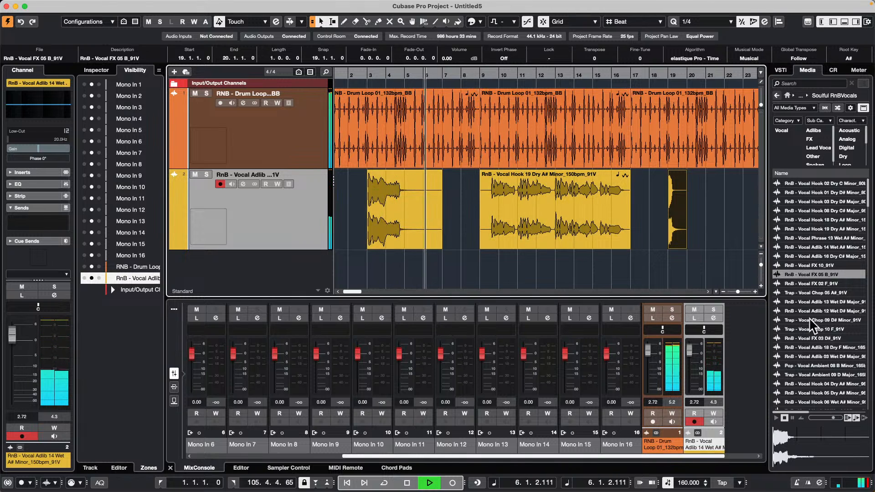
drag(821, 375, 826, 344)
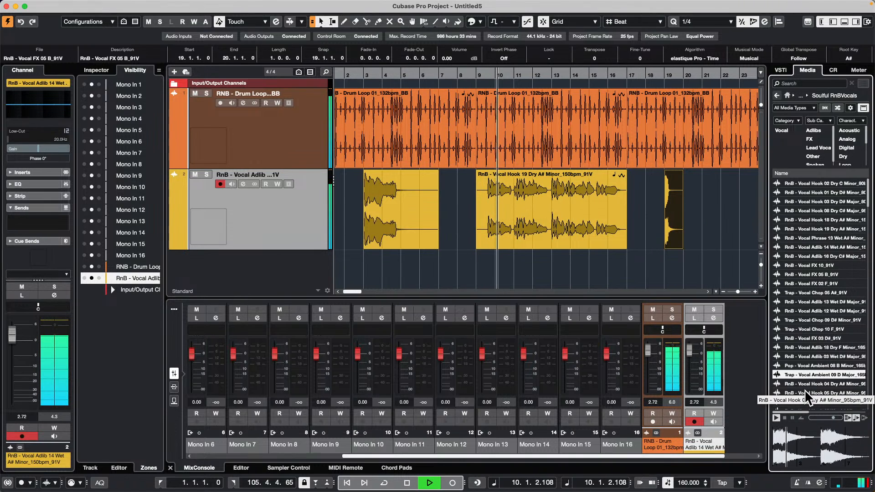
click(786, 420)
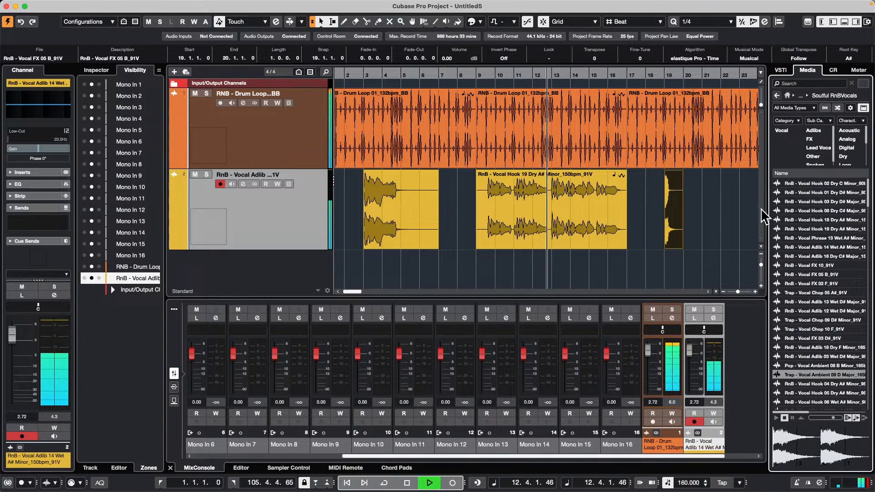
click(727, 137)
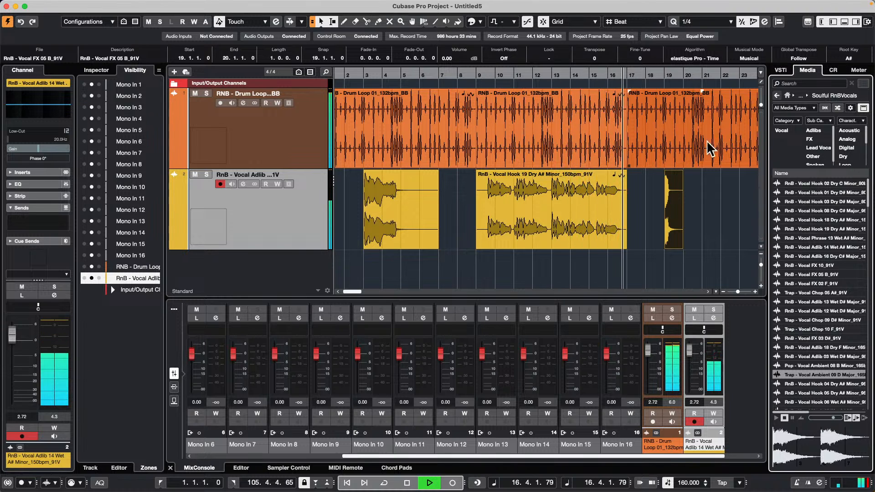
key(space)
Step: Set the project tempo to 200 BPM and play the drum and vocal events from around bar 8
click(457, 75)
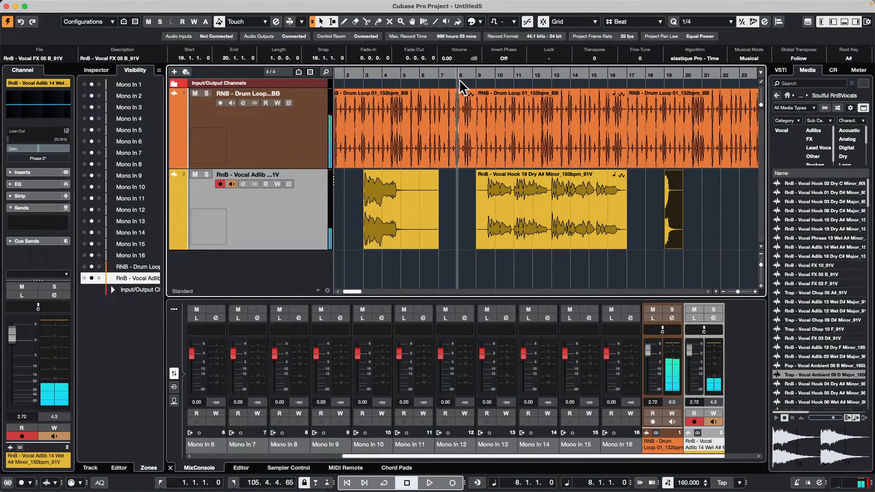
double_click(688, 483)
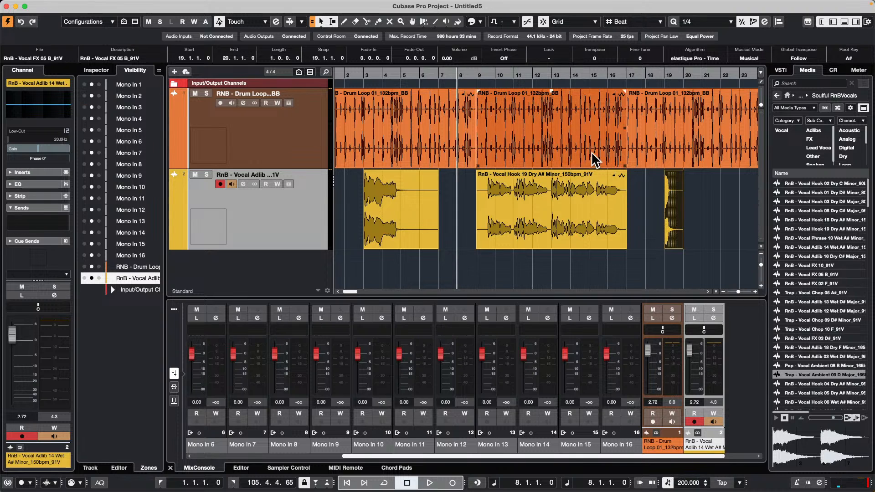
click(467, 73)
key(space)
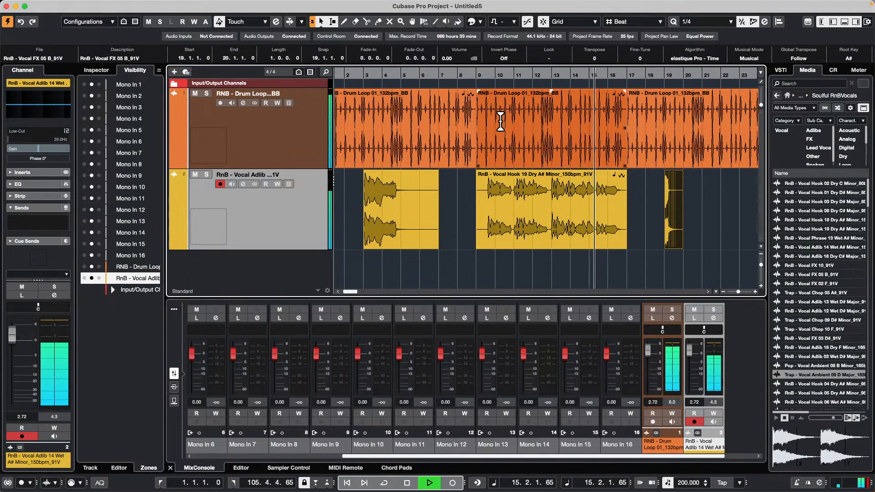
key(space)
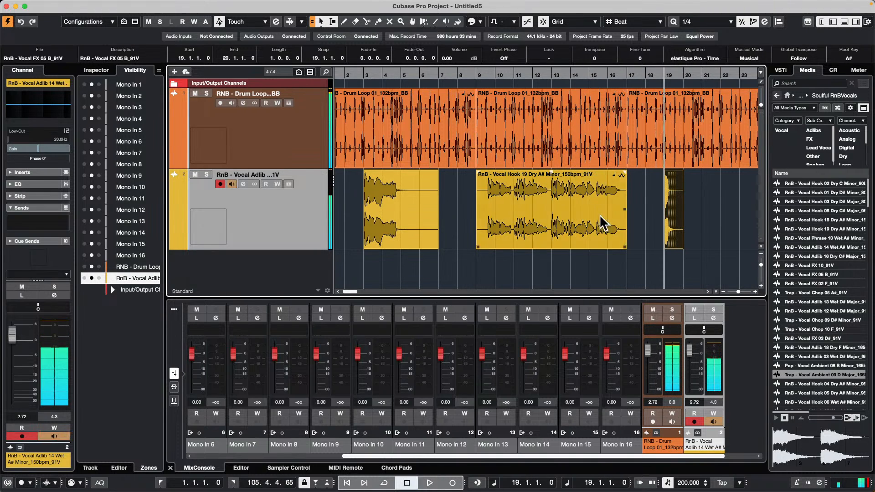
Step: Set the project tempo to 160 BPM and place the project cursor in bar 10
double_click(683, 485)
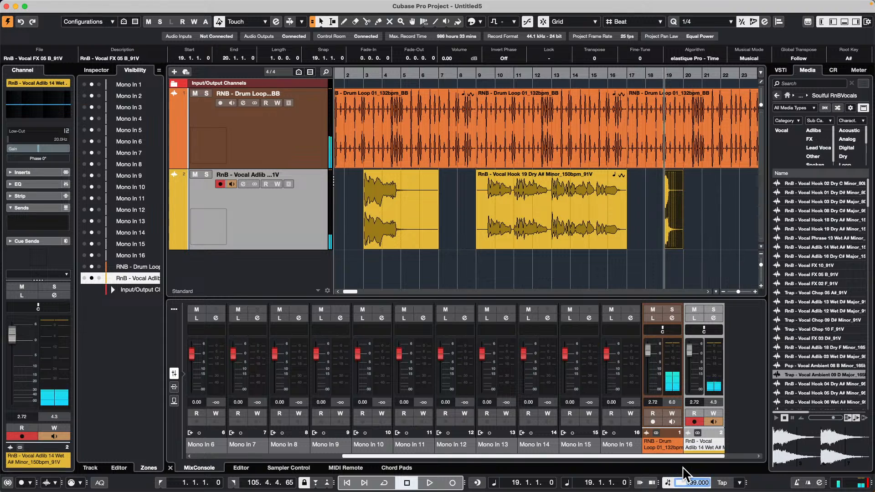
key(Return)
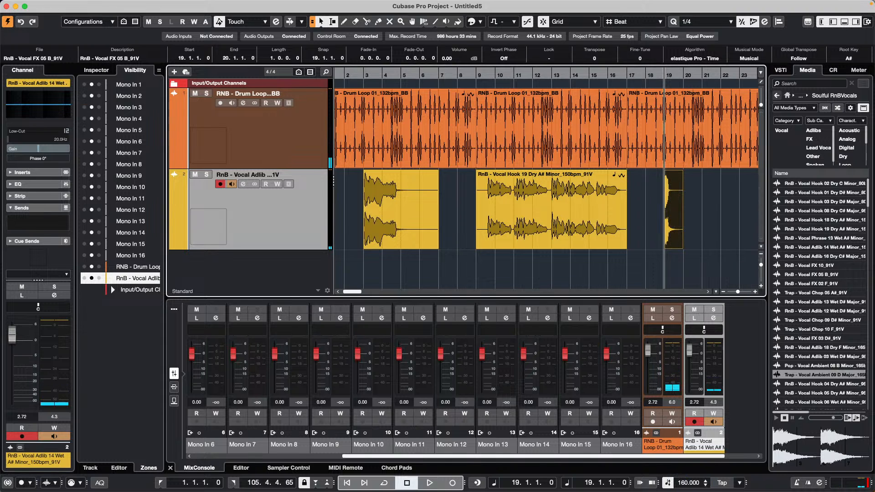
drag(504, 75, 501, 102)
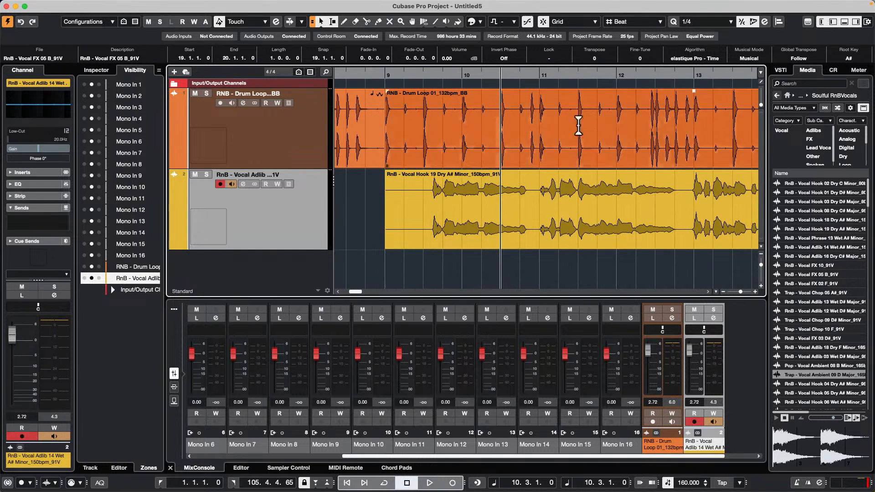
click(422, 22)
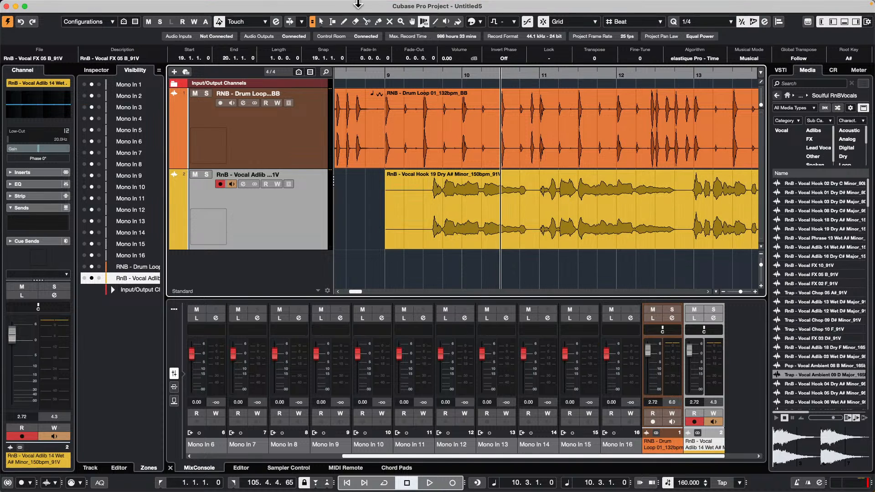
Step: Open the Vocal Hook 19 Dry event in the sample editor and set its hitpoint threshold to 7 %
double_click(449, 238)
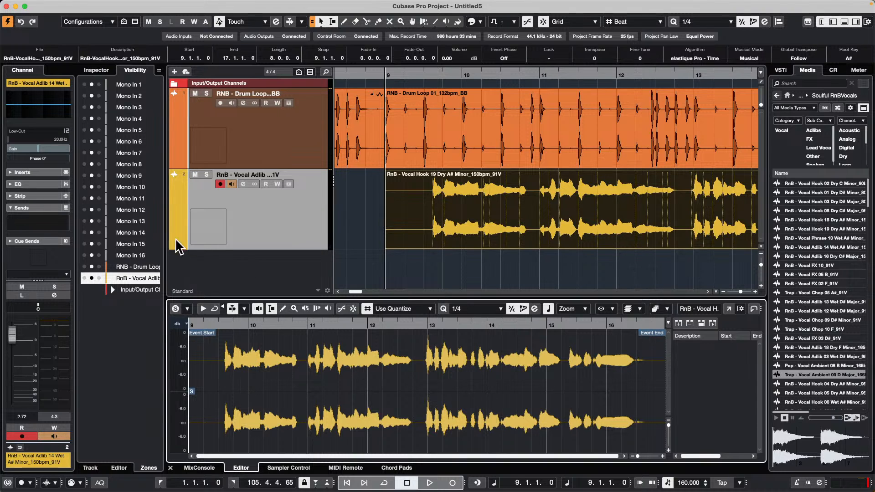
click(96, 70)
click(520, 216)
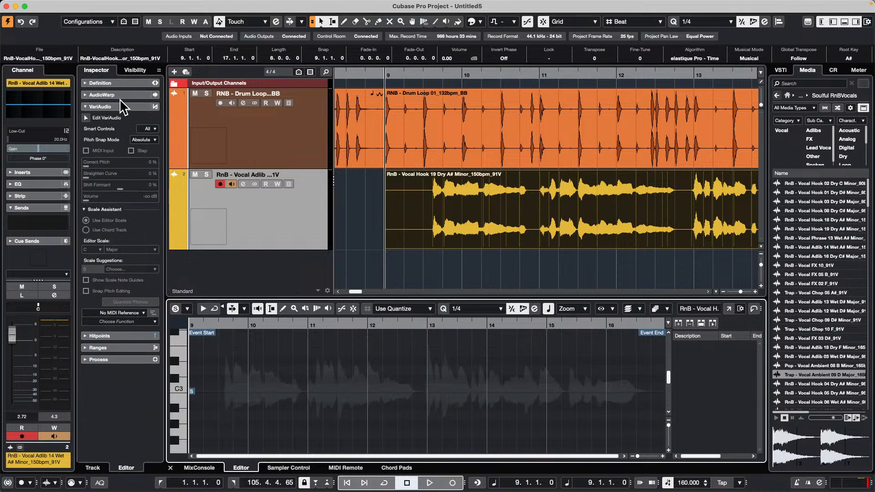
click(104, 336)
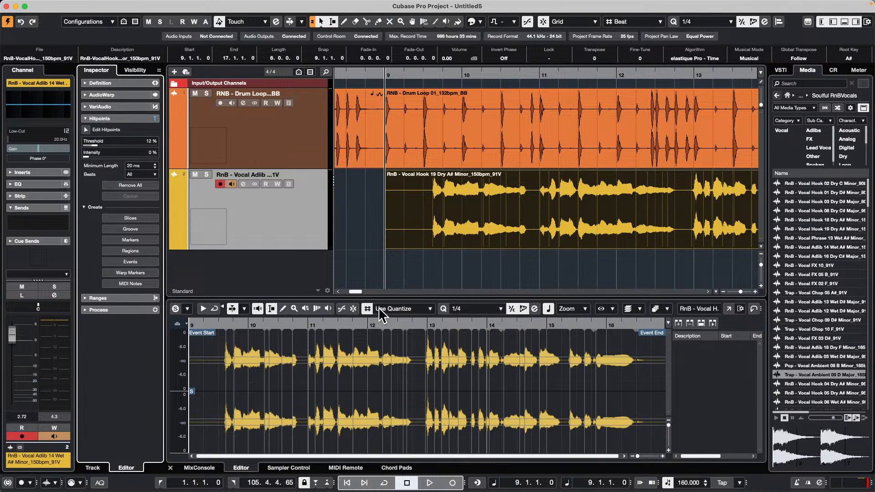
drag(89, 156, 84, 156)
drag(94, 146, 90, 144)
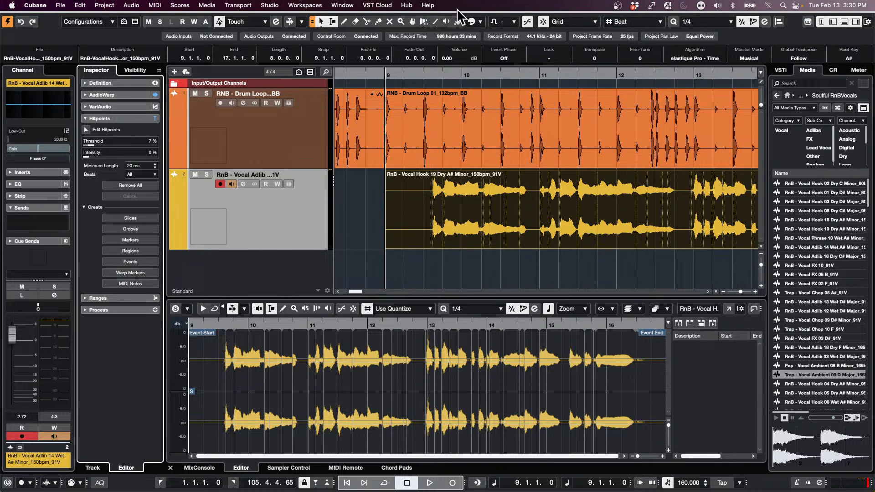
Step: Activate Free Warp and play the drums and vocal hook from 9.4 to around 11.3
click(424, 21)
click(424, 22)
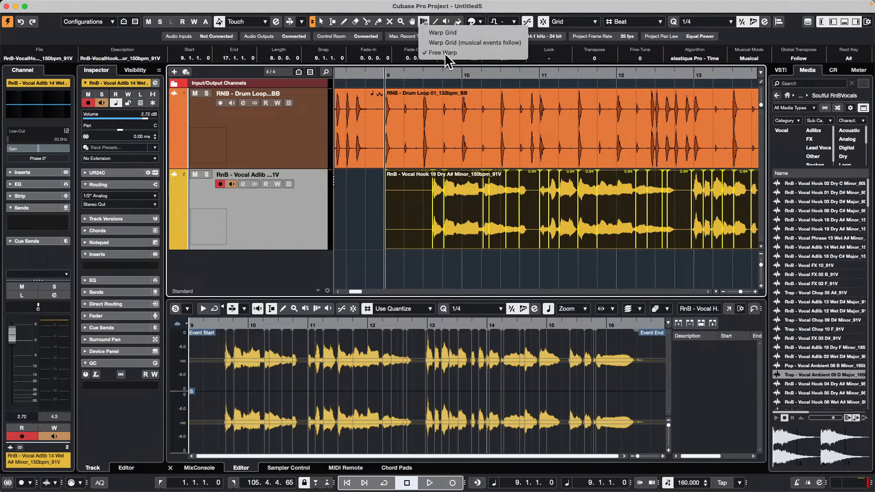
click(444, 53)
drag(519, 72, 531, 84)
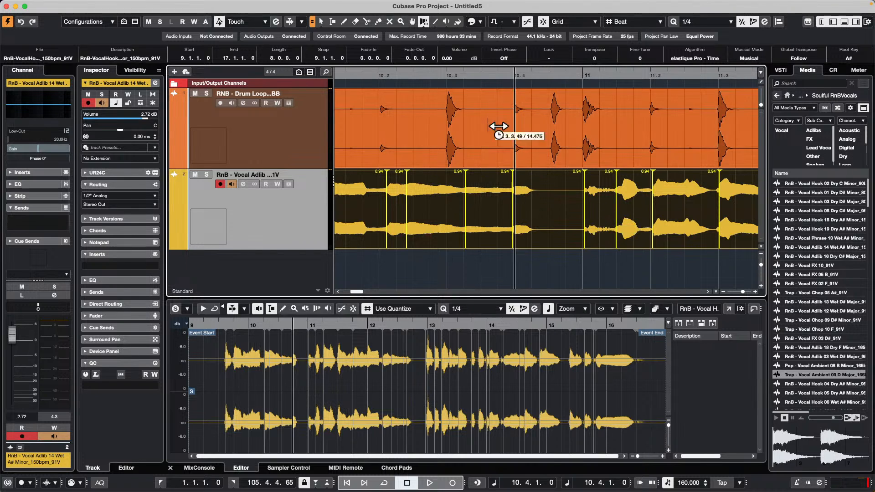
drag(488, 75, 488, 54)
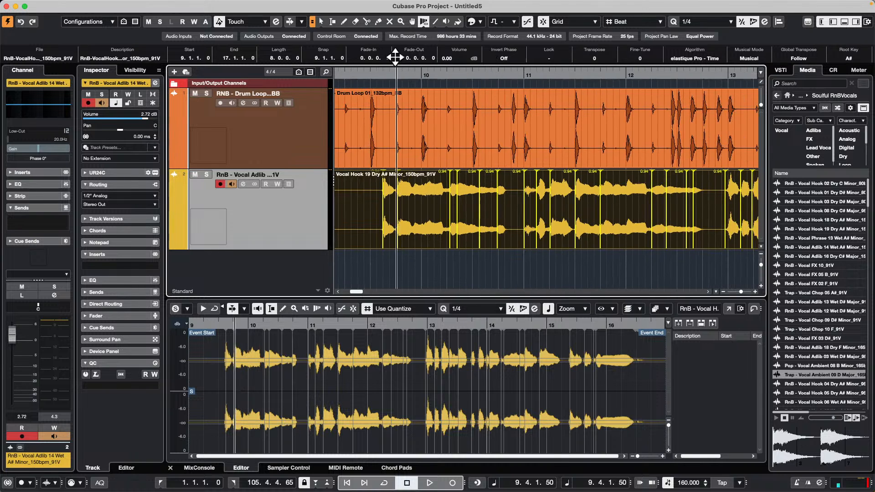
key(space)
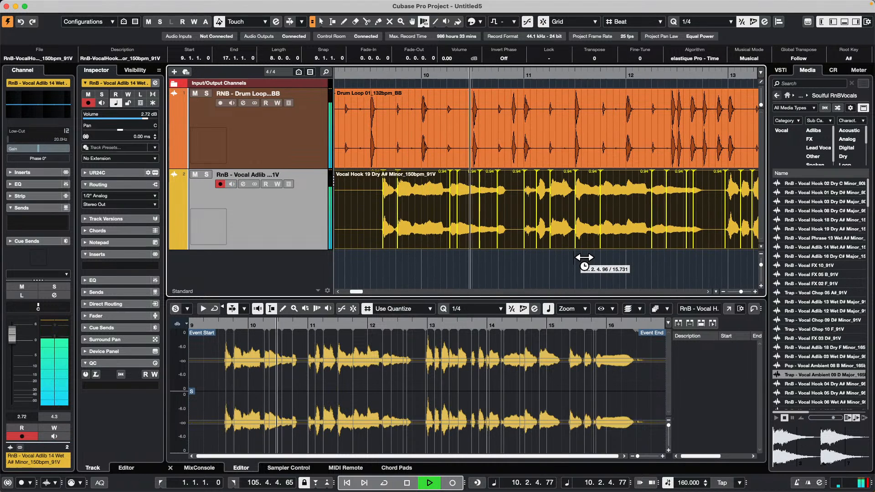
key(space)
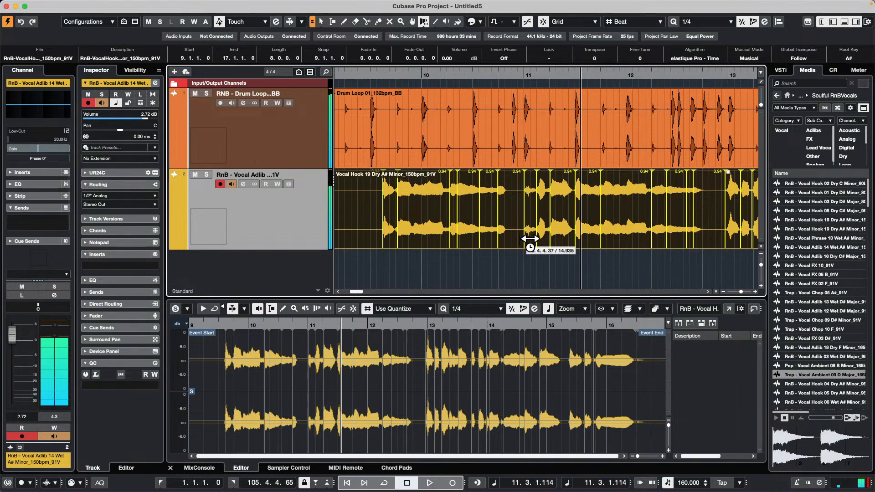
Step: Free-warp the vocal hook slightly earlier near bar 11 and stretch its 9.4 phrase to bar 10, then play it from bar 9
drag(532, 238, 523, 238)
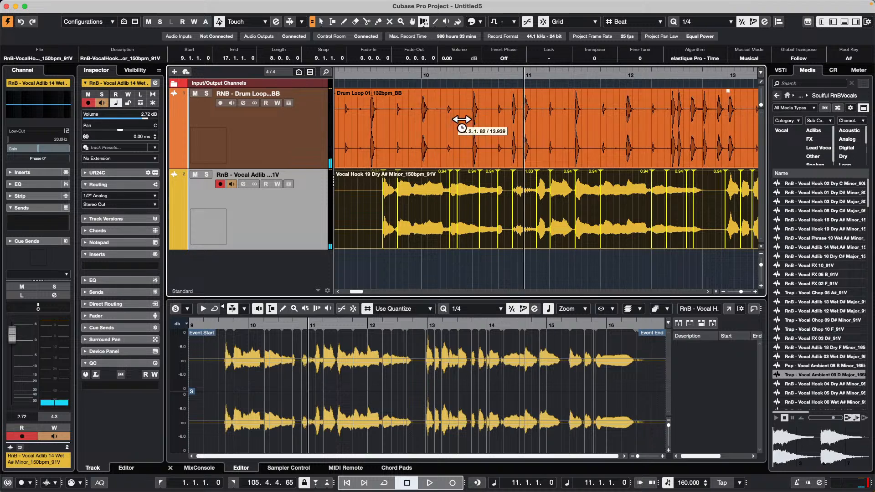
click(404, 219)
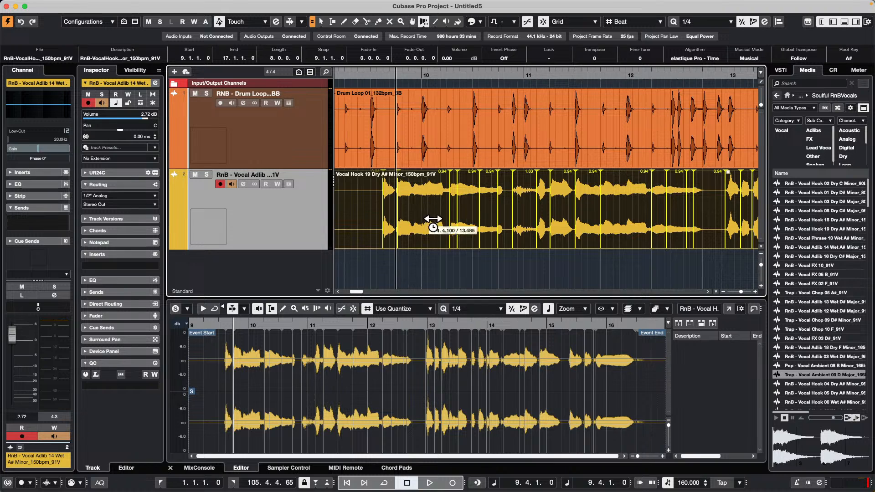
drag(408, 222, 430, 221)
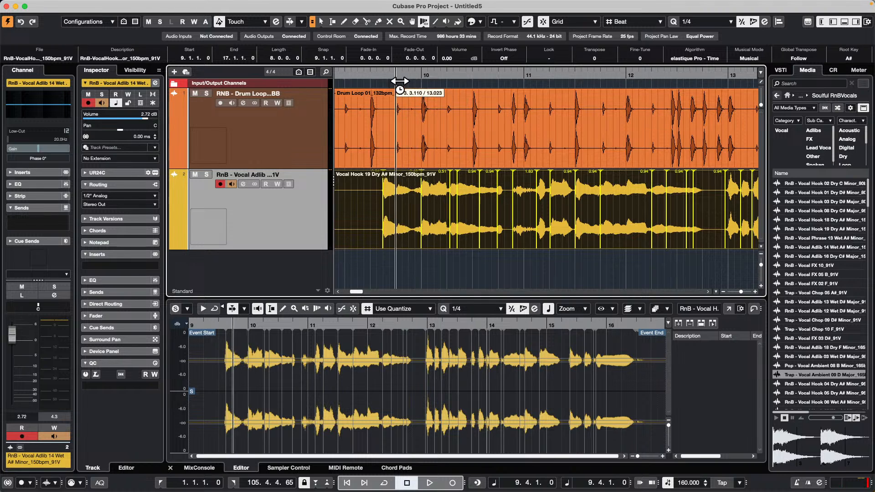
drag(388, 74, 371, 84)
key(space)
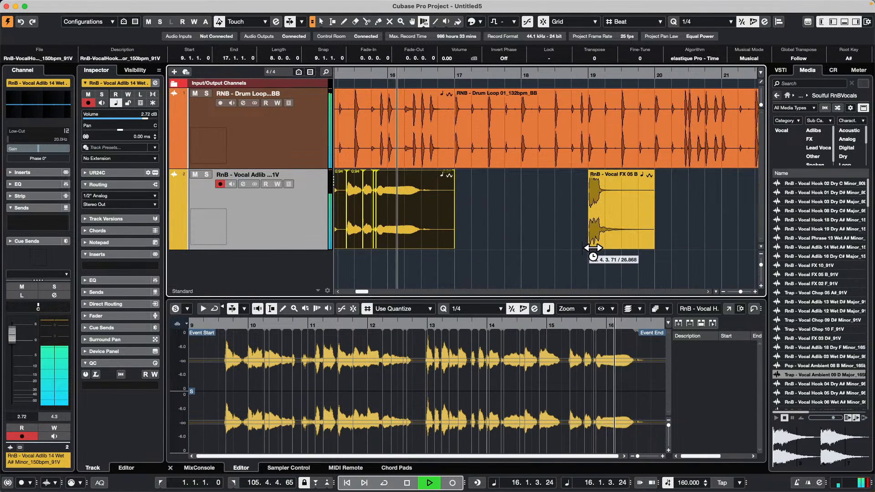
key(space)
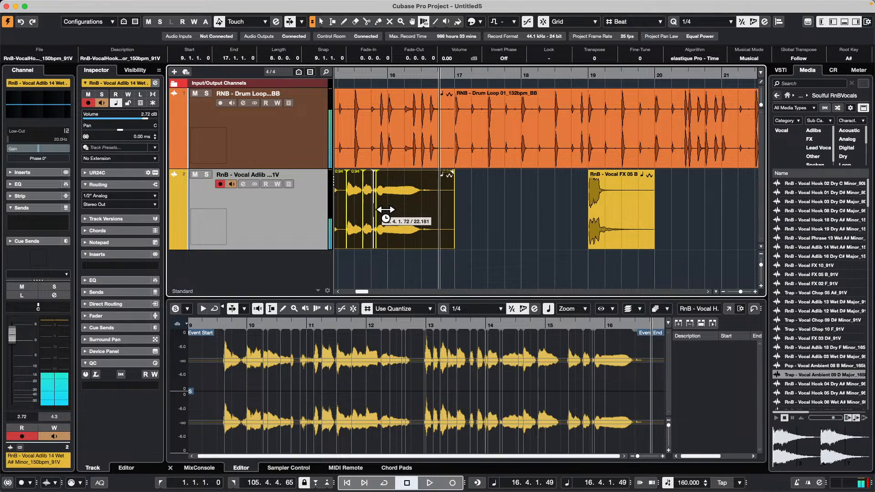
Step: Free-warp the vocal hook's phrase between bars 14 and 15, and switch back to the Object Selection tool
key(KP_Subtract)
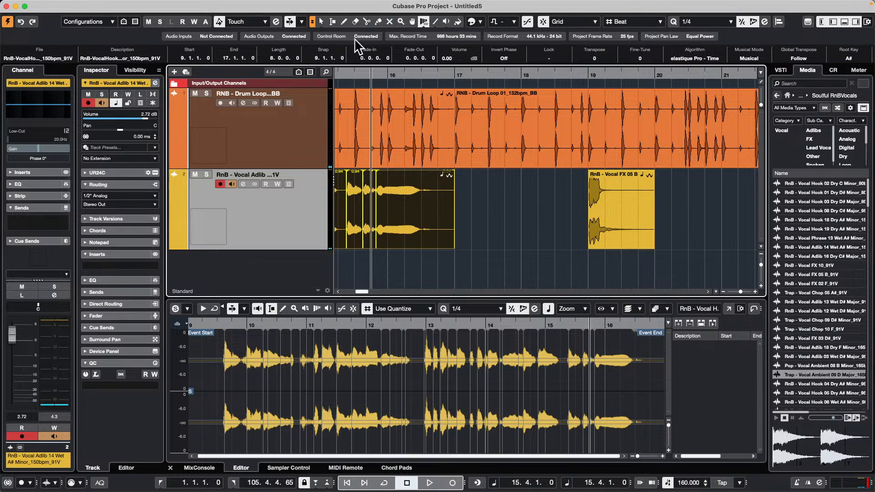
drag(344, 73, 385, 72)
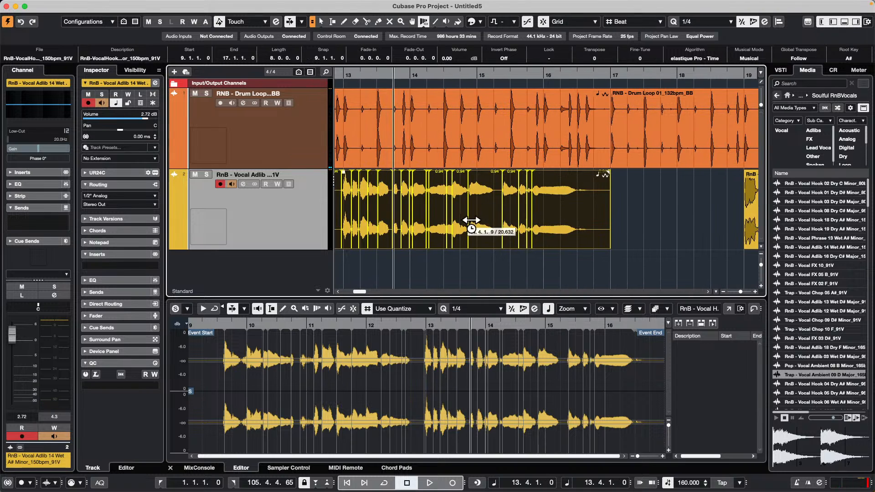
mouse_move(469, 221)
mouse_down()
mouse_move(477, 220)
mouse_move(451, 223)
mouse_up()
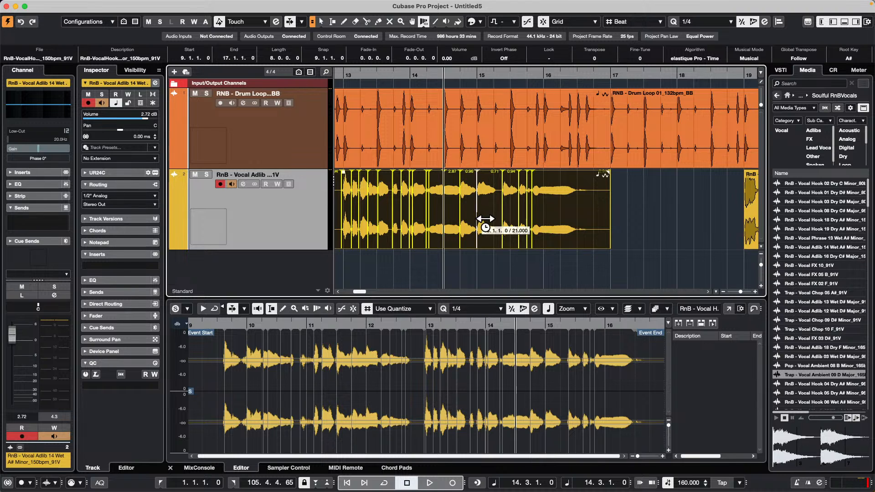
right_click(472, 220)
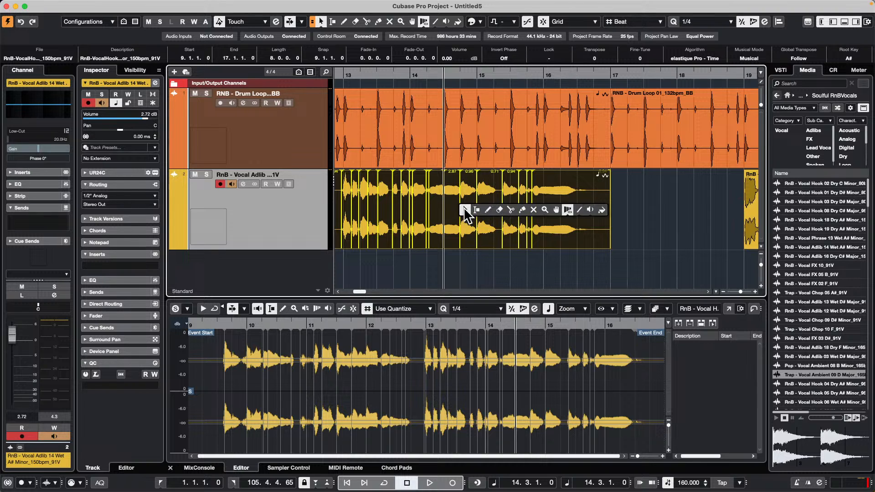
click(464, 205)
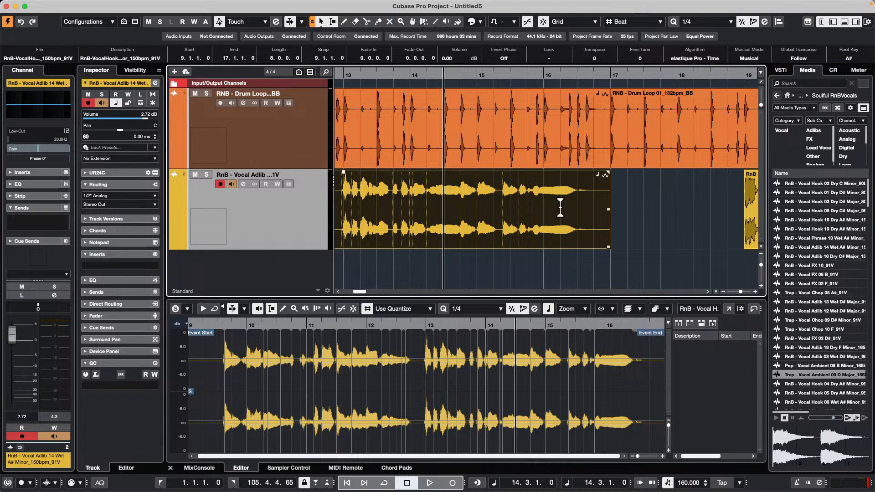
Step: Locate the Prepare Archive command for the project's media and check the Project Setup settings without changing them
click(619, 143)
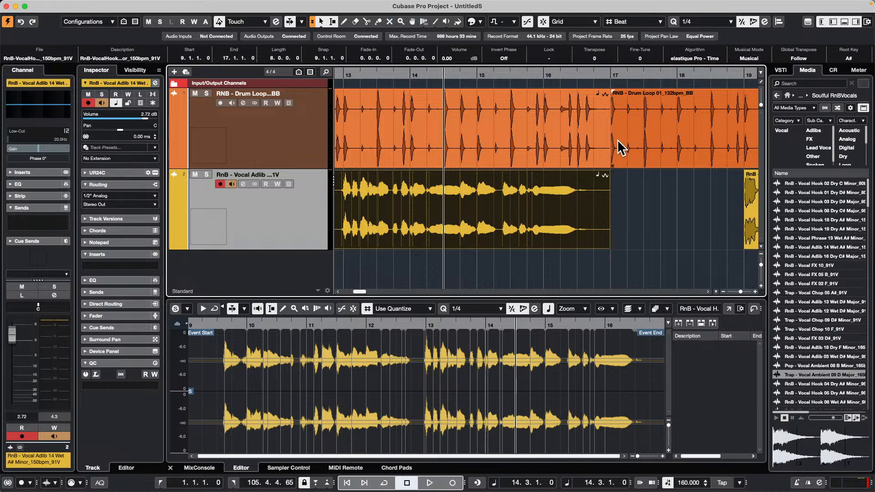
click(75, 6)
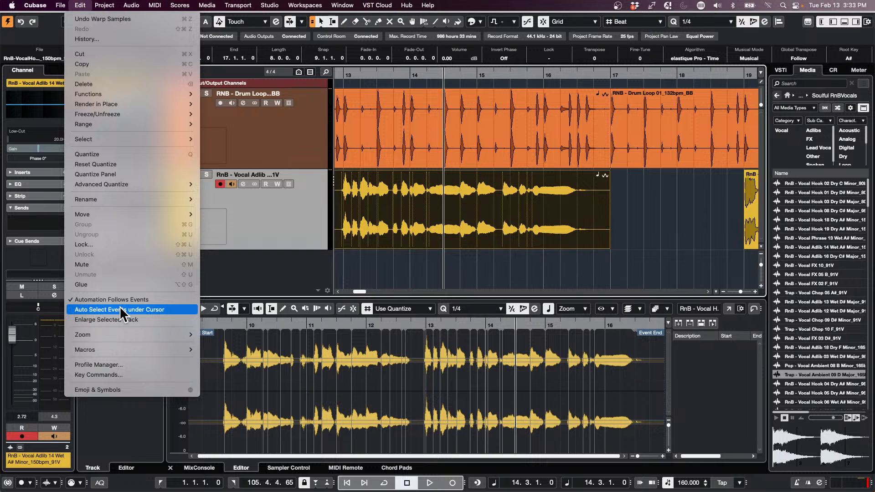
click(361, 229)
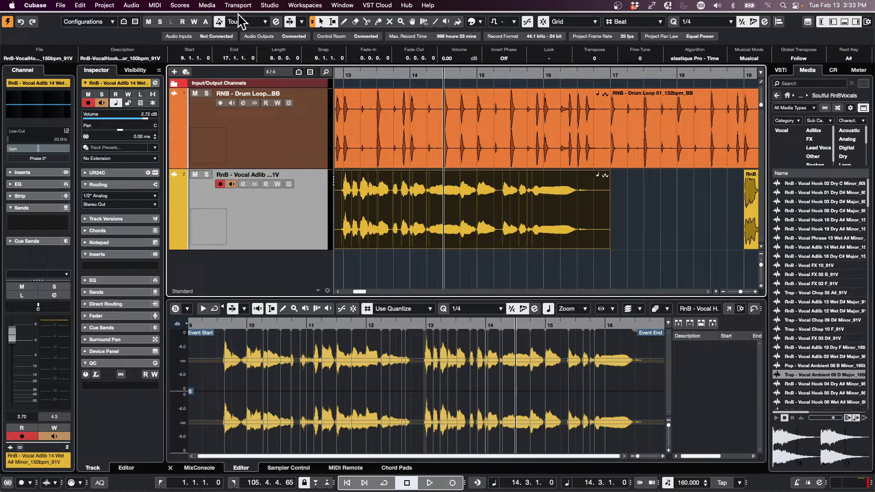
click(206, 7)
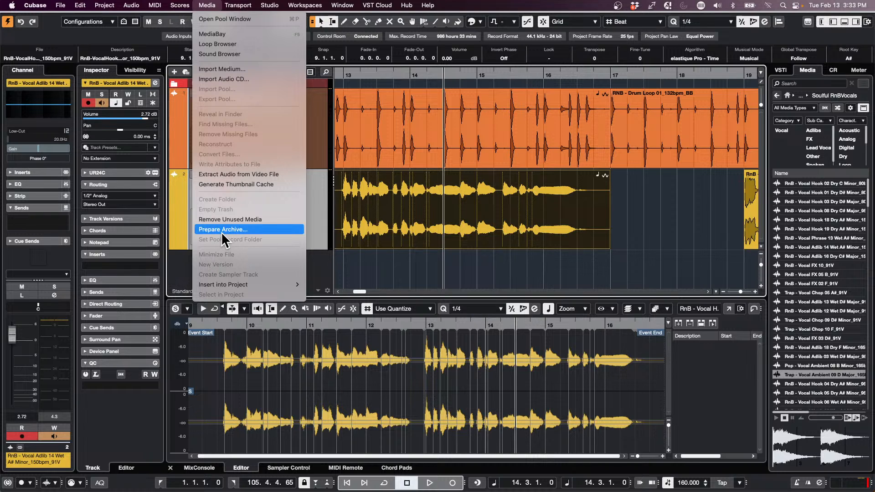
click(364, 182)
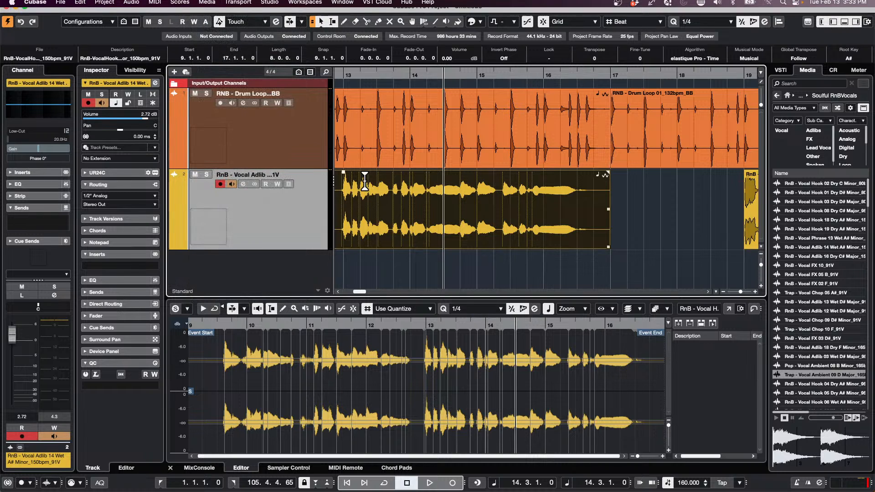
key(shift+s)
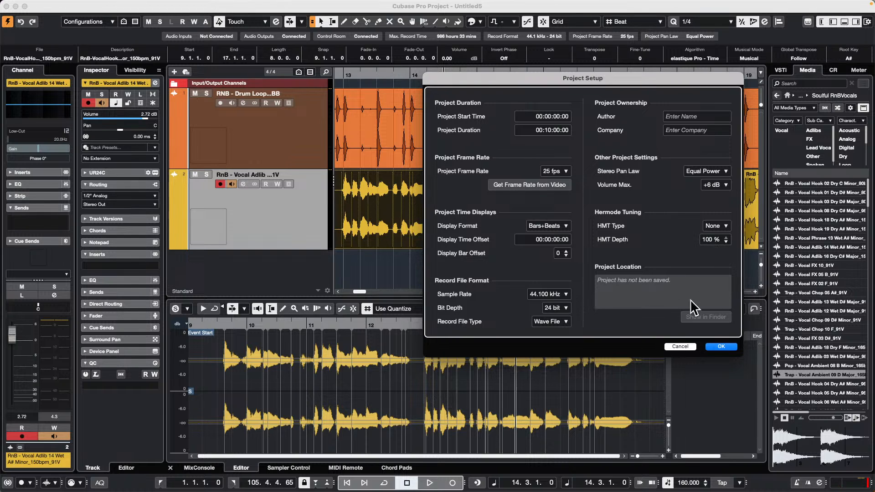
click(686, 346)
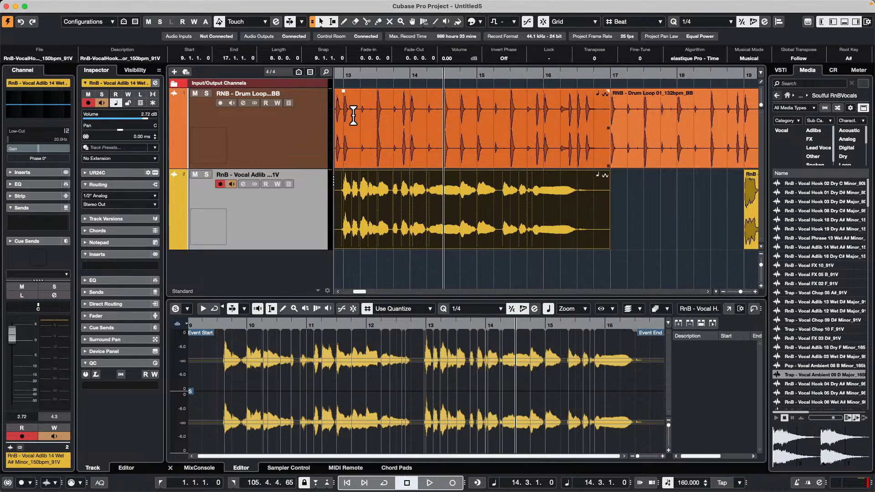
Step: Look up the Prepare Archive command again and find the Back up Project command
click(238, 5)
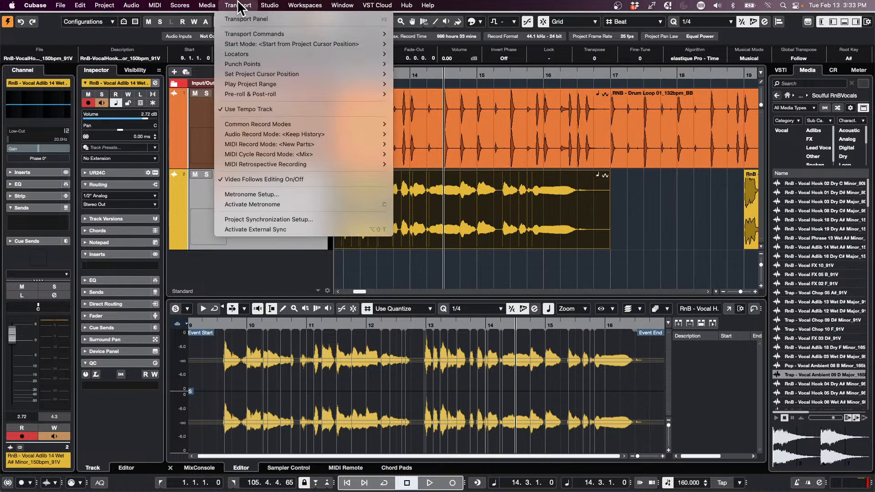
mouse_move(210, 6)
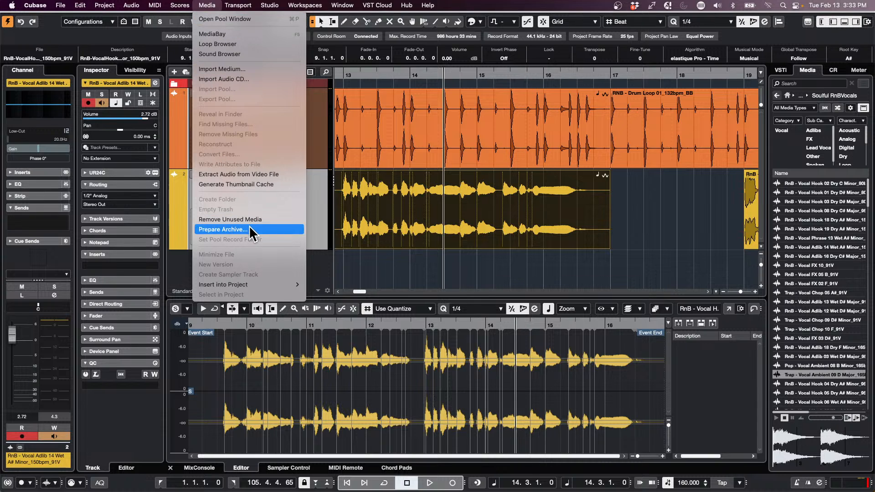
click(423, 252)
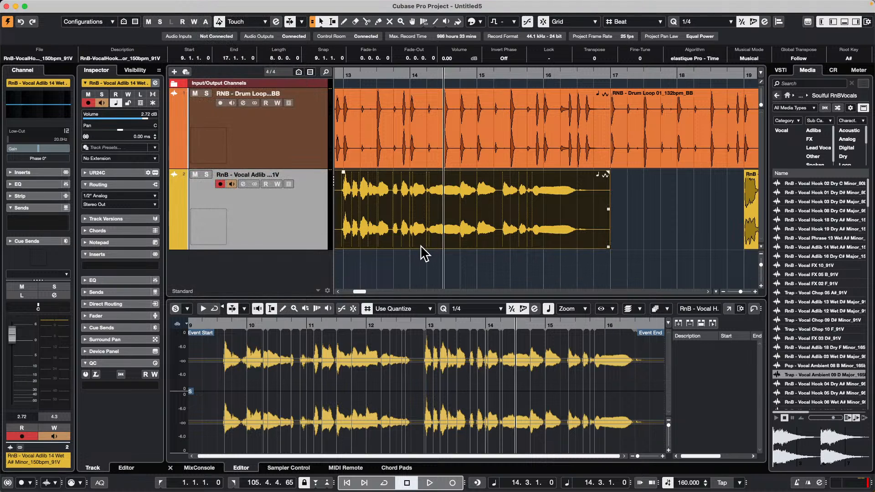
click(416, 250)
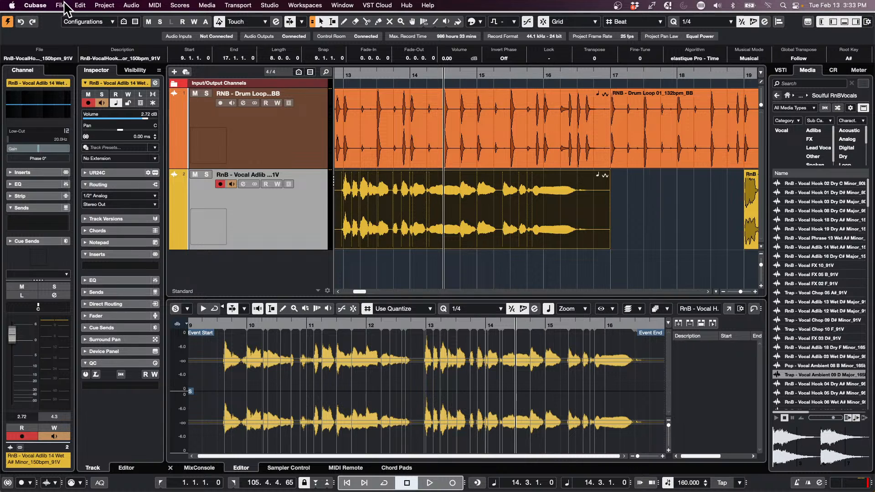
click(63, 5)
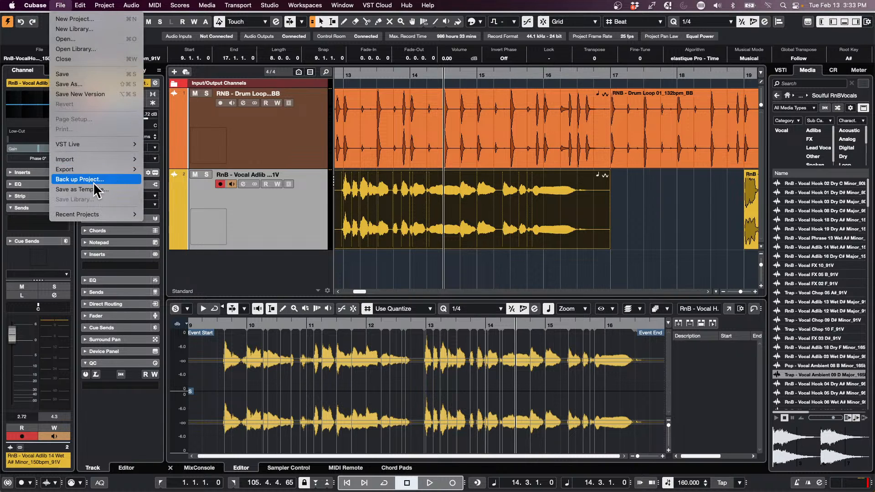
Step: Start a project backup into a new folder named backup inside February 2 2024
click(123, 180)
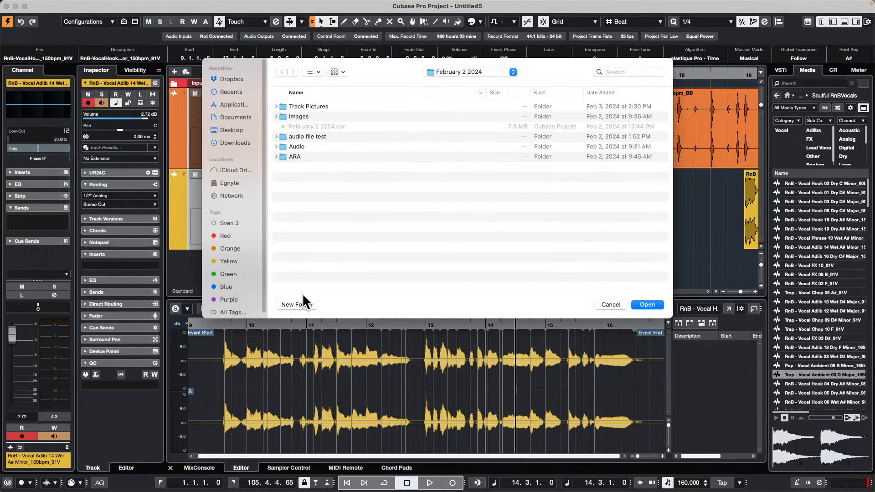
click(297, 305)
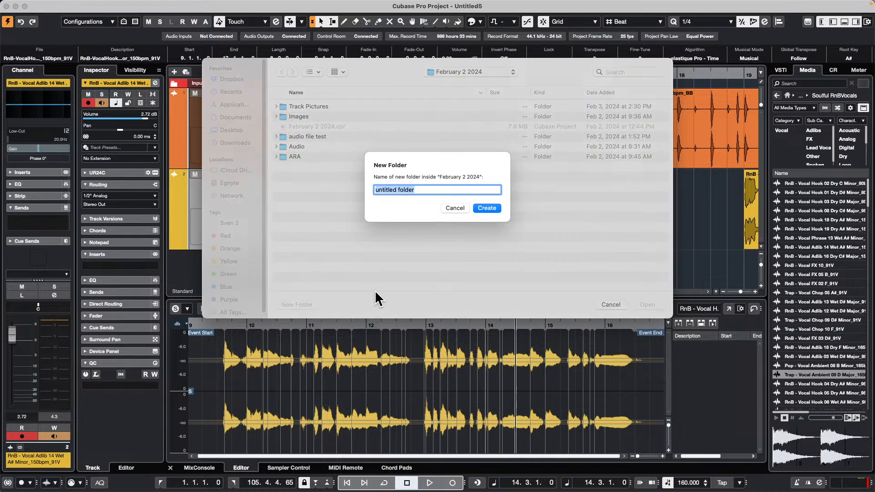
text(backup)
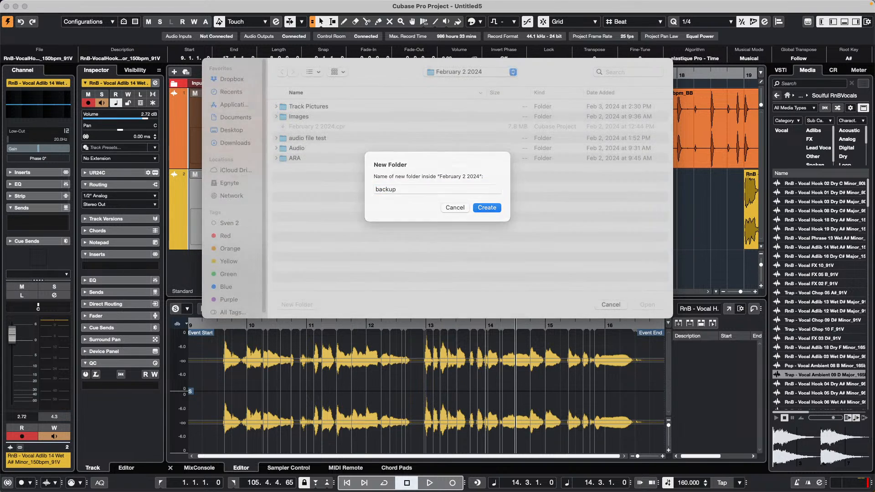
key(Return)
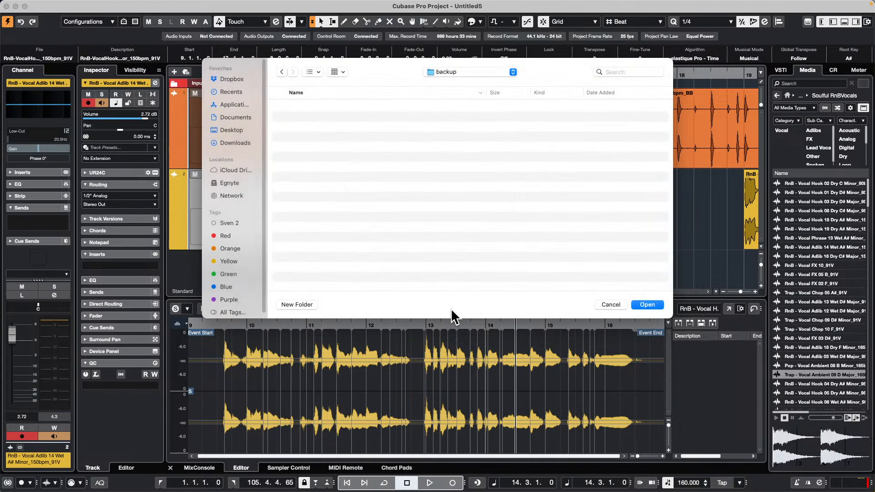
click(647, 305)
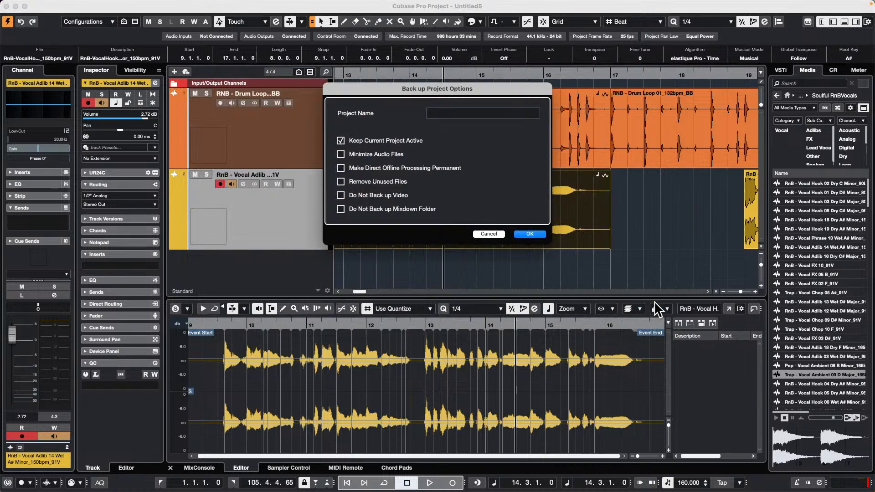
Step: Name the backup project Feb 13, try Minimize Audio Files, Remove Unused Files and the video and mixdown exclusions, and cancel the backup
click(445, 112)
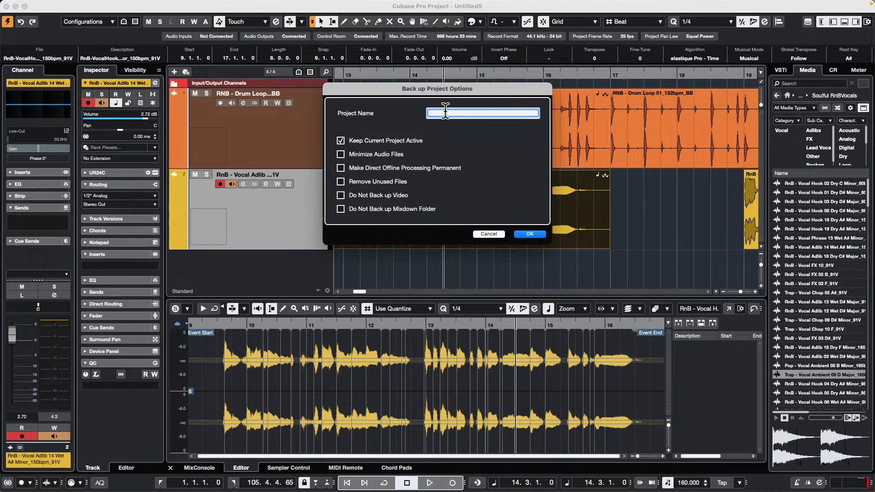
text(Feb 13)
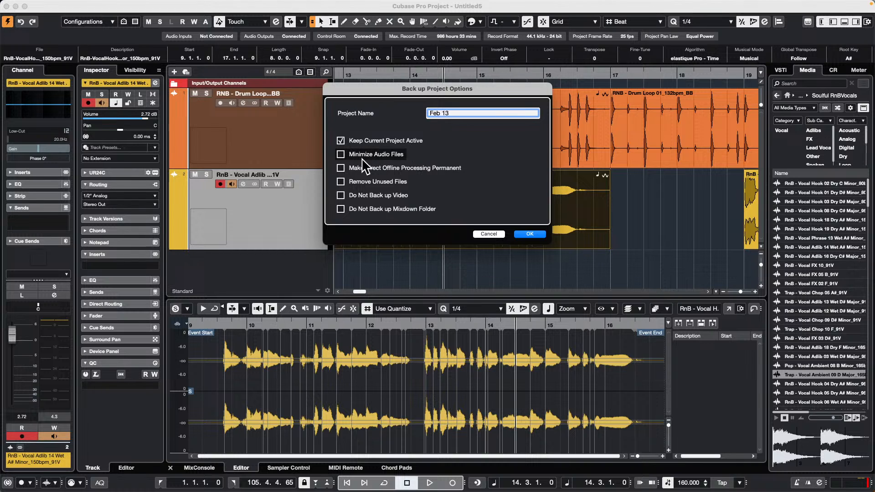
click(340, 154)
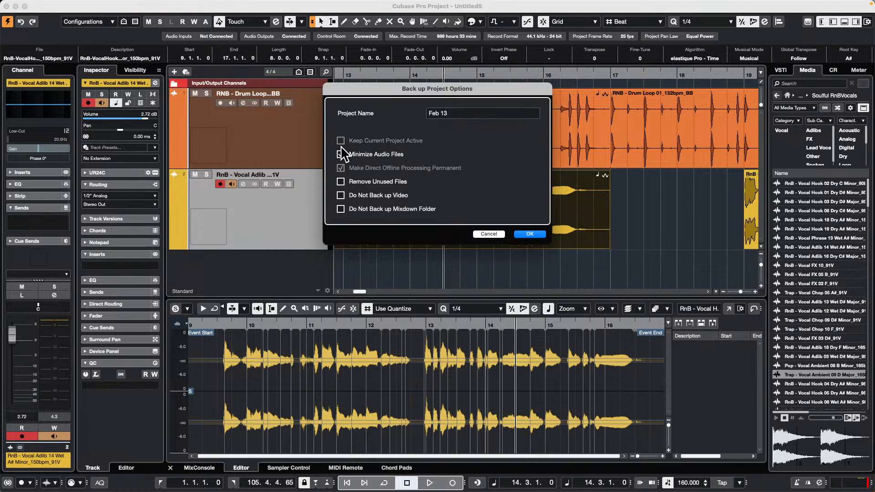
click(341, 182)
click(341, 195)
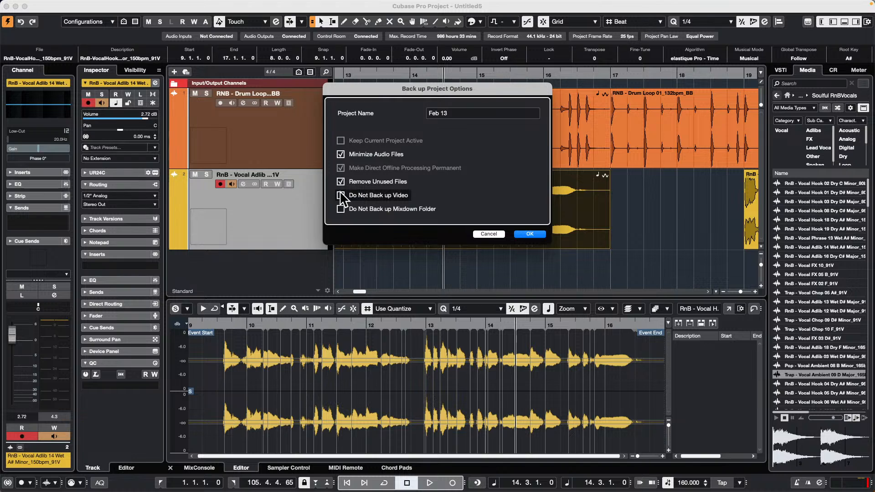
click(339, 208)
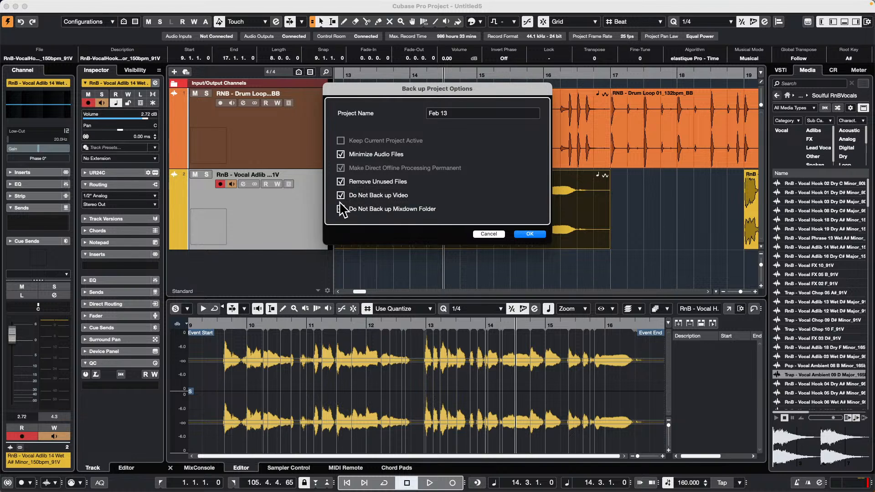
click(340, 196)
click(341, 209)
click(488, 234)
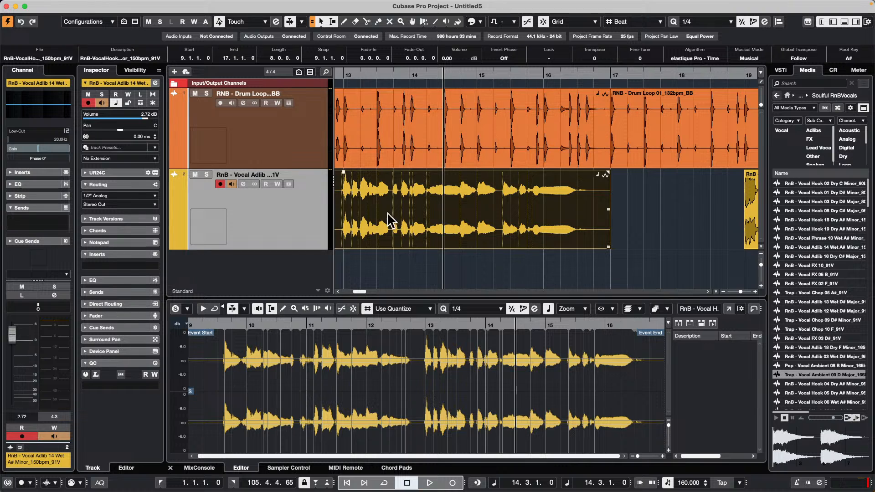
Step: Add one instrument track with no VST instrument below the vocal track
right_click(248, 213)
mouse_move(356, 217)
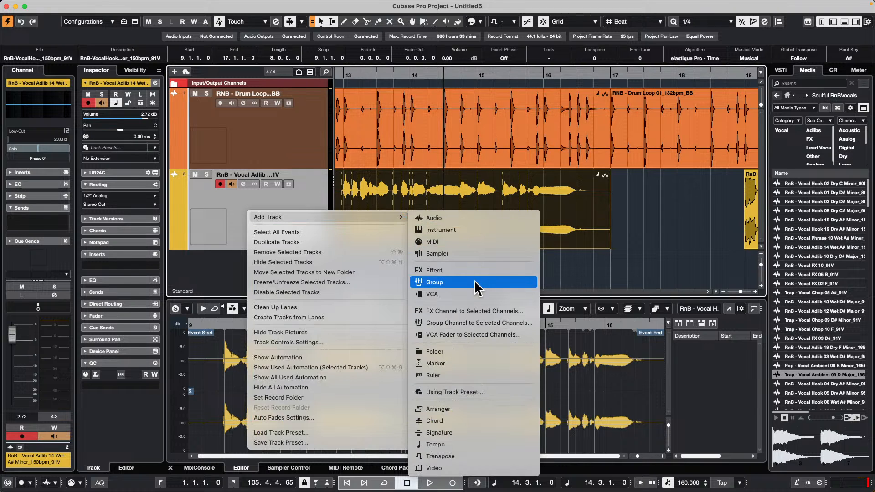
click(490, 231)
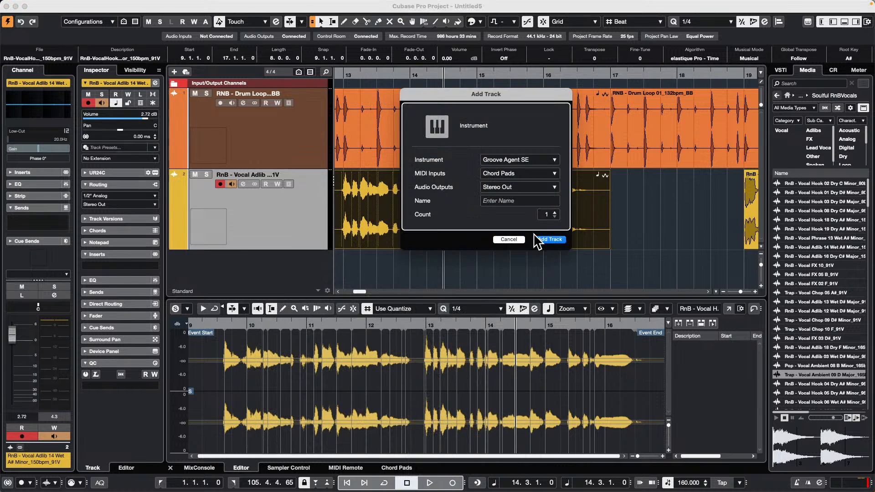
click(522, 161)
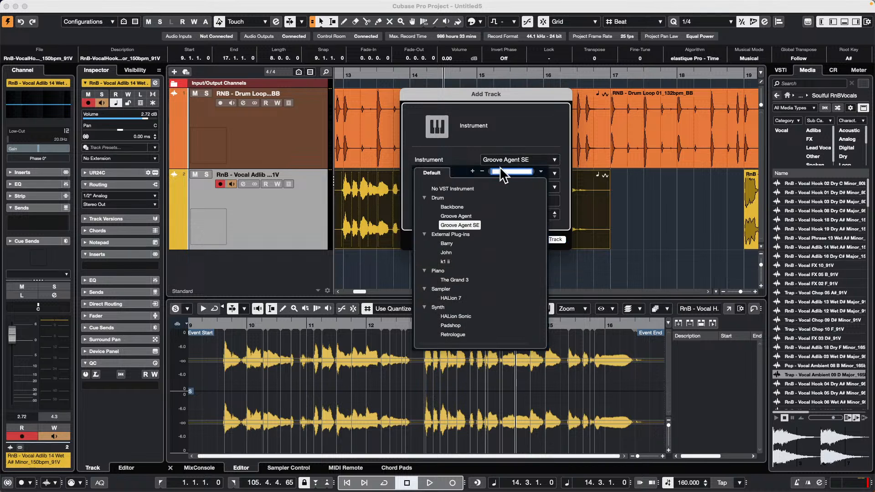
click(504, 172)
click(550, 240)
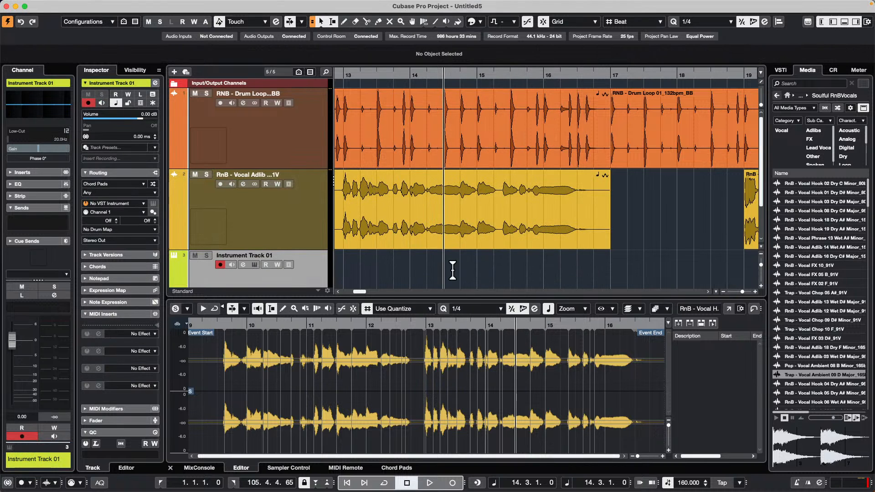
Step: Draw a MIDI part from bar 13 to about bar 32 on the instrument track and open it in the Key Editor
right_click(401, 272)
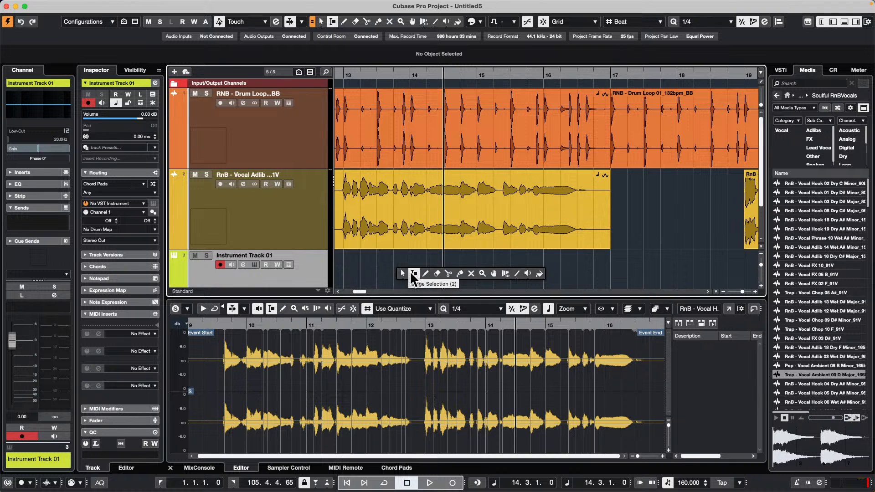
click(418, 273)
drag(353, 273, 795, 278)
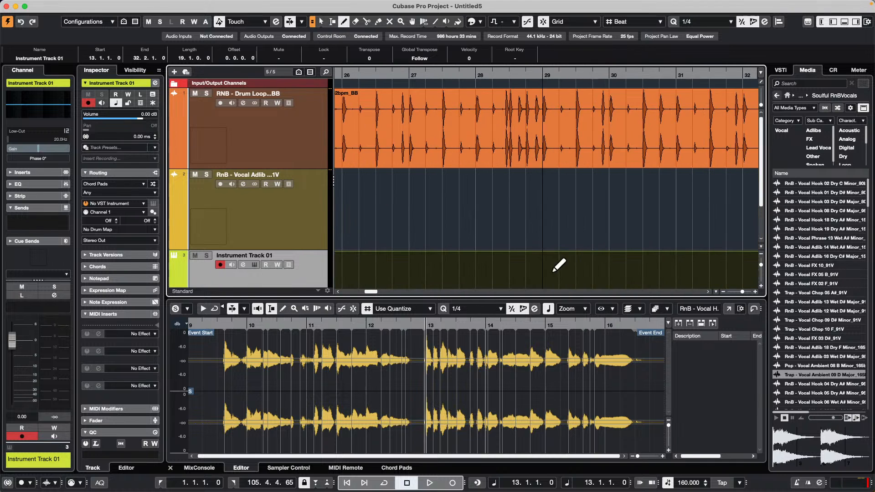
key(1)
click(538, 280)
scroll(529, 217, down, 3)
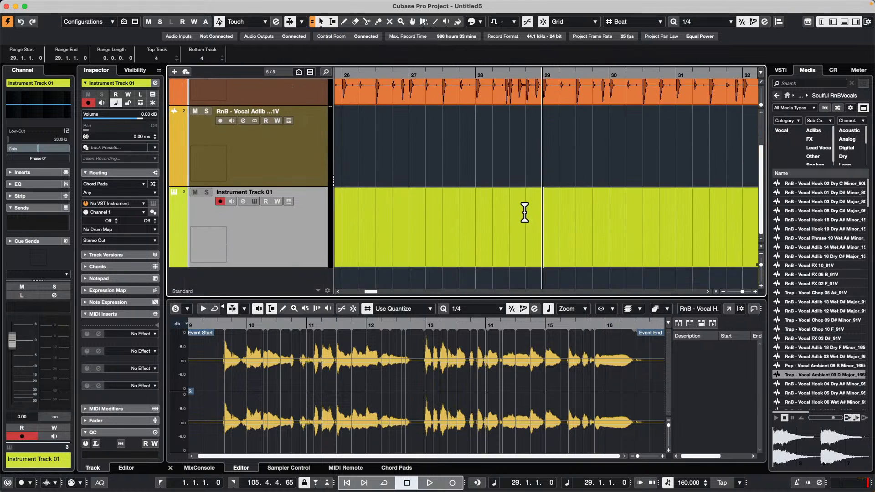
click(516, 237)
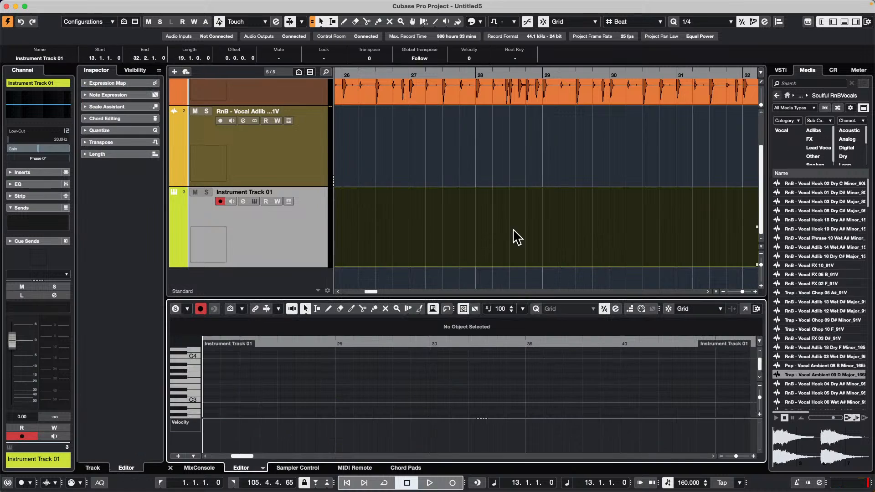
Step: Draw notes of varied pitches and lengths across the MIDI part, mostly between C2 and C4, and vary their velocities
right_click(326, 384)
click(355, 377)
drag(293, 387, 331, 386)
drag(333, 386, 400, 373)
drag(413, 382, 442, 386)
drag(494, 397, 499, 397)
drag(537, 375, 560, 361)
drag(592, 298, 587, 236)
drag(290, 386, 311, 386)
drag(351, 381, 366, 380)
drag(395, 364, 397, 364)
drag(435, 361, 525, 368)
drag(541, 371, 558, 371)
drag(607, 371, 664, 344)
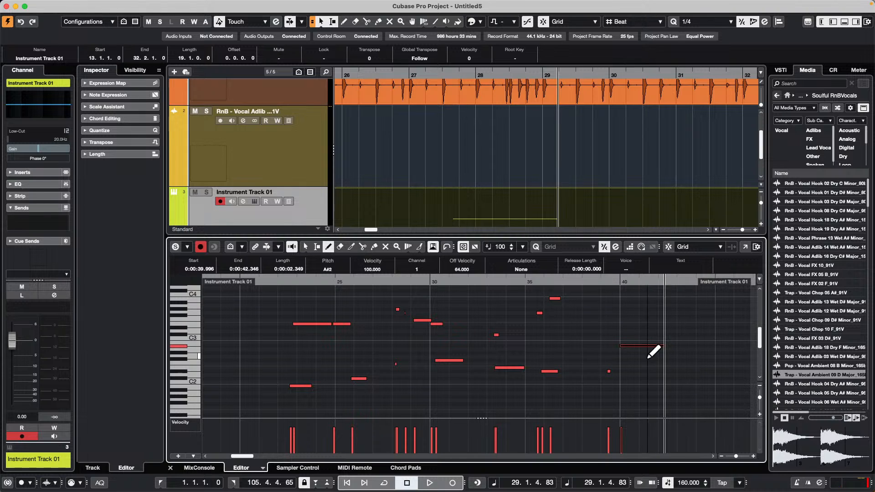
mouse_move(348, 438)
mouse_down()
mouse_move(433, 451)
mouse_move(528, 427)
mouse_move(586, 426)
mouse_move(613, 438)
mouse_up()
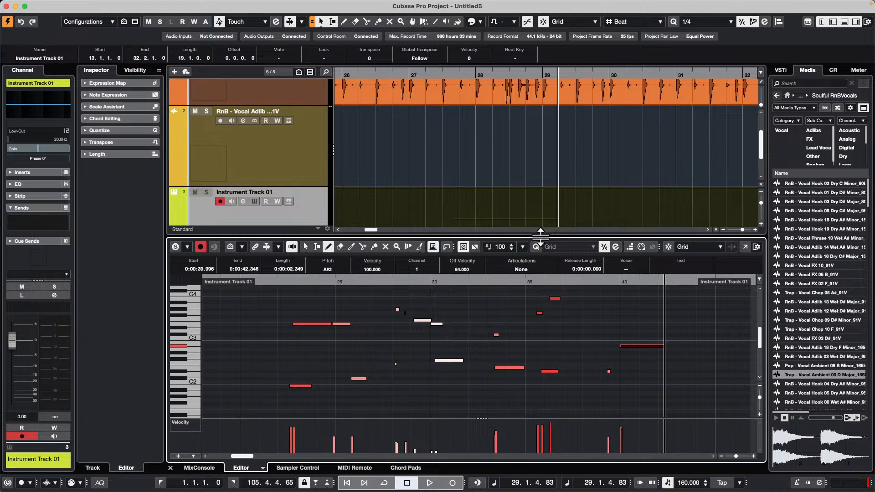
Step: Enlarge the Key Editor, open it in its own window, and set the event colors to Pitch
drag(539, 237, 539, 222)
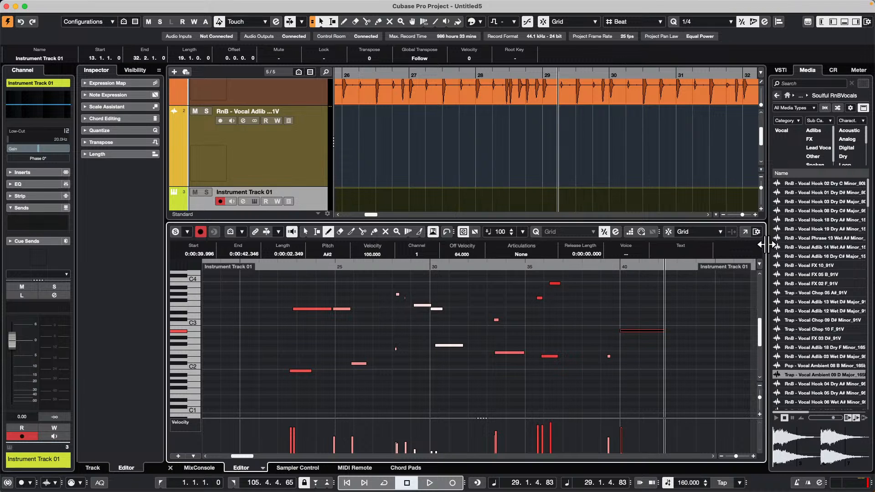
click(746, 232)
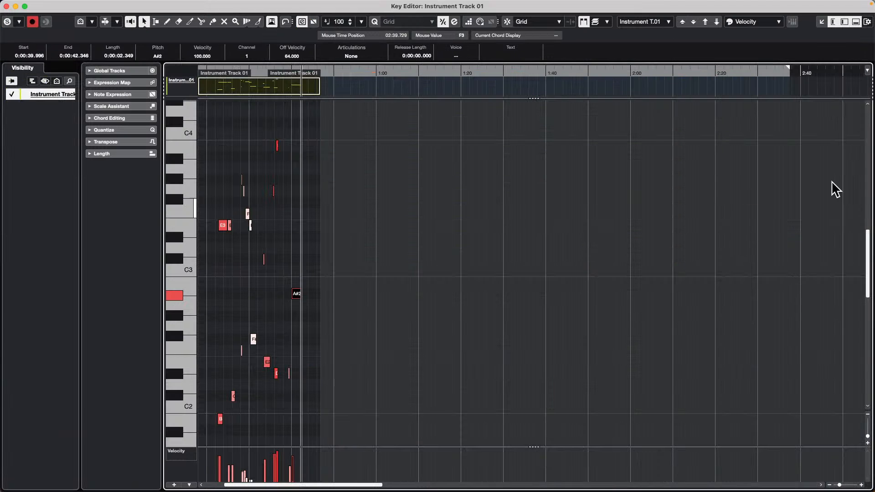
click(778, 23)
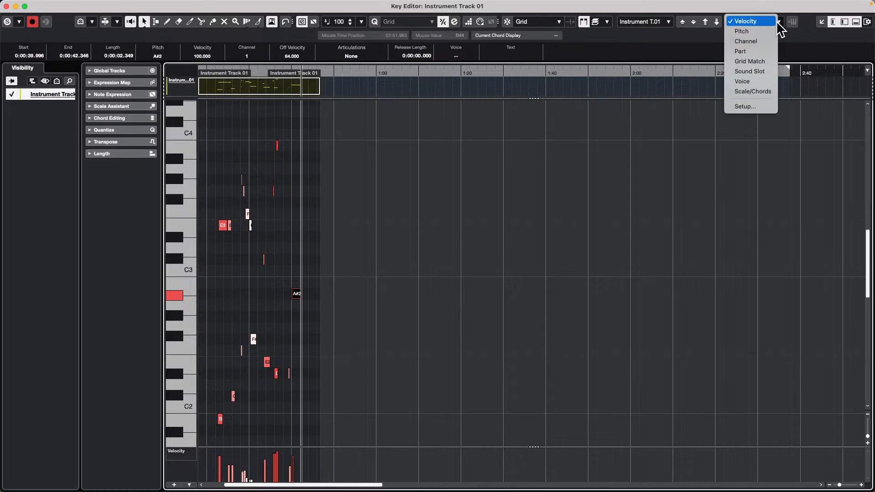
click(822, 152)
click(751, 22)
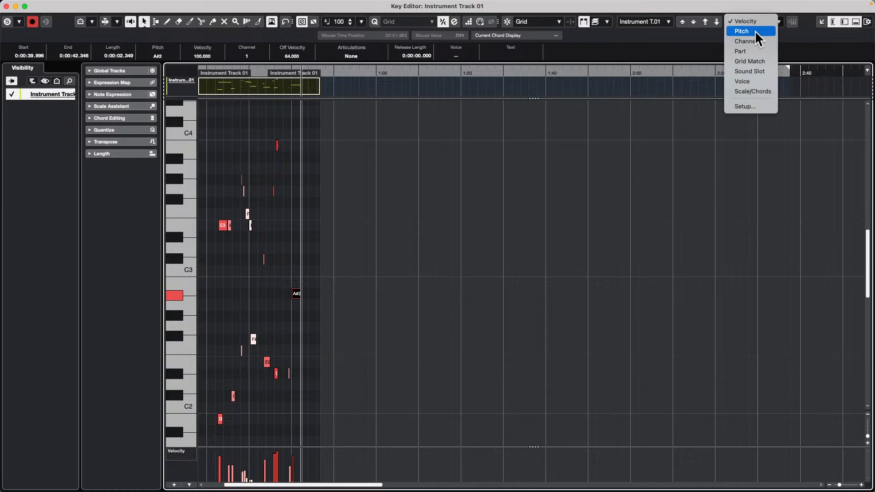
click(756, 32)
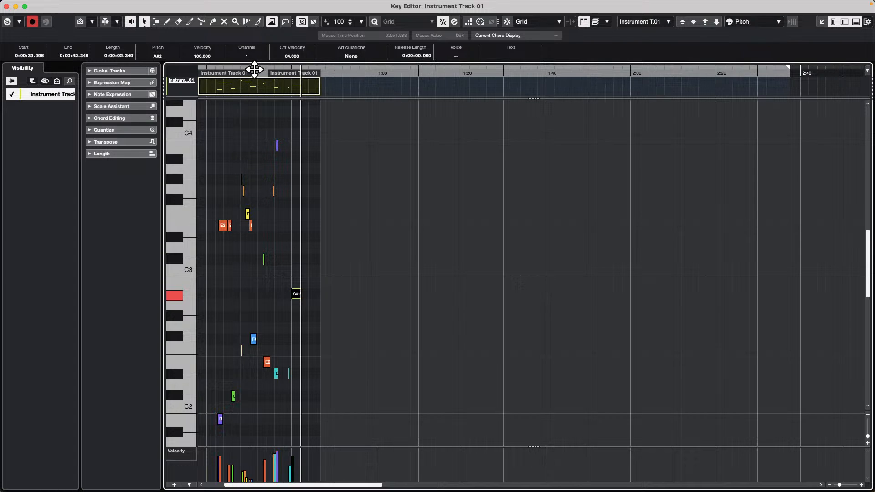
Step: Return the Key Editor to the project window's lower zone and hide the right zone with the media browser
drag(229, 70, 221, 119)
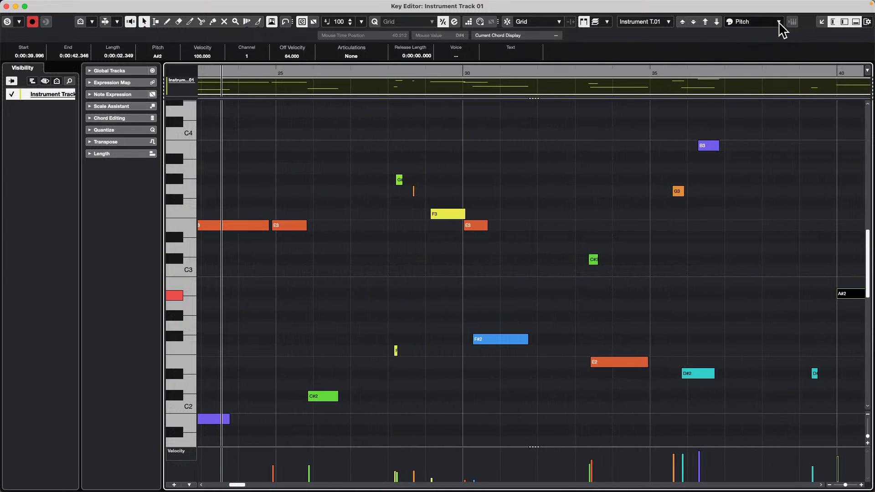
click(823, 22)
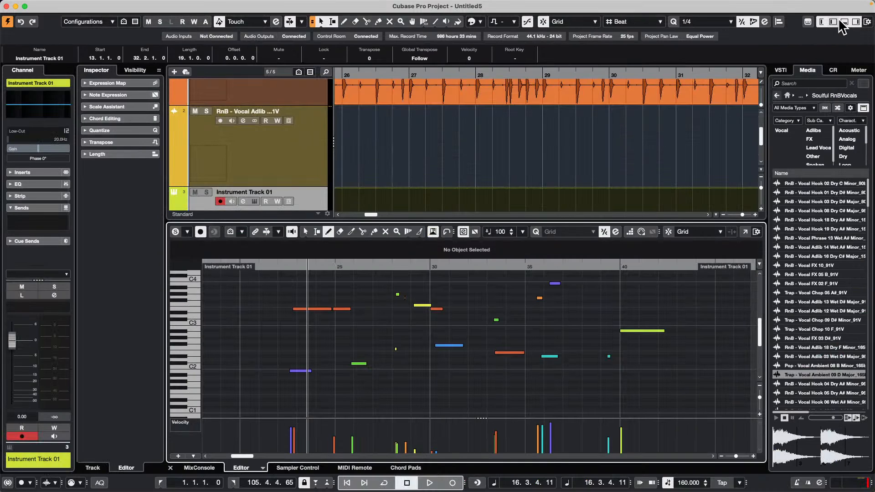
click(856, 22)
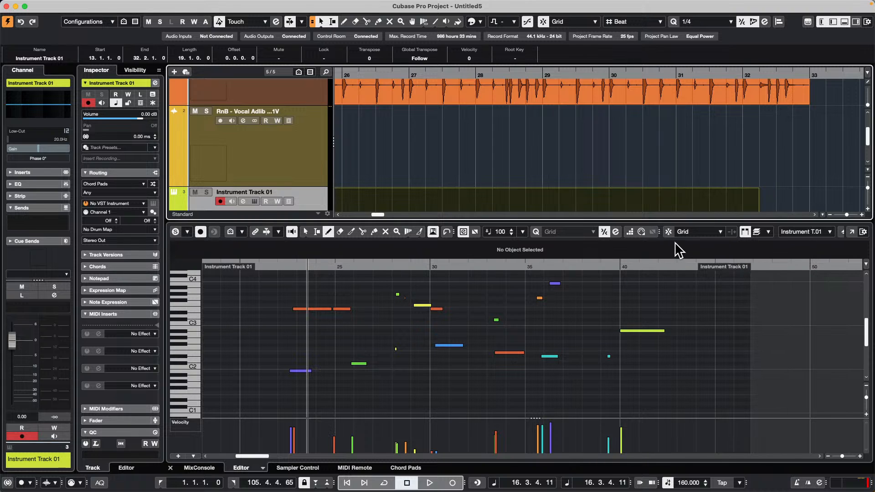
Step: Open the Key Editor's toolbar setup and remove Independent Track Loop from the shown items
click(863, 232)
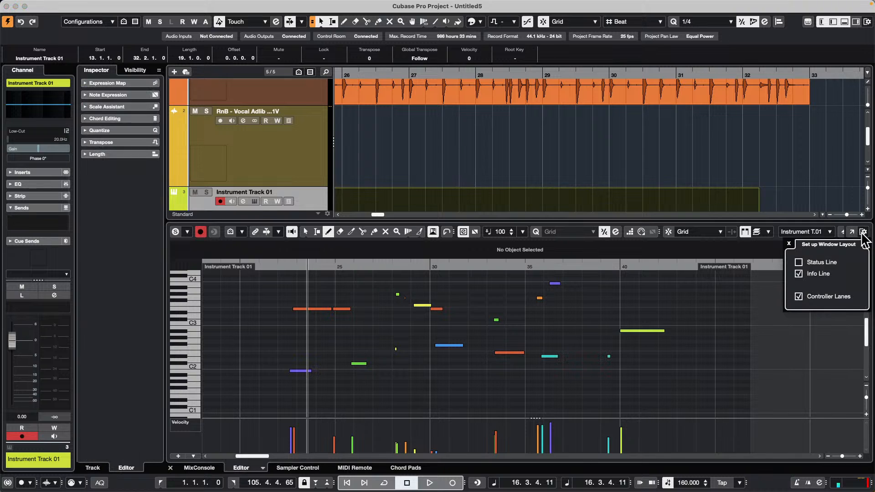
right_click(777, 236)
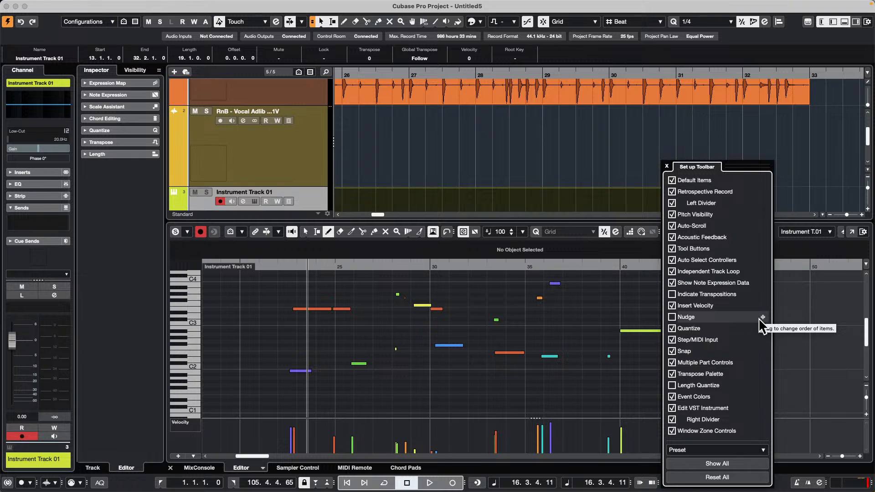
click(820, 316)
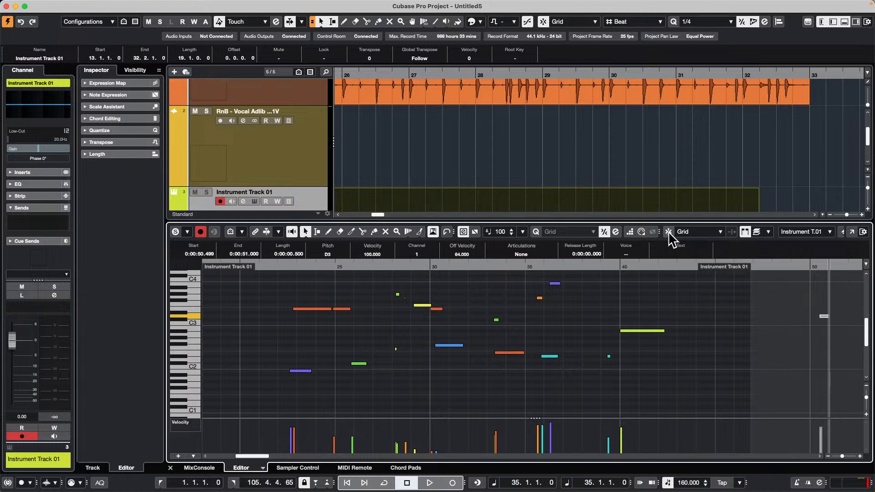
right_click(685, 236)
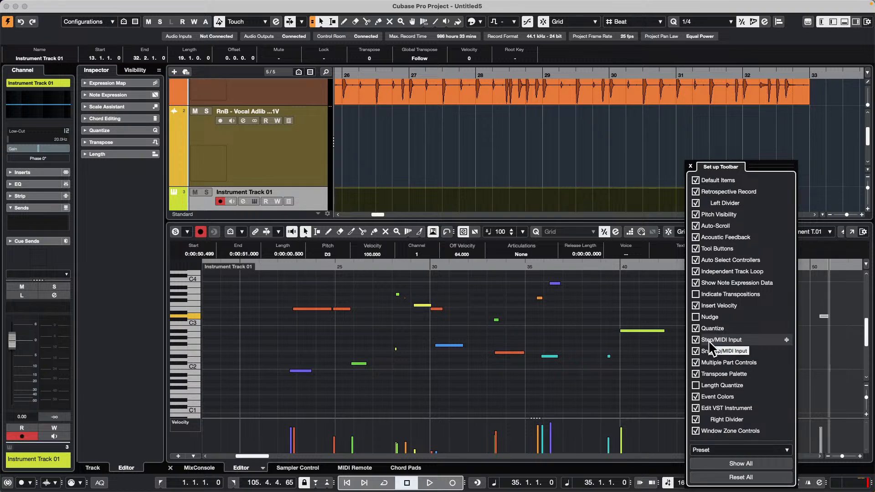
click(697, 271)
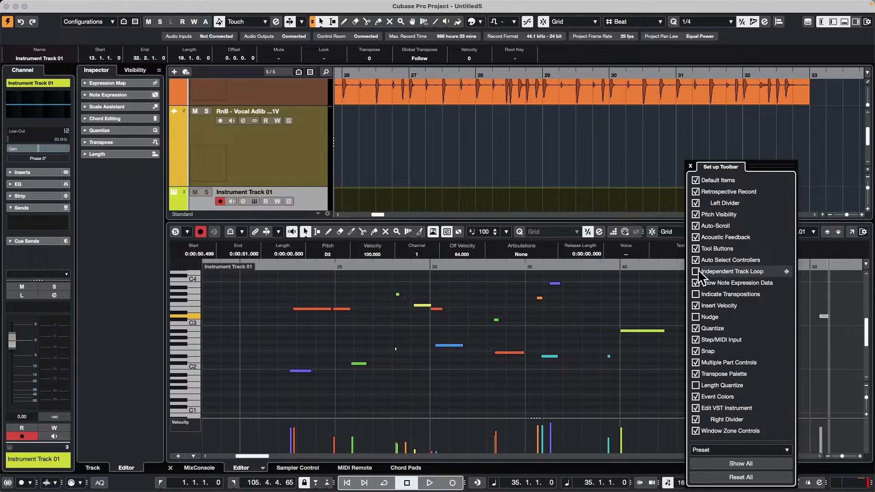
click(694, 316)
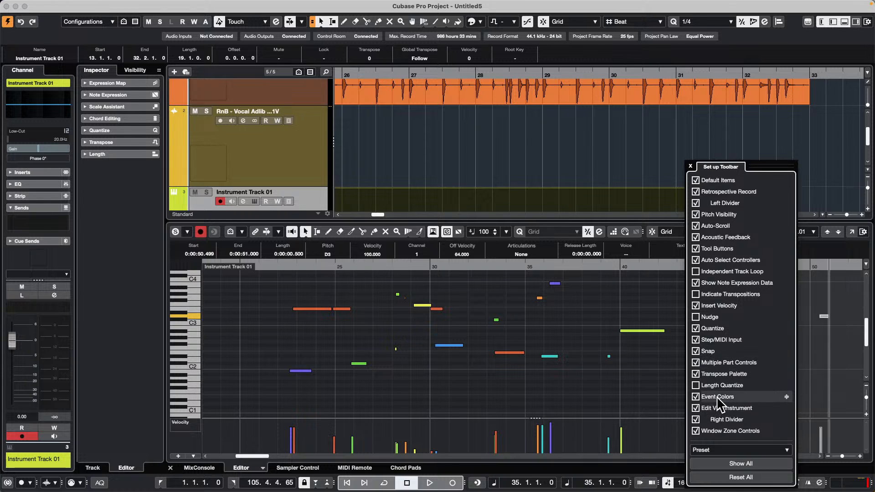
Step: Move Event Colors up in the toolbar item order so it sits directly above Snap, and close the toolbar setup
drag(717, 396, 789, 347)
click(691, 166)
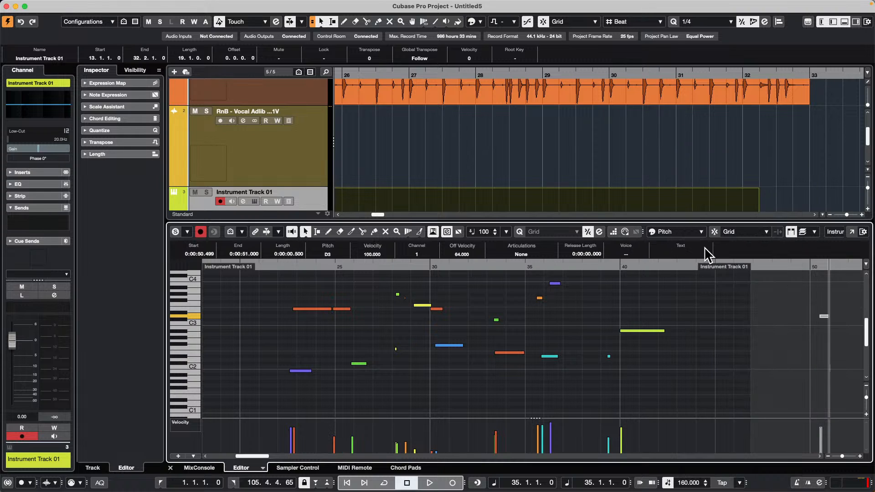
Step: Try the event color schemes Channel, Part and Sound Slot on the notes, and return to Pitch
click(701, 233)
click(688, 240)
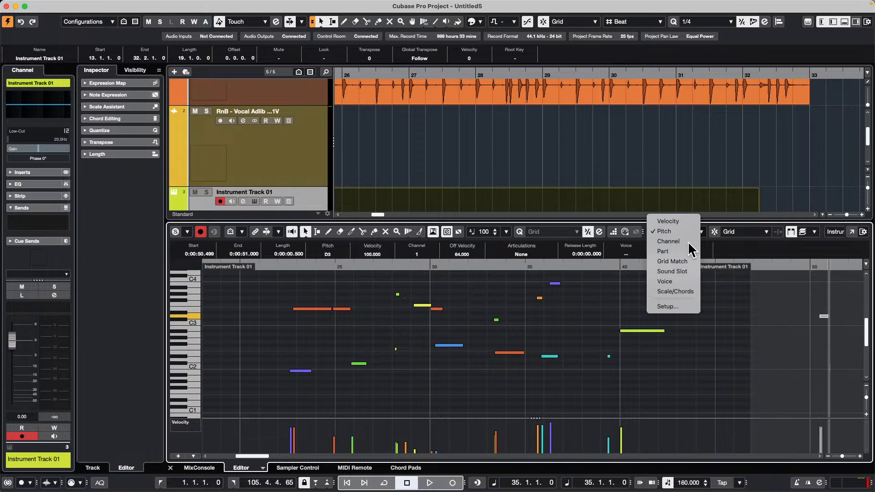
click(686, 227)
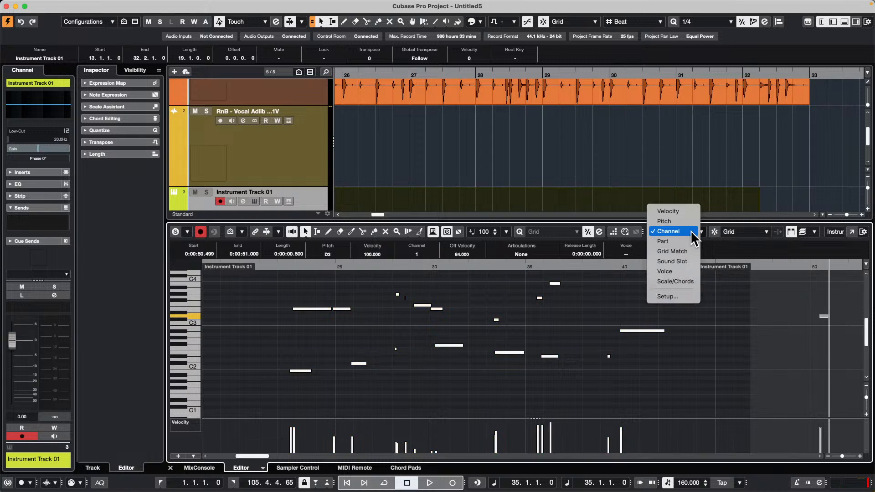
click(688, 243)
click(701, 233)
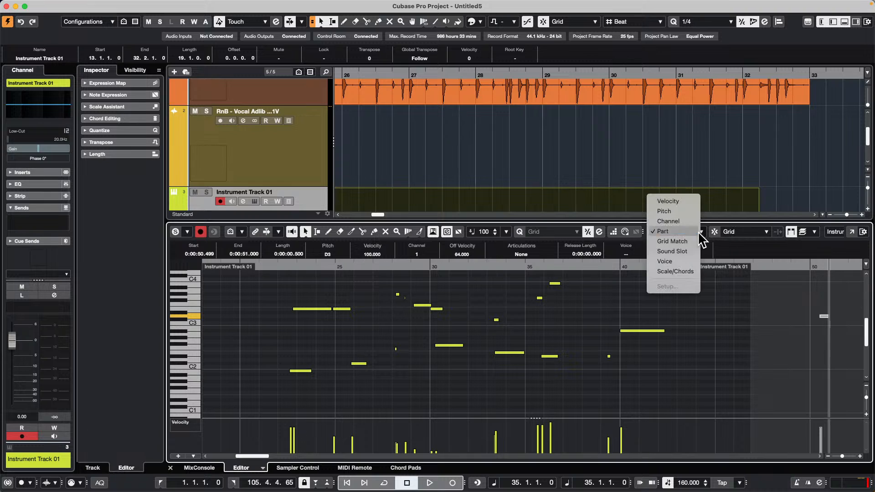
click(685, 252)
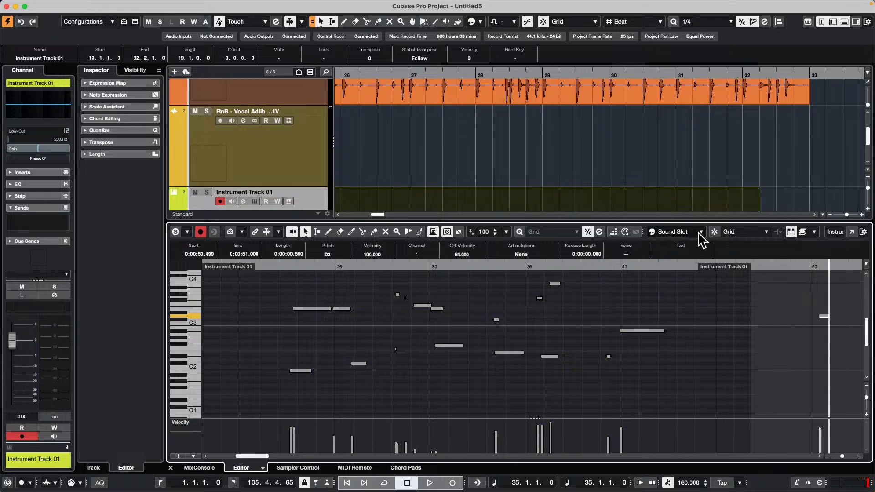
click(696, 236)
click(693, 249)
click(698, 233)
click(681, 183)
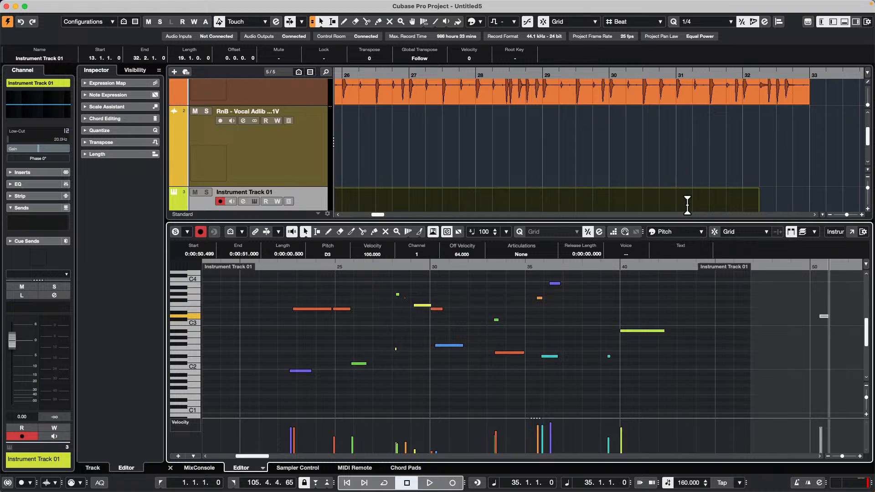
Step: Switch the event colors through Channel and Part to Velocity, and briefly review the toolbar setup
click(687, 235)
click(685, 242)
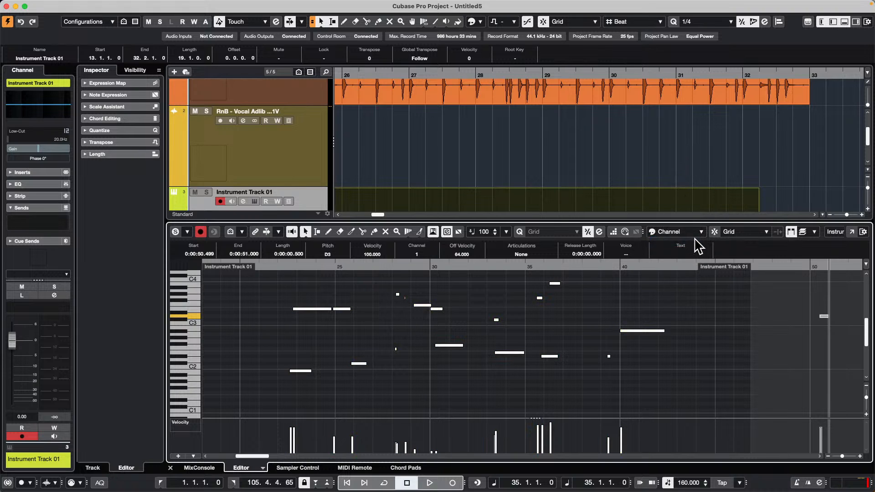
click(688, 234)
click(686, 240)
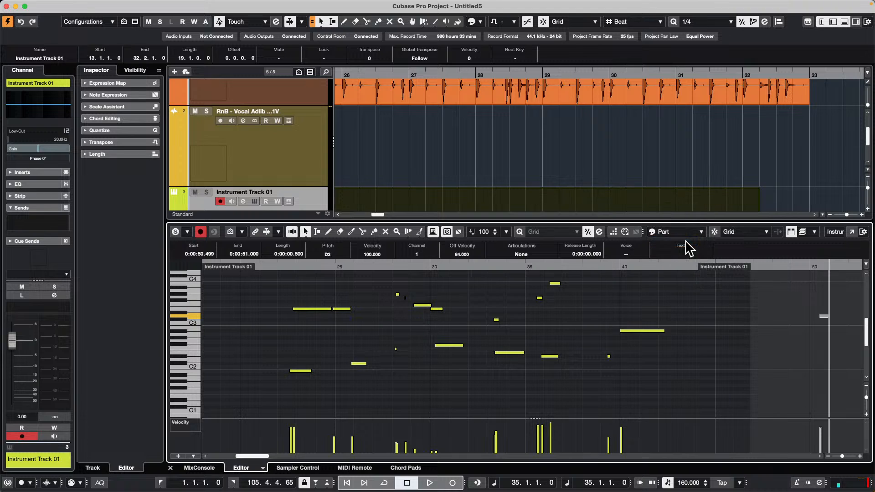
click(695, 235)
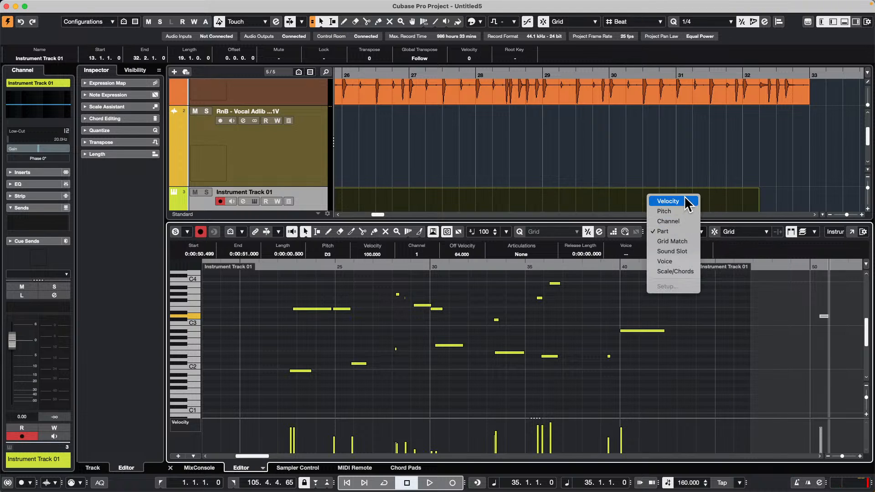
click(685, 201)
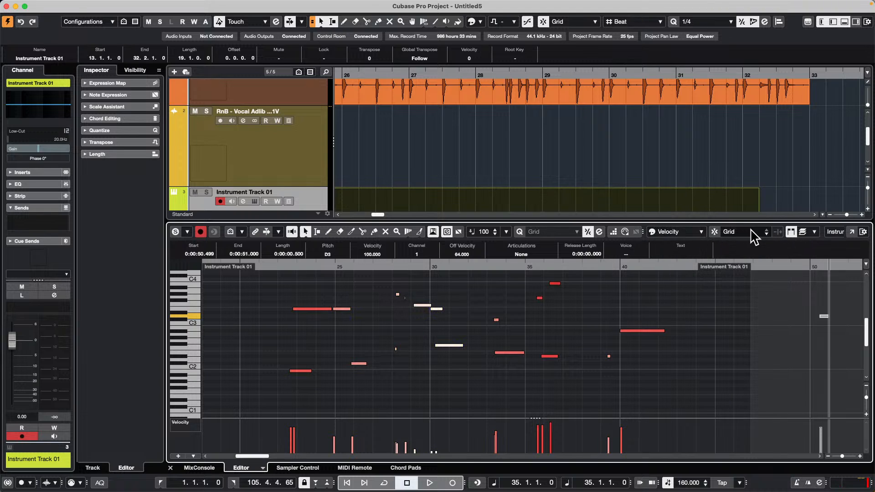
right_click(705, 236)
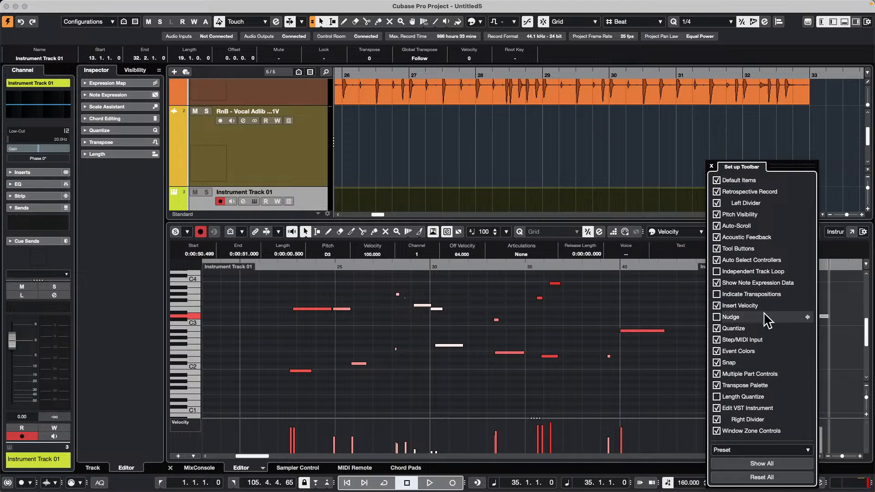
click(659, 300)
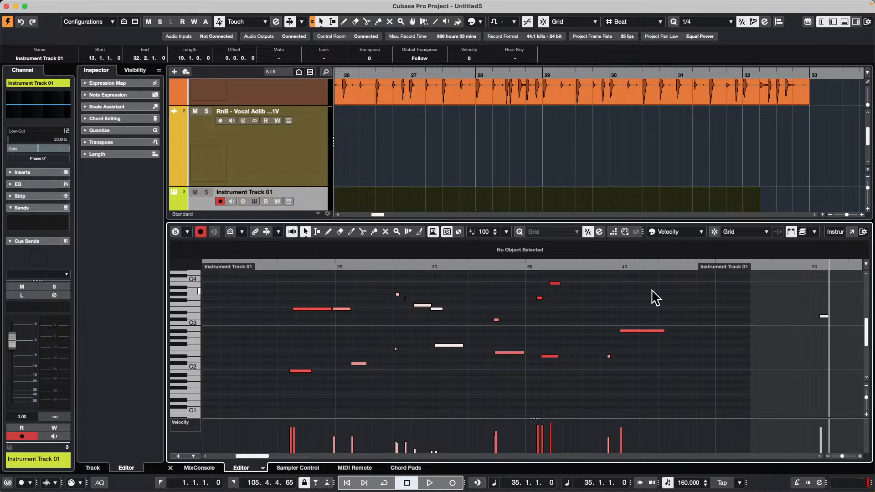
Step: Add an instrument track with Groove Agent SE below the drum loop track, keeping Chord Pads input and Stereo Out output
click(297, 92)
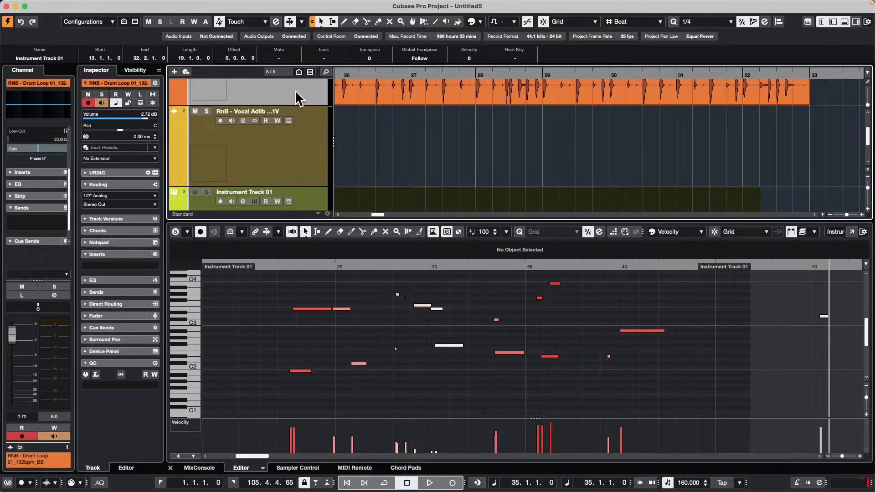
right_click(294, 89)
mouse_move(373, 97)
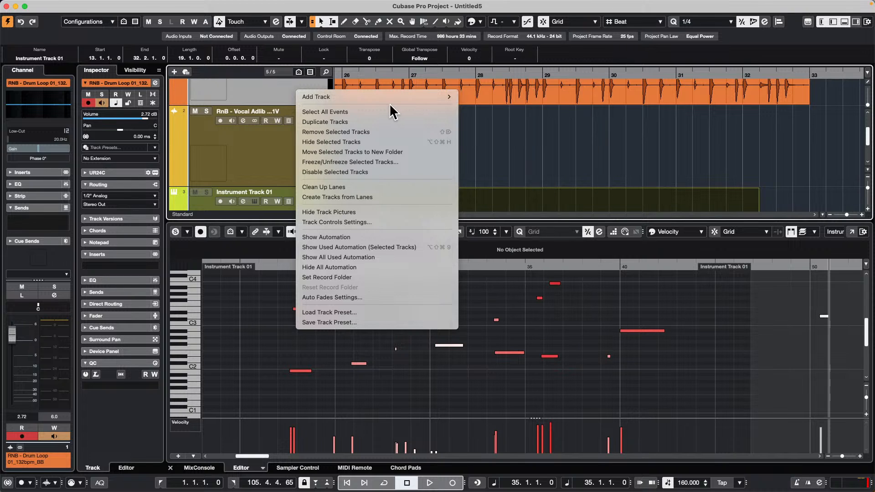
mouse_move(403, 97)
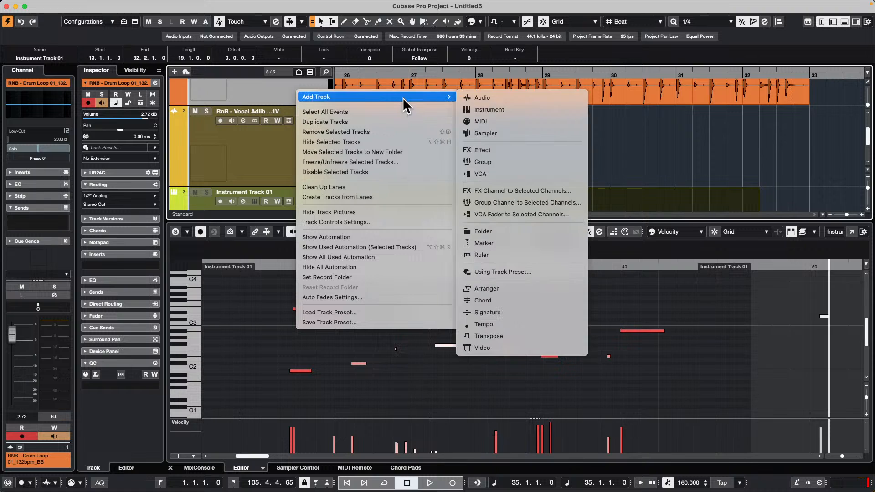
click(490, 111)
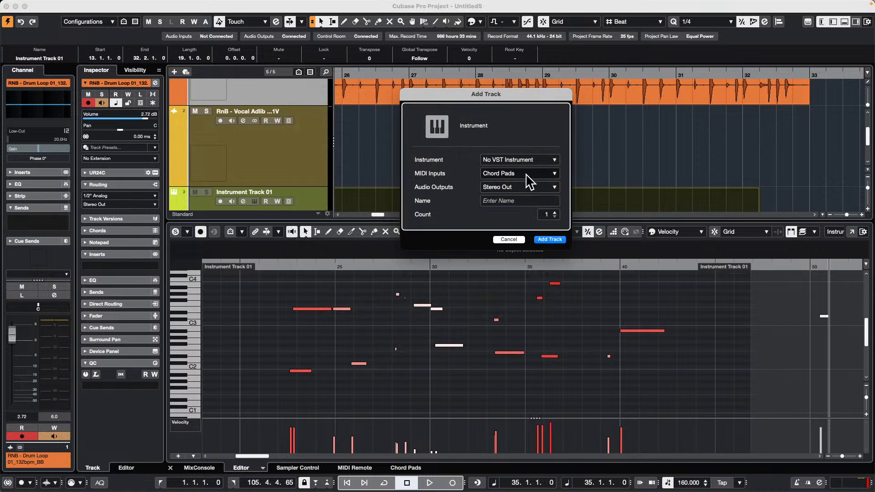
click(514, 159)
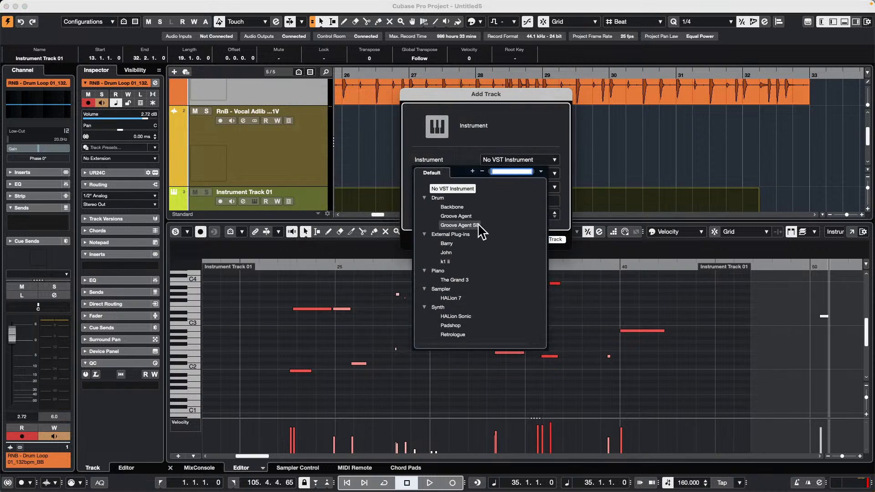
click(477, 225)
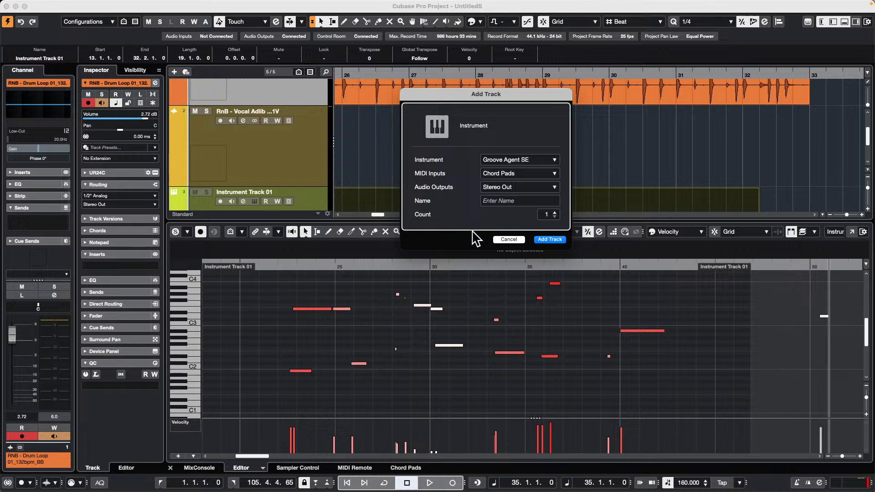
click(550, 239)
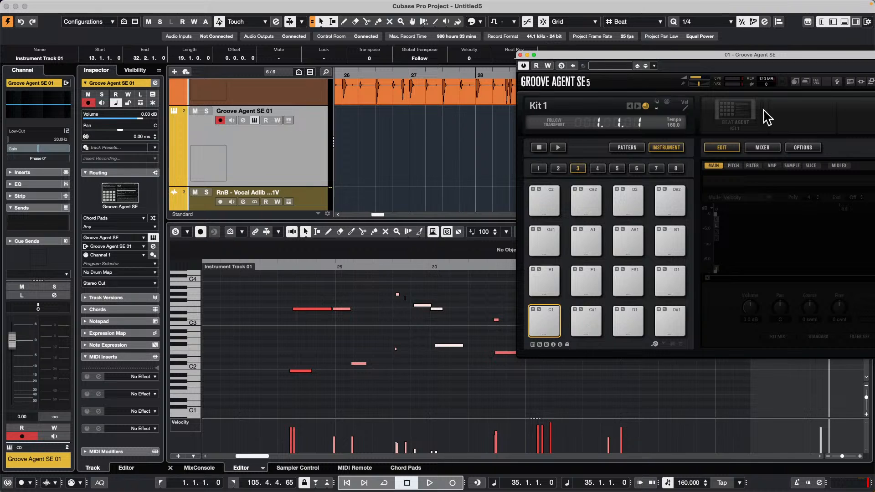
Step: Open the kit browser for Groove Agent SE's kit slot, and return to the plug-in window
right_click(737, 108)
click(765, 125)
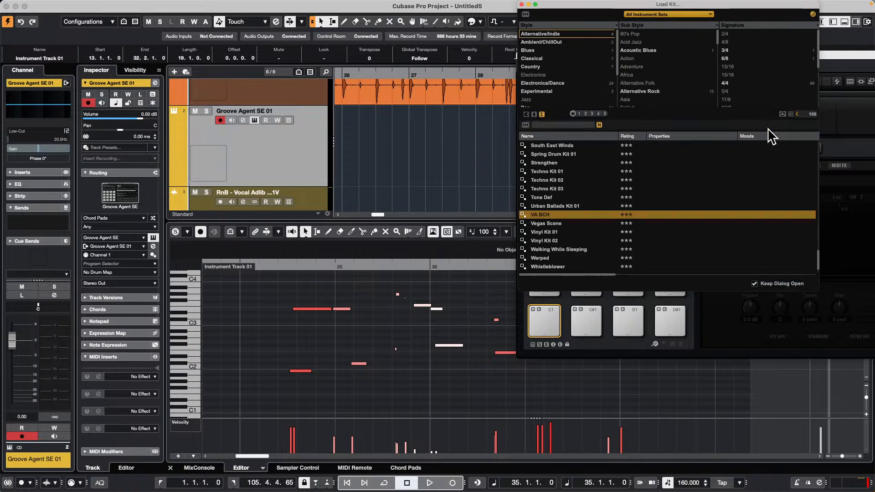
click(841, 52)
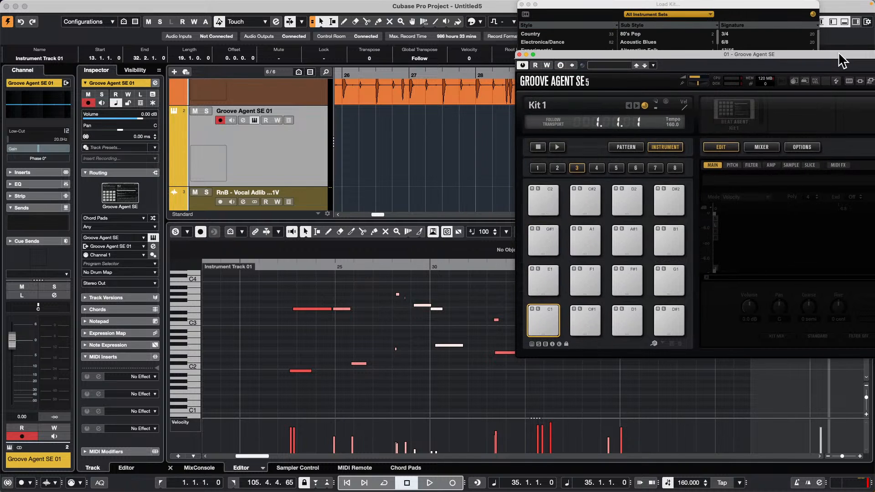
Step: Reposition the Groove Agent SE window so its full interface is in view, and close it
drag(842, 17, 790, 6)
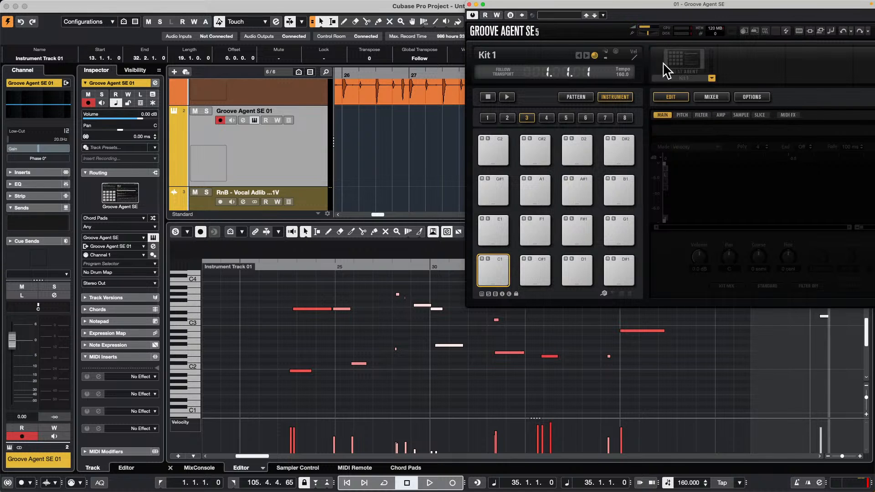
drag(662, 3, 308, 249)
drag(486, 245, 778, 19)
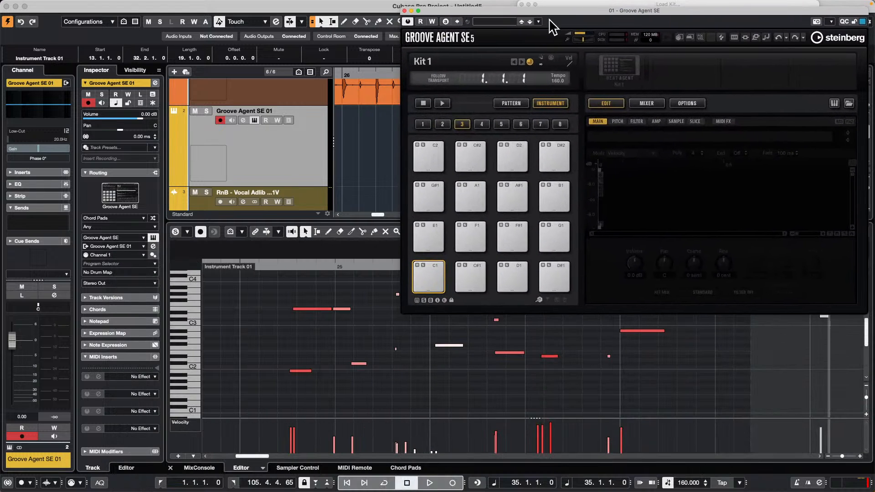
drag(553, 10, 480, 96)
drag(581, 6, 583, 22)
drag(471, 95, 528, 3)
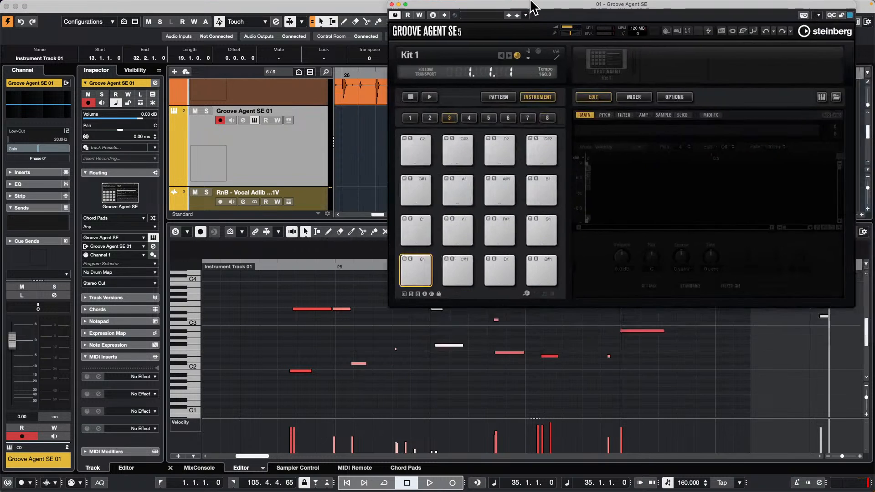
mouse_move(675, 10)
mouse_down()
mouse_move(148, 166)
mouse_move(682, 30)
mouse_move(686, 10)
mouse_up()
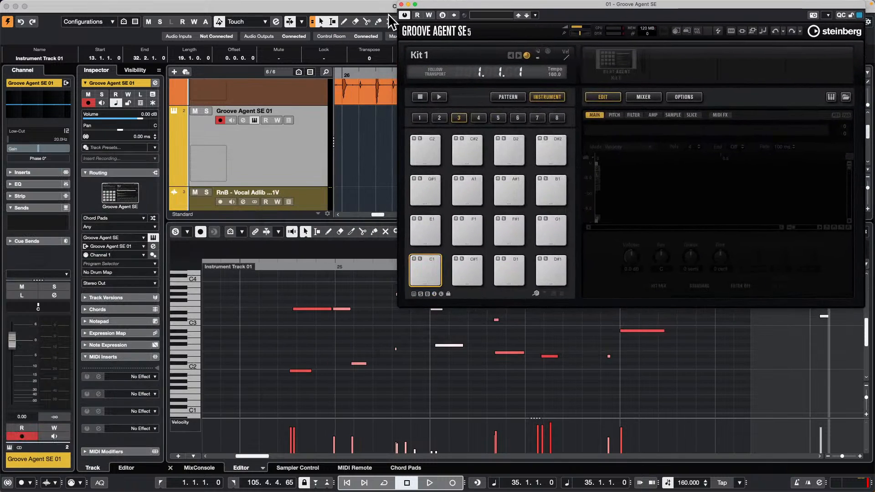
click(401, 5)
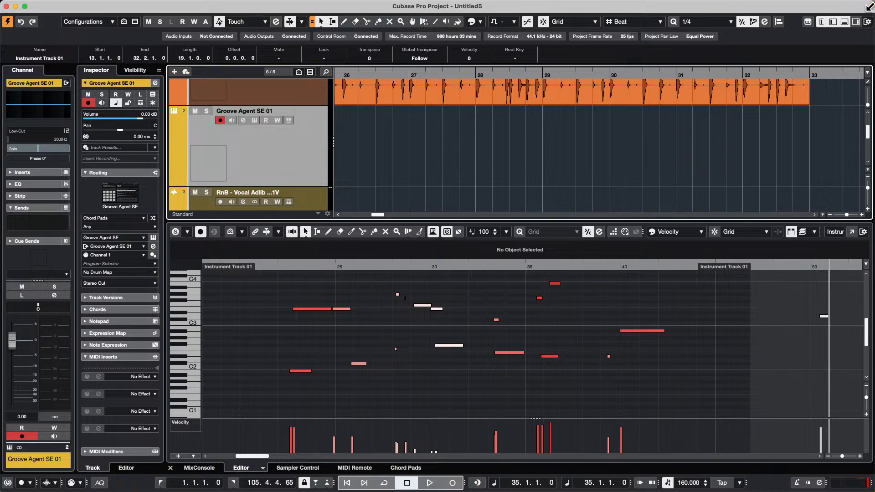
Step: Show the right zone with the media browser and shuffle the Soulful RnB Vocals results
click(856, 22)
click(838, 110)
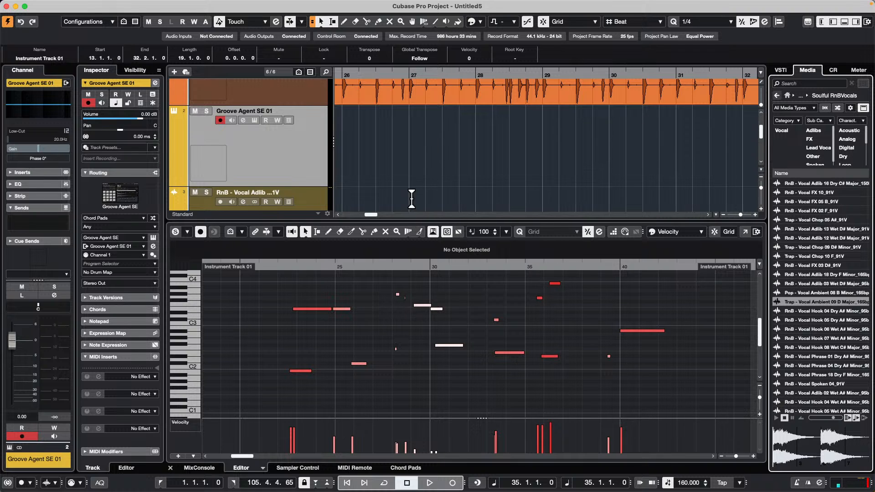
Step: Start opening a project and browse the Projects folder, sorting its contents by name in ascending order
click(60, 6)
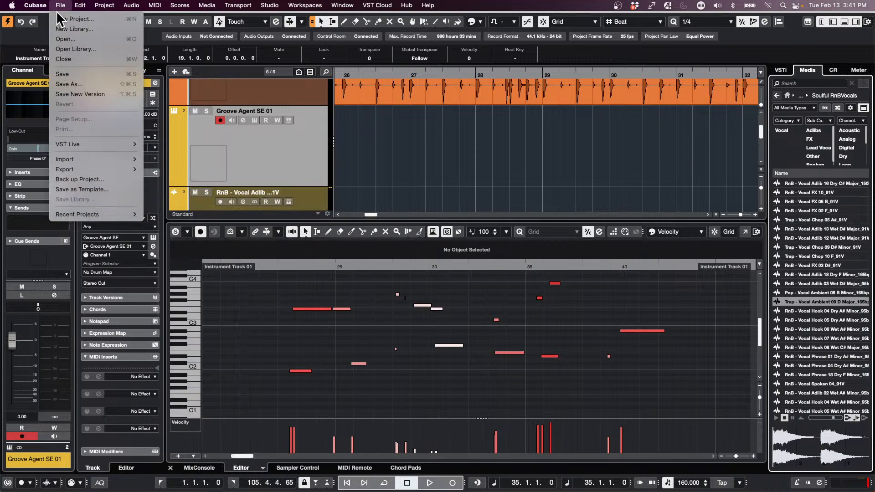
click(68, 39)
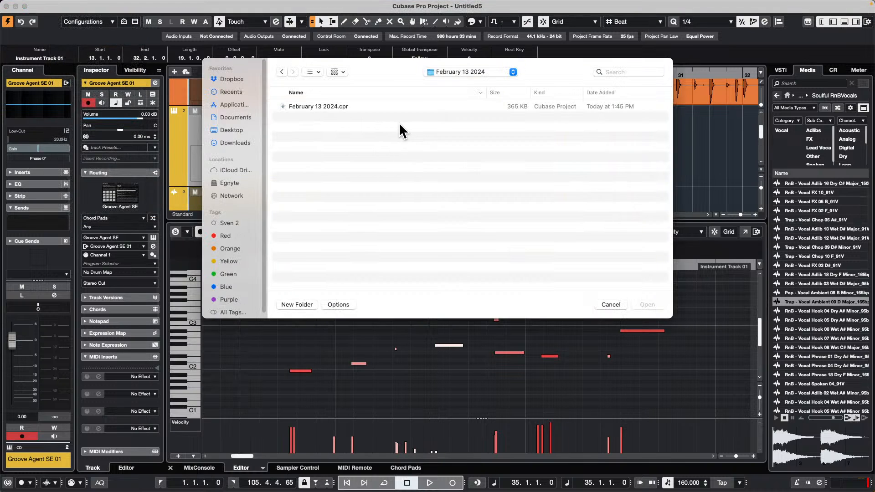
click(466, 73)
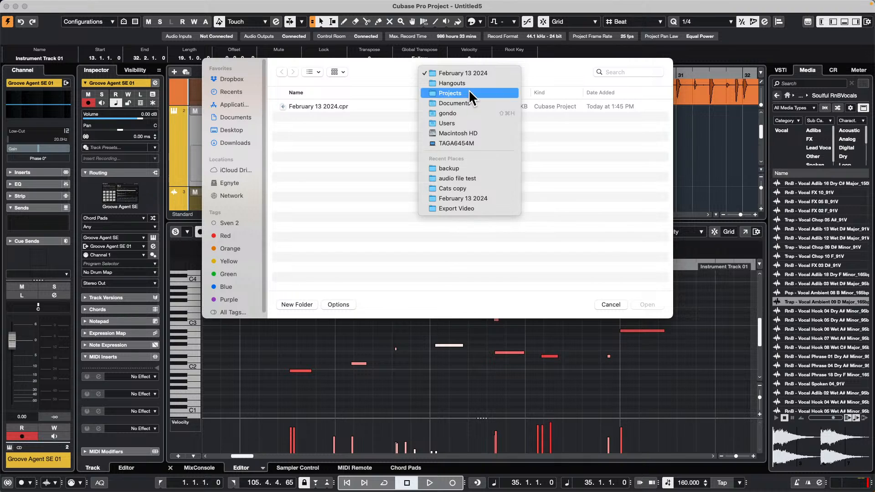
click(468, 91)
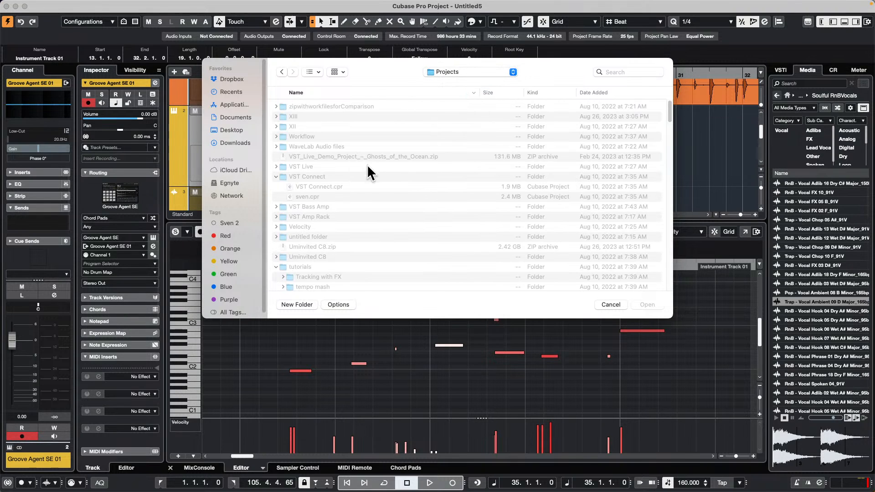
scroll(315, 131, down, 5)
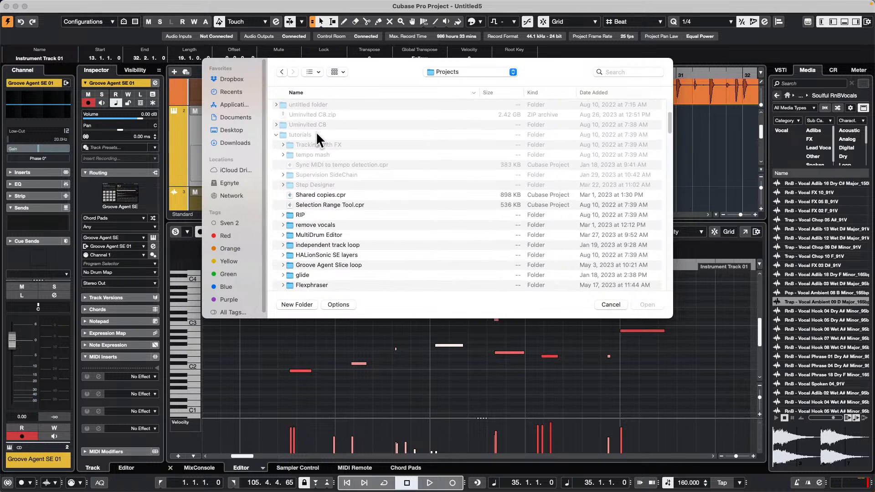
scroll(316, 131, down, 15)
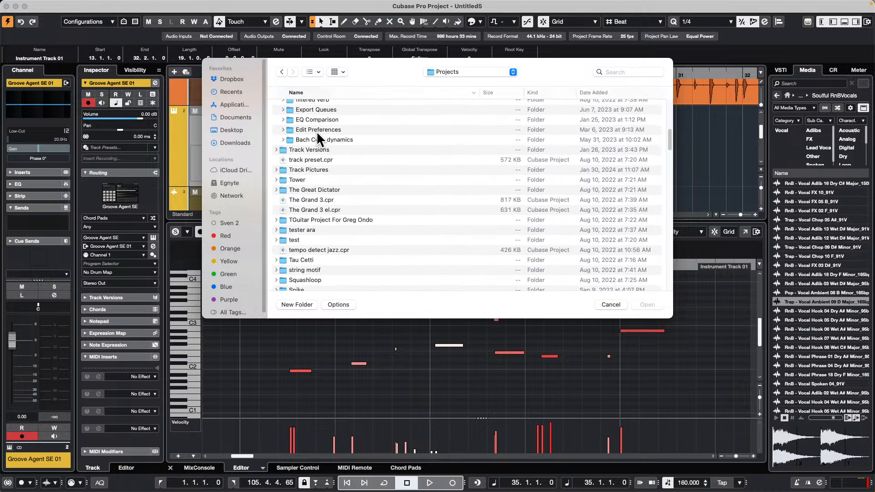
scroll(317, 131, up, 20)
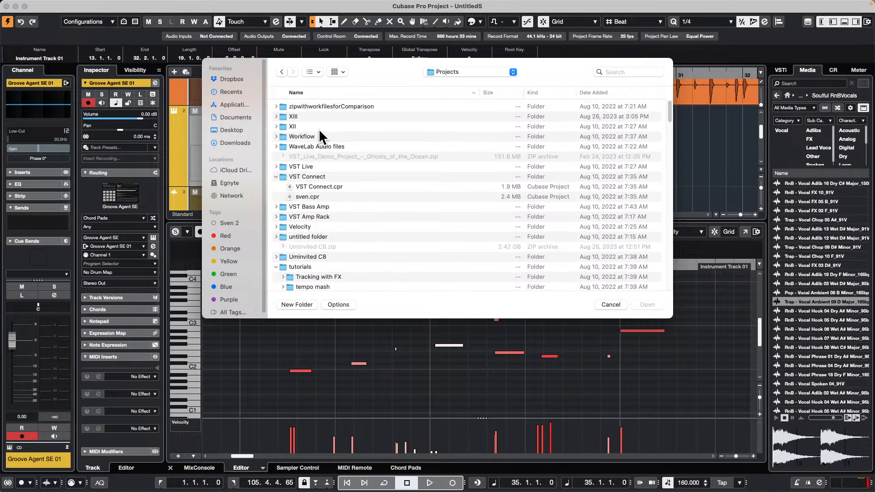
click(303, 91)
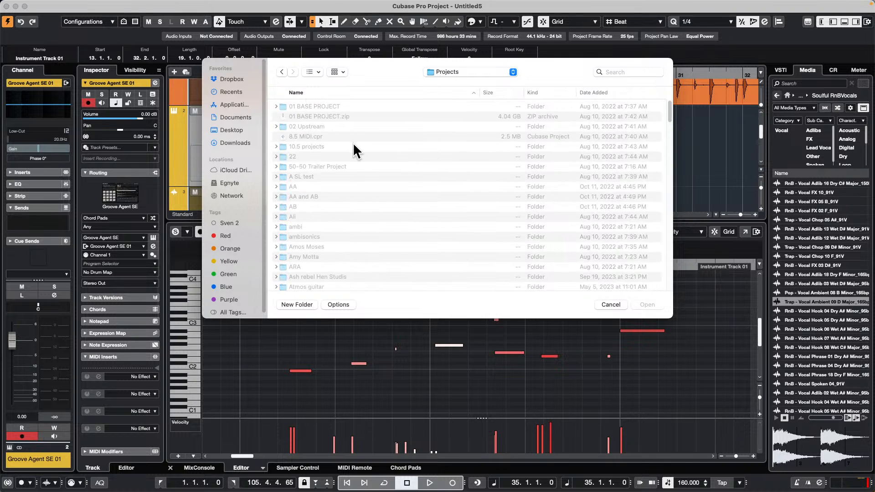
scroll(352, 145, down, 2)
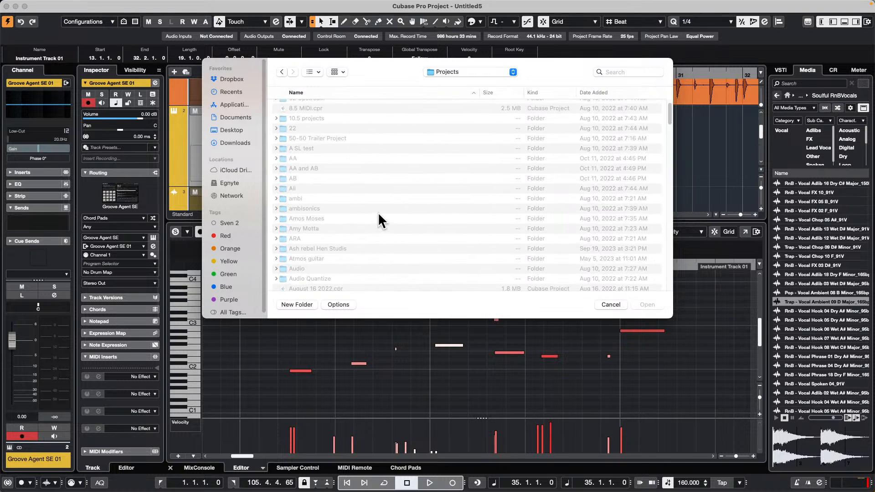
Step: Open atmos guitar.cpr from the Atmos guitar folder and activate the project
double_click(321, 257)
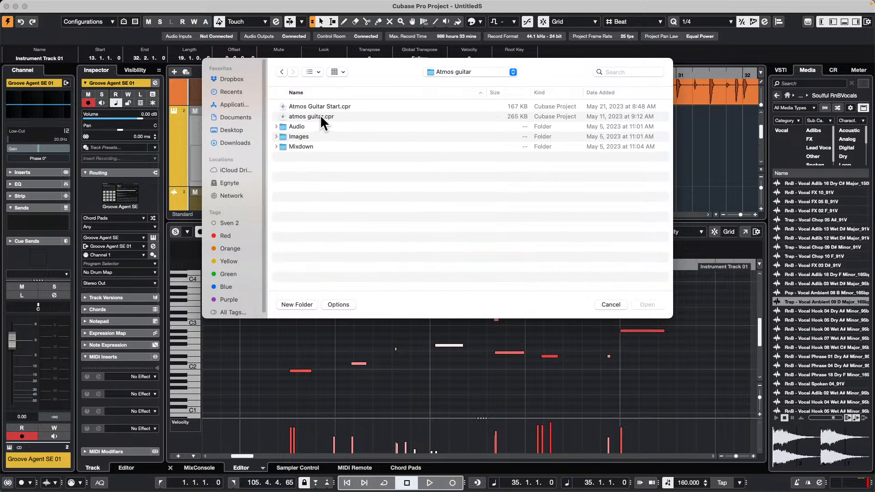
double_click(321, 117)
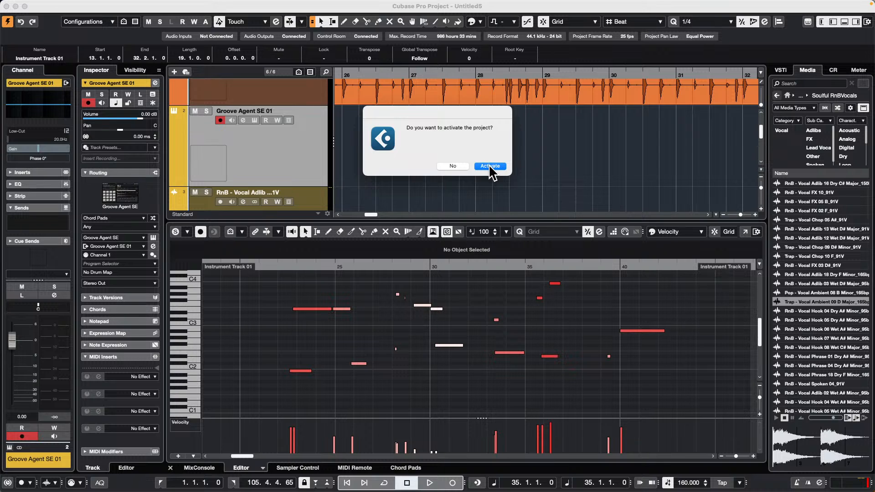
click(490, 167)
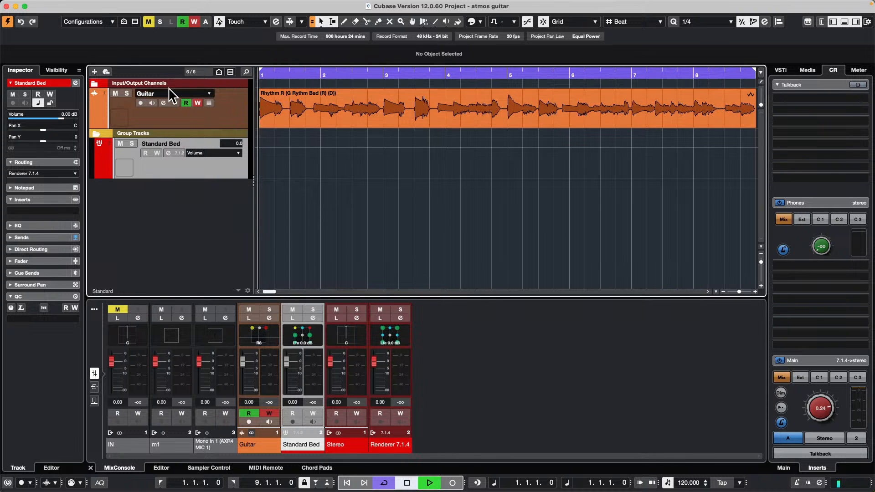
Step: Play a short passage of the project and open the Standard Bed group's channel settings, moving the window clear of the track list
key(space)
key(space)
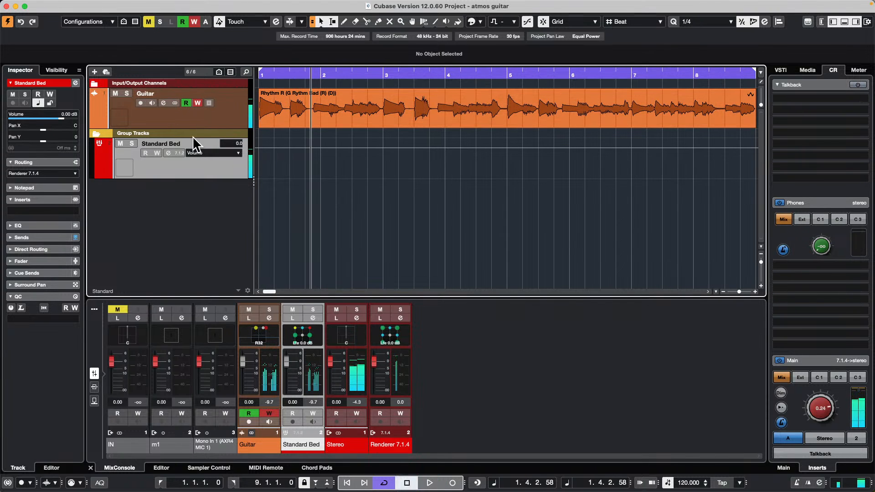
click(168, 152)
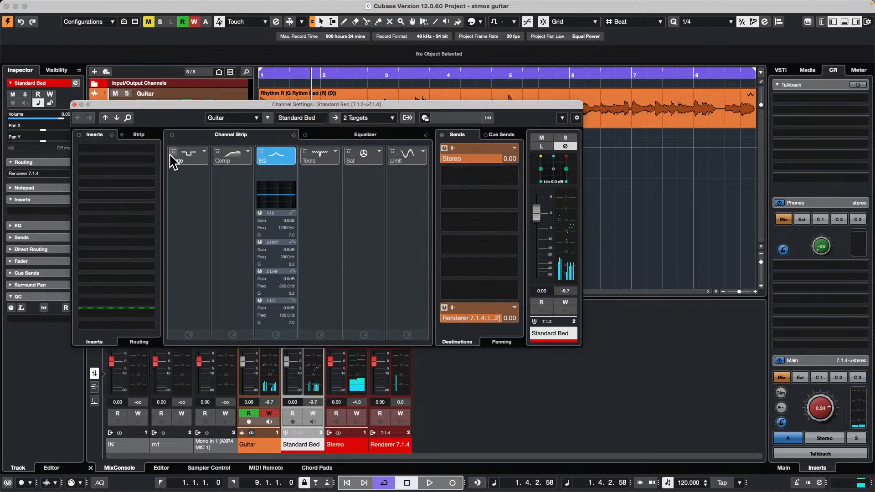
drag(258, 105, 524, 193)
click(257, 77)
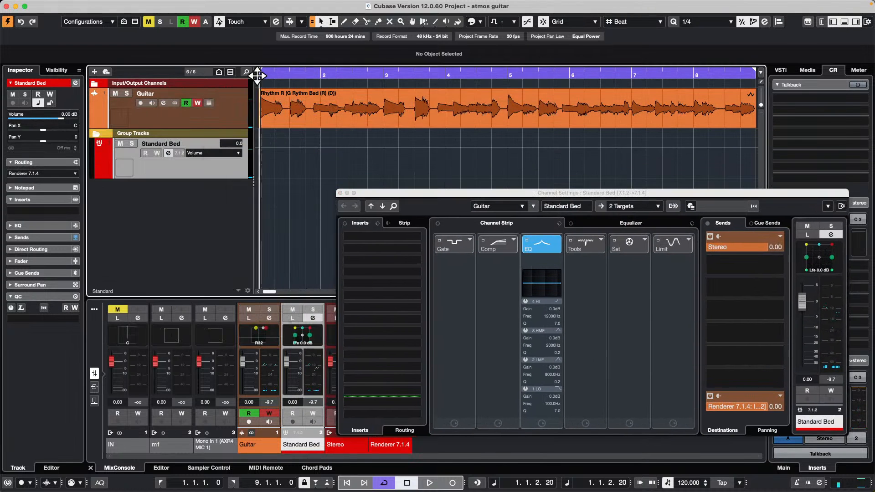
Step: Select the Guitar track, play a short passage from the start, and close its channel settings
click(236, 121)
key(space)
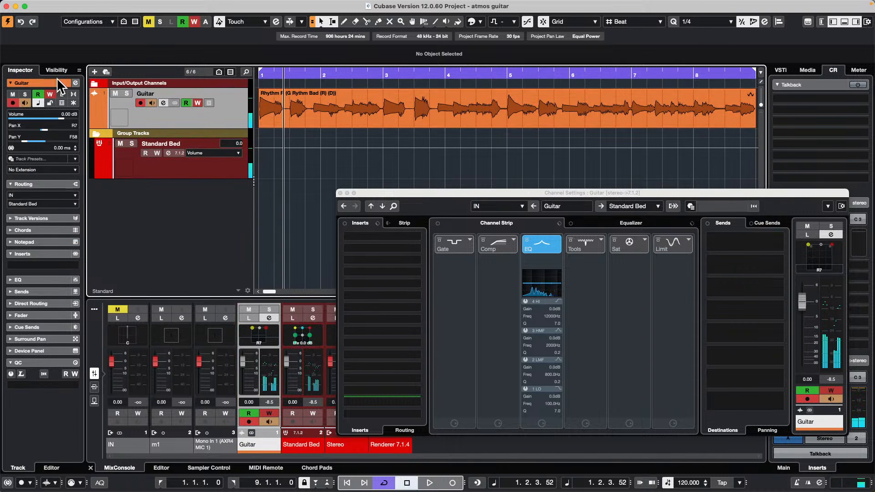
click(76, 84)
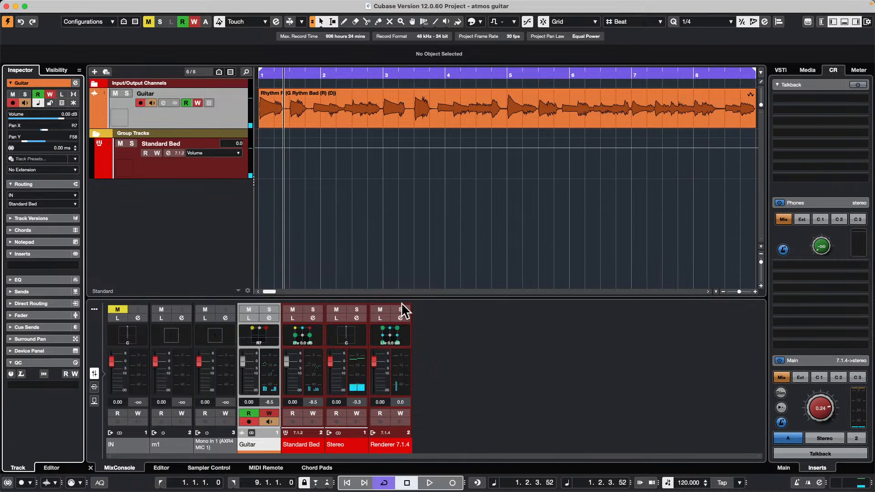
Step: Open the Guitar channel's VST MultiPanner, move it clear of the tracks, and play the project to watch the panning automation
click(256, 334)
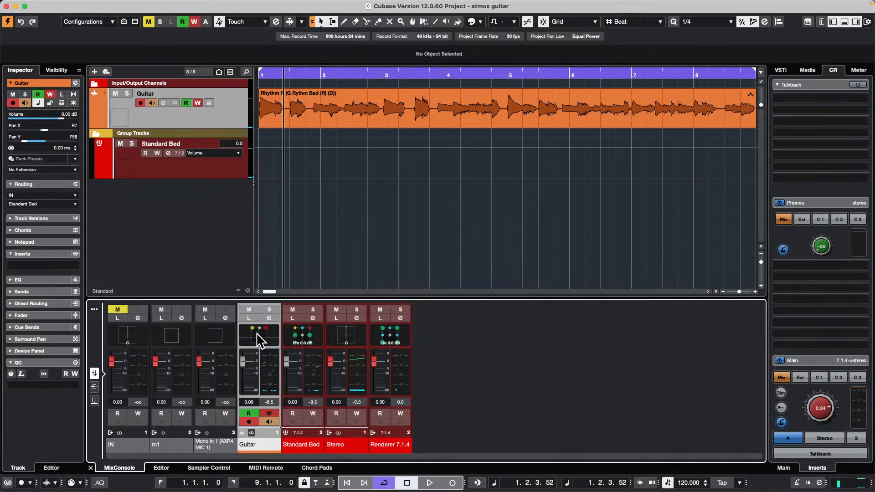
double_click(259, 340)
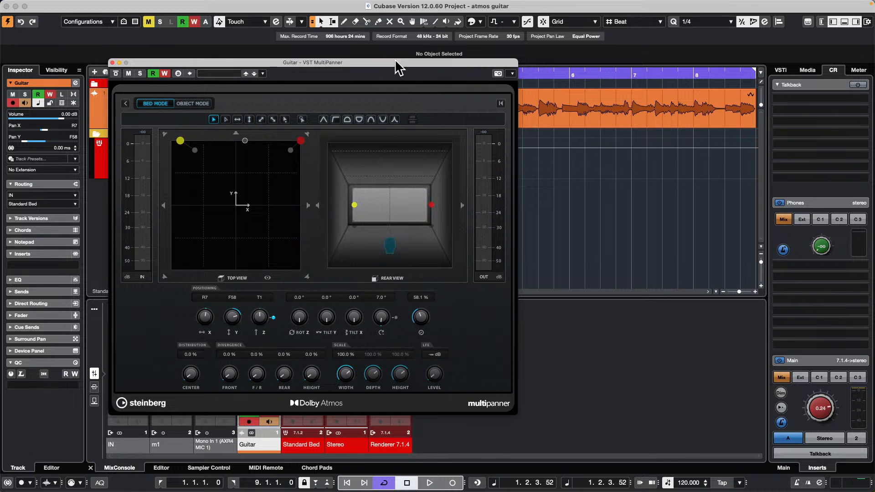
drag(394, 82, 663, 106)
key(space)
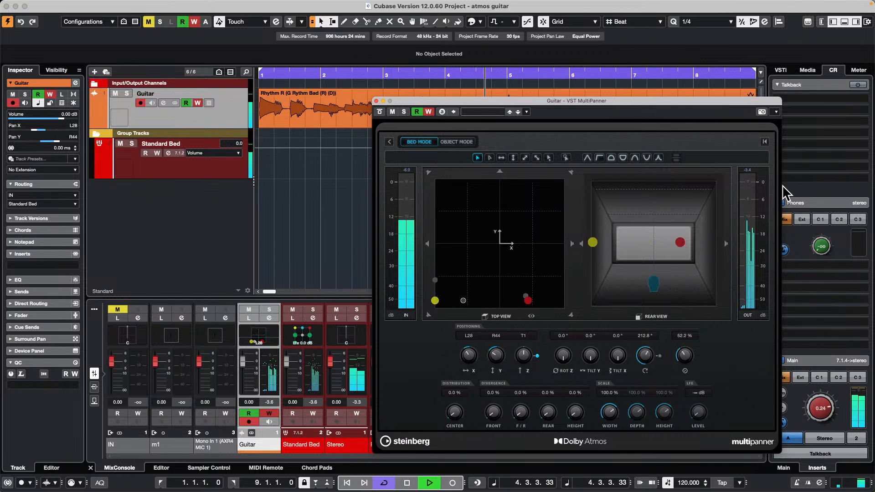
key(space)
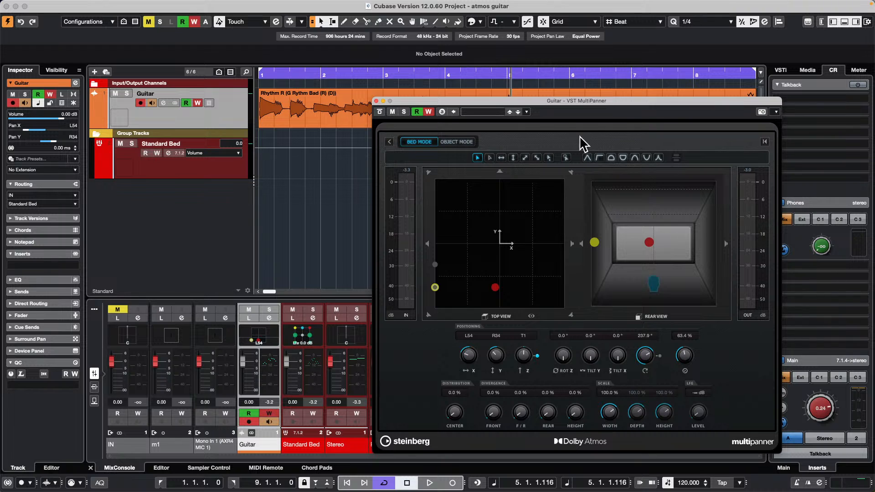
Step: View the panner's object mode, return to bed mode, and turn off automation write and read for Guitar
click(458, 142)
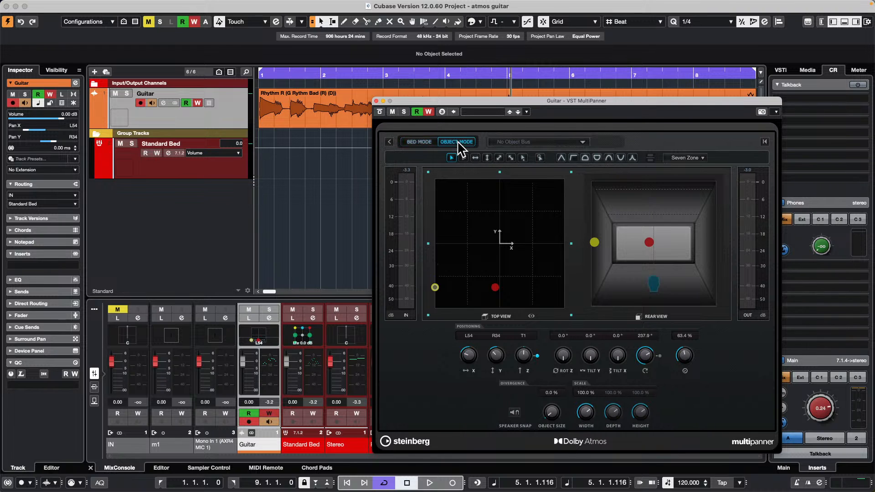
click(406, 142)
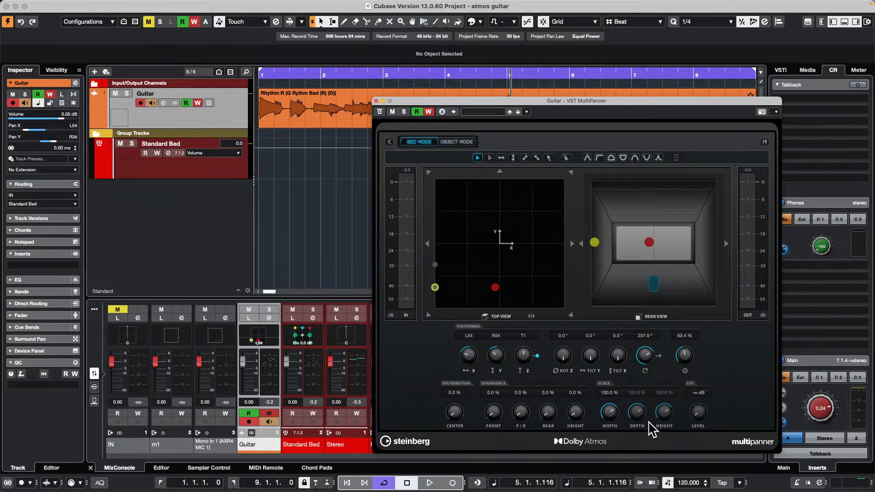
click(428, 112)
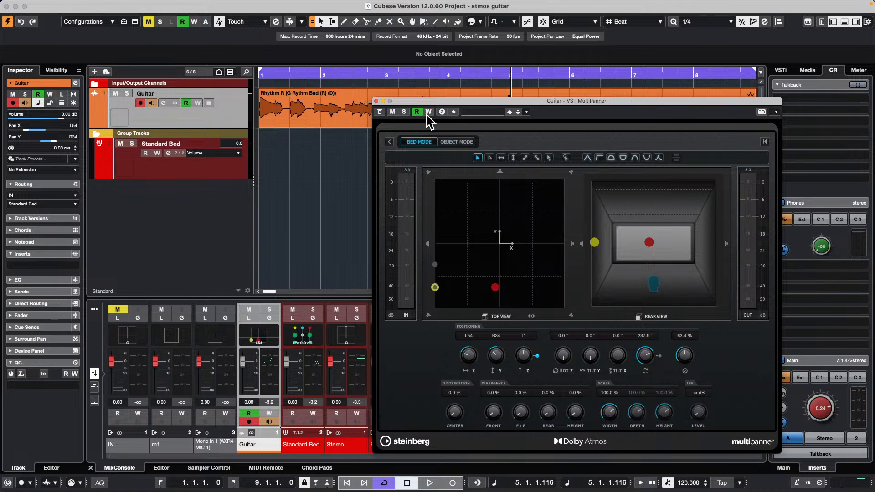
click(417, 112)
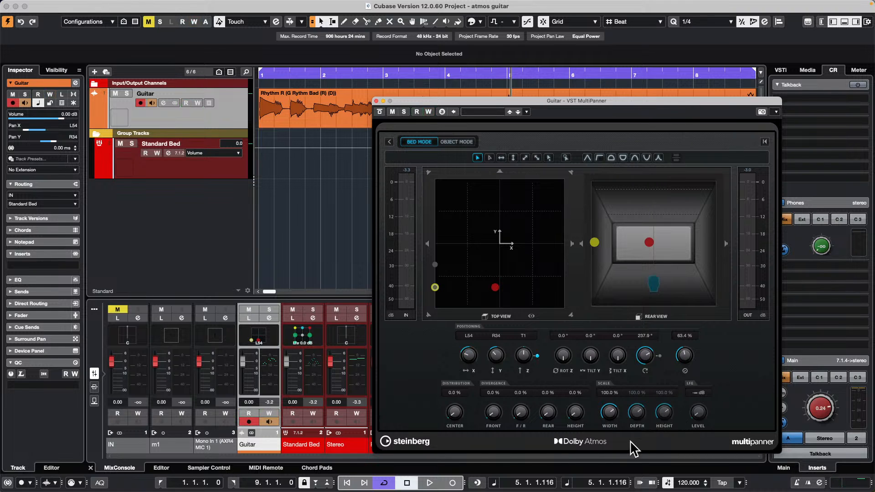
Step: Set the Guitar panner's scale width to 0.0 % and raise its LFE level to 9.2 dB, checking the sound in playback
drag(609, 414, 588, 490)
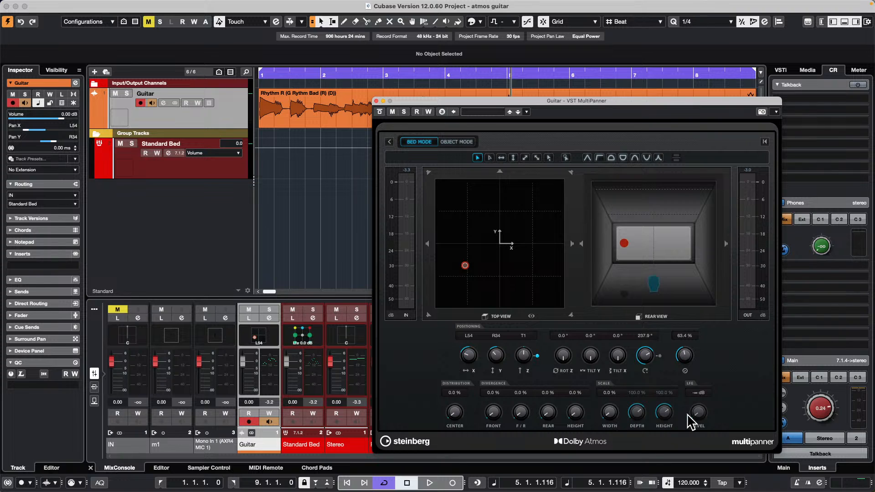
mouse_move(691, 415)
mouse_down()
mouse_move(719, 385)
mouse_move(722, 349)
mouse_move(701, 413)
mouse_up()
key(space)
drag(700, 411, 698, 427)
key(space)
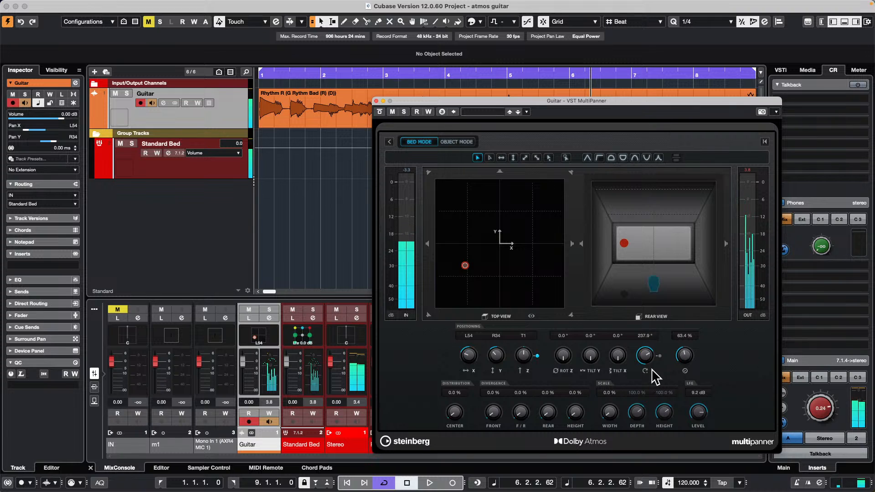
Step: Orbit the Guitar's pan position to 137.1°, set its Z rotation to 234.0°, and move its X position to L3
mouse_move(645, 358)
mouse_down()
mouse_move(633, 377)
mouse_move(636, 368)
mouse_up()
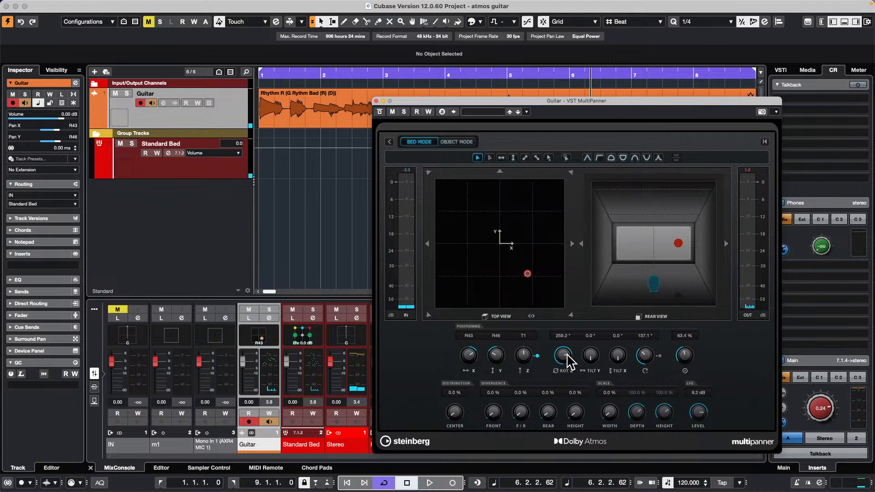
drag(568, 362, 563, 358)
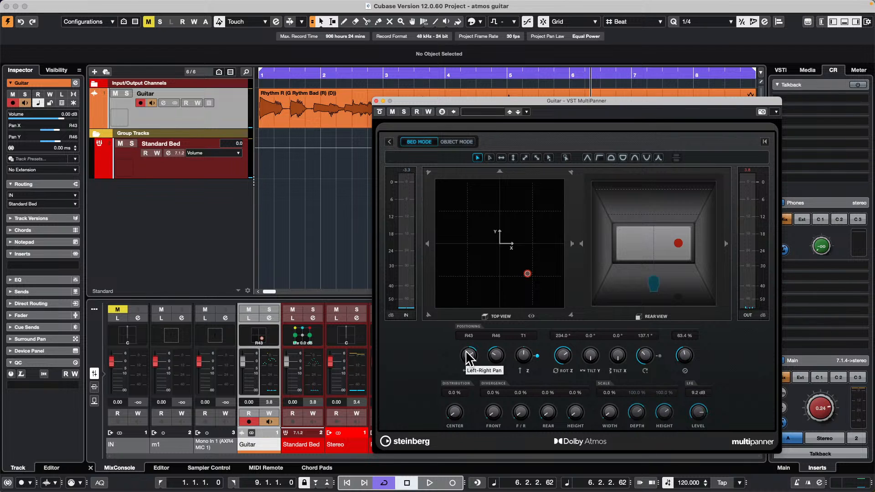
drag(467, 358, 467, 375)
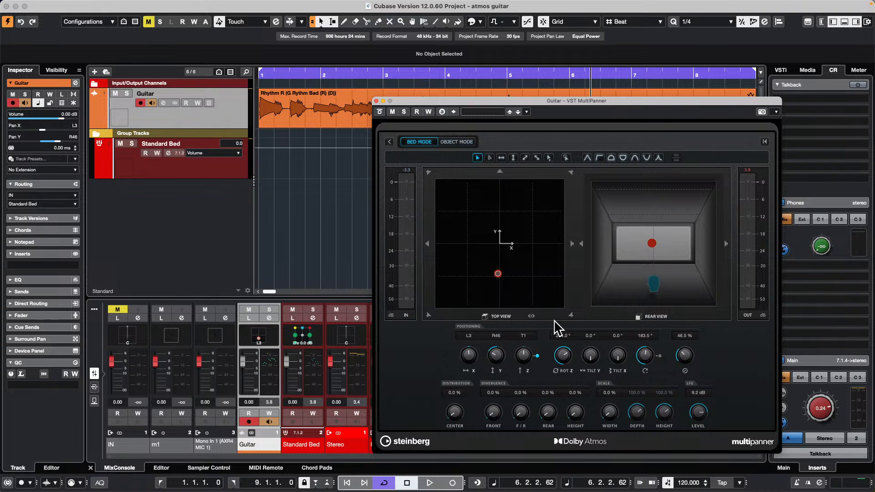
Step: Set the Guitar's pan position to Z at M, Y at F50 and X at centre, and return to the Guitar track
super+click(524, 336)
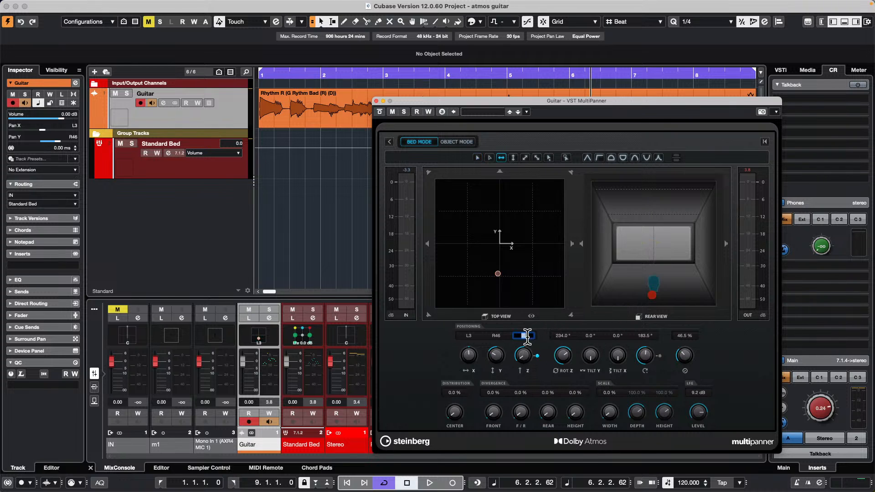
super+click(497, 351)
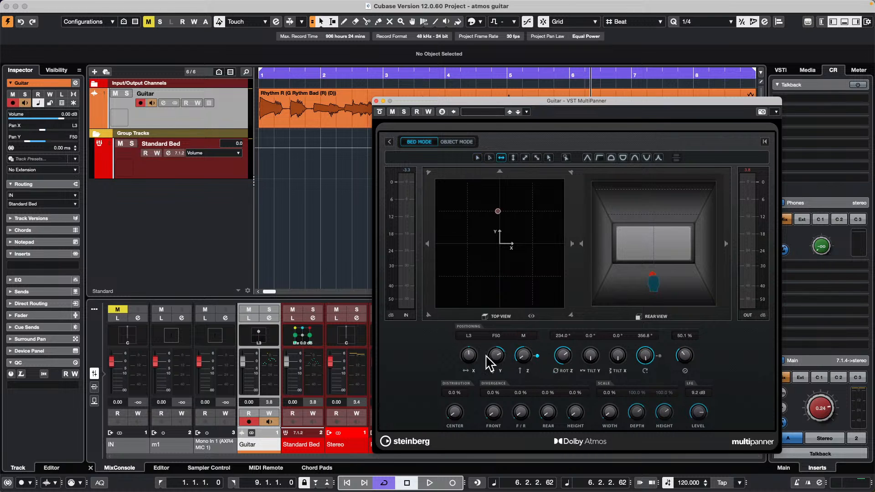
super+click(468, 356)
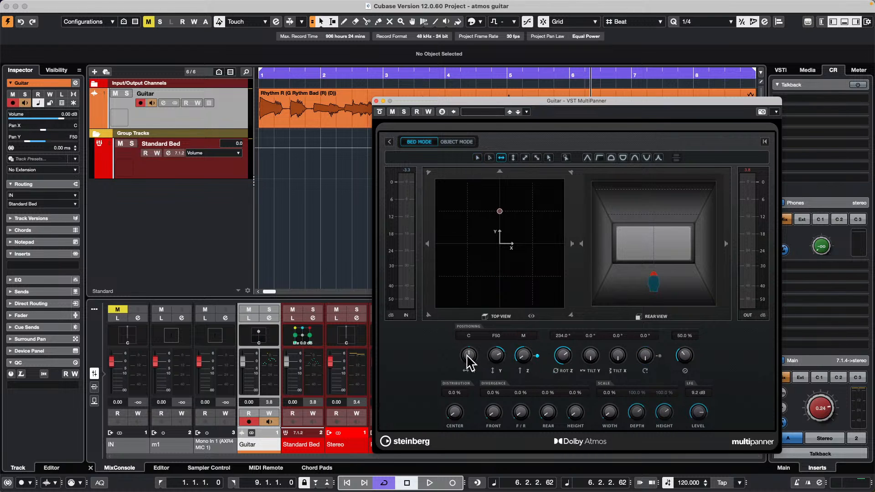
click(498, 336)
click(498, 360)
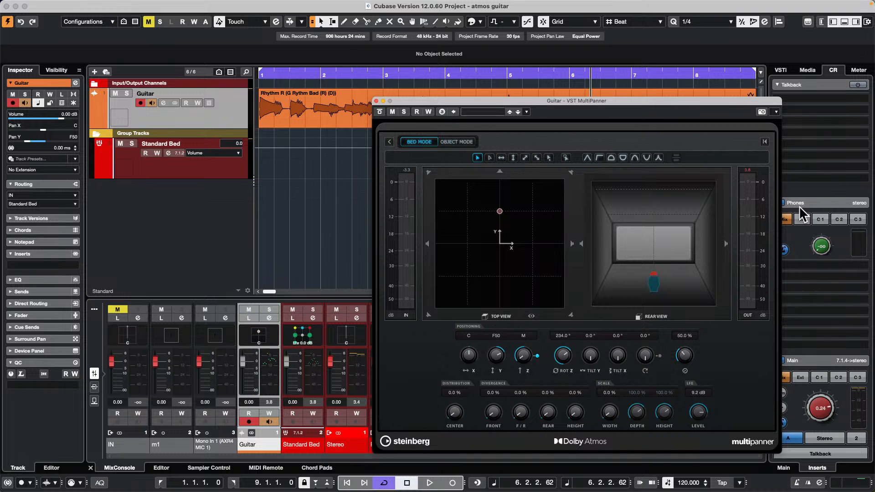
click(226, 117)
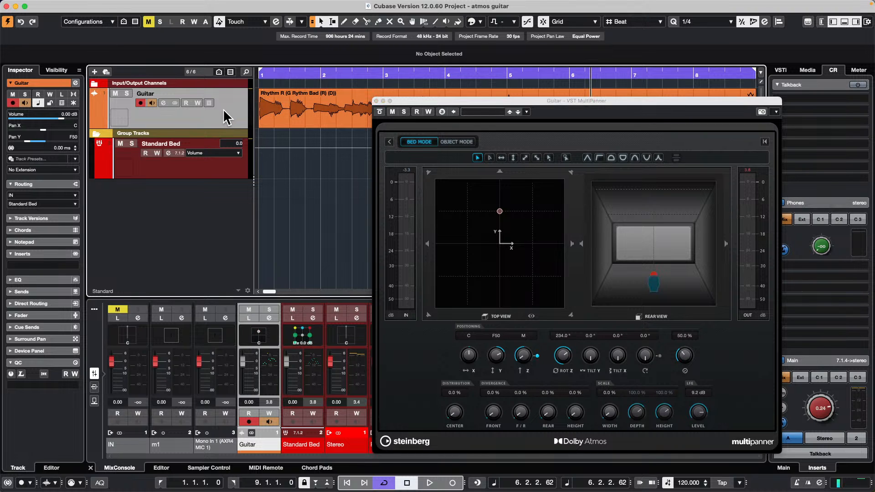
Step: View the Guitar track's output routing destinations, keep Standard Bed, and play the guitar briefly from the start
click(56, 204)
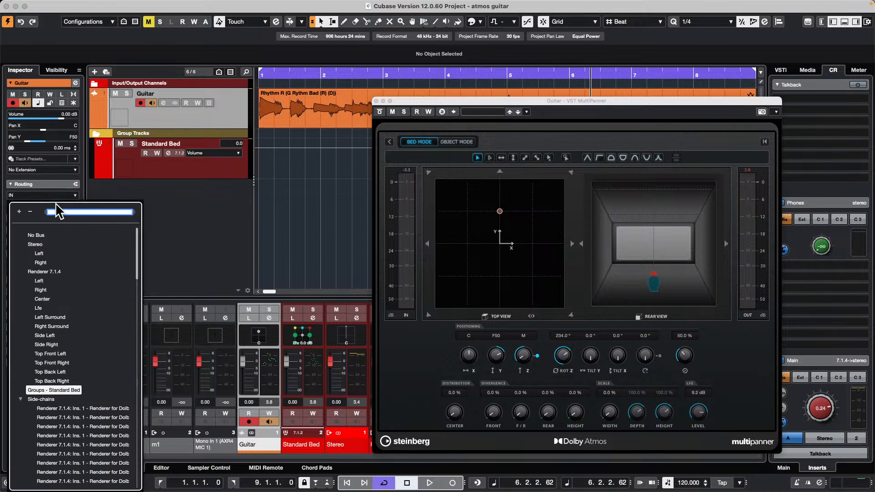
click(240, 101)
drag(289, 73, 226, 73)
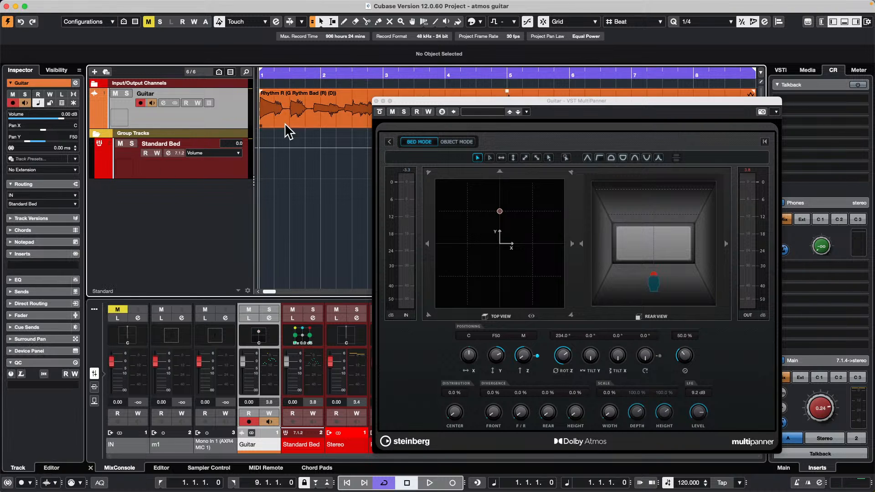
key(space)
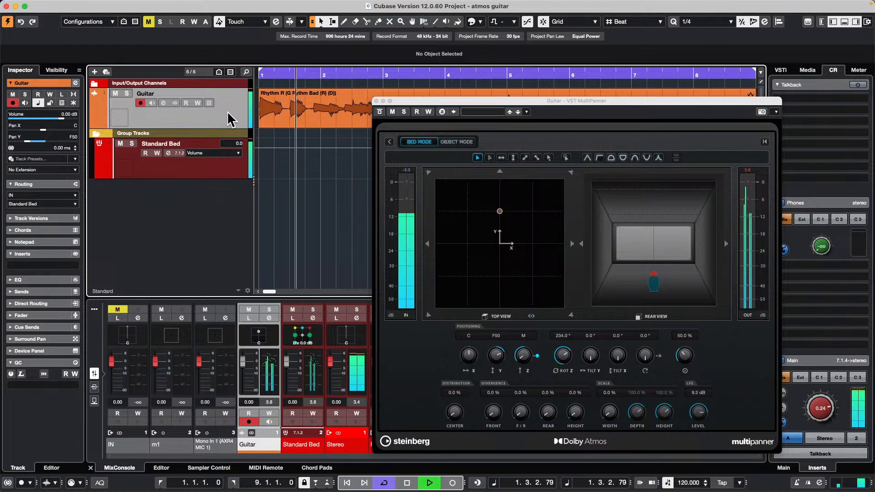
key(space)
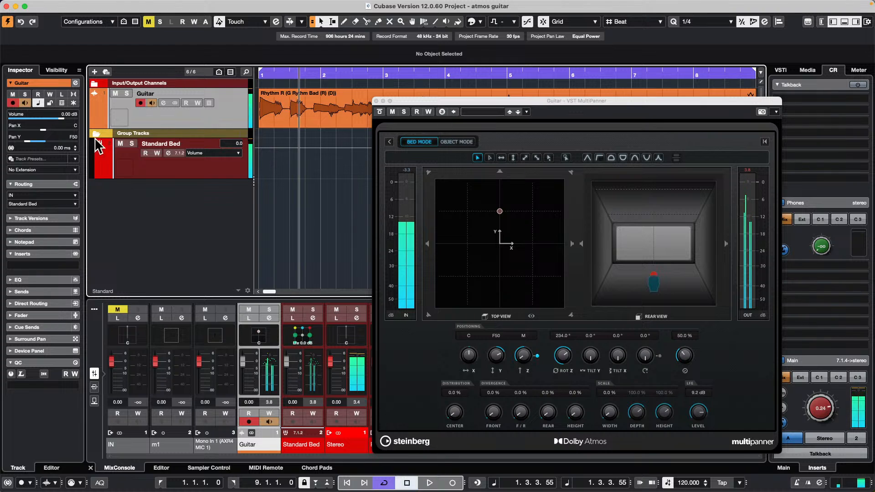
Step: Route the Guitar track's output directly to the Lfe channel of Renderer 7.1.4 and play it back
click(53, 203)
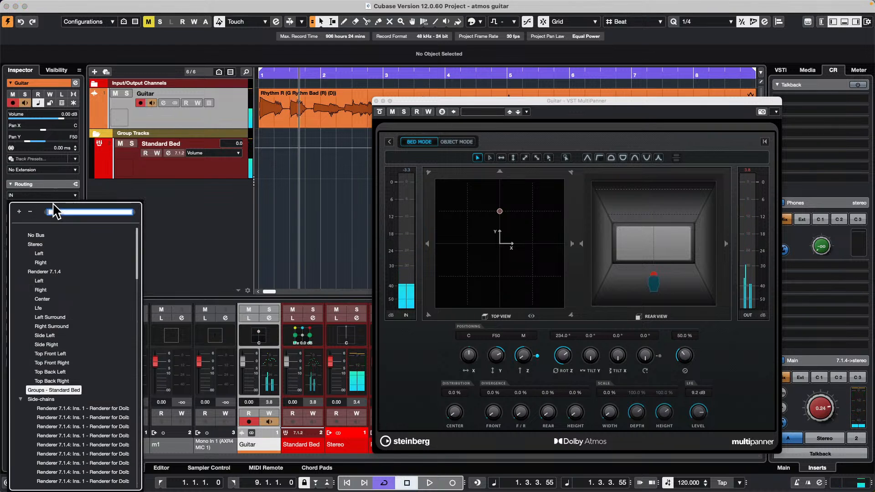
click(51, 307)
key(space)
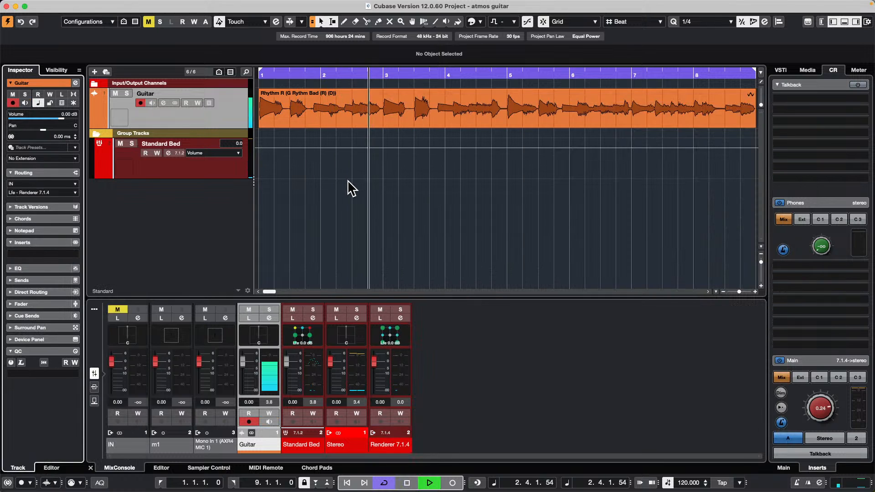
click(393, 111)
key(space)
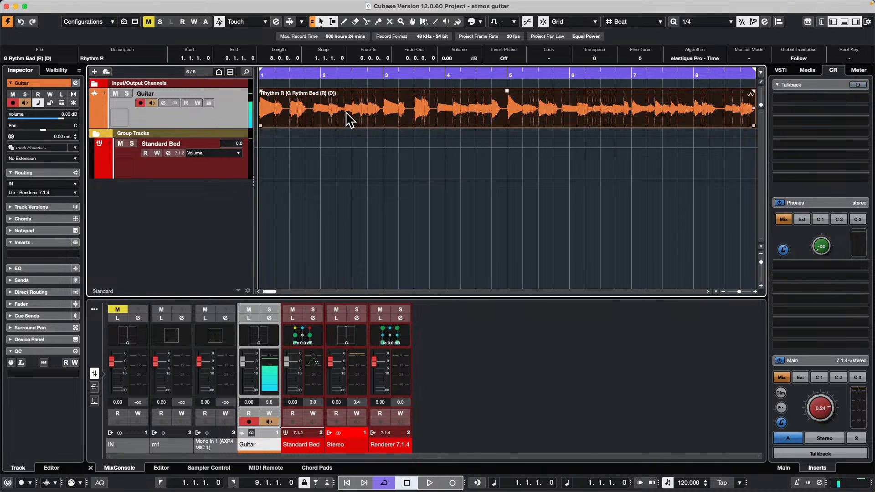
Step: Open the Guitar audio event in the lower-zone editor and view the track's output routing destinations
double_click(347, 113)
click(238, 114)
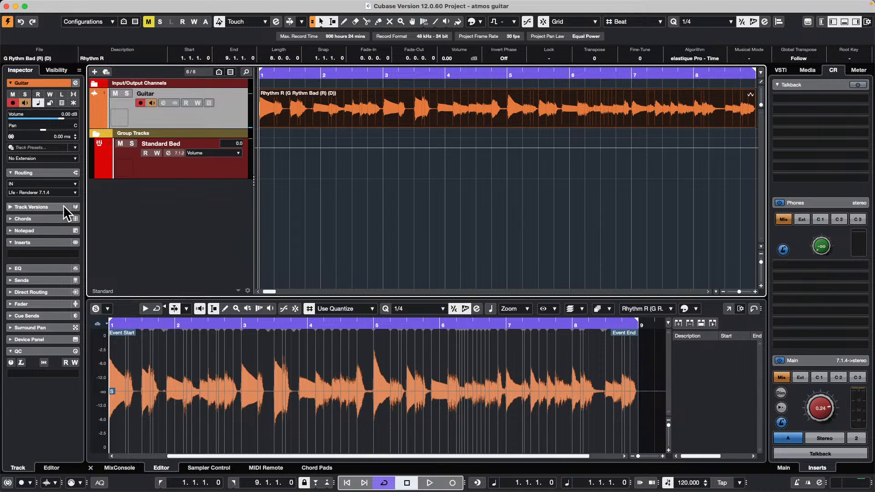
click(58, 193)
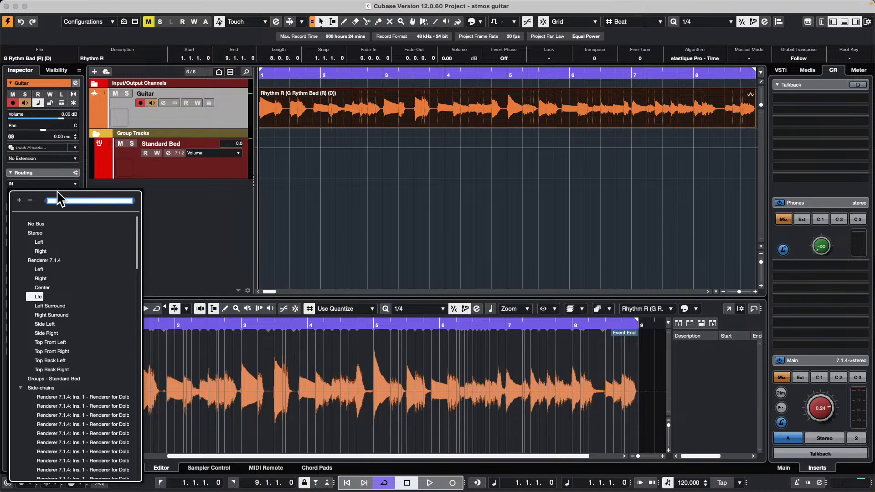
click(213, 117)
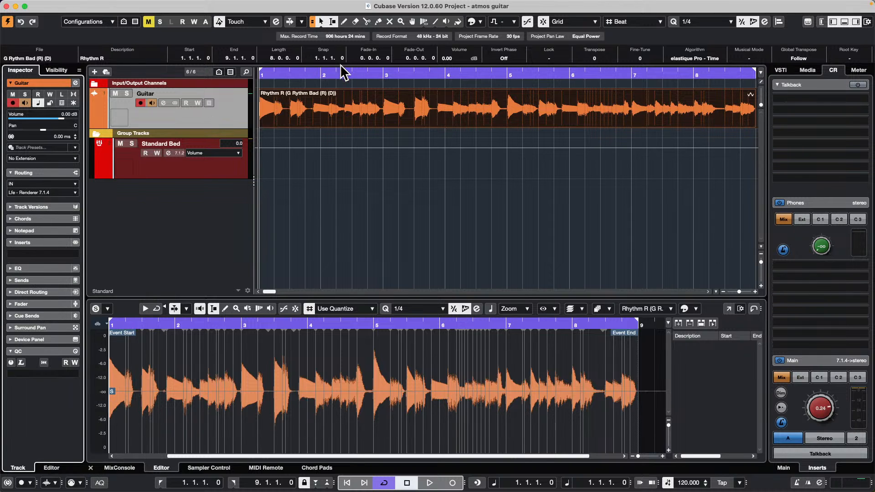
Step: Route the Guitar track's output to Renderer 7.1.4, play it from the start, and review the available output channels
drag(304, 76, 318, 62)
click(276, 75)
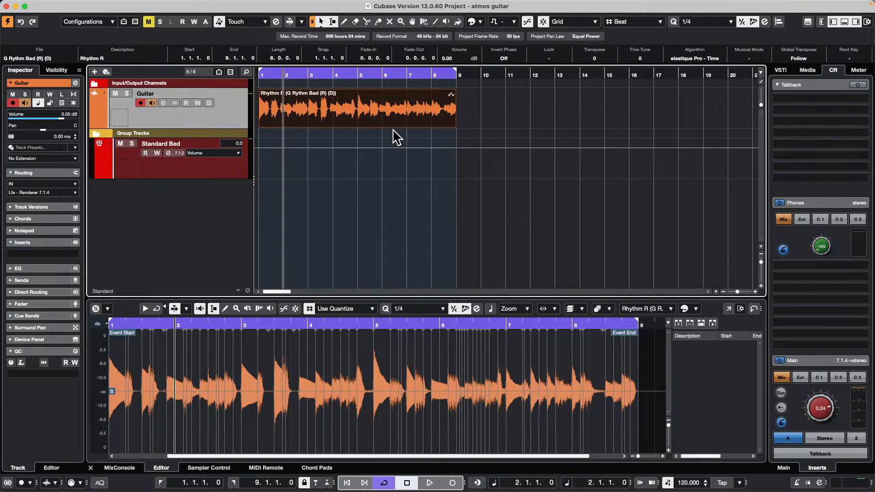
click(327, 117)
click(264, 74)
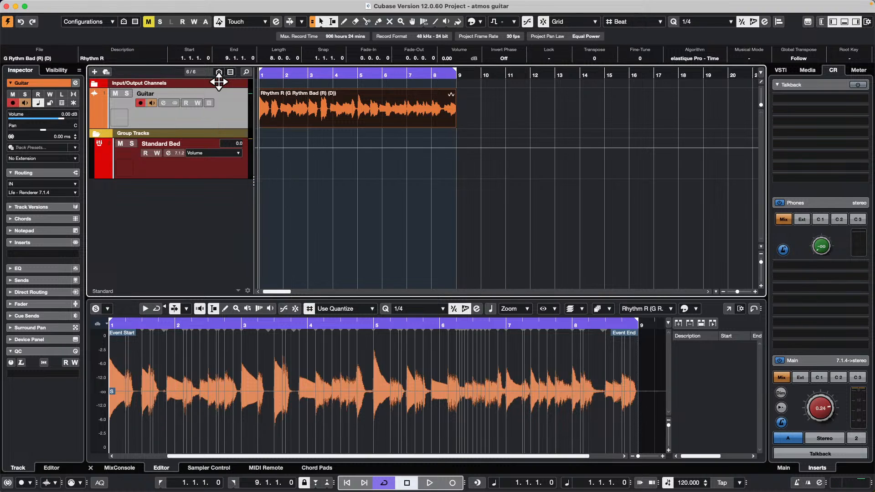
click(40, 193)
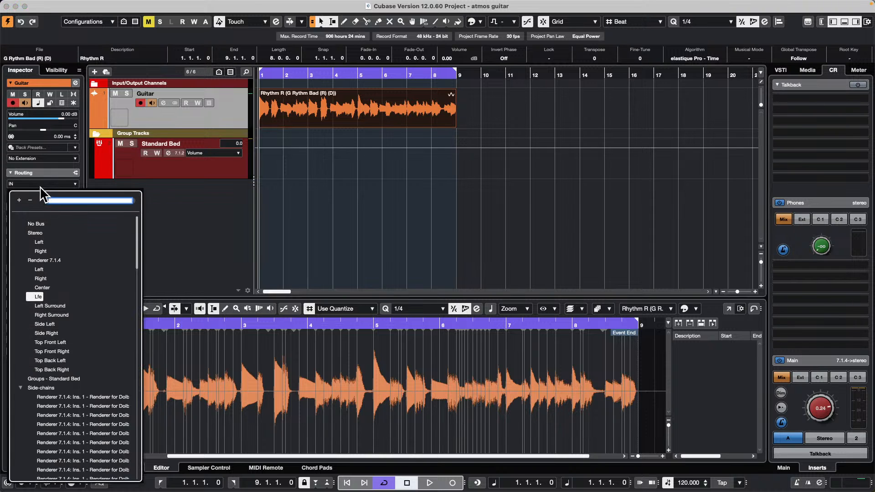
click(54, 263)
key(space)
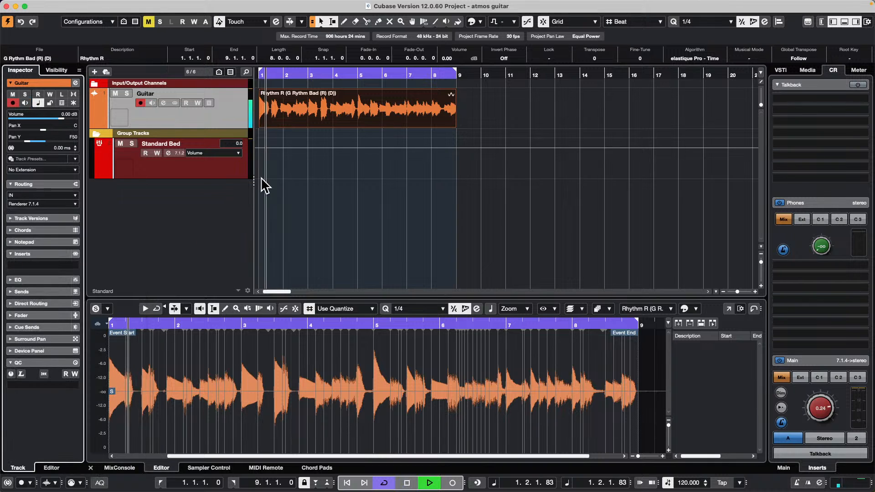
key(space)
click(204, 123)
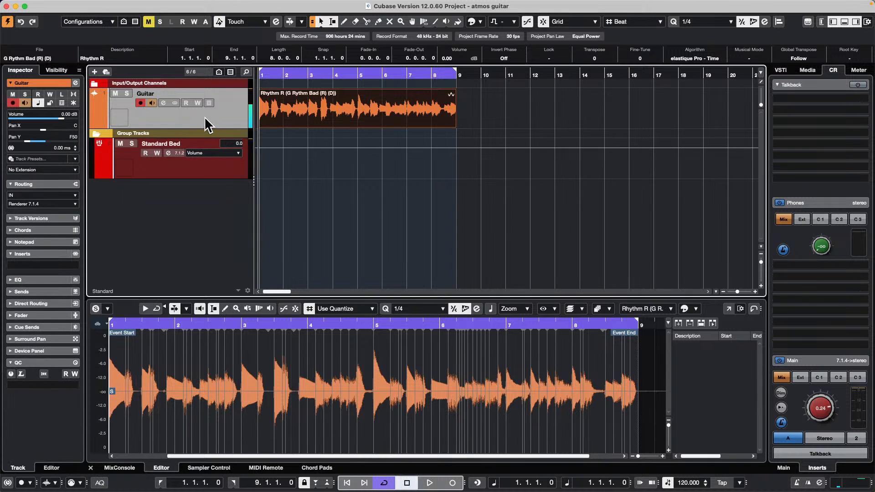
click(51, 204)
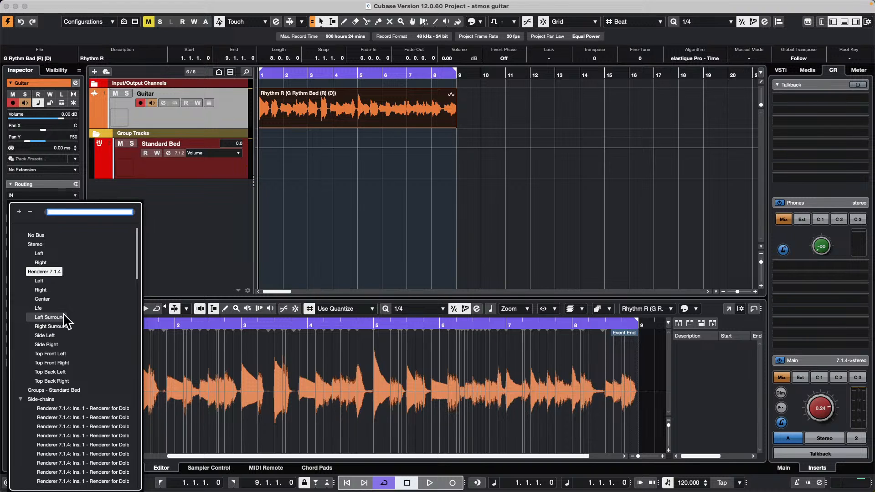
click(219, 118)
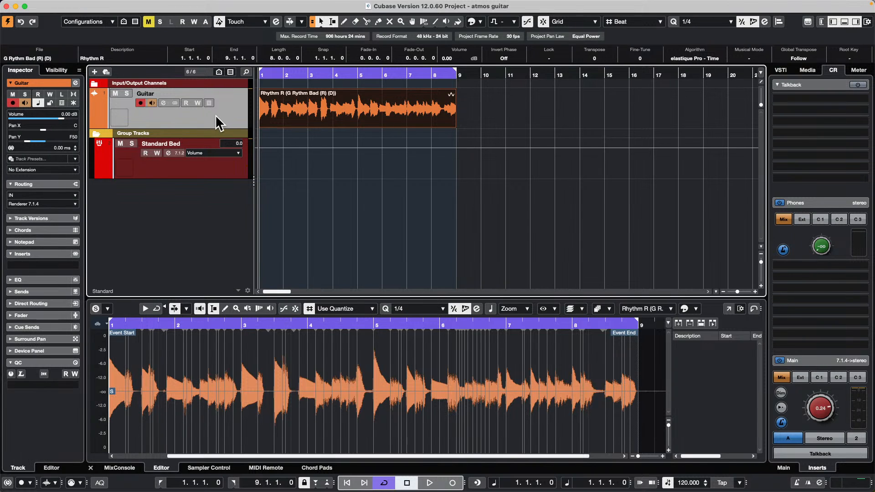
Step: Add one instrument track below Guitar with Groove Agent SE and its audio output set to Renderer 7.1.4
click(197, 166)
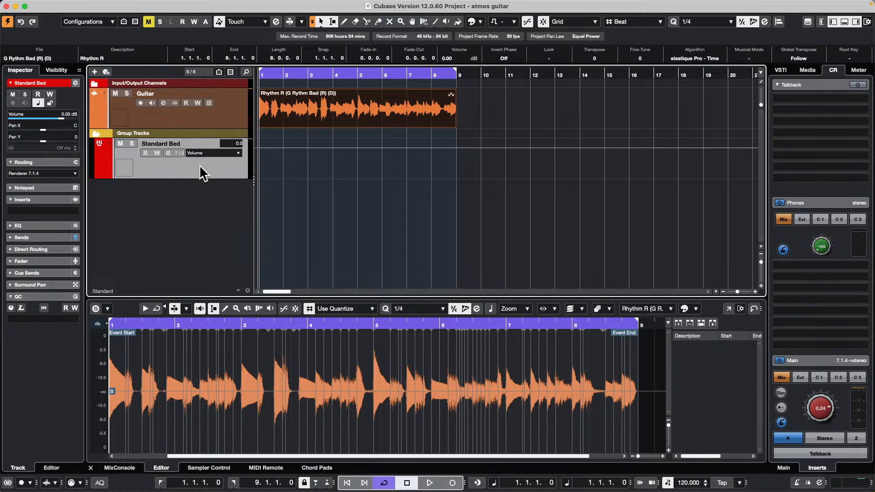
right_click(204, 118)
mouse_move(265, 120)
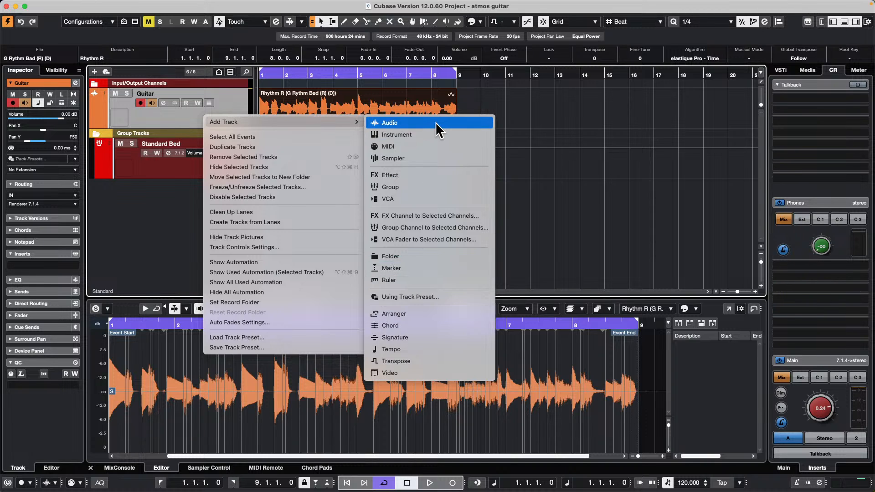
click(426, 133)
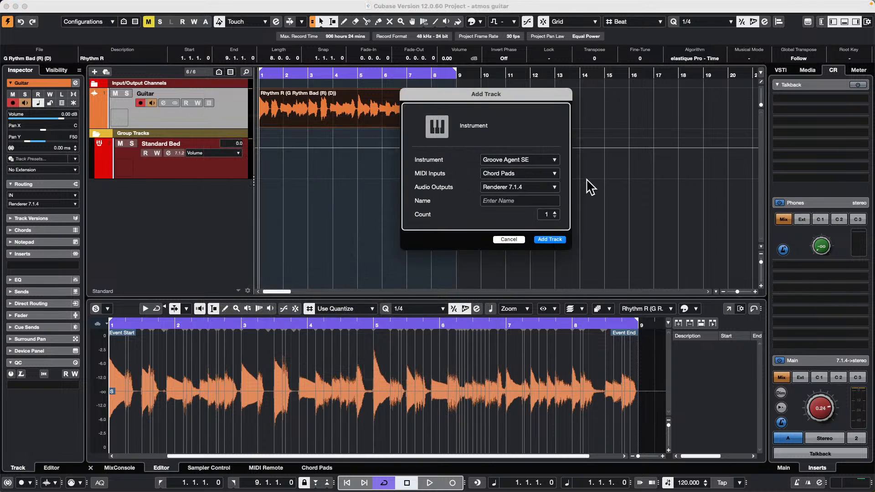
click(560, 240)
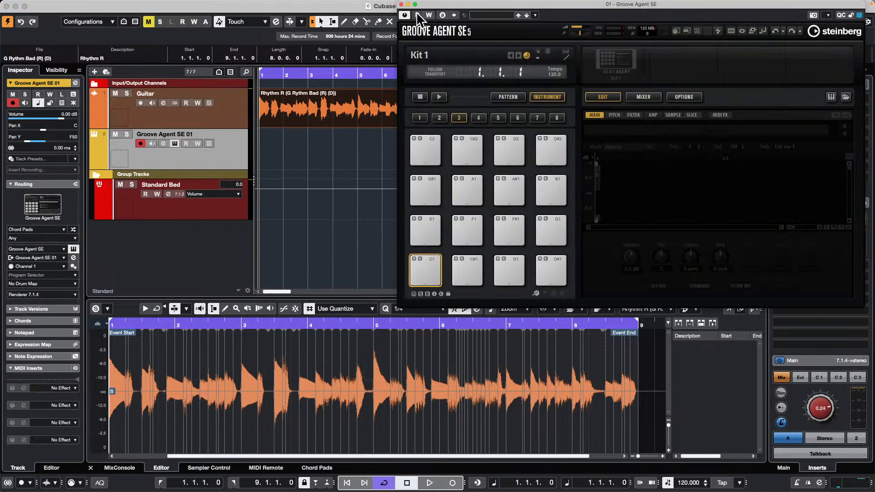
Step: Draw an empty MIDI part on the Groove Agent SE track from bar 1 to 11.2.1 and close the instrument window
right_click(268, 139)
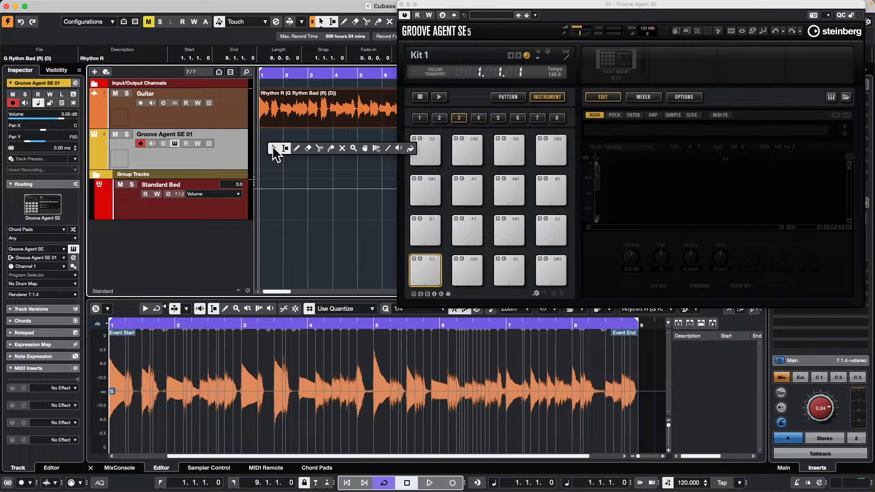
click(299, 146)
drag(266, 143, 516, 154)
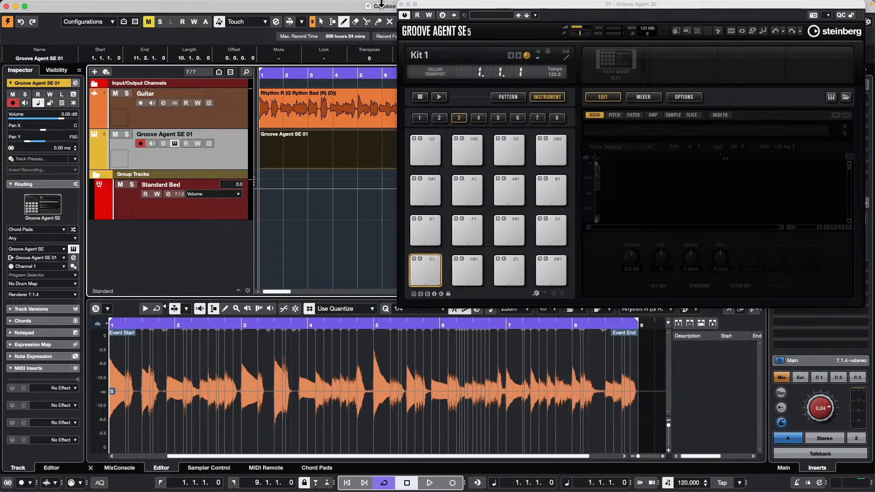
click(401, 4)
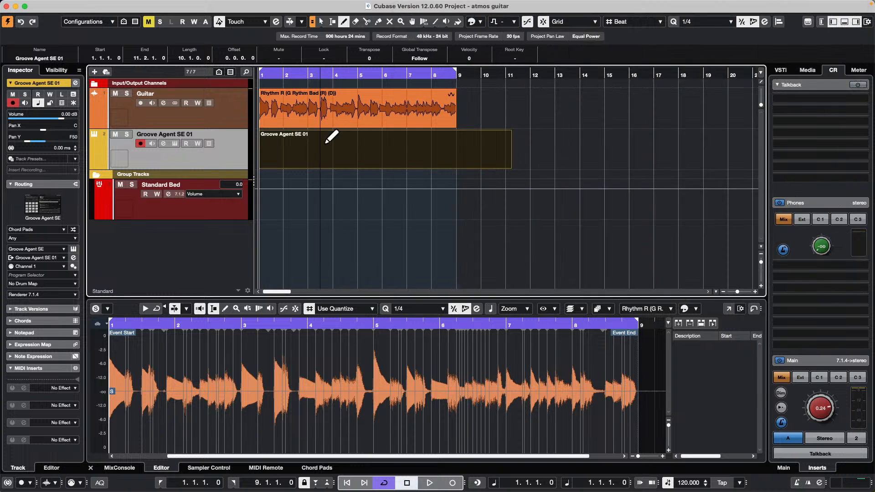
Step: Open the Groove Agent SE part in the Key Editor and paint a freehand run of notes along its whole length
click(296, 160)
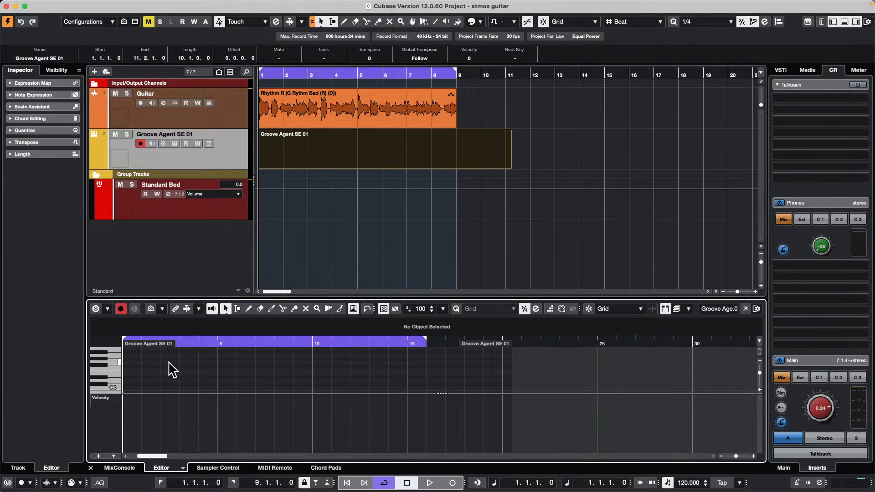
right_click(135, 372)
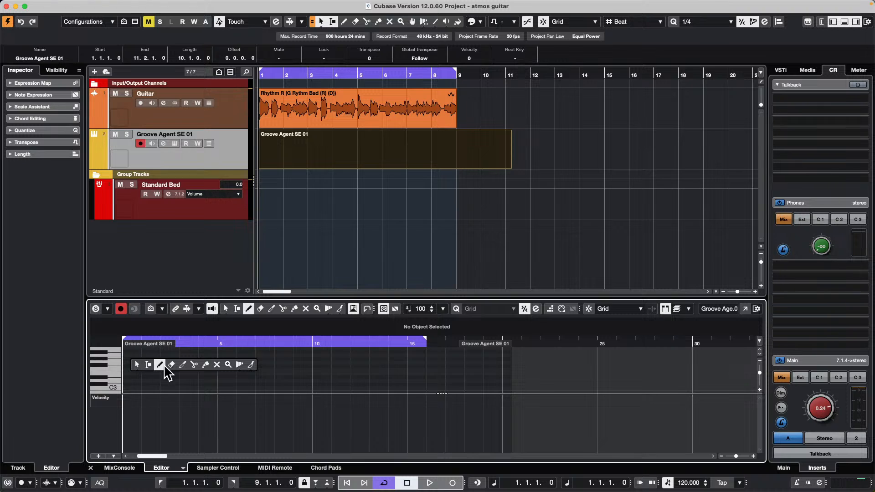
click(249, 367)
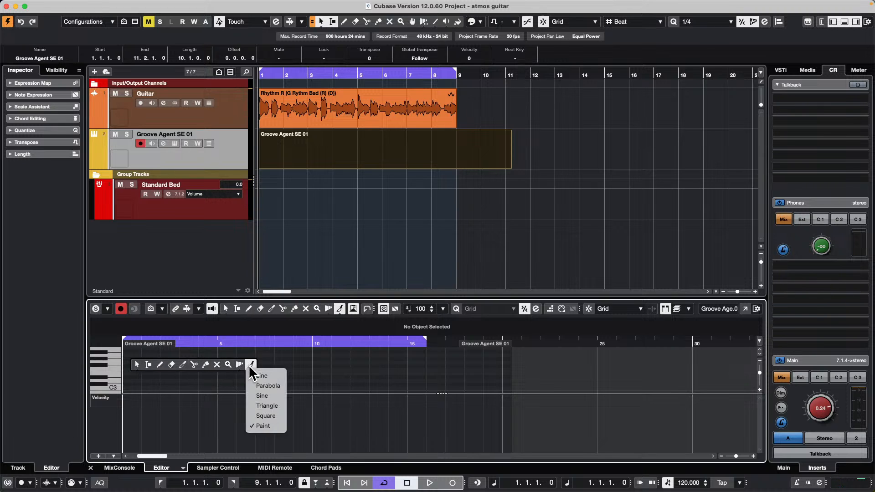
click(275, 424)
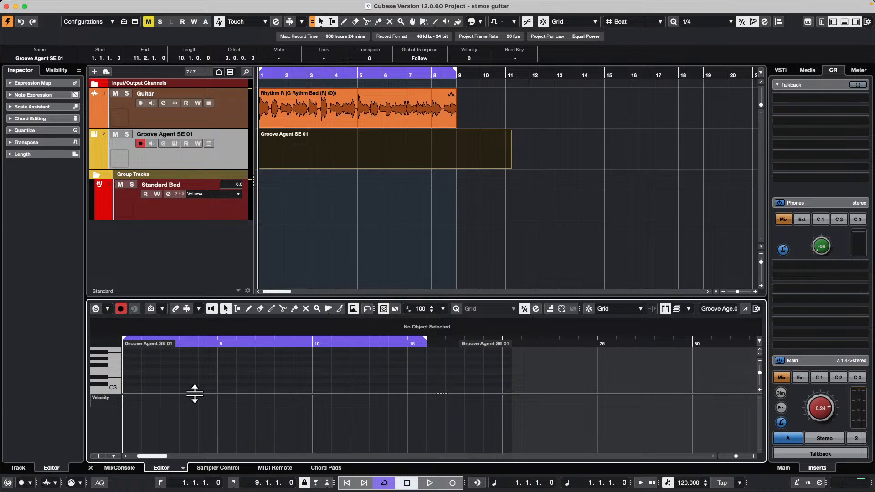
drag(195, 393, 195, 431)
right_click(134, 405)
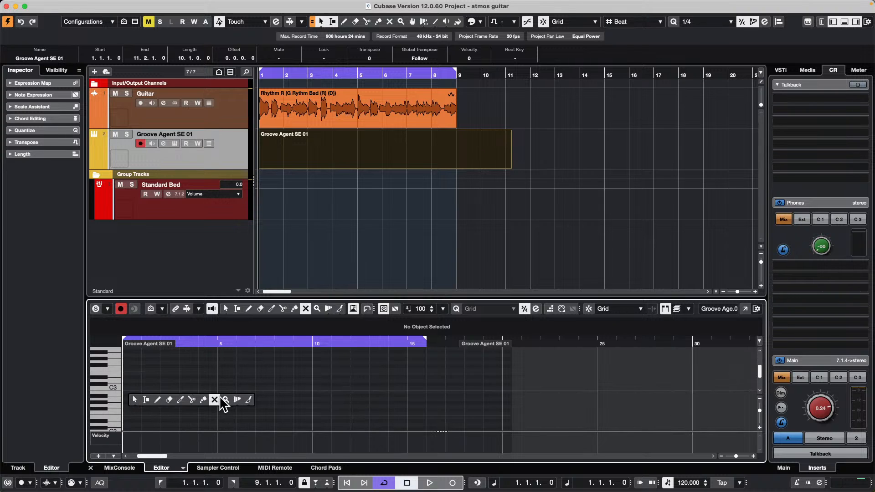
click(252, 401)
mouse_move(137, 403)
mouse_down()
mouse_move(405, 379)
mouse_move(521, 393)
mouse_up()
drag(246, 344, 77, 326)
Step: Split the Groove Agent SE part at bars 3, 5, 7 and 9
right_click(292, 165)
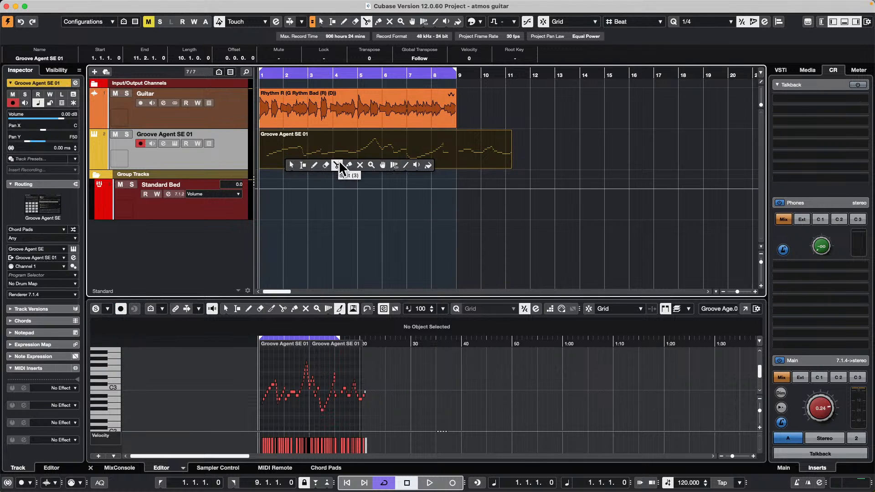
click(340, 160)
click(310, 157)
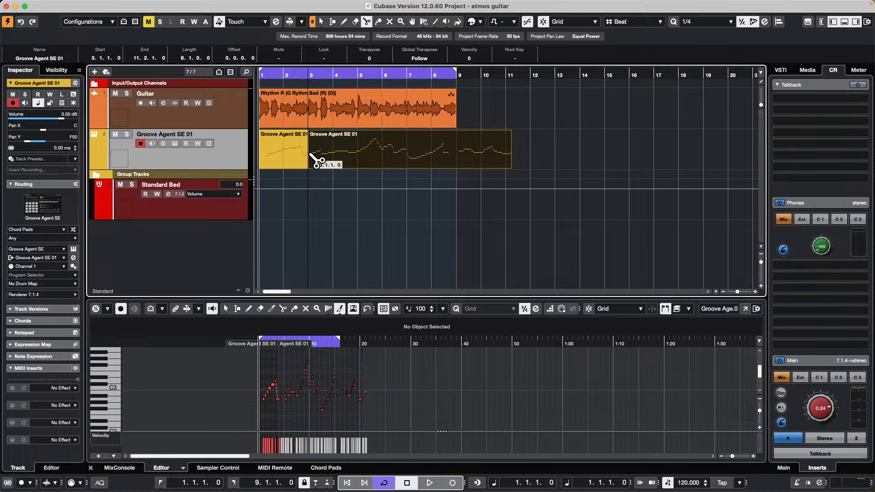
click(365, 158)
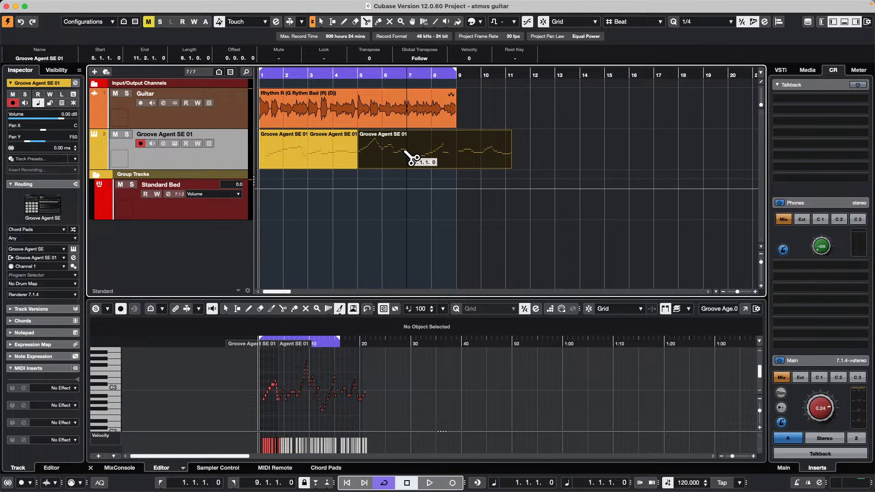
click(409, 158)
click(454, 161)
Step: Color the Groove Agent SE part at bar 1 with Color 1 and the part at bar 3 with Color 12
key(1)
click(267, 157)
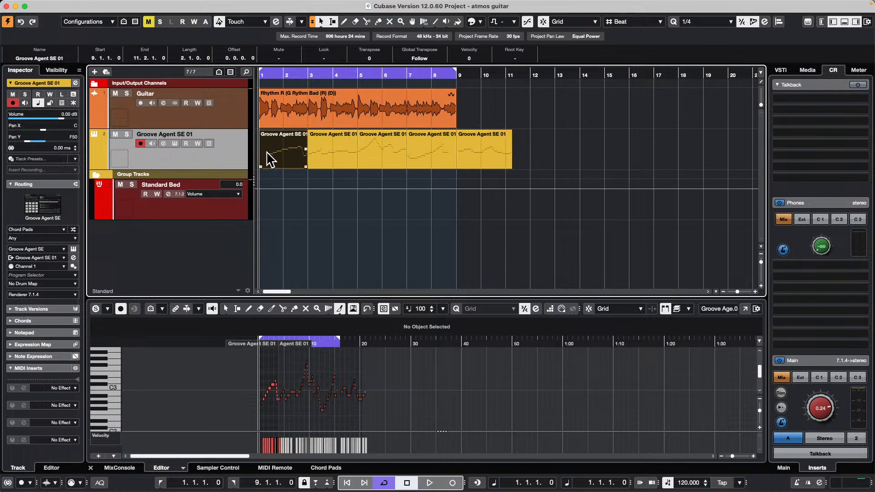
click(474, 20)
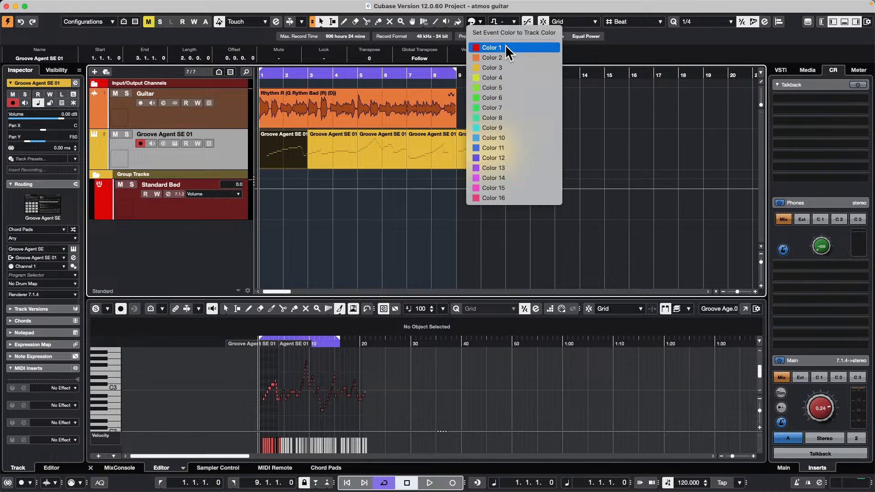
click(505, 46)
click(332, 155)
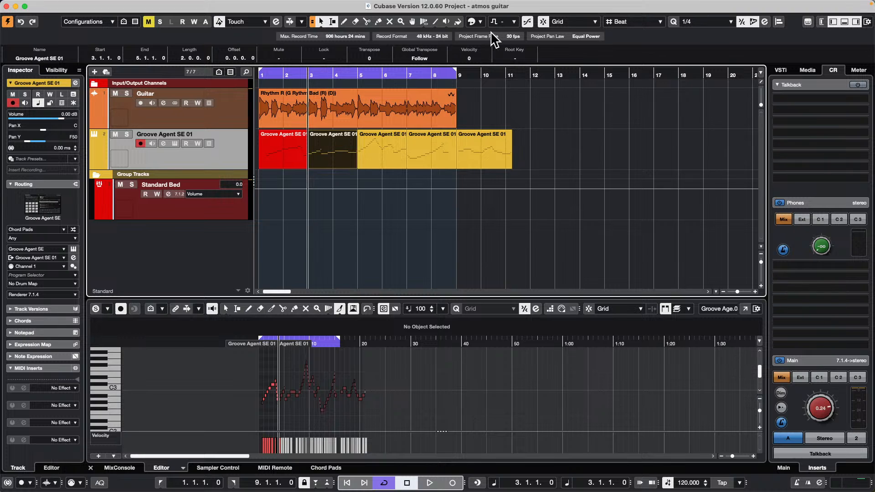
click(480, 21)
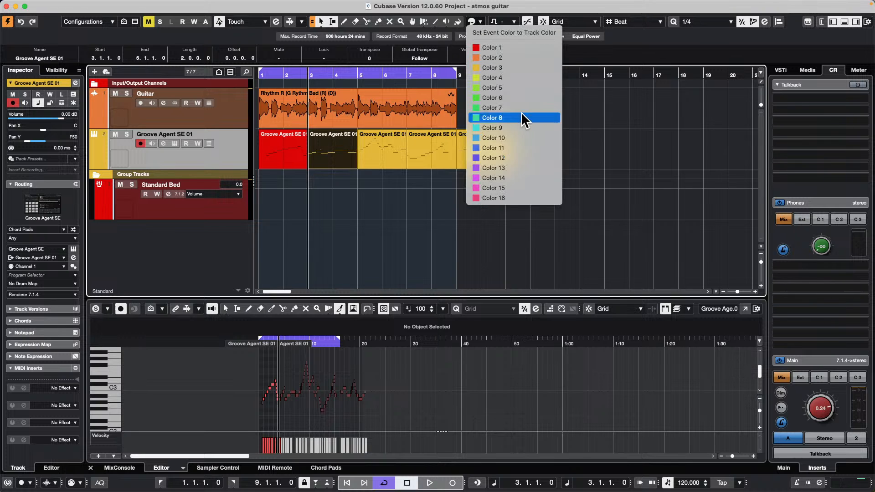
click(499, 157)
Step: Color the Groove Agent SE part at bar 5 with Color 4 and the part at bar 7 green
click(369, 161)
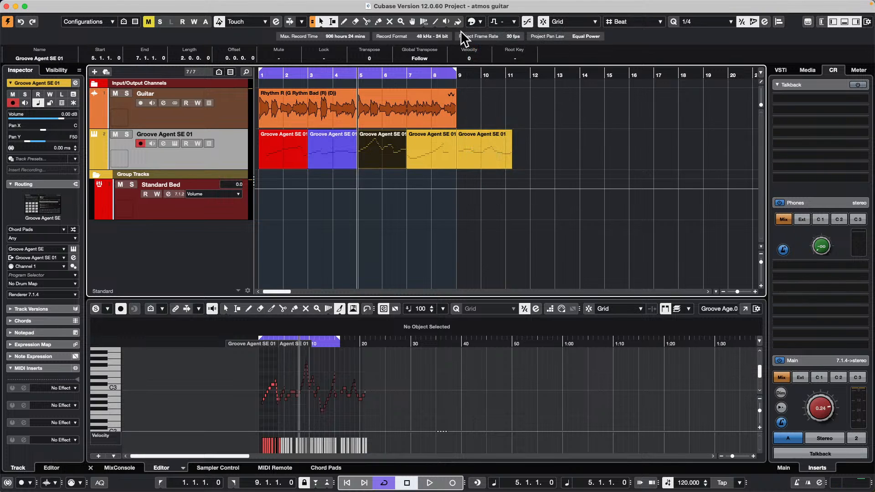
click(481, 21)
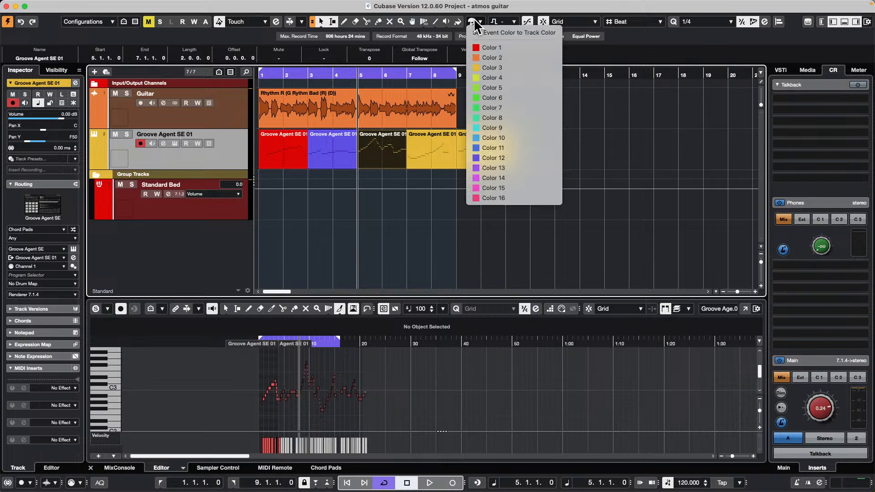
click(499, 76)
click(433, 157)
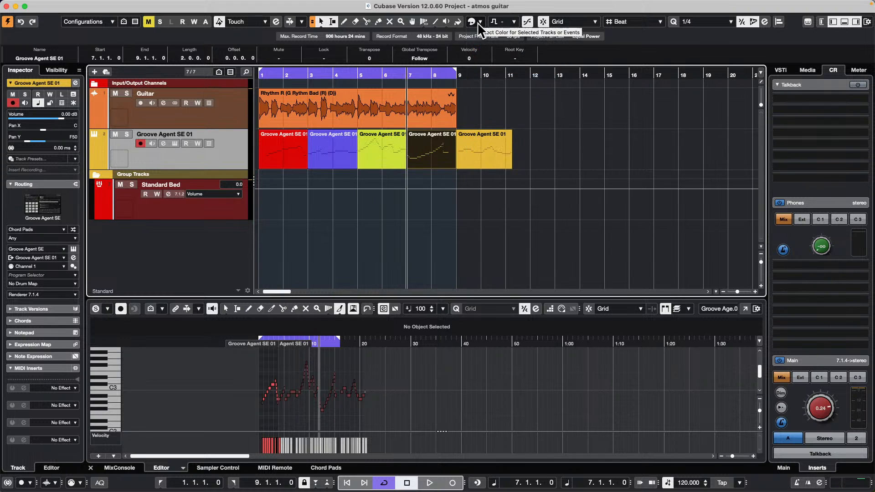
click(481, 22)
click(424, 216)
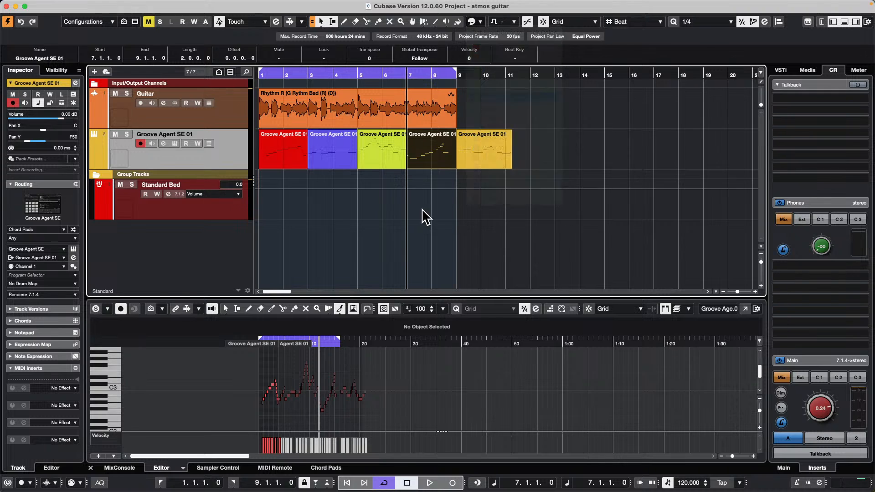
click(424, 216)
Step: Open all five Groove Agent SE parts together in a separate Key Editor window and set the event colors to Part
right_click(279, 180)
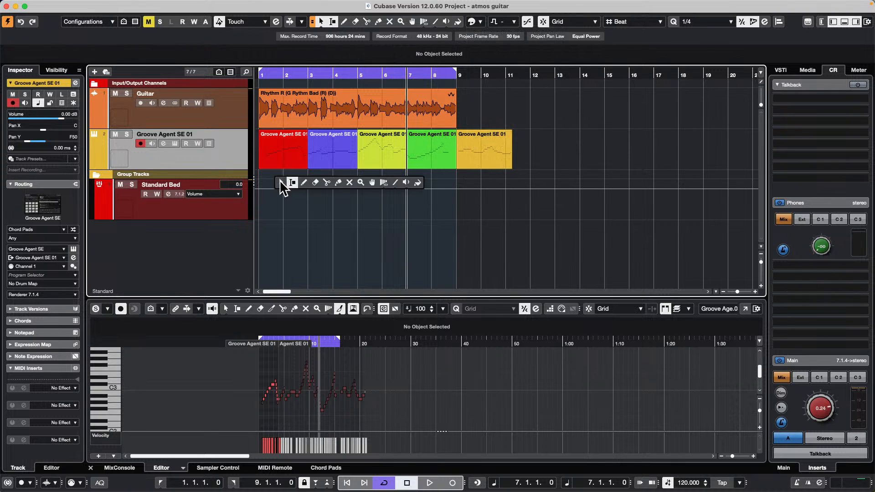
click(289, 181)
drag(527, 159, 263, 148)
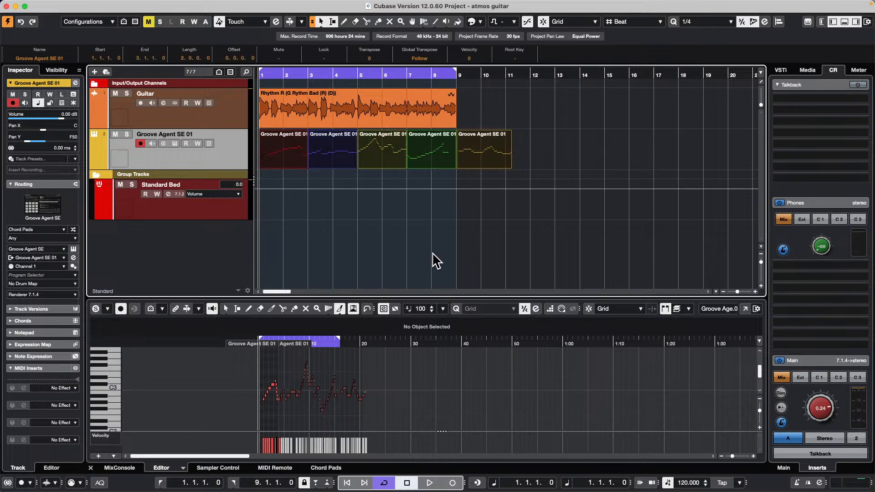
key(Return)
click(746, 308)
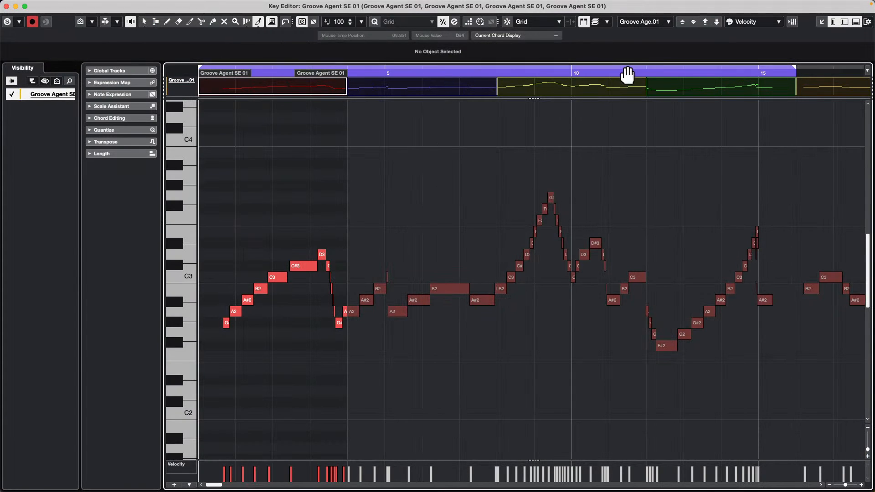
click(773, 23)
click(770, 52)
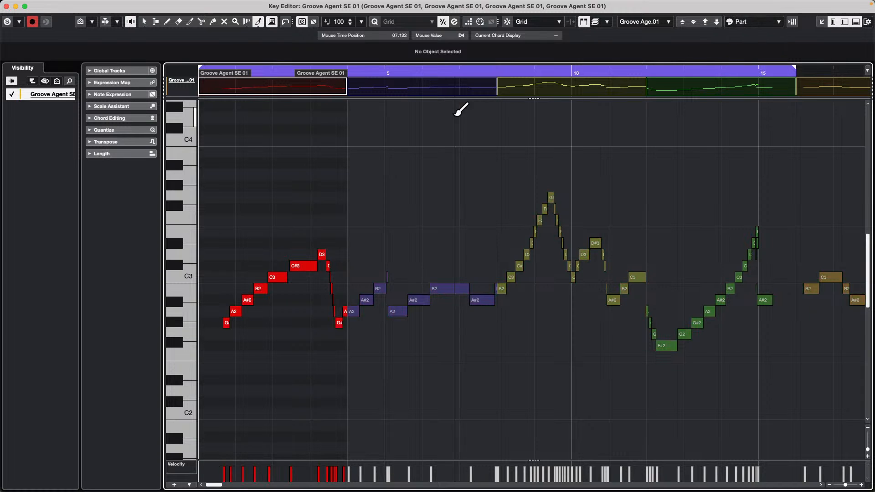
Step: Select notes in the differently colored parts to check how the active part switches, and close the Key Editor window
key(1)
click(433, 138)
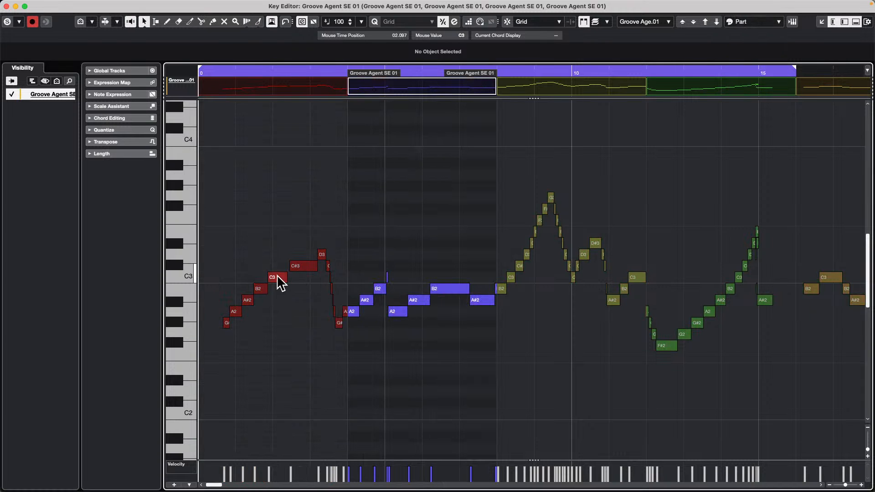
click(301, 266)
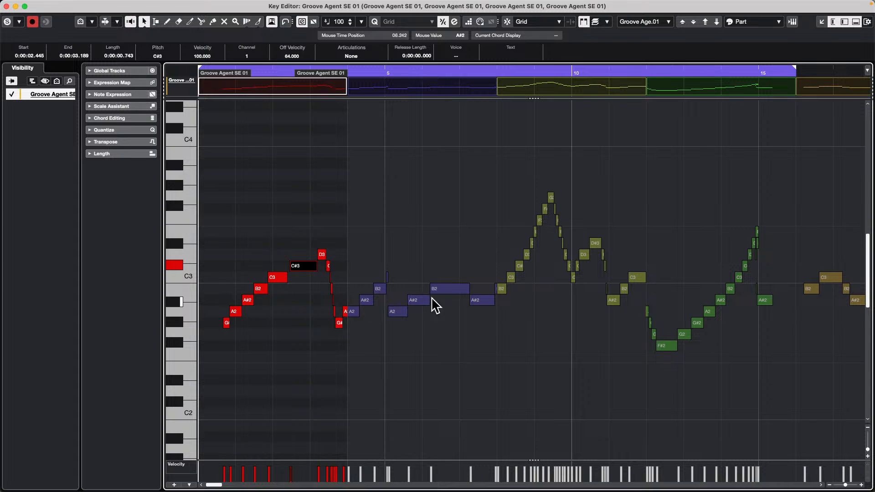
click(461, 289)
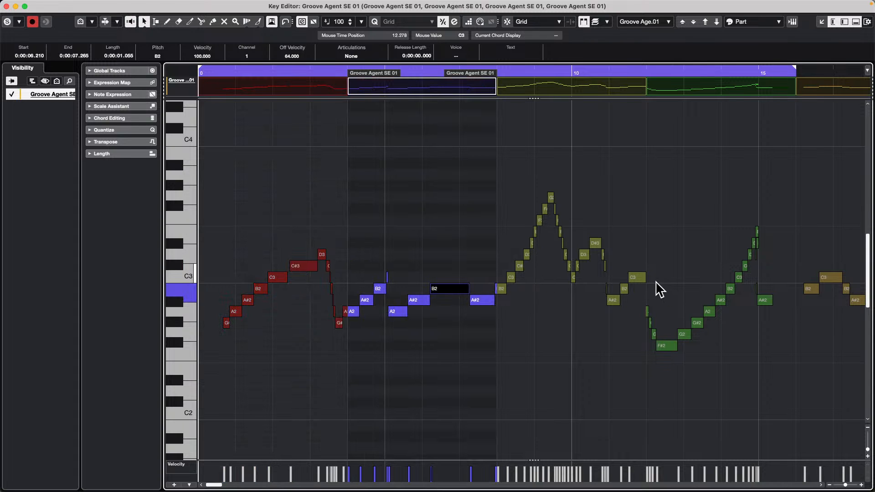
click(642, 279)
click(765, 302)
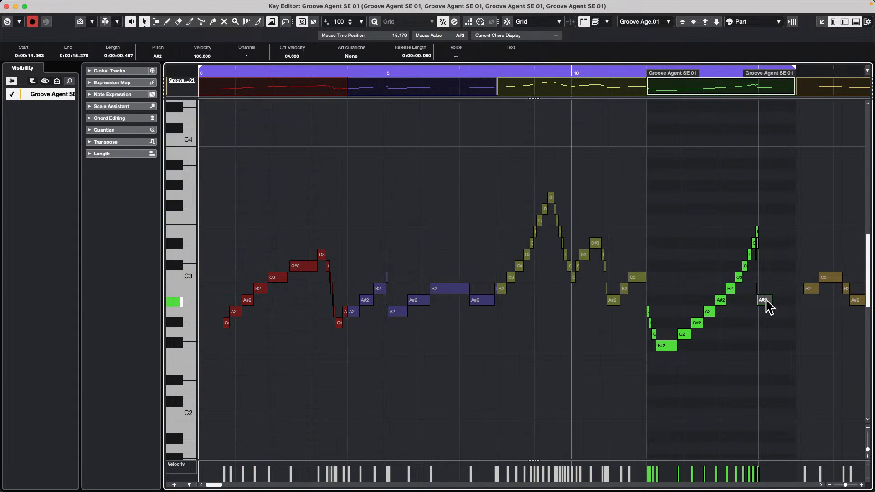
click(612, 300)
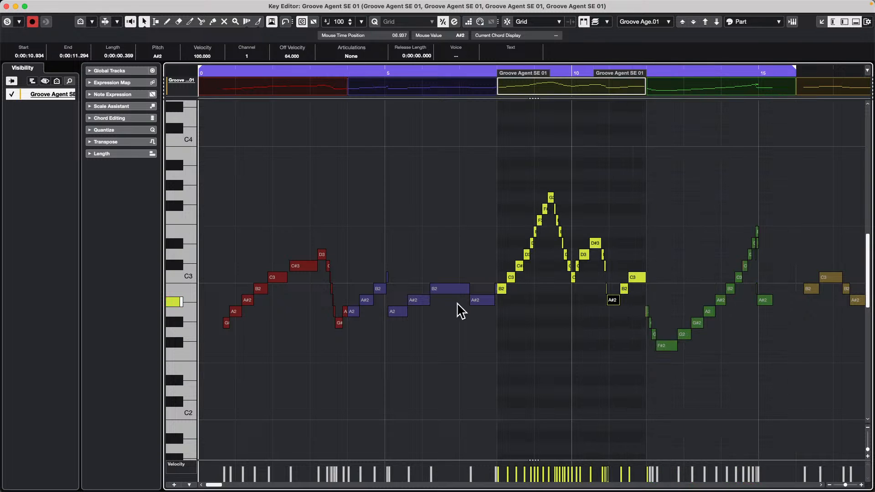
click(451, 290)
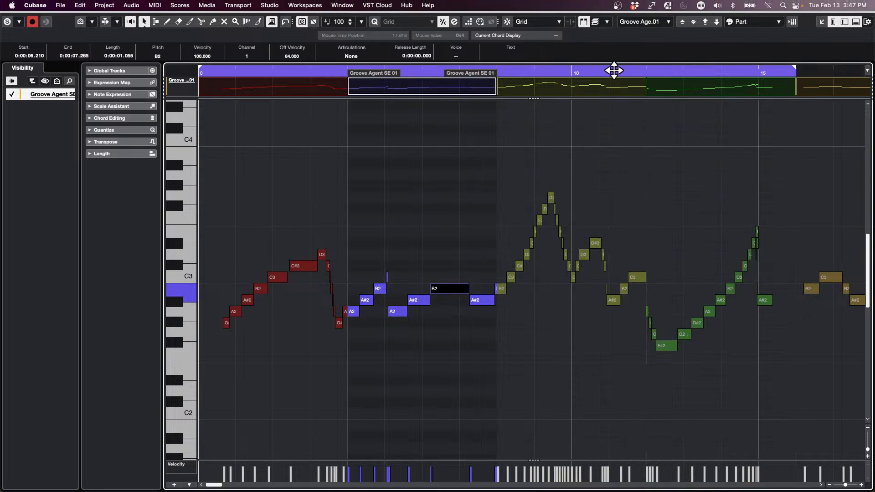
click(6, 6)
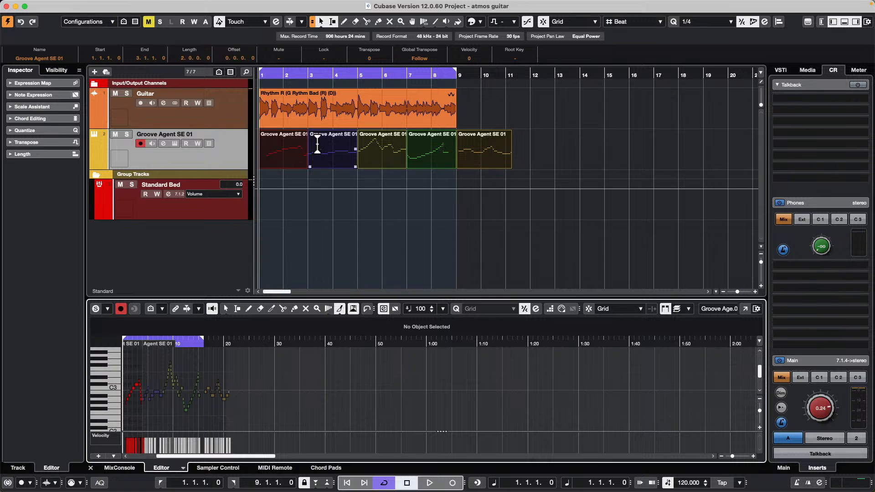
Step: Link the project and lower-zone editor timelines and test the shared zoom from the project ruler
click(322, 207)
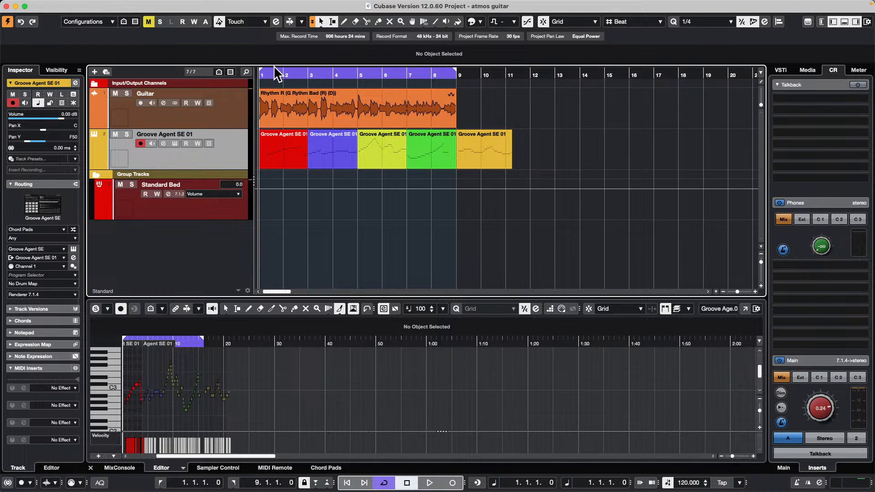
drag(273, 76, 242, 111)
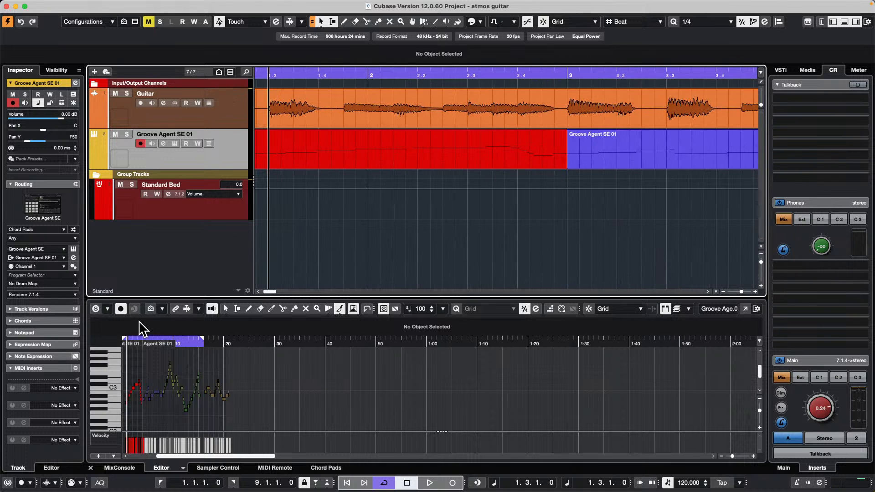
click(175, 310)
drag(525, 77, 429, 53)
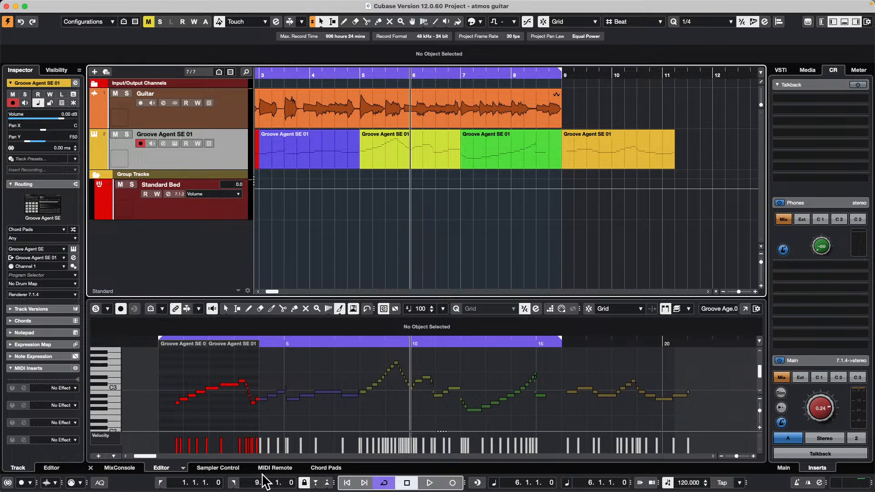
Step: Load the Guitar track's audio event into Sampler Control to create a sampler track
click(218, 468)
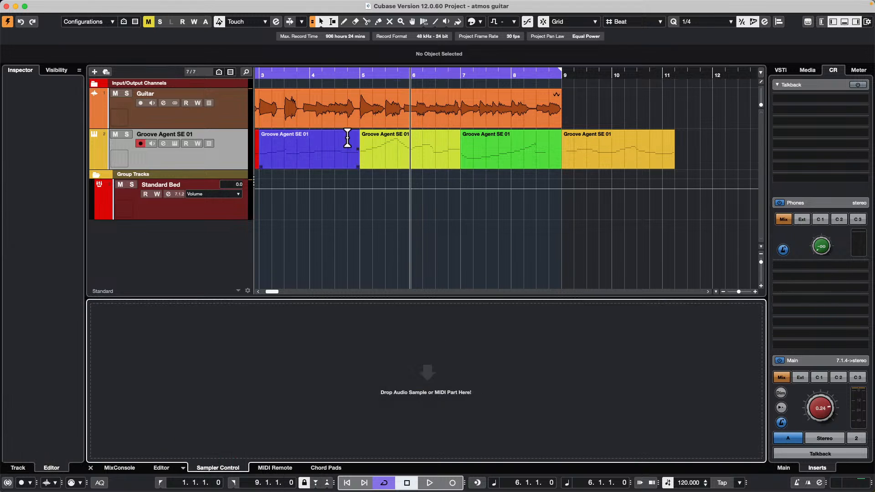
drag(450, 108, 463, 403)
drag(425, 84, 572, 297)
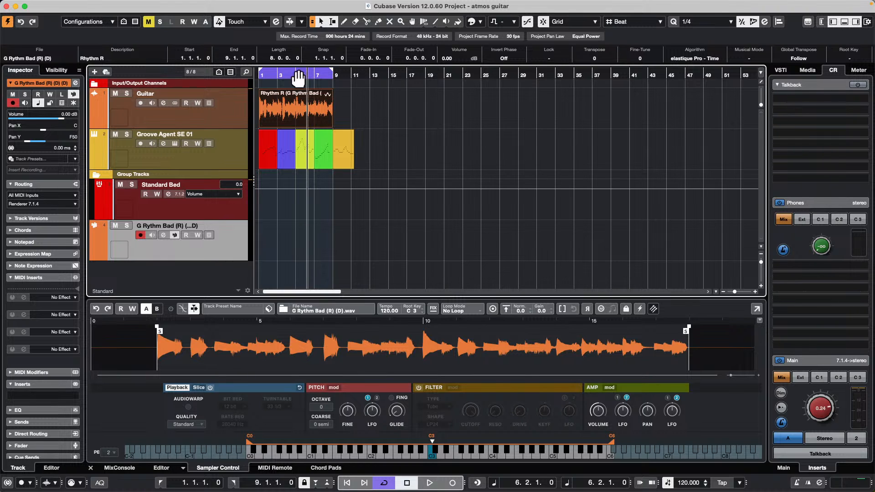
Step: Replace the sampler's audio with a Vocals_120_F#m_Good Enough loop from the Bloom set in Loops & Samples
click(807, 70)
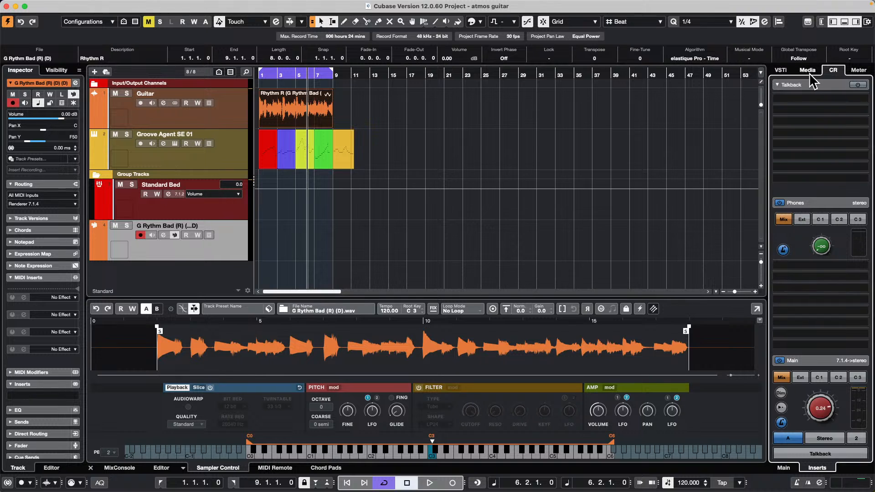
click(801, 132)
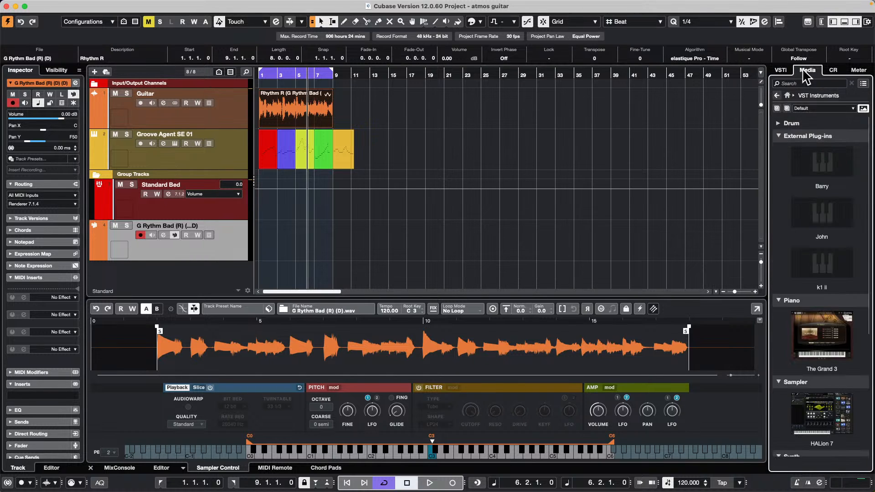
click(788, 94)
click(789, 178)
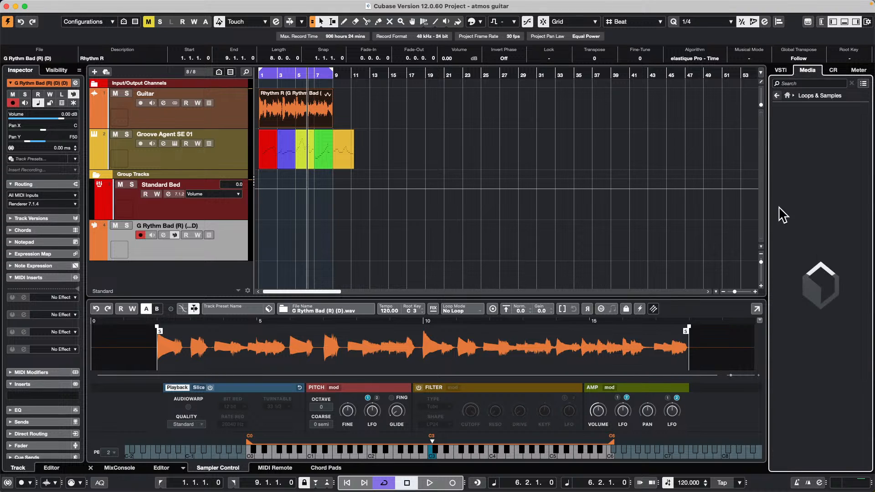
click(845, 253)
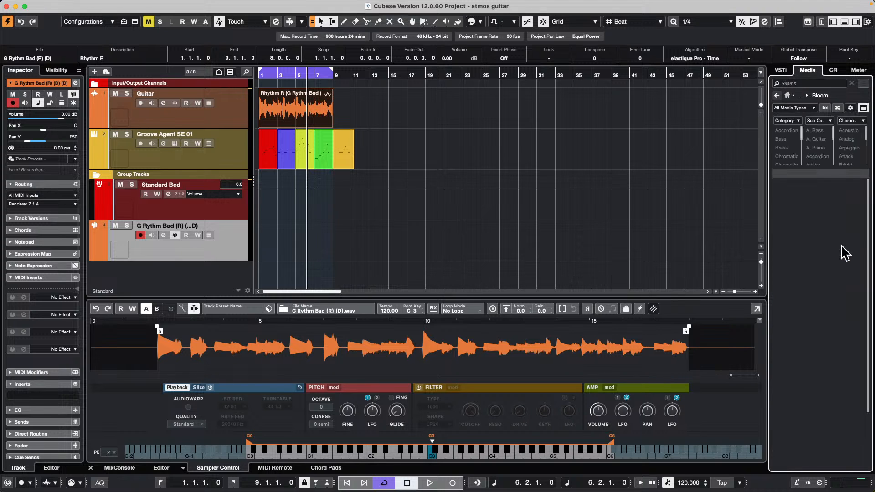
drag(838, 283, 524, 346)
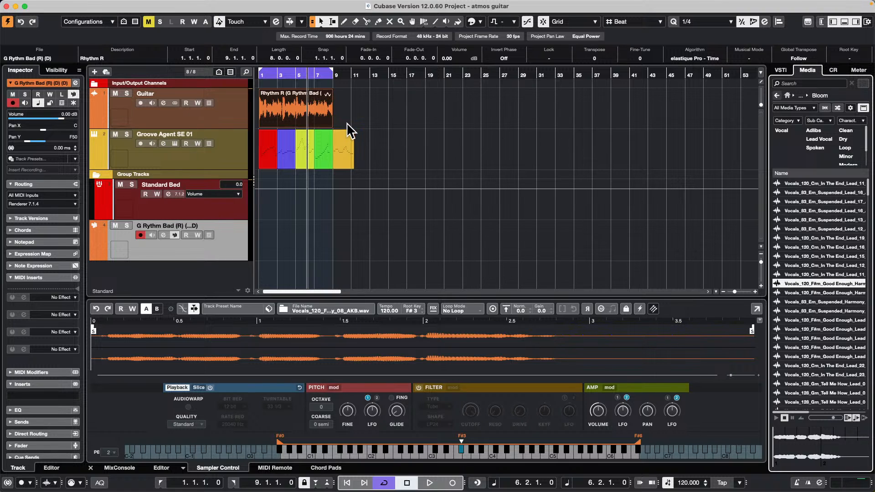
Step: Show the Groove Agent SE part at bar 5 in the lower-zone editor and check that its timeline follows the project zoom
drag(284, 75, 286, 101)
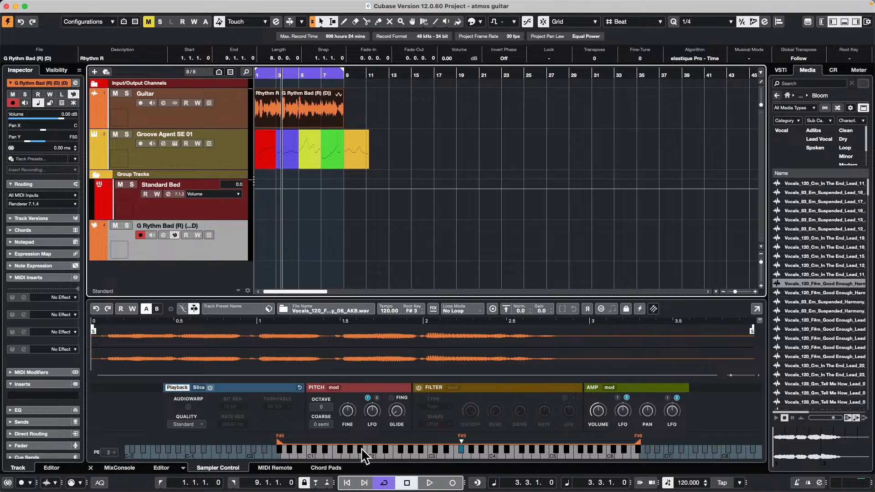
click(161, 468)
drag(308, 73, 308, 92)
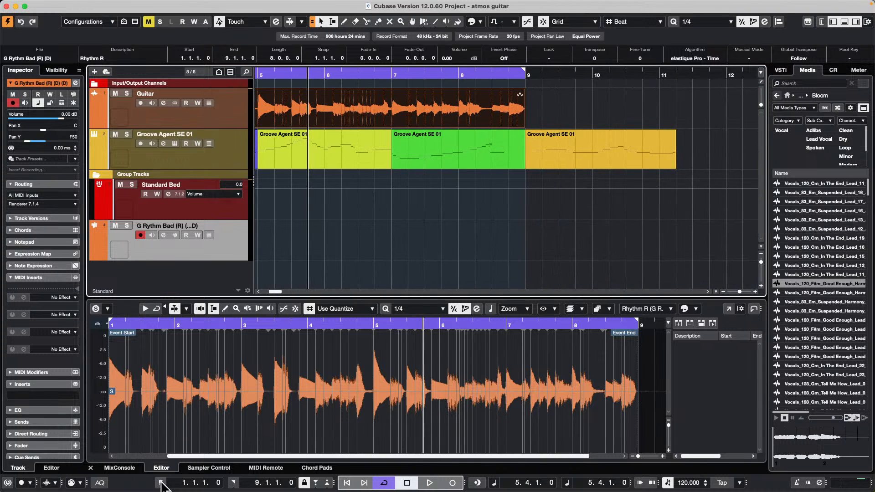
click(377, 163)
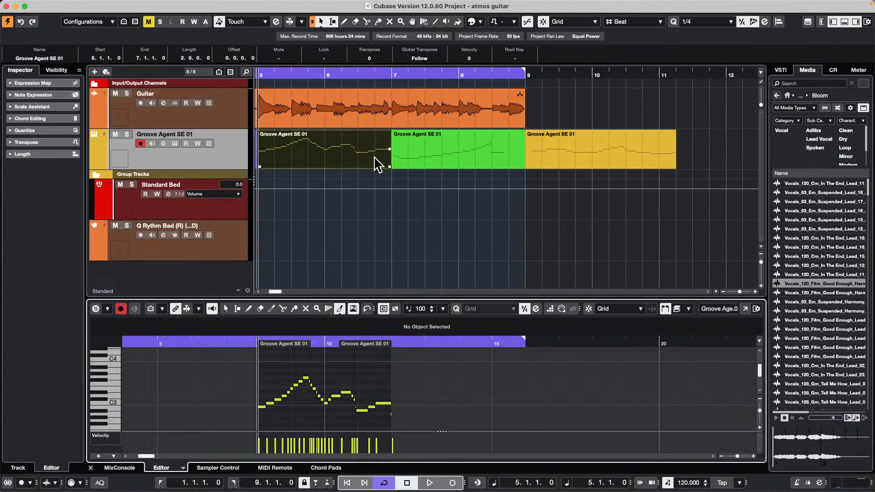
drag(328, 74, 382, 80)
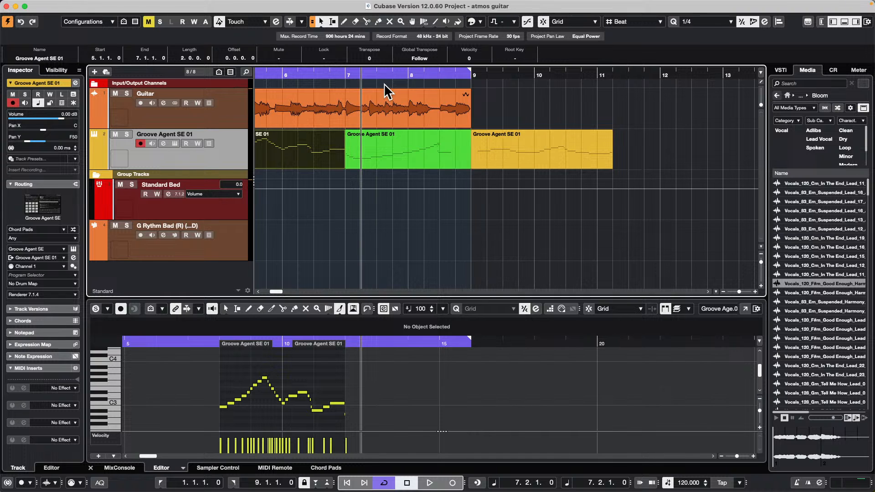
Step: Open the track's Groove Agent SE instrument and load the Urban Situation kit with its patterns
click(175, 143)
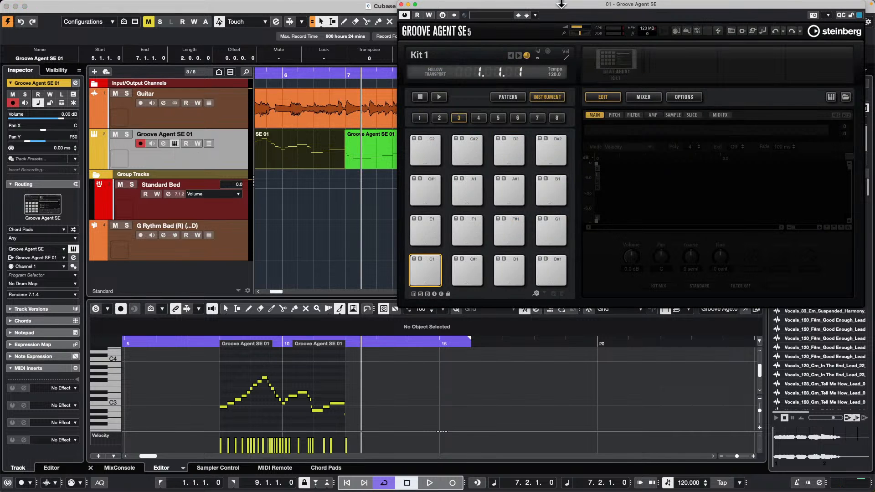
drag(561, 4, 350, 27)
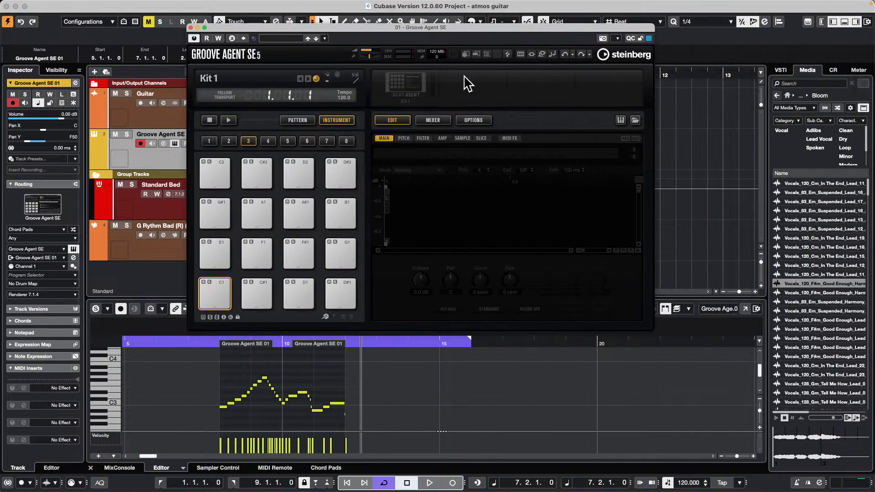
right_click(415, 89)
click(460, 103)
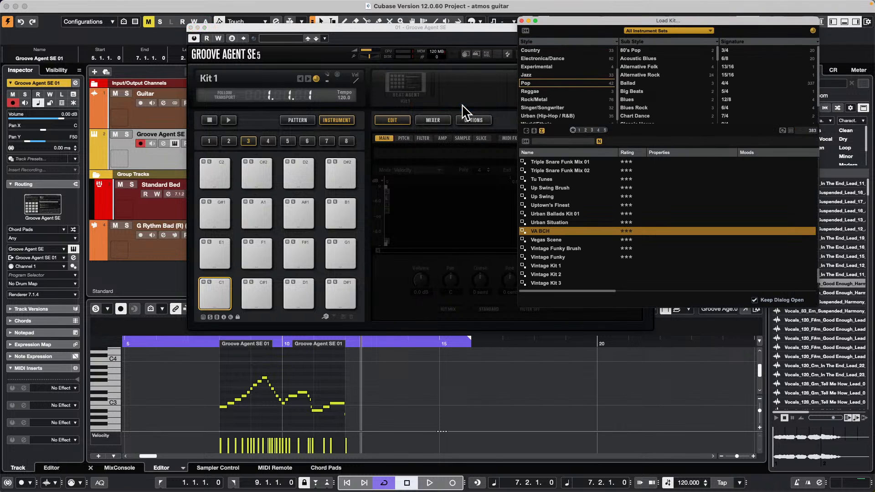
double_click(575, 223)
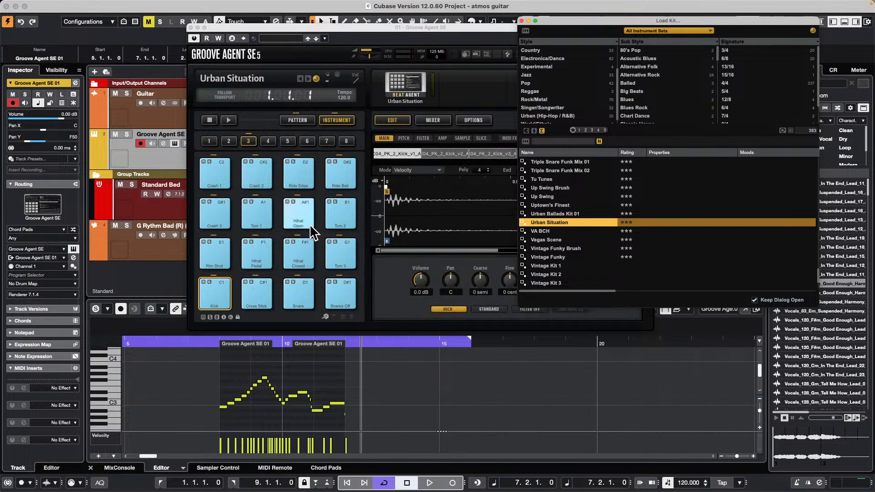
Step: Replace the kit with Lots of Ghosts from the Vintage Drums set and show its pattern pads
click(656, 31)
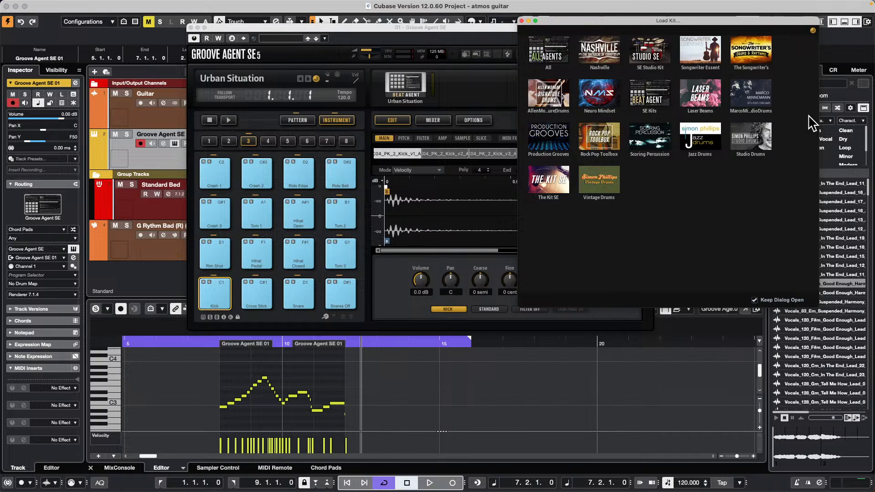
click(611, 177)
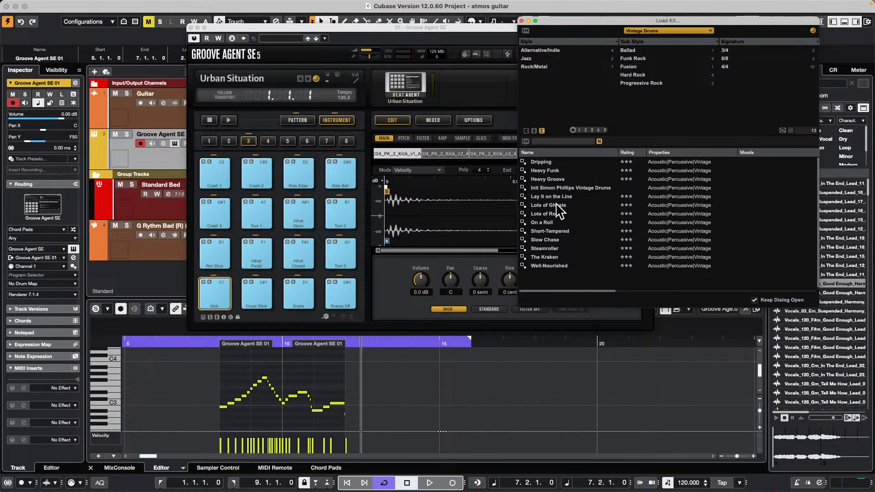
double_click(558, 205)
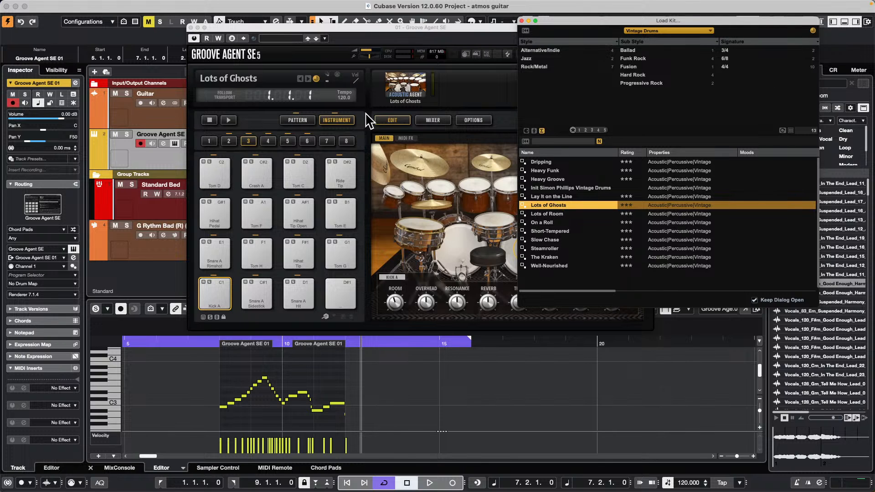
click(297, 120)
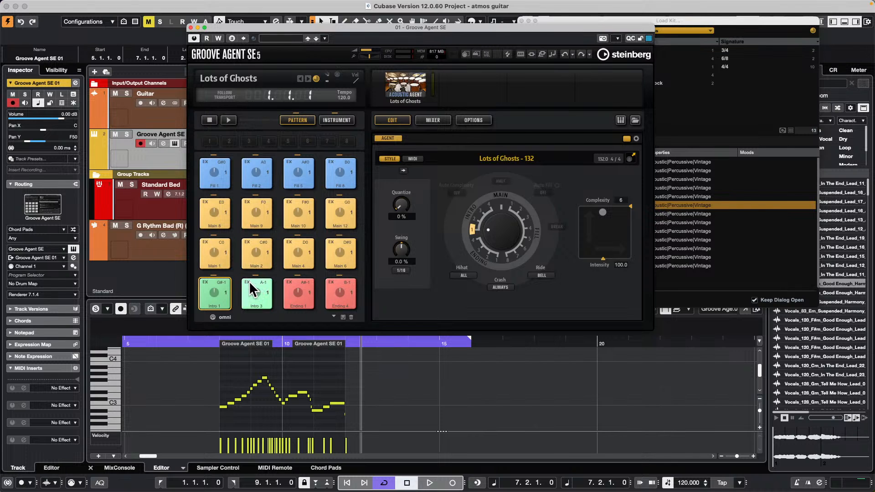
Step: Load the Coiled Tapedeck kit with its patterns from the Laser Beams instrument set
right_click(417, 81)
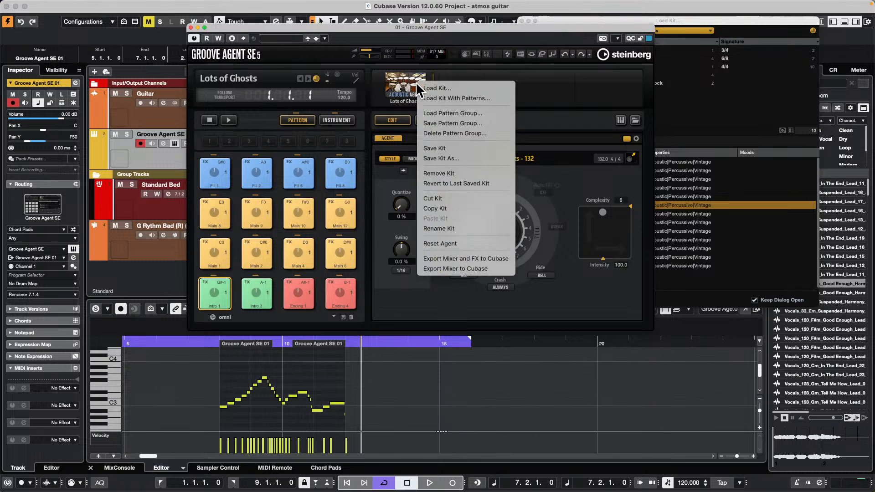
click(458, 97)
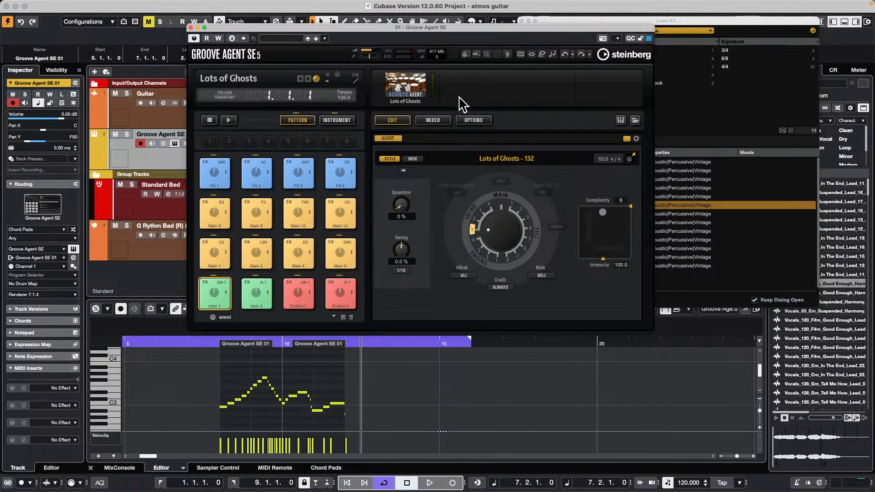
click(695, 24)
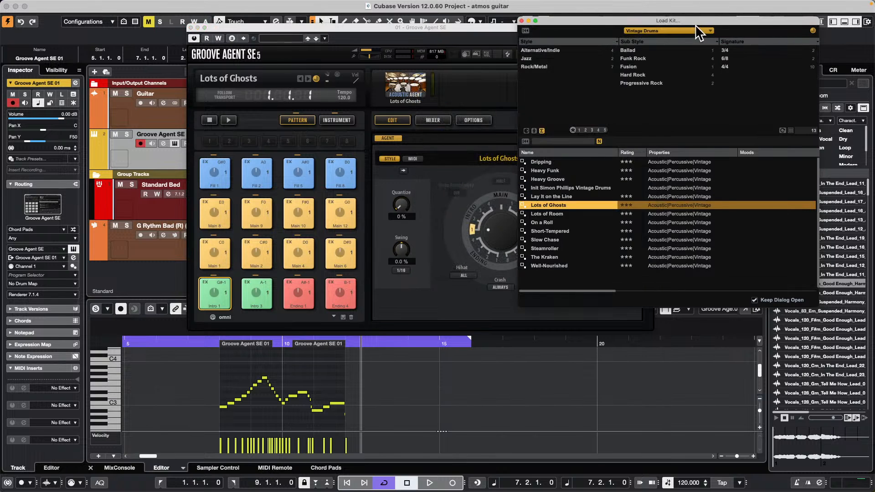
click(683, 30)
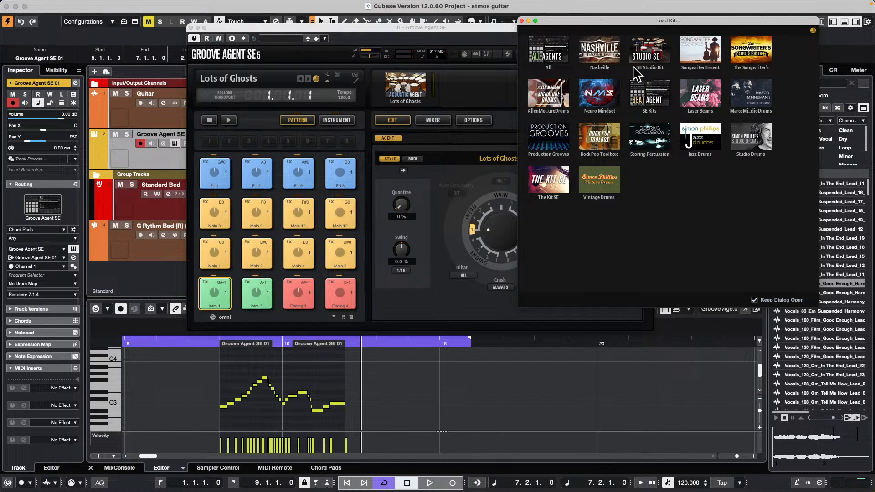
click(701, 93)
click(551, 213)
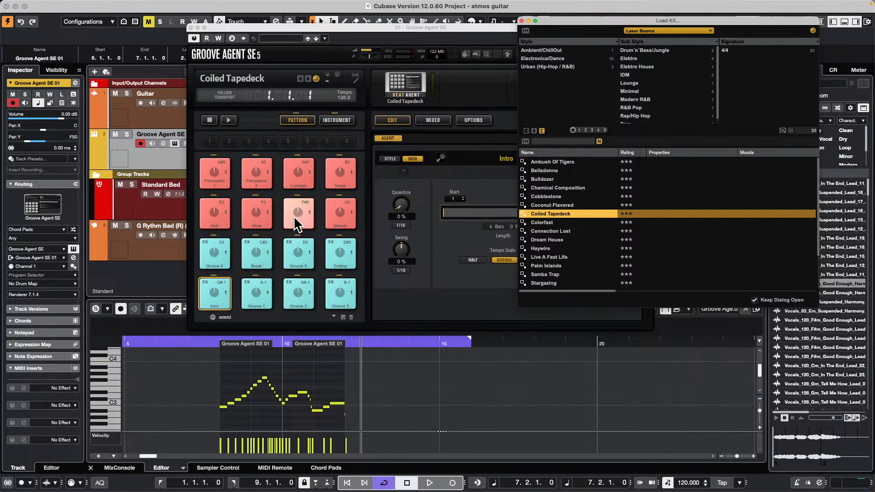
Step: Audition the Groove 5 and Groove 4 patterns, then play Groove 4 along with the project
click(304, 253)
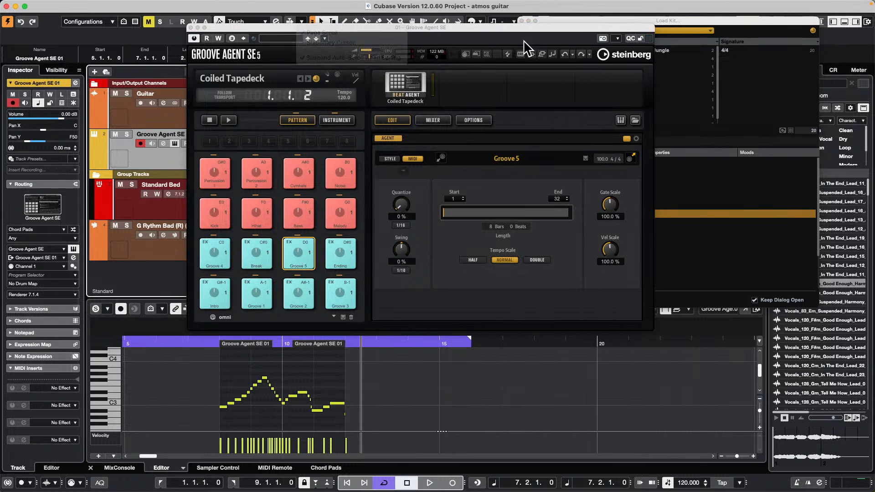
drag(475, 26, 633, 56)
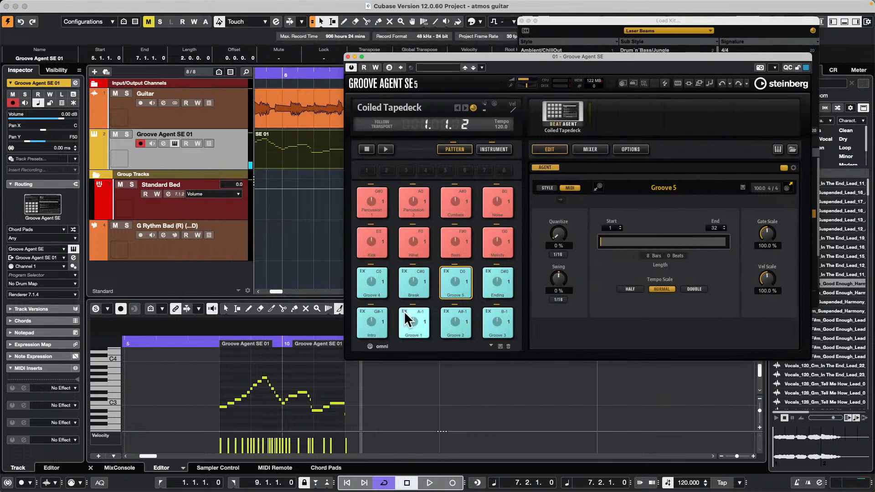
click(378, 276)
click(385, 149)
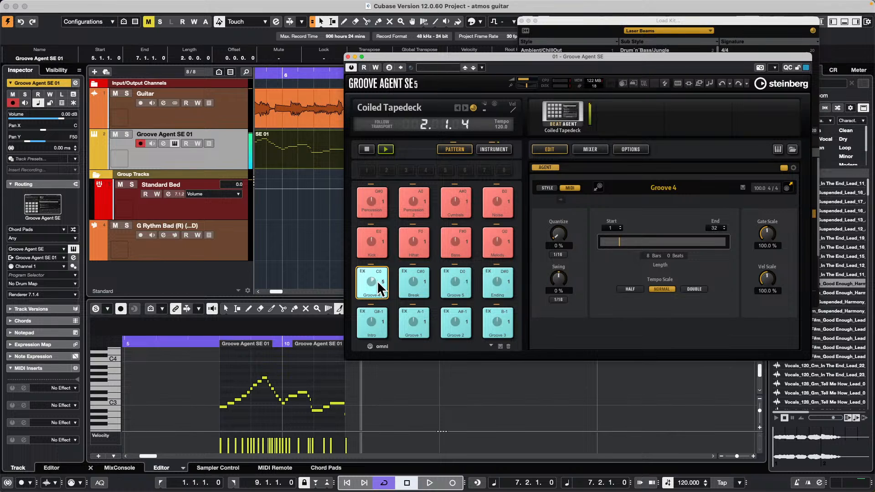
key(space)
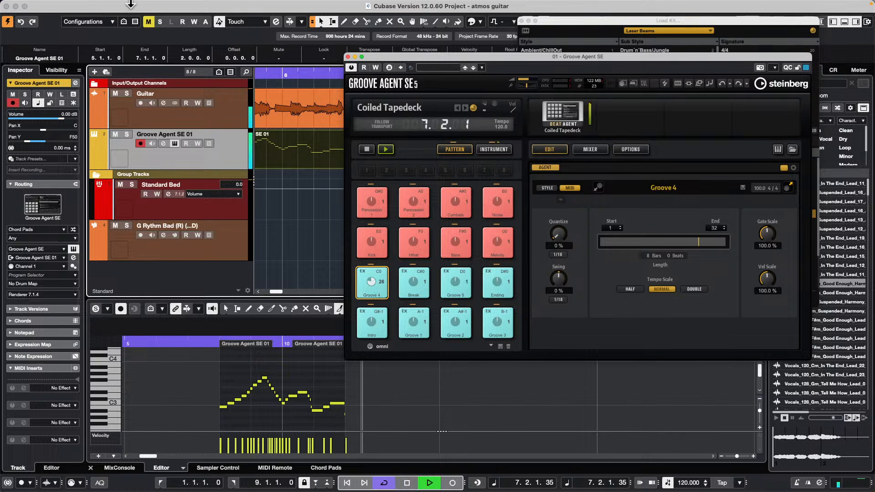
Step: Create a new empty project in the audio file test folder and stop playback
click(60, 5)
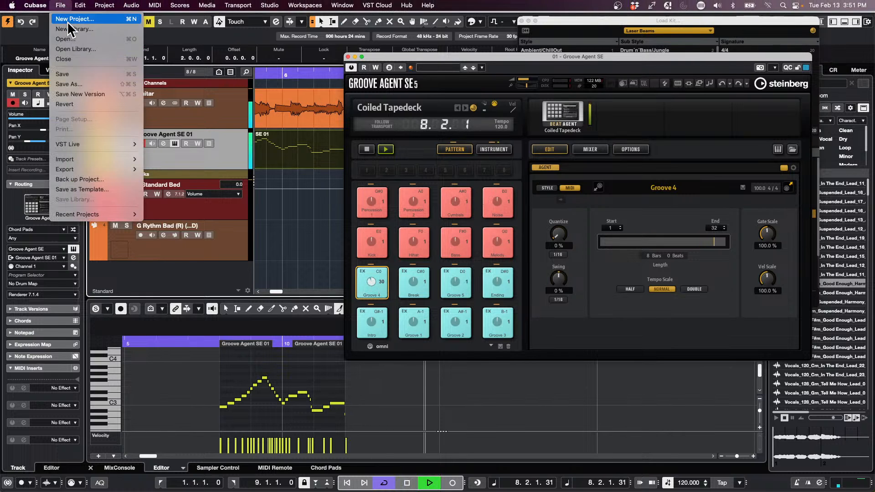
click(72, 18)
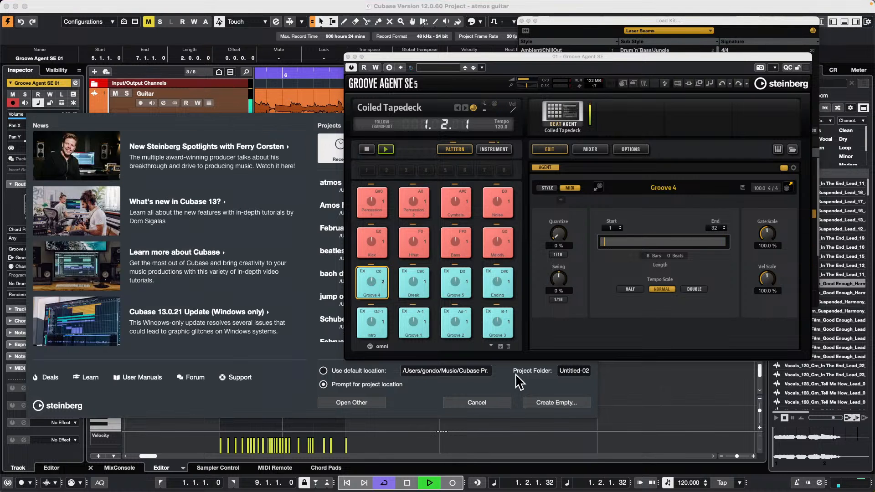
click(567, 403)
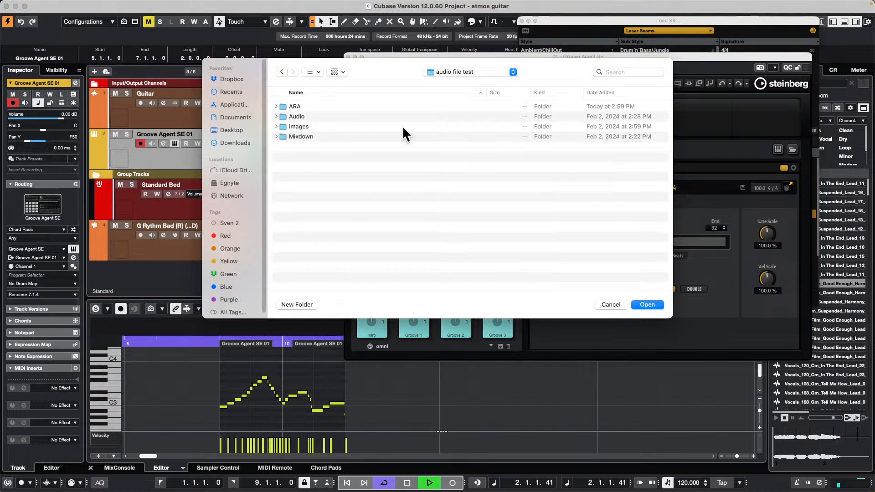
click(654, 306)
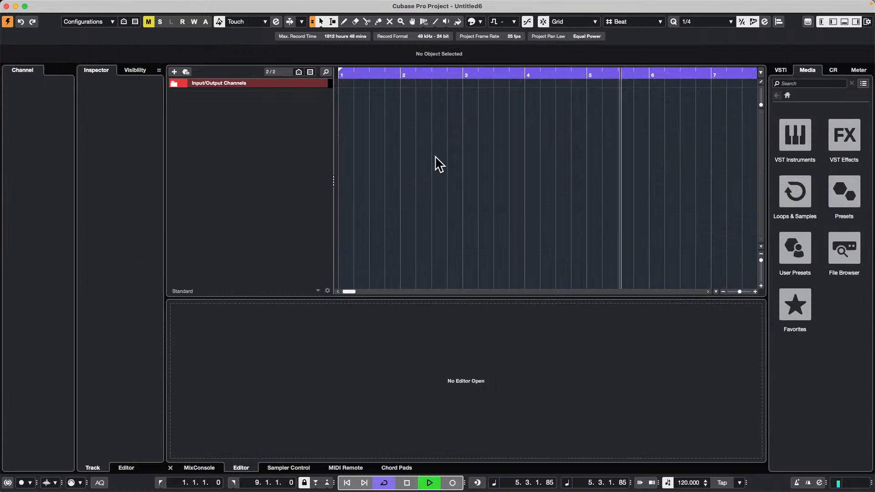
key(space)
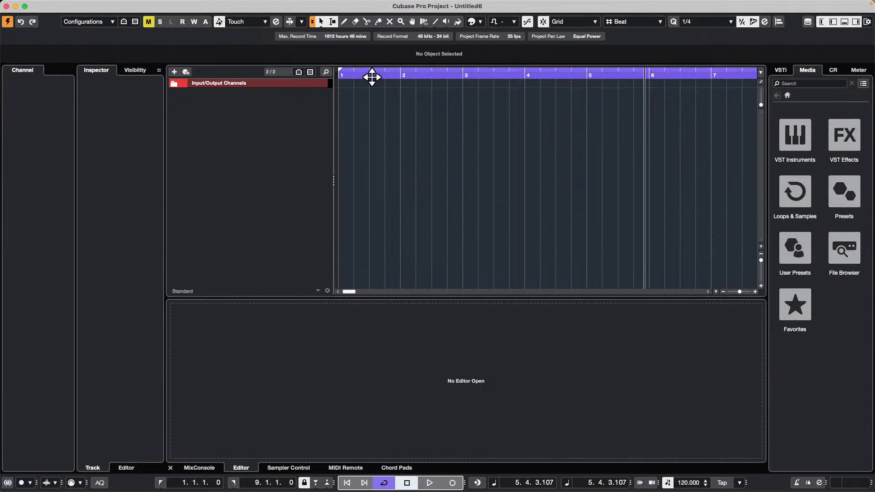
Step: Add one Groove Agent SE instrument track to the empty project
right_click(238, 110)
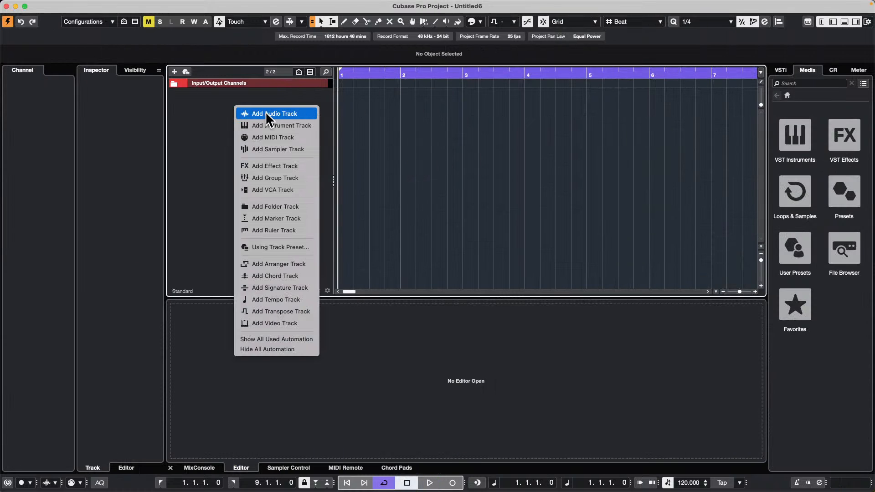
click(297, 127)
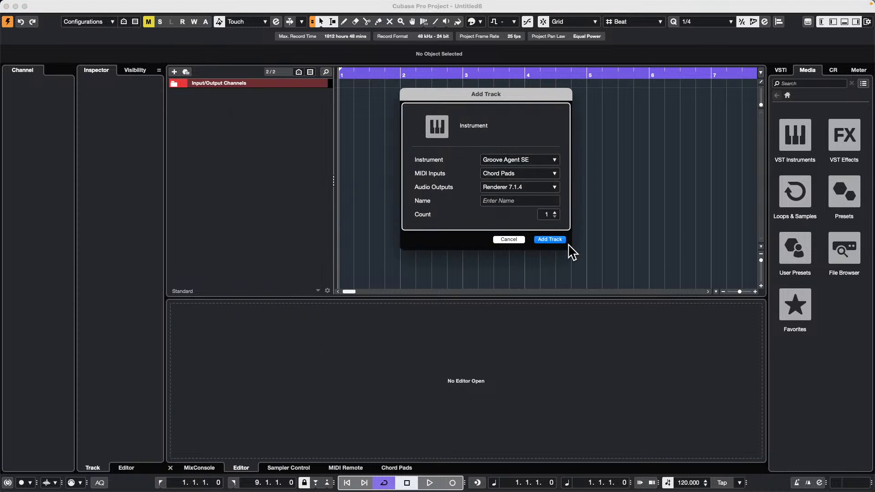
click(555, 241)
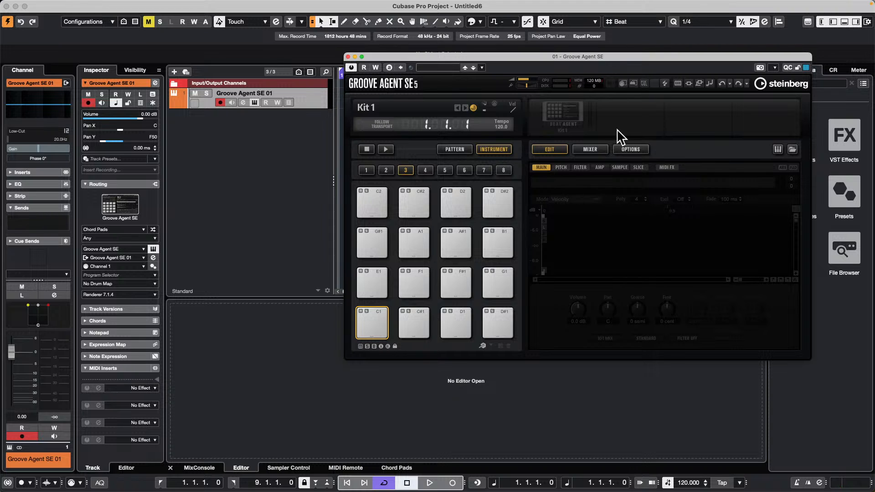
Step: Load the VA BCH kit with its patterns into Groove Agent SE and show the pattern pads
click(576, 114)
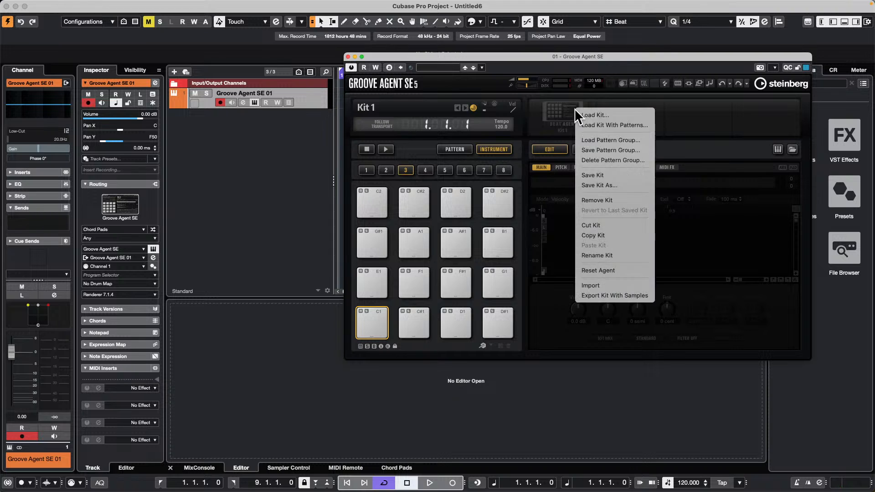
click(635, 125)
double_click(554, 231)
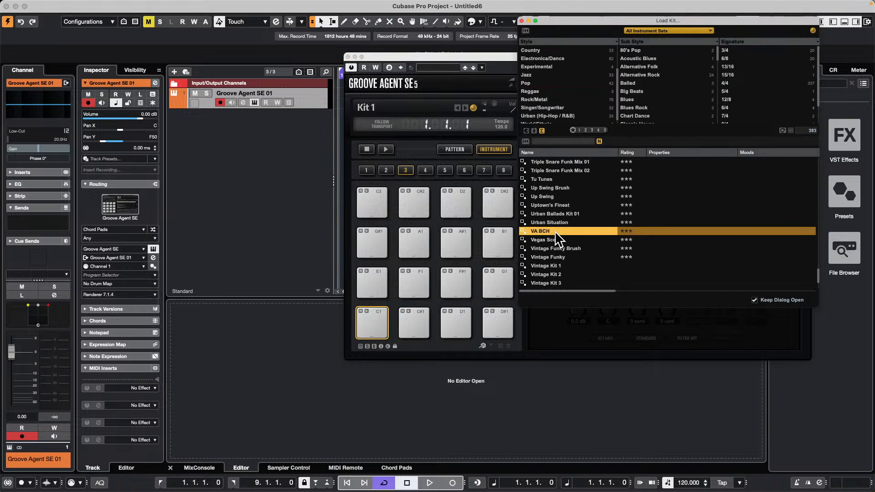
click(455, 149)
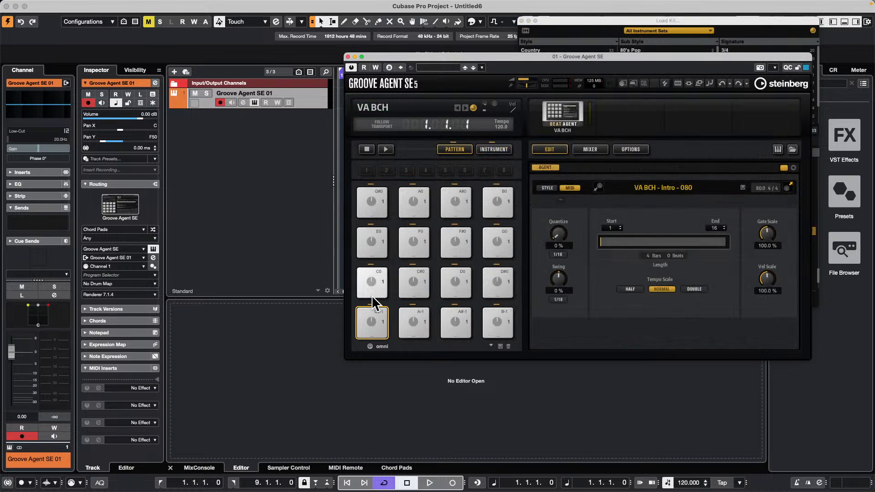
Step: Replace the VA BCH kit with Urban Ballads Kit 01, including its patterns
click(563, 117)
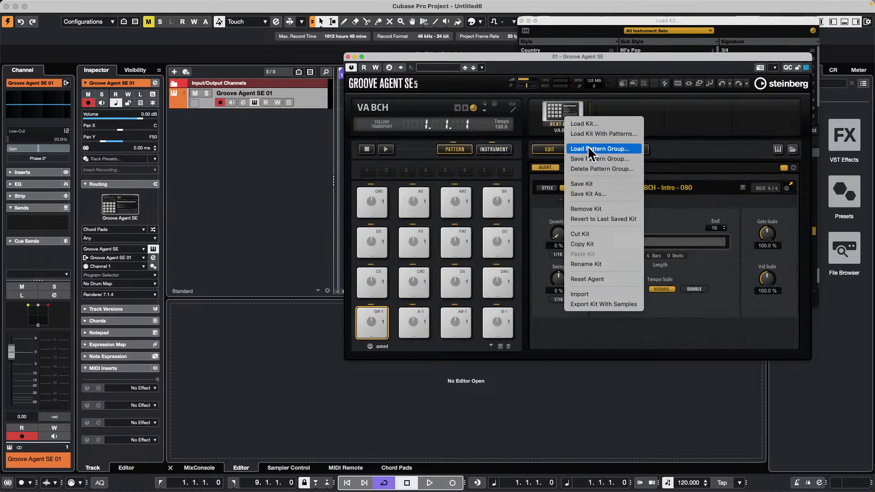
click(600, 135)
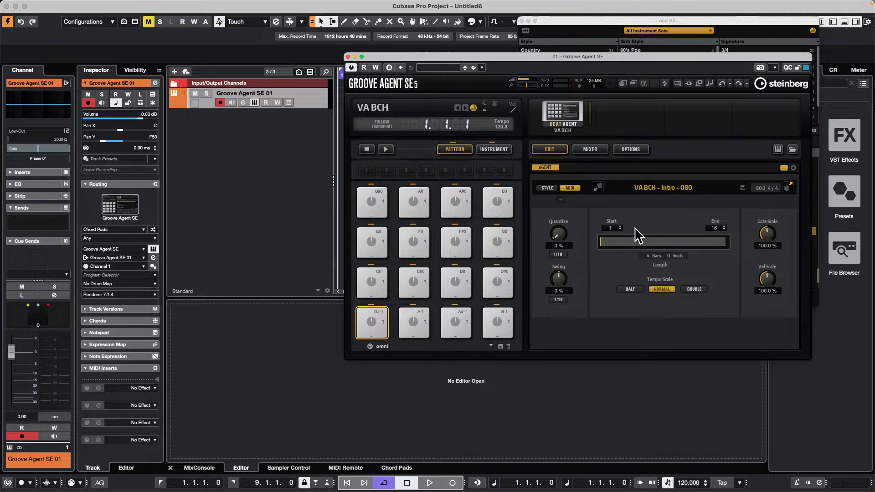
click(566, 109)
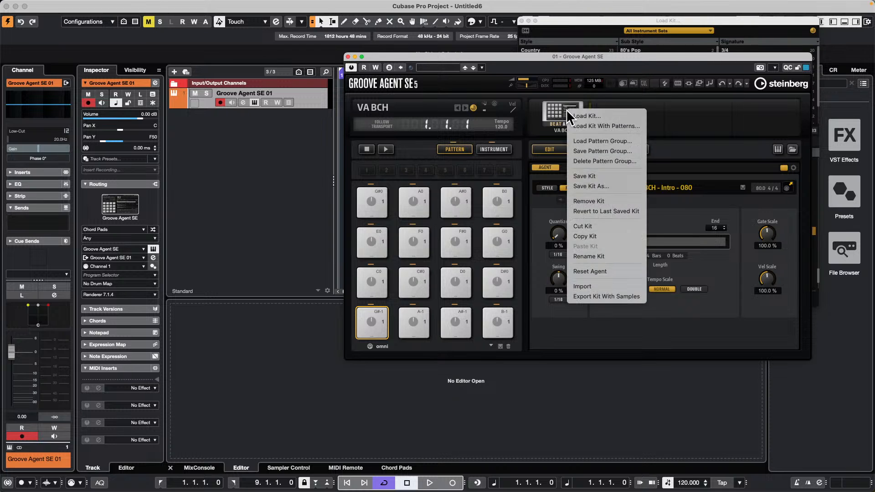
click(594, 123)
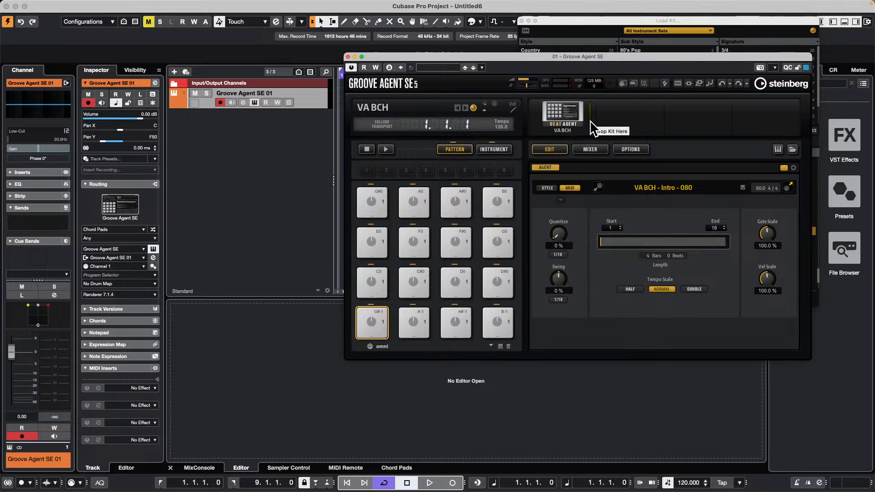
click(593, 29)
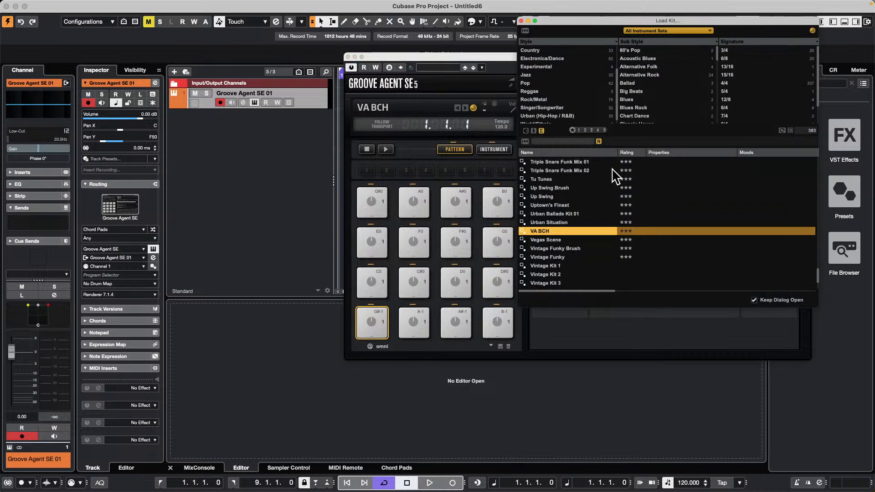
click(574, 214)
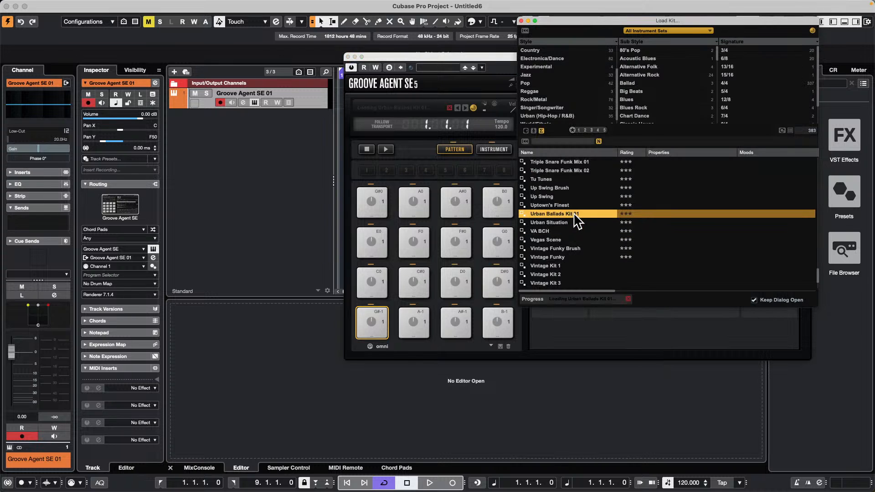
Step: Trigger the Break and Groove 4 pattern pads and start Groove Agent SE's own pattern playback
click(377, 280)
click(412, 284)
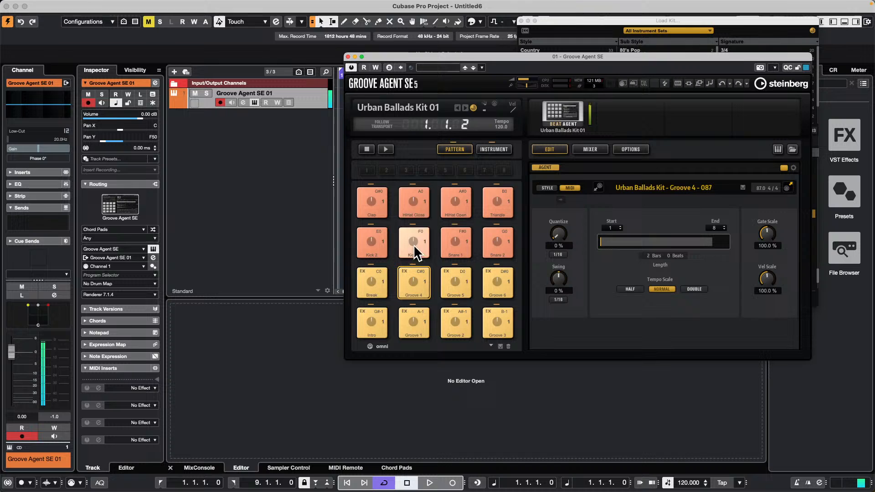
click(385, 149)
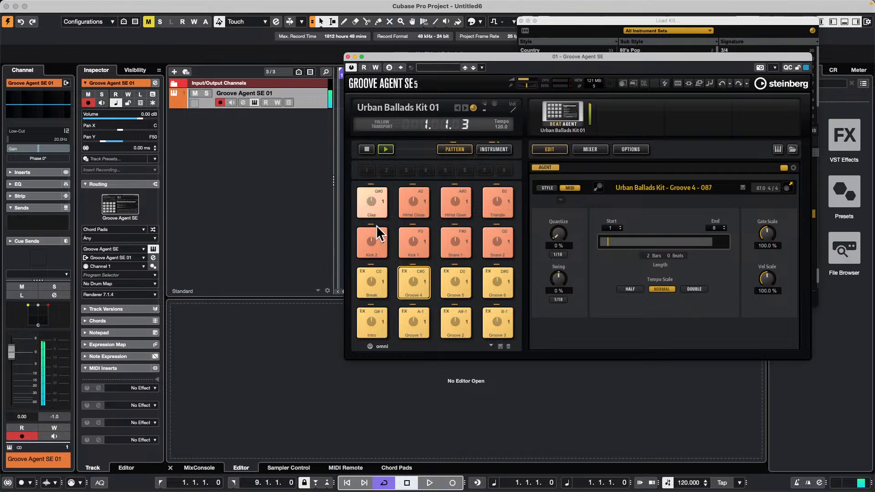
Step: Set the project tempo to 88 BPM while the Groove 4 pattern plays
click(686, 485)
double_click(686, 483)
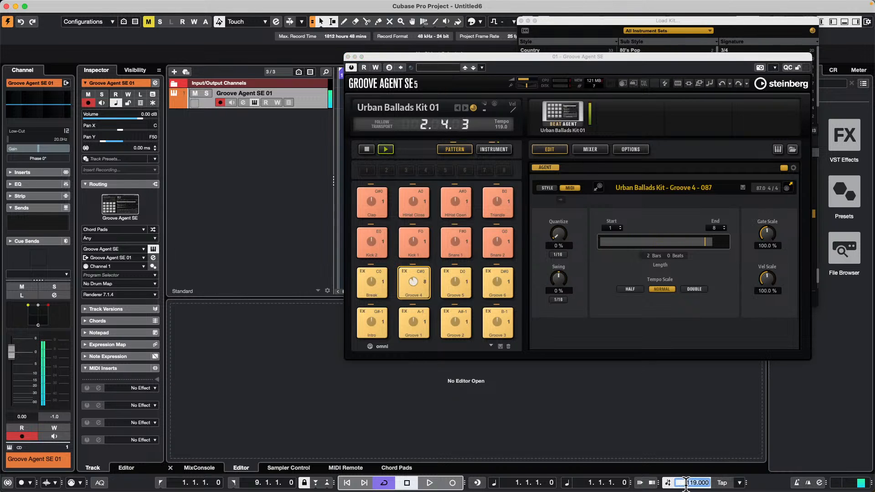
text(88)
key(Return)
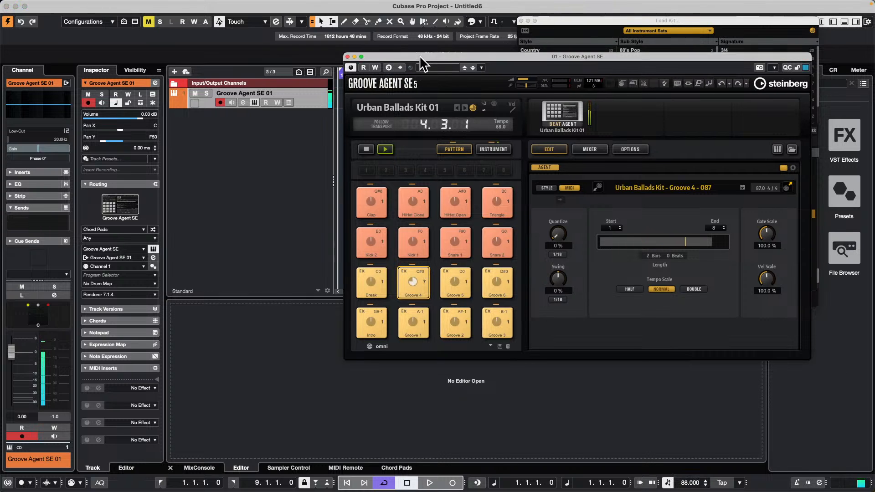
Step: Move the Groove Agent SE window away from the kit browser and audition the Break pattern
drag(420, 56, 259, 25)
key(space)
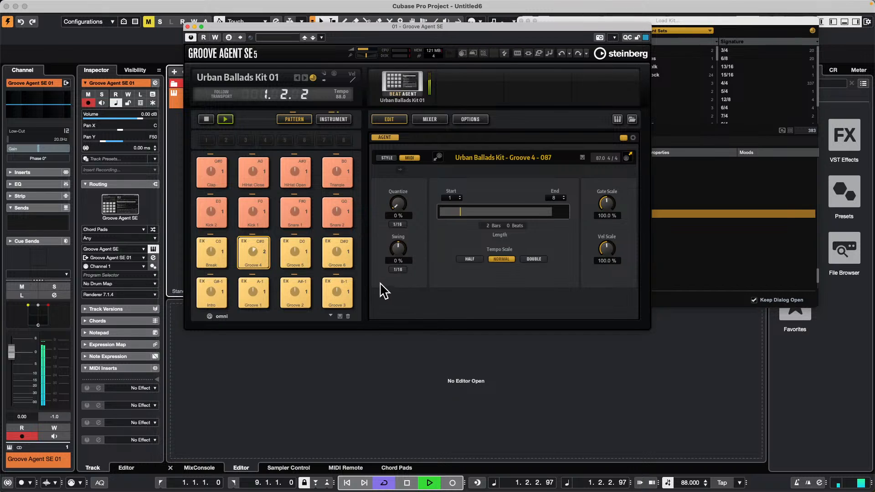
key(space)
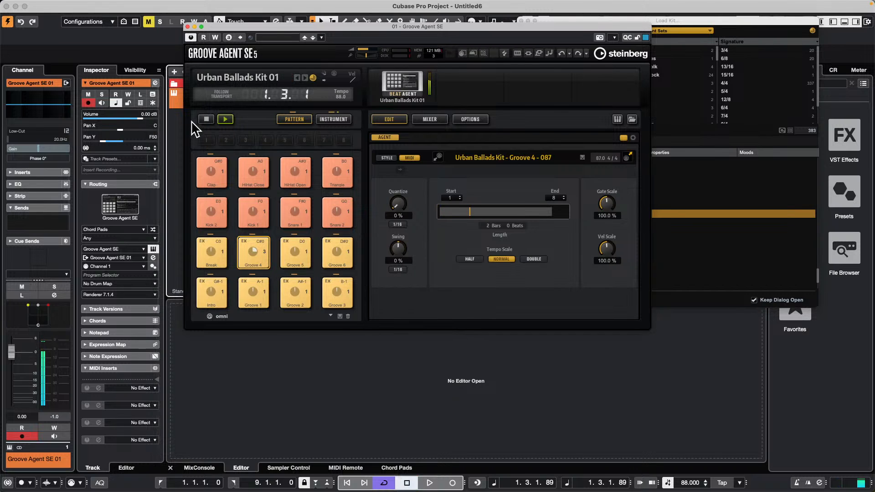
click(200, 249)
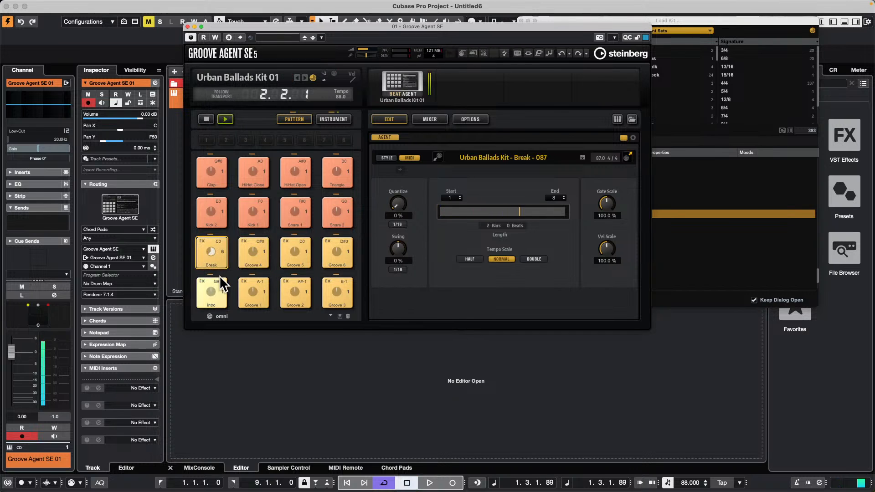
Step: Examine the Groove 4 pad's color and trigger note options, then stop the pattern playback
right_click(242, 237)
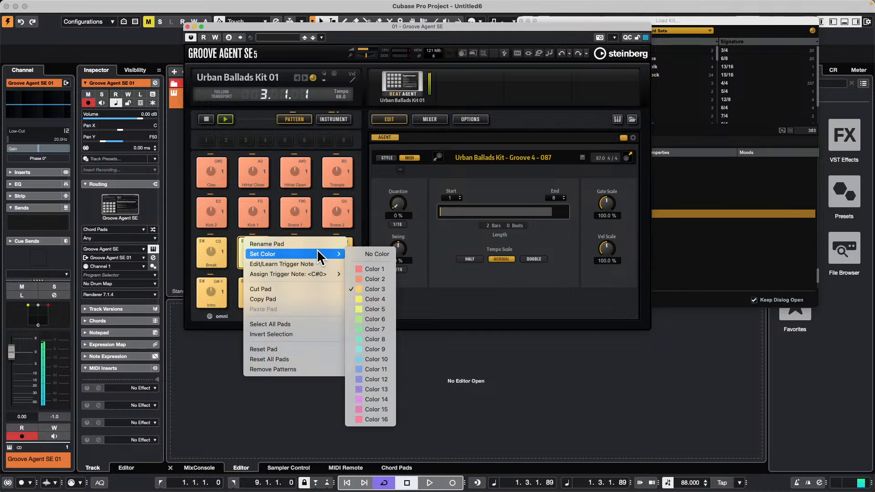
mouse_move(325, 274)
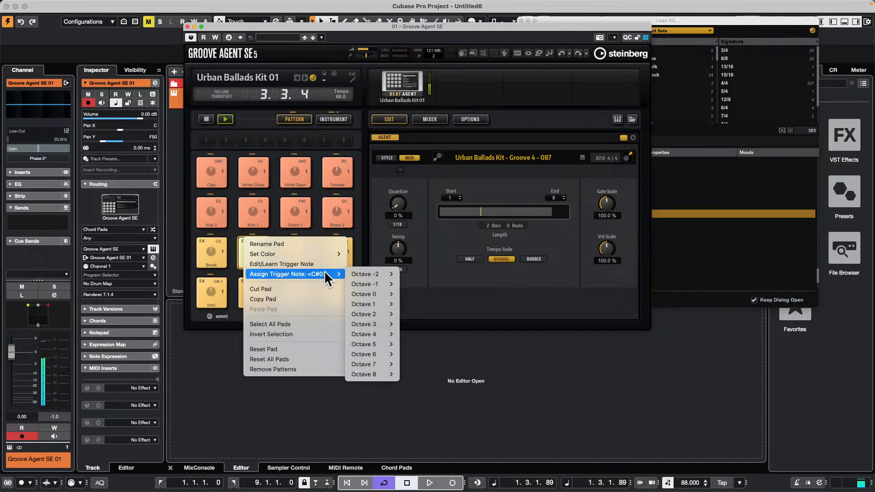
click(468, 346)
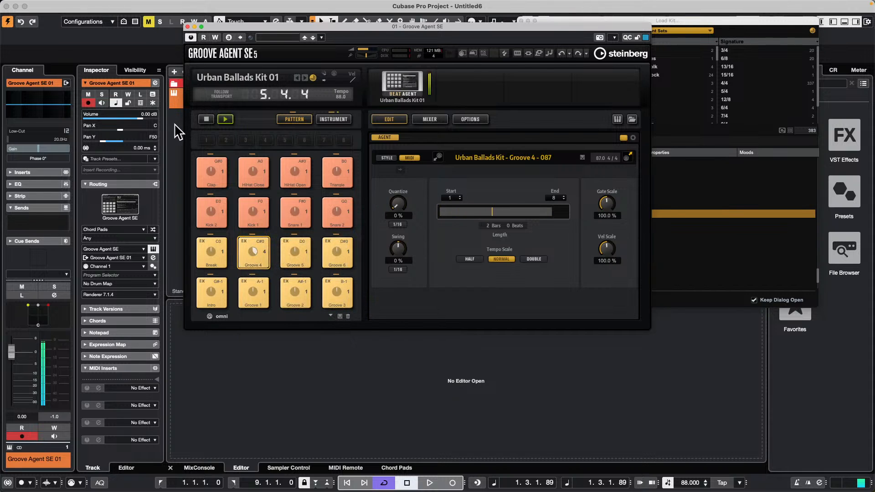
click(206, 119)
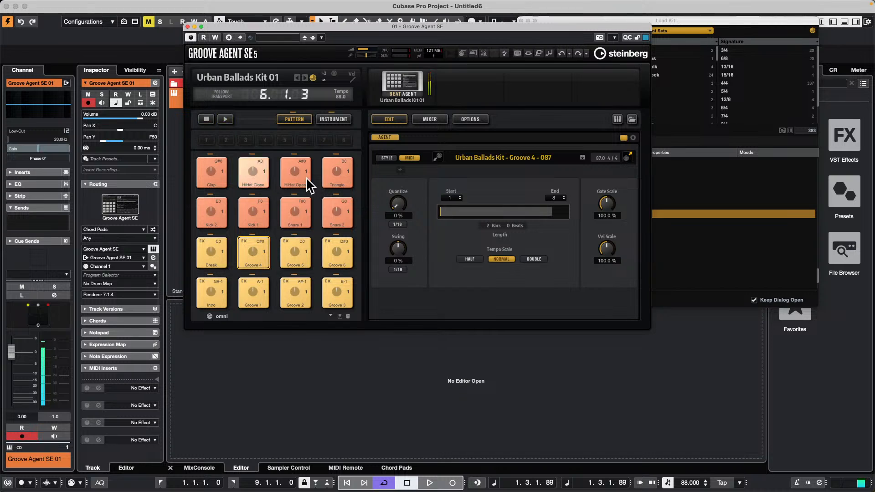
Step: Switch the Groove 4 pad from MIDI to Style mode and start the pattern player
click(247, 250)
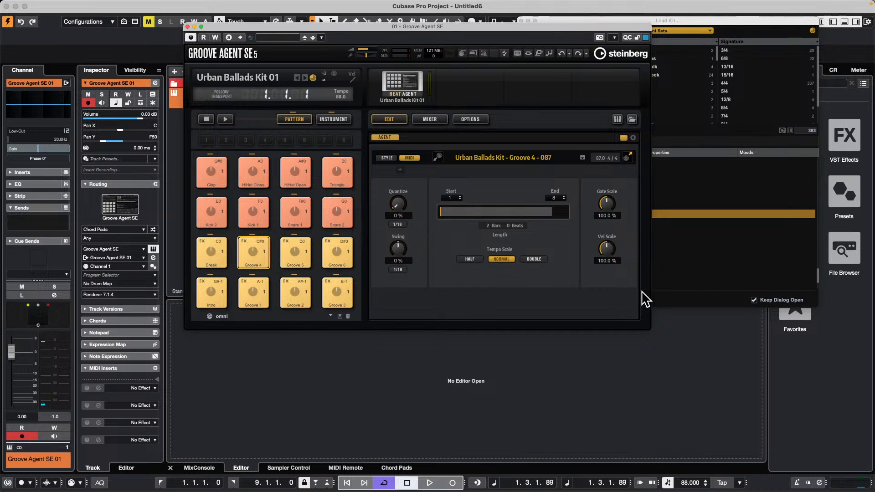
click(388, 158)
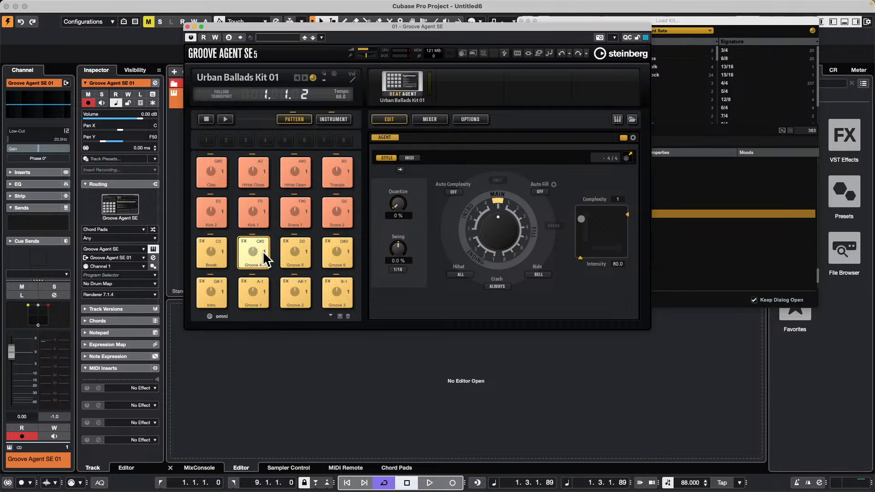
click(225, 119)
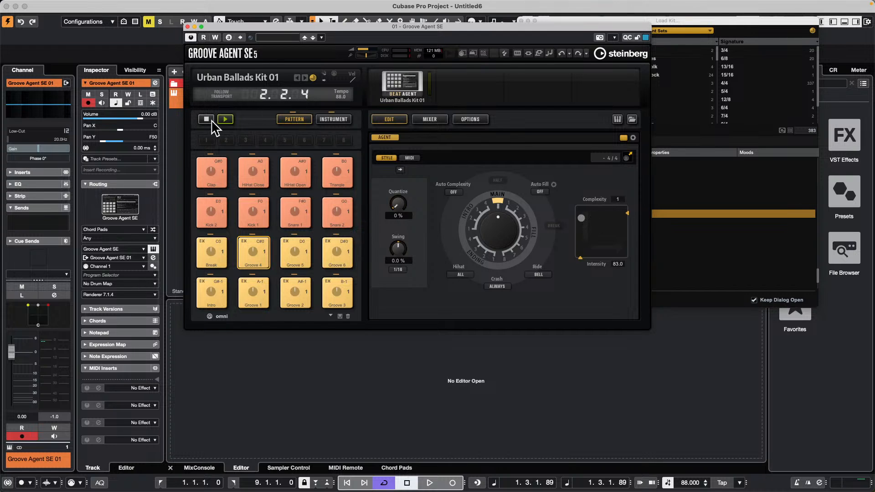
Step: Switch the Break pad to Style mode during project playback and set its intensity to 40.9
click(214, 245)
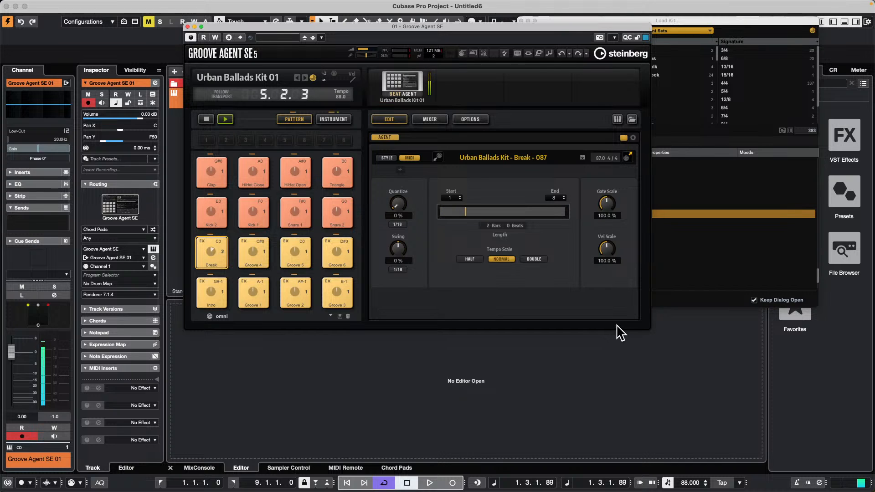
key(space)
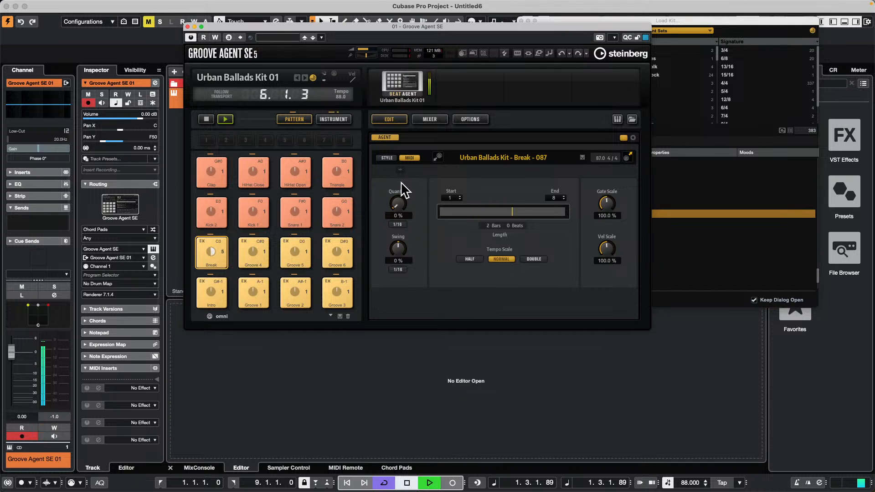
click(387, 158)
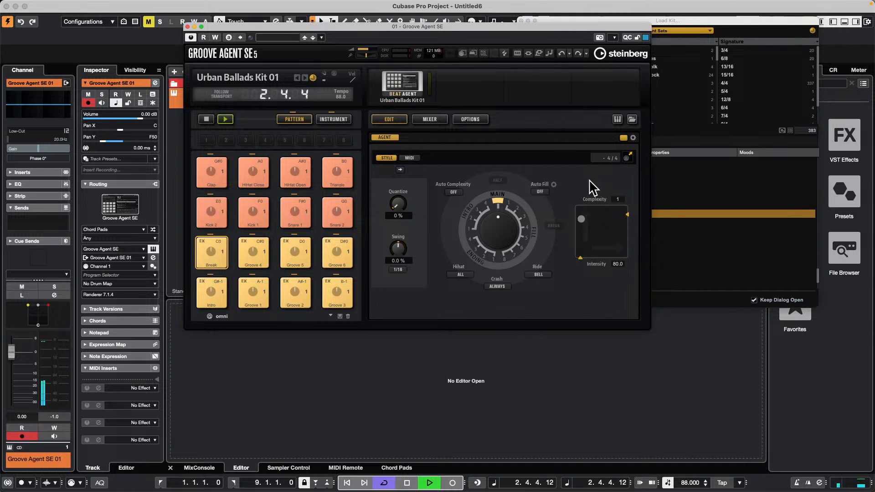
click(582, 221)
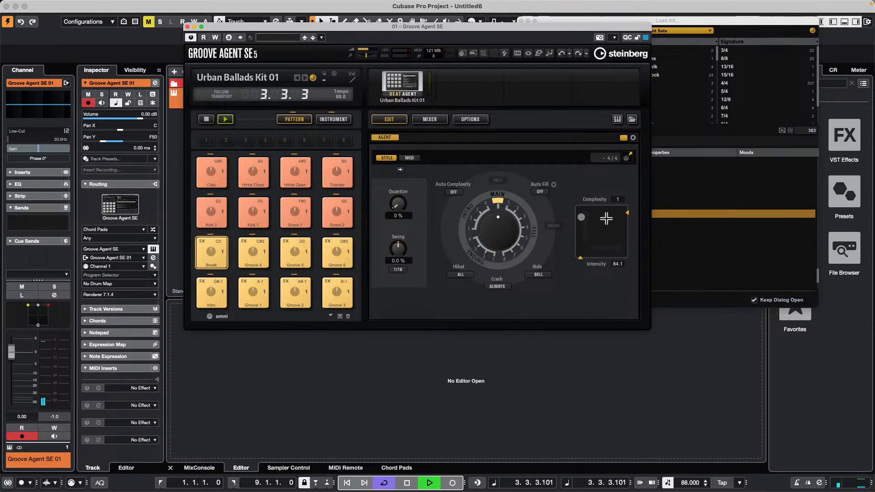
drag(660, 225, 637, 235)
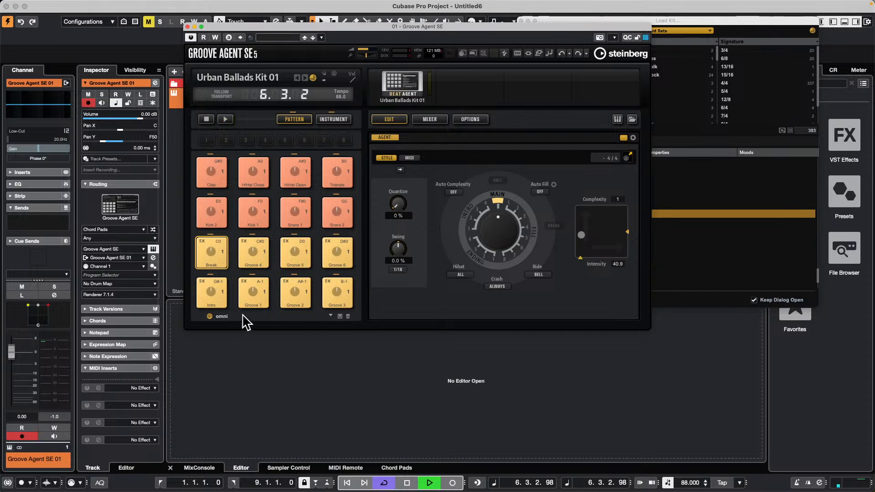
Step: Examine the pattern pads' preset list and the Groove 3 pad's options, including trigger note assignment and pattern removal
click(331, 316)
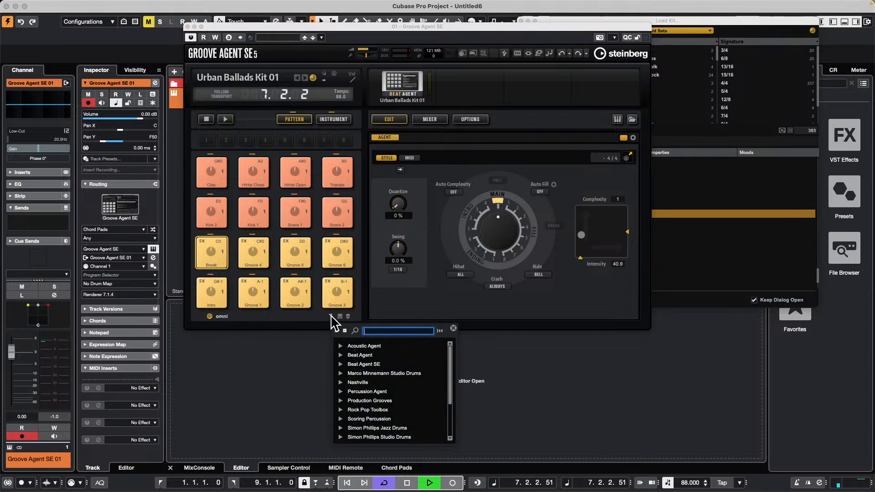
click(331, 317)
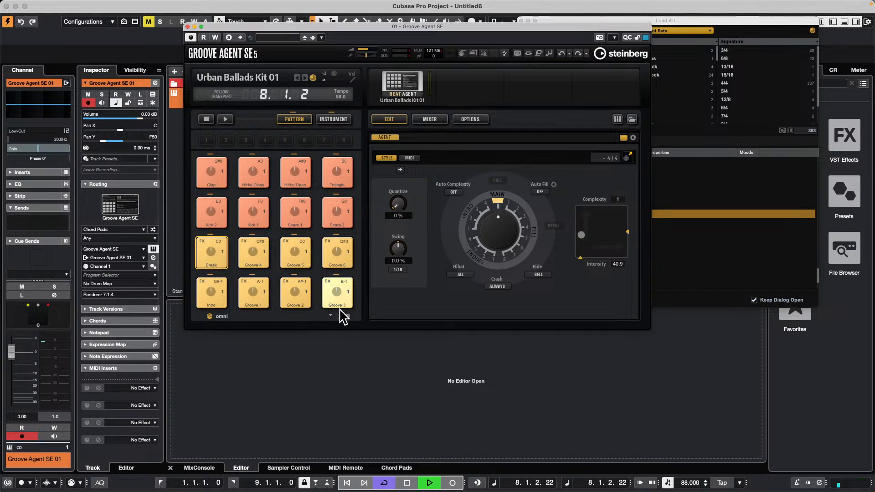
right_click(328, 280)
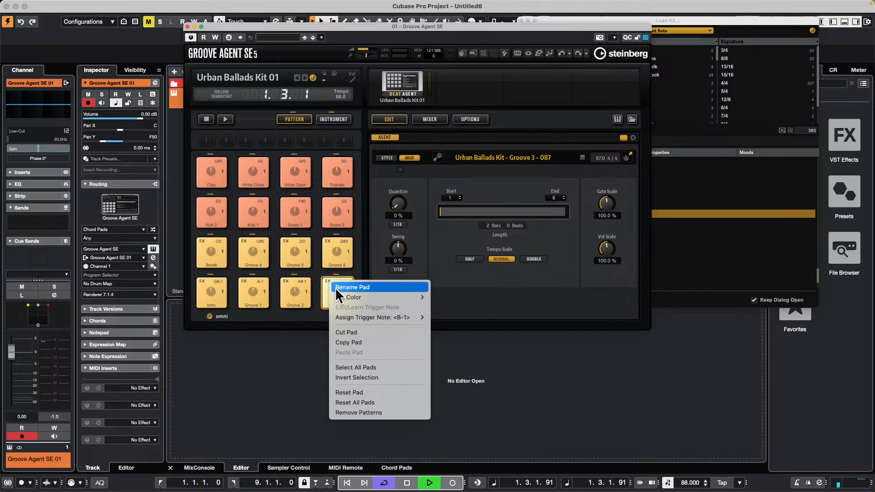
mouse_move(343, 319)
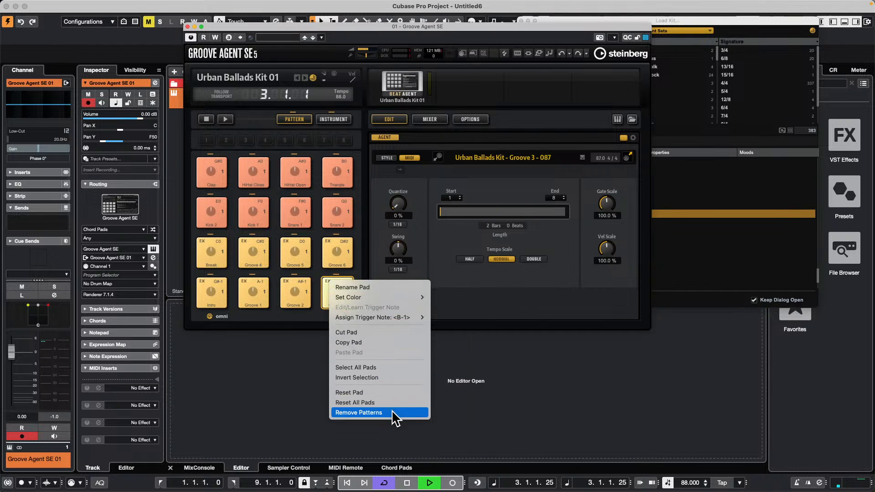
click(287, 278)
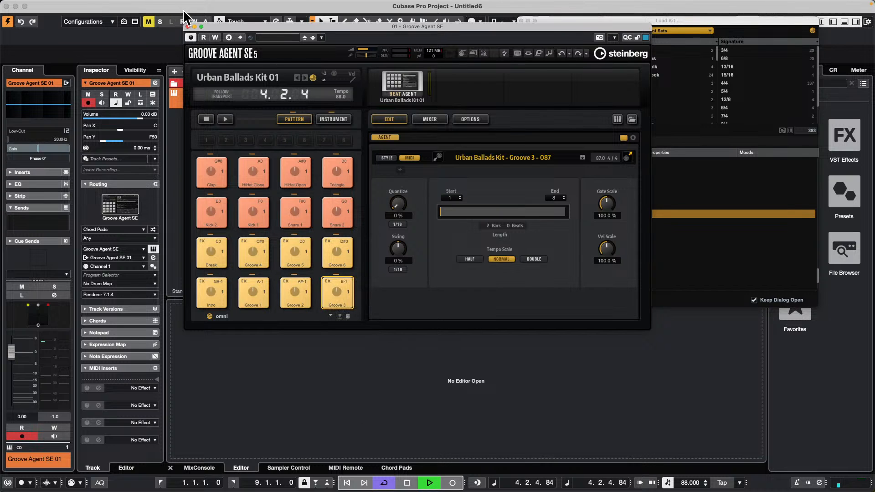
Step: Audition the Groove 5, Groove 6 and Snare 1 pattern pads with the pattern player running, then stop project playback
click(297, 255)
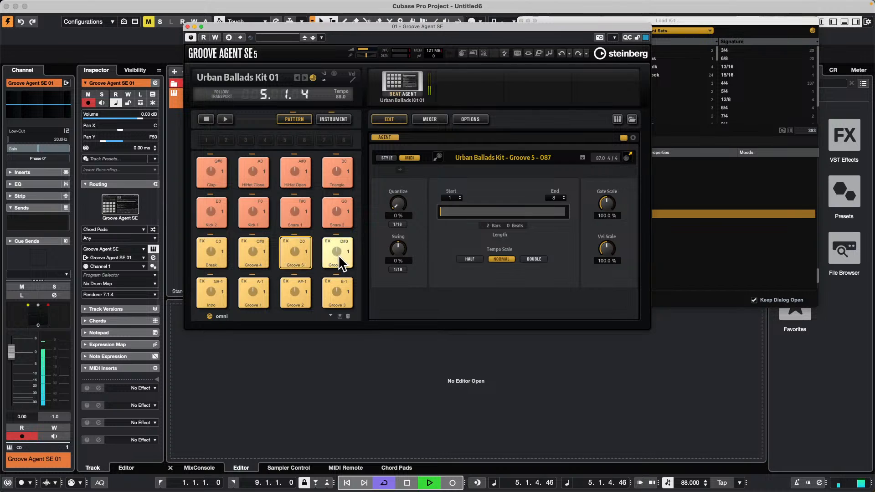
click(225, 120)
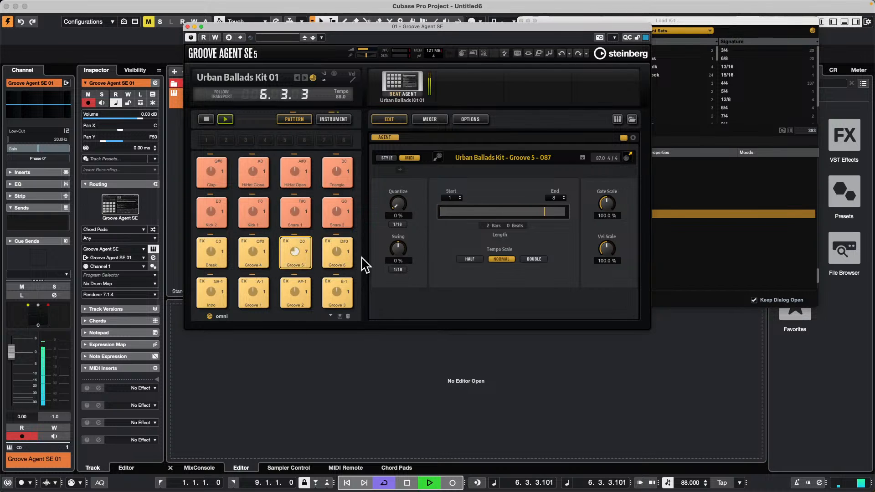
click(337, 250)
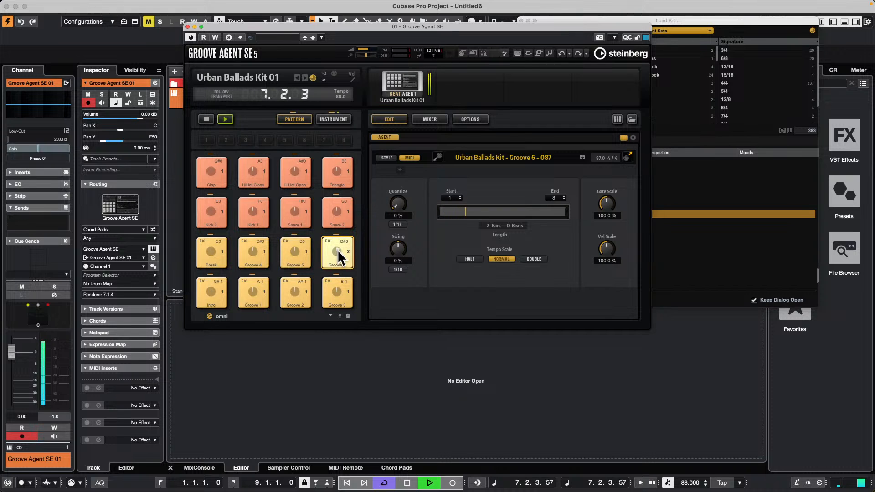
click(301, 250)
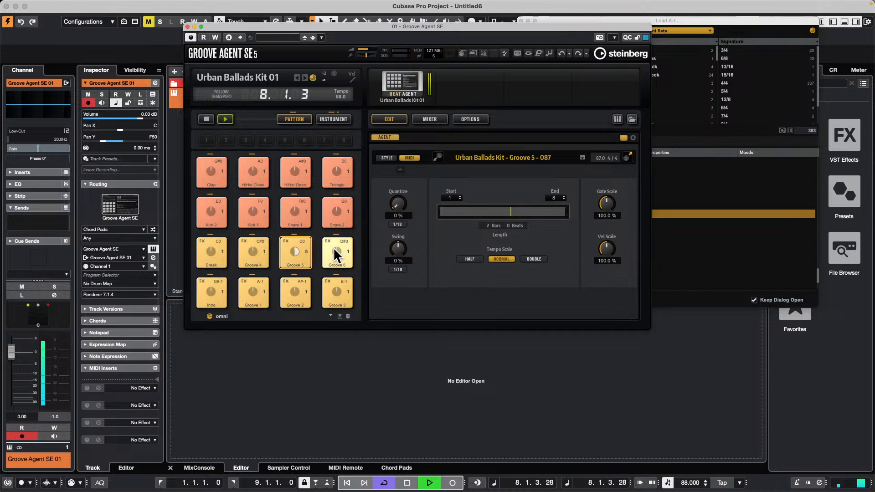
click(293, 214)
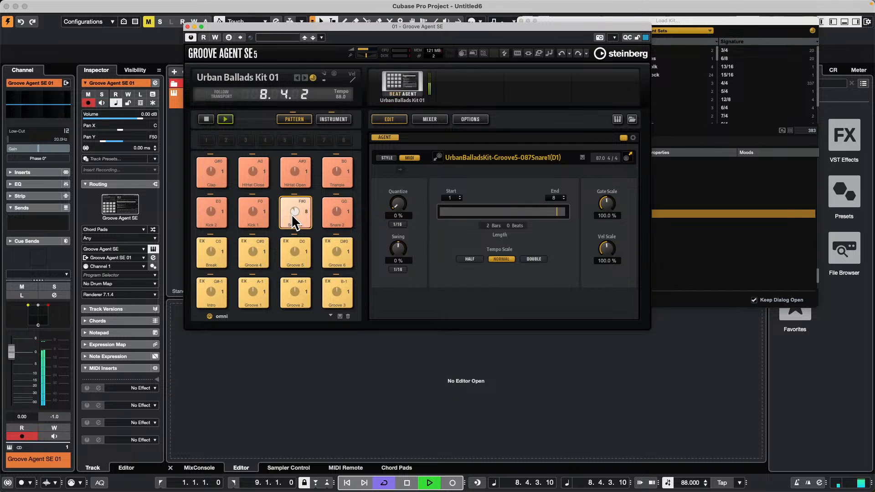
click(294, 248)
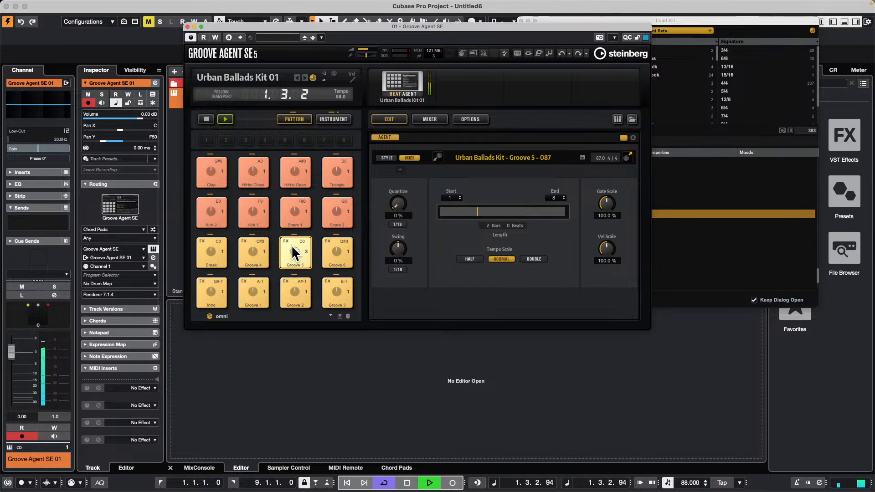
click(294, 213)
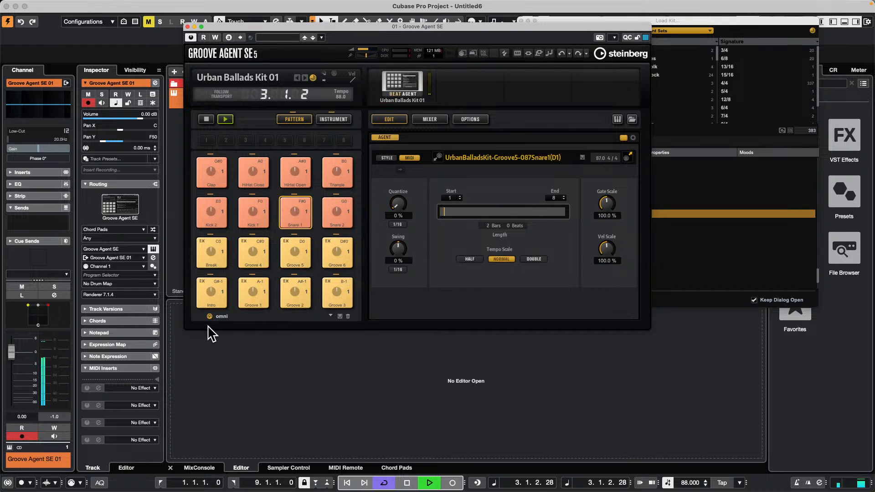
key(space)
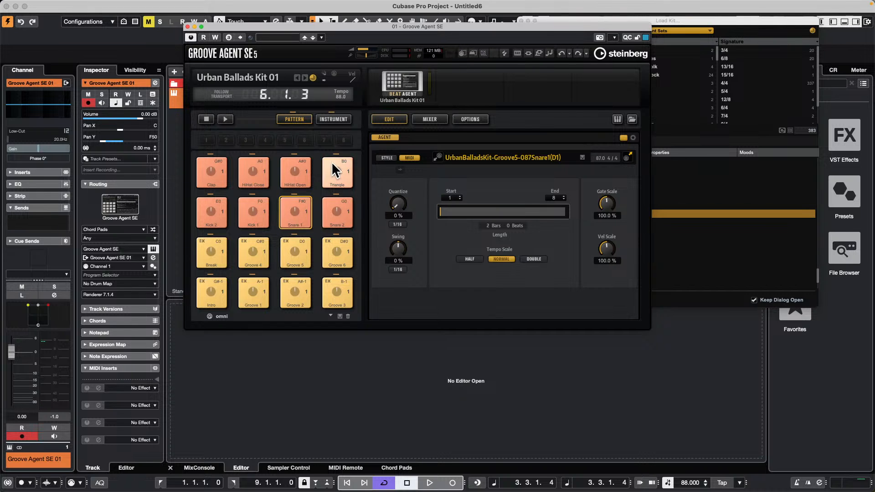
Step: View the kit's instrument pads, return to the pattern pads, and reveal the Snare 1 pattern's playback and trigger settings
click(334, 119)
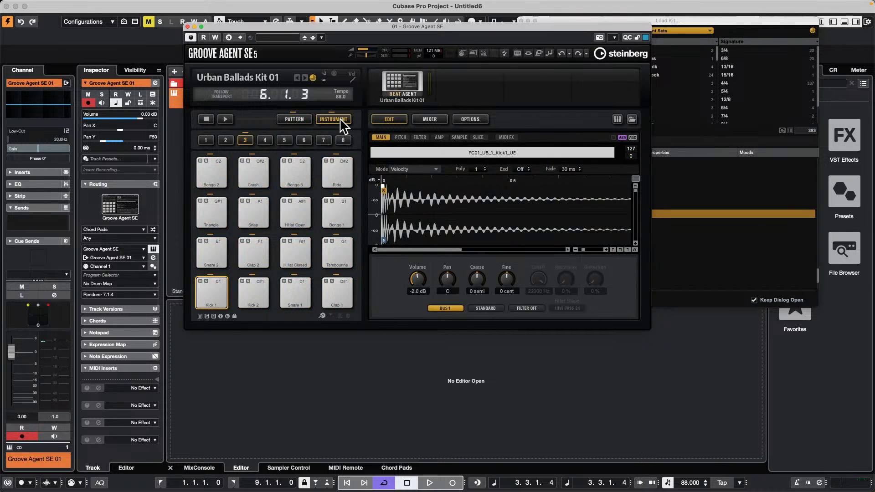
click(294, 119)
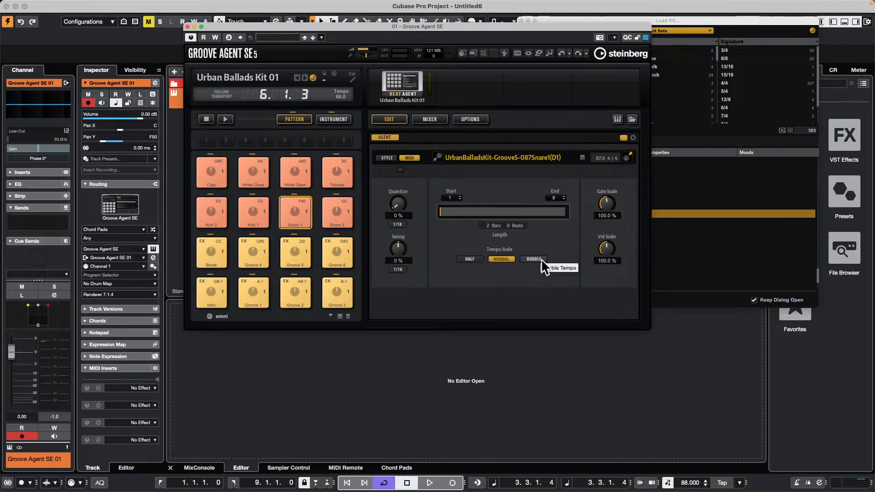
click(632, 138)
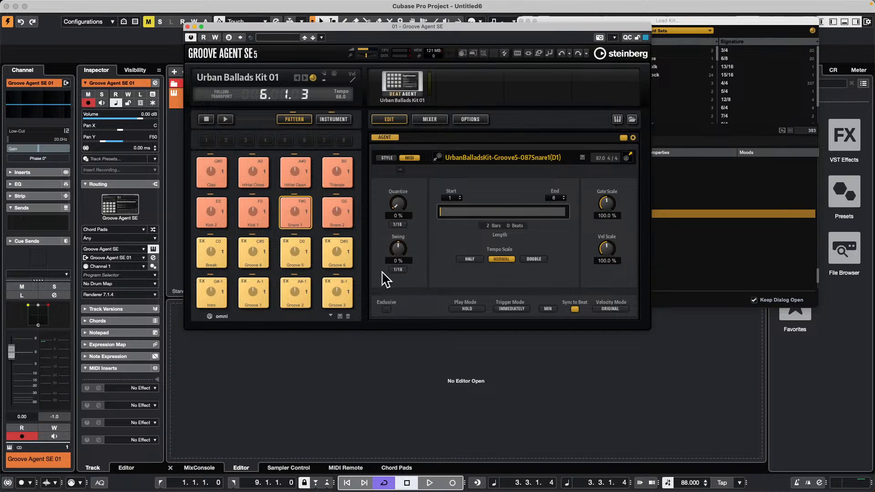
Step: Demonstrate the Exclusive option on the Groove 4 pattern pad by toggling it, leave it enabled, and close the Groove Agent SE window
click(246, 250)
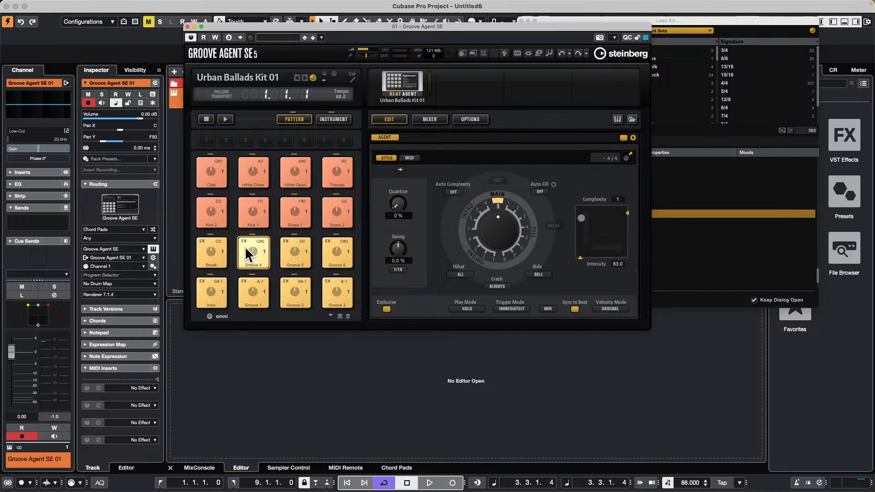
click(387, 310)
click(388, 311)
click(387, 309)
click(187, 26)
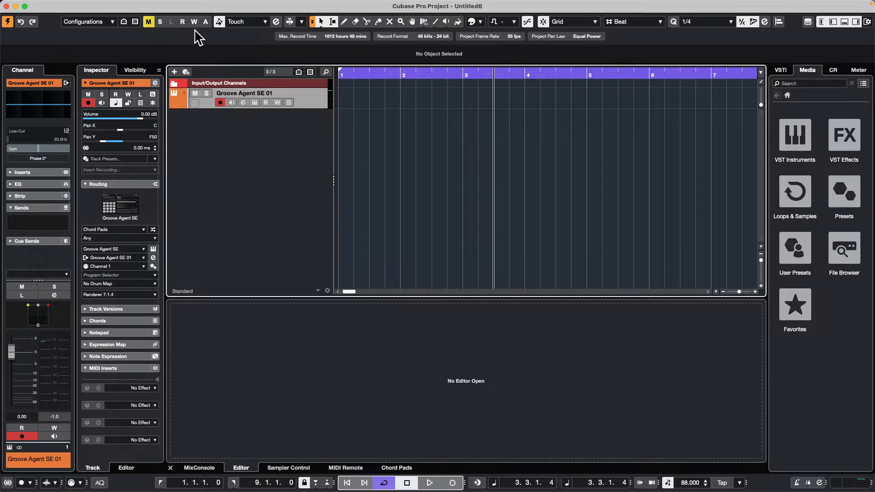
Step: View the rack of loaded instruments and look through the VST Instruments categories in the media browser
click(785, 85)
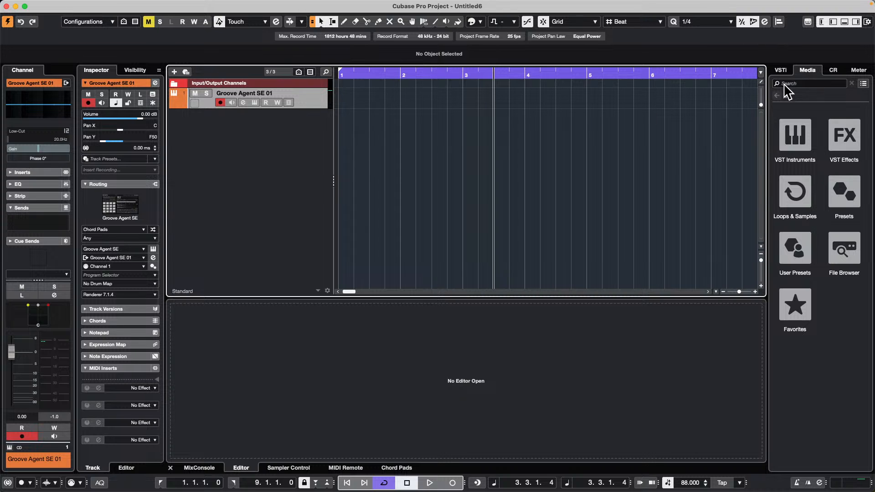
click(781, 70)
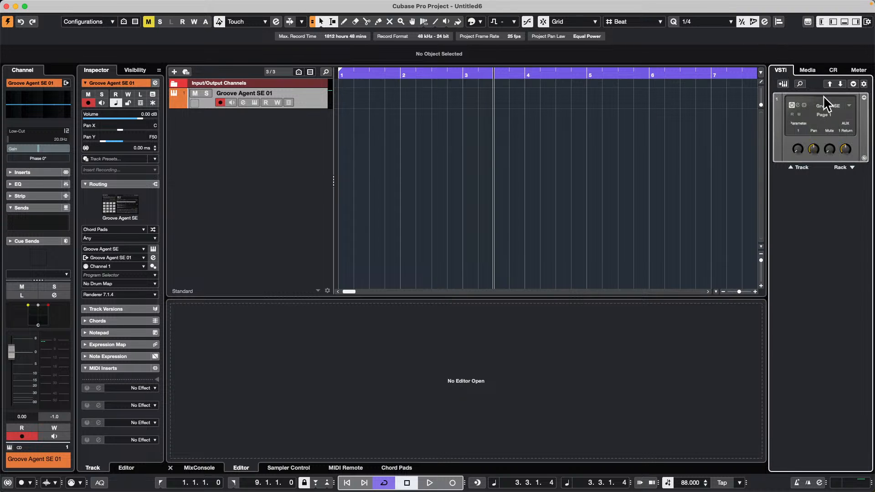
click(813, 73)
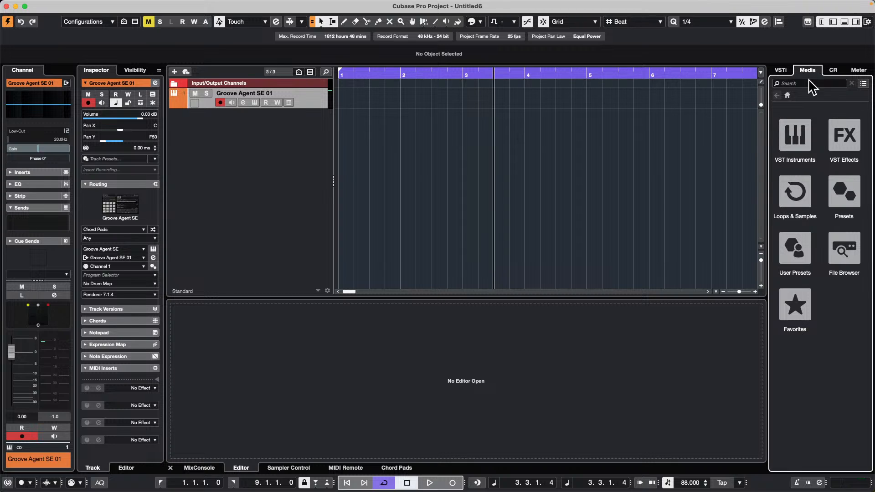
click(802, 132)
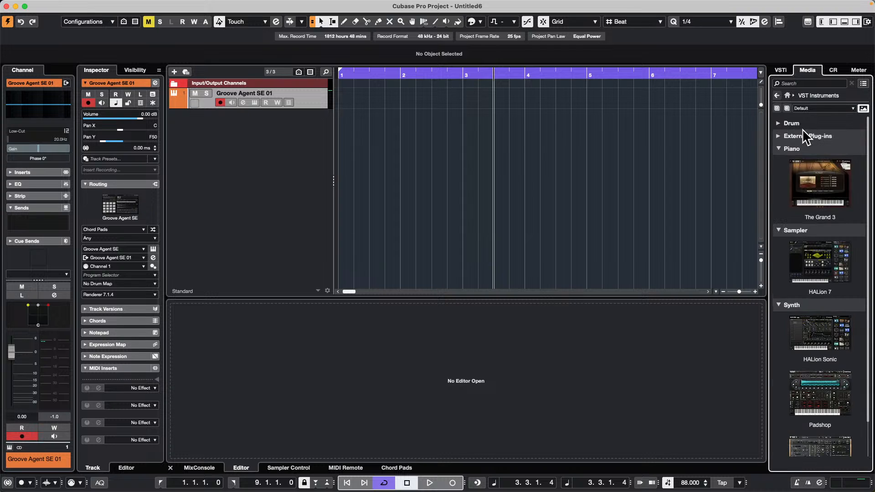
scroll(814, 264, down, 3)
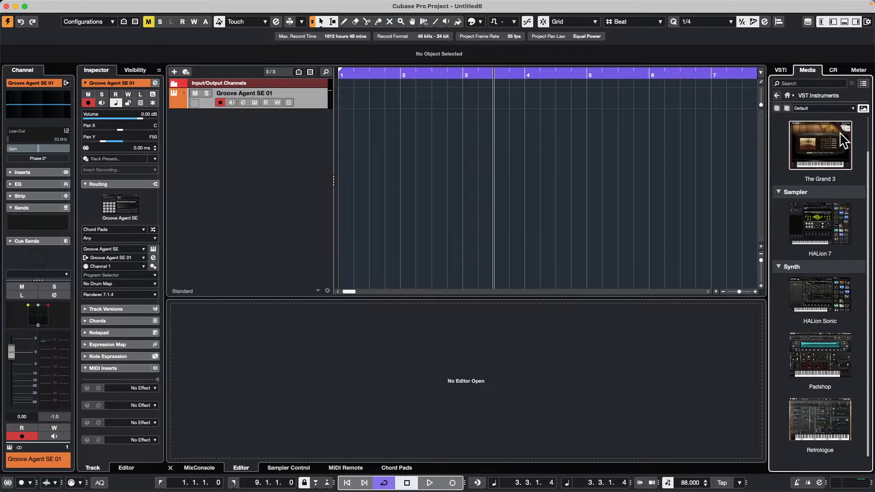
scroll(813, 189, up, 3)
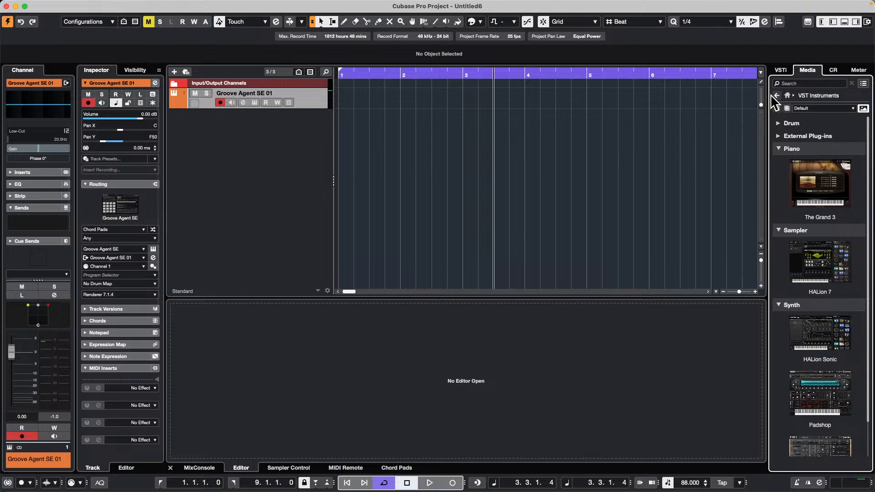
Step: Browse the Groove Agent SE content sets among the drum instruments and list the Nashville kits
click(779, 123)
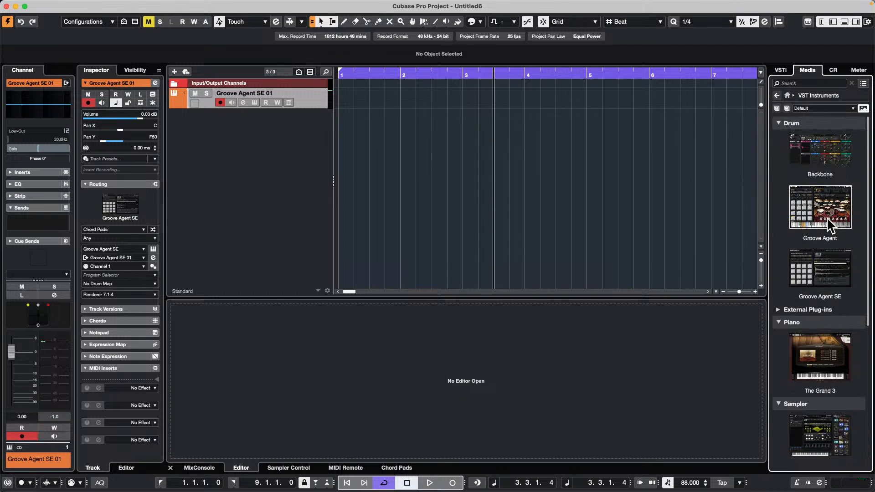
drag(825, 269, 817, 275)
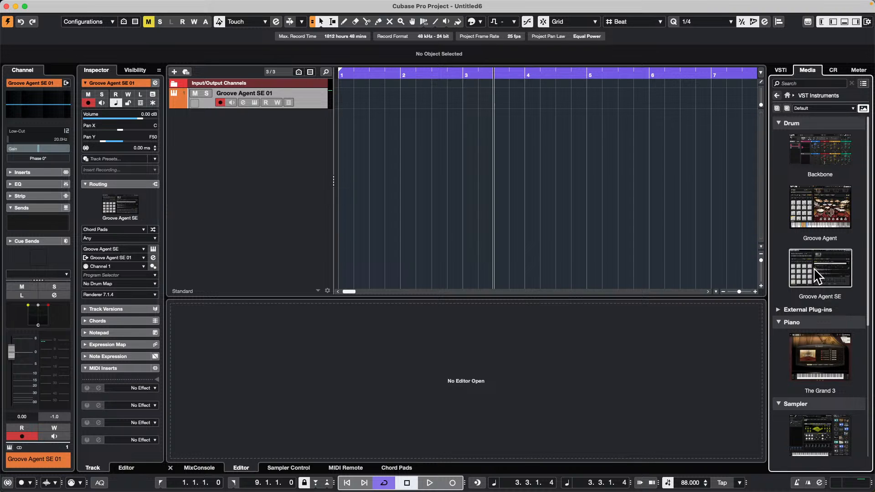
click(817, 276)
scroll(813, 255, down, 2)
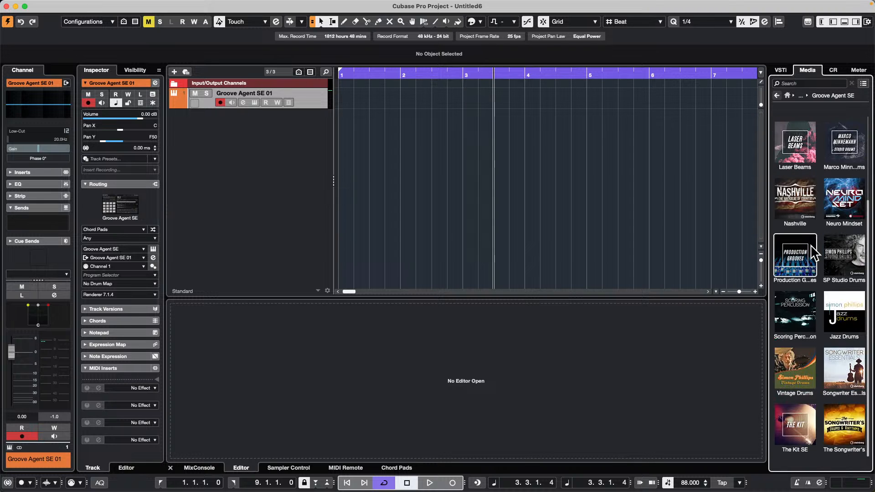
click(797, 209)
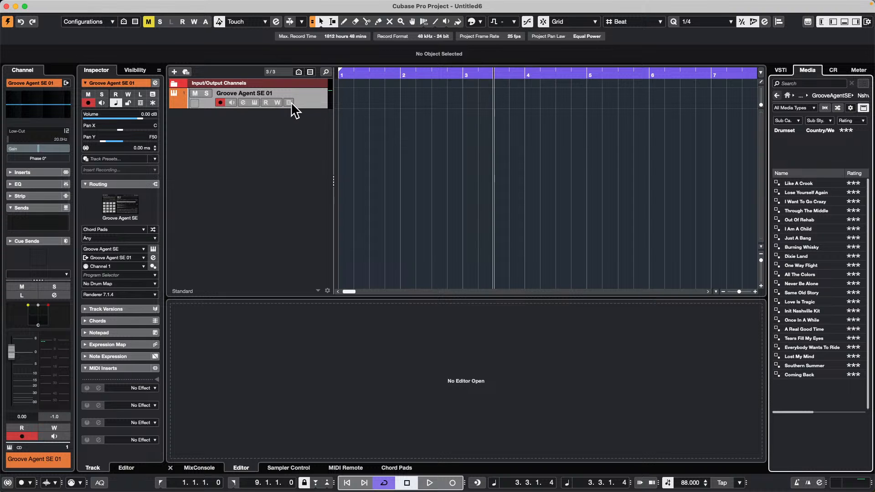
Step: Reopen the Groove Agent SE editor and view the loading and saving options for the Urban Ballads Kit 01 slot
click(253, 102)
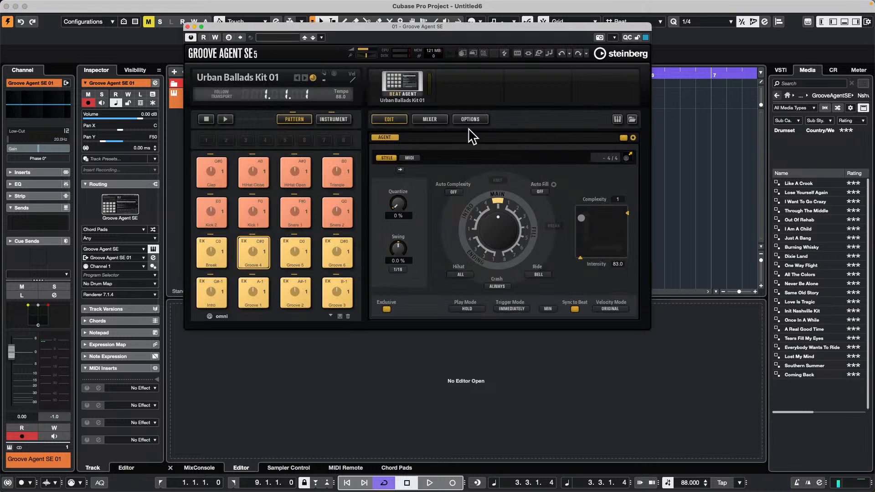
right_click(399, 78)
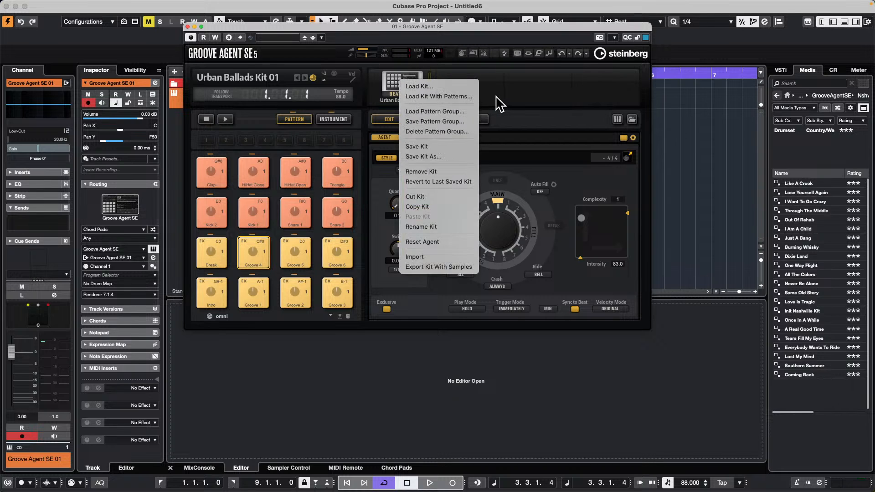
click(513, 94)
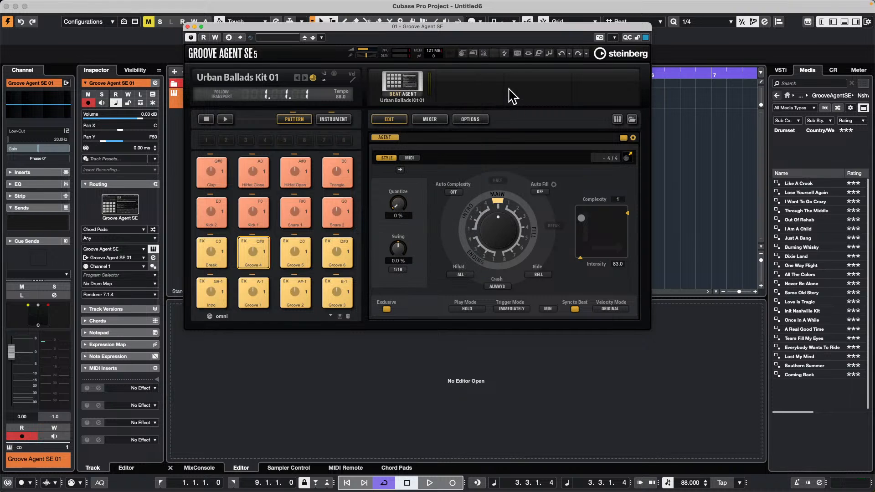
Step: Show Groove Agent SE's built-in browser and limit its kit list to the Scoring Percussion instrument set
click(637, 121)
click(638, 121)
click(637, 122)
click(632, 119)
click(632, 119)
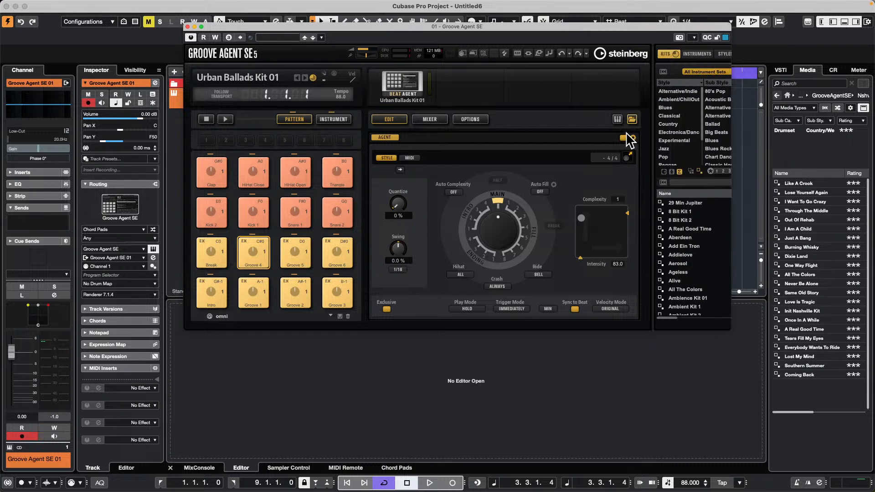
click(632, 119)
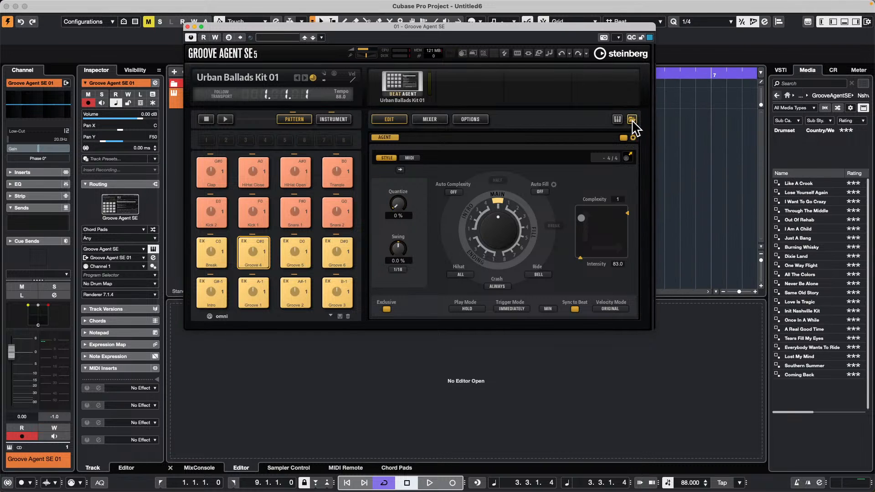
click(633, 118)
click(715, 71)
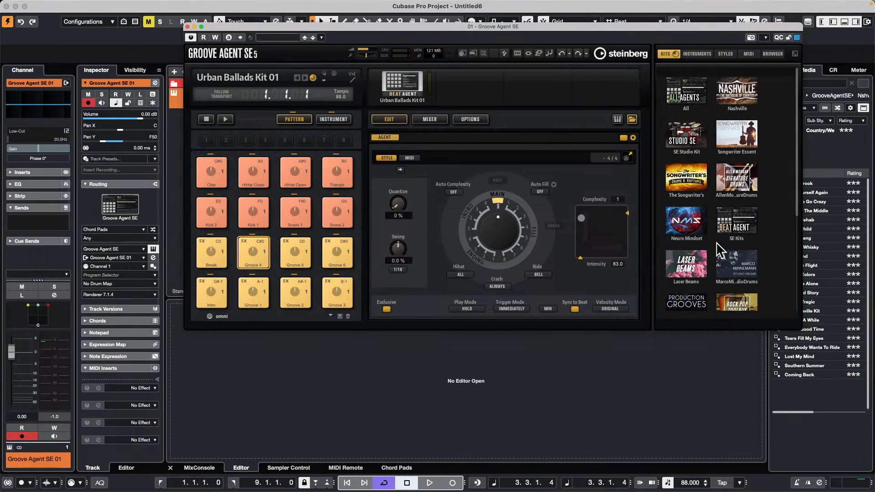
scroll(717, 246, down, 3)
click(689, 200)
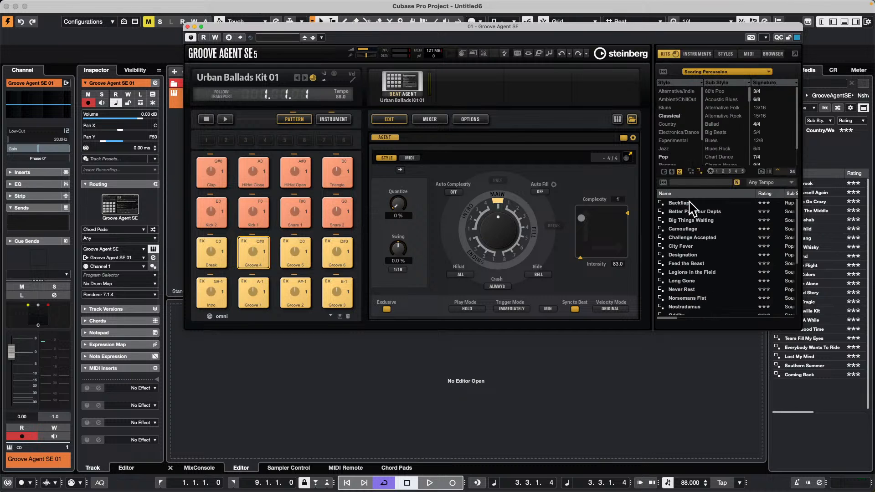
Step: Demonstrate hiding and showing Groove Agent SE's built-in browser, then close the instrument window
click(632, 119)
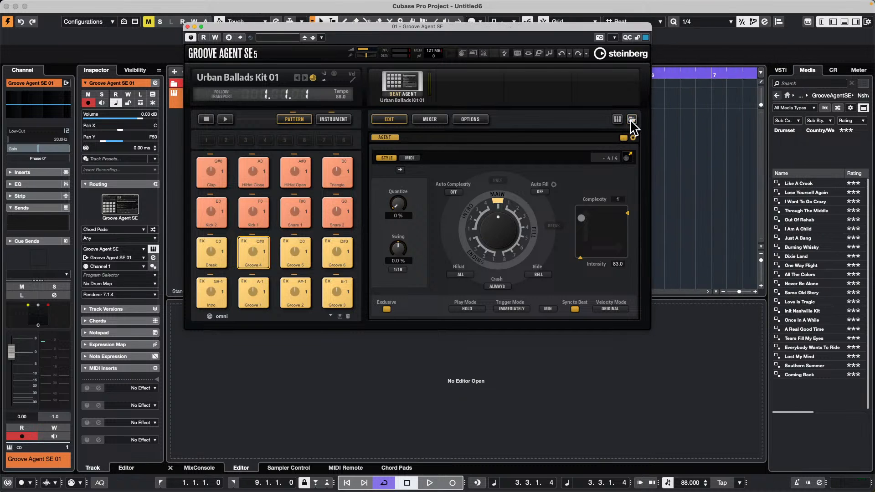
click(632, 119)
click(632, 119)
click(632, 119)
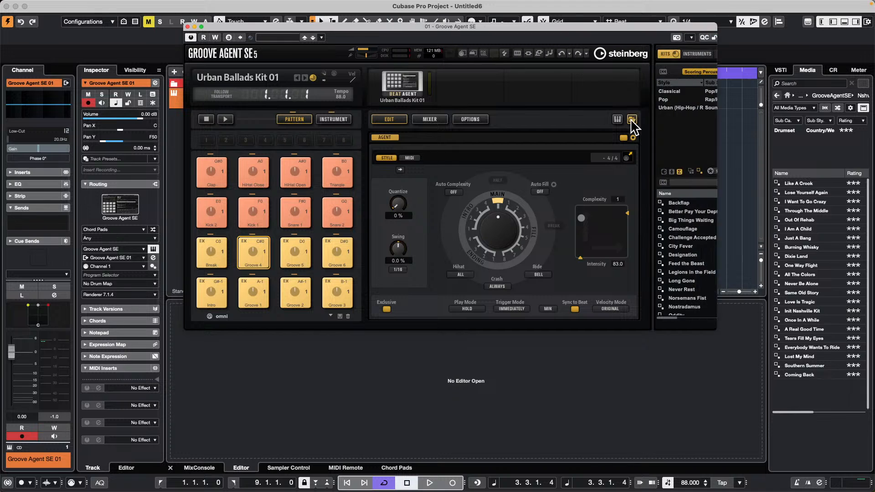
click(188, 26)
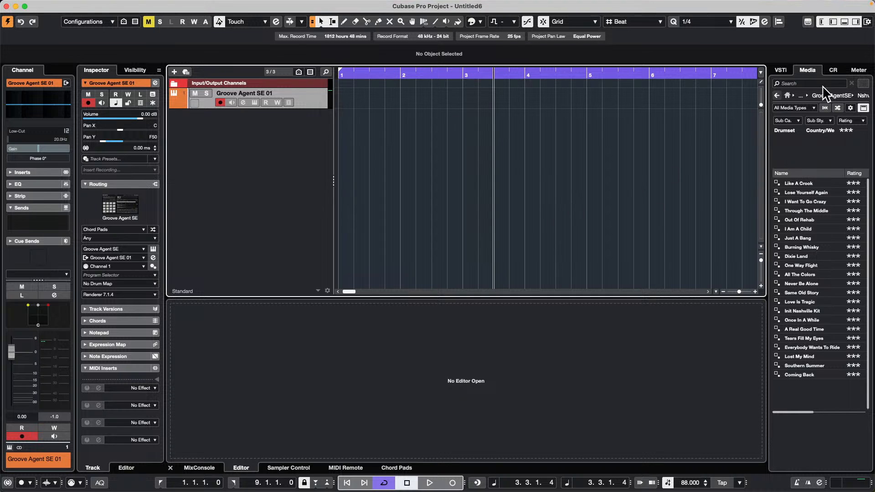
Step: Import a run of Bloom vocal loops, starting with the Em Suspended Lead 12 loop, from Loops & Samples onto one new audio track
click(780, 70)
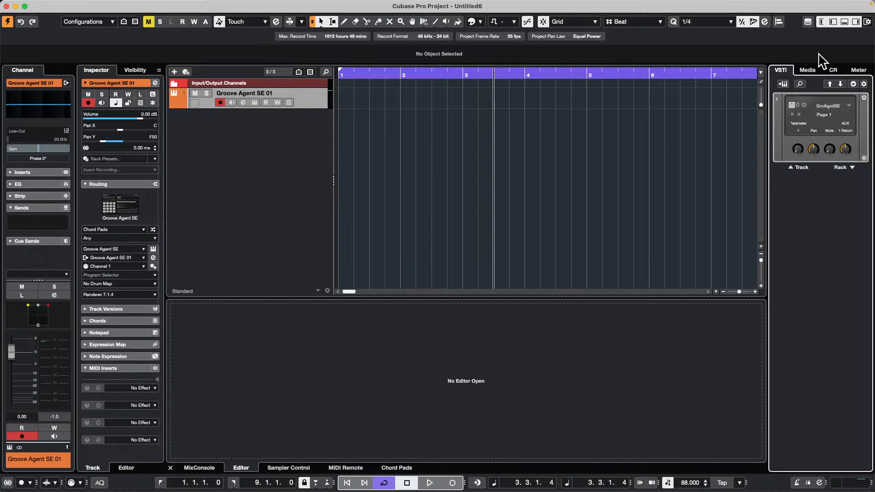
click(807, 70)
click(787, 95)
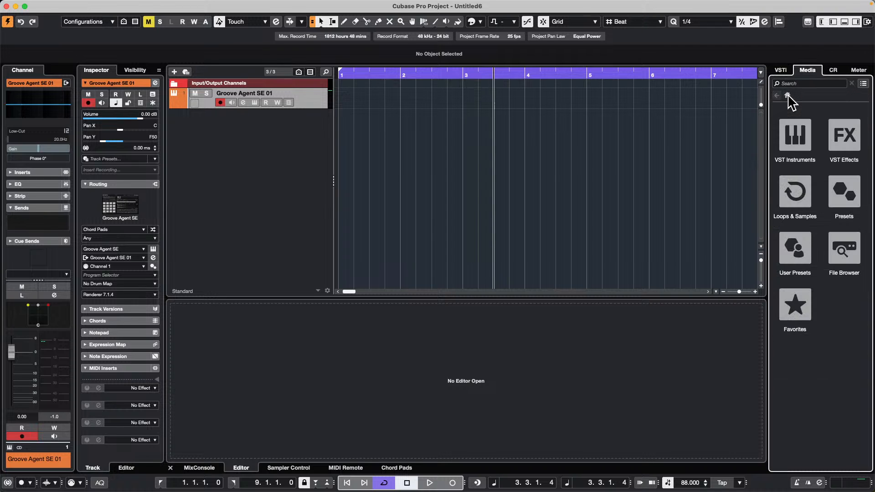
click(801, 186)
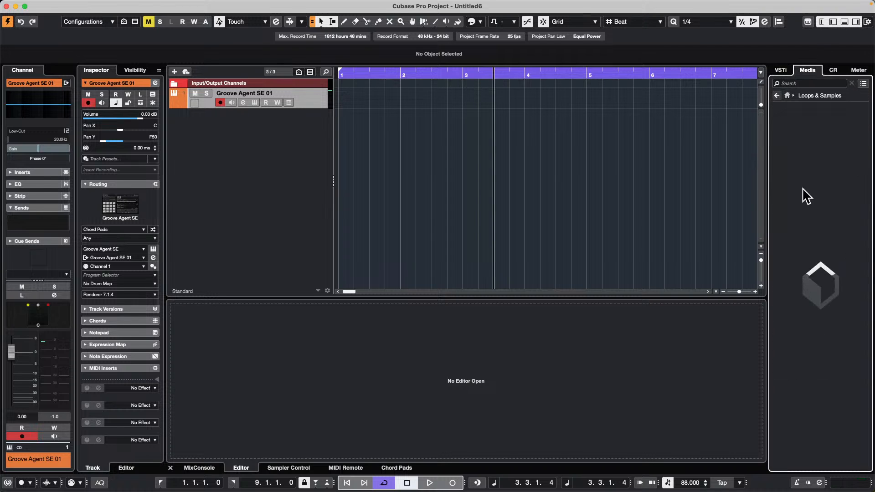
click(849, 246)
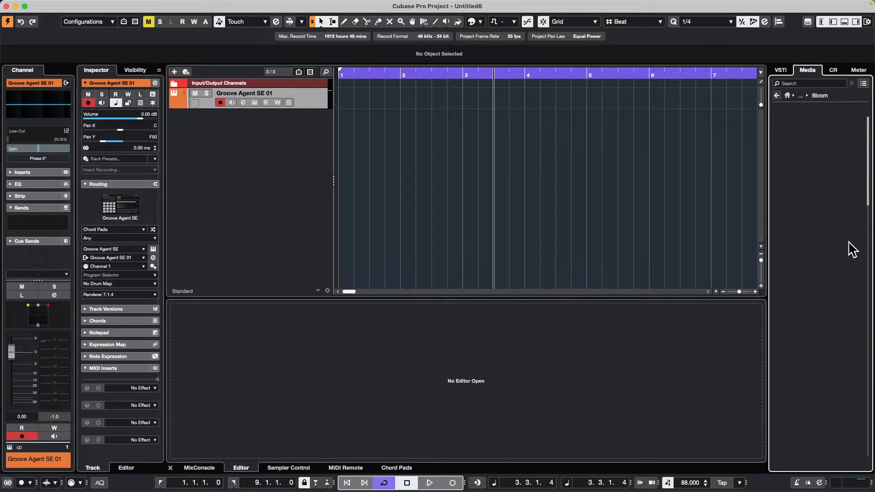
click(808, 230)
shift+click(815, 339)
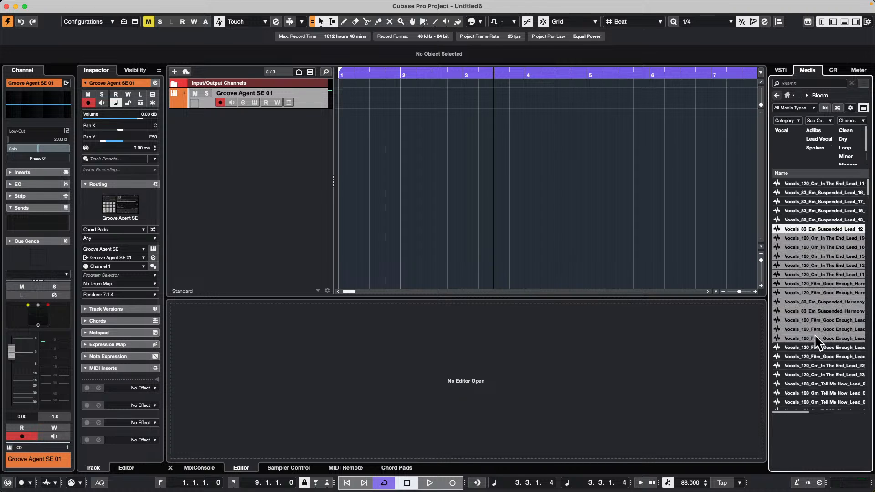
drag(803, 225, 203, 141)
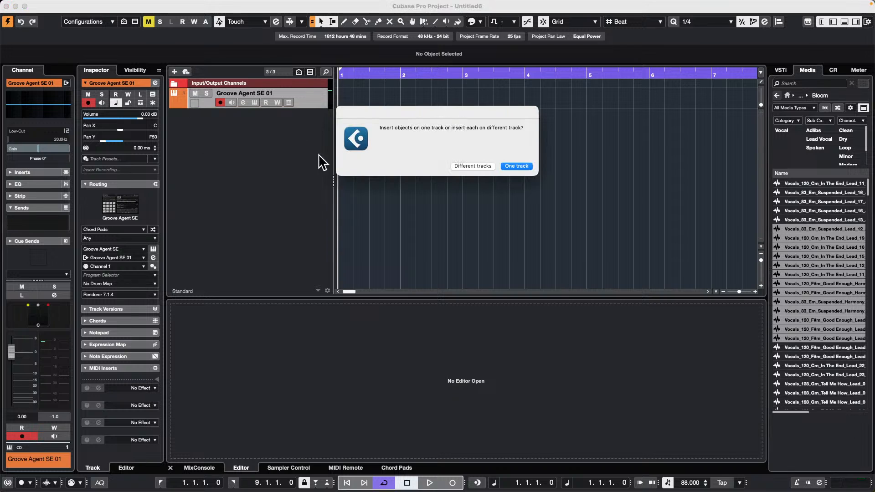
click(520, 165)
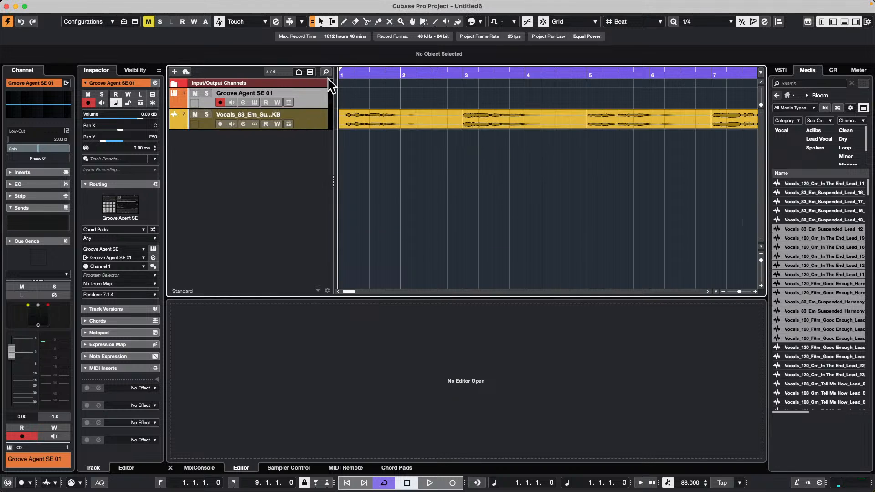
Step: Move three vocal clips, at about bars 9, 18 and 24, down from the vocal track onto a new audio track
drag(370, 78, 359, 15)
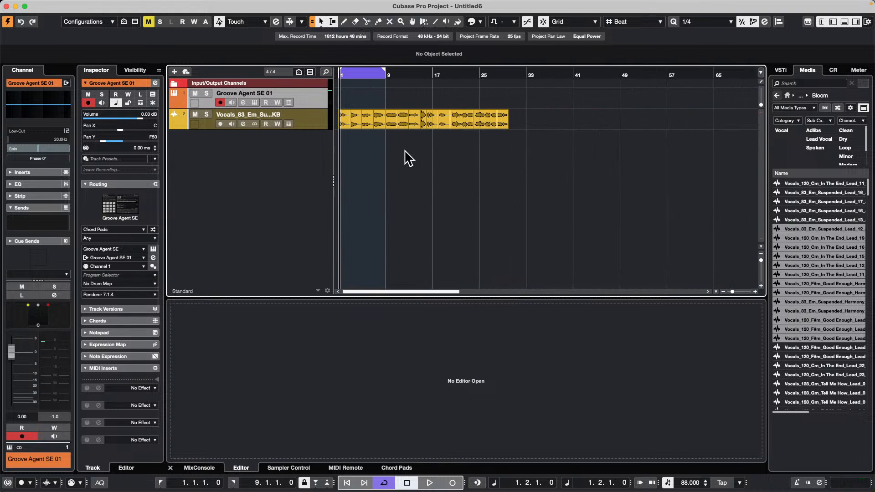
drag(392, 123, 392, 138)
drag(434, 119, 483, 135)
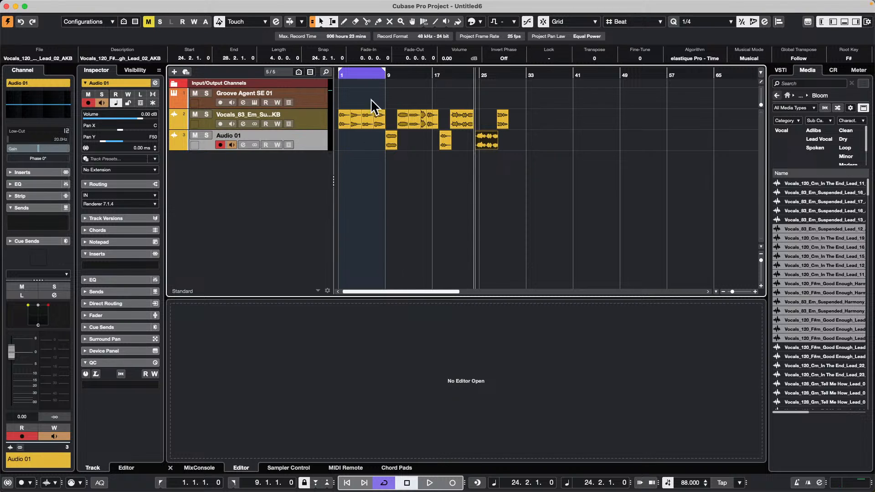
Step: Open Direct Offline Processing for the selected vocal clip at about bar 24 and move its window below the tracks
mouse_move(204, 6)
click(156, 6)
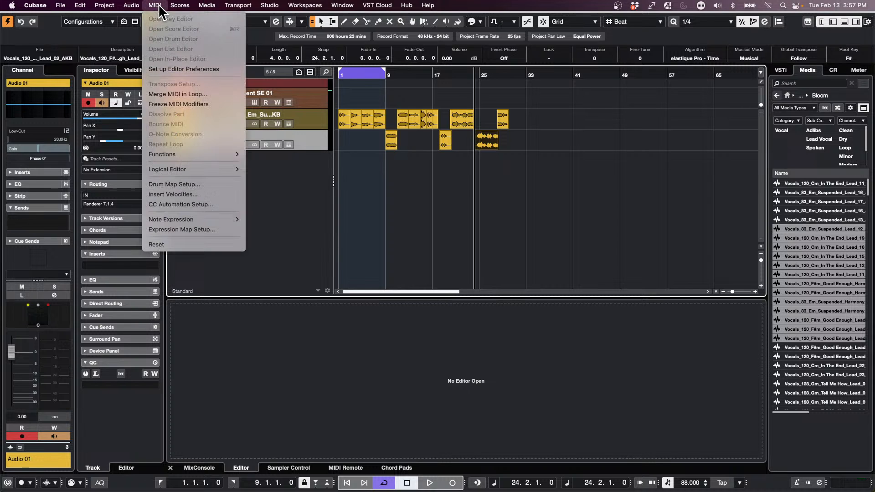
mouse_move(173, 11)
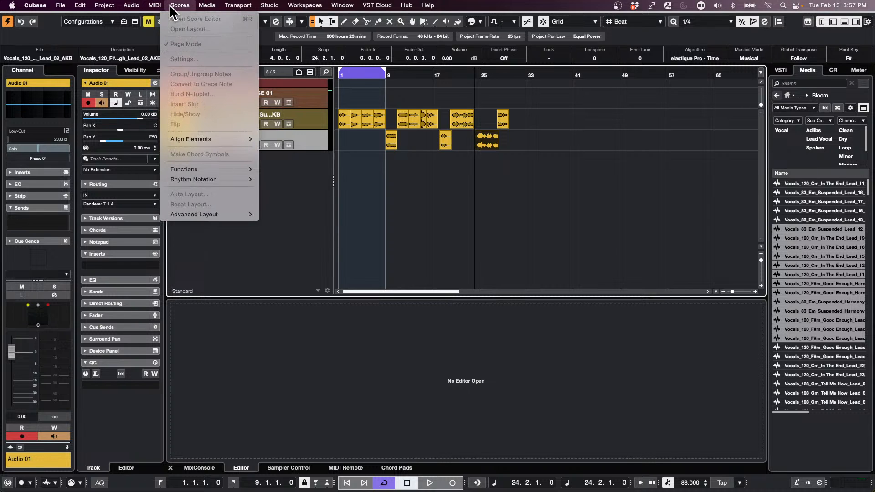
click(434, 204)
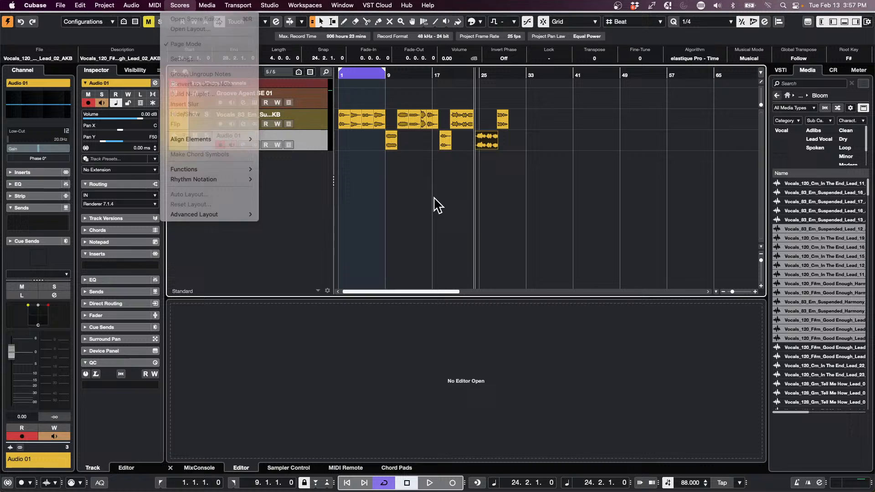
click(155, 5)
mouse_move(105, 8)
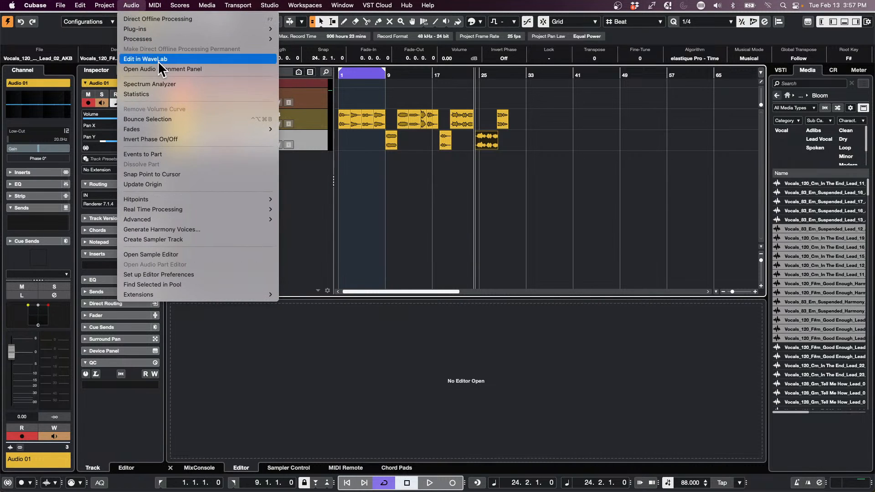
click(167, 21)
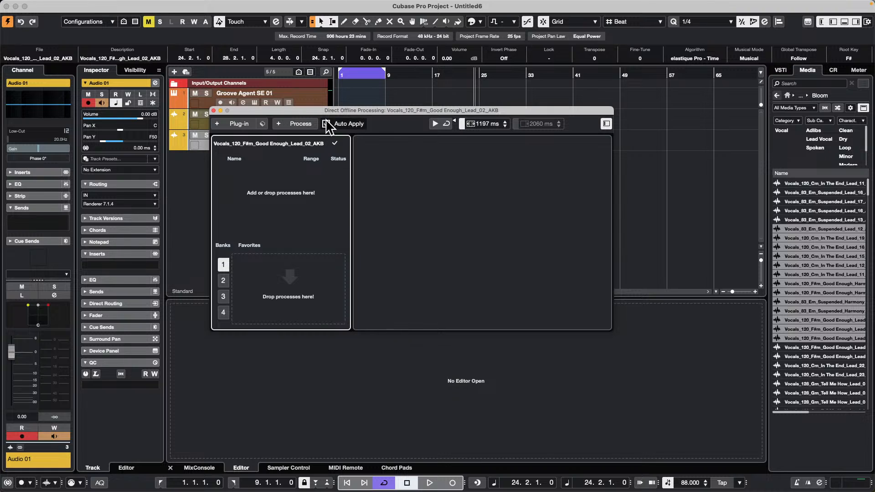
drag(336, 108, 372, 253)
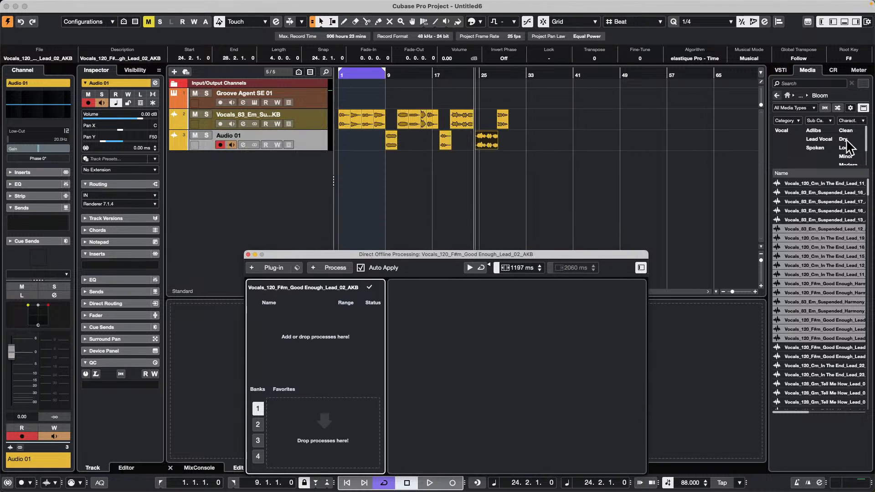
Step: Browse the media presets to the audio track presets and apply February 13 2024 to the Audio 01 track
click(786, 95)
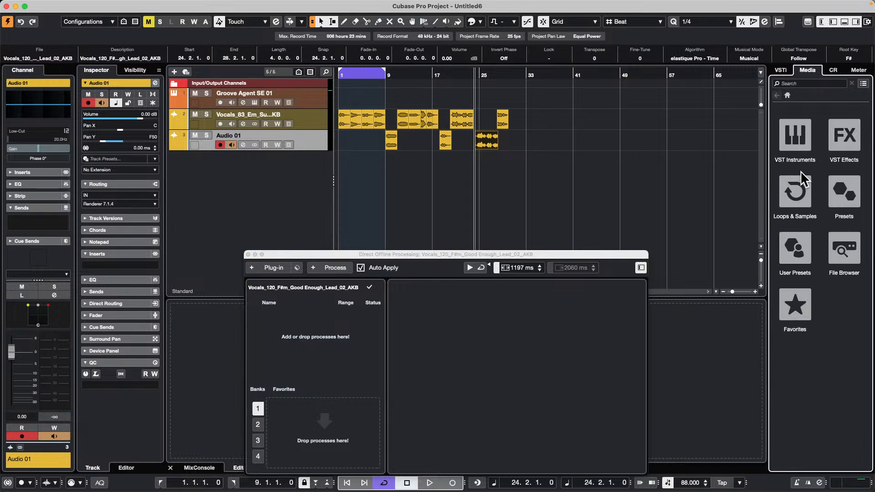
click(845, 190)
click(800, 142)
click(801, 145)
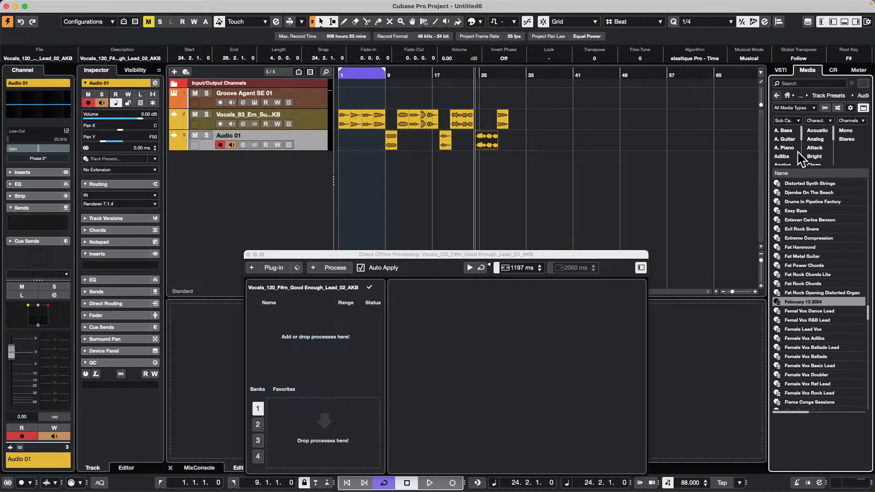
scroll(792, 158, down, 15)
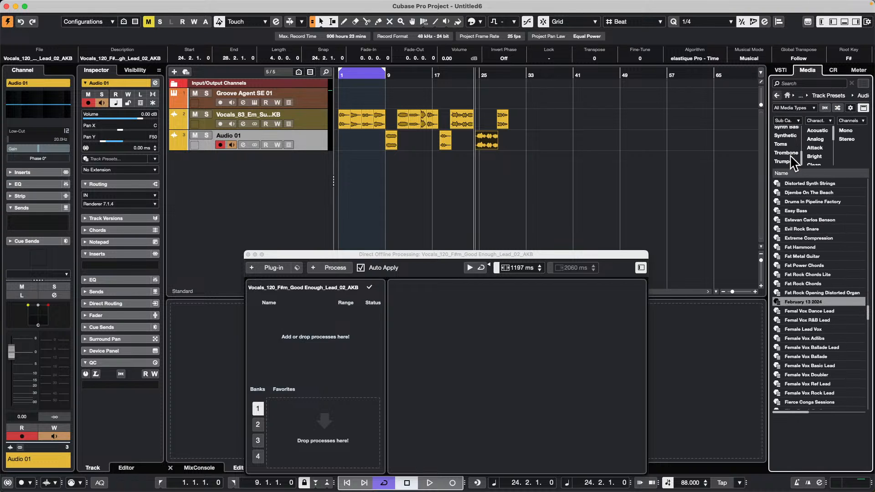
scroll(793, 157, up, 2)
scroll(793, 158, down, 2)
drag(808, 302, 258, 139)
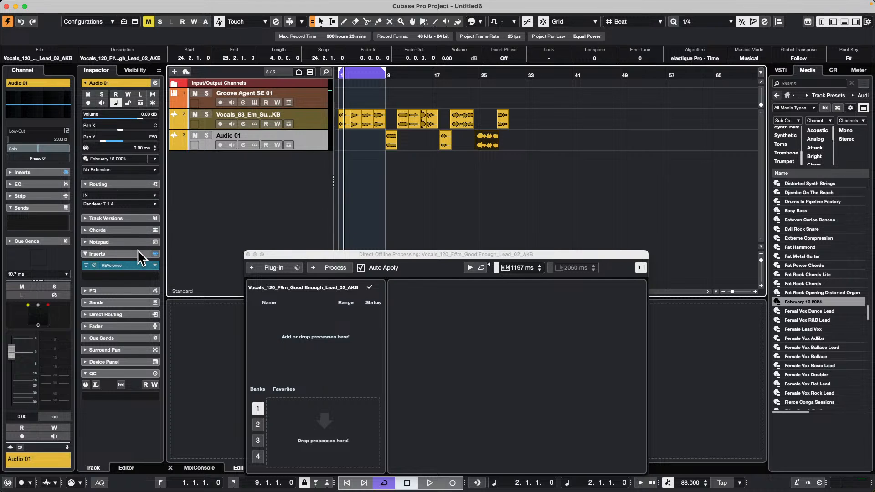
Step: Replace the Audio 01 track's preset with AM Vocal BGV GRP 2 Female ST
scroll(786, 141, up, 3)
scroll(793, 152, down, 3)
scroll(811, 248, up, 10)
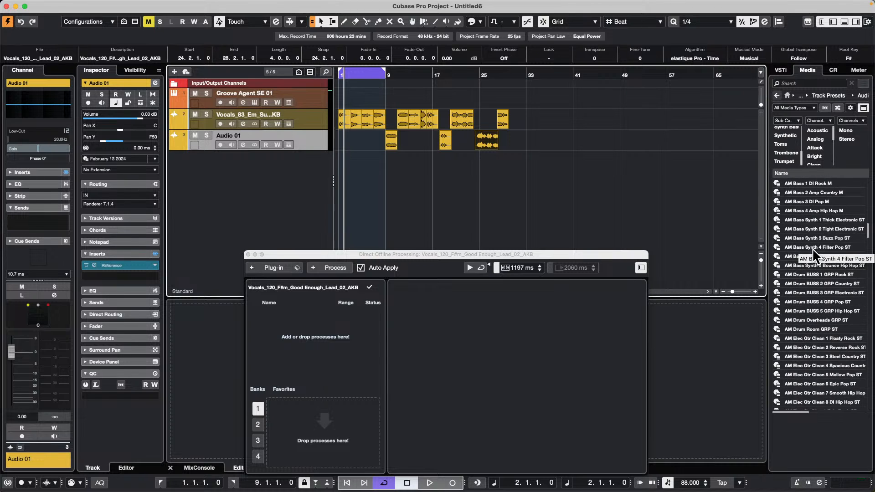
scroll(823, 251, down, 15)
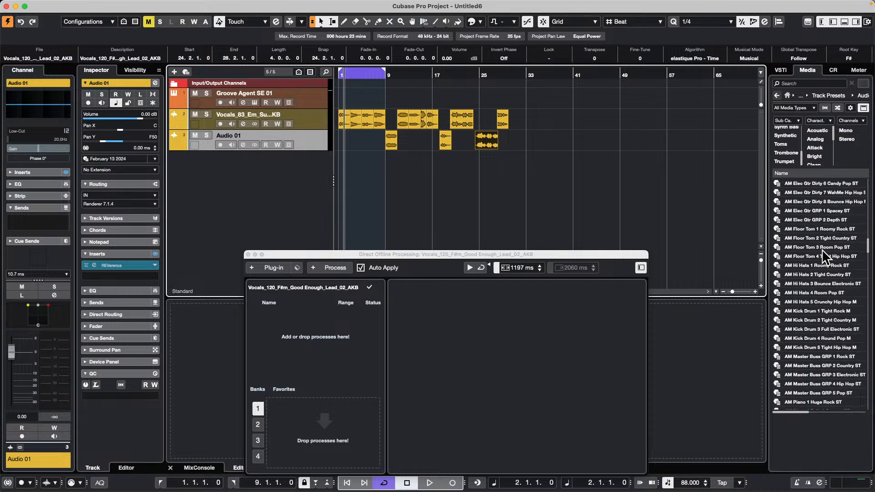
scroll(826, 258, down, 10)
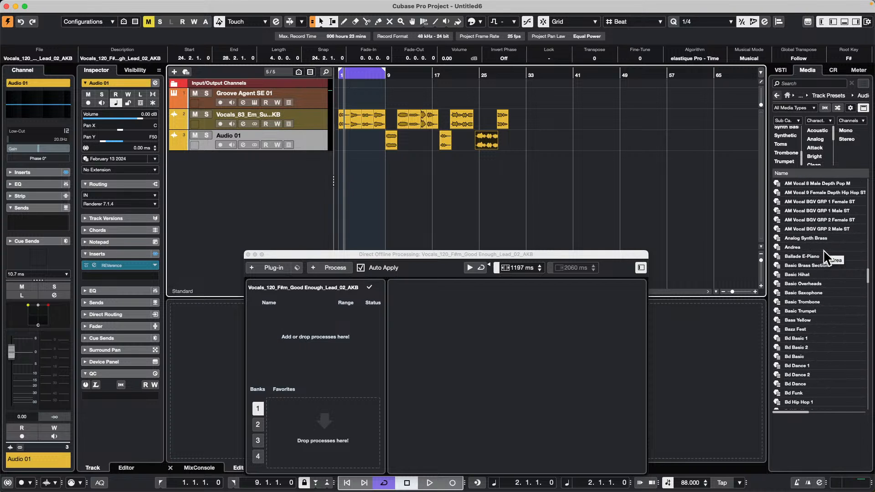
drag(818, 218, 212, 144)
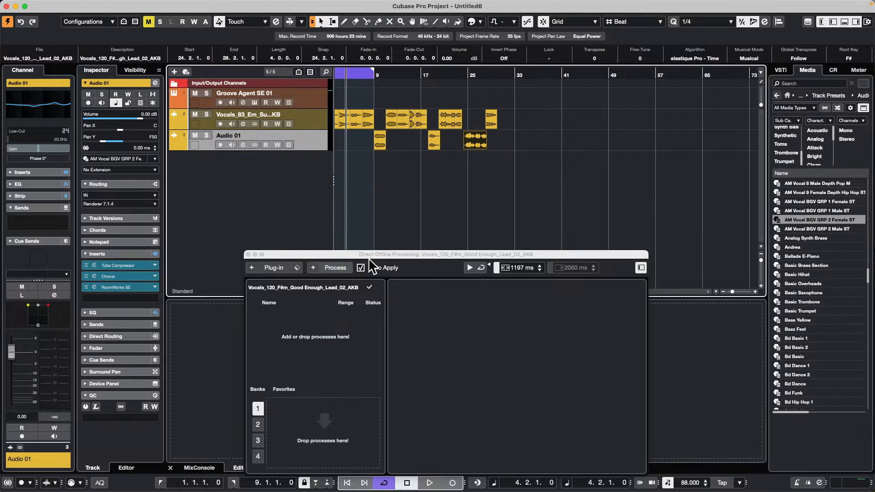
Step: Save Audio 01's insert chain as a Direct Offline Processing favorite in bank 1, named Feb 13 2024
drag(402, 257, 533, 140)
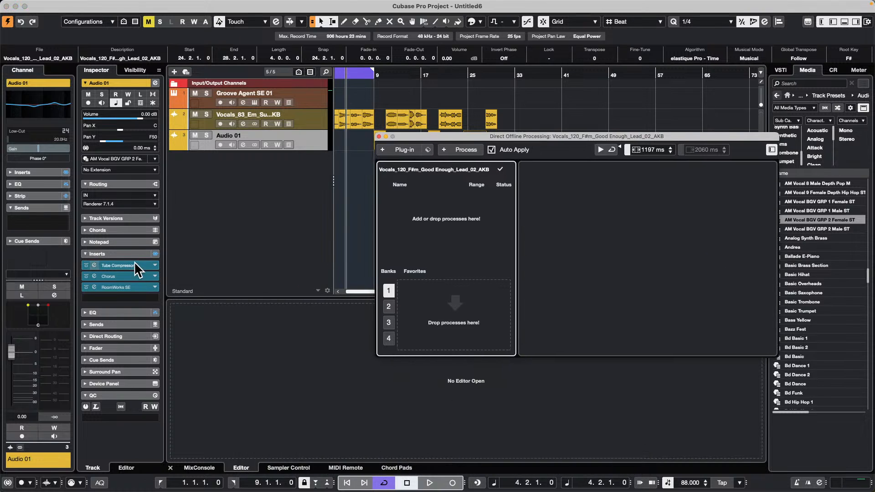
drag(145, 265, 463, 314)
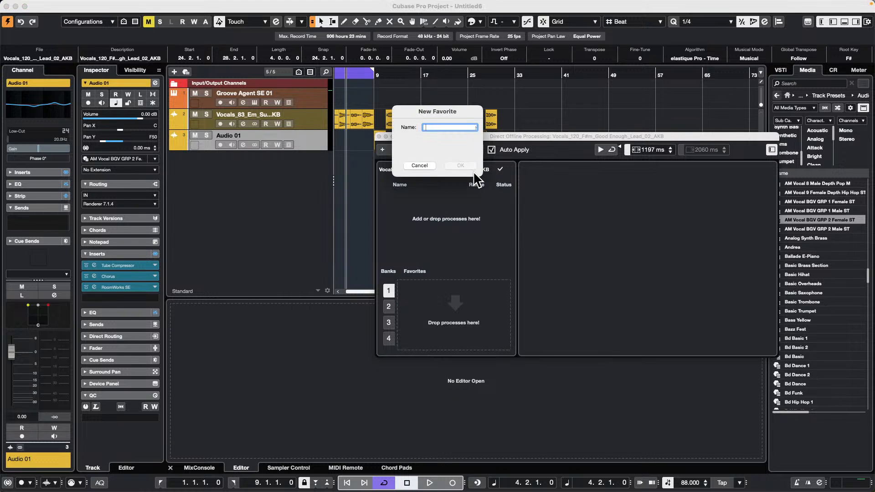
text(Feb 13 2024)
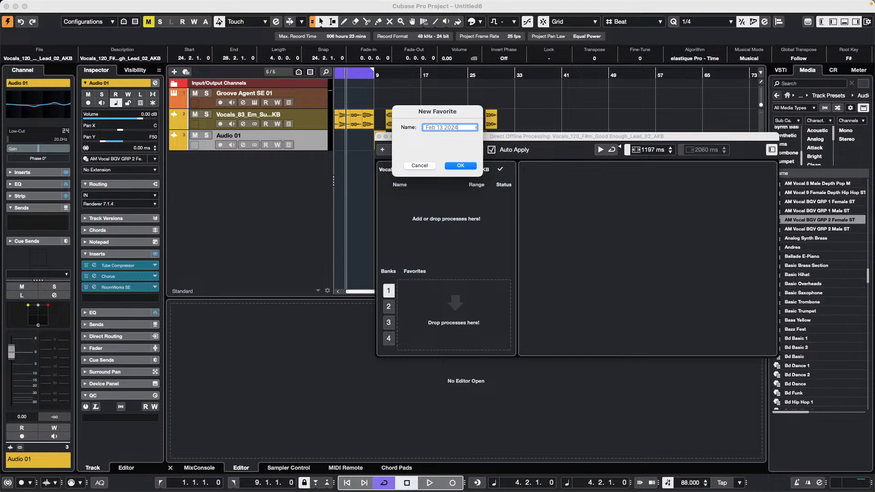
key(Return)
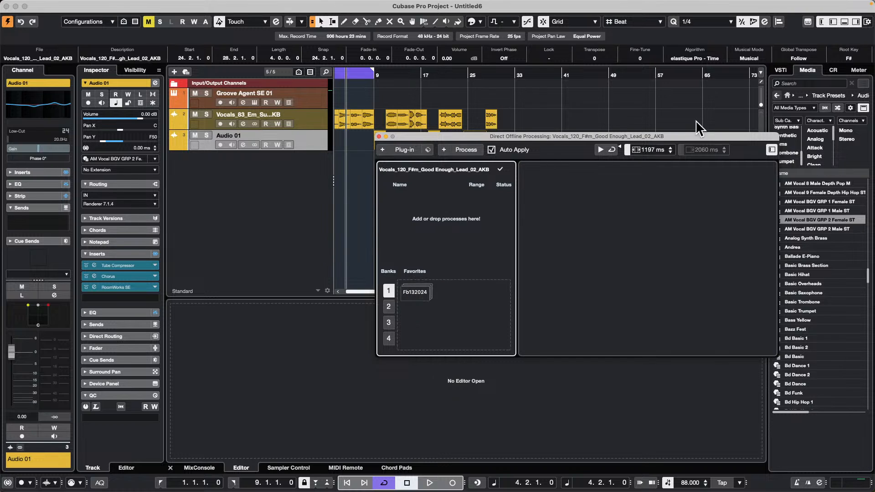
drag(451, 136, 470, 238)
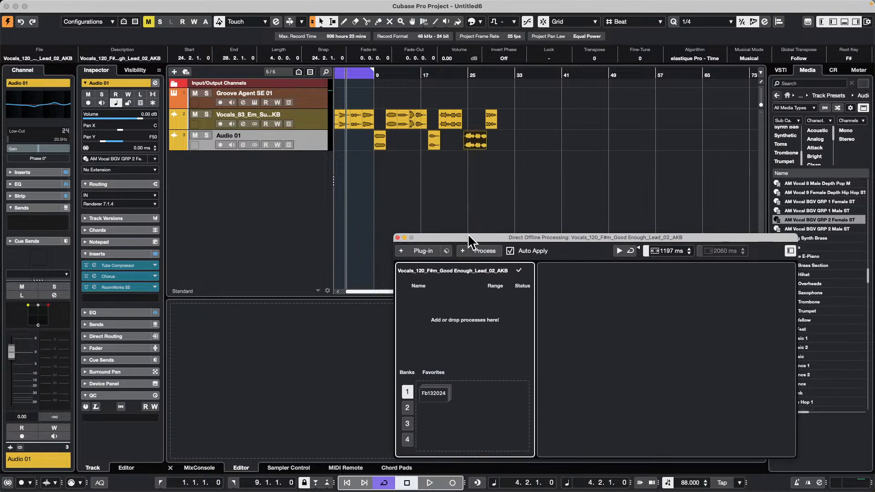
Step: Open the Key Commands editor, select Favorite 1 under Direct Offline Processing, and move the window clear of the track list
right_click(605, 183)
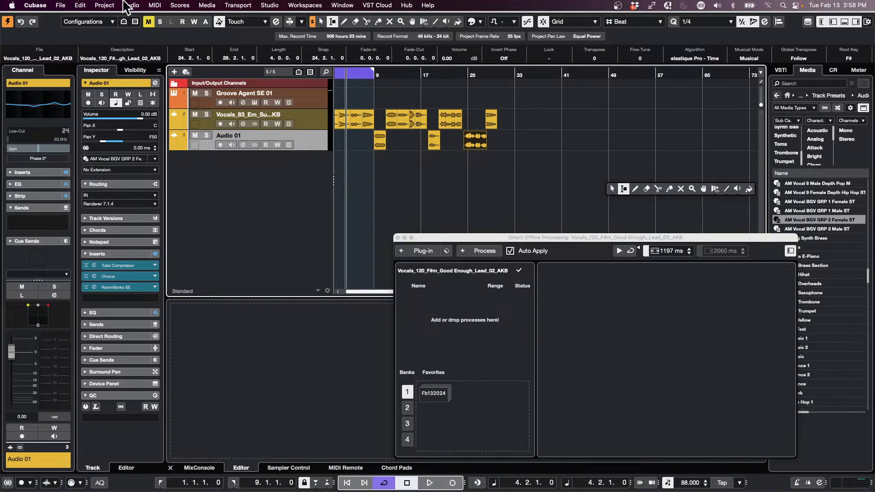
click(84, 5)
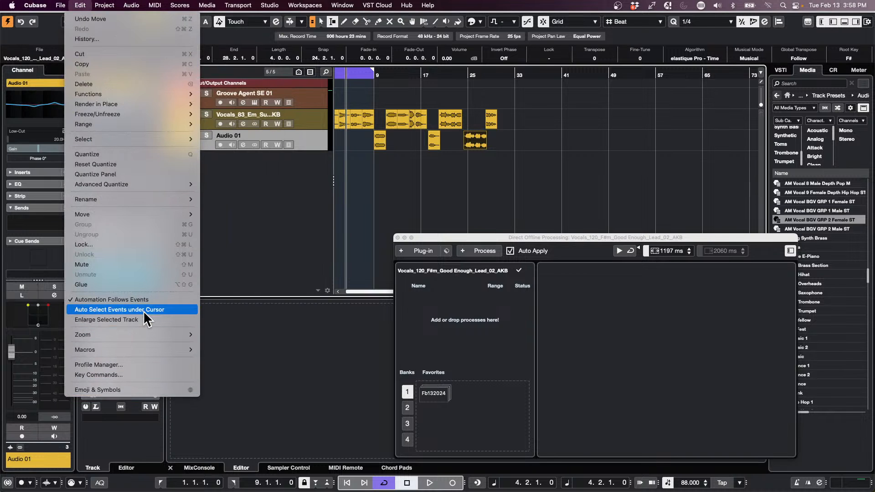
click(124, 377)
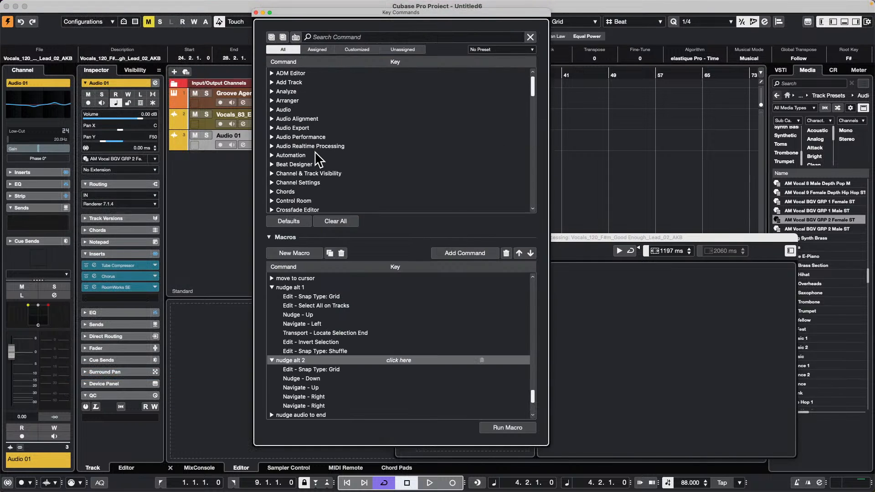
scroll(314, 150, down, 5)
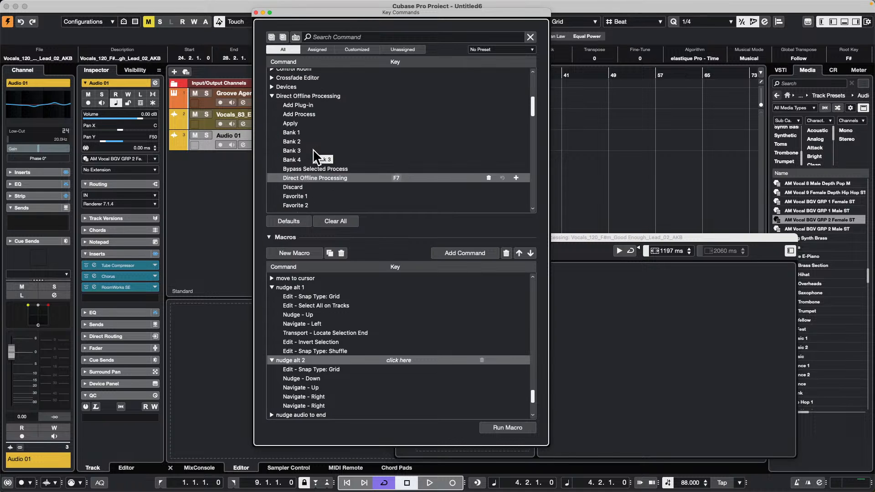
scroll(314, 154, down, 3)
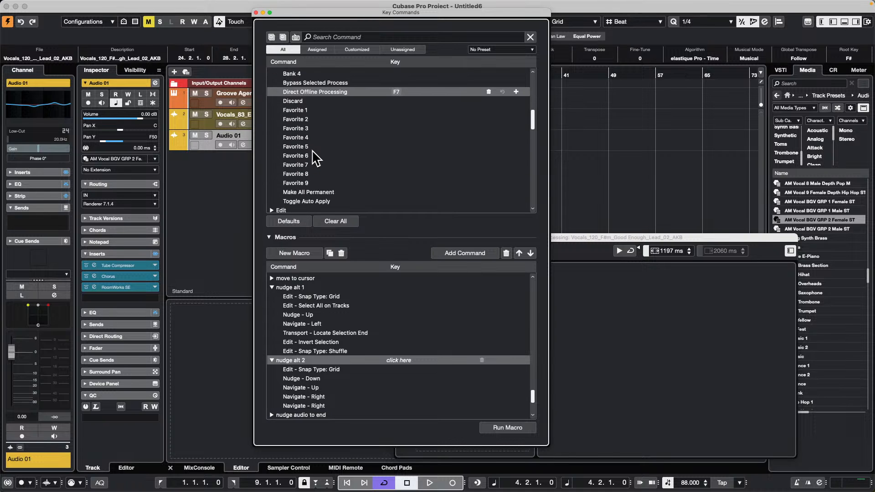
click(301, 111)
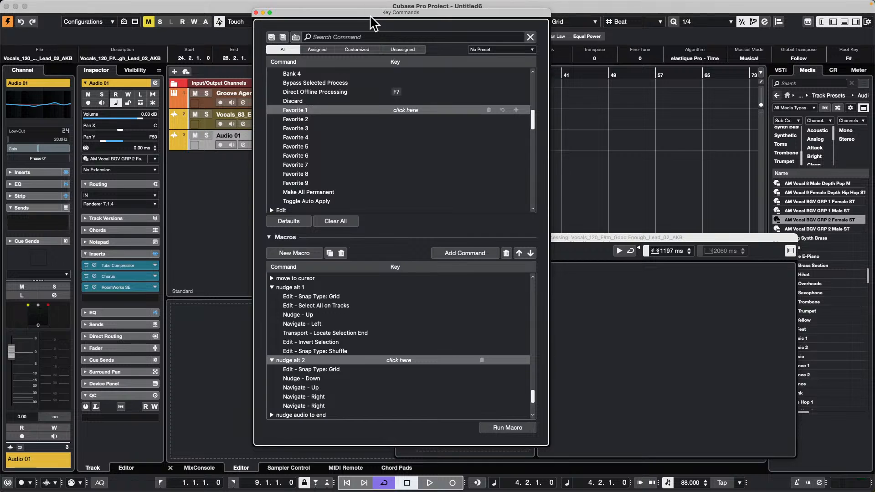
drag(371, 17, 151, 77)
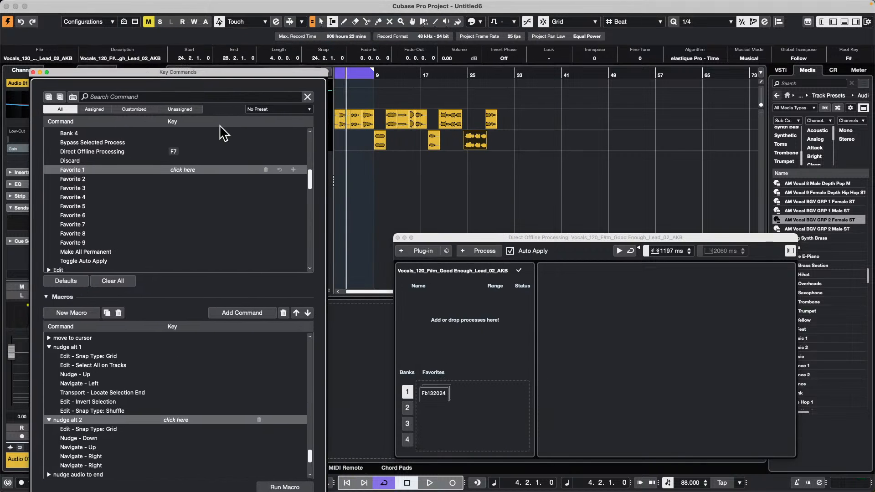
drag(204, 76, 706, 59)
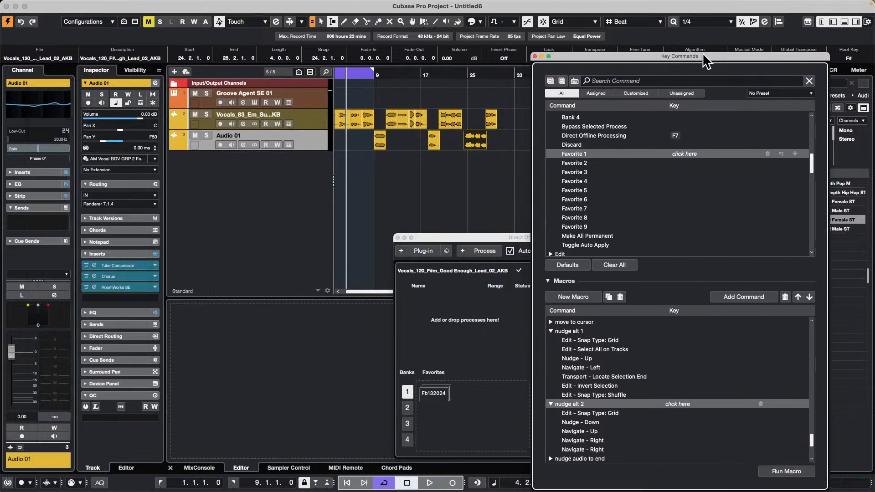
Step: Select the vocal track above Audio 01 and collapse the nudge alt 1 and nudge alt 2 macros
click(312, 125)
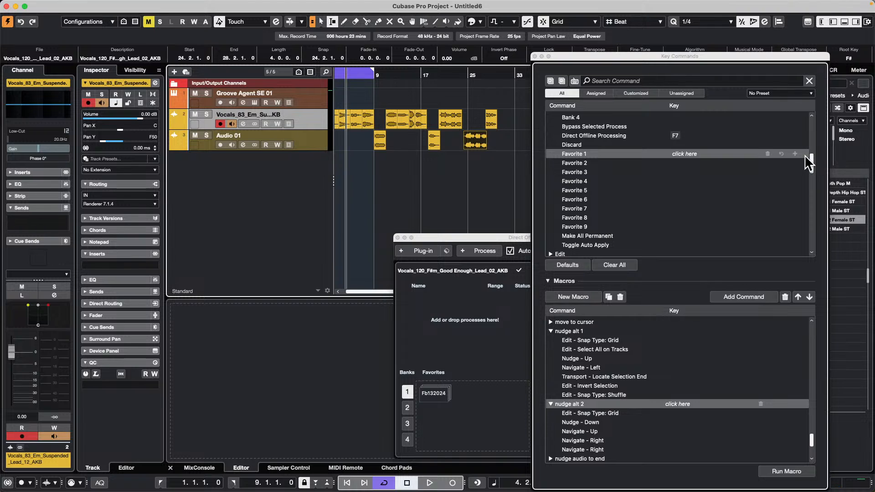
click(642, 81)
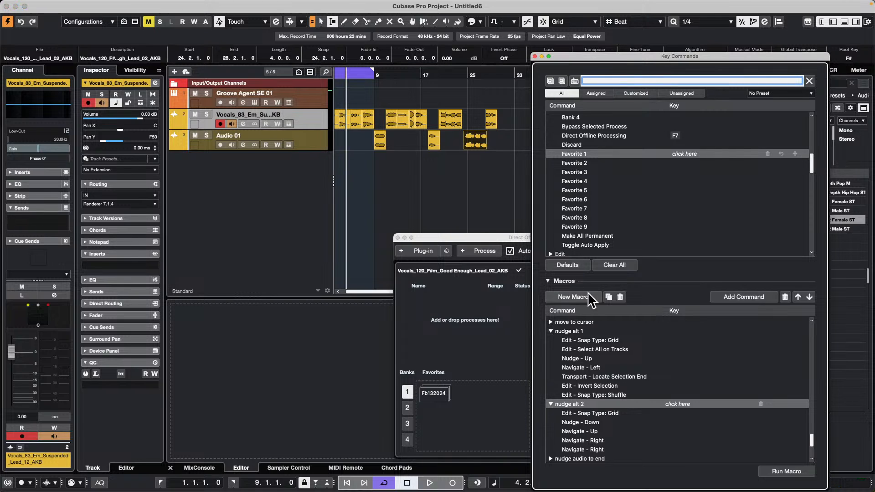
click(550, 331)
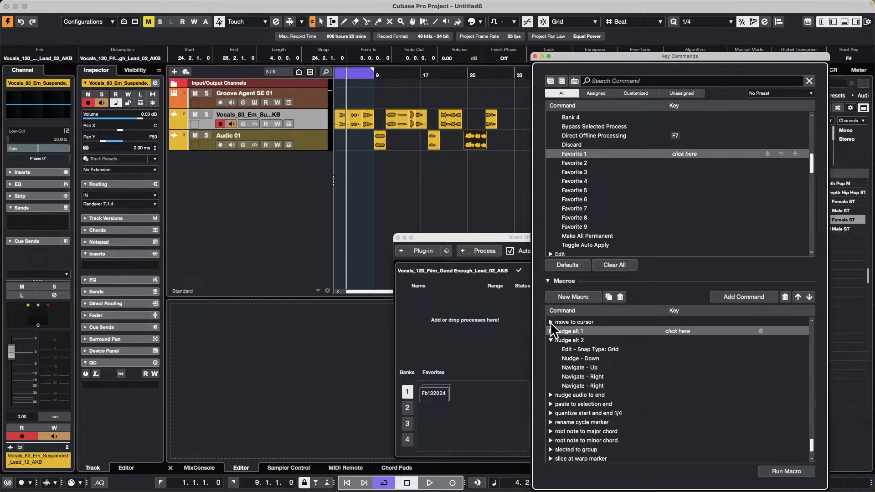
click(550, 322)
click(551, 349)
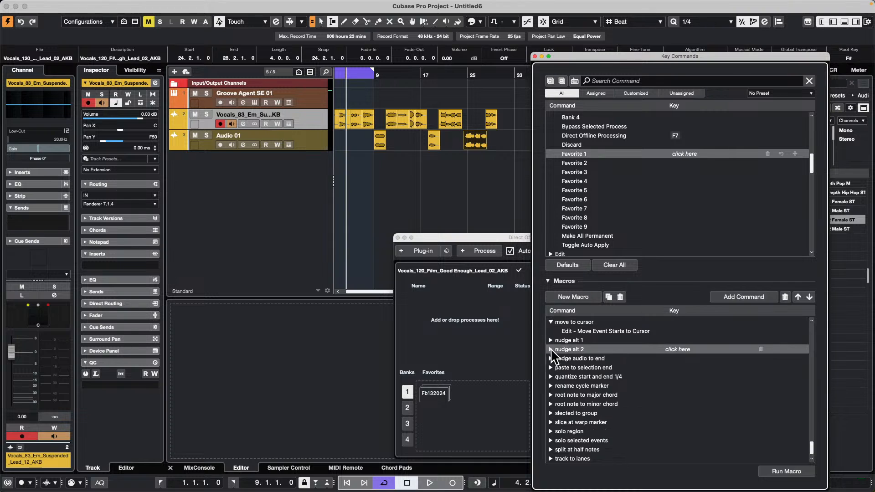
click(550, 322)
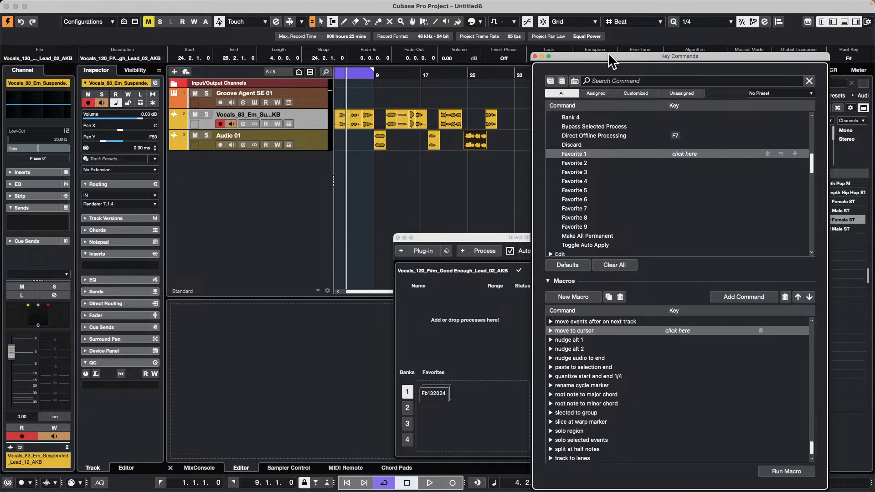
Step: Move the Key Commands window aside, create a new macro, and rename it
drag(608, 54, 144, 26)
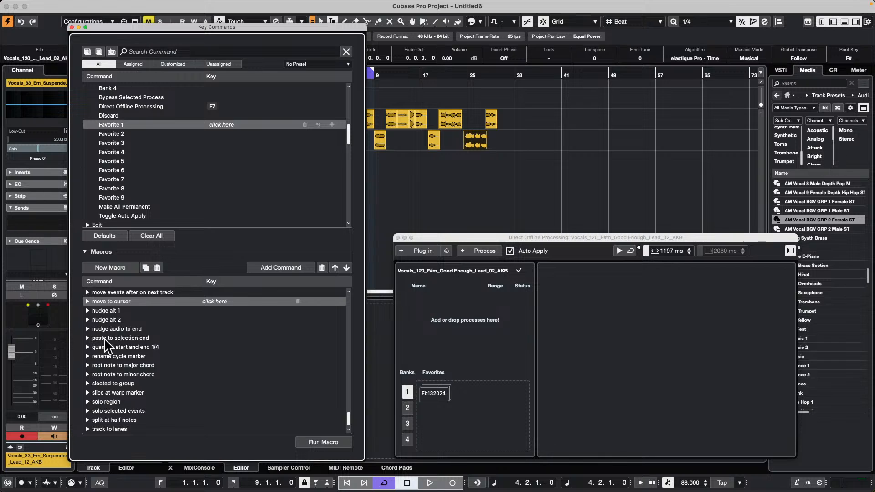
click(110, 267)
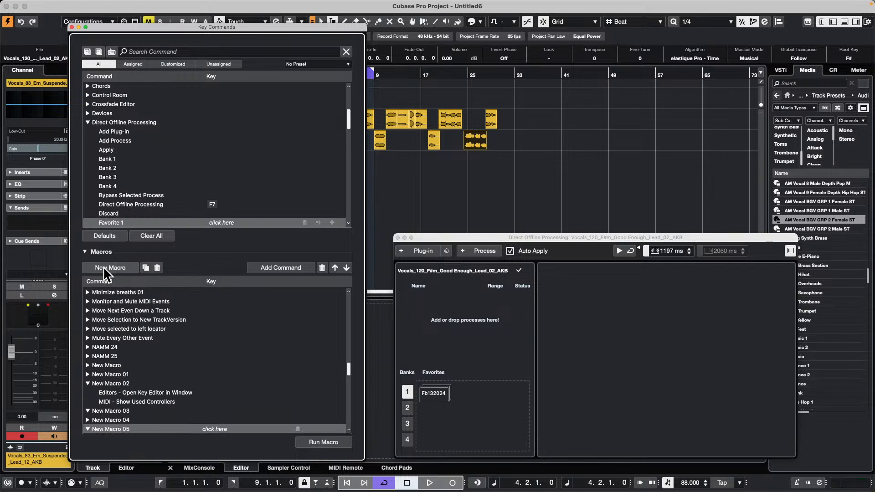
double_click(120, 429)
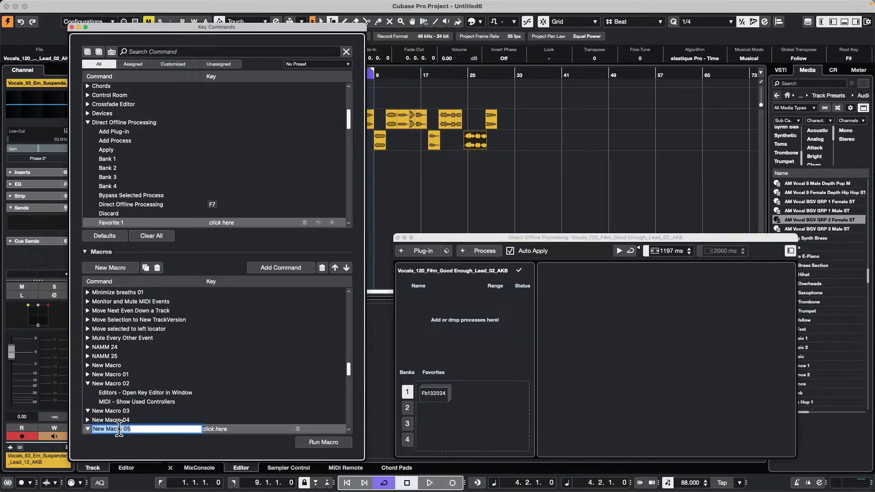
text(DOP FX chain)
key(Return)
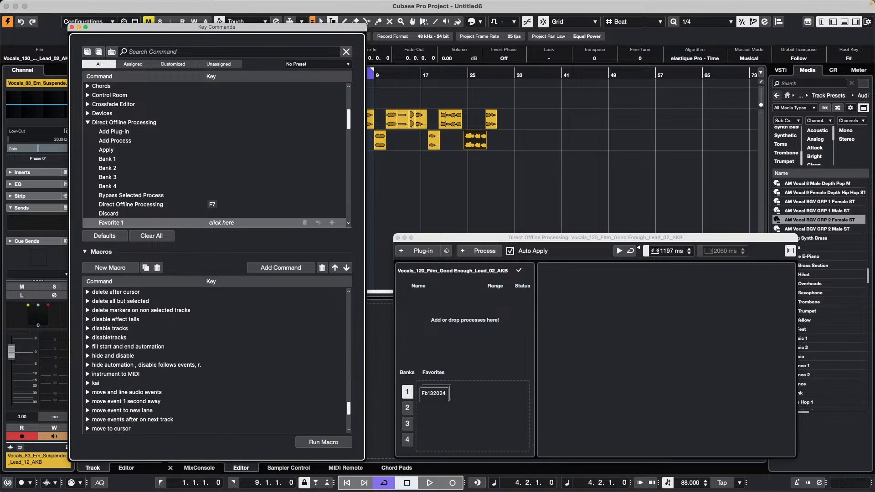
Step: Collapse Direct Offline Processing, search for the Select All on Tracks command, and try to add it to the new macro
click(88, 122)
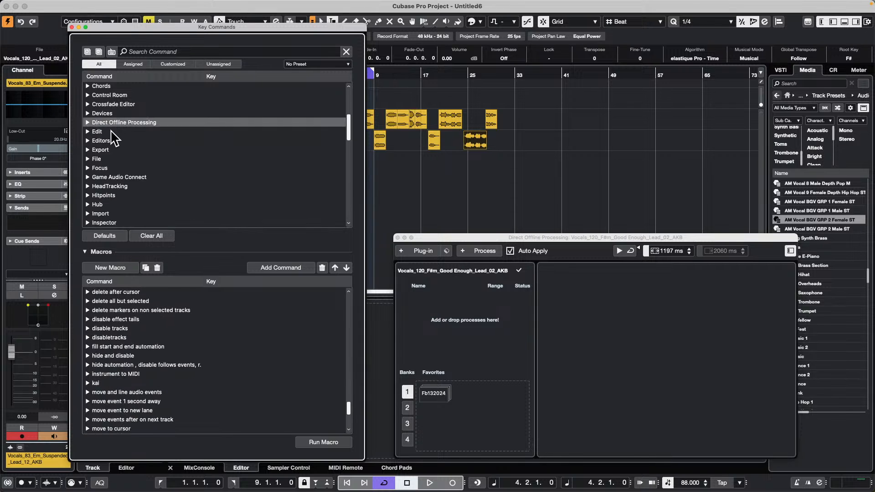
scroll(111, 137, up, 5)
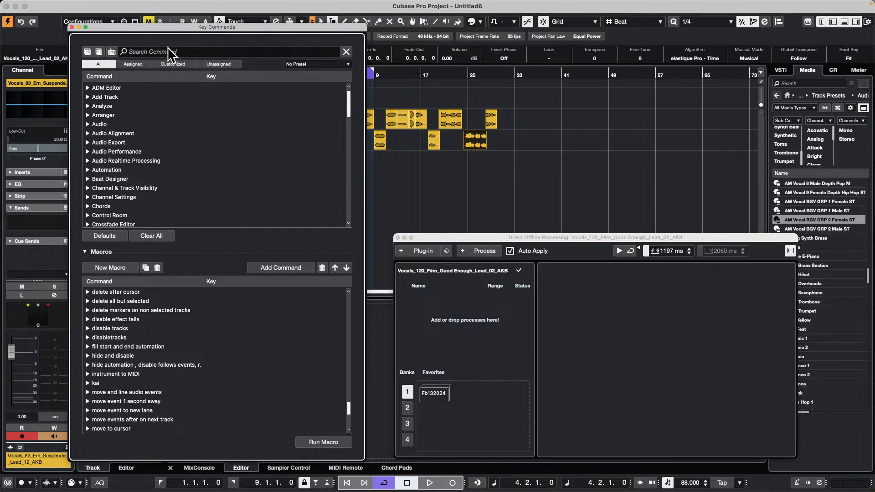
click(142, 50)
text(s)
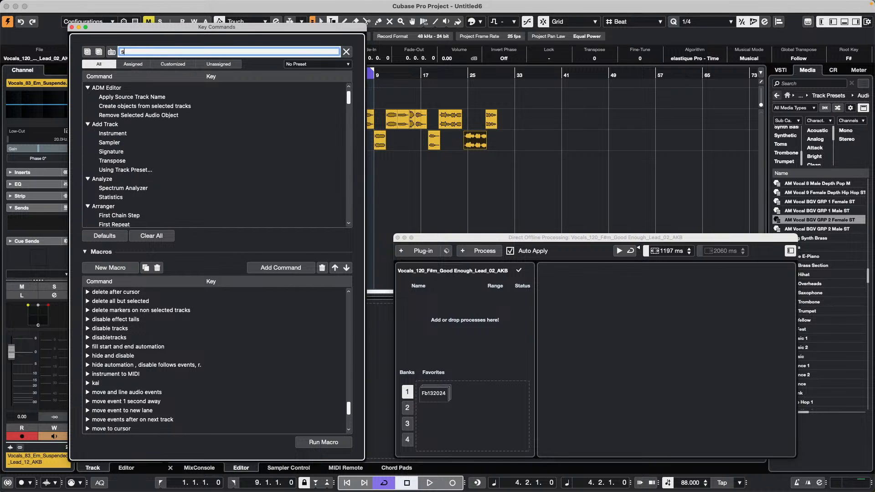
text(elec)
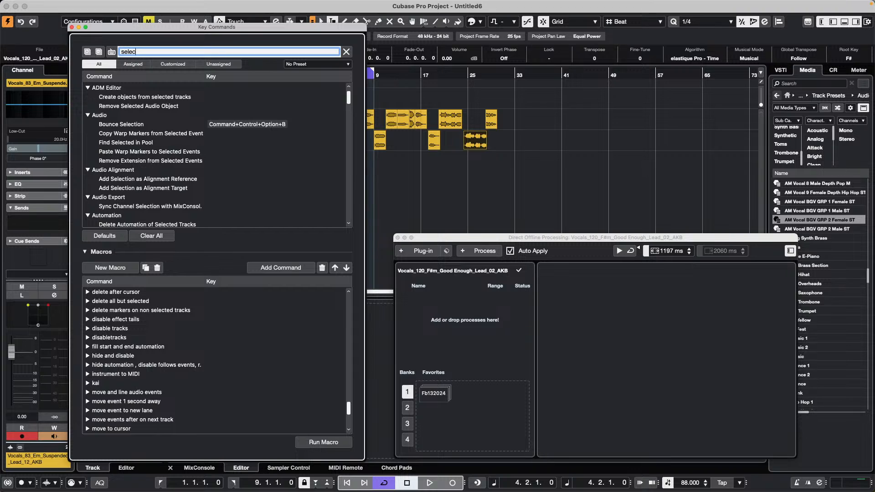
text(t all on tr)
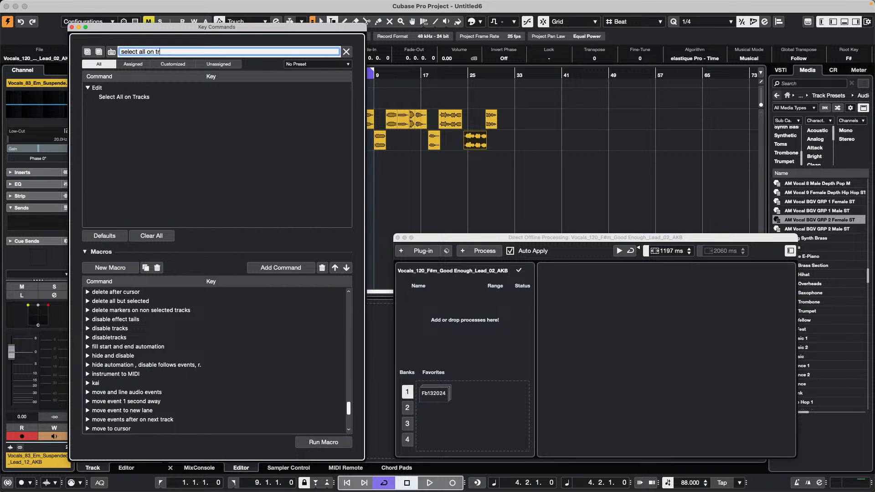
click(119, 96)
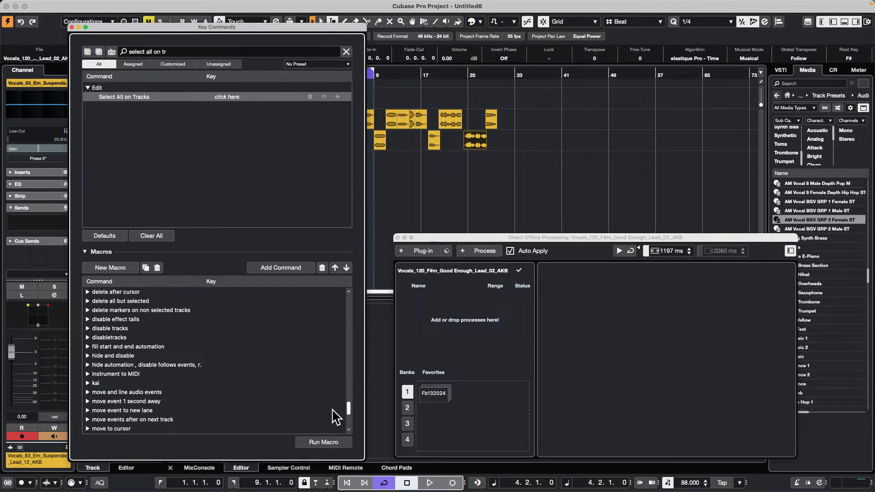
click(263, 263)
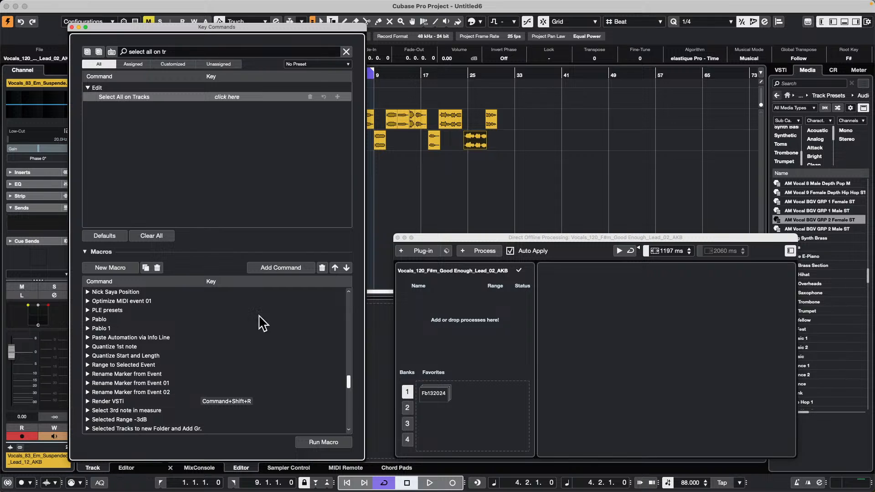
Step: Apply the bank 1 favorite Feb 13 2024 to the selected vocal event in Direct Offline Processing
click(418, 401)
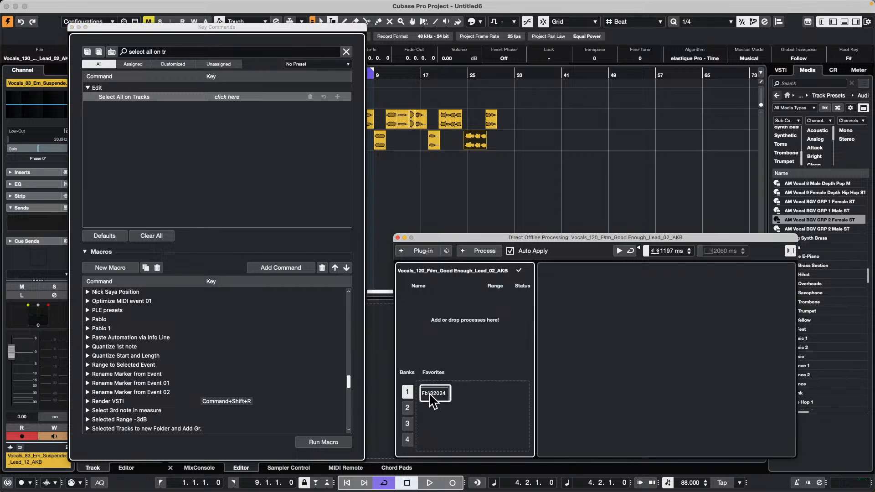
click(427, 396)
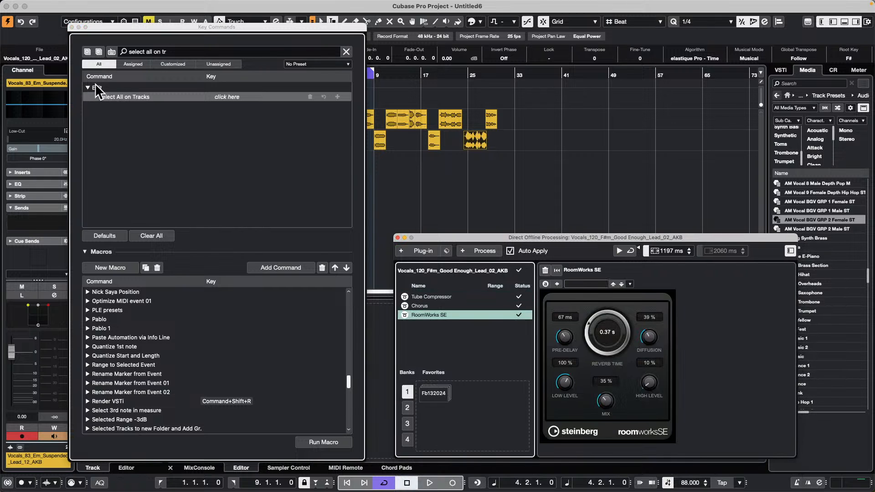
Step: Clear the command search, collapse all command categories, and expand only Direct Offline Processing
click(190, 51)
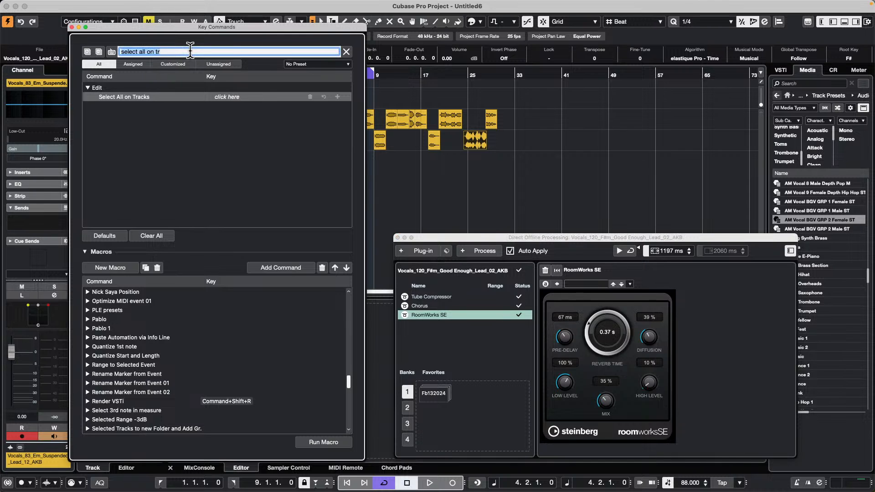
key(BackSpace)
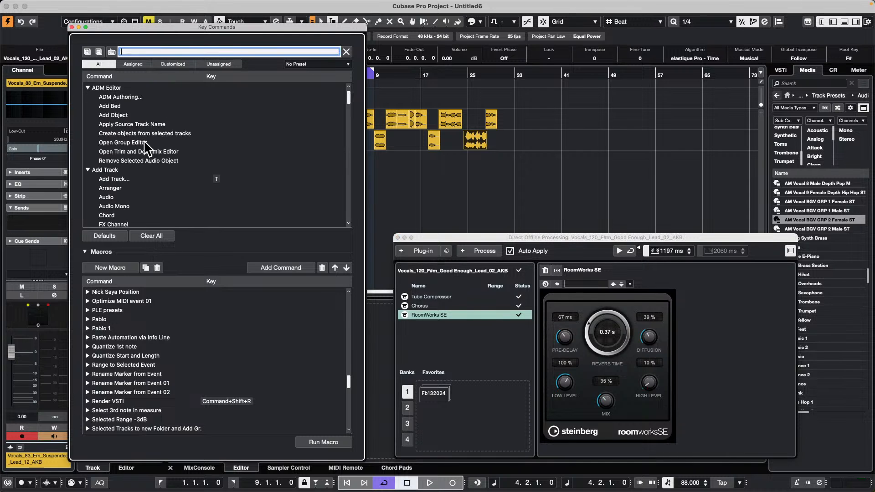
scroll(147, 146, down, 15)
scroll(145, 141, up, 5)
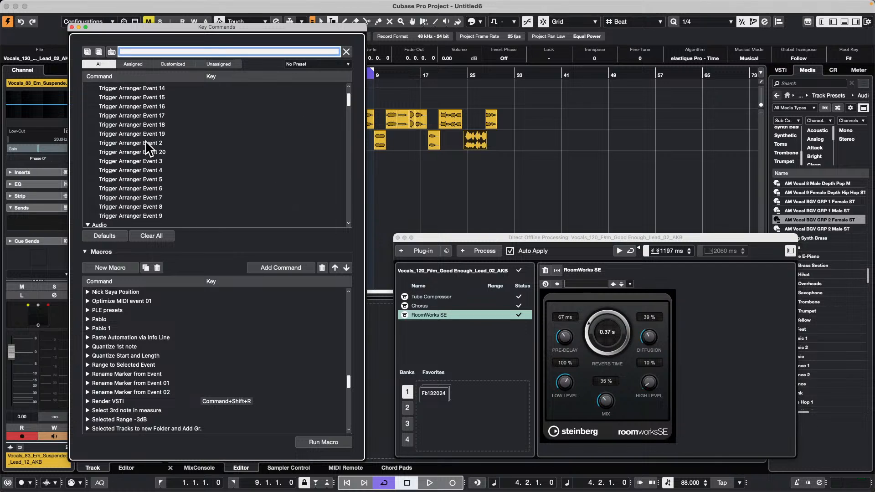
scroll(146, 142, down, 10)
scroll(146, 147, down, 5)
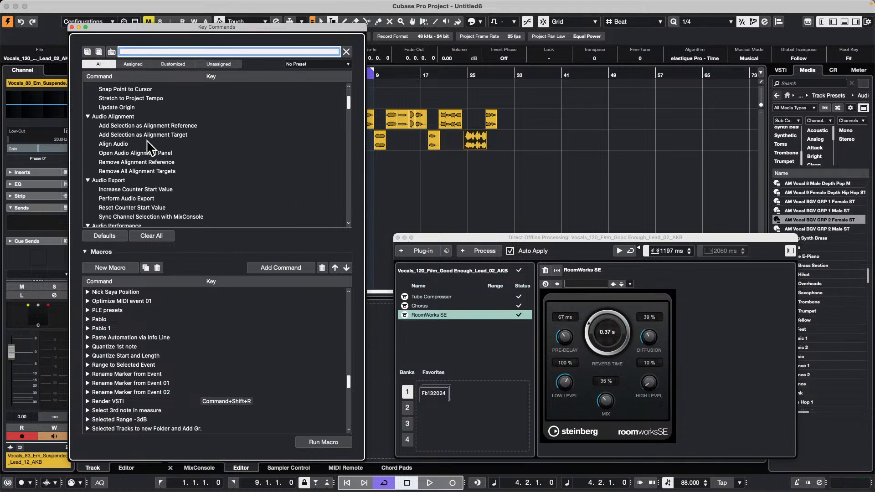
scroll(147, 140, down, 10)
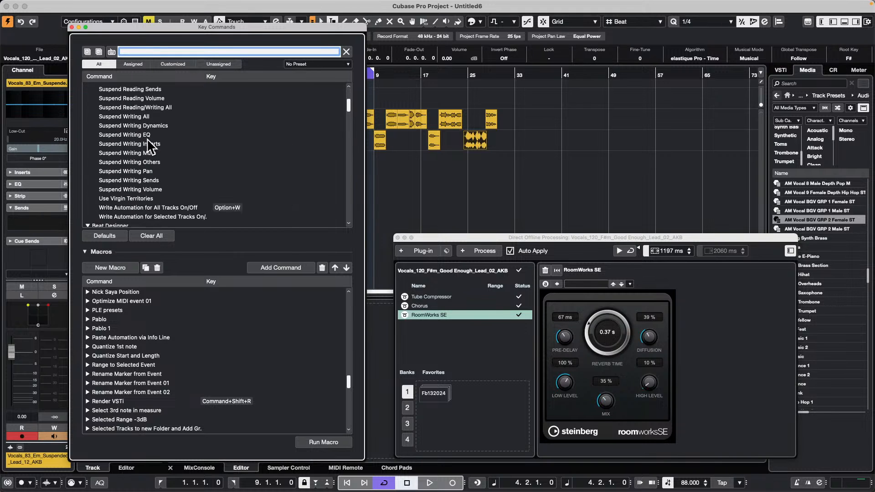
click(97, 49)
scroll(146, 148, down, 5)
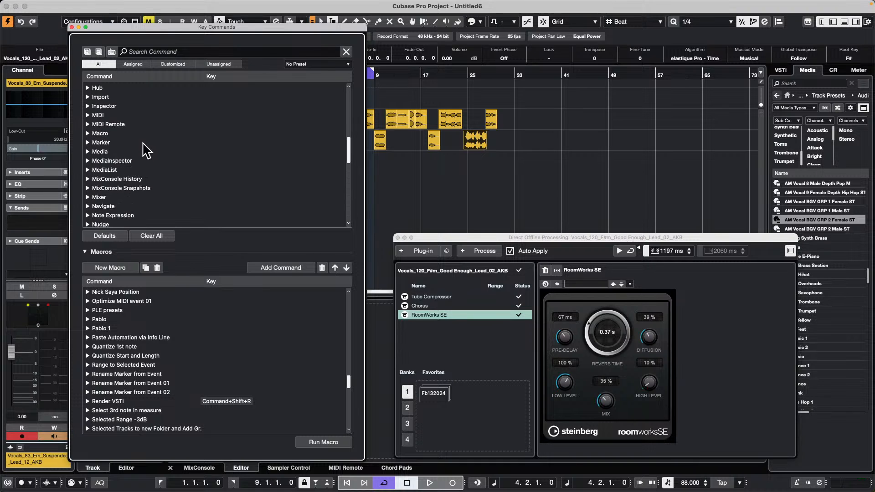
scroll(146, 150, up, 3)
scroll(147, 151, up, 3)
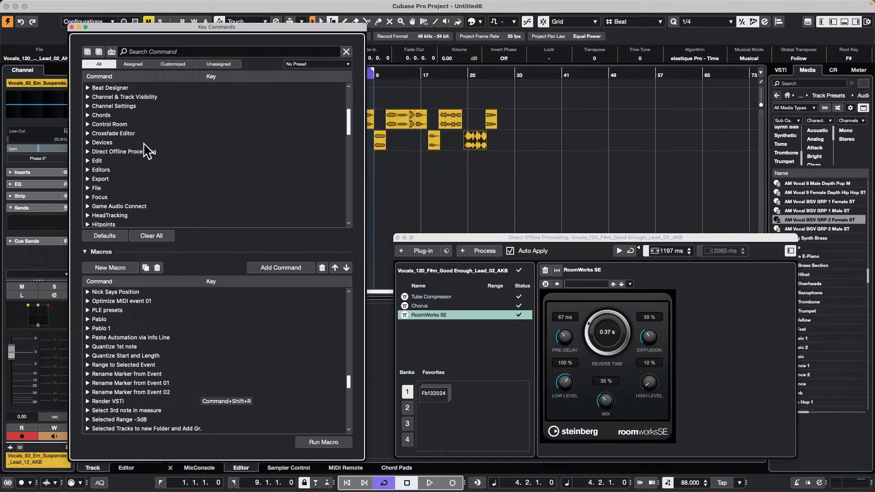
click(89, 152)
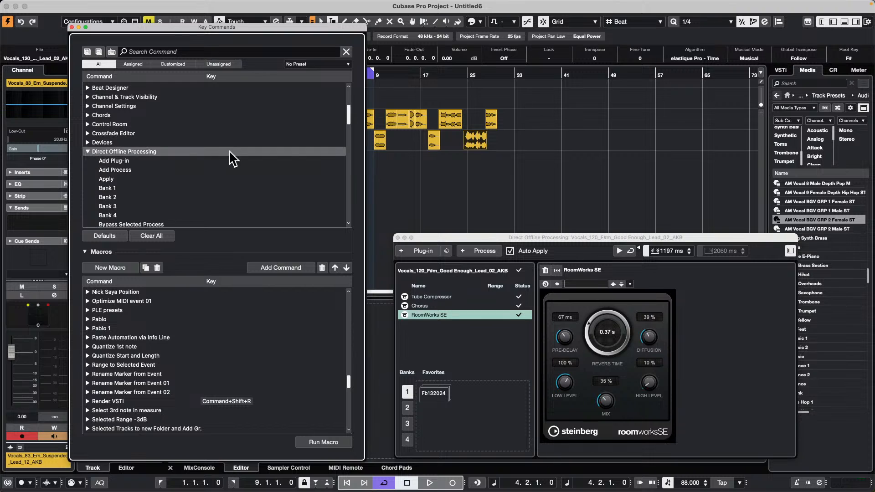
Step: Select the Favorite 1 command under Direct Offline Processing and try to add it to the macro
scroll(228, 154, down, 3)
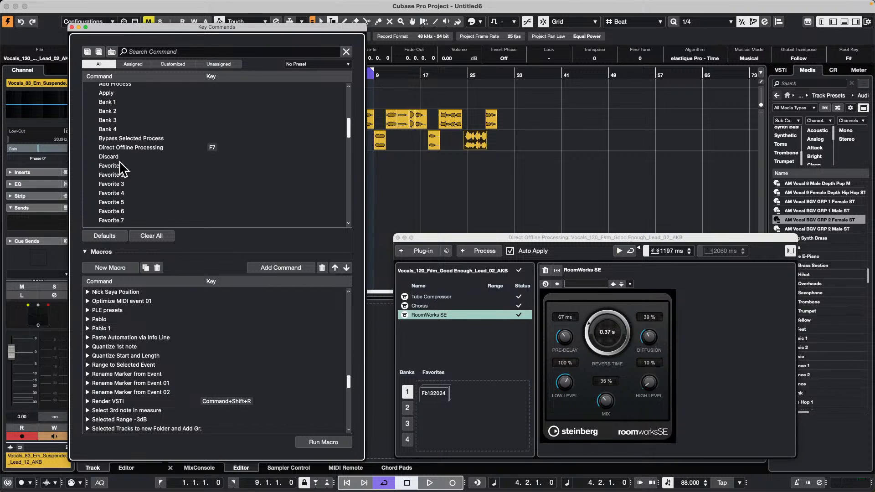
right_click(446, 387)
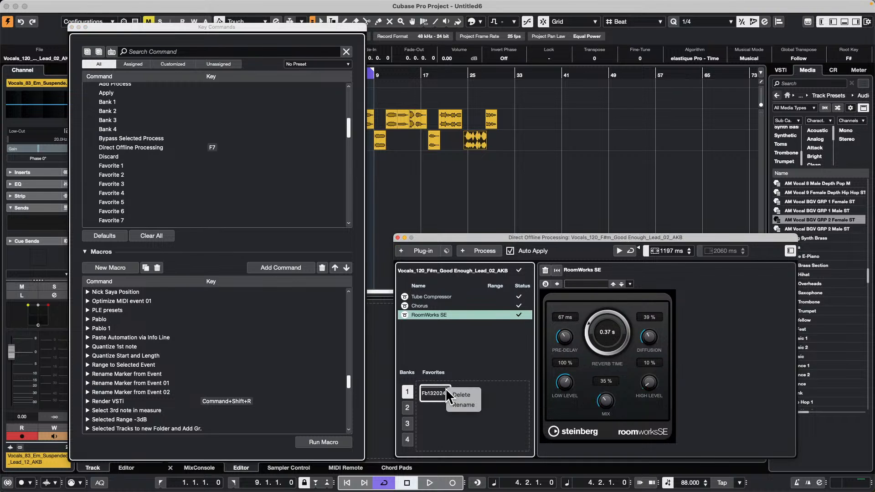
click(447, 338)
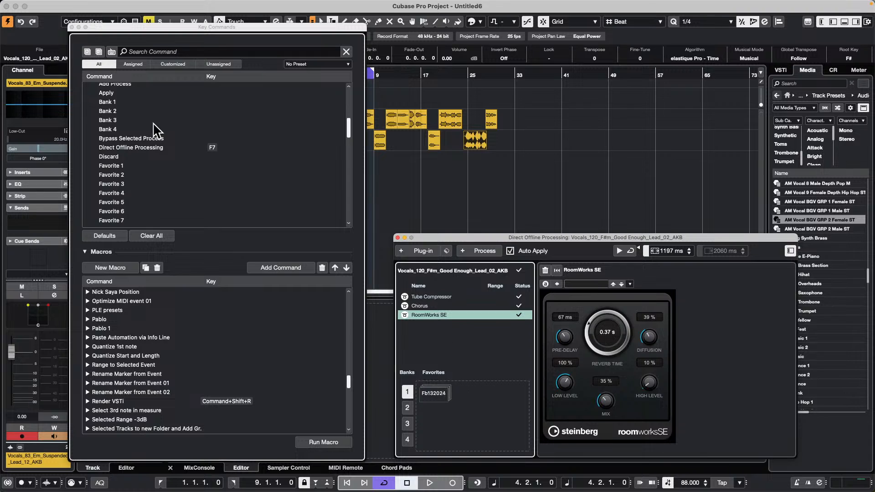
click(118, 166)
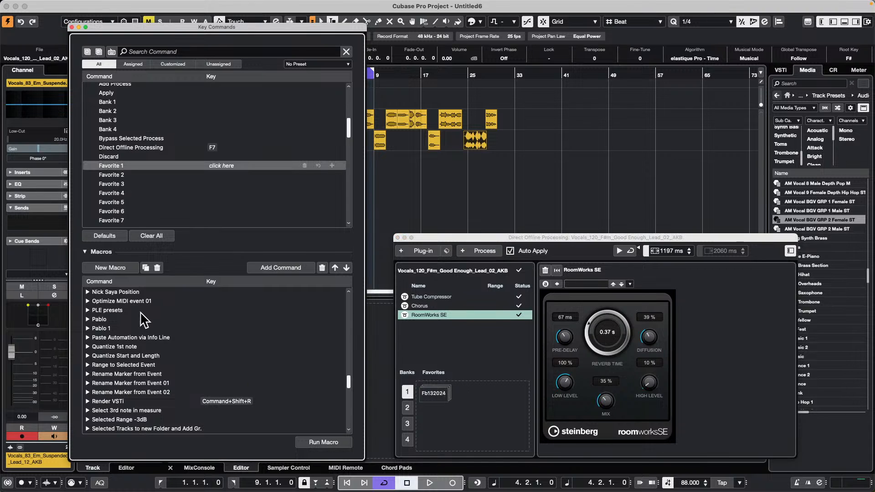
scroll(178, 357, down, 5)
click(282, 268)
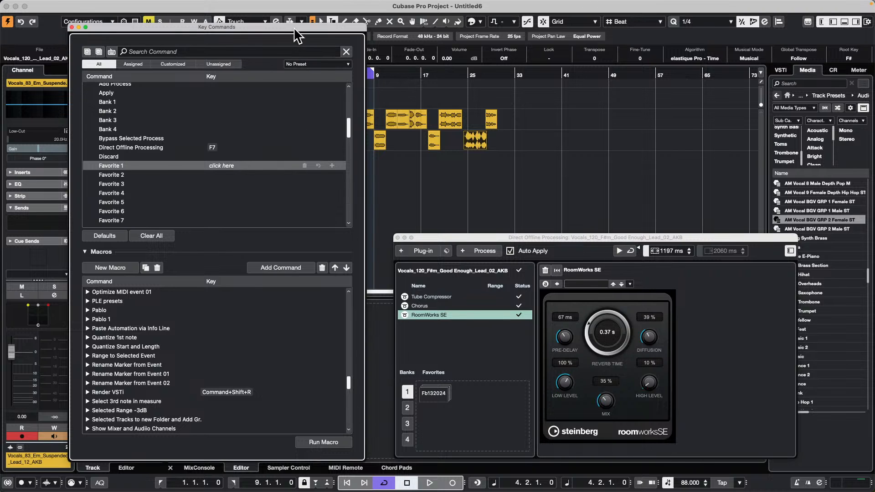
Step: Move the Key Commands window clear of the track list and add Audio 01 to the track selection
drag(294, 29, 787, 26)
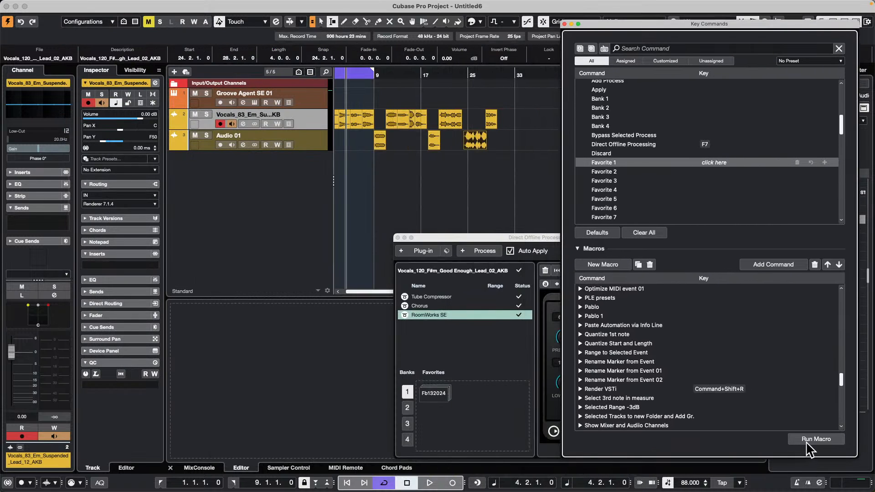
shift+click(313, 138)
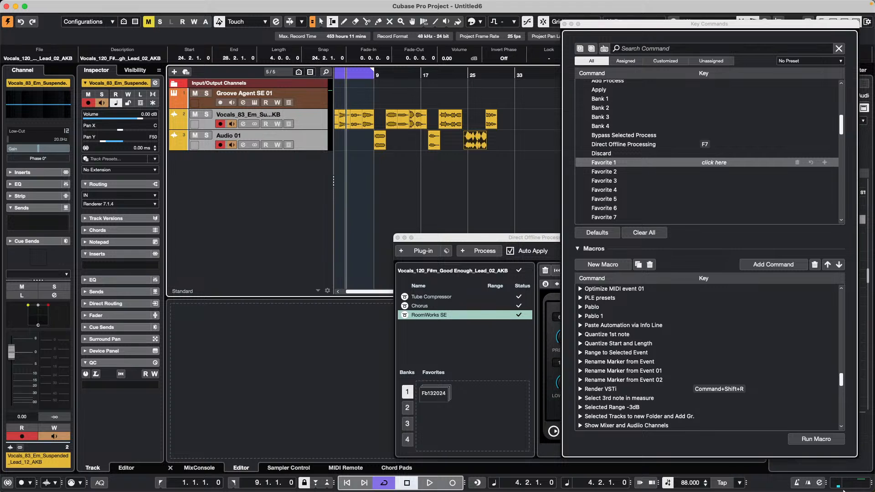
Step: Look through the macro list for the newly created macro, collapsing New Macro 02 and New Macro 03 and checking New Macro's contents
scroll(718, 391, down, 6)
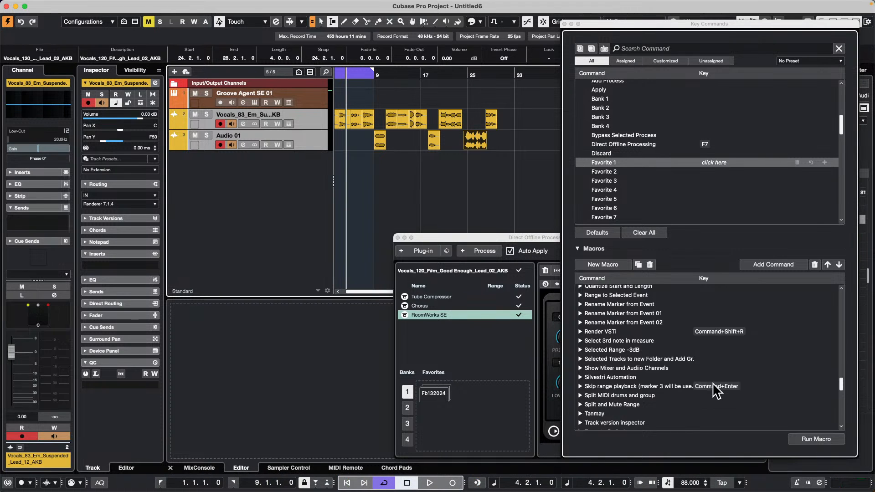
scroll(717, 391, down, 10)
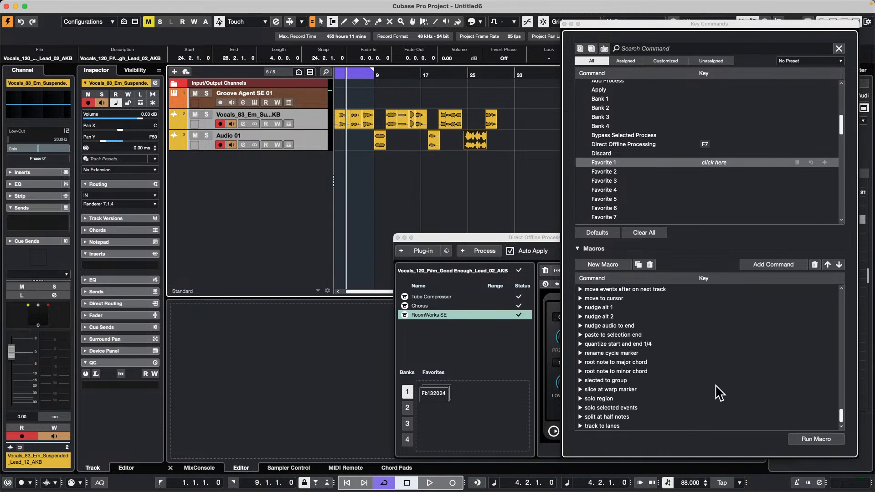
scroll(720, 393, up, 8)
scroll(719, 393, up, 15)
scroll(719, 393, down, 5)
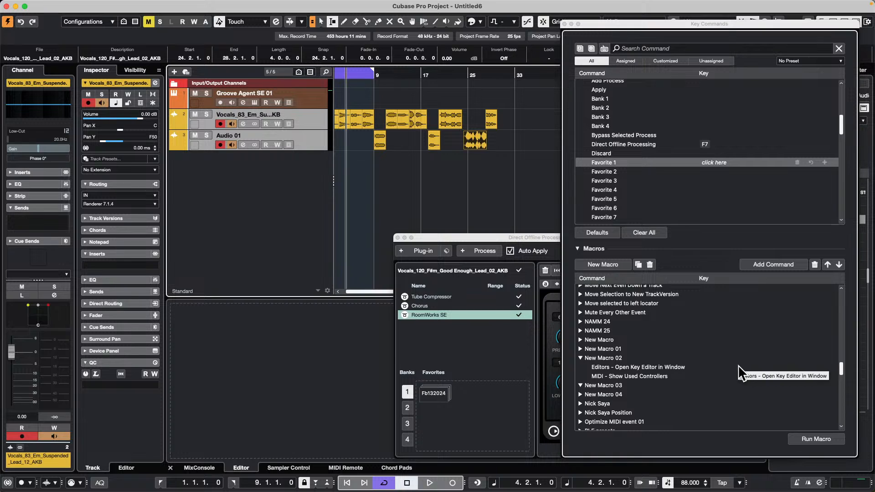
click(580, 358)
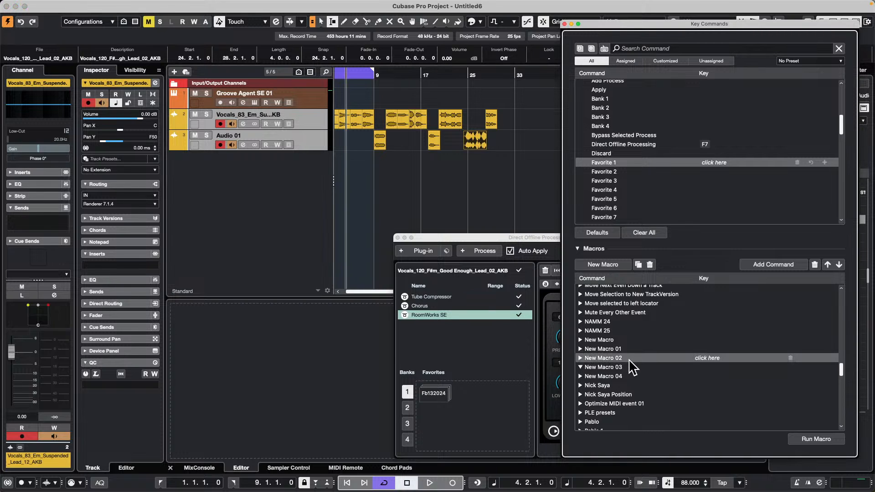
click(580, 376)
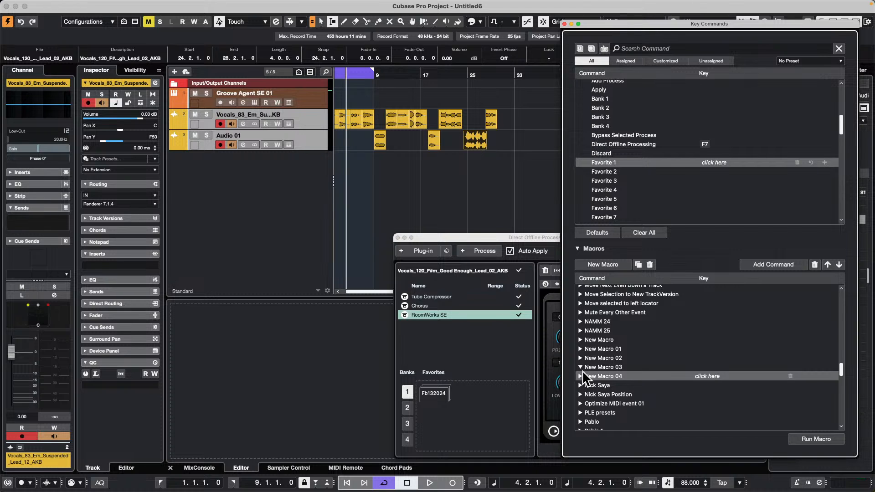
click(581, 365)
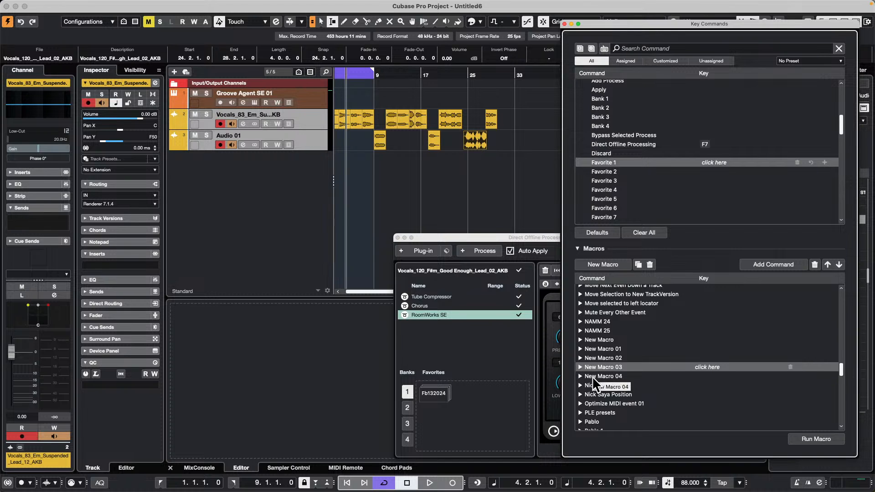
click(580, 339)
click(580, 339)
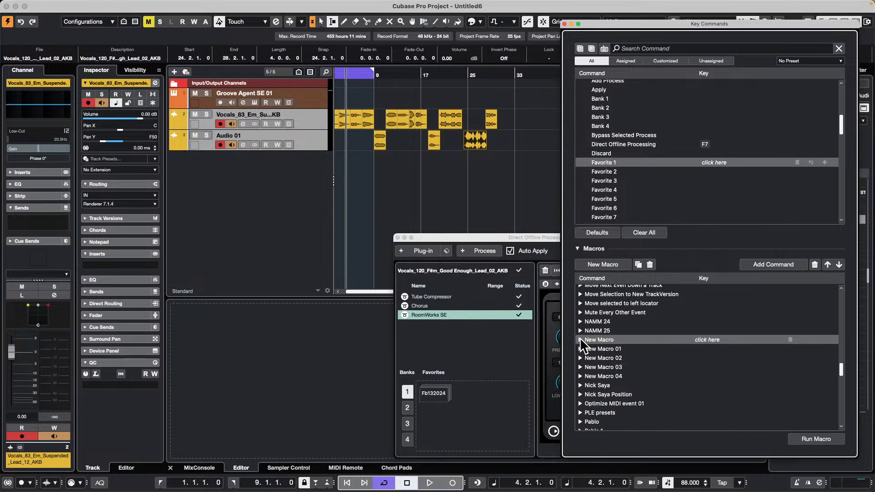
Step: Check the contents of New Macro 01 through New Macro 04 in the macro list, looking for the newly created macro
click(580, 348)
click(580, 348)
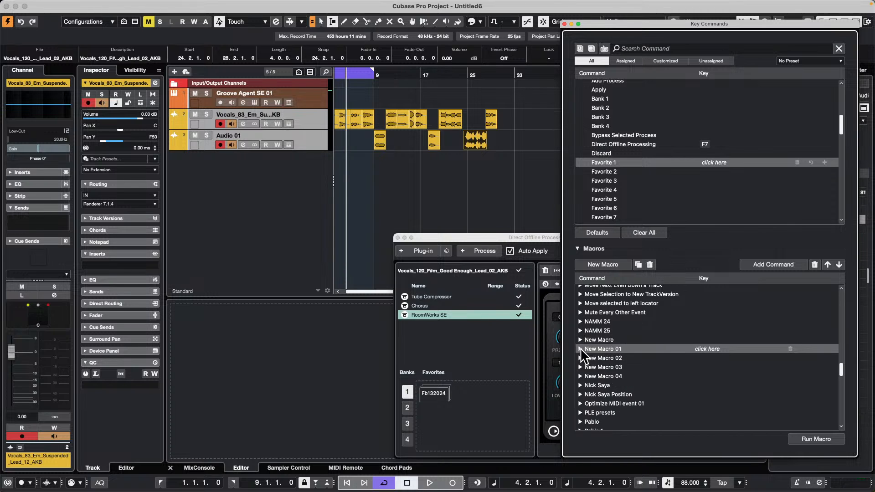
click(580, 358)
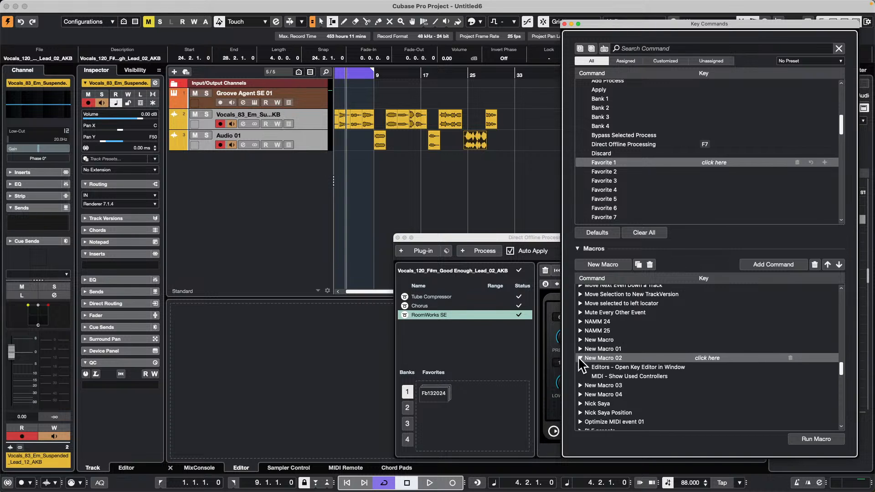
click(578, 357)
click(578, 366)
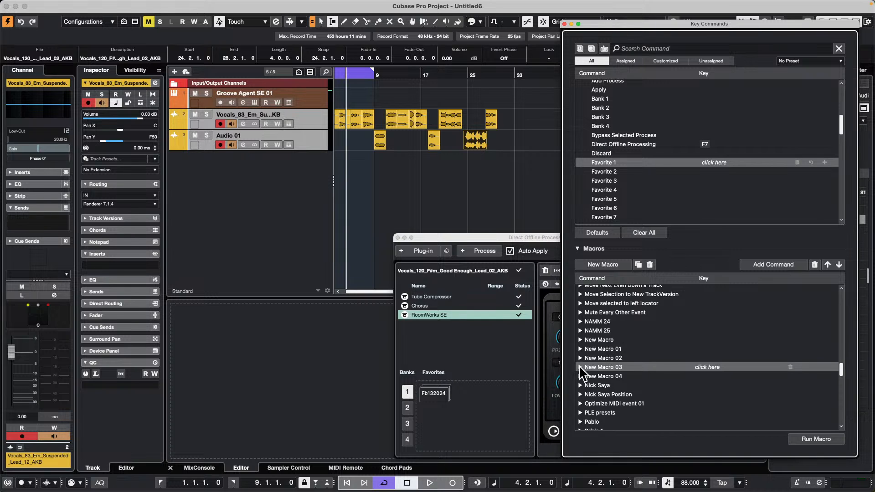
click(579, 374)
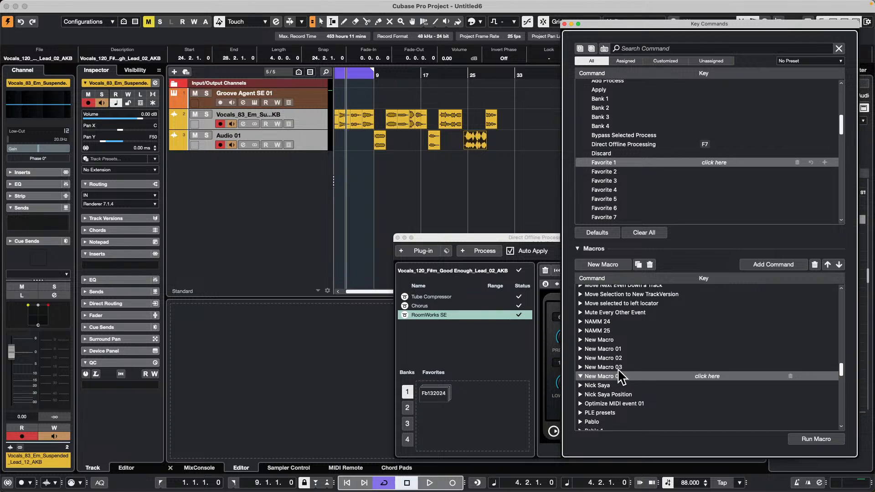
scroll(619, 369, up, 7)
scroll(620, 368, down, 7)
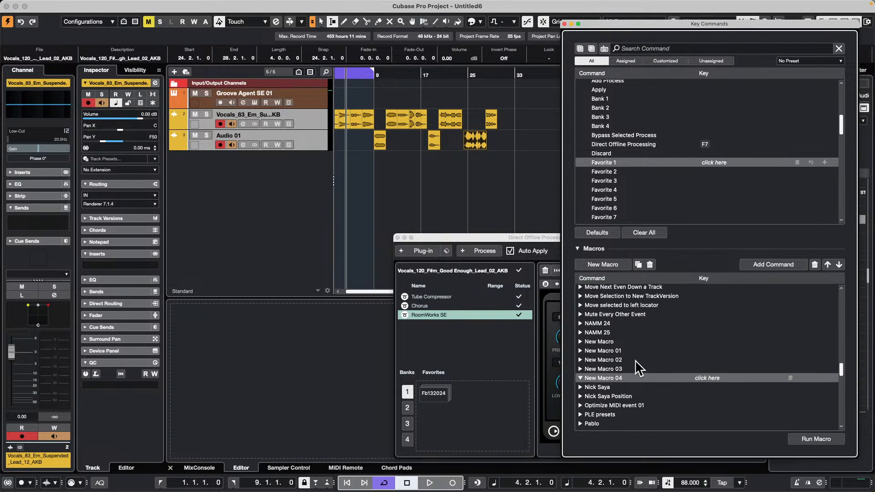
Step: Search the commands for "select all on tr" and try to add Select All on Tracks to New Macro
click(599, 341)
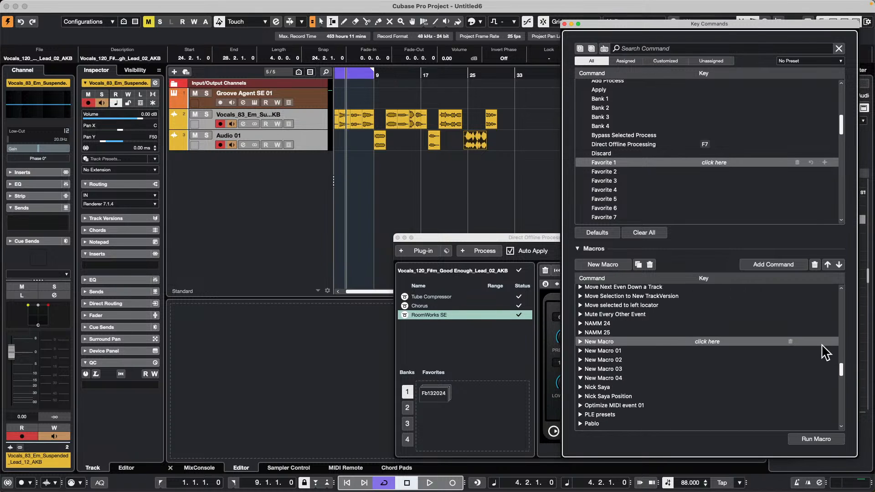
click(666, 49)
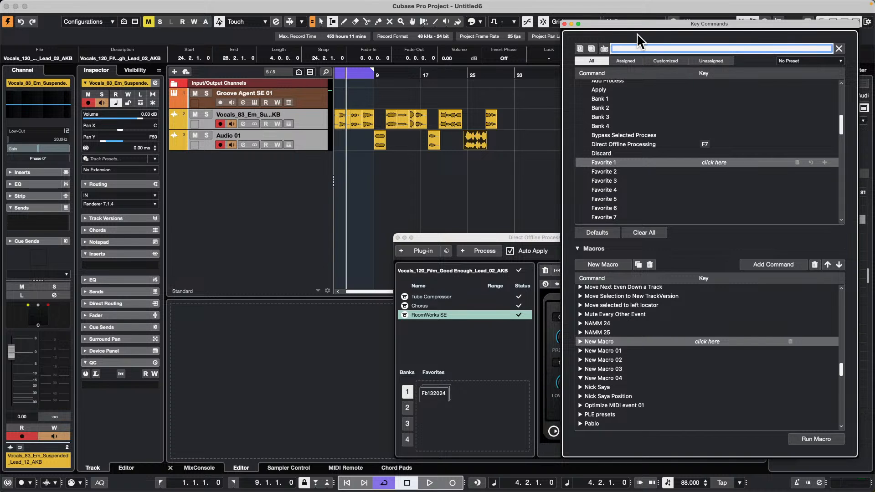
text(s)
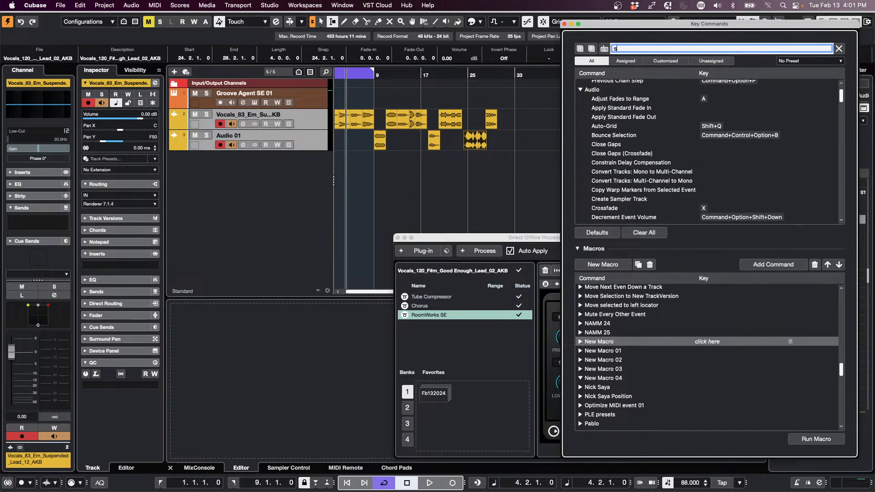
text(e)
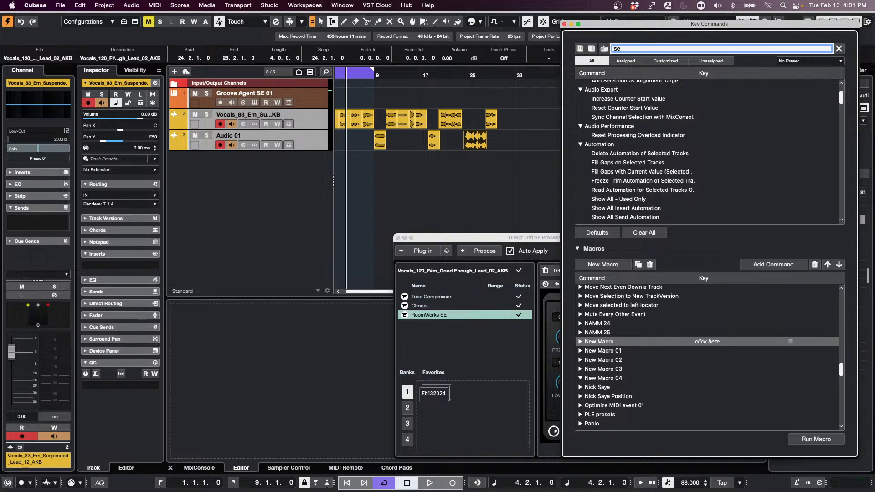
text(lect all on tr)
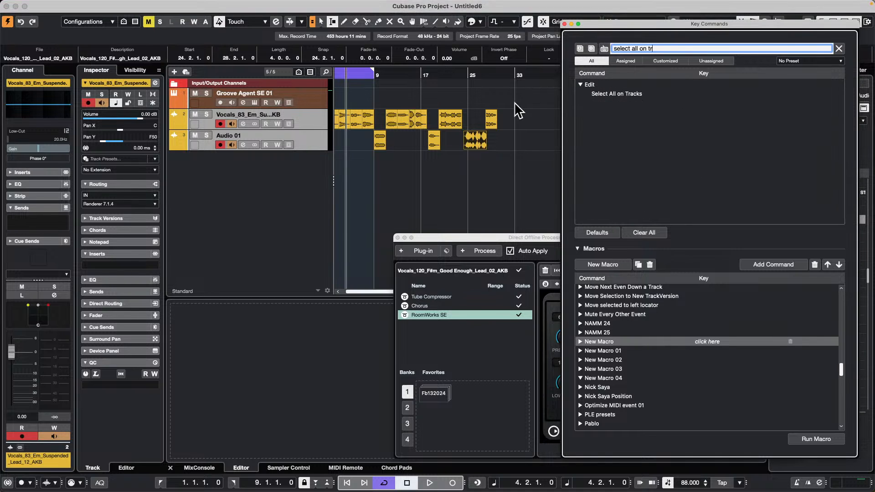
click(625, 95)
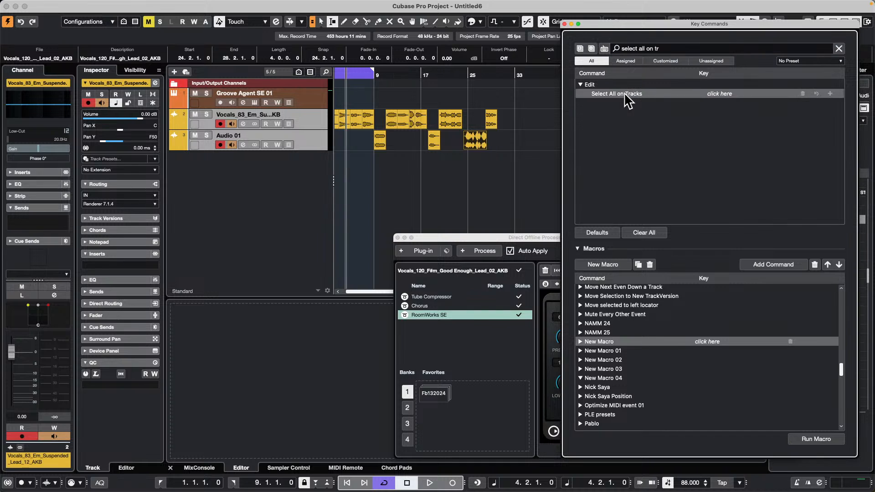
click(774, 264)
Step: Find the DOP FX chain macro in the macro list and run it on the selected tracks
scroll(729, 337, up, 10)
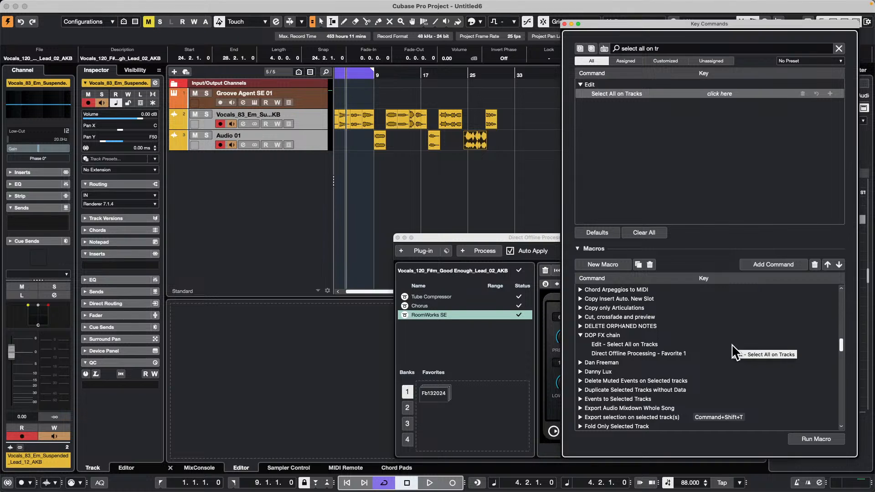
click(616, 335)
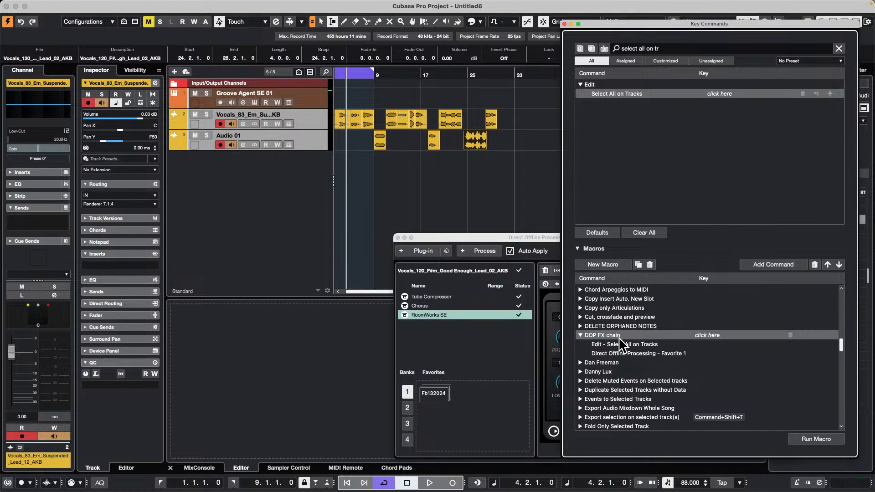
click(824, 439)
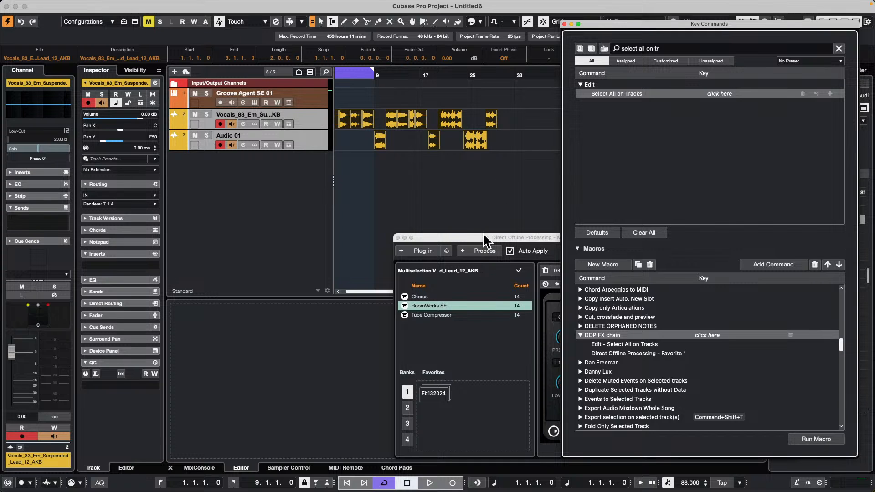
Step: Move the Direct Offline Processing window clear of the track events and delete all processes from the selected events
drag(482, 235, 339, 115)
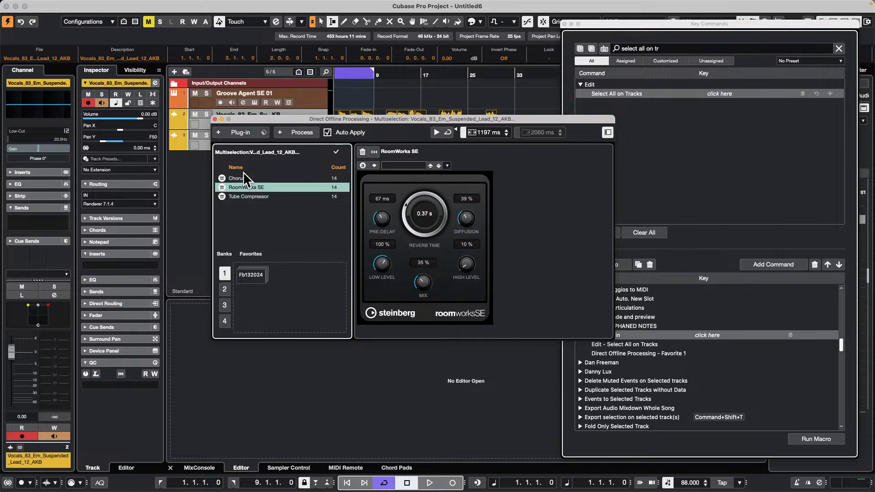
drag(349, 116, 242, 221)
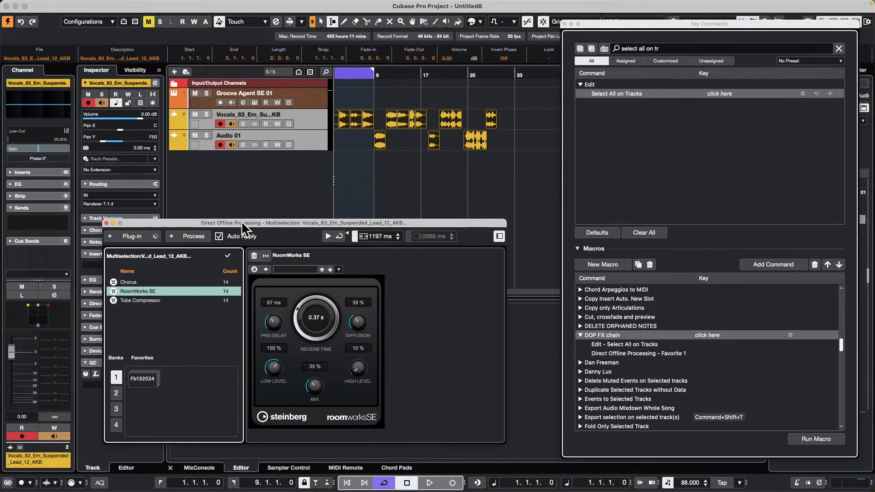
right_click(156, 288)
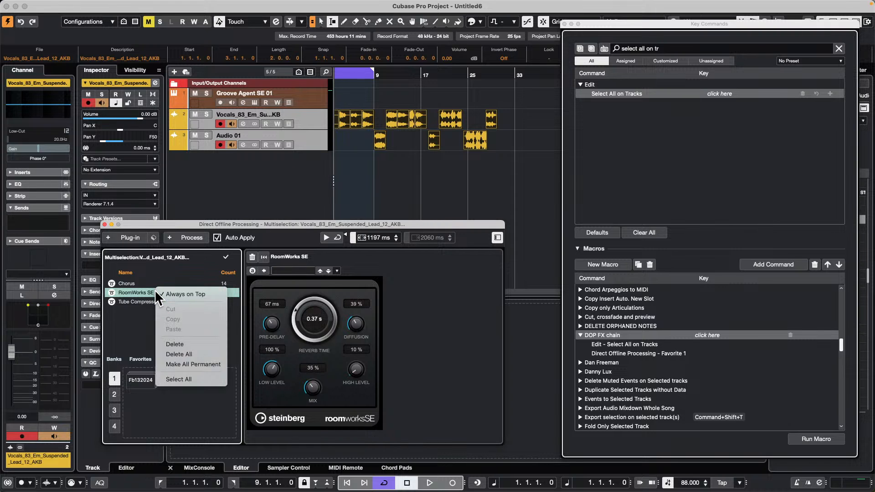
click(208, 351)
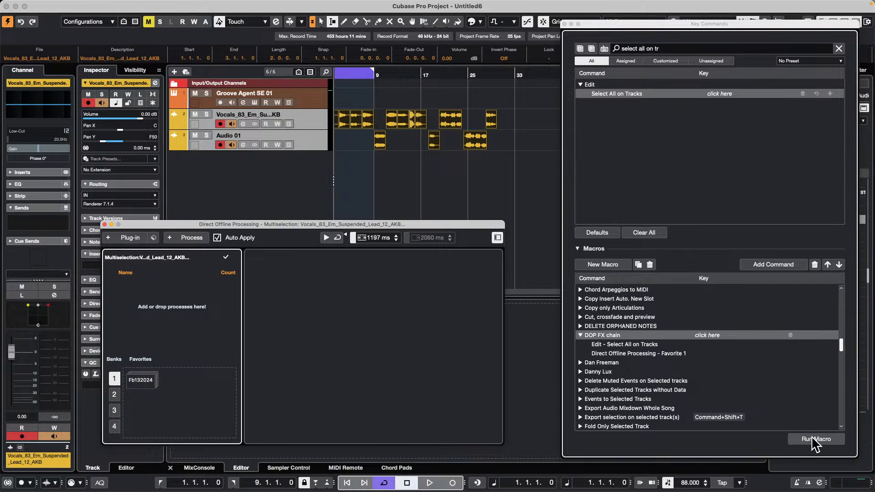
Step: Deselect all events and run the DOP FX chain macro again
click(389, 171)
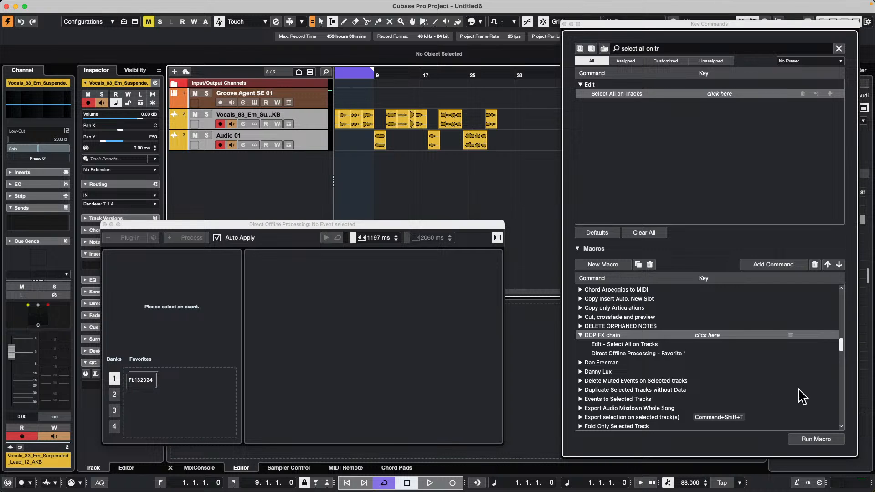
click(811, 438)
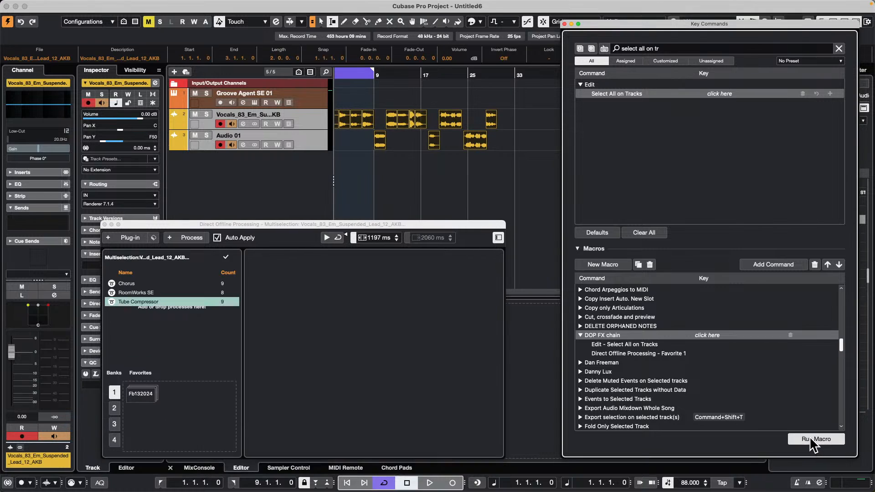
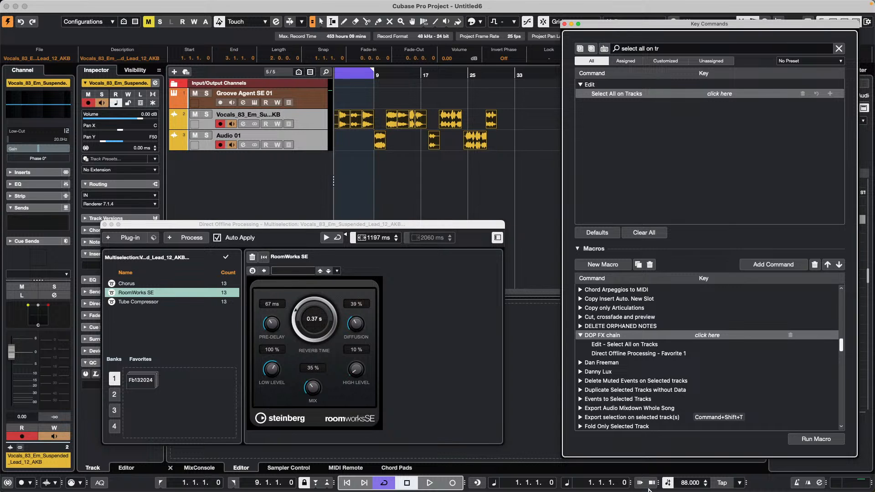
Step: Switch to WaveLab Pro 12 and open the recent file sibilance in the Audio Editor
mouse_move(400, 490)
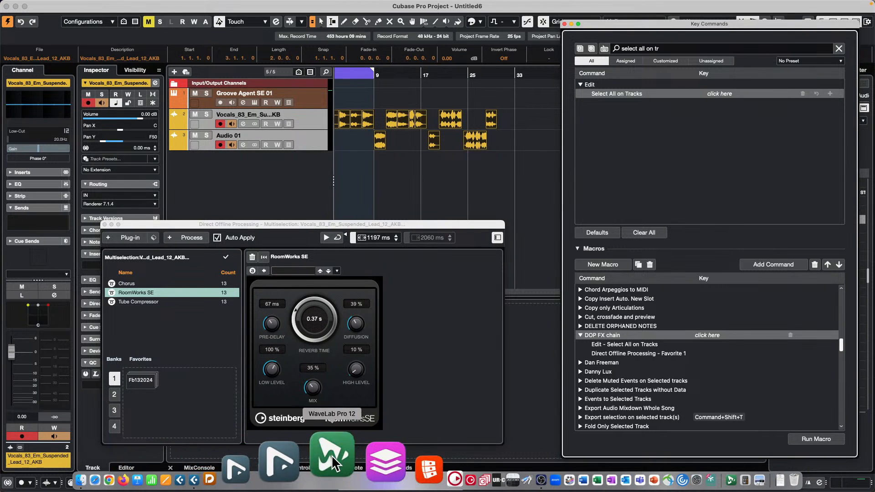
click(333, 459)
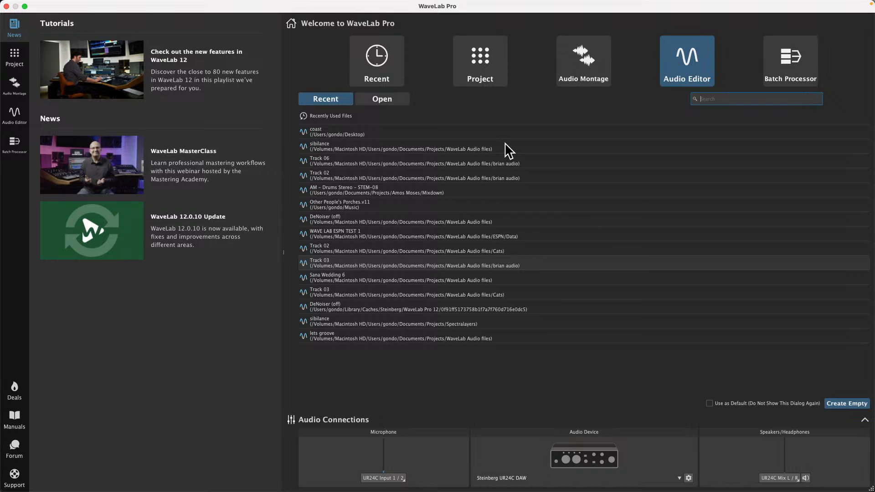
double_click(359, 149)
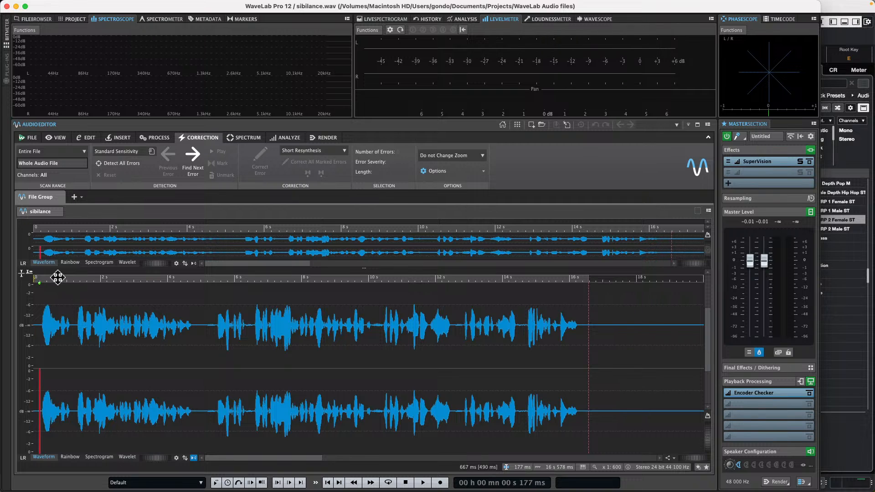
Step: Play a short part of the sibilance file from its beginning
drag(58, 277, 5, 278)
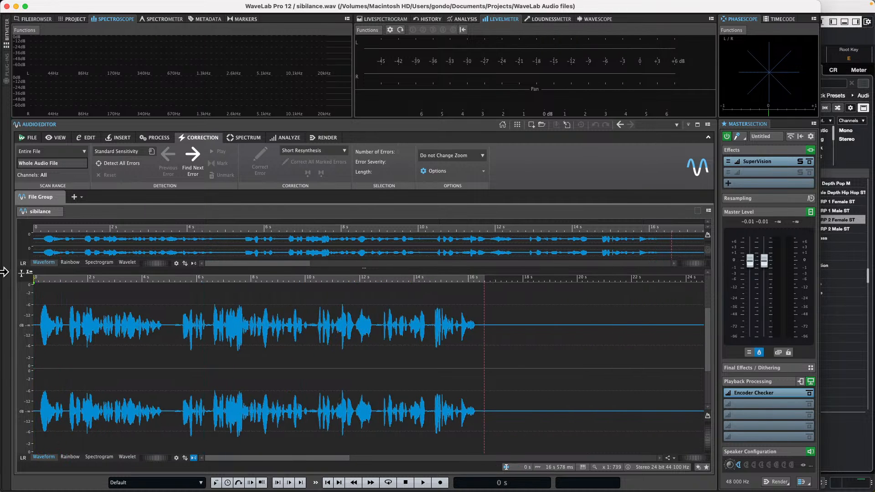
key(space)
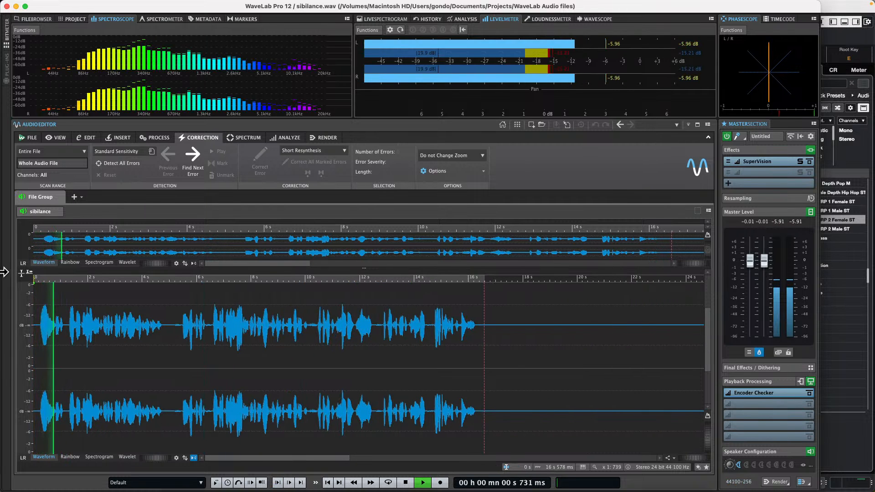
key(space)
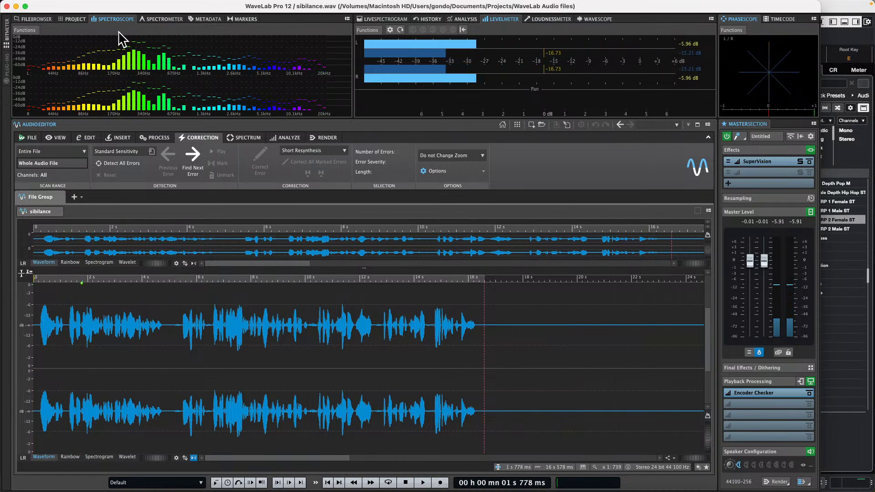
Step: Open the Audio Connections preferences and check the device port choices for the left speaker of the Main Playback Bus
click(31, 138)
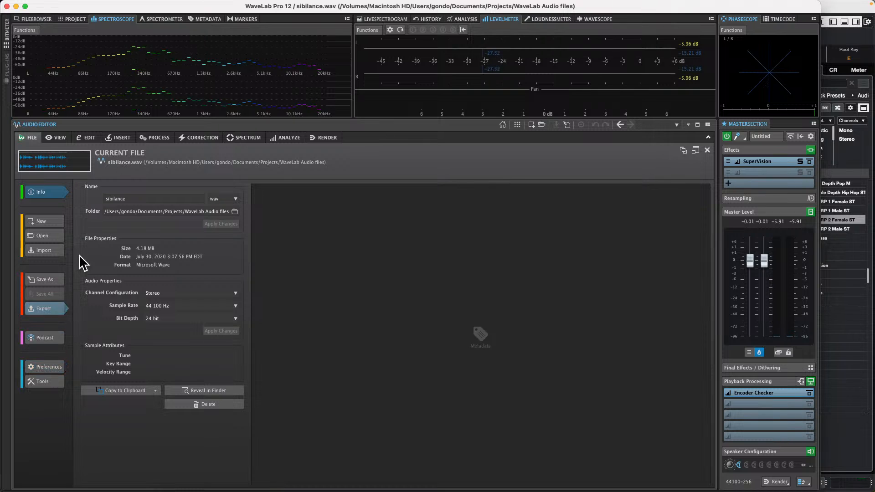
click(52, 367)
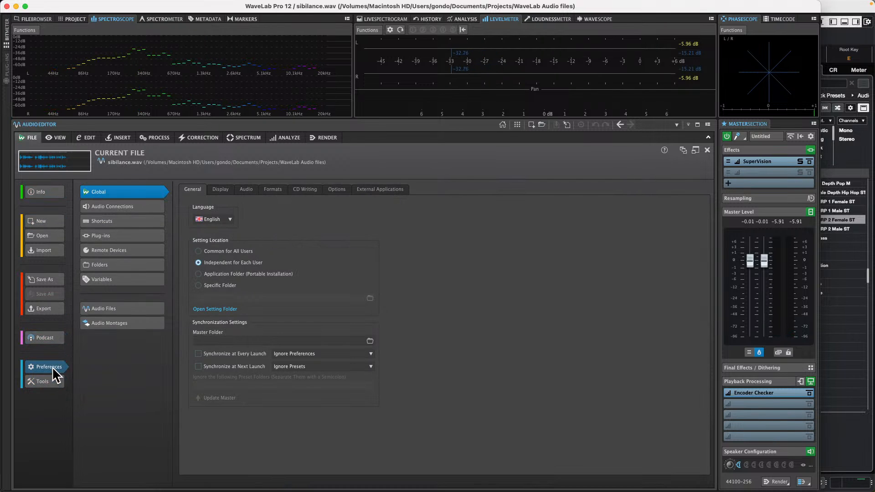
click(119, 206)
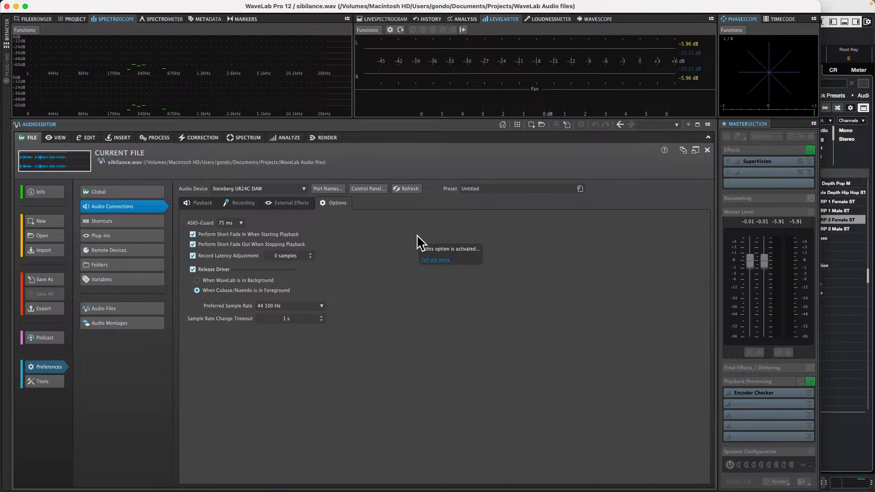
click(201, 202)
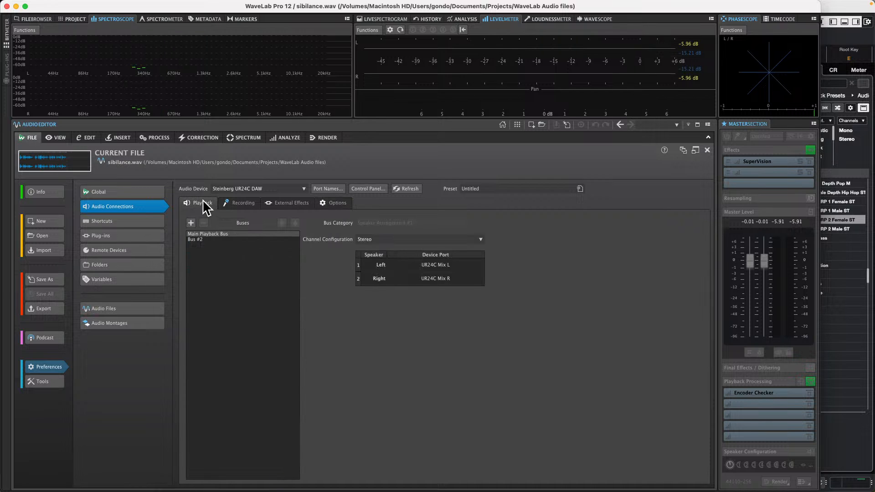
click(451, 268)
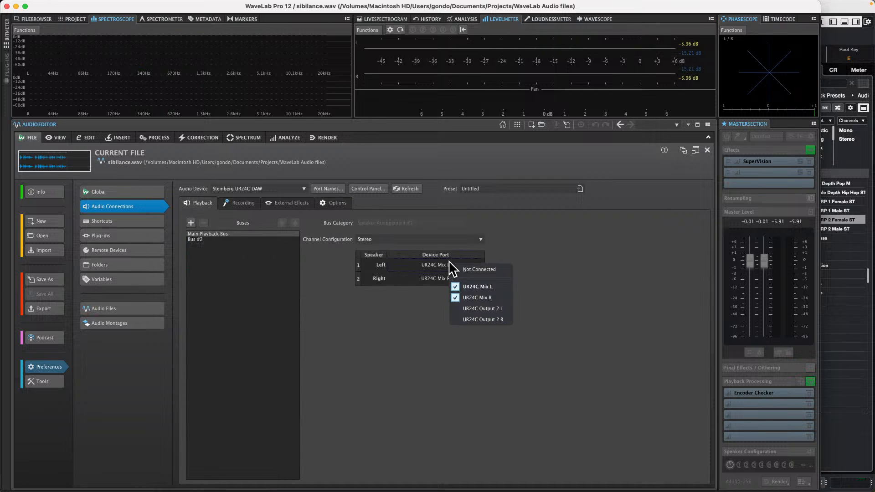
click(407, 322)
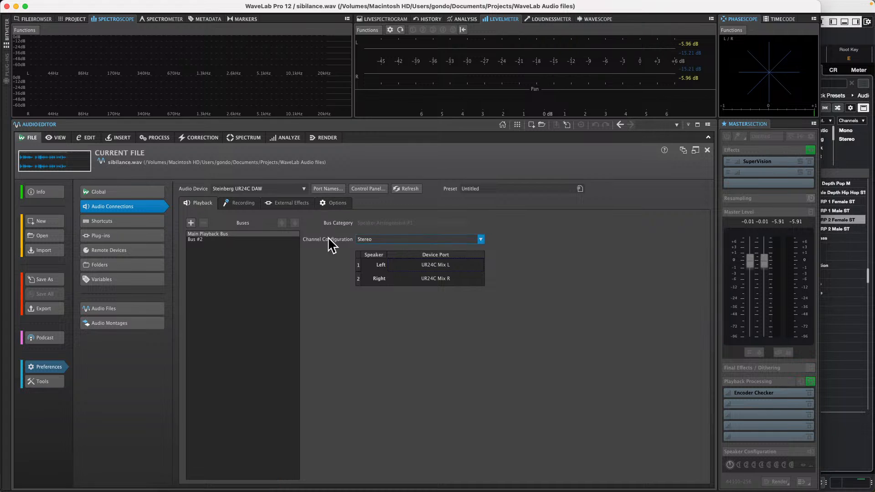
Step: Remove Bus #2 from the playback buses and play the sibilance file in the editor
click(214, 234)
click(207, 238)
click(209, 233)
click(207, 240)
click(203, 222)
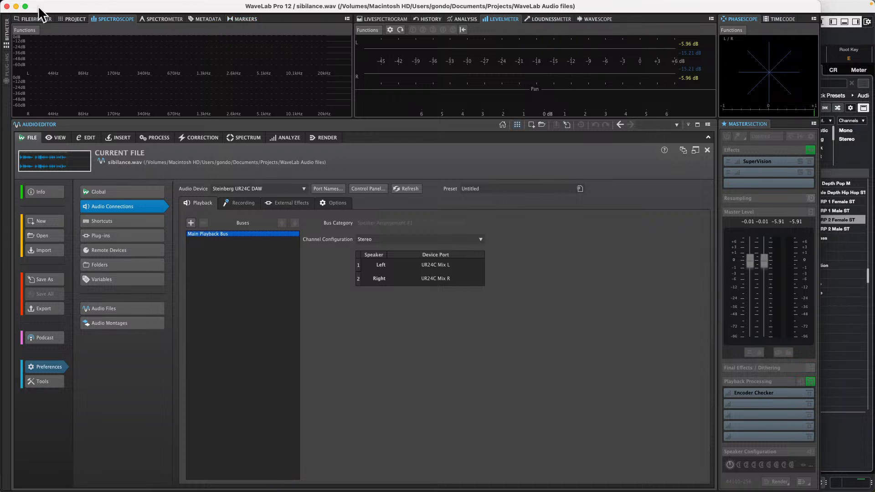
click(85, 137)
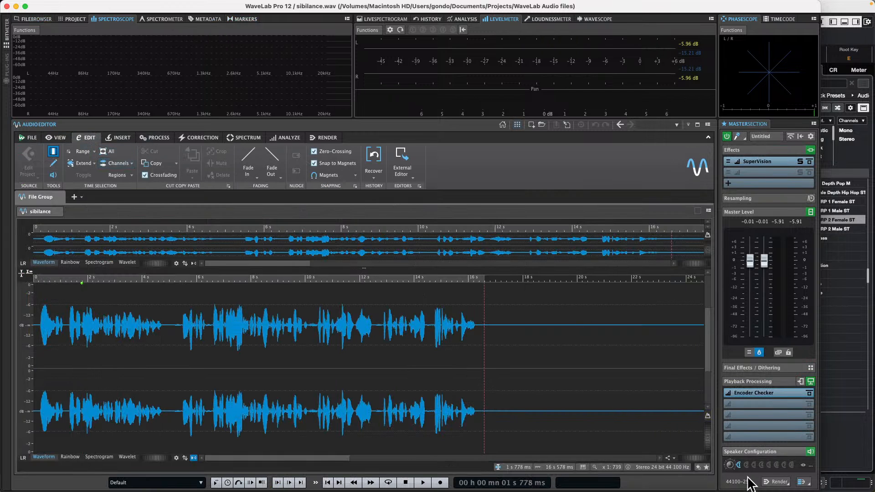
key(space)
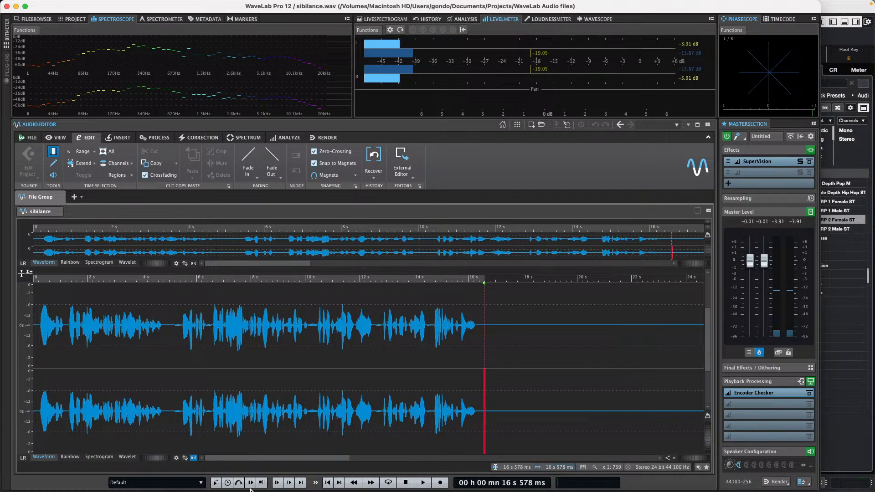
Step: Show the main waveform in Rainbow mode with the program full screen and play the file from about 1 s
click(70, 457)
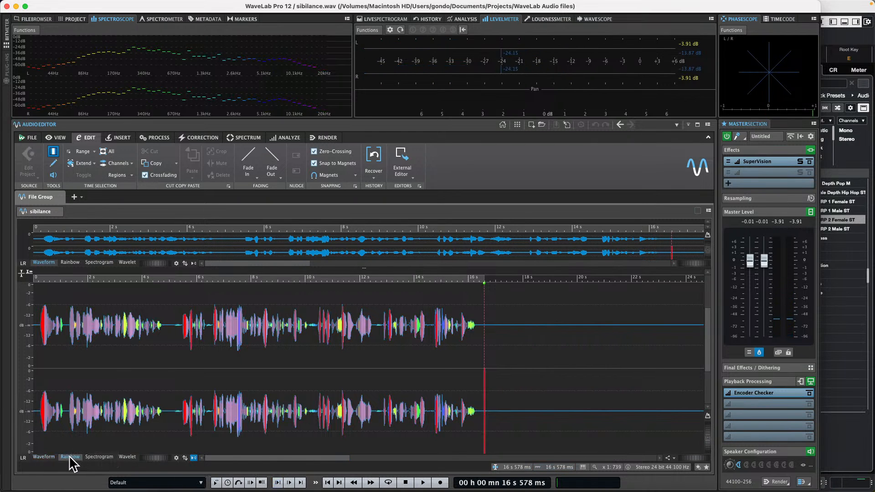
click(26, 6)
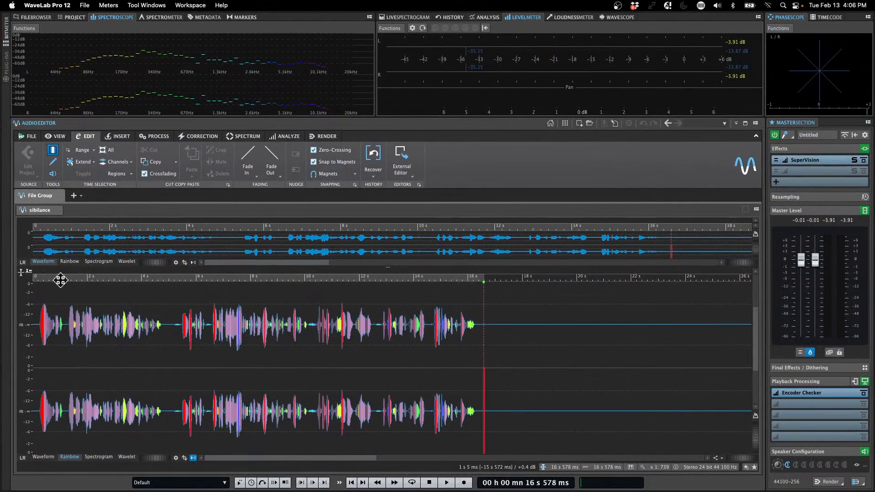
drag(63, 277, 58, 301)
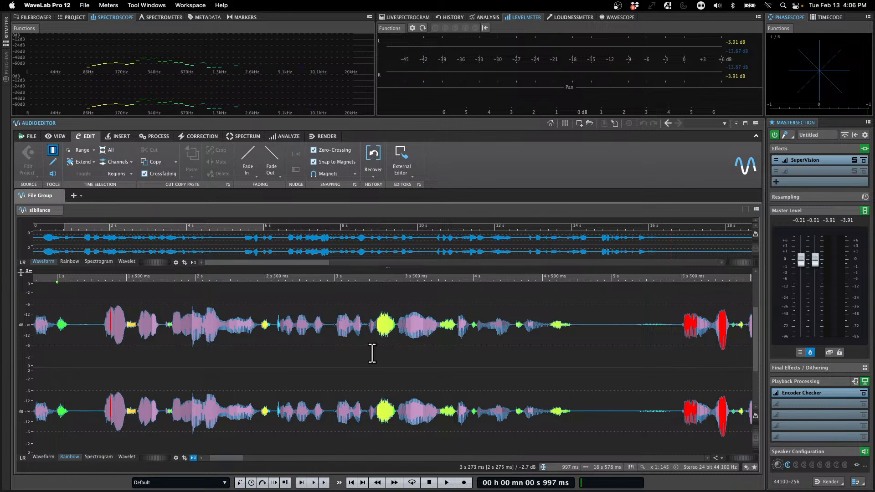
key(space)
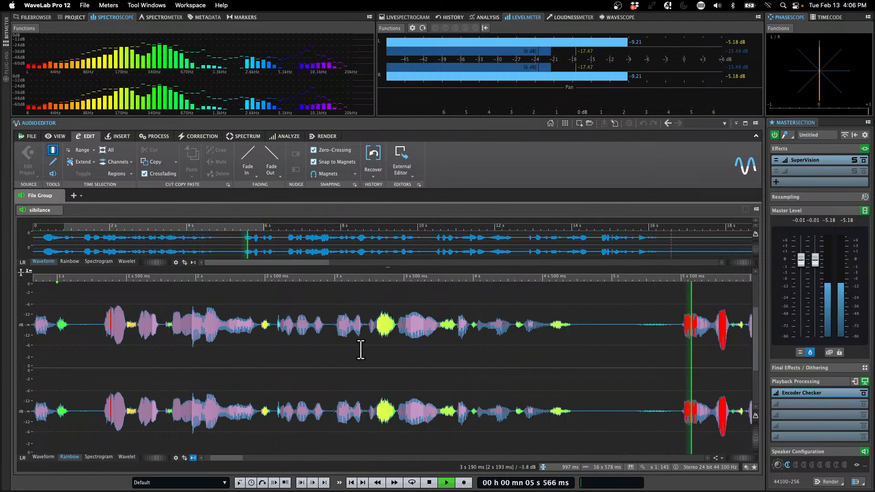
key(space)
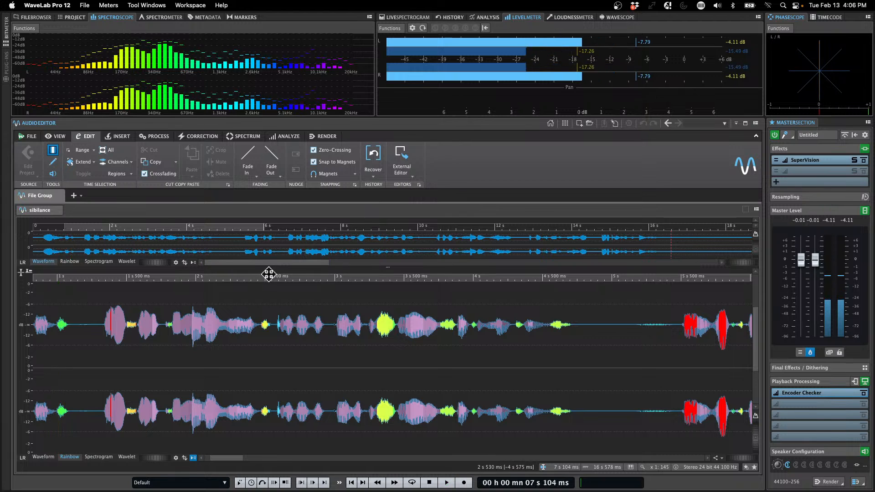
drag(269, 275, 254, 248)
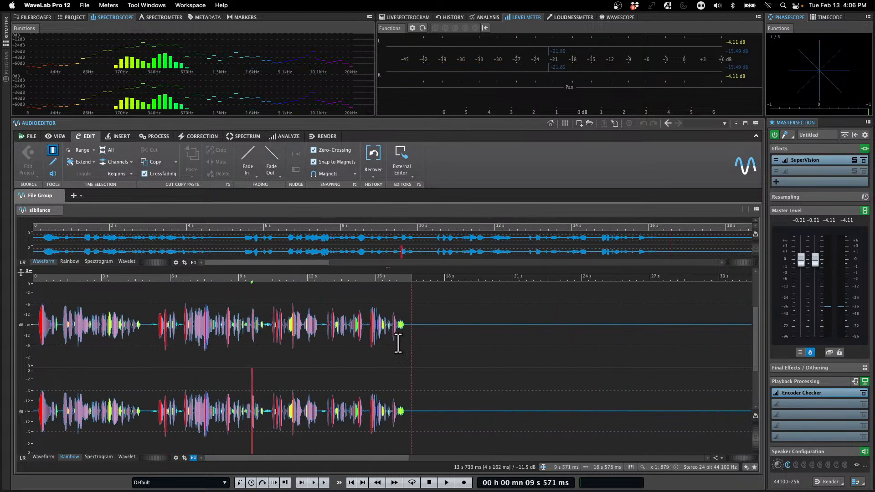
Step: Replace SuperVision in the first Master Section effect slot with Steinberg's DeEsser from the Dynamics category
click(816, 157)
click(822, 163)
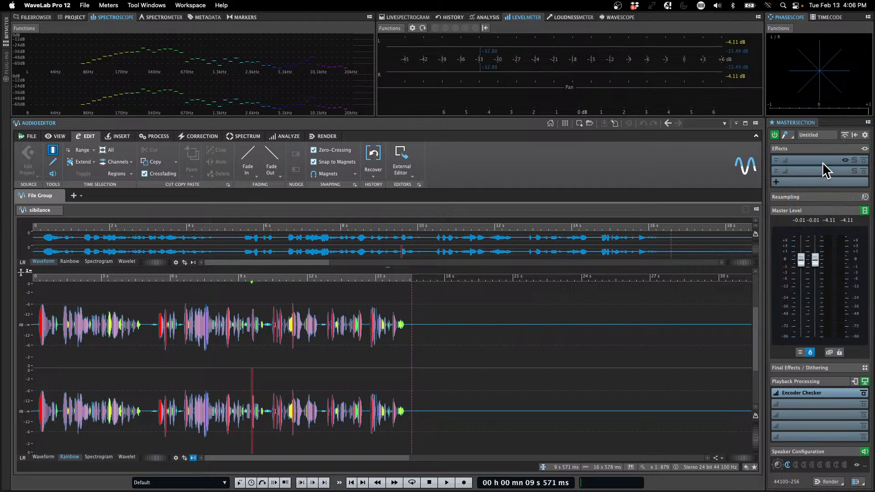
click(821, 159)
mouse_move(830, 209)
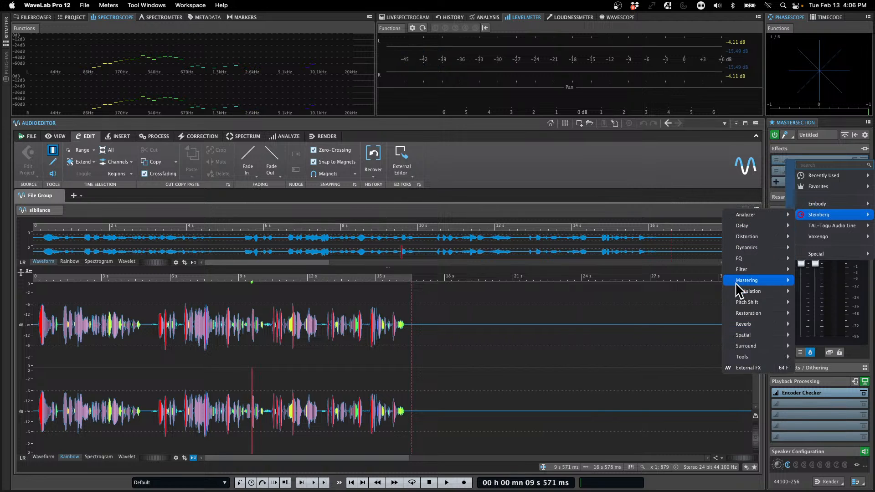
mouse_move(763, 324)
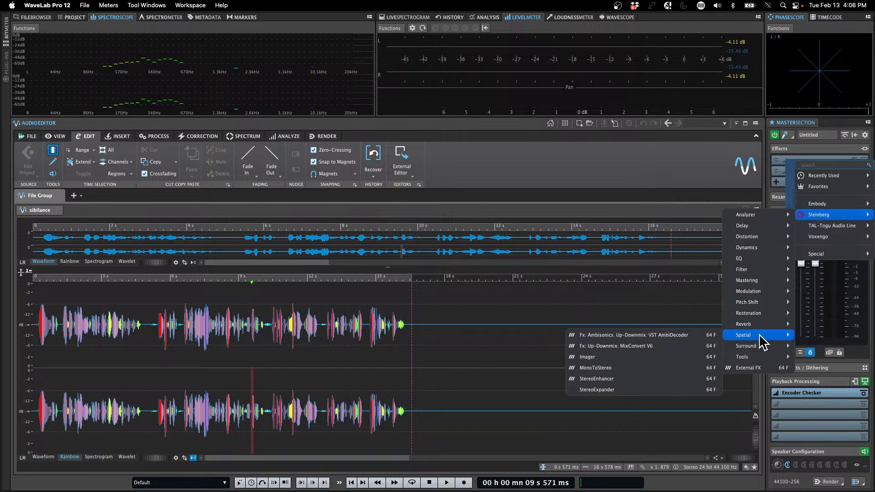
mouse_move(774, 288)
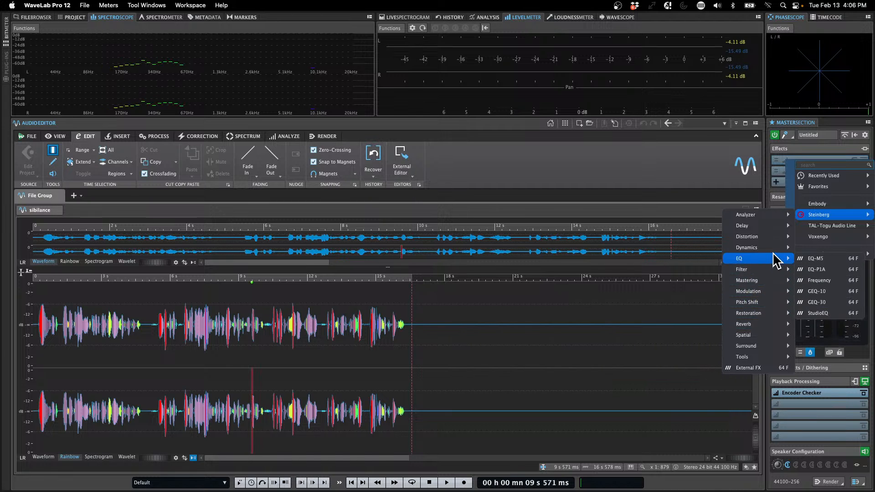
mouse_move(775, 240)
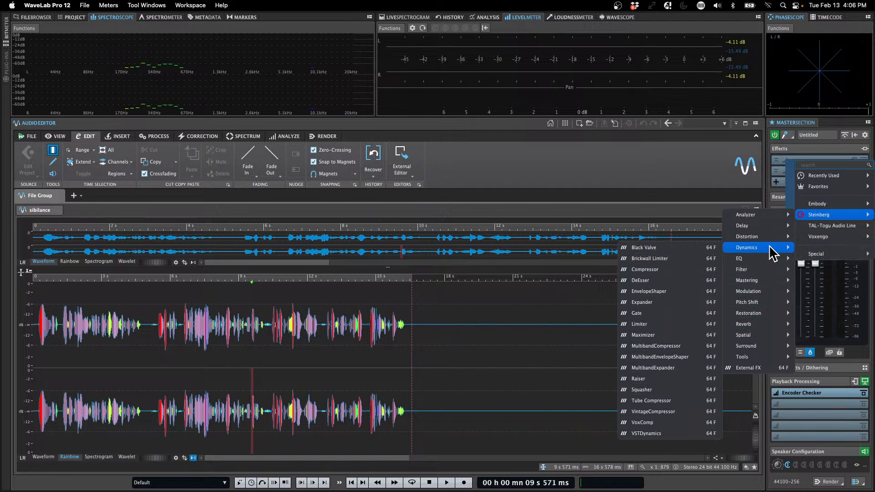
click(684, 281)
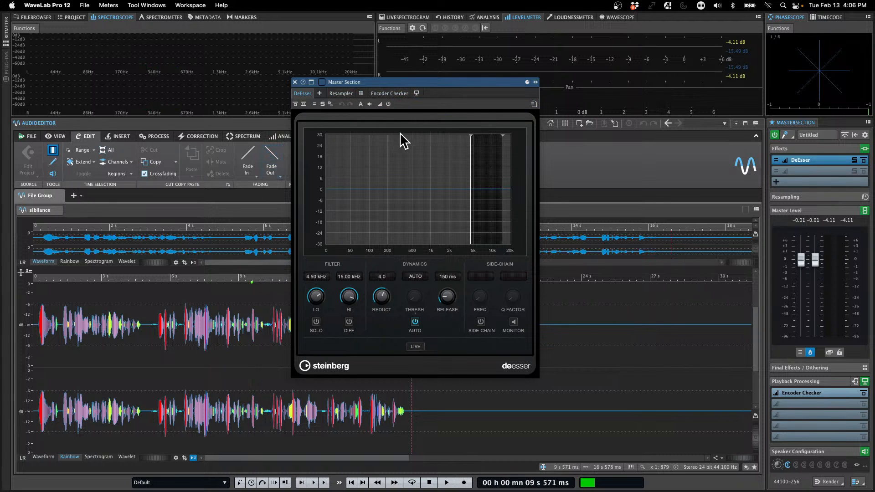
Step: Play the file through the DeEsser and select the last sibilant, about 290 ms long, near 16 s
drag(453, 84, 640, 87)
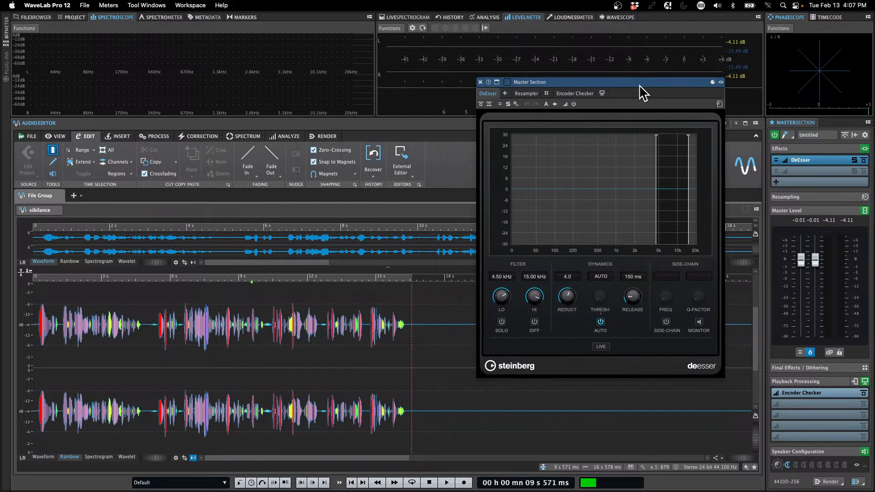
key(space)
drag(401, 278, 445, 353)
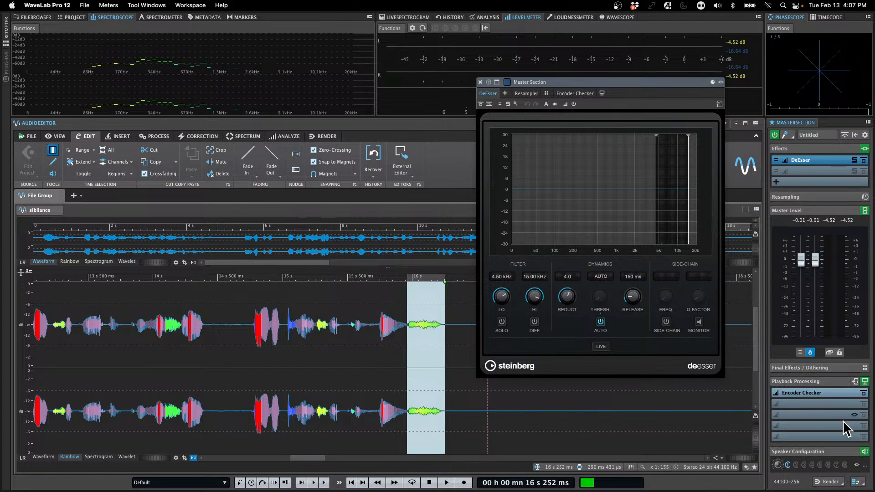
Step: Open the single-file render settings and set the source to Selected Audio Range
click(830, 482)
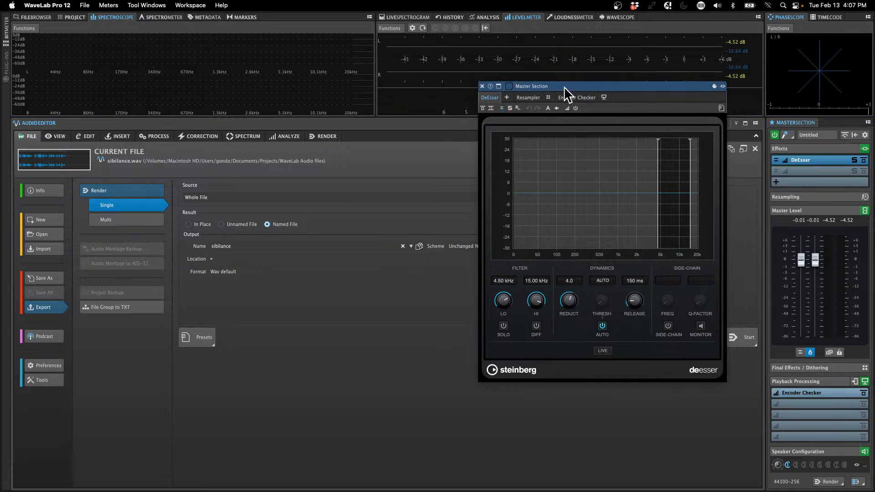
drag(564, 86, 490, 351)
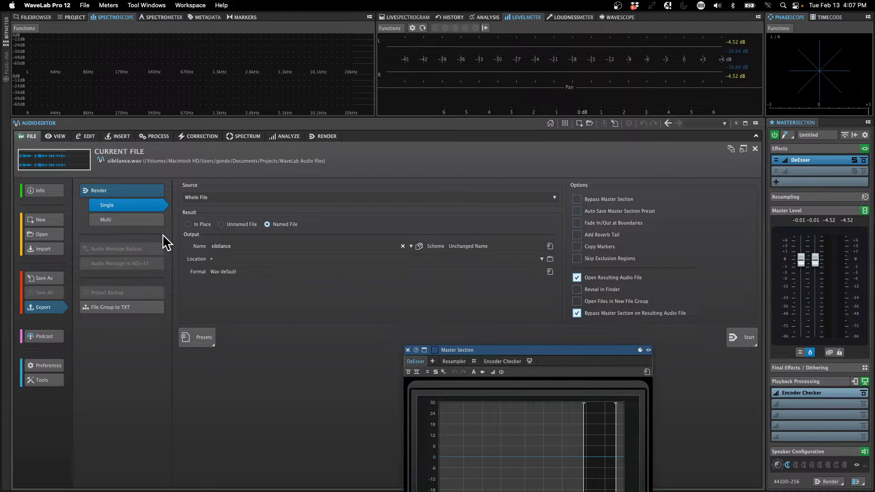
click(245, 198)
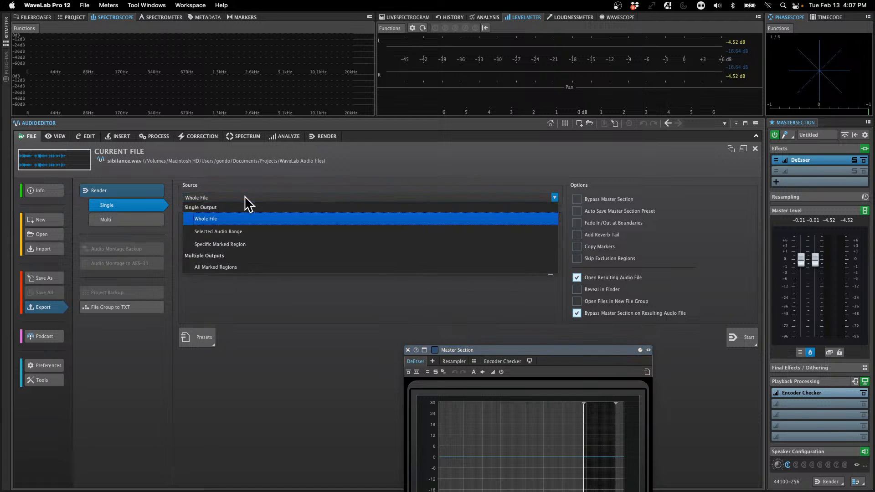
click(297, 233)
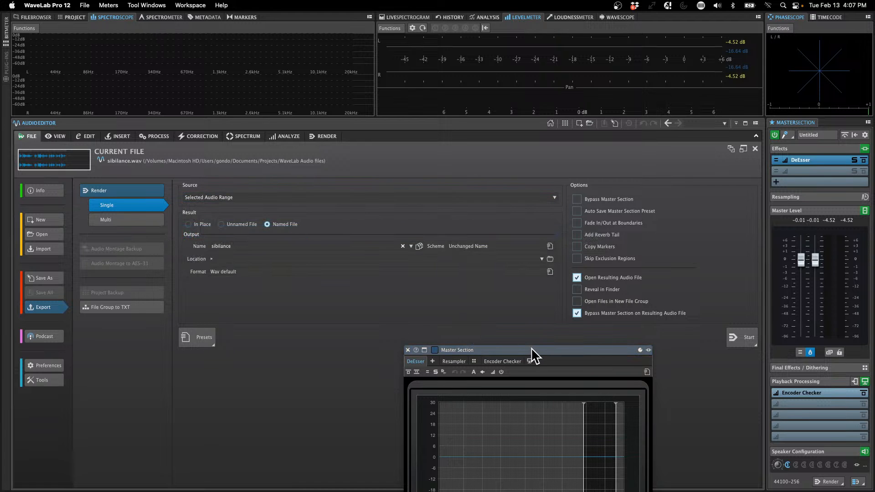
Step: Move the DeEsser window clear of the render options and try to render the selected range as a named file
drag(531, 350, 506, 61)
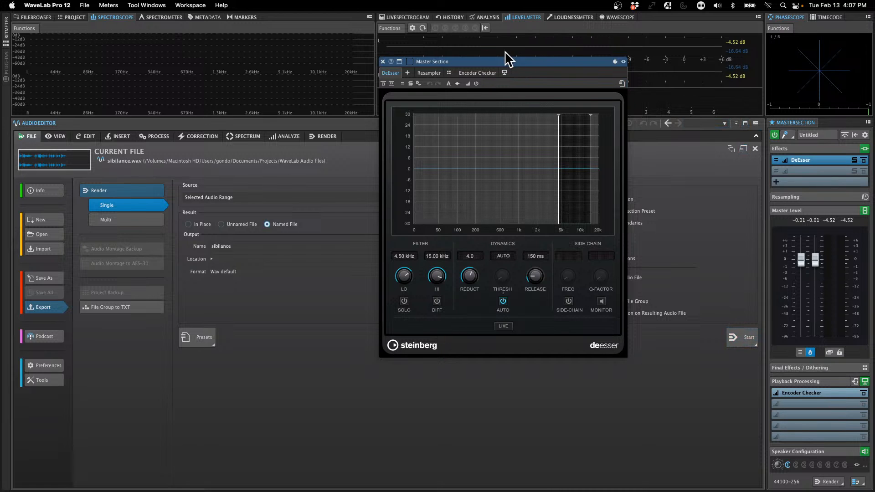
drag(521, 62, 338, 58)
click(743, 342)
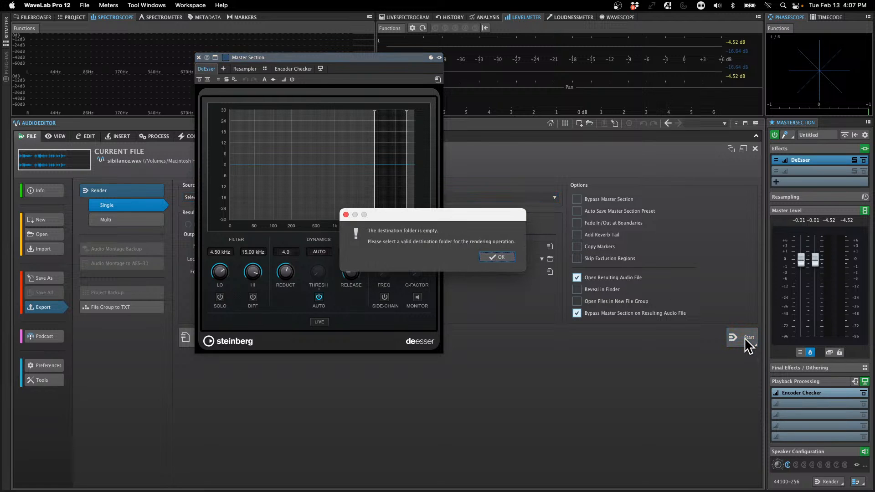
Step: Dismiss the destination folder message, close the DeEsser window and look through the naming options and presets for the rendered file
click(501, 258)
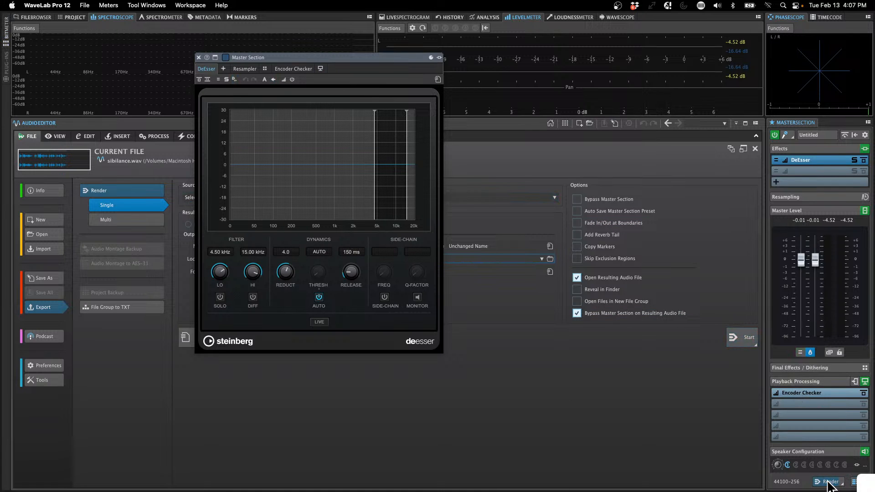
click(199, 57)
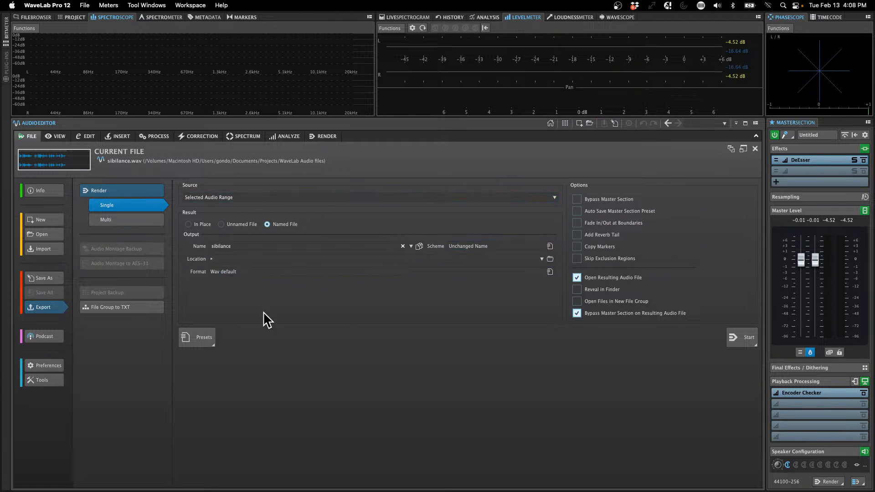
click(411, 246)
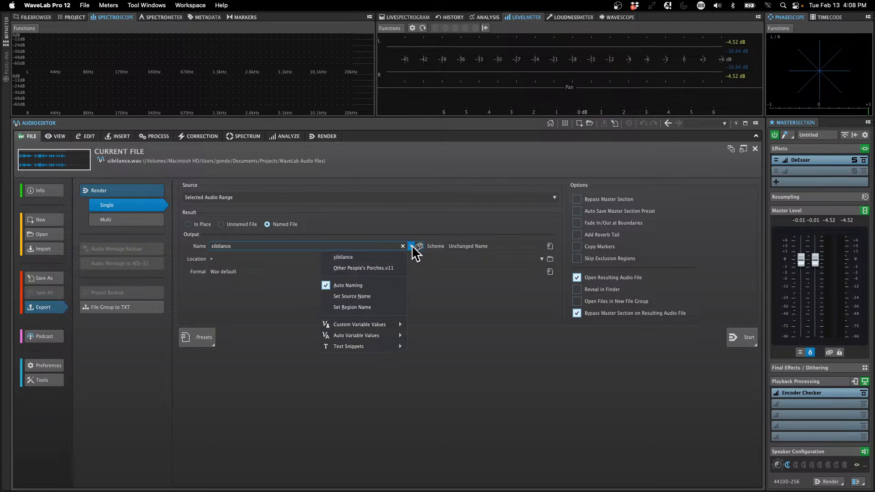
mouse_move(401, 325)
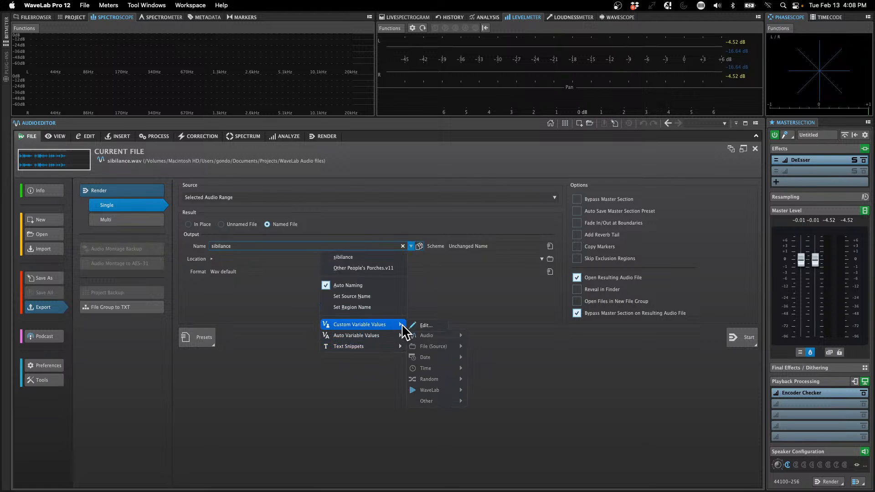
click(550, 246)
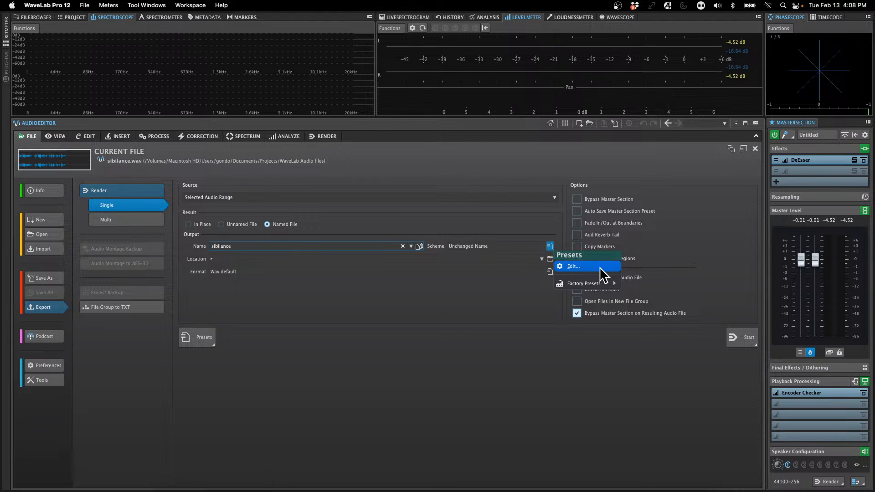
click(449, 266)
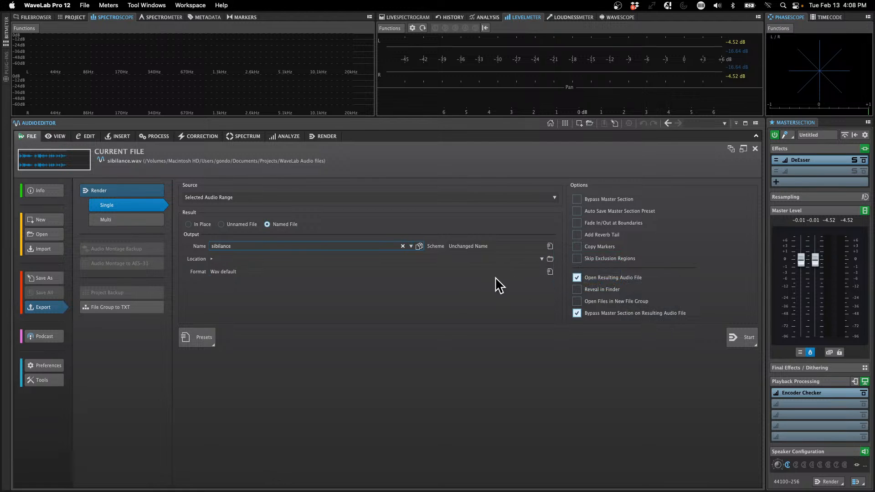
Step: Set the render location to the temporary folder, render the selected audio range and zoom out on the resulting file
click(542, 259)
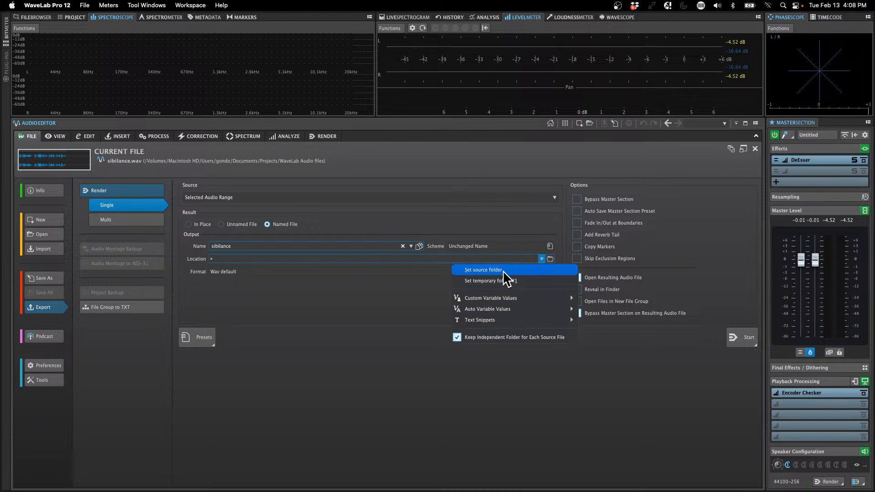
click(527, 280)
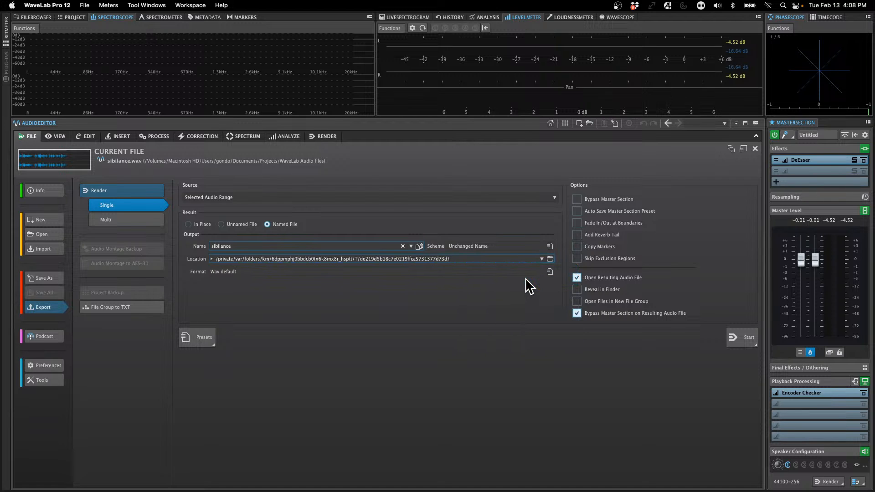
click(748, 339)
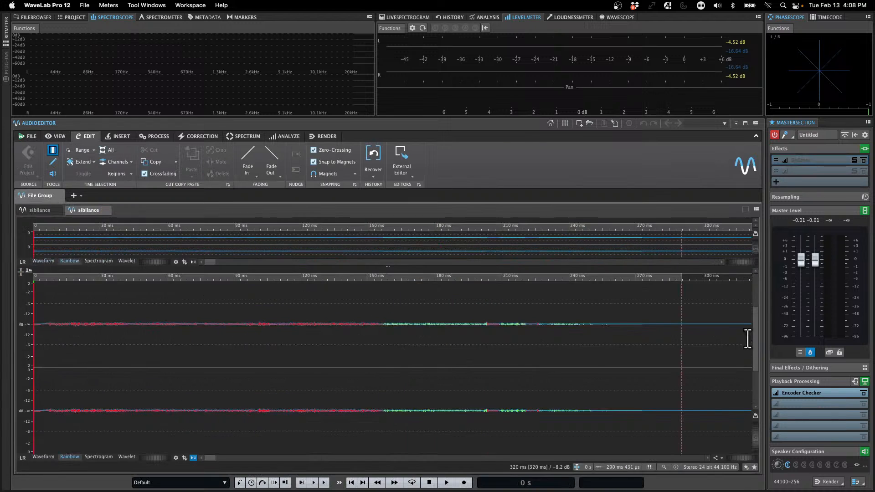
click(437, 275)
drag(437, 275, 440, 242)
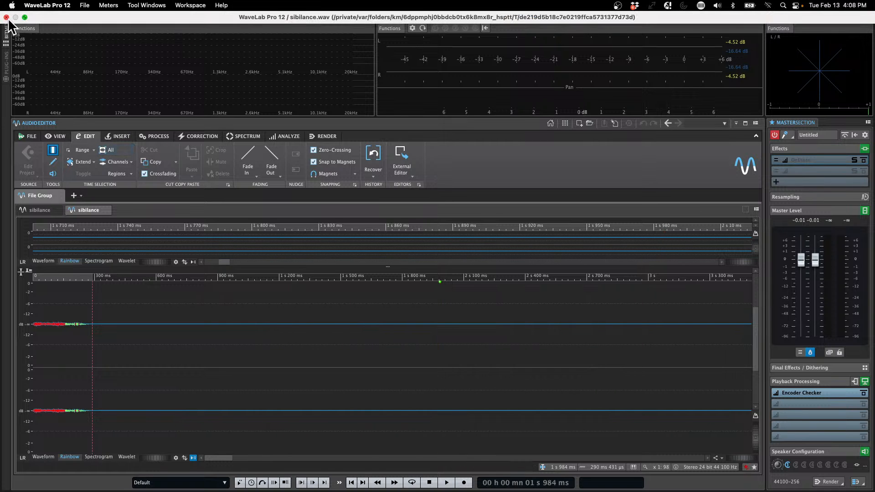
Step: Close WaveLab and return to the Cubase project, allowing different sample rates and closing the Key Commands window
click(6, 17)
click(474, 260)
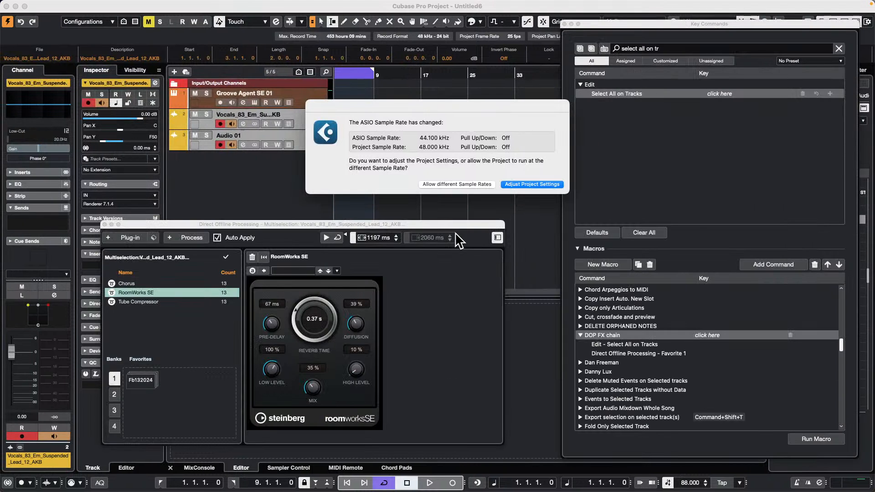
click(463, 183)
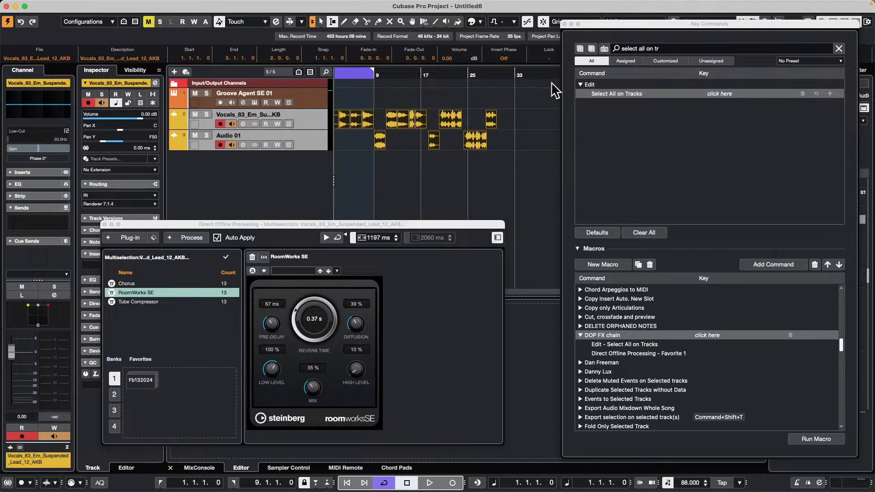
click(564, 23)
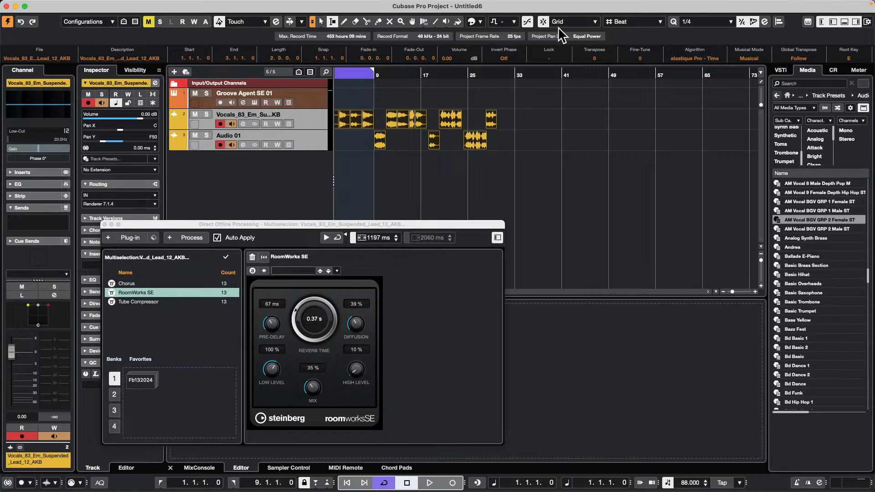
Step: Audition the vocal clips at various points on both audio tracks with the Play tool
right_click(399, 151)
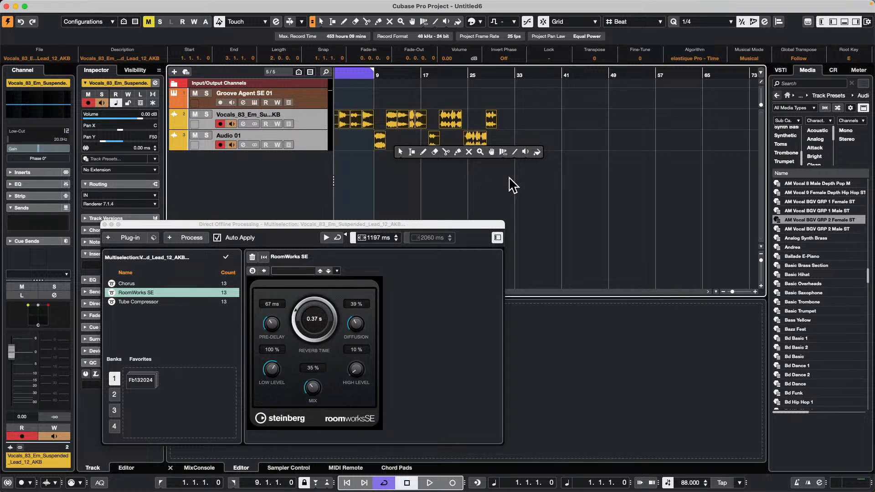
click(526, 152)
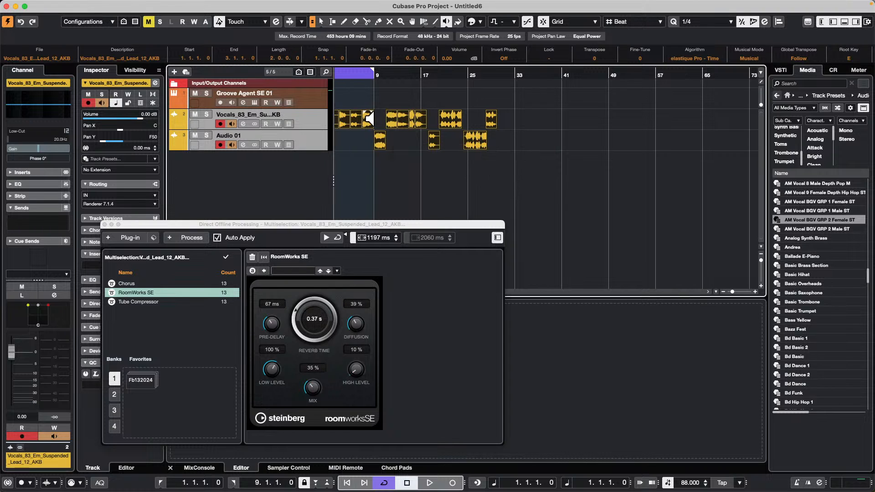
click(353, 117)
click(417, 118)
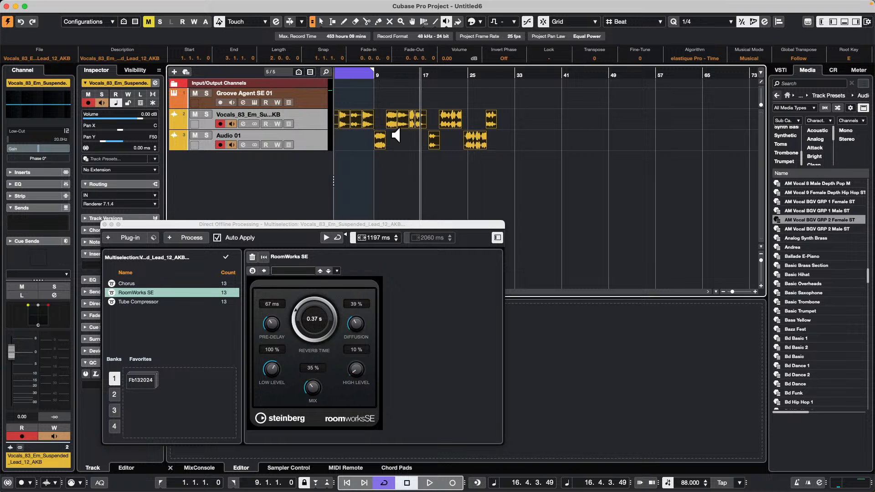
click(376, 143)
click(446, 117)
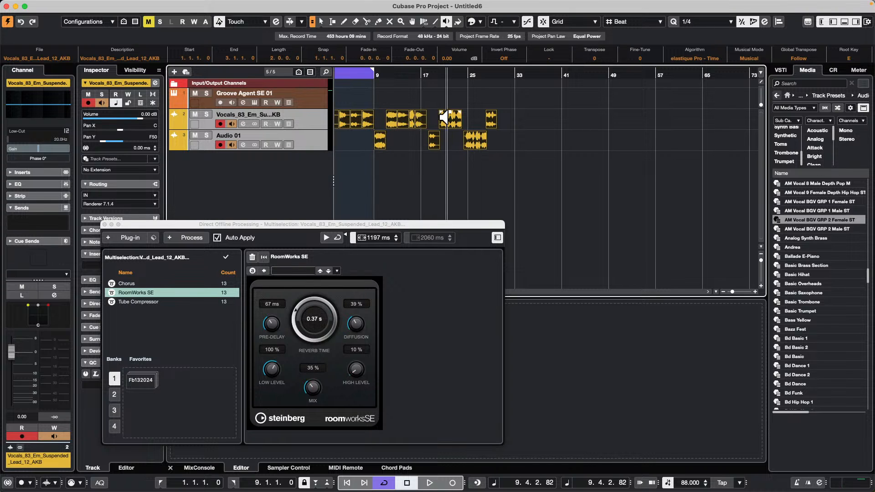
click(473, 133)
click(486, 120)
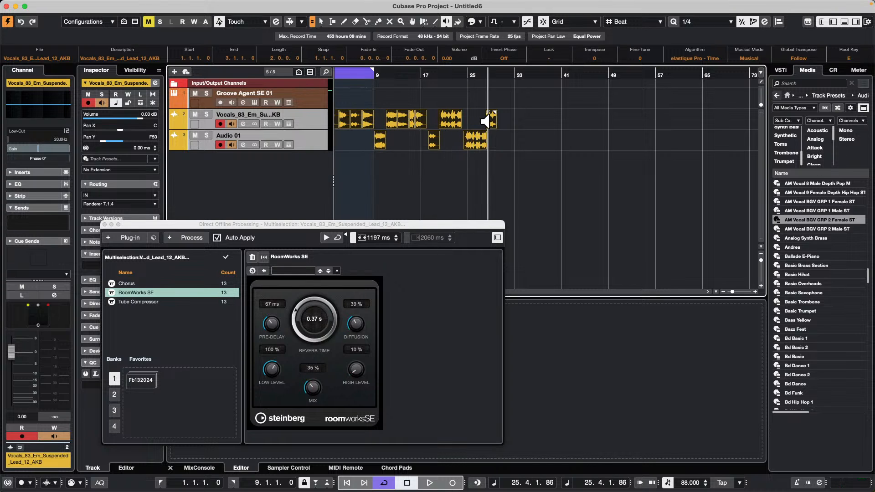
click(430, 120)
click(445, 119)
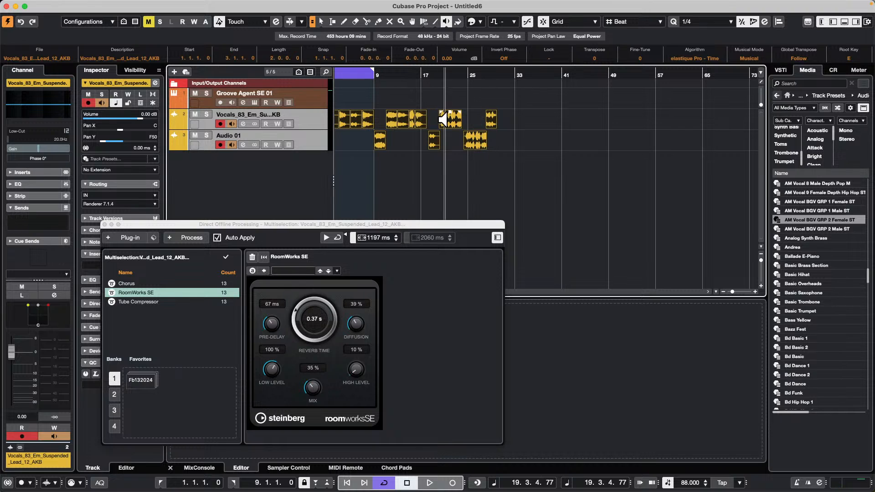
click(392, 122)
click(362, 122)
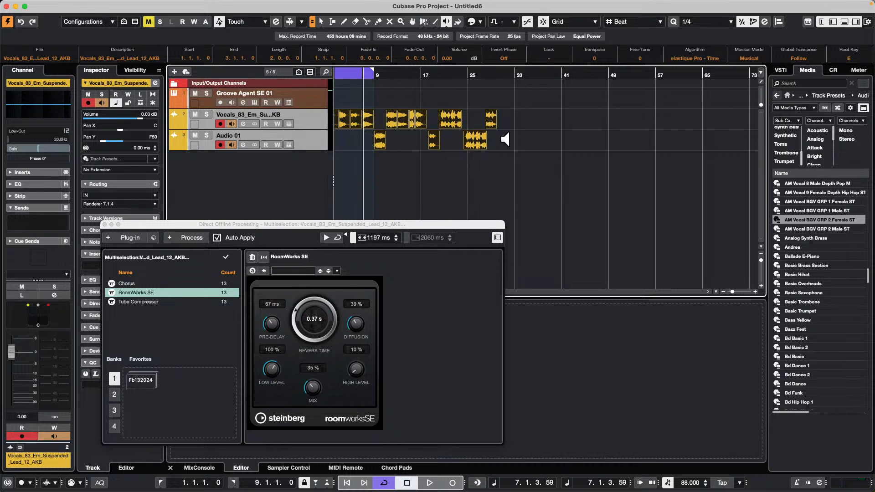
click(474, 142)
click(426, 142)
click(430, 142)
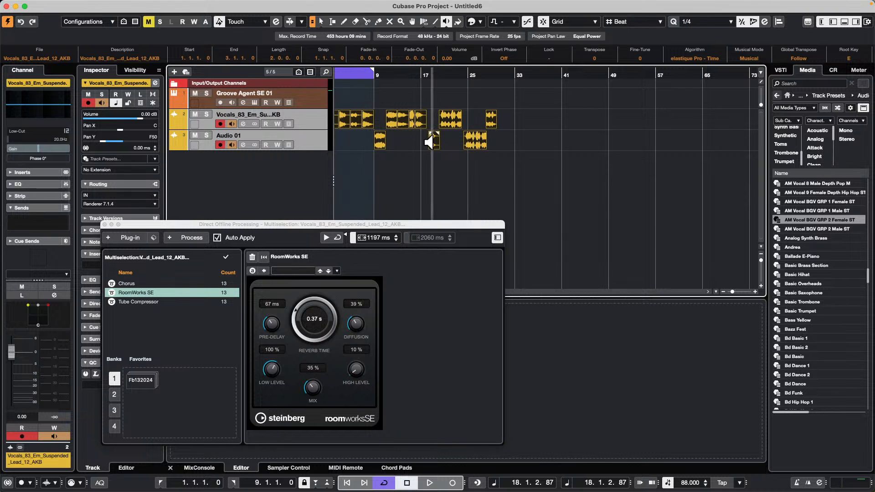
click(377, 140)
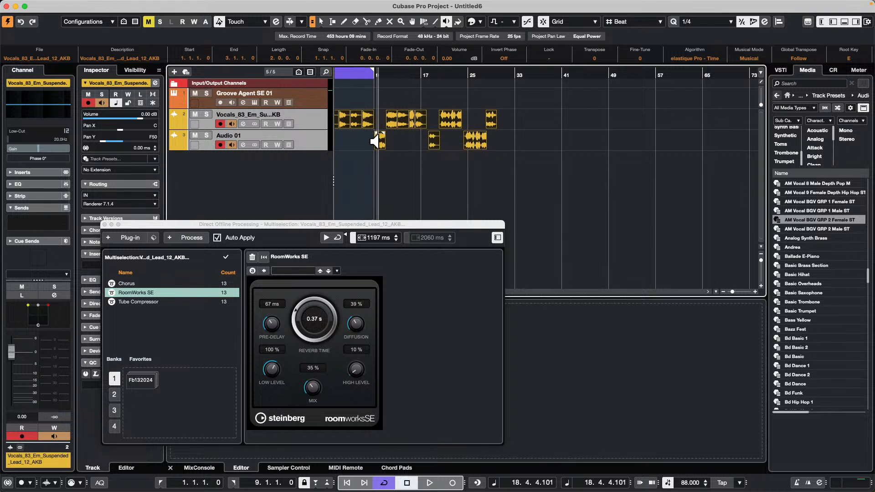
click(406, 120)
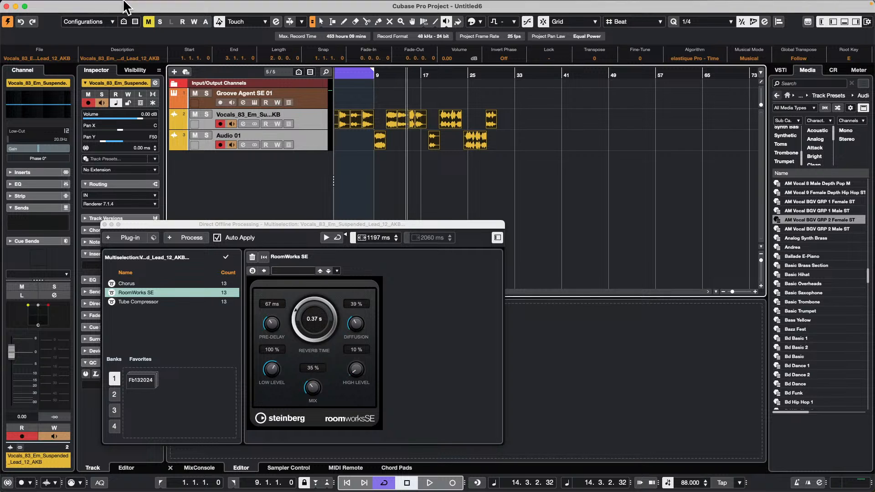
Step: Open and activate the recent project Feel Good c7.cpr, dismissing the missing plug-in and missing file notices
mouse_move(122, 1)
click(63, 4)
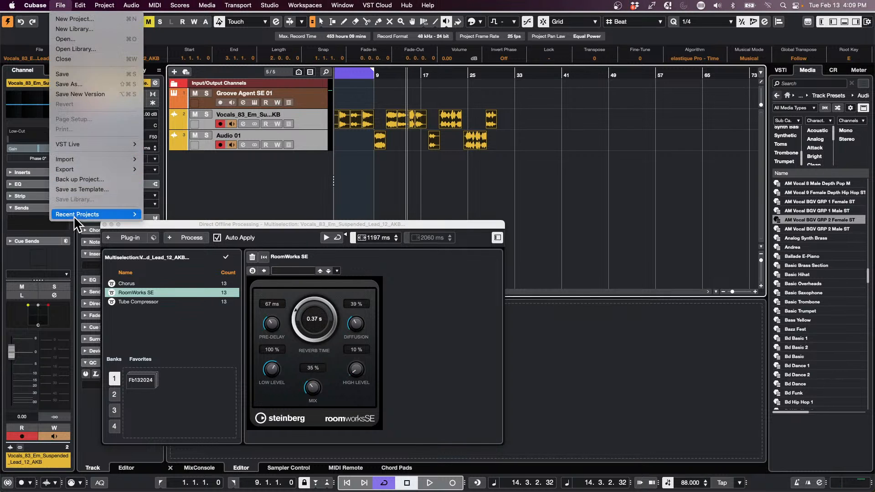
mouse_move(75, 214)
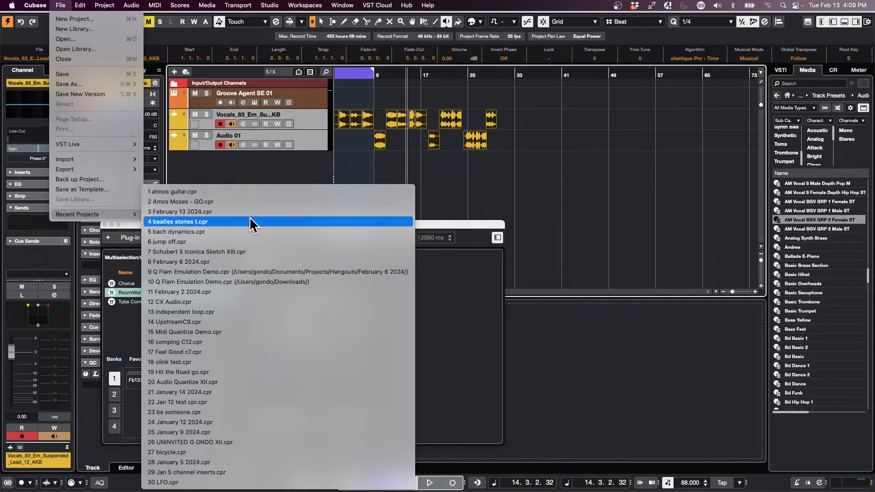
click(232, 353)
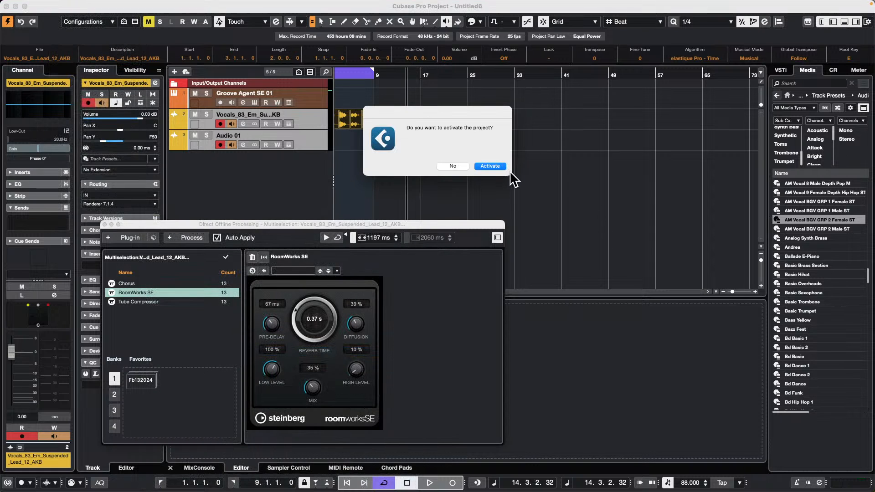
click(503, 166)
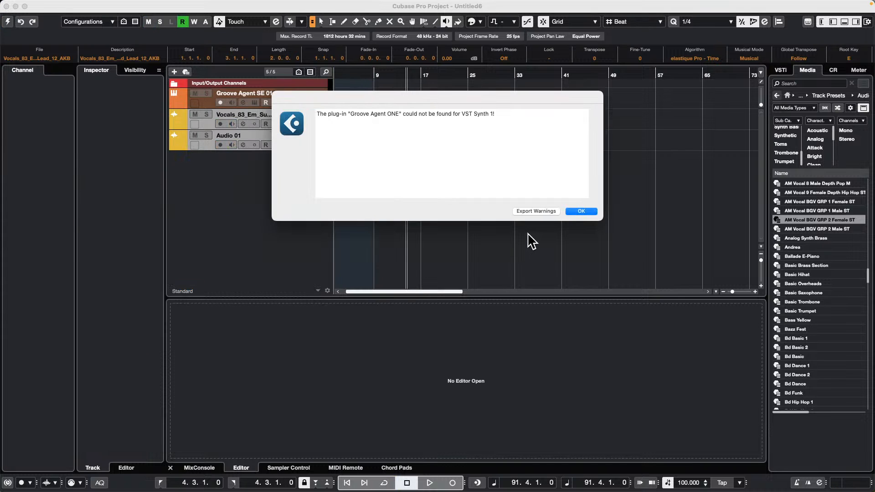
click(581, 212)
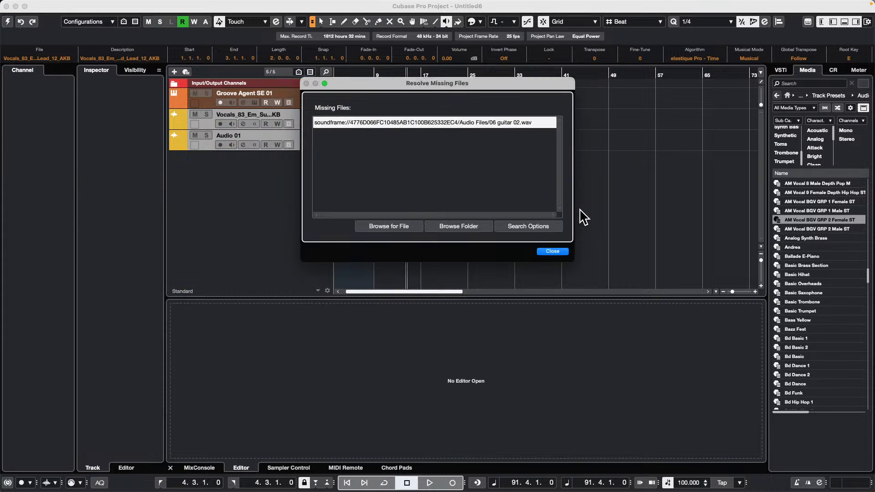
click(552, 252)
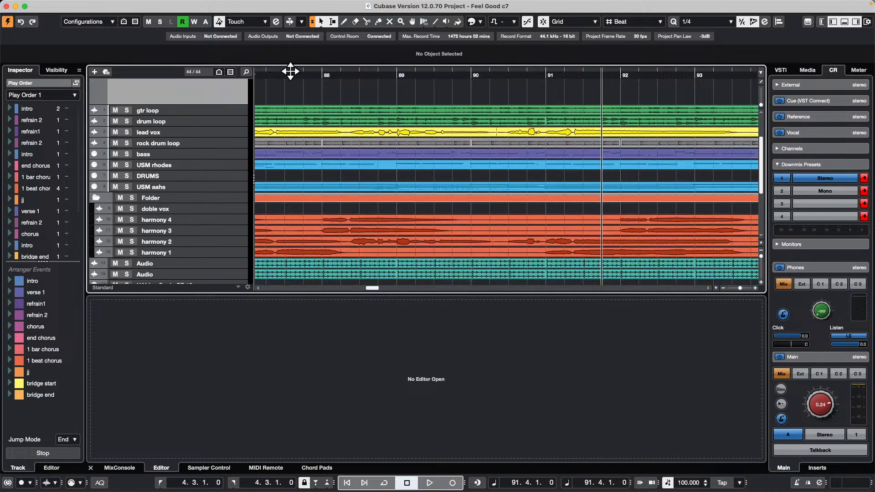
Step: Bring the start of the arrangement into view and make the Arranger track taller
drag(288, 72, 193, 30)
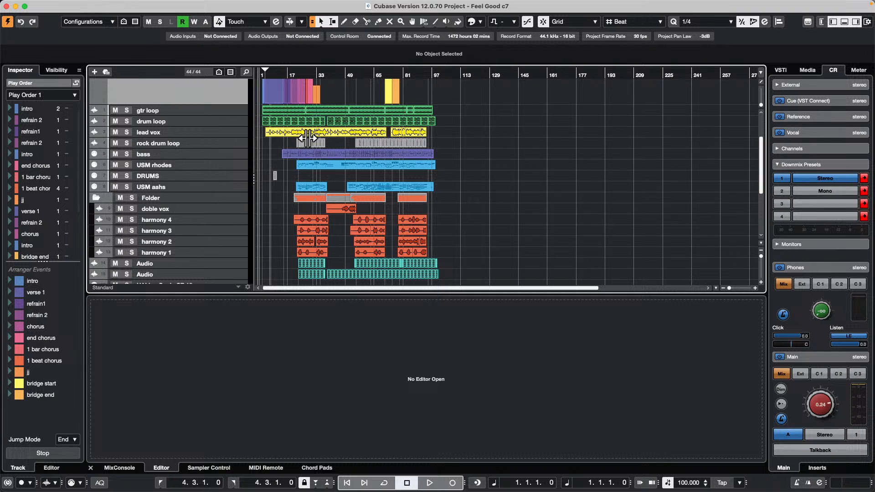
scroll(193, 168, up, 3)
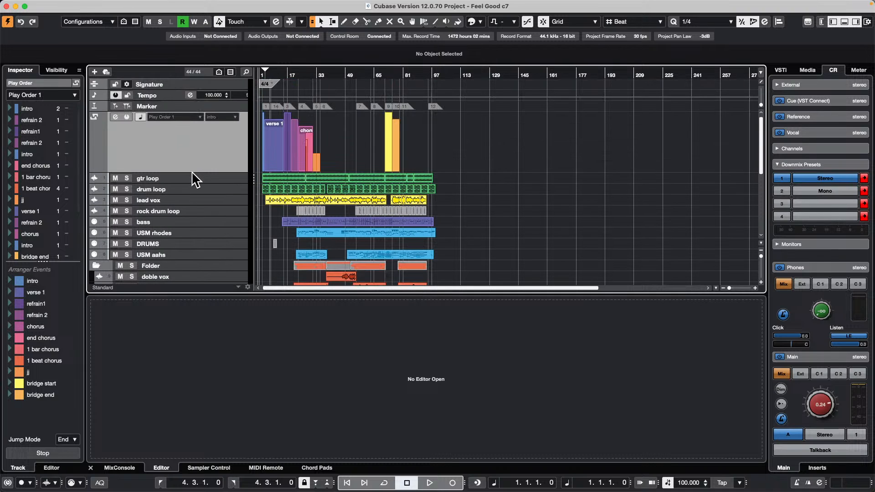
drag(191, 173, 191, 142)
drag(267, 73, 245, 95)
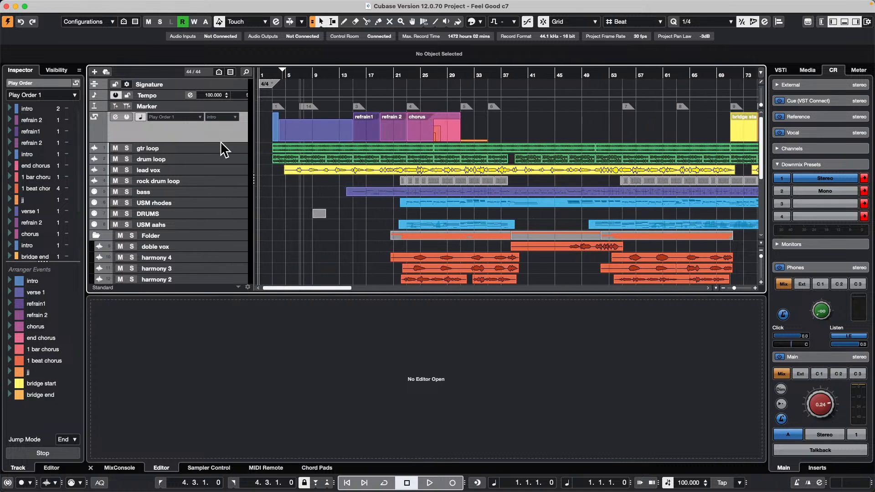
drag(221, 142, 205, 180)
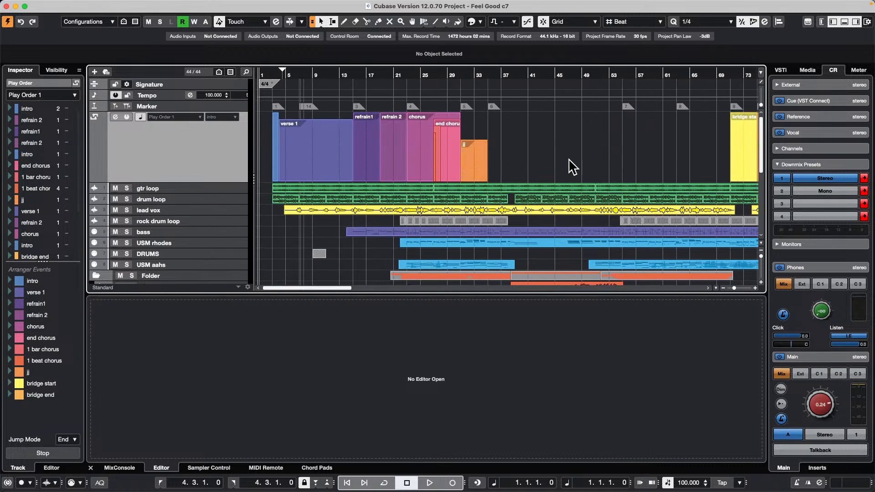
Step: Draw a 12-bar arranger event from bar 41 to bar 53 on the Arranger track
right_click(513, 138)
click(532, 144)
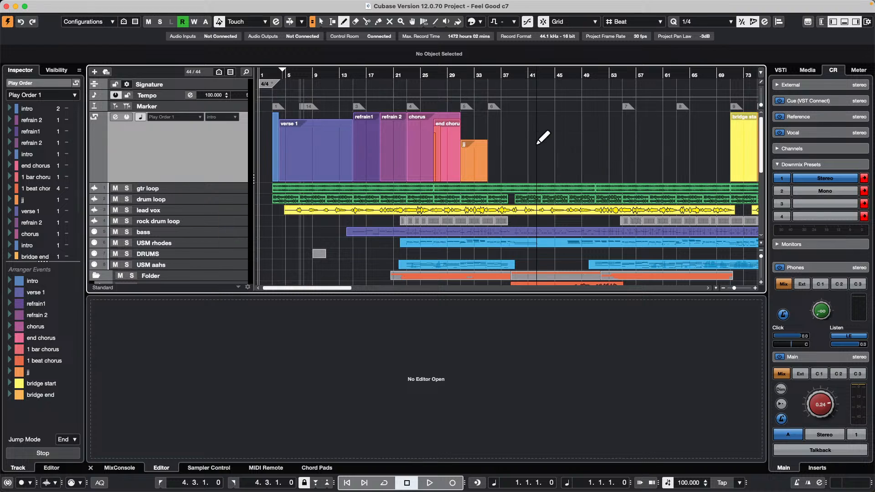
drag(530, 147, 610, 146)
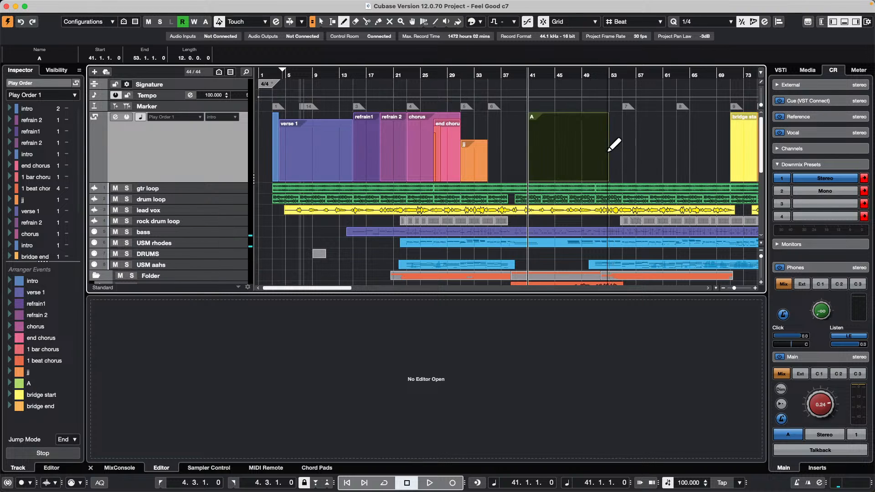
Step: Draw nested arranger events inside the 12-bar event, including an 8-bar event from bar 44 and progressively shorter ones within it
drag(549, 149, 607, 147)
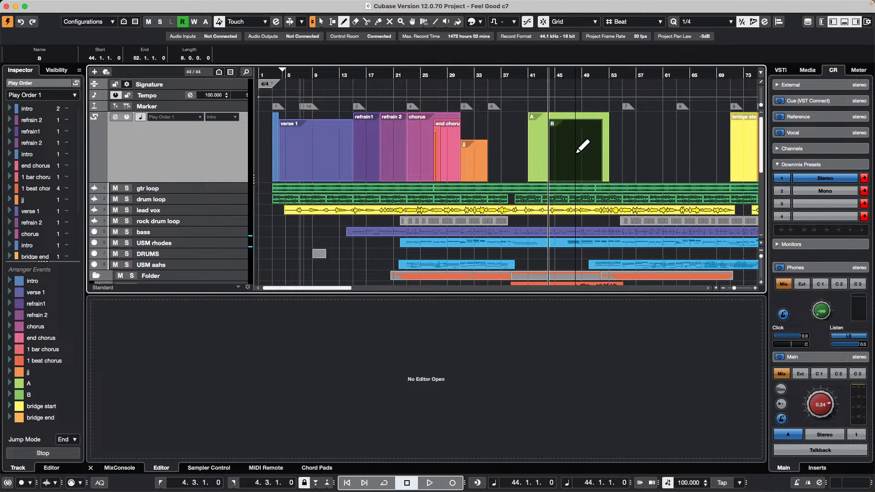
mouse_move(555, 154)
mouse_down()
mouse_move(602, 155)
mouse_move(590, 155)
mouse_up()
drag(579, 158, 582, 160)
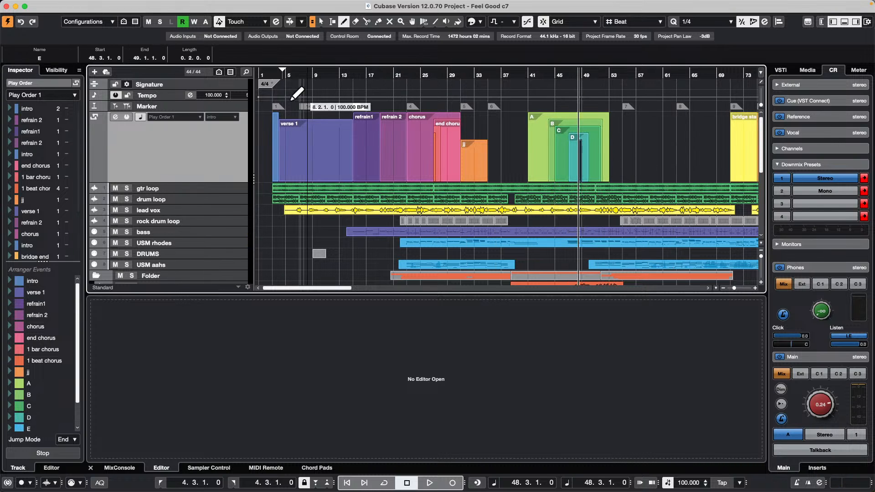
Step: View the Play Order 1 chain options, activate the chain's second intro entry, and place the project cursor at bar 15
click(64, 94)
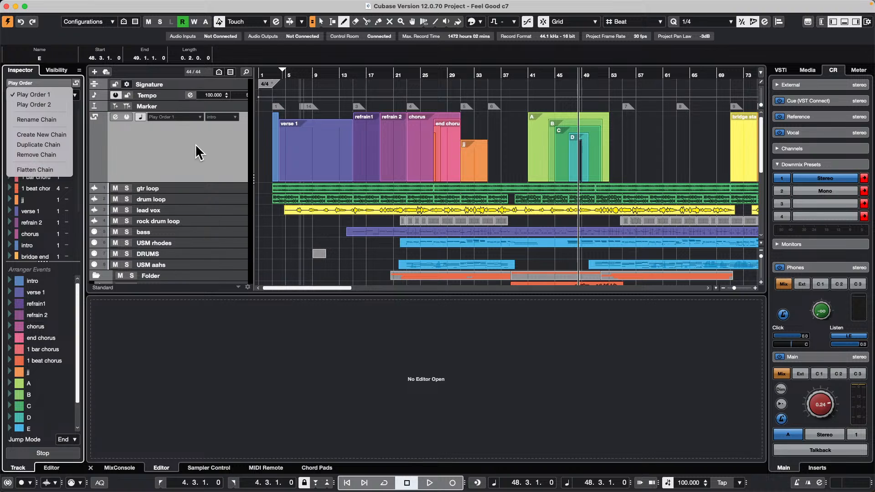
click(201, 161)
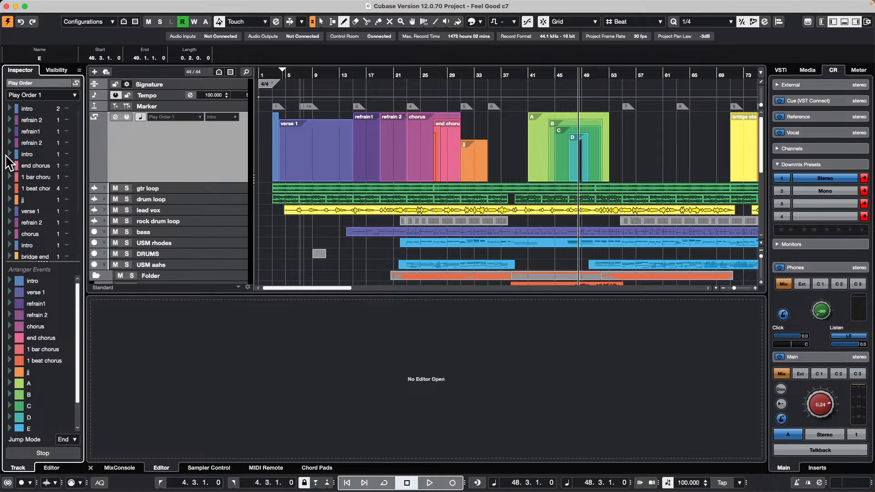
click(9, 154)
click(355, 68)
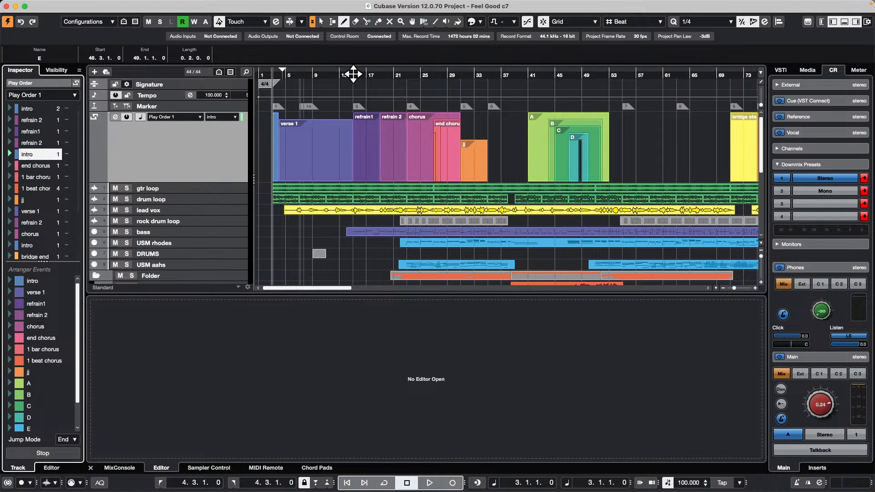
drag(354, 68, 356, 58)
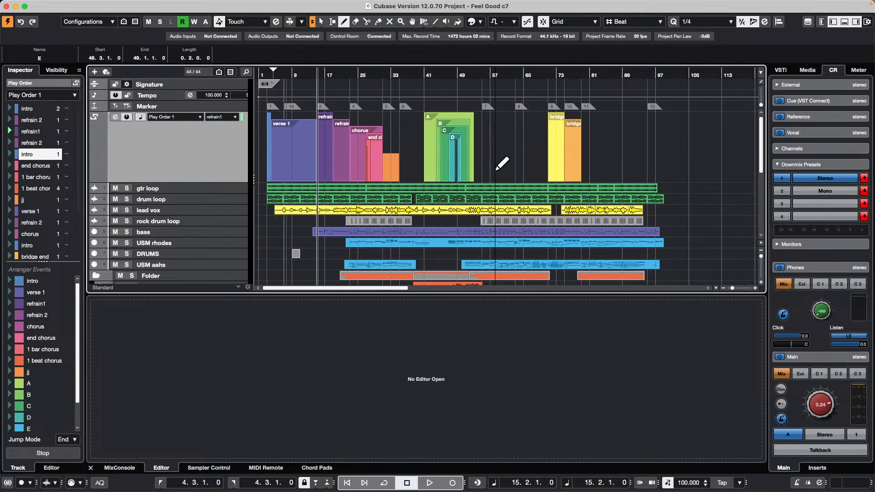
Step: Show the MixConsole below the arrangement and enlarge the track area slightly
click(121, 469)
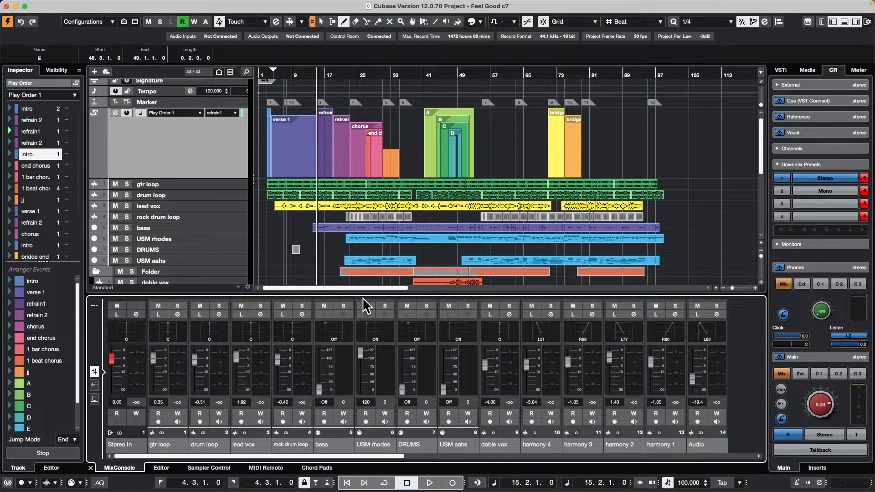
drag(363, 294, 363, 298)
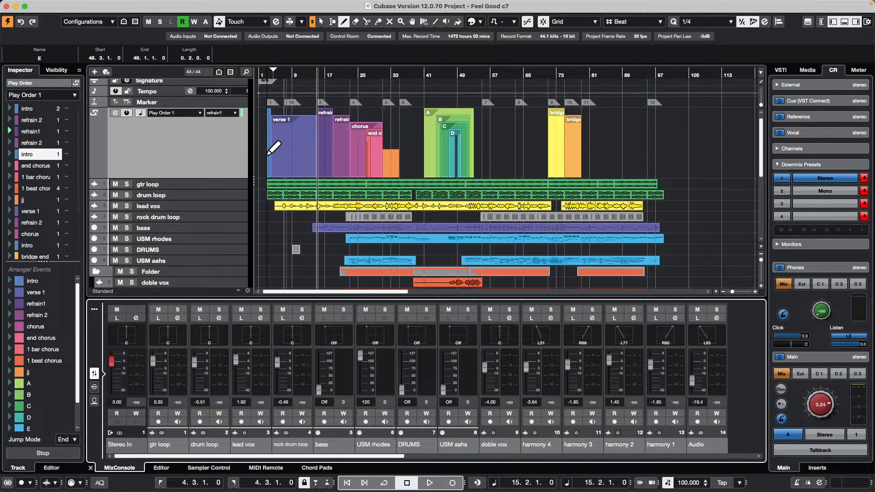
Step: Play back the Play Order 1 chain and review its entries in the Arranger Editor, stopping playback at the end
click(127, 113)
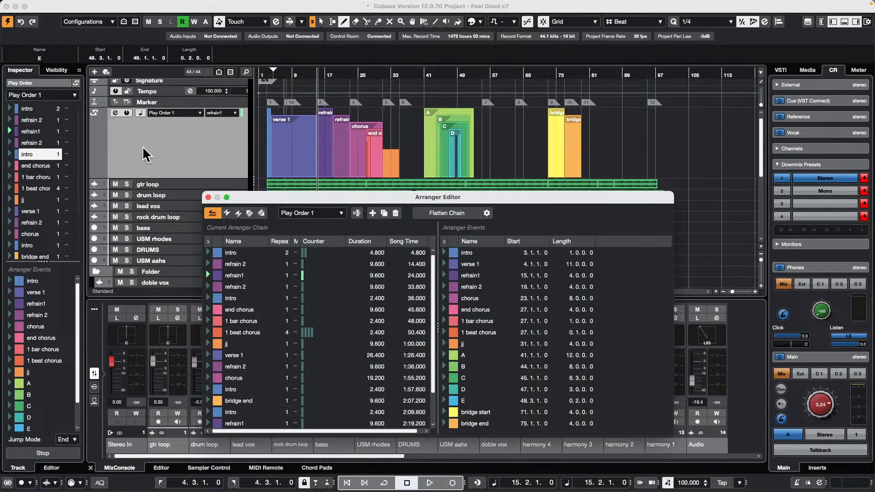
click(208, 197)
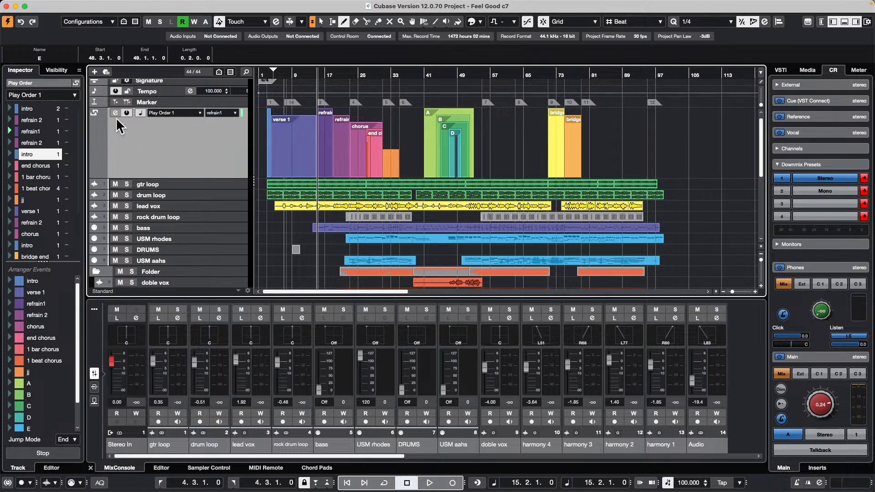
key(space)
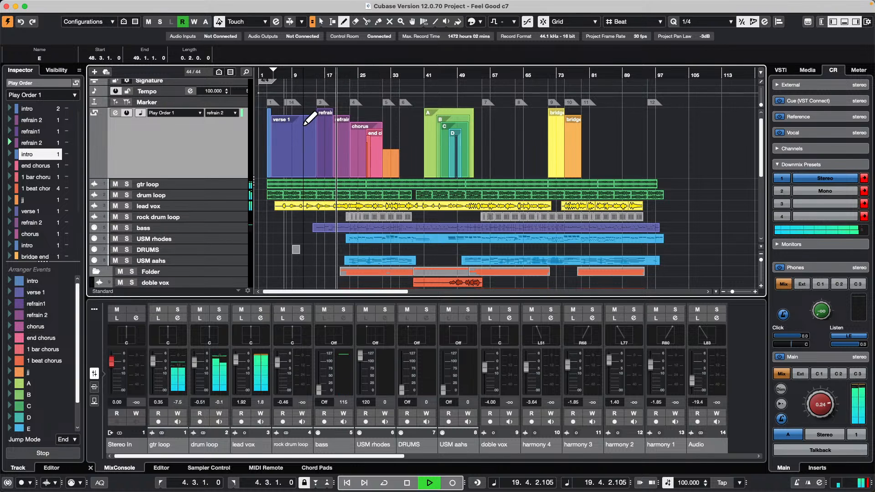
click(115, 114)
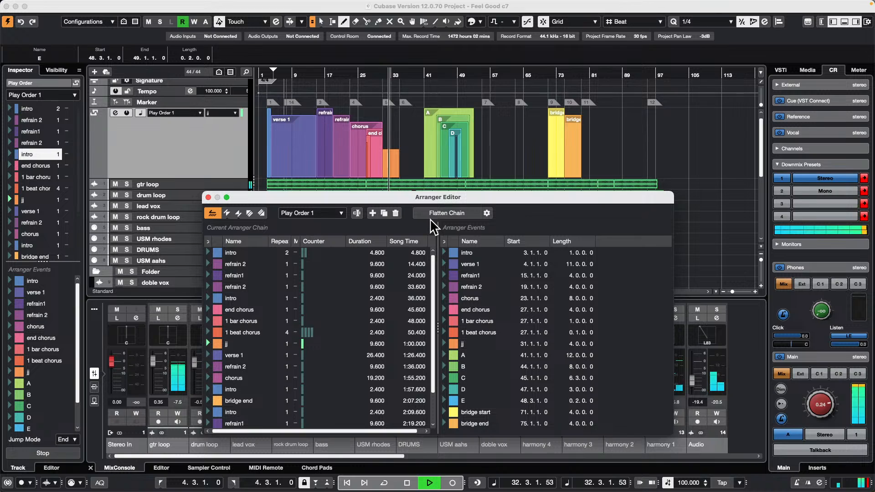
key(space)
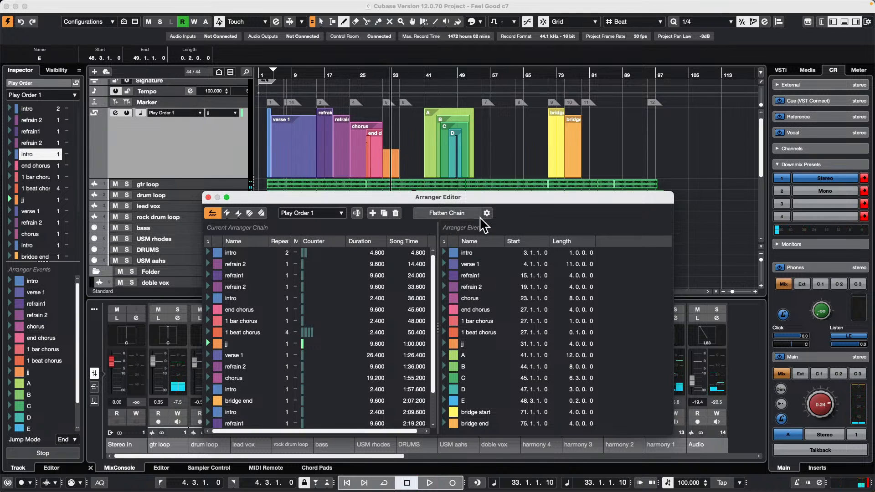
Step: Switch to the combined object and range selection tools and select about bars 54 to 66 across the four harmony tracks
right_click(394, 159)
click(395, 161)
scroll(403, 164, down, 5)
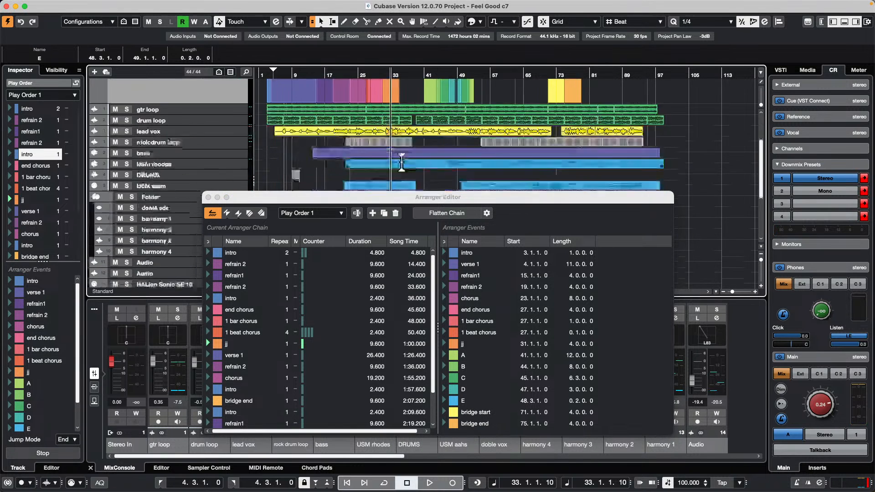
scroll(402, 163, down, 3)
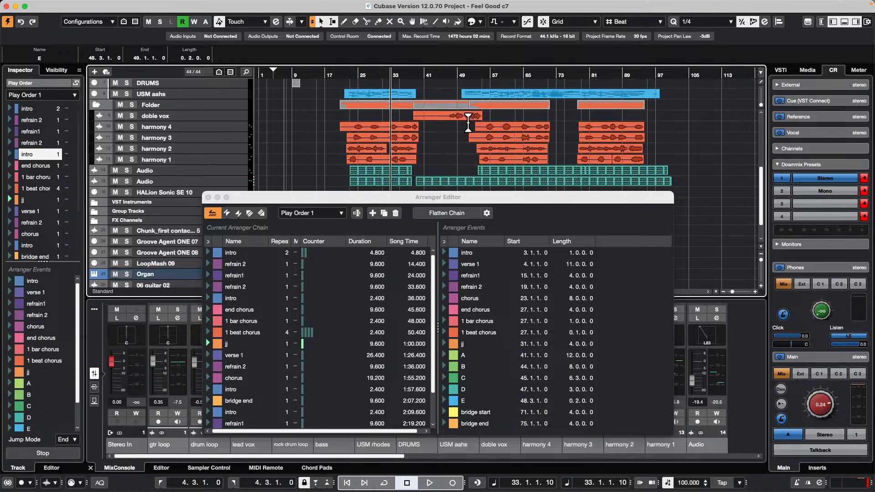
drag(478, 127, 531, 159)
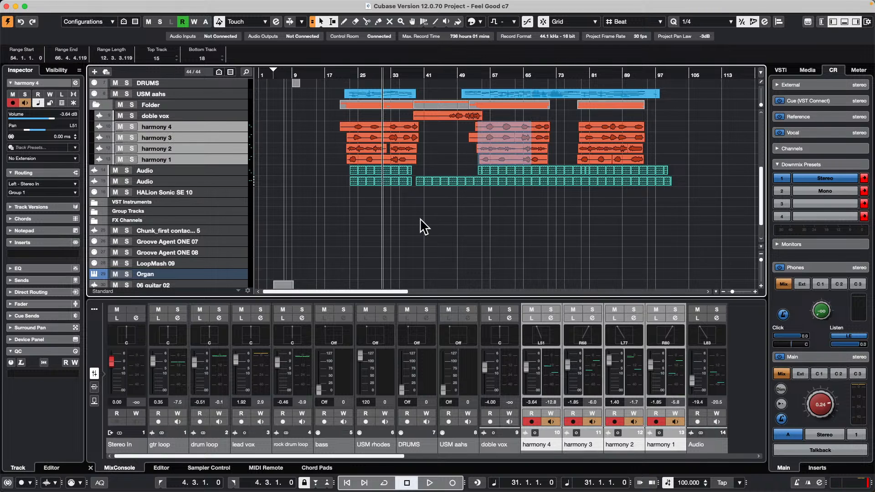
Step: Try to select a range over the first harmony events and undo the resulting move of the harmony 4 event
drag(357, 126, 400, 158)
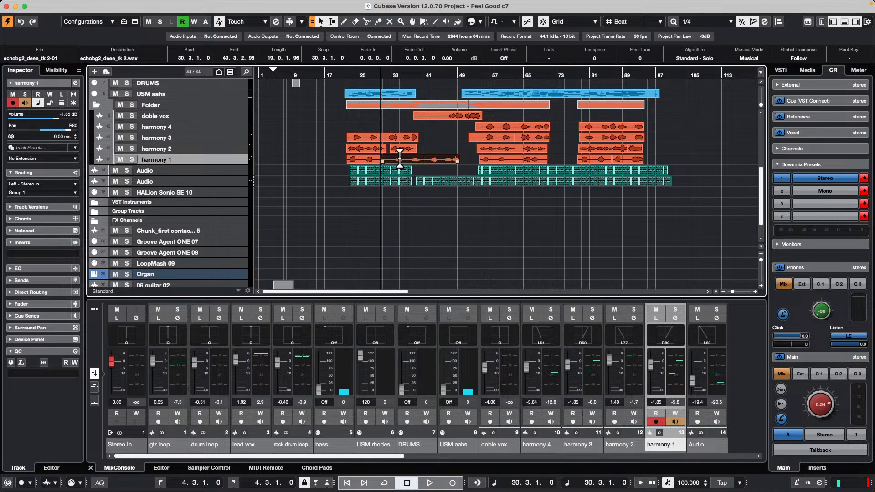
key(super+z)
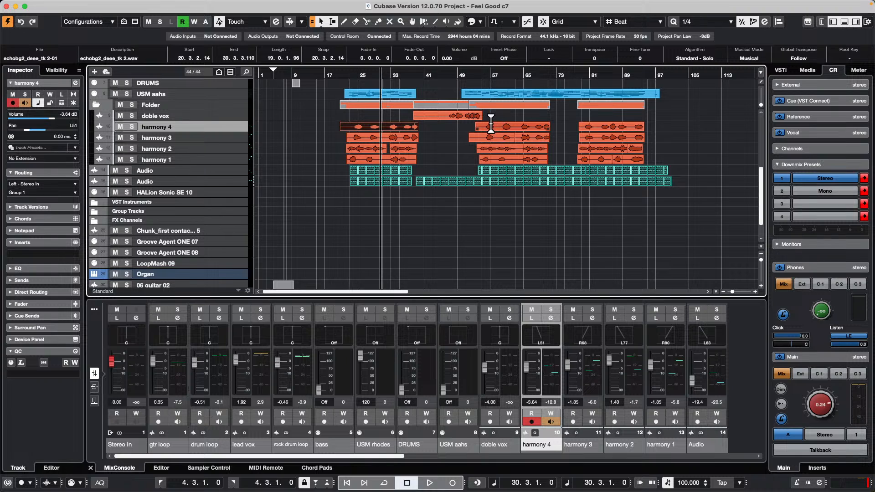
Step: Select and loop-play about bars 57 to 68 and 28 to 40 across the harmony tracks and the first Audio track
drag(491, 123, 536, 170)
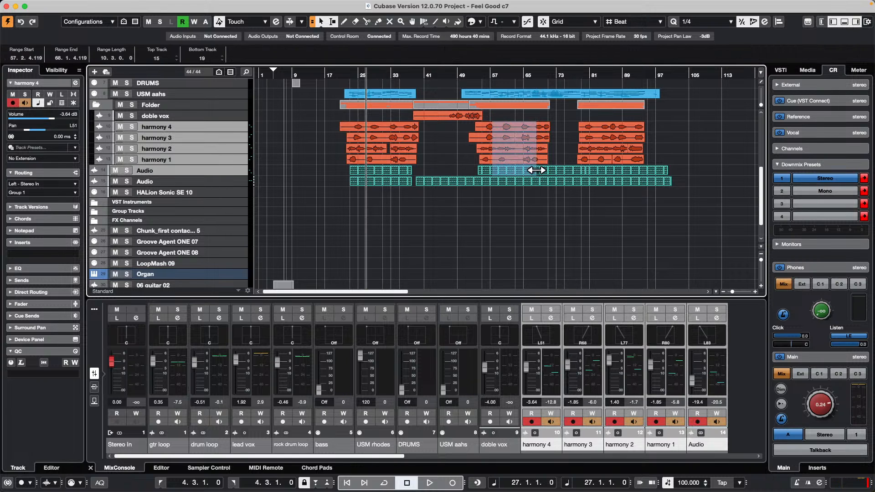
key(shift+g)
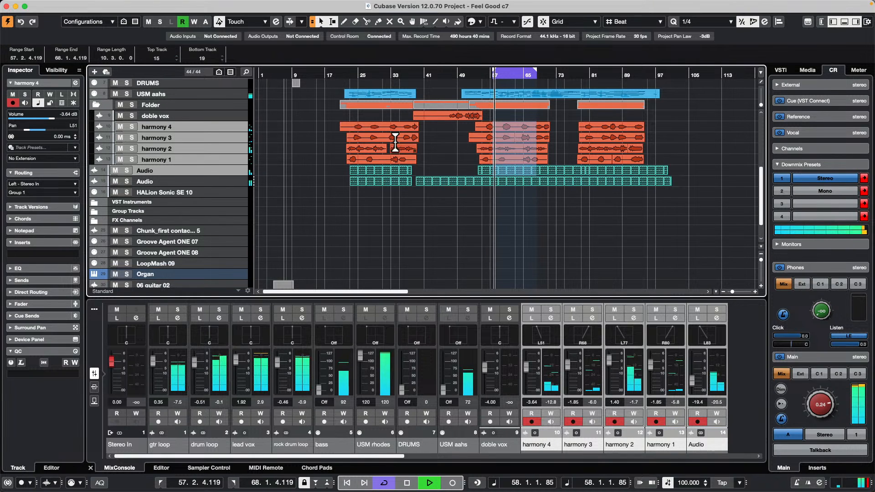
drag(372, 124, 423, 172)
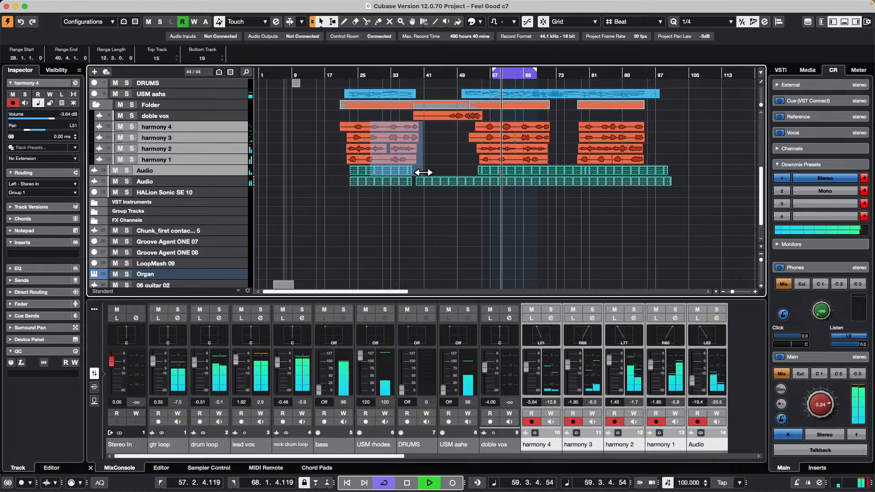
key(shift+g)
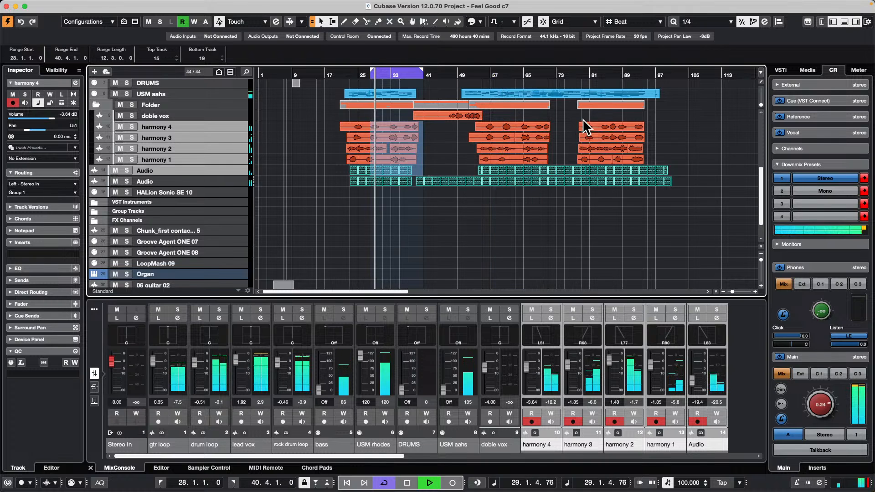
Step: Set playback loops from range selections at about bars 79 to 92 on the harmony and Audio tracks and 54 to 62 on harmony 4 and 3
drag(585, 127, 635, 176)
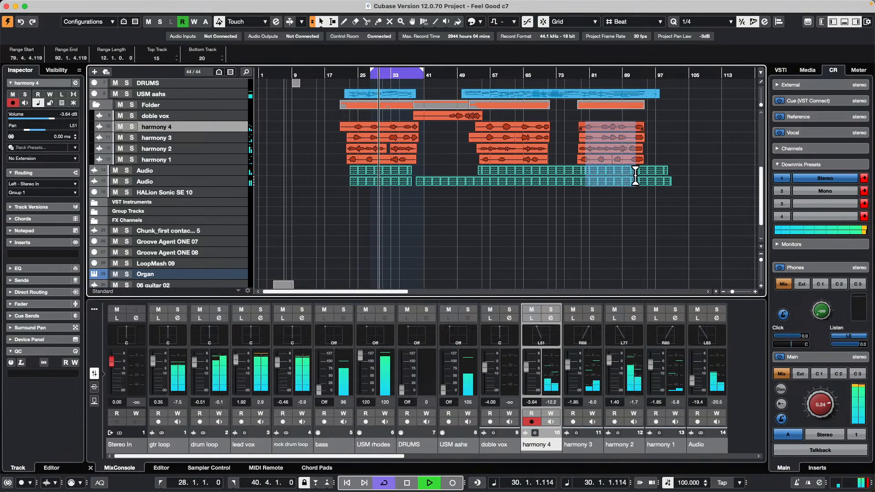
key(p)
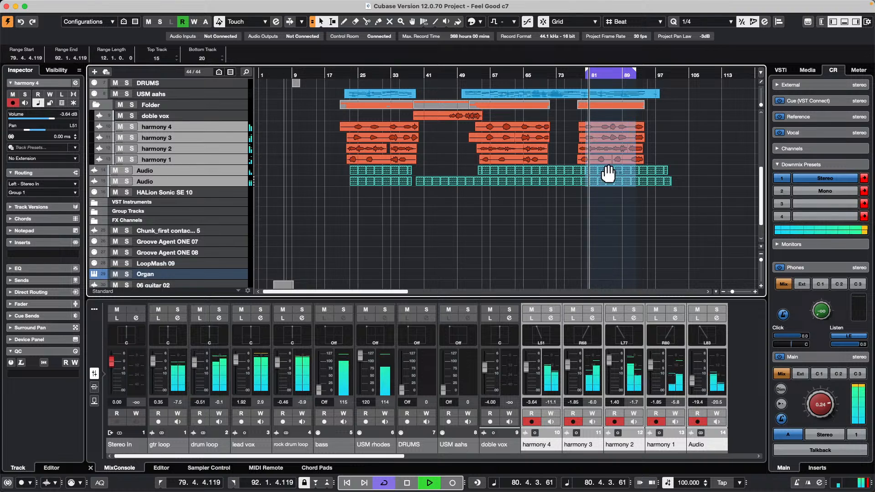
drag(484, 127, 513, 142)
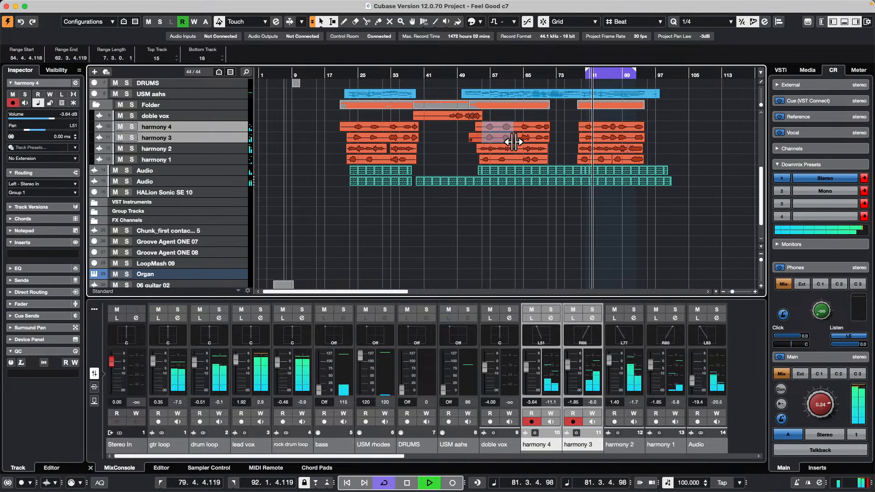
key(p)
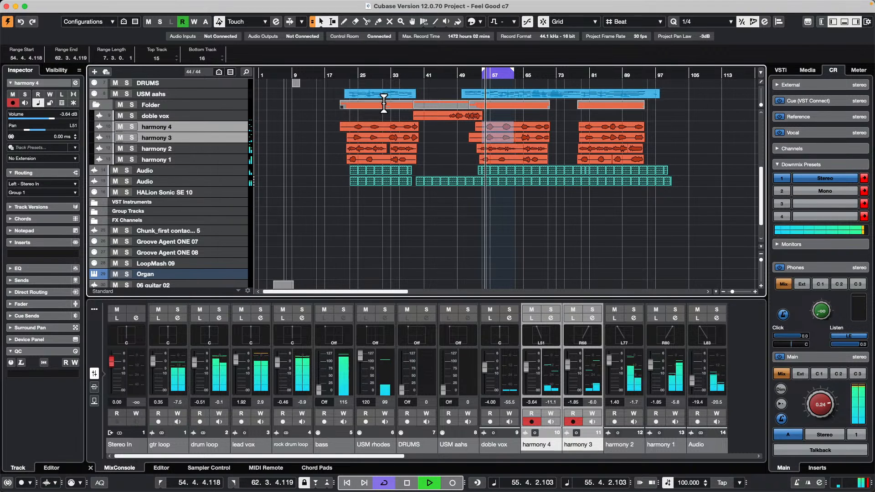
Step: Loop playback over about bars 41 to 52 selected on the Folder and doble vox tracks, and stop playback
drag(429, 105, 469, 114)
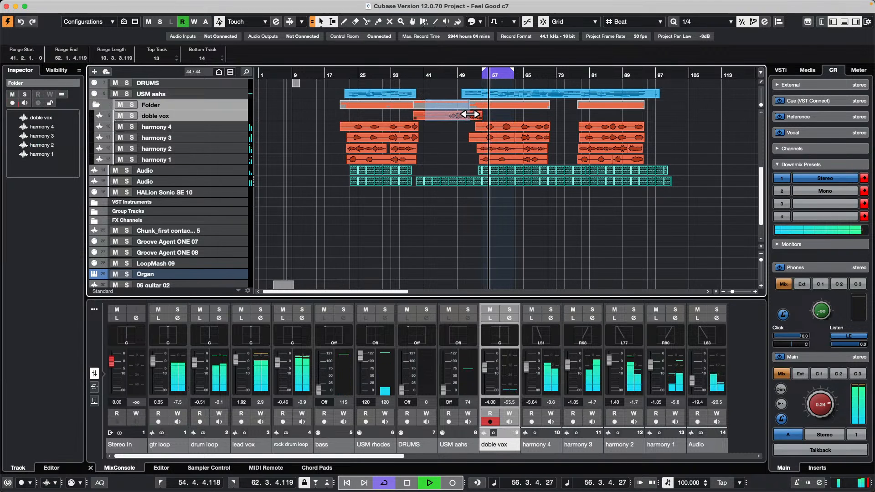
key(p)
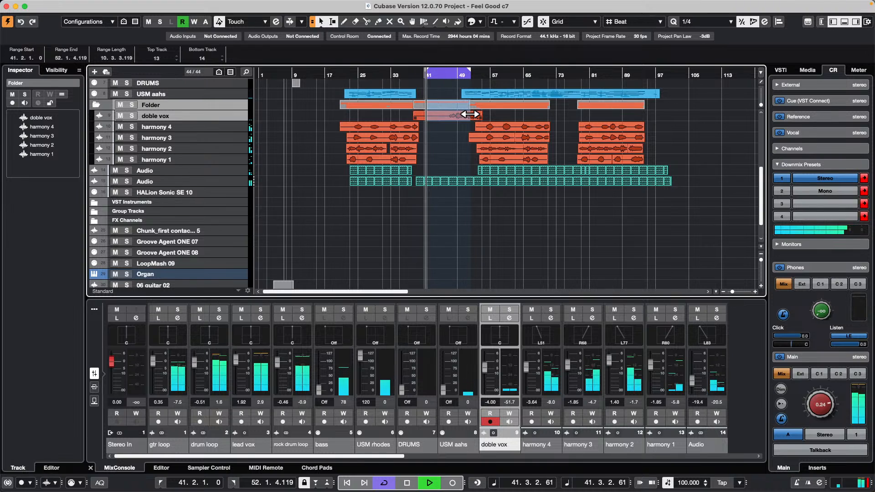
key(space)
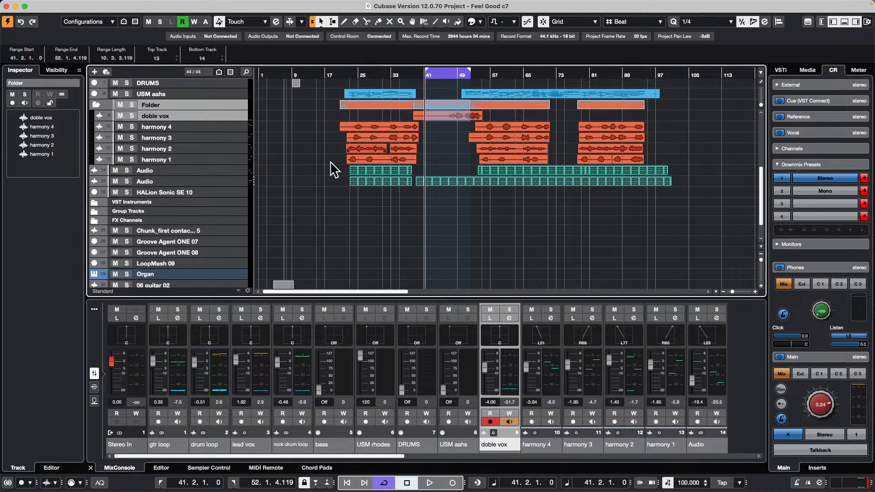
Step: Open the recent project jump off.cpr
scroll(462, 180, up, 5)
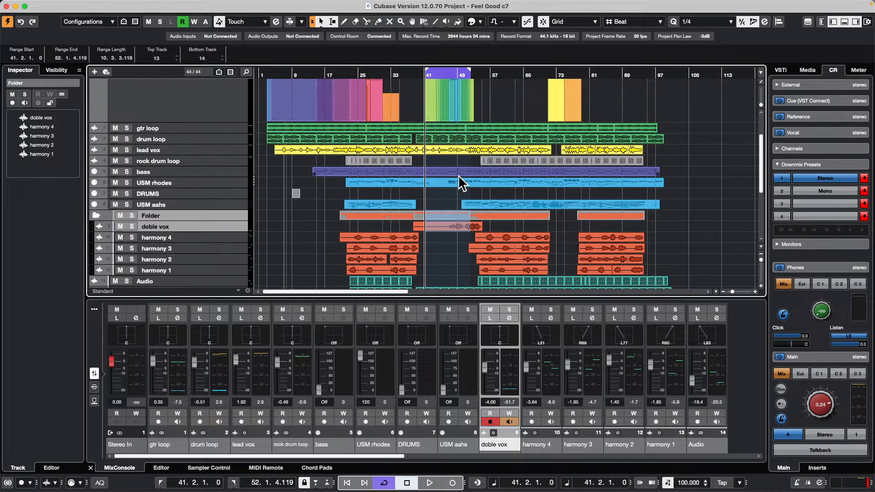
scroll(459, 175, up, 3)
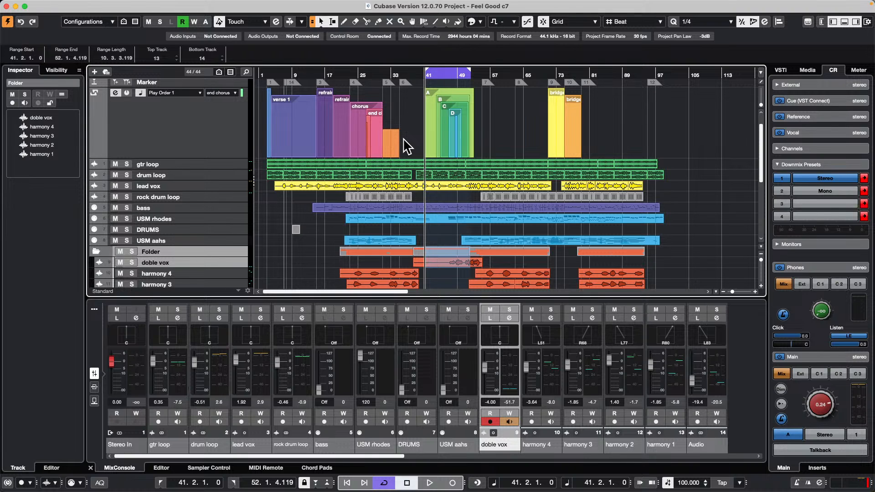
click(61, 5)
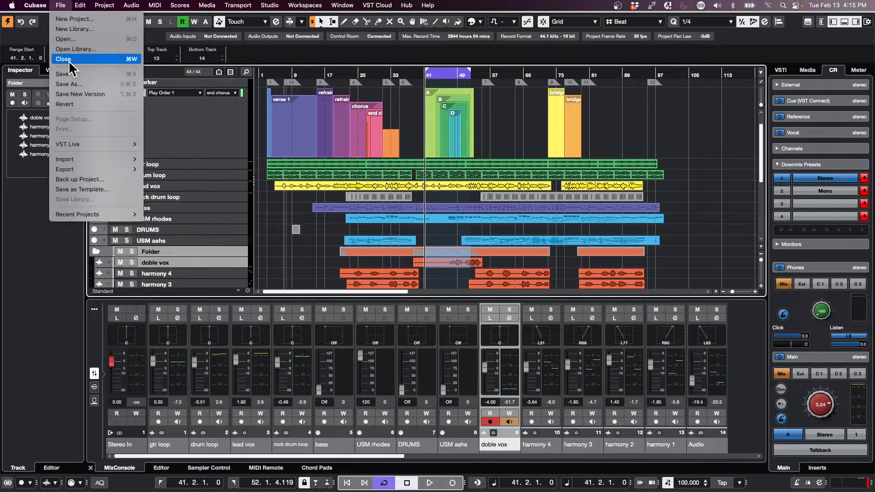
mouse_move(99, 213)
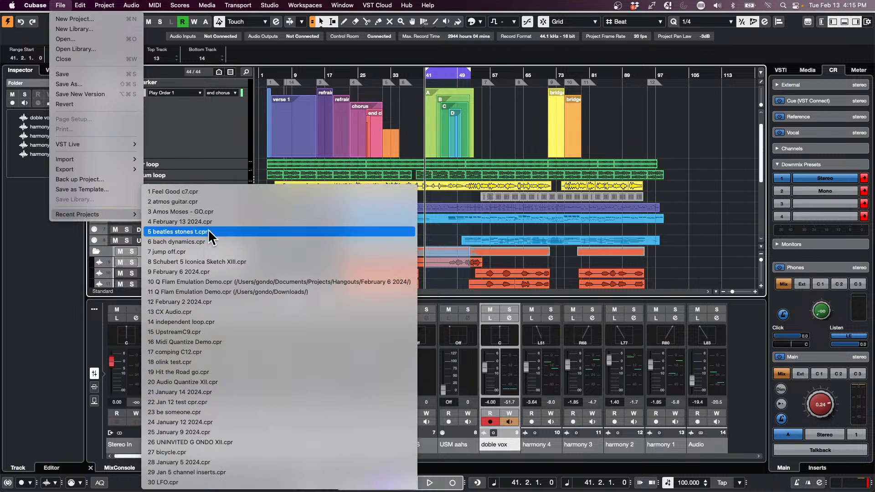
click(214, 252)
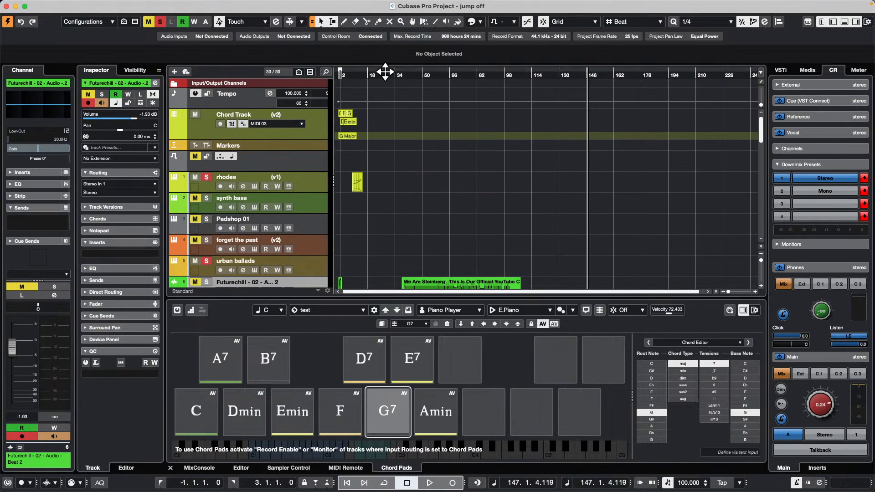
Step: Zoom in on the chord events in the first bars of the Chord Track
key(h)
key(h)
key(h)
key(h)
key(h)
key(h)
key(h)
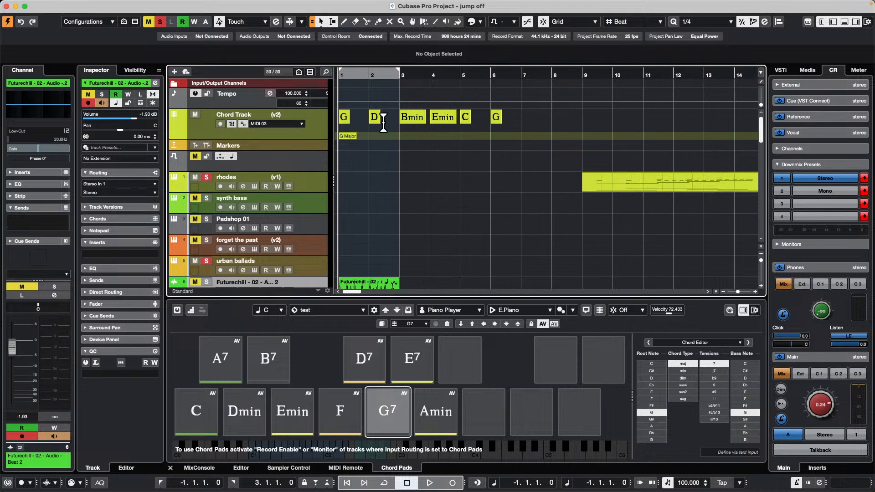
Step: Open the synth bass track's chord settings and bring up the Chord Track's voicing settings for comparison
click(319, 206)
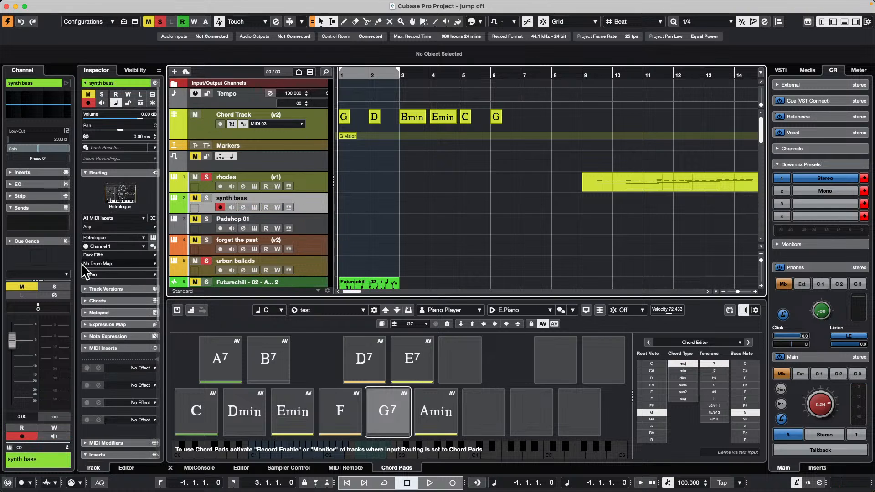
click(122, 303)
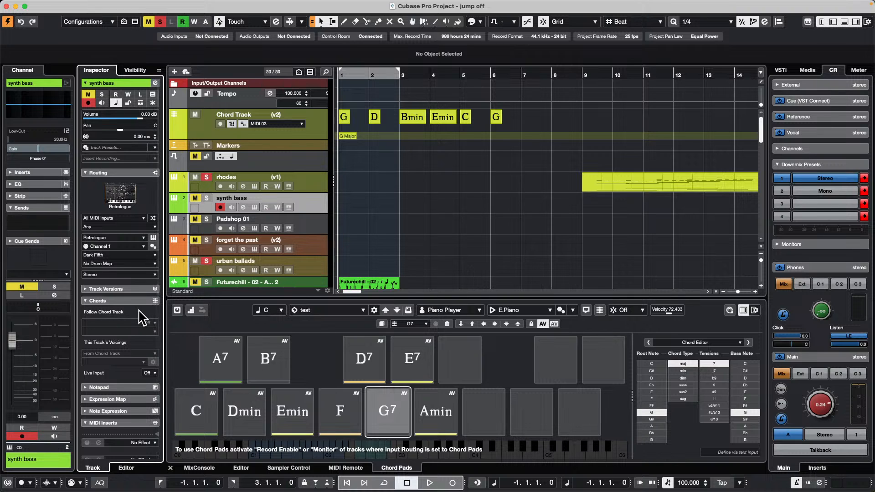
click(308, 207)
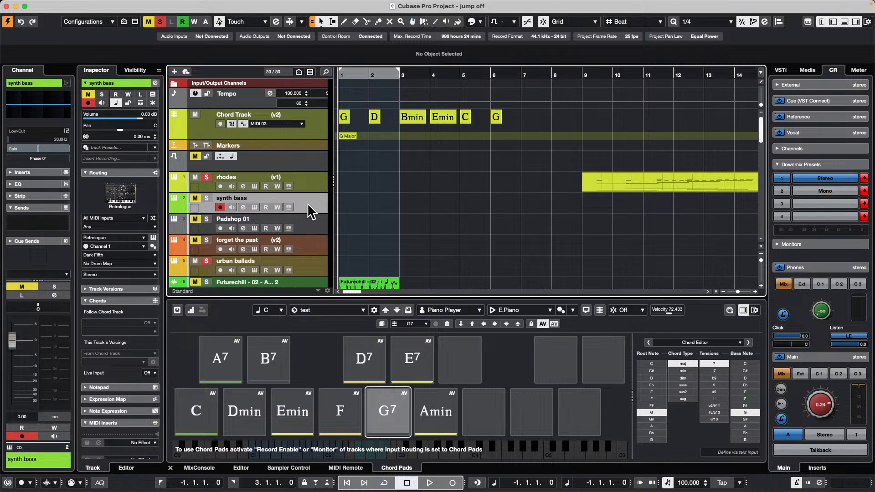
click(323, 124)
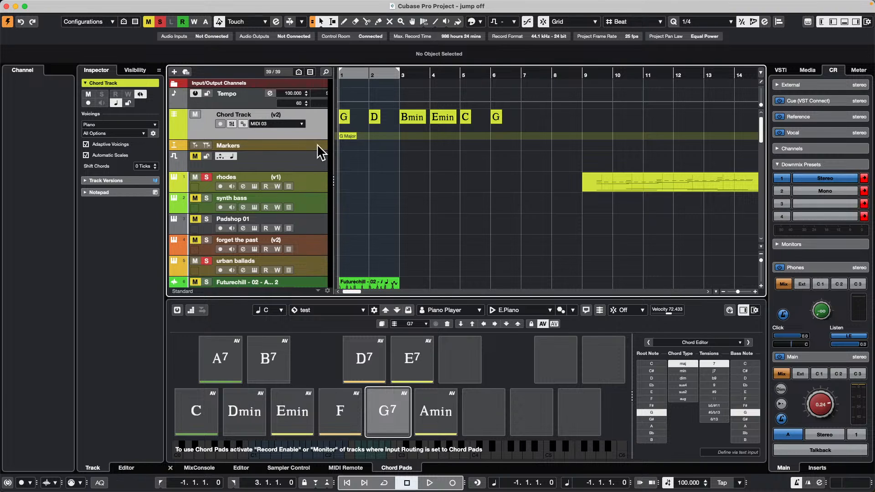
Step: Solo the synth bass track with record enable off and set its Live Input to Chords
click(318, 199)
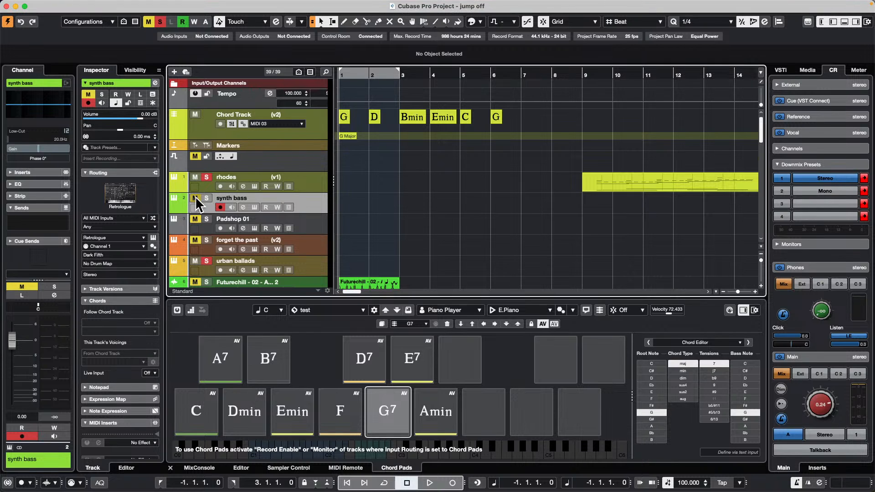
click(206, 198)
click(221, 208)
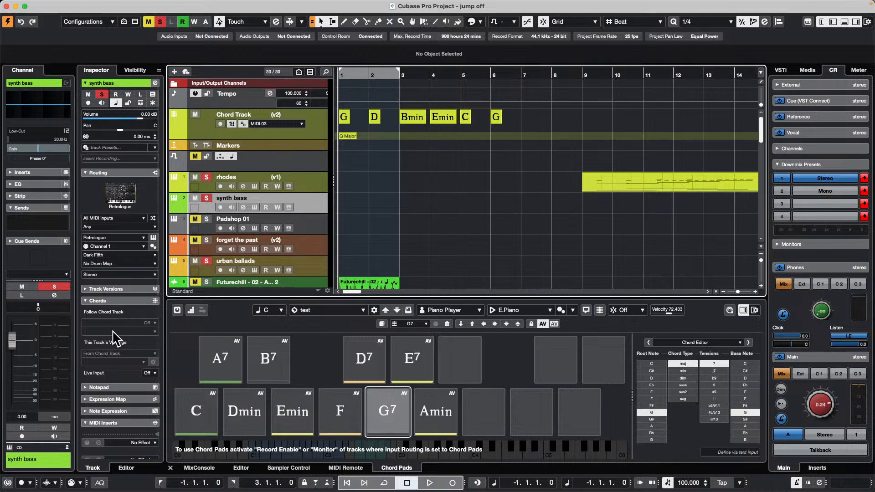
click(153, 325)
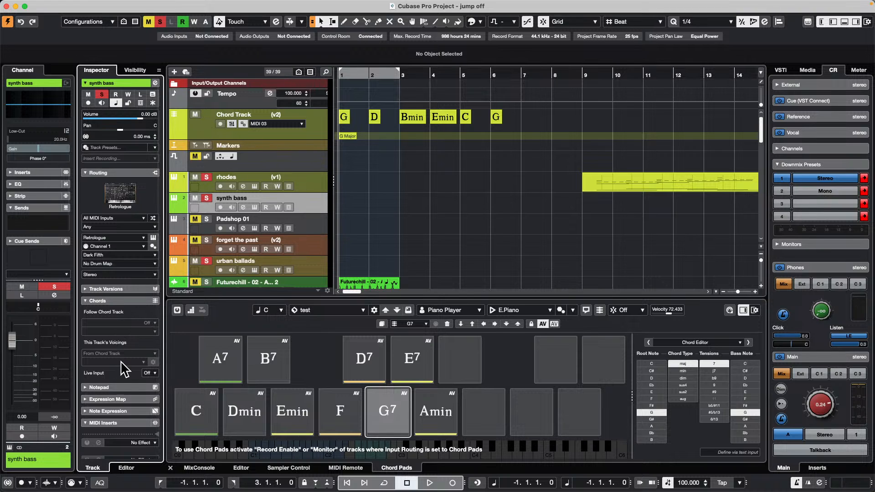
click(149, 372)
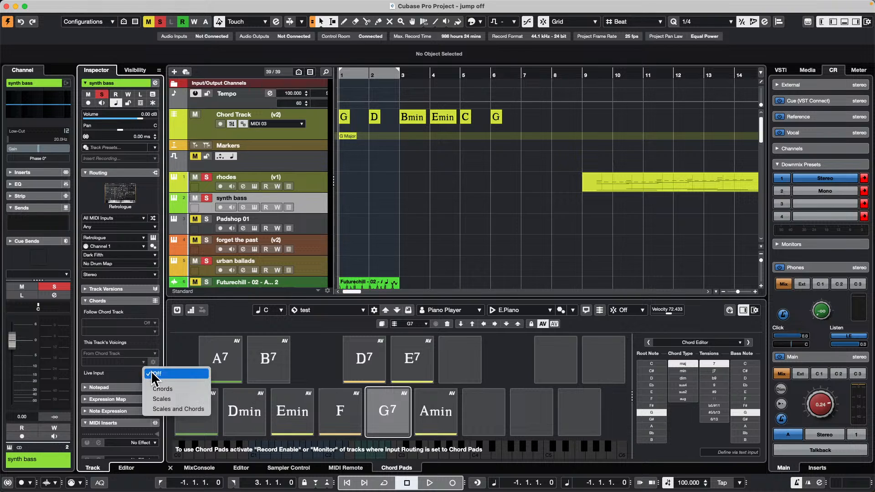
click(188, 388)
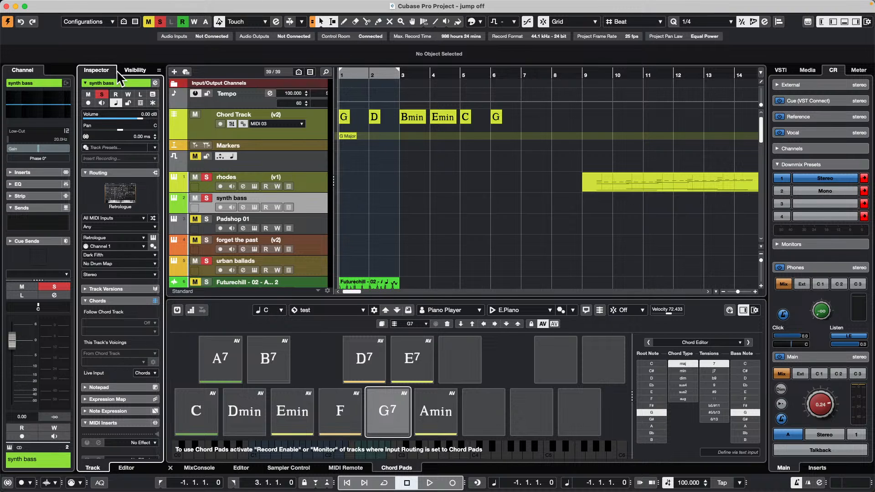
Step: Create a new empty project in the audio file test folder
click(61, 5)
click(73, 16)
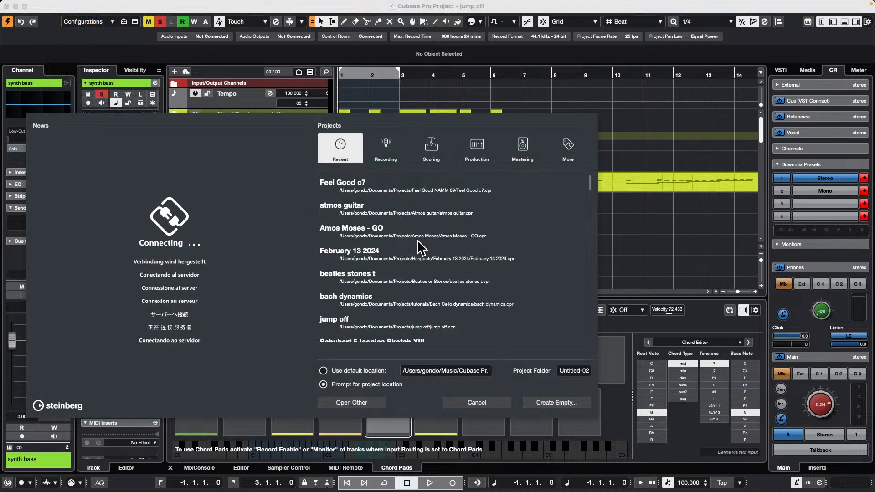
click(555, 403)
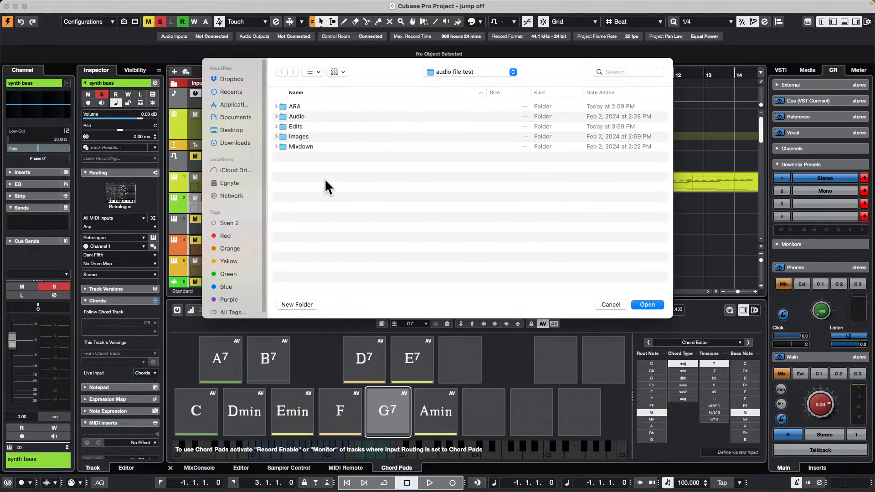
click(656, 305)
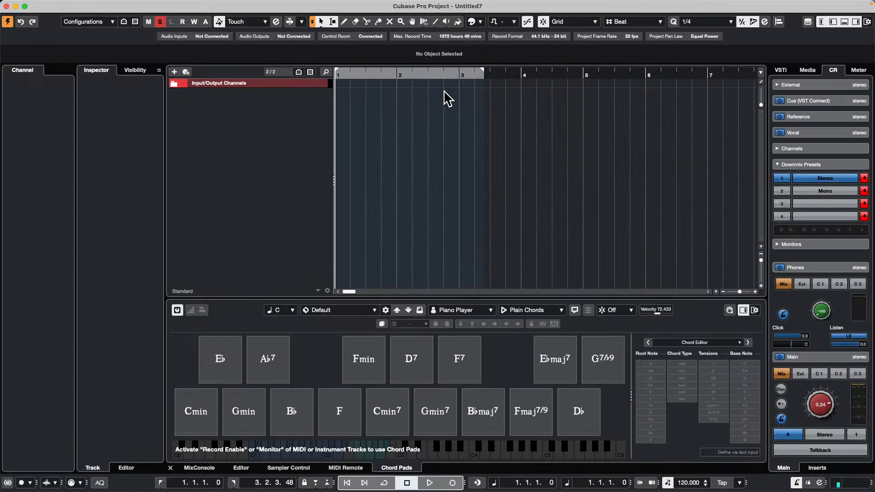
Step: Add a chord track and draw an undefined chord event at bar 1
right_click(250, 106)
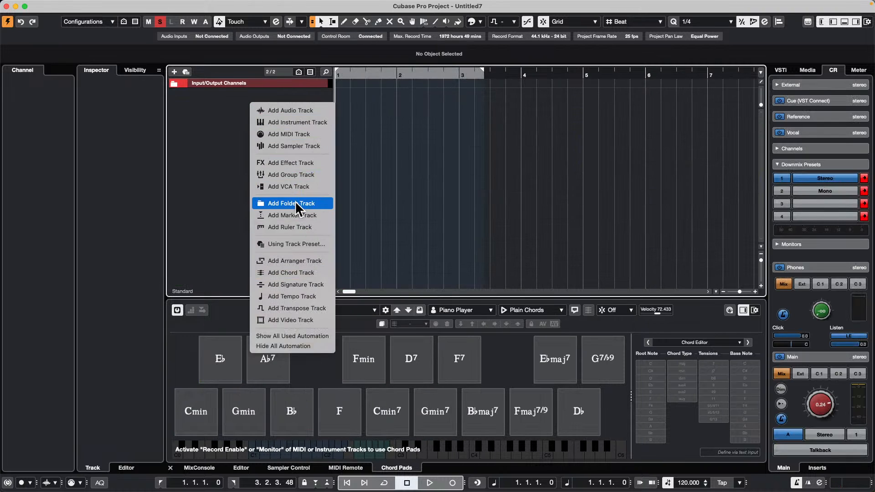
click(310, 272)
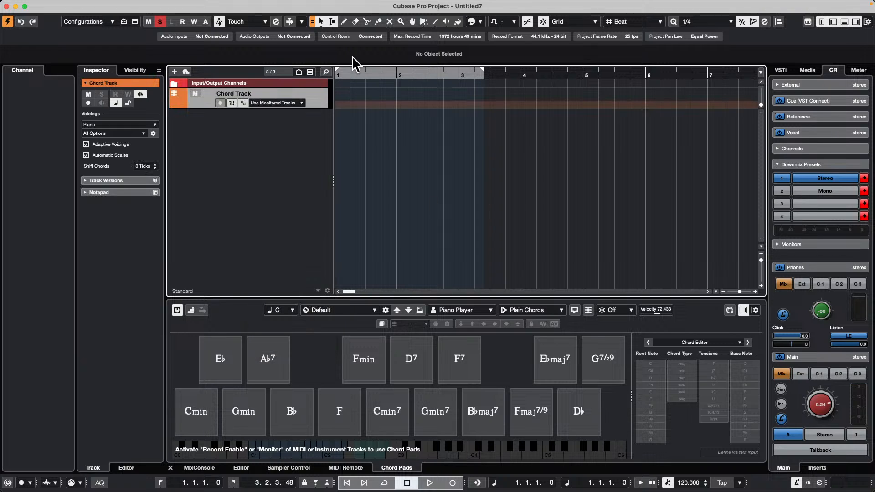
right_click(342, 109)
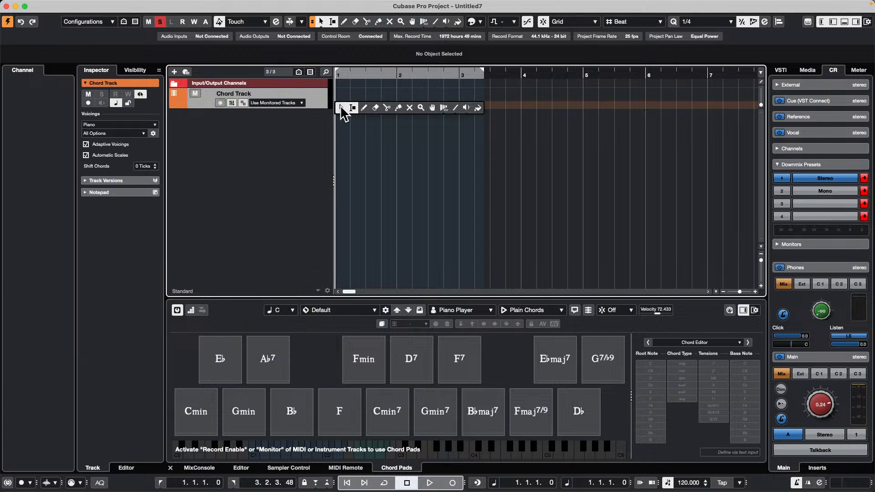
click(365, 109)
click(339, 96)
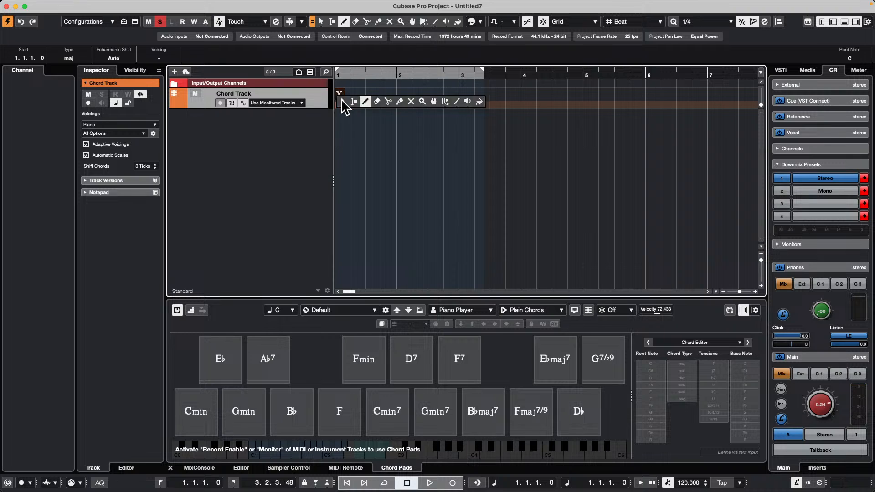
key(1)
Step: Define the chords C, F, E minor, G and C at bars 1 to 5 of the Chord Track
double_click(339, 95)
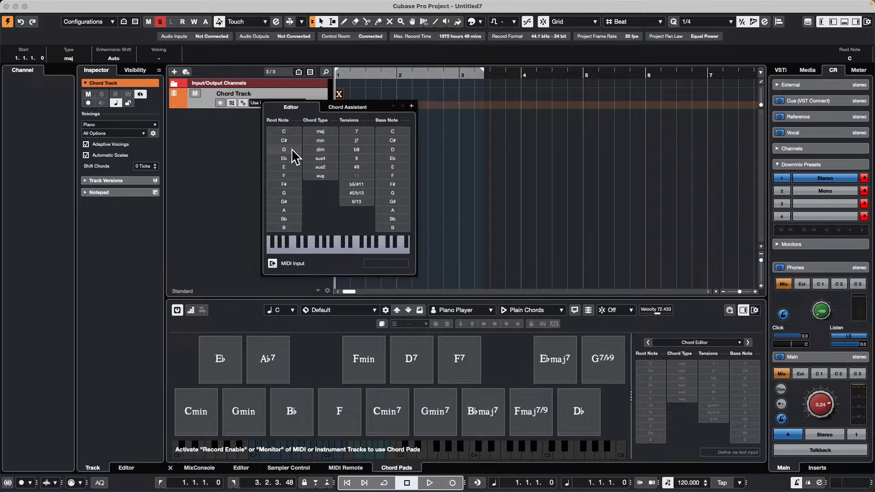
click(287, 131)
click(411, 105)
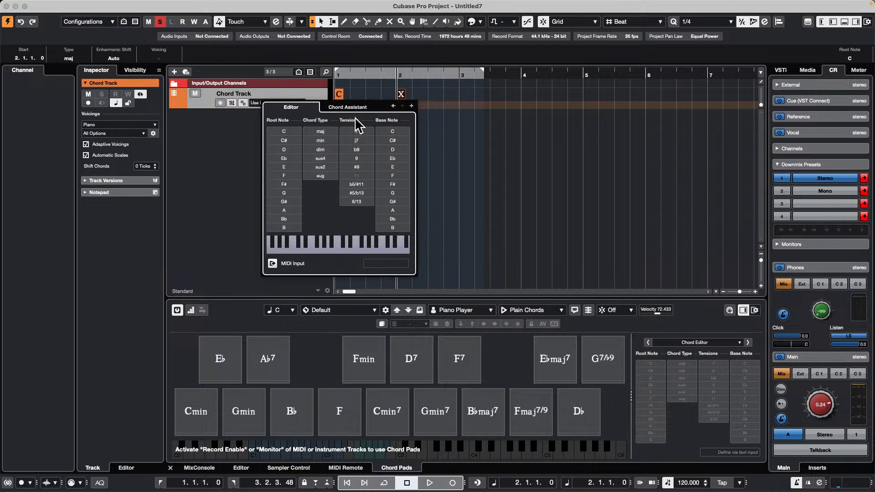
click(287, 175)
click(411, 107)
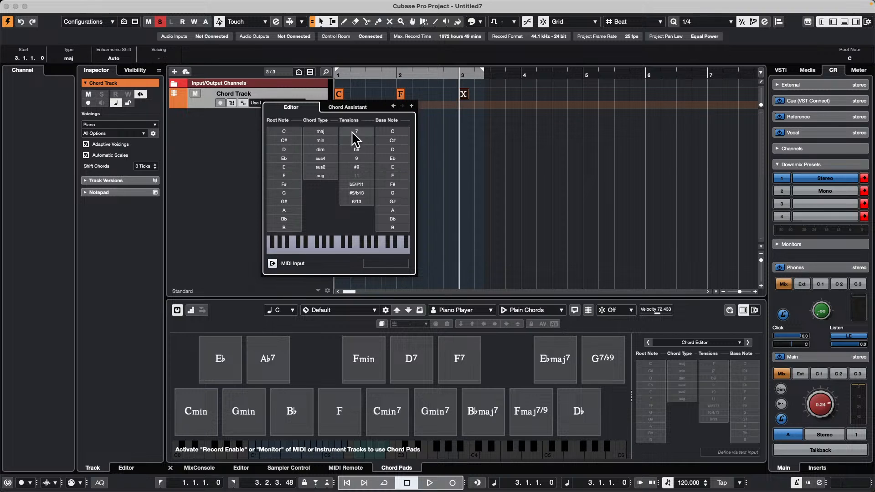
click(284, 167)
click(324, 141)
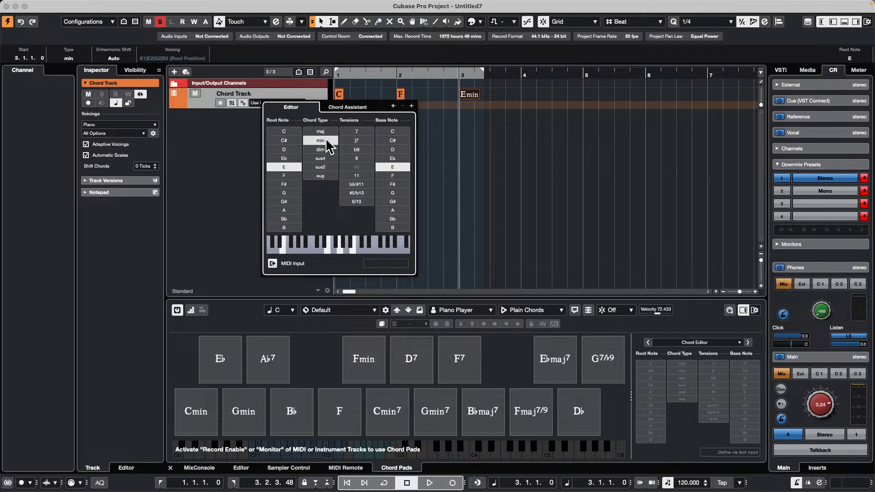
click(412, 106)
click(290, 193)
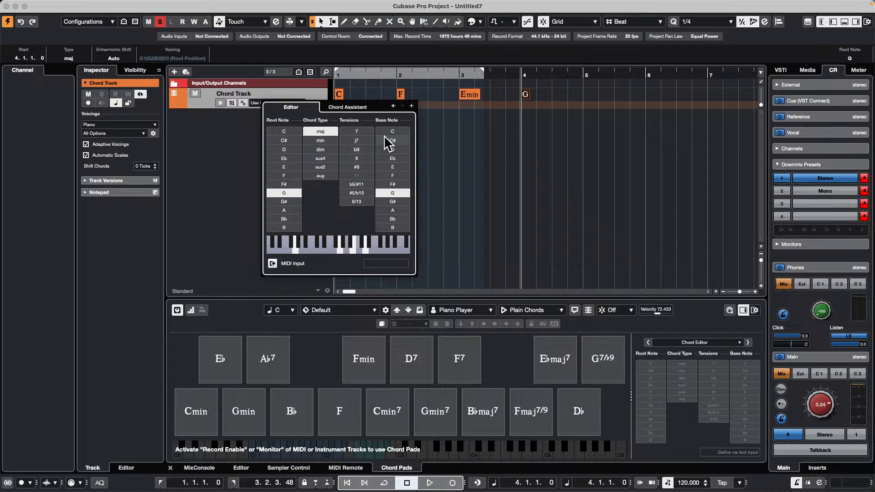
click(412, 106)
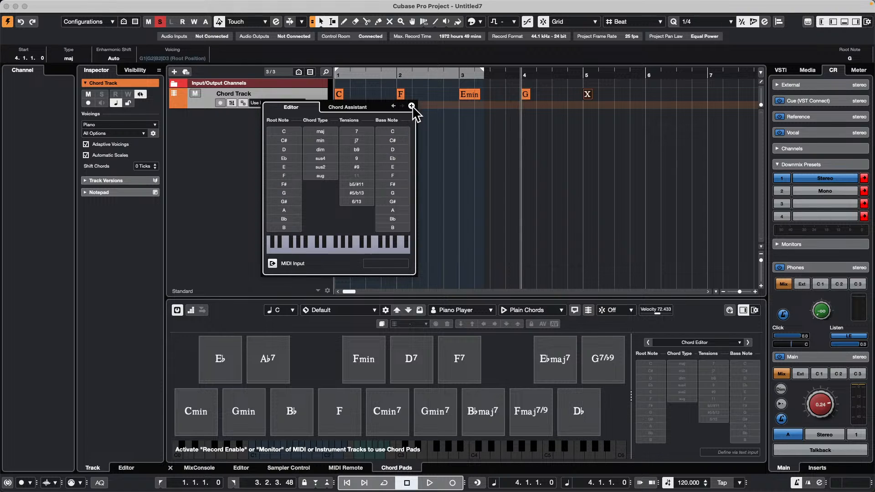
click(284, 131)
click(478, 169)
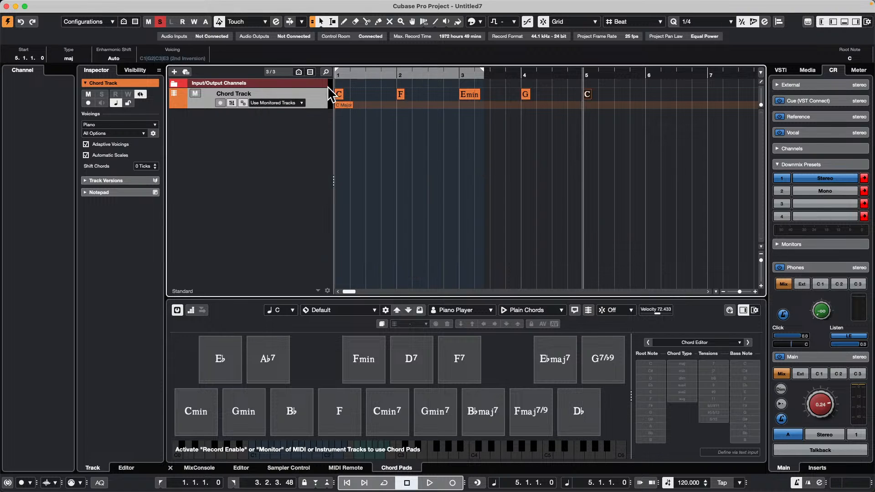
Step: Add an instrument track using Retrologue with Chord Pads as the MIDI input and Stereo output
right_click(259, 129)
click(309, 148)
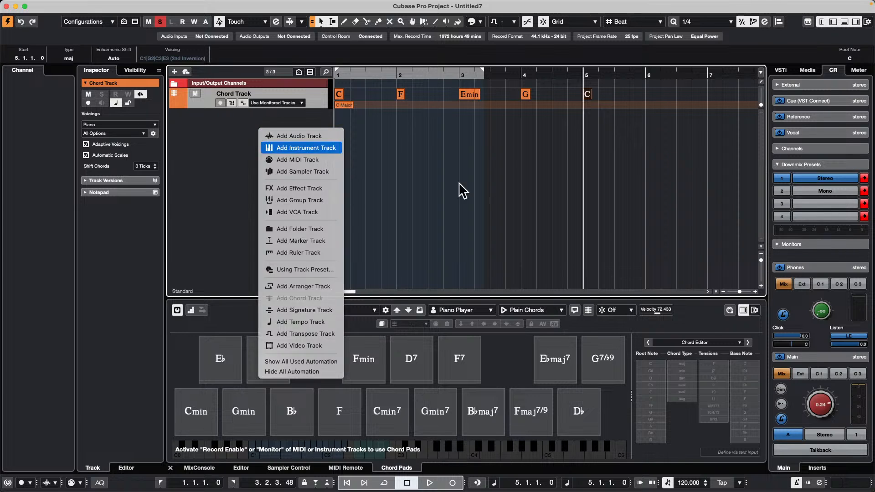
click(516, 161)
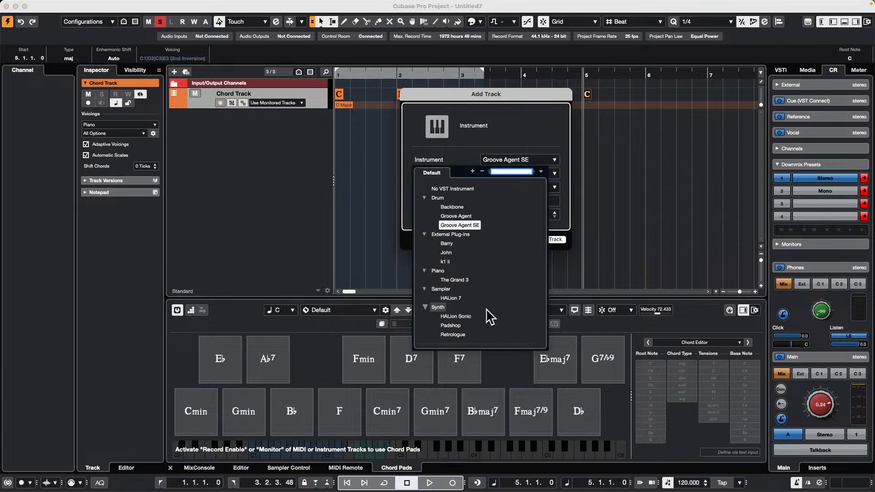
click(460, 318)
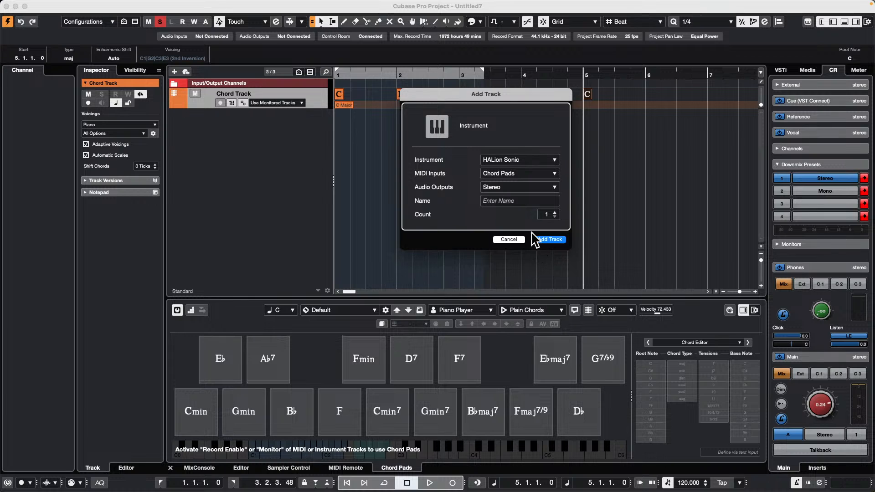
click(520, 160)
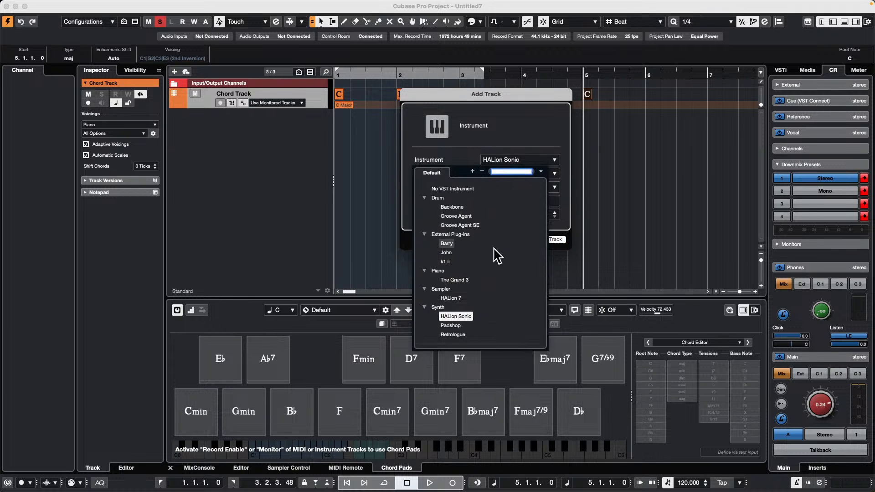
click(457, 335)
click(552, 240)
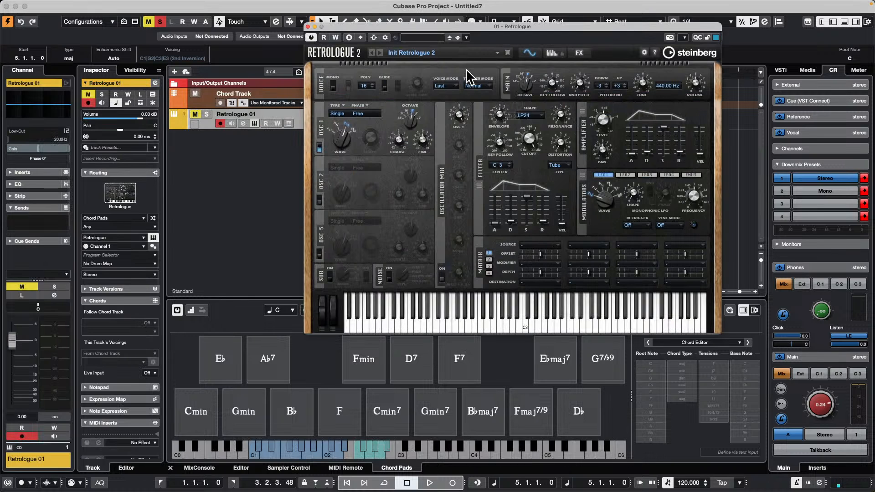
Step: Load the Cutter Bass preset from the Retrologue 1 library and unmute and solo the Retrologue track
click(413, 53)
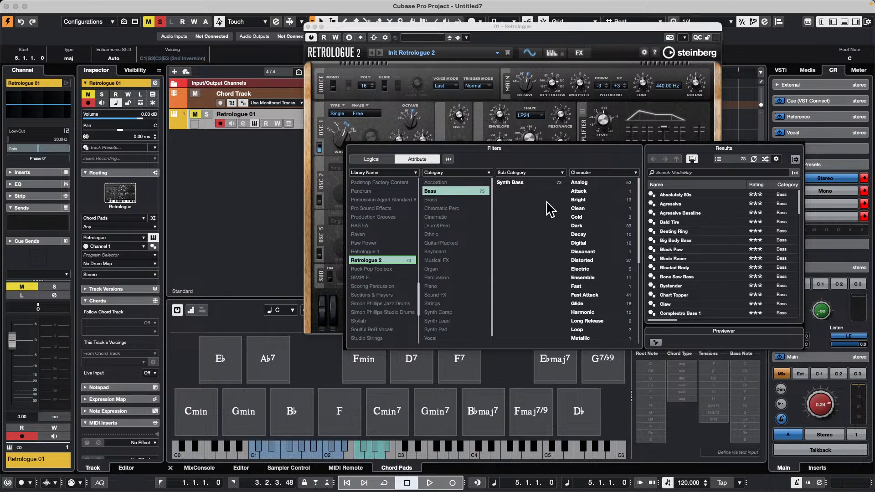
click(382, 252)
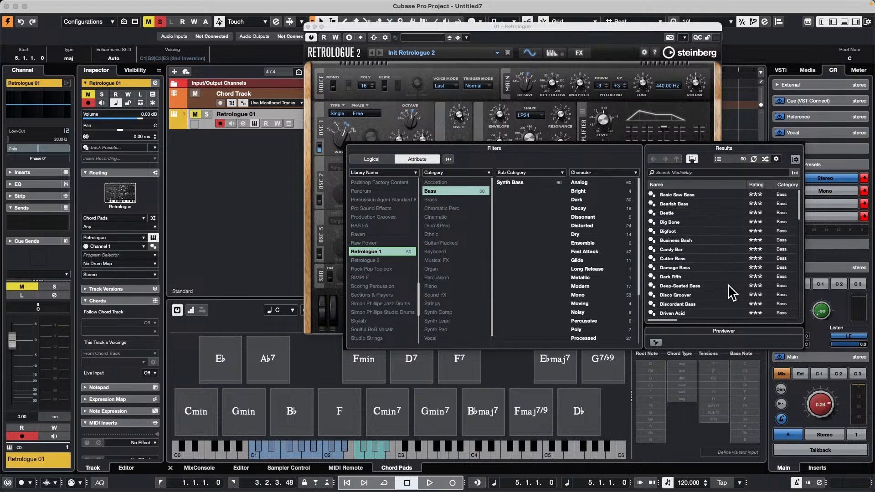
double_click(682, 259)
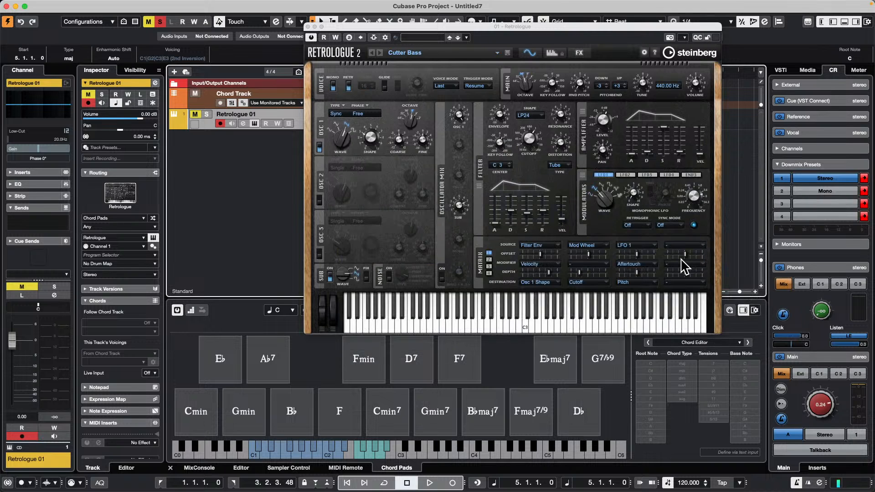
click(195, 114)
click(207, 114)
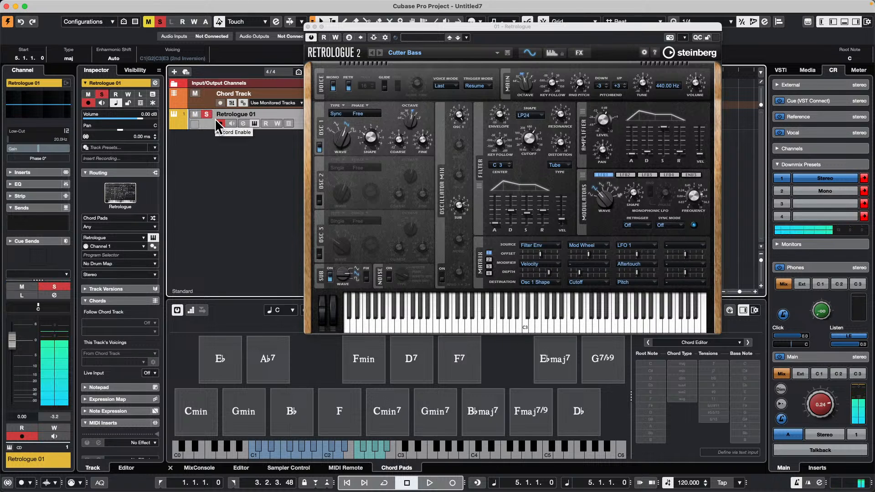
right_click(253, 142)
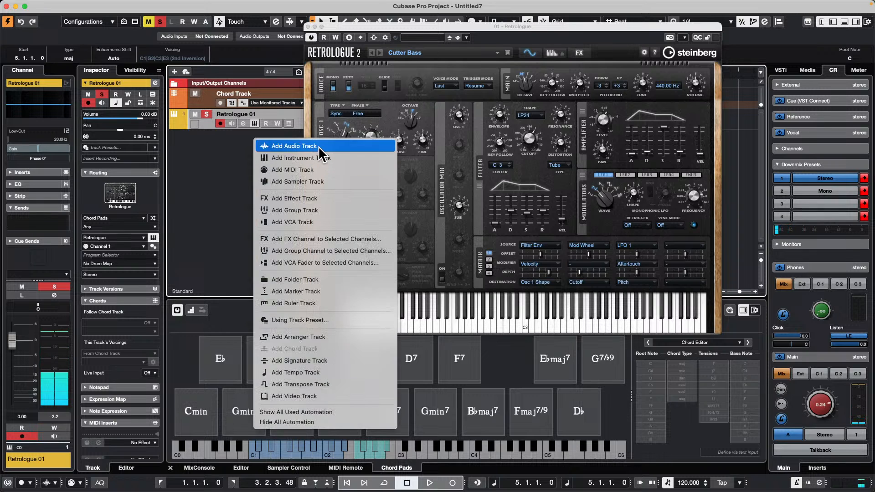
click(319, 157)
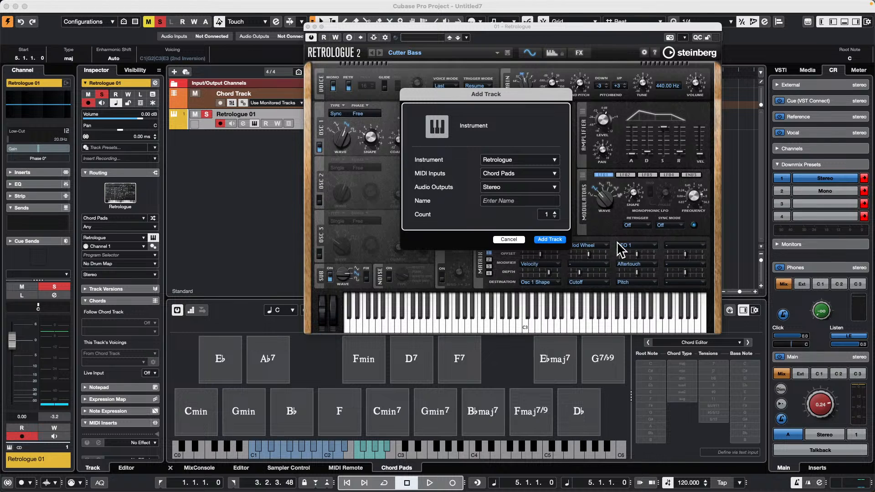
click(508, 240)
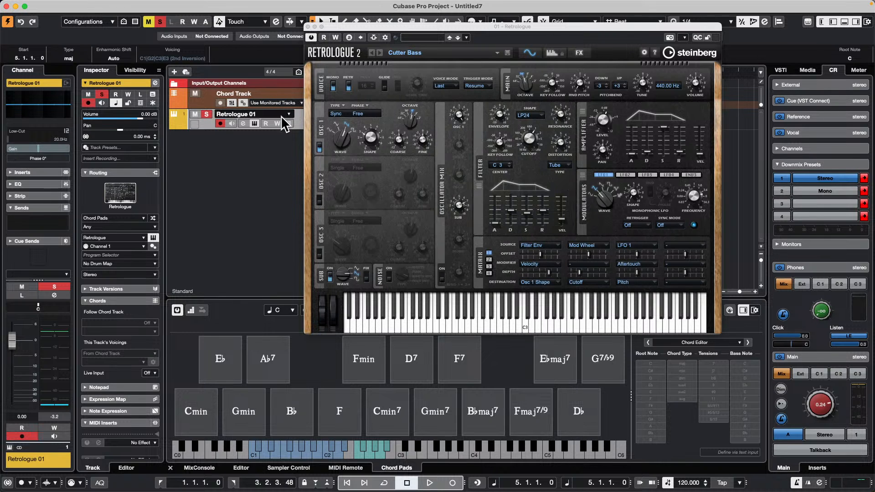
Step: Move the Retrologue window clear of the chord events and collapse the track's Routing section, leaving its Chords settings expanded
click(119, 129)
drag(349, 27, 505, 161)
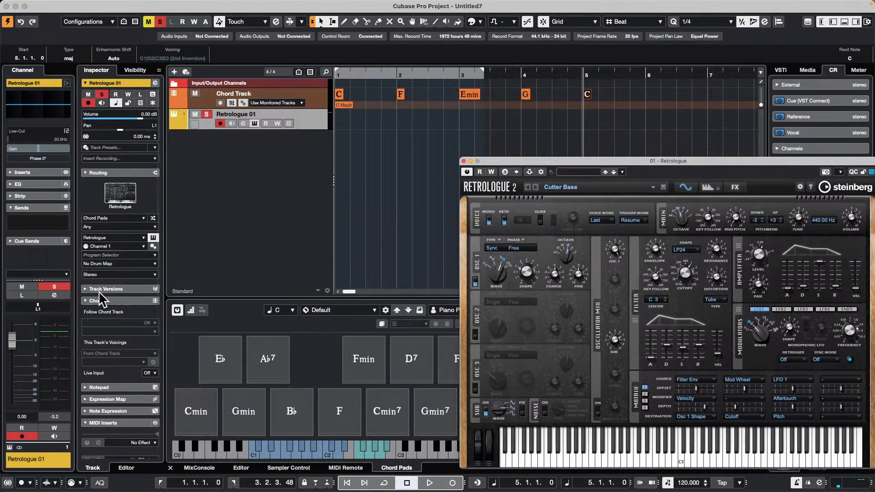
click(156, 325)
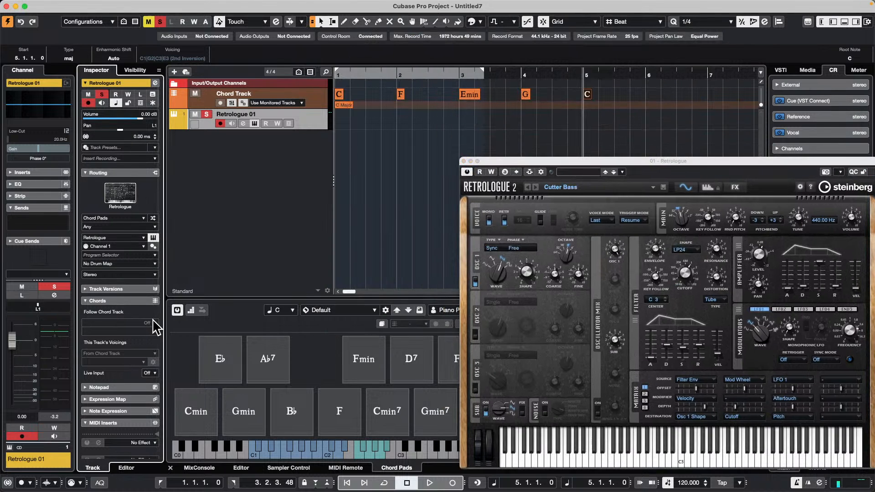
click(96, 301)
click(120, 174)
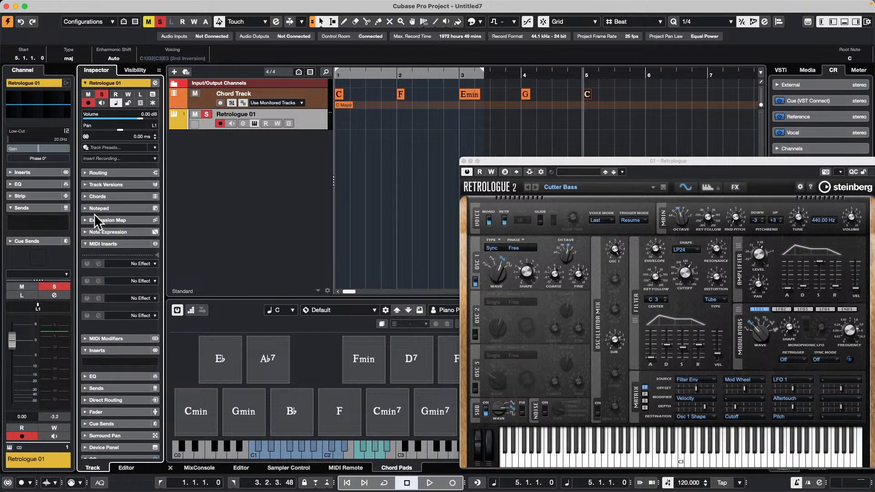
click(112, 197)
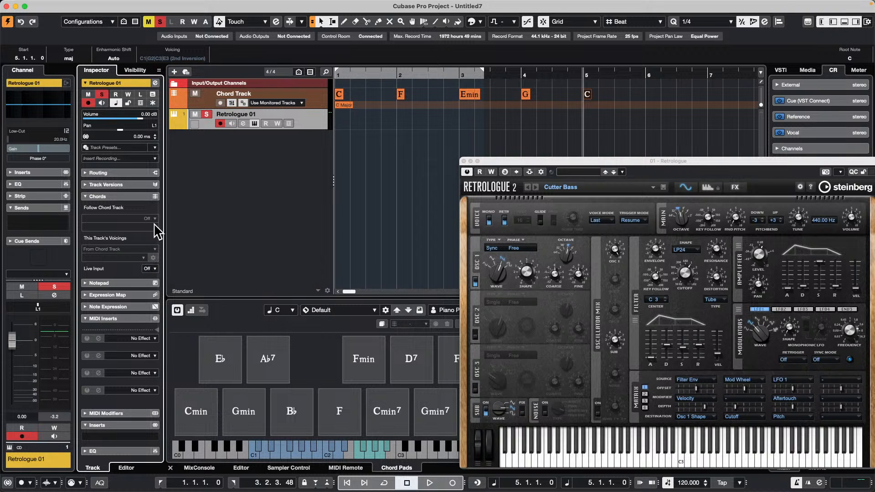
Step: Route the Chord Track to the Retrologue 01 track and play the chords from bar 1
click(221, 123)
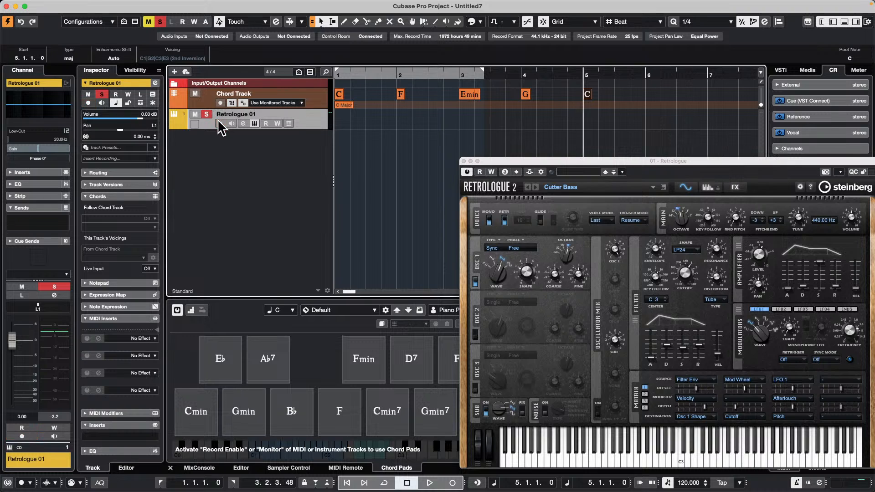
click(208, 115)
click(314, 97)
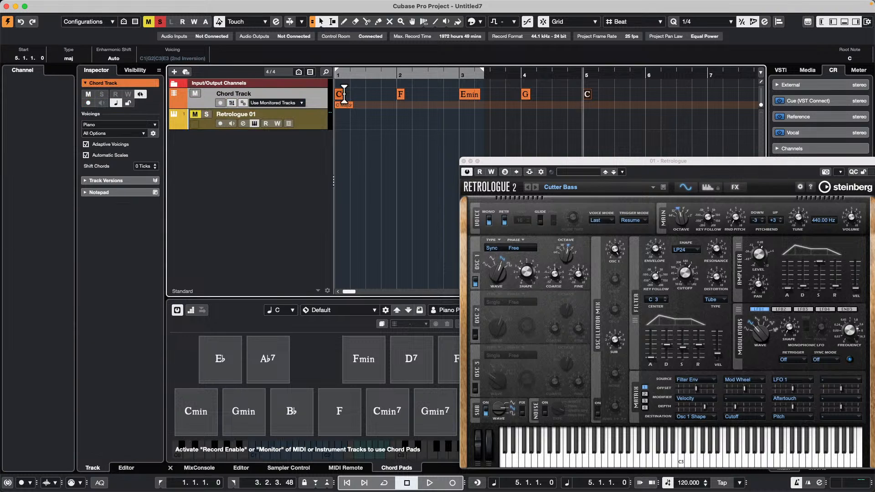
drag(361, 75, 278, 76)
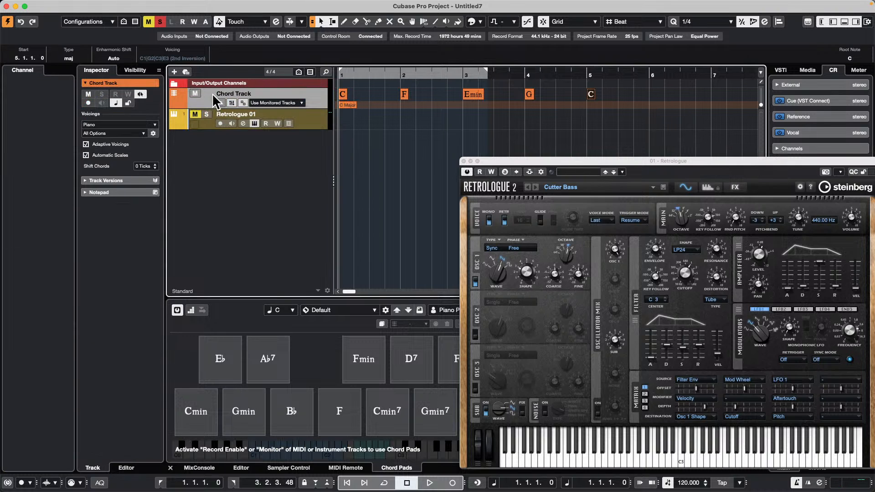
click(280, 103)
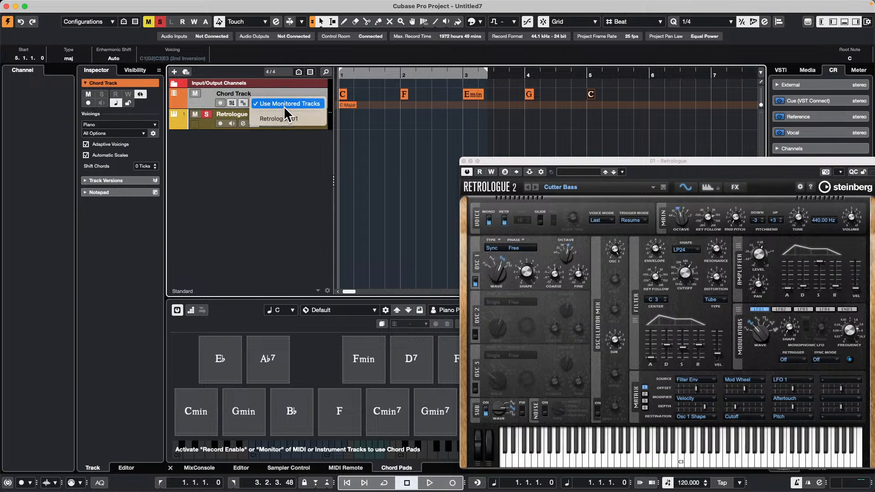
click(287, 118)
key(space)
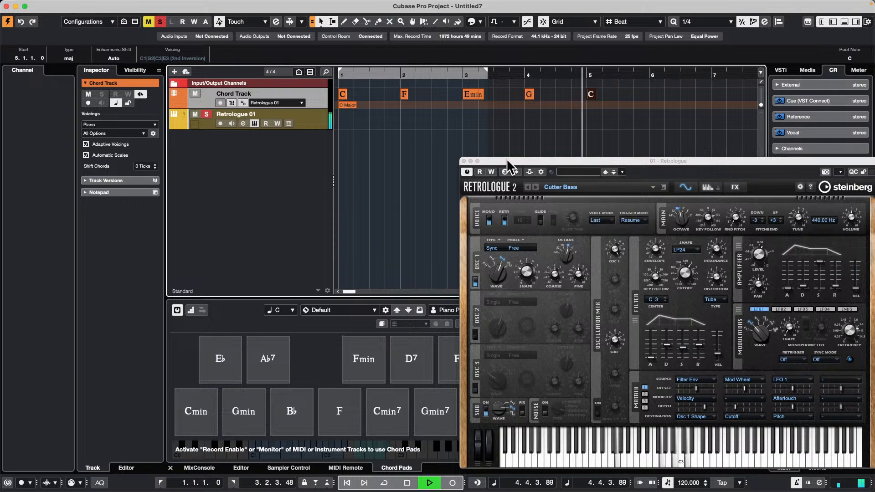
Step: Select the Retrologue 01 track, show its Chords settings and widen the Inspector
click(319, 132)
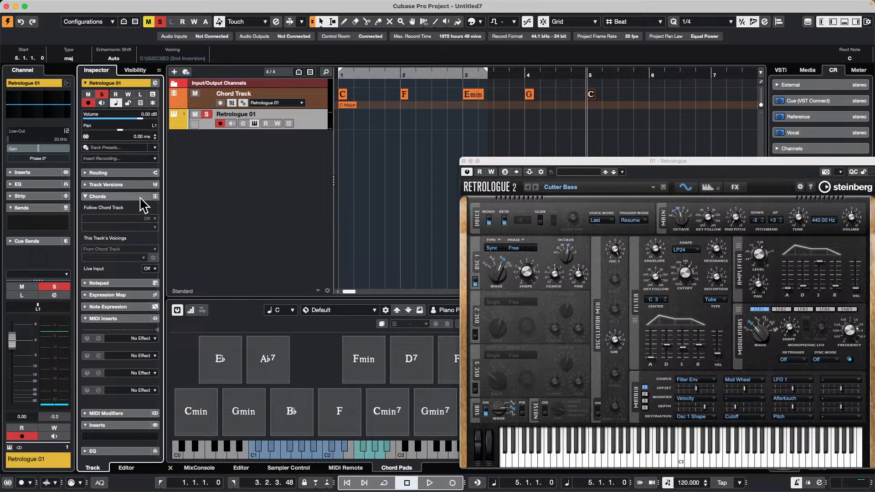
click(86, 196)
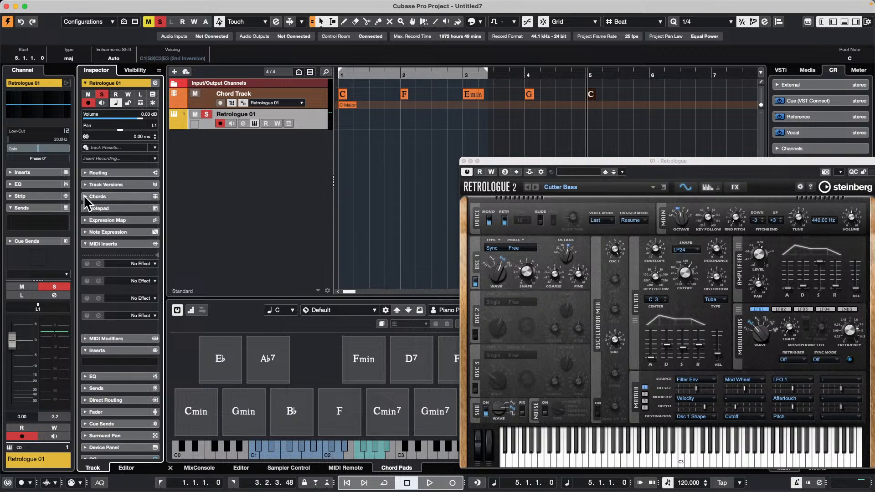
click(310, 127)
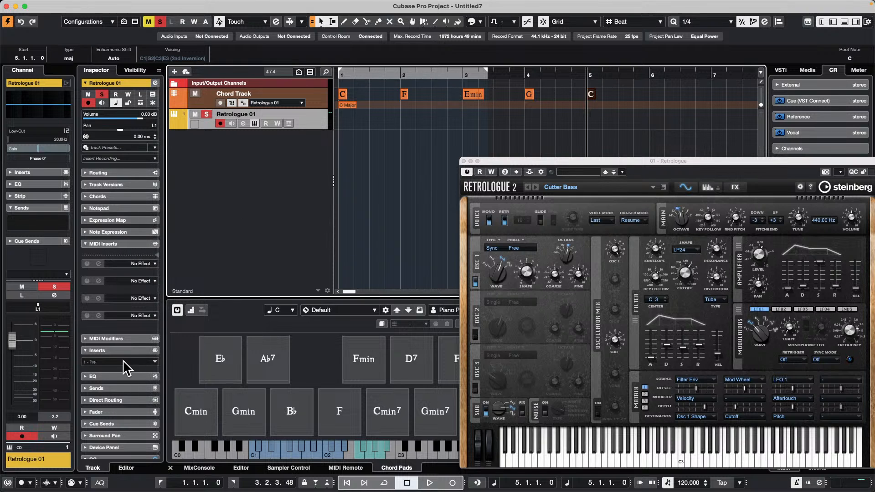
click(132, 197)
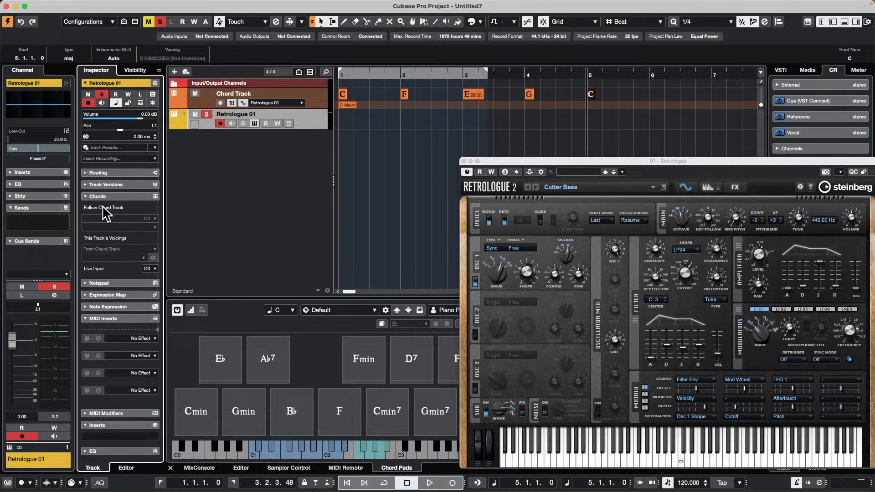
right_click(146, 218)
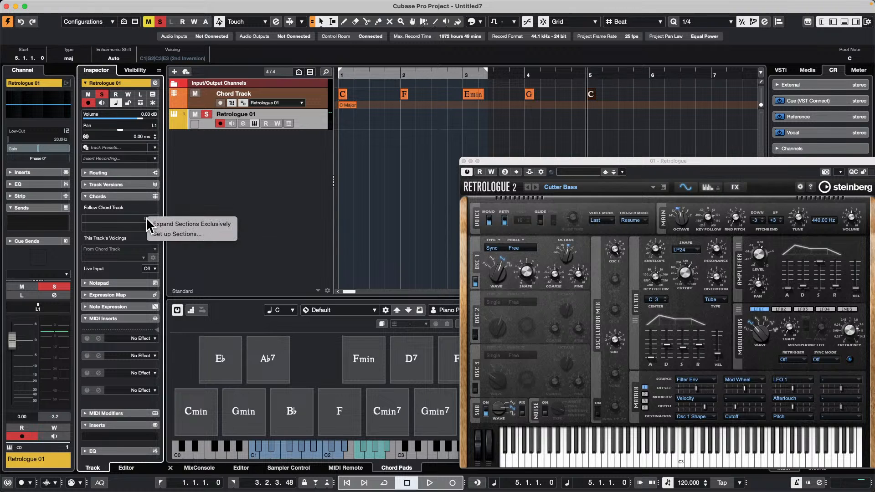
click(267, 222)
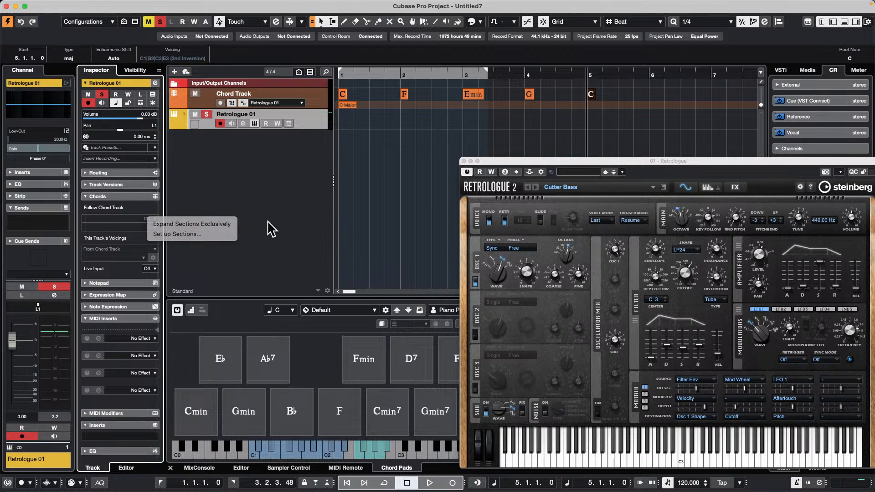
drag(164, 253, 261, 251)
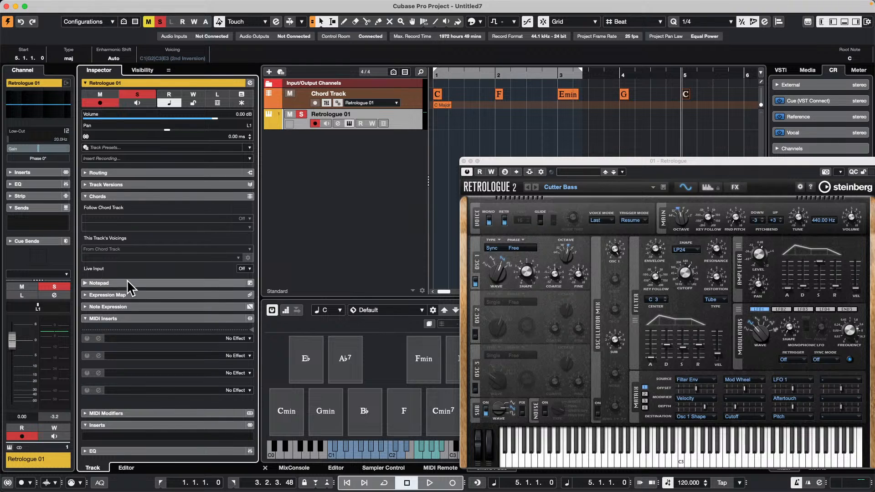
Step: Try the Chords option for the Retrologue 01 track's Live Input and switch it back to Off
click(245, 269)
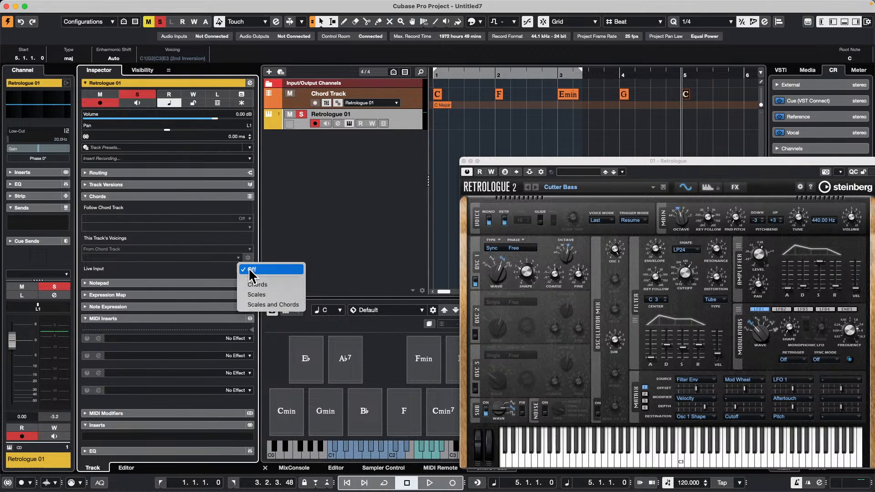
click(272, 285)
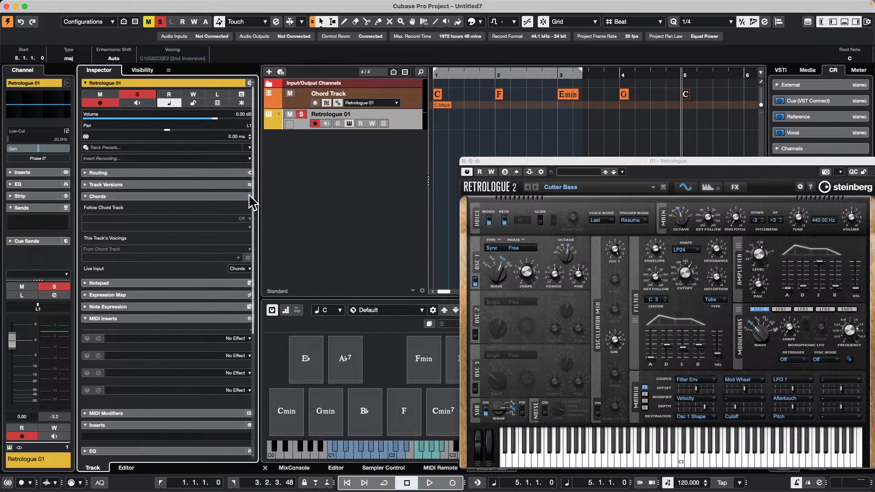
click(242, 269)
click(277, 269)
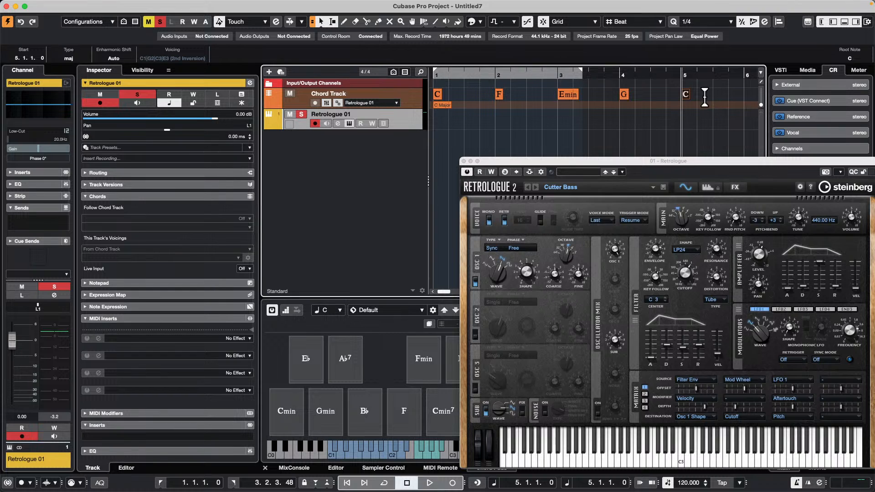
Step: Convert the Chord Track events to a MIDI part on the Retrologue 01 track with Chords to MIDI
mouse_move(17, 3)
click(80, 6)
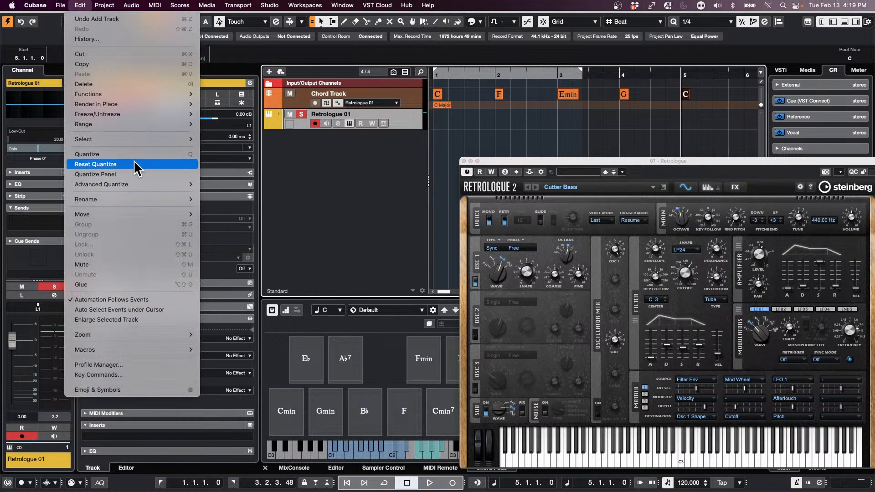
mouse_move(105, 5)
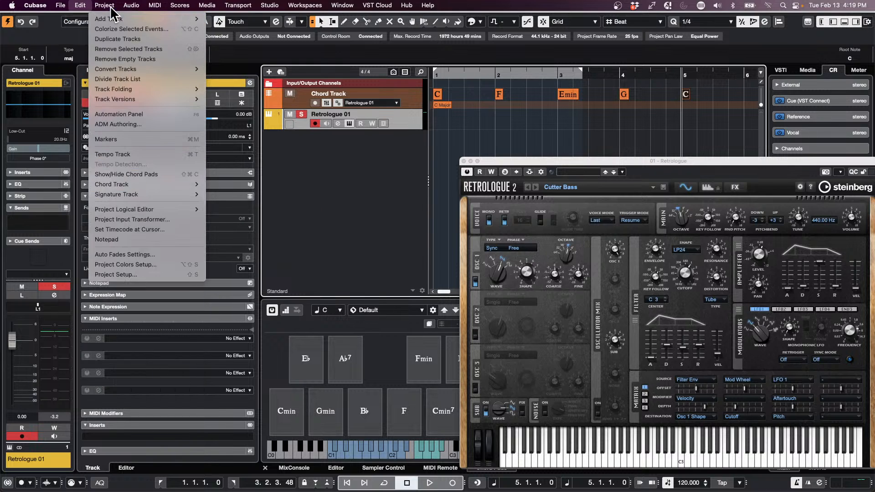
mouse_move(131, 189)
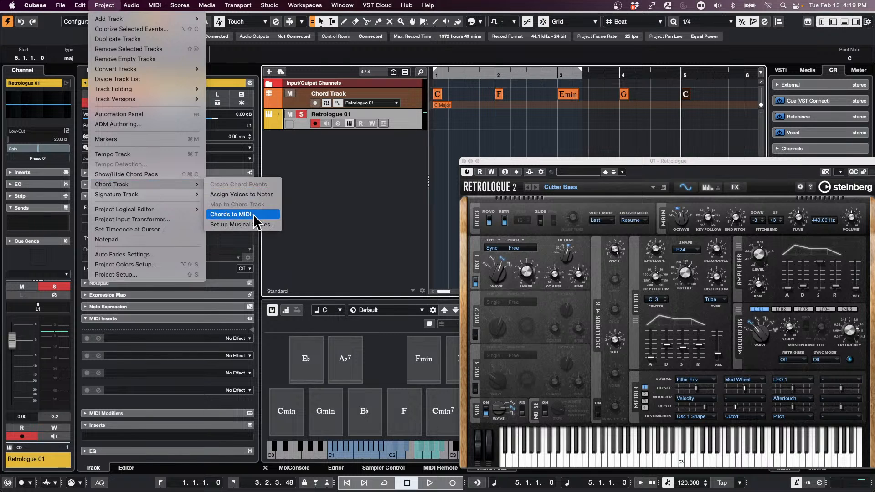
click(246, 214)
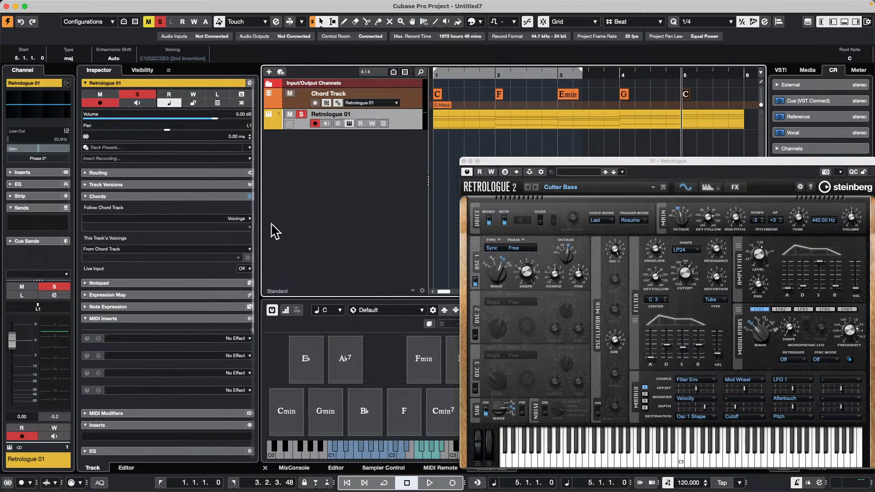
Step: Set the Retrologue 01 track's Follow Chord Track mode to Root Notes
click(249, 221)
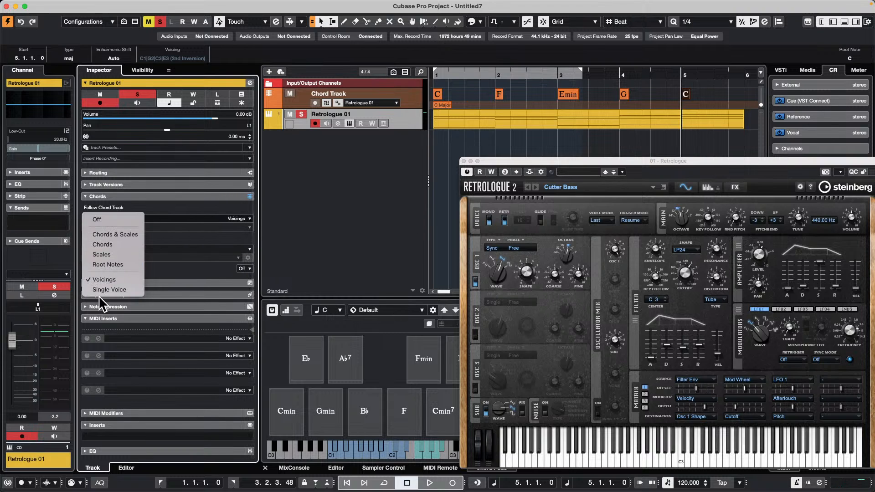
click(475, 126)
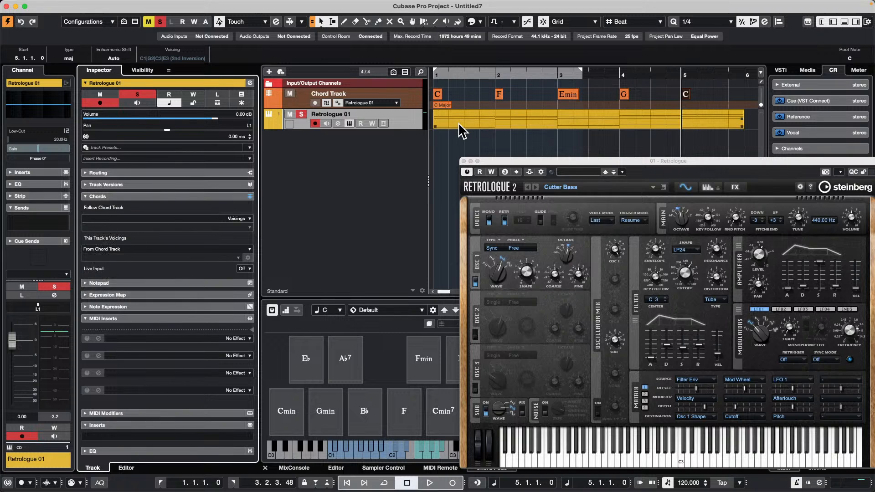
click(243, 220)
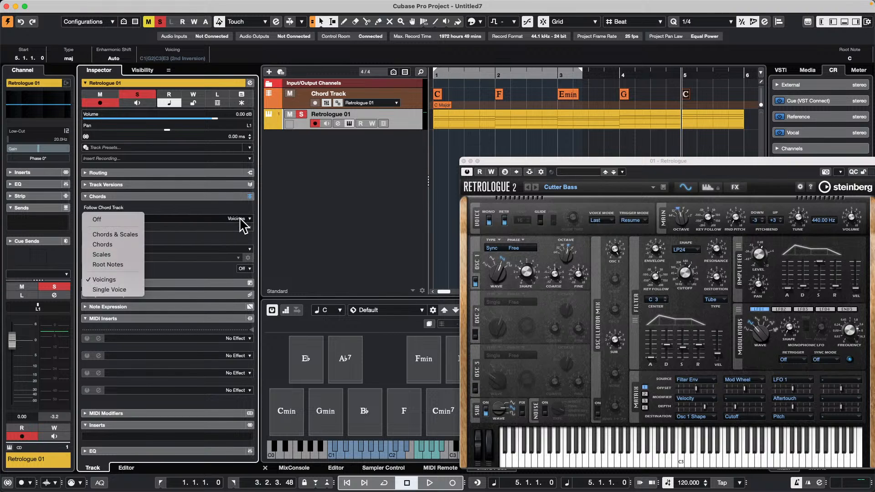
click(120, 264)
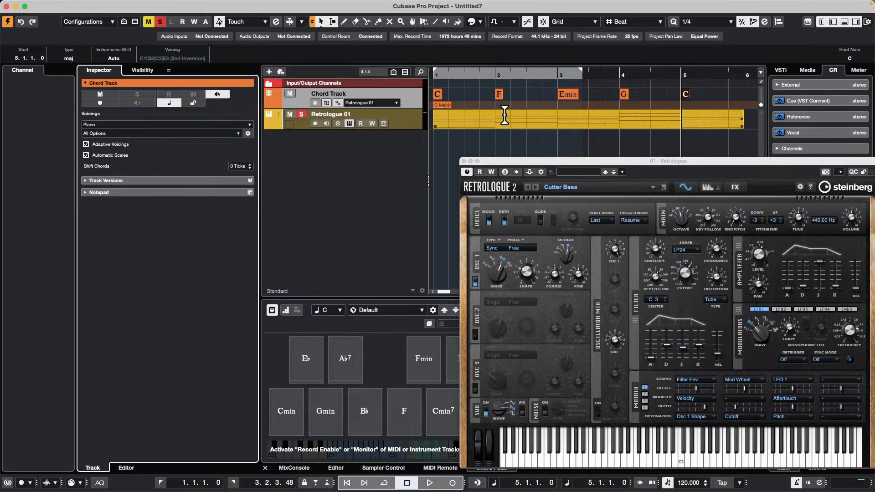
Step: Erase the chord MIDI part from the Retrologue 01 track
right_click(466, 132)
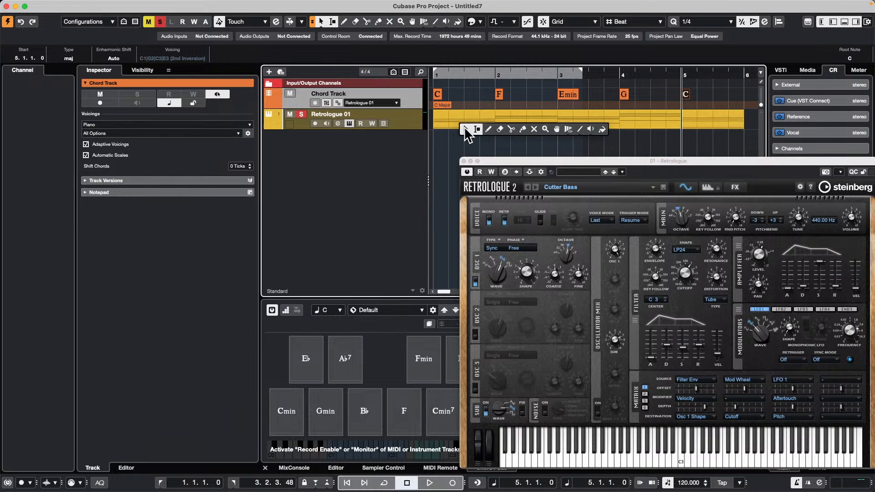
click(500, 129)
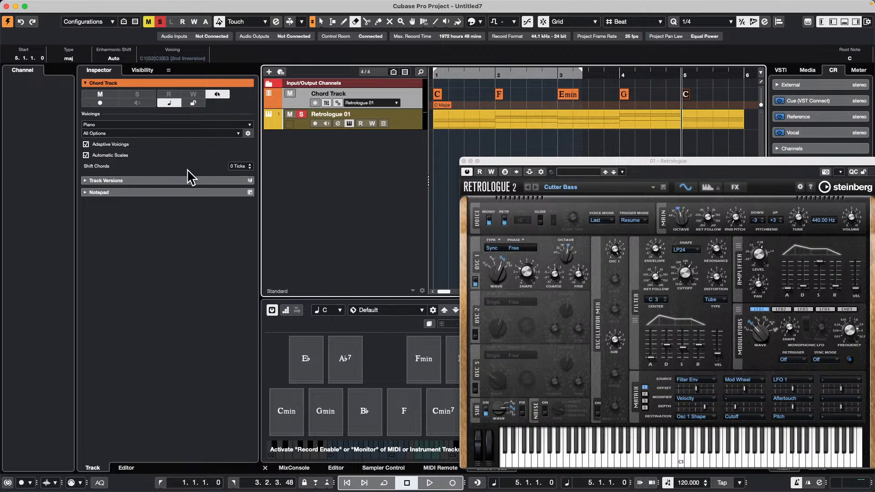
click(162, 82)
click(162, 82)
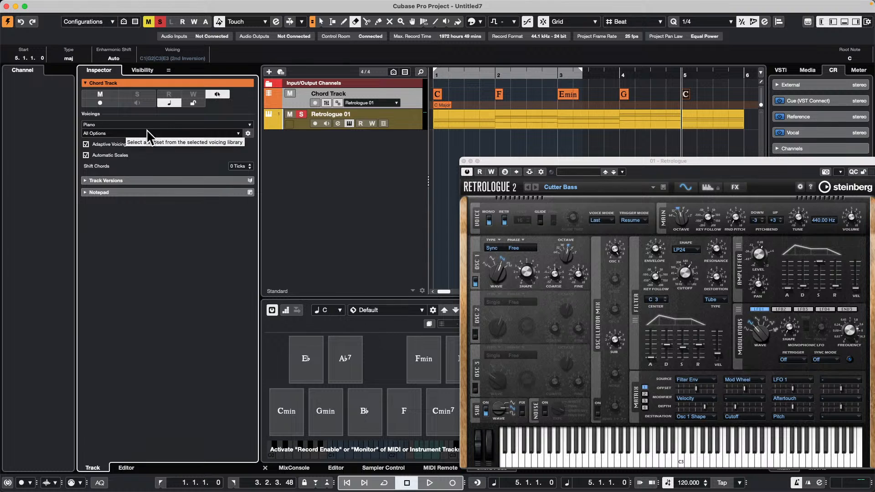
click(413, 117)
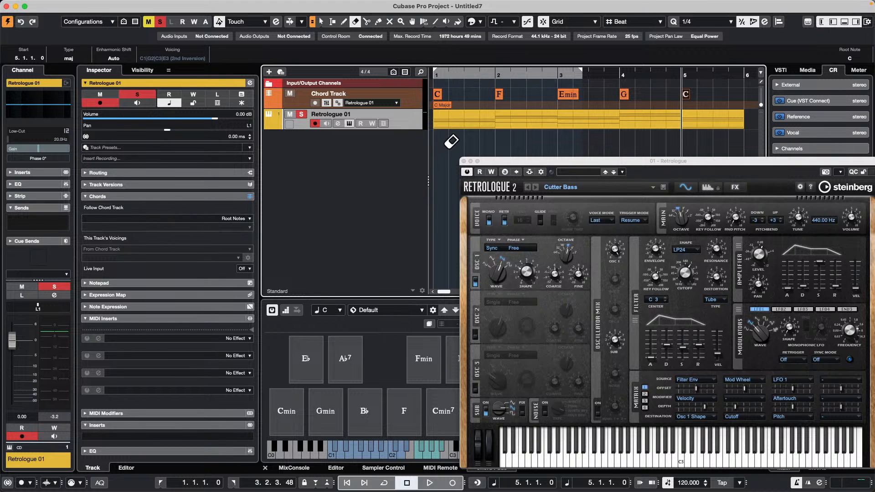
click(449, 117)
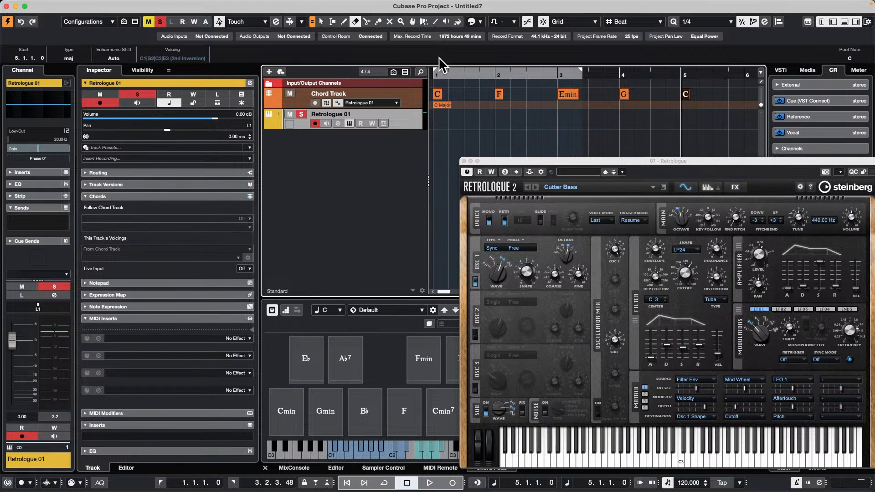
Step: Draw an empty MIDI part on the Retrologue 01 track from bar 1 to position 10.4.1
right_click(454, 127)
click(456, 127)
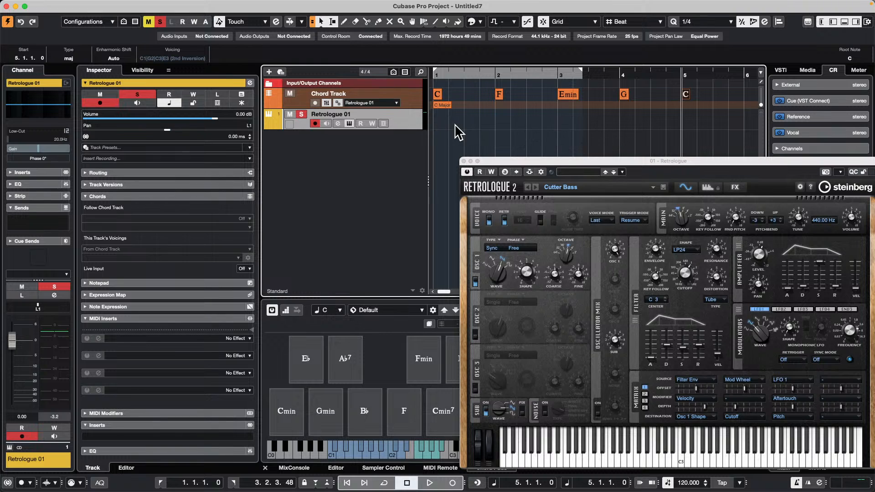
right_click(450, 127)
click(474, 126)
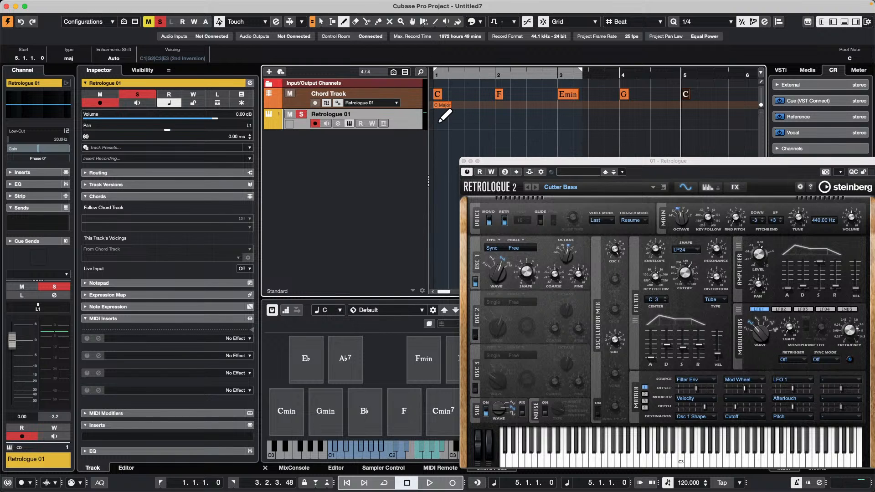
mouse_move(434, 117)
mouse_down()
mouse_move(742, 121)
mouse_move(802, 134)
mouse_up()
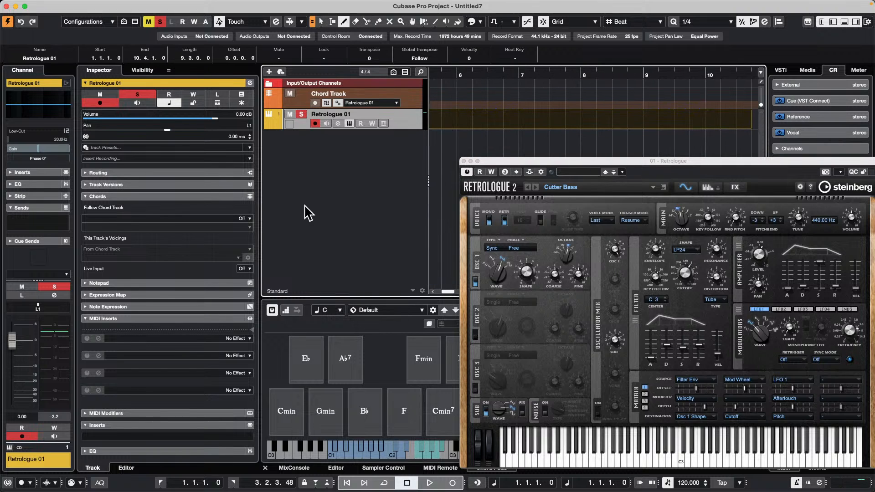
Step: Make the Retrologue 01 track follow the Chord Track's Root Notes, synchronizing track data first with the known chord C maj
click(243, 218)
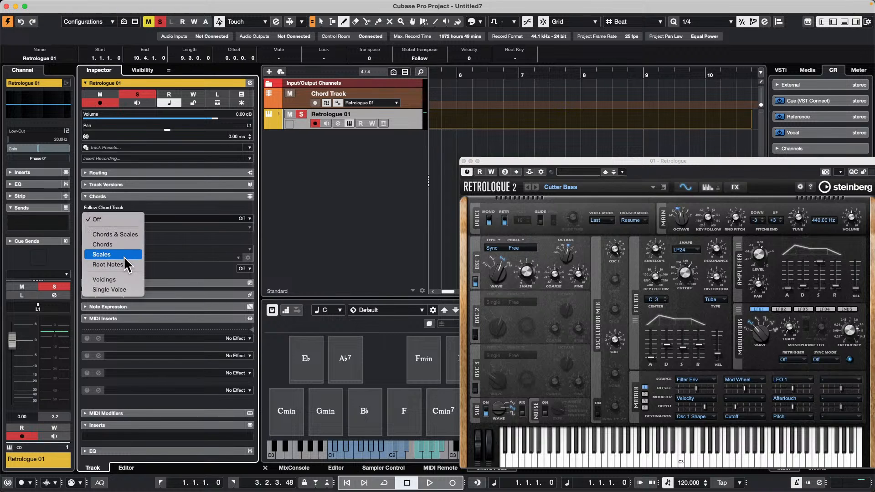
click(114, 264)
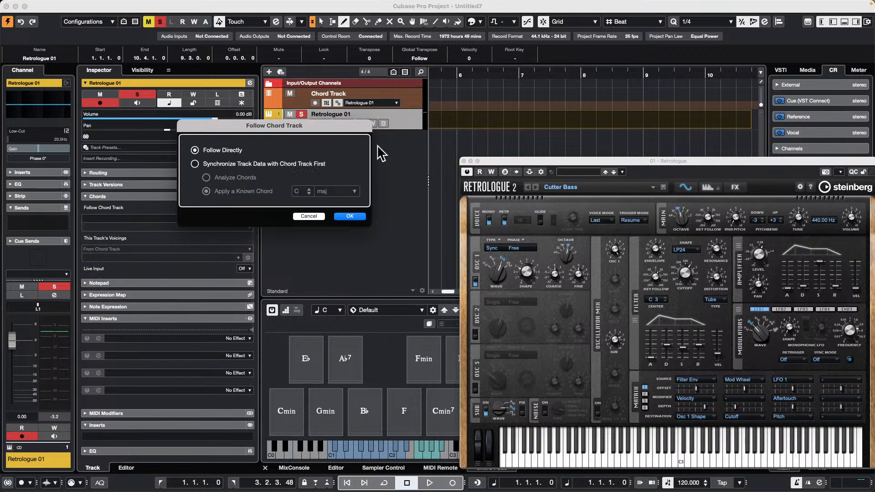
click(195, 164)
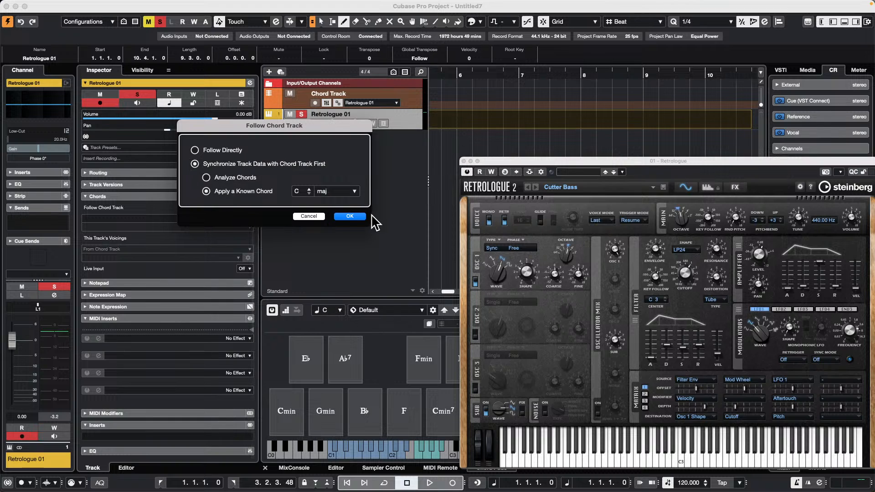
click(347, 217)
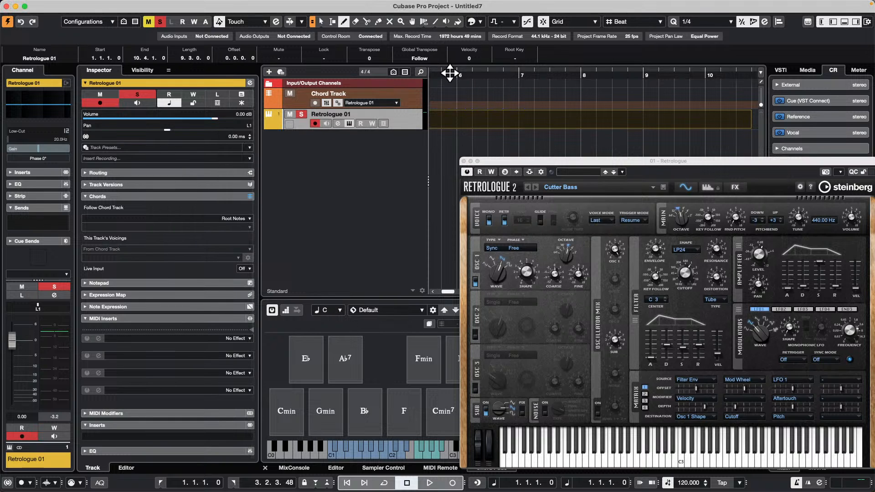
key(Home)
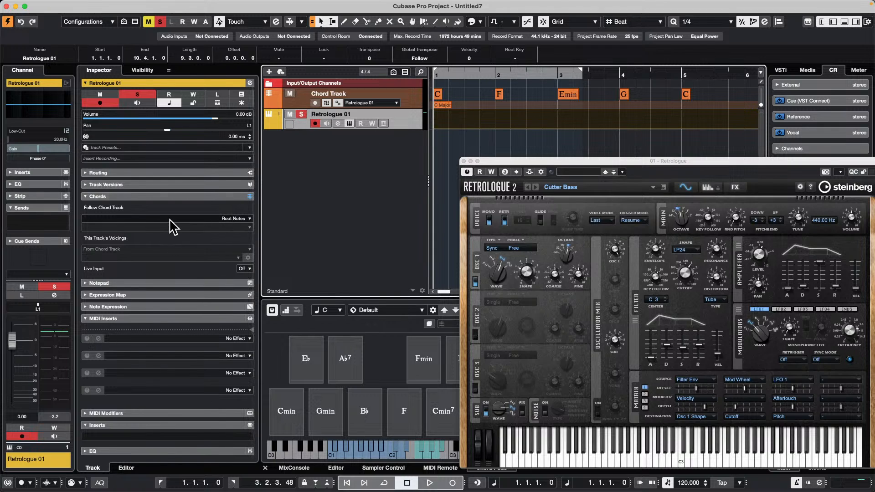
click(246, 220)
click(132, 268)
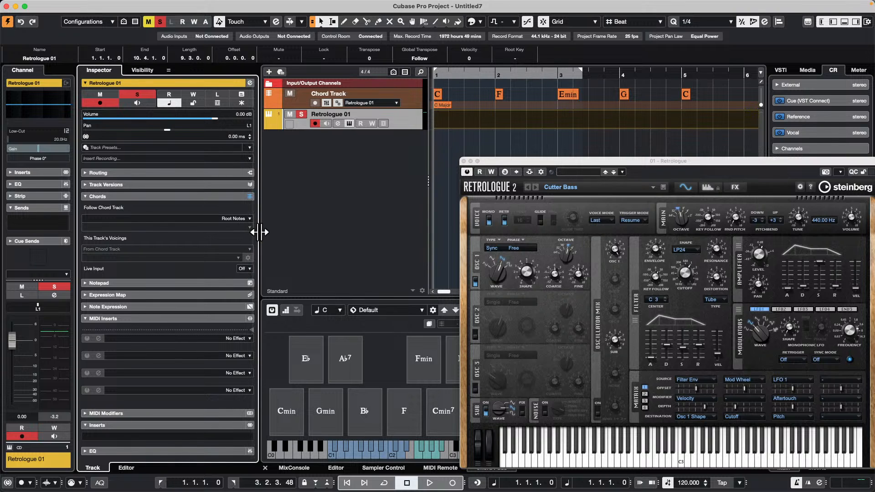
Step: Narrow the Inspector and examine the send slot options in the Retrologue 01 channel settings
drag(256, 235, 171, 231)
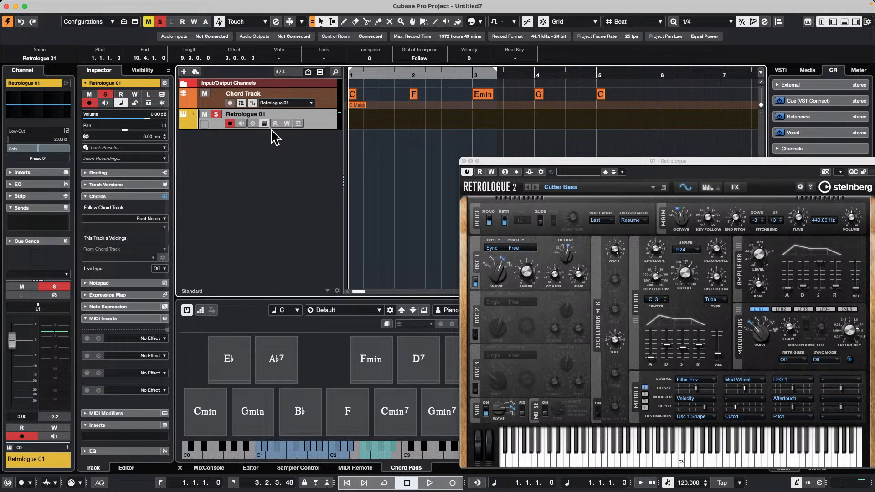
click(253, 123)
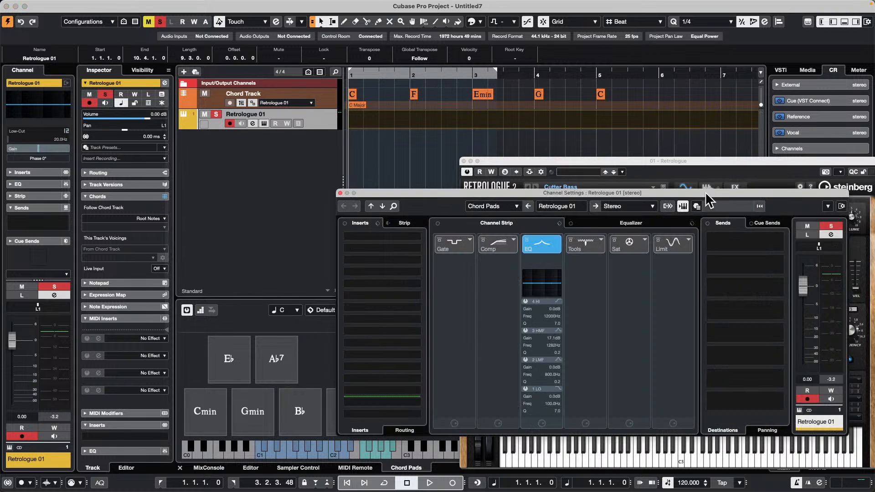
drag(705, 193, 506, 126)
right_click(563, 172)
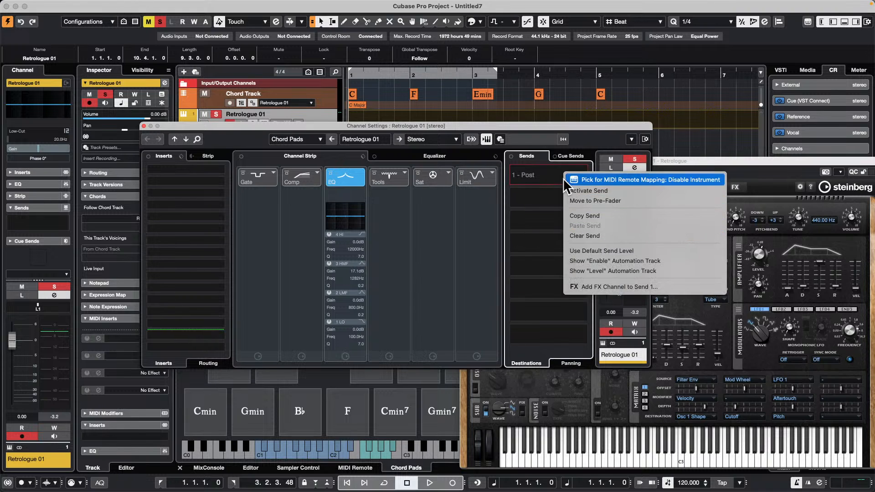
click(538, 163)
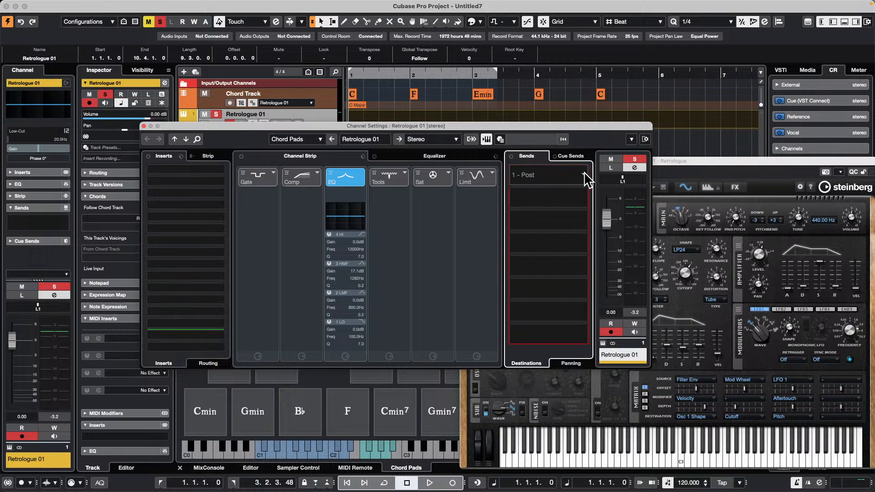
click(552, 176)
click(396, 211)
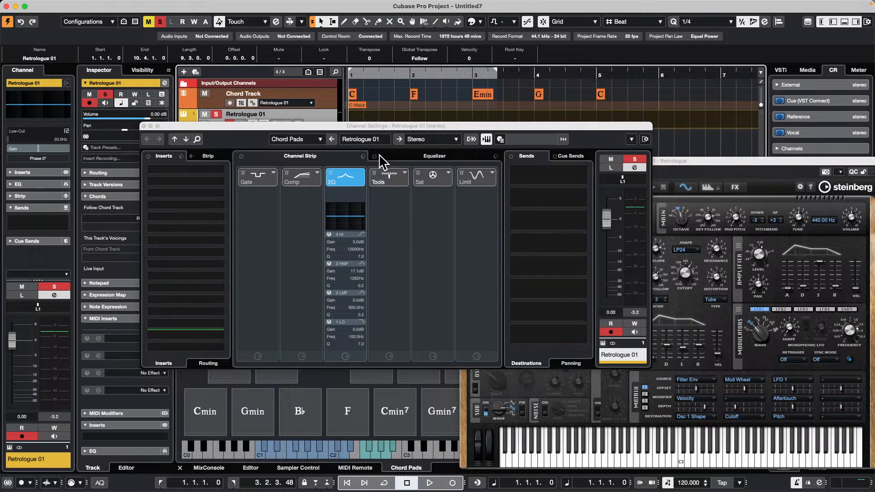
drag(427, 126, 449, 255)
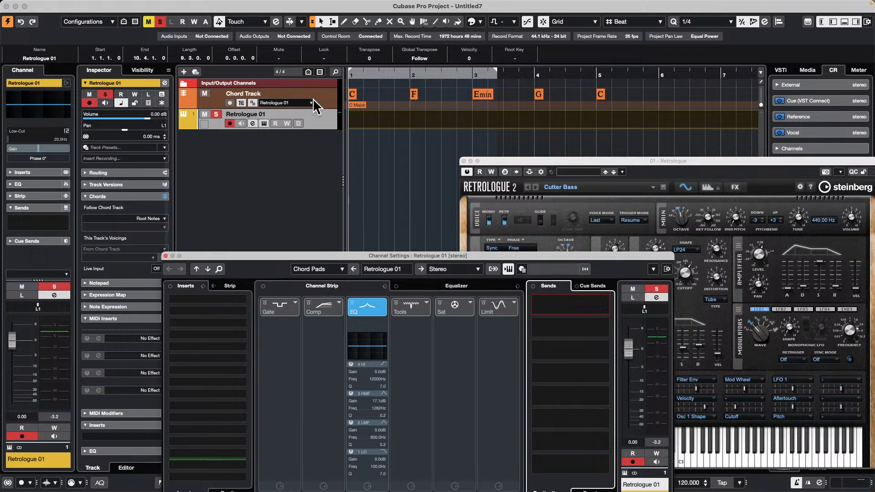
Step: Add an FX channel track with the REVerence effect to the project
right_click(310, 122)
mouse_move(366, 126)
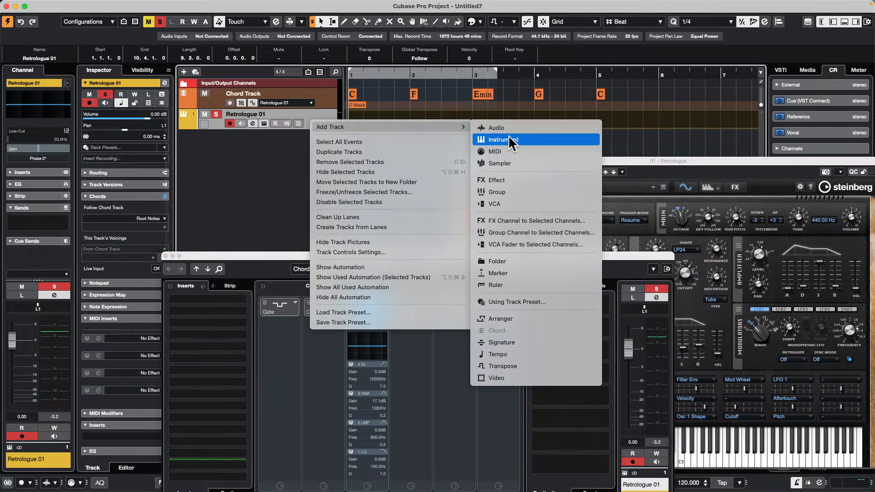
click(533, 179)
click(549, 242)
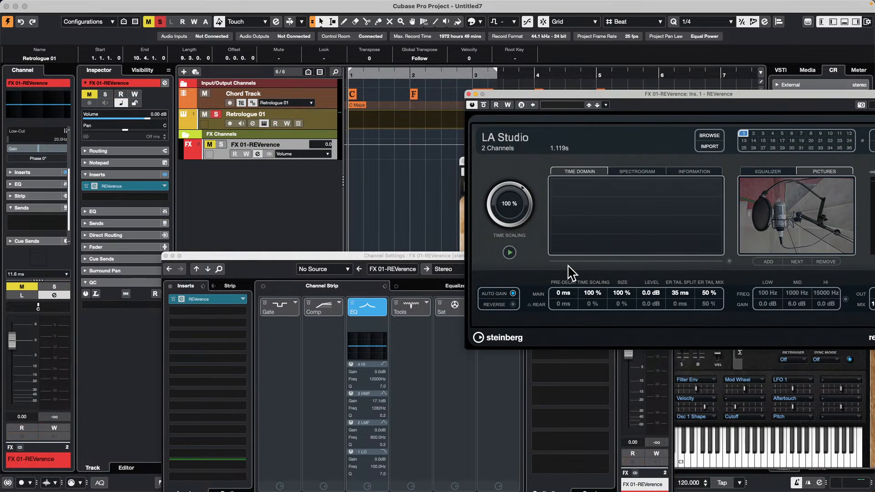
drag(384, 257, 391, 72)
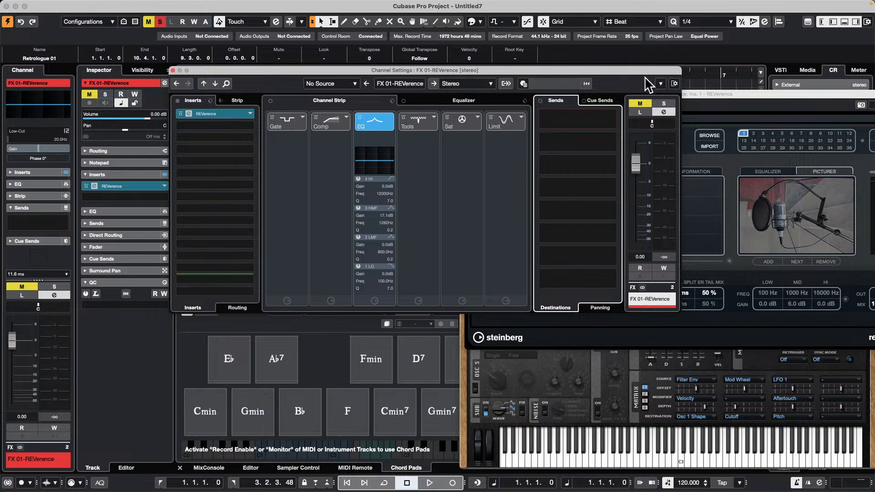
drag(356, 73, 667, 118)
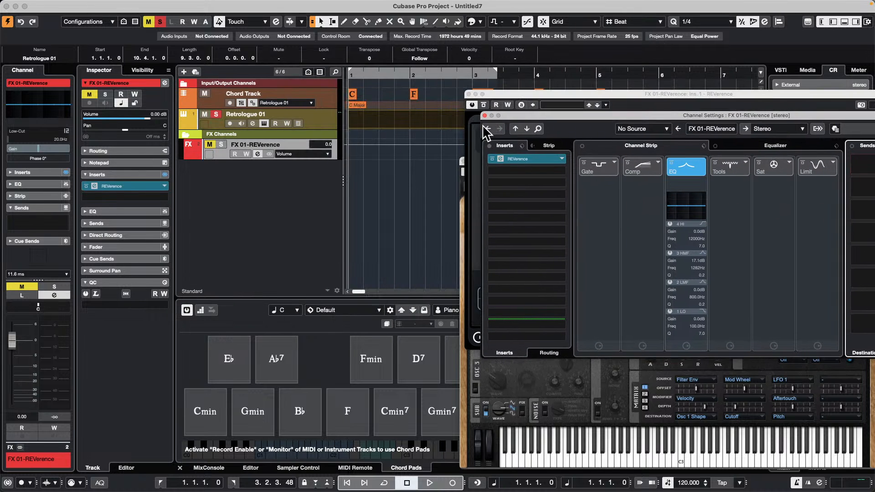
Step: In the FX 01-REVerence channel equalizer's Pre section, switch the phase to 180° and back to 0°
click(223, 152)
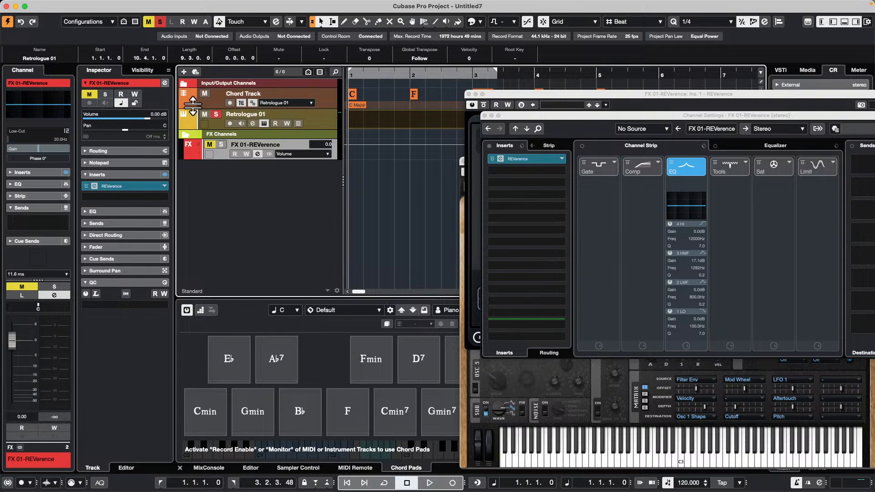
click(165, 82)
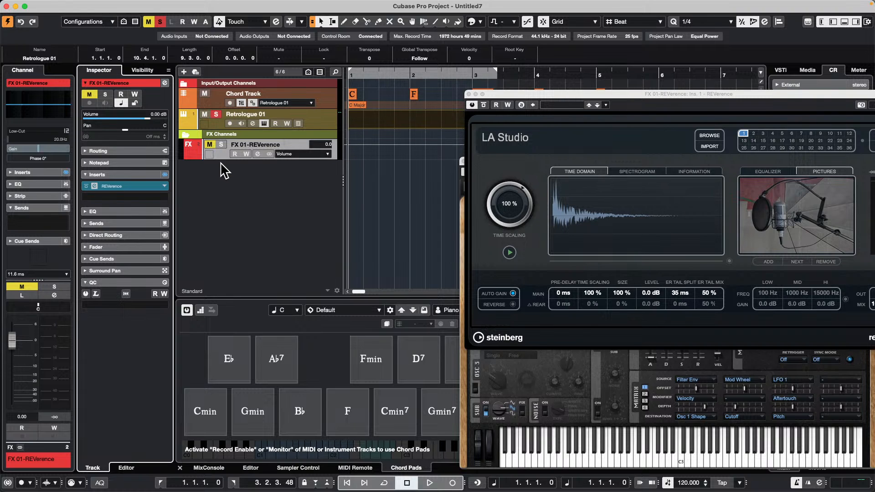
click(259, 154)
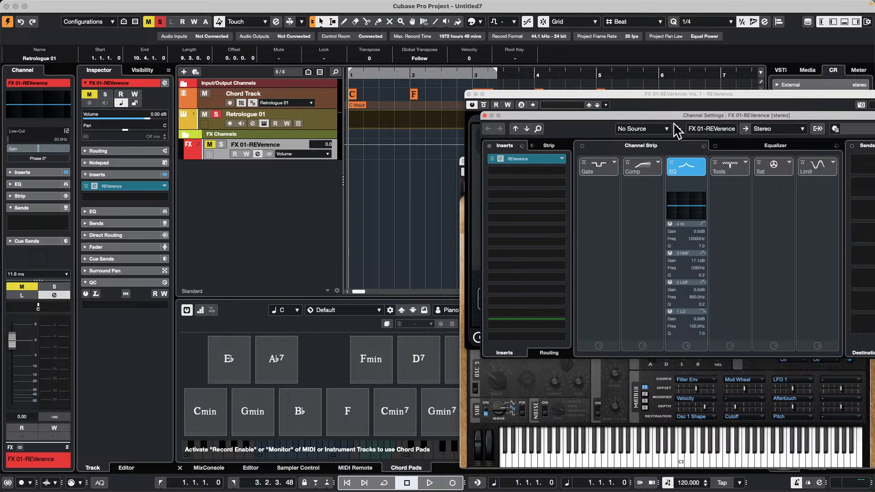
click(758, 147)
click(610, 341)
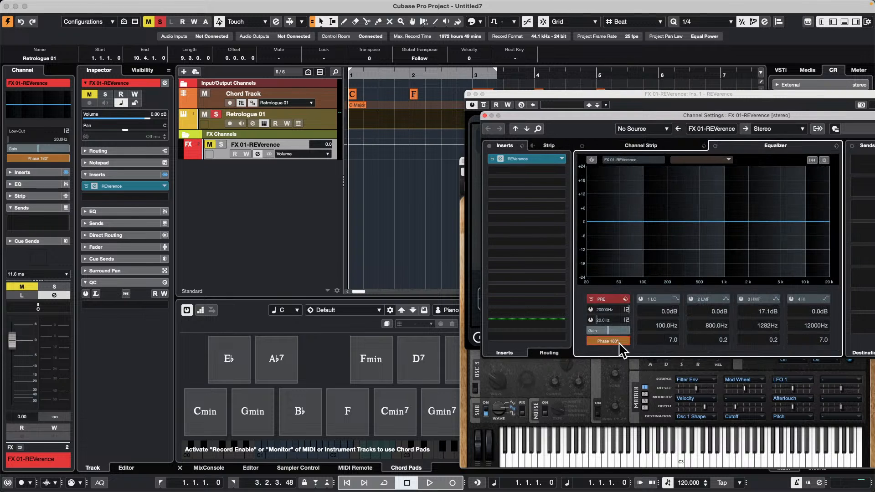
click(619, 344)
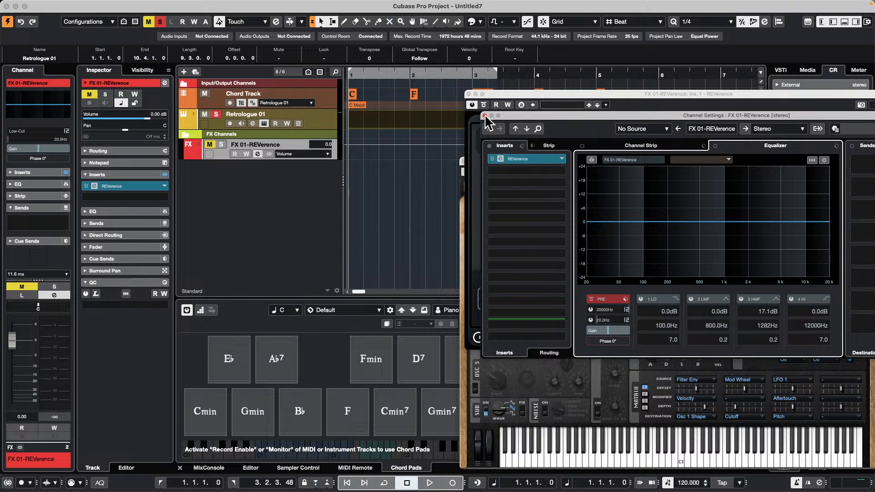
Step: Close the FX channel settings, the REVerence window and the Retrologue window
click(484, 116)
click(468, 93)
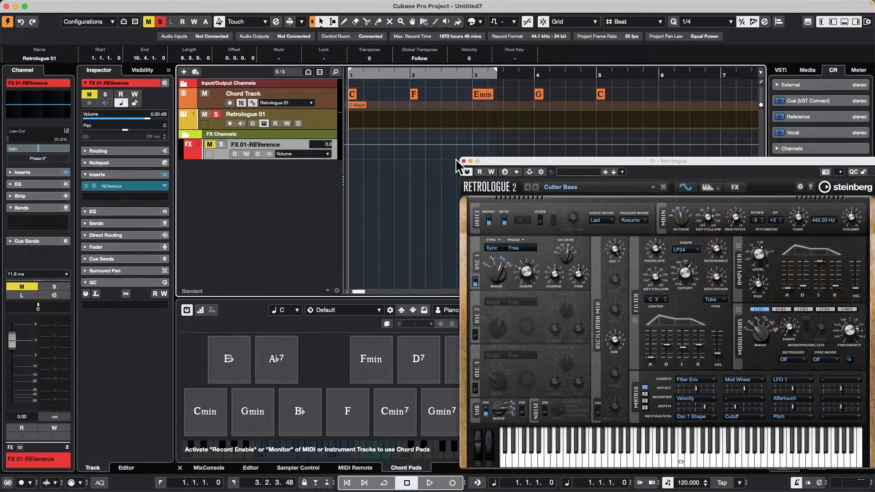
click(463, 161)
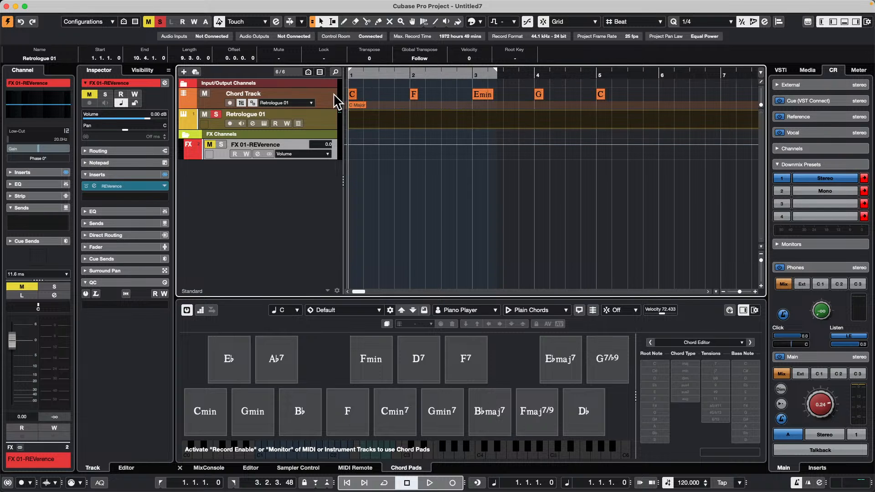
Step: Open the recent project Feel Good c7.cpr and activate it
click(60, 5)
mouse_move(129, 214)
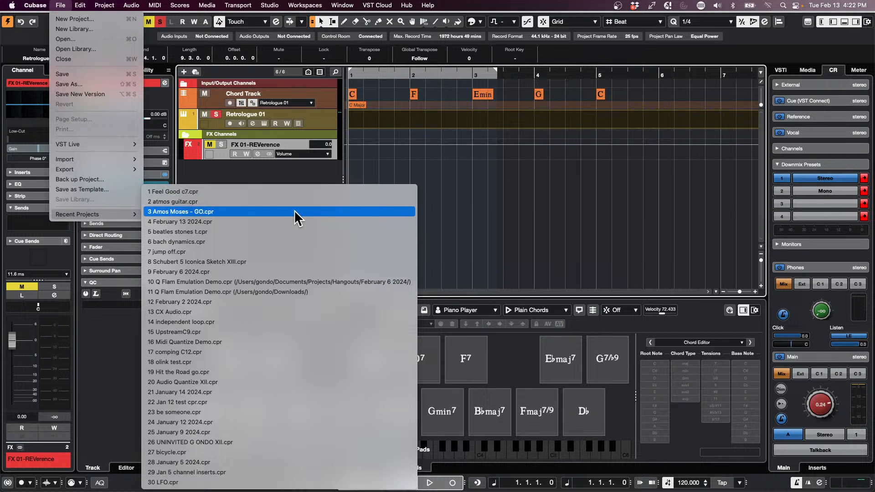
click(299, 192)
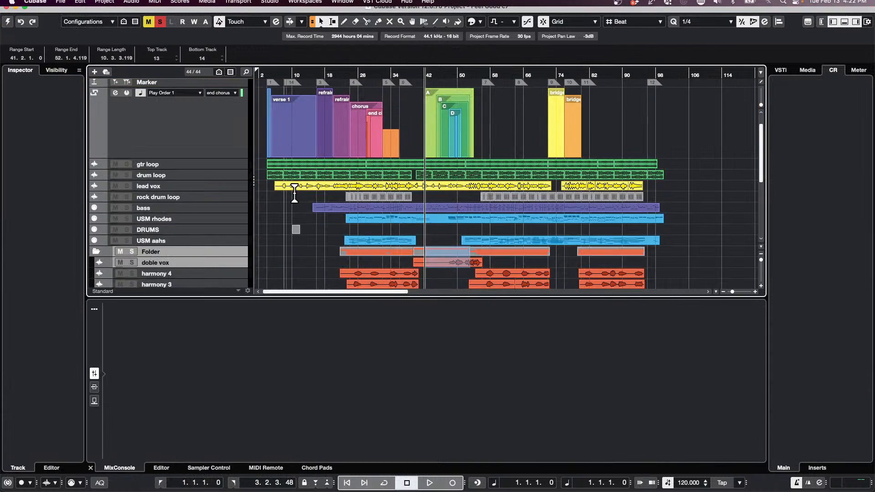
right_click(630, 139)
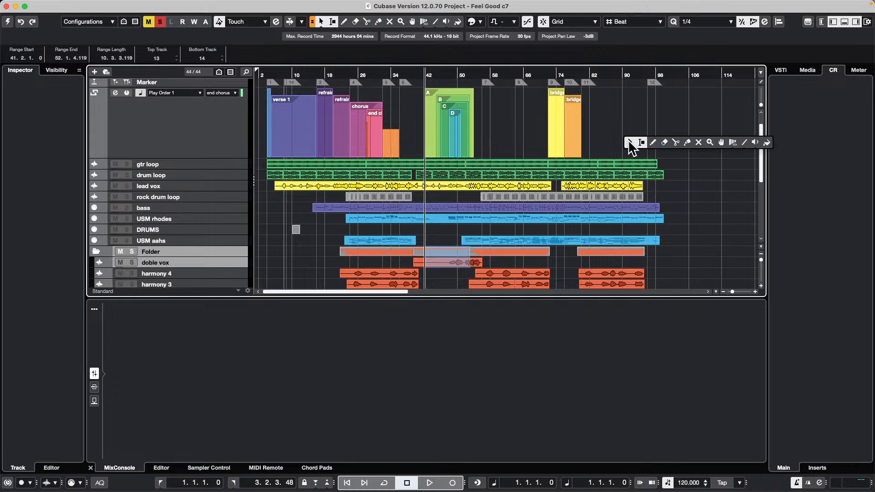
click(581, 132)
click(8, 22)
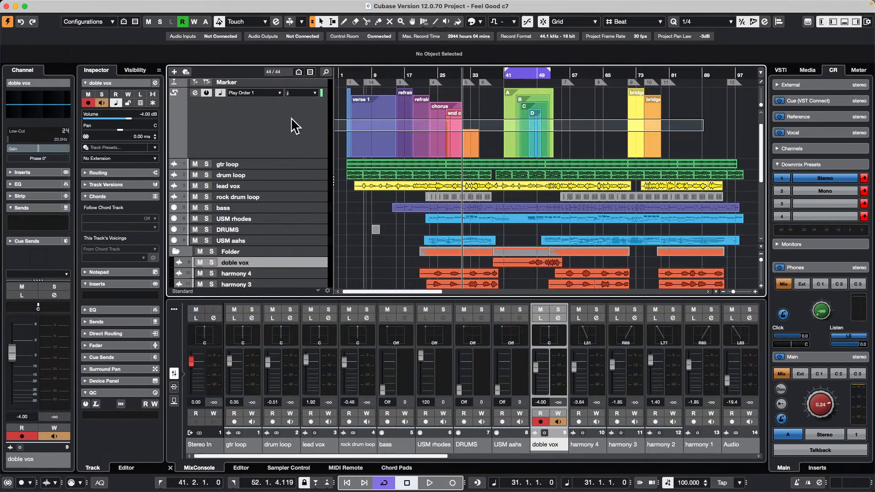
Step: Delete all existing arranger events and draw a new one on the Arranger track from 6.3.1 to 27.1.1
key(Delete)
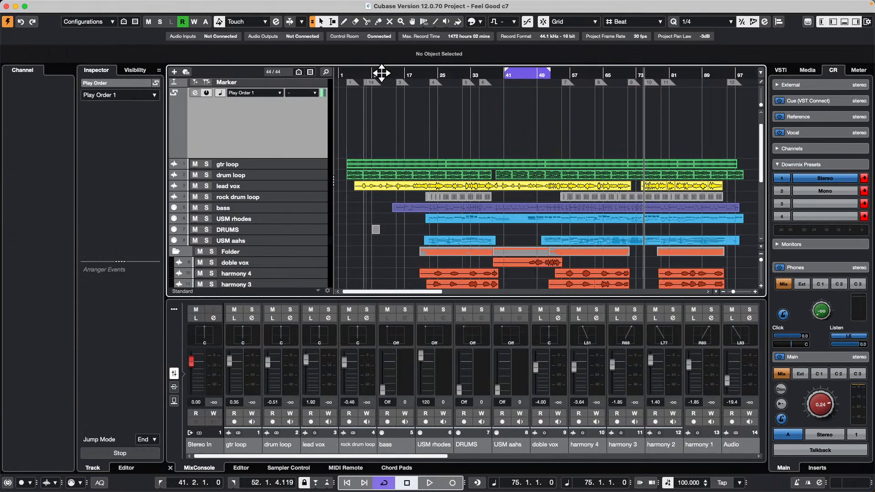
right_click(410, 133)
click(437, 134)
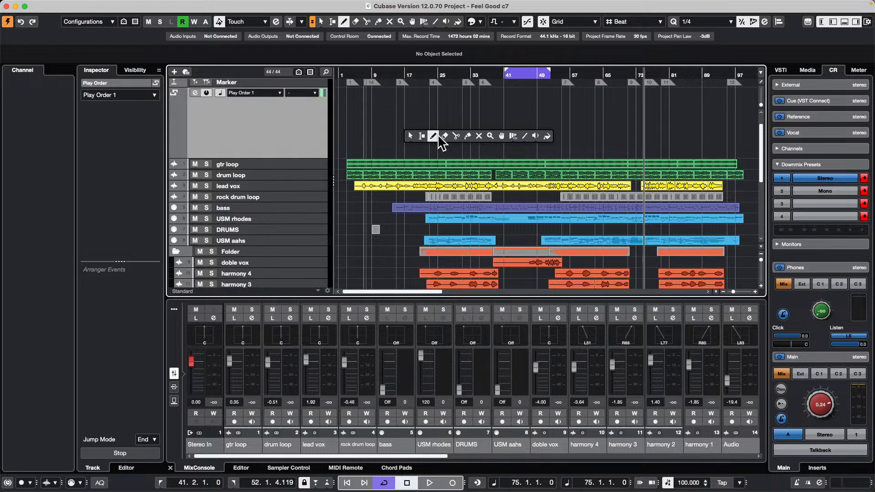
mouse_move(362, 128)
mouse_down()
mouse_move(484, 141)
mouse_move(446, 139)
mouse_up()
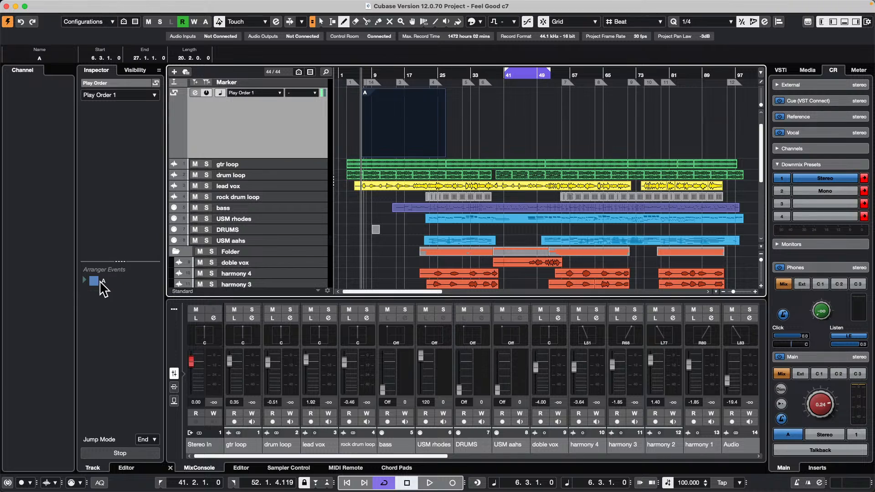
Step: Rename the new arranger event as intro
double_click(105, 282)
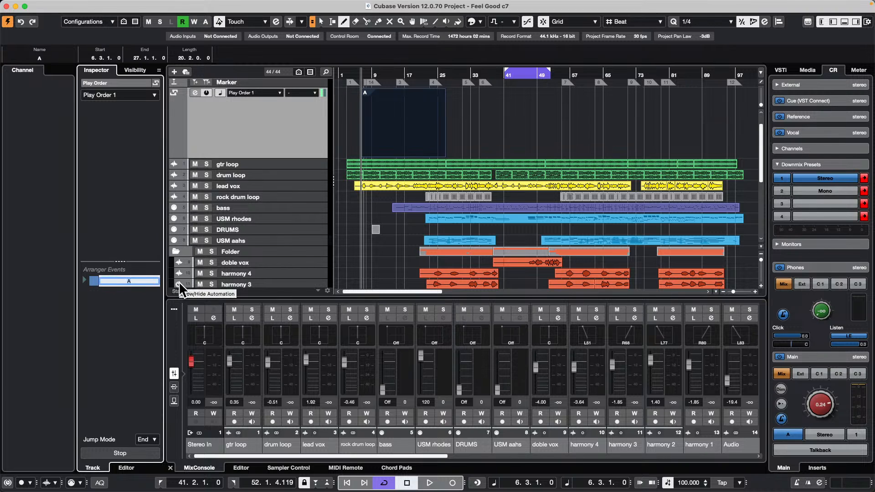
text(intro)
key(Return)
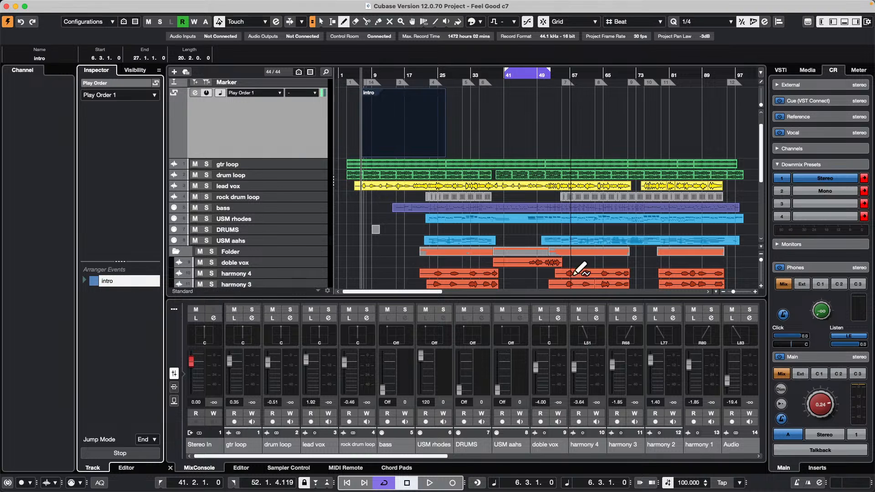
Step: Draw a second arranger event from 28.4.1 to 51.2.1 and name it verse
drag(459, 122, 547, 122)
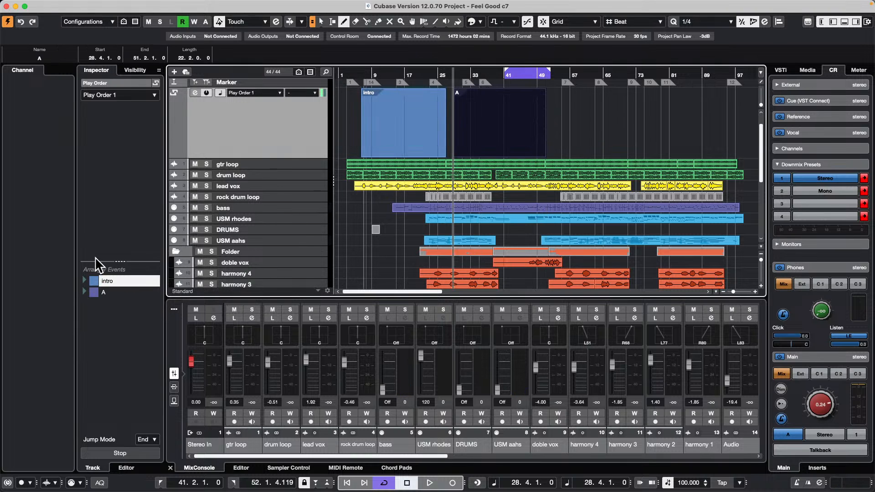
double_click(101, 292)
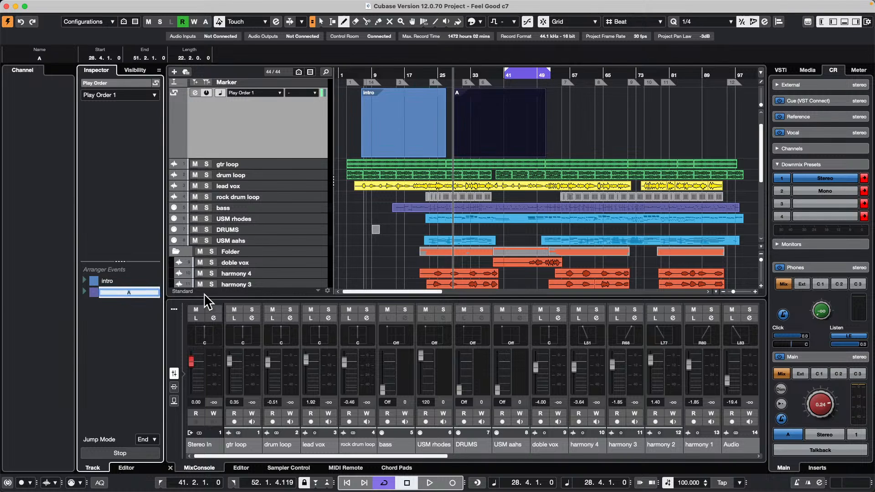
text(verse)
key(Return)
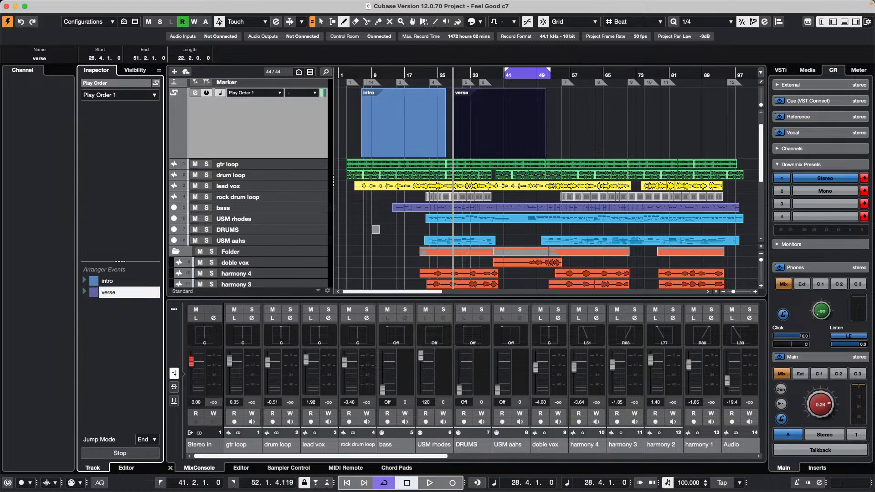
Step: Draw a third arranger event from 53.3.1 to 72.1.1 on the Arranger track and name it bridge
drag(557, 105, 633, 116)
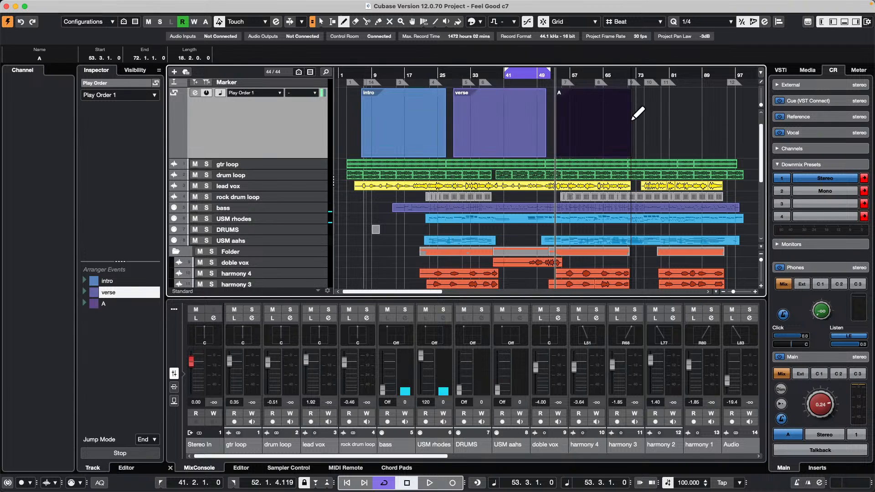
double_click(109, 302)
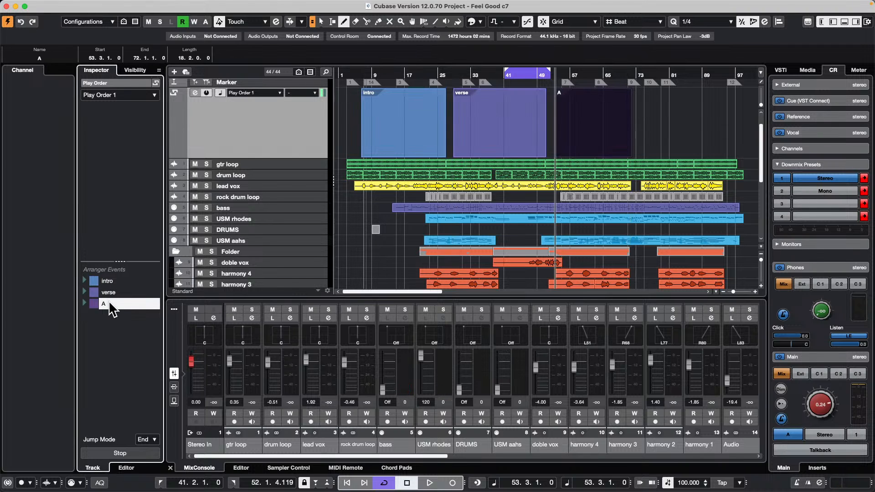
text(b)
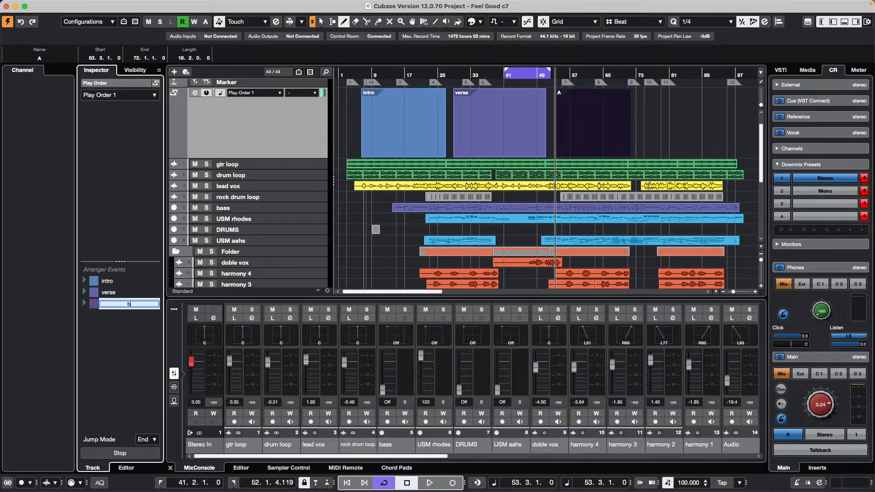
text(ridge)
key(Return)
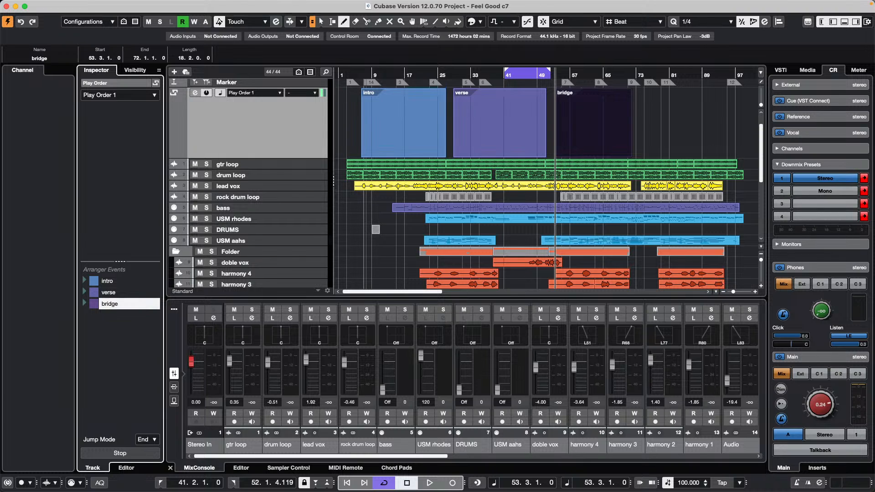
Step: Place a one-beat arranger event at 13.1.1 and add intro, verse and bridge in that order to Play Order 1
click(388, 124)
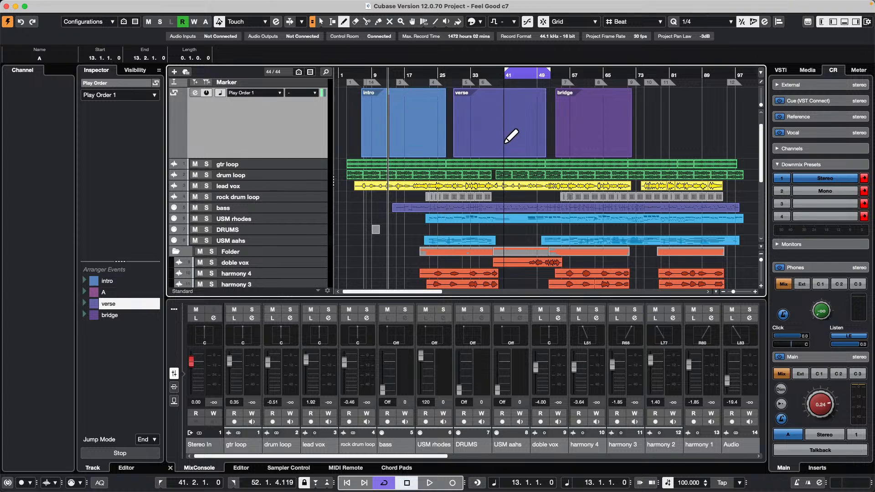
click(123, 280)
double_click(113, 282)
double_click(122, 304)
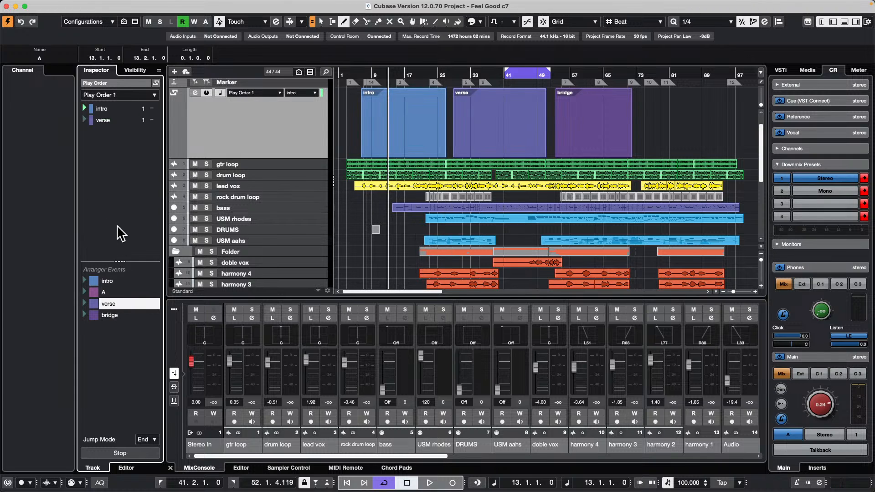
double_click(126, 315)
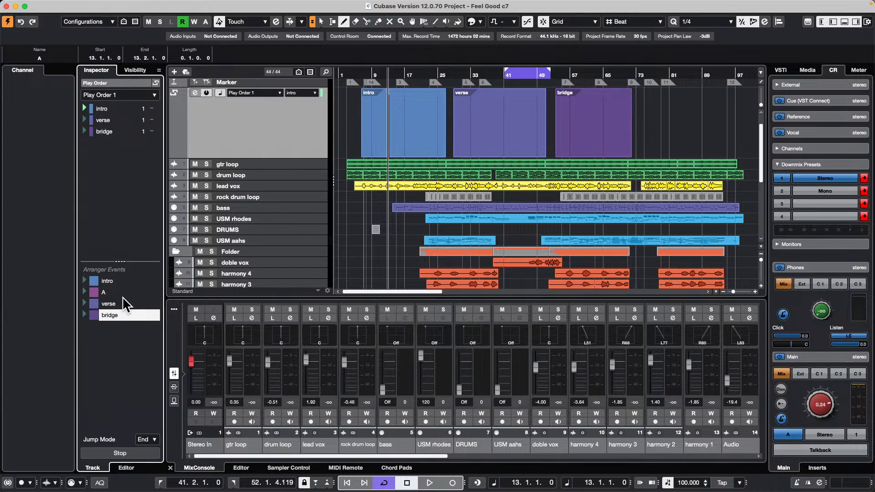
Step: Append verse with two repeats and the short event A to the end of Play Order 1
double_click(123, 304)
click(120, 314)
double_click(122, 303)
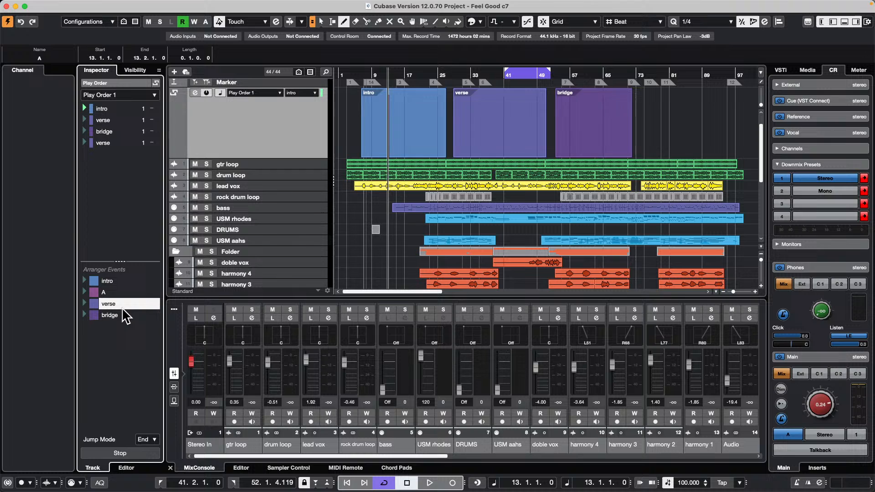
click(120, 284)
double_click(121, 292)
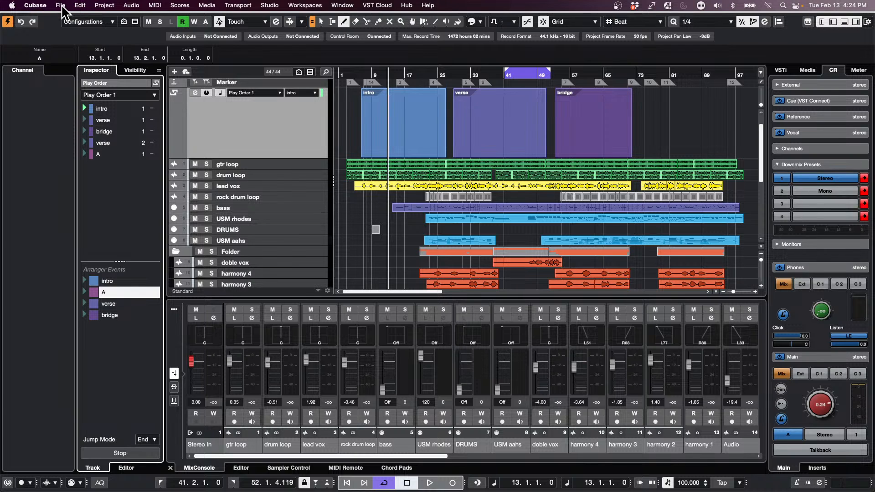
Step: Start opening another project and browse to the Long Time Ago XXII folder inside Projects
click(60, 5)
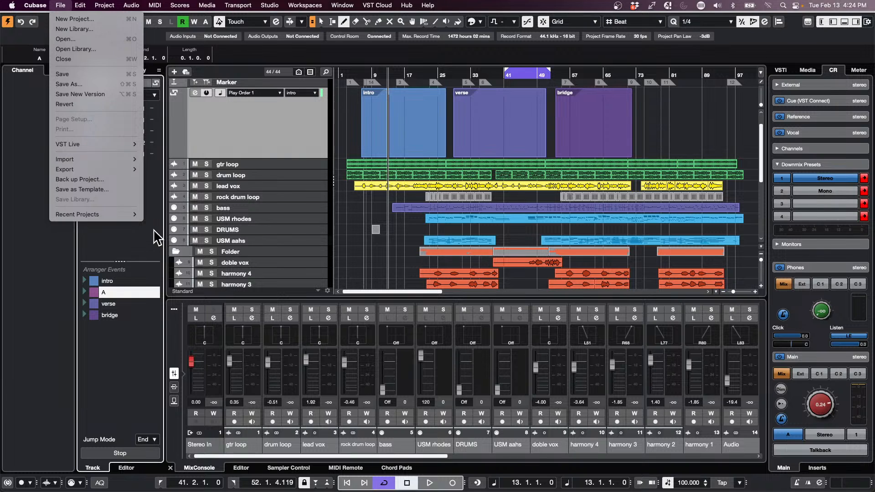
mouse_move(111, 215)
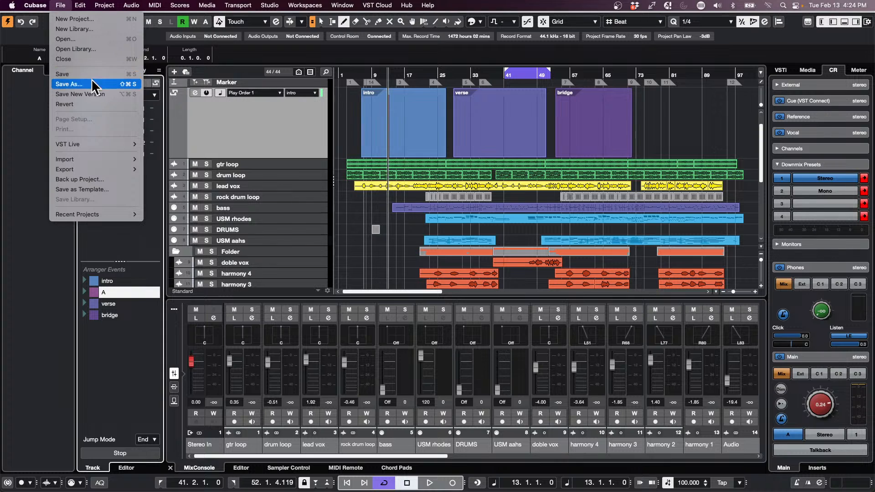
click(105, 40)
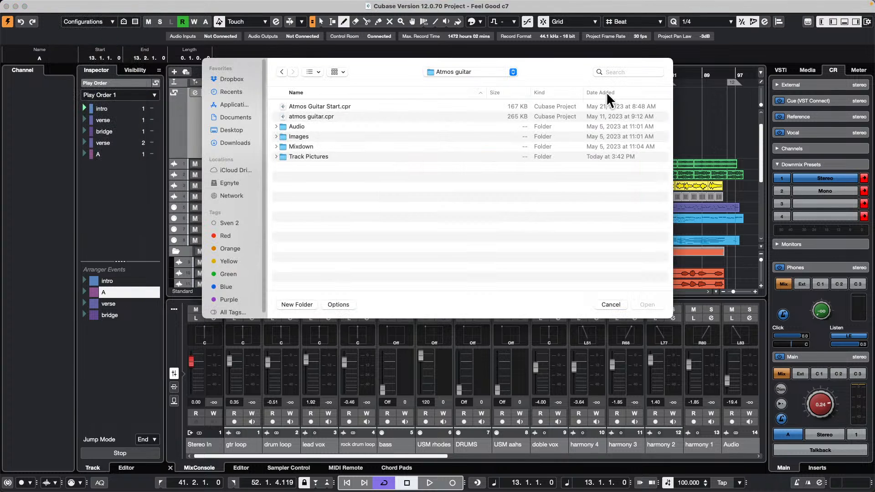
click(477, 76)
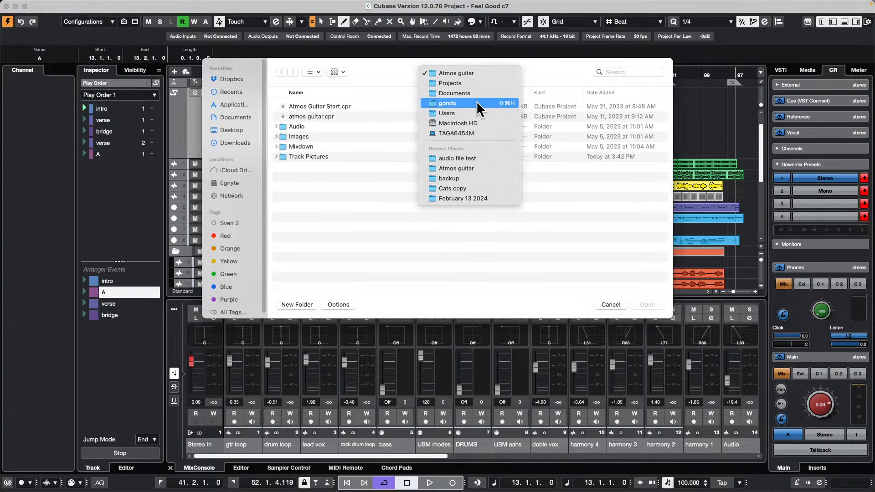
click(476, 84)
scroll(302, 191, down, 10)
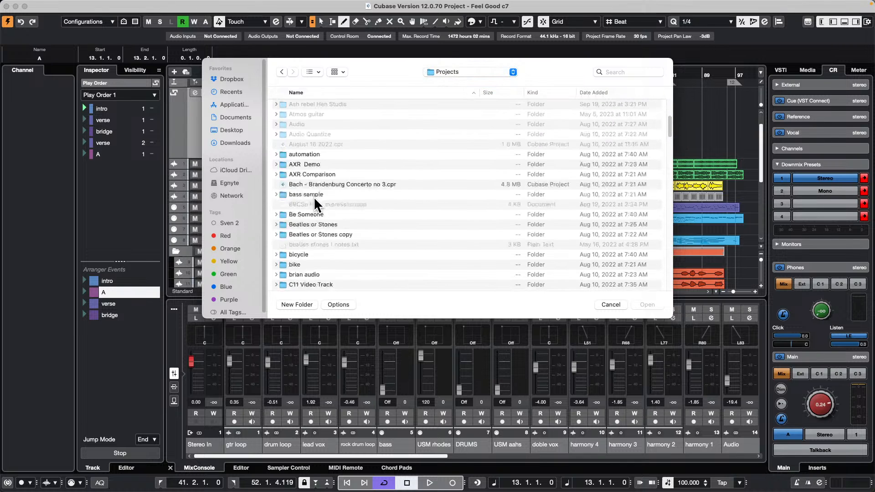
scroll(319, 197, down, 10)
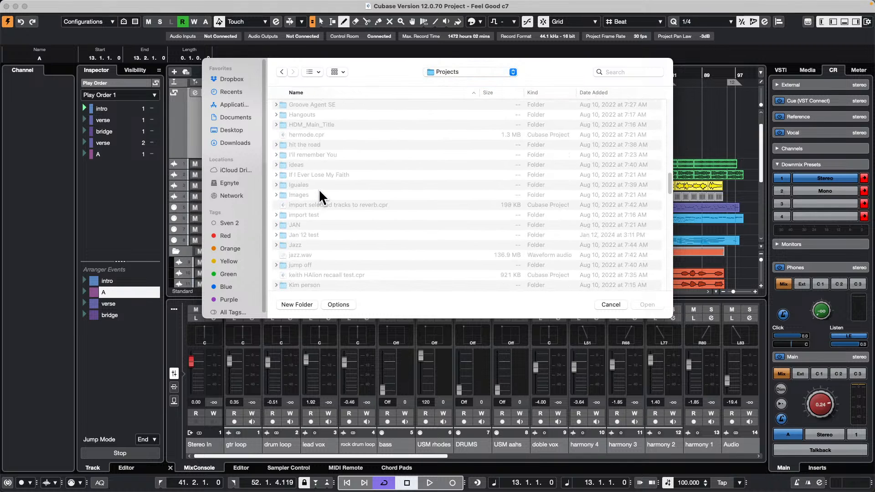
scroll(324, 194, down, 1)
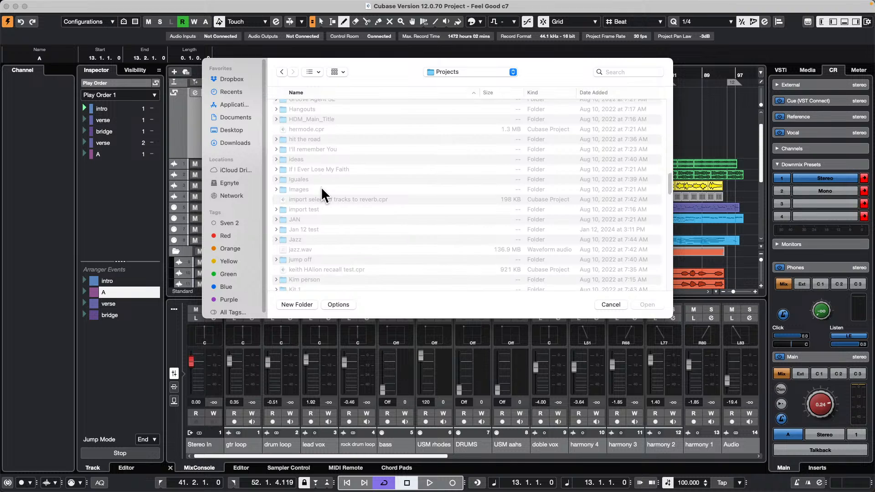
scroll(323, 193, down, 4)
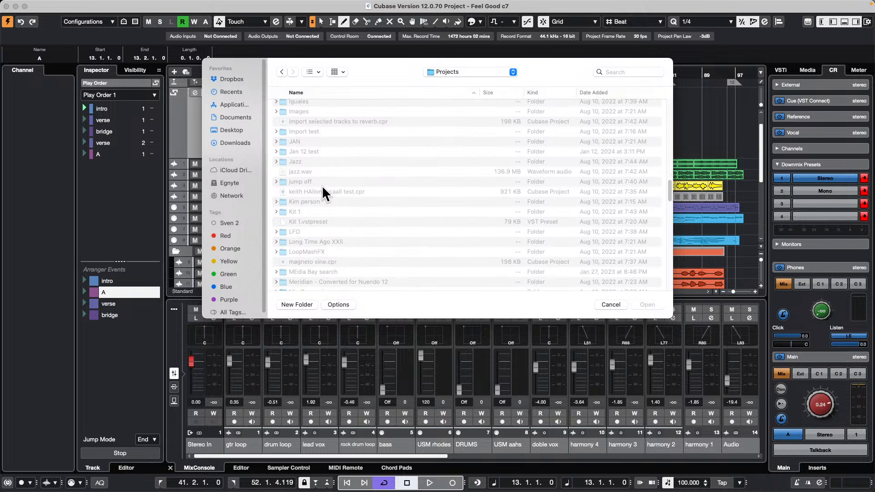
scroll(323, 194, down, 2)
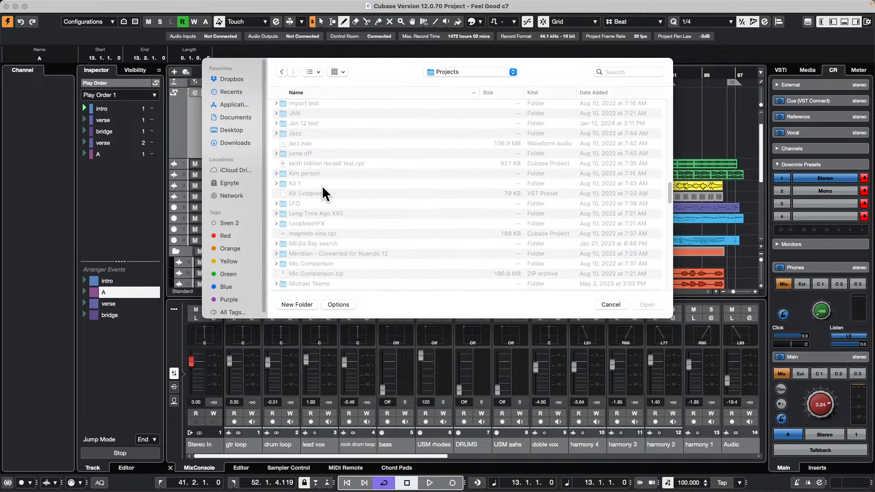
double_click(337, 214)
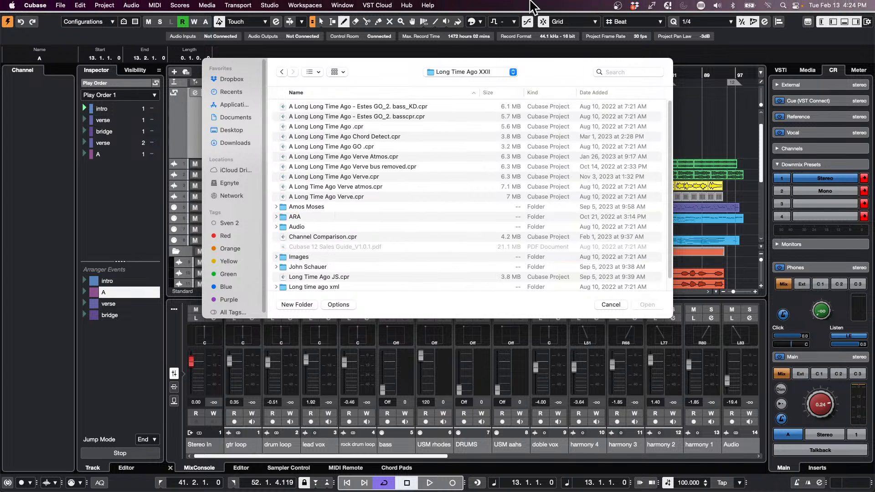
Step: Open and activate A Long Long Time Ago Verve.cpr, dismissing the missing files dialog and the REVelation window
click(328, 176)
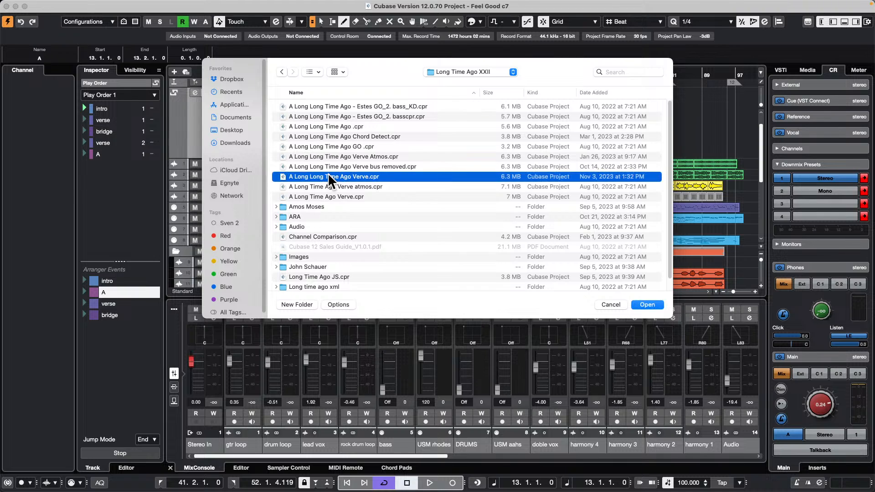
click(651, 305)
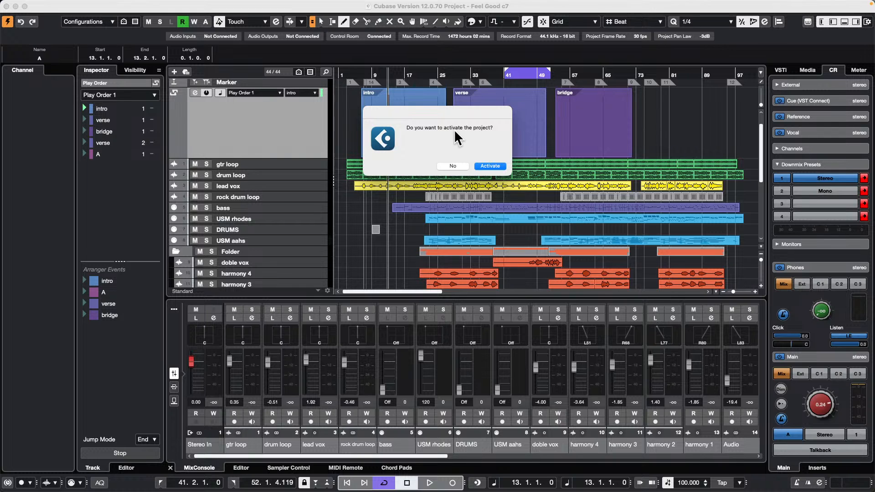
click(492, 167)
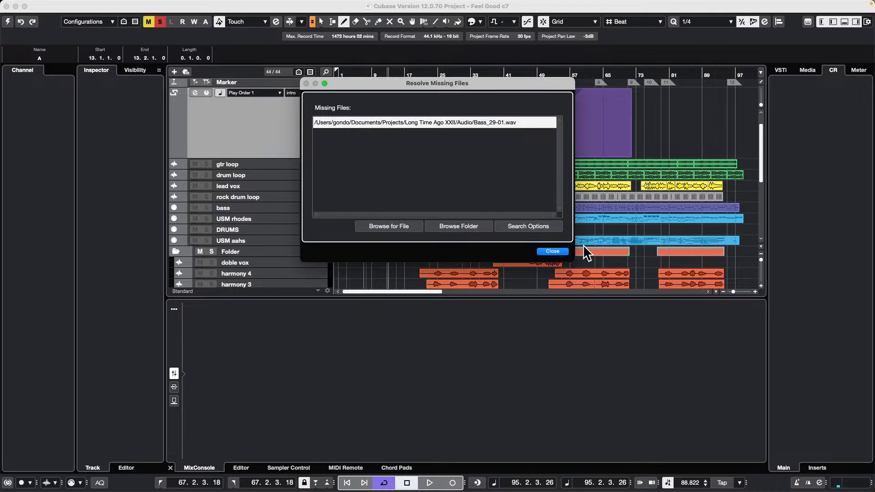
click(553, 251)
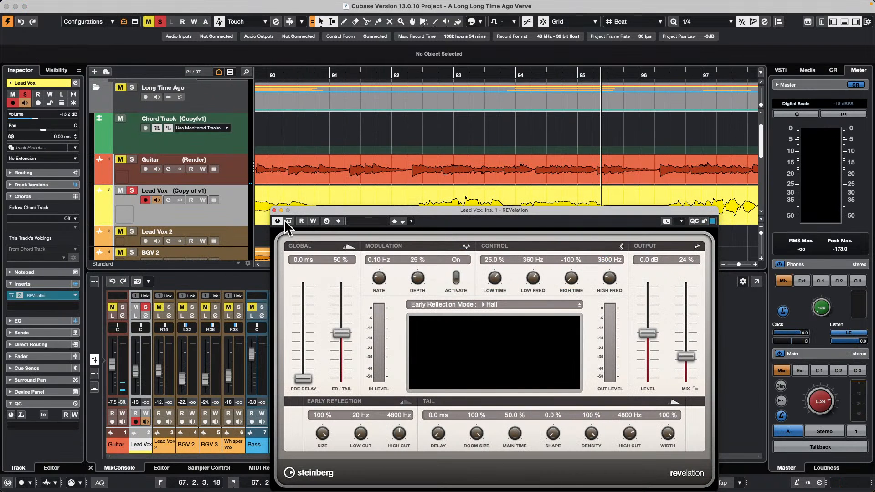
click(274, 210)
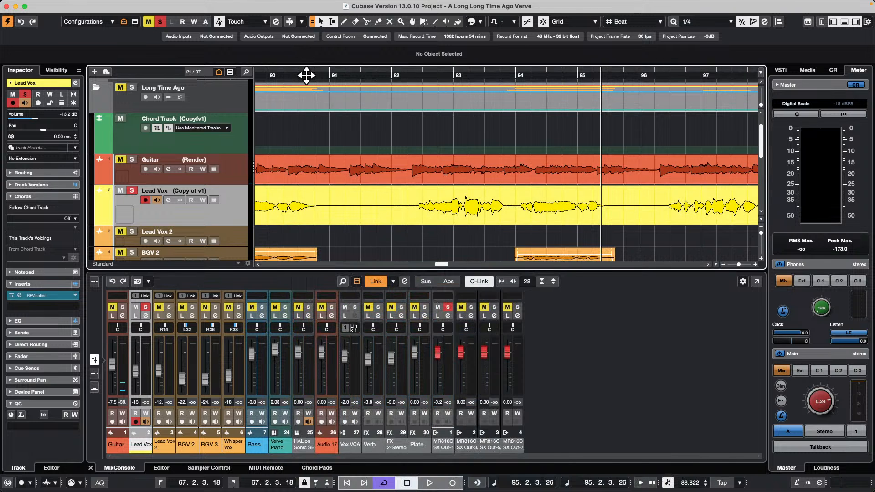
Step: Zoom out to the whole song, play it briefly from bar 75, and turn off solo on the Lead Vox track
drag(306, 75, 268, 68)
key(space)
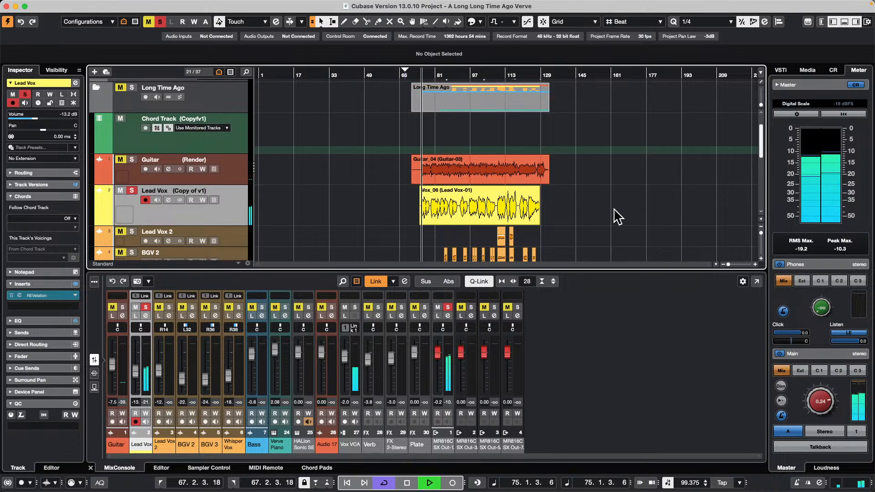
click(131, 190)
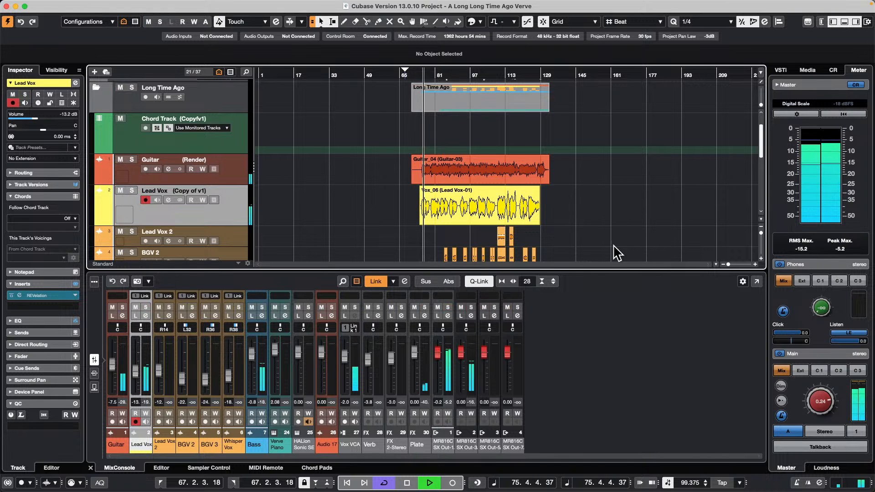
key(space)
Step: Solo the Long Time Ago folder track and mute the Guitar track inside it
scroll(353, 190, down, 5)
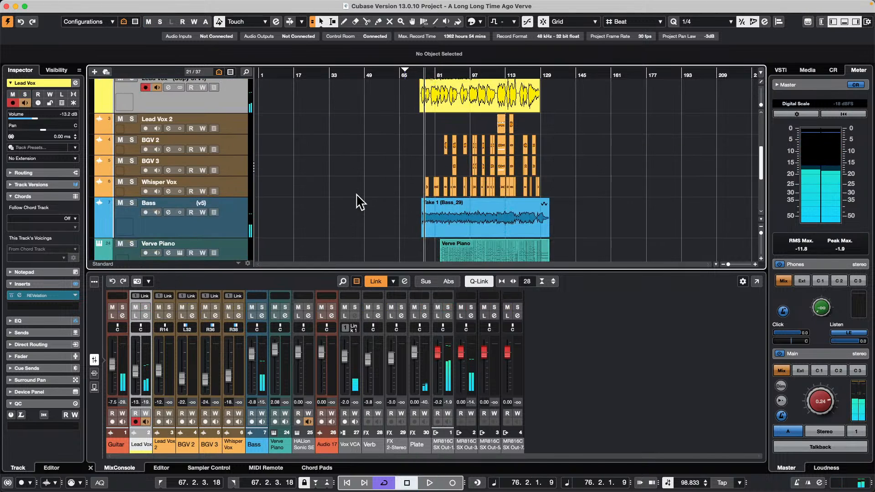
scroll(356, 191, up, 5)
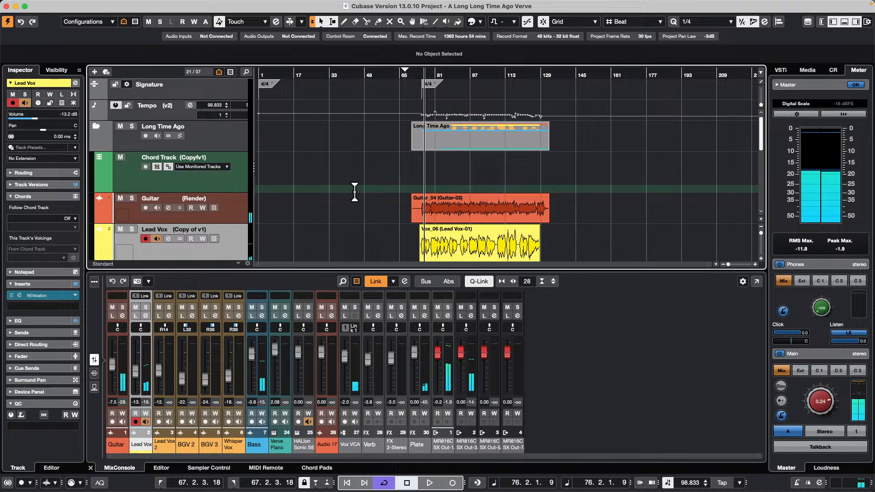
click(132, 127)
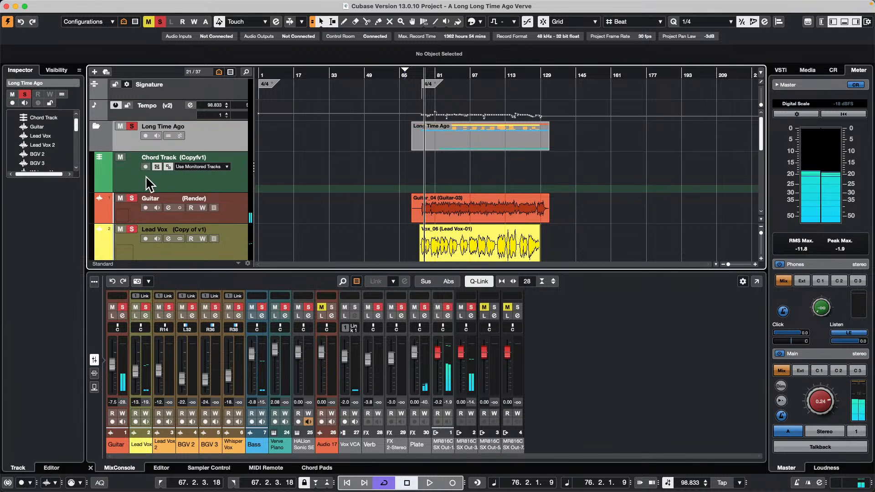
scroll(181, 186, down, 2)
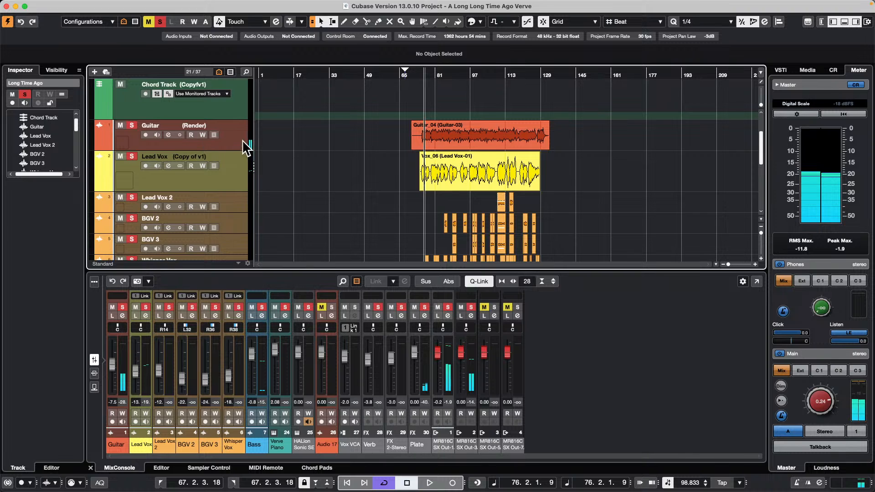
click(121, 127)
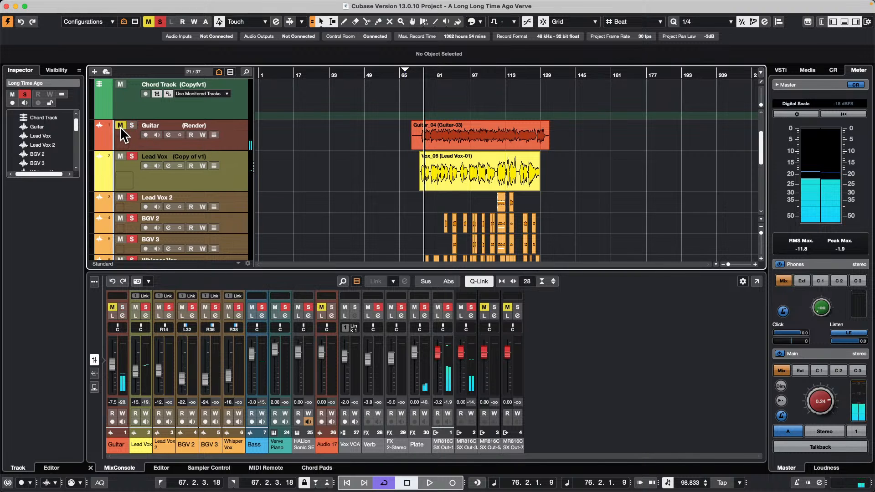
Step: Remove the third insert effect from the Guitar channel in the MixConsole and start playback
scroll(189, 187, down, 4)
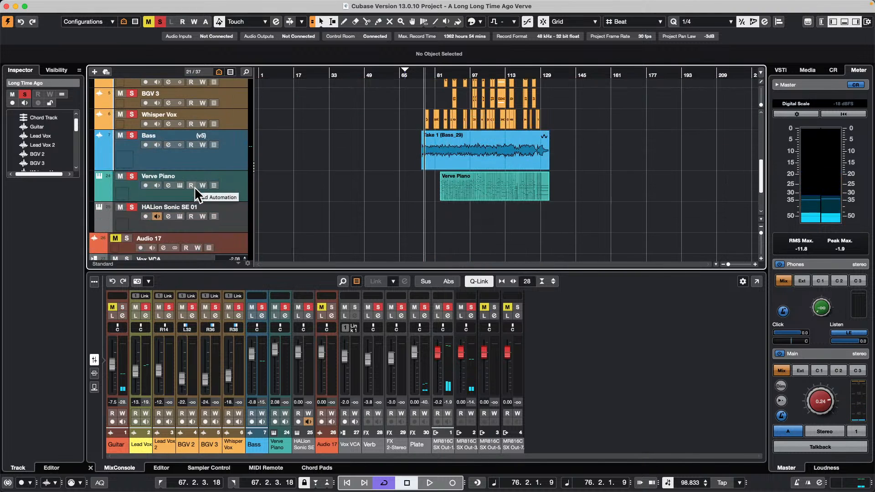
scroll(200, 187, up, 2)
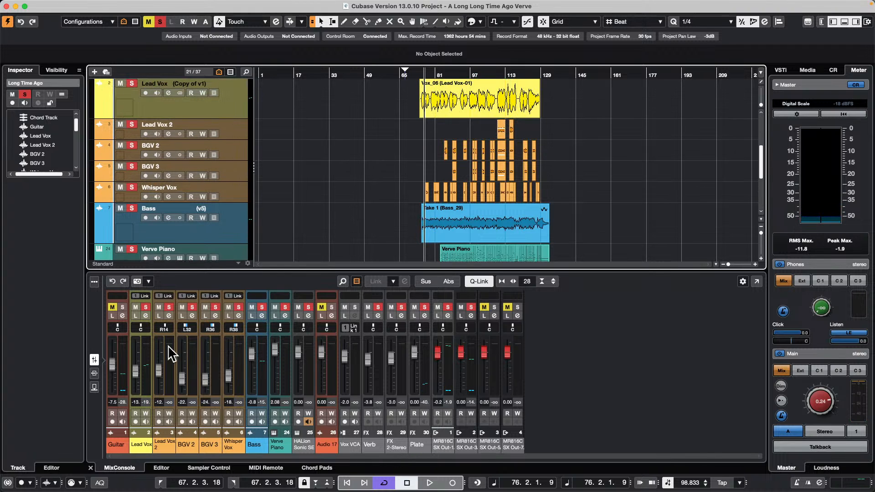
click(94, 373)
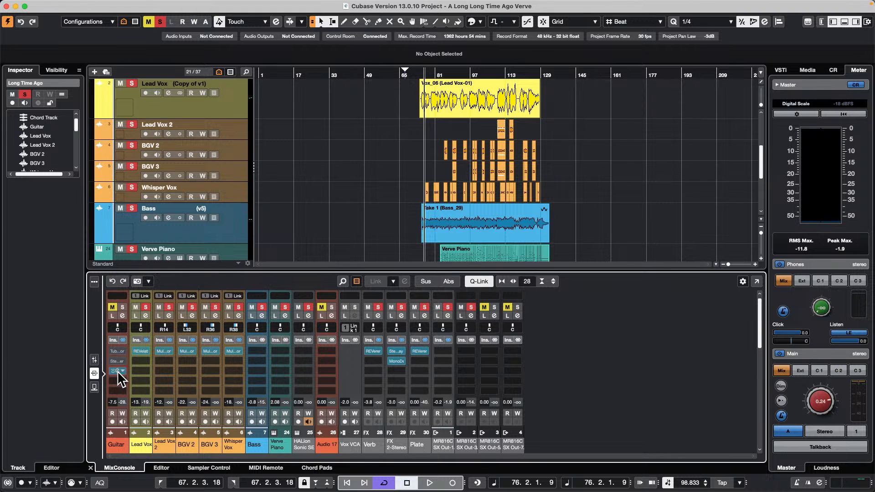
drag(118, 371, 6, 335)
key(space)
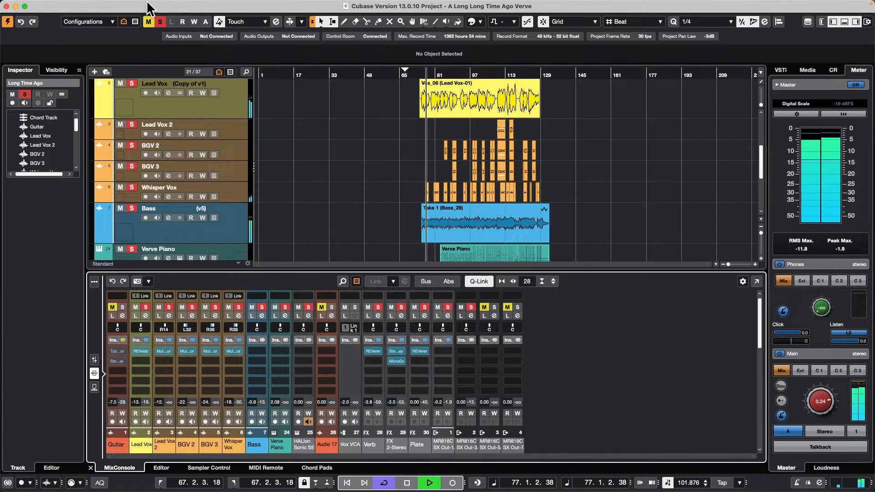
Step: Deactivate all solo and mute states across the project while playback continues
click(160, 22)
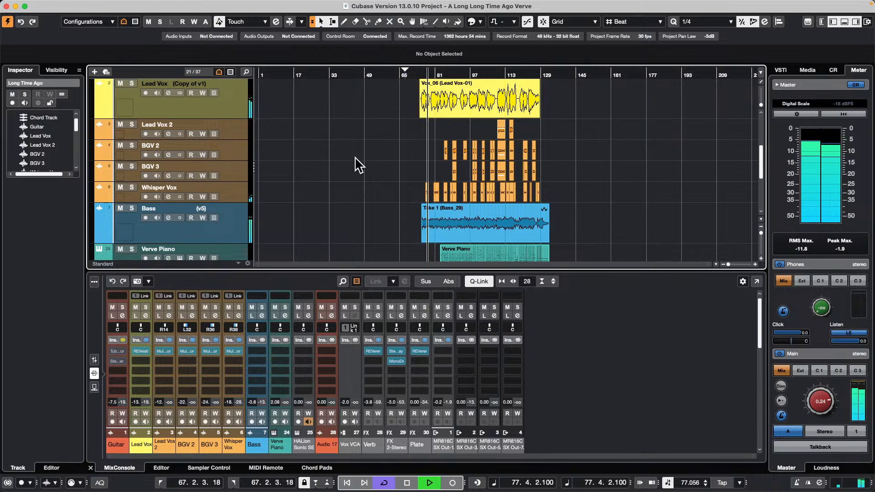
scroll(289, 160, up, 3)
scroll(286, 159, up, 1)
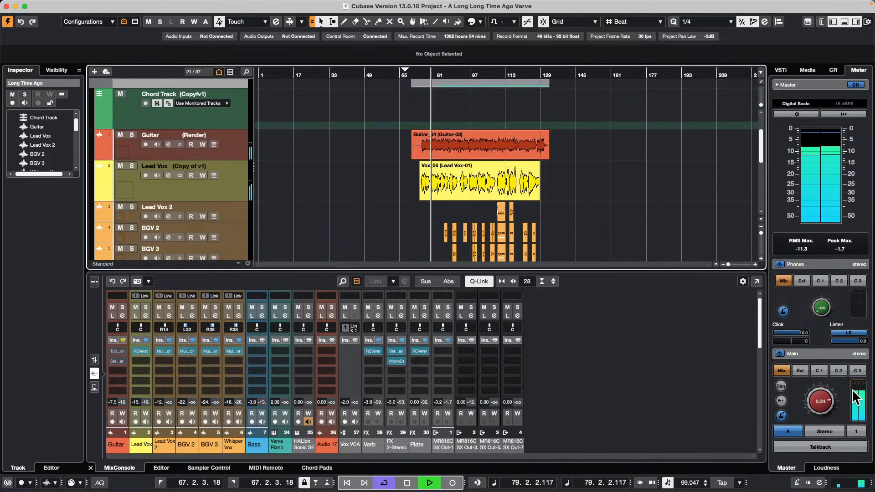
scroll(818, 402, up, 4)
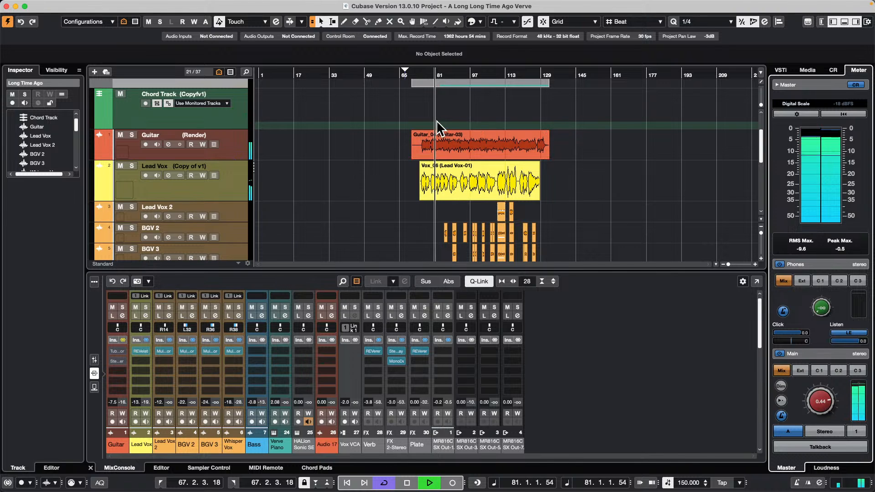
click(432, 137)
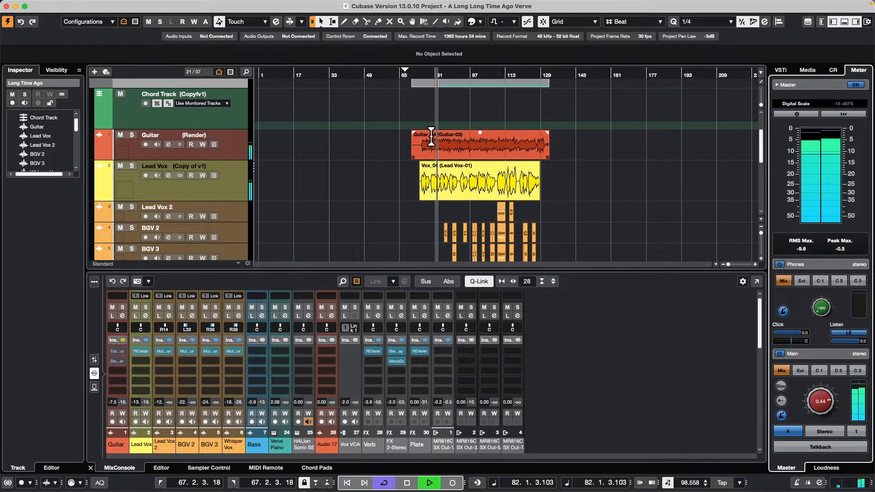
click(604, 100)
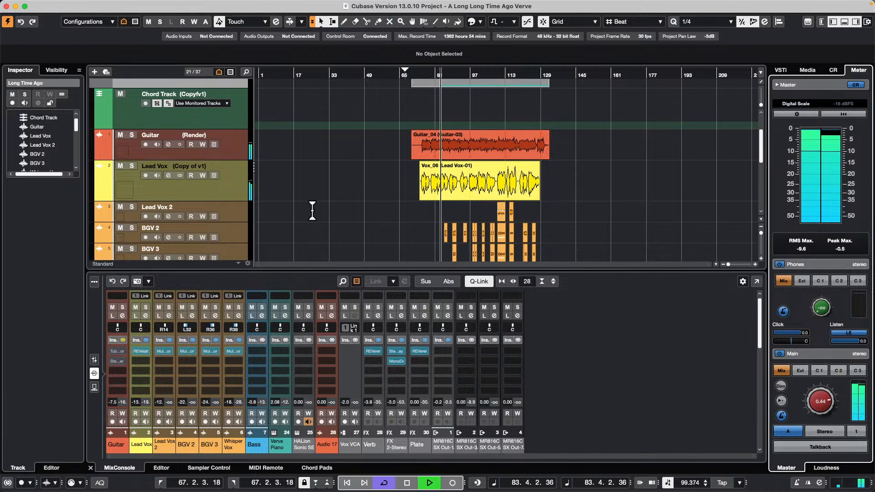
Step: Solo the Lead Vox track inside the Long Time Ago folder and stop playback
scroll(273, 214, up, 3)
scroll(274, 209, up, 1)
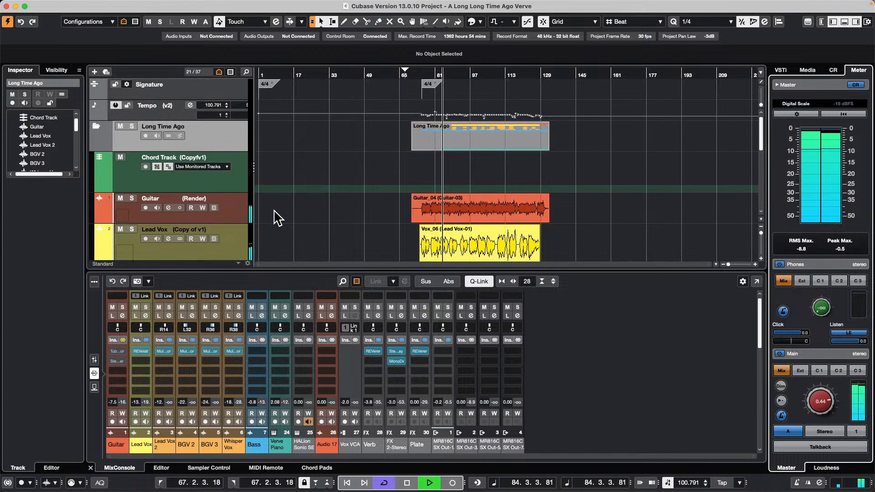
scroll(274, 210, down, 1)
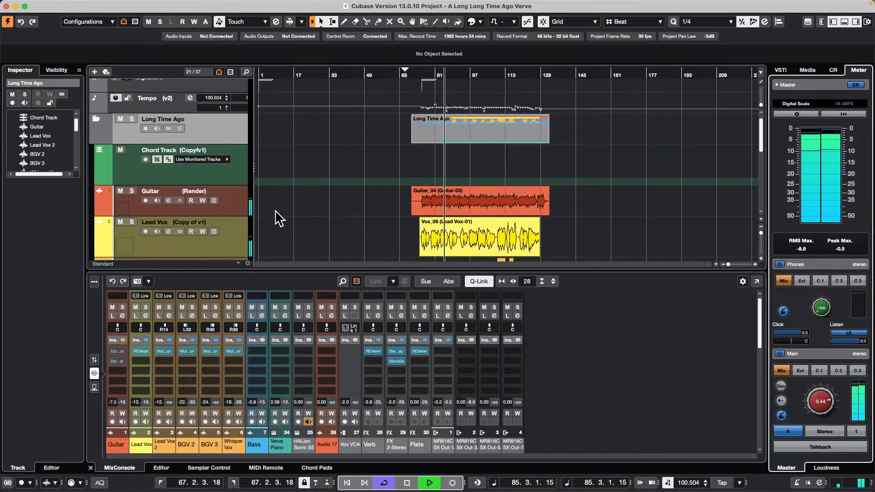
scroll(279, 218, down, 4)
scroll(280, 217, down, 8)
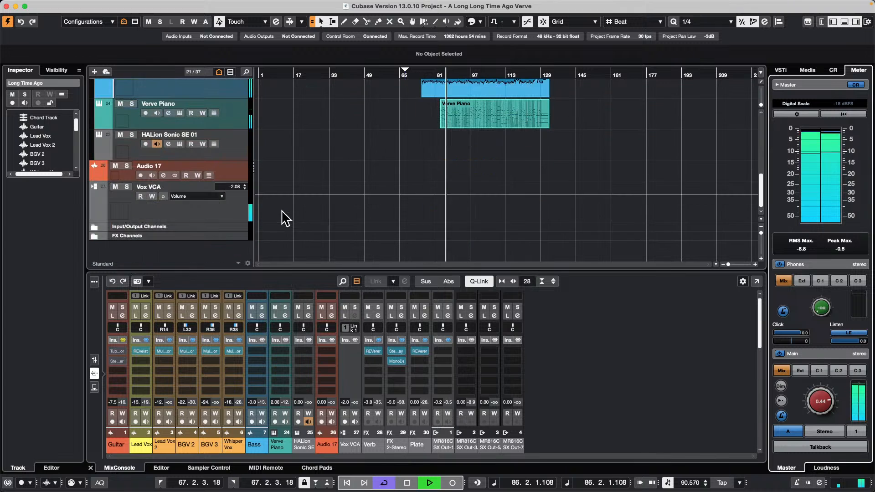
scroll(283, 218, up, 10)
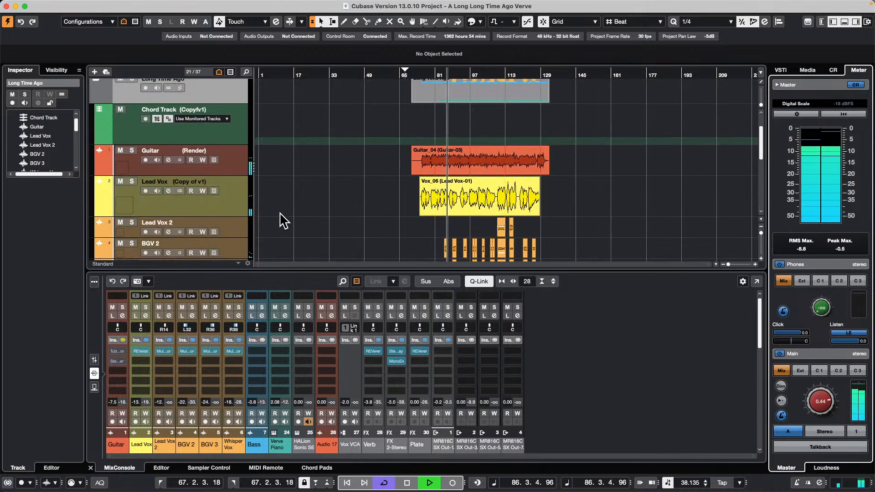
click(131, 181)
key(space)
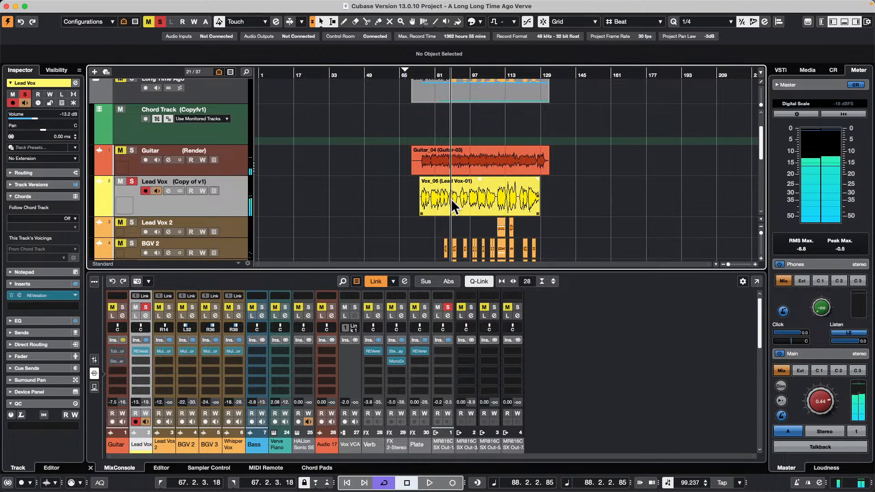
Step: Try to create chord events by moving the Lead Vox audio event onto the Chord Track, and dismiss the message
click(475, 172)
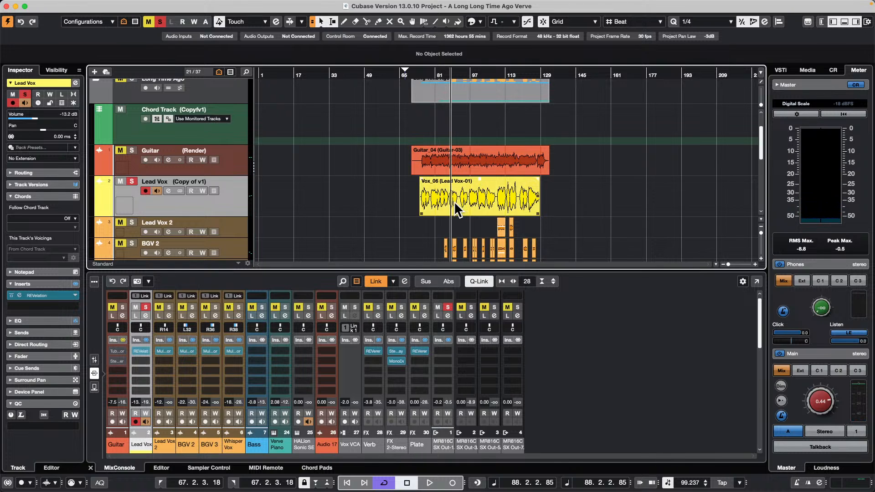
drag(430, 198, 431, 108)
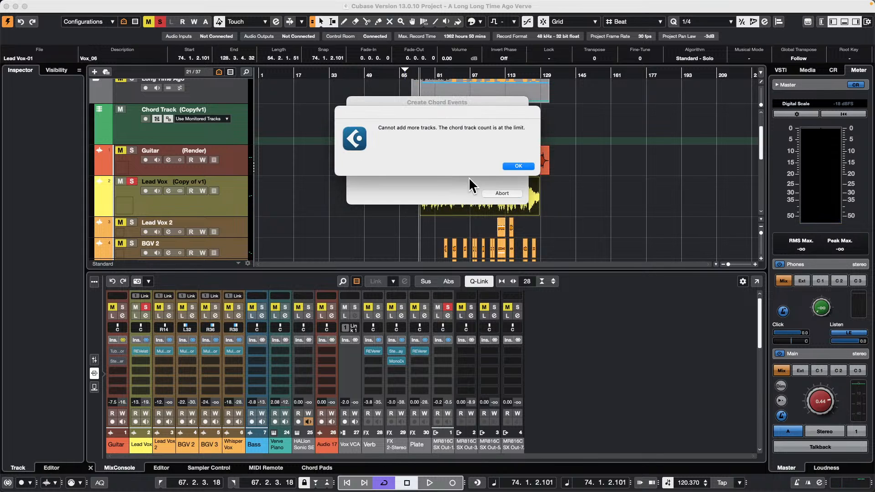
click(521, 165)
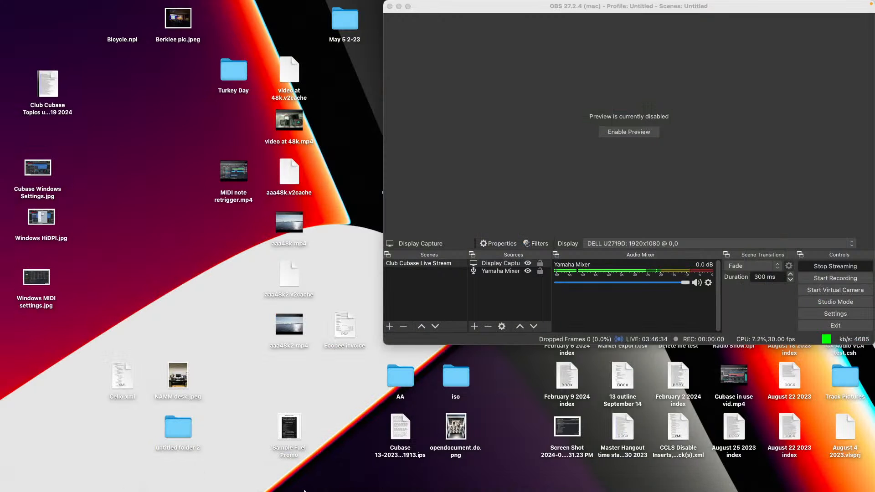
Step: Launch Cubase 13 again and create an empty project in the audio file test folder
mouse_move(301, 488)
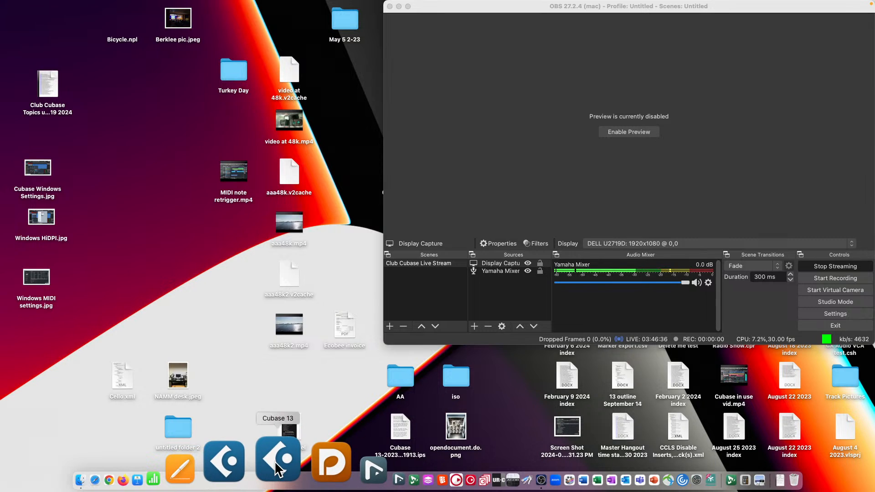
click(276, 468)
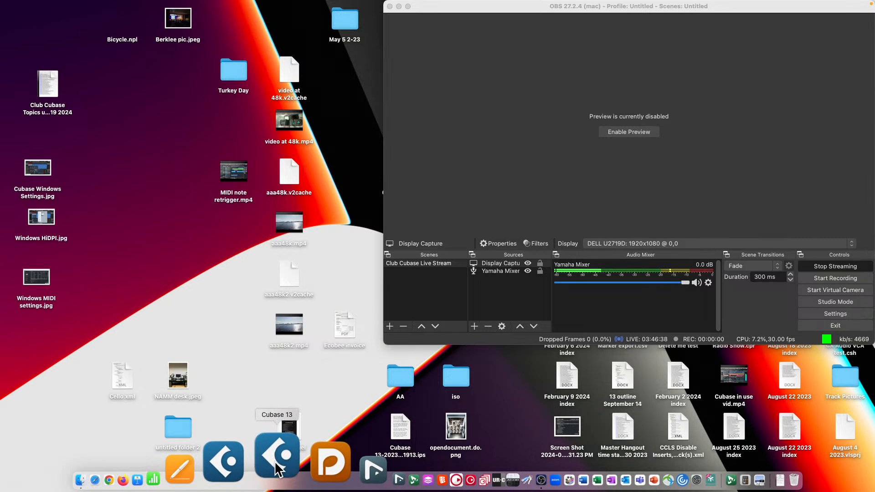
click(469, 357)
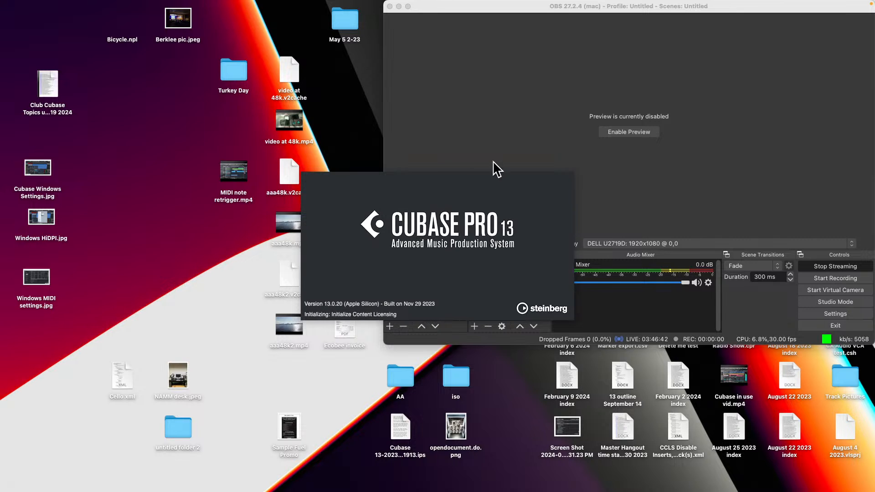
click(658, 293)
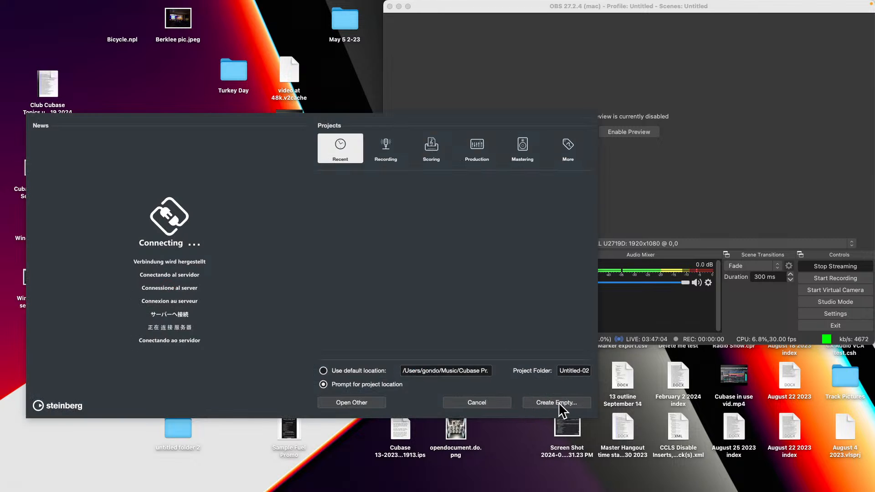
click(560, 403)
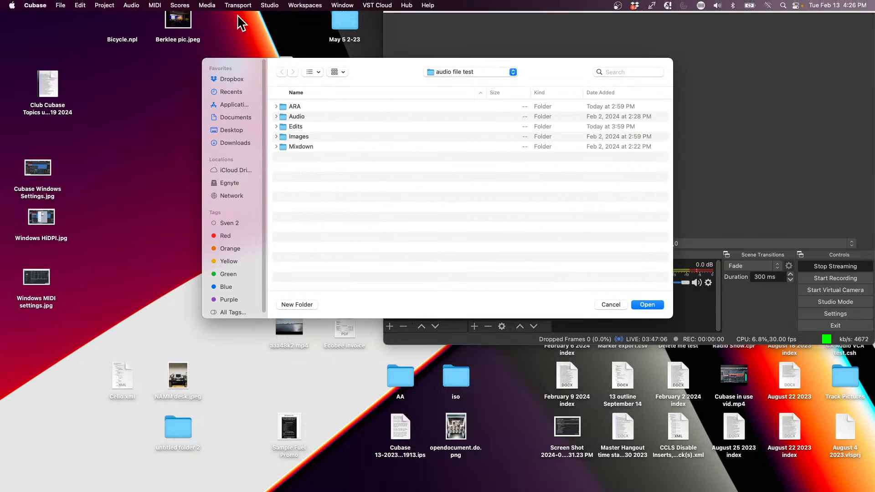
click(651, 305)
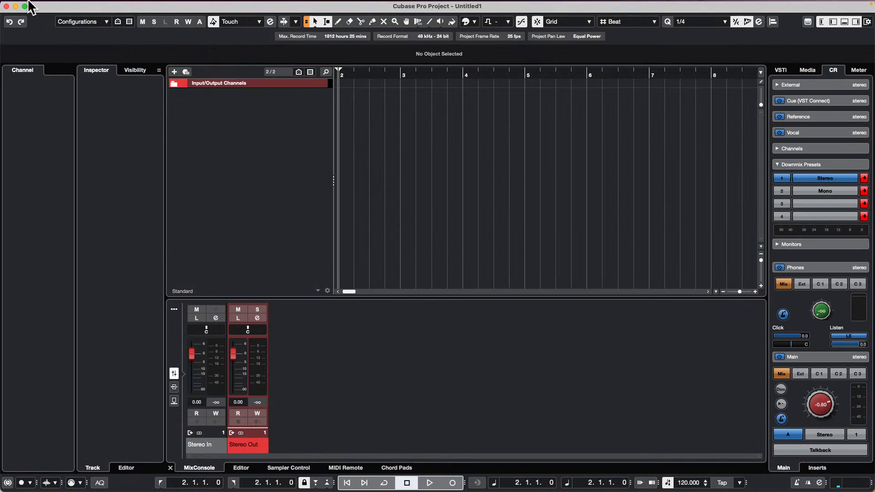
Step: Start importing tracks from another project and open the Long Time Ago XXII folder inside Projects
click(60, 6)
mouse_move(102, 159)
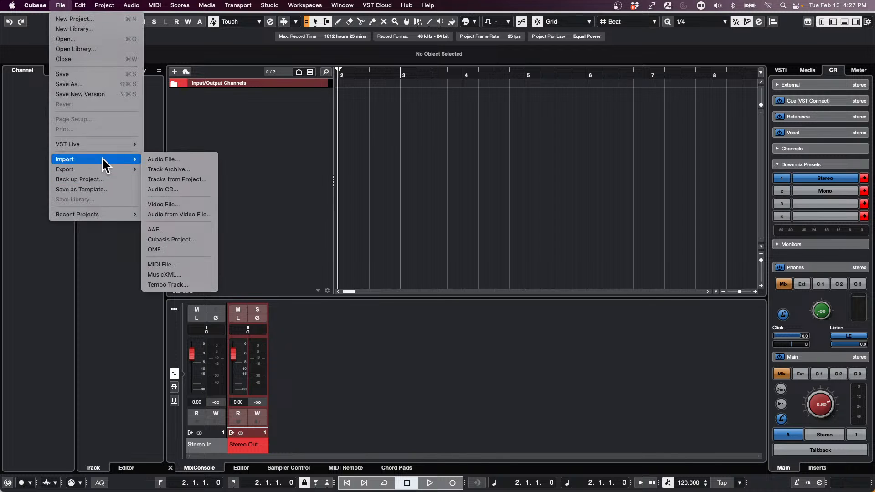
click(213, 178)
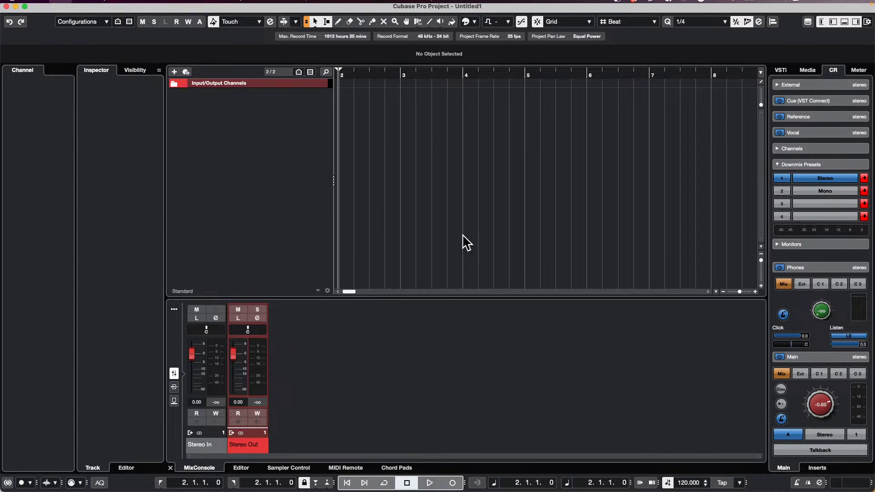
click(463, 73)
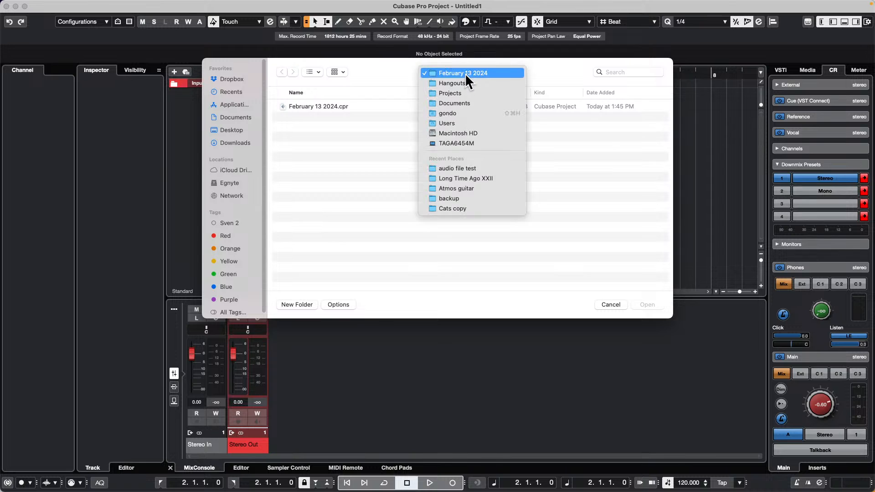
click(463, 93)
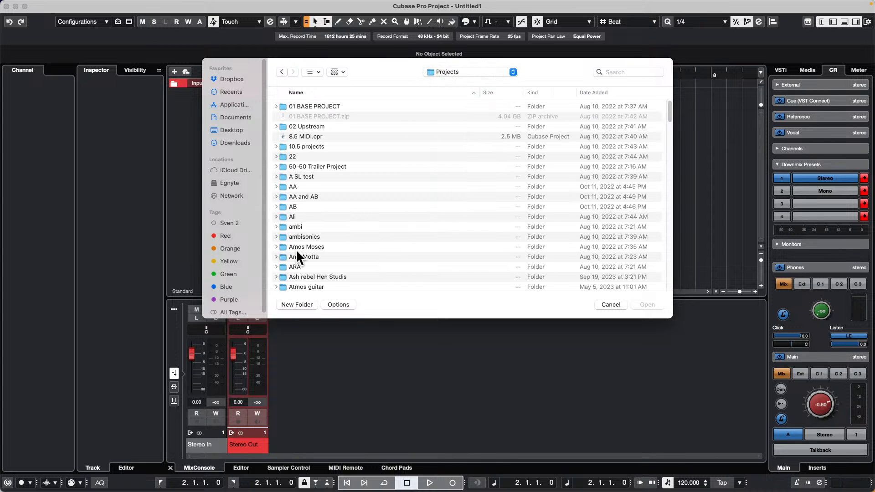
scroll(300, 250, down, 15)
scroll(308, 248, down, 10)
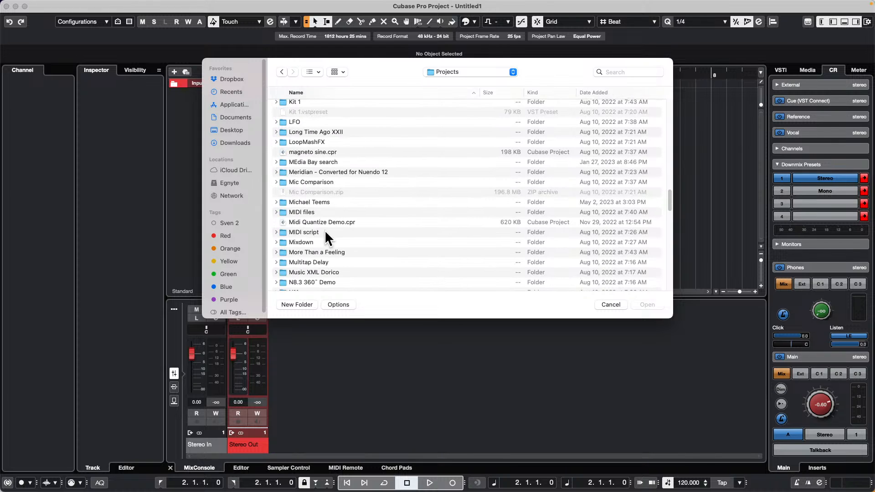
double_click(322, 130)
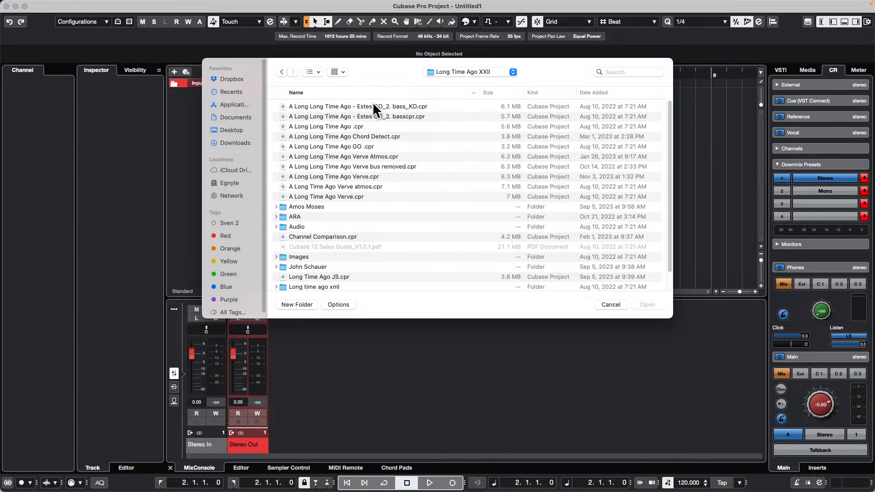
Step: Import all tracks from the project file "A Long Long Time Ago GO .cpr" and show the full arrangement
double_click(347, 144)
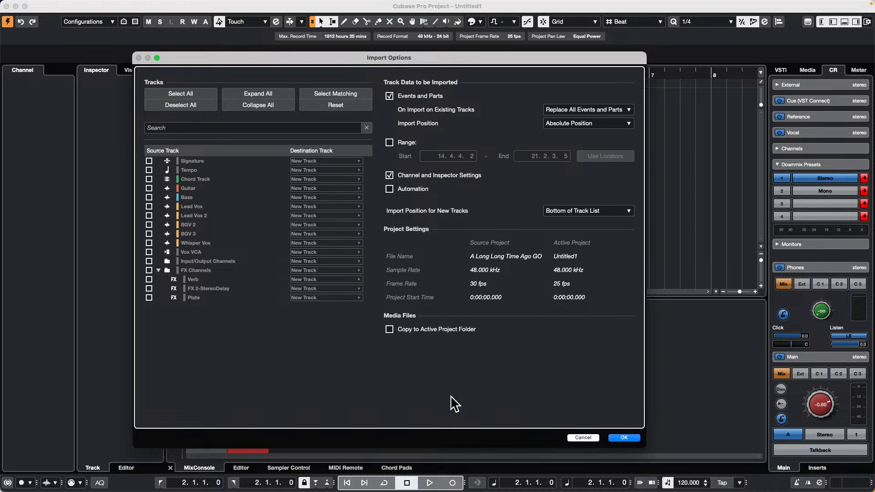
click(176, 93)
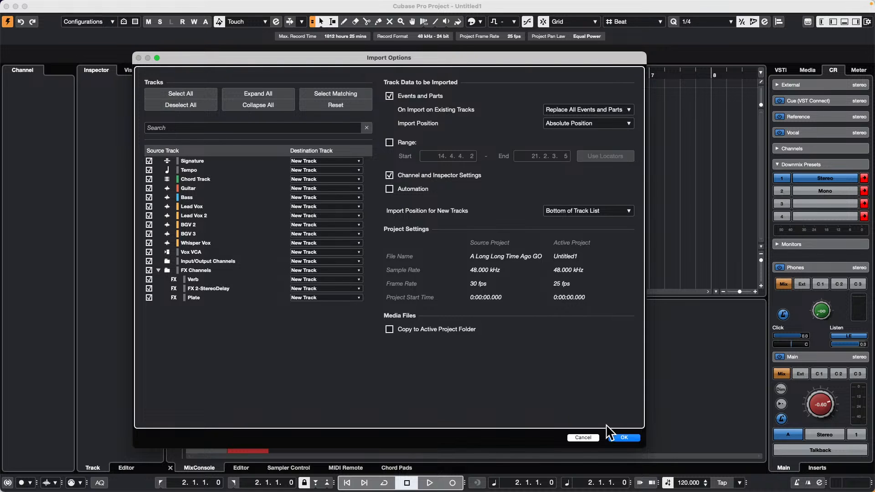
click(621, 438)
click(549, 253)
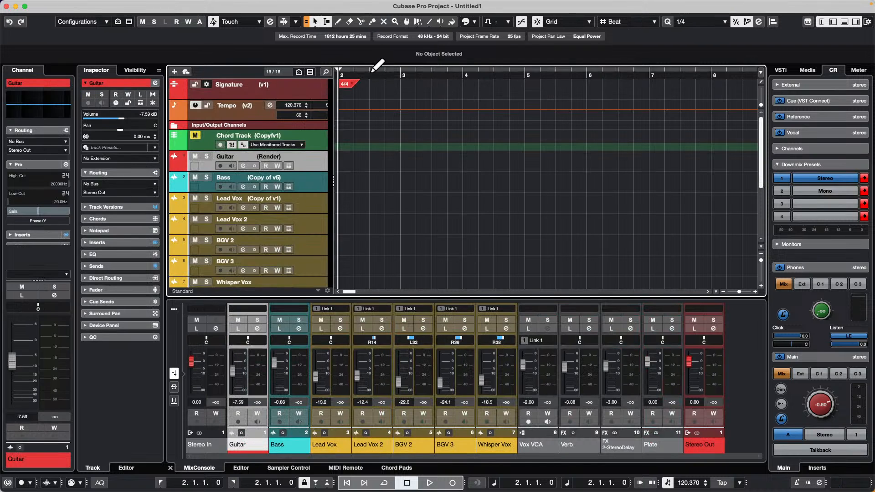
drag(376, 69, 443, 5)
key(shift+f)
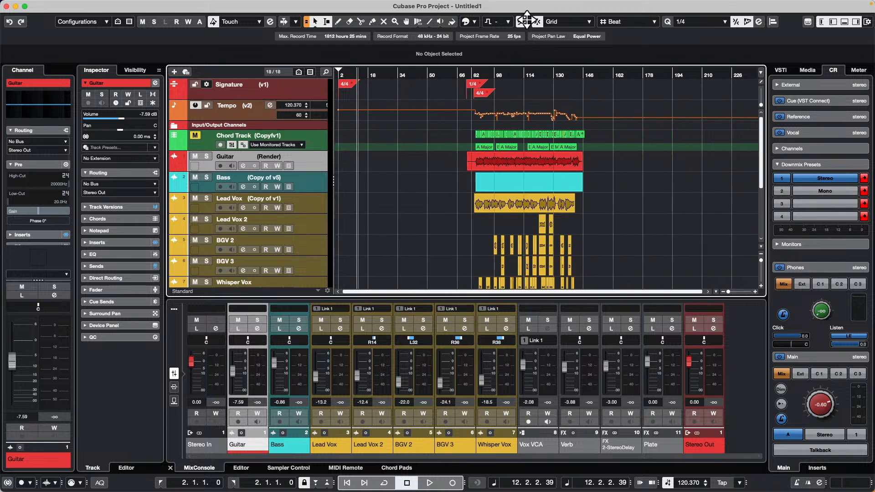
Step: Remove the imported Chord Track from the project
click(316, 140)
right_click(316, 140)
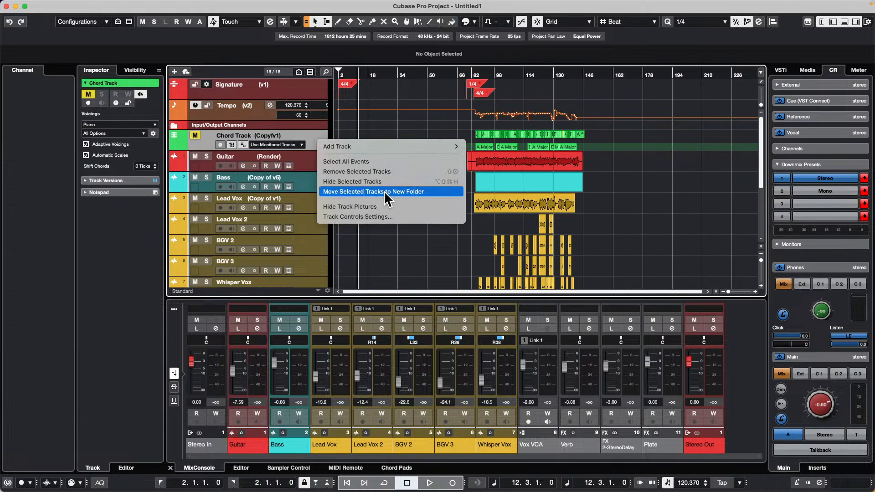
click(390, 173)
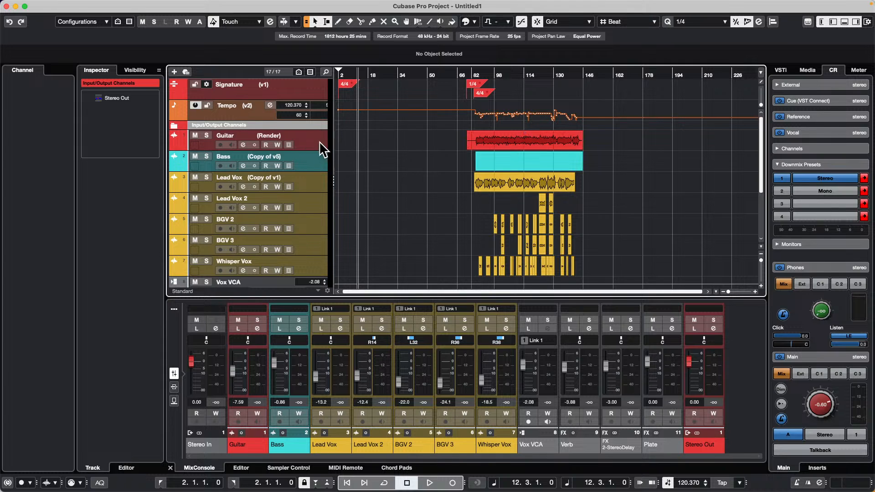
Step: Create chord events from the Lead Vox track and inspect them on the new Chord Track
click(315, 188)
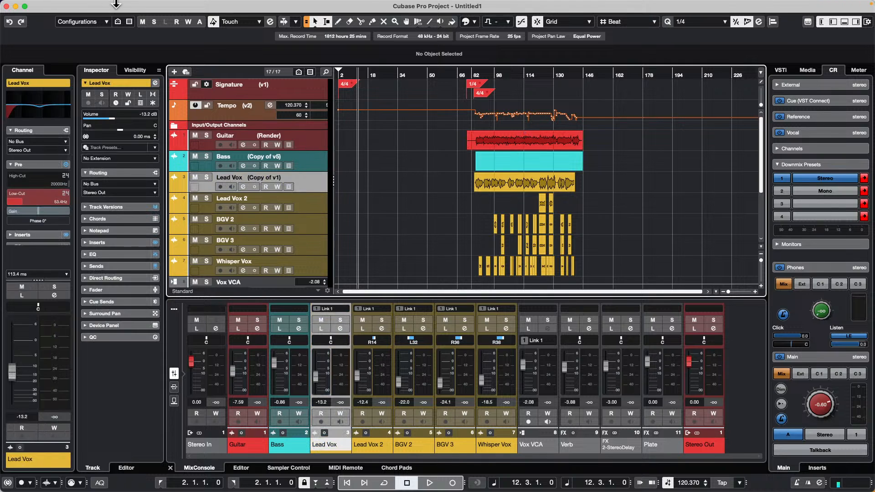
click(108, 5)
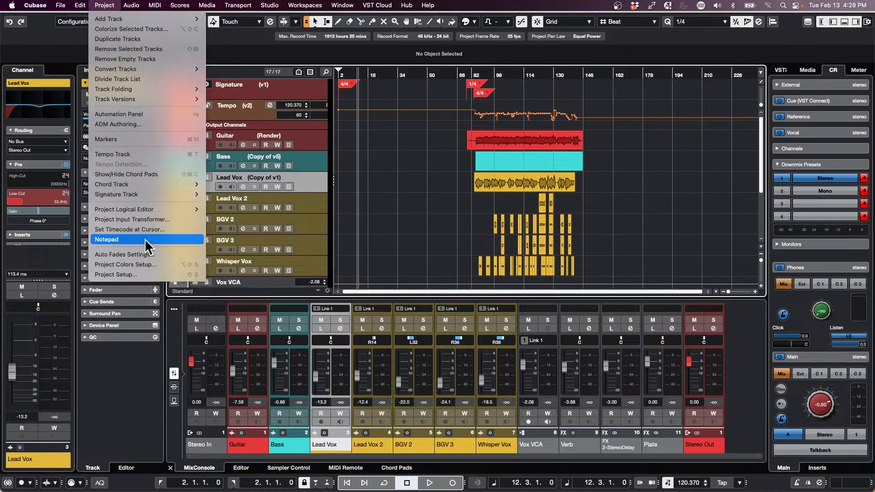
mouse_move(168, 209)
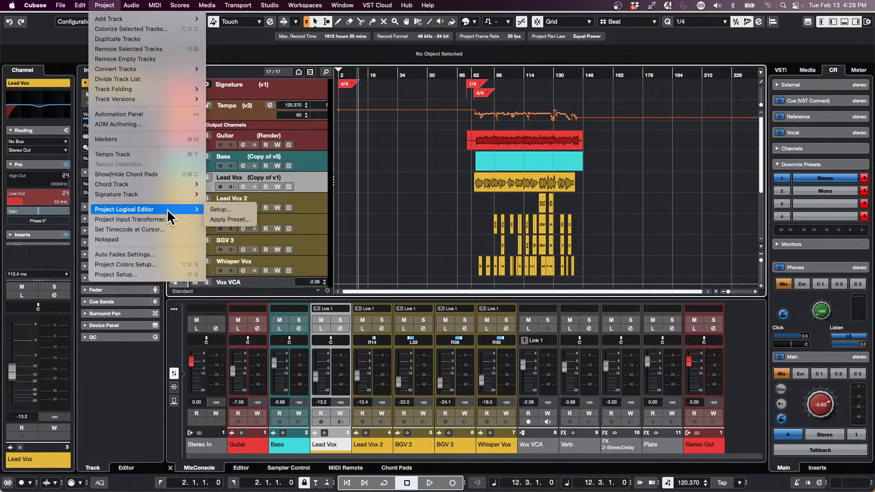
mouse_move(175, 185)
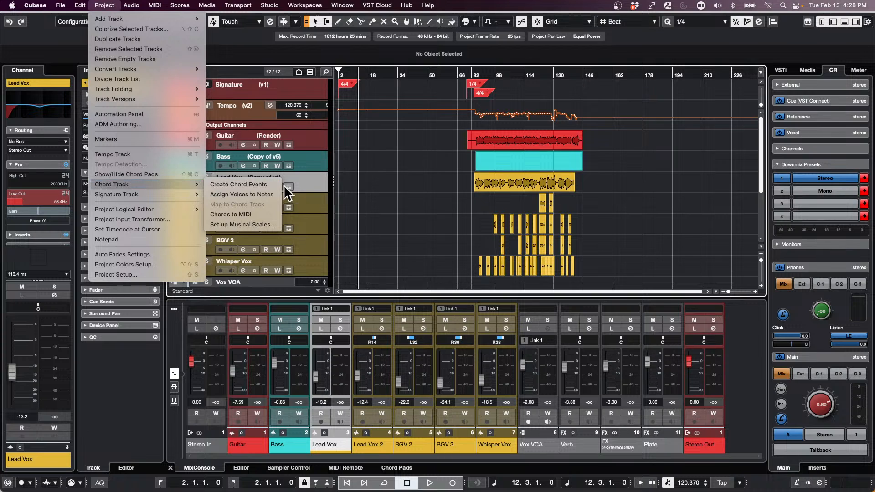
click(256, 184)
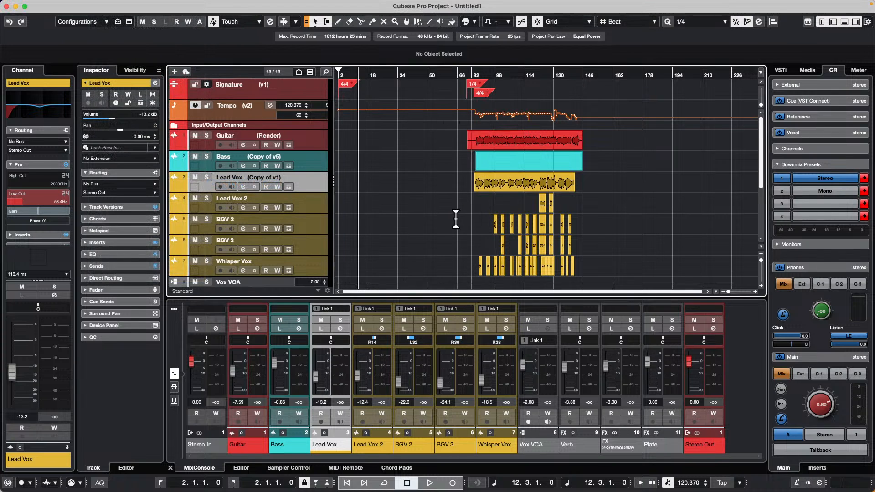
scroll(451, 220, down, 5)
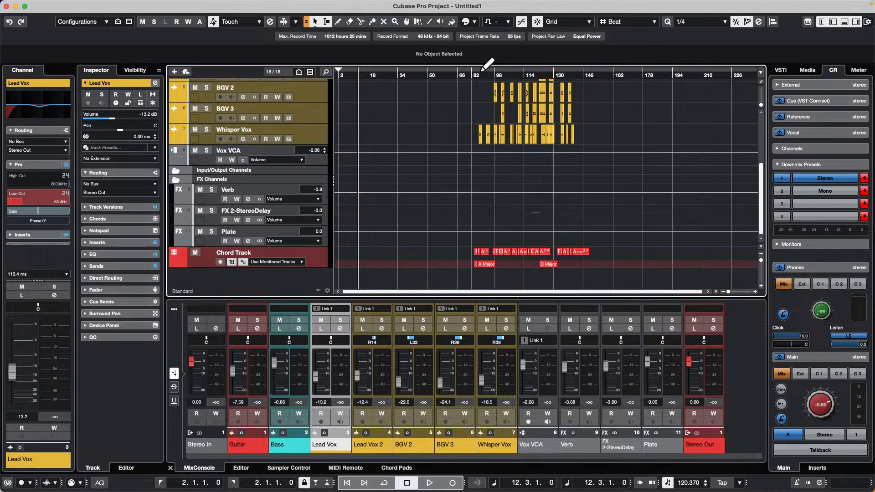
drag(487, 65, 517, 123)
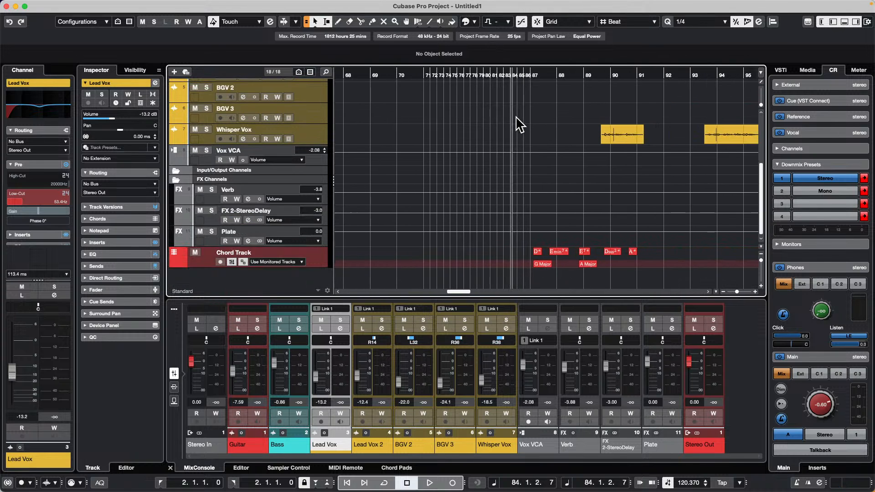
scroll(711, 251, up, 5)
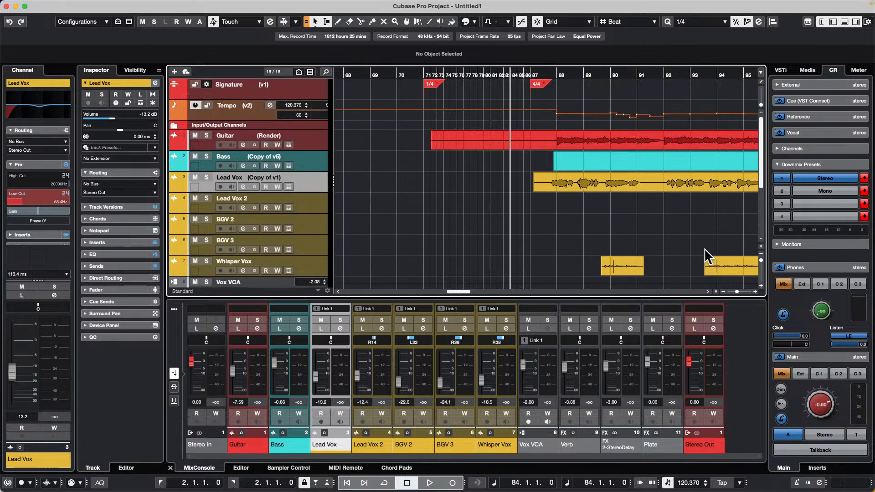
scroll(703, 250, down, 5)
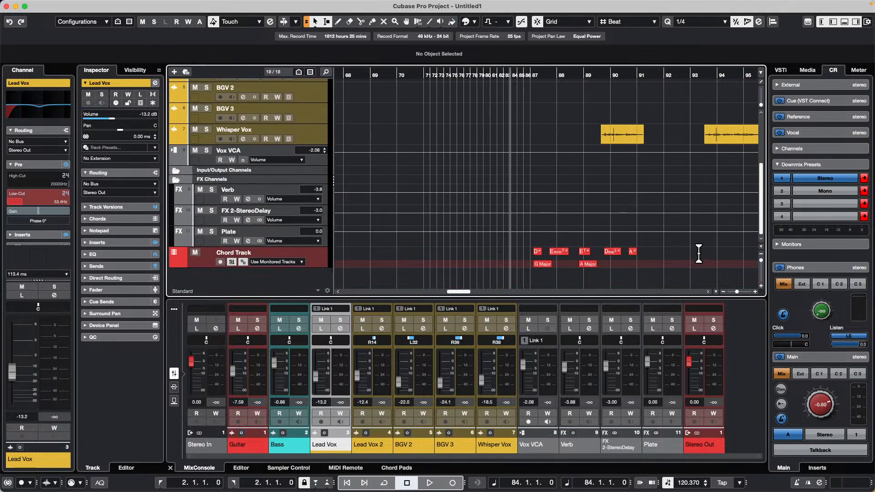
Step: Create a new track version for the Chord Track
right_click(288, 250)
click(329, 256)
scroll(586, 214, up, 5)
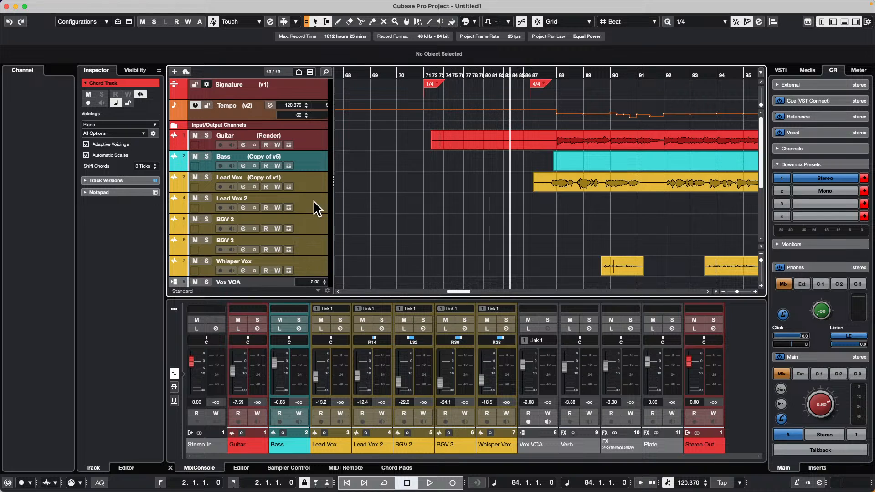
Step: Create chord events from the Guitar track in the Chord Track's new version
click(311, 133)
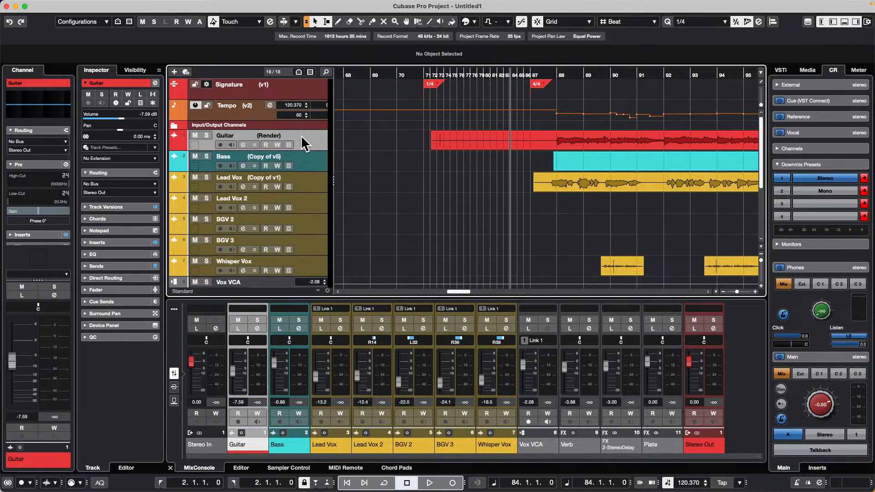
right_click(311, 141)
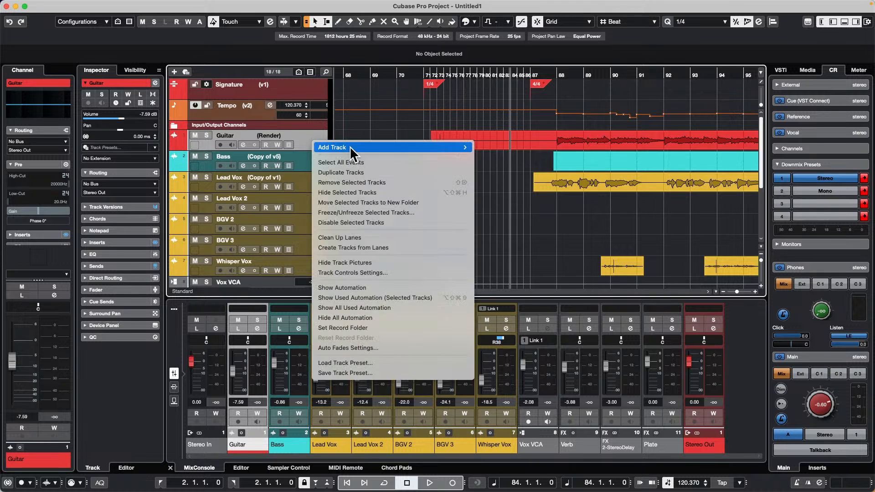
click(309, 140)
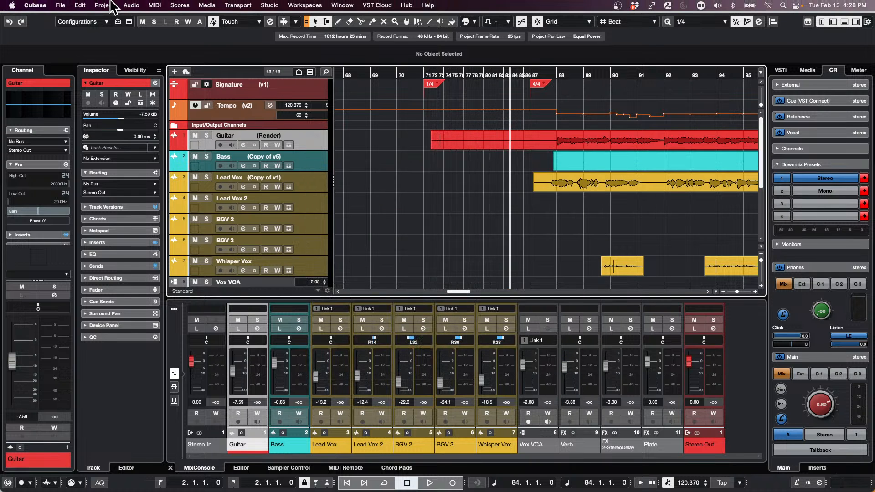
click(111, 6)
mouse_move(154, 187)
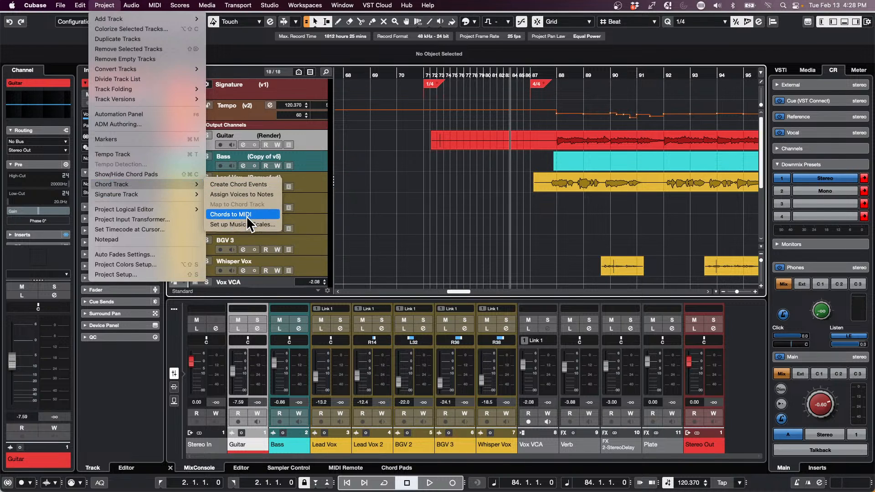
click(262, 184)
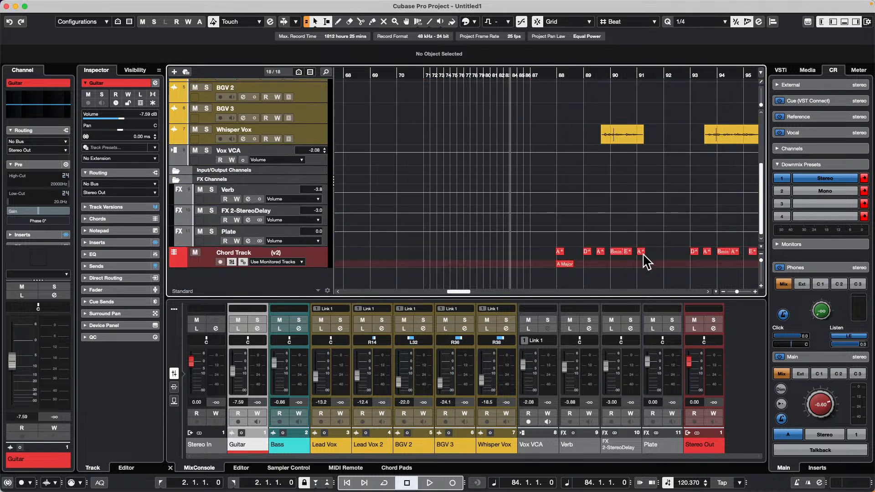
Step: Compare the detected chords in Chord Track versions v1 and v2, finishing on v2
click(288, 252)
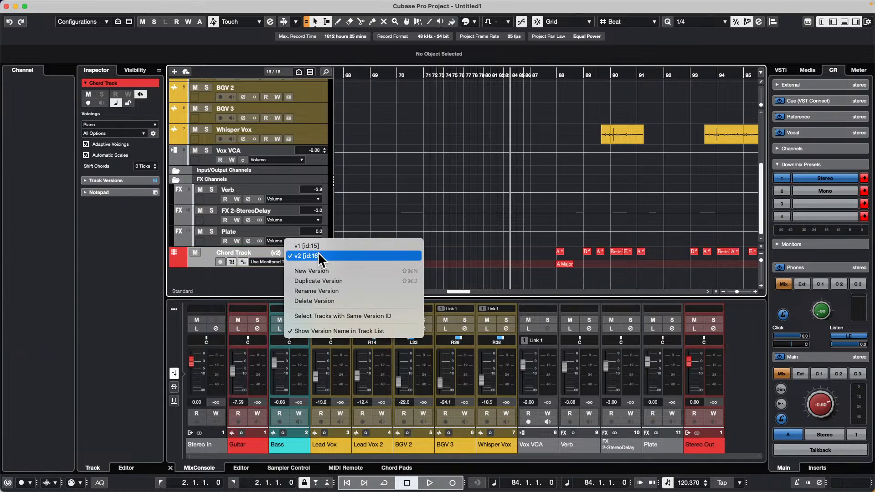
click(414, 72)
drag(404, 71, 403, 52)
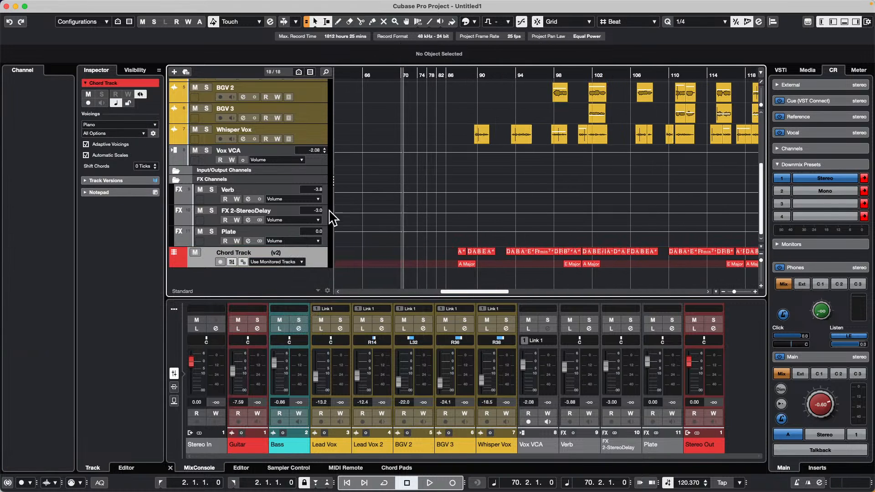
click(289, 251)
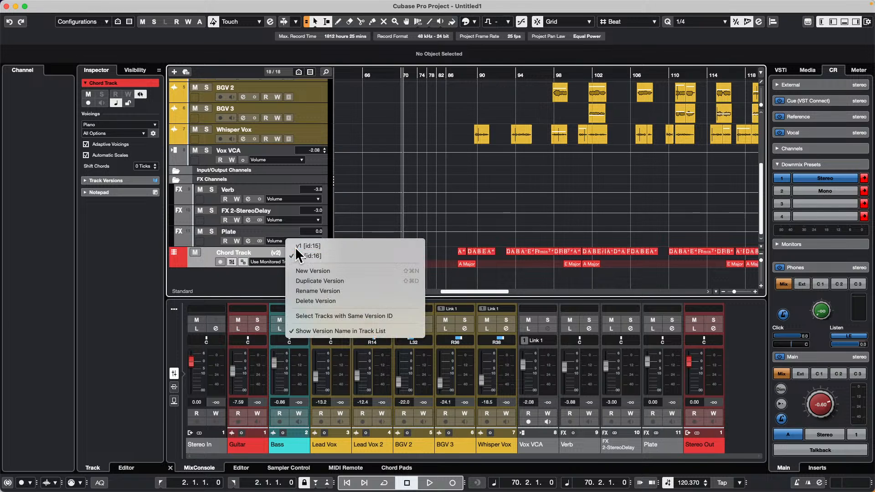
click(294, 247)
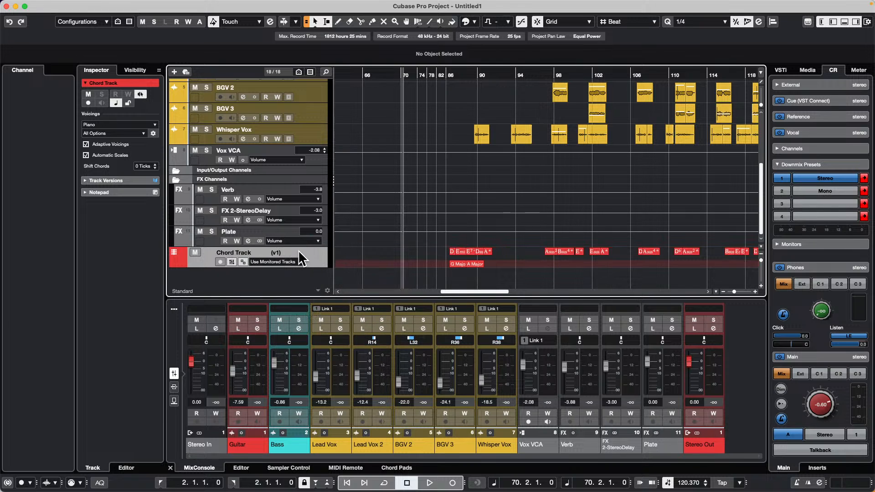
click(293, 250)
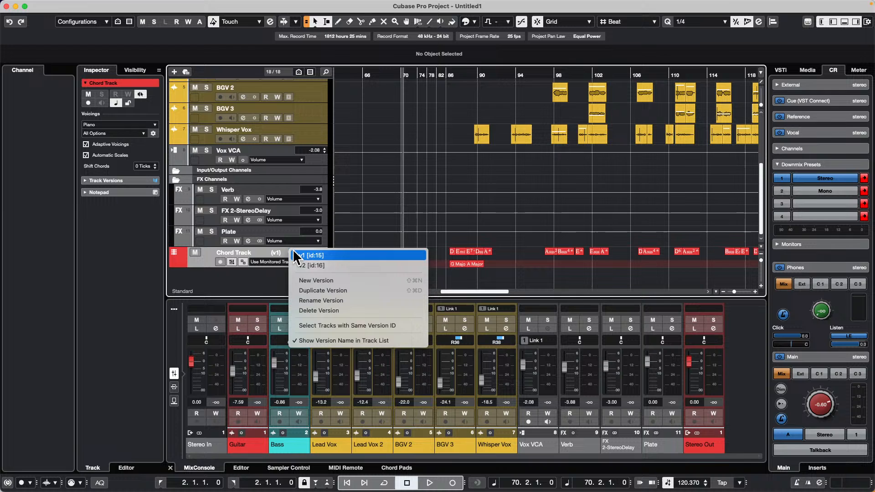
click(332, 265)
Step: Select the Lead Vox, Lead Vox 2 and BGV 2 tracks together and toggle their solo state on and off
scroll(612, 221, up, 6)
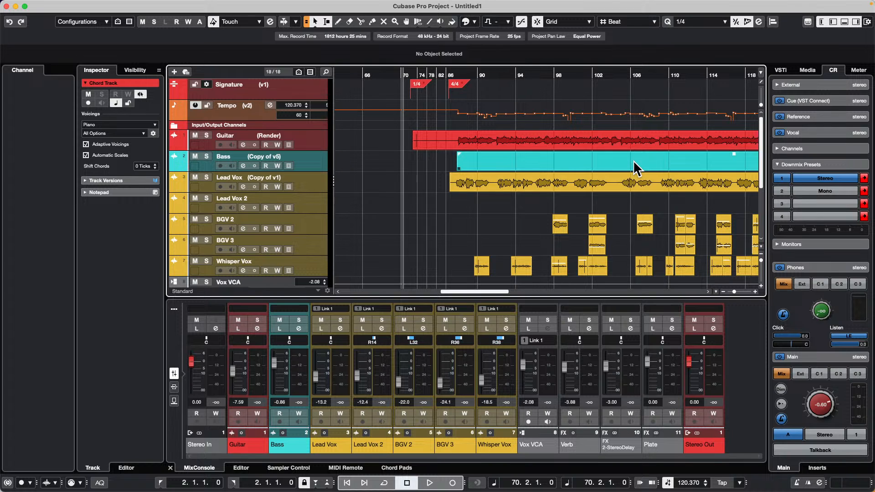
click(318, 182)
right_click(312, 225)
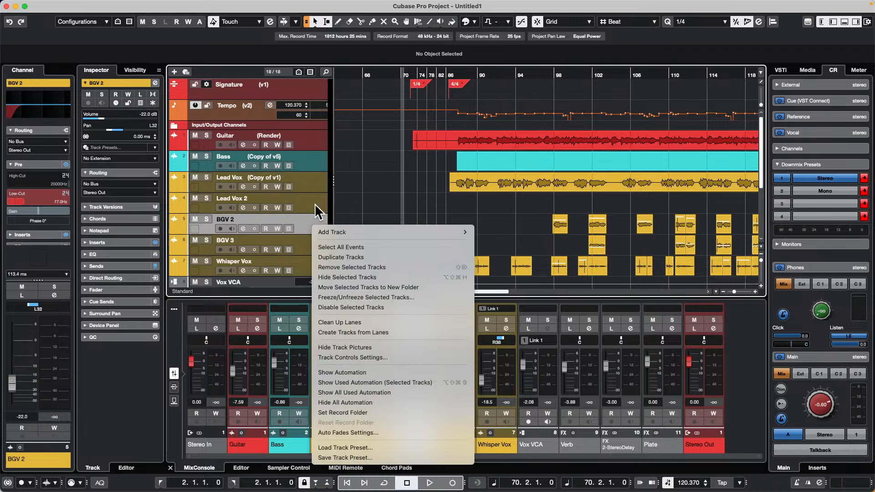
click(316, 166)
shift+click(314, 179)
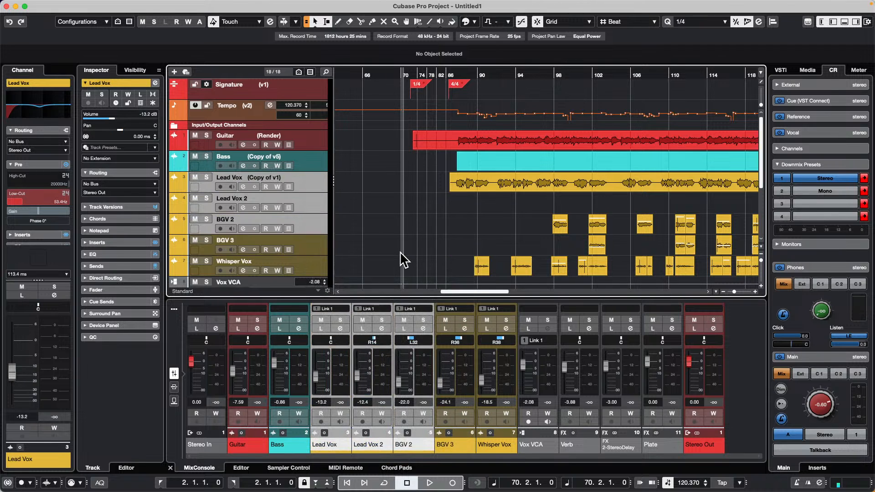
key(s)
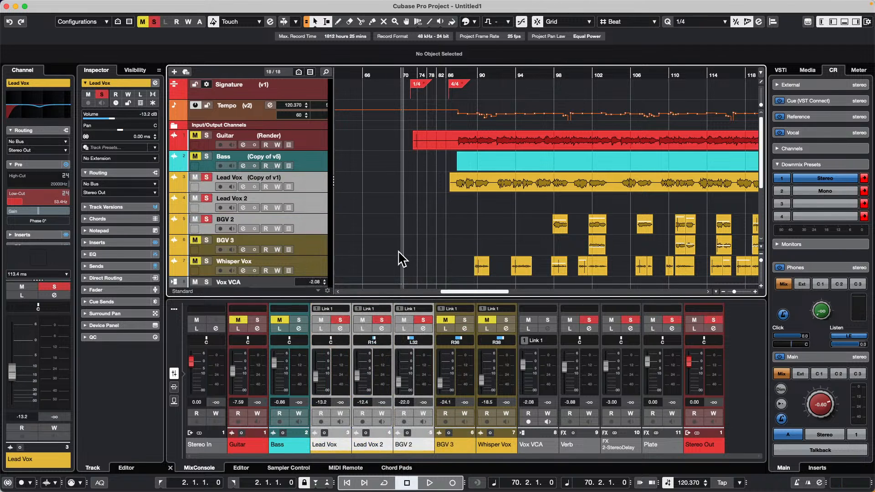
key(s)
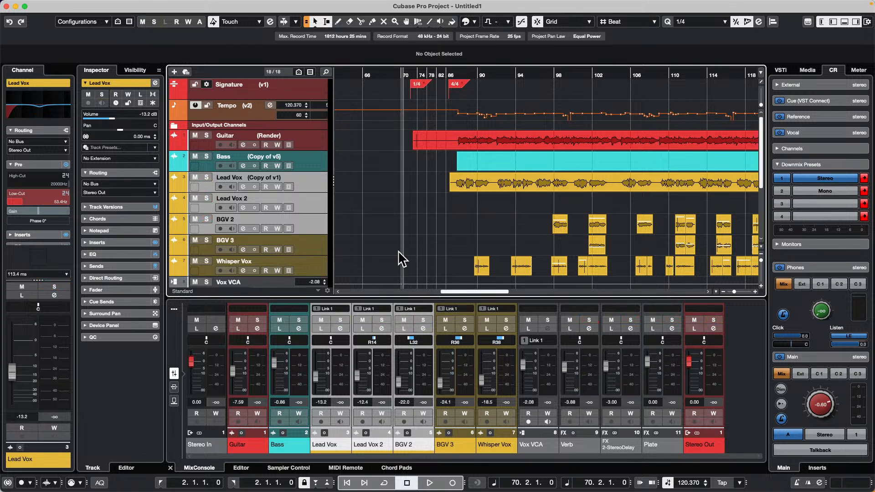
key(s)
key(s)
Step: Show the MixConsole toolbar, and solo the three selected vocal tracks before deactivating all solo states
click(173, 309)
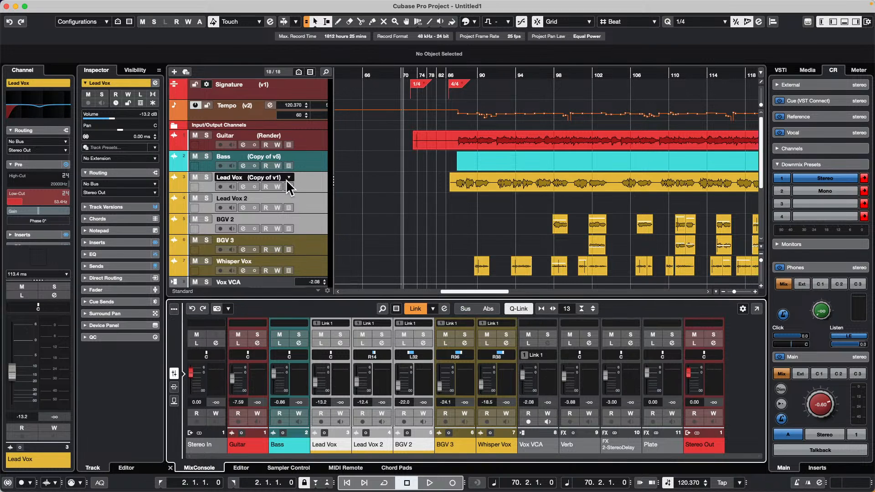
click(207, 219)
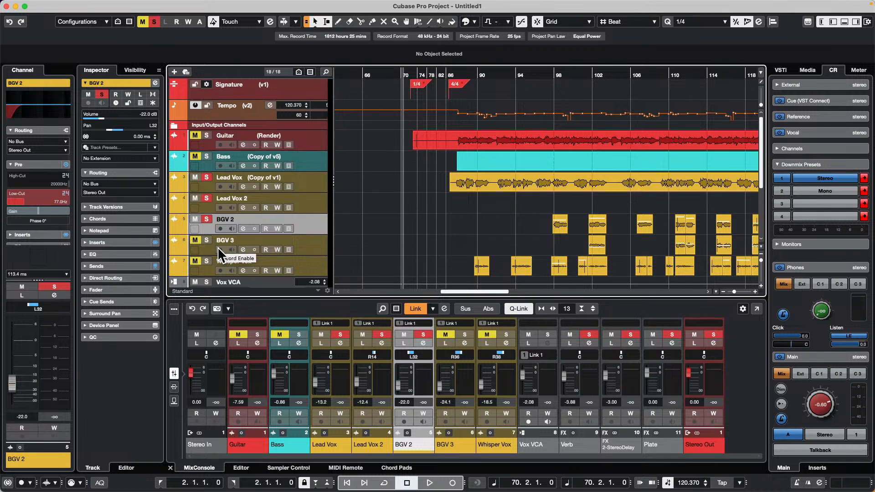
click(313, 186)
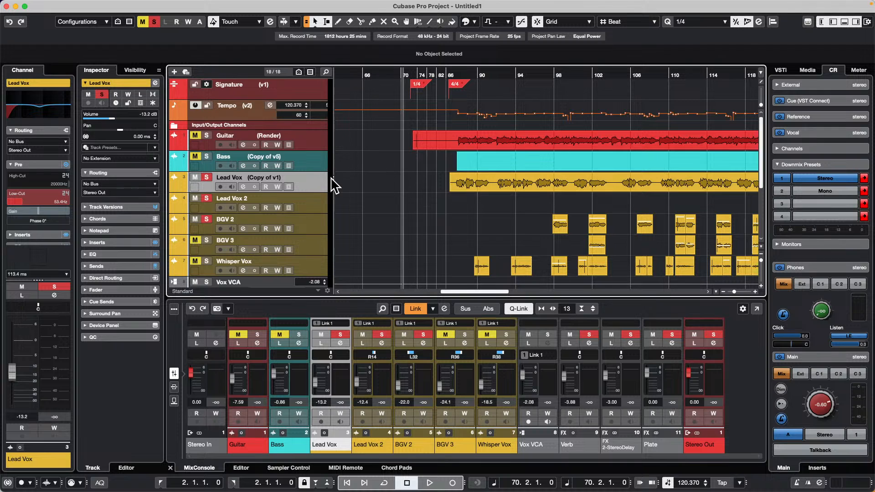
click(155, 23)
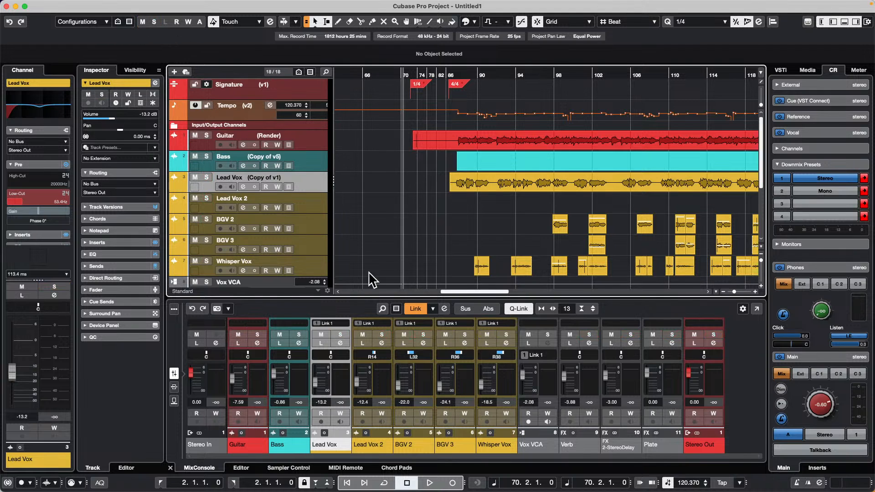
Step: Enable solo defeat on the Lead Vox, Lead Vox 2, BGV 2 and BGV 3 tracks together, and release it on each track
shift+click(313, 243)
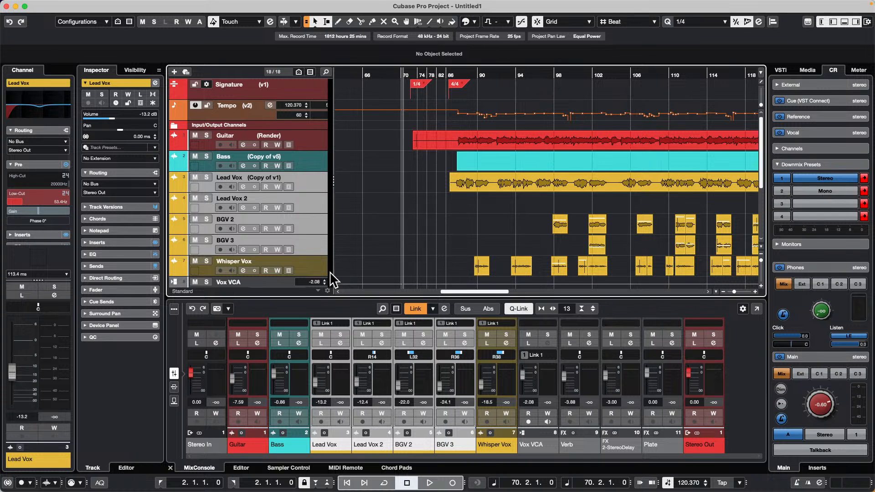
click(206, 239)
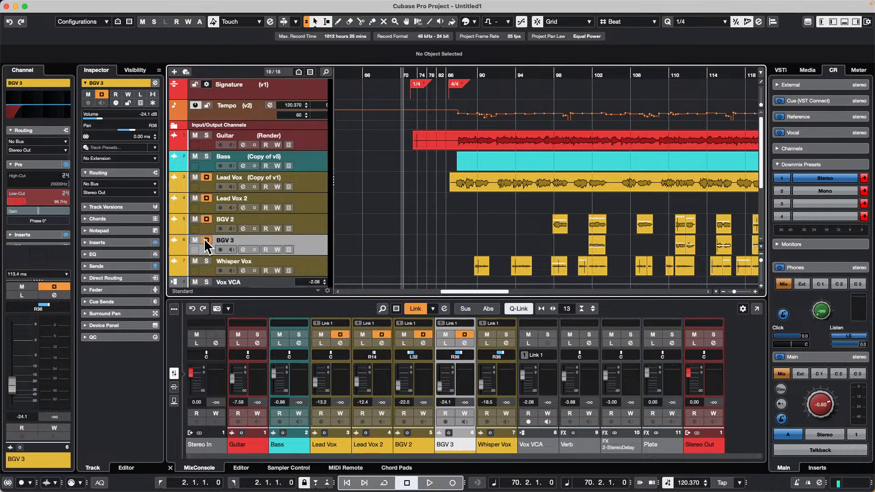
click(206, 177)
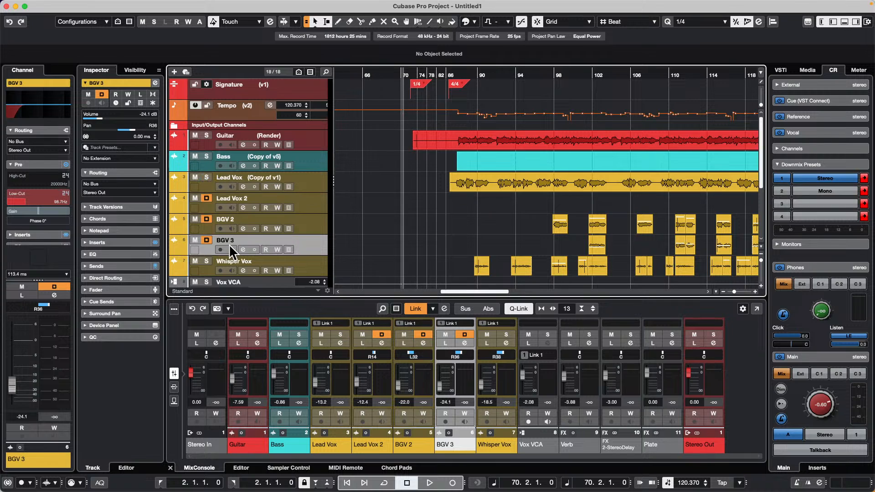
click(207, 198)
click(207, 218)
click(206, 239)
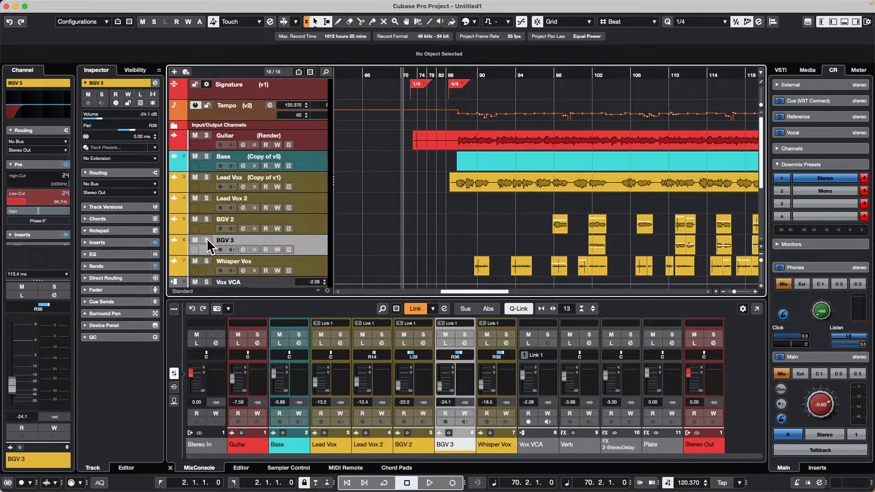
Step: Select the Lead Vox, Lead Vox 2, BGV 2 and BGV 3 tracks and solo all four together
click(318, 182)
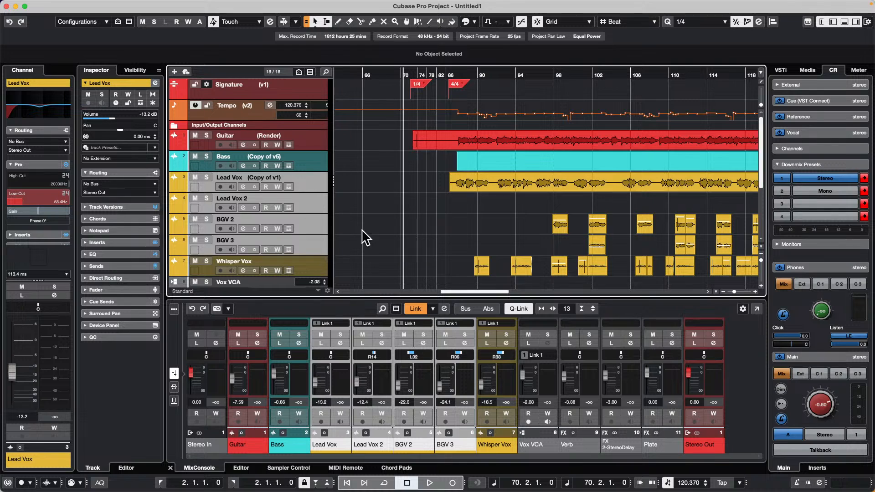
click(207, 240)
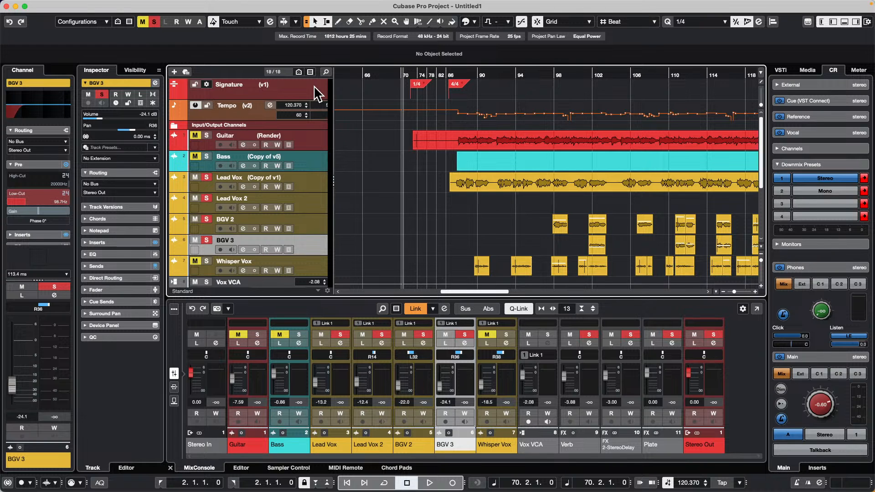
scroll(395, 150, down, 2)
scroll(393, 148, down, 5)
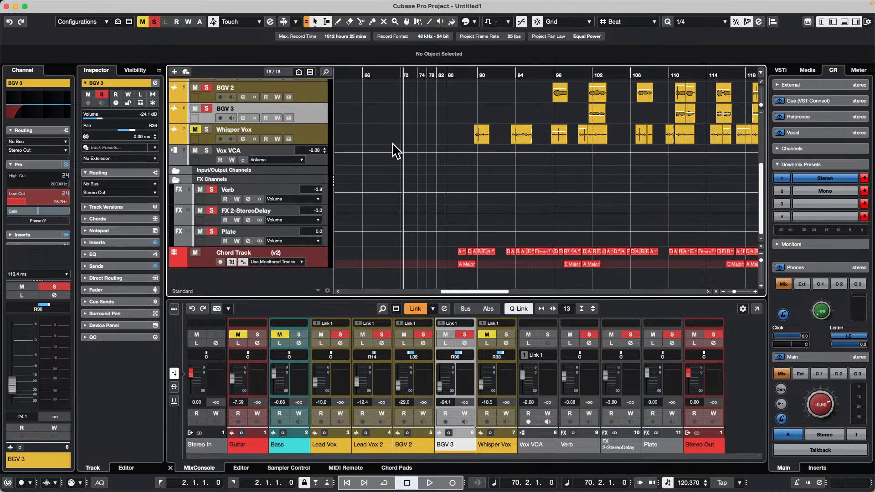
click(315, 256)
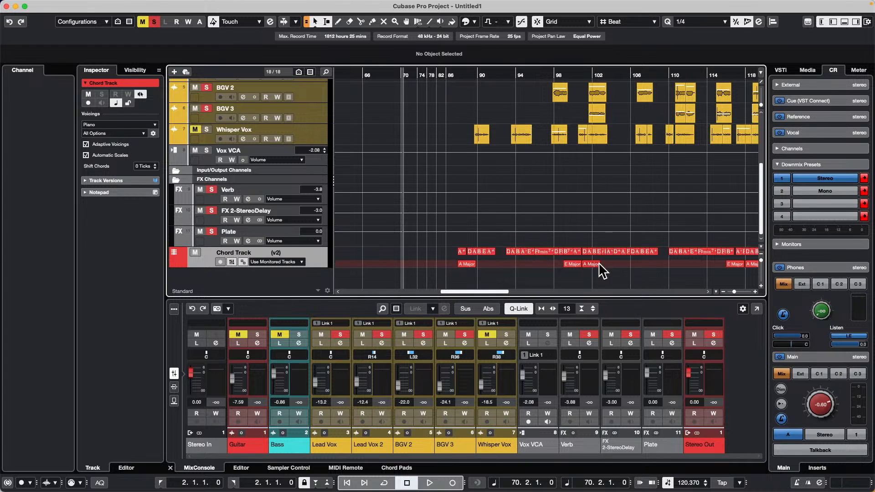
scroll(438, 187, up, 5)
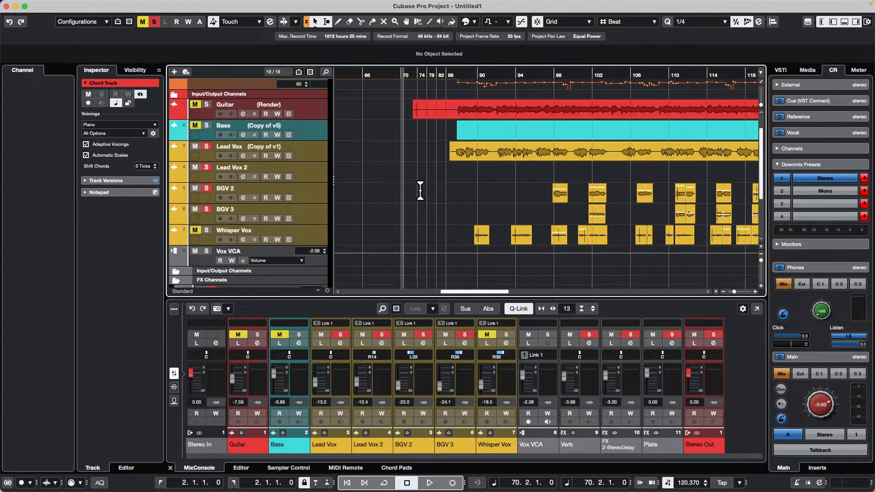
click(313, 159)
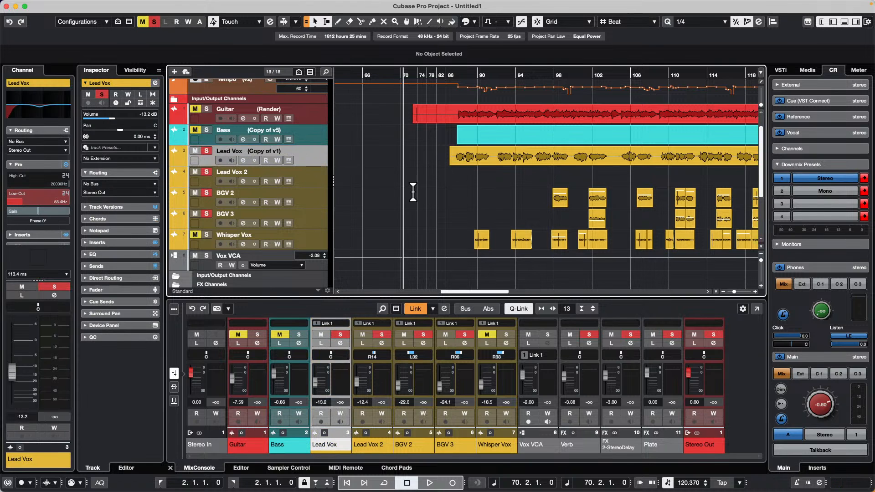
scroll(428, 209, down, 3)
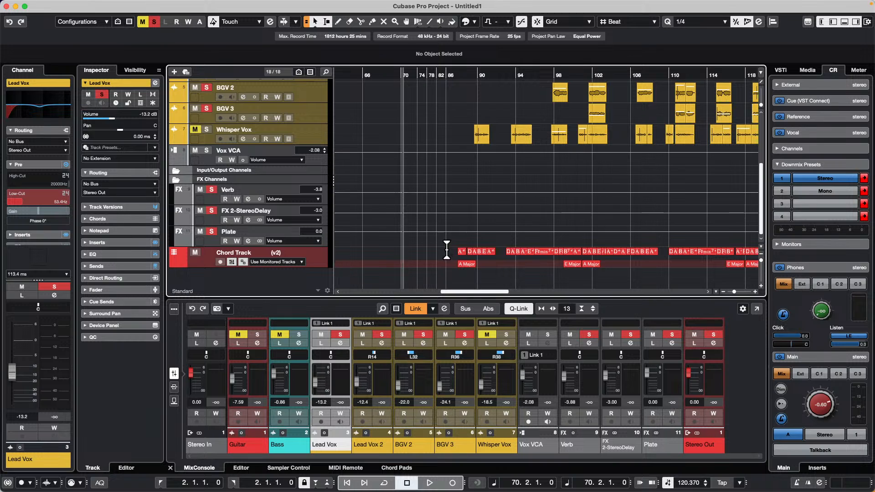
drag(448, 253, 746, 271)
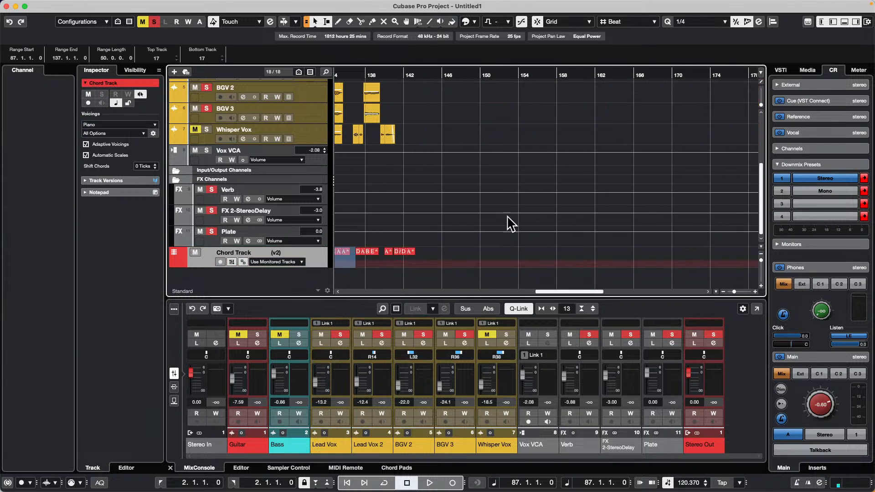
click(436, 259)
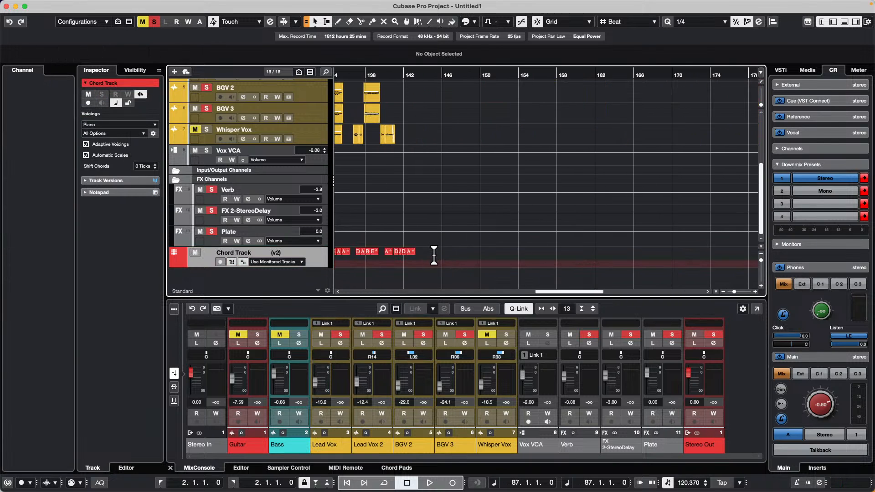
Step: Select all chord events on the Chord Track and set the locators to their full span
drag(337, 75, 499, 70)
drag(563, 76, 578, 113)
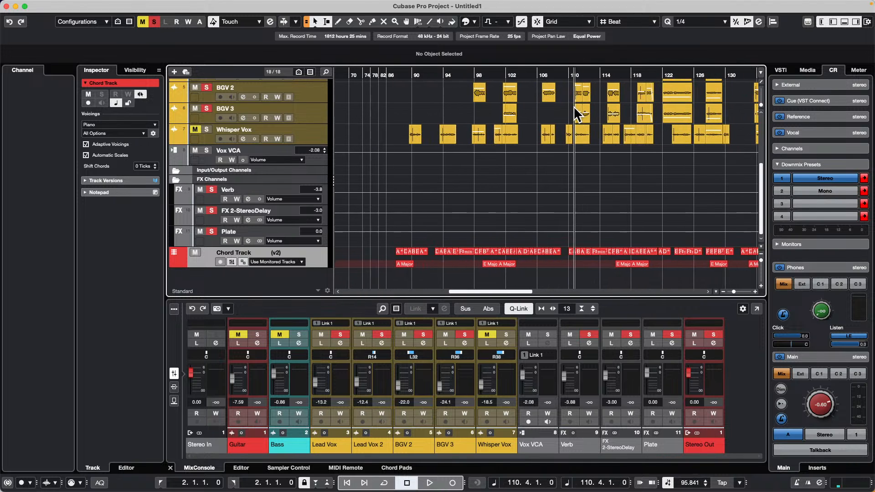
click(399, 251)
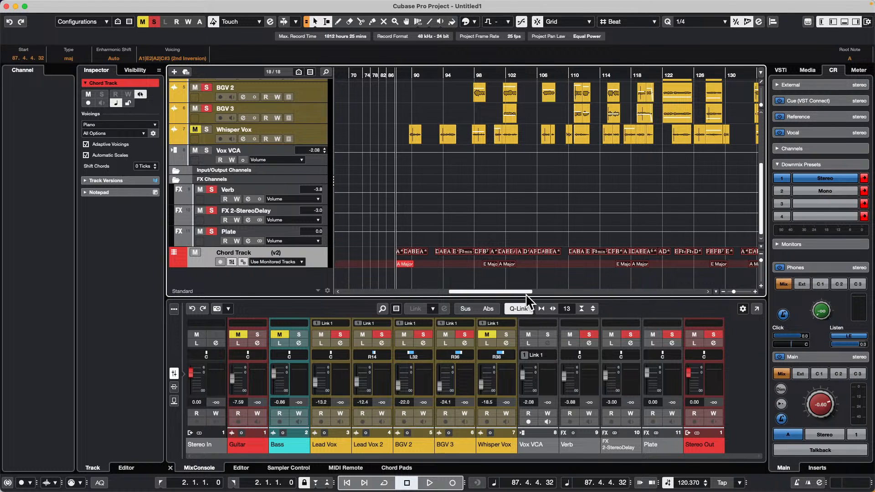
key(p)
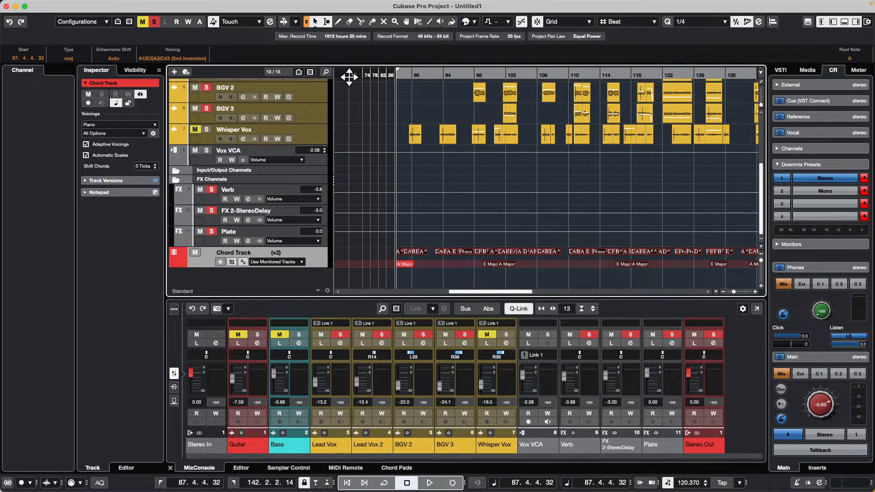
Step: Add one MIDI track below Whisper Vox and create an empty MIDI part on it between the locators
right_click(311, 132)
mouse_move(329, 136)
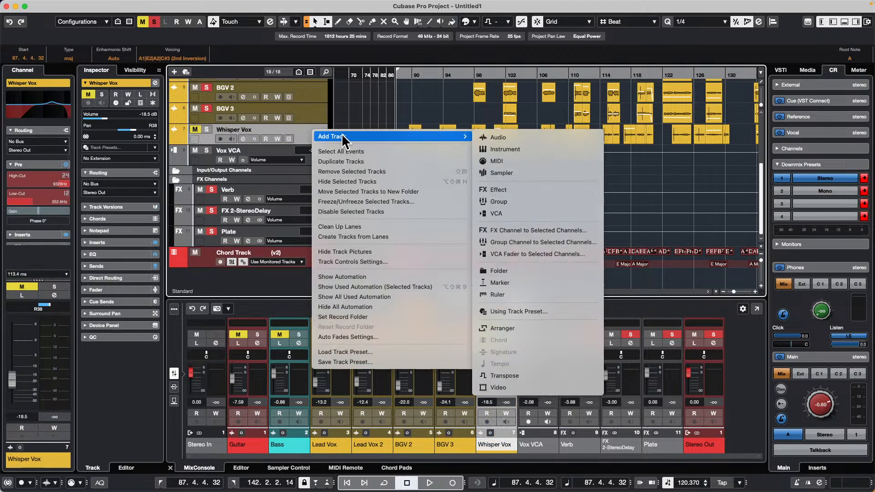
click(518, 162)
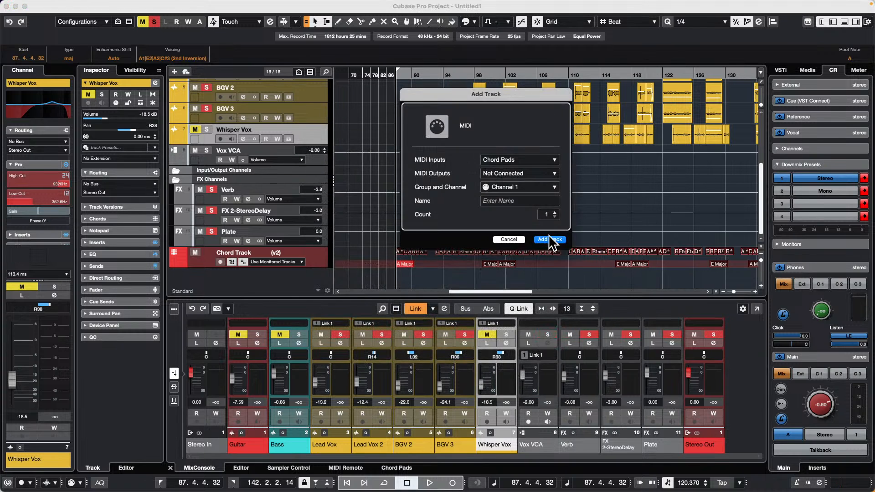
click(550, 239)
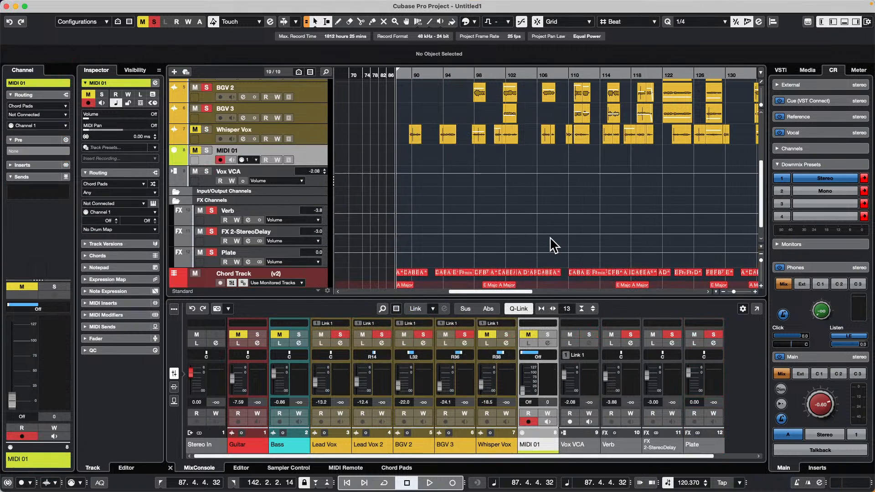
double_click(458, 158)
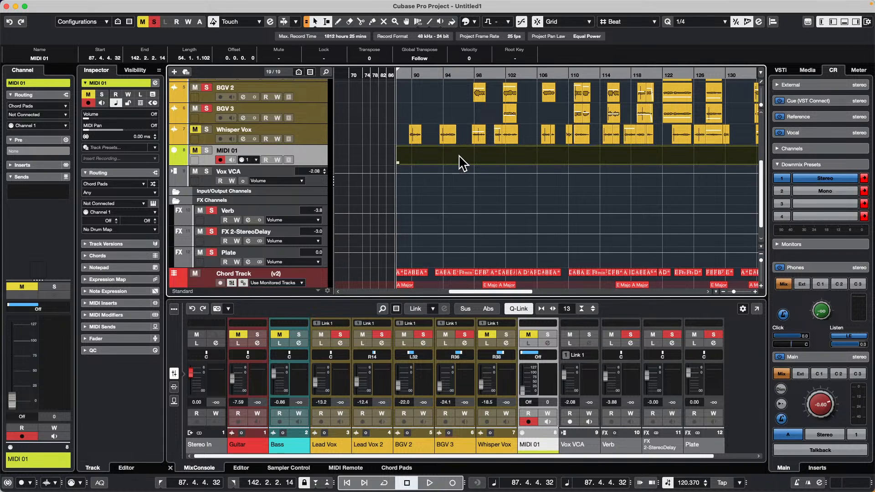
Step: Open the empty MIDI part in the Score Editor in a separate window, and switch the score to Page Mode
click(178, 5)
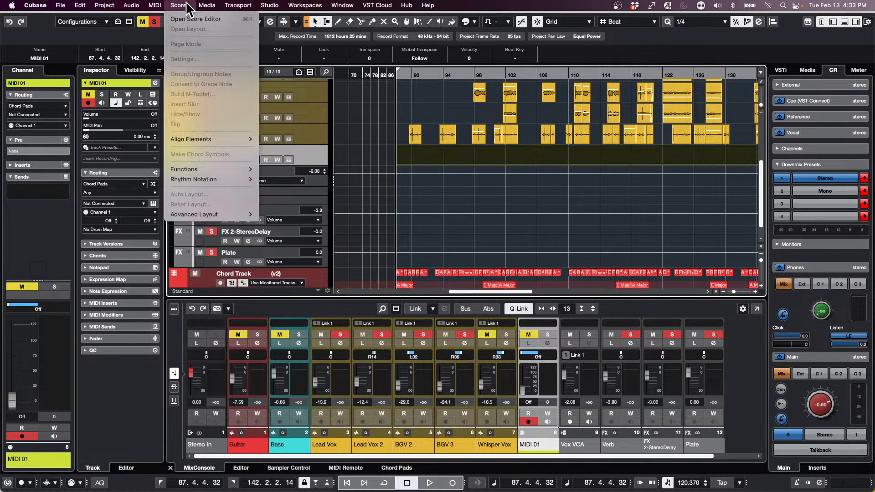
click(206, 18)
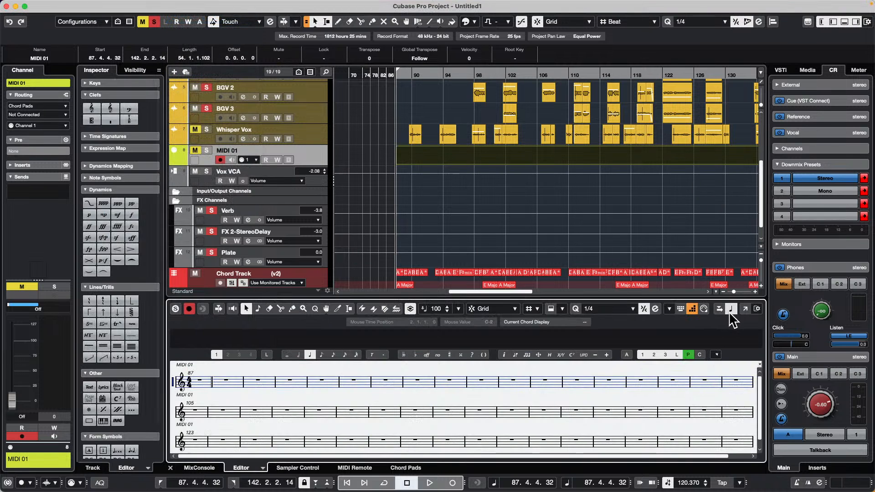
click(744, 309)
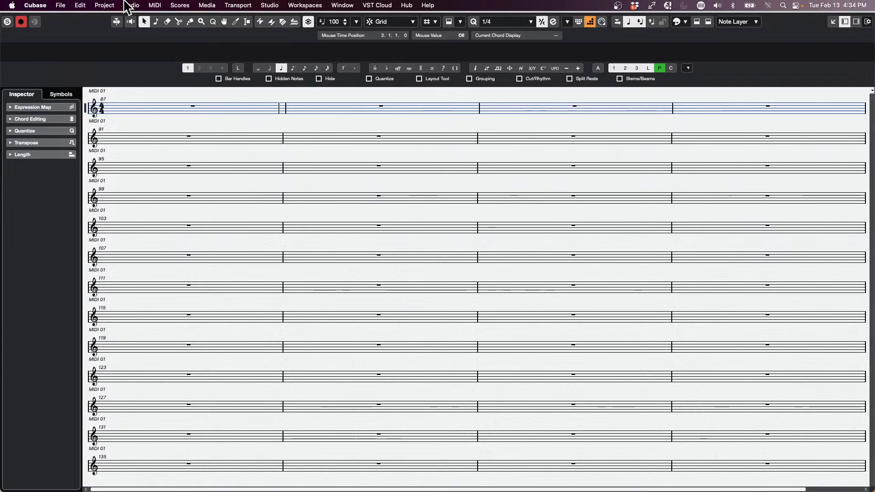
click(128, 5)
mouse_move(180, 5)
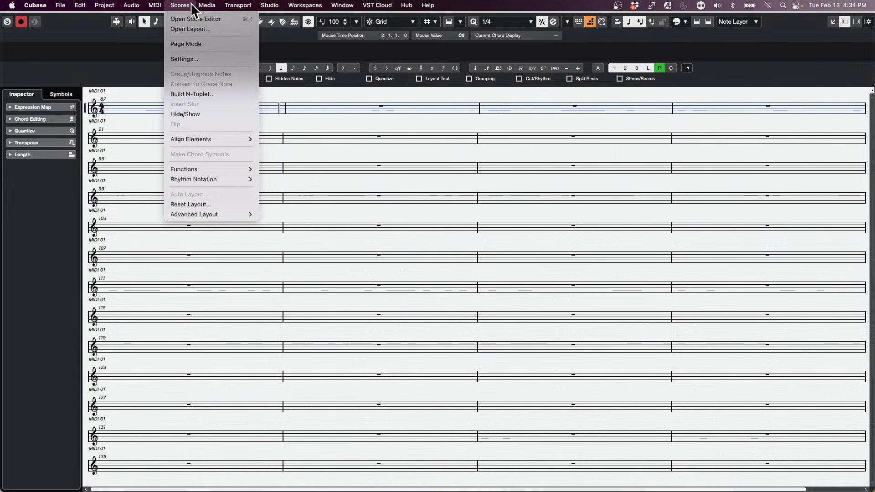
click(195, 43)
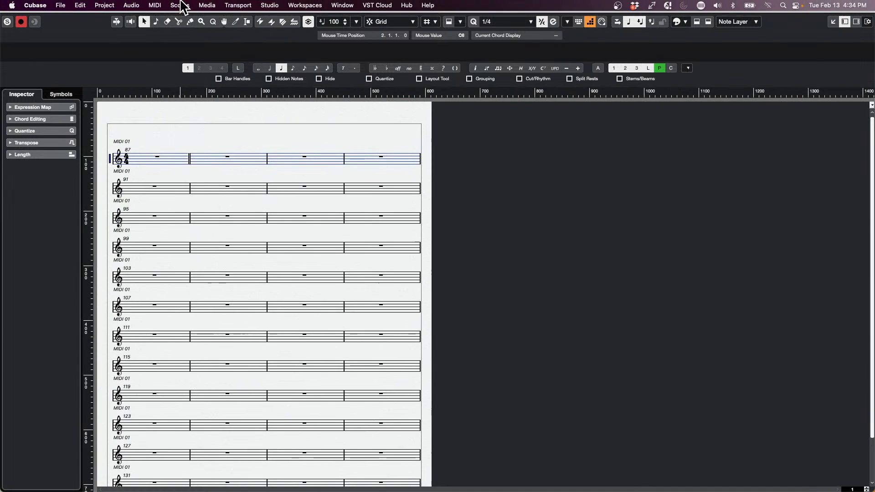
Step: Show the Chord Track's chords above the staves in the score, and review the chord symbols across the page
click(182, 5)
mouse_move(200, 215)
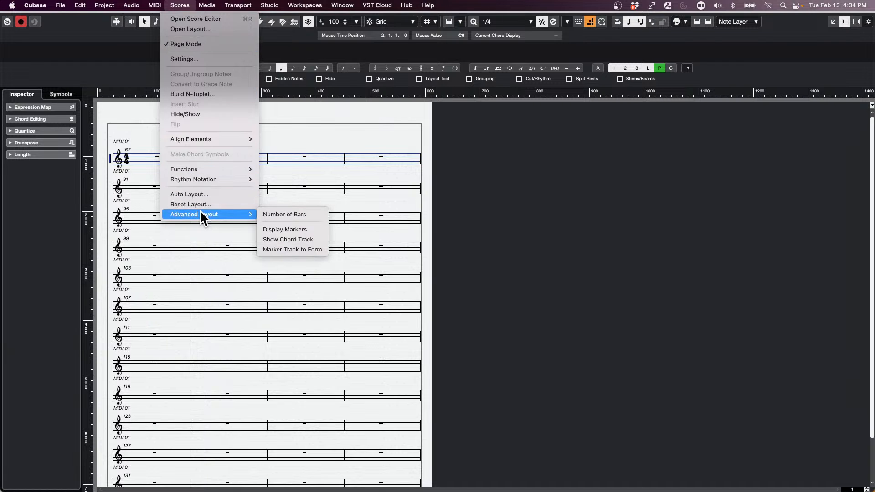
click(311, 239)
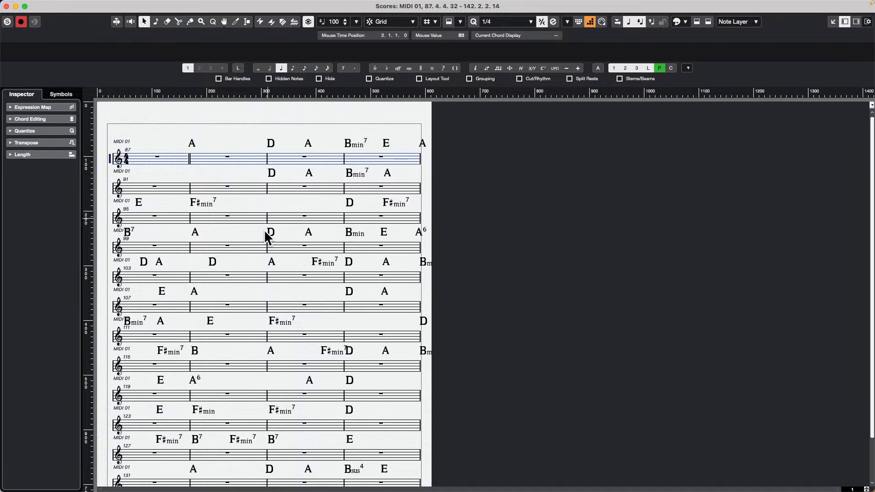
scroll(284, 322, down, 1)
scroll(326, 405, down, 3)
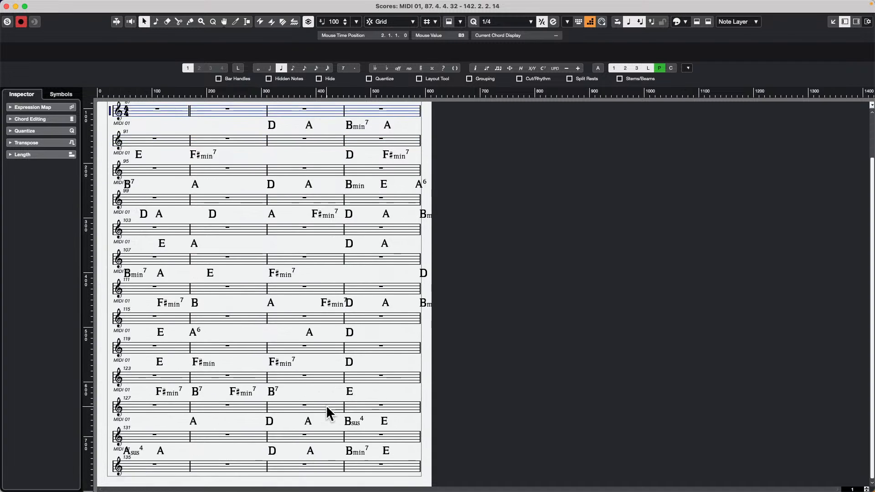
scroll(326, 404, up, 2)
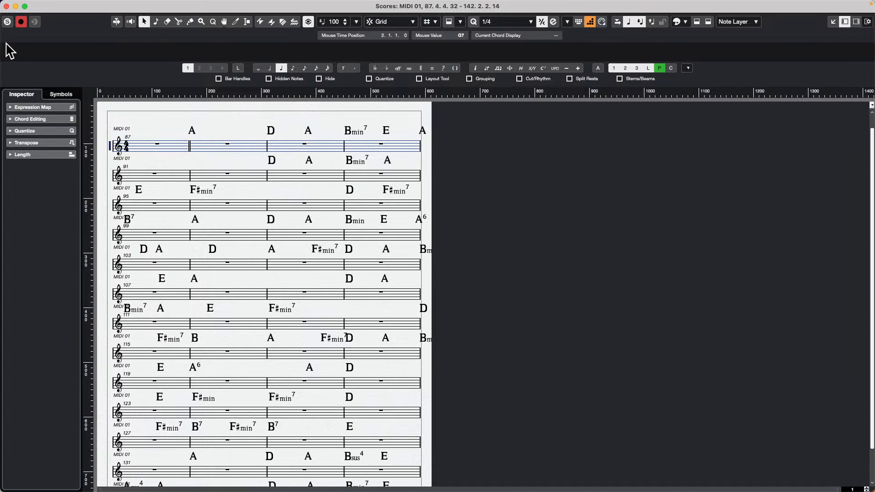
Step: Close and reopen the separate score window, and examine the Advanced Layout setting that shows the Chord Track
click(7, 6)
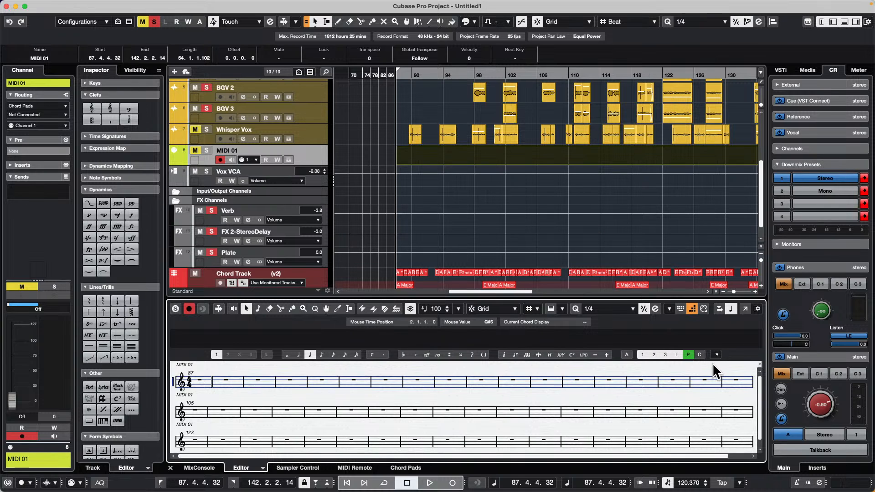
click(746, 309)
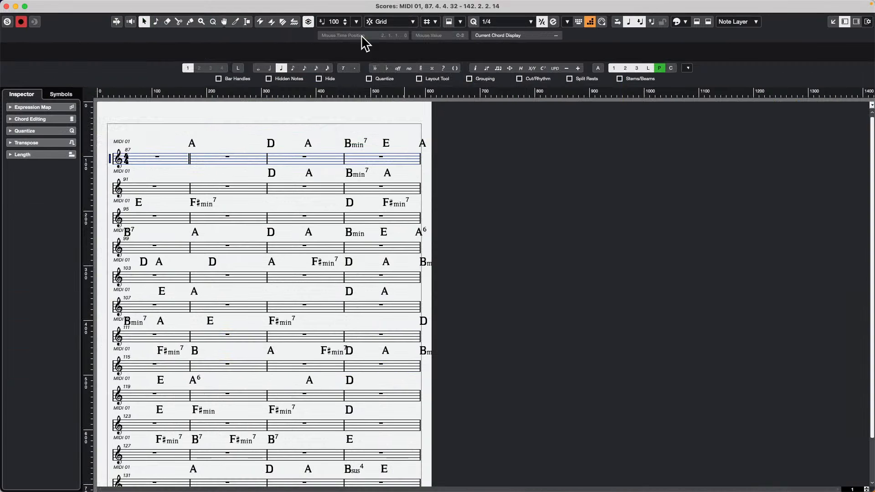
click(179, 5)
mouse_move(180, 5)
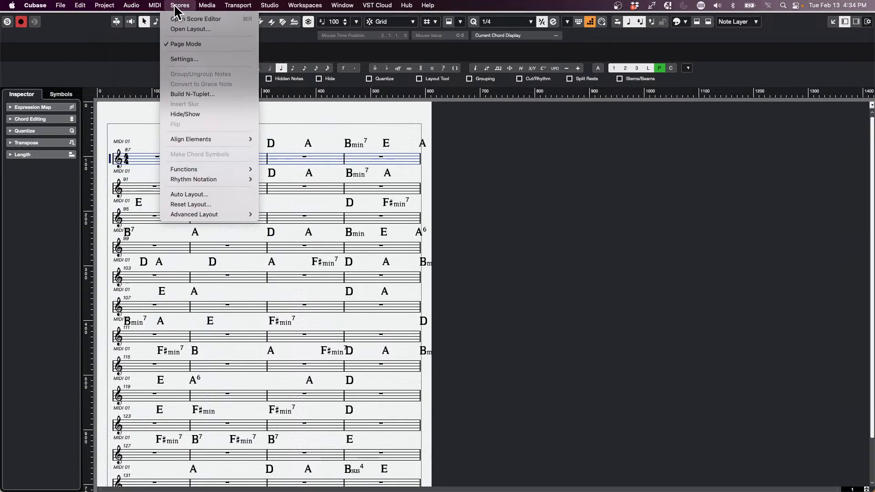
mouse_move(189, 214)
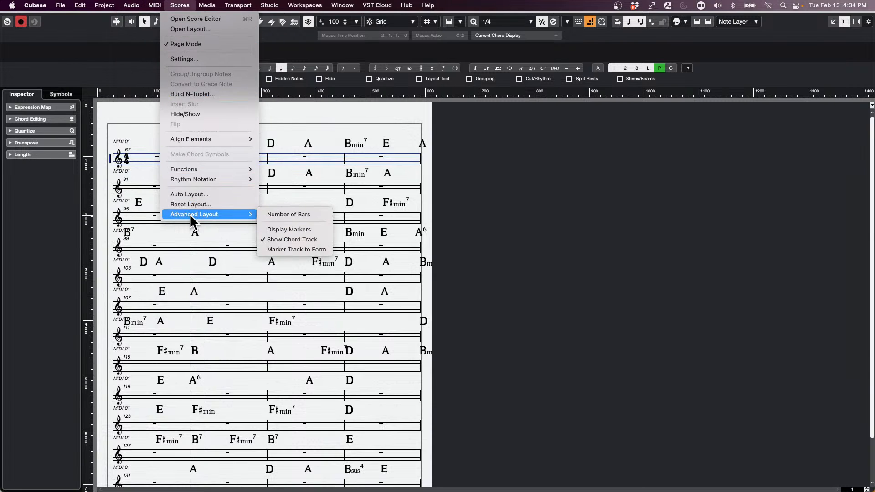
click(300, 236)
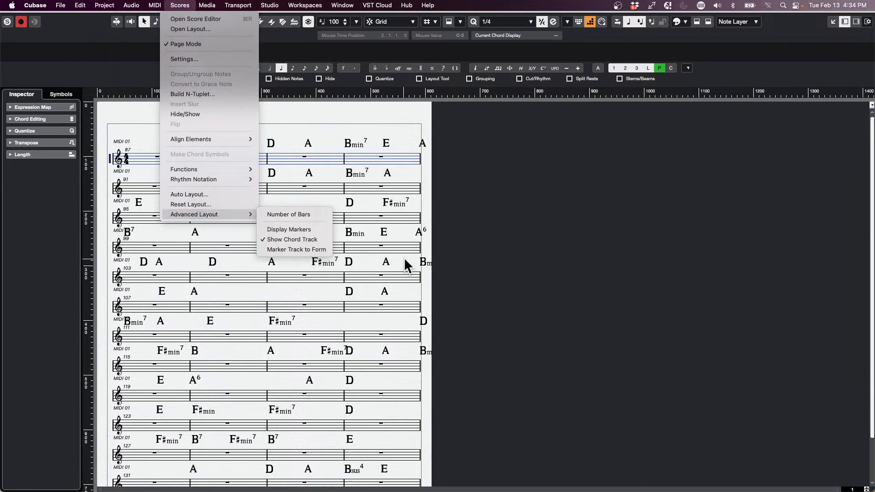